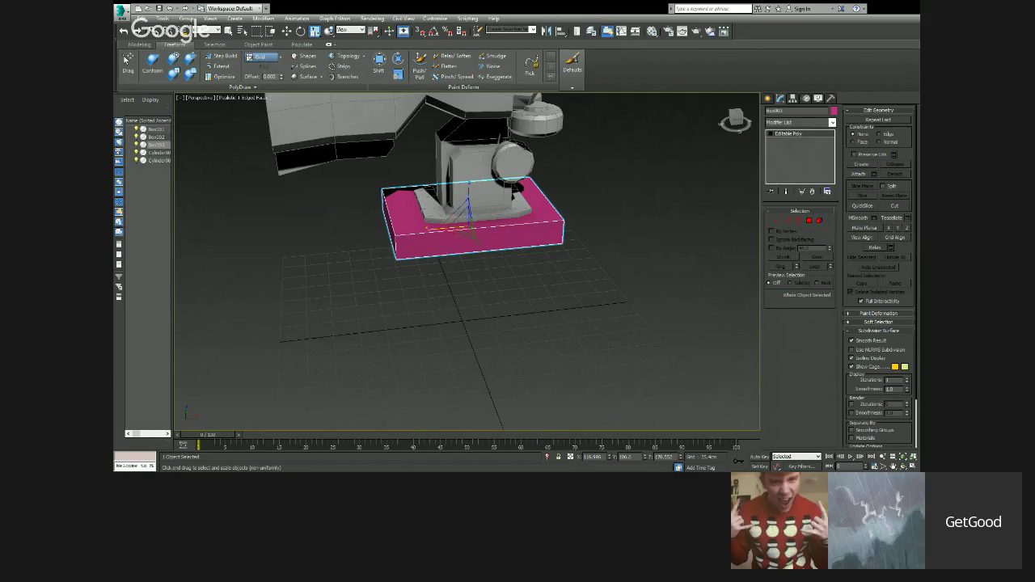
Examine the pink base box and the bracket above it from several angles.
{"action": "middle_click_drag", "start_coordinate": [436, 232], "coordinate": [539, 284], "text": "alt"}
{"action": "scroll", "coordinate": [457, 272], "scroll_direction": "down", "scroll_amount": 3}
{"action": "scroll", "coordinate": [495, 272], "scroll_direction": "up", "scroll_amount": 3}
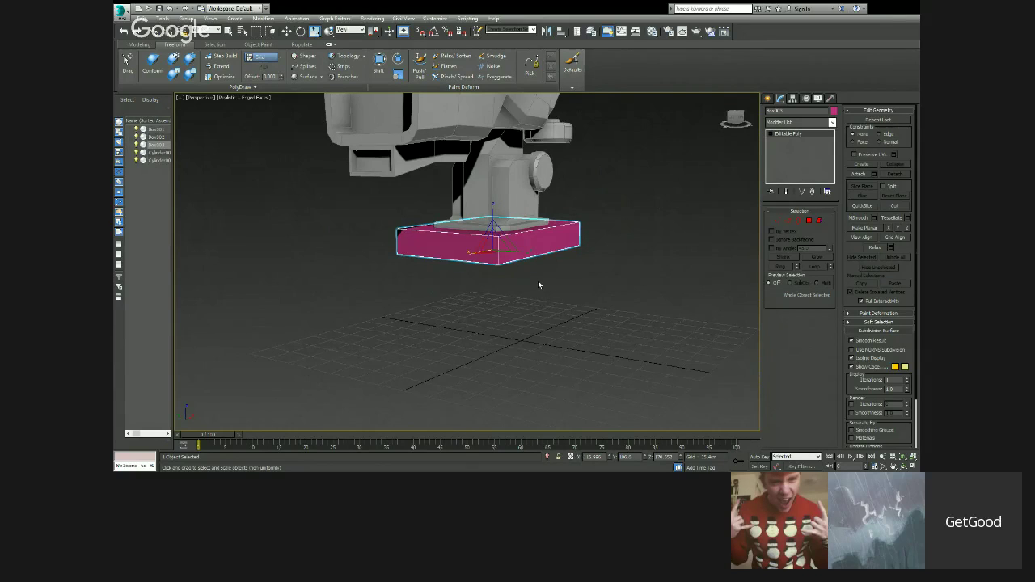
{"action": "middle_click_drag", "start_coordinate": [536, 284], "coordinate": [497, 271], "text": "alt"}
{"action": "scroll", "coordinate": [489, 289], "scroll_direction": "up", "scroll_amount": 3}
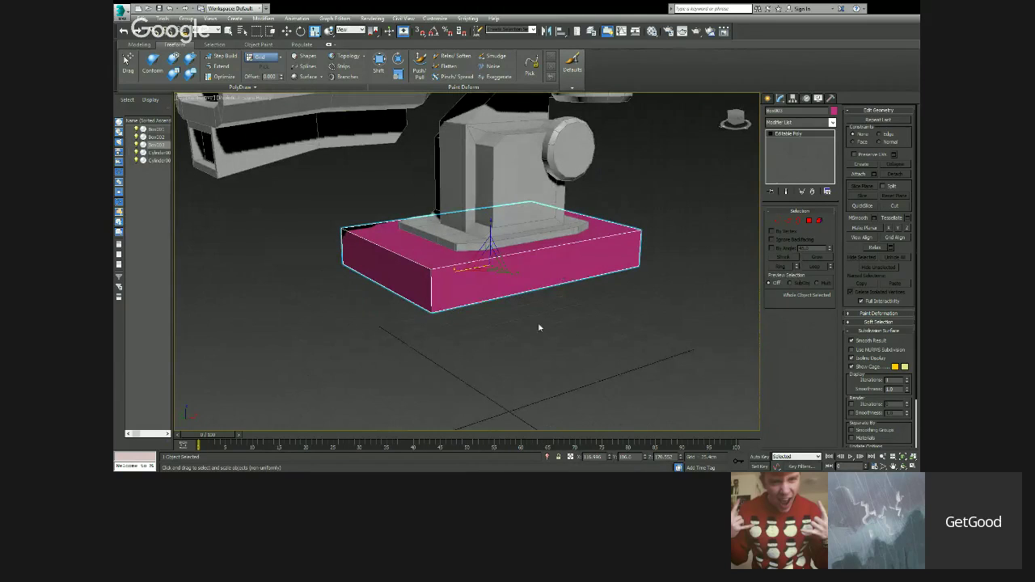
{"action": "middle_click_drag", "start_coordinate": [540, 327], "coordinate": [574, 280]}
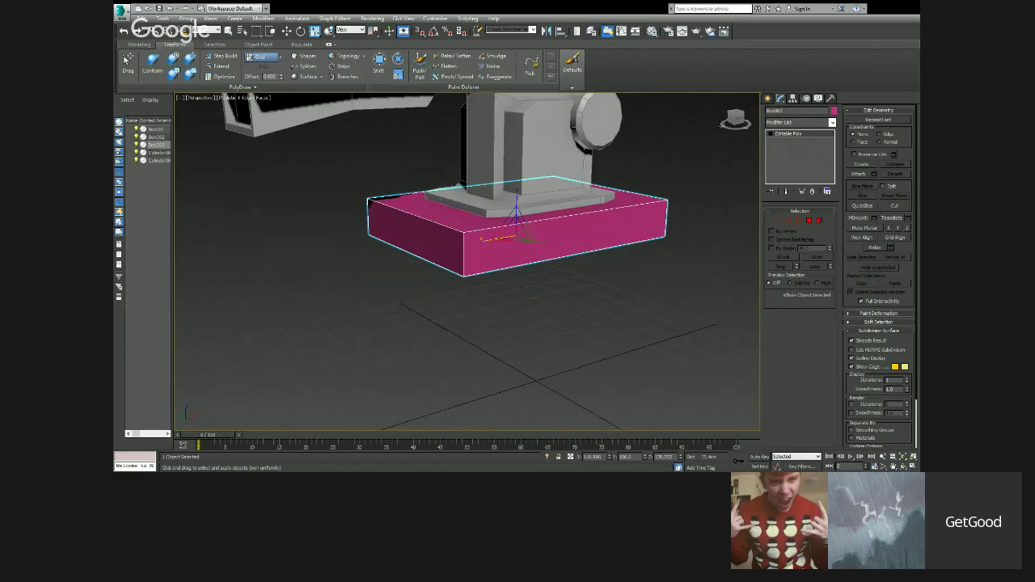
{"action": "middle_click_drag", "start_coordinate": [521, 288], "coordinate": [469, 315]}
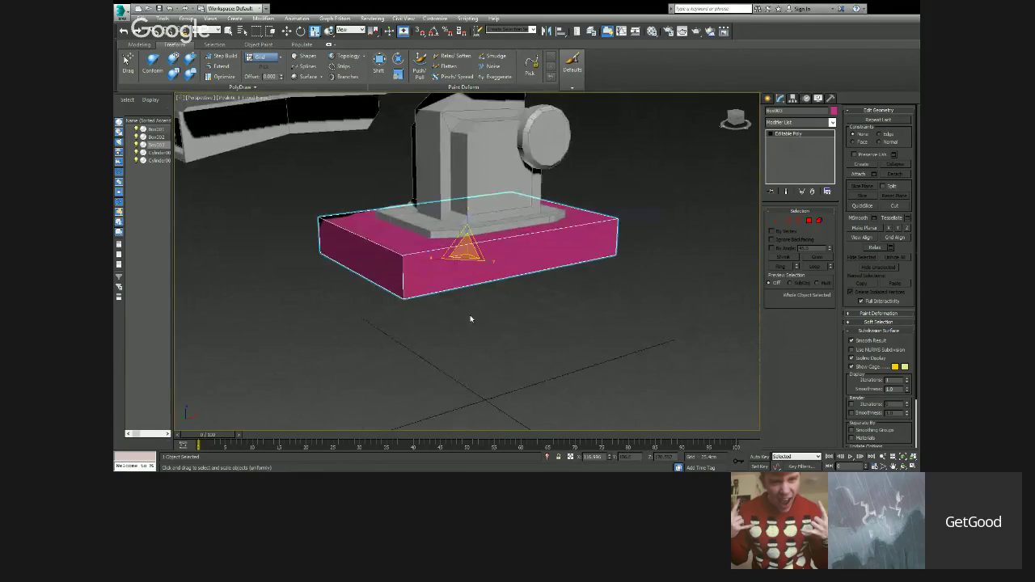
{"action": "scroll", "coordinate": [470, 315], "scroll_direction": "down", "scroll_amount": 3}
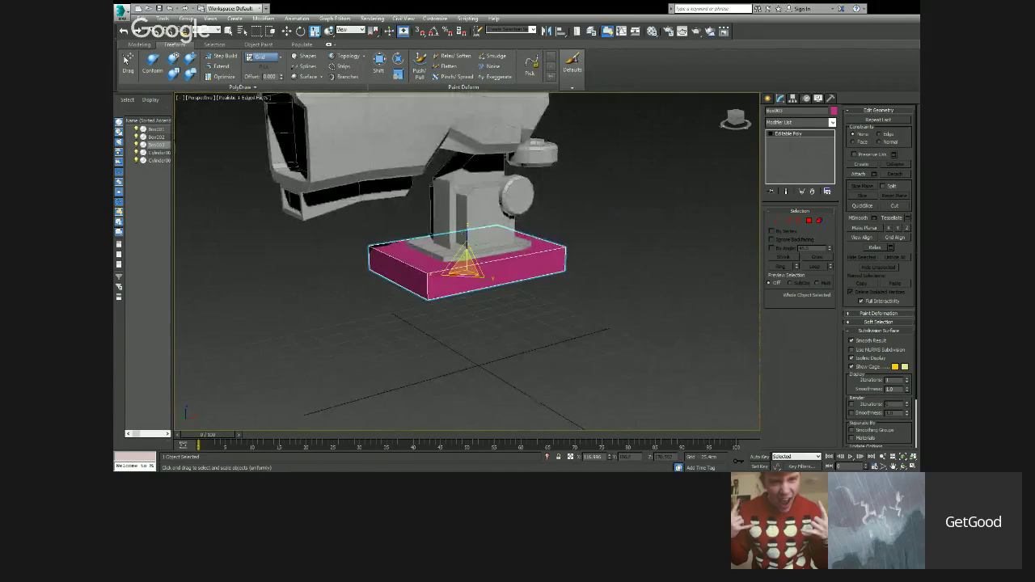
{"action": "key", "text": "r"}
{"action": "middle_click_drag", "start_coordinate": [493, 310], "coordinate": [497, 289], "text": "alt"}
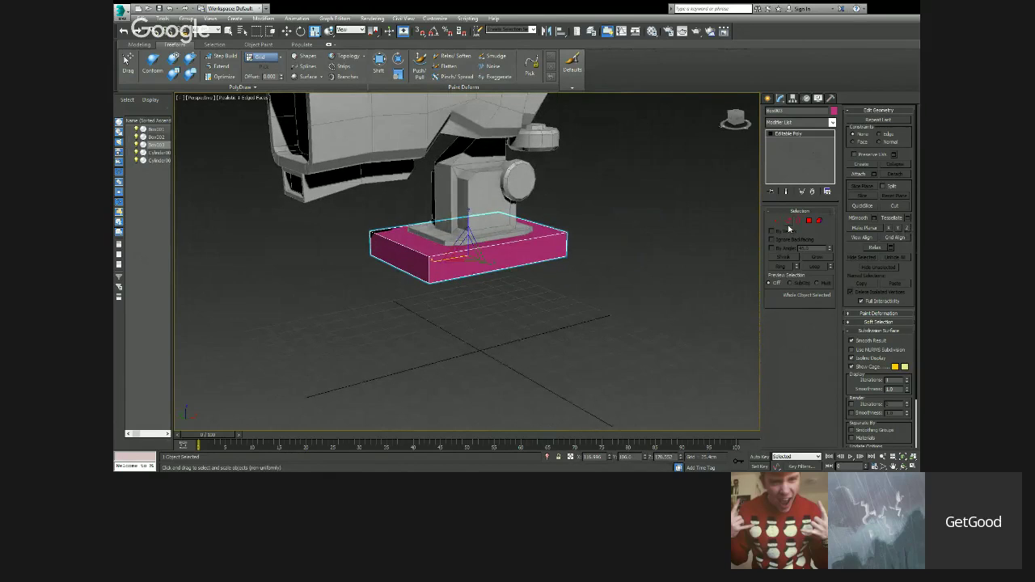
Chamfer the four vertical corner edges of the pink base box and undo the extra second chamfer.
{"action": "left_click", "coordinate": [788, 223]}
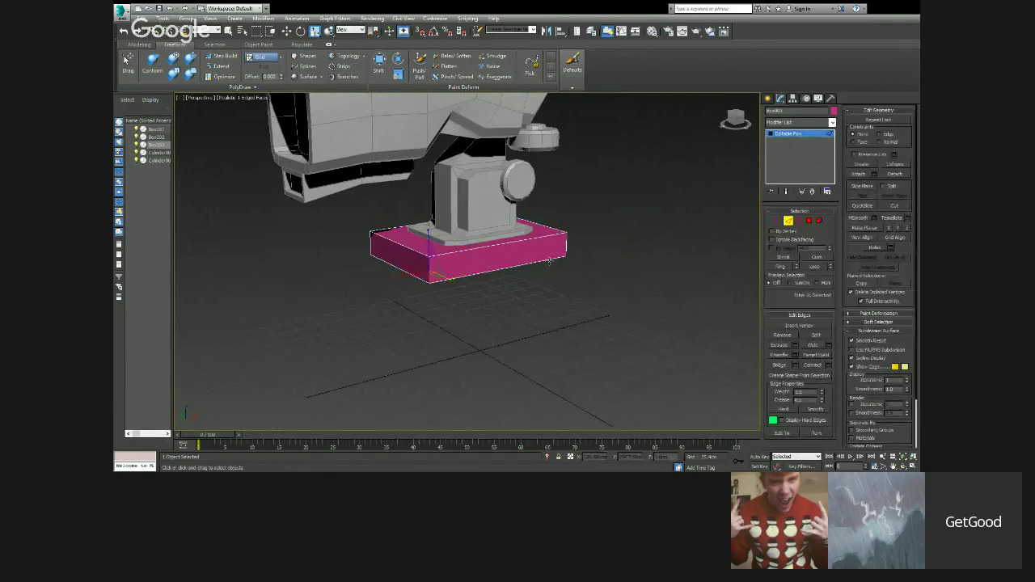
{"action": "key", "text": "f"}
{"action": "left_click_drag", "start_coordinate": [226, 223], "coordinate": [590, 226]}
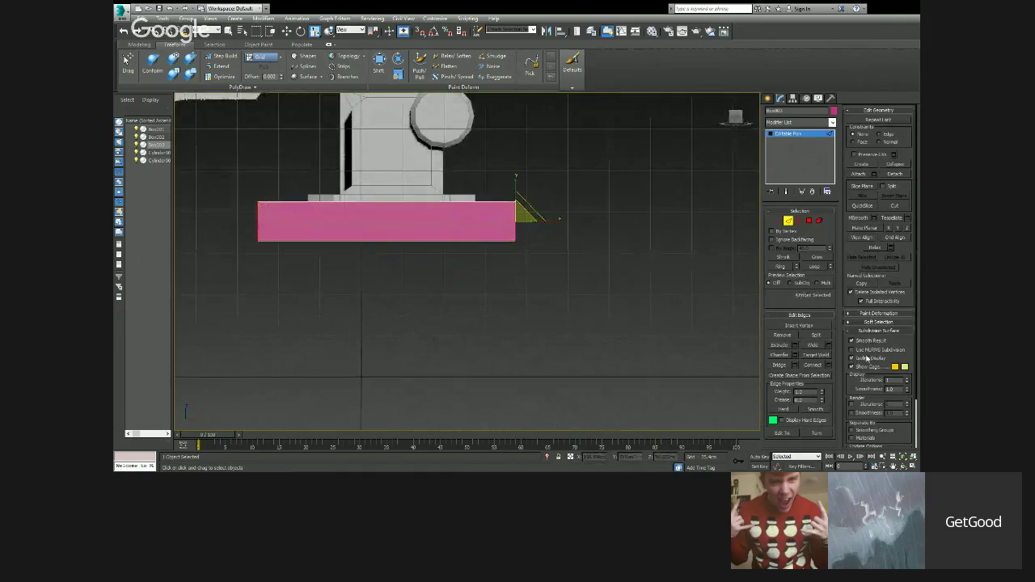
{"action": "left_click", "coordinate": [809, 365]}
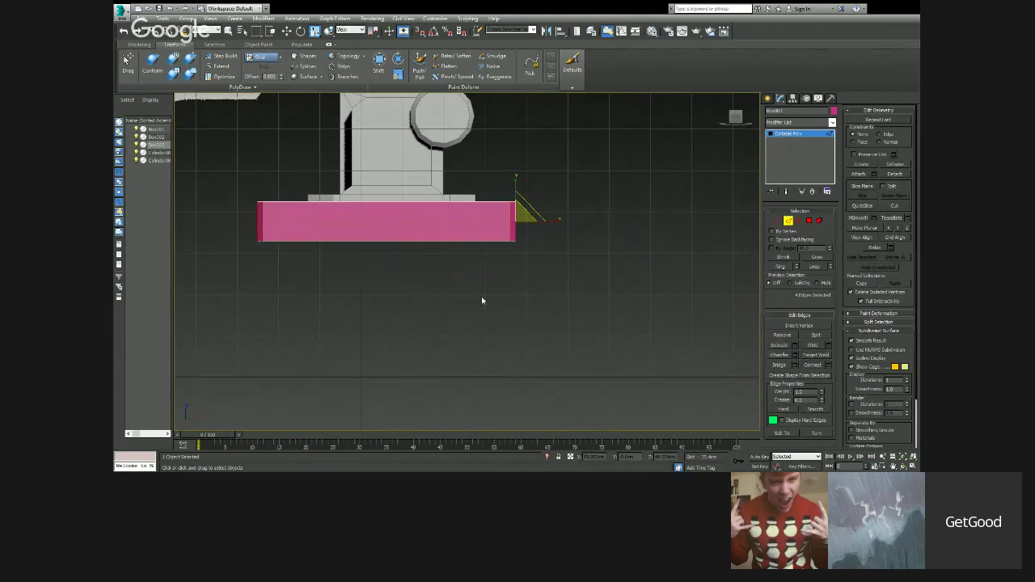
{"action": "left_click_drag", "start_coordinate": [514, 224], "coordinate": [514, 231]}
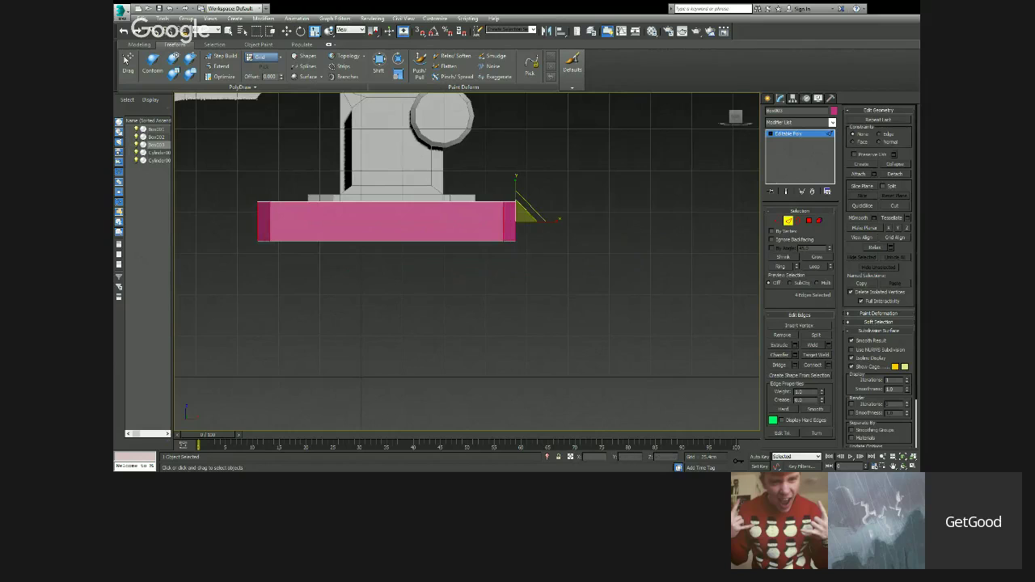
{"action": "left_click", "coordinate": [514, 239]}
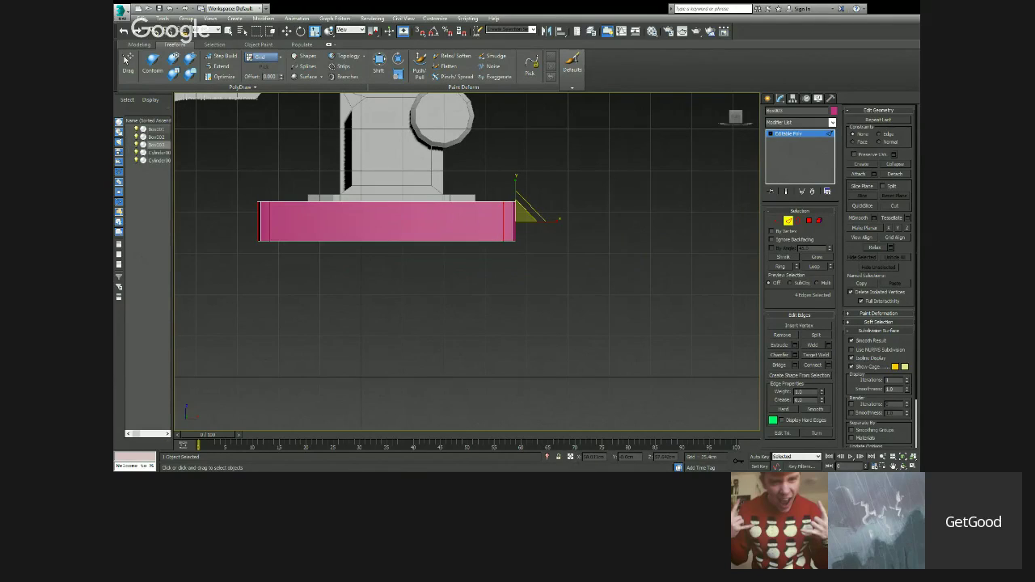
{"action": "key", "text": "ctrl+z"}
Move the bottom corner vertices at both ends of the base inward so its front profile tapers downward.
{"action": "middle_click_drag", "start_coordinate": [449, 284], "coordinate": [488, 309], "text": "alt"}
{"action": "key", "text": "1"}
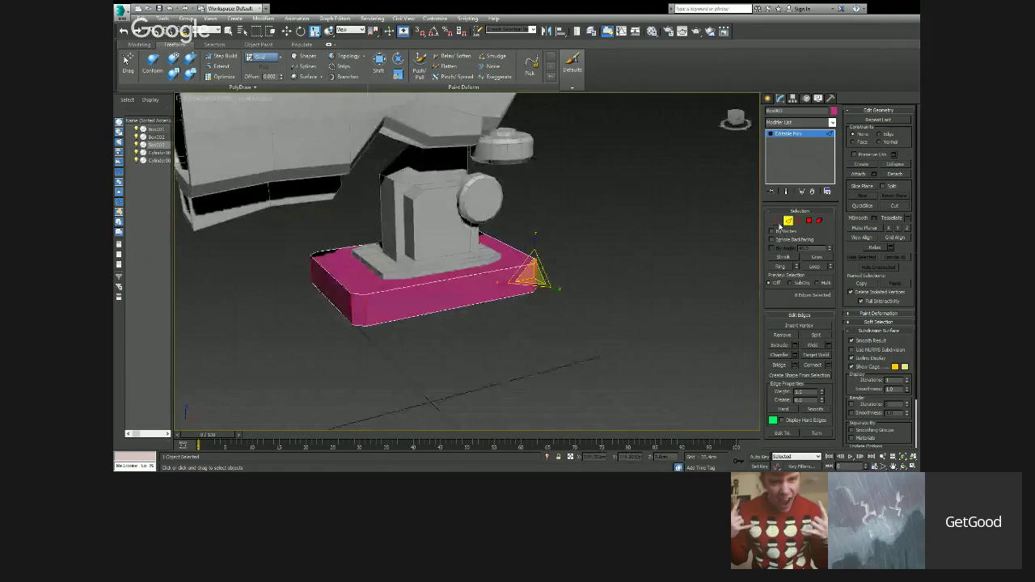
{"action": "key", "text": "f"}
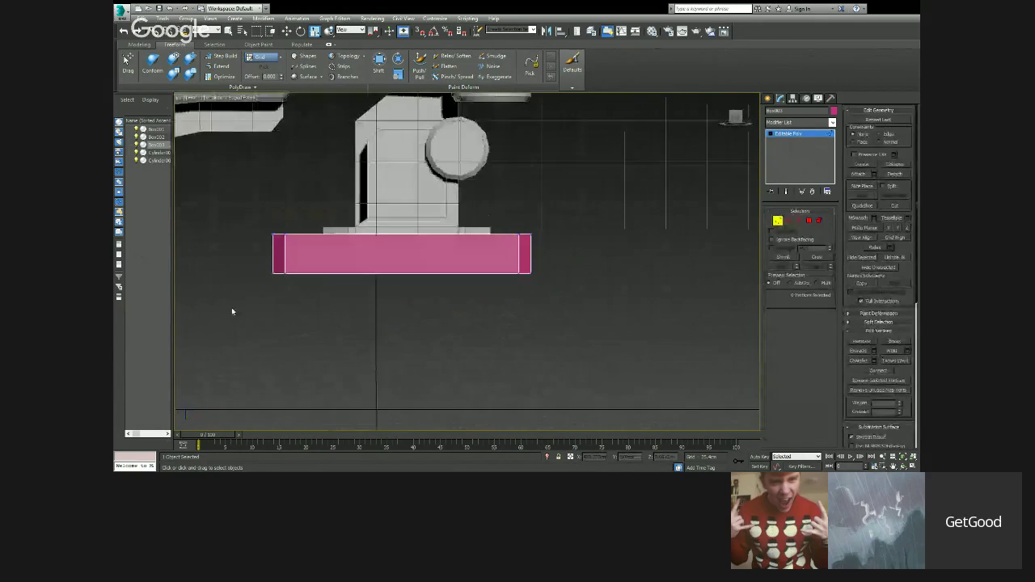
{"action": "left_click_drag", "start_coordinate": [232, 307], "coordinate": [341, 265]}
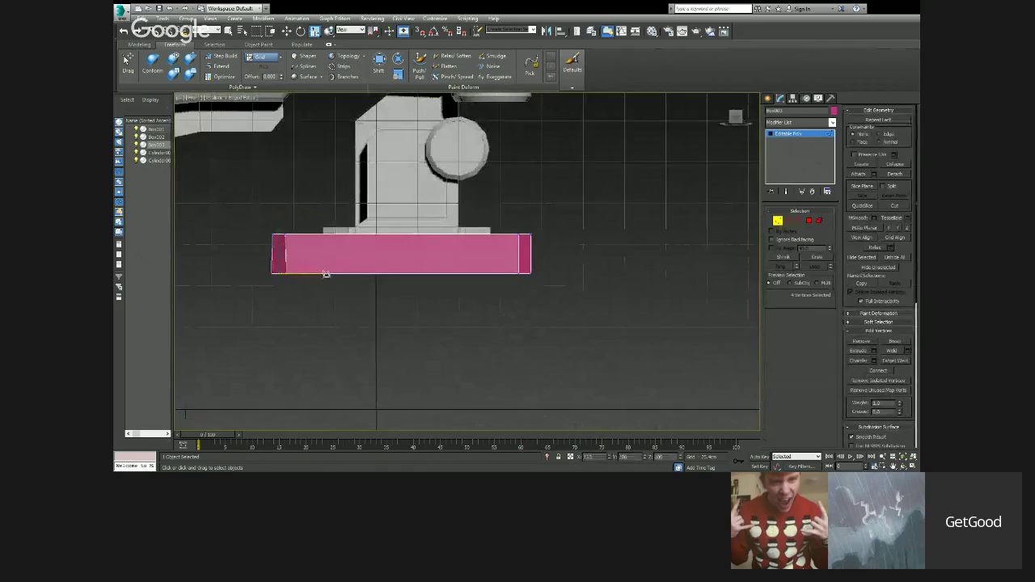
{"action": "key", "text": "w"}
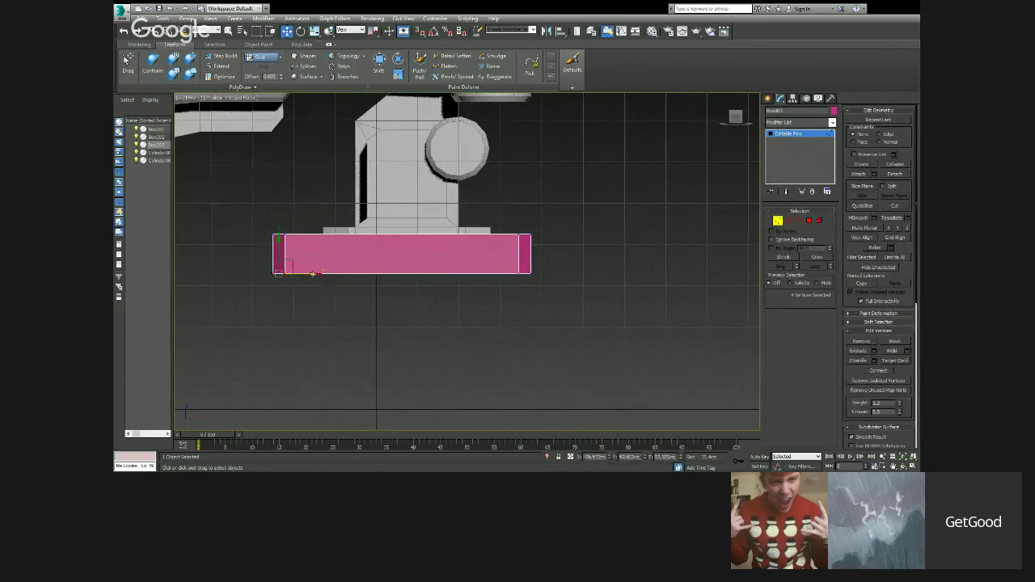
{"action": "left_click_drag", "start_coordinate": [313, 274], "coordinate": [327, 274]}
{"action": "left_click_drag", "start_coordinate": [544, 266], "coordinate": [496, 301]}
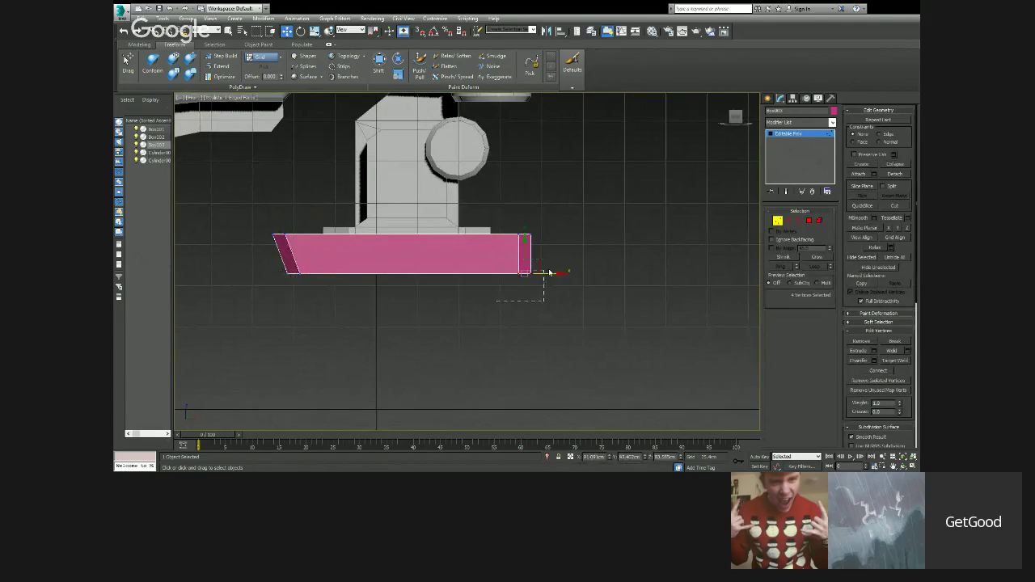
{"action": "left_click_drag", "start_coordinate": [549, 273], "coordinate": [545, 277]}
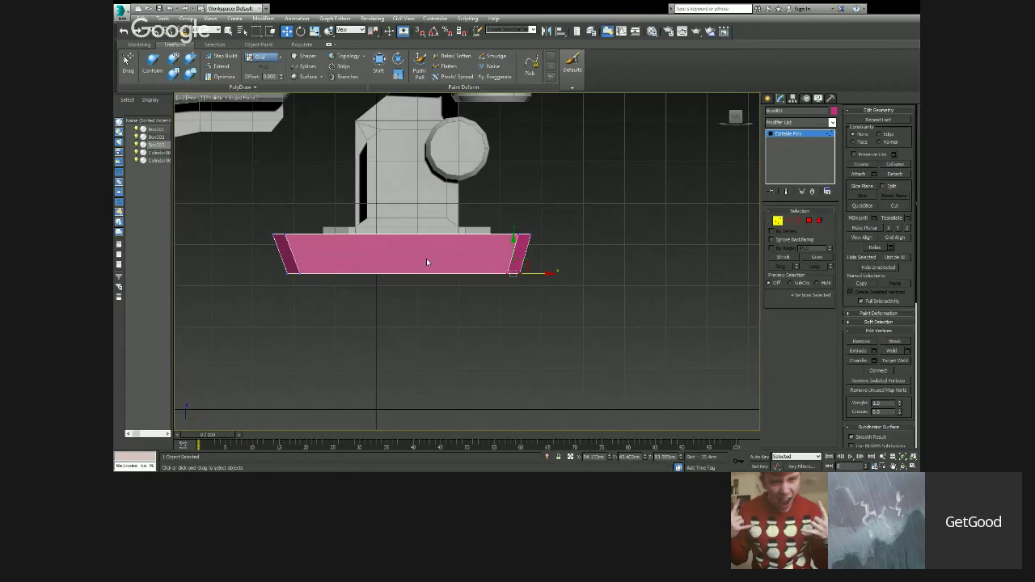
Chamfer the edges running around the top face of the tapered base.
{"action": "middle_click_drag", "start_coordinate": [426, 258], "coordinate": [491, 300]}
{"action": "key", "text": "p"}
{"action": "key", "text": "shift+z"}
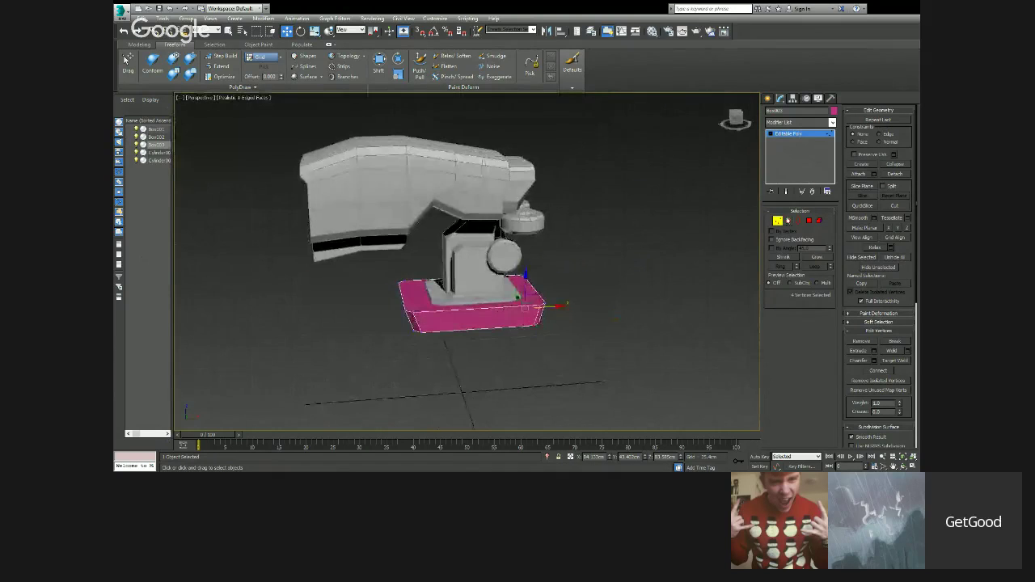
{"action": "key", "text": "2"}
{"action": "key", "text": "f"}
{"action": "left_click_drag", "start_coordinate": [308, 294], "coordinate": [684, 271]}
{"action": "left_click_drag", "start_coordinate": [264, 373], "coordinate": [533, 315]}
{"action": "middle_click_drag", "start_coordinate": [533, 315], "coordinate": [540, 269], "text": "alt"}
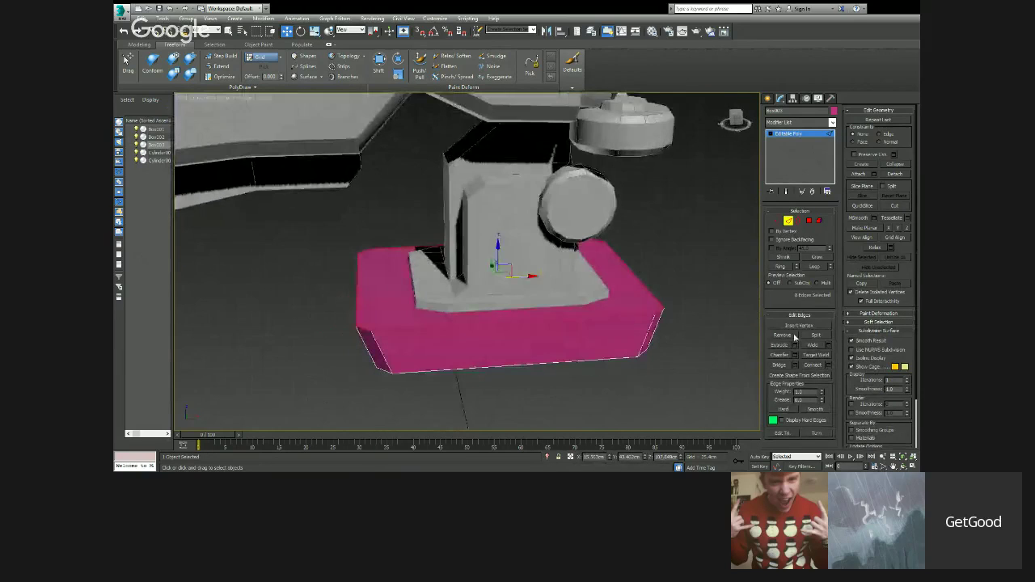
{"action": "left_click", "coordinate": [796, 356]}
{"action": "middle_click_drag", "start_coordinate": [500, 342], "coordinate": [524, 326], "text": "alt"}
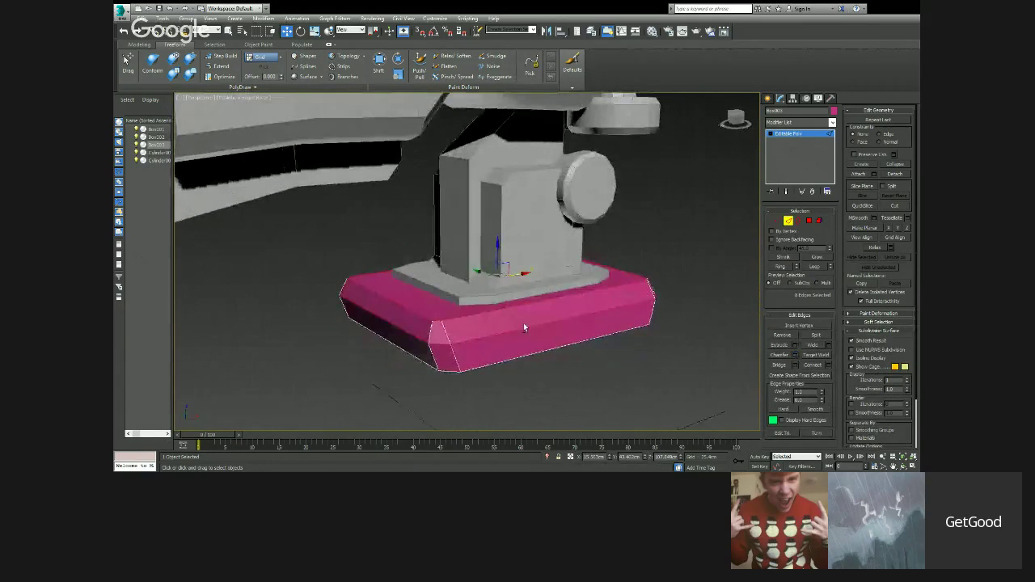
{"action": "mouse_move", "coordinate": [524, 326]}
{"action": "left_mouse_down"}
{"action": "mouse_move", "coordinate": [524, 348]}
{"action": "mouse_move", "coordinate": [524, 330]}
{"action": "left_mouse_up"}
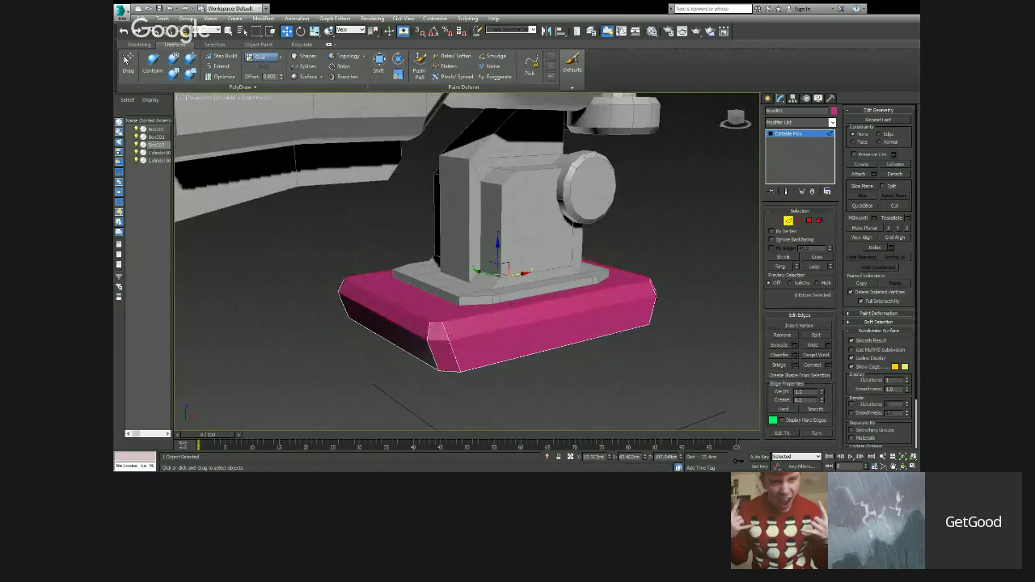
{"action": "left_click_drag", "start_coordinate": [480, 277], "coordinate": [479, 283]}
{"action": "middle_click_drag", "start_coordinate": [495, 322], "coordinate": [517, 320], "text": "alt"}
{"action": "scroll", "coordinate": [485, 322], "scroll_direction": "down", "scroll_amount": 3}
{"action": "left_click", "coordinate": [790, 222]}
{"action": "middle_click_drag", "start_coordinate": [635, 257], "coordinate": [537, 277], "text": "alt"}
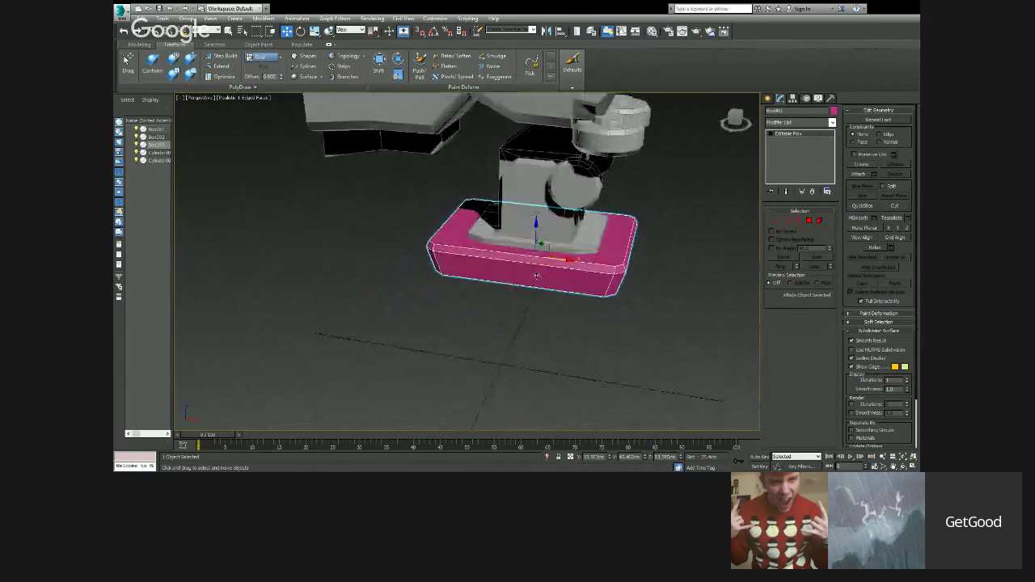
Select the six lengthwise edges of the base in the front view.
{"action": "left_click", "coordinate": [790, 222]}
{"action": "middle_click_drag", "start_coordinate": [755, 229], "coordinate": [655, 254], "text": "alt"}
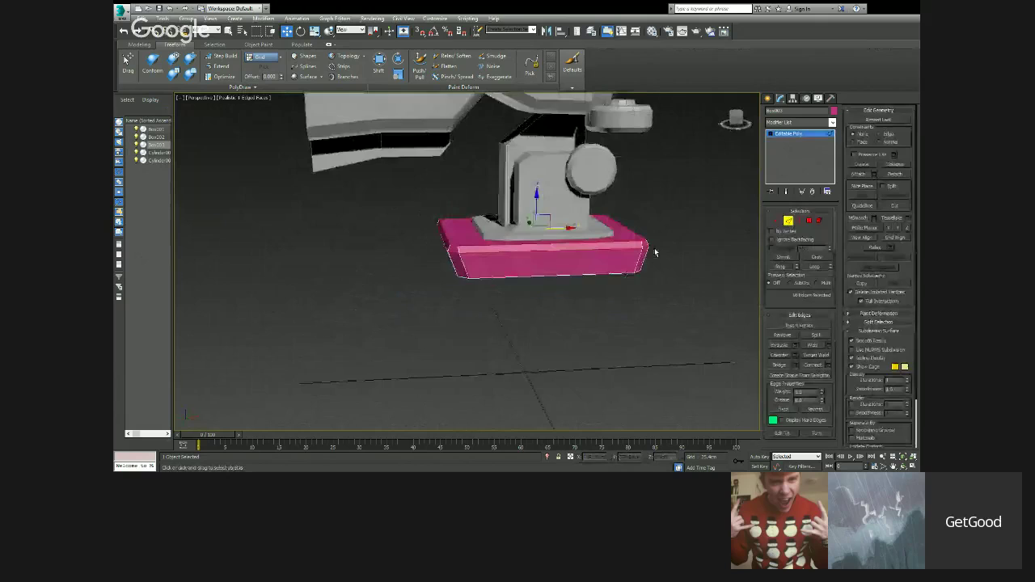
{"action": "key", "text": "f"}
{"action": "middle_click_drag", "start_coordinate": [540, 312], "coordinate": [536, 181]}
{"action": "left_click_drag", "start_coordinate": [314, 216], "coordinate": [680, 301]}
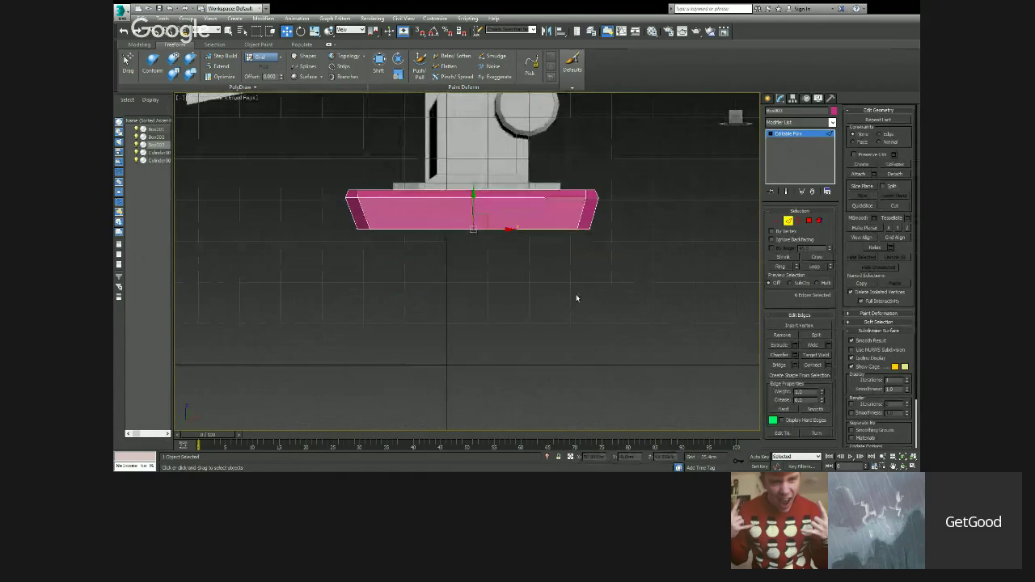
{"action": "middle_click_drag", "start_coordinate": [577, 296], "coordinate": [588, 316]}
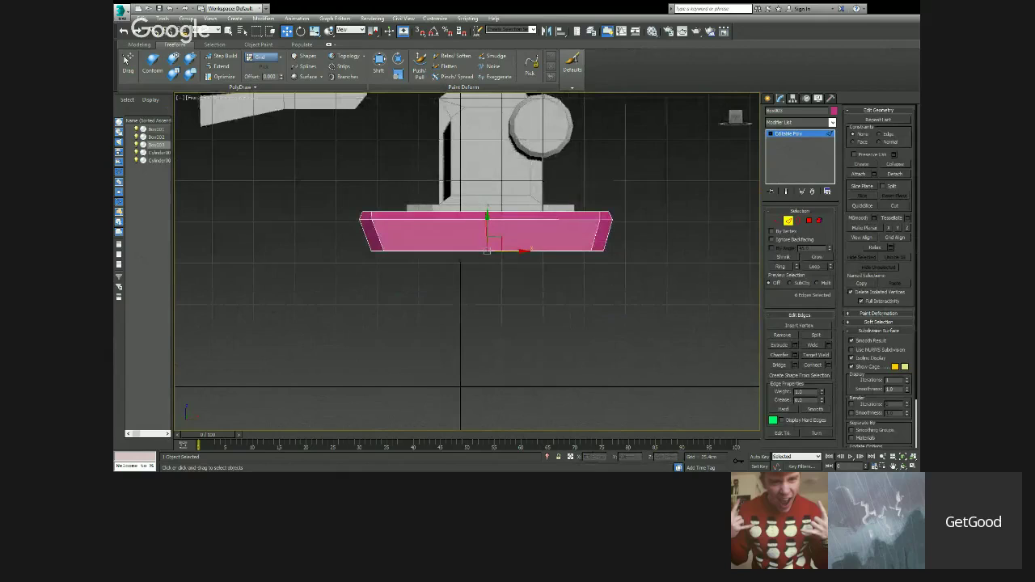
Try to connect the selected lengthwise edges with two segments shifted toward the round knob's side.
{"action": "left_click_drag", "start_coordinate": [486, 339], "coordinate": [489, 360]}
{"action": "left_click", "coordinate": [485, 332]}
{"action": "left_click", "coordinate": [778, 220]}
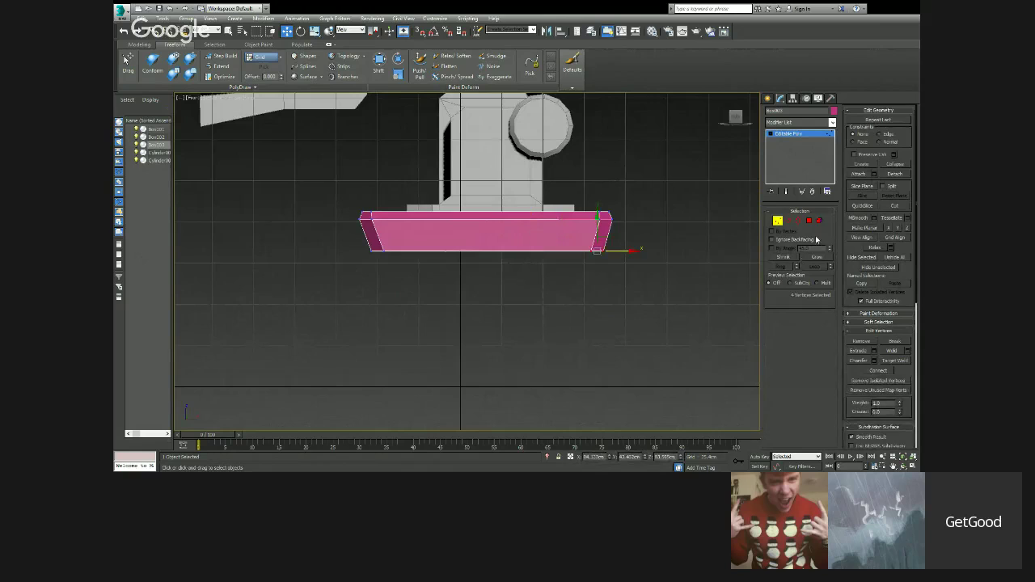
{"action": "left_click", "coordinate": [788, 220]}
{"action": "left_click", "coordinate": [829, 365]}
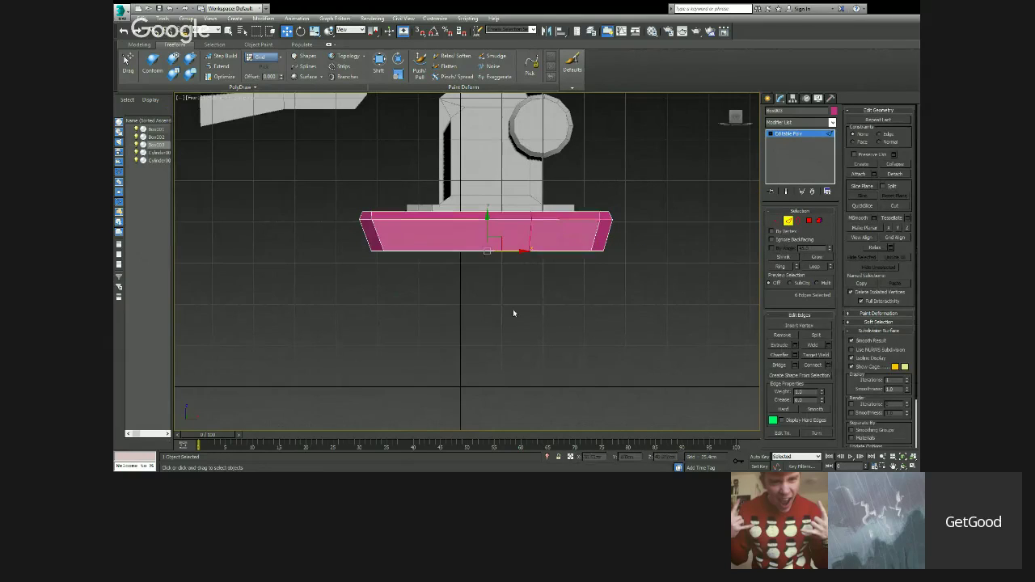
{"action": "left_click", "coordinate": [472, 262]}
{"action": "right_click", "coordinate": [474, 283]}
{"action": "left_click_drag", "start_coordinate": [474, 273], "coordinate": [494, 18]}
{"action": "key", "text": "1"}
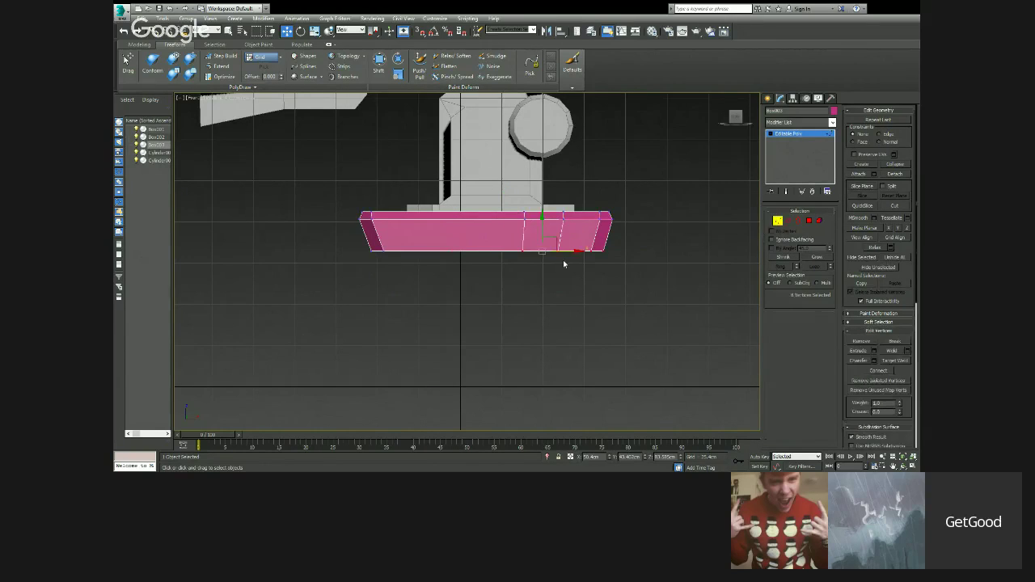
Try to move the bottom vertex of the new connecting line nearer the base's middle slightly upward.
{"action": "left_click", "coordinate": [522, 250]}
{"action": "left_click_drag", "start_coordinate": [534, 239], "coordinate": [528, 232]}
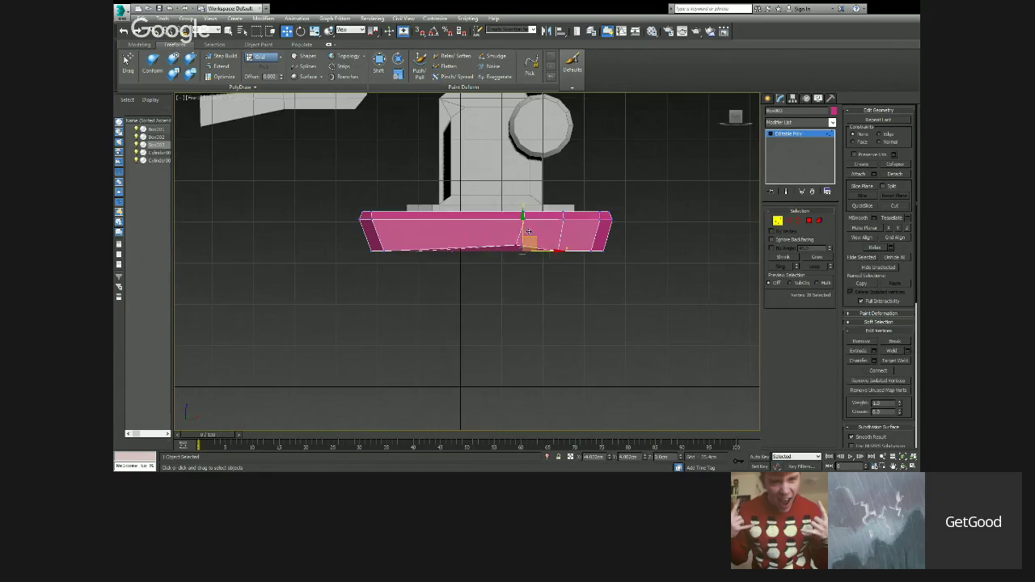
{"action": "middle_click_drag", "start_coordinate": [528, 236], "coordinate": [566, 291], "text": "alt"}
Connect the six lengthwise edges with one segment, slid to lie under the round knob.
{"action": "left_click", "coordinate": [789, 220]}
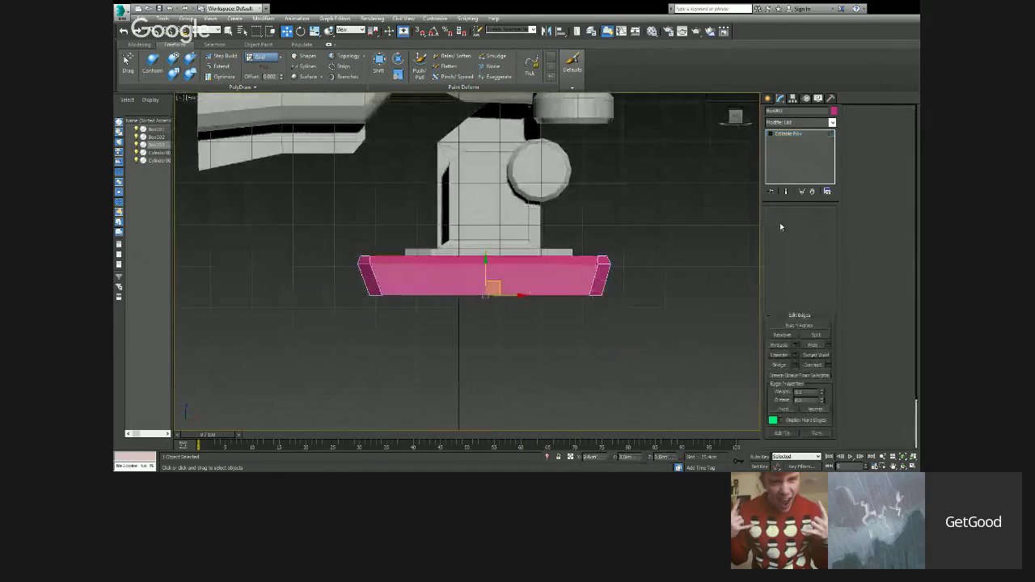
{"action": "left_click", "coordinate": [828, 367]}
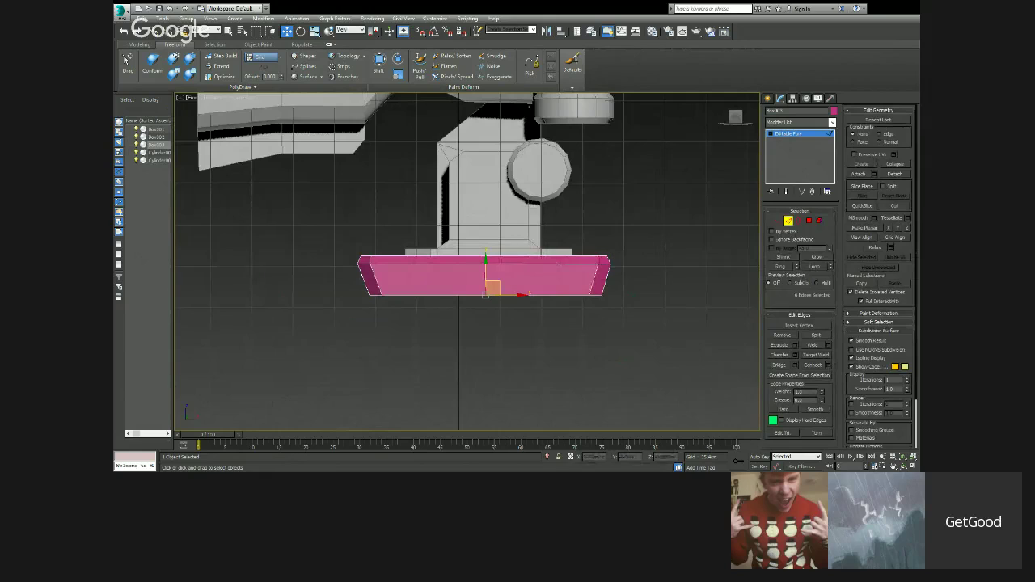
{"action": "left_click", "coordinate": [474, 283]}
{"action": "middle_click_drag", "start_coordinate": [473, 283], "coordinate": [587, 294]}
{"action": "left_click", "coordinate": [538, 277]}
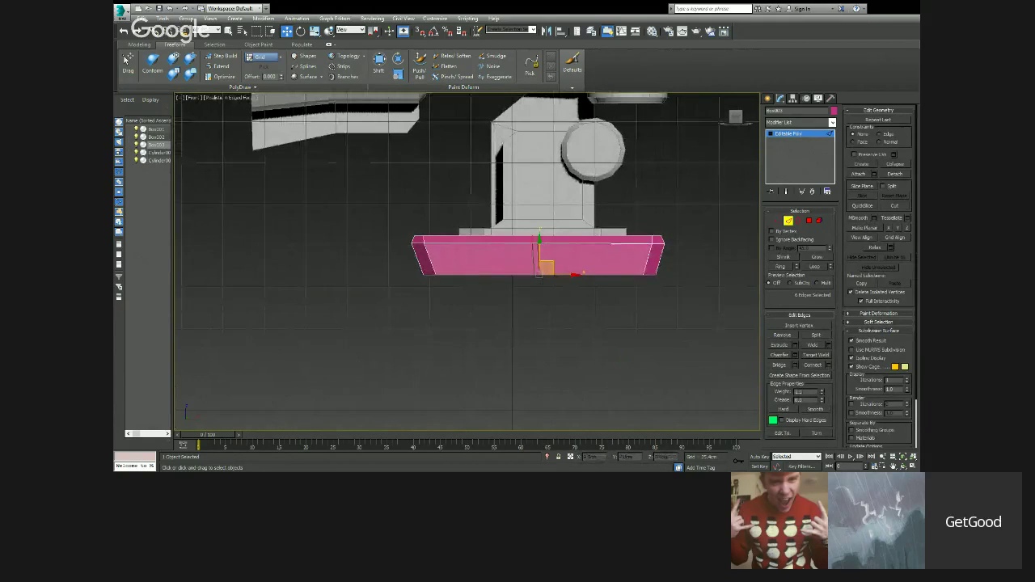
{"action": "left_click_drag", "start_coordinate": [471, 324], "coordinate": [471, 378]}
{"action": "left_click", "coordinate": [478, 337]}
{"action": "scroll", "coordinate": [598, 282], "scroll_direction": "up", "scroll_amount": 2}
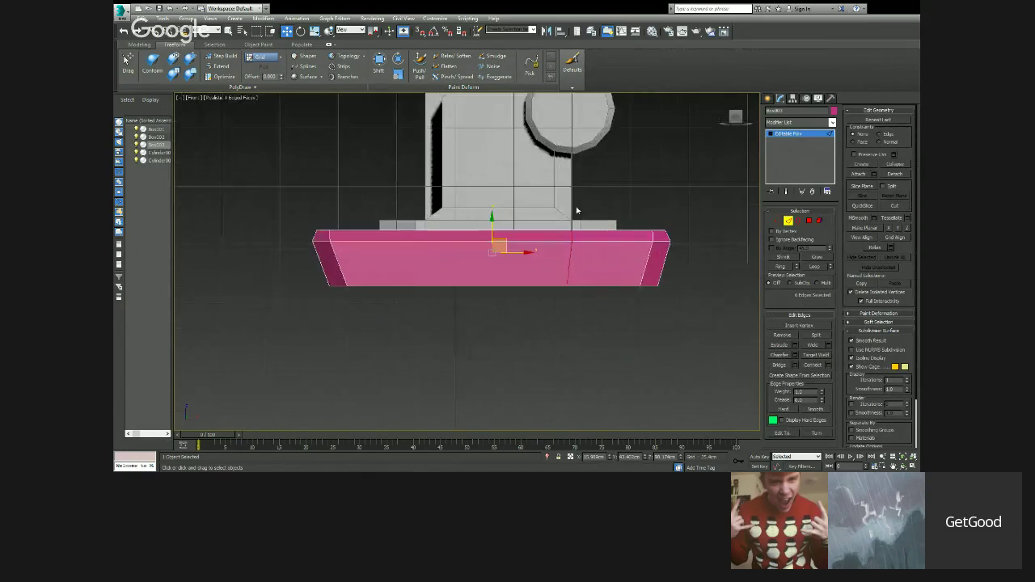
Raise the bottom vertices of the base's connecting line below the round knob, forming a shallow upward bend in the underside.
{"action": "middle_click_drag", "start_coordinate": [525, 261], "coordinate": [556, 283], "text": "alt"}
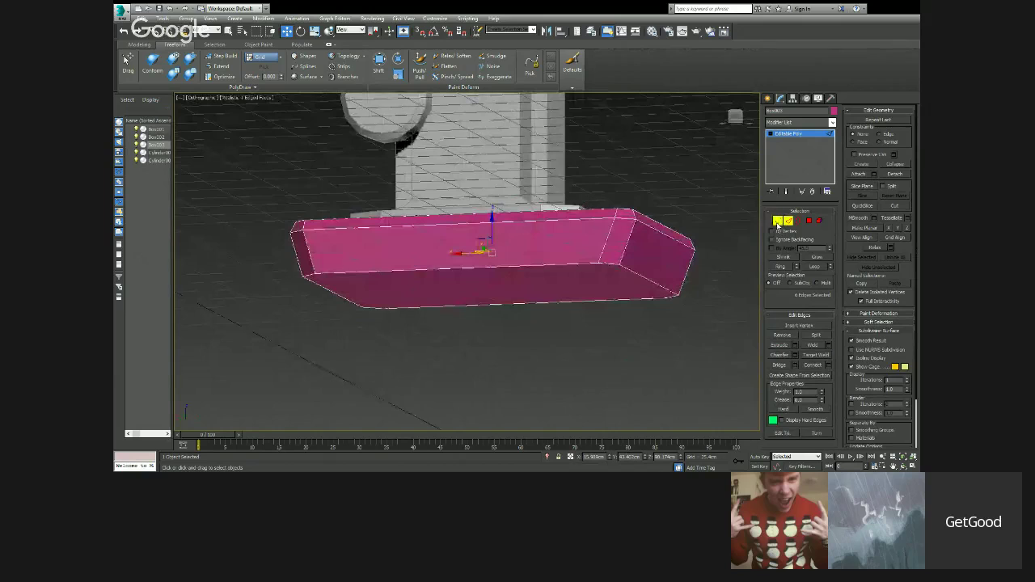
{"action": "key", "text": "1"}
{"action": "left_click", "coordinate": [528, 266]}
{"action": "left_click", "coordinate": [540, 221], "text": "ctrl"}
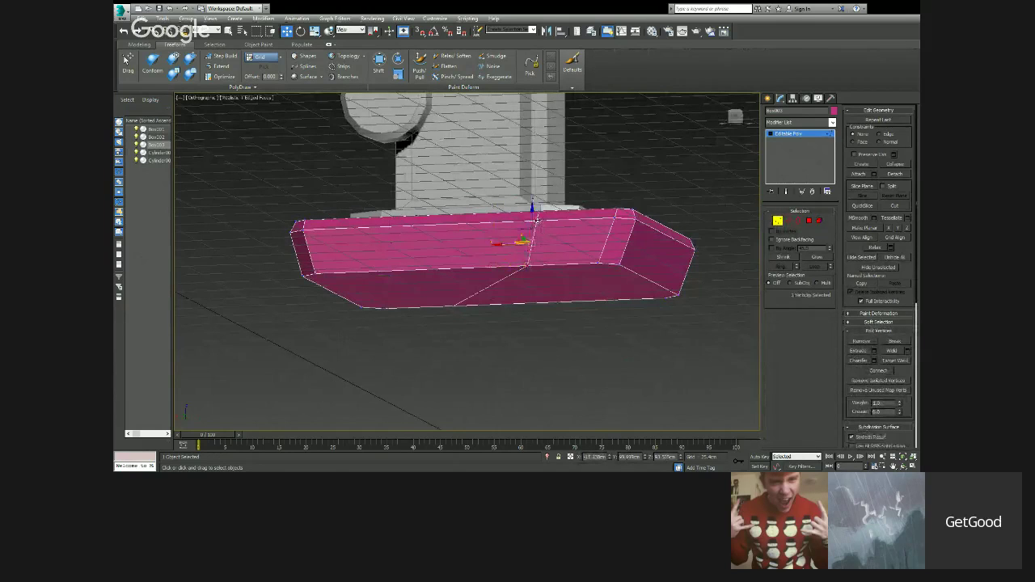
{"action": "middle_click_drag", "start_coordinate": [535, 217], "coordinate": [536, 251], "text": "alt"}
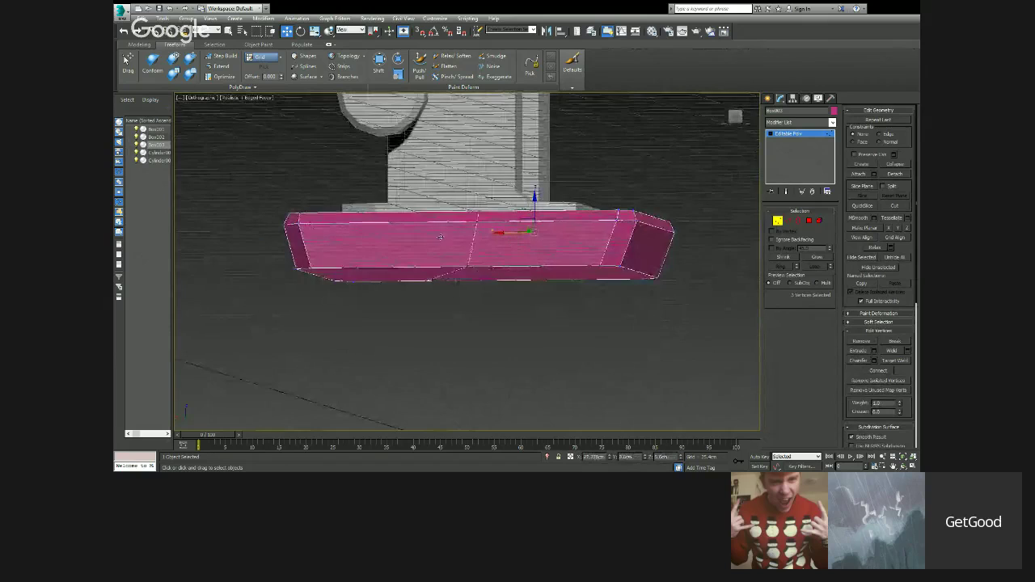
{"action": "mouse_move", "coordinate": [382, 238]}
{"action": "middle_mouse_down", "text": "alt"}
{"action": "mouse_move", "coordinate": [411, 224]}
{"action": "mouse_move", "coordinate": [411, 237]}
{"action": "mouse_move", "coordinate": [419, 211]}
{"action": "mouse_move", "coordinate": [370, 233]}
{"action": "middle_mouse_up", "text": "alt"}
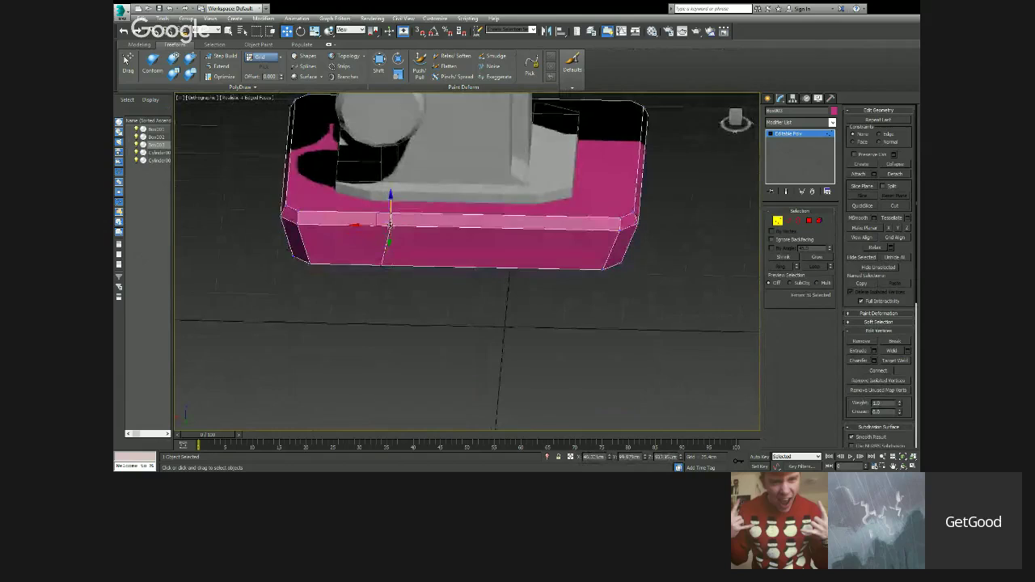
{"action": "left_click_drag", "start_coordinate": [364, 227], "coordinate": [357, 216]}
{"action": "middle_click_drag", "start_coordinate": [418, 242], "coordinate": [380, 232], "text": "alt"}
{"action": "middle_click_drag", "start_coordinate": [389, 233], "coordinate": [453, 194], "text": "alt"}
{"action": "key", "text": "f"}
{"action": "mouse_move", "coordinate": [516, 390]}
{"action": "left_mouse_down"}
{"action": "mouse_move", "coordinate": [545, 348]}
{"action": "mouse_move", "coordinate": [533, 337]}
{"action": "left_mouse_up"}
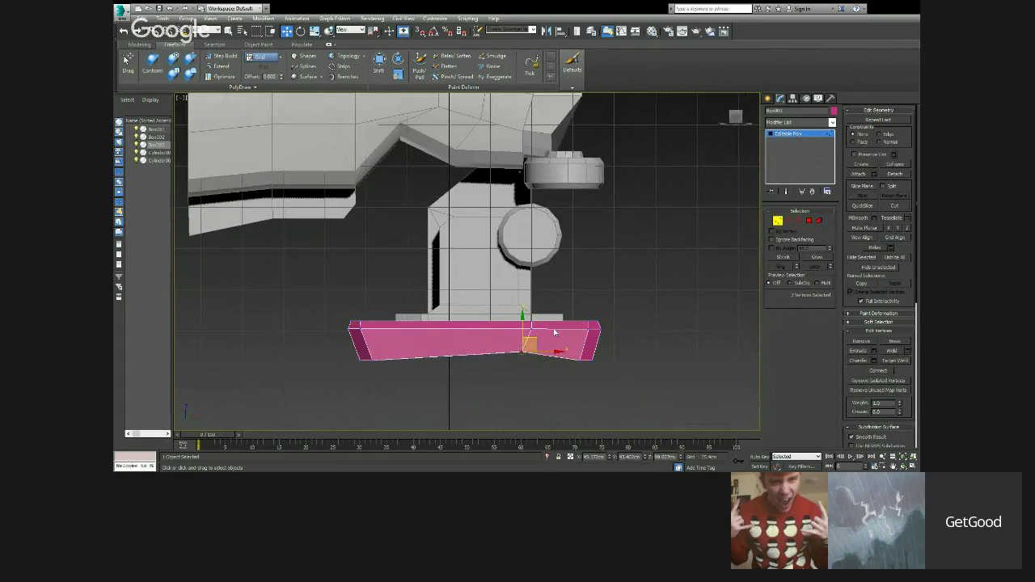
{"action": "key", "text": "p"}
{"action": "middle_click_drag", "start_coordinate": [546, 337], "coordinate": [565, 230], "text": "alt"}
{"action": "scroll", "coordinate": [610, 291], "scroll_direction": "down", "scroll_amount": 3}
{"action": "scroll", "coordinate": [565, 230], "scroll_direction": "up", "scroll_amount": 3}
{"action": "left_click", "coordinate": [777, 223]}
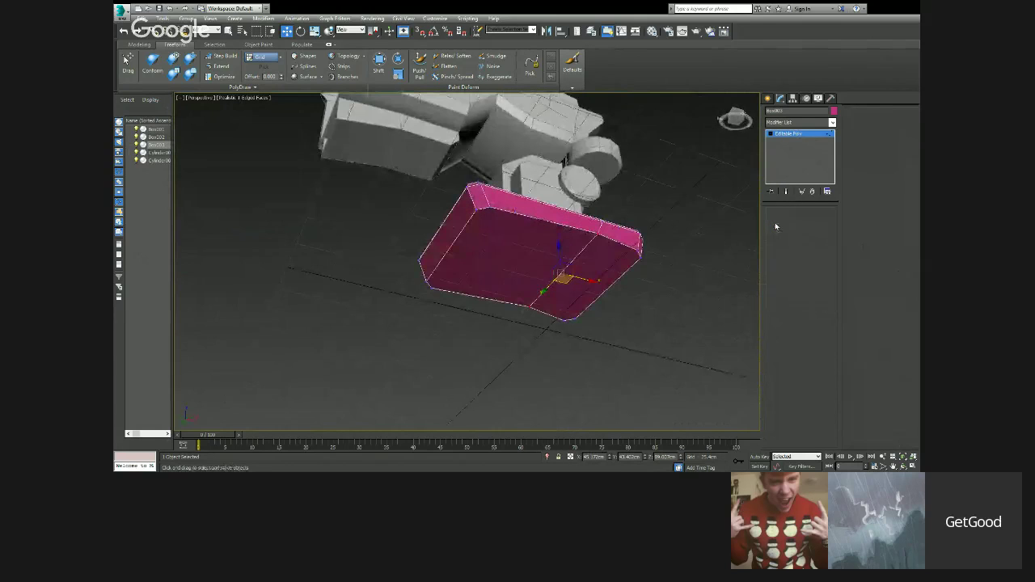
Create a short, wide cylinder near the base, about half the base's width in diameter.
{"action": "left_click", "coordinate": [770, 99]}
{"action": "middle_click_drag", "start_coordinate": [619, 218], "coordinate": [600, 262], "text": "alt"}
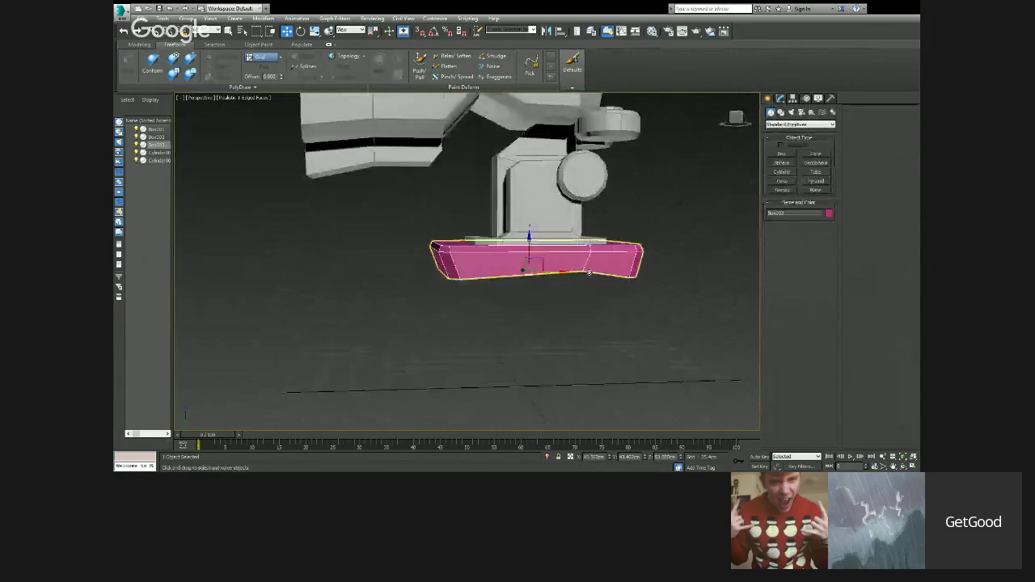
{"action": "left_click", "coordinate": [783, 170]}
{"action": "middle_click_drag", "start_coordinate": [687, 256], "coordinate": [550, 352], "text": "alt"}
{"action": "left_click_drag", "start_coordinate": [550, 352], "coordinate": [563, 200]}
{"action": "left_click", "coordinate": [573, 329]}
{"action": "key", "text": "w"}
{"action": "middle_click_drag", "start_coordinate": [603, 227], "coordinate": [586, 201], "text": "alt"}
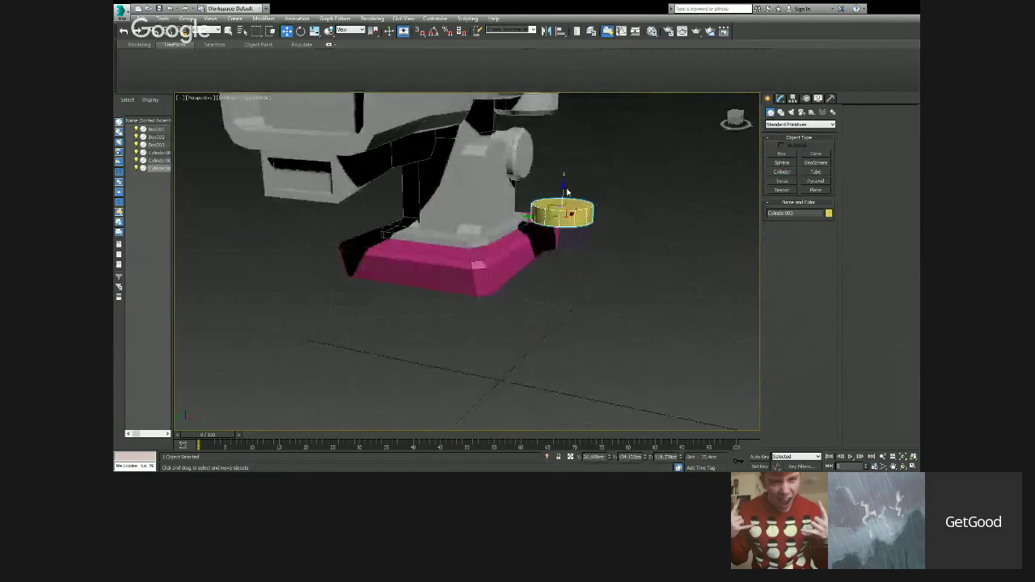
Move the new cylinder beneath the middle of the base so its top sinks into the underside.
{"action": "left_click_drag", "start_coordinate": [562, 187], "coordinate": [560, 222]}
{"action": "left_click", "coordinate": [527, 253]}
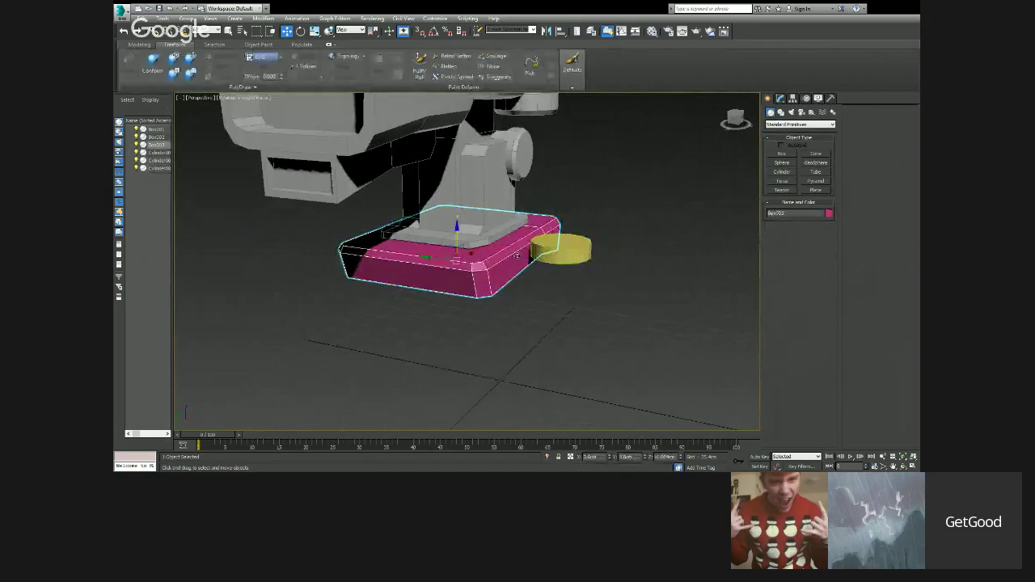
{"action": "left_click", "coordinate": [530, 253]}
{"action": "left_click_drag", "start_coordinate": [530, 253], "coordinate": [434, 236]}
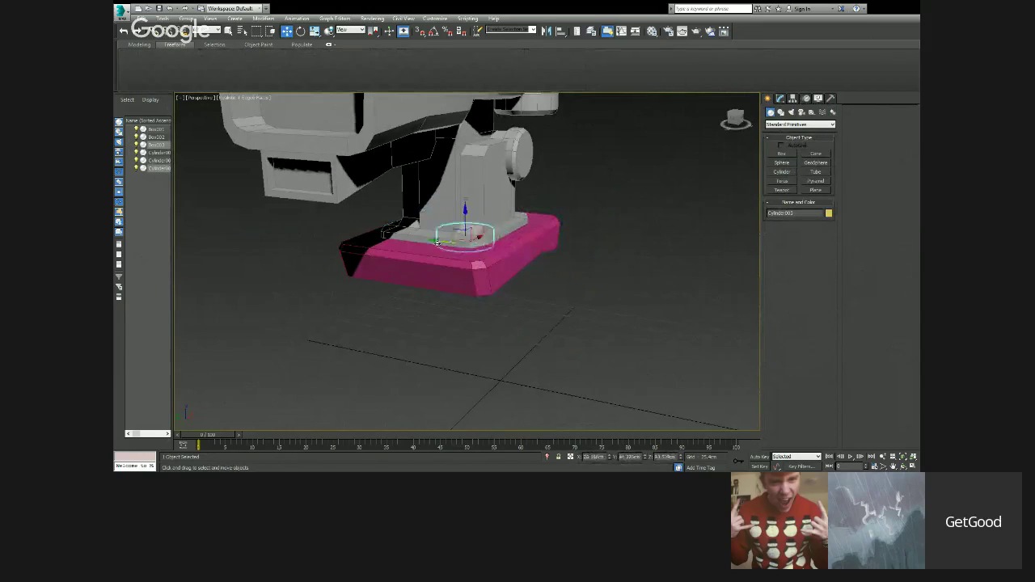
{"action": "middle_click_drag", "start_coordinate": [433, 236], "coordinate": [468, 207], "text": "alt"}
{"action": "left_click_drag", "start_coordinate": [465, 218], "coordinate": [466, 234]}
{"action": "middle_click_drag", "start_coordinate": [466, 233], "coordinate": [488, 239], "text": "alt"}
{"action": "left_click_drag", "start_coordinate": [467, 237], "coordinate": [467, 232]}
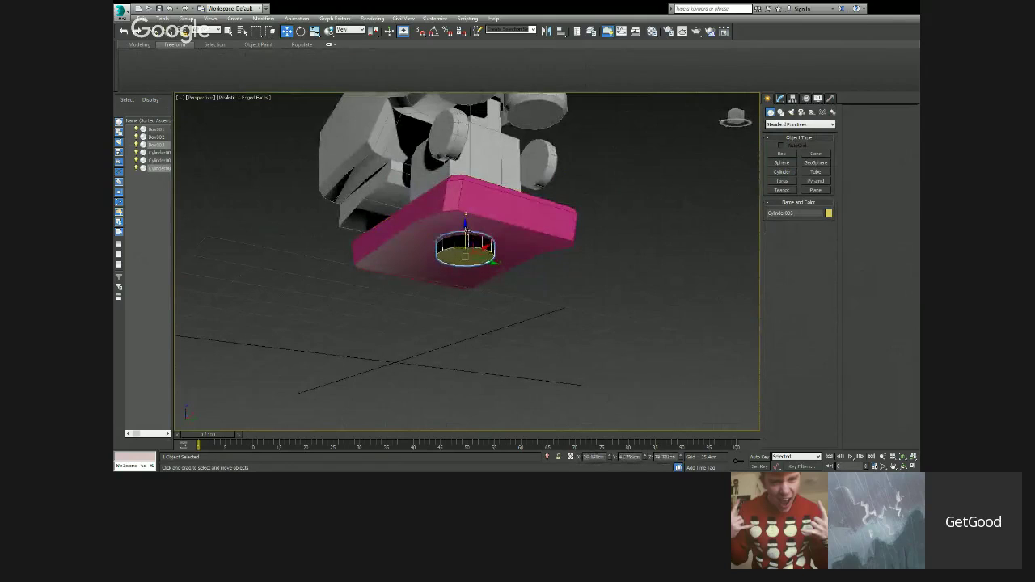
{"action": "middle_click_drag", "start_coordinate": [467, 232], "coordinate": [530, 236], "text": "alt"}
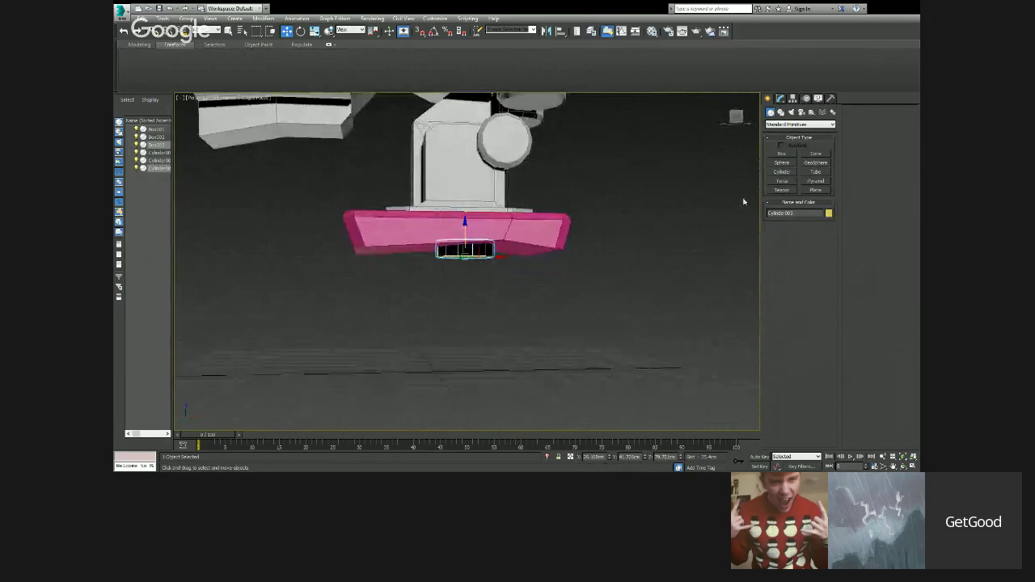
Convert the cylinder under the base to an Editable Poly and move its bottom polygon downward.
{"action": "left_click", "coordinate": [780, 98]}
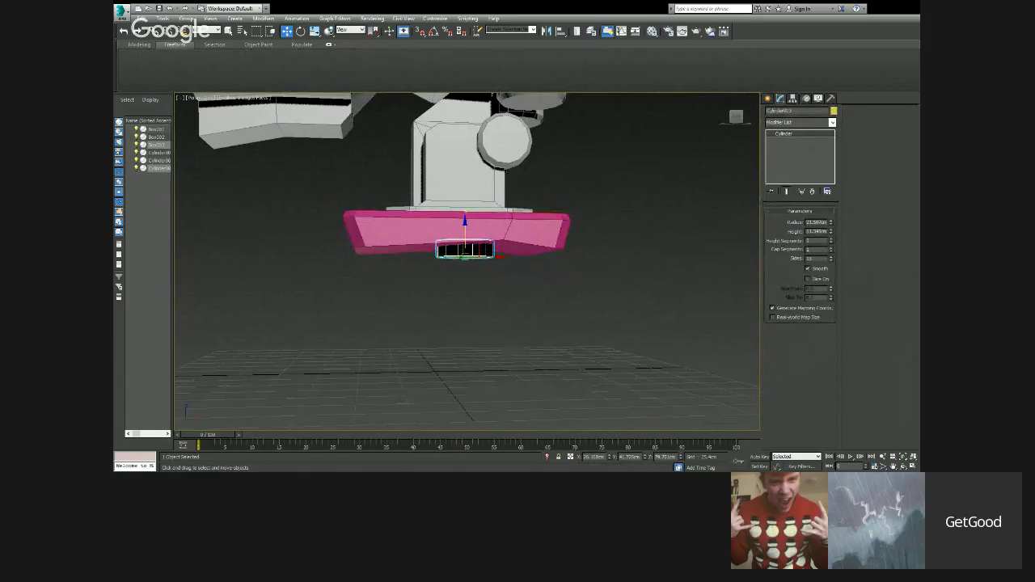
{"action": "left_click", "coordinate": [532, 315]}
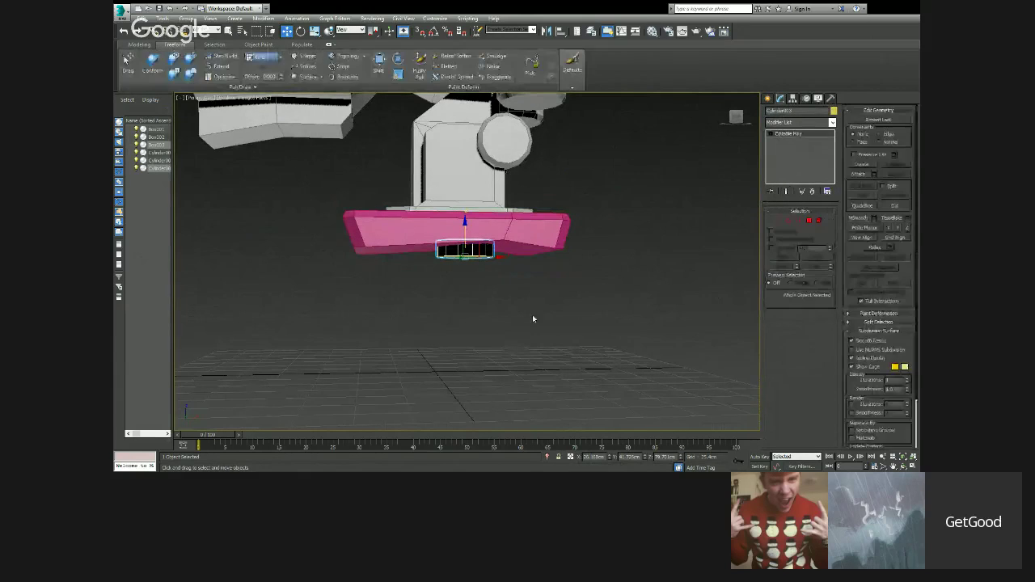
{"action": "left_click", "coordinate": [809, 220]}
{"action": "left_click", "coordinate": [464, 250]}
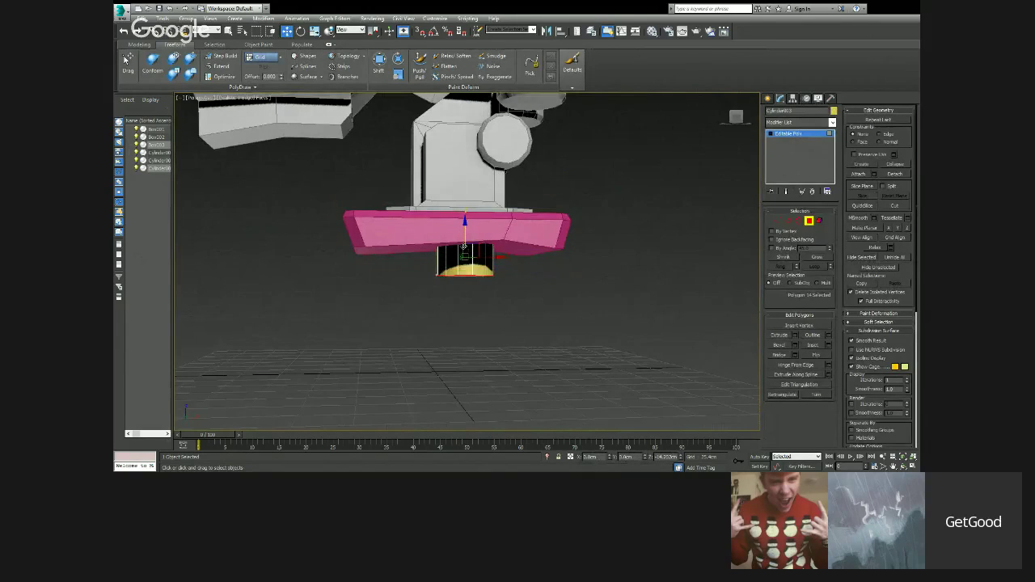
Extrude the cylinder's bottom polygon downward by about the length of the existing section.
{"action": "middle_click_drag", "start_coordinate": [465, 243], "coordinate": [507, 225], "text": "alt"}
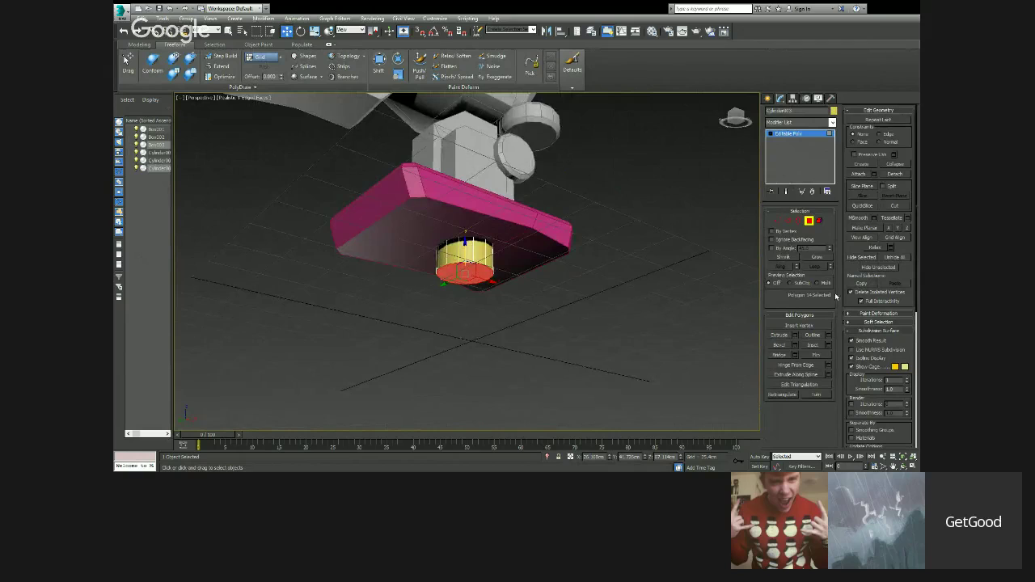
{"action": "left_click", "coordinate": [796, 336]}
{"action": "middle_click_drag", "start_coordinate": [684, 318], "coordinate": [573, 303], "text": "alt"}
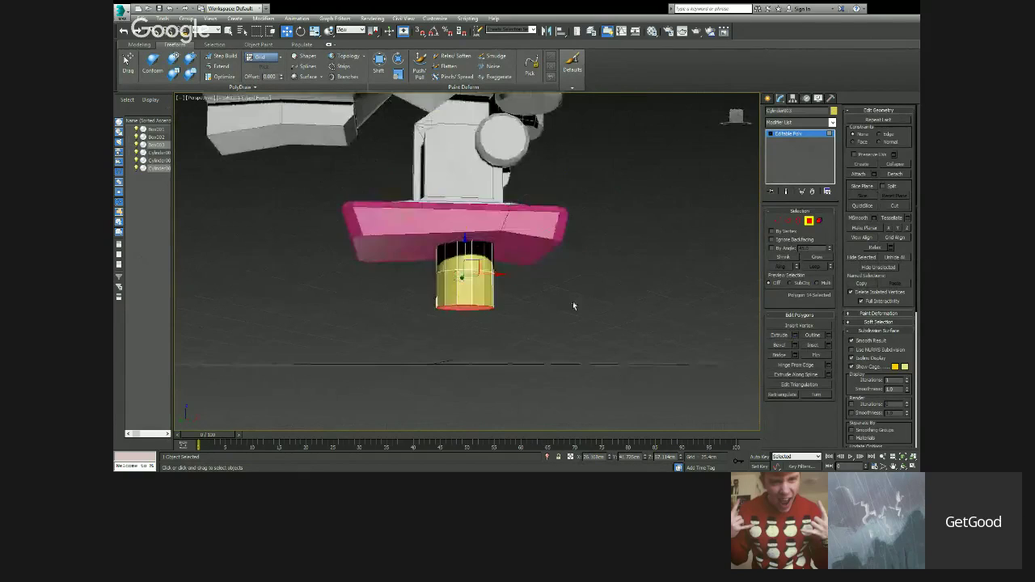
Tilt the extruded bottom polygon and raise it slightly so the cylinder's lower section bends, then finish polygon editing.
{"action": "mouse_move", "coordinate": [481, 247]}
{"action": "left_mouse_down"}
{"action": "mouse_move", "coordinate": [493, 270]}
{"action": "mouse_move", "coordinate": [470, 260]}
{"action": "left_mouse_up"}
{"action": "key", "text": "e"}
{"action": "key", "text": "w"}
{"action": "key", "text": "ctrl+z"}
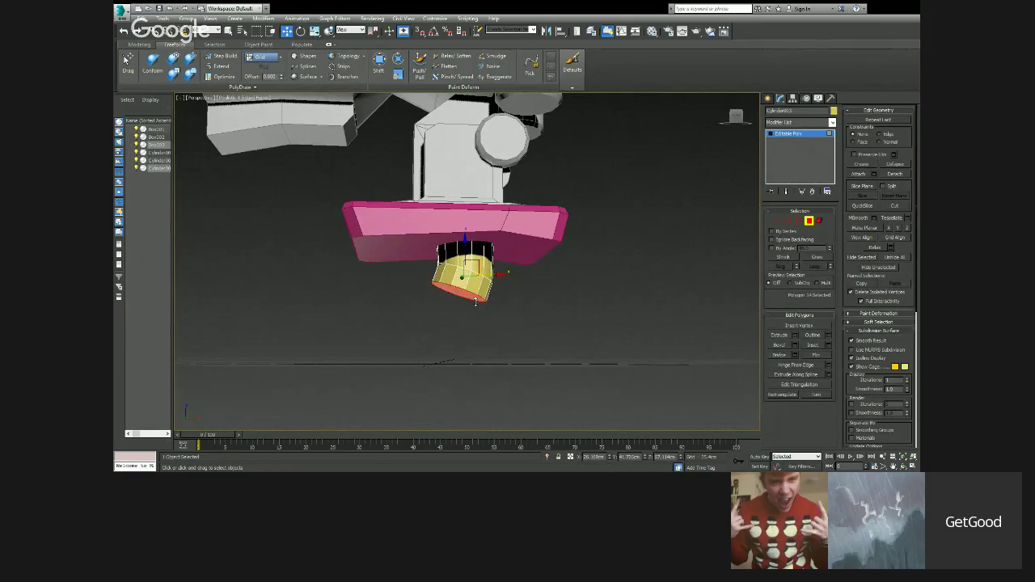
{"action": "middle_click_drag", "start_coordinate": [478, 297], "coordinate": [508, 263], "text": "alt"}
{"action": "scroll", "coordinate": [507, 263], "scroll_direction": "down", "scroll_amount": 4}
{"action": "left_click", "coordinate": [807, 225]}
Change the object colour of the base and the cylinder beneath it to the model's grey, then deselect everything.
{"action": "middle_click_drag", "start_coordinate": [684, 254], "coordinate": [583, 251], "text": "alt"}
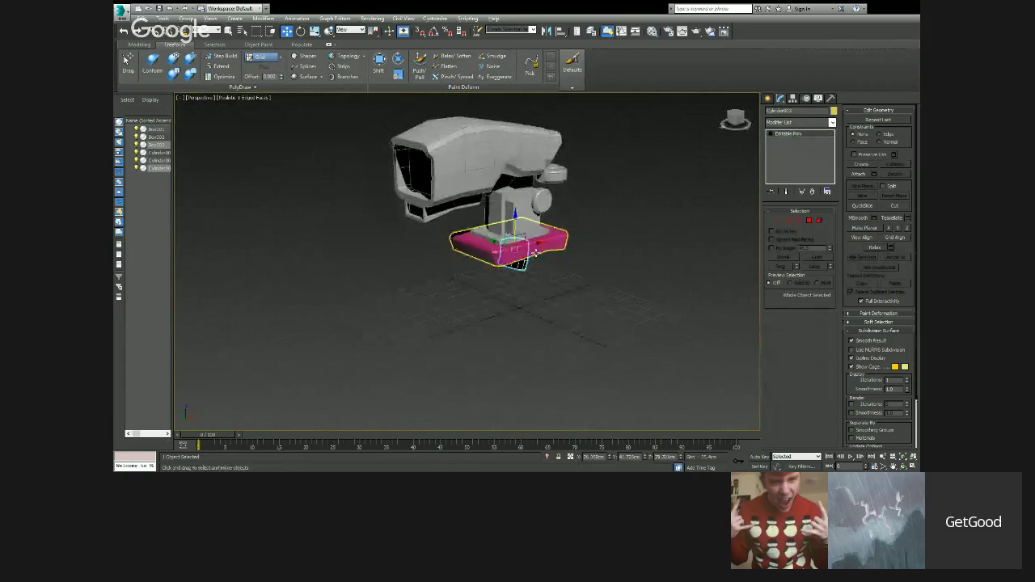
{"action": "scroll", "coordinate": [532, 253], "scroll_direction": "up", "scroll_amount": 5}
{"action": "left_click", "coordinate": [497, 239]}
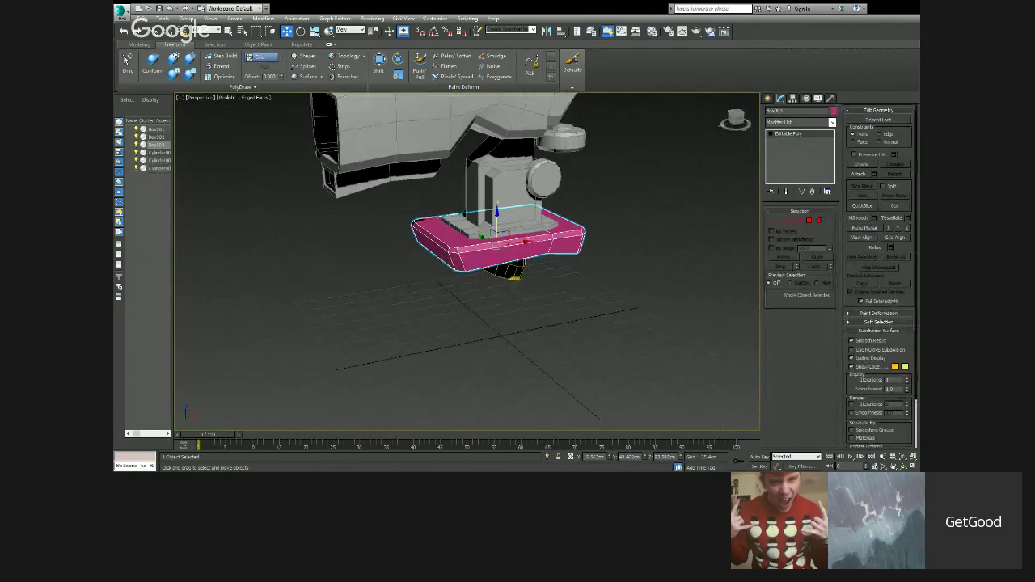
{"action": "left_click", "coordinate": [507, 274]}
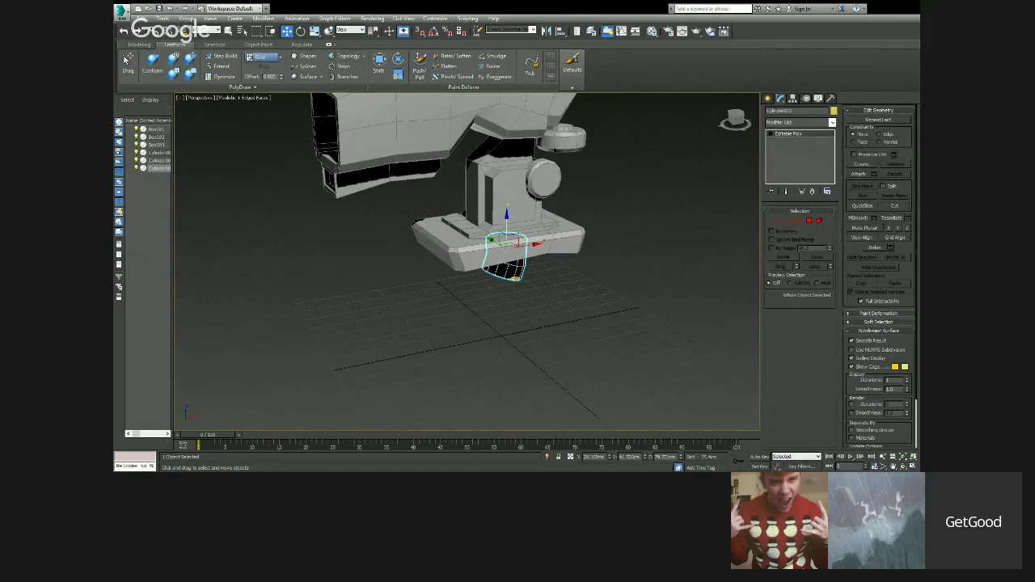
{"action": "left_click", "coordinate": [522, 310]}
{"action": "middle_click_drag", "start_coordinate": [531, 309], "coordinate": [558, 242], "text": "alt"}
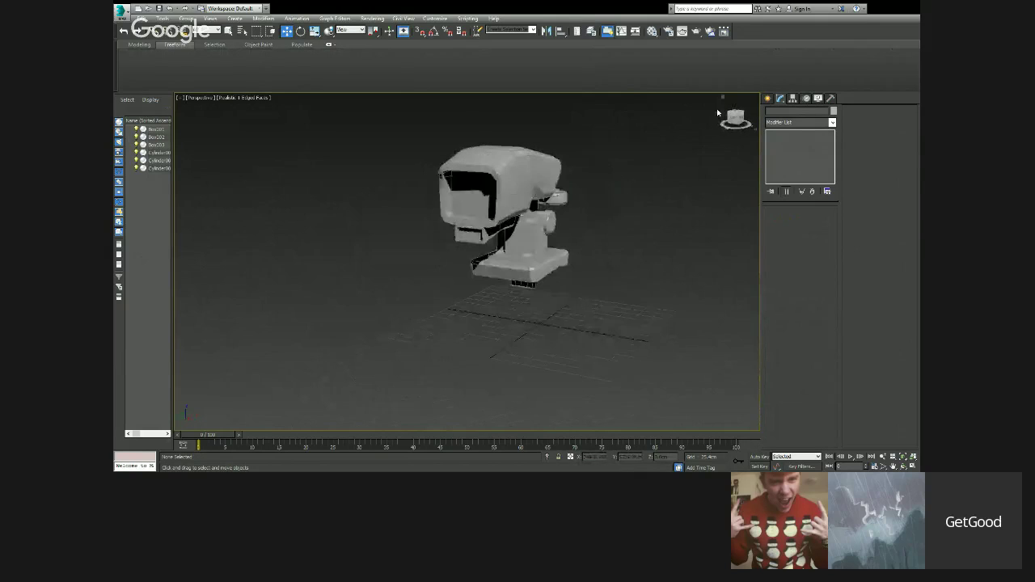
Create another small upright cylinder on the ground grid near the model.
{"action": "left_click", "coordinate": [768, 98]}
{"action": "left_click", "coordinate": [782, 171]}
{"action": "middle_click_drag", "start_coordinate": [612, 273], "coordinate": [557, 297], "text": "alt"}
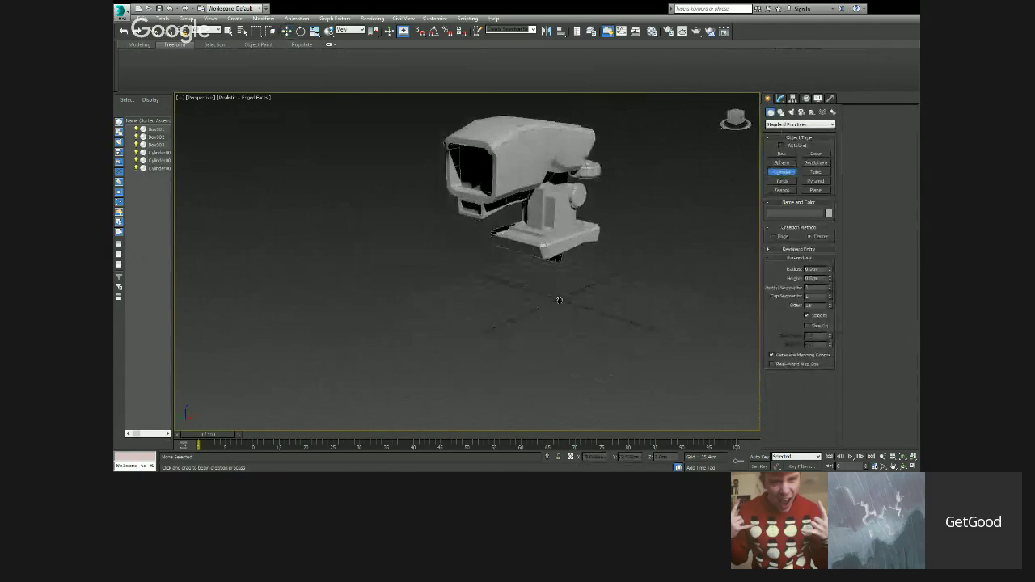
{"action": "left_click_drag", "start_coordinate": [559, 328], "coordinate": [571, 330]}
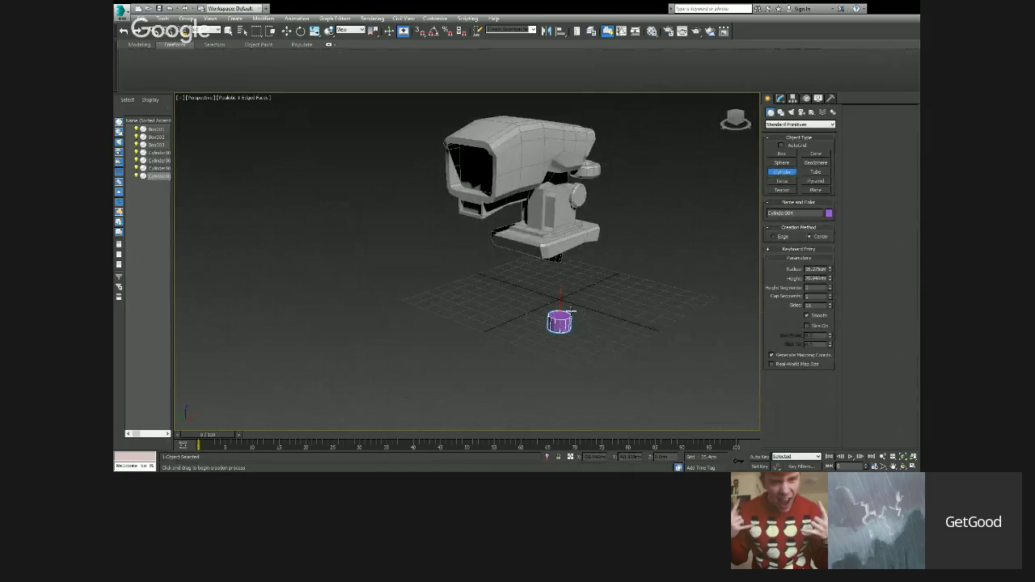
Rotate the purple cylinder 90 degrees with angle snap so it lies along the model's length.
{"action": "middle_click_drag", "start_coordinate": [574, 293], "coordinate": [543, 301], "text": "alt"}
{"action": "key", "text": "e"}
{"action": "left_click_drag", "start_coordinate": [543, 327], "coordinate": [485, 367]}
{"action": "key", "text": "ctrl+z"}
{"action": "key", "text": "a"}
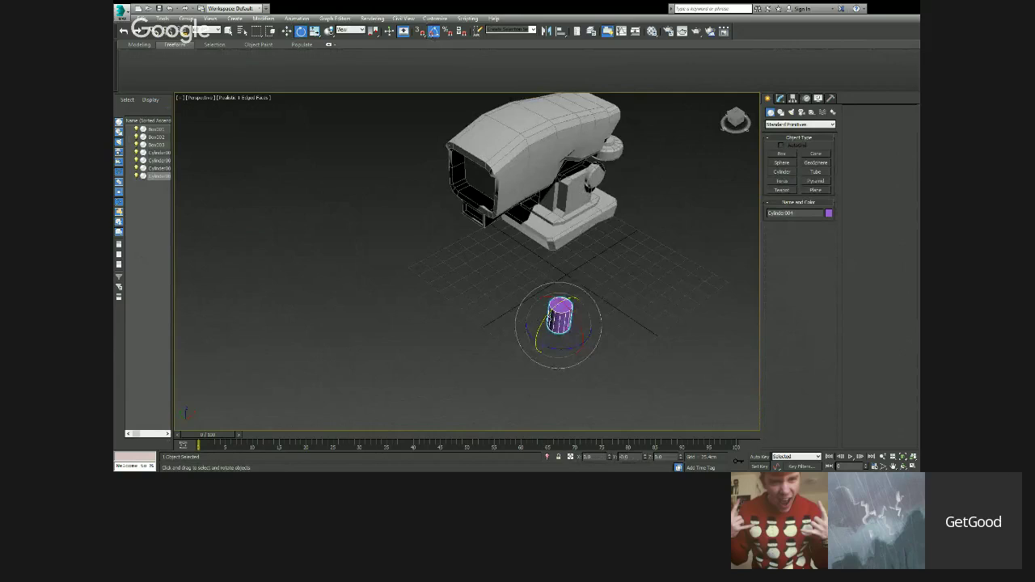
{"action": "left_click_drag", "start_coordinate": [570, 301], "coordinate": [520, 338]}
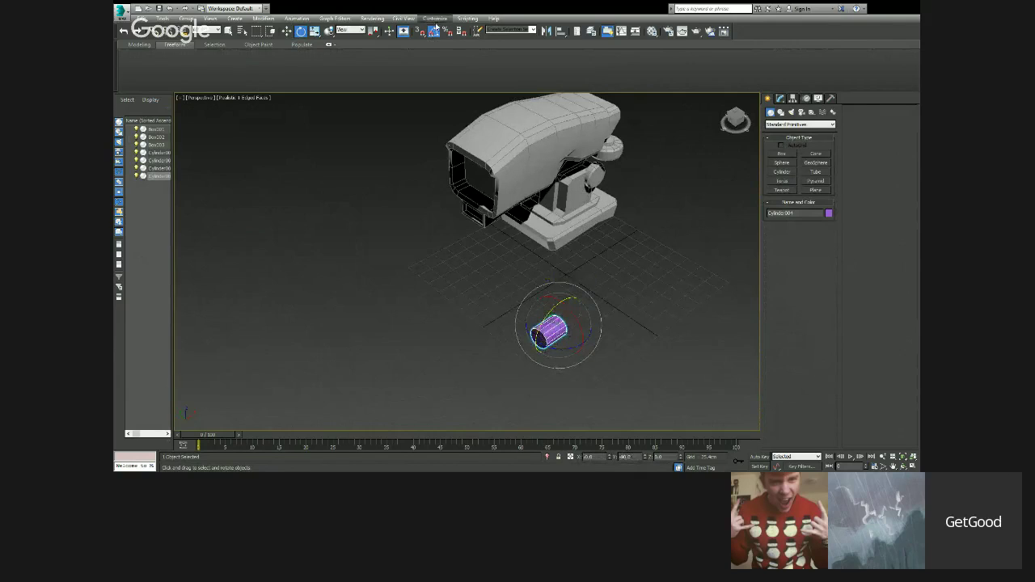
{"action": "left_click", "coordinate": [434, 30]}
Move the purple cylinder up beside the model, at the side knobs' height in the left view.
{"action": "key", "text": "w"}
{"action": "left_click_drag", "start_coordinate": [561, 301], "coordinate": [568, 217]}
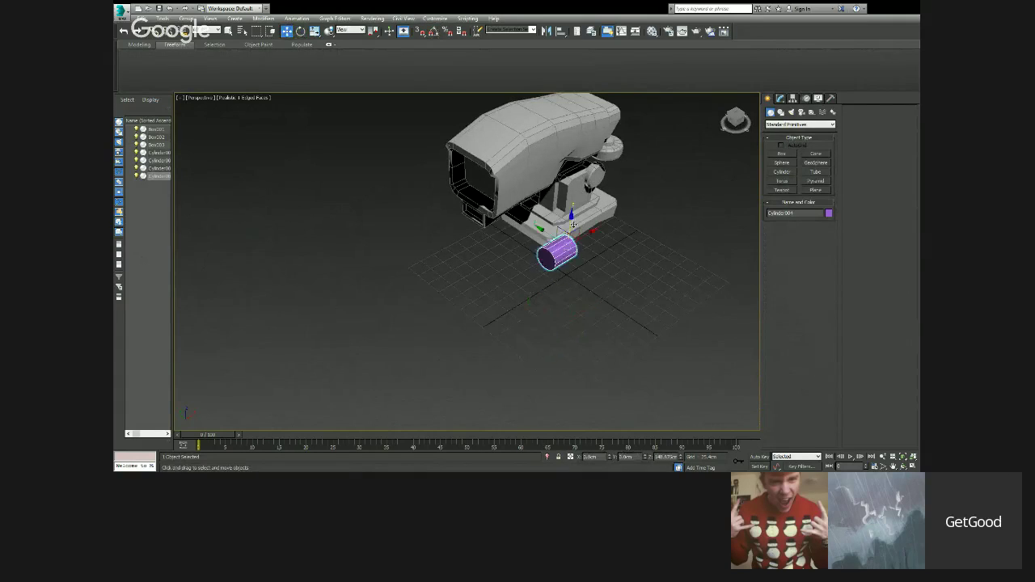
{"action": "middle_click_drag", "start_coordinate": [533, 238], "coordinate": [580, 227], "text": "alt"}
{"action": "key", "text": "l"}
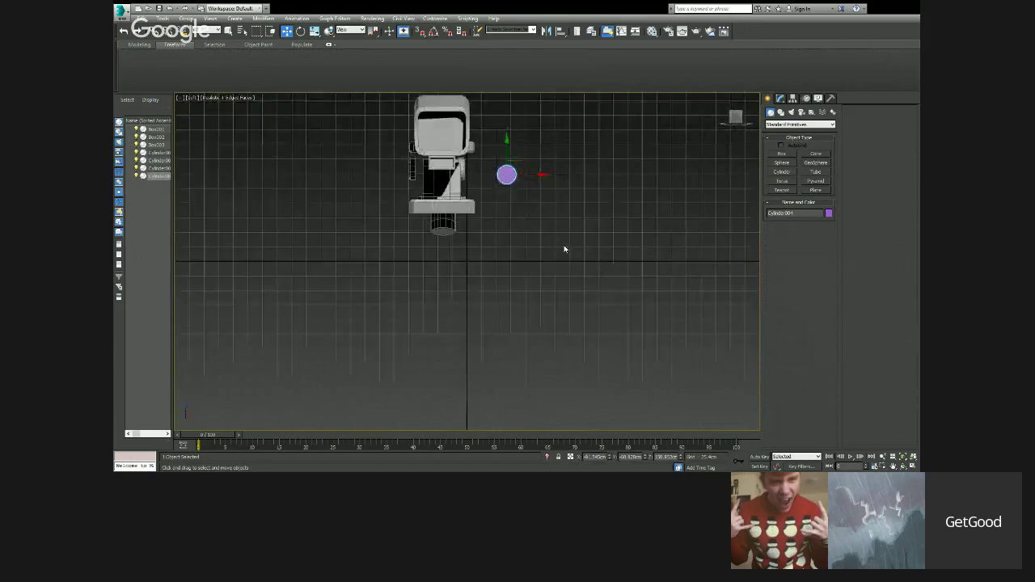
{"action": "scroll", "coordinate": [563, 248], "scroll_direction": "down", "scroll_amount": 3}
{"action": "scroll", "coordinate": [558, 259], "scroll_direction": "up", "scroll_amount": 3}
{"action": "left_click_drag", "start_coordinate": [556, 254], "coordinate": [571, 239]}
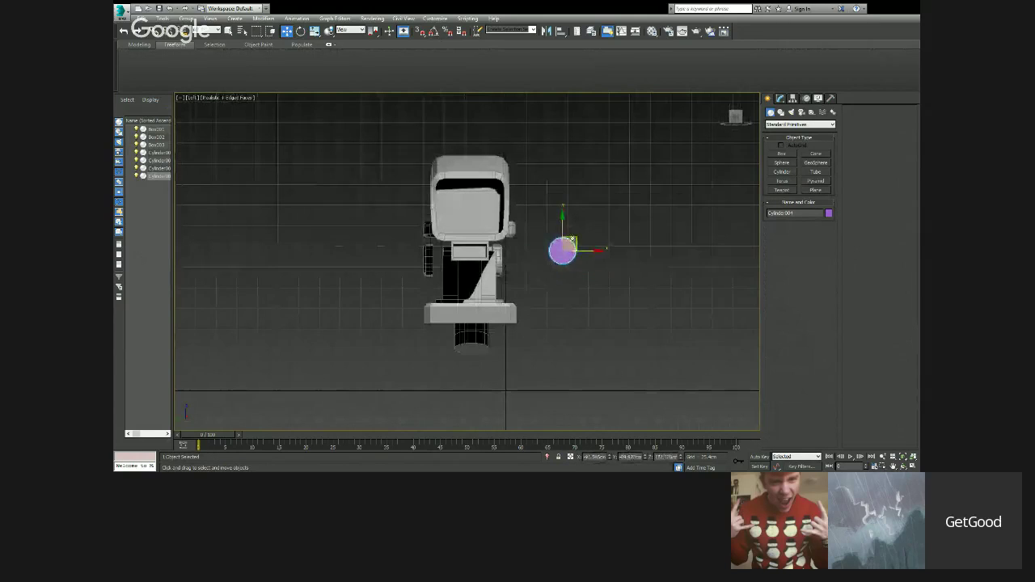
{"action": "scroll", "coordinate": [462, 265], "scroll_direction": "up", "scroll_amount": 3}
Move the round side knob element that stands away from the support column inward against the column.
{"action": "left_click", "coordinate": [401, 267]}
{"action": "left_click", "coordinate": [781, 99]}
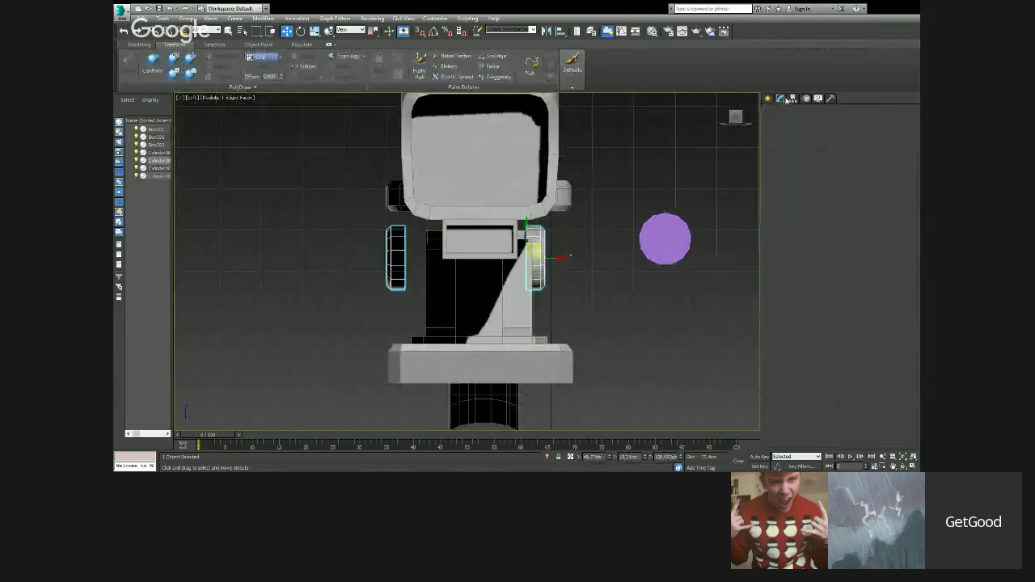
{"action": "left_click", "coordinate": [818, 221]}
{"action": "left_click", "coordinate": [391, 283]}
{"action": "left_click_drag", "start_coordinate": [426, 258], "coordinate": [449, 258]}
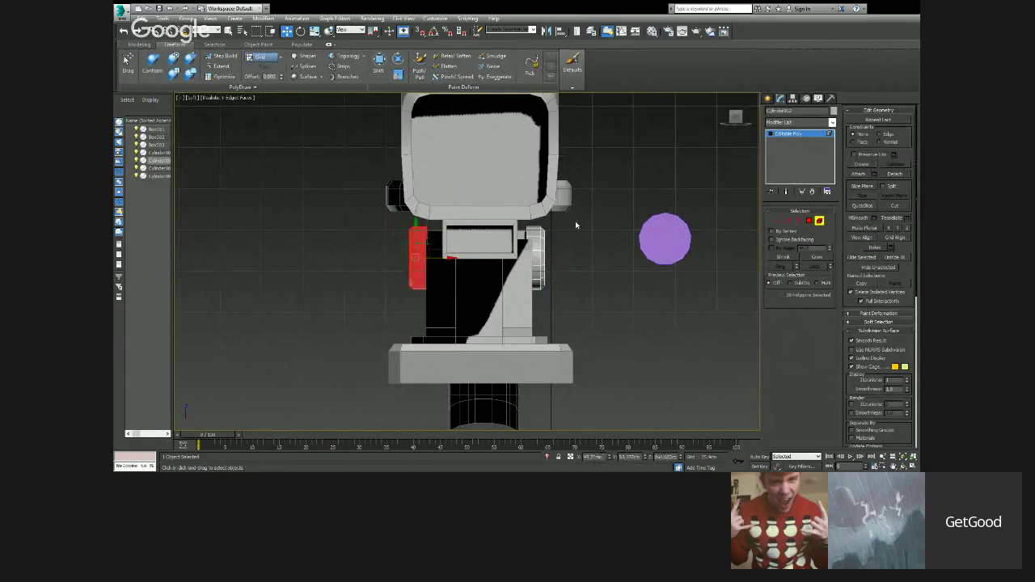
{"action": "left_click", "coordinate": [820, 223]}
Move the purple cylinder in front of the housing's front opening.
{"action": "middle_click_drag", "start_coordinate": [623, 240], "coordinate": [643, 265]}
{"action": "scroll", "coordinate": [619, 279], "scroll_direction": "down", "scroll_amount": 2}
{"action": "left_click", "coordinate": [647, 281]}
{"action": "scroll", "coordinate": [644, 264], "scroll_direction": "up", "scroll_amount": 2}
{"action": "left_click_drag", "start_coordinate": [651, 256], "coordinate": [493, 154]}
{"action": "middle_click_drag", "start_coordinate": [493, 156], "coordinate": [421, 186], "text": "alt"}
{"action": "left_click_drag", "start_coordinate": [553, 165], "coordinate": [456, 180]}
{"action": "middle_click_drag", "start_coordinate": [456, 179], "coordinate": [521, 180], "text": "alt"}
{"action": "key", "text": "l"}
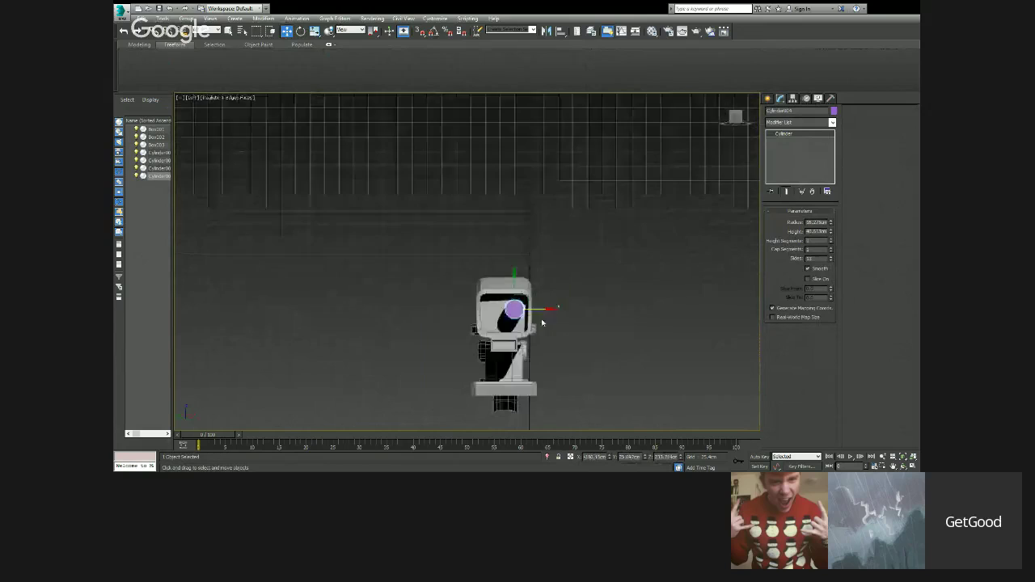
Scale the purple cylinder down to roughly half its size and place it near the opening's upper-right corner in the left view.
{"action": "scroll", "coordinate": [506, 277], "scroll_direction": "up", "scroll_amount": 6}
{"action": "middle_click_drag", "start_coordinate": [563, 392], "coordinate": [517, 231]}
{"action": "key", "text": "r"}
{"action": "mouse_move", "coordinate": [516, 232]}
{"action": "left_mouse_down"}
{"action": "mouse_move", "coordinate": [518, 260]}
{"action": "mouse_move", "coordinate": [530, 218]}
{"action": "left_mouse_up"}
{"action": "key", "text": "w"}
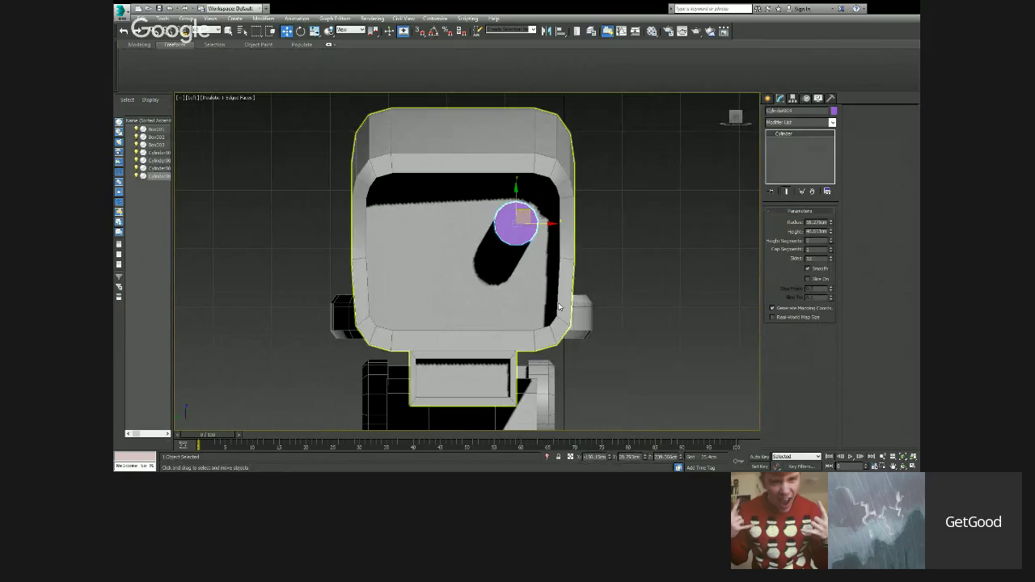
Convert the purple cylinder to an Editable Poly and return to the perspective view.
{"action": "key", "text": "ctrl+e"}
{"action": "middle_click_drag", "start_coordinate": [531, 271], "coordinate": [524, 281]}
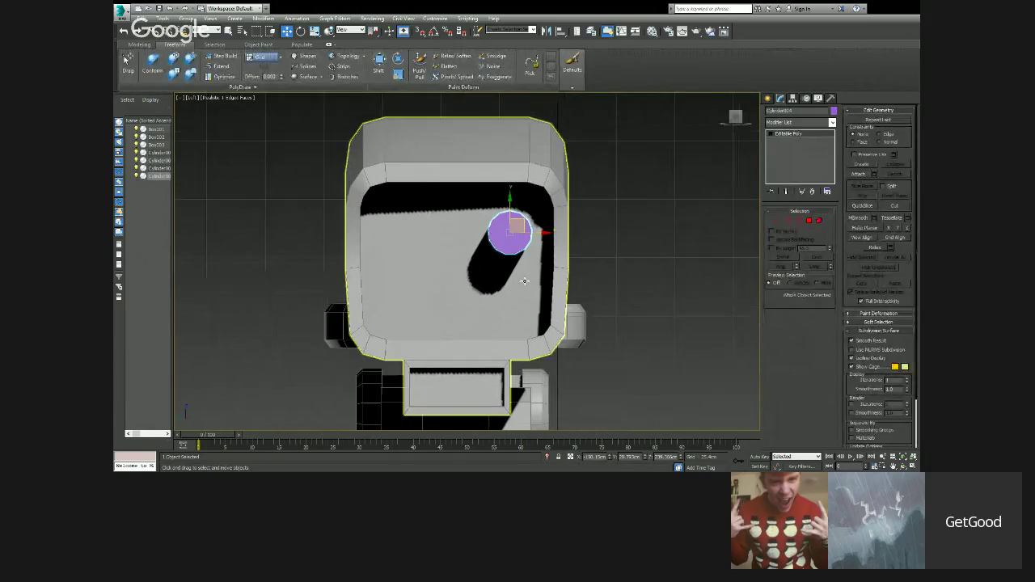
{"action": "key", "text": "p"}
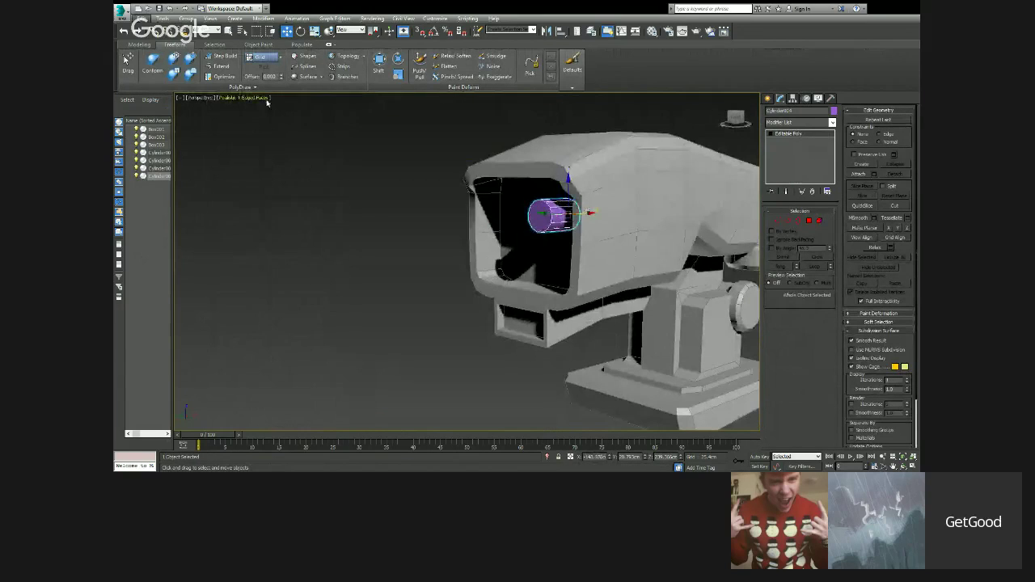
Set the perspective viewport to Shaded display and shift the purple cylinder slightly along the axis of the housing's opening.
{"action": "left_click", "coordinate": [260, 116]}
{"action": "middle_click_drag", "start_coordinate": [414, 217], "coordinate": [516, 208], "text": "alt"}
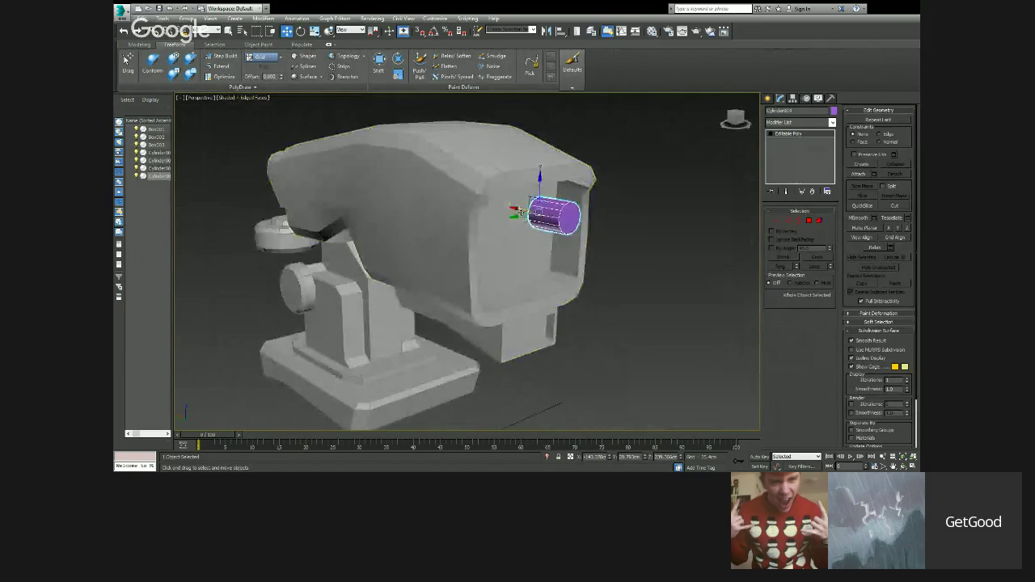
{"action": "left_click", "coordinate": [514, 205]}
{"action": "key", "text": "ctrl+z"}
{"action": "left_click_drag", "start_coordinate": [516, 210], "coordinate": [511, 210]}
Scale the purple cylinder up slightly in the housing's front opening.
{"action": "middle_click_drag", "start_coordinate": [510, 210], "coordinate": [558, 211], "text": "alt"}
{"action": "key", "text": "r"}
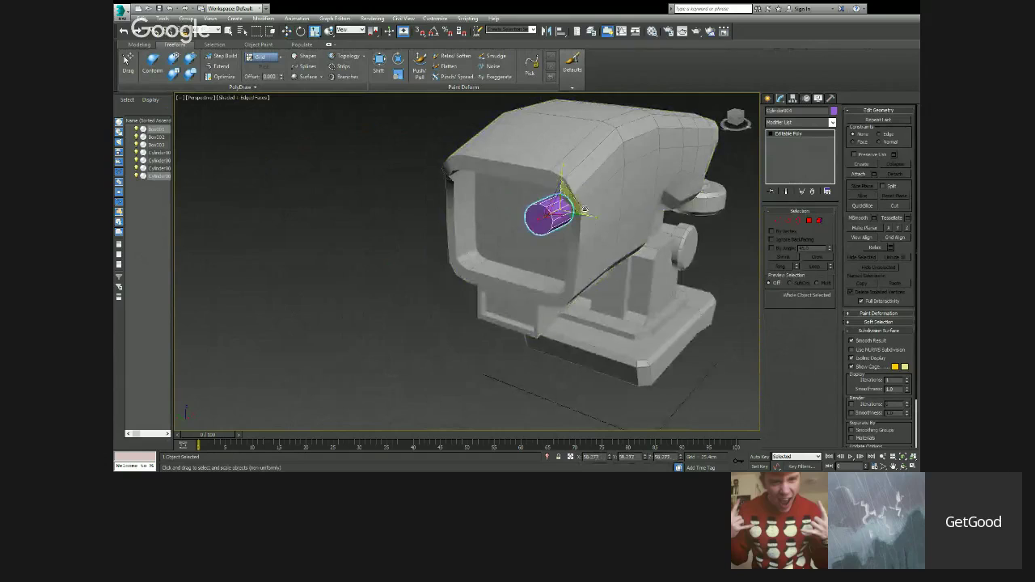
{"action": "left_click_drag", "start_coordinate": [564, 207], "coordinate": [565, 219]}
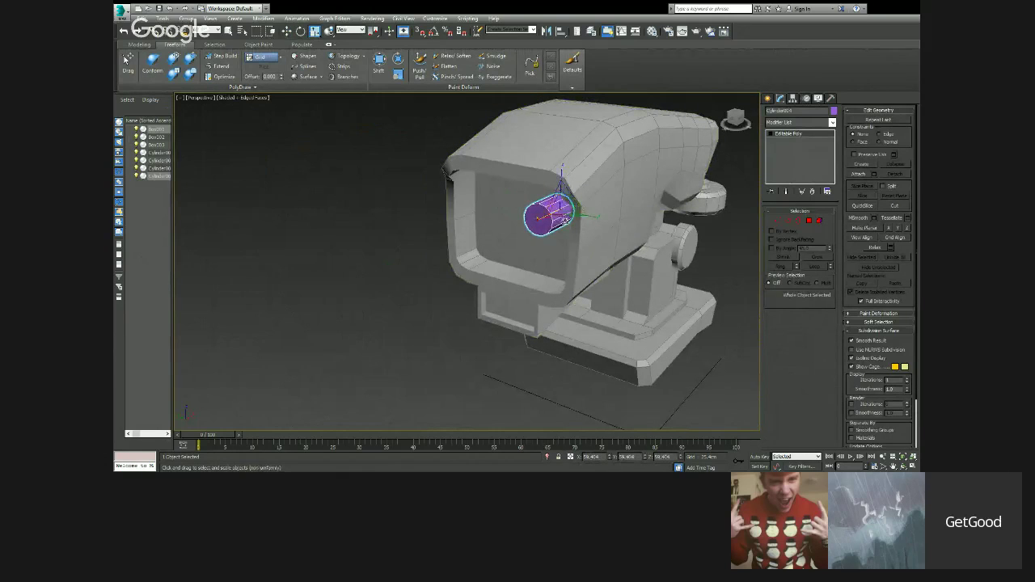
{"action": "middle_click_drag", "start_coordinate": [565, 219], "coordinate": [612, 240], "text": "alt"}
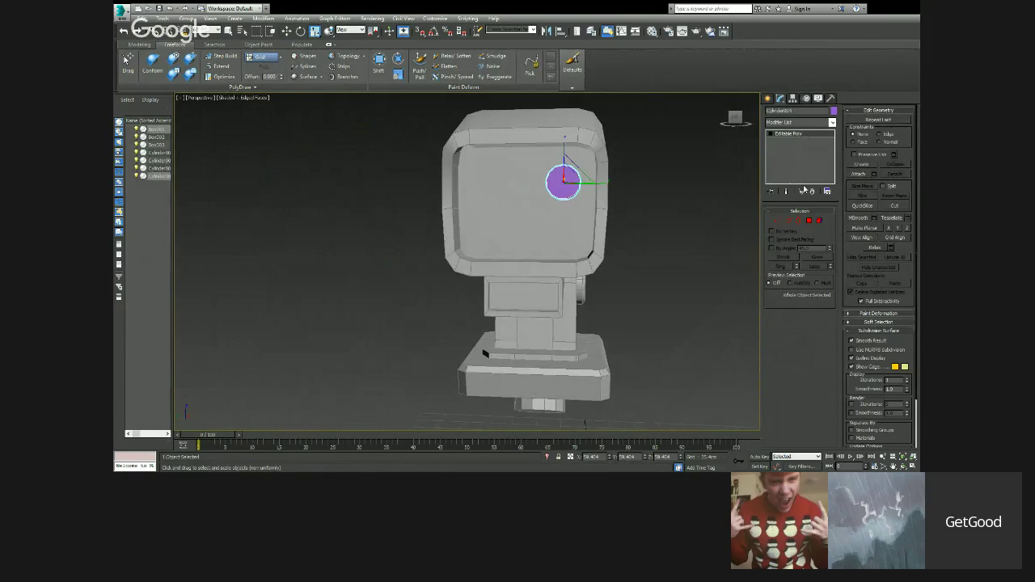
Inset the purple cylinder's front face and extrude the inner polygon inward to hollow out the tube.
{"action": "left_click", "coordinate": [808, 220]}
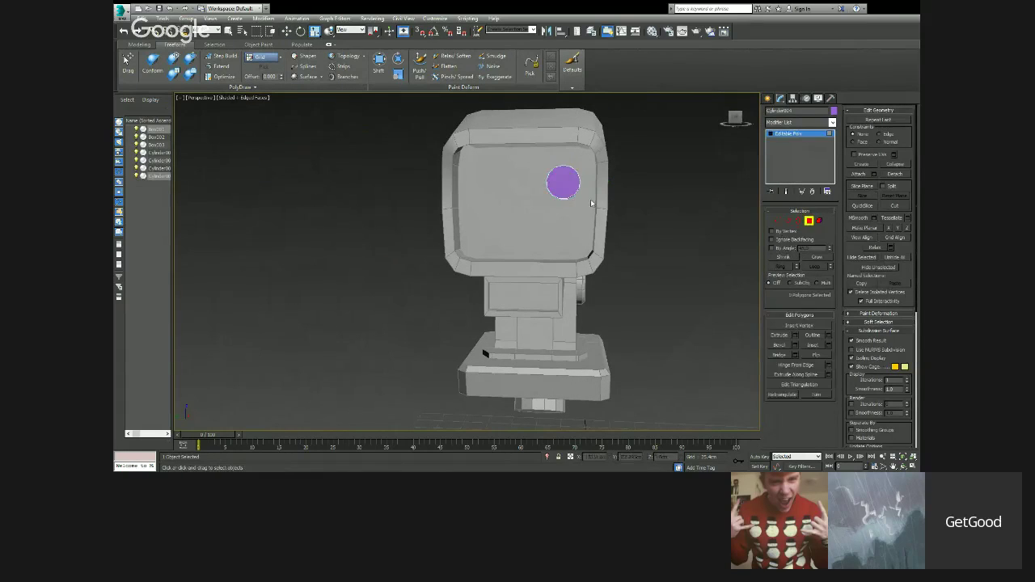
{"action": "left_click", "coordinate": [829, 347]}
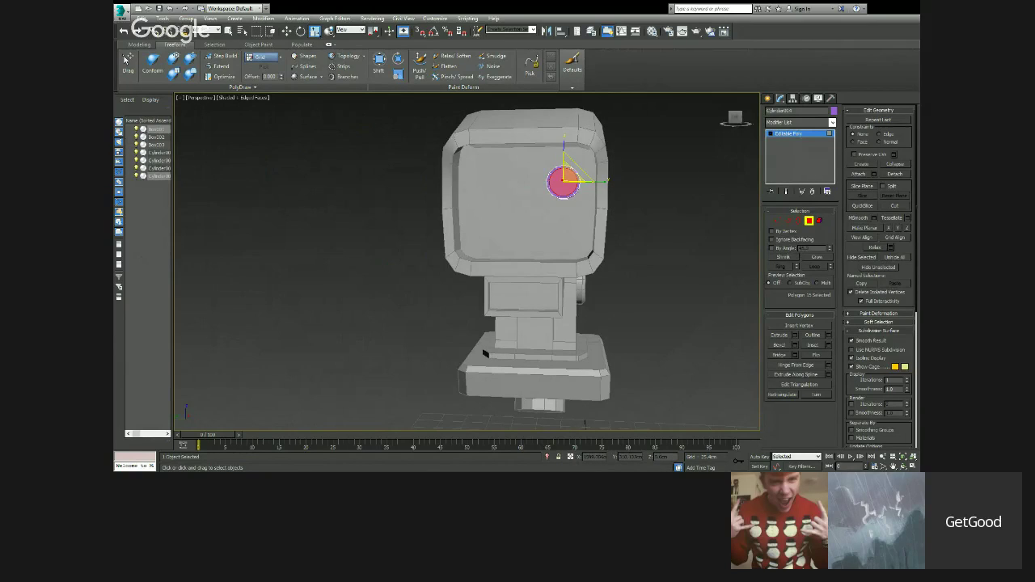
{"action": "left_click_drag", "start_coordinate": [568, 181], "coordinate": [569, 171]}
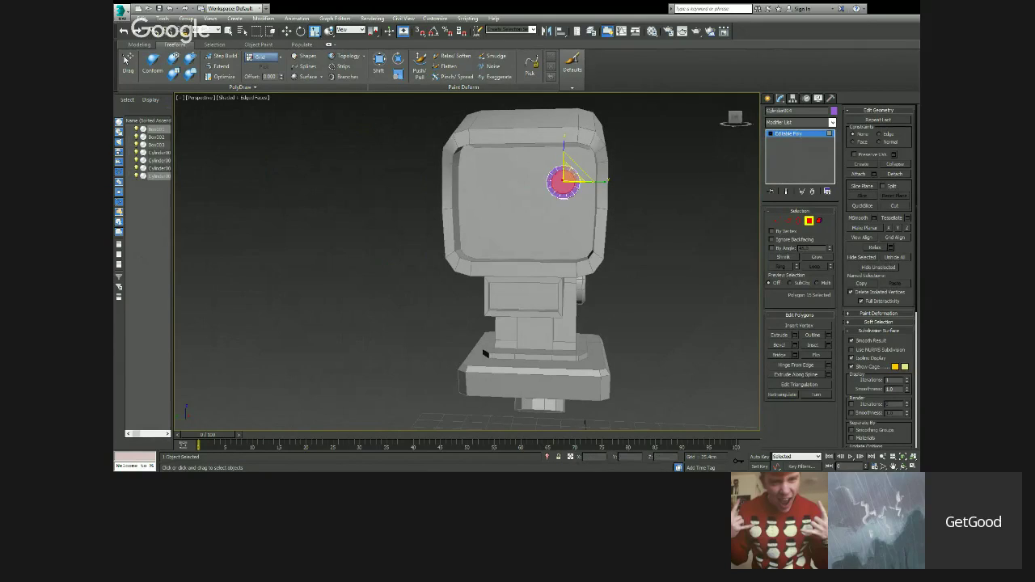
{"action": "left_click", "coordinate": [796, 336]}
{"action": "middle_click_drag", "start_coordinate": [576, 296], "coordinate": [653, 302], "text": "alt"}
{"action": "left_click_drag", "start_coordinate": [547, 178], "coordinate": [547, 202]}
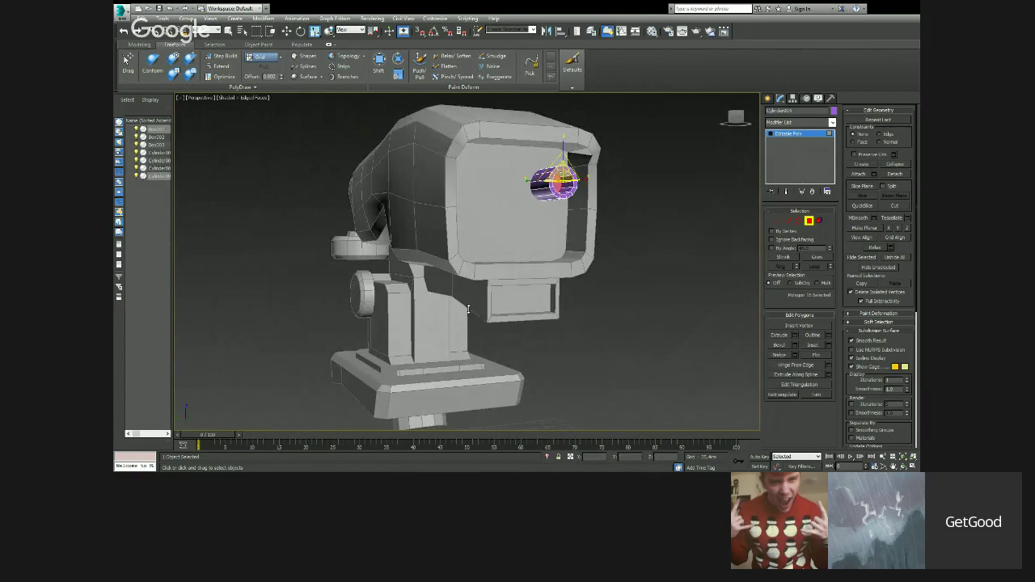
Chamfer the edge loops around the front rim of the hollow cylinder.
{"action": "middle_click_drag", "start_coordinate": [479, 293], "coordinate": [512, 266], "text": "alt"}
{"action": "key", "text": "2"}
{"action": "scroll", "coordinate": [563, 168], "scroll_direction": "up", "scroll_amount": 4}
{"action": "double_click", "coordinate": [521, 191]}
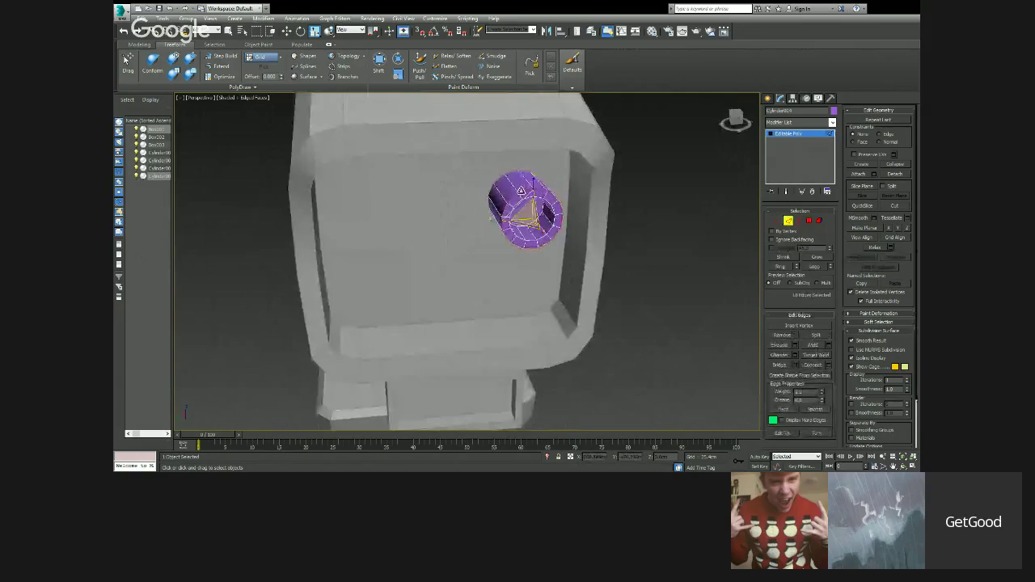
{"action": "left_click", "coordinate": [661, 304]}
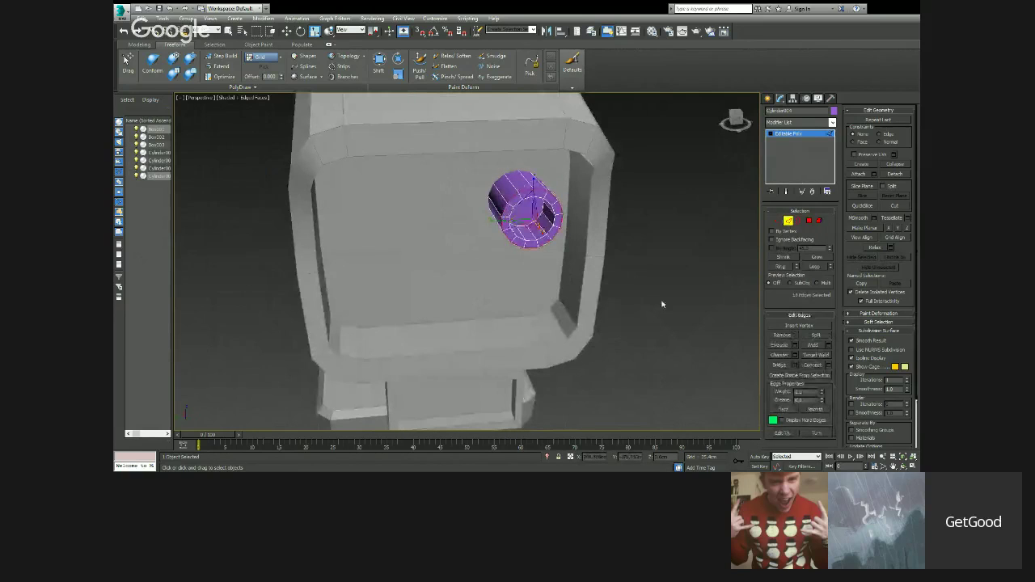
{"action": "left_click", "coordinate": [797, 357]}
{"action": "left_click_drag", "start_coordinate": [474, 278], "coordinate": [477, 295]}
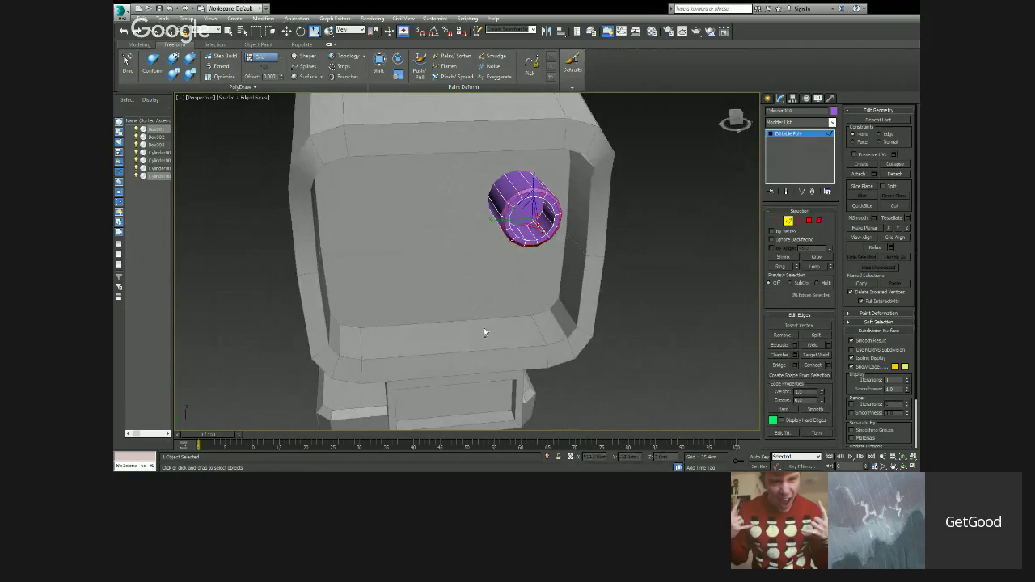
{"action": "middle_click_drag", "start_coordinate": [485, 332], "coordinate": [458, 314], "text": "alt"}
{"action": "left_click", "coordinate": [789, 221]}
In the left view, copy the hollow cylinder sideways across the opening and copy the pair downward to form a two-by-two grid.
{"action": "mouse_move", "coordinate": [652, 243]}
{"action": "middle_mouse_down", "text": "alt"}
{"action": "mouse_move", "coordinate": [690, 248]}
{"action": "mouse_move", "coordinate": [652, 254]}
{"action": "middle_mouse_up", "text": "alt"}
{"action": "key", "text": "l"}
{"action": "key", "text": "w"}
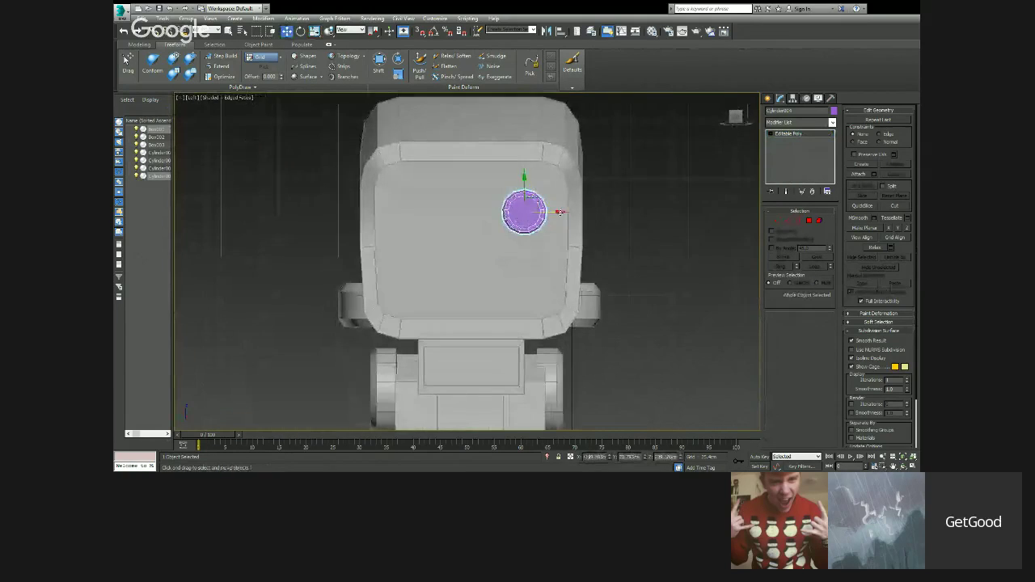
{"action": "left_click_drag", "start_coordinate": [560, 214], "coordinate": [460, 227], "text": "shift"}
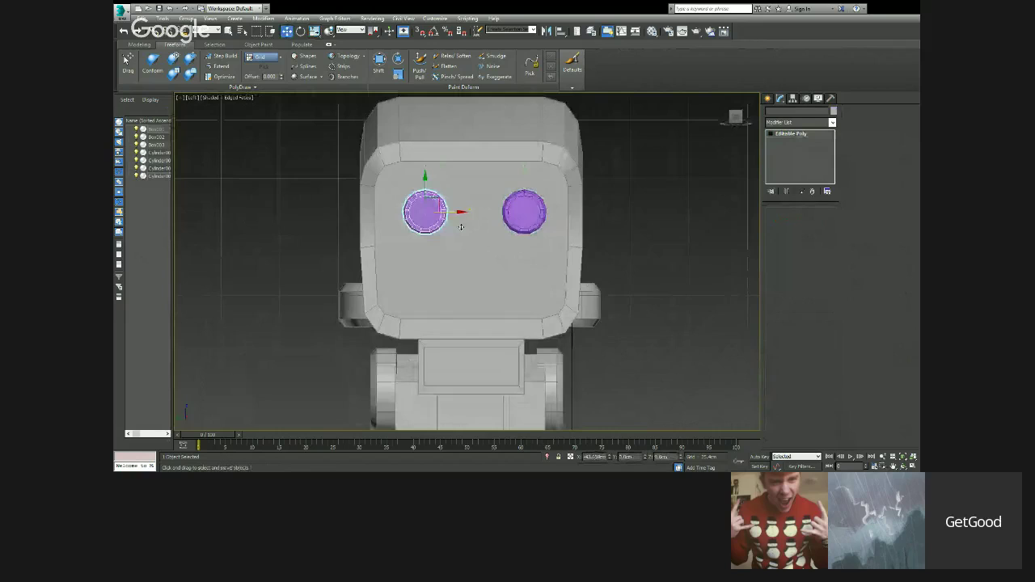
{"action": "left_click", "coordinate": [524, 212], "text": "ctrl"}
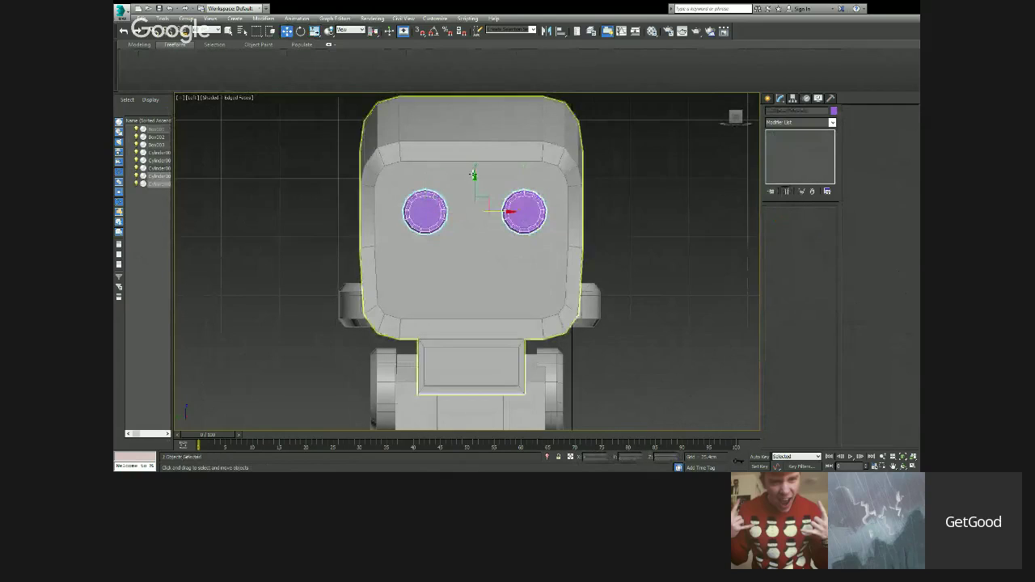
{"action": "left_click_drag", "start_coordinate": [473, 175], "coordinate": [468, 240], "text": "shift"}
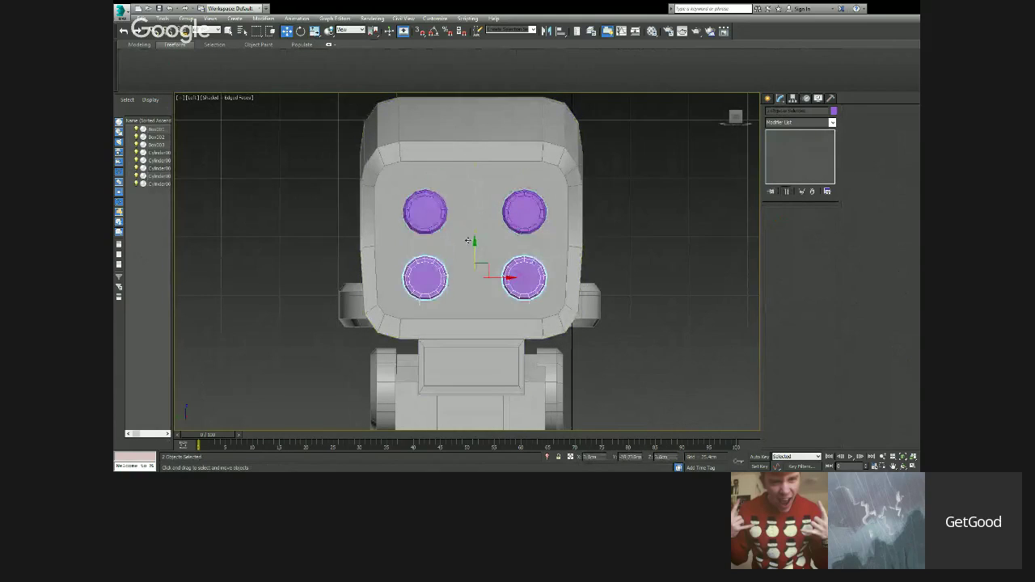
{"action": "left_click", "coordinate": [543, 298]}
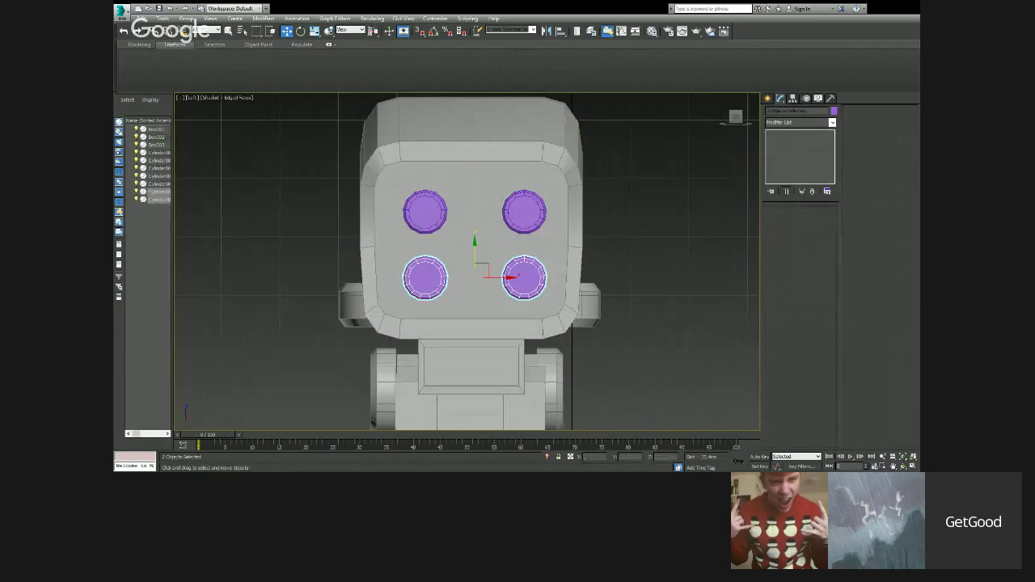
Select all four purple cylinders in the perspective view and stretch them along their length.
{"action": "key", "text": "p"}
{"action": "key", "text": "z"}
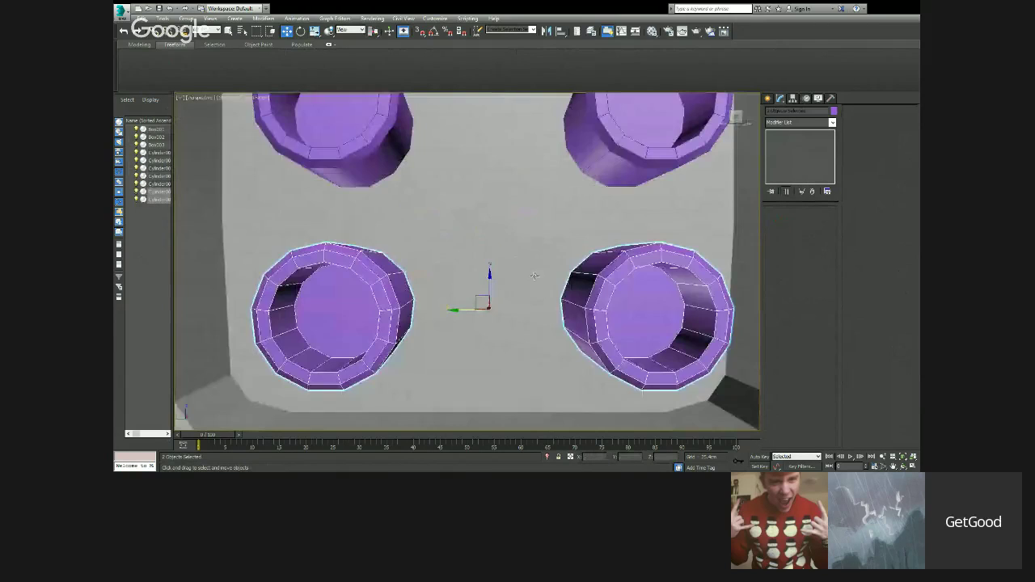
{"action": "key", "text": "shift+z"}
{"action": "left_click", "coordinate": [545, 218], "text": "ctrl"}
{"action": "left_click", "coordinate": [512, 215], "text": "ctrl"}
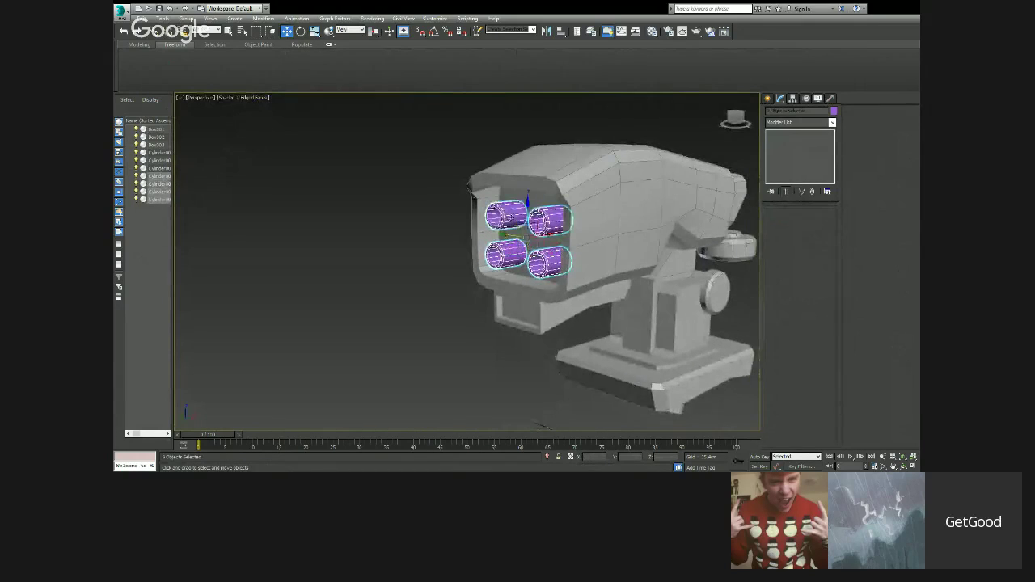
{"action": "key", "text": "r"}
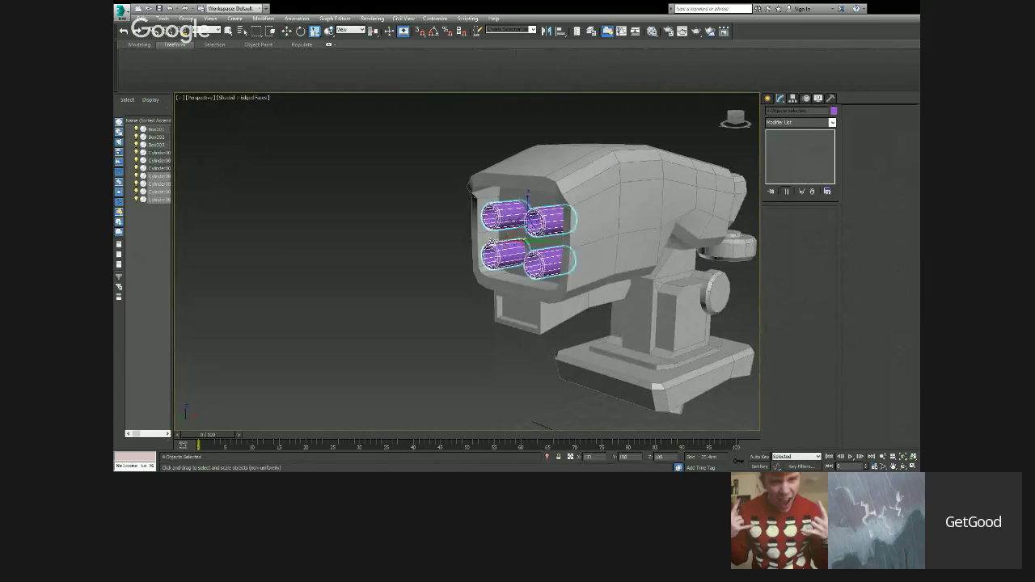
Move the four cylinders along the housing's axis so that they protrude partway from its front opening.
{"action": "key", "text": "w"}
{"action": "middle_click_drag", "start_coordinate": [594, 215], "coordinate": [566, 236], "text": "alt"}
{"action": "left_click_drag", "start_coordinate": [560, 233], "coordinate": [541, 236]}
{"action": "middle_click_drag", "start_coordinate": [522, 204], "coordinate": [511, 229], "text": "alt"}
{"action": "left_click_drag", "start_coordinate": [506, 229], "coordinate": [519, 231]}
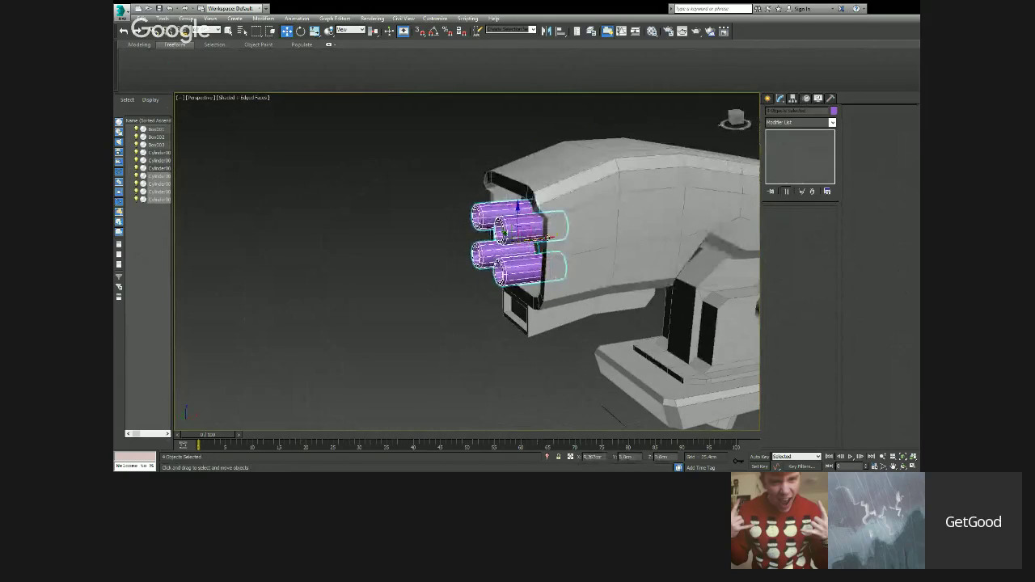
Scale the four cylinders slightly as a group to fit the opening and deselect them.
{"action": "middle_click_drag", "start_coordinate": [518, 230], "coordinate": [589, 223], "text": "alt"}
{"action": "key", "text": "r"}
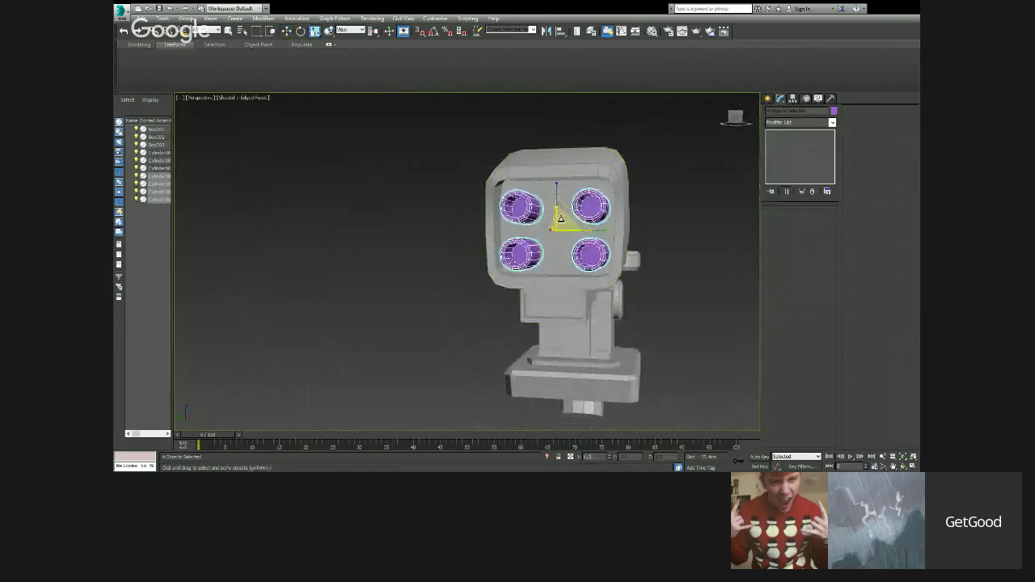
{"action": "left_click_drag", "start_coordinate": [562, 219], "coordinate": [561, 216]}
{"action": "key", "text": "w"}
{"action": "mouse_move", "coordinate": [562, 223]}
{"action": "middle_mouse_down", "text": "alt"}
{"action": "mouse_move", "coordinate": [584, 235]}
{"action": "mouse_move", "coordinate": [519, 230]}
{"action": "mouse_move", "coordinate": [615, 217]}
{"action": "mouse_move", "coordinate": [569, 217]}
{"action": "middle_mouse_up", "text": "alt"}
{"action": "scroll", "coordinate": [519, 230], "scroll_direction": "down", "scroll_amount": 3}
{"action": "left_click", "coordinate": [477, 204]}
{"action": "scroll", "coordinate": [573, 217], "scroll_direction": "up", "scroll_amount": 4}
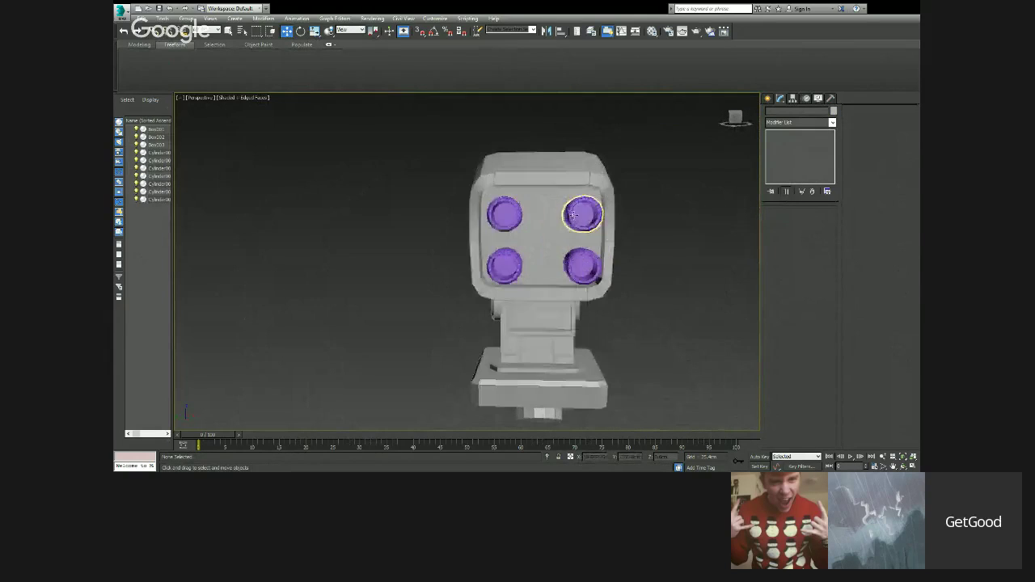
Move the two right-hand cylinders in the front opening slightly inward toward the left pair.
{"action": "left_click", "coordinate": [572, 214]}
{"action": "left_click", "coordinate": [509, 214], "text": "ctrl"}
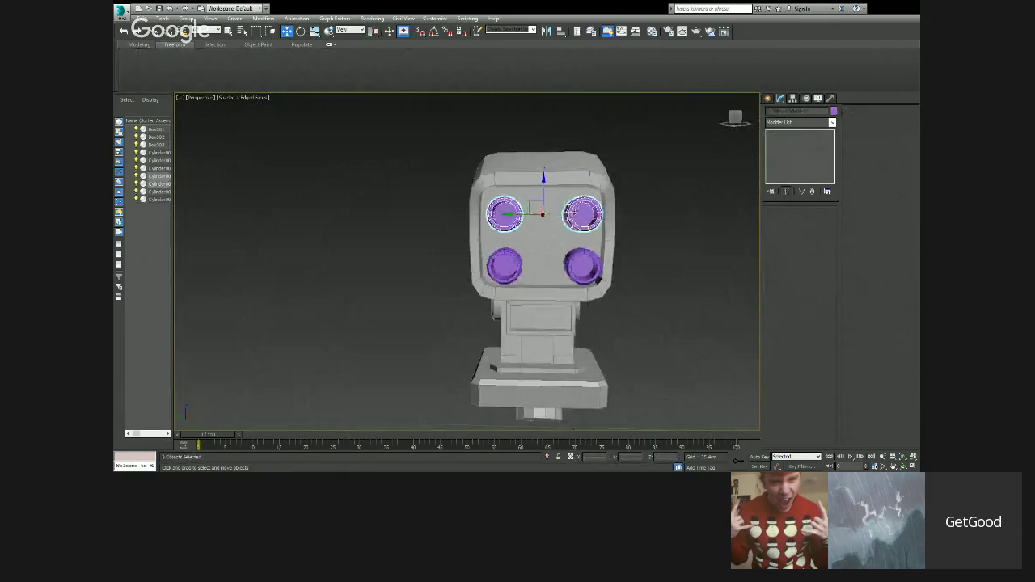
{"action": "left_click", "coordinate": [571, 214]}
{"action": "left_click_drag", "start_coordinate": [547, 215], "coordinate": [537, 216]}
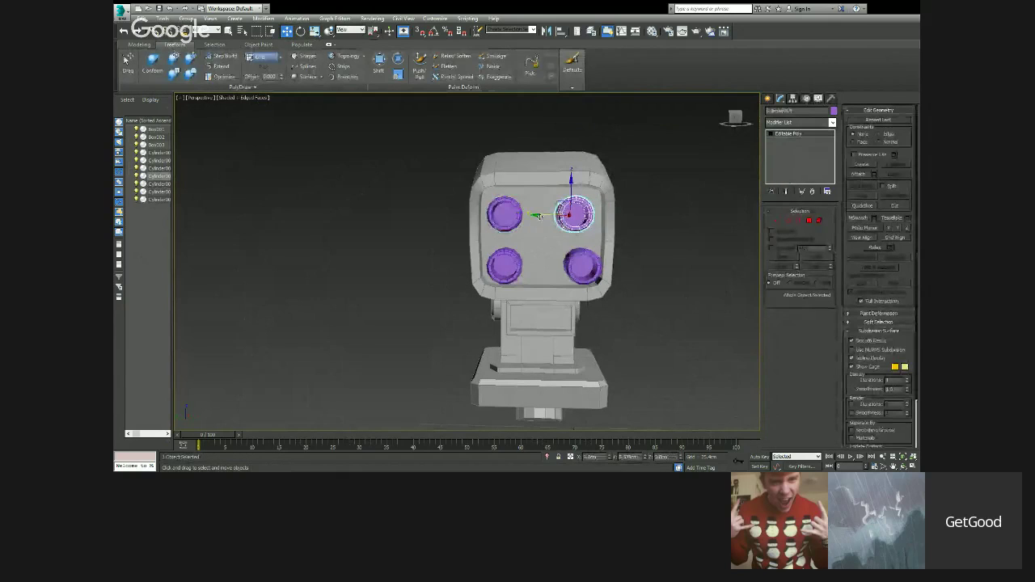
{"action": "left_click", "coordinate": [577, 266]}
{"action": "left_click_drag", "start_coordinate": [553, 263], "coordinate": [578, 247]}
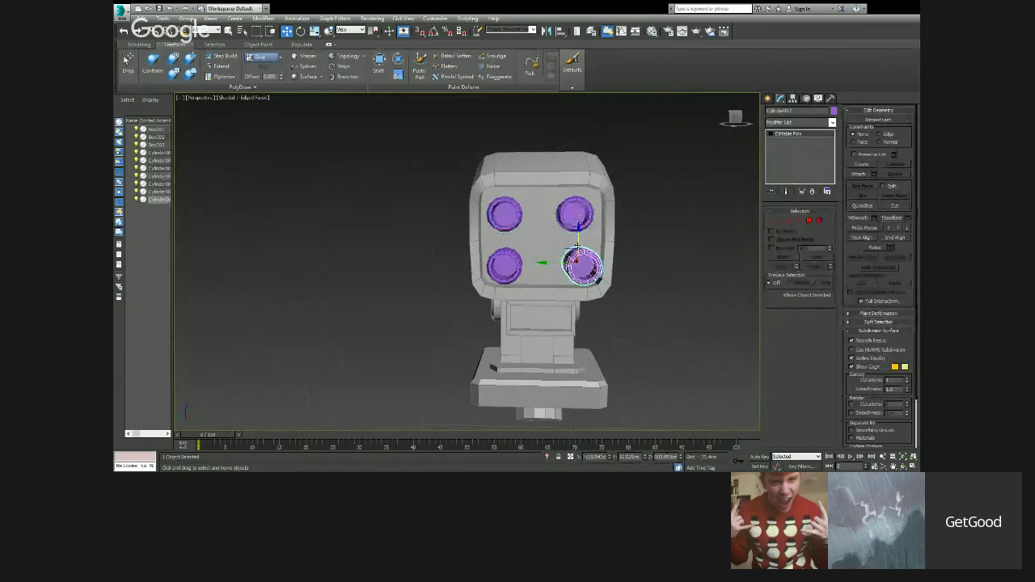
{"action": "left_click", "coordinate": [576, 212], "text": "ctrl"}
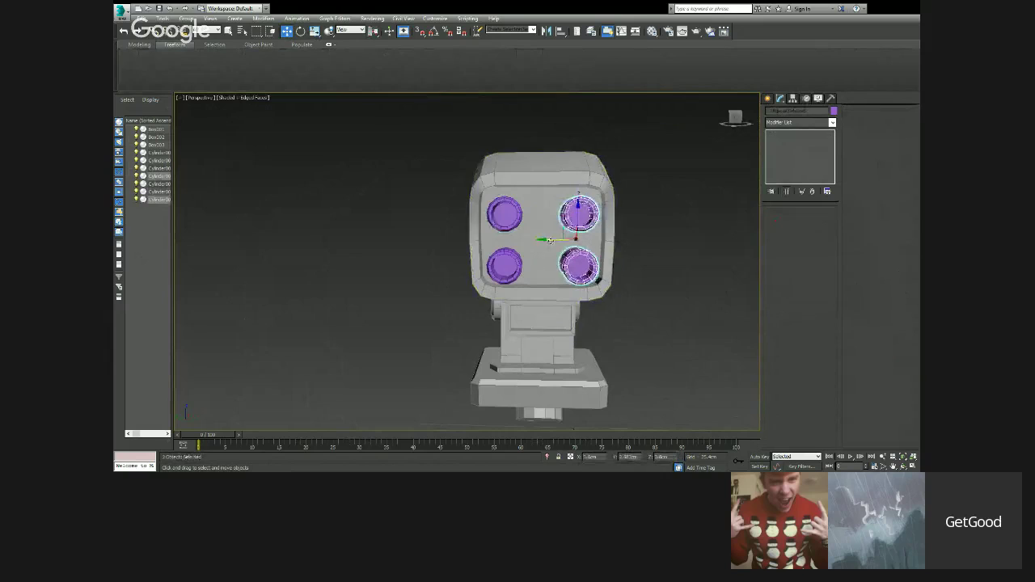
{"action": "left_click_drag", "start_coordinate": [550, 241], "coordinate": [545, 240]}
Select all four cylinders and change their object color from purple to the housing's grey.
{"action": "left_click", "coordinate": [508, 261]}
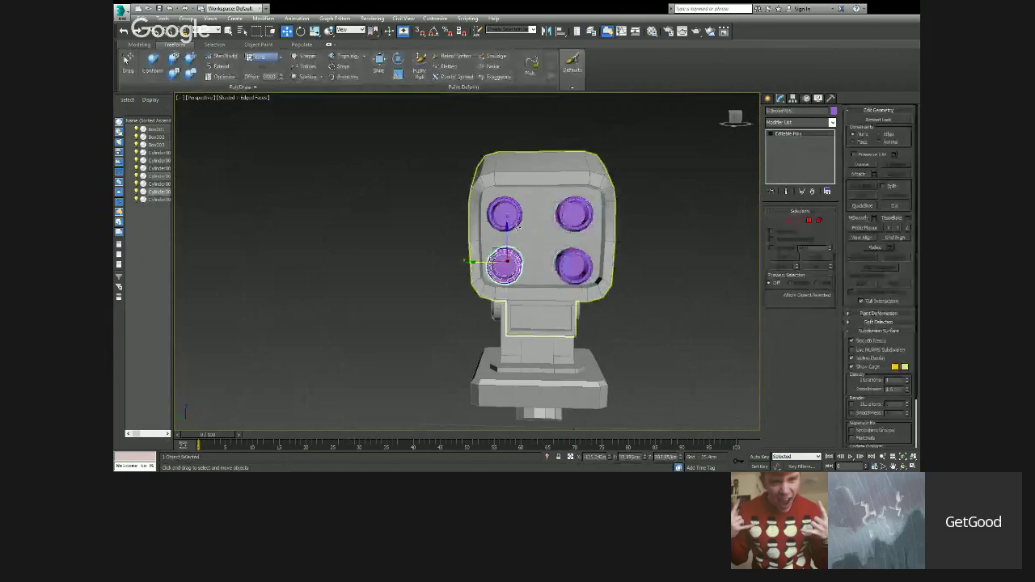
{"action": "left_click", "coordinate": [518, 226], "text": "ctrl"}
{"action": "middle_click_drag", "start_coordinate": [489, 240], "coordinate": [483, 212], "text": "alt"}
{"action": "left_click", "coordinate": [472, 244]}
{"action": "scroll", "coordinate": [516, 264], "scroll_direction": "down", "scroll_amount": 2}
{"action": "left_click", "coordinate": [445, 173]}
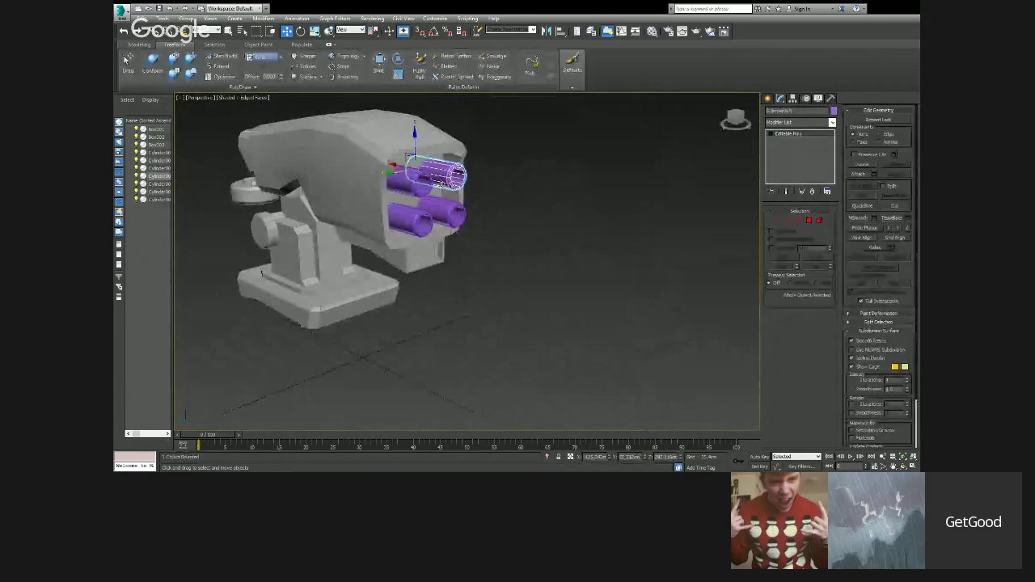
{"action": "left_click", "coordinate": [443, 212], "text": "ctrl"}
{"action": "left_click", "coordinate": [413, 220], "text": "ctrl"}
{"action": "left_click", "coordinate": [411, 183], "text": "ctrl"}
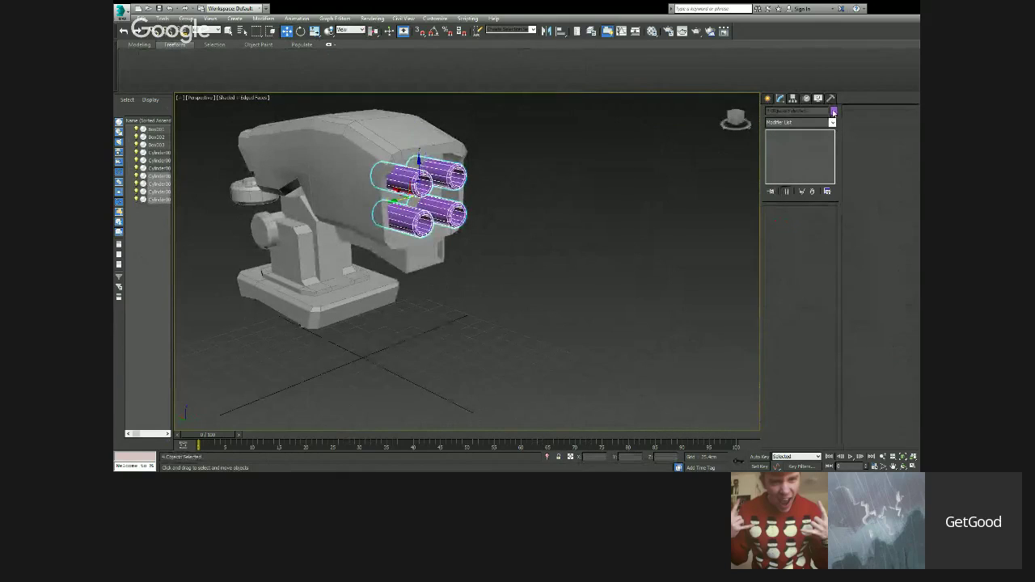
{"action": "left_click", "coordinate": [486, 261]}
{"action": "middle_click_drag", "start_coordinate": [485, 261], "coordinate": [610, 284], "text": "alt"}
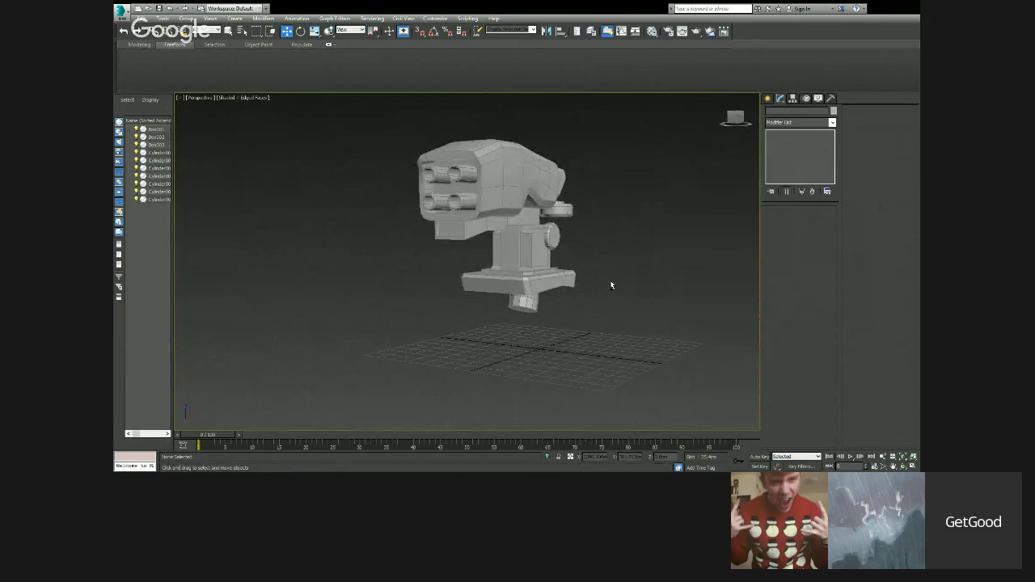
Create a thin upright box on the ground grid in front of the turret model.
{"action": "middle_click_drag", "start_coordinate": [571, 181], "coordinate": [531, 239], "text": "alt"}
{"action": "left_click", "coordinate": [768, 98]}
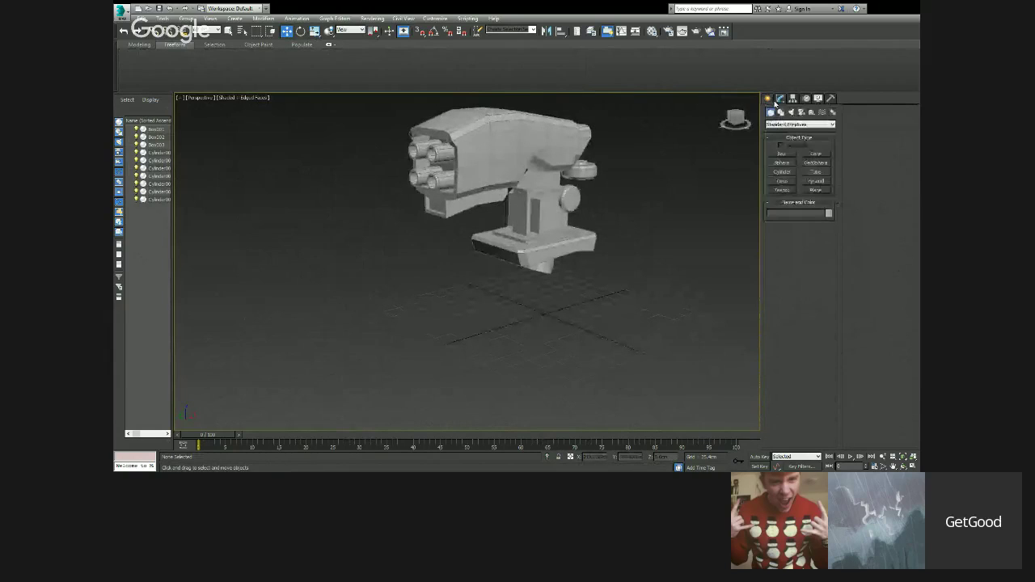
{"action": "left_click", "coordinate": [783, 153]}
{"action": "middle_click_drag", "start_coordinate": [614, 247], "coordinate": [550, 283], "text": "alt"}
{"action": "left_click_drag", "start_coordinate": [495, 366], "coordinate": [474, 300]}
{"action": "left_click", "coordinate": [495, 230]}
{"action": "middle_click_drag", "start_coordinate": [495, 230], "coordinate": [512, 209], "text": "alt"}
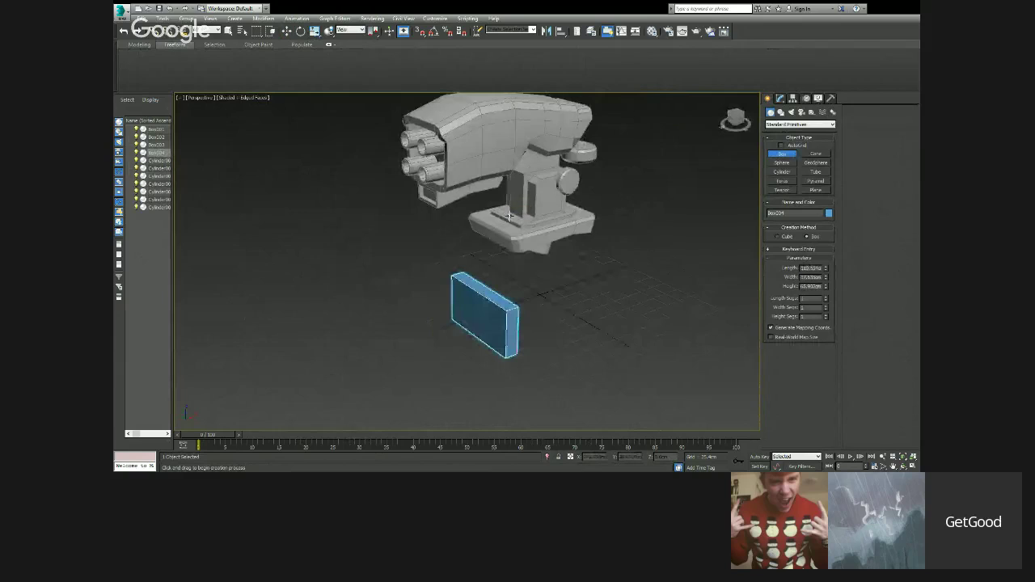
{"action": "middle_click_drag", "start_coordinate": [506, 270], "coordinate": [484, 319], "text": "alt"}
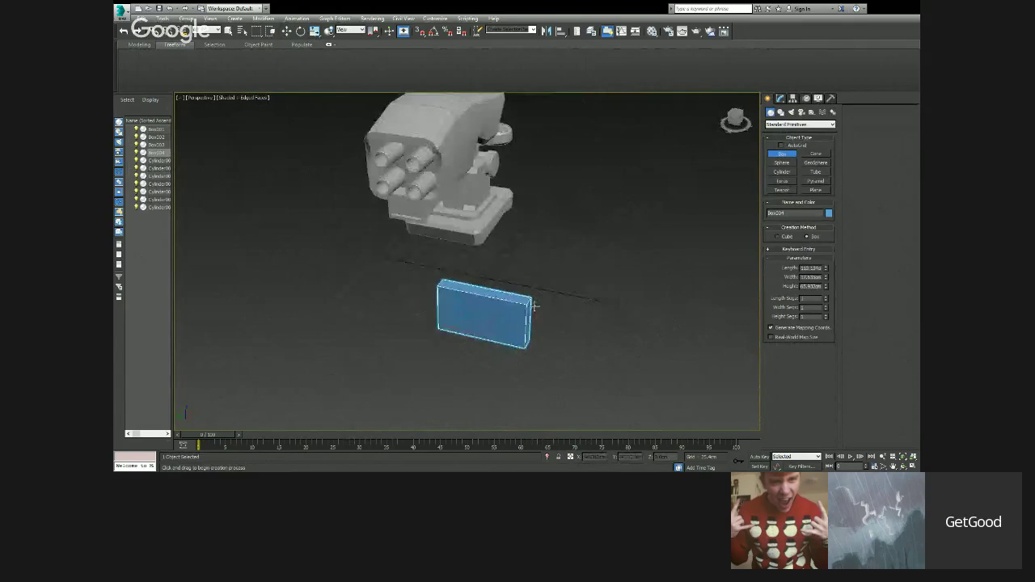
Convert the new box to an Editable Poly and select its four long horizontal edges.
{"action": "key", "text": "w"}
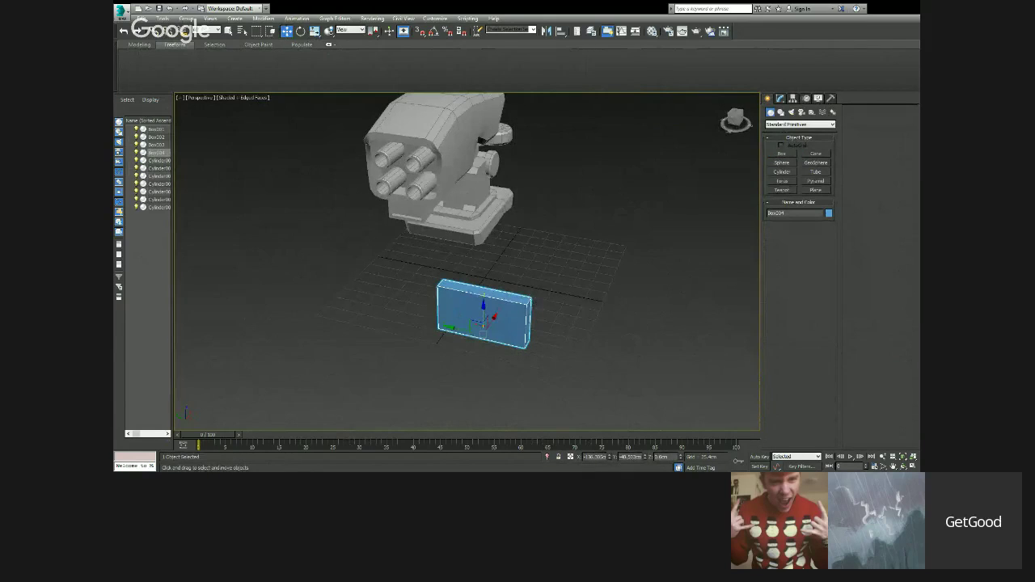
{"action": "left_click", "coordinate": [482, 399]}
{"action": "left_click", "coordinate": [789, 221]}
{"action": "middle_click_drag", "start_coordinate": [457, 315], "coordinate": [469, 270], "text": "alt"}
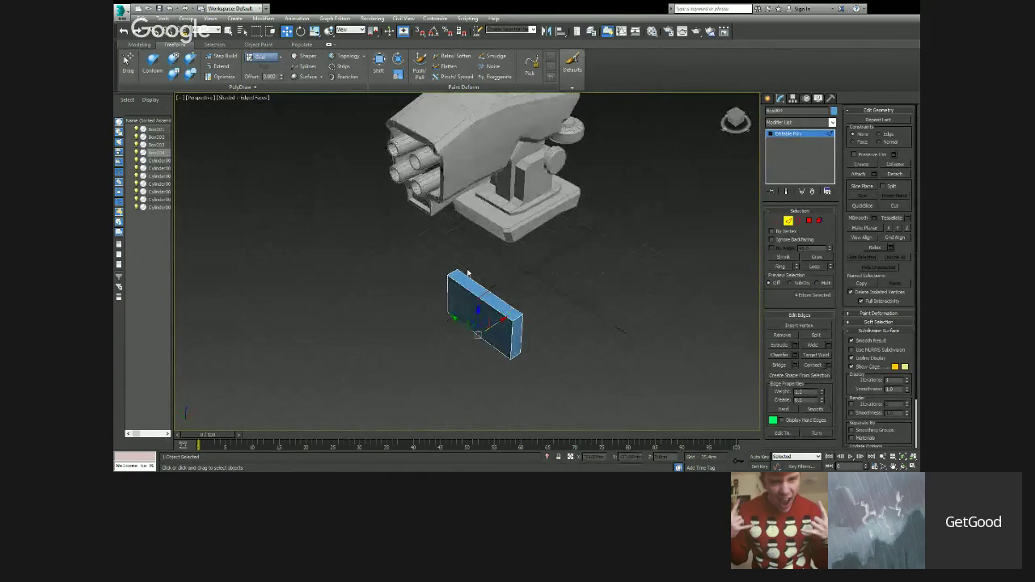
Add three vertical edge loops across the box and offset them to bend it into a shallow curved panel.
{"action": "left_click", "coordinate": [469, 305]}
{"action": "middle_click_drag", "start_coordinate": [469, 301], "coordinate": [474, 311], "text": "alt"}
{"action": "left_click_drag", "start_coordinate": [500, 287], "coordinate": [488, 292]}
{"action": "middle_click_drag", "start_coordinate": [487, 294], "coordinate": [437, 356], "text": "alt"}
{"action": "double_click", "coordinate": [492, 333], "text": "alt"}
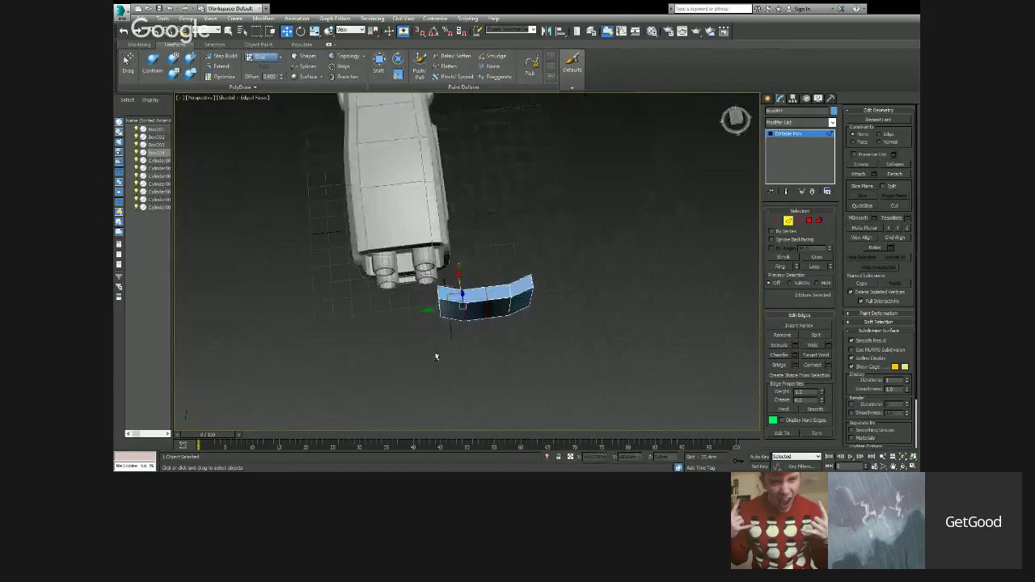
{"action": "double_click", "coordinate": [455, 309], "text": "alt"}
{"action": "middle_click_drag", "start_coordinate": [455, 310], "coordinate": [519, 293], "text": "alt"}
{"action": "left_click_drag", "start_coordinate": [519, 293], "coordinate": [518, 296]}
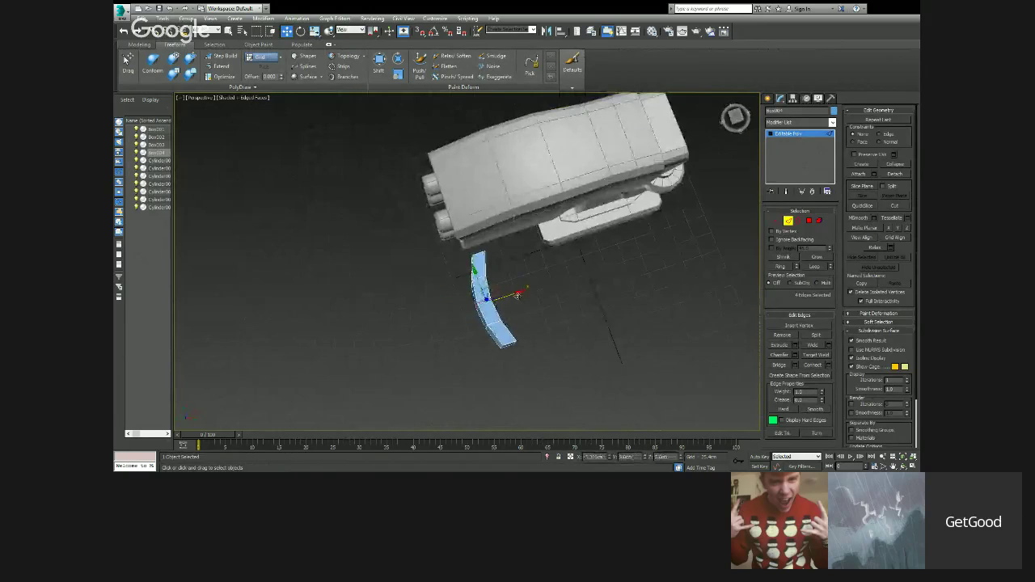
{"action": "middle_click_drag", "start_coordinate": [517, 293], "coordinate": [505, 288], "text": "alt"}
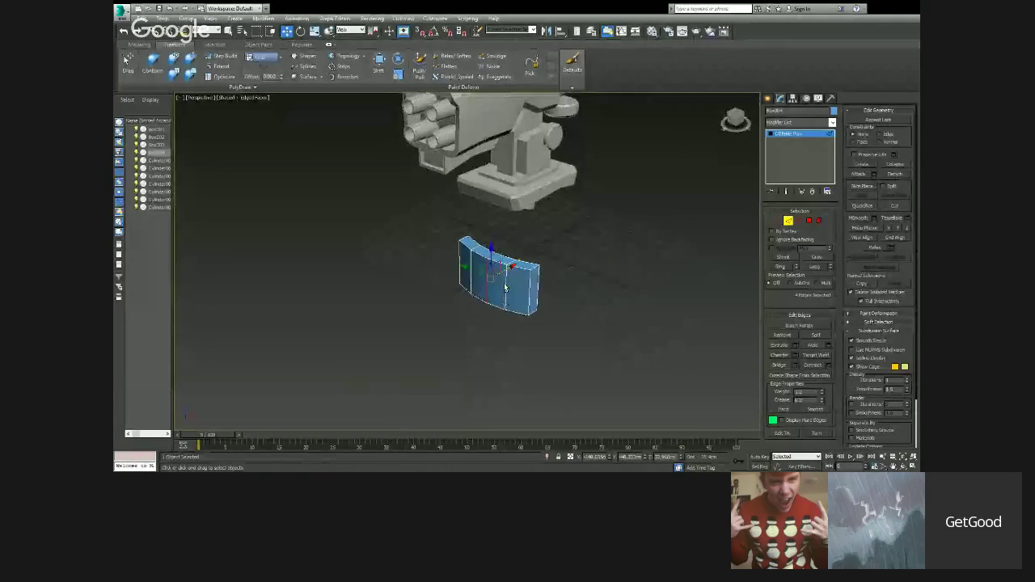
{"action": "left_click", "coordinate": [778, 221]}
{"action": "middle_click_drag", "start_coordinate": [691, 241], "coordinate": [725, 226], "text": "alt"}
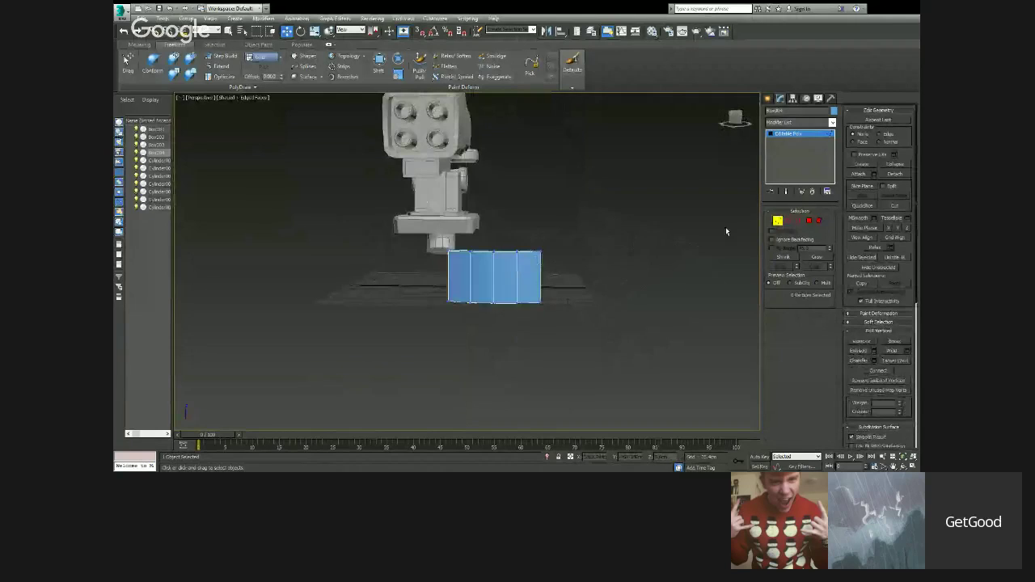
{"action": "left_click", "coordinate": [788, 222]}
{"action": "middle_click_drag", "start_coordinate": [617, 244], "coordinate": [526, 269], "text": "alt"}
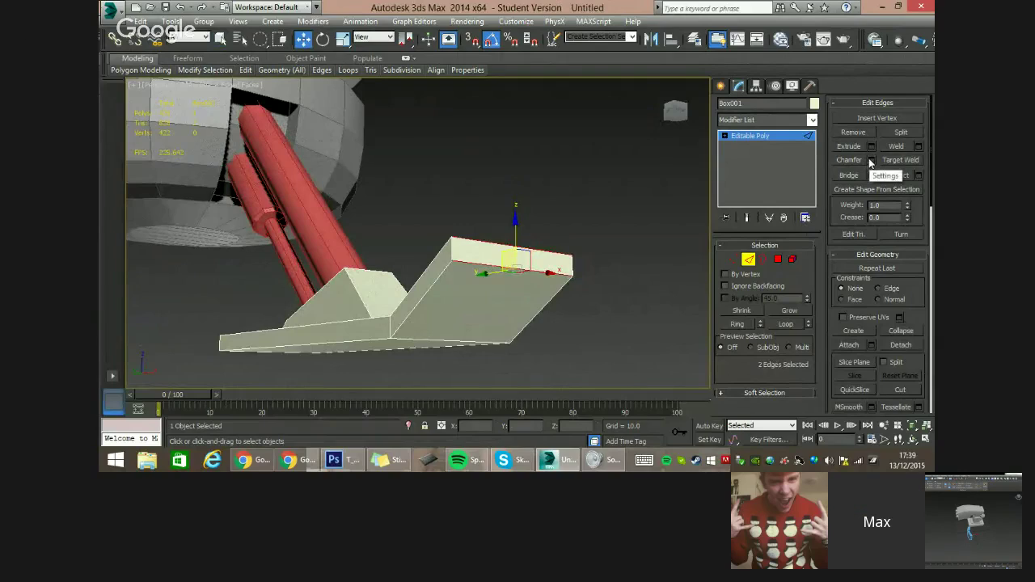
{"action": "middle_click_drag", "start_coordinate": [499, 222], "coordinate": [526, 234], "text": "alt"}
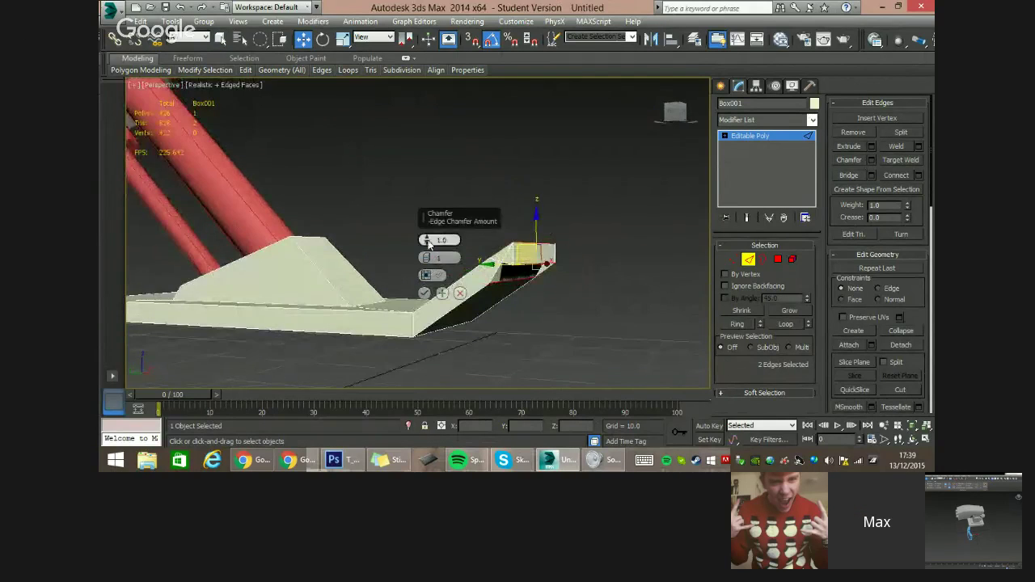
{"action": "right_click", "coordinate": [428, 242]}
{"action": "left_click_drag", "start_coordinate": [428, 243], "coordinate": [426, 240]}
{"action": "middle_click_drag", "start_coordinate": [507, 239], "coordinate": [440, 243], "text": "alt"}
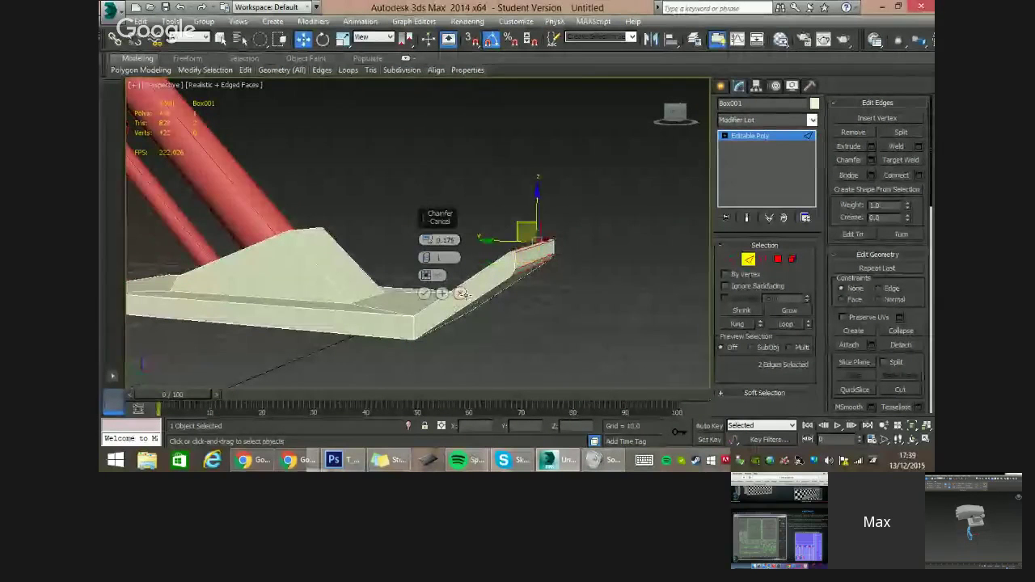
{"action": "left_click", "coordinate": [459, 292]}
Clear the edge selection on the foot of the red-strut leg and leave edge editing.
{"action": "middle_click_drag", "start_coordinate": [458, 292], "coordinate": [598, 227], "text": "alt"}
{"action": "left_click", "coordinate": [412, 235]}
{"action": "scroll", "coordinate": [413, 232], "scroll_direction": "down", "scroll_amount": 6}
{"action": "middle_click_drag", "start_coordinate": [412, 232], "coordinate": [473, 226]}
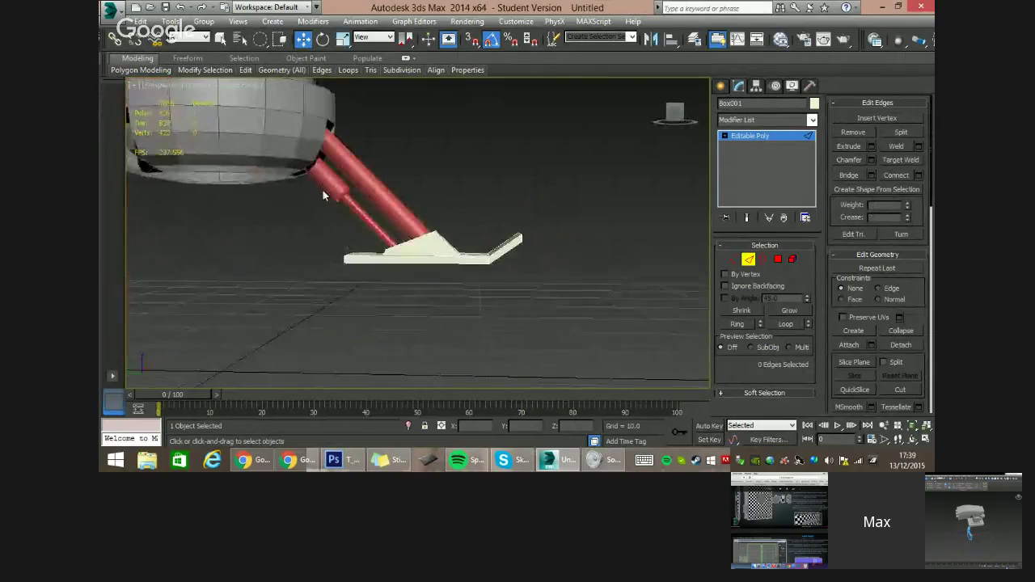
{"action": "middle_click_drag", "start_coordinate": [323, 190], "coordinate": [467, 271]}
{"action": "scroll", "coordinate": [412, 209], "scroll_direction": "down", "scroll_amount": 3}
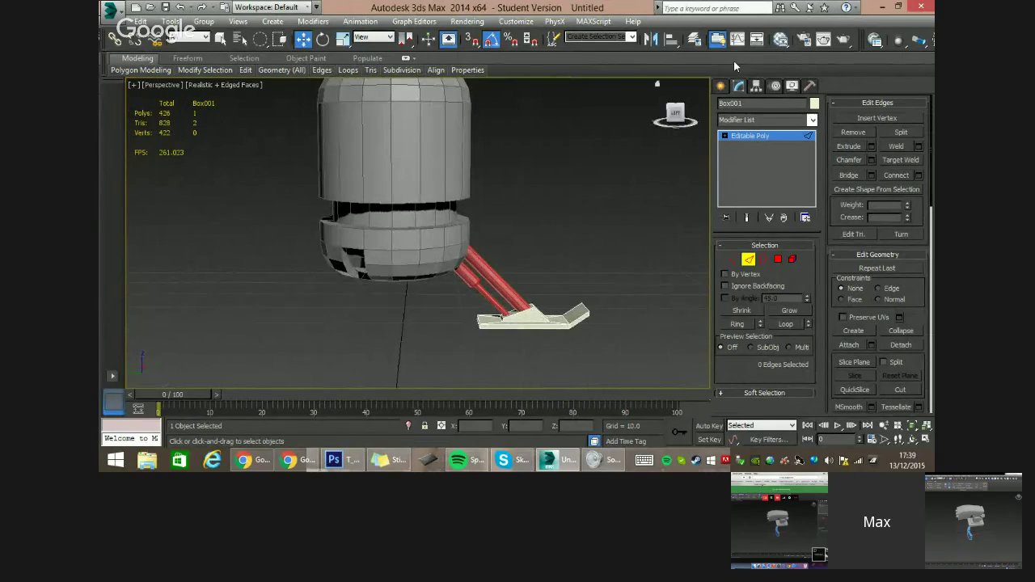
{"action": "left_click", "coordinate": [720, 86]}
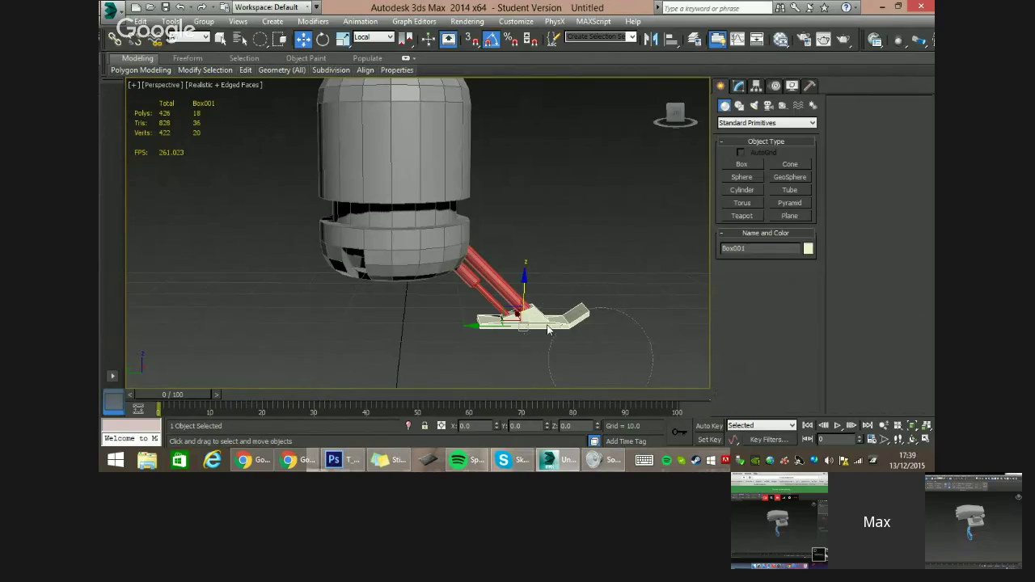
{"action": "left_click", "coordinate": [569, 341]}
{"action": "key", "text": "q"}
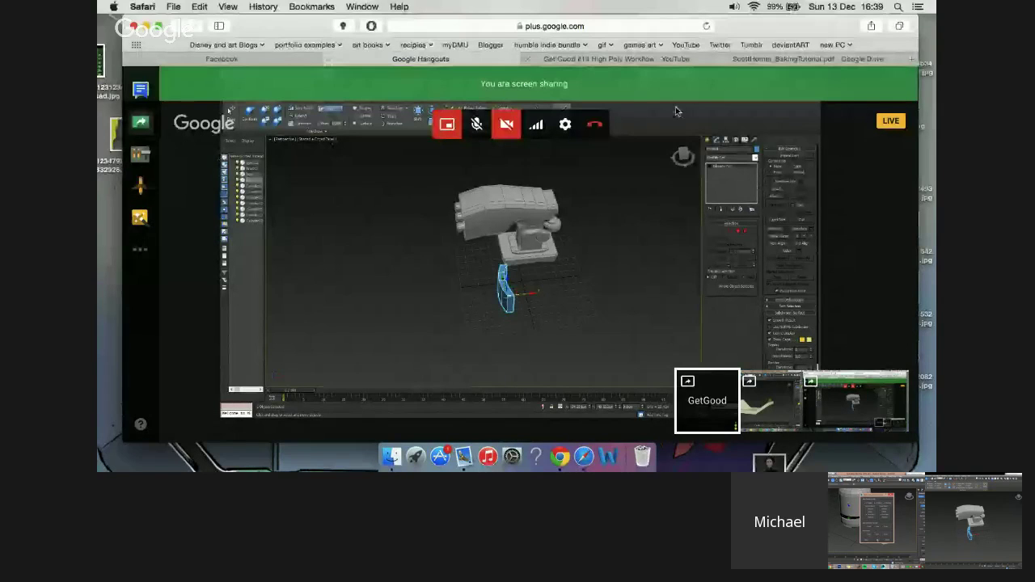
Switch to the baking tutorial PDF in Safari and review its opening pages through the Our Objective comparison.
{"action": "left_click", "coordinate": [752, 60]}
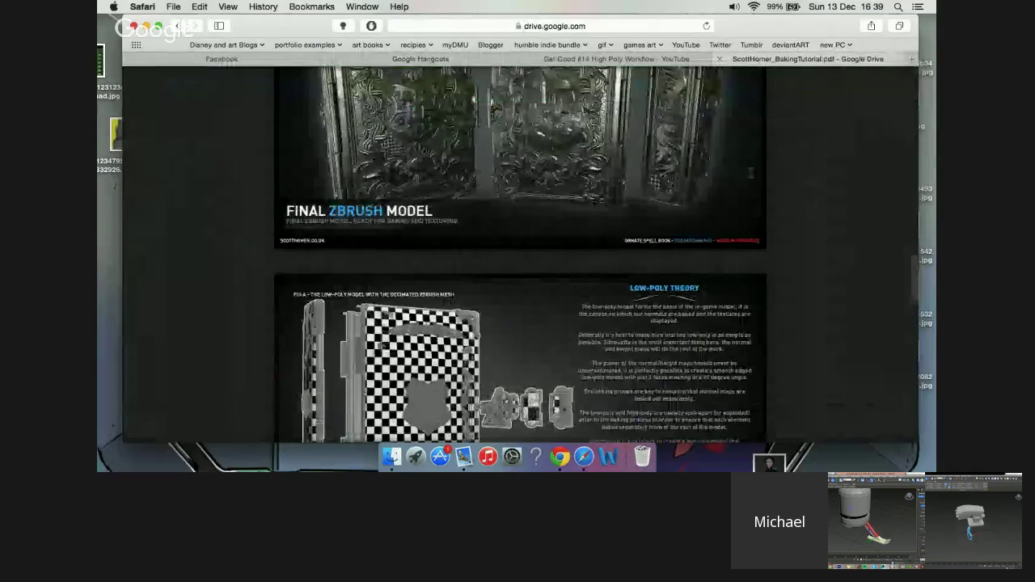
{"action": "scroll", "coordinate": [751, 172], "scroll_direction": "down", "scroll_amount": 10}
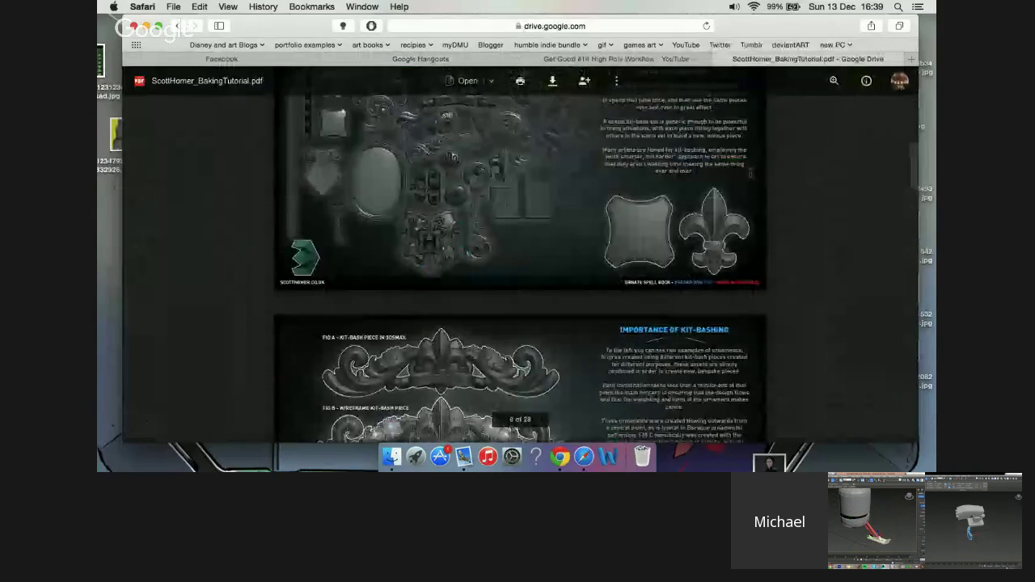
{"action": "scroll", "coordinate": [751, 173], "scroll_direction": "up", "scroll_amount": 20}
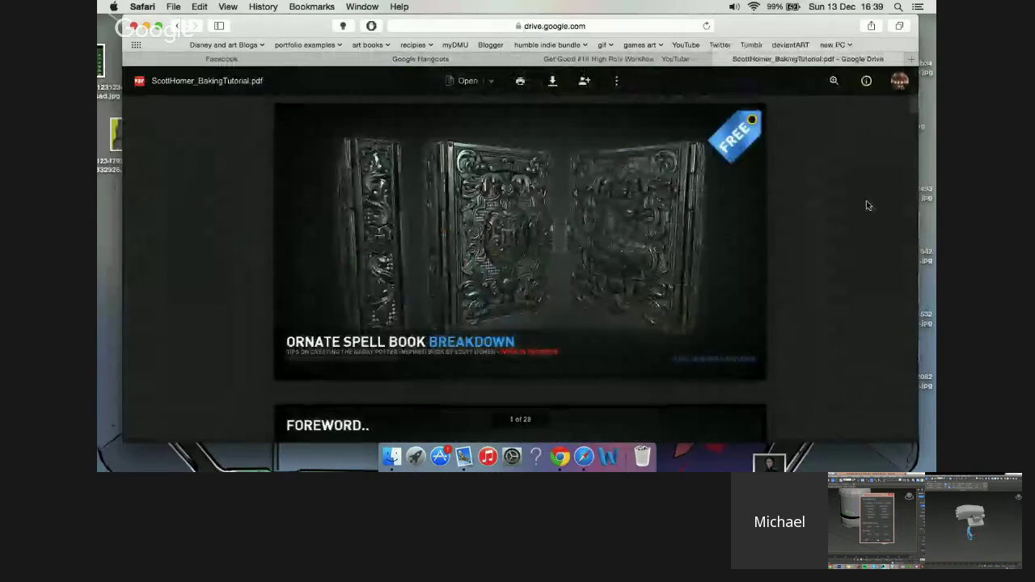
{"action": "scroll", "coordinate": [868, 206], "scroll_direction": "down", "scroll_amount": 1}
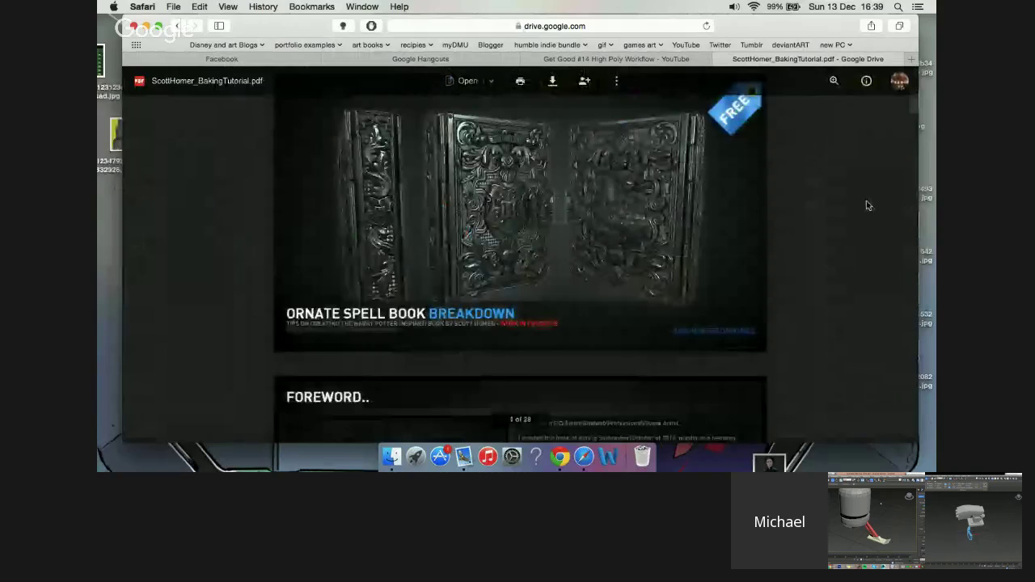
{"action": "scroll", "coordinate": [868, 206], "scroll_direction": "down", "scroll_amount": 4}
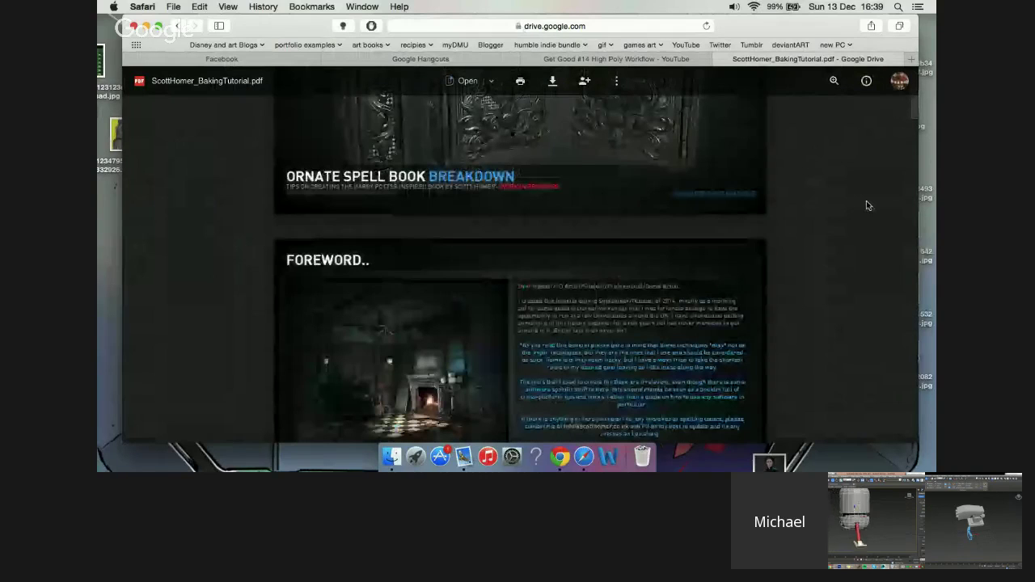
{"action": "scroll", "coordinate": [868, 205], "scroll_direction": "down", "scroll_amount": 10}
{"action": "scroll", "coordinate": [867, 205], "scroll_direction": "down", "scroll_amount": 10}
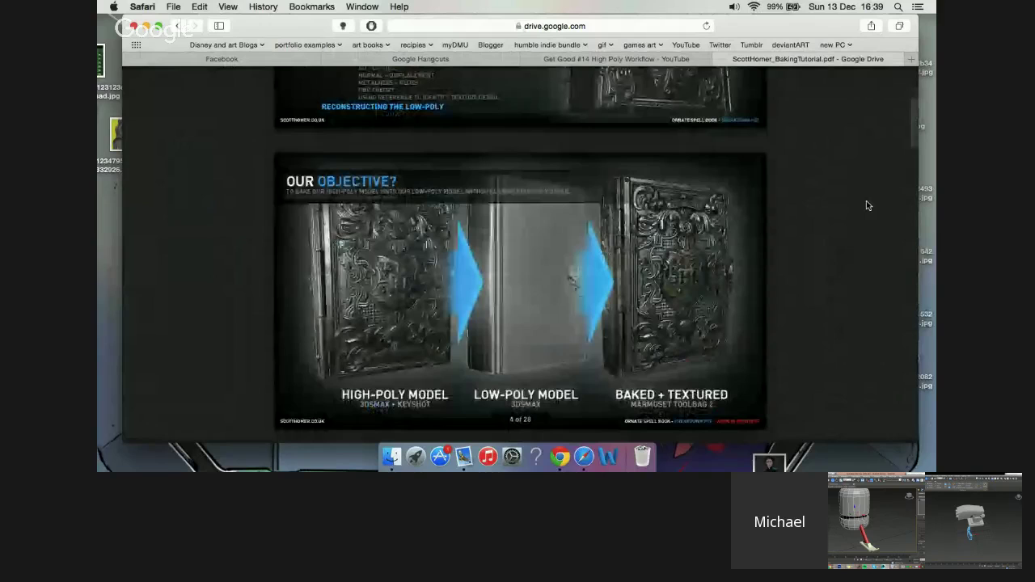
{"action": "scroll", "coordinate": [868, 205], "scroll_direction": "down", "scroll_amount": 2}
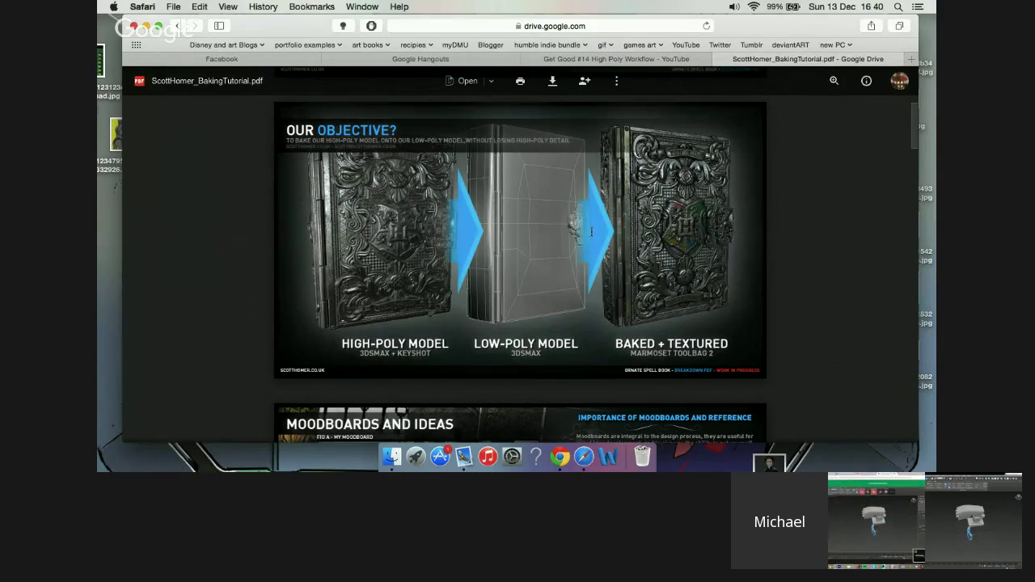
{"action": "scroll", "coordinate": [591, 232], "scroll_direction": "down", "scroll_amount": 4}
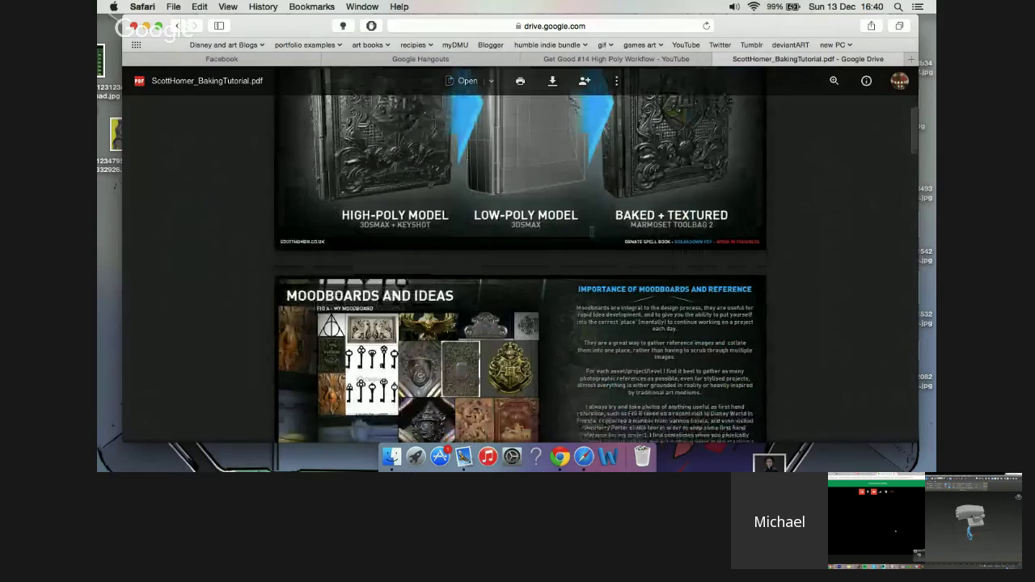
{"action": "scroll", "coordinate": [591, 232], "scroll_direction": "up", "scroll_amount": 2}
{"action": "scroll", "coordinate": [571, 253], "scroll_direction": "up", "scroll_amount": 3}
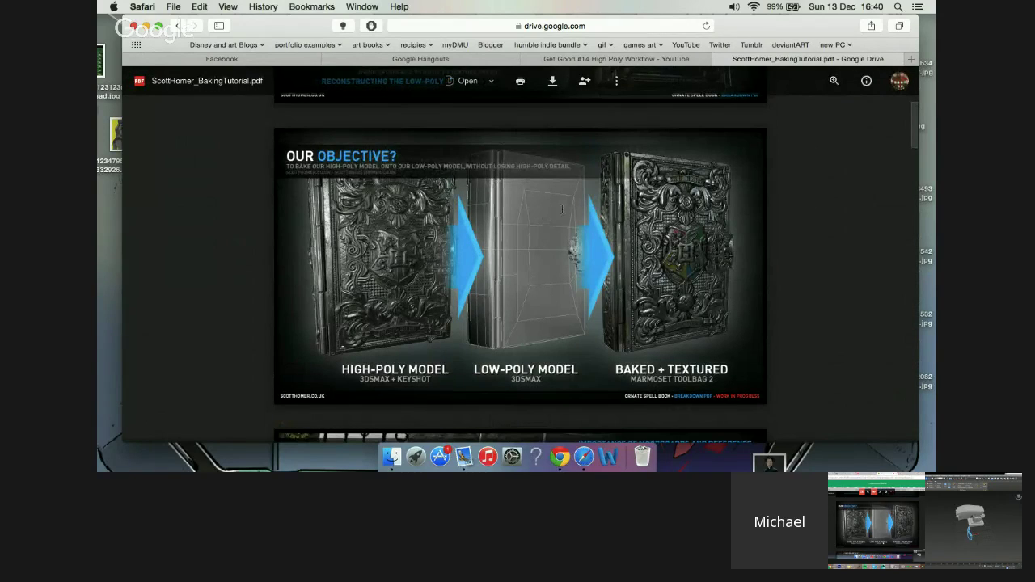
Review the tutorial's moodboard and kit-bashing pages and examine the page on the importance of soft edges.
{"action": "scroll", "coordinate": [562, 210], "scroll_direction": "down", "scroll_amount": 5}
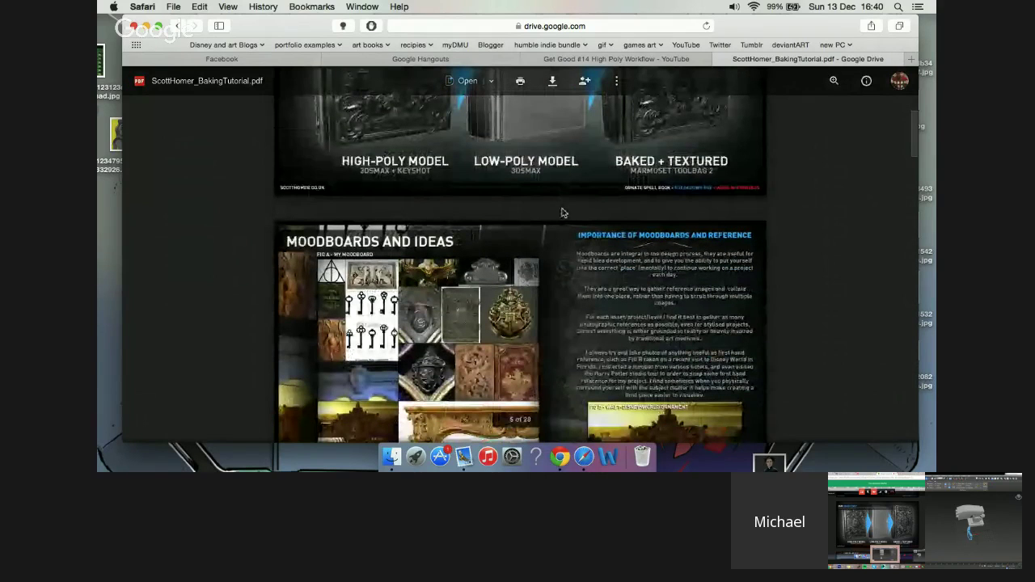
{"action": "scroll", "coordinate": [562, 212], "scroll_direction": "down", "scroll_amount": 8}
{"action": "scroll", "coordinate": [562, 212], "scroll_direction": "down", "scroll_amount": 8}
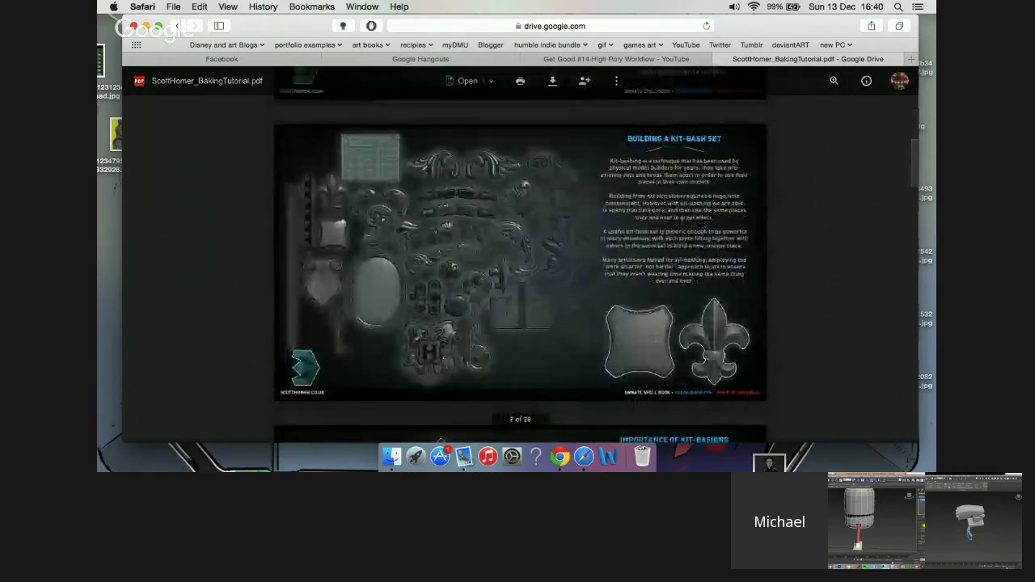
{"action": "scroll", "coordinate": [455, 196], "scroll_direction": "down", "scroll_amount": 1}
{"action": "scroll", "coordinate": [455, 196], "scroll_direction": "down", "scroll_amount": 5}
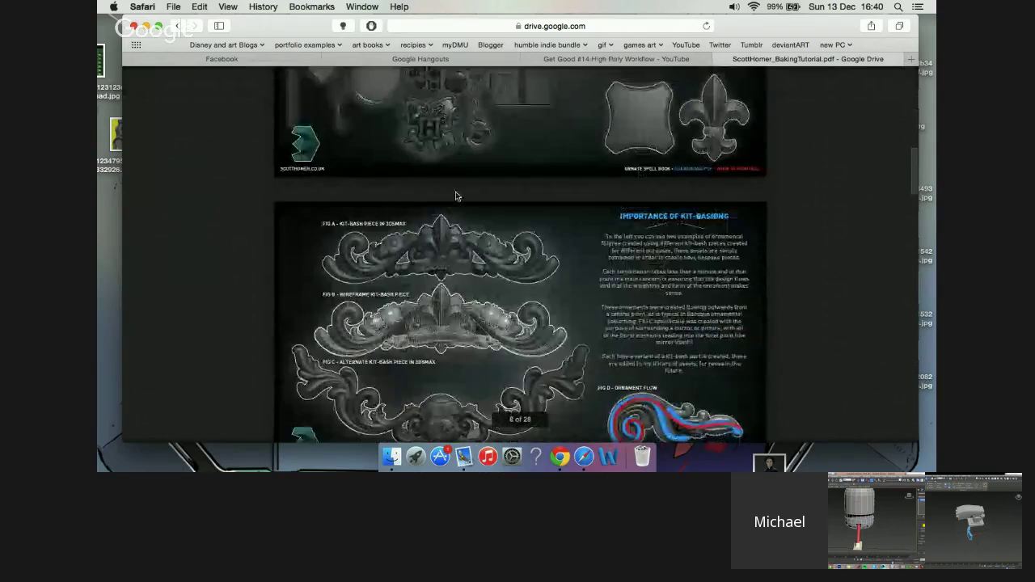
{"action": "scroll", "coordinate": [456, 195], "scroll_direction": "down", "scroll_amount": 3}
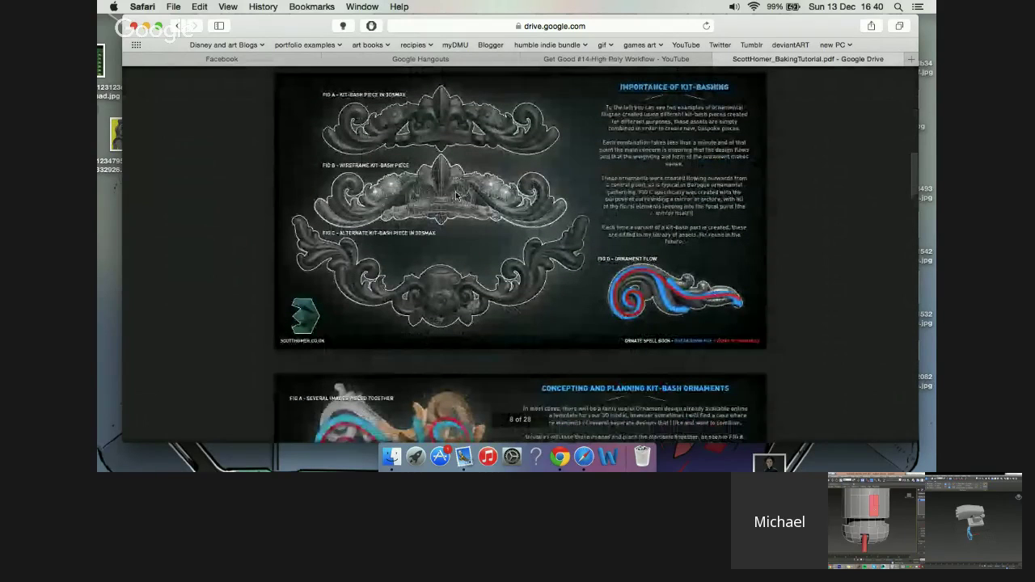
{"action": "scroll", "coordinate": [455, 195], "scroll_direction": "down", "scroll_amount": 1}
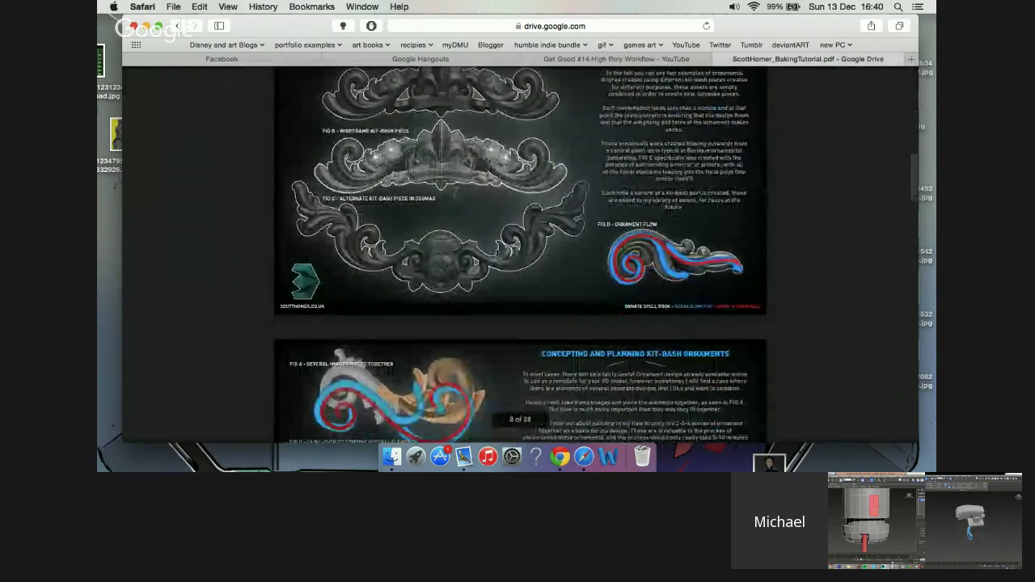
{"action": "scroll", "coordinate": [521, 255], "scroll_direction": "down", "scroll_amount": 8}
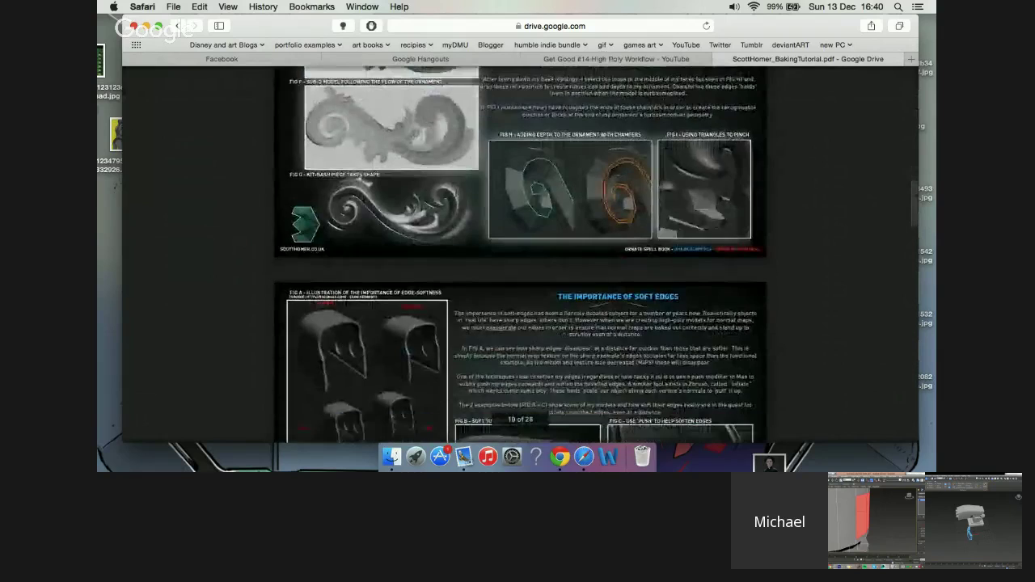
{"action": "scroll", "coordinate": [521, 255], "scroll_direction": "down", "scroll_amount": 6}
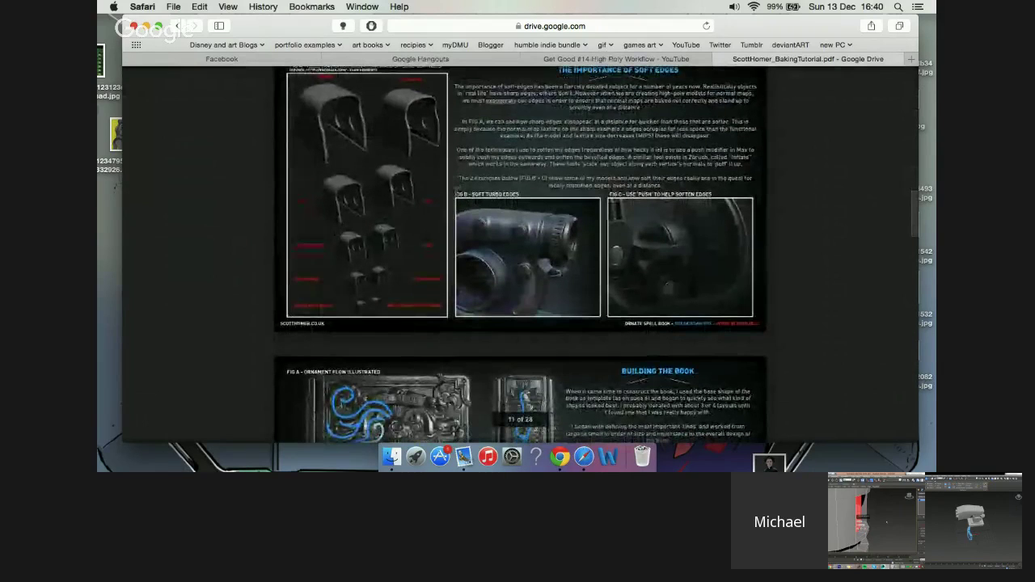
{"action": "scroll", "coordinate": [456, 192], "scroll_direction": "down", "scroll_amount": 3}
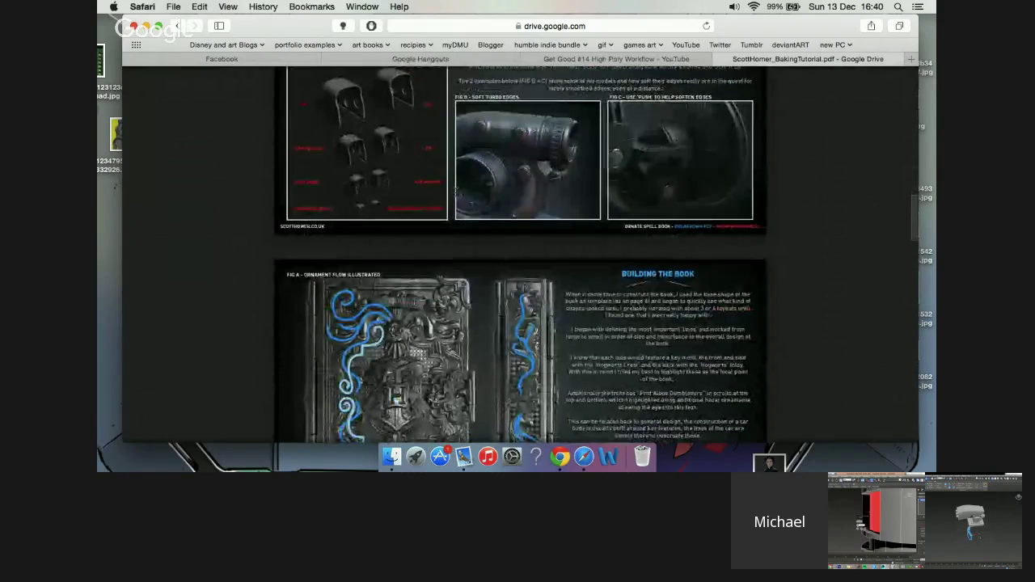
{"action": "scroll", "coordinate": [455, 192], "scroll_direction": "up", "scroll_amount": 8}
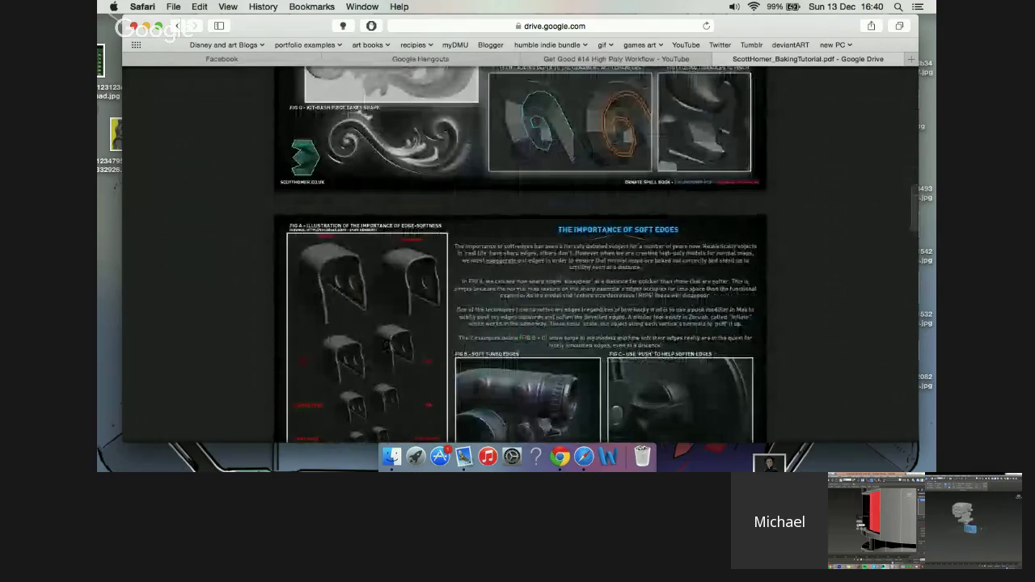
{"action": "scroll", "coordinate": [455, 192], "scroll_direction": "down", "scroll_amount": 1}
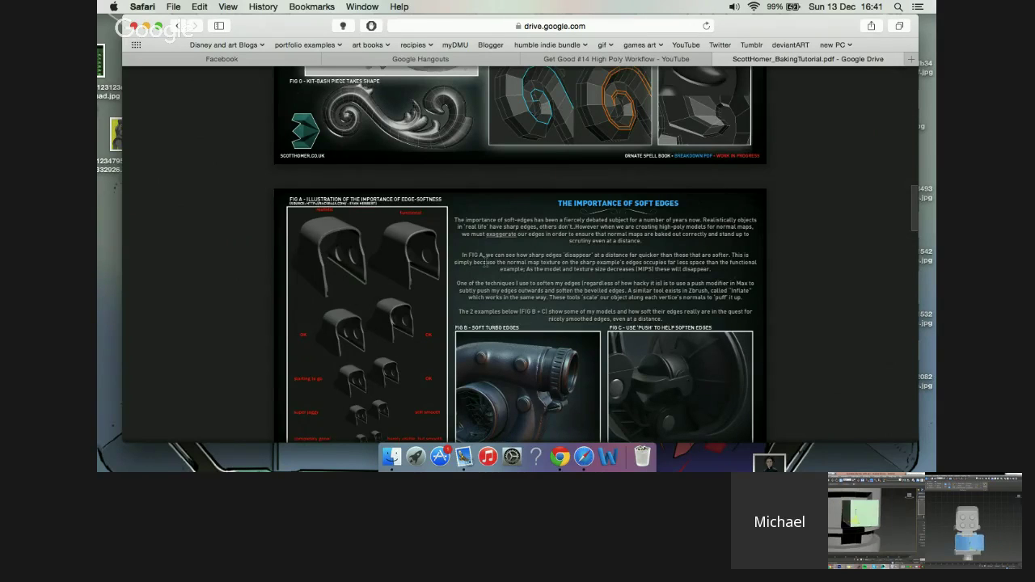
Review the baking tutorial from the Building the Book page through the ZBrush pages and examine the Low-Poly Theory page.
{"action": "scroll", "coordinate": [486, 261], "scroll_direction": "down", "scroll_amount": 5}
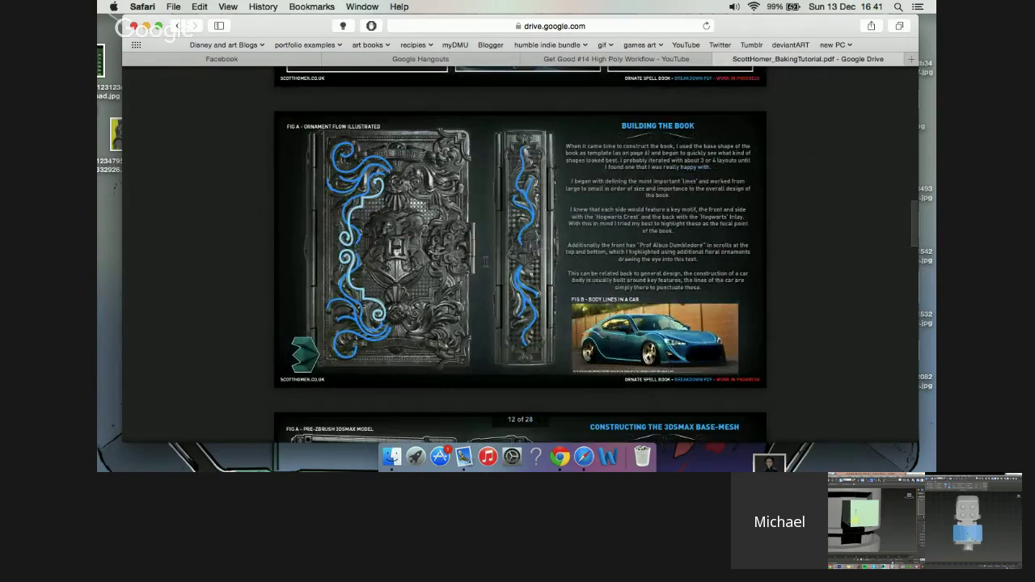
{"action": "scroll", "coordinate": [486, 261], "scroll_direction": "down", "scroll_amount": 8}
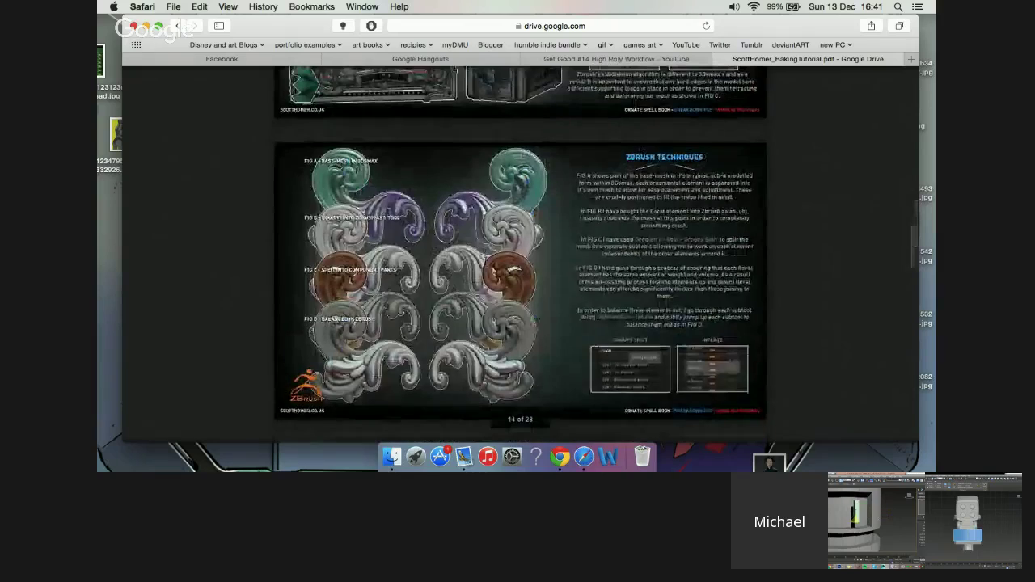
{"action": "scroll", "coordinate": [485, 262], "scroll_direction": "down", "scroll_amount": 6}
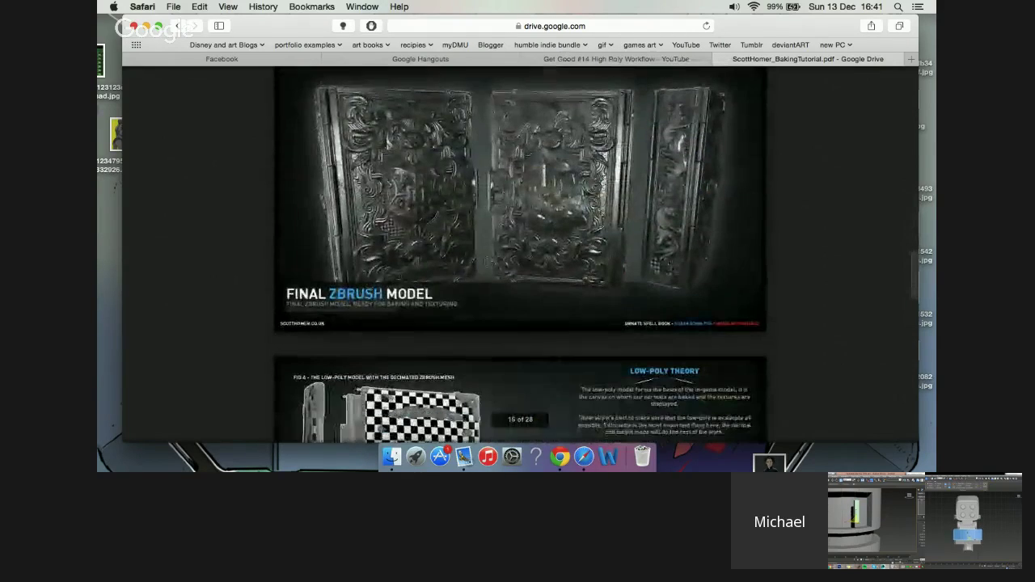
{"action": "scroll", "coordinate": [518, 255], "scroll_direction": "down", "scroll_amount": 5}
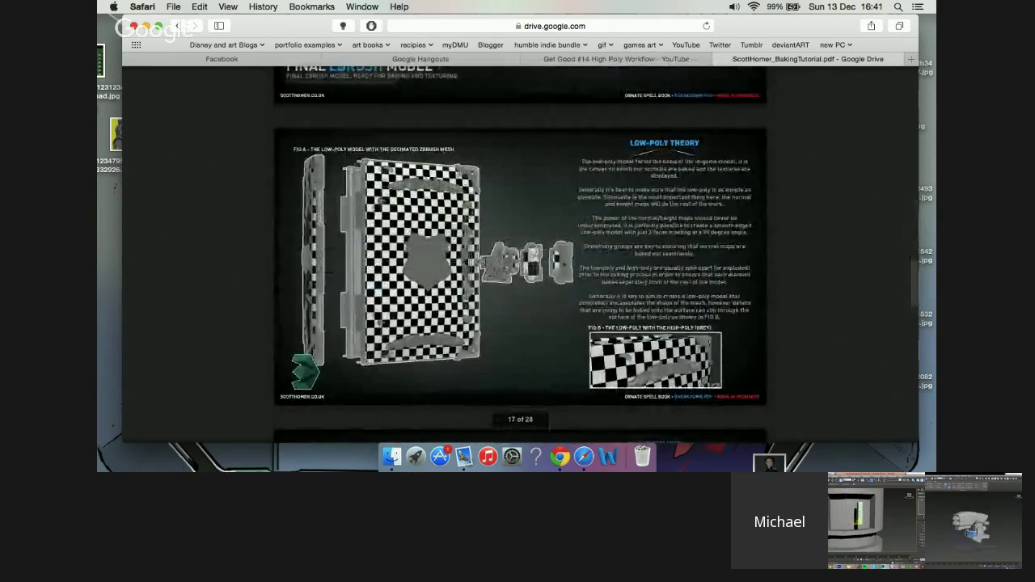
{"action": "scroll", "coordinate": [485, 266], "scroll_direction": "up", "scroll_amount": 3}
{"action": "scroll", "coordinate": [485, 265], "scroll_direction": "down", "scroll_amount": 2}
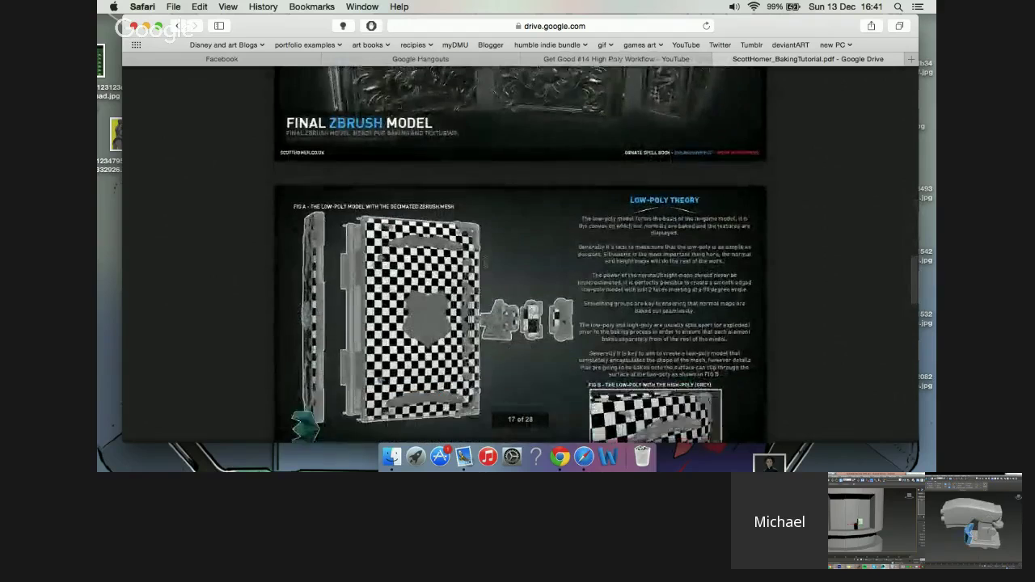
{"action": "scroll", "coordinate": [518, 267], "scroll_direction": "down", "scroll_amount": 1}
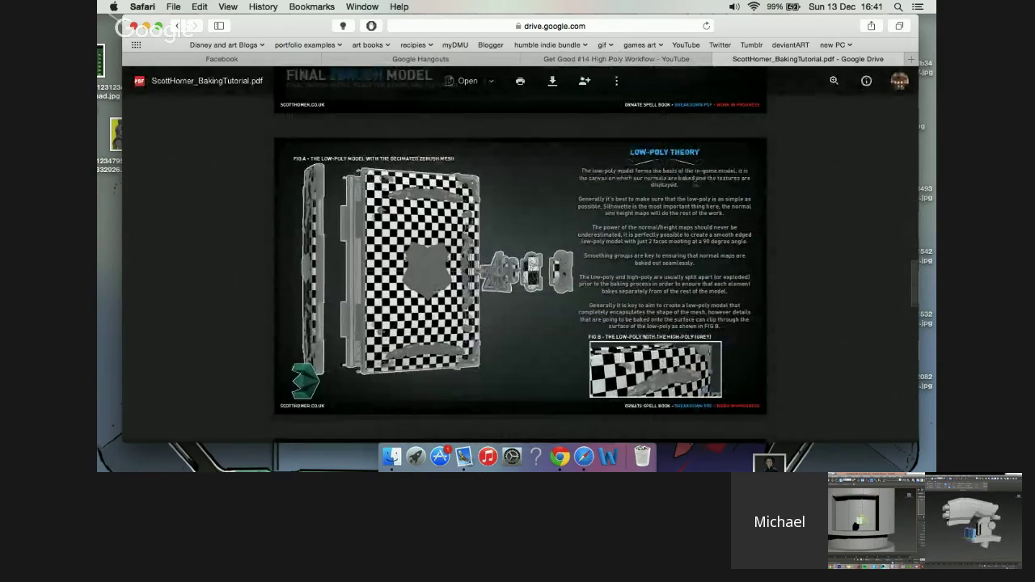
{"action": "scroll", "coordinate": [654, 193], "scroll_direction": "down", "scroll_amount": 1}
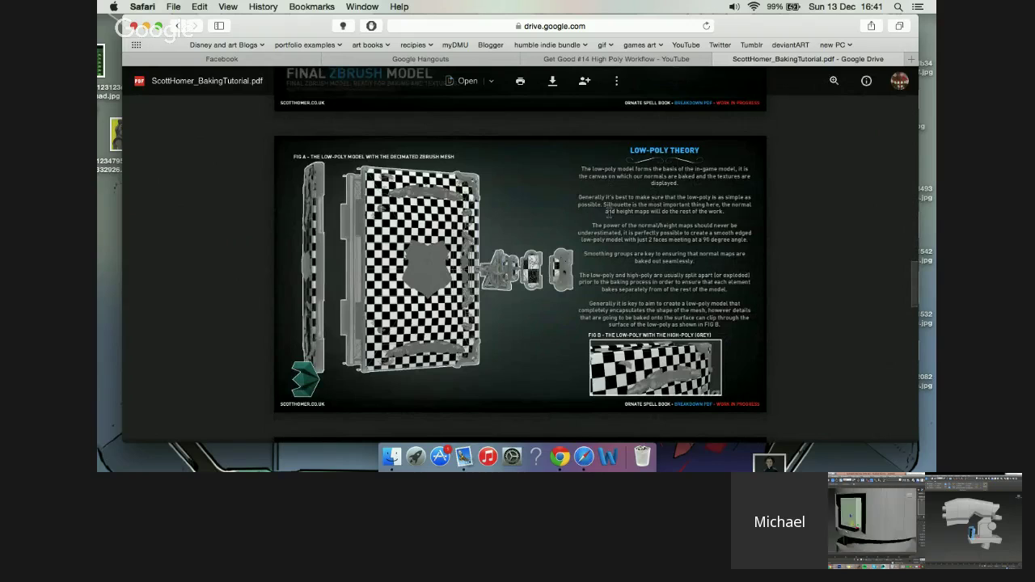
Examine the tutorial's A Note on UV's page and skim the Baking Theory pages up to Baking in Xnormal.
{"action": "scroll", "coordinate": [608, 212], "scroll_direction": "down", "scroll_amount": 5}
{"action": "scroll", "coordinate": [609, 213], "scroll_direction": "down", "scroll_amount": 5}
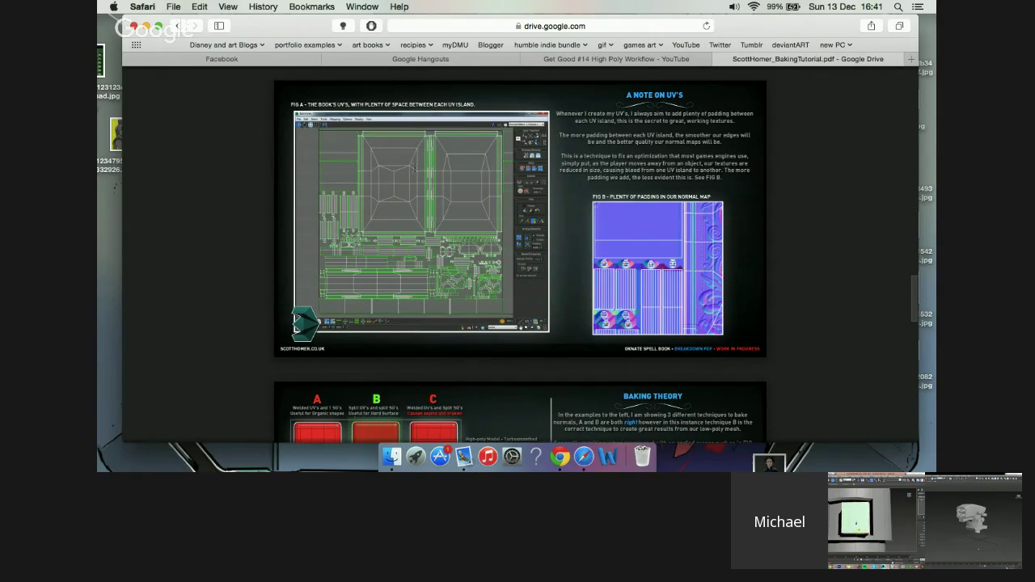
{"action": "scroll", "coordinate": [414, 166], "scroll_direction": "down", "scroll_amount": 10}
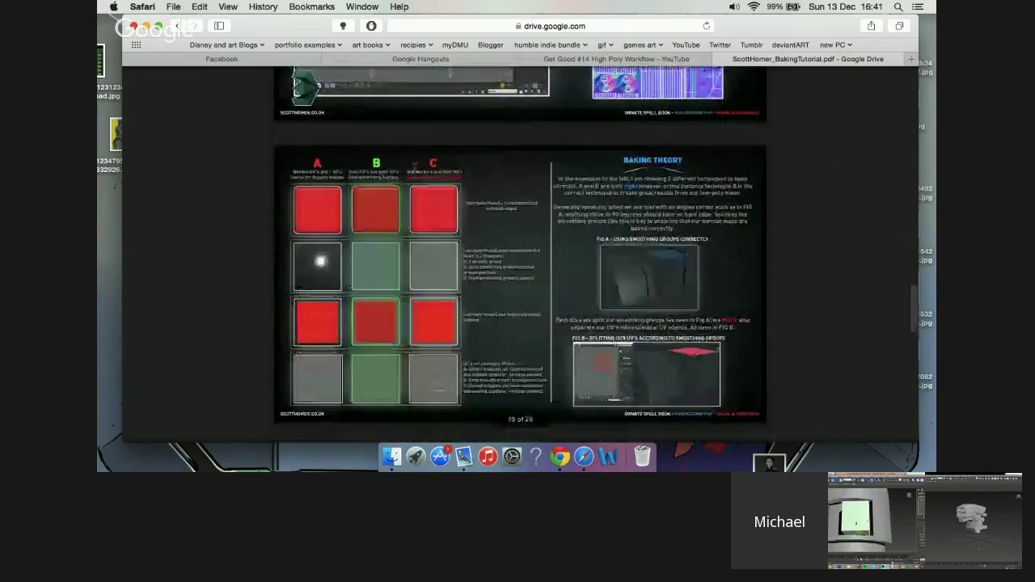
{"action": "scroll", "coordinate": [415, 168], "scroll_direction": "down", "scroll_amount": 15}
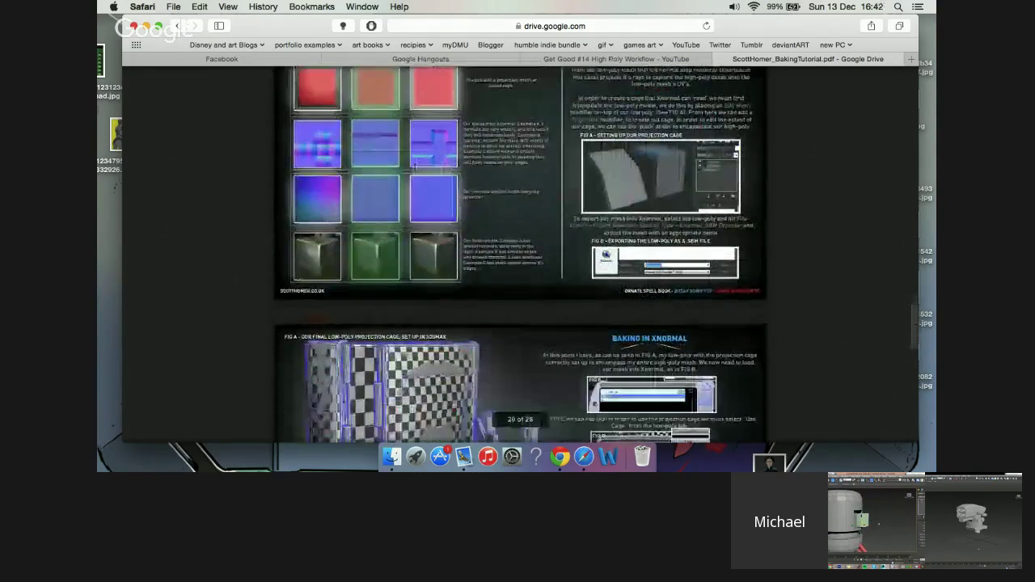
Skim the tutorial's texture map, PBR Theory and low-poly reconstruction pages through to the closing page.
{"action": "scroll", "coordinate": [415, 168], "scroll_direction": "down", "scroll_amount": 10}
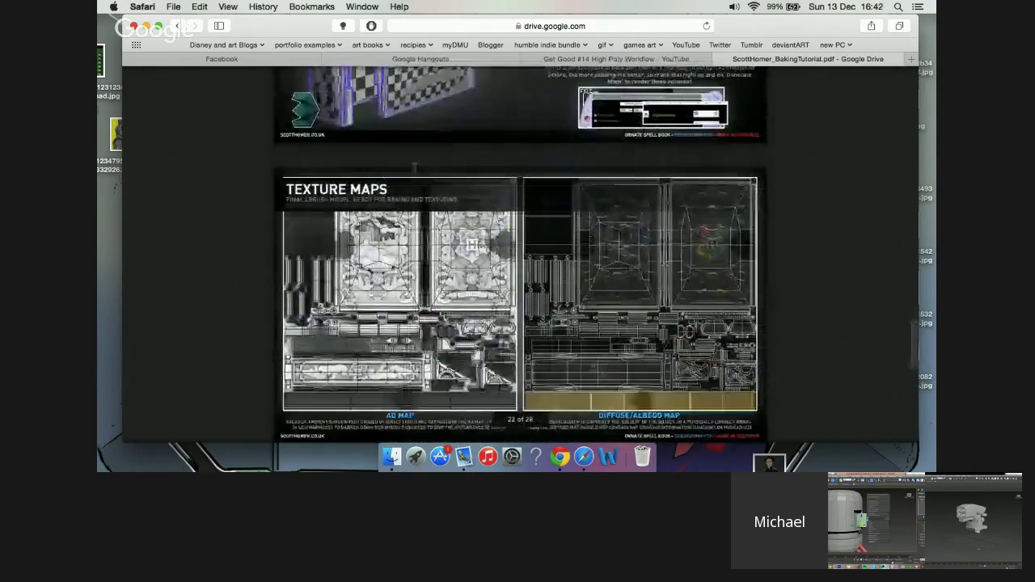
{"action": "scroll", "coordinate": [521, 253], "scroll_direction": "down", "scroll_amount": 10}
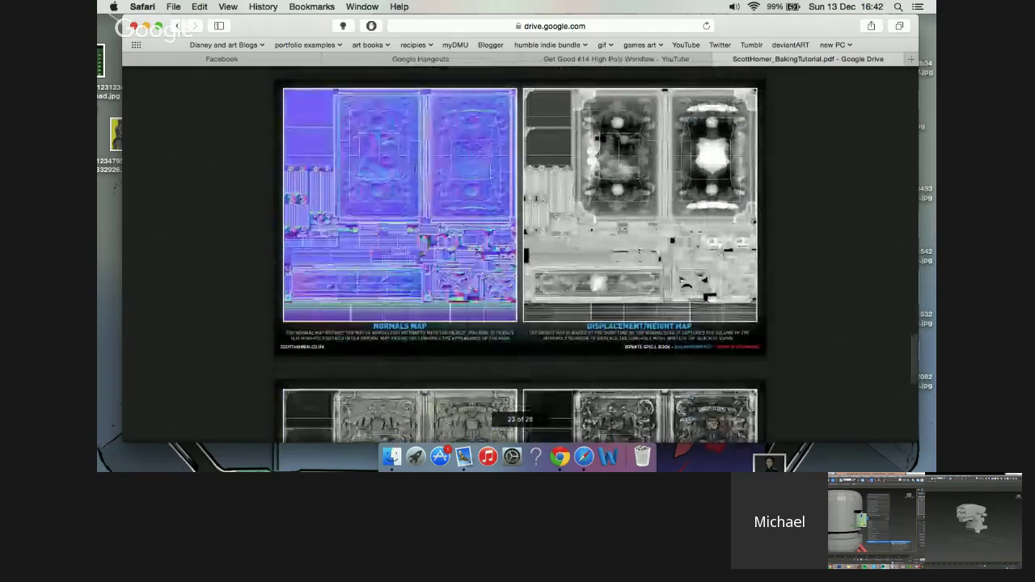
{"action": "scroll", "coordinate": [521, 253], "scroll_direction": "down", "scroll_amount": 3}
{"action": "scroll", "coordinate": [415, 167], "scroll_direction": "down", "scroll_amount": 10}
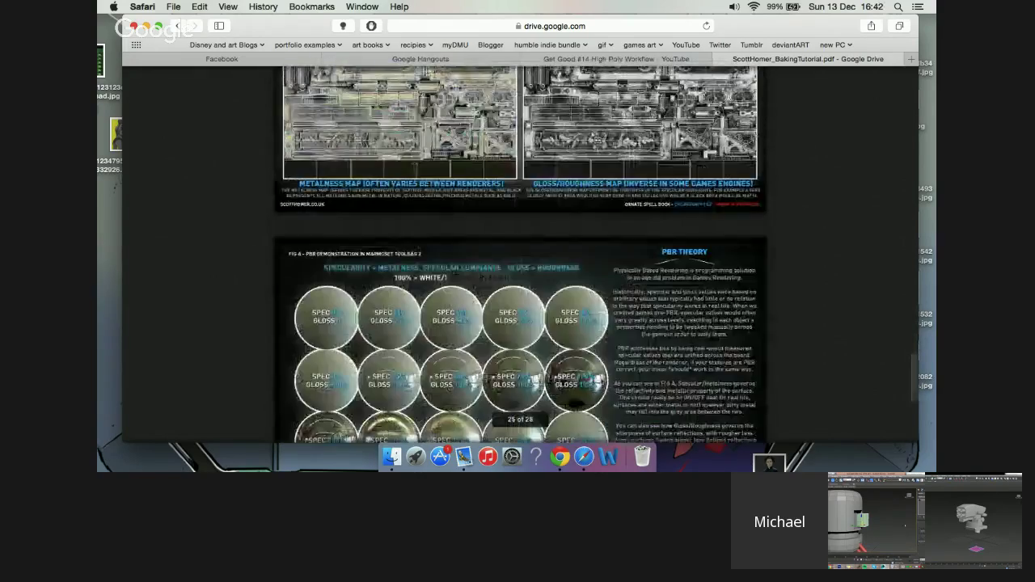
{"action": "scroll", "coordinate": [414, 167], "scroll_direction": "down", "scroll_amount": 10}
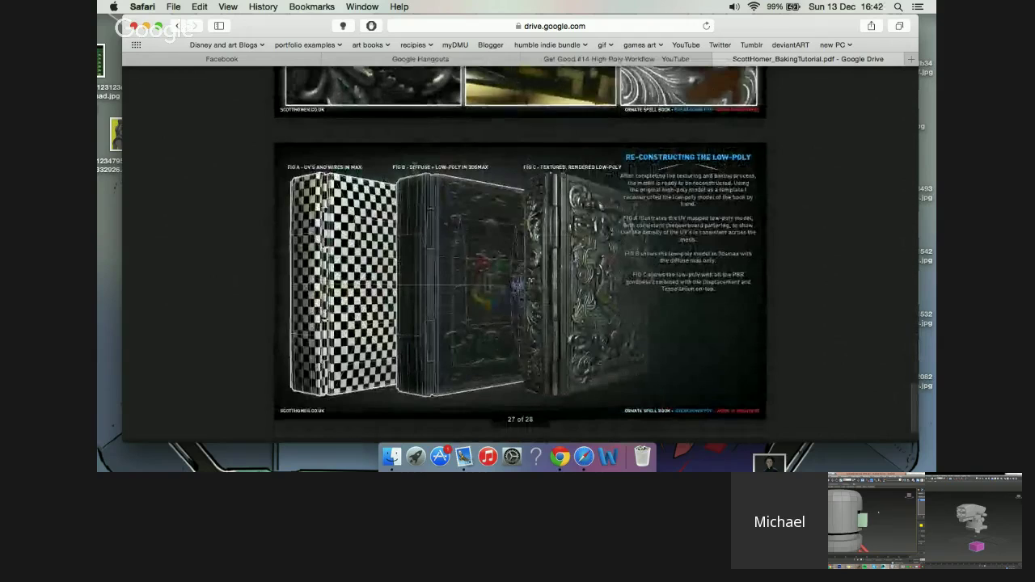
{"action": "scroll", "coordinate": [521, 253], "scroll_direction": "down", "scroll_amount": 5}
{"action": "scroll", "coordinate": [414, 167], "scroll_direction": "down", "scroll_amount": 15}
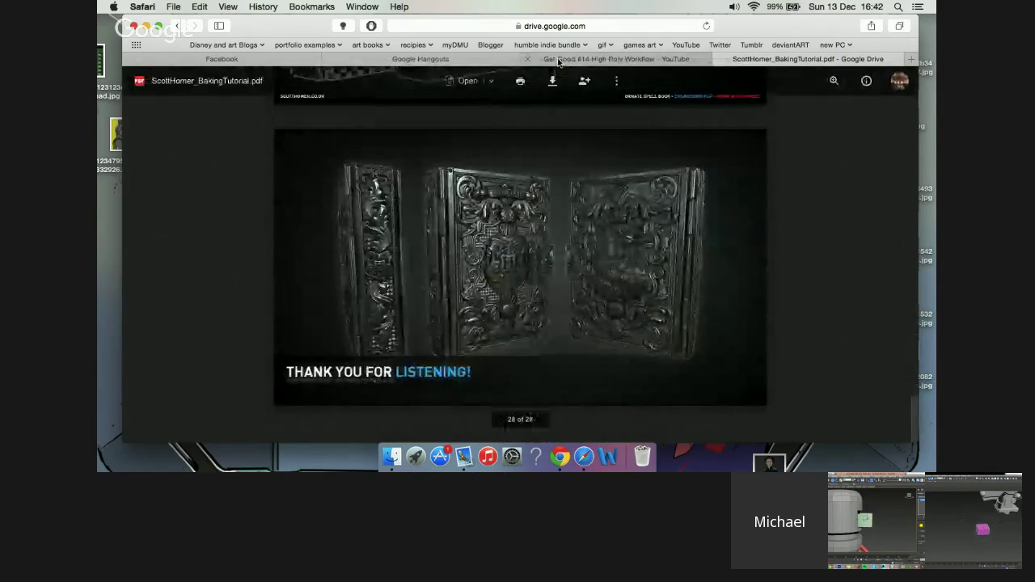
Check the YouTube live stream page and the Google Hangouts call, and return to the baking tutorial PDF.
{"action": "left_click", "coordinate": [583, 60]}
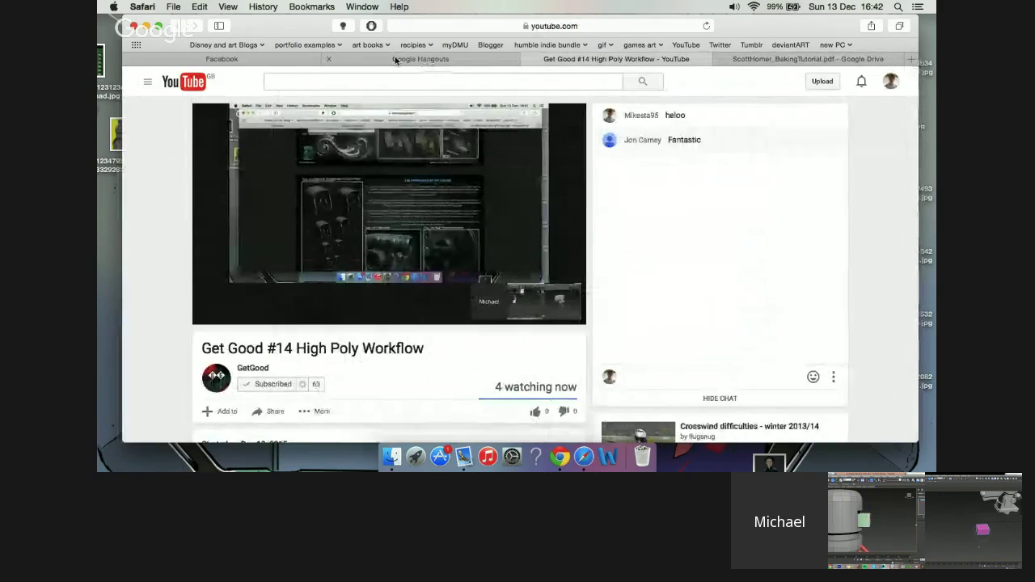
{"action": "left_click", "coordinate": [395, 60]}
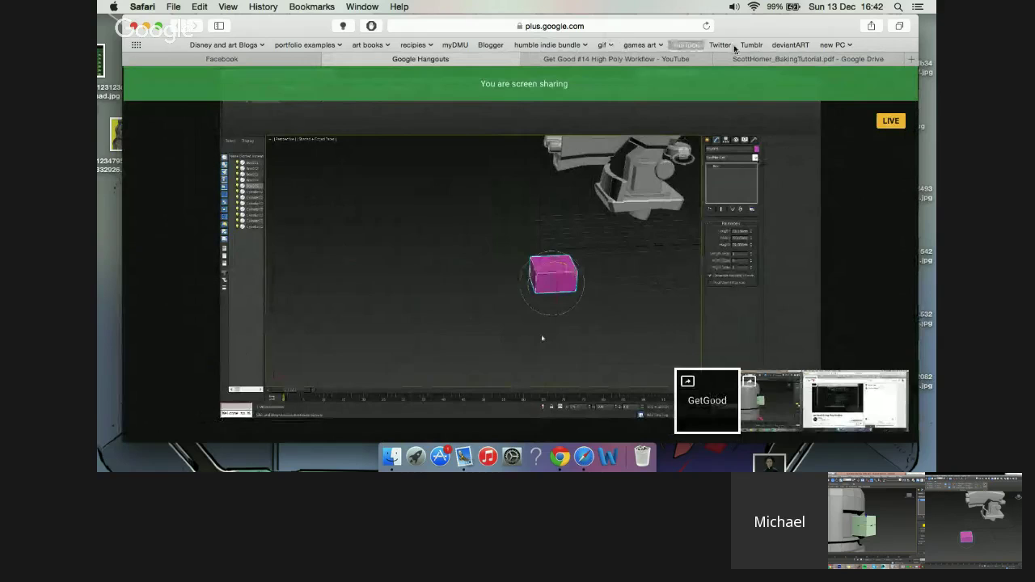
{"action": "mouse_move", "coordinate": [170, 139]}
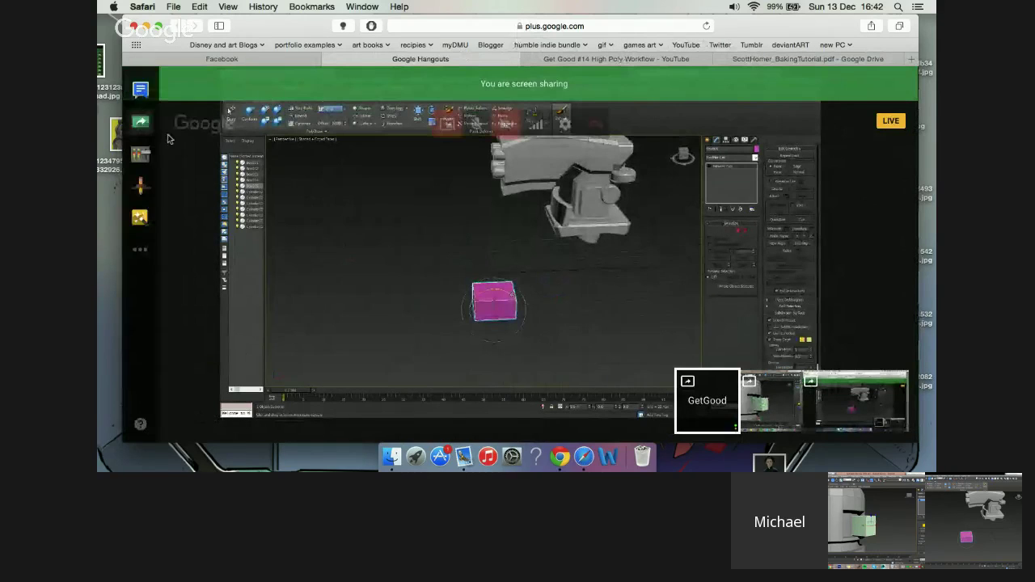
{"action": "left_click", "coordinate": [748, 59]}
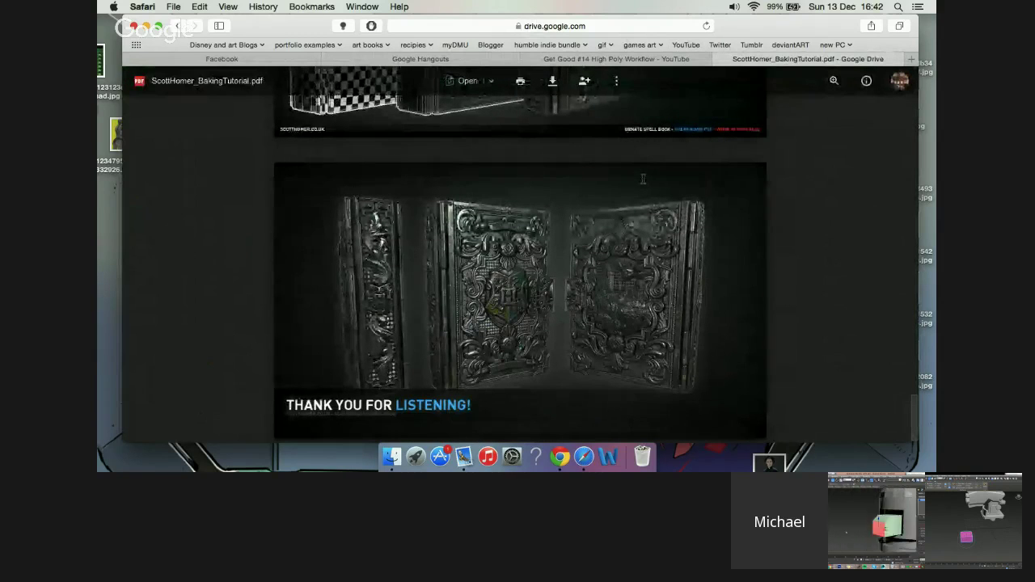
Go back through the Re-Constructing the Low-Poly page and examine the page on using reference to identify texture detail.
{"action": "scroll", "coordinate": [643, 178], "scroll_direction": "up", "scroll_amount": 5}
{"action": "scroll", "coordinate": [643, 179], "scroll_direction": "up", "scroll_amount": 2}
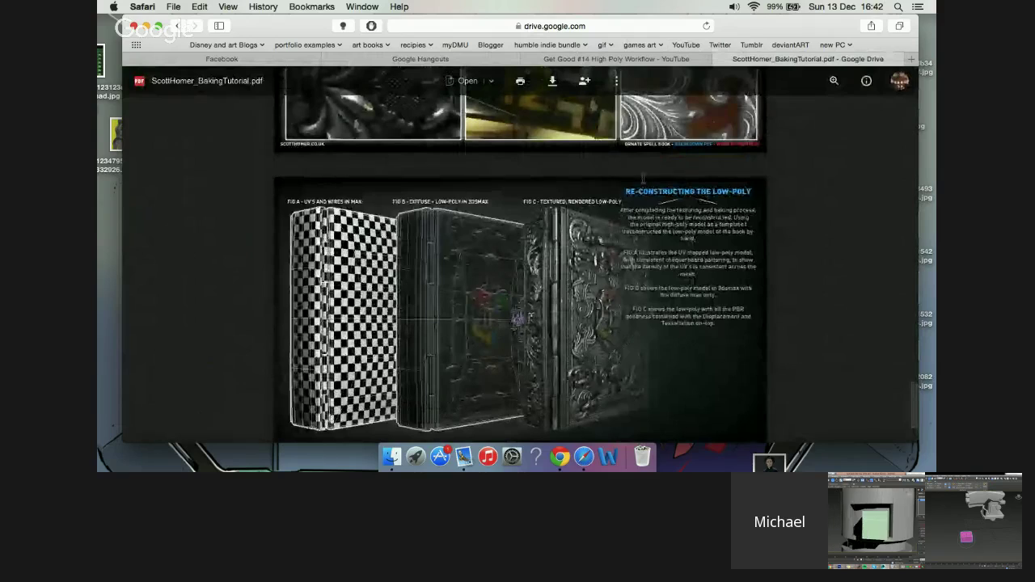
{"action": "scroll", "coordinate": [643, 179], "scroll_direction": "up", "scroll_amount": 4}
{"action": "scroll", "coordinate": [643, 178], "scroll_direction": "up", "scroll_amount": 1}
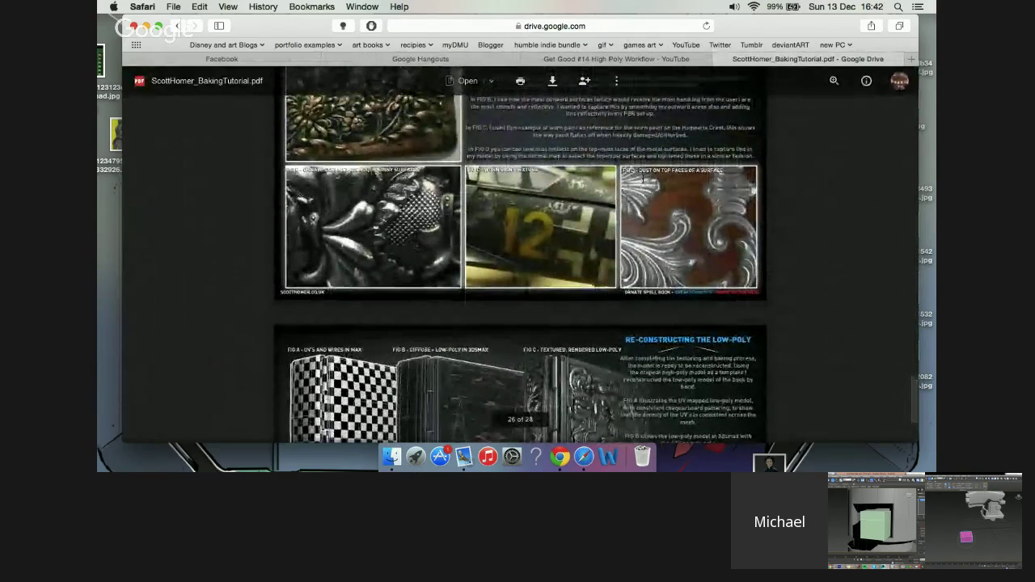
{"action": "scroll", "coordinate": [643, 180], "scroll_direction": "up", "scroll_amount": 2}
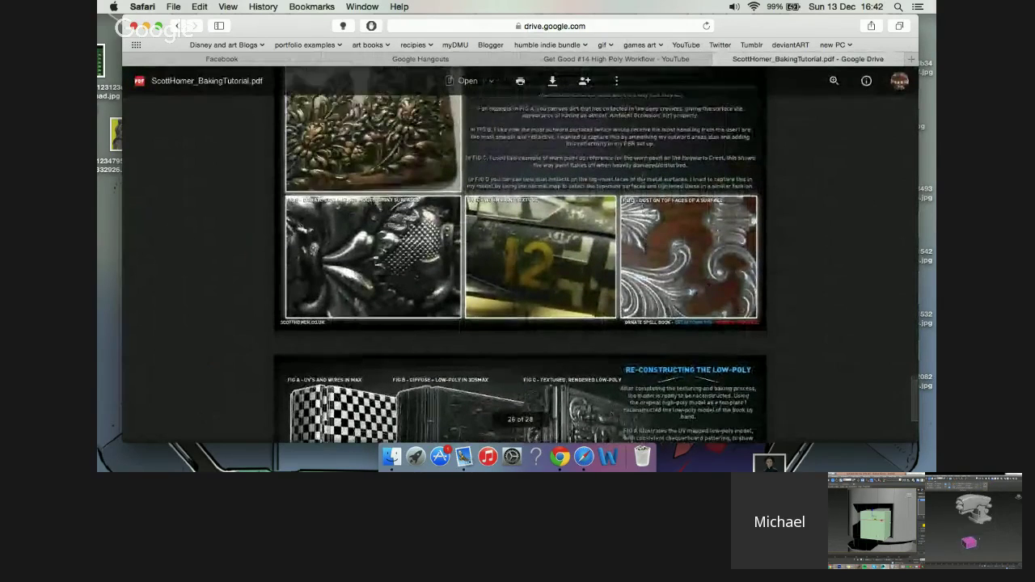
{"action": "scroll", "coordinate": [643, 180], "scroll_direction": "up", "scroll_amount": 1}
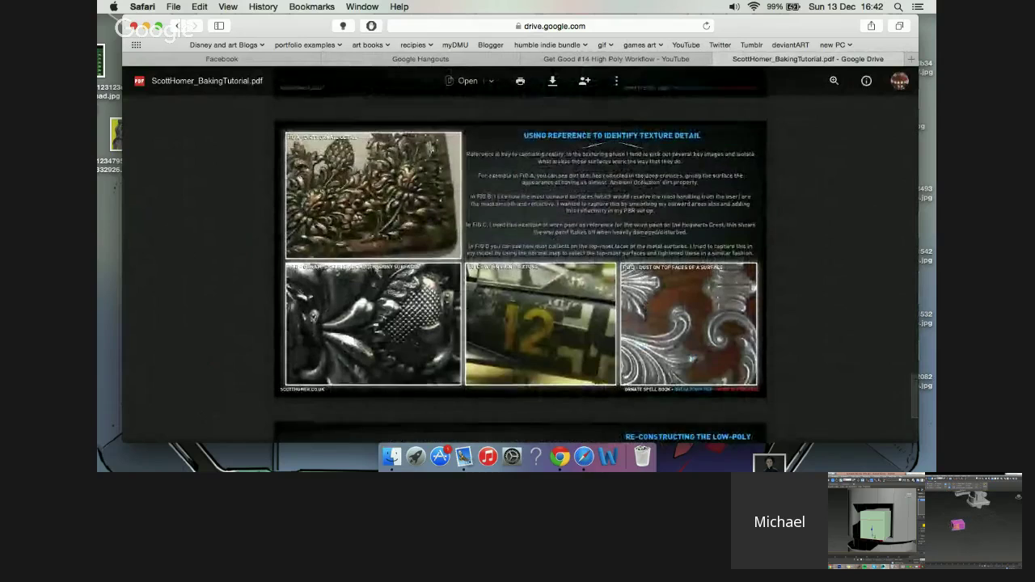
{"action": "scroll", "coordinate": [520, 256], "scroll_direction": "up", "scroll_amount": 3}
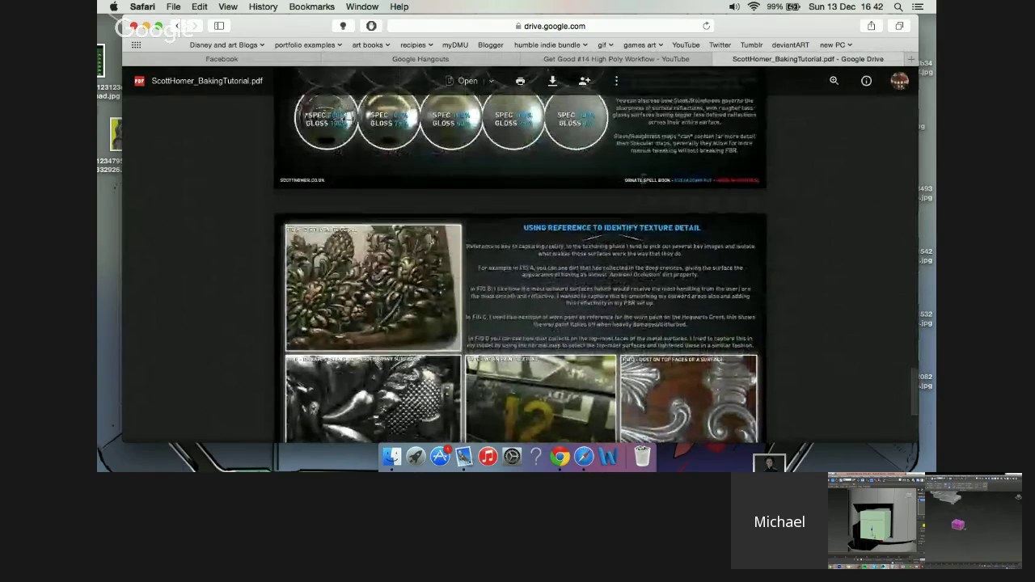
Return to the Texture Maps page and go back over the Baking in Xnormal and Baking Theory Continued pages.
{"action": "scroll", "coordinate": [520, 256], "scroll_direction": "up", "scroll_amount": 15}
{"action": "scroll", "coordinate": [520, 256], "scroll_direction": "up", "scroll_amount": 10}
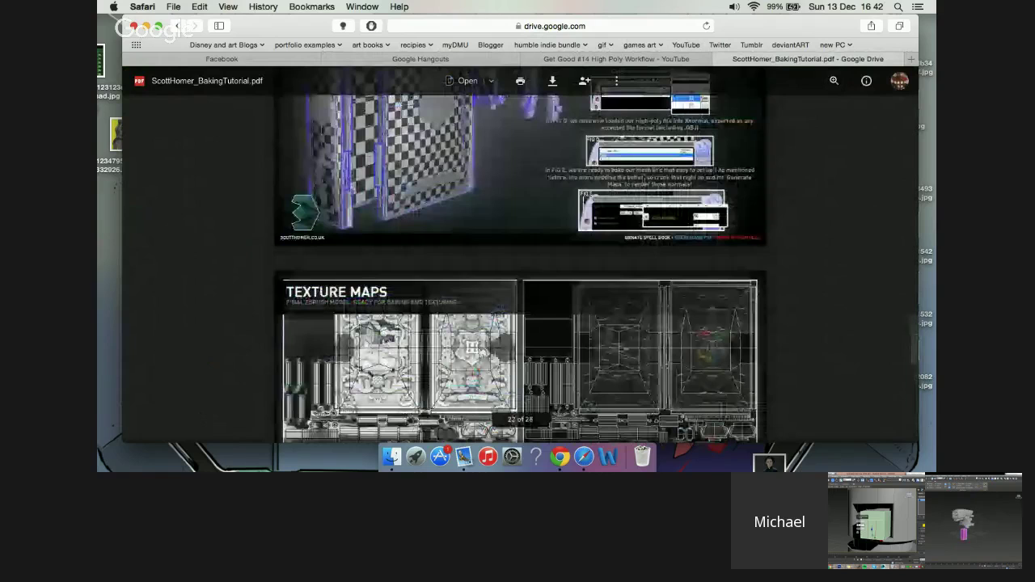
{"action": "scroll", "coordinate": [644, 183], "scroll_direction": "down", "scroll_amount": 1}
{"action": "scroll", "coordinate": [644, 183], "scroll_direction": "down", "scroll_amount": 4}
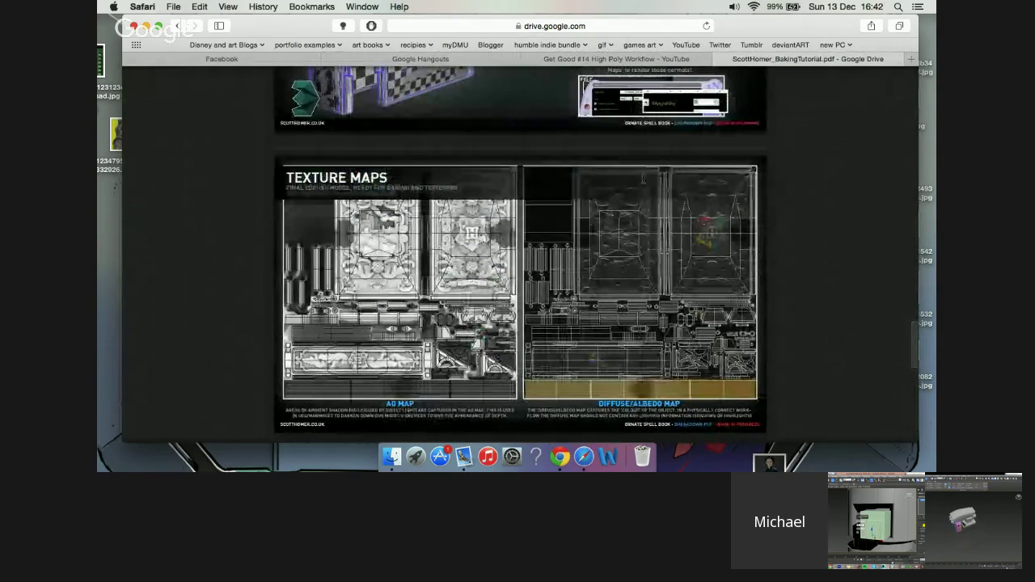
{"action": "scroll", "coordinate": [644, 178], "scroll_direction": "up", "scroll_amount": 12}
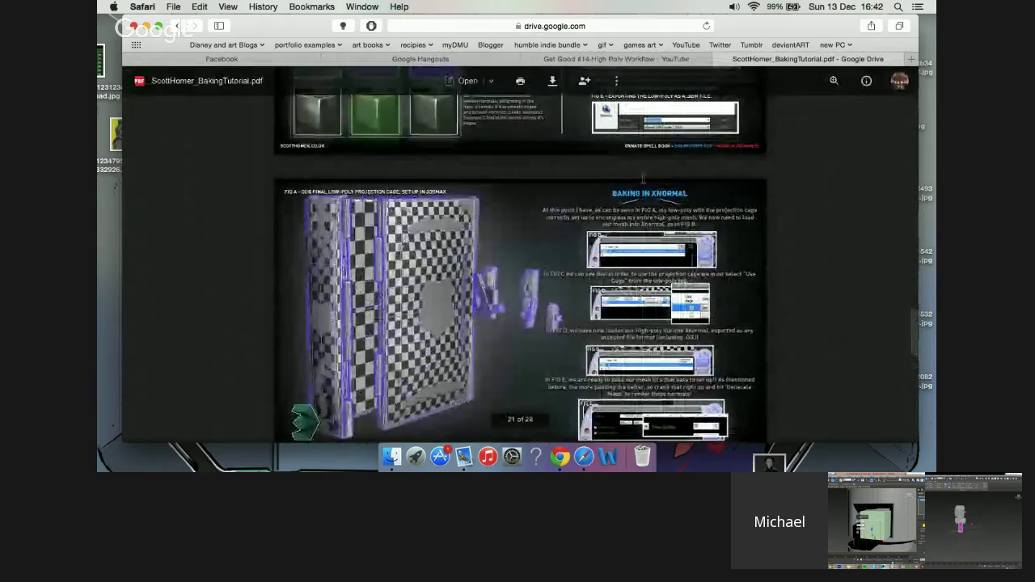
{"action": "scroll", "coordinate": [644, 179], "scroll_direction": "up", "scroll_amount": 12}
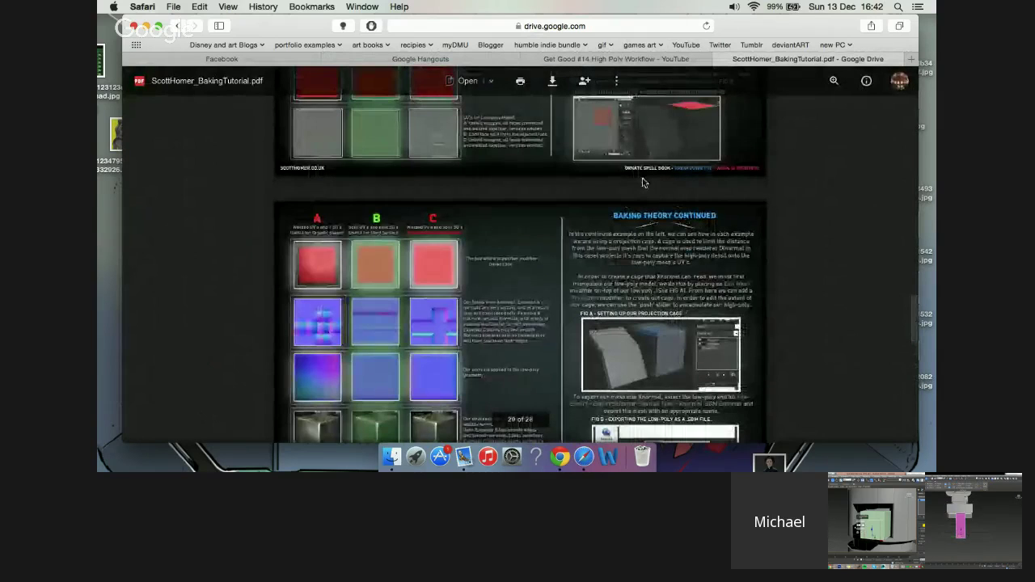
Re-examine the A Note on UV's and Low-Poly Theory pages and go back to the ZBrush detailing page.
{"action": "scroll", "coordinate": [642, 182], "scroll_direction": "up", "scroll_amount": 5}
{"action": "scroll", "coordinate": [642, 182], "scroll_direction": "up", "scroll_amount": 12}
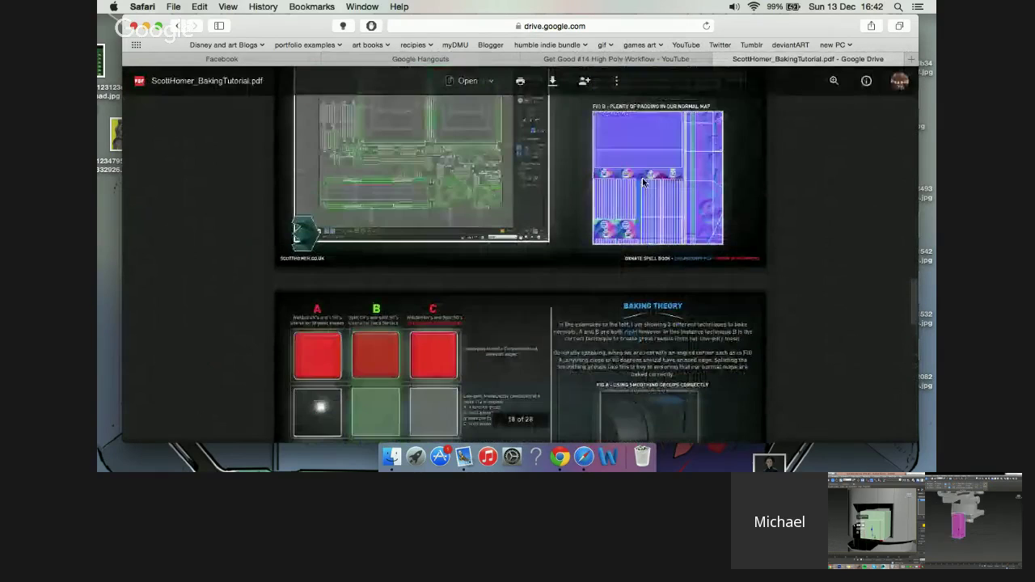
{"action": "scroll", "coordinate": [643, 182], "scroll_direction": "up", "scroll_amount": 3}
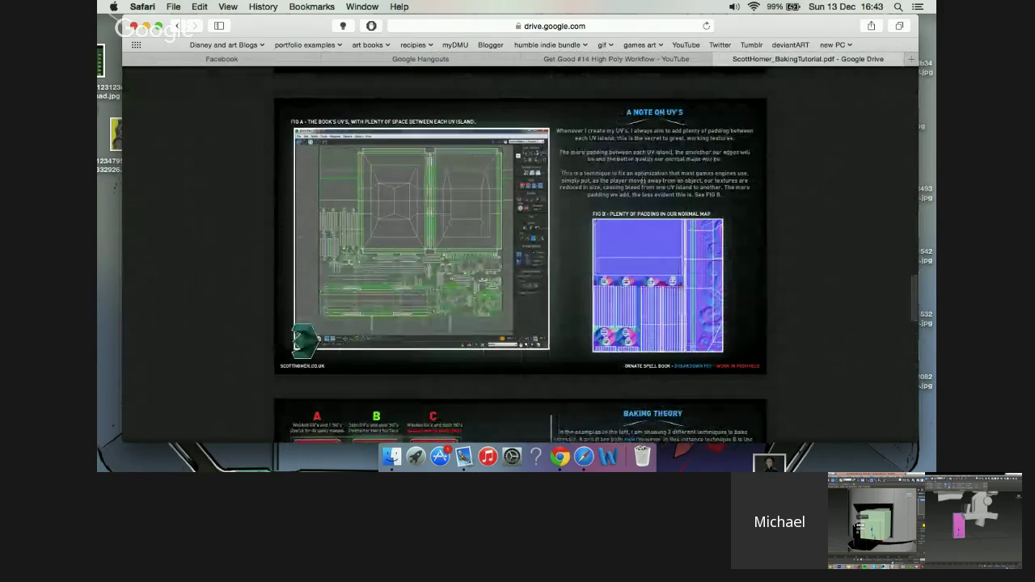
{"action": "scroll", "coordinate": [646, 277], "scroll_direction": "up", "scroll_amount": 1}
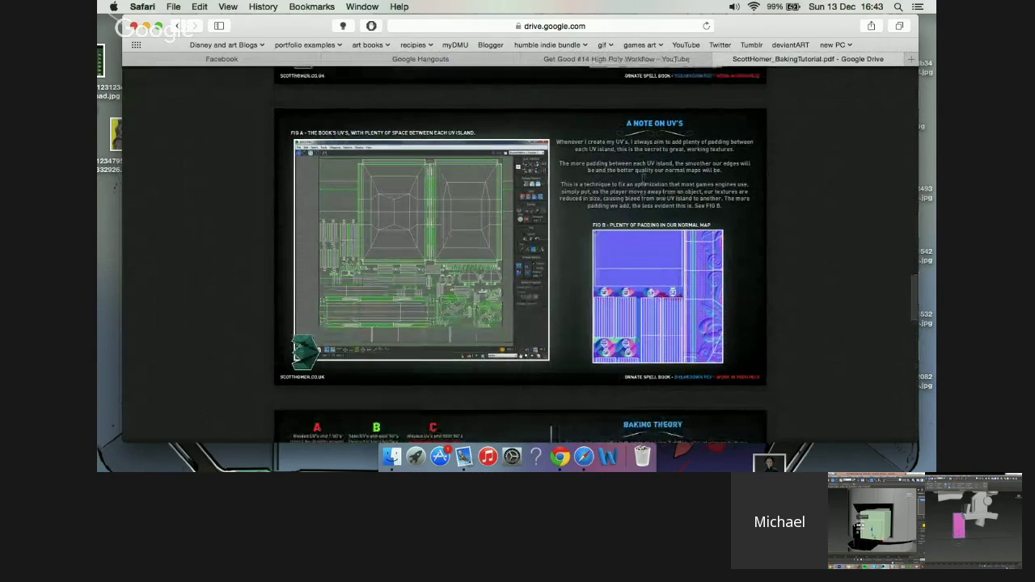
{"action": "scroll", "coordinate": [520, 251], "scroll_direction": "up", "scroll_amount": 10}
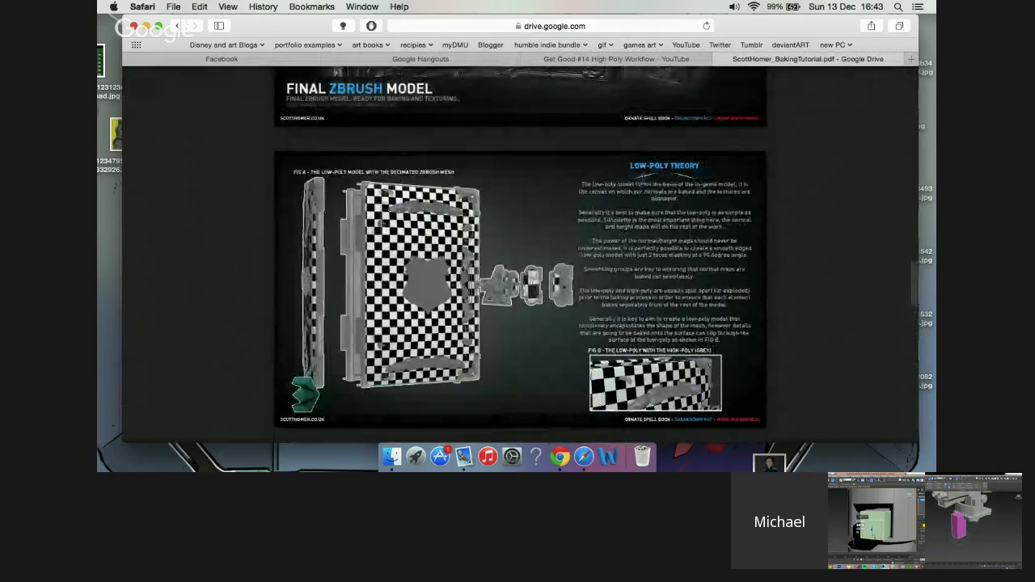
{"action": "scroll", "coordinate": [520, 267], "scroll_direction": "down", "scroll_amount": 1}
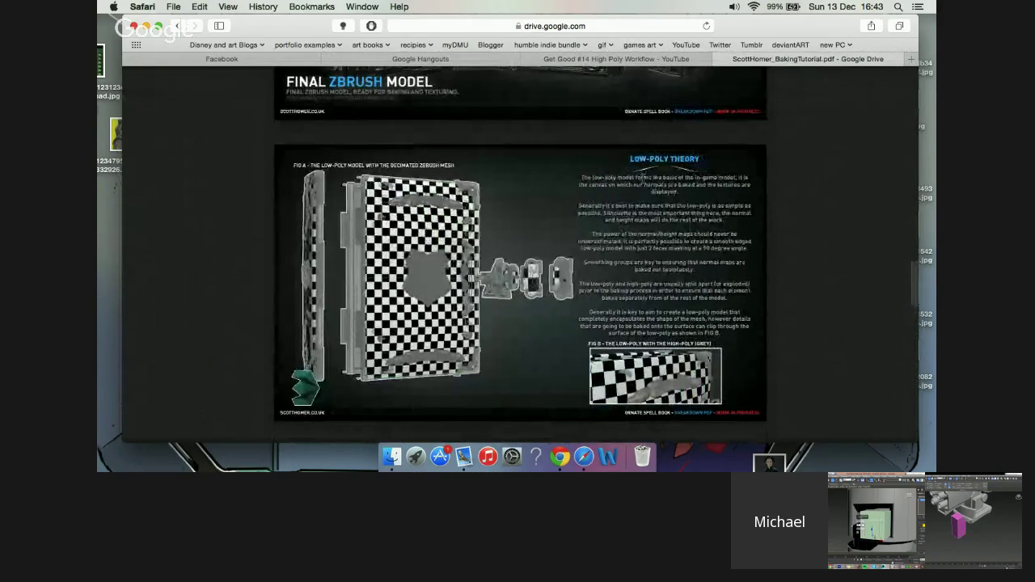
{"action": "scroll", "coordinate": [643, 177], "scroll_direction": "up", "scroll_amount": 10}
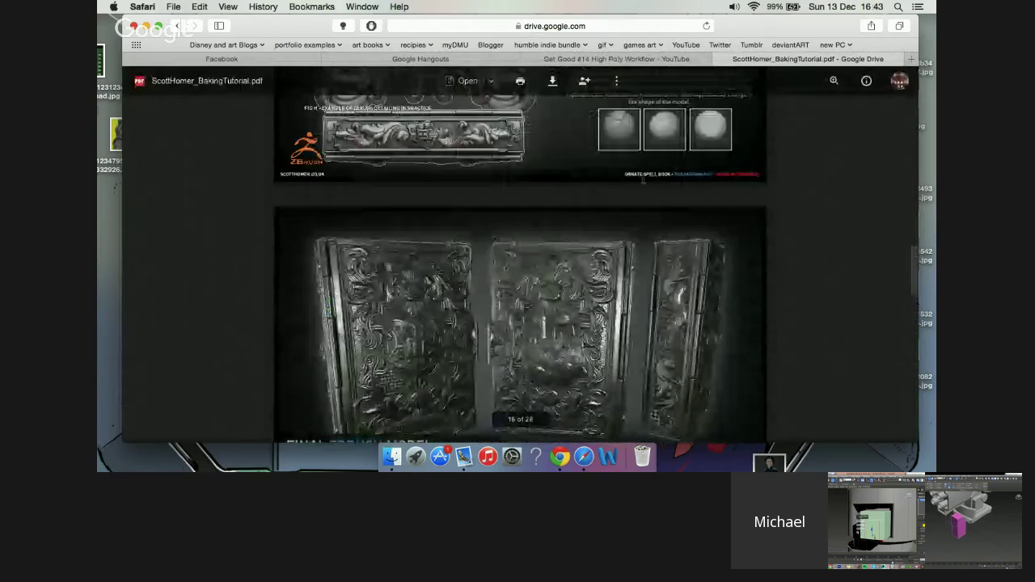
{"action": "scroll", "coordinate": [643, 180], "scroll_direction": "up", "scroll_amount": 5}
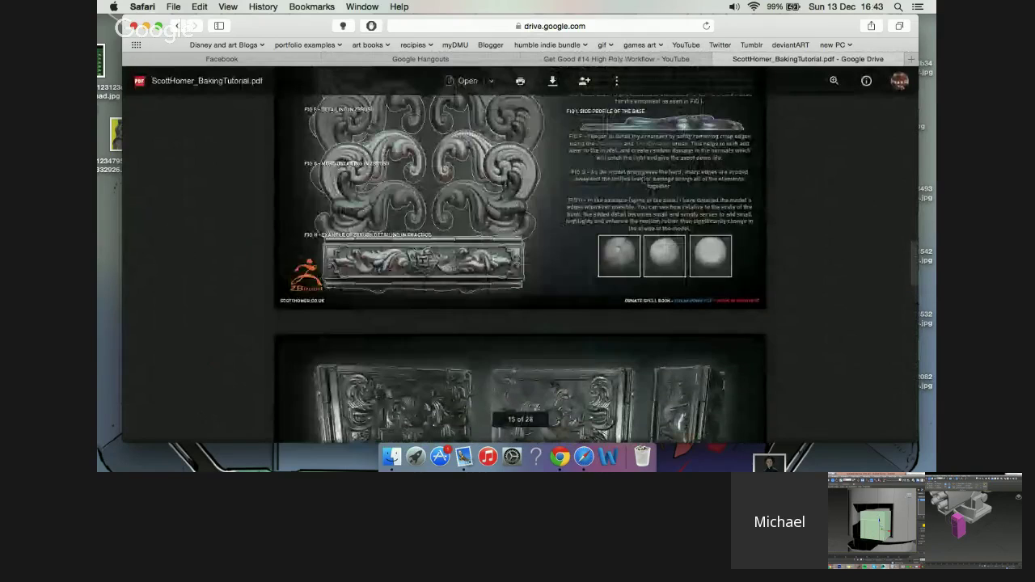
Re-examine the ZBrush Techniques Continued page and go back to the ZBrush Techniques page.
{"action": "scroll", "coordinate": [520, 267], "scroll_direction": "up", "scroll_amount": 4}
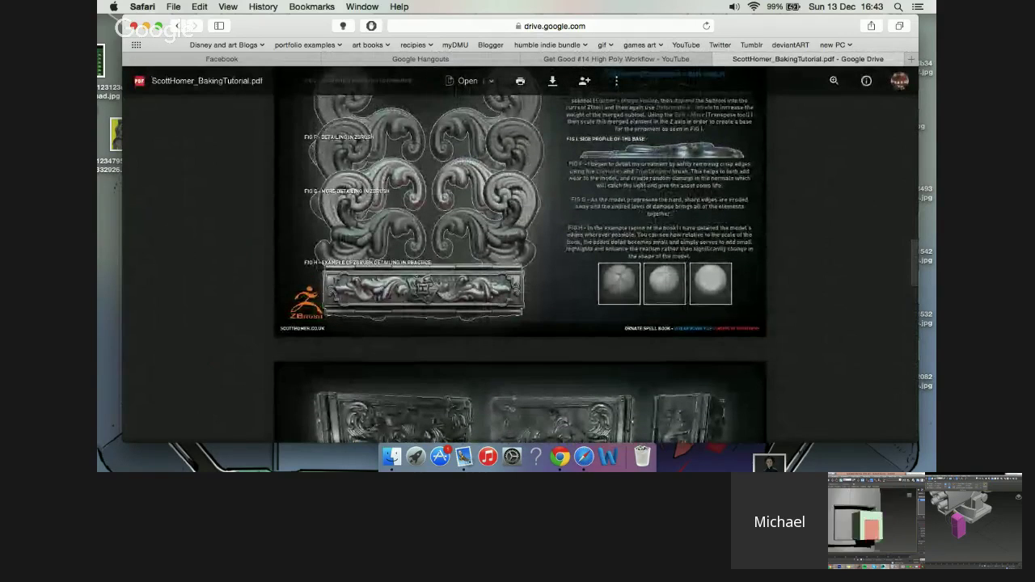
{"action": "scroll", "coordinate": [520, 267], "scroll_direction": "up", "scroll_amount": 4}
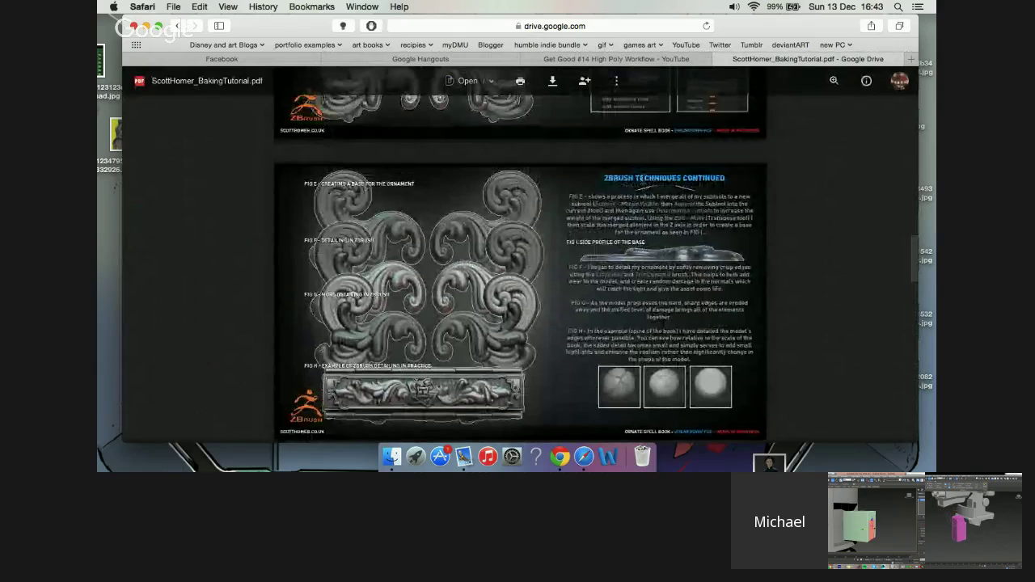
{"action": "scroll", "coordinate": [521, 254], "scroll_direction": "up", "scroll_amount": 1}
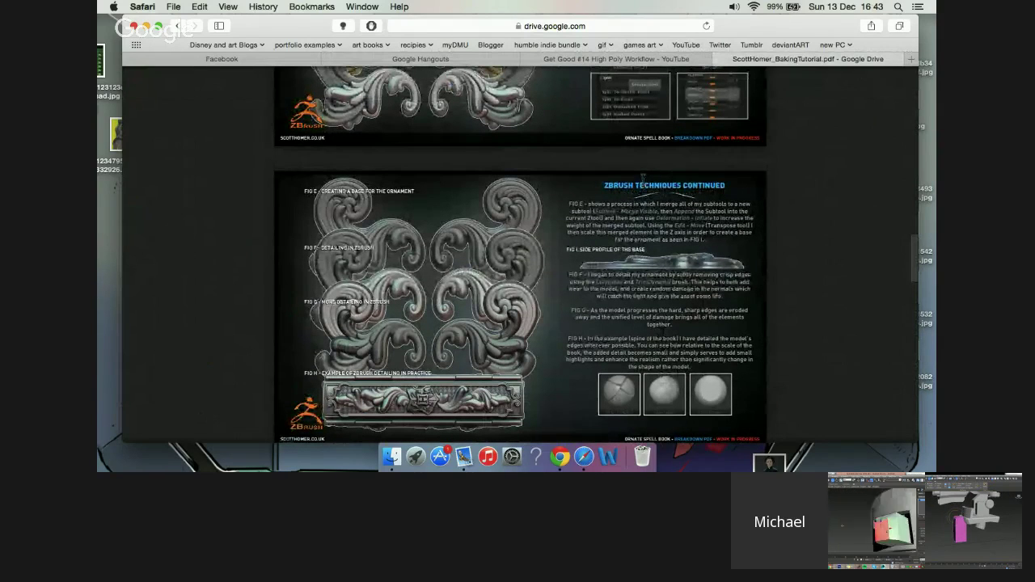
{"action": "scroll", "coordinate": [643, 177], "scroll_direction": "up", "scroll_amount": 6}
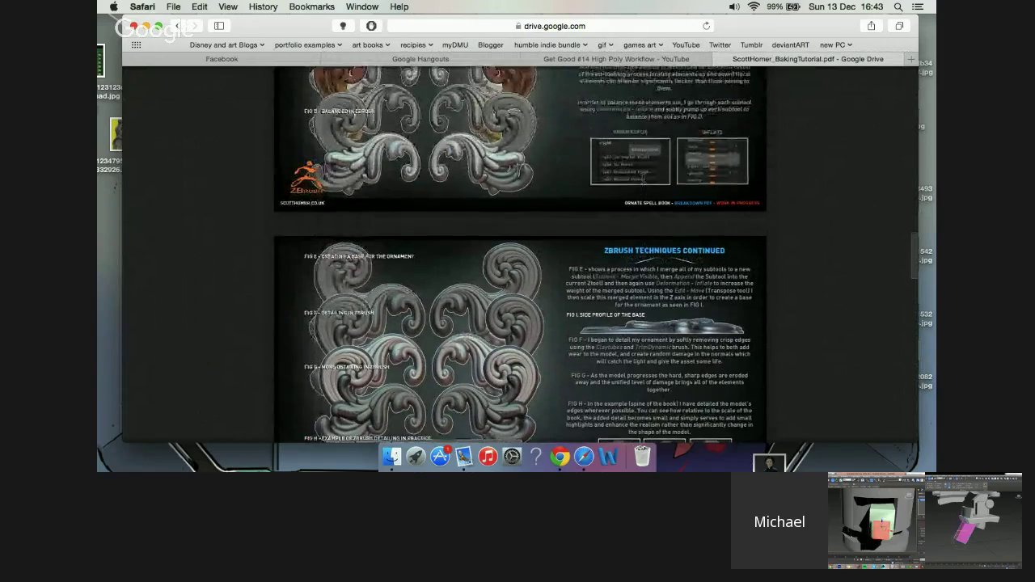
{"action": "scroll", "coordinate": [520, 254], "scroll_direction": "up", "scroll_amount": 5}
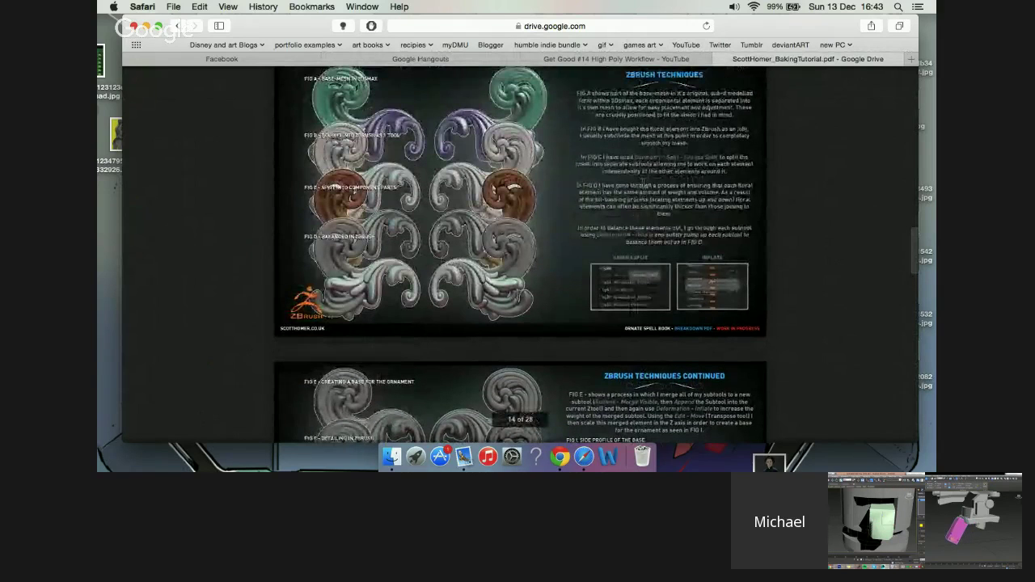
{"action": "scroll", "coordinate": [520, 255], "scroll_direction": "up", "scroll_amount": 4}
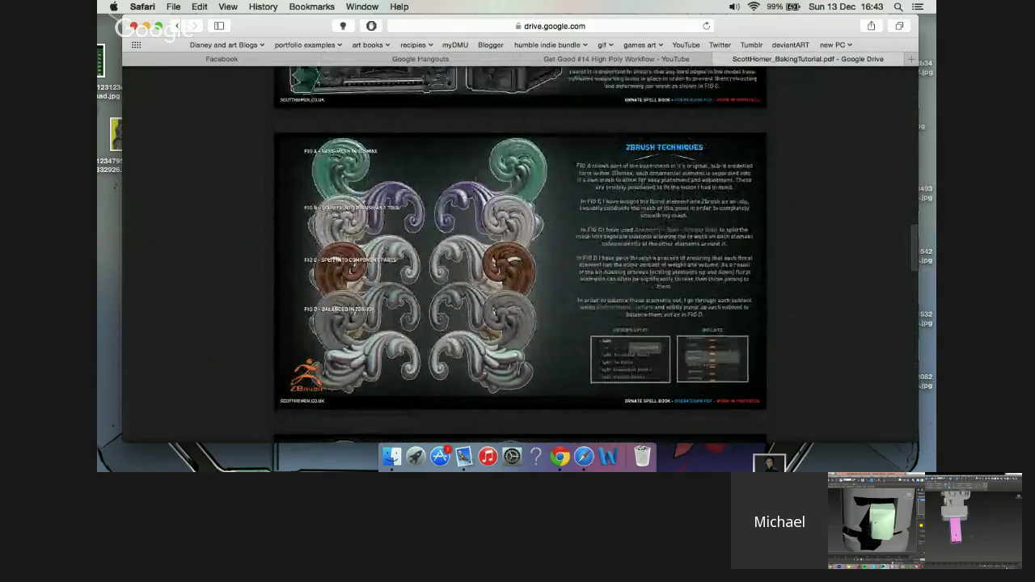
{"action": "scroll", "coordinate": [643, 183], "scroll_direction": "up", "scroll_amount": 7}
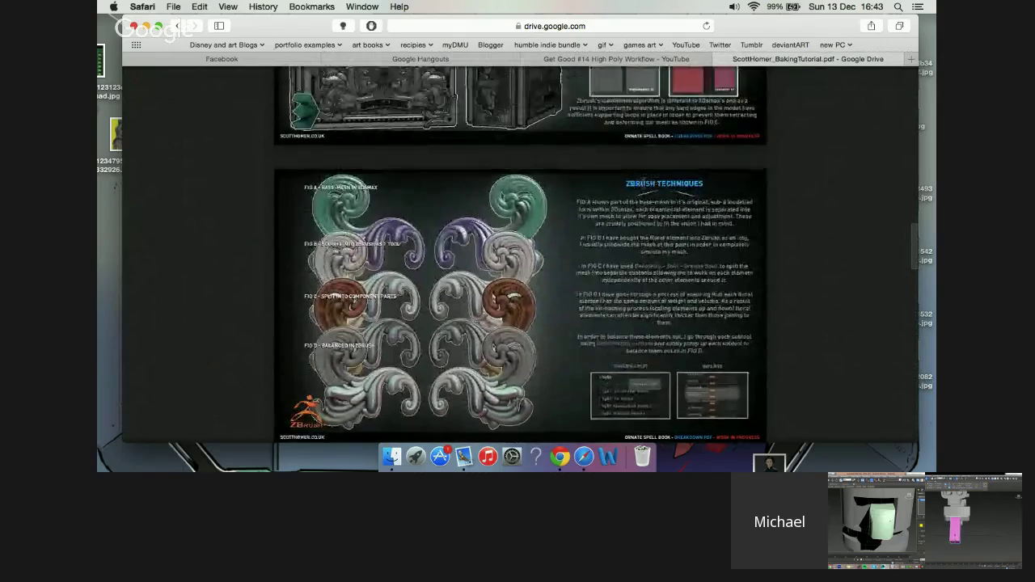
Go back through the Constructing the 3dsmax Base-Mesh, Building the Book and kit-bash ornament pages to the Foreword.
{"action": "scroll", "coordinate": [643, 183], "scroll_direction": "up", "scroll_amount": 2}
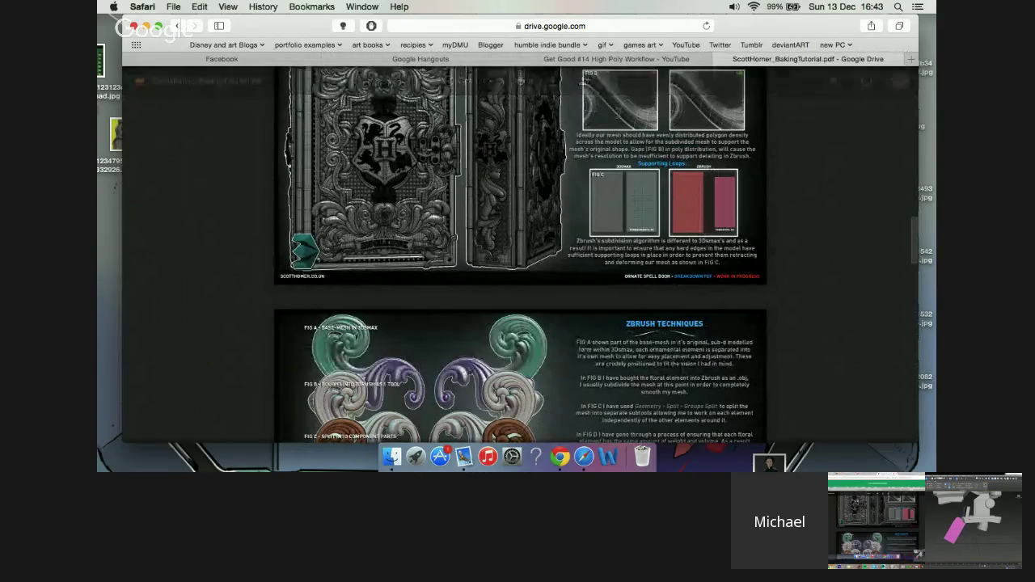
{"action": "scroll", "coordinate": [592, 116], "scroll_direction": "up", "scroll_amount": 3}
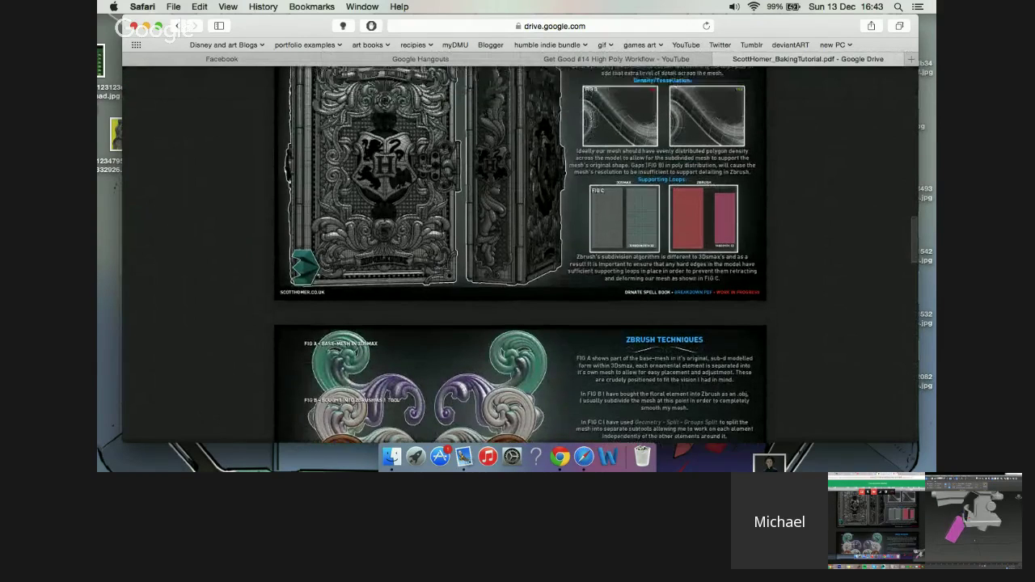
{"action": "scroll", "coordinate": [592, 115], "scroll_direction": "up", "scroll_amount": 5}
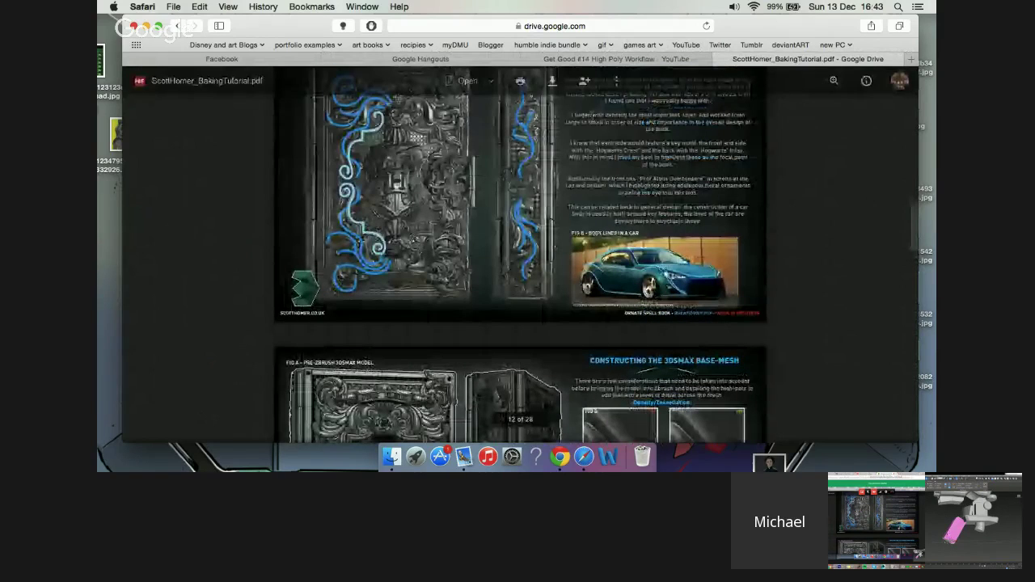
{"action": "scroll", "coordinate": [592, 115], "scroll_direction": "up", "scroll_amount": 15}
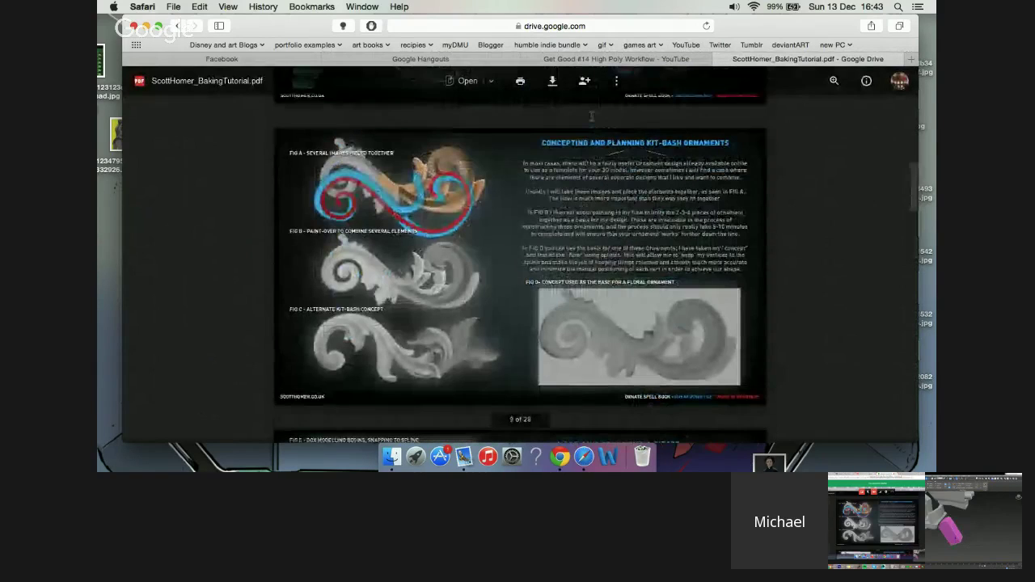
{"action": "scroll", "coordinate": [591, 116], "scroll_direction": "up", "scroll_amount": 20}
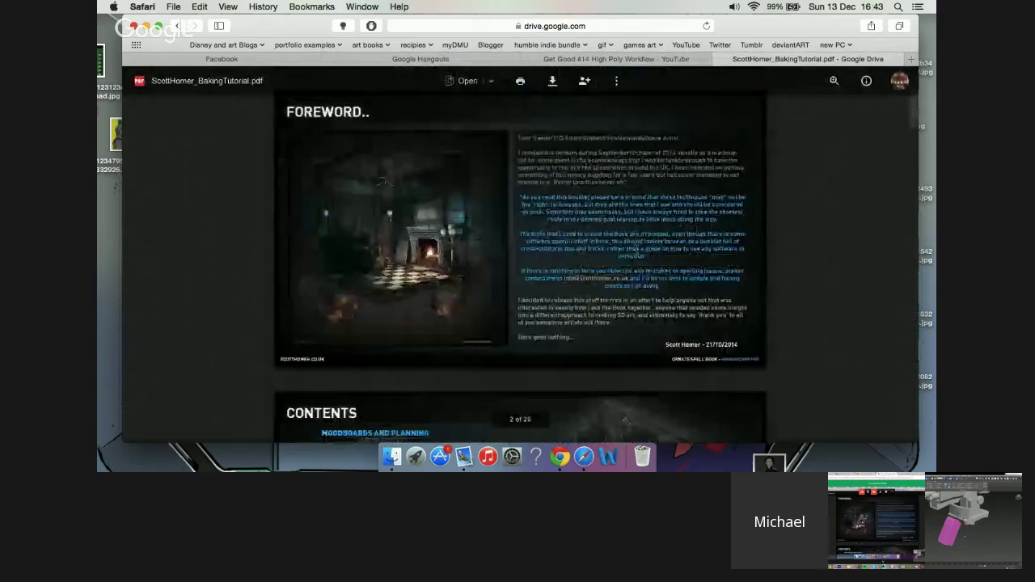
Go forward past Building a Kit-Bash Set and examine the Modelling Ornamental Pieces page.
{"action": "scroll", "coordinate": [592, 116], "scroll_direction": "down", "scroll_amount": 20}
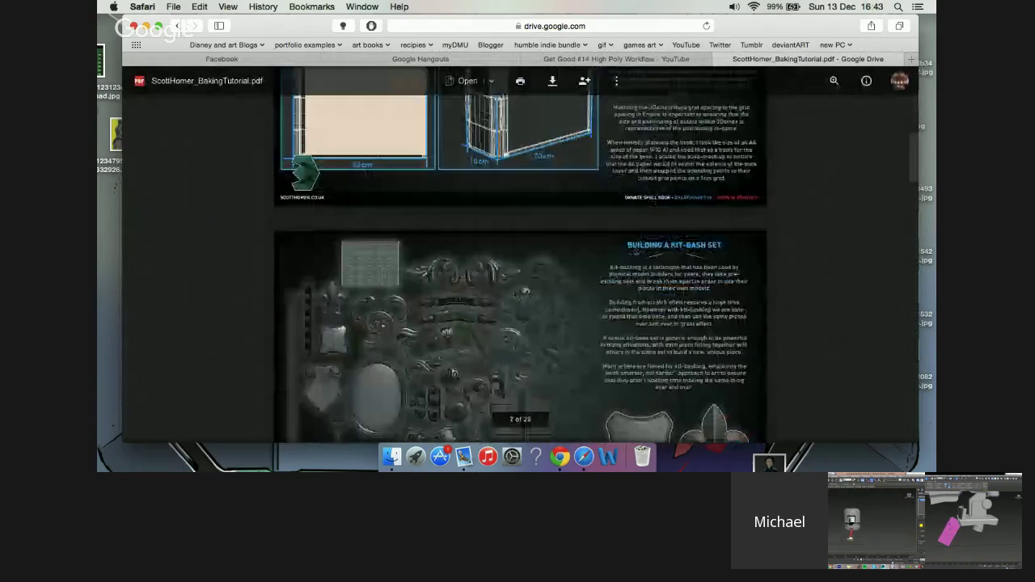
{"action": "scroll", "coordinate": [521, 255], "scroll_direction": "down", "scroll_amount": 12}
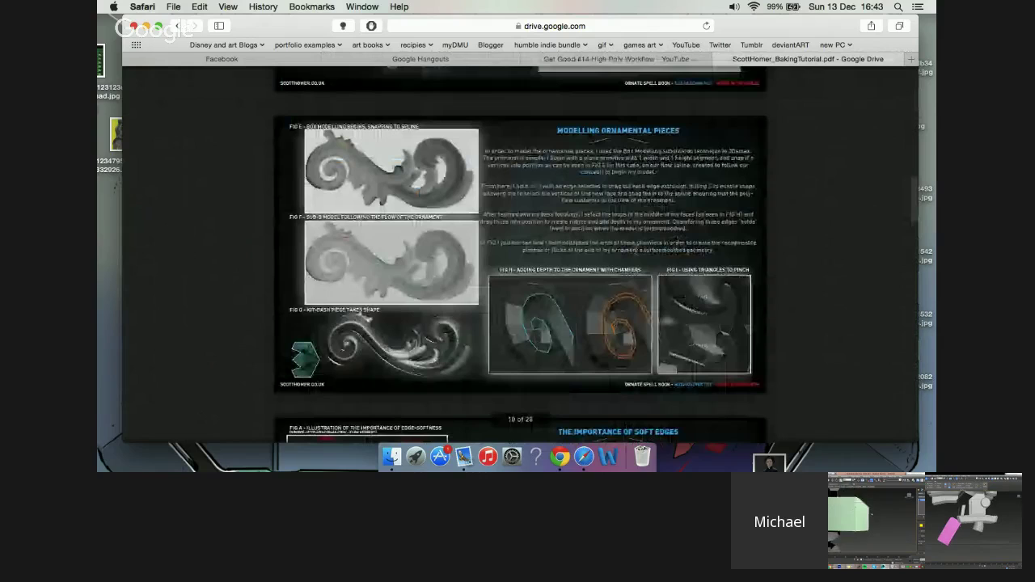
{"action": "scroll", "coordinate": [521, 255], "scroll_direction": "down", "scroll_amount": 2}
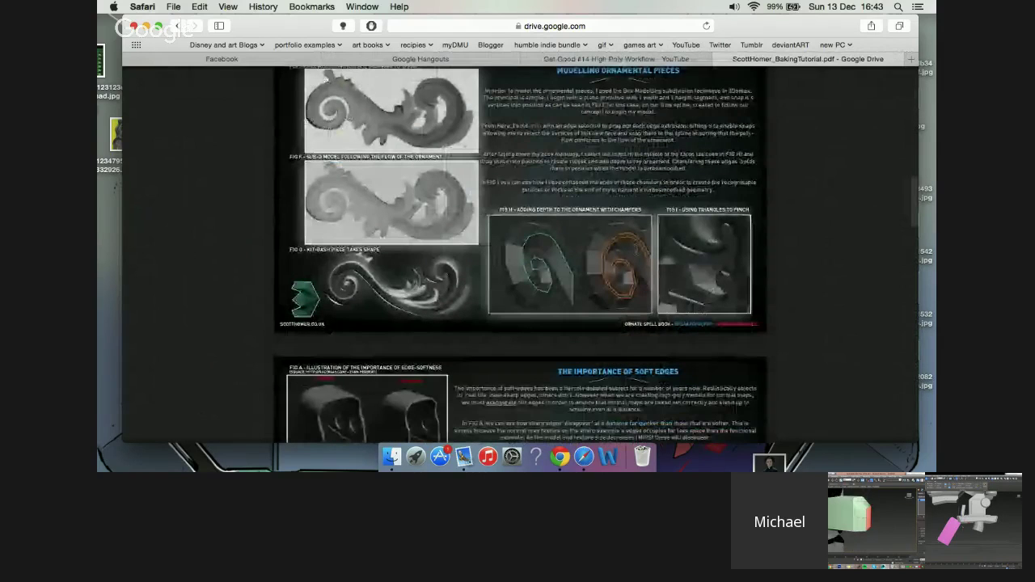
{"action": "scroll", "coordinate": [520, 255], "scroll_direction": "down", "scroll_amount": 2}
{"action": "scroll", "coordinate": [637, 248], "scroll_direction": "down", "scroll_amount": 2}
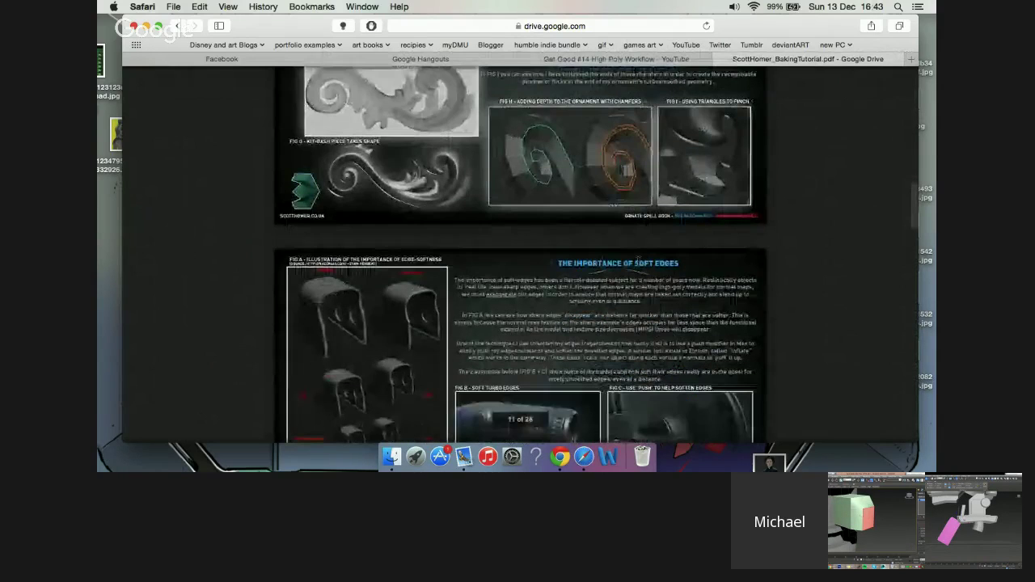
{"action": "scroll", "coordinate": [638, 261], "scroll_direction": "up", "scroll_amount": 3}
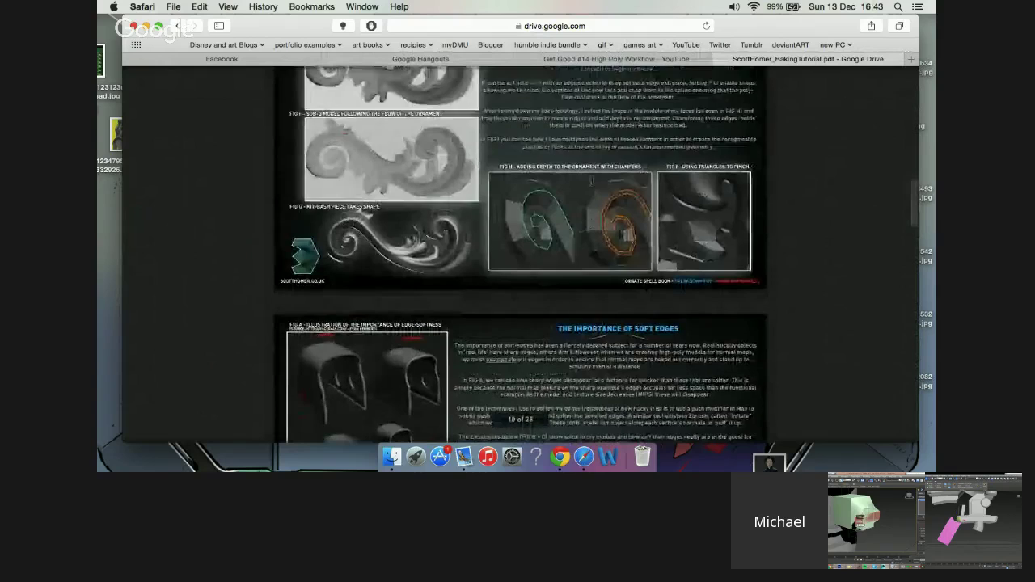
{"action": "scroll", "coordinate": [521, 255], "scroll_direction": "up", "scroll_amount": 3}
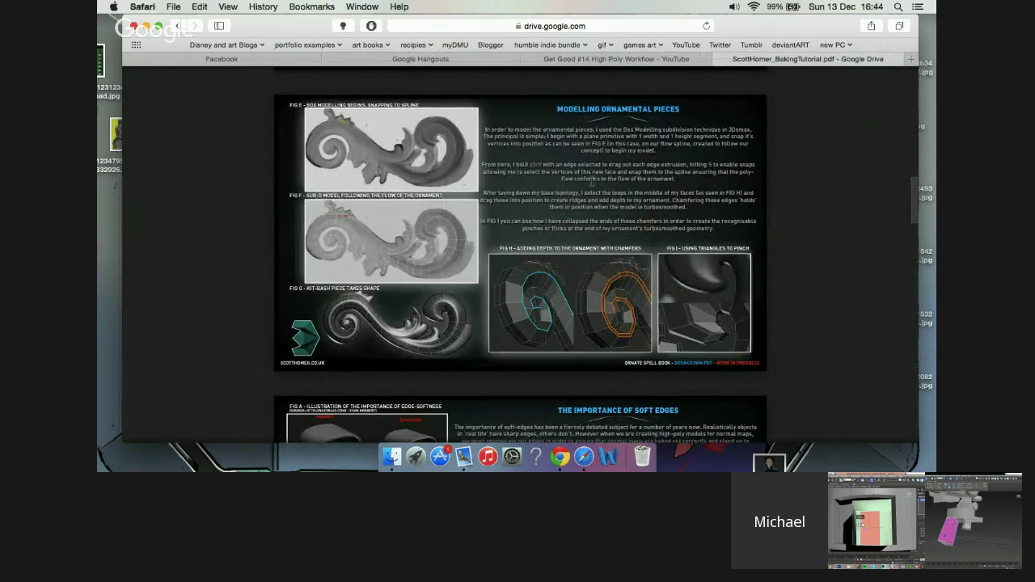
{"action": "scroll", "coordinate": [593, 182], "scroll_direction": "down", "scroll_amount": 1}
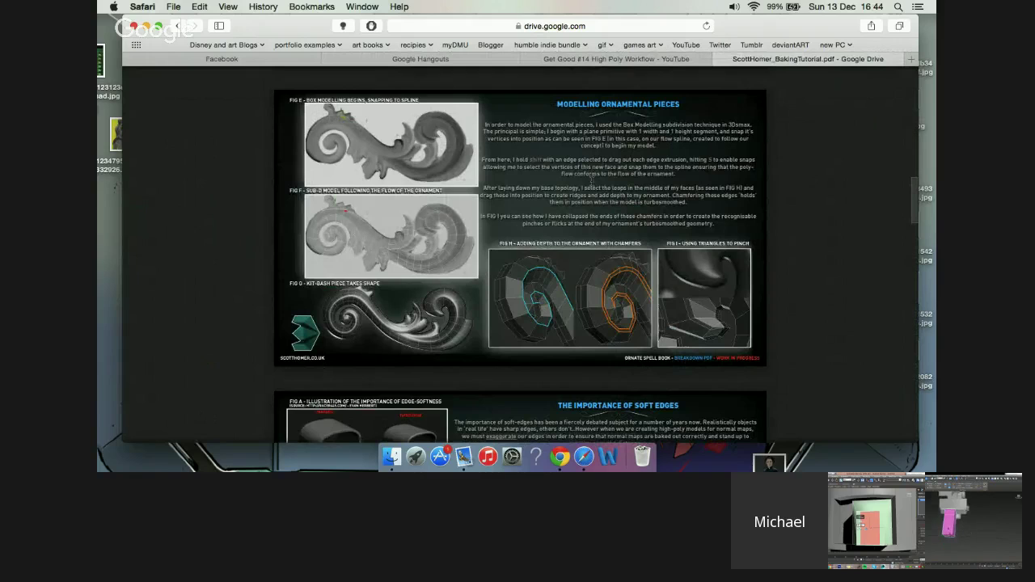
Examine the page on The Importance of Soft Edges, including its edge-softness illustrations.
{"action": "scroll", "coordinate": [593, 182], "scroll_direction": "down", "scroll_amount": 5}
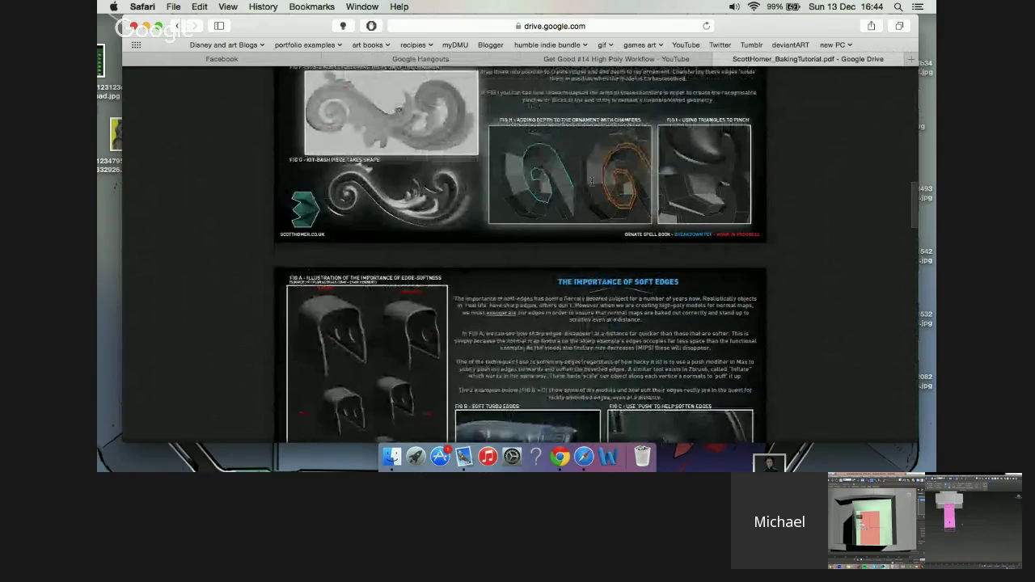
{"action": "scroll", "coordinate": [592, 181], "scroll_direction": "down", "scroll_amount": 2}
{"action": "scroll", "coordinate": [593, 182], "scroll_direction": "down", "scroll_amount": 5}
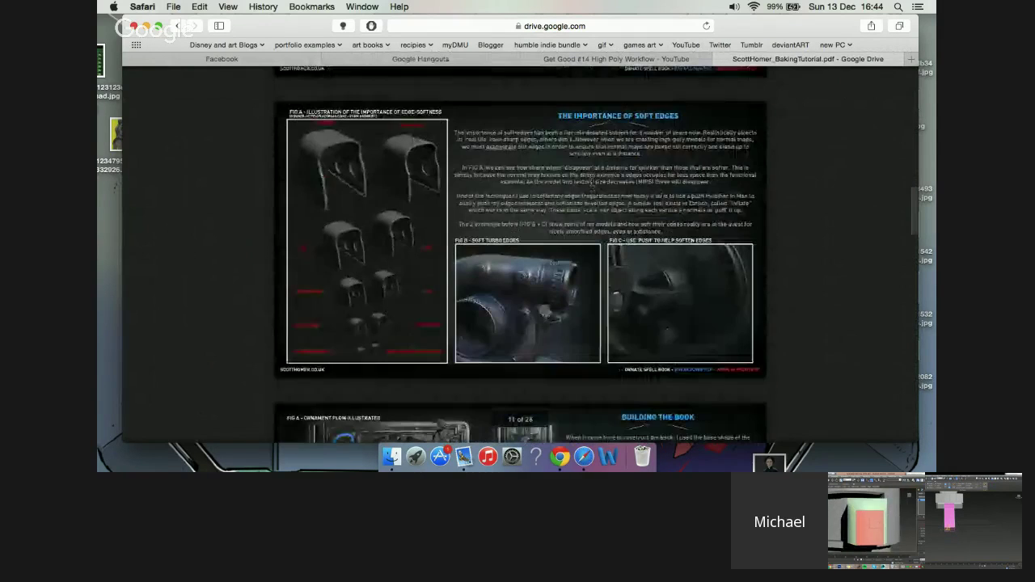
{"action": "scroll", "coordinate": [593, 182], "scroll_direction": "down", "scroll_amount": 1}
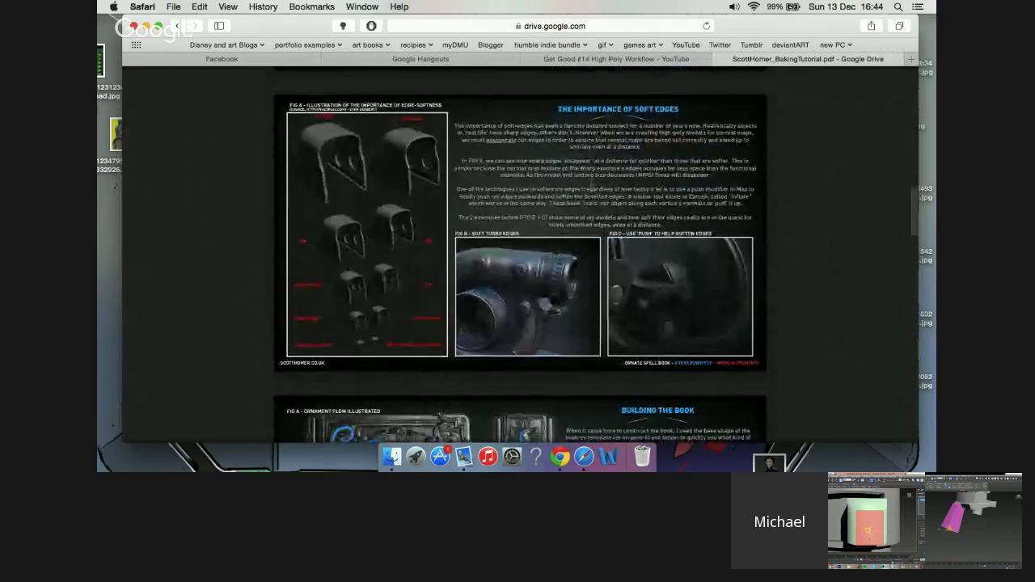
Check the Google Hangouts call and the YouTube live stream chat, and return to the baking tutorial PDF.
{"action": "left_click", "coordinate": [444, 59]}
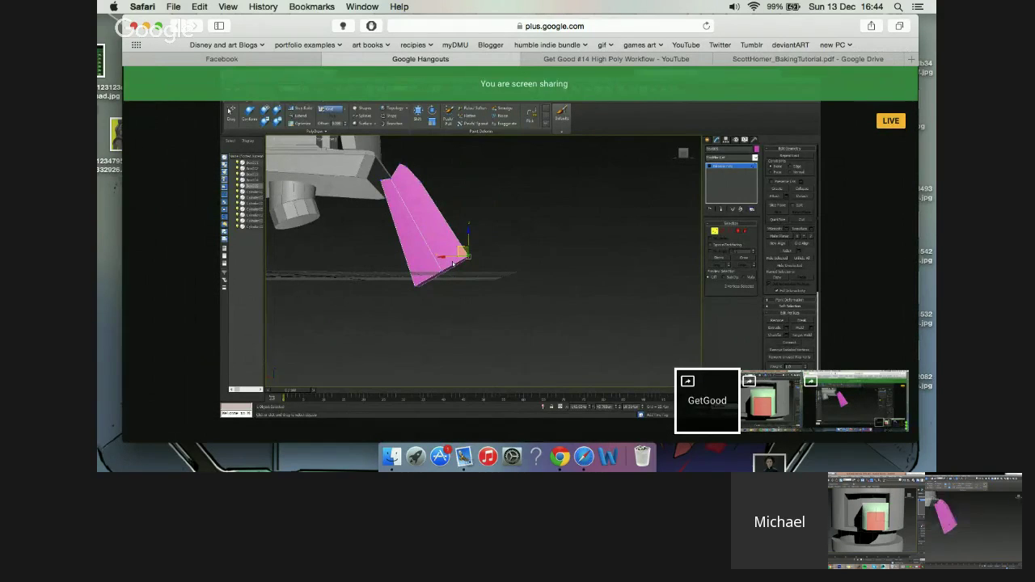
{"action": "mouse_move", "coordinate": [761, 78]}
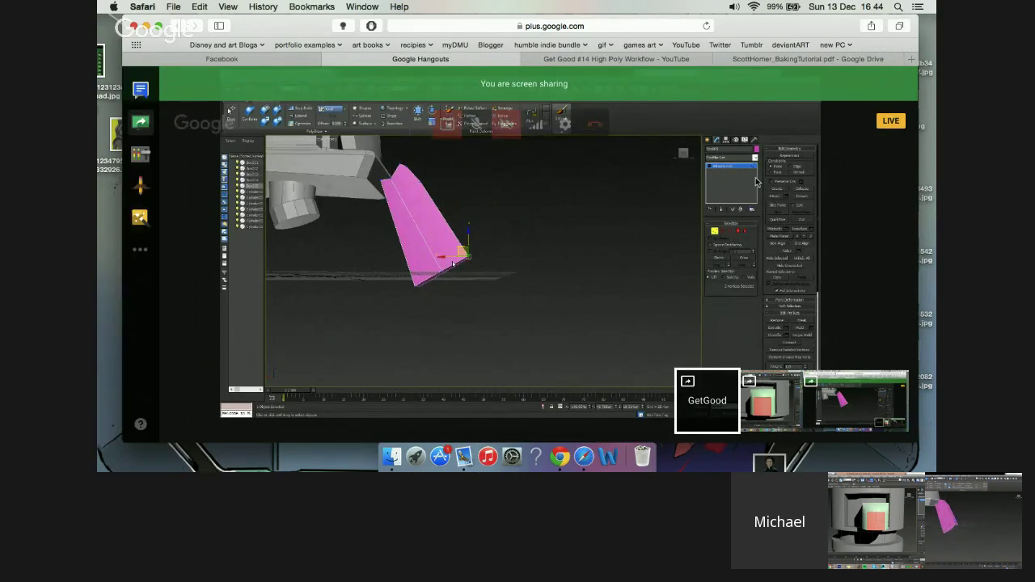
{"action": "left_click", "coordinate": [657, 60]}
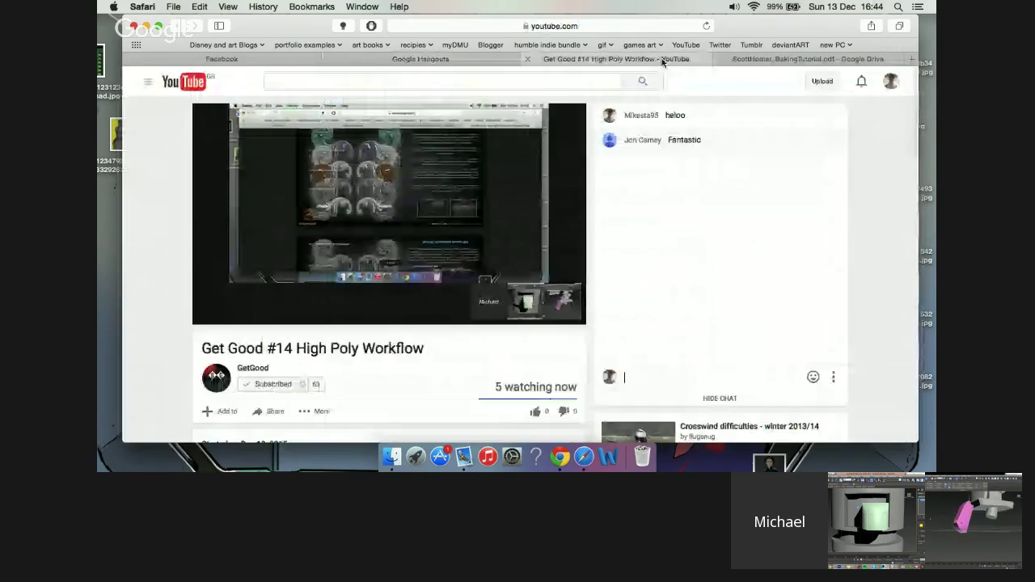
{"action": "left_click", "coordinate": [735, 60]}
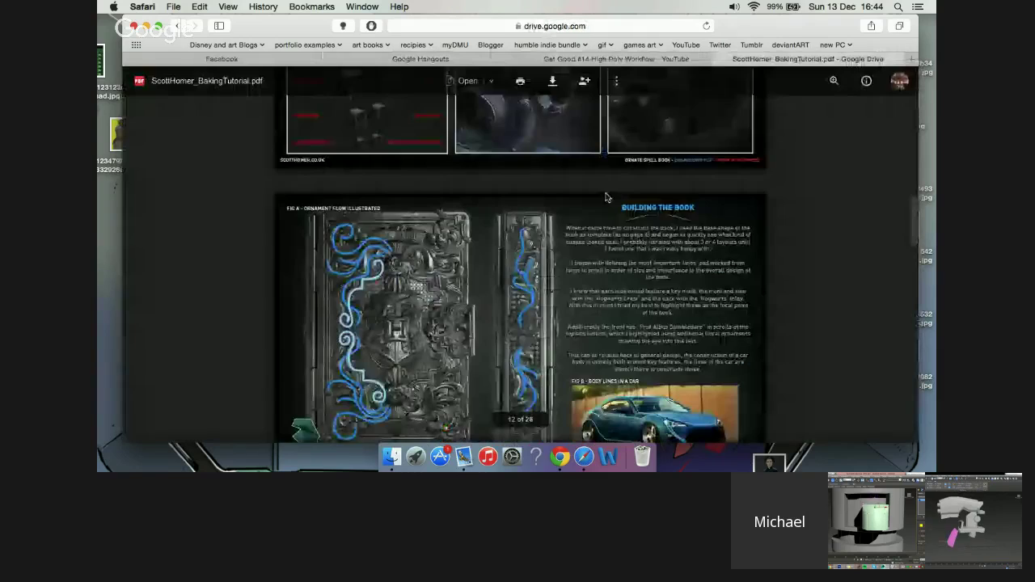
Examine the Building the Book and Constructing the 3dsmax Base-Mesh pages, and switch to the YouTube live stream page.
{"action": "scroll", "coordinate": [607, 197], "scroll_direction": "down", "scroll_amount": 1}
{"action": "scroll", "coordinate": [607, 197], "scroll_direction": "down", "scroll_amount": 2}
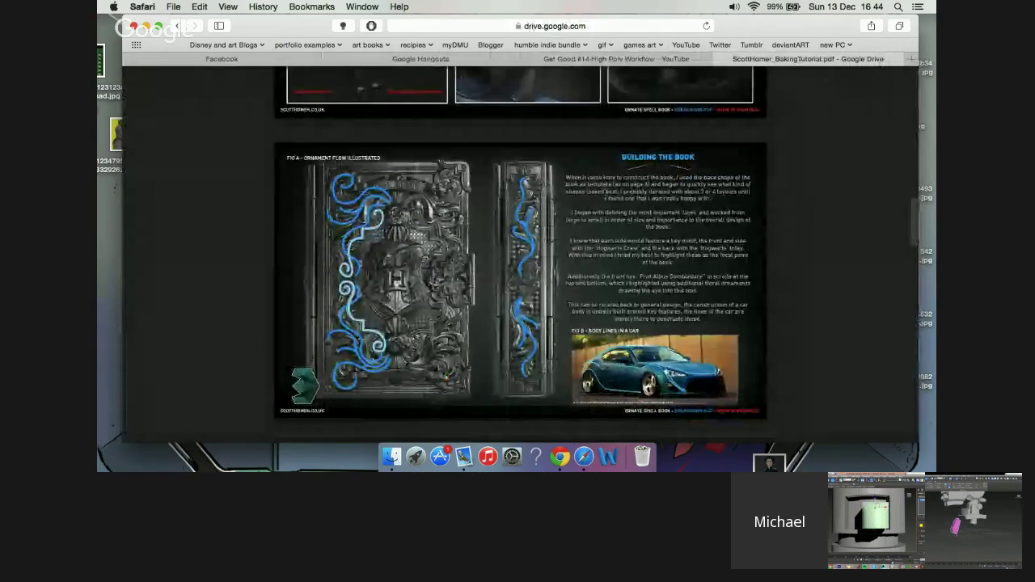
{"action": "scroll", "coordinate": [521, 255], "scroll_direction": "down", "scroll_amount": 3}
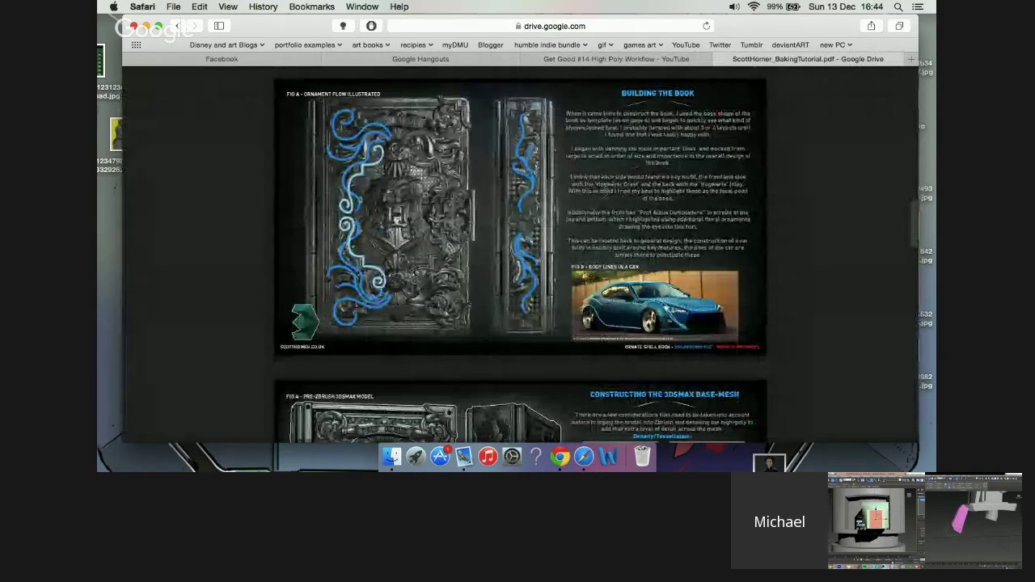
{"action": "scroll", "coordinate": [520, 223], "scroll_direction": "down", "scroll_amount": 5}
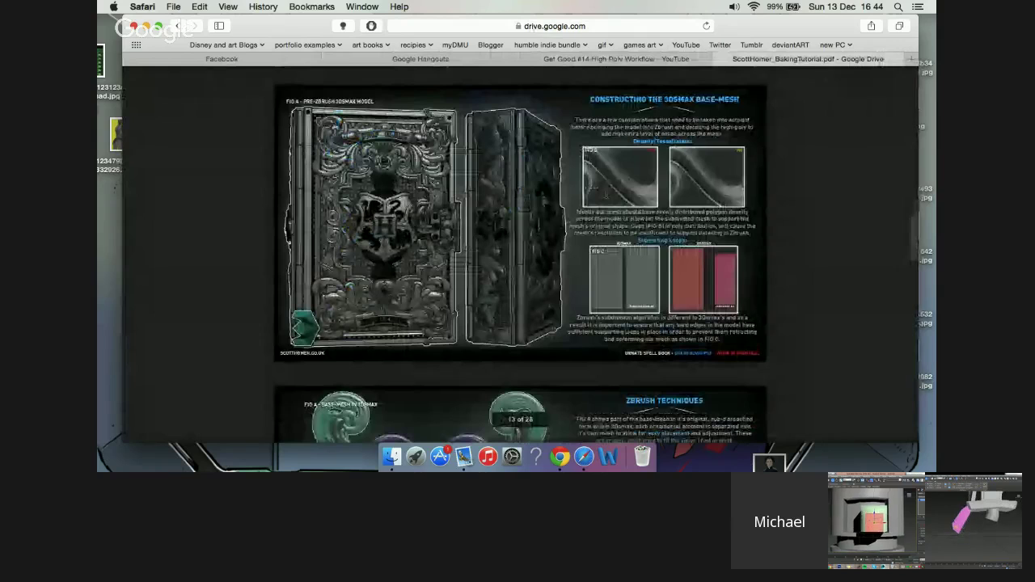
{"action": "scroll", "coordinate": [360, 72], "scroll_direction": "down", "scroll_amount": 1}
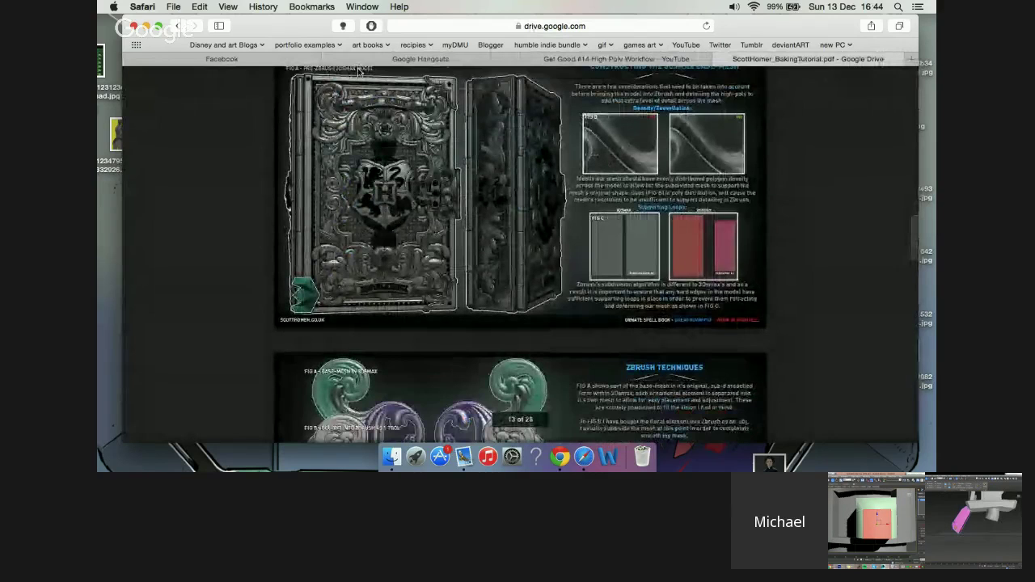
{"action": "left_click", "coordinate": [567, 60]}
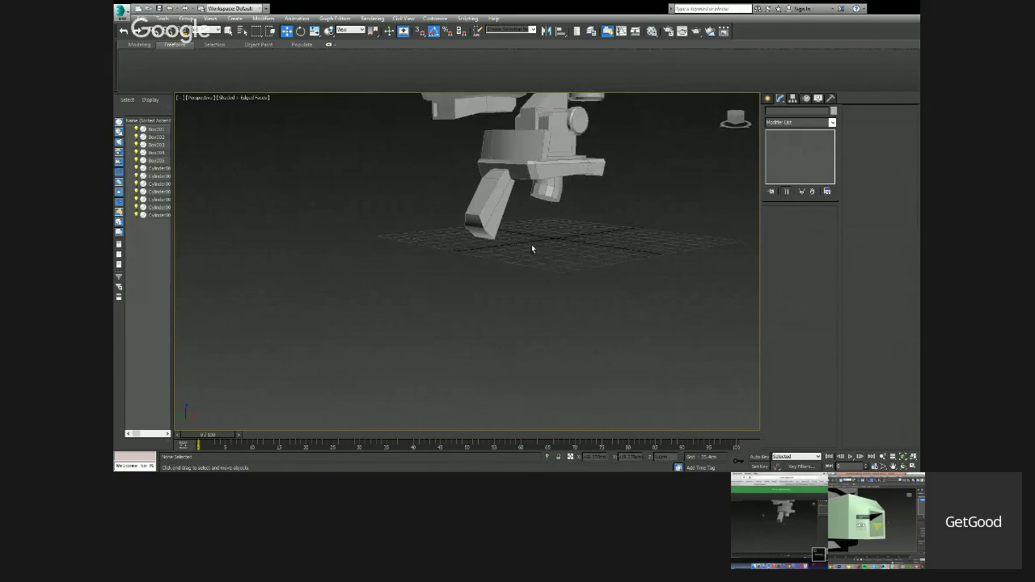
In 3ds Max, duplicate the angled leg below the turret base along the X axis and place the copy beyond the opposite side.
{"action": "middle_click_drag", "start_coordinate": [558, 187], "coordinate": [527, 191], "text": "alt"}
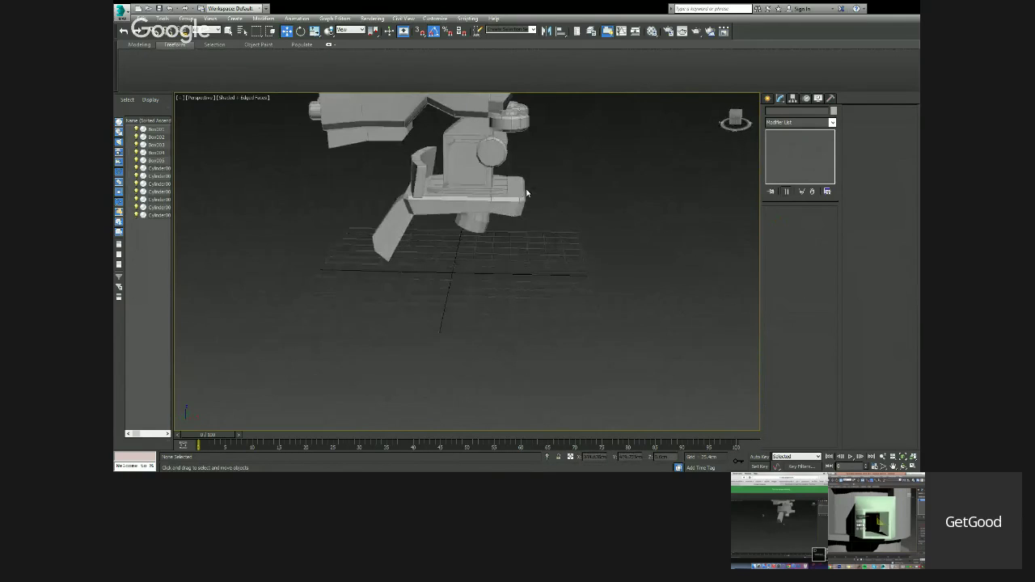
{"action": "left_click", "coordinate": [400, 230]}
{"action": "middle_click_drag", "start_coordinate": [454, 230], "coordinate": [458, 287], "text": "alt"}
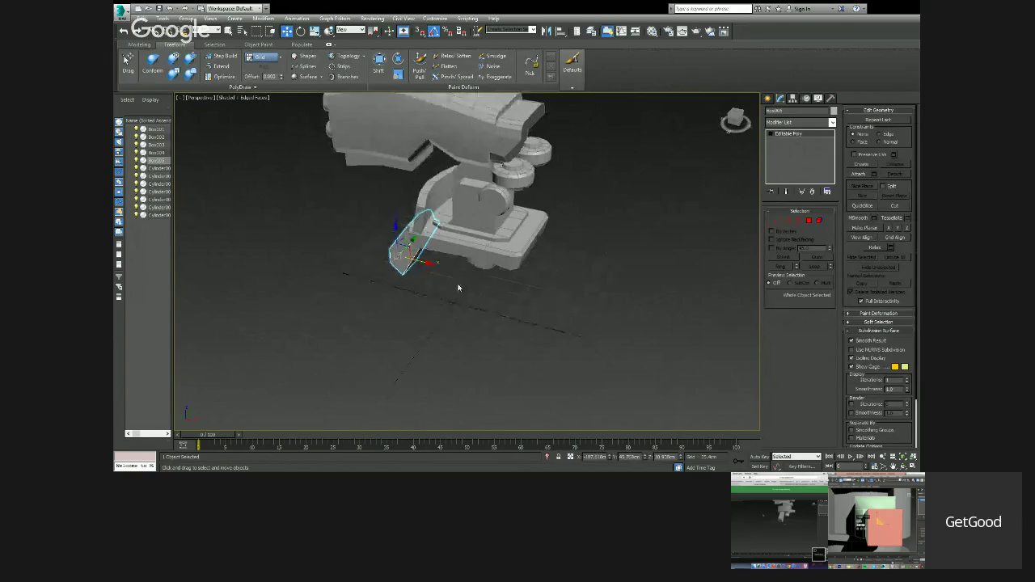
{"action": "left_click_drag", "start_coordinate": [421, 275], "coordinate": [564, 321], "text": "shift"}
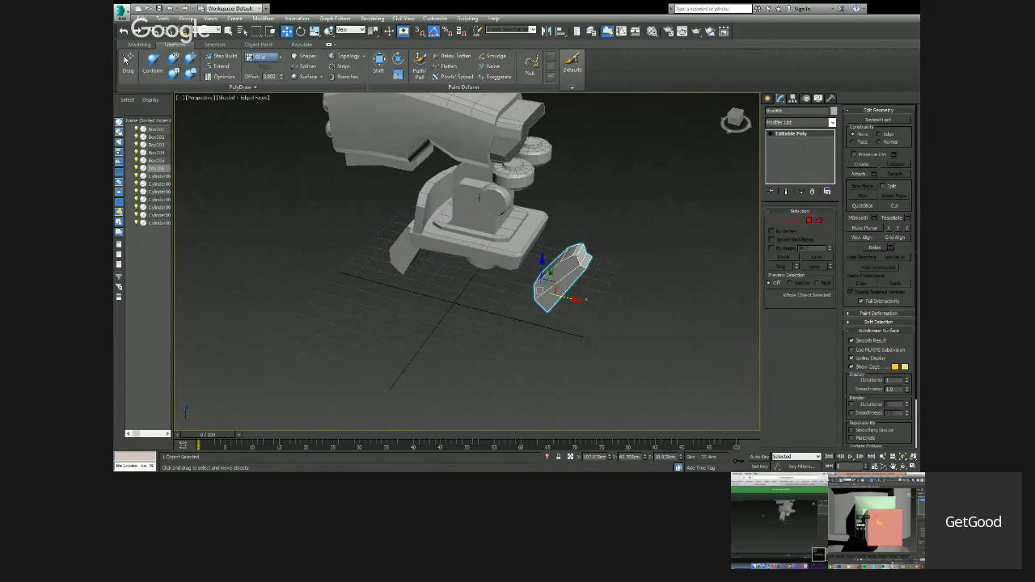
{"action": "left_click", "coordinate": [523, 278]}
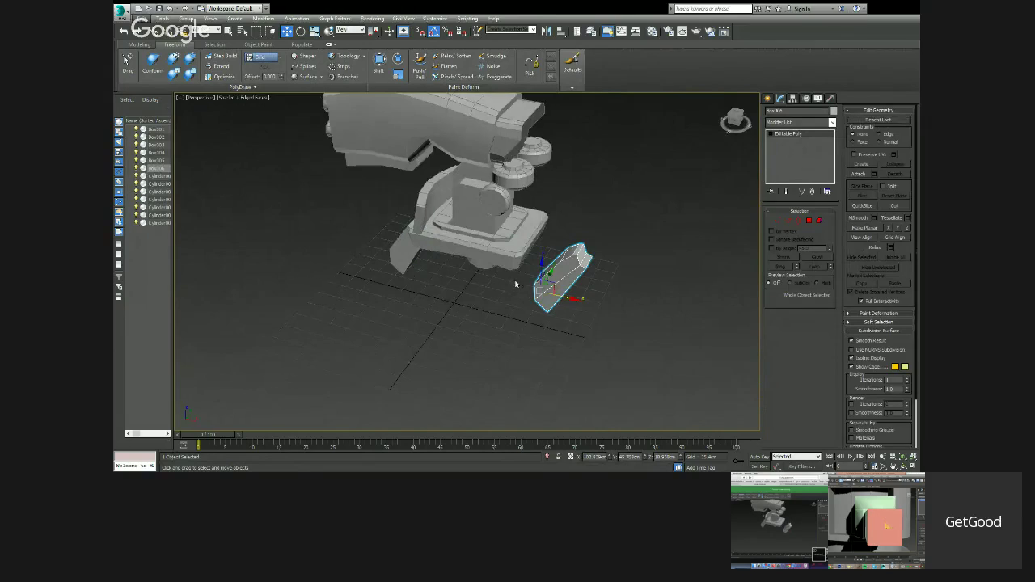
Rotate the copied leg about the vertical axis so it points diagonally outward from the turret base.
{"action": "middle_click_drag", "start_coordinate": [515, 284], "coordinate": [544, 313], "text": "alt"}
{"action": "key", "text": "e"}
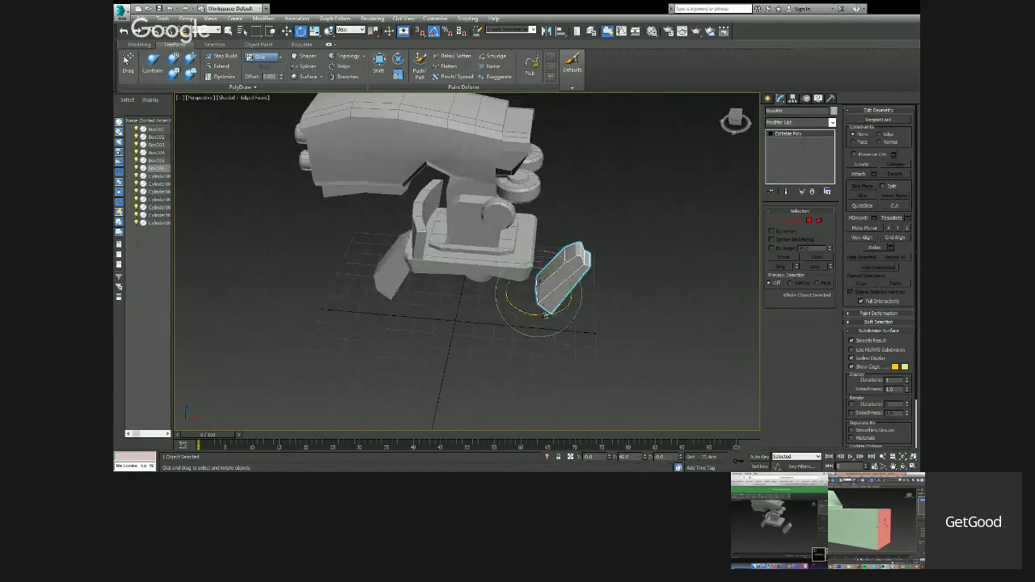
{"action": "left_click_drag", "start_coordinate": [545, 317], "coordinate": [616, 322]}
{"action": "middle_click_drag", "start_coordinate": [620, 323], "coordinate": [508, 355], "text": "alt"}
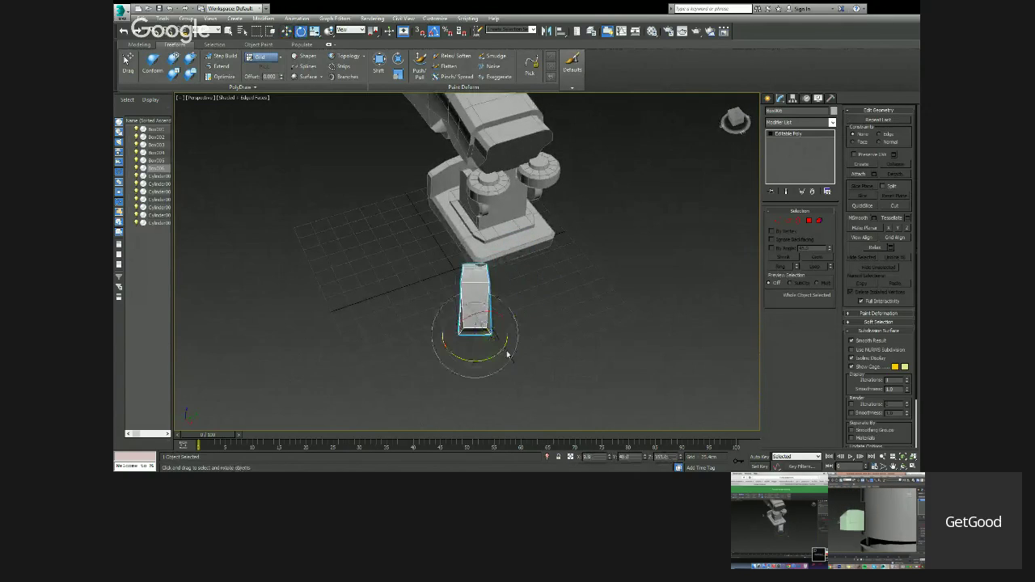
{"action": "left_click_drag", "start_coordinate": [500, 354], "coordinate": [506, 350]}
Move the leg copy beneath the nearest corner of the turret base and refine its outward orientation.
{"action": "key", "text": "w"}
{"action": "middle_click_drag", "start_coordinate": [508, 351], "coordinate": [503, 355], "text": "alt"}
{"action": "left_click_drag", "start_coordinate": [491, 343], "coordinate": [486, 336]}
{"action": "key", "text": "e"}
{"action": "key", "text": "ctrl+z"}
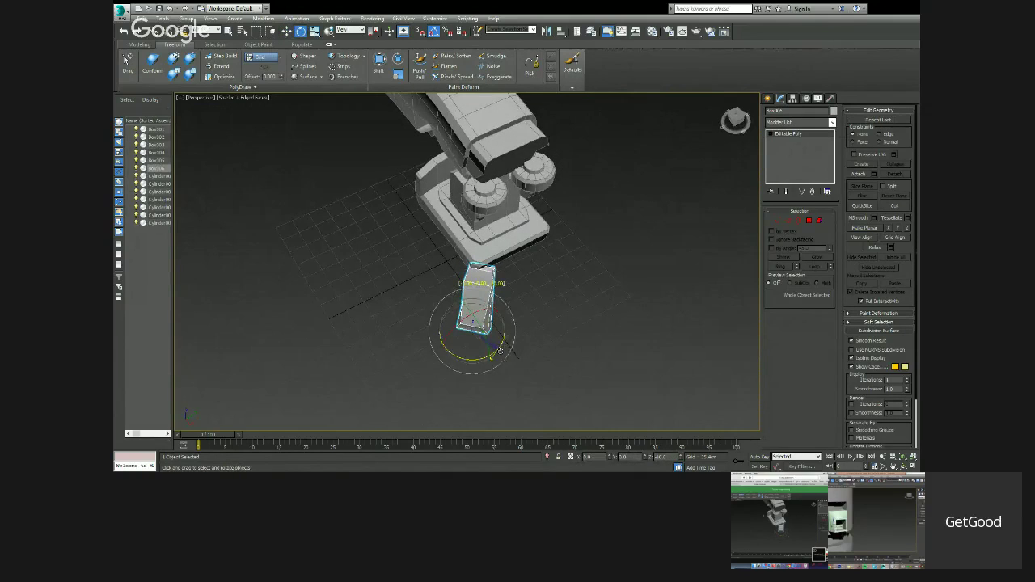
{"action": "key", "text": "w"}
{"action": "left_click_drag", "start_coordinate": [485, 335], "coordinate": [485, 337]}
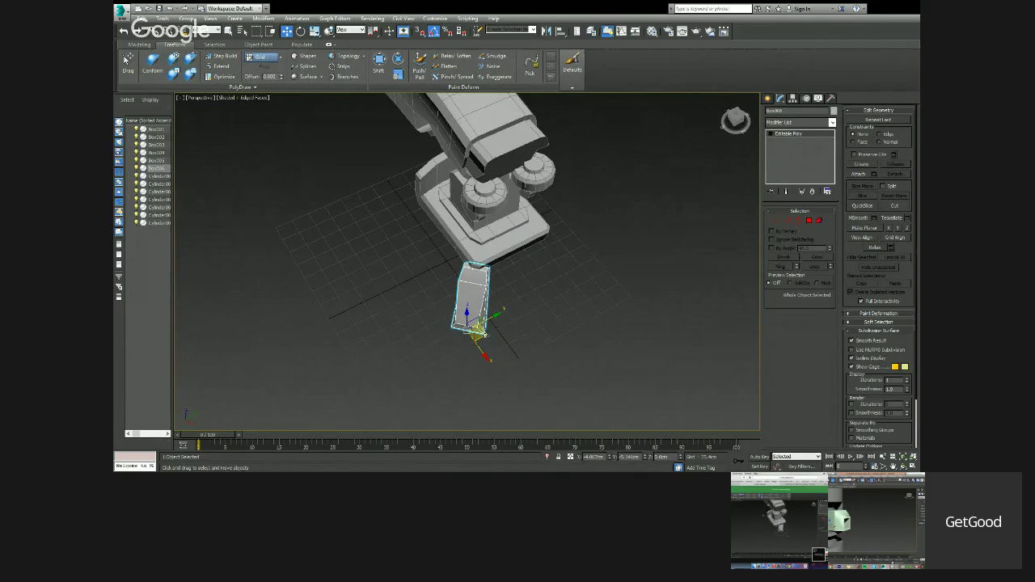
{"action": "middle_click_drag", "start_coordinate": [481, 331], "coordinate": [447, 315], "text": "alt"}
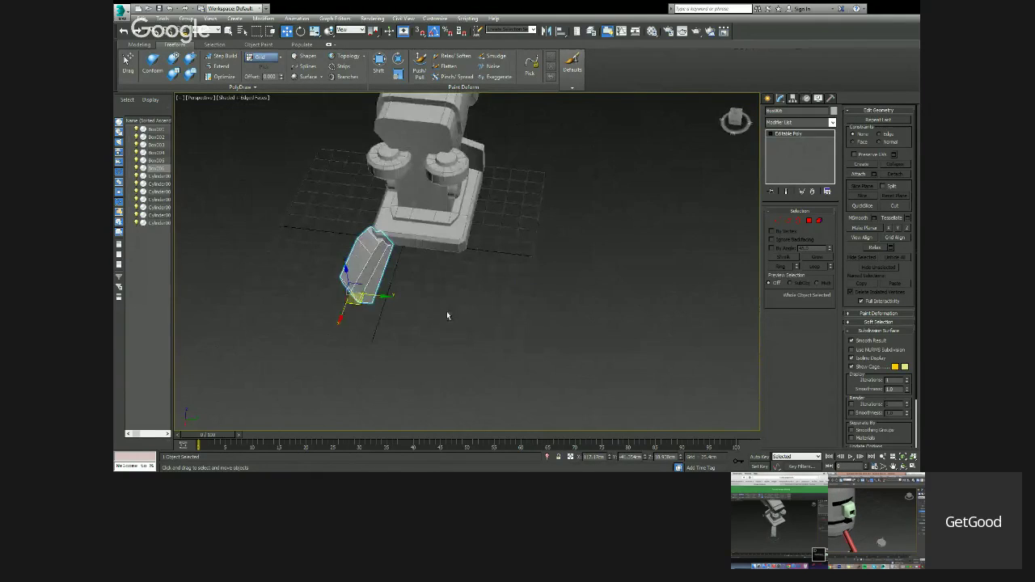
{"action": "left_click", "coordinate": [785, 123]}
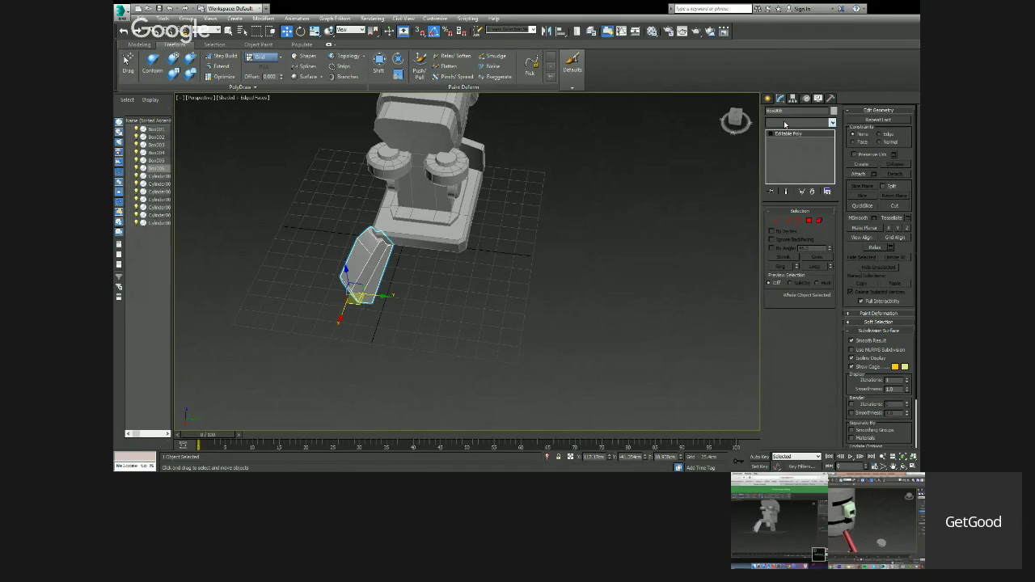
{"action": "key", "text": "d"}
{"action": "key", "text": "Return"}
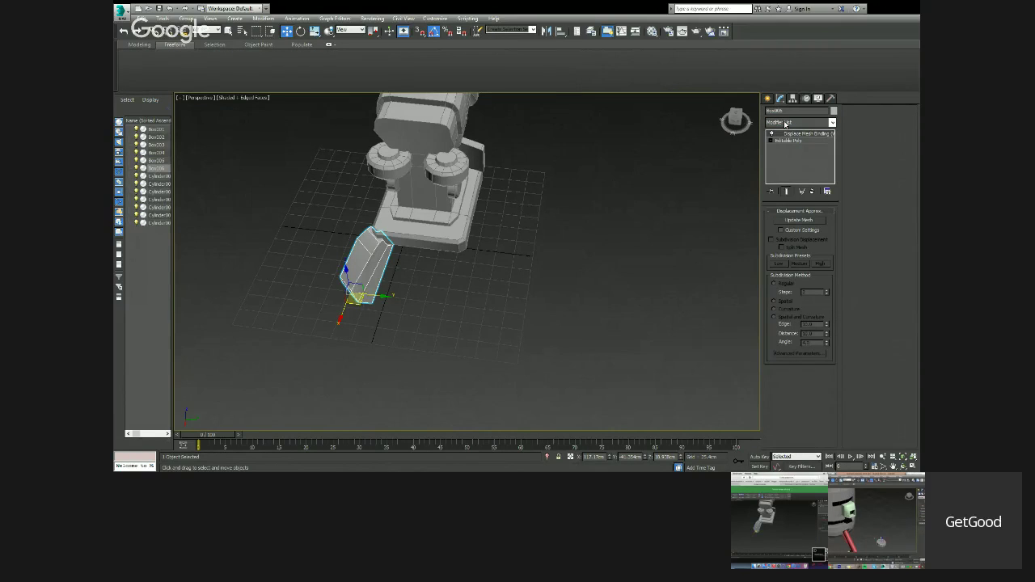
{"action": "left_click", "coordinate": [827, 191]}
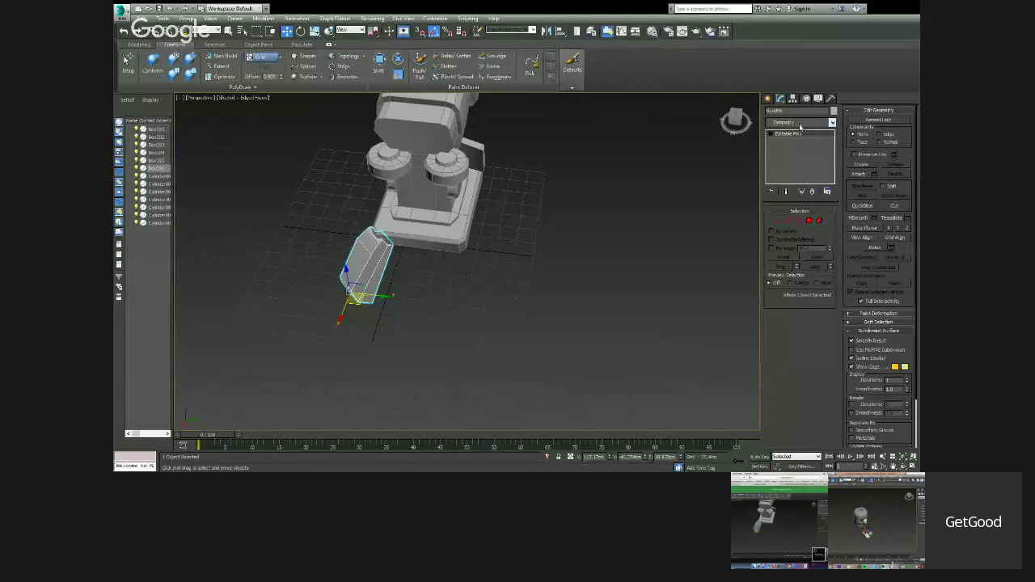
Try a Symmetry modifier on the leg copy, testing the Z, Y and X mirror axes.
{"action": "key", "text": "Return"}
{"action": "middle_click_drag", "start_coordinate": [477, 227], "coordinate": [637, 234], "text": "alt"}
{"action": "left_click", "coordinate": [812, 227]}
{"action": "mouse_move", "coordinate": [589, 269]}
{"action": "middle_mouse_down", "text": "alt"}
{"action": "mouse_move", "coordinate": [579, 255]}
{"action": "mouse_move", "coordinate": [600, 271]}
{"action": "middle_mouse_up", "text": "alt"}
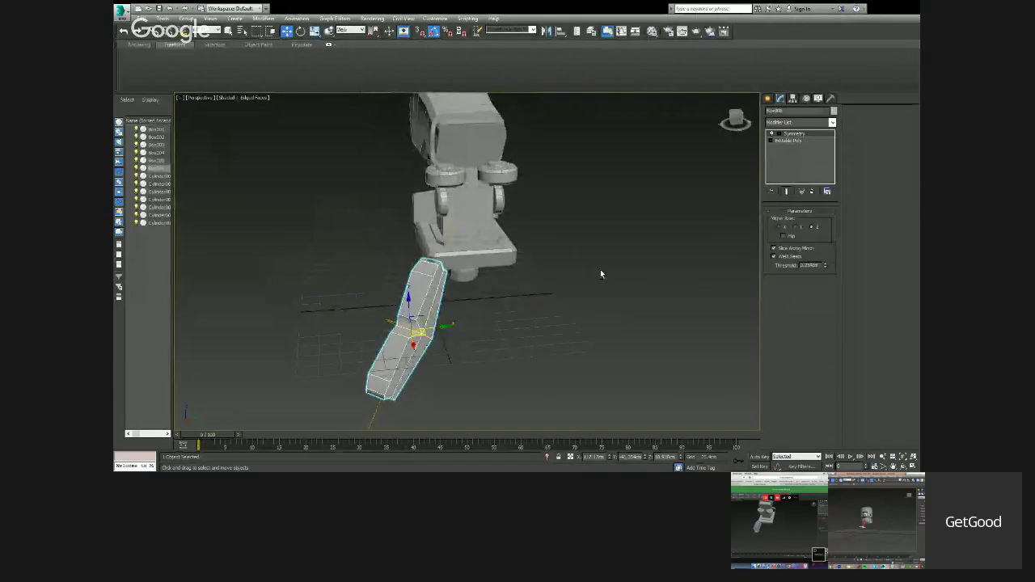
{"action": "left_click", "coordinate": [795, 228]}
{"action": "left_click", "coordinate": [781, 228]}
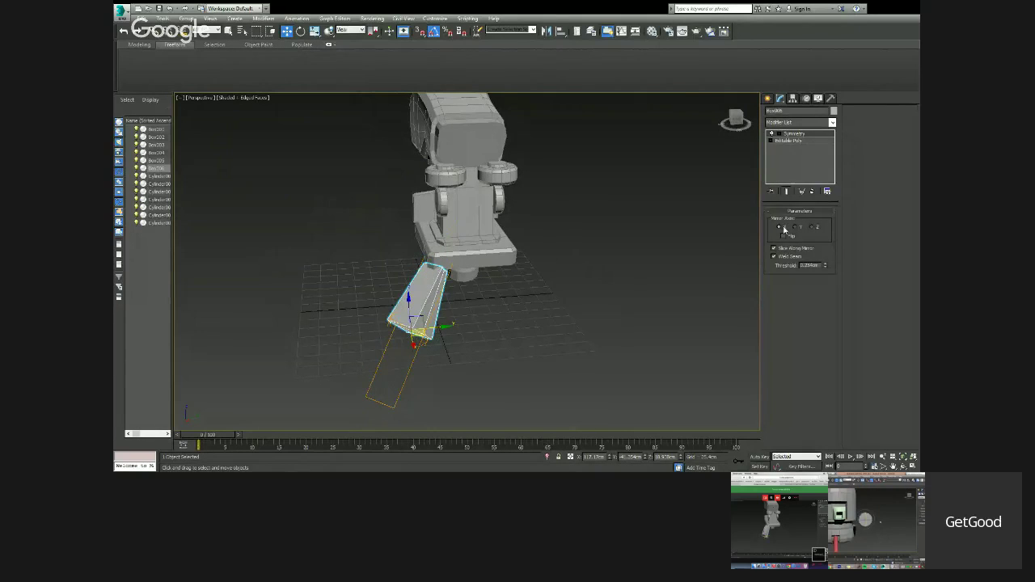
Try offsetting the Symmetry mirror plane along Y with different axes and Flip, and remove the modifier.
{"action": "left_click", "coordinate": [778, 134]}
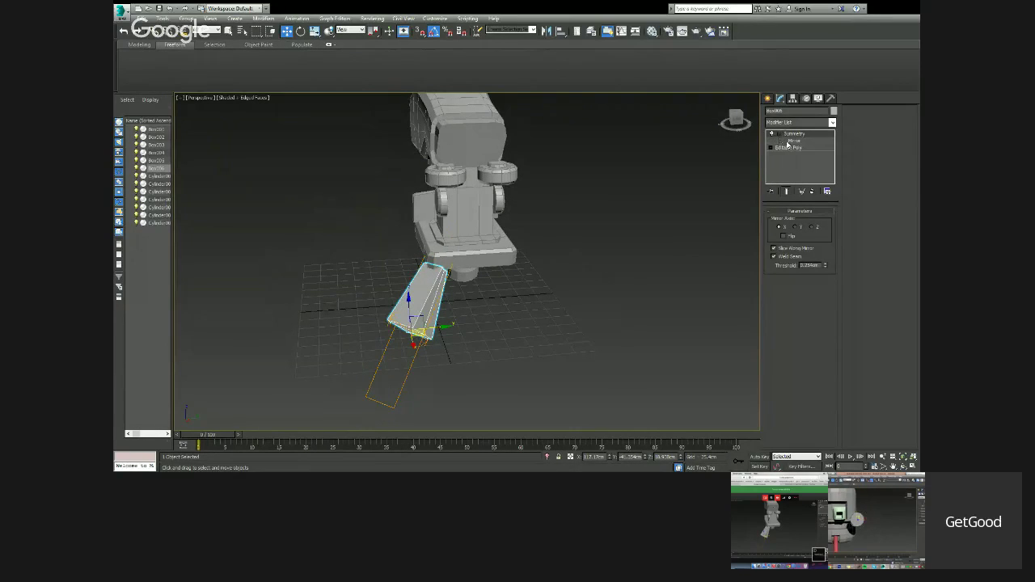
{"action": "left_click", "coordinate": [792, 141]}
{"action": "left_click_drag", "start_coordinate": [439, 327], "coordinate": [550, 315]}
{"action": "left_click", "coordinate": [812, 228]}
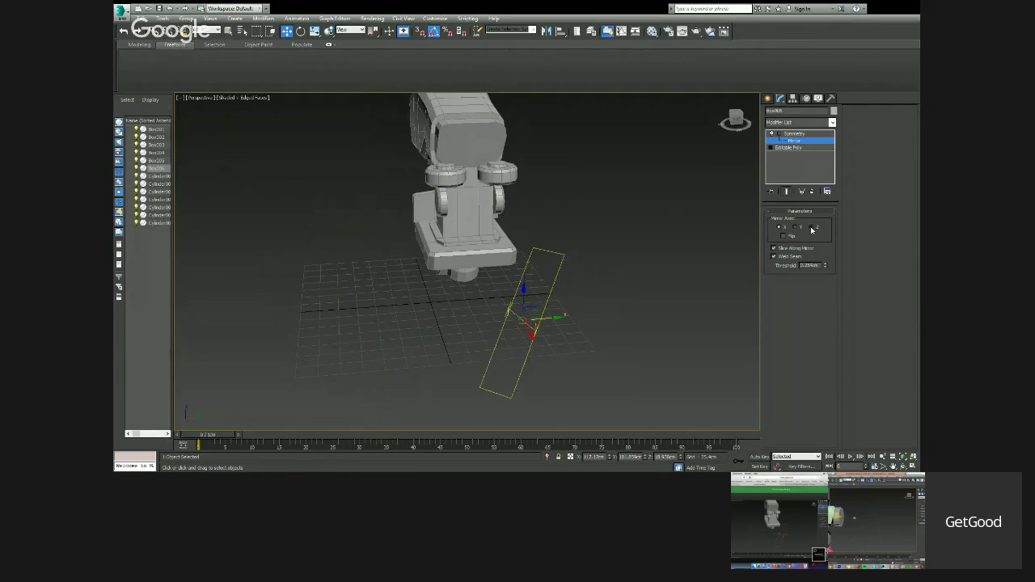
{"action": "left_click", "coordinate": [783, 237]}
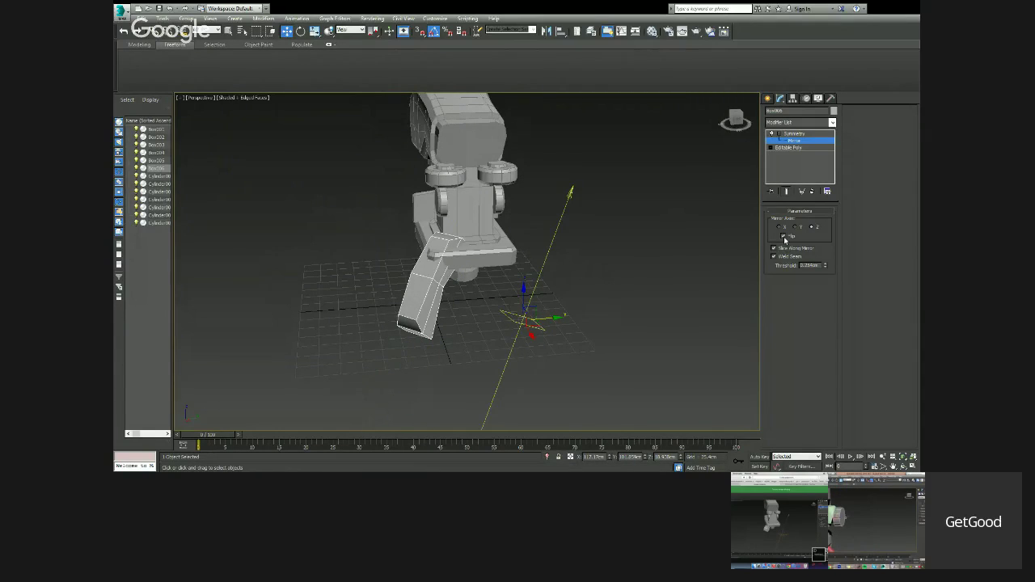
{"action": "left_click", "coordinate": [783, 237]}
{"action": "left_click", "coordinate": [796, 228]}
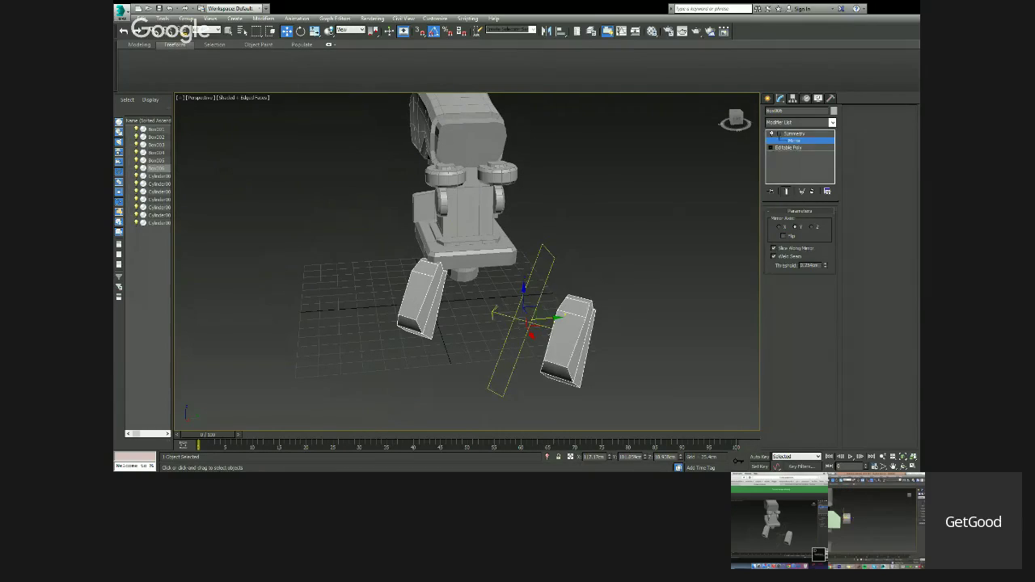
{"action": "left_click", "coordinate": [812, 192]}
Duplicate the corner leg along the Y axis to the opposite corner and rotate the copy to point diagonally outward.
{"action": "middle_click_drag", "start_coordinate": [562, 260], "coordinate": [450, 333], "text": "alt"}
{"action": "left_click_drag", "start_coordinate": [449, 333], "coordinate": [539, 328], "text": "shift"}
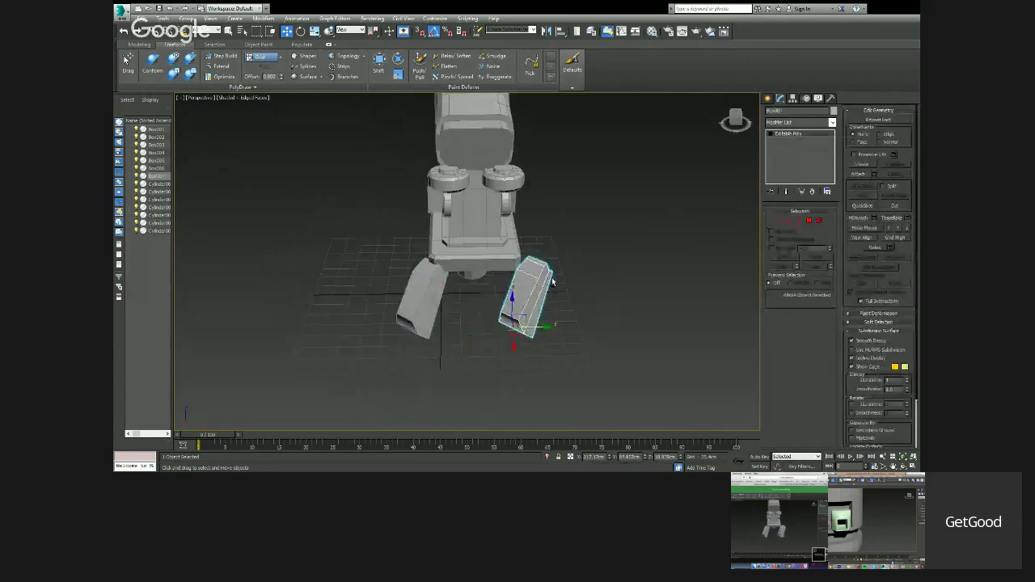
{"action": "middle_click_drag", "start_coordinate": [553, 301], "coordinate": [502, 327], "text": "alt"}
{"action": "key", "text": "e"}
{"action": "left_click_drag", "start_coordinate": [518, 332], "coordinate": [559, 326]}
{"action": "left_click", "coordinate": [530, 338]}
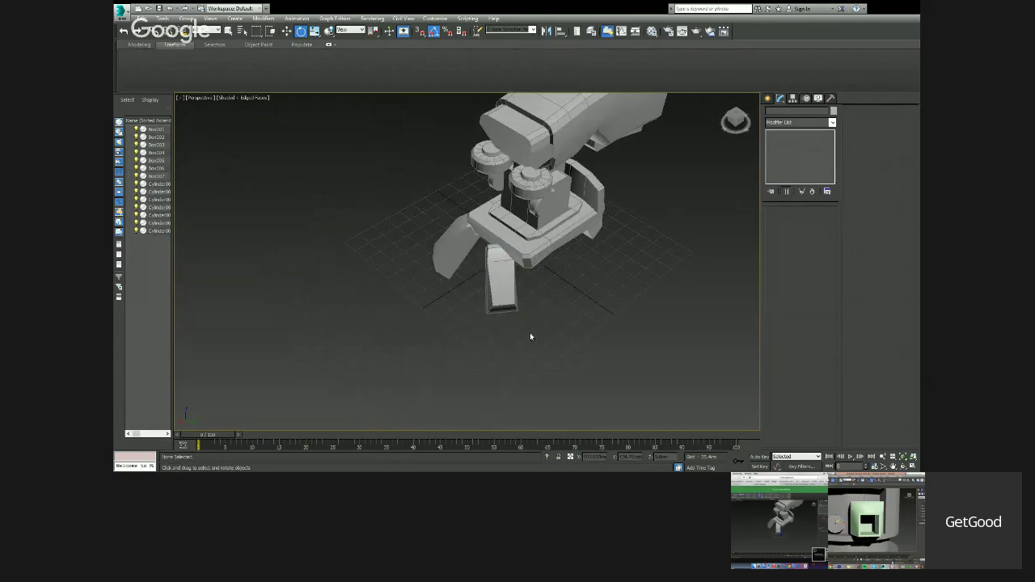
{"action": "left_click", "coordinate": [512, 307]}
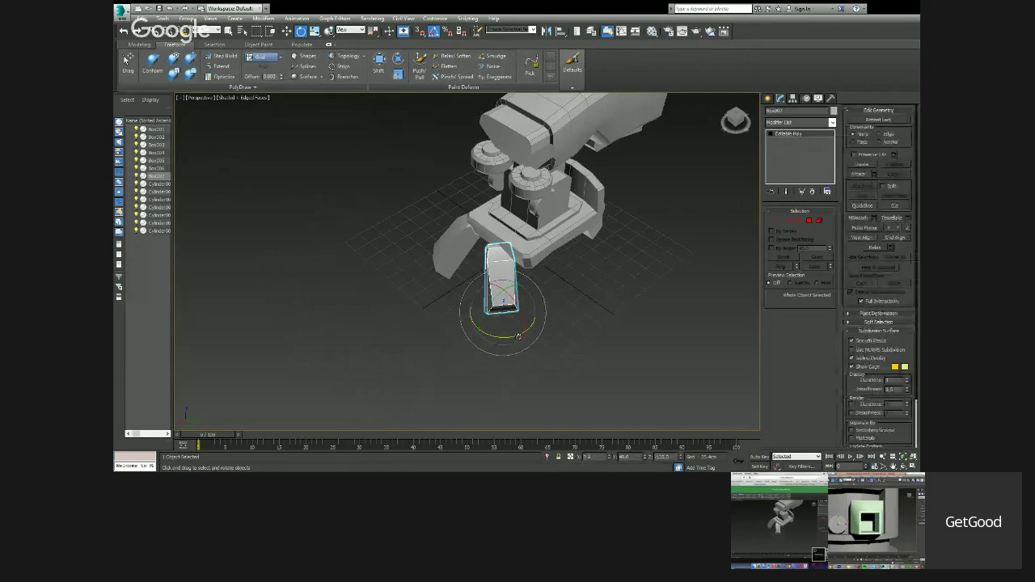
{"action": "mouse_move", "coordinate": [519, 337]}
{"action": "left_mouse_down"}
{"action": "mouse_move", "coordinate": [505, 322]}
{"action": "mouse_move", "coordinate": [531, 344]}
{"action": "left_mouse_up"}
{"action": "key", "text": "w"}
{"action": "middle_click_drag", "start_coordinate": [530, 343], "coordinate": [420, 315], "text": "alt"}
Select all turret parts and raise them along the Z axis well above the grid.
{"action": "key", "text": "ctrl+a"}
{"action": "middle_click_drag", "start_coordinate": [606, 127], "coordinate": [606, 104], "text": "alt"}
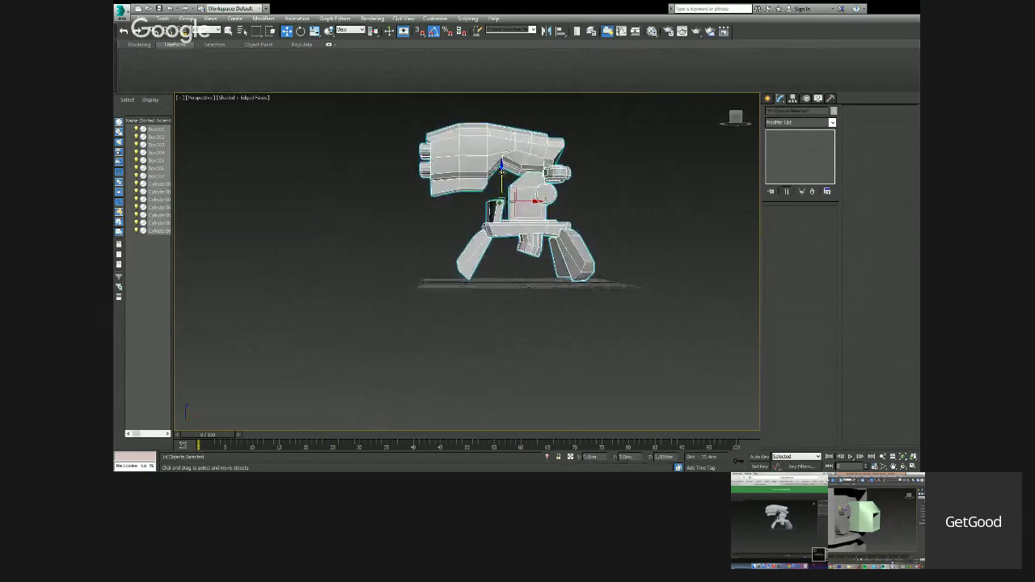
{"action": "left_click_drag", "start_coordinate": [500, 170], "coordinate": [500, 126]}
{"action": "left_click", "coordinate": [524, 225]}
{"action": "mouse_move", "coordinate": [524, 225]}
{"action": "middle_mouse_down", "text": "alt"}
{"action": "mouse_move", "coordinate": [526, 245]}
{"action": "mouse_move", "coordinate": [543, 242]}
{"action": "mouse_move", "coordinate": [521, 222]}
{"action": "middle_mouse_up", "text": "alt"}
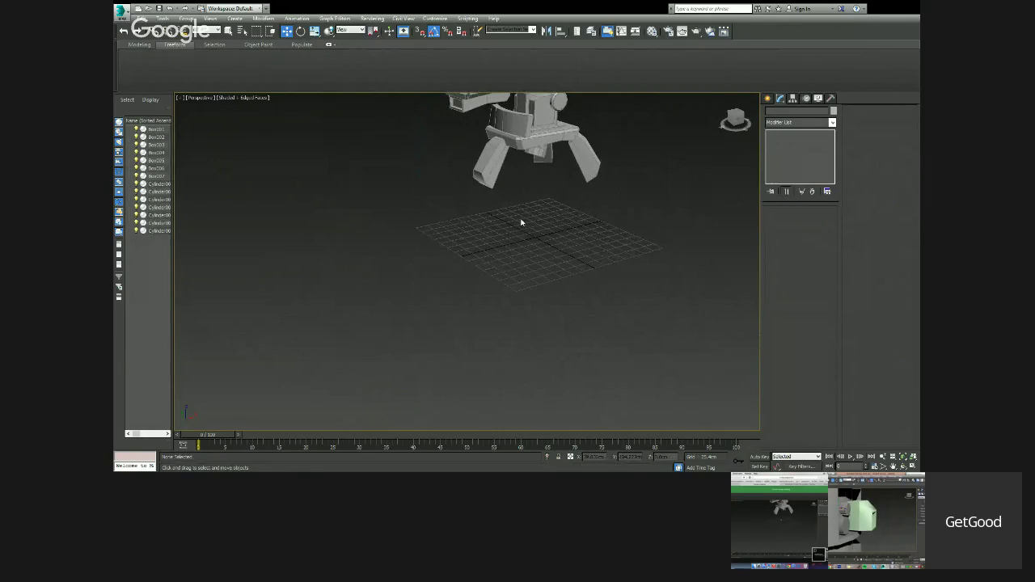
Create a tall, thin cylinder standing on the grid near the turret.
{"action": "left_click", "coordinate": [768, 98]}
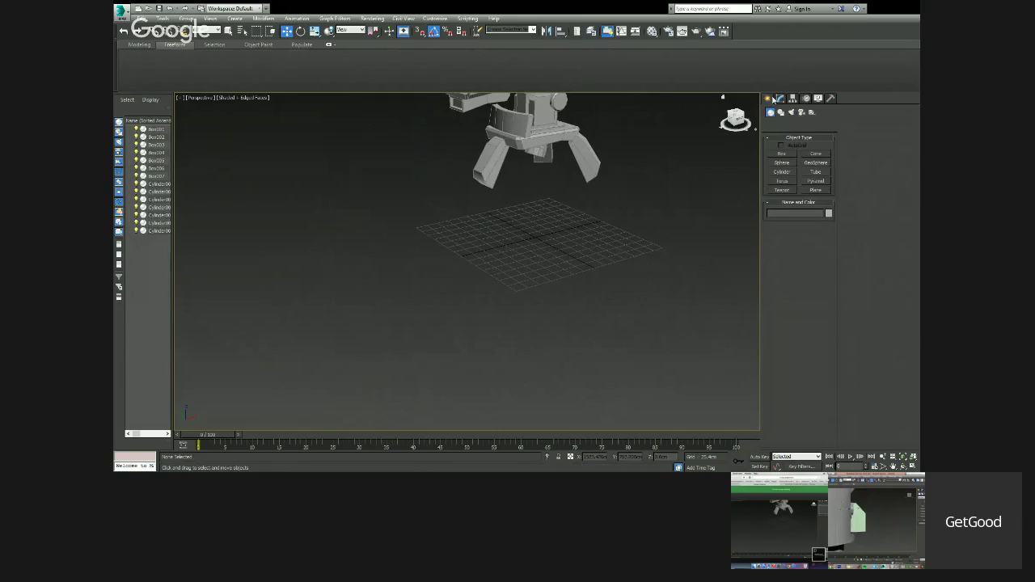
{"action": "left_click", "coordinate": [794, 173]}
{"action": "middle_click_drag", "start_coordinate": [522, 267], "coordinate": [540, 247], "text": "alt"}
{"action": "left_click_drag", "start_coordinate": [538, 299], "coordinate": [547, 294]}
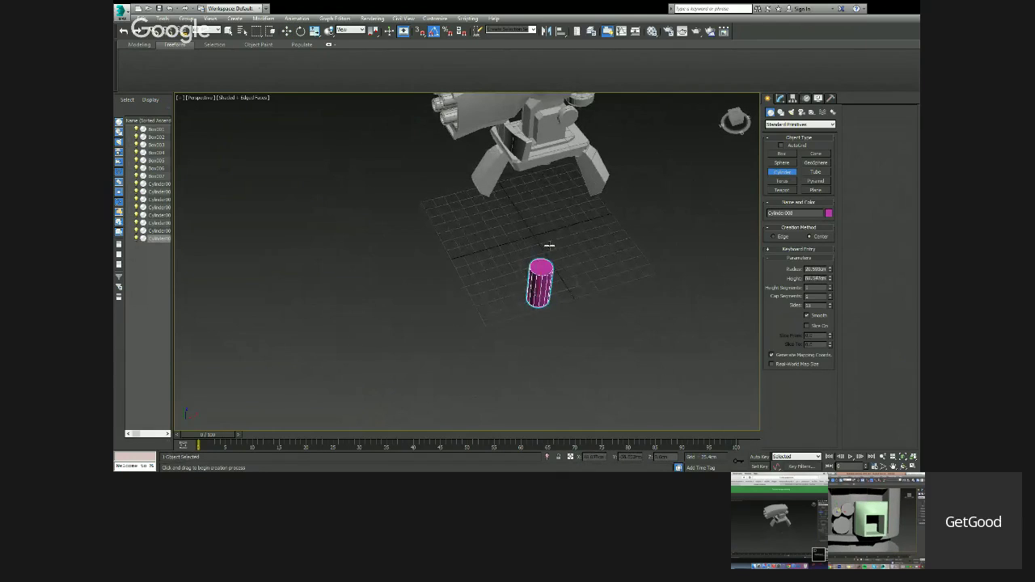
{"action": "left_click", "coordinate": [551, 213]}
Move the cylinder beneath the single leg on the barrel side and scale it uniformly to about 79 percent.
{"action": "middle_click_drag", "start_coordinate": [550, 314], "coordinate": [554, 292], "text": "alt"}
{"action": "key", "text": "e"}
{"action": "key", "text": "w"}
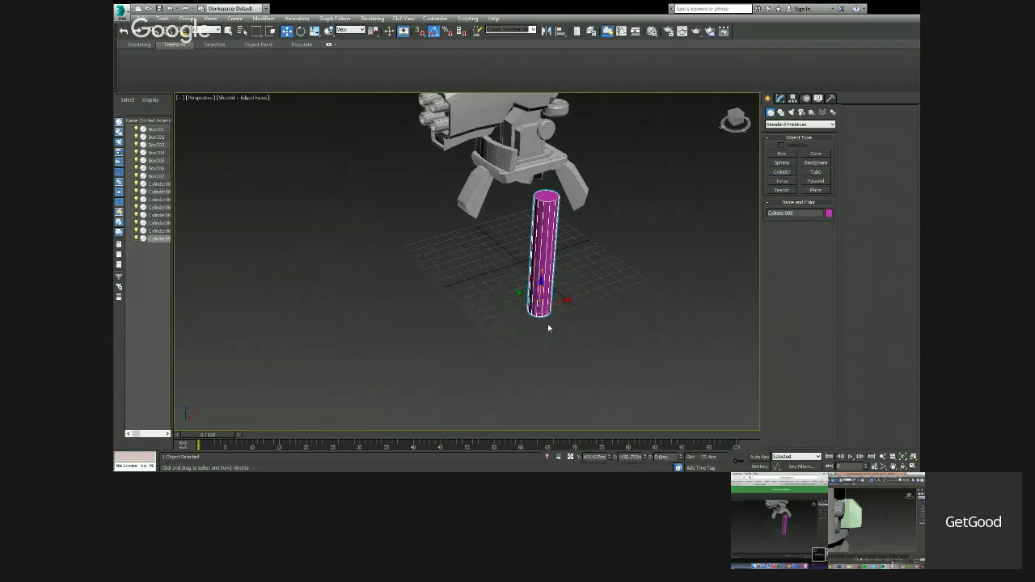
{"action": "left_click_drag", "start_coordinate": [523, 297], "coordinate": [493, 240]}
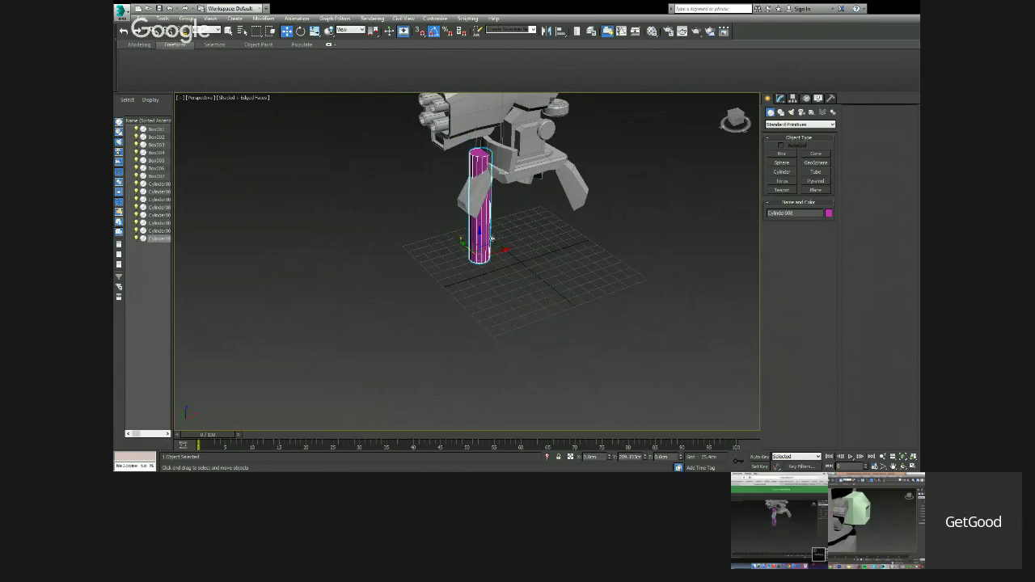
{"action": "middle_click_drag", "start_coordinate": [492, 240], "coordinate": [523, 238], "text": "alt"}
{"action": "left_click_drag", "start_coordinate": [453, 260], "coordinate": [488, 268]}
{"action": "key", "text": "r"}
{"action": "middle_click_drag", "start_coordinate": [482, 266], "coordinate": [441, 337], "text": "alt"}
{"action": "middle_click_drag", "start_coordinate": [441, 337], "coordinate": [519, 272], "text": "alt"}
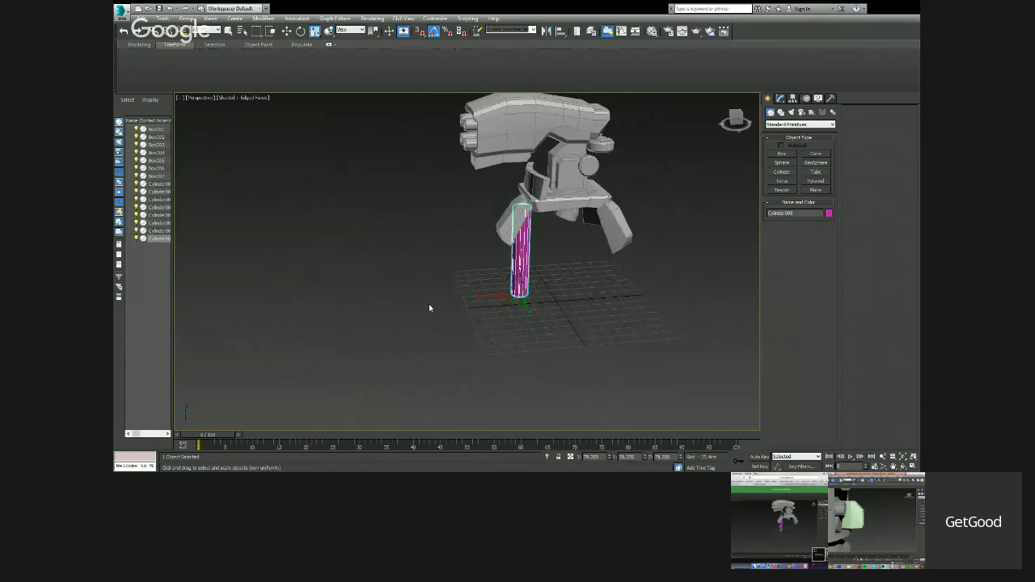
Tilt the cylinder about 25 degrees around the Y axis toward the slope of the leg.
{"action": "middle_click_drag", "start_coordinate": [429, 308], "coordinate": [497, 275], "text": "alt"}
{"action": "key", "text": "e"}
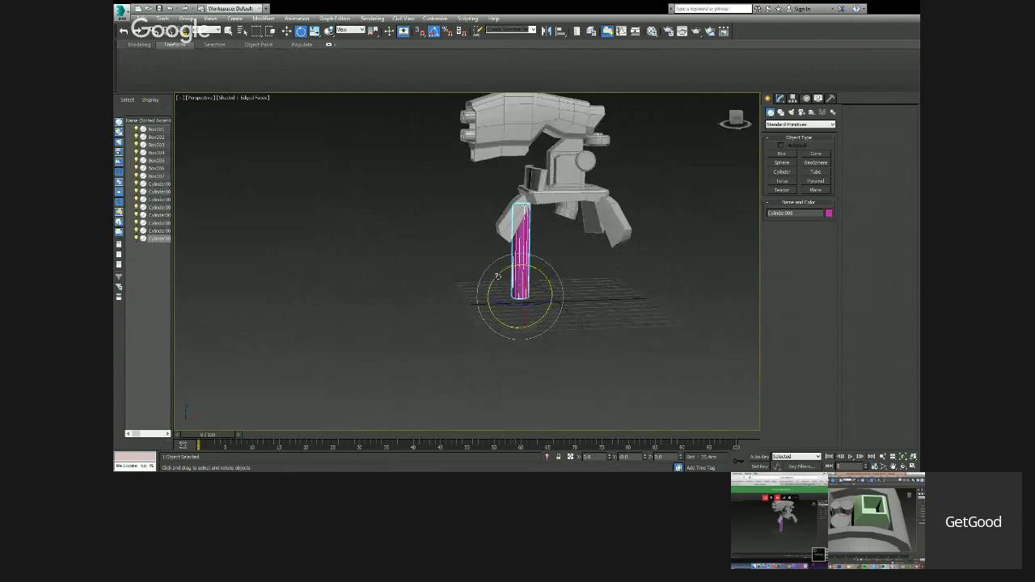
{"action": "left_click_drag", "start_coordinate": [495, 277], "coordinate": [513, 273]}
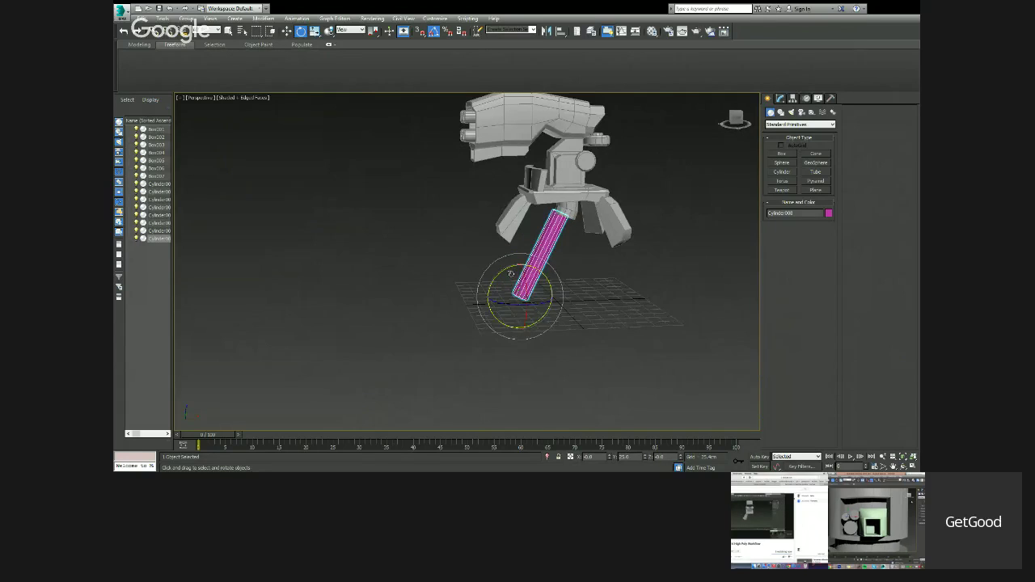
In the front view, move the tilted cylinder to the lower end of the angled leg.
{"action": "key", "text": "f"}
{"action": "scroll", "coordinate": [509, 273], "scroll_direction": "down", "scroll_amount": 5}
{"action": "middle_click_drag", "start_coordinate": [509, 274], "coordinate": [561, 164]}
{"action": "key", "text": "w"}
{"action": "left_click_drag", "start_coordinate": [519, 233], "coordinate": [439, 247]}
{"action": "key", "text": "e"}
{"action": "key", "text": "w"}
{"action": "key", "text": "e"}
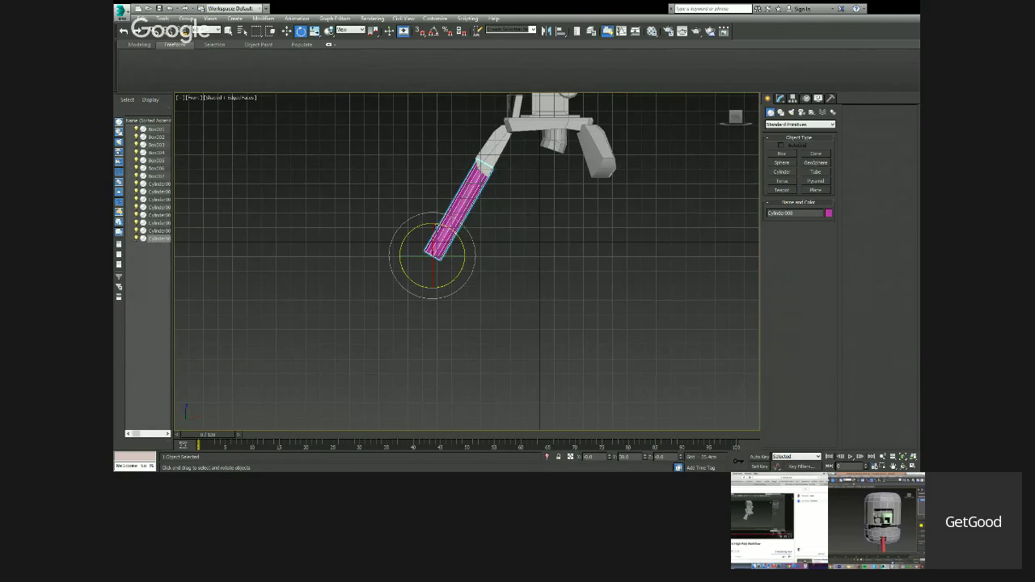
Rotate the cylinder to match the leg's slope, slim it down and seat it in the leg's lower end.
{"action": "mouse_move", "coordinate": [437, 224]}
{"action": "left_mouse_down"}
{"action": "mouse_move", "coordinate": [434, 263]}
{"action": "mouse_move", "coordinate": [449, 220]}
{"action": "left_mouse_up"}
{"action": "key", "text": "w"}
{"action": "key", "text": "r"}
{"action": "key", "text": "w"}
{"action": "key", "text": "r"}
{"action": "key", "text": "w"}
{"action": "key", "text": "p"}
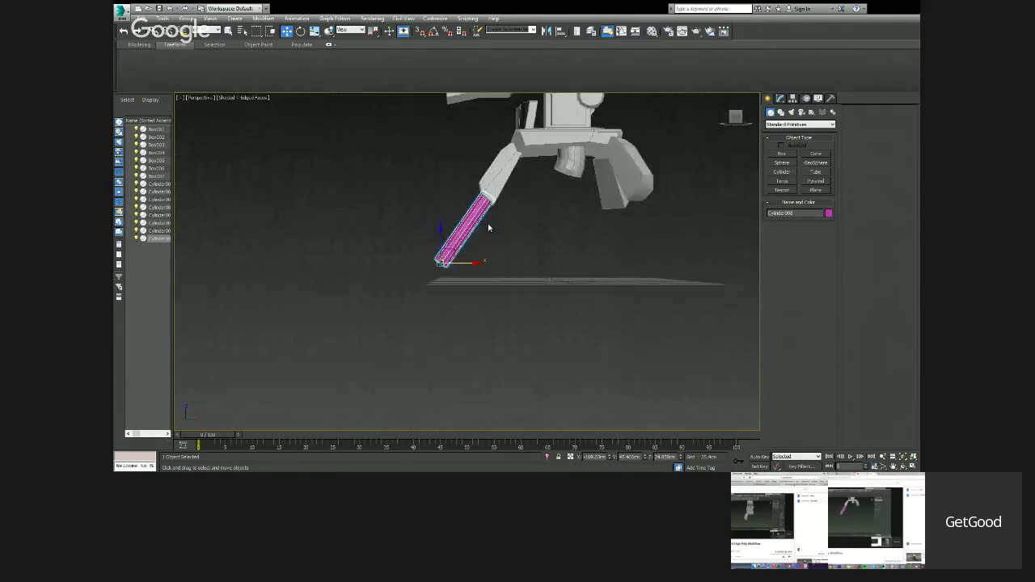
Center the cylinder under its leg along the Y axis in the perspective view.
{"action": "scroll", "coordinate": [487, 224], "scroll_direction": "down", "scroll_amount": 2}
{"action": "middle_click_drag", "start_coordinate": [488, 225], "coordinate": [557, 239], "text": "alt"}
{"action": "scroll", "coordinate": [468, 230], "scroll_direction": "up", "scroll_amount": 3}
{"action": "middle_click_drag", "start_coordinate": [467, 230], "coordinate": [458, 258], "text": "alt"}
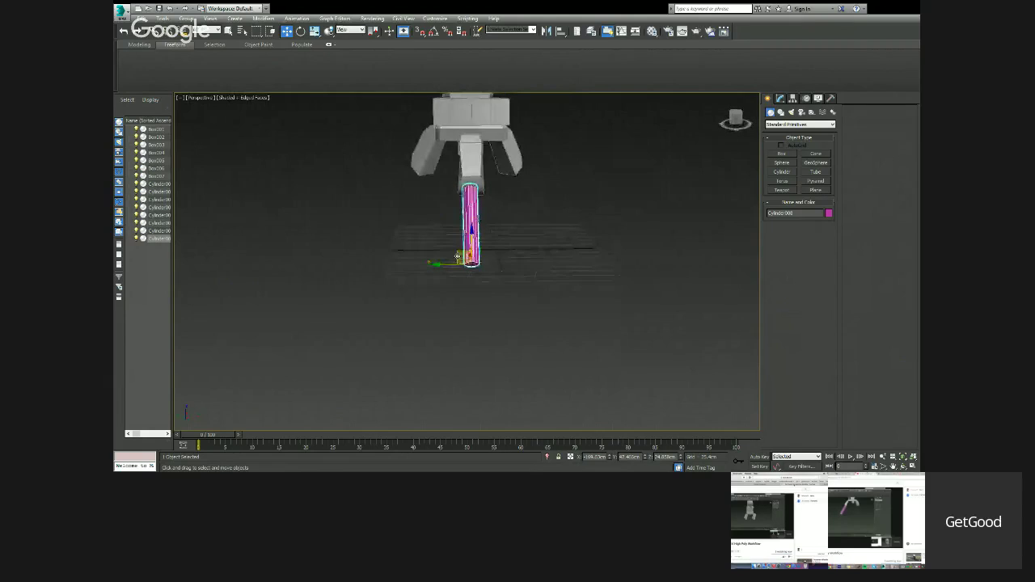
{"action": "left_click_drag", "start_coordinate": [445, 264], "coordinate": [447, 264]}
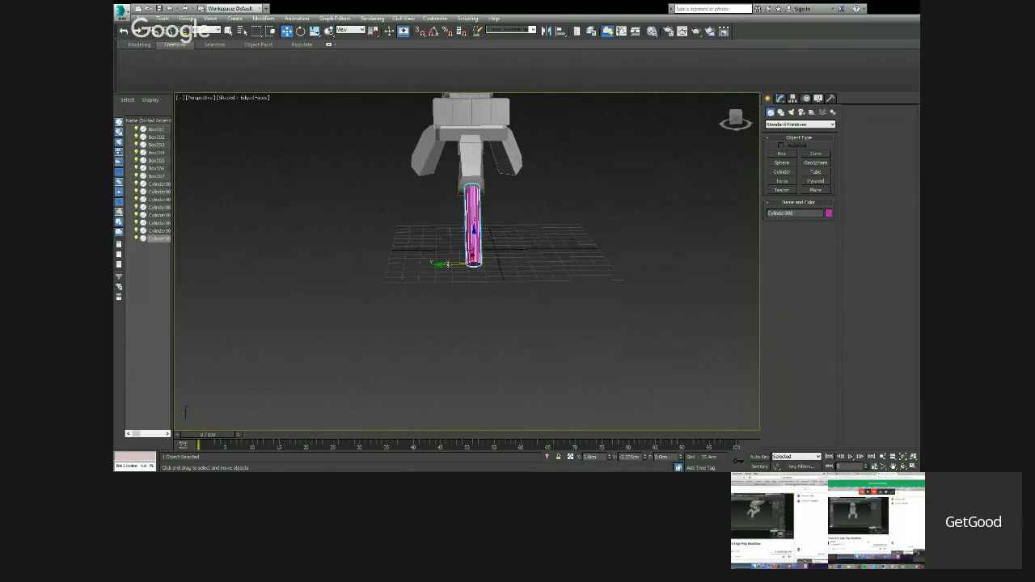
{"action": "middle_click_drag", "start_coordinate": [452, 265], "coordinate": [367, 257], "text": "alt"}
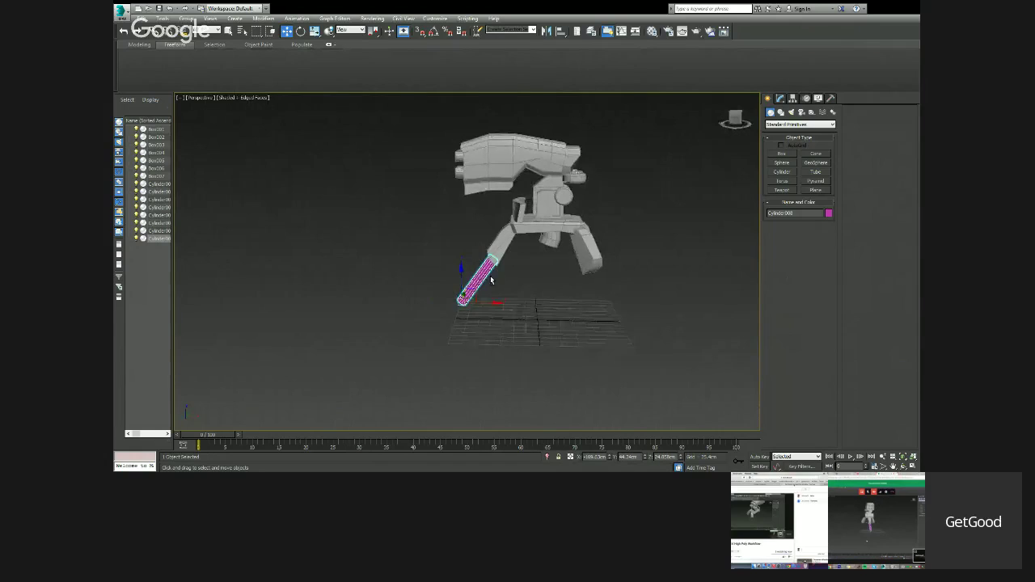
Duplicate the leg cylinder along the X axis toward the opposite legs and rotate the copy about the vertical axis.
{"action": "middle_click_drag", "start_coordinate": [491, 279], "coordinate": [457, 291], "text": "alt"}
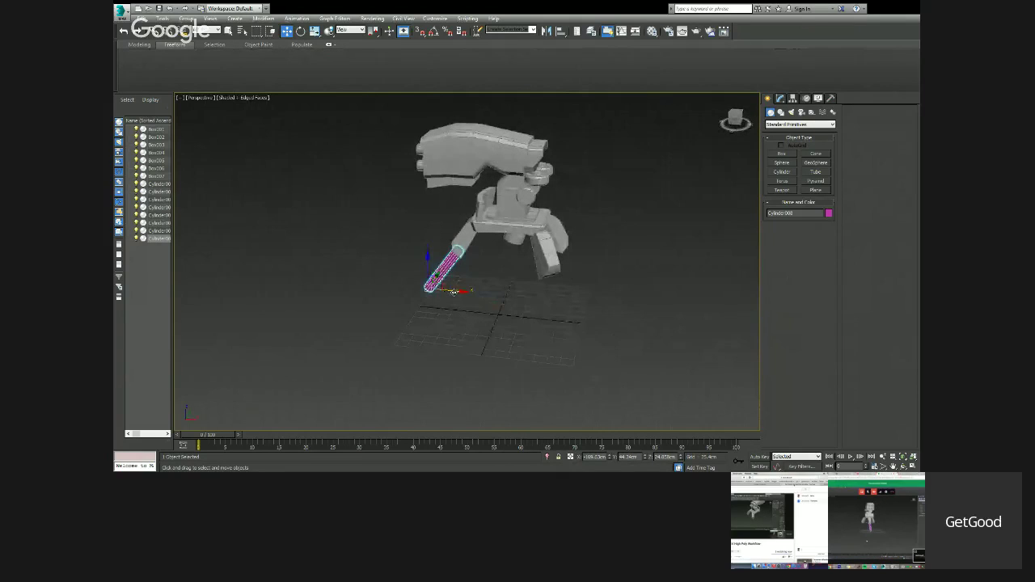
{"action": "left_click_drag", "start_coordinate": [454, 291], "coordinate": [620, 253], "text": "shift"}
{"action": "scroll", "coordinate": [534, 291], "scroll_direction": "up", "scroll_amount": 3}
{"action": "key", "text": "e"}
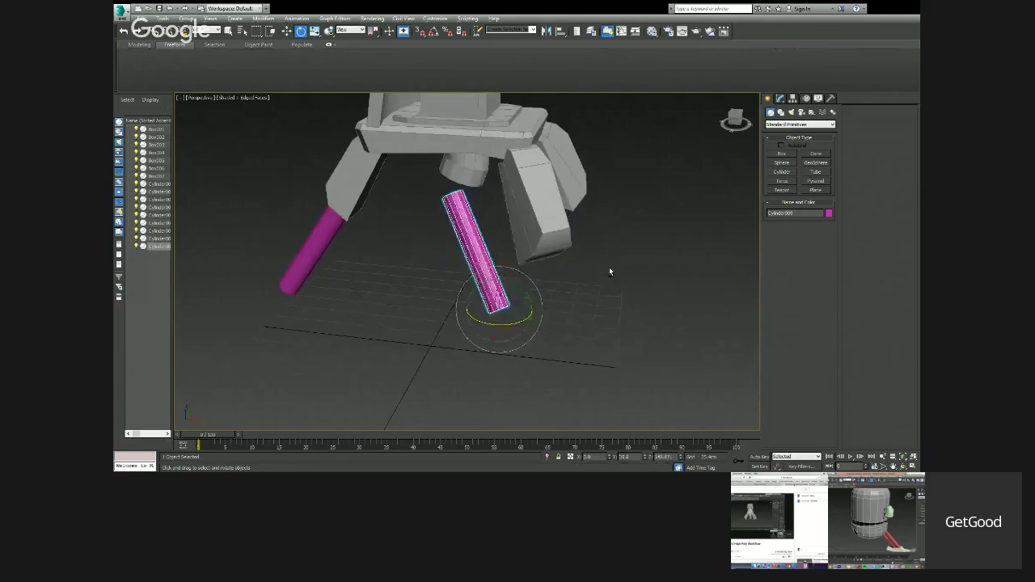
{"action": "middle_click_drag", "start_coordinate": [609, 267], "coordinate": [577, 289], "text": "alt"}
{"action": "left_click_drag", "start_coordinate": [495, 338], "coordinate": [493, 414]}
Position the cylinder copy so its upper end sits inside the lower end of the diagonal leg.
{"action": "key", "text": "w"}
{"action": "middle_click_drag", "start_coordinate": [493, 415], "coordinate": [456, 301]}
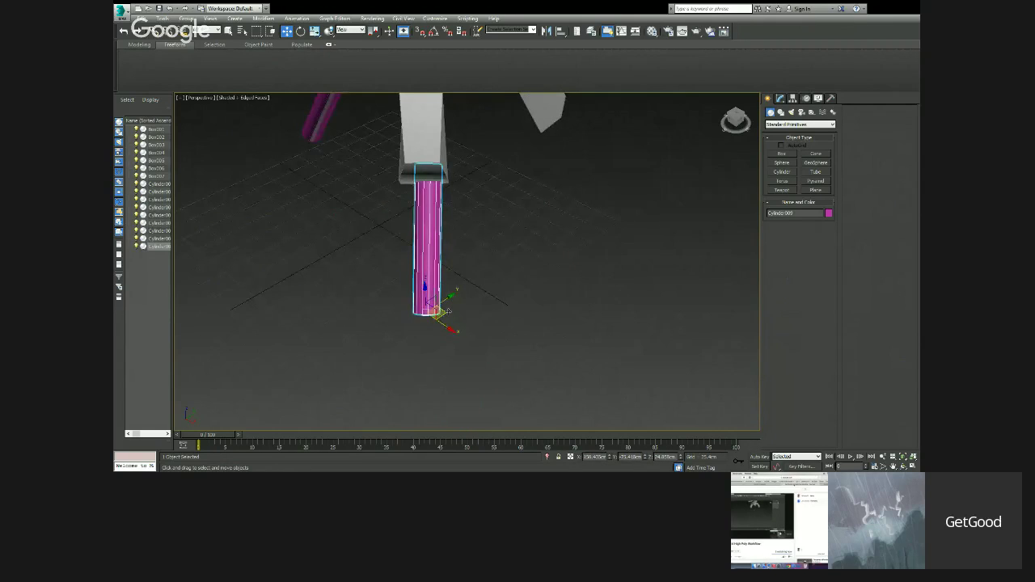
{"action": "mouse_move", "coordinate": [444, 313]}
{"action": "left_mouse_down"}
{"action": "mouse_move", "coordinate": [438, 342]}
{"action": "mouse_move", "coordinate": [447, 322]}
{"action": "left_mouse_up"}
{"action": "key", "text": "e"}
{"action": "key", "text": "w"}
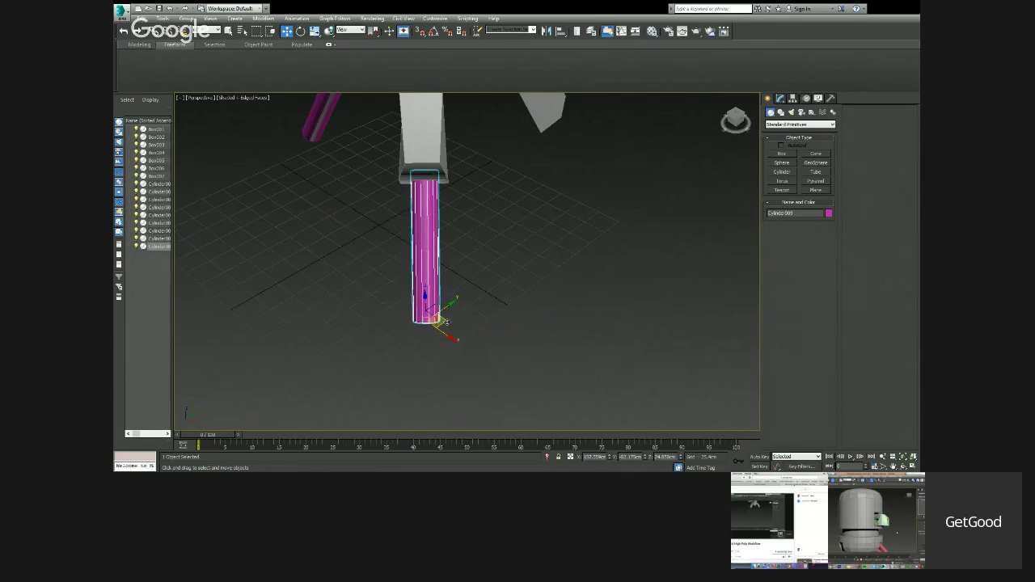
Duplicate the leg cylinder along the Y axis toward the remaining leg and rotate the copy about the vertical axis.
{"action": "mouse_move", "coordinate": [446, 322]}
{"action": "middle_mouse_down", "text": "alt"}
{"action": "mouse_move", "coordinate": [467, 306]}
{"action": "mouse_move", "coordinate": [462, 328]}
{"action": "mouse_move", "coordinate": [461, 272]}
{"action": "mouse_move", "coordinate": [384, 293]}
{"action": "mouse_move", "coordinate": [492, 274]}
{"action": "mouse_move", "coordinate": [350, 263]}
{"action": "middle_mouse_up", "text": "alt"}
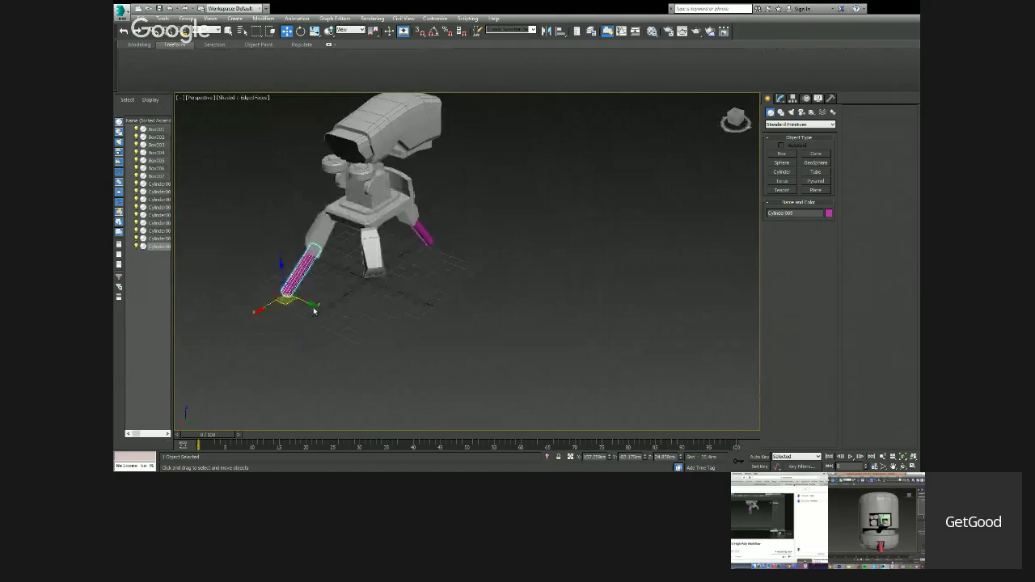
{"action": "left_click_drag", "start_coordinate": [313, 310], "coordinate": [369, 327], "text": "shift"}
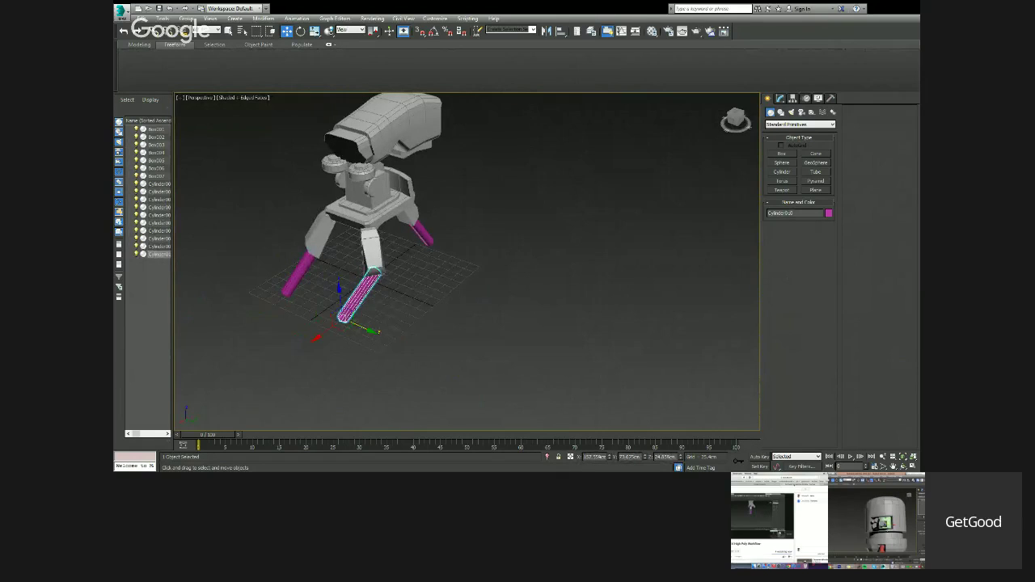
{"action": "middle_click_drag", "start_coordinate": [477, 298], "coordinate": [518, 275]}
{"action": "scroll", "coordinate": [404, 297], "scroll_direction": "up", "scroll_amount": 5}
{"action": "key", "text": "e"}
{"action": "left_click_drag", "start_coordinate": [379, 310], "coordinate": [444, 286]}
{"action": "key", "text": "w"}
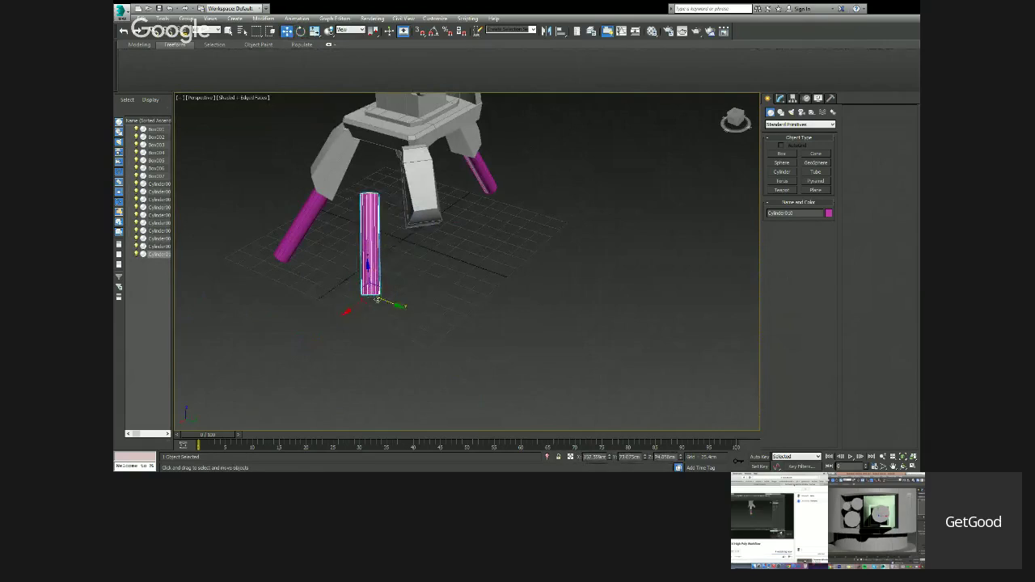
Position the new cylinder under the remaining leg and fine-tune its rotation so its upper end sits inside the leg.
{"action": "left_click_drag", "start_coordinate": [377, 300], "coordinate": [429, 332]}
{"action": "middle_click_drag", "start_coordinate": [429, 332], "coordinate": [444, 344], "text": "alt"}
{"action": "key", "text": "e"}
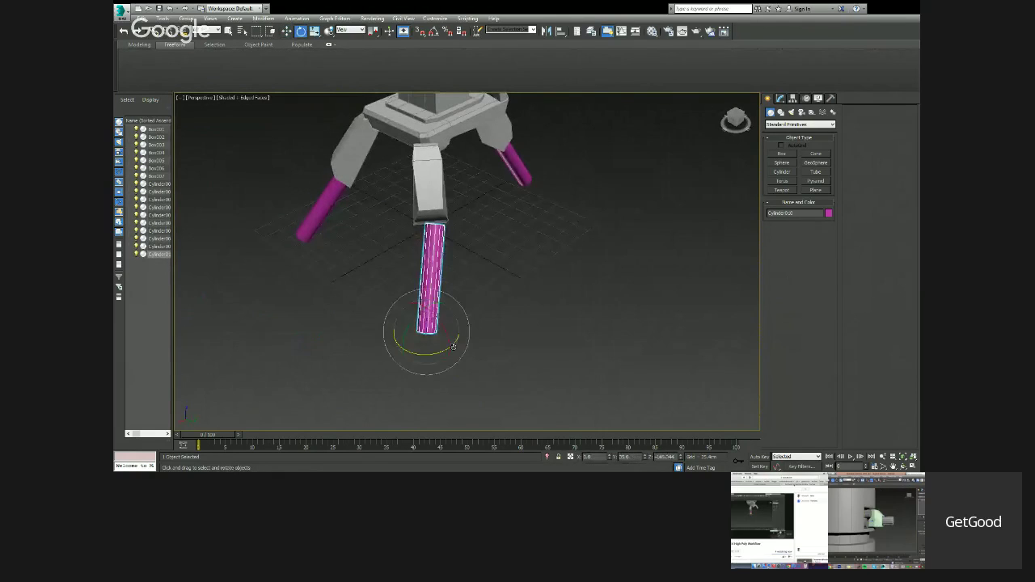
{"action": "left_click_drag", "start_coordinate": [453, 346], "coordinate": [440, 329]}
{"action": "key", "text": "w"}
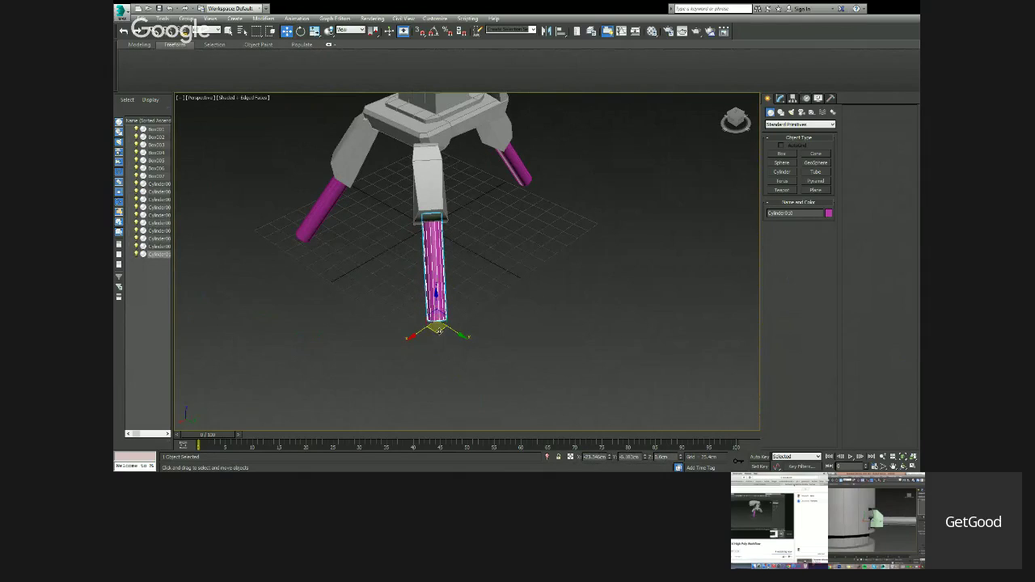
{"action": "mouse_move", "coordinate": [440, 329]}
{"action": "middle_mouse_down", "text": "alt"}
{"action": "mouse_move", "coordinate": [509, 310]}
{"action": "mouse_move", "coordinate": [434, 330]}
{"action": "middle_mouse_up", "text": "alt"}
Recolor the turret's base, legs and leg cylinders grey to match the gun body.
{"action": "left_click_drag", "start_coordinate": [377, 356], "coordinate": [594, 224]}
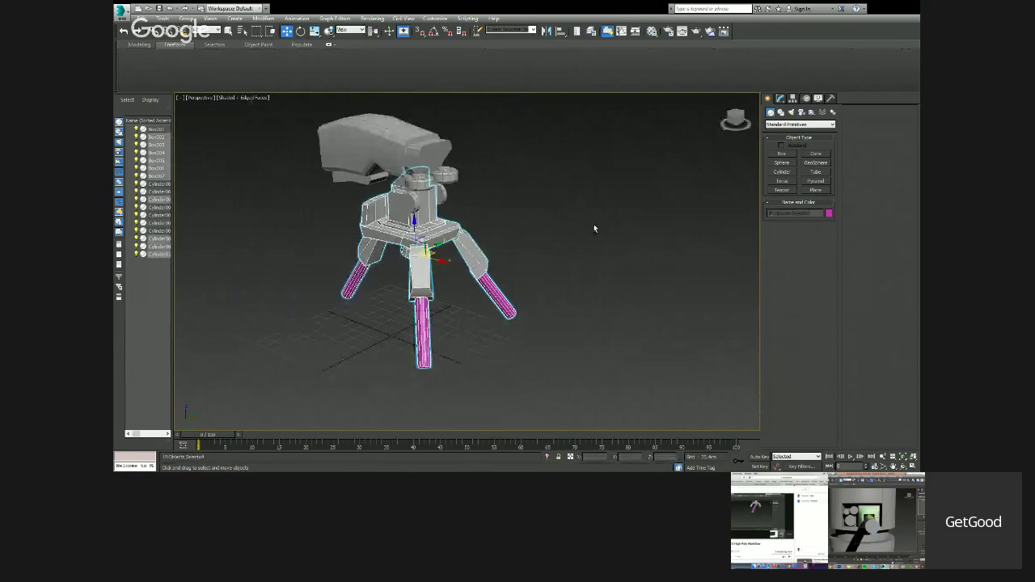
{"action": "left_click", "coordinate": [781, 99]}
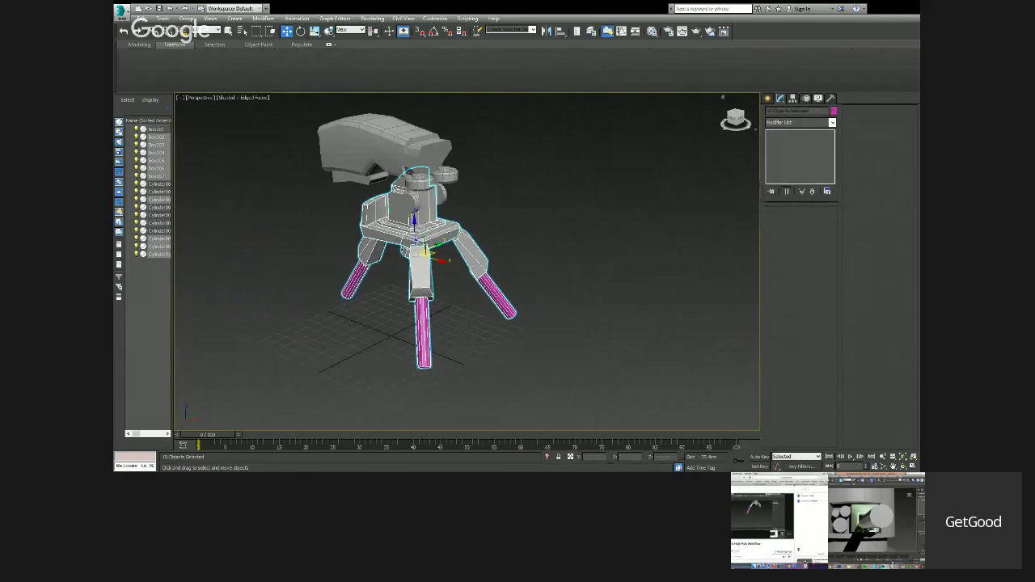
{"action": "left_click", "coordinate": [531, 224]}
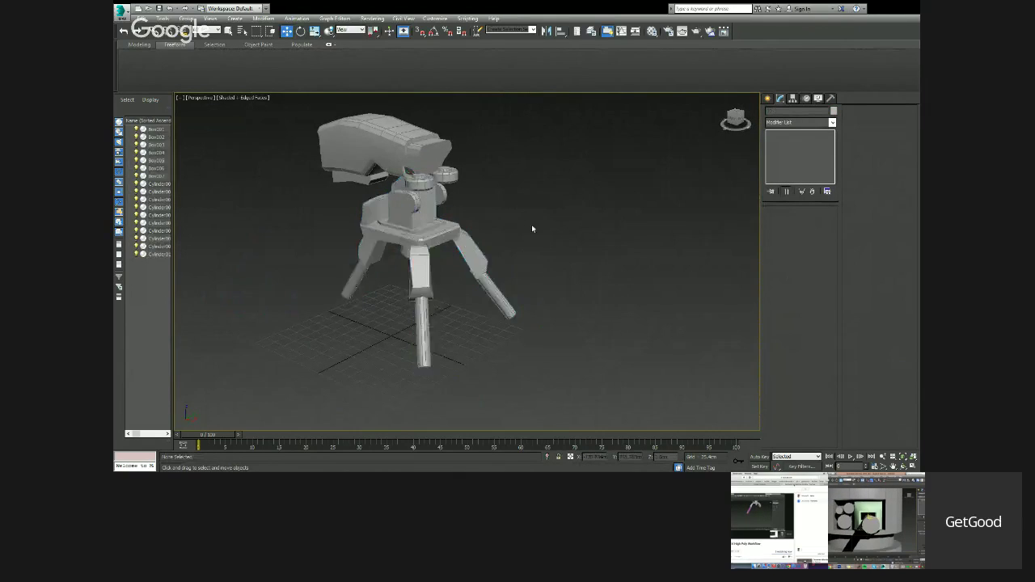
{"action": "middle_click_drag", "start_coordinate": [532, 224], "coordinate": [506, 233], "text": "alt"}
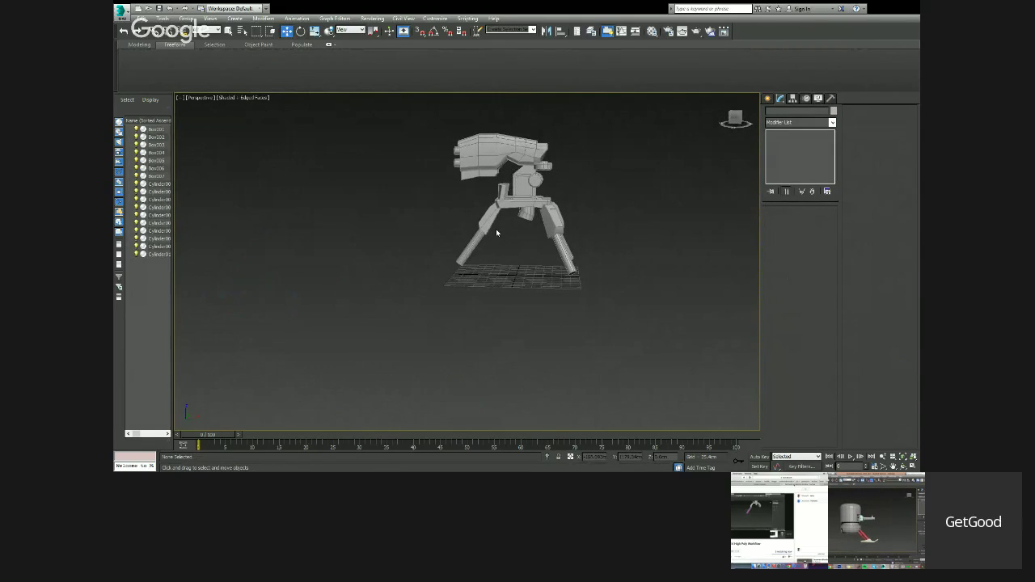
{"action": "middle_click_drag", "start_coordinate": [496, 233], "coordinate": [526, 239], "text": "alt"}
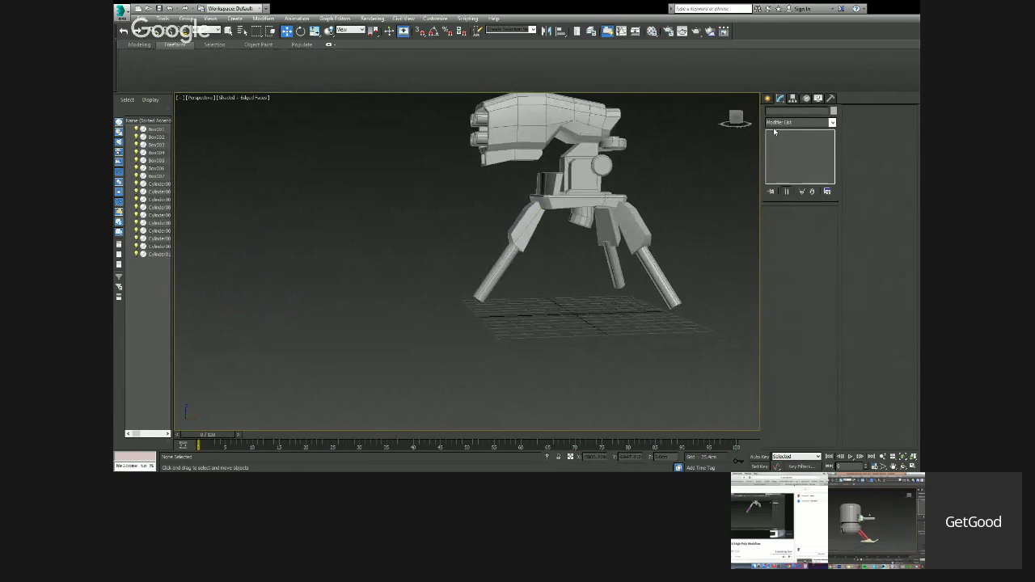
Create a flat box on the grid just below the lower end of the front leg's cylinder as a foot.
{"action": "left_click", "coordinate": [767, 101]}
{"action": "middle_click_drag", "start_coordinate": [694, 133], "coordinate": [687, 186], "text": "alt"}
{"action": "left_click", "coordinate": [782, 154]}
{"action": "middle_click_drag", "start_coordinate": [517, 356], "coordinate": [497, 372], "text": "alt"}
{"action": "left_click_drag", "start_coordinate": [498, 372], "coordinate": [533, 352]}
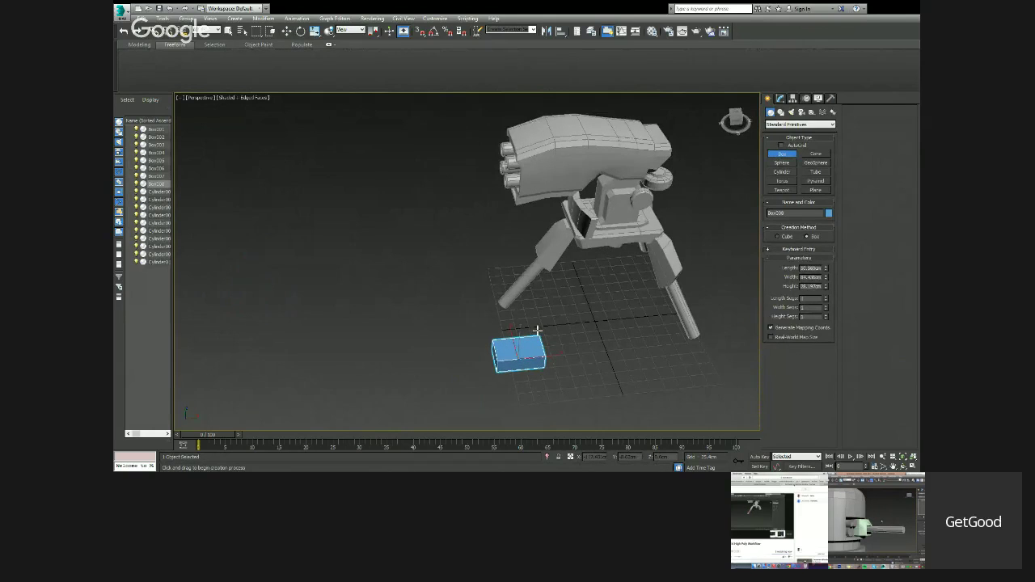
{"action": "left_click", "coordinate": [525, 346]}
{"action": "key", "text": "w"}
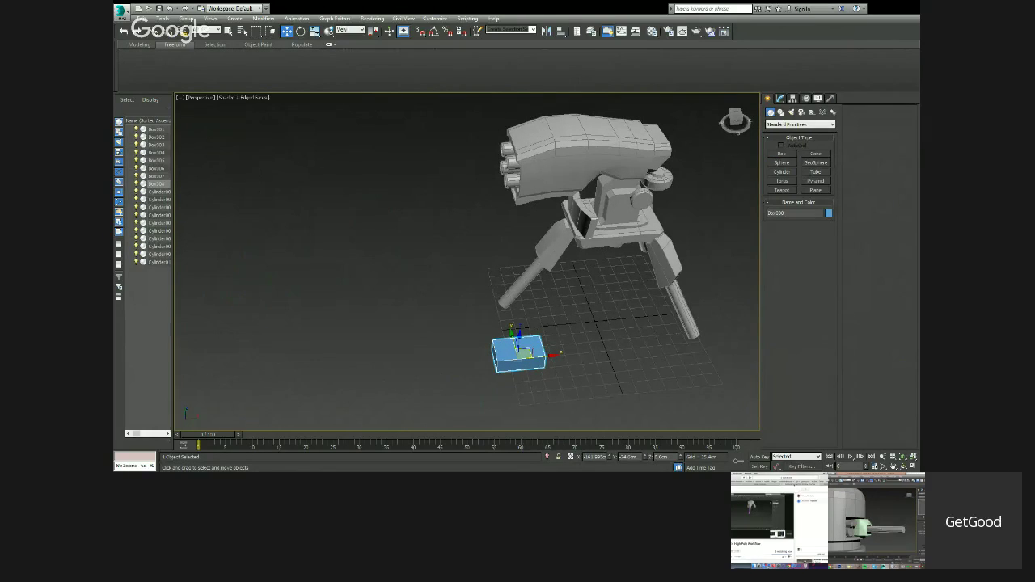
Convert the foot box to an Editable Poly and connect its long edges with one loop across the middle.
{"action": "left_click", "coordinate": [613, 444]}
{"action": "left_click", "coordinate": [788, 221]}
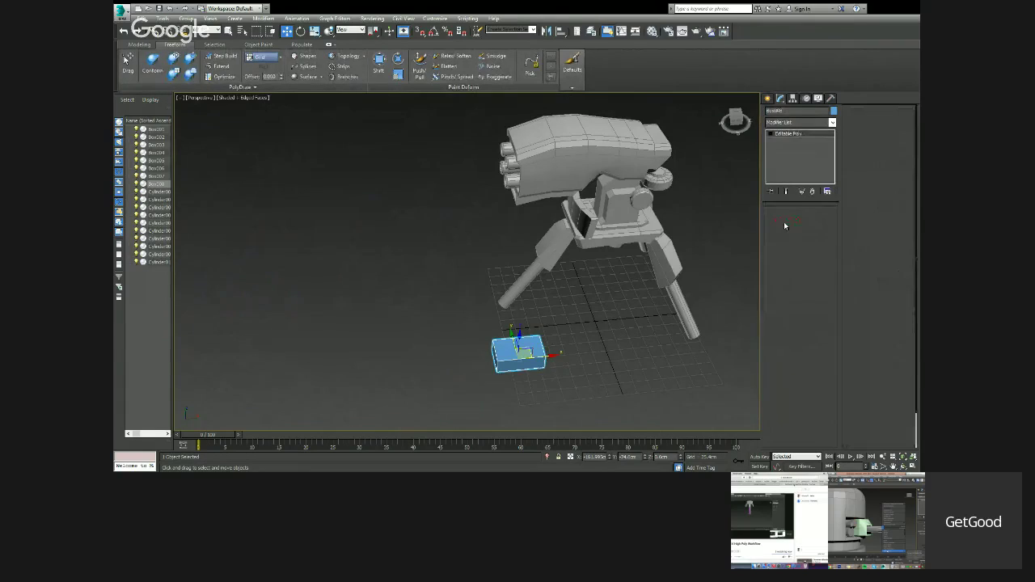
{"action": "middle_click_drag", "start_coordinate": [527, 381], "coordinate": [493, 389], "text": "alt"}
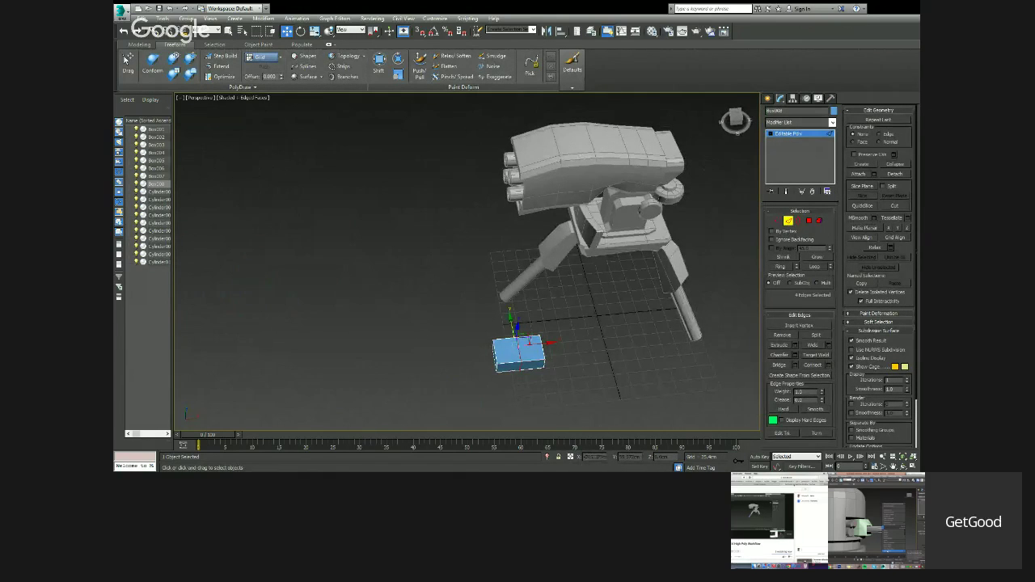
{"action": "middle_click_drag", "start_coordinate": [473, 305], "coordinate": [541, 320], "text": "alt"}
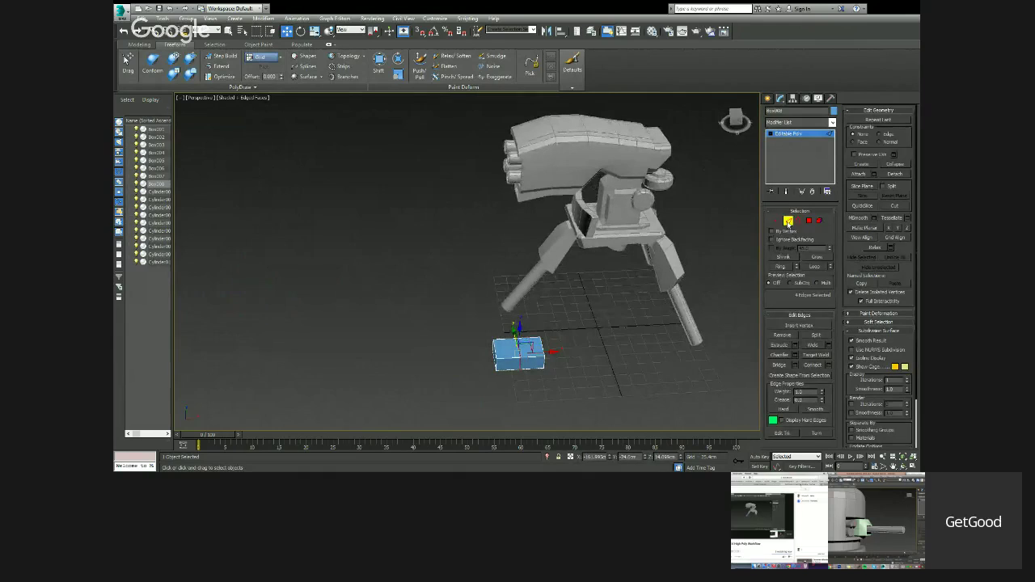
Raise the foot box's middle top vertices into a peak and lower the outer end's top vertices toward the ground.
{"action": "left_click", "coordinate": [778, 220]}
{"action": "left_click", "coordinate": [520, 356]}
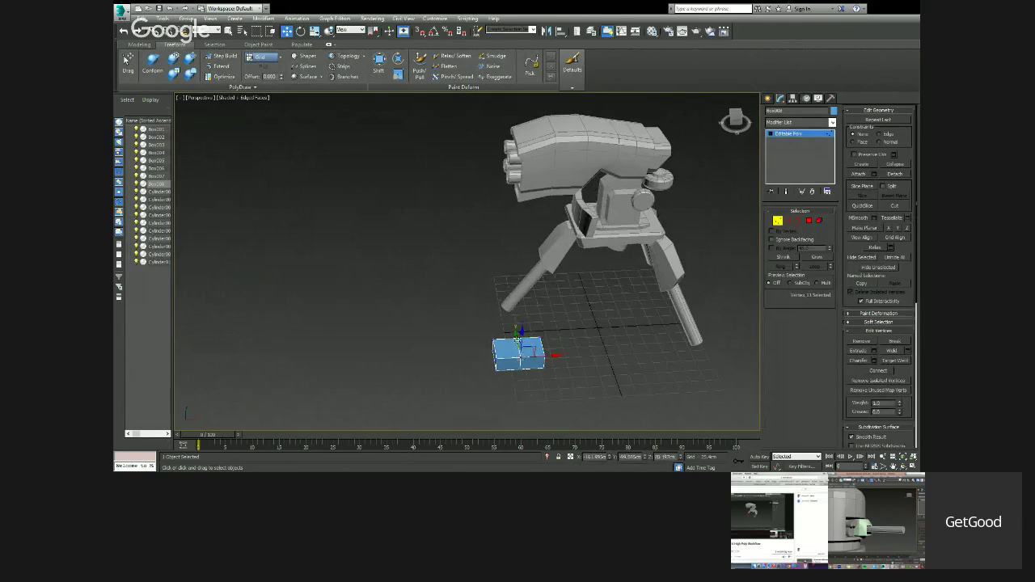
{"action": "left_click_drag", "start_coordinate": [521, 325], "coordinate": [520, 316]}
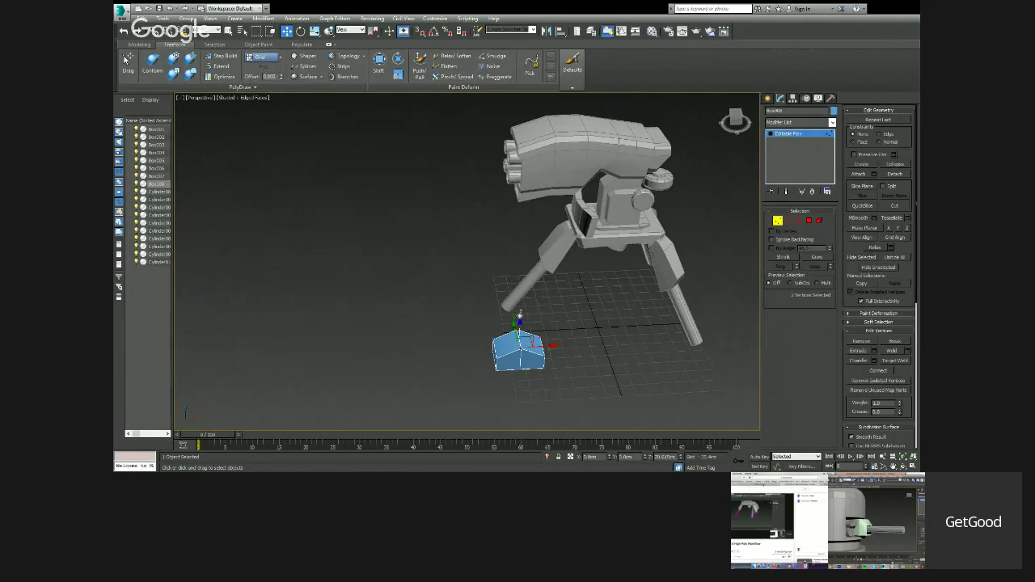
{"action": "middle_click_drag", "start_coordinate": [520, 315], "coordinate": [521, 341], "text": "alt"}
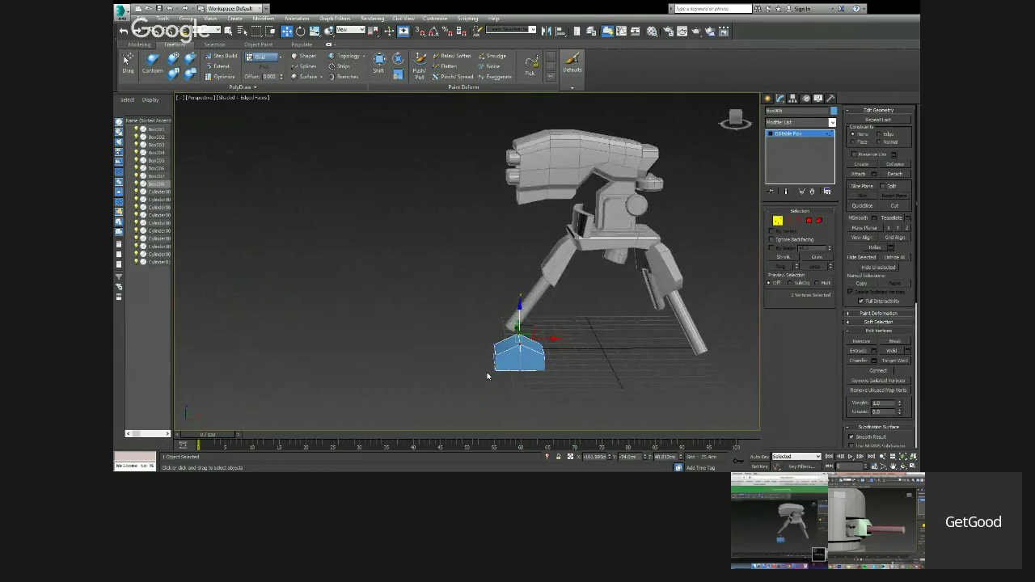
{"action": "middle_click_drag", "start_coordinate": [487, 376], "coordinate": [487, 364], "text": "alt"}
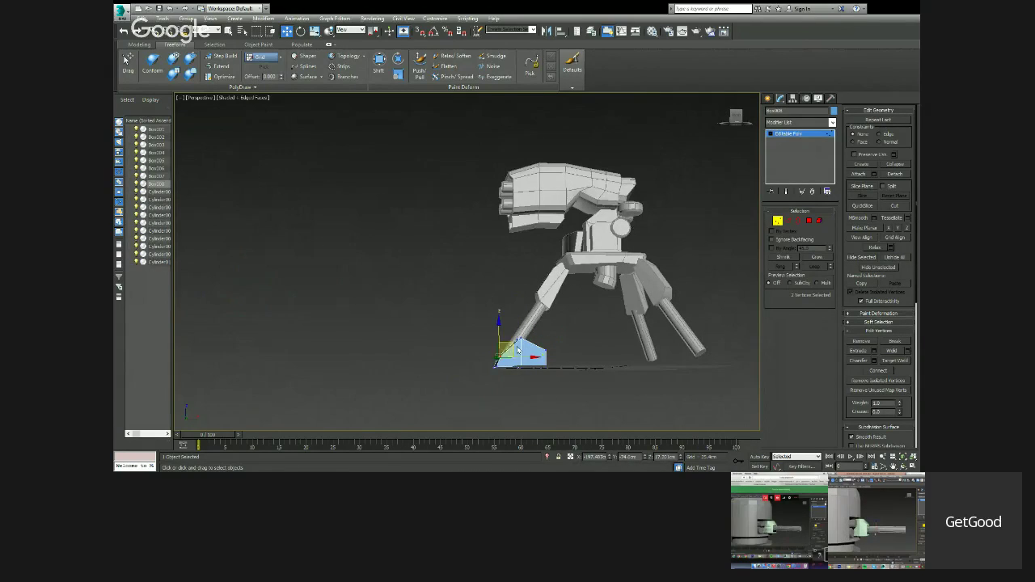
{"action": "middle_click_drag", "start_coordinate": [516, 349], "coordinate": [523, 358], "text": "alt"}
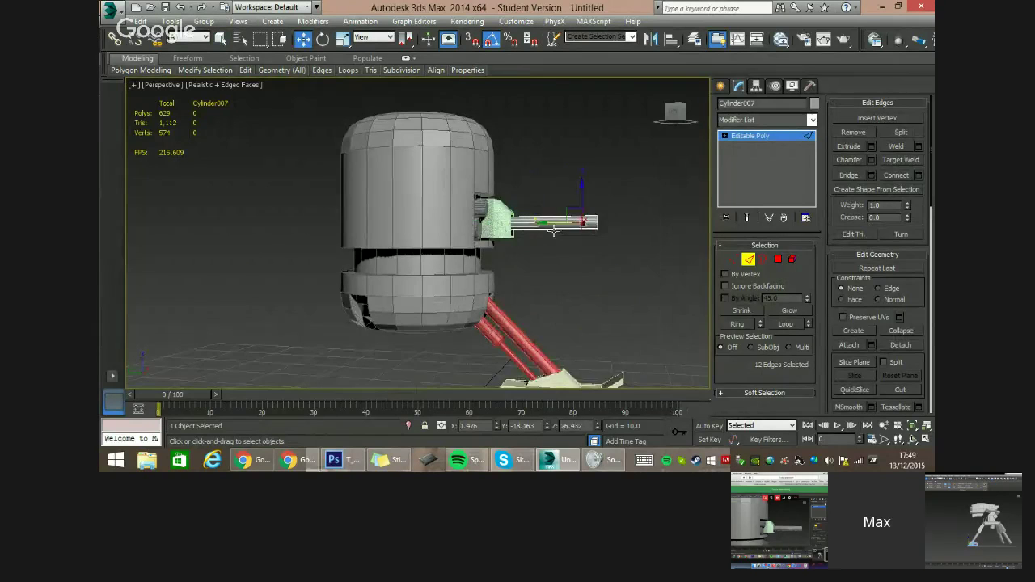
Slide the selected edge loop near the muzzle of the robot's gun barrel along the Y axis.
{"action": "scroll", "coordinate": [554, 231], "scroll_direction": "up", "scroll_amount": 6}
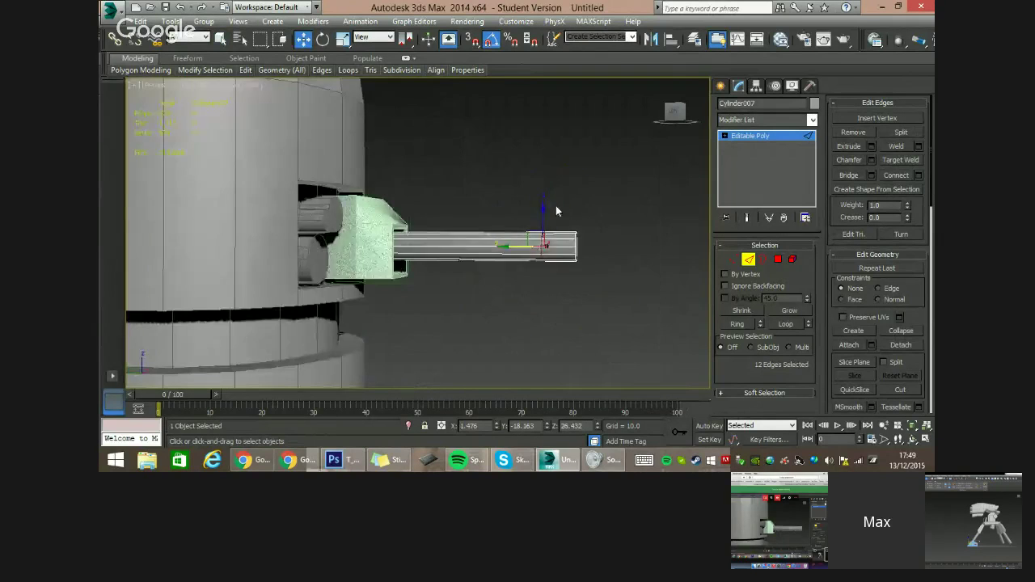
{"action": "scroll", "coordinate": [494, 293], "scroll_direction": "down", "scroll_amount": 6}
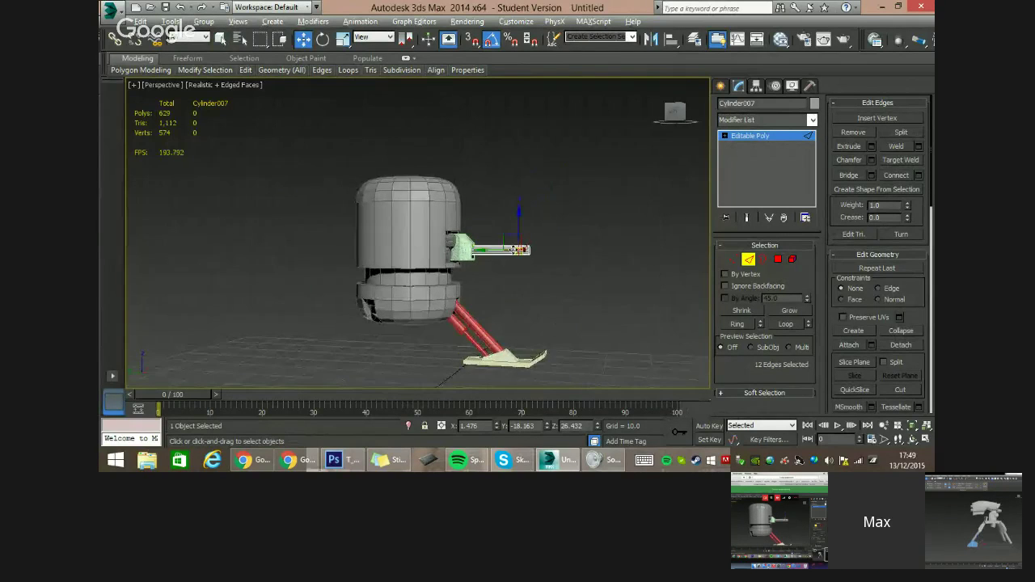
{"action": "middle_click_drag", "start_coordinate": [494, 293], "coordinate": [478, 266], "text": "alt"}
{"action": "scroll", "coordinate": [485, 259], "scroll_direction": "up", "scroll_amount": 4}
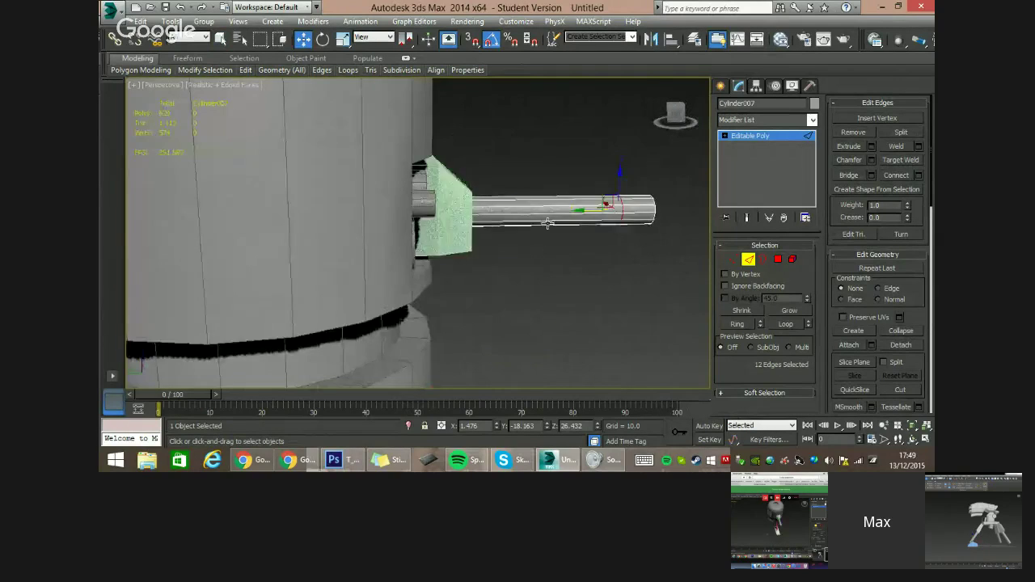
{"action": "scroll", "coordinate": [513, 249], "scroll_direction": "up", "scroll_amount": 3}
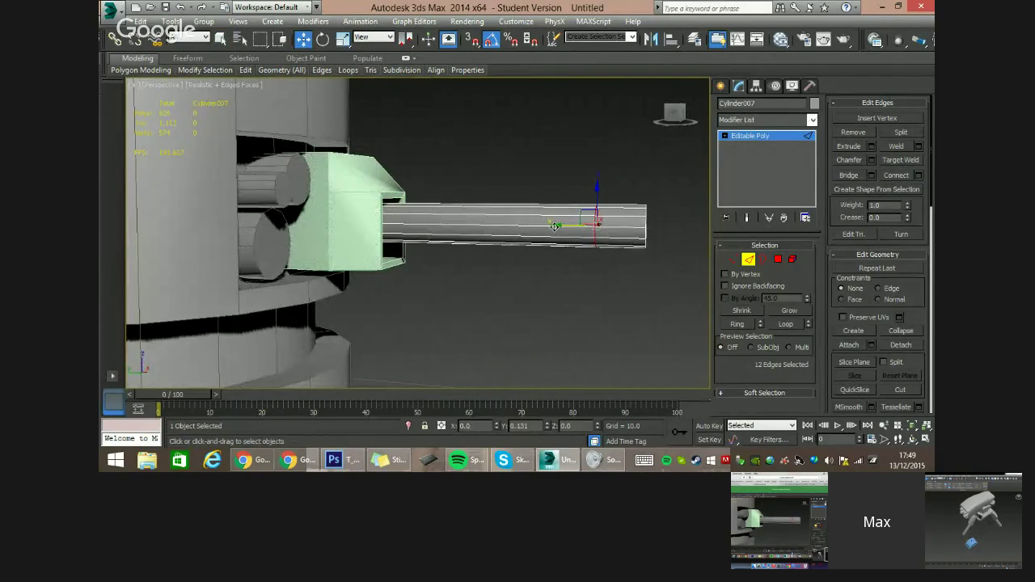
{"action": "left_click_drag", "start_coordinate": [557, 227], "coordinate": [539, 224]}
{"action": "scroll", "coordinate": [540, 224], "scroll_direction": "down", "scroll_amount": 4}
{"action": "mouse_move", "coordinate": [539, 217]}
{"action": "middle_mouse_down", "text": "alt"}
{"action": "mouse_move", "coordinate": [555, 203]}
{"action": "mouse_move", "coordinate": [497, 221]}
{"action": "mouse_move", "coordinate": [555, 219]}
{"action": "middle_mouse_up", "text": "alt"}
{"action": "scroll", "coordinate": [524, 213], "scroll_direction": "up", "scroll_amount": 3}
{"action": "scroll", "coordinate": [498, 221], "scroll_direction": "up", "scroll_amount": 3}
Extrude the ring of twelve polygons around the barrel's tip outward by 0.524 to form a thicker muzzle.
{"action": "left_click", "coordinate": [779, 260]}
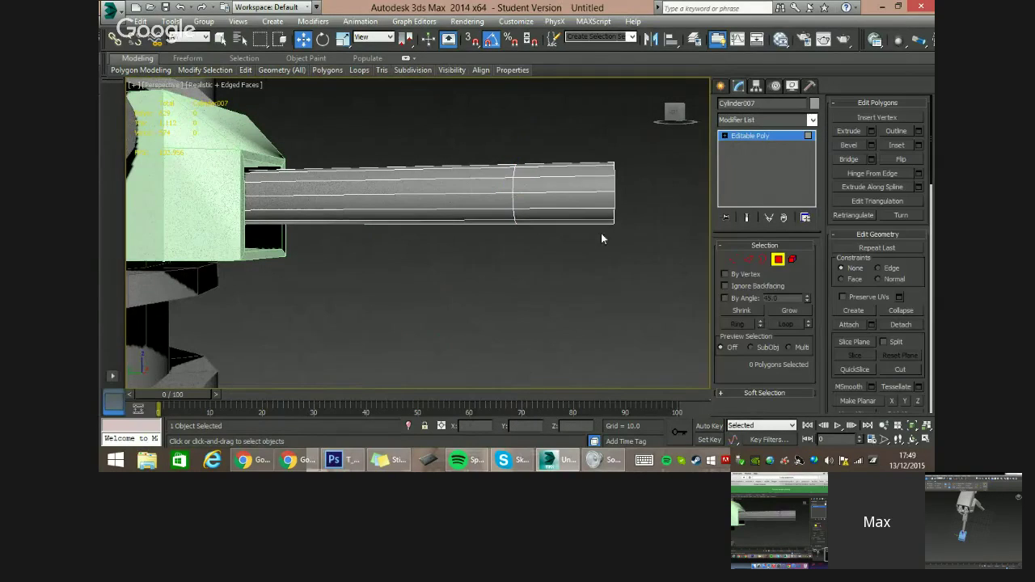
{"action": "left_click_drag", "start_coordinate": [575, 231], "coordinate": [639, 154]}
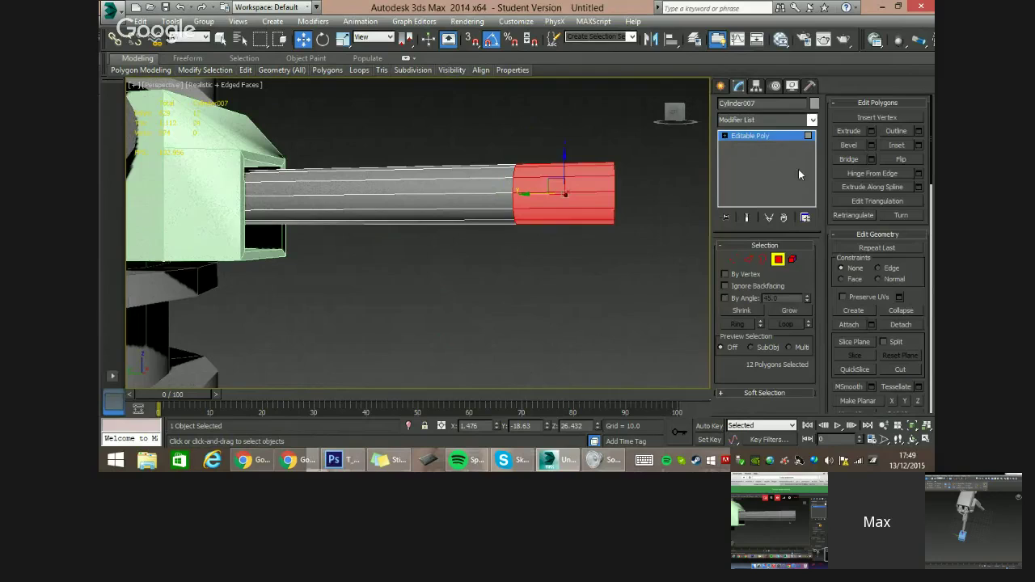
{"action": "left_click", "coordinate": [873, 130]}
{"action": "left_click", "coordinate": [465, 280]}
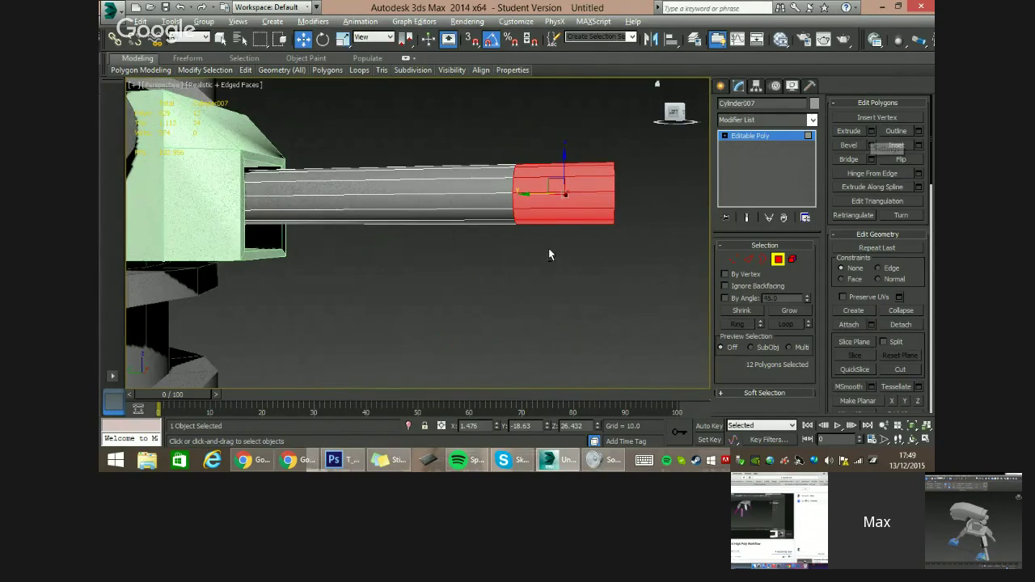
{"action": "scroll", "coordinate": [525, 253], "scroll_direction": "down", "scroll_amount": 2}
{"action": "left_click", "coordinate": [871, 130]}
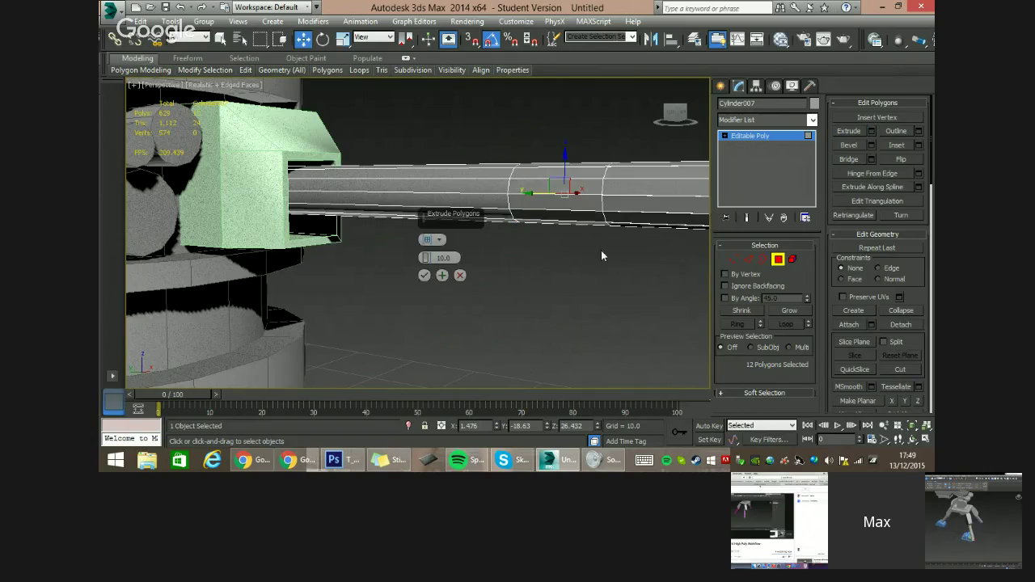
{"action": "right_click", "coordinate": [426, 258]}
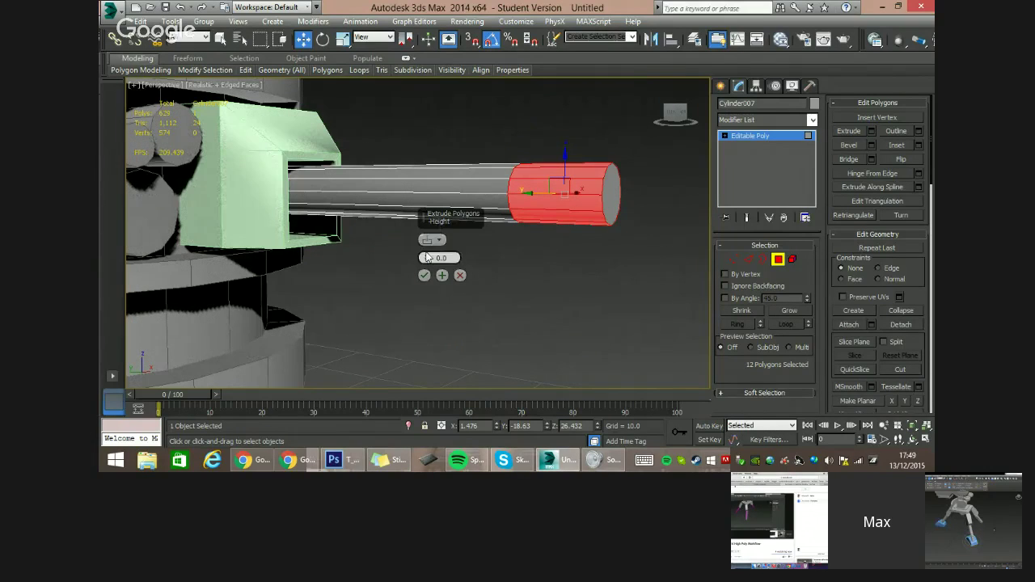
{"action": "left_click_drag", "start_coordinate": [425, 259], "coordinate": [424, 258]}
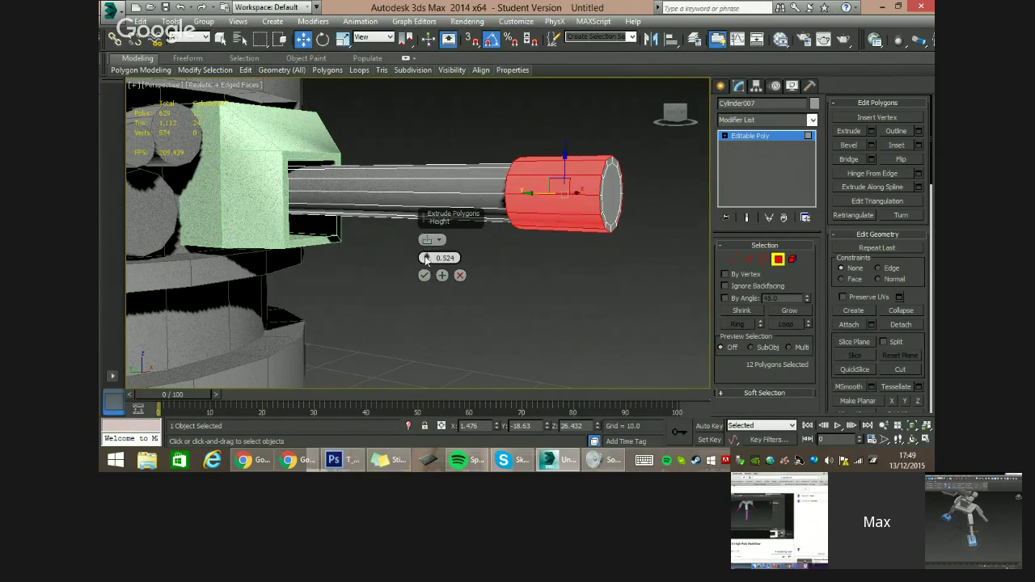
{"action": "left_click", "coordinate": [426, 278]}
Select the inner ring of edges on the gun barrel's muzzle end and remove them to leave one flat cap.
{"action": "middle_click_drag", "start_coordinate": [481, 233], "coordinate": [526, 206], "text": "alt"}
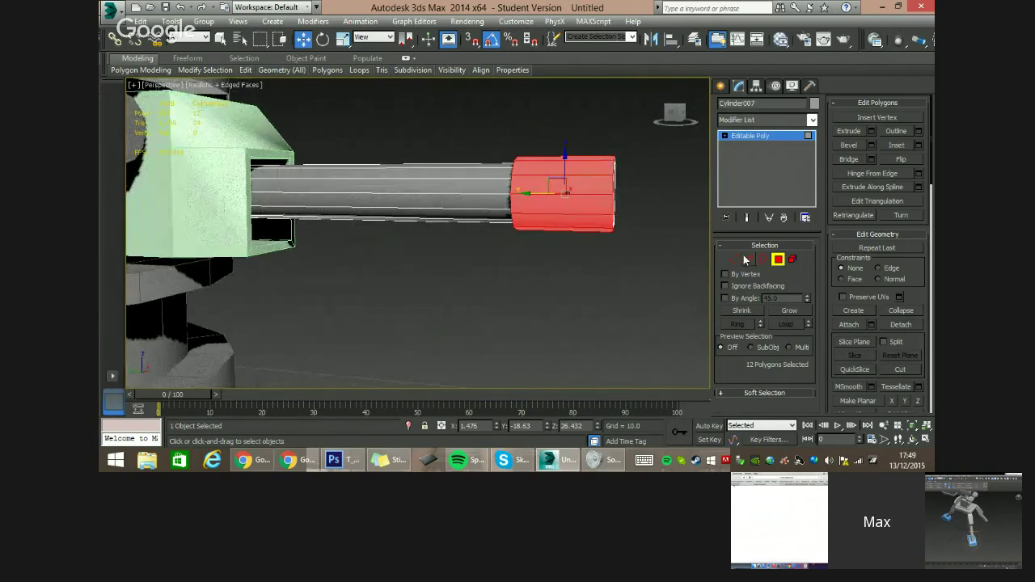
{"action": "middle_click_drag", "start_coordinate": [640, 252], "coordinate": [558, 243], "text": "alt"}
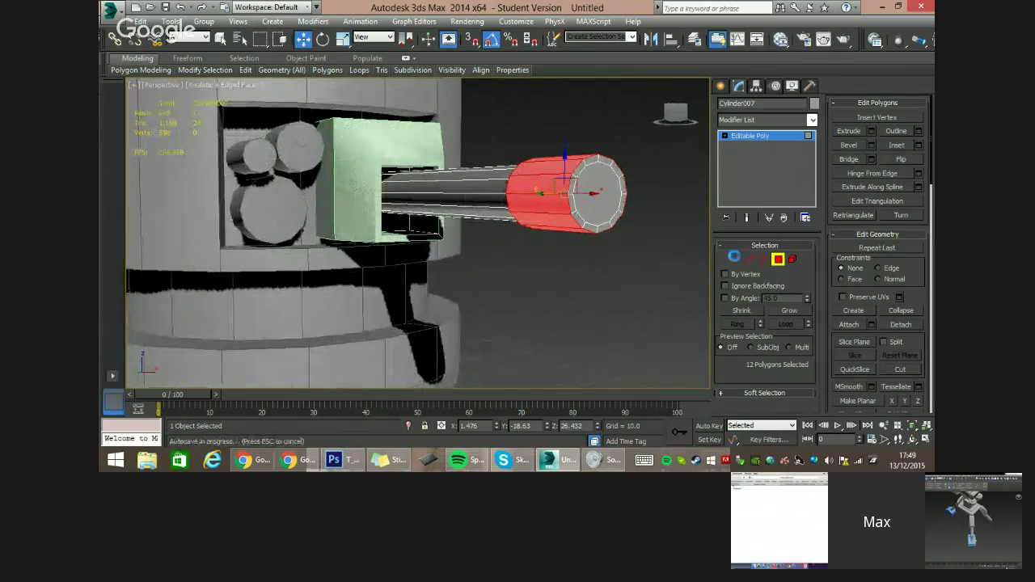
{"action": "left_click", "coordinate": [747, 261]}
{"action": "left_click", "coordinate": [591, 164]}
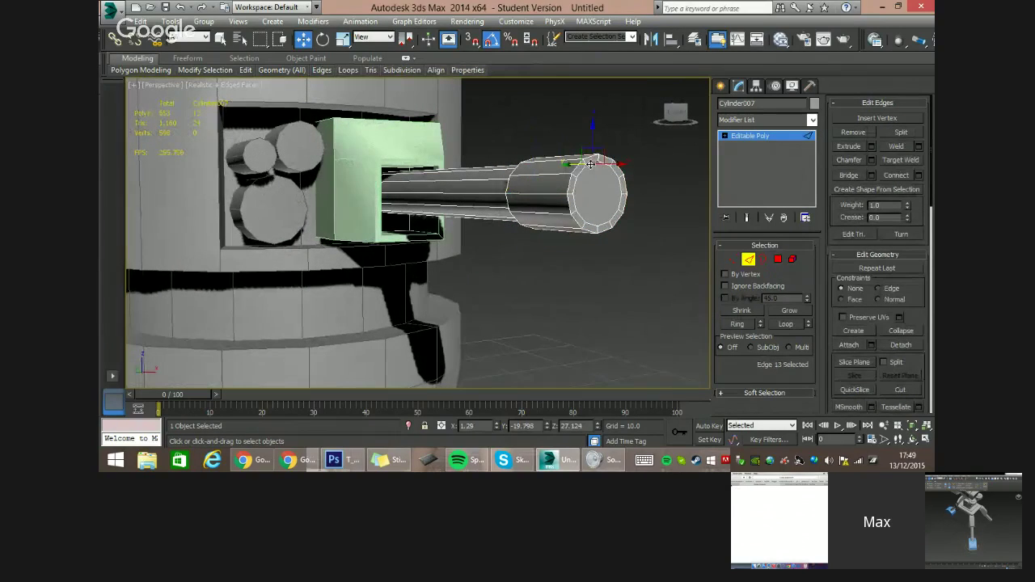
{"action": "key", "text": "q"}
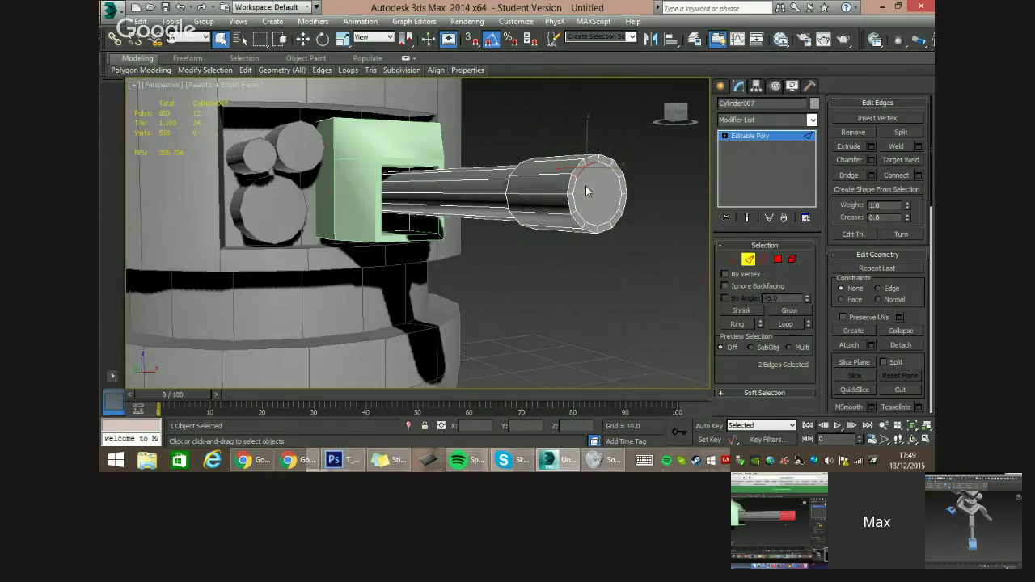
{"action": "scroll", "coordinate": [574, 199], "scroll_direction": "up", "scroll_amount": 5}
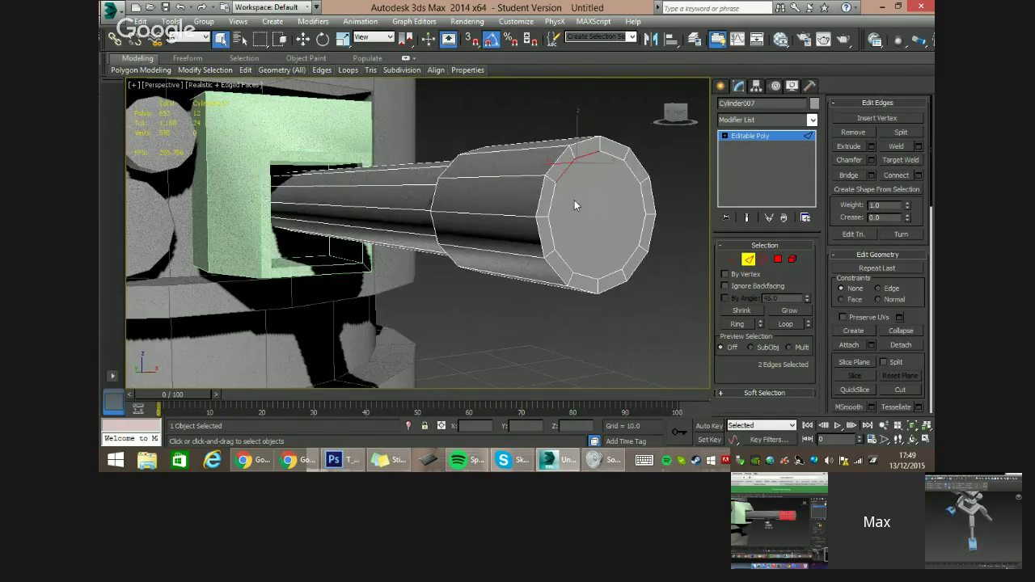
{"action": "left_click", "coordinate": [576, 273], "text": "ctrl"}
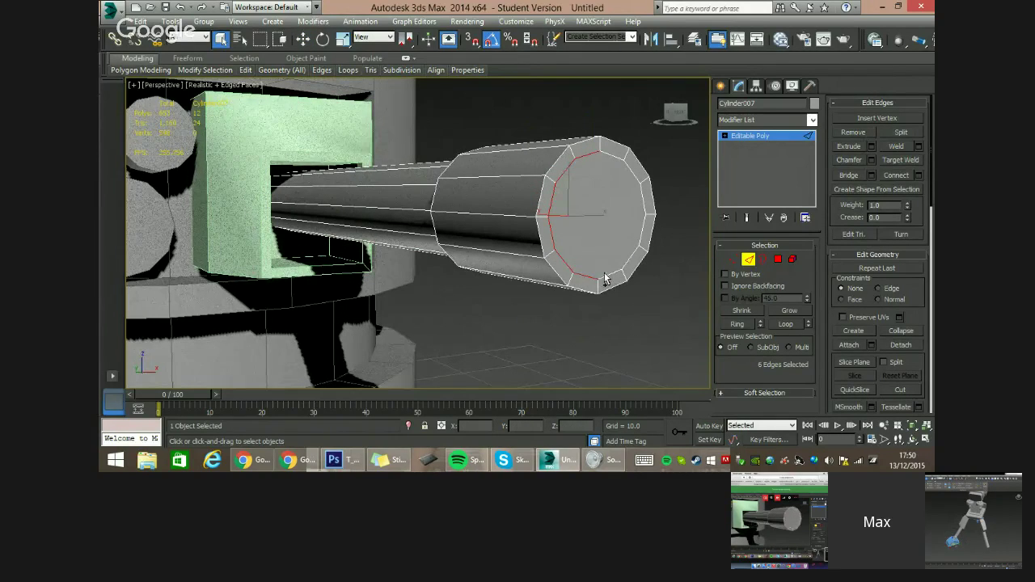
{"action": "left_click", "coordinate": [616, 273], "text": "ctrl"}
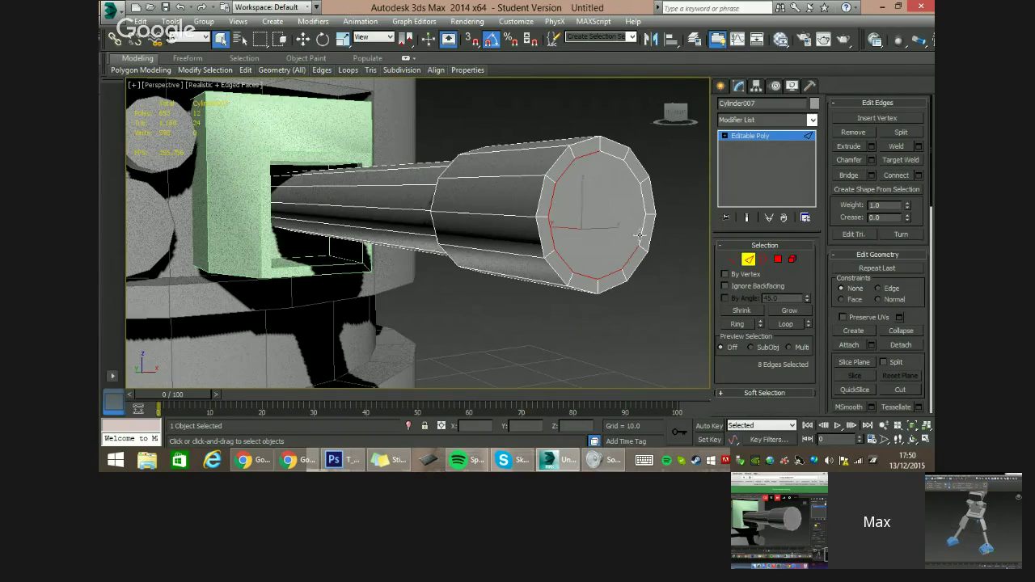
{"action": "left_click", "coordinate": [641, 203], "text": "ctrl"}
{"action": "left_click", "coordinate": [631, 174], "text": "ctrl"}
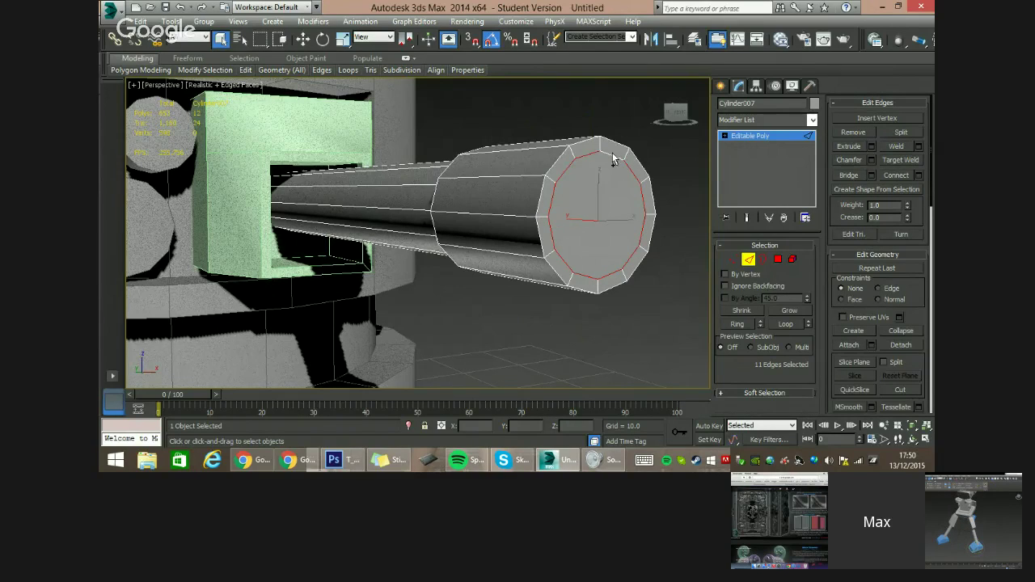
{"action": "left_click", "coordinate": [614, 179]}
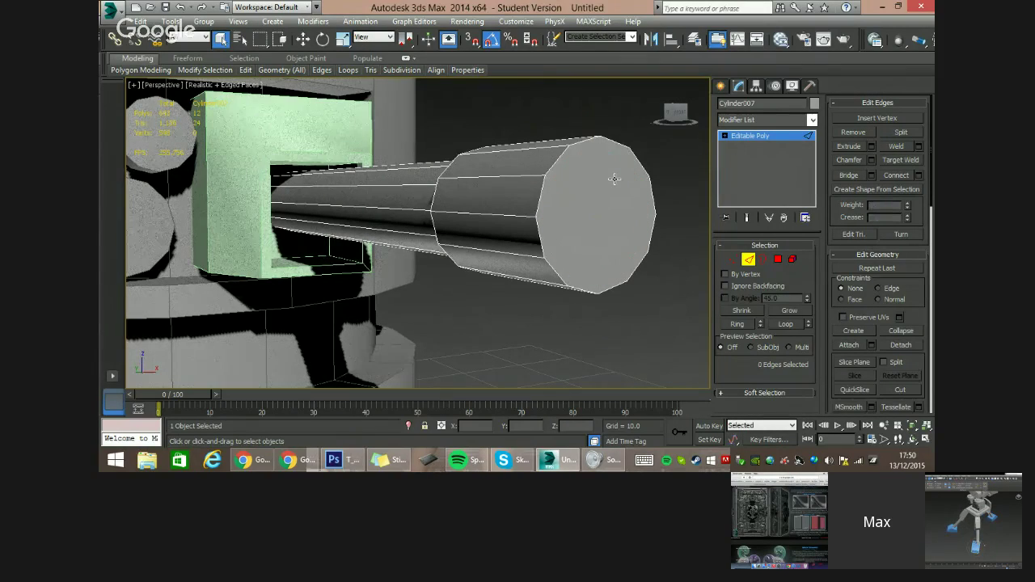
Try to rotate the muzzle's end cap polygon with the Edge constraint.
{"action": "left_click", "coordinate": [777, 259]}
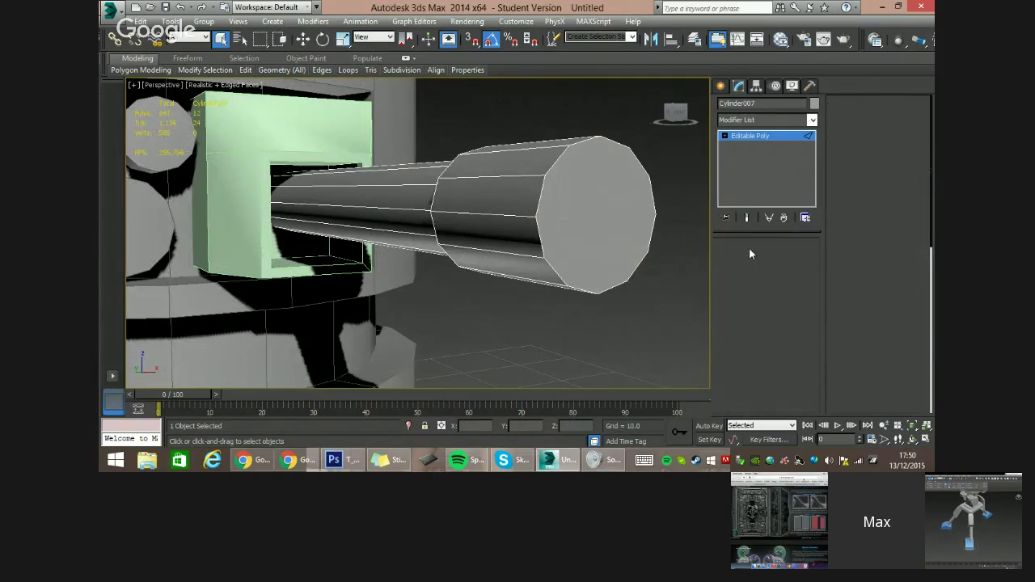
{"action": "left_click", "coordinate": [620, 203]}
{"action": "middle_click_drag", "start_coordinate": [569, 241], "coordinate": [596, 235], "text": "alt"}
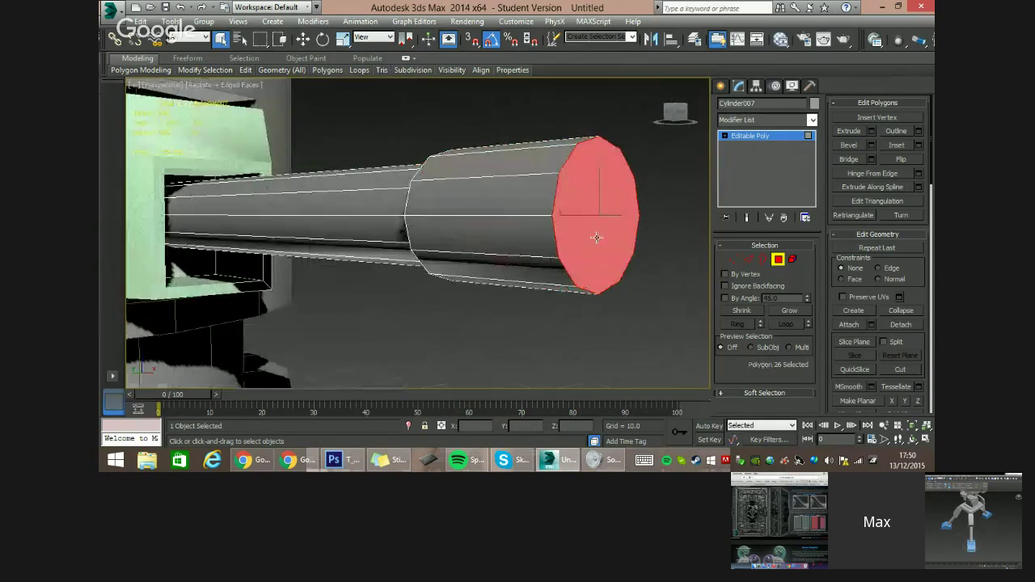
{"action": "key", "text": "e"}
{"action": "left_click_drag", "start_coordinate": [625, 197], "coordinate": [628, 217]}
{"action": "left_click", "coordinate": [732, 259]}
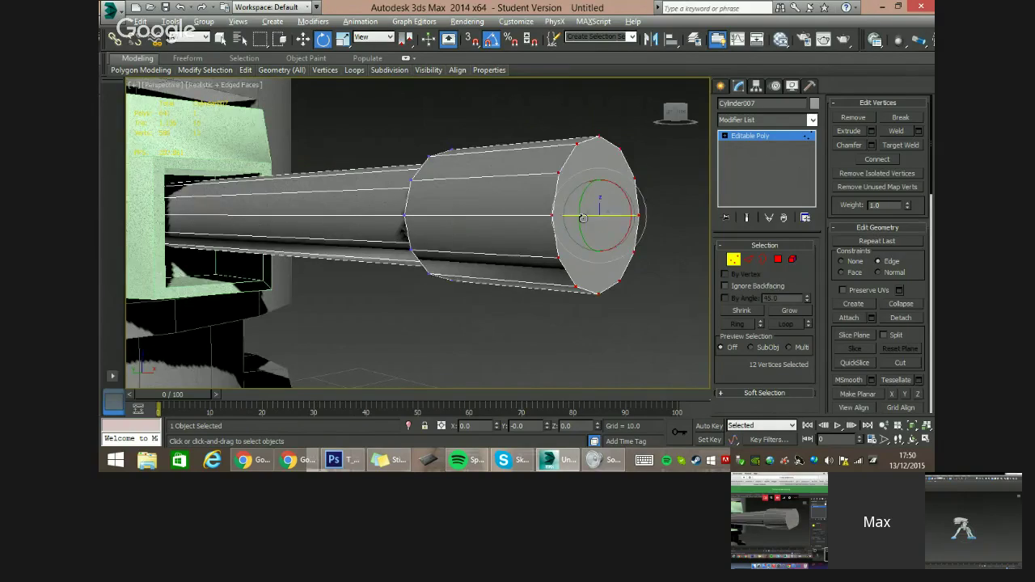
{"action": "middle_click_drag", "start_coordinate": [583, 219], "coordinate": [621, 222], "text": "alt"}
Connect the twelve lengthwise edges of the thick muzzle section with 1 segment around its middle.
{"action": "left_click", "coordinate": [748, 261]}
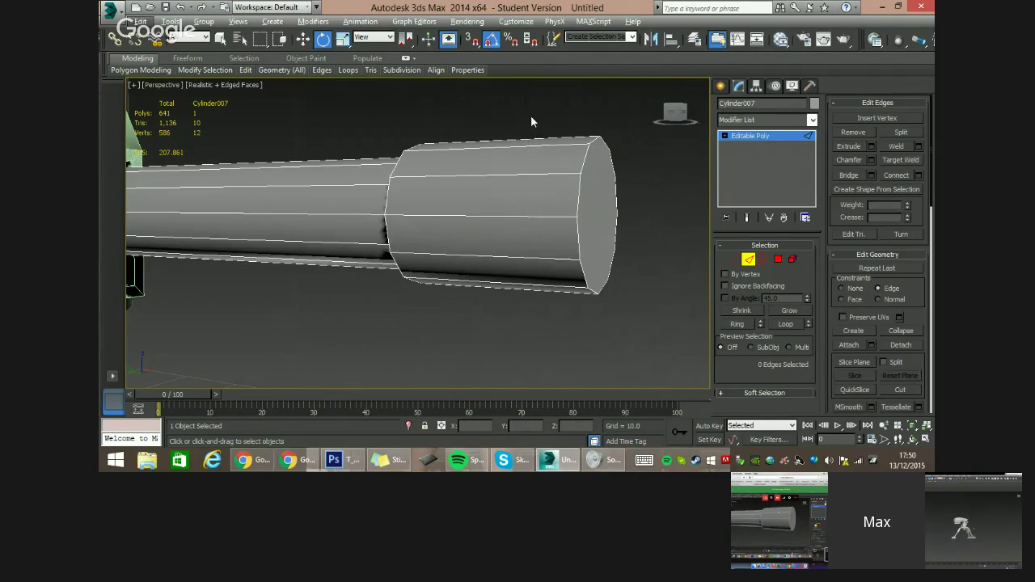
{"action": "left_click_drag", "start_coordinate": [531, 114], "coordinate": [509, 310]}
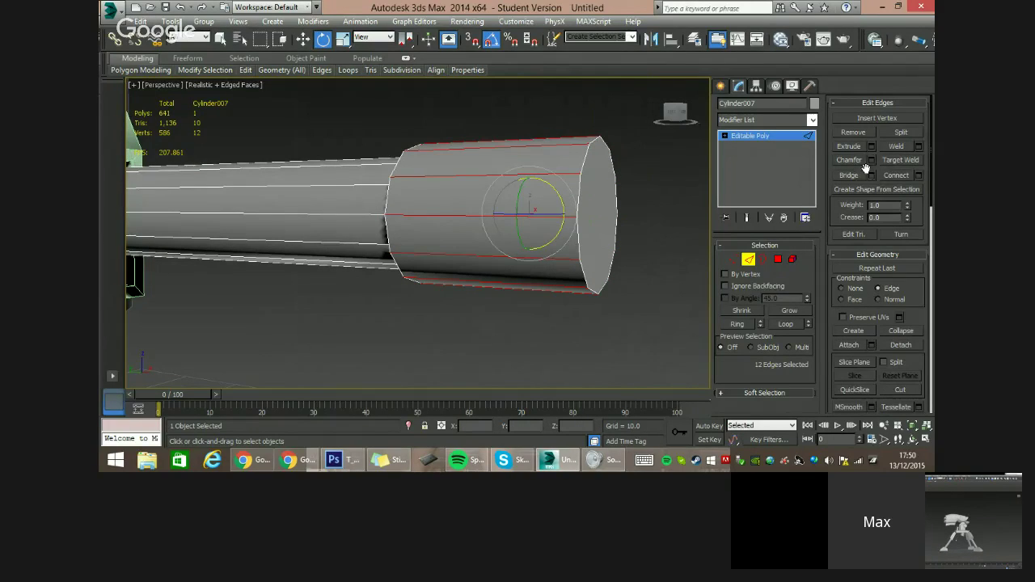
{"action": "left_click", "coordinate": [918, 176]}
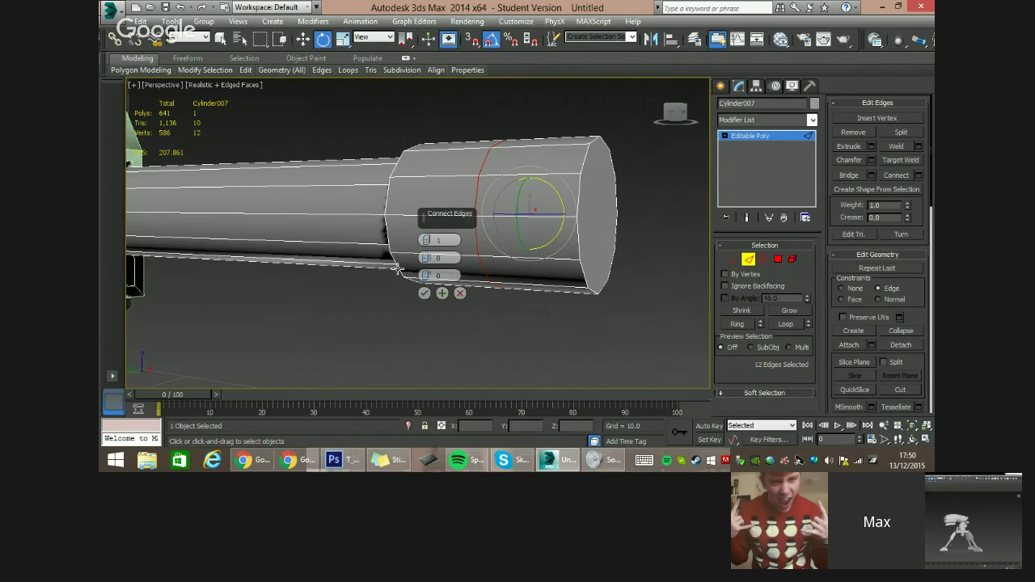
{"action": "left_click", "coordinate": [425, 292]}
Try rotating the muzzle's middle ring of vertices under the Edge constraint, undoing each attempt.
{"action": "left_click", "coordinate": [733, 259]}
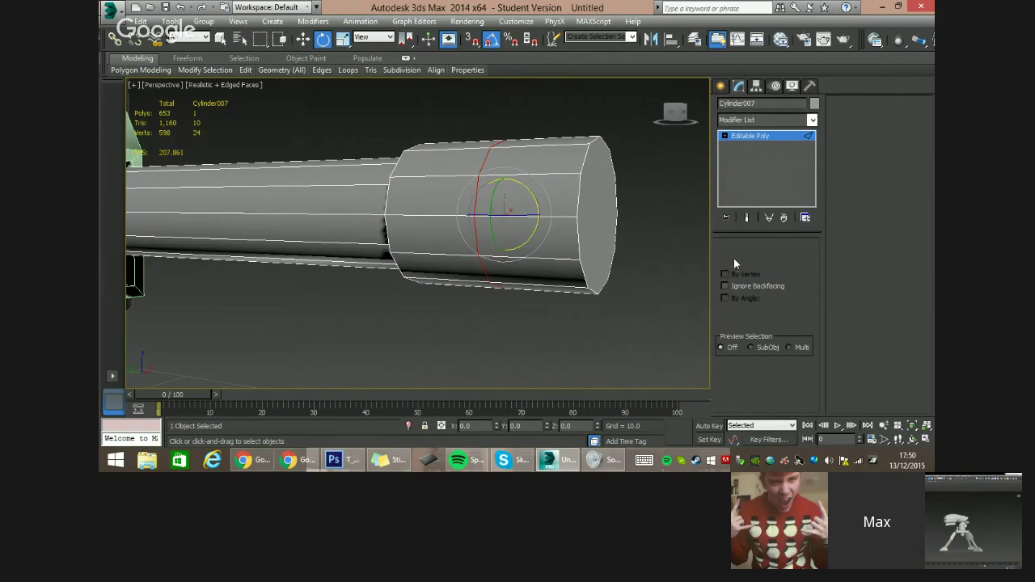
{"action": "middle_click_drag", "start_coordinate": [716, 250], "coordinate": [694, 237], "text": "alt"}
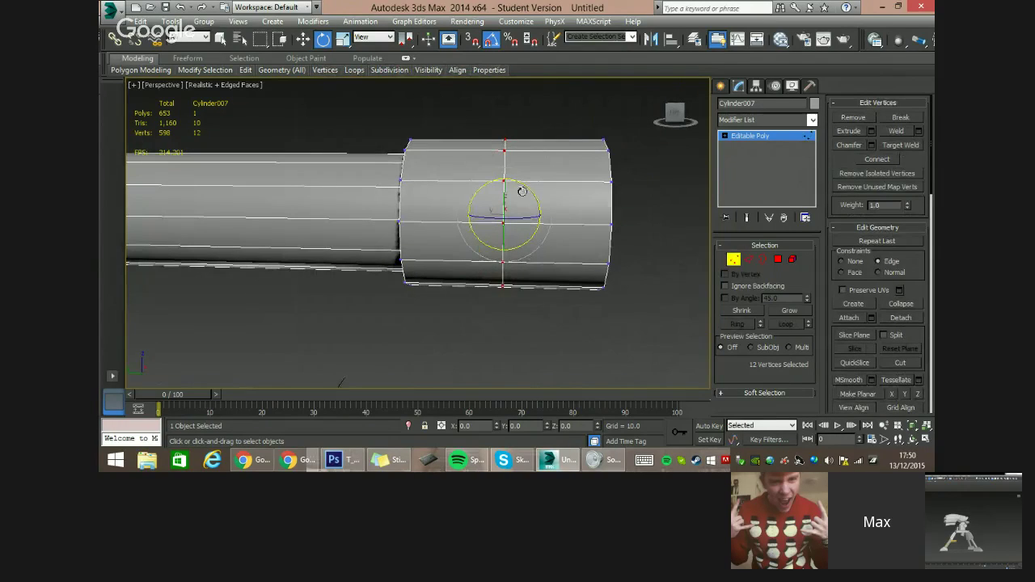
{"action": "left_click_drag", "start_coordinate": [522, 191], "coordinate": [556, 201]}
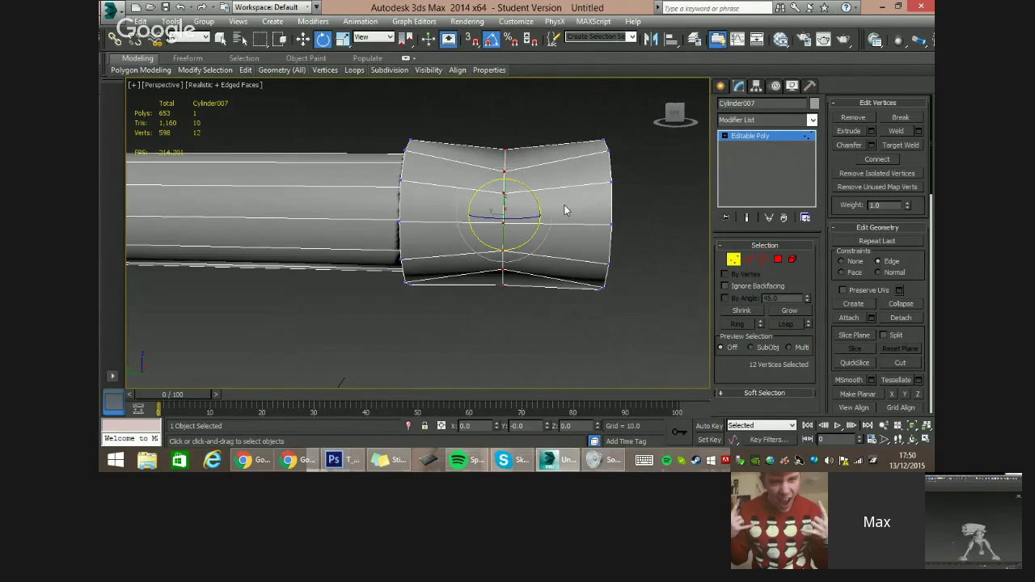
{"action": "key", "text": "ctrl+z"}
{"action": "middle_click_drag", "start_coordinate": [562, 212], "coordinate": [536, 201], "text": "alt"}
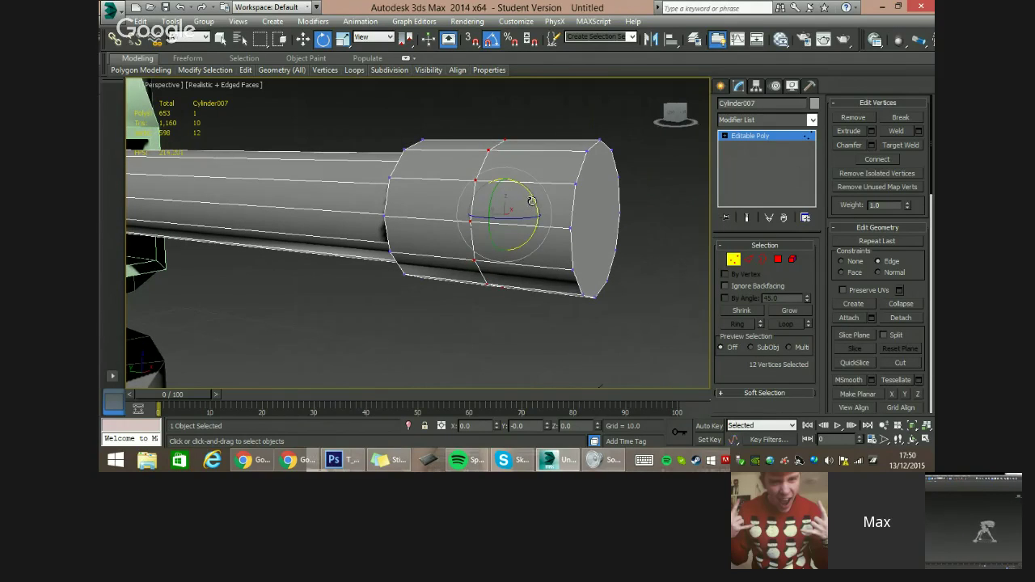
{"action": "left_click_drag", "start_coordinate": [532, 201], "coordinate": [545, 241]}
{"action": "key", "text": "ctrl+z"}
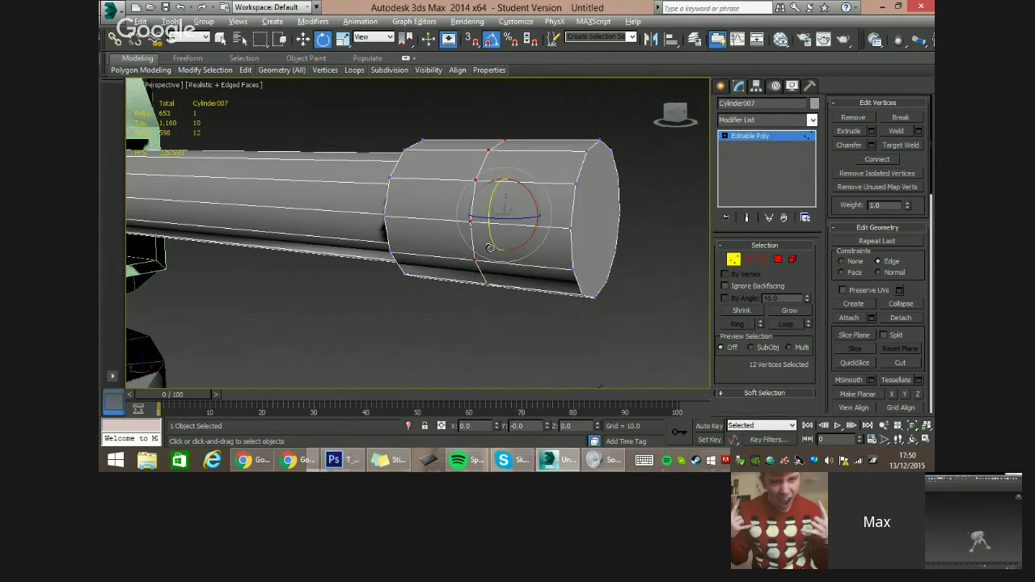
Reselect the muzzle's middle ring of vertices and set the editing constraint to None.
{"action": "middle_click_drag", "start_coordinate": [490, 247], "coordinate": [544, 331], "text": "alt"}
{"action": "left_click_drag", "start_coordinate": [479, 312], "coordinate": [522, 114]}
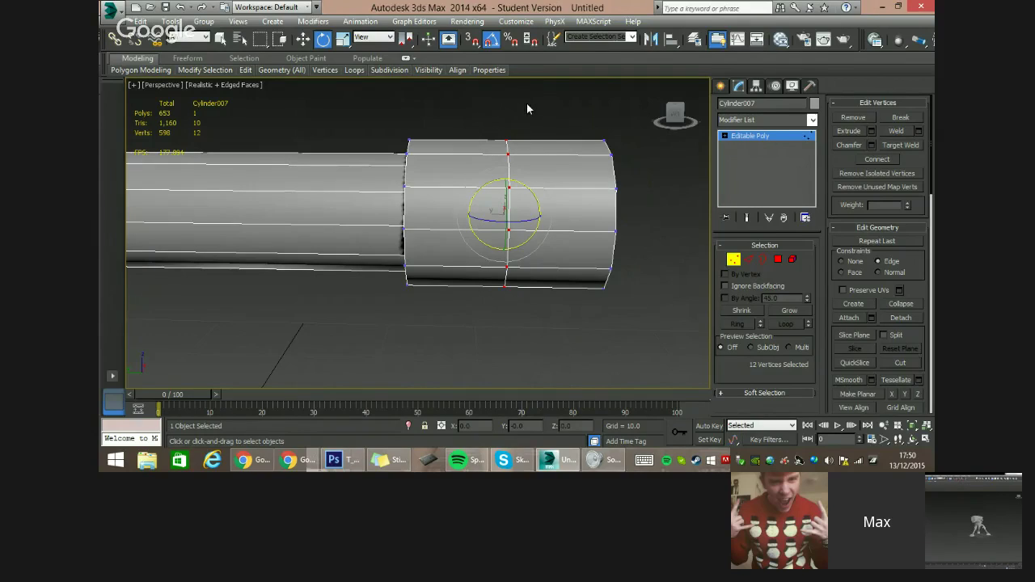
{"action": "left_click", "coordinate": [848, 261]}
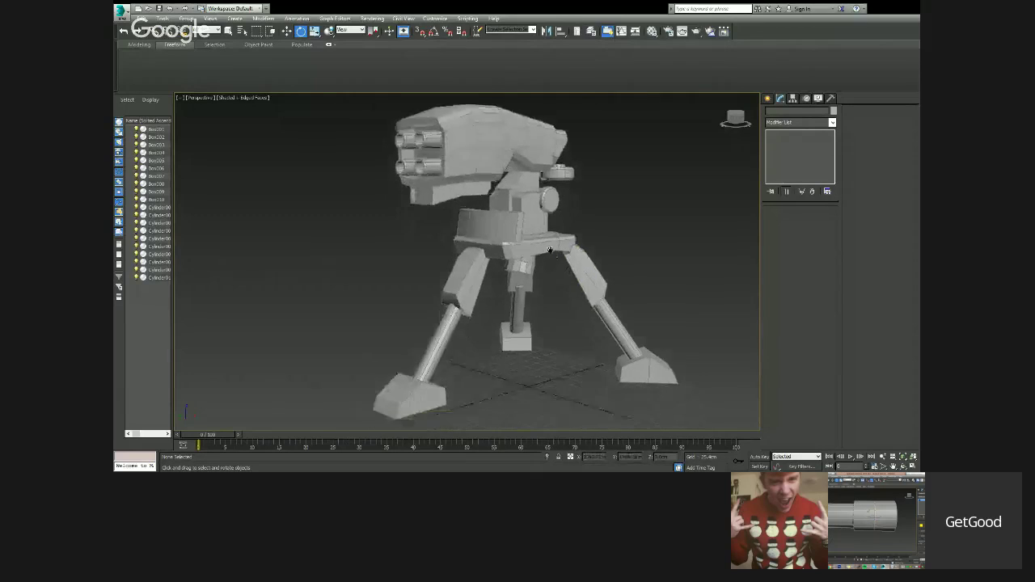
In the turret scene, start from one upper leg block and attach the opposite leg's block, strut cylinder and foot.
{"action": "left_click", "coordinate": [445, 286]}
{"action": "middle_click_drag", "start_coordinate": [447, 285], "coordinate": [472, 263]}
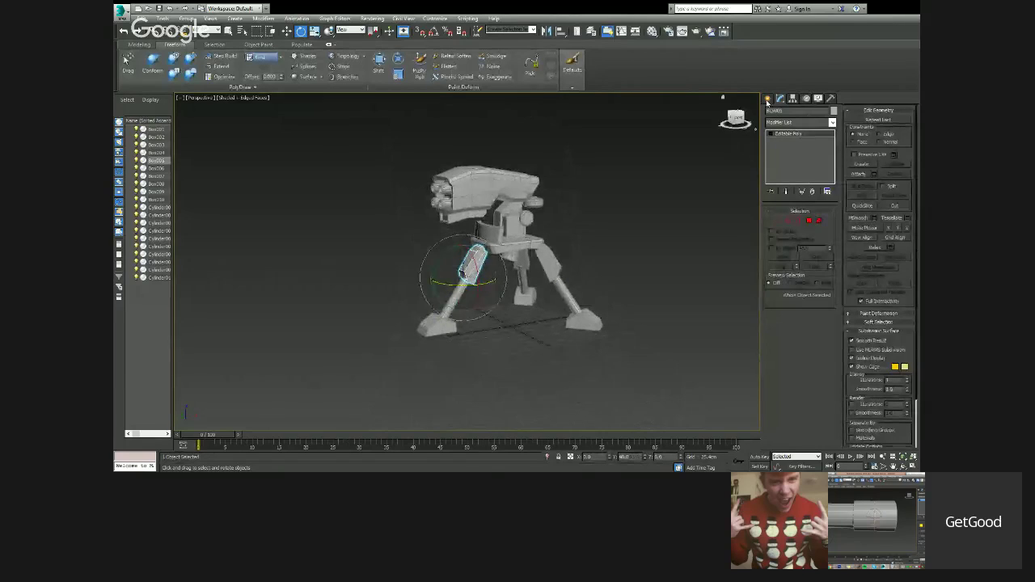
{"action": "left_click", "coordinate": [768, 98]}
{"action": "scroll", "coordinate": [566, 171], "scroll_direction": "up", "scroll_amount": 4}
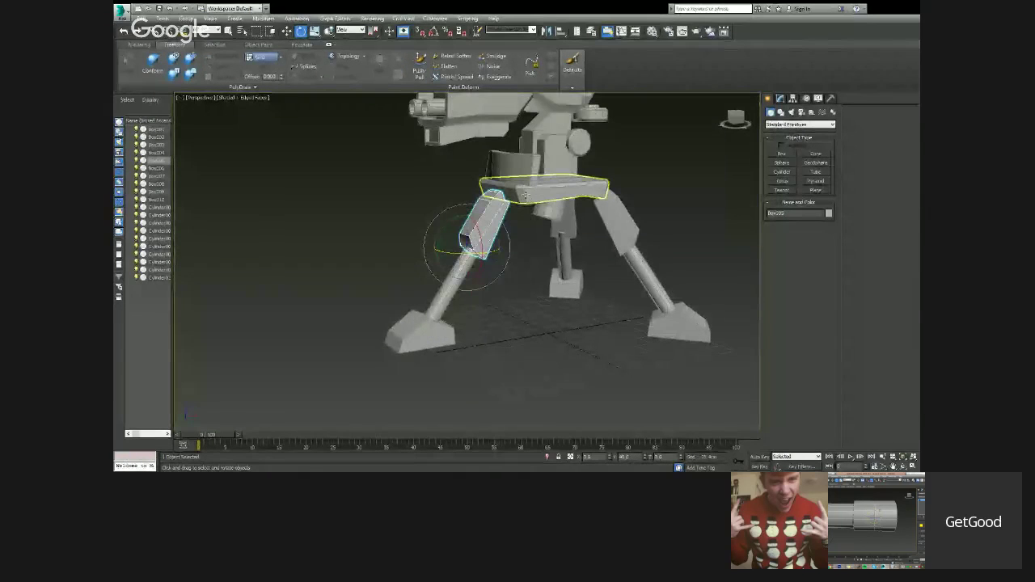
{"action": "left_click", "coordinate": [781, 99]}
{"action": "left_click", "coordinate": [865, 175]}
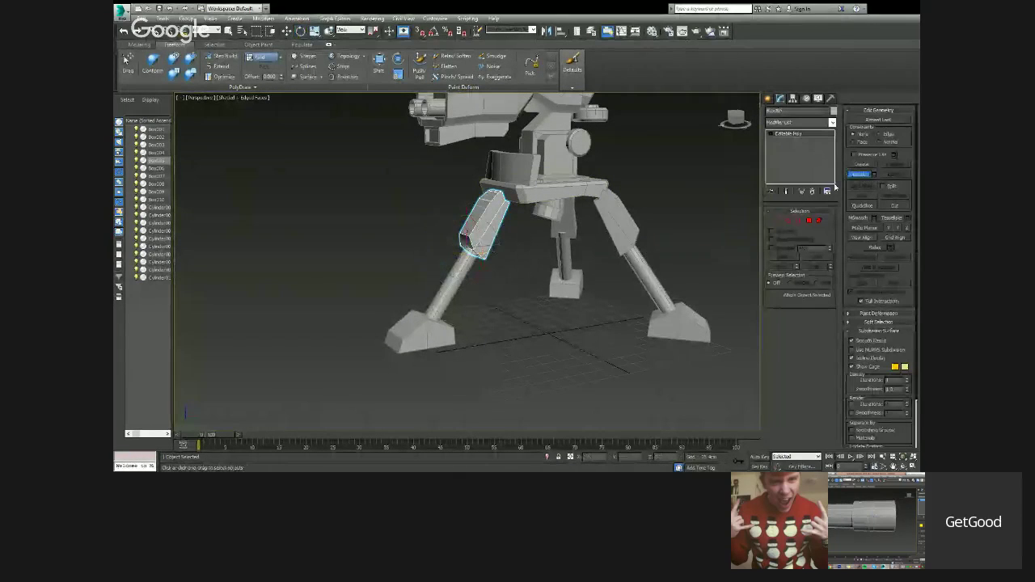
{"action": "left_click", "coordinate": [621, 231]}
{"action": "left_click", "coordinate": [643, 282]}
{"action": "left_click", "coordinate": [647, 338]}
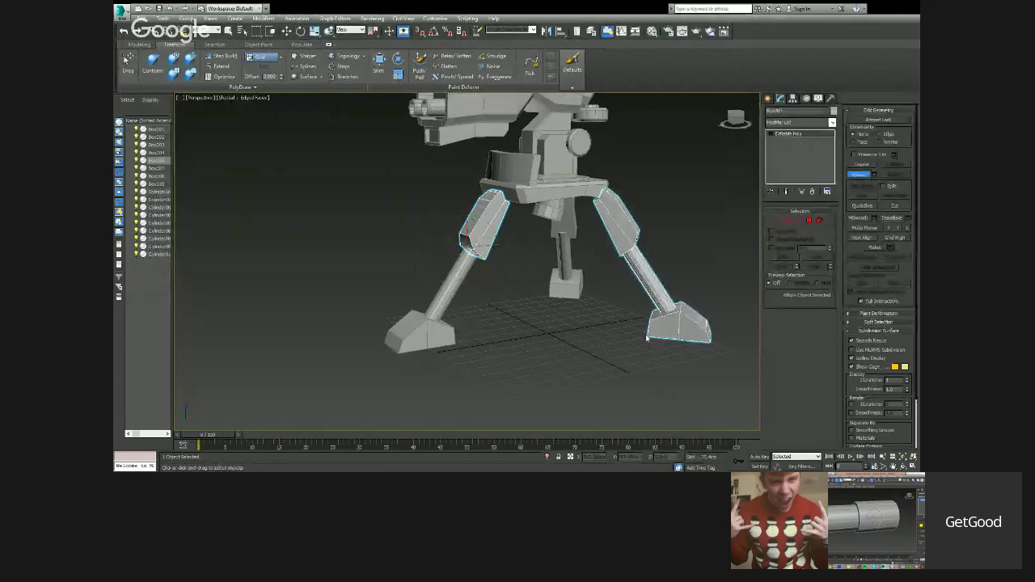
Attach the first leg's foot and strut, plus the rear leg's foot, strut and upper block.
{"action": "left_click", "coordinate": [447, 343]}
{"action": "left_click", "coordinate": [441, 302]}
{"action": "left_click", "coordinate": [565, 284]}
{"action": "left_click", "coordinate": [564, 251]}
{"action": "left_click", "coordinate": [560, 212]}
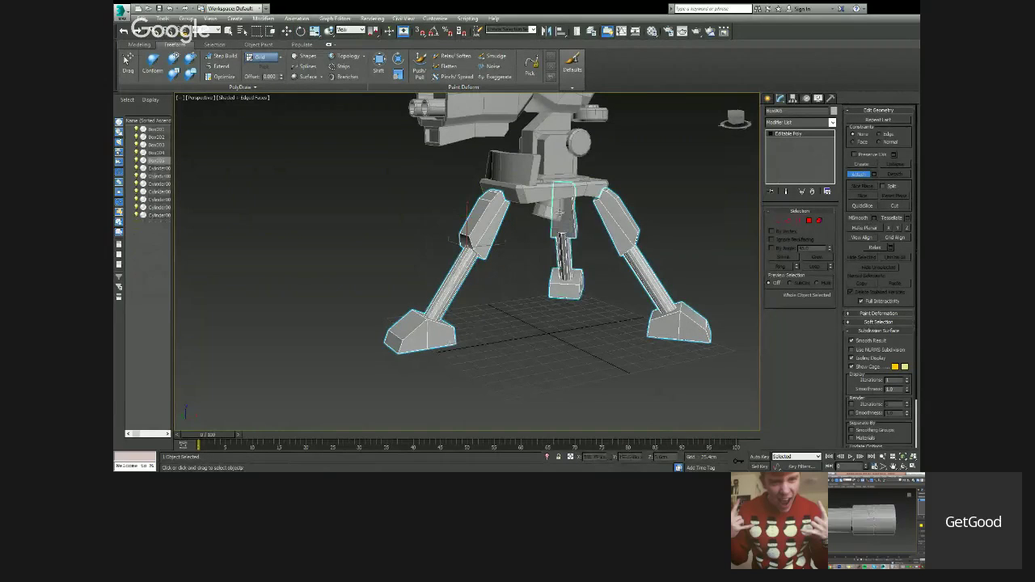
Attach the piece beneath the platform, the platform, the curved shield and the central mount to the legs.
{"action": "left_click", "coordinate": [545, 212]}
{"action": "left_click", "coordinate": [539, 193]}
{"action": "left_click", "coordinate": [519, 169]}
{"action": "left_click", "coordinate": [555, 149]}
Attach the mount's side cylinder, the small rear disc, the gun body and the barrel cylinders to the turret mesh.
{"action": "middle_click_drag", "start_coordinate": [559, 142], "coordinate": [547, 237]}
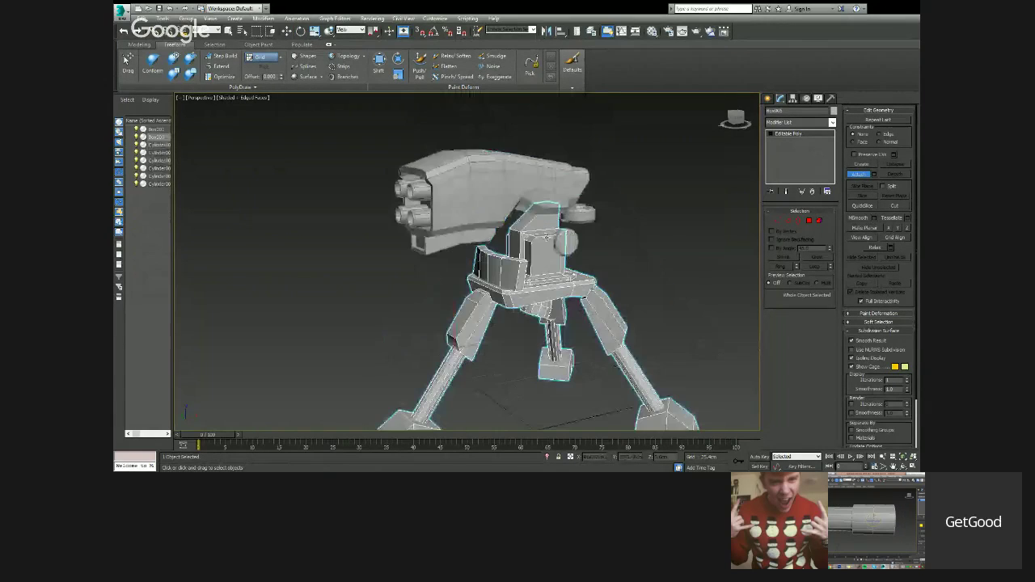
{"action": "left_click", "coordinate": [566, 241]}
{"action": "left_click", "coordinate": [580, 214]}
{"action": "left_click", "coordinate": [502, 196]}
{"action": "left_click", "coordinate": [413, 216]}
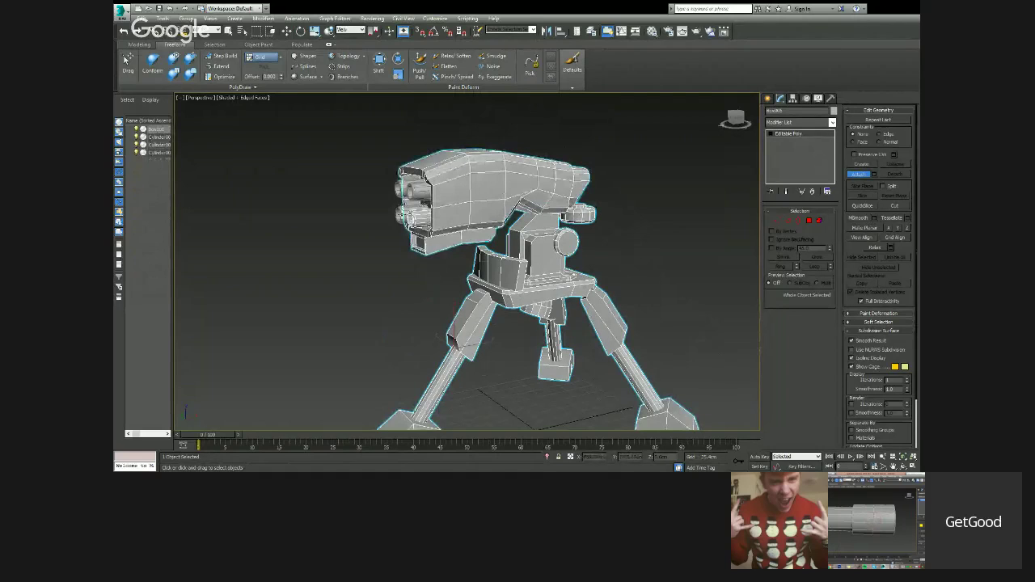
{"action": "left_click", "coordinate": [401, 189]}
{"action": "left_click", "coordinate": [418, 192]}
{"action": "mouse_move", "coordinate": [534, 224]}
{"action": "middle_mouse_down", "text": "alt"}
{"action": "mouse_move", "coordinate": [395, 258]}
{"action": "mouse_move", "coordinate": [462, 323]}
{"action": "mouse_move", "coordinate": [510, 243]}
{"action": "mouse_move", "coordinate": [534, 225]}
{"action": "middle_mouse_up", "text": "alt"}
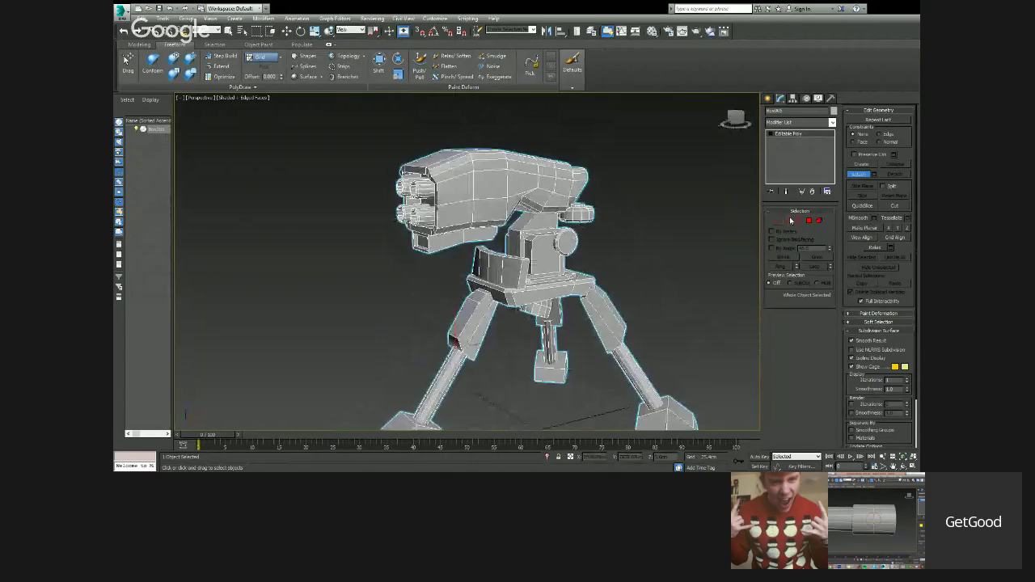
Examine the merged turret up close and from several angles, reselecting the whole mesh.
{"action": "key", "text": "w"}
{"action": "middle_click_drag", "start_coordinate": [638, 321], "coordinate": [511, 293], "text": "alt"}
{"action": "scroll", "coordinate": [508, 290], "scroll_direction": "up", "scroll_amount": 8}
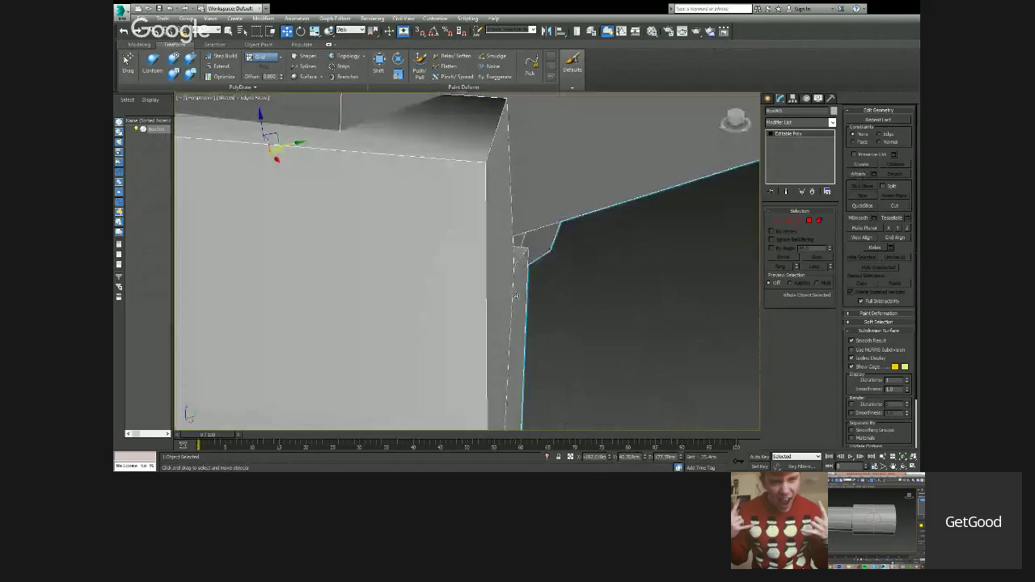
{"action": "scroll", "coordinate": [508, 289], "scroll_direction": "down", "scroll_amount": 5}
{"action": "scroll", "coordinate": [508, 290], "scroll_direction": "down", "scroll_amount": 8}
{"action": "left_click", "coordinate": [610, 291]}
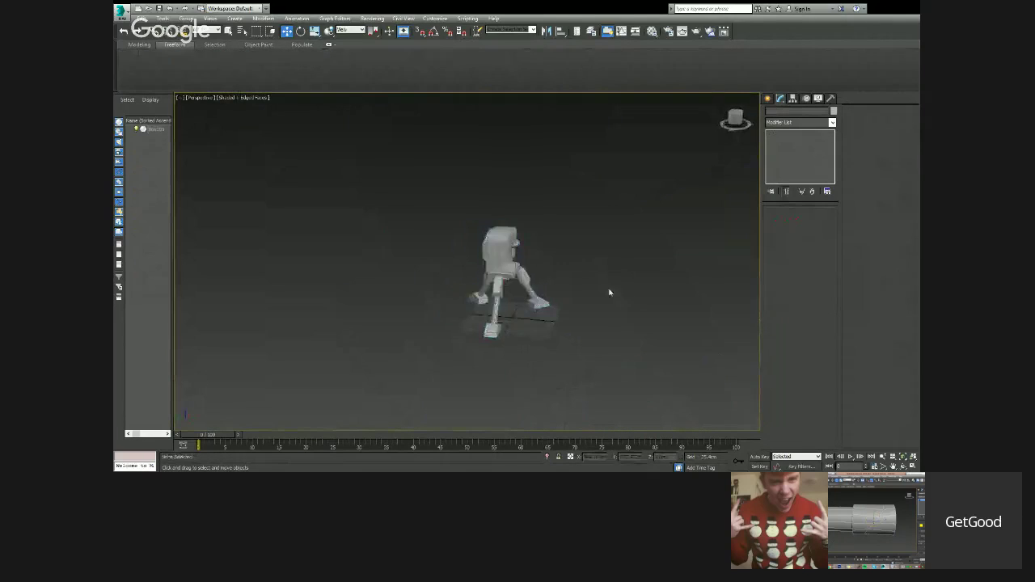
{"action": "middle_click_drag", "start_coordinate": [610, 291], "coordinate": [509, 276], "text": "alt"}
{"action": "left_click_drag", "start_coordinate": [334, 291], "coordinate": [466, 272]}
{"action": "middle_click_drag", "start_coordinate": [466, 272], "coordinate": [542, 335], "text": "alt"}
{"action": "scroll", "coordinate": [543, 325], "scroll_direction": "up", "scroll_amount": 3}
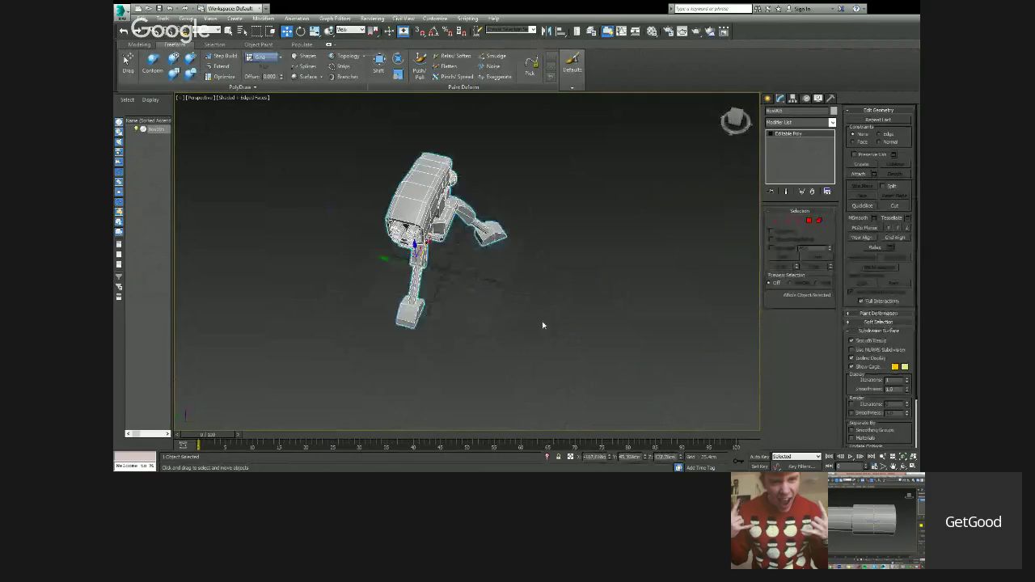
Center the turret's pivot point on the object using Affect Pivot Only.
{"action": "middle_click_drag", "start_coordinate": [619, 425], "coordinate": [469, 303], "text": "alt"}
{"action": "left_click", "coordinate": [792, 98]}
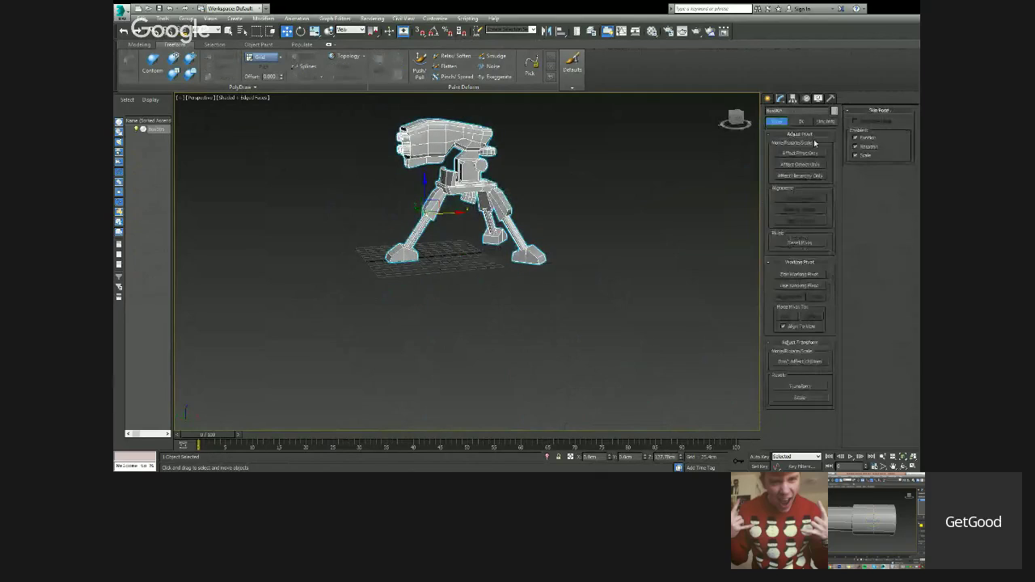
{"action": "left_click", "coordinate": [800, 154]}
{"action": "left_click", "coordinate": [800, 197]}
{"action": "left_click", "coordinate": [799, 154]}
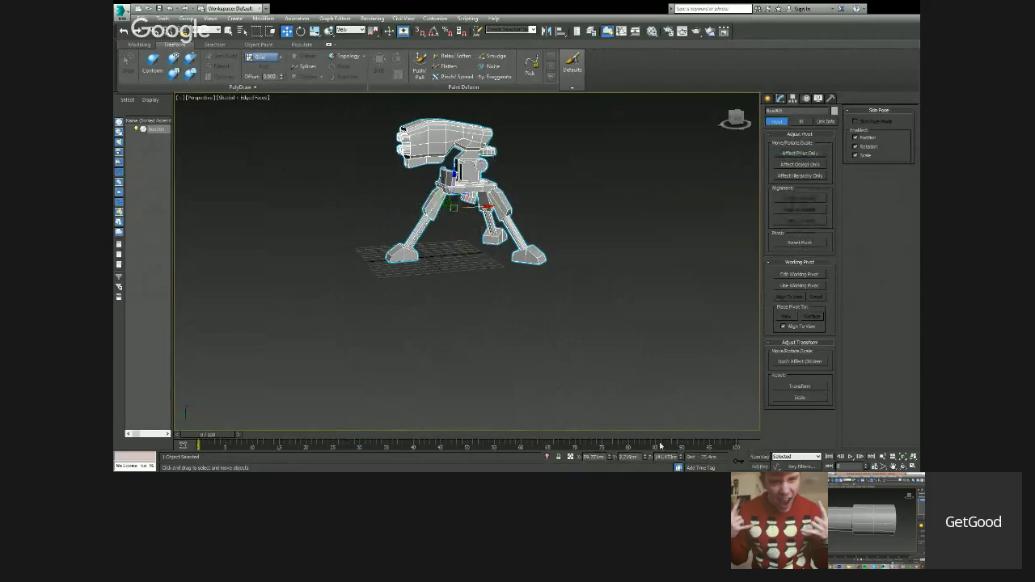
Reset the turret's X, Y and Z position to zero so its centred pivot sits on the world origin.
{"action": "right_click", "coordinate": [677, 457]}
{"action": "right_click", "coordinate": [646, 458]}
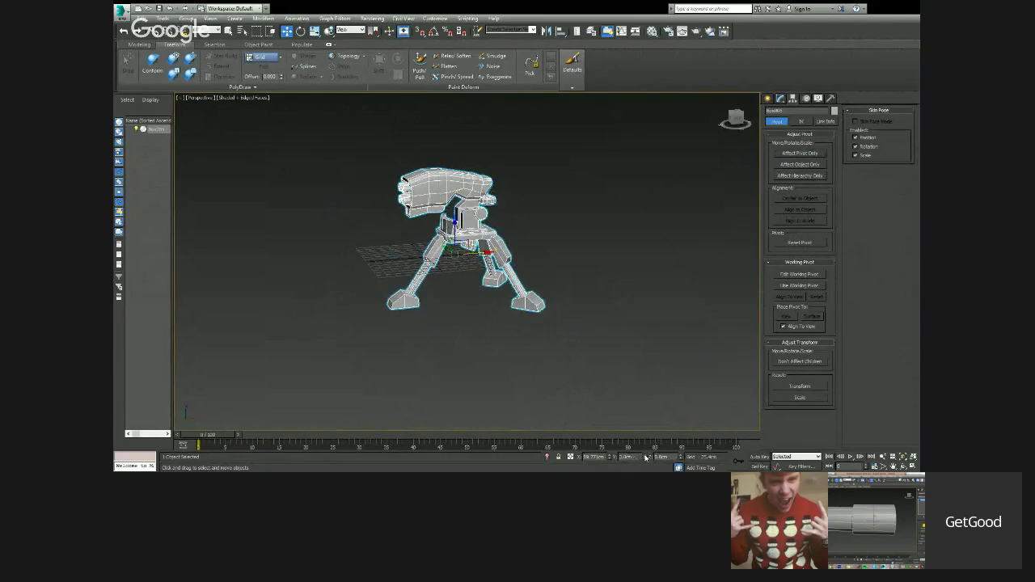
{"action": "right_click", "coordinate": [612, 458]}
{"action": "left_click", "coordinate": [538, 324]}
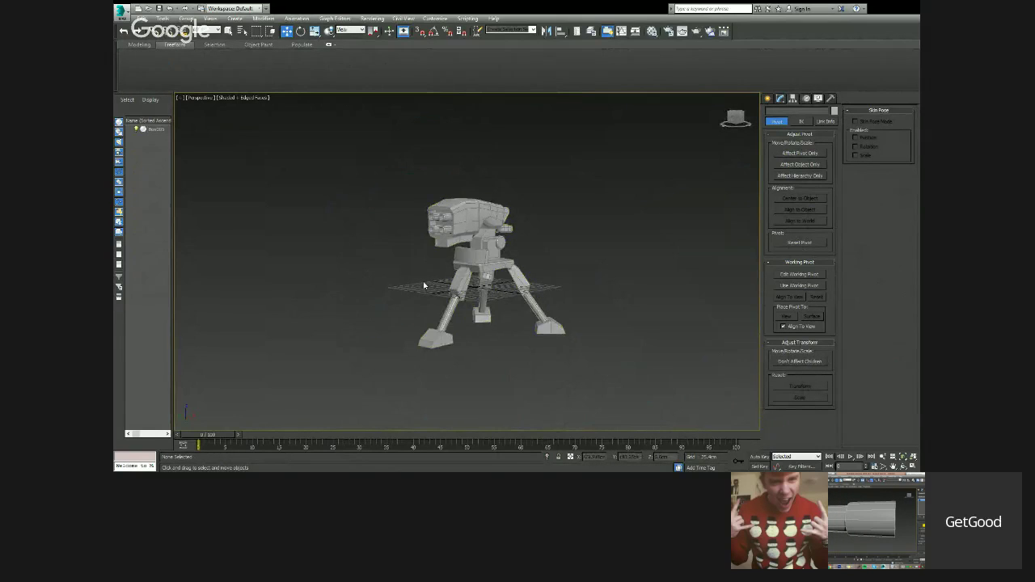
{"action": "left_click", "coordinate": [473, 243]}
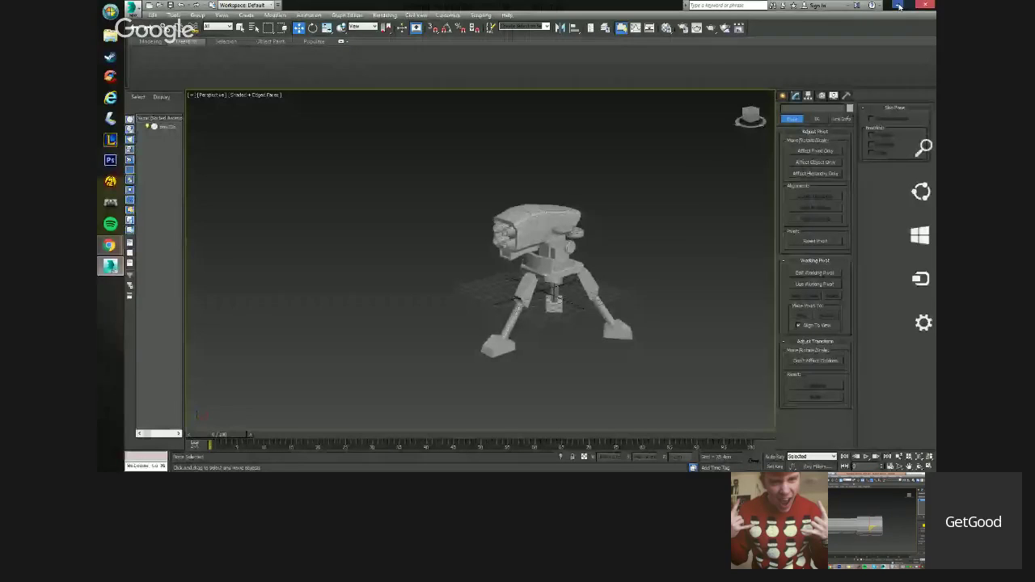
Launch ZBrush from the desktop and return to the sentry.max turret scene in 3ds Max.
{"action": "left_click", "coordinate": [899, 6]}
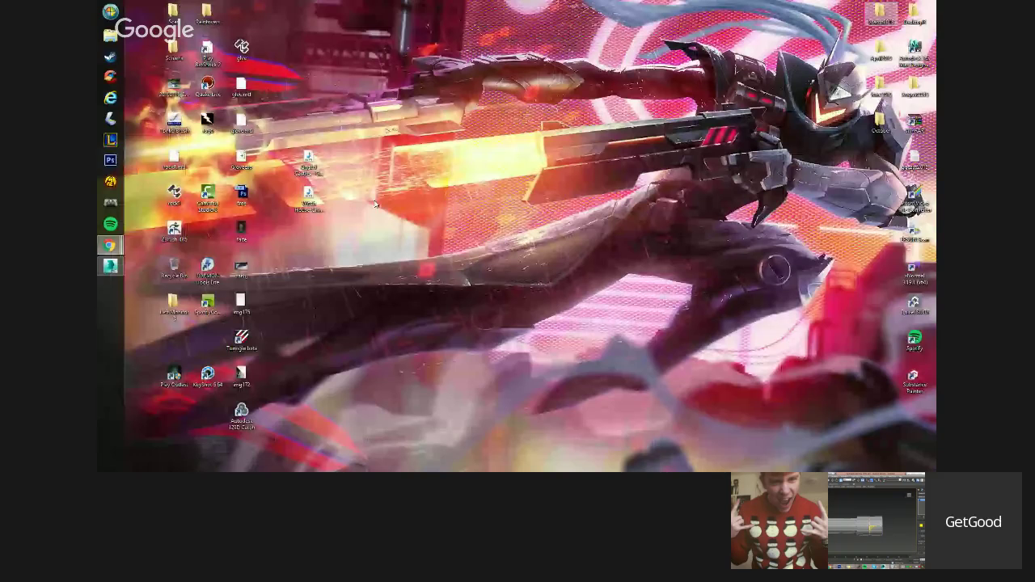
{"action": "left_click", "coordinate": [110, 267]}
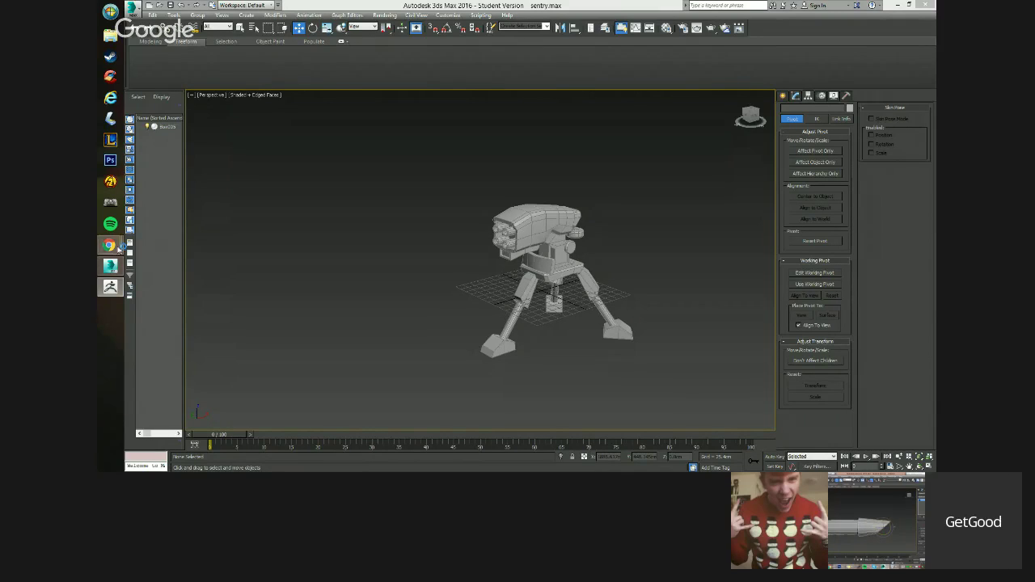
{"action": "mouse_move", "coordinate": [110, 245]}
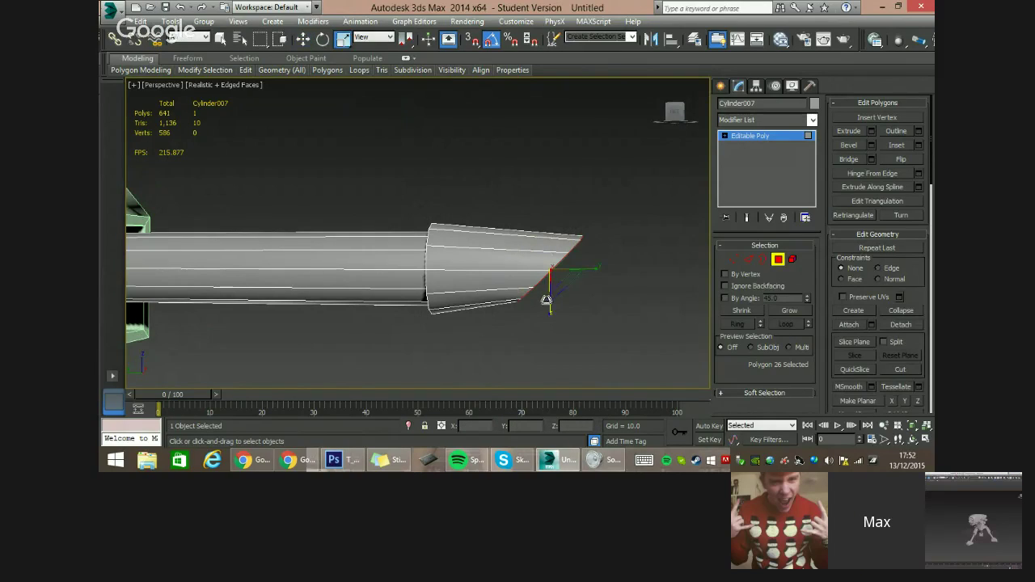
Scale the slanted end face of the gun barrel's muzzle cylinder to 140% along the Z axis.
{"action": "left_click_drag", "start_coordinate": [547, 301], "coordinate": [553, 327]}
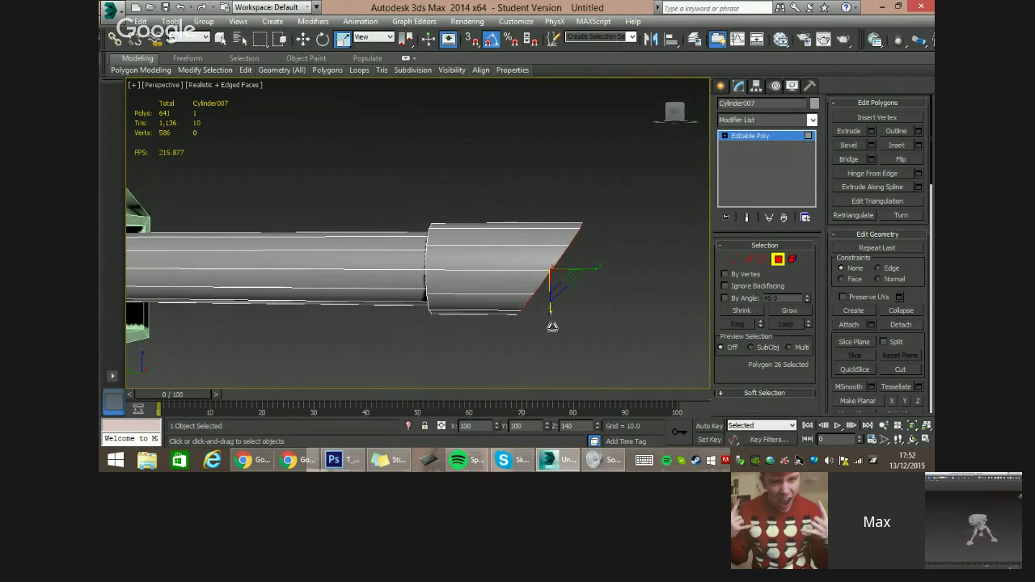
In the left view, scale the selected slanted end polygon of the barrel tip slightly along its vertical axis.
{"action": "middle_click_drag", "start_coordinate": [553, 326], "coordinate": [564, 279], "text": "alt"}
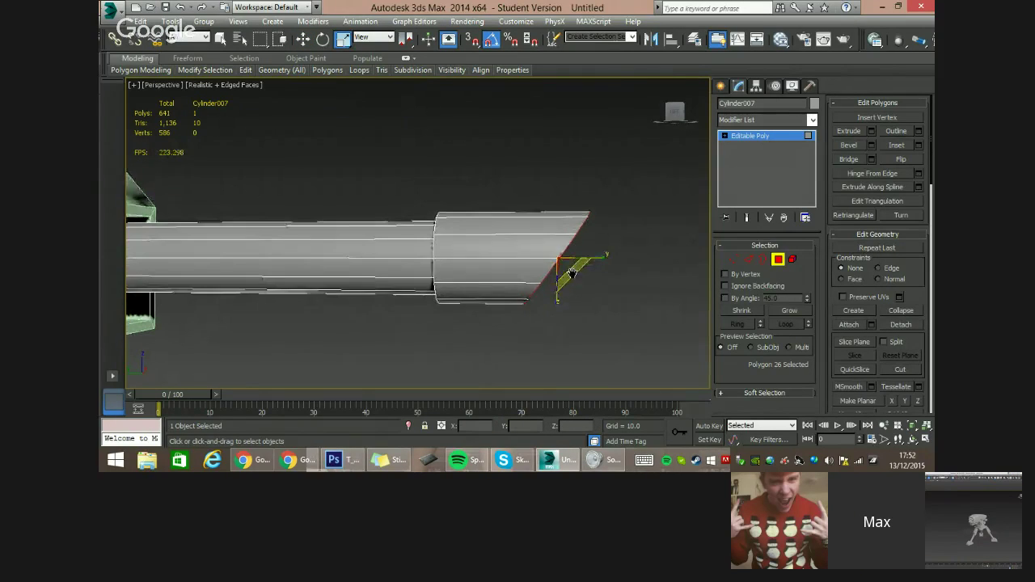
{"action": "key", "text": "l"}
{"action": "middle_click_drag", "start_coordinate": [524, 202], "coordinate": [533, 223]}
{"action": "scroll", "coordinate": [444, 222], "scroll_direction": "up", "scroll_amount": 6}
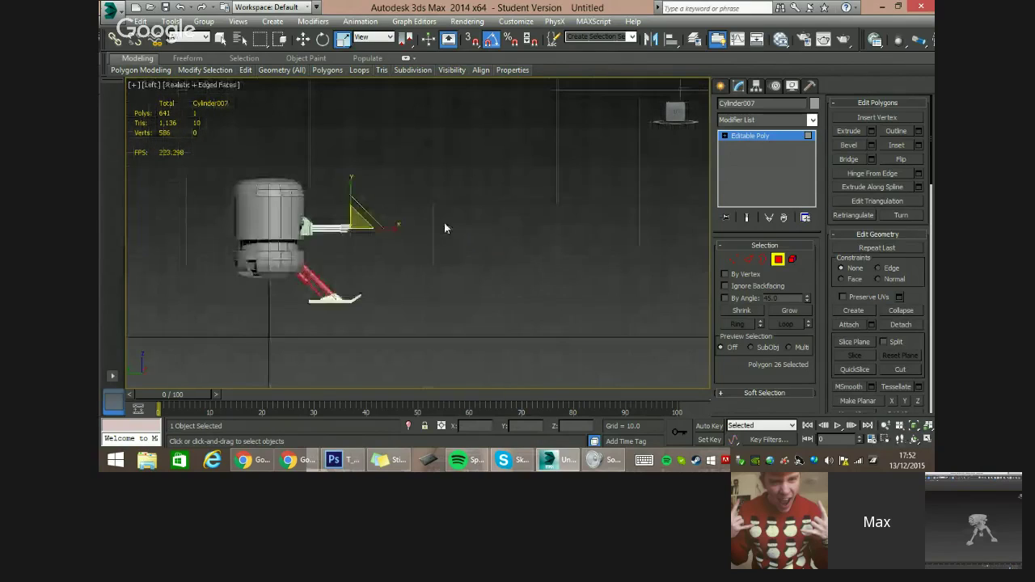
{"action": "scroll", "coordinate": [453, 246], "scroll_direction": "up", "scroll_amount": 5}
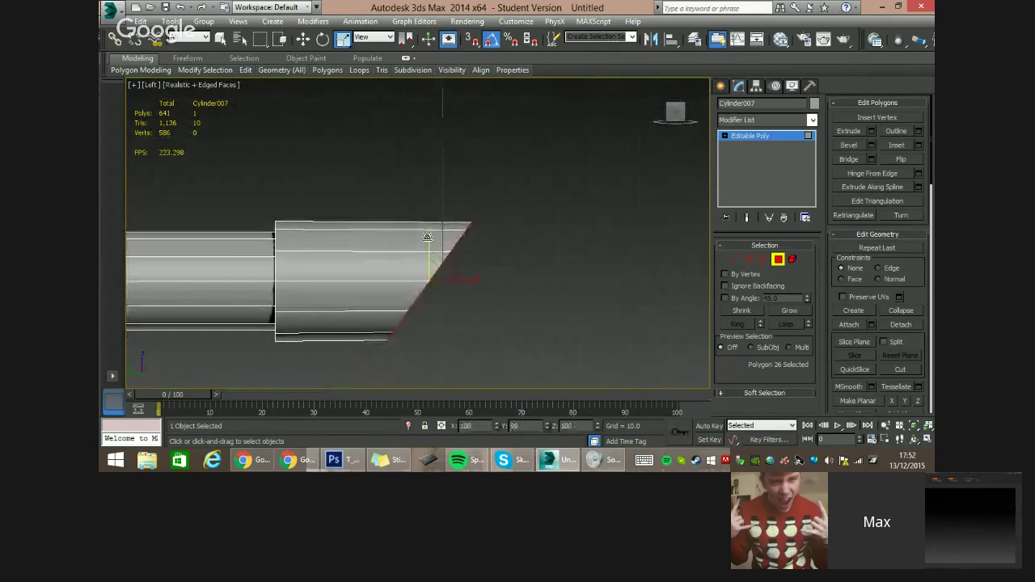
{"action": "left_click_drag", "start_coordinate": [428, 236], "coordinate": [428, 233]}
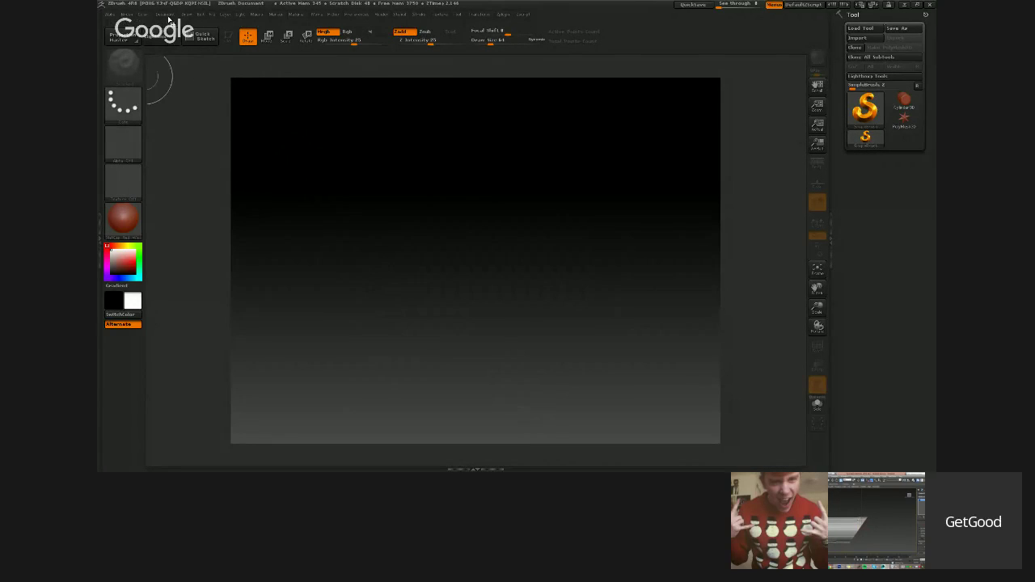
Switch to ZBrush and create a new document without saving the changes to the current one.
{"action": "left_click", "coordinate": [167, 14]}
{"action": "left_click", "coordinate": [206, 136]}
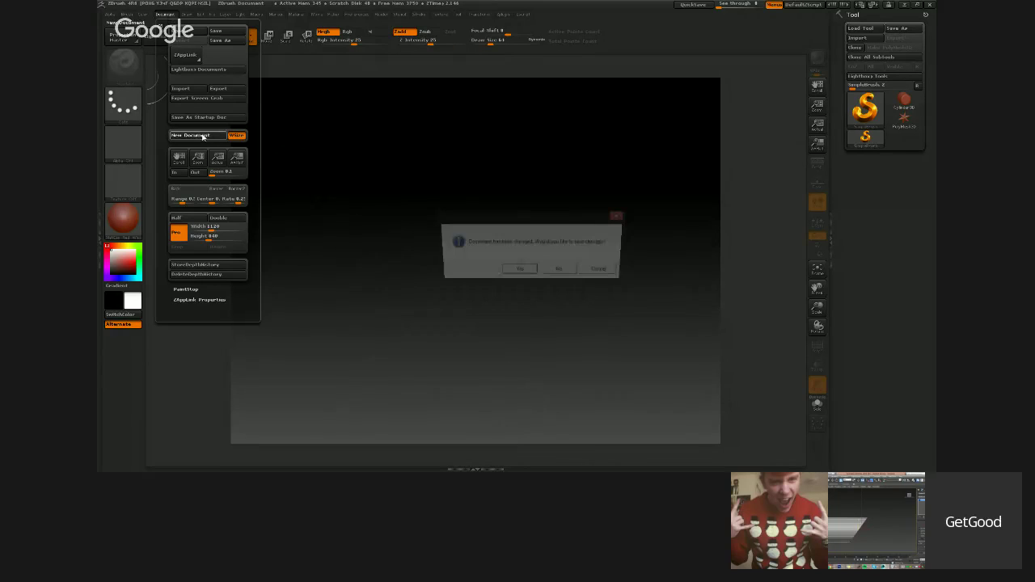
{"action": "left_click", "coordinate": [560, 272]}
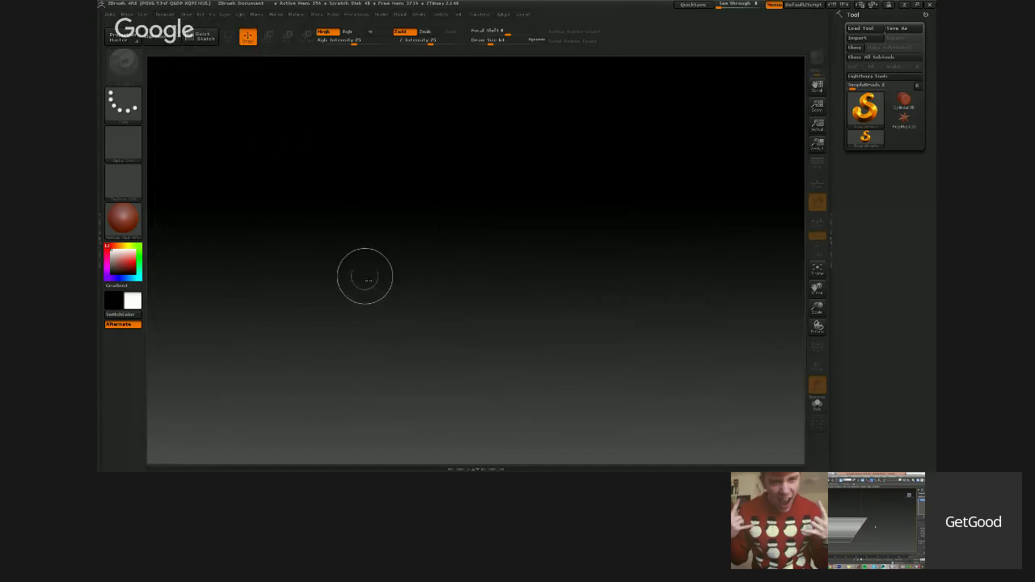
Import the Gunthing object file from the Desktop and draw the model large in the middle of the canvas.
{"action": "left_click", "coordinate": [862, 39]}
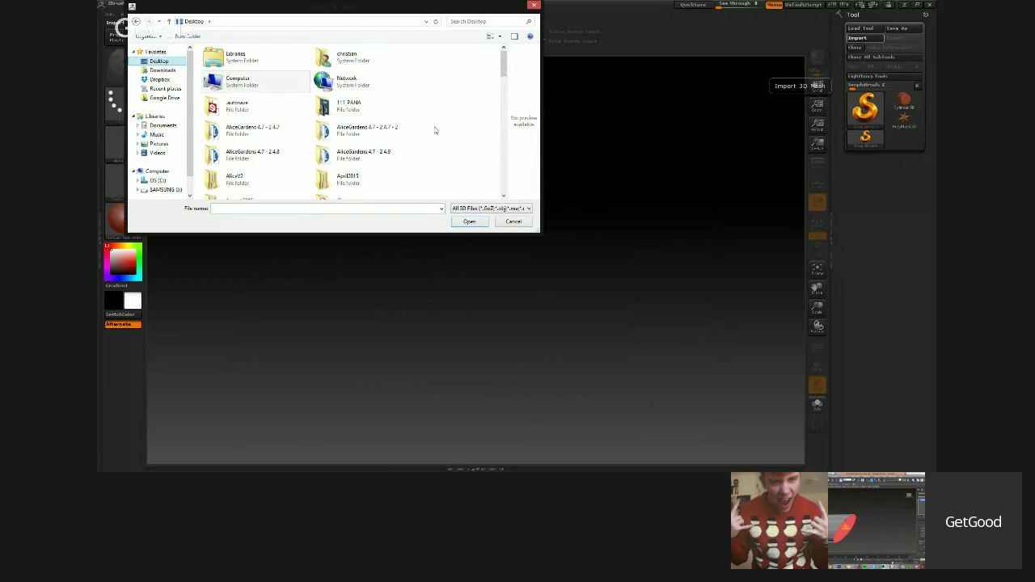
{"action": "left_click", "coordinate": [435, 133]}
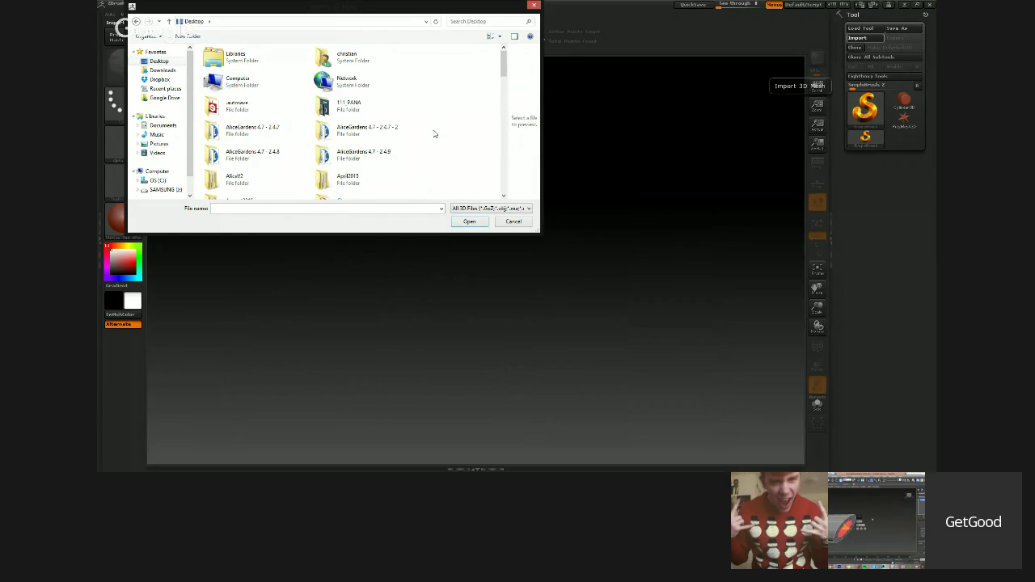
{"action": "type", "text": "gun"}
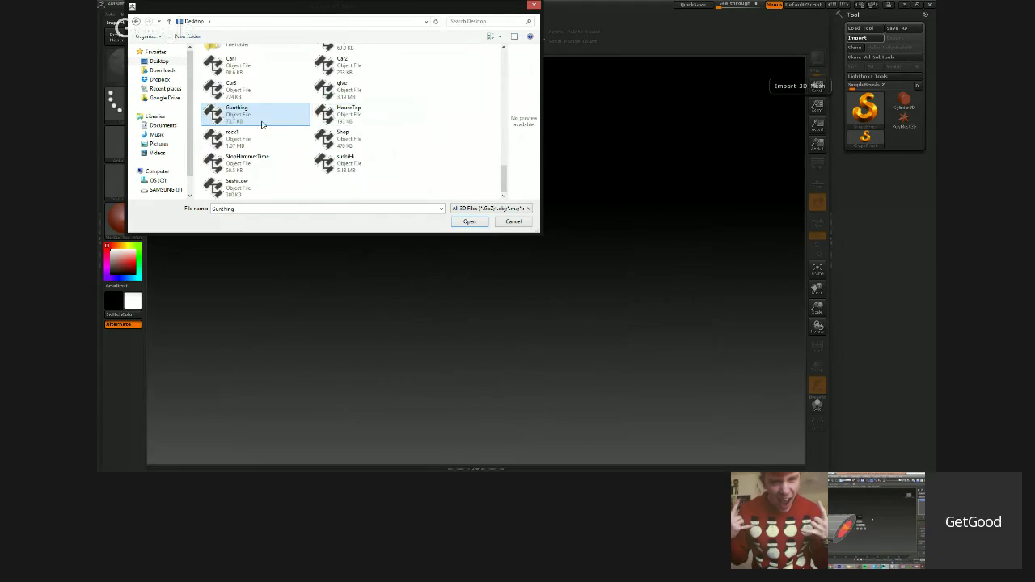
{"action": "double_click", "coordinate": [262, 124]}
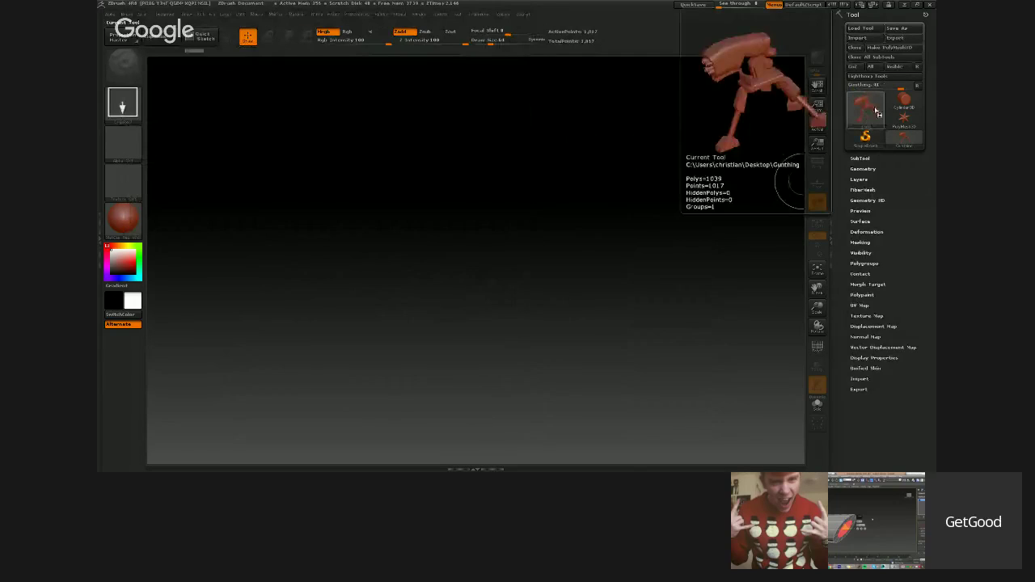
{"action": "mouse_move", "coordinate": [473, 260]}
{"action": "left_mouse_down"}
{"action": "mouse_move", "coordinate": [476, 420]}
{"action": "mouse_move", "coordinate": [405, 405]}
{"action": "mouse_move", "coordinate": [348, 339]}
{"action": "mouse_move", "coordinate": [453, 275]}
{"action": "mouse_move", "coordinate": [368, 303]}
{"action": "mouse_move", "coordinate": [437, 324]}
{"action": "mouse_move", "coordinate": [582, 329]}
{"action": "mouse_move", "coordinate": [517, 180]}
{"action": "mouse_move", "coordinate": [505, 354]}
{"action": "mouse_move", "coordinate": [478, 415]}
{"action": "left_mouse_up"}
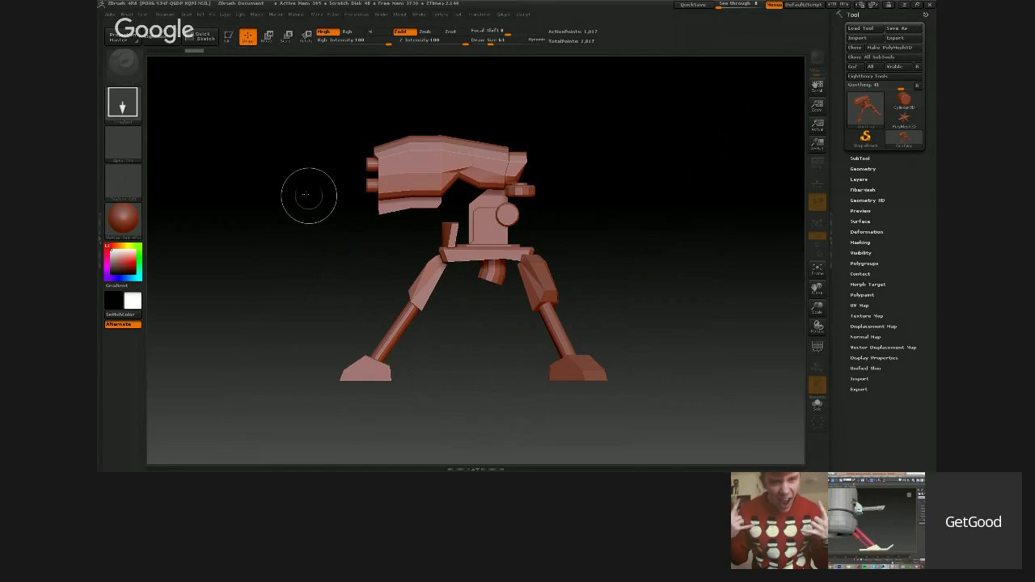
Draw extra copies of the turret model across the canvas at varied sizes and rotations.
{"action": "mouse_move", "coordinate": [312, 197]}
{"action": "left_mouse_down"}
{"action": "mouse_move", "coordinate": [294, 275]}
{"action": "mouse_move", "coordinate": [276, 301]}
{"action": "left_mouse_up"}
{"action": "left_click_drag", "start_coordinate": [526, 201], "coordinate": [550, 284]}
{"action": "left_click_drag", "start_coordinate": [610, 198], "coordinate": [640, 254]}
{"action": "left_click_drag", "start_coordinate": [677, 182], "coordinate": [686, 264]}
{"action": "left_click_drag", "start_coordinate": [571, 257], "coordinate": [542, 285]}
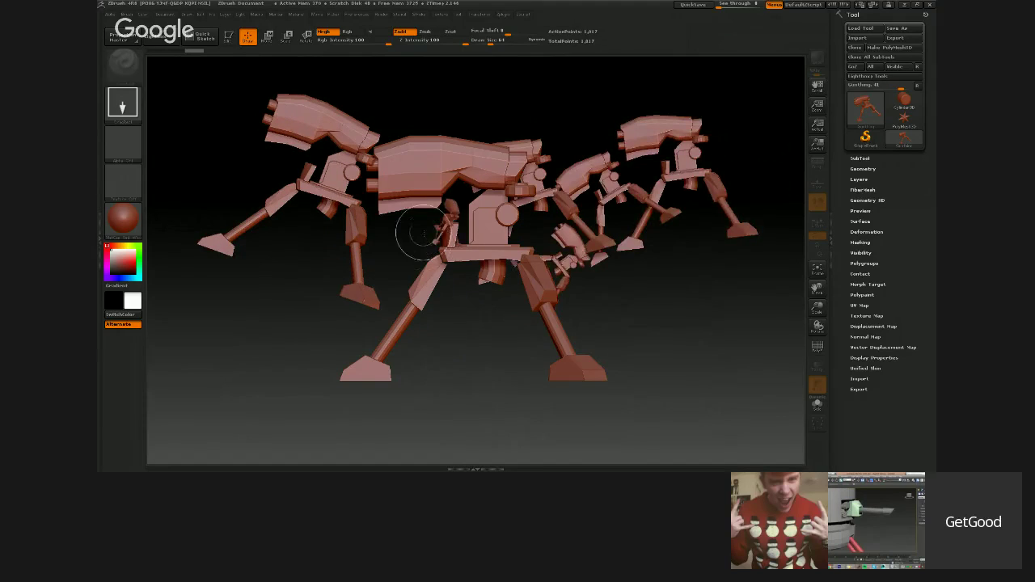
{"action": "left_click", "coordinate": [485, 237]}
{"action": "left_click_drag", "start_coordinate": [569, 189], "coordinate": [558, 216]}
{"action": "left_click_drag", "start_coordinate": [633, 206], "coordinate": [652, 279]}
{"action": "left_click_drag", "start_coordinate": [756, 248], "coordinate": [732, 307]}
{"action": "left_click_drag", "start_coordinate": [631, 310], "coordinate": [495, 319]}
{"action": "left_click_drag", "start_coordinate": [458, 244], "coordinate": [407, 279]}
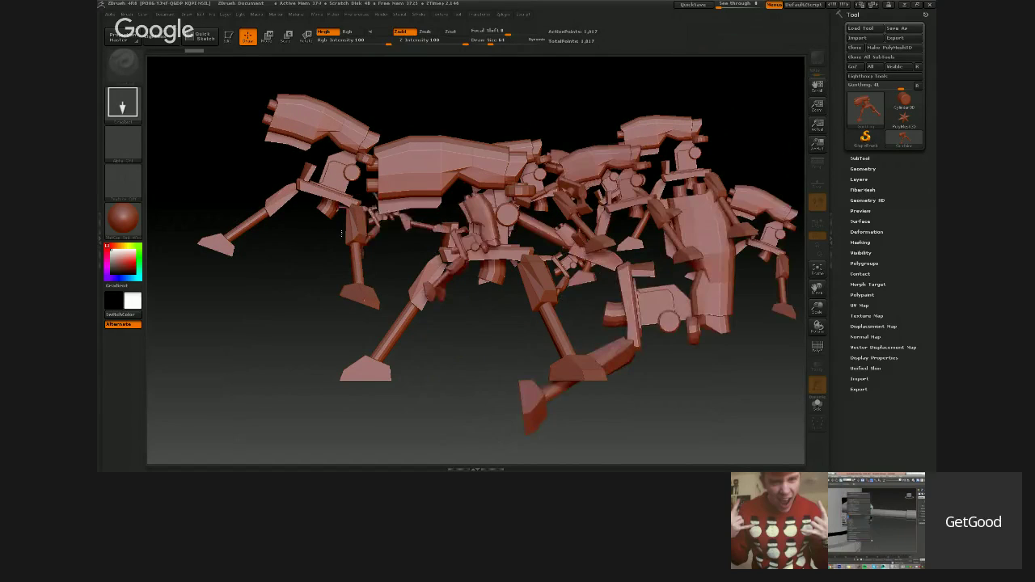
{"action": "left_click_drag", "start_coordinate": [395, 212], "coordinate": [355, 263]}
{"action": "left_click_drag", "start_coordinate": [307, 196], "coordinate": [255, 227]}
{"action": "left_click_drag", "start_coordinate": [245, 124], "coordinate": [202, 185]}
{"action": "left_click_drag", "start_coordinate": [394, 377], "coordinate": [400, 386]}
{"action": "left_click_drag", "start_coordinate": [461, 374], "coordinate": [473, 390]}
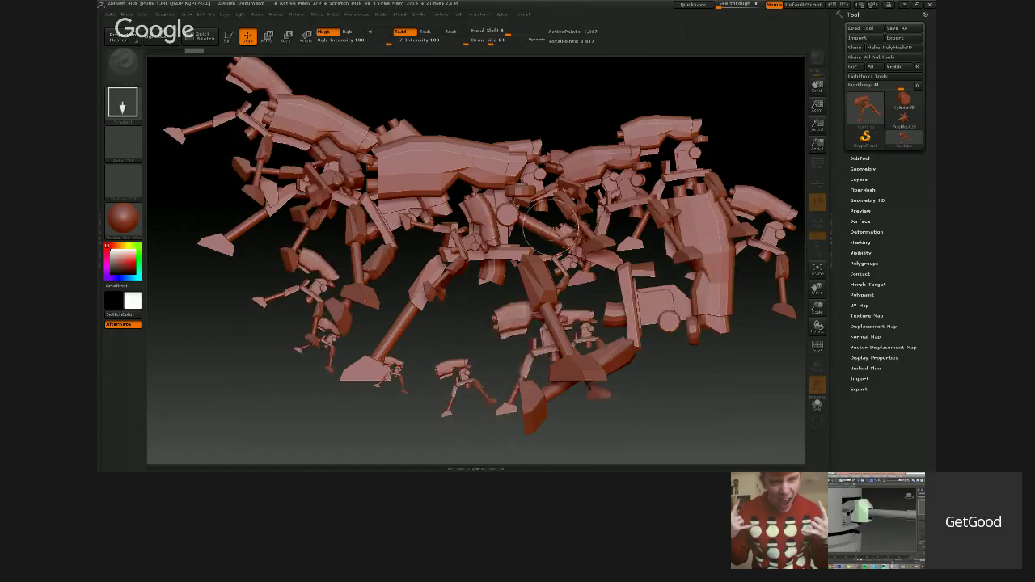
Undo all the extra turret copies drawn on the canvas, leaving a single model.
{"action": "key", "text": "ctrl+z"}
{"action": "key", "text": "ctrl+z"}
{"action": "key", "text": "ctrl+z"}
{"action": "key", "text": "ctrl+z"}
{"action": "key", "text": "ctrl+z"}
{"action": "key", "text": "ctrl+z"}
{"action": "key", "text": "ctrl+z"}
{"action": "key", "text": "ctrl+z"}
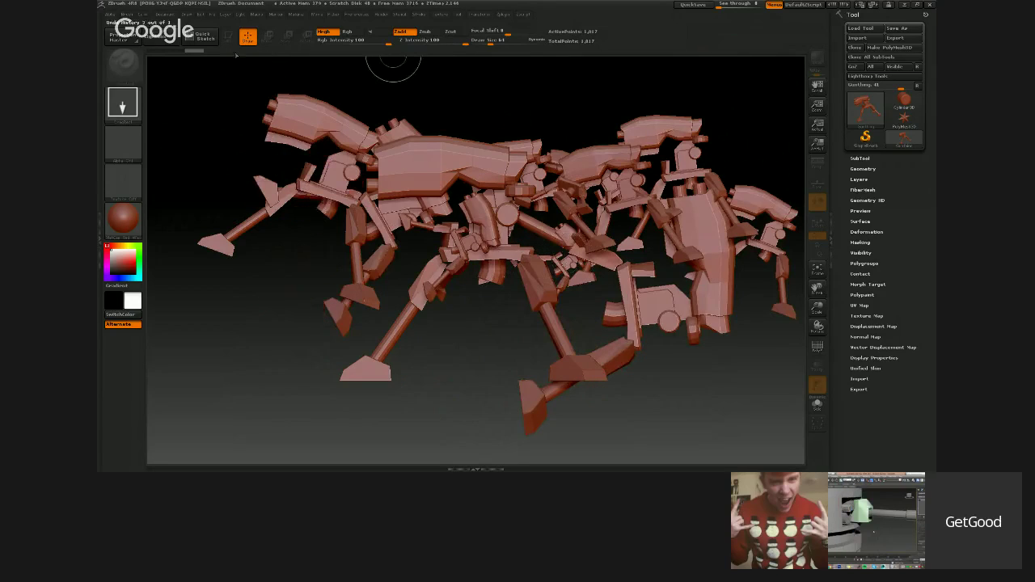
{"action": "key", "text": "ctrl+z"}
{"action": "key", "text": "ctrl+z"}
{"action": "key", "text": "ctrl+z"}
{"action": "key", "text": "ctrl+z"}
{"action": "key", "text": "ctrl+z"}
{"action": "key", "text": "ctrl+z"}
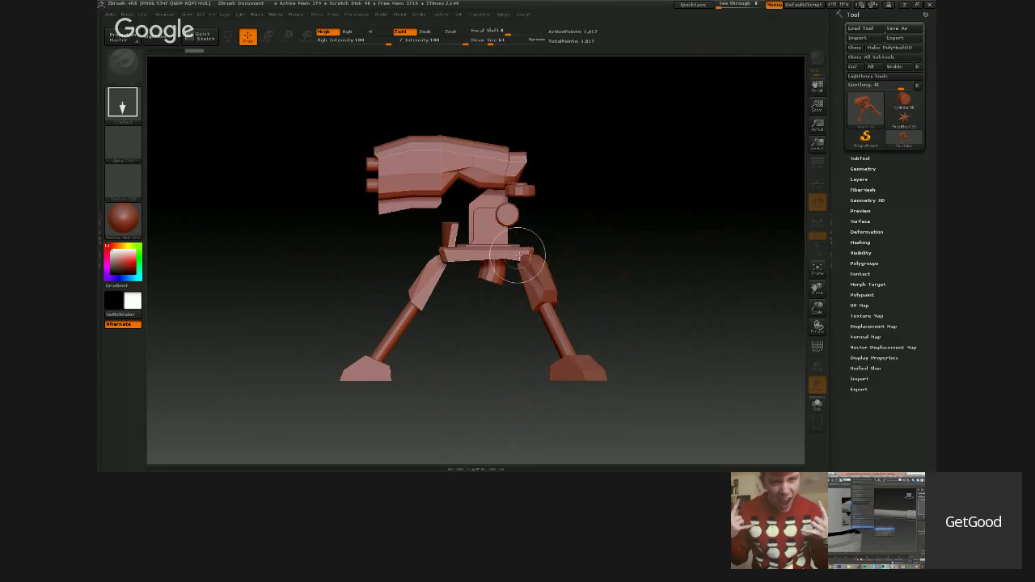
Redraw the turret on the canvas and enter Edit mode so it can be rotated as a 3D model.
{"action": "left_click_drag", "start_coordinate": [487, 377], "coordinate": [477, 433]}
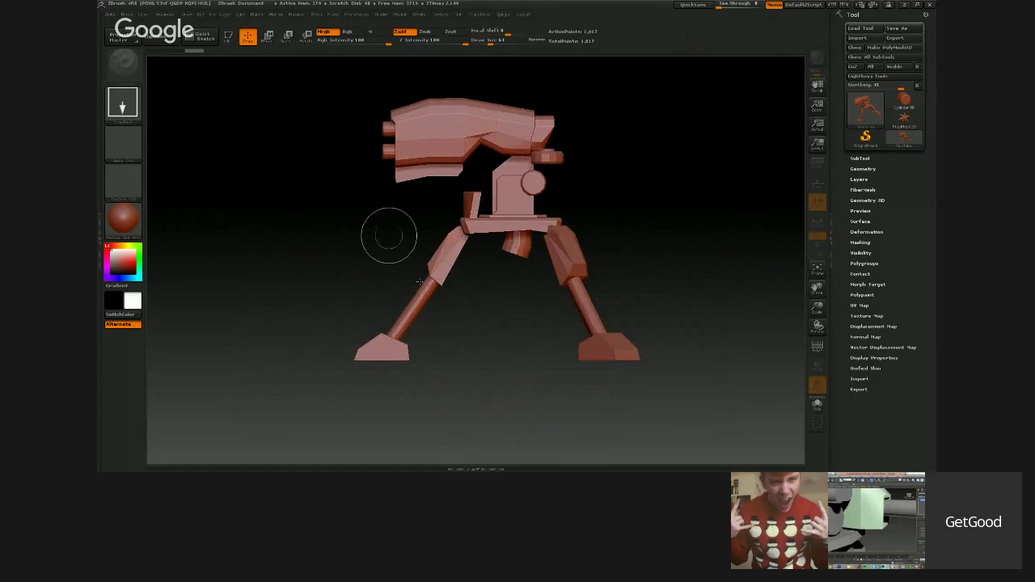
{"action": "left_click", "coordinate": [232, 39]}
{"action": "left_click_drag", "start_coordinate": [335, 253], "coordinate": [716, 267]}
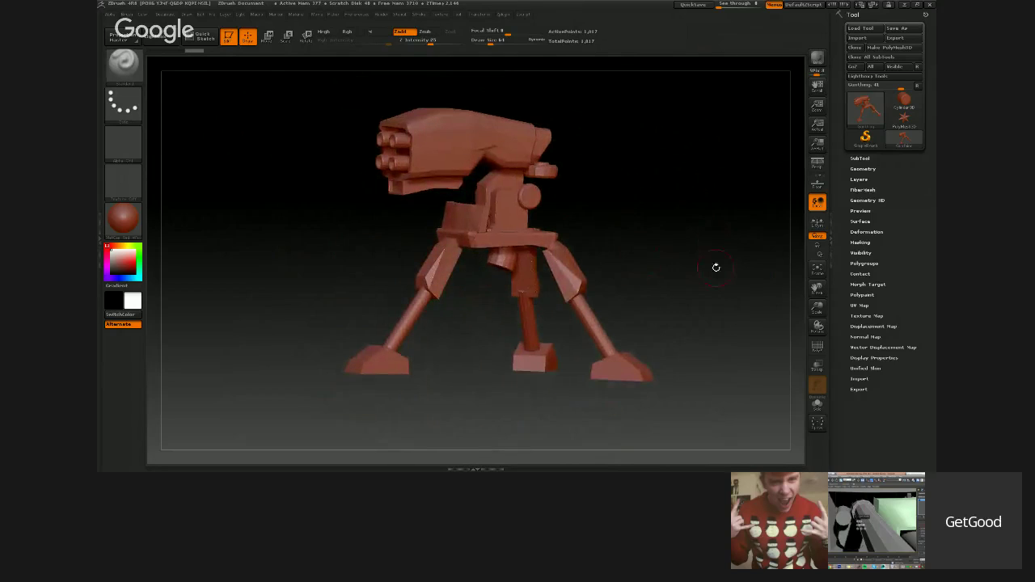
Try perspective distortion and the floor grid on the turret, switching each back off.
{"action": "left_click", "coordinate": [821, 165]}
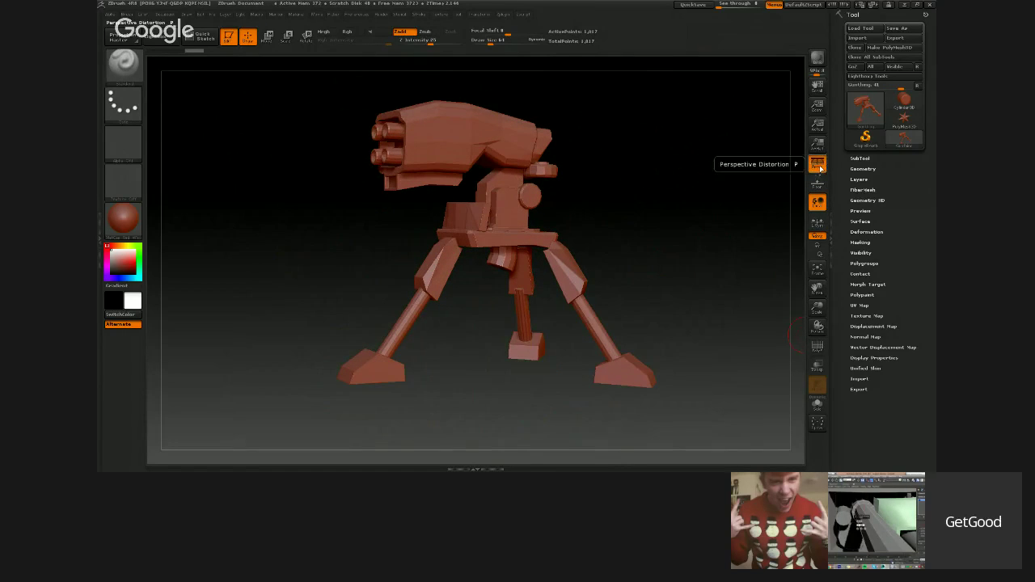
{"action": "left_click", "coordinate": [820, 167]}
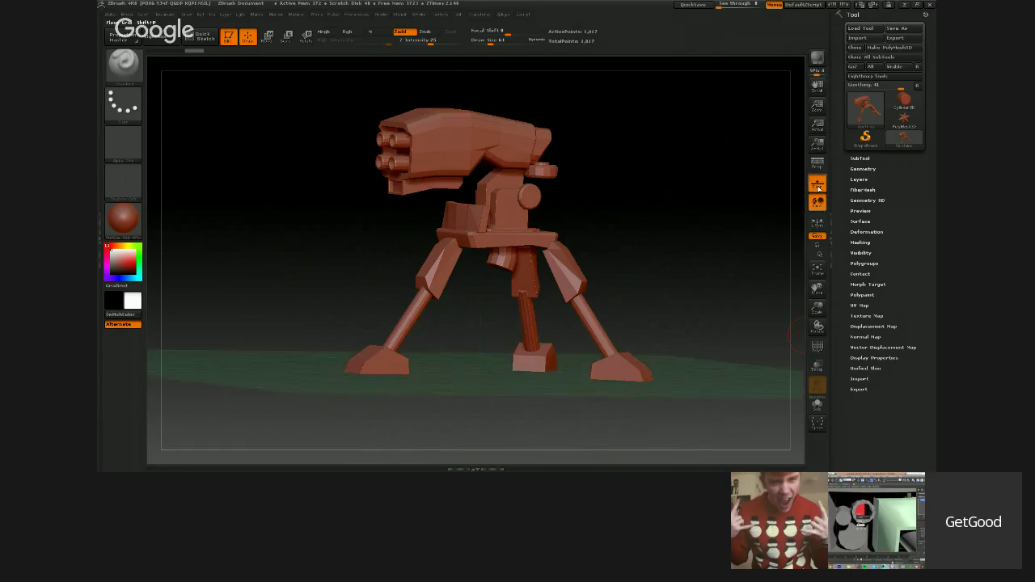
{"action": "left_click", "coordinate": [819, 185]}
{"action": "left_click", "coordinate": [818, 186]}
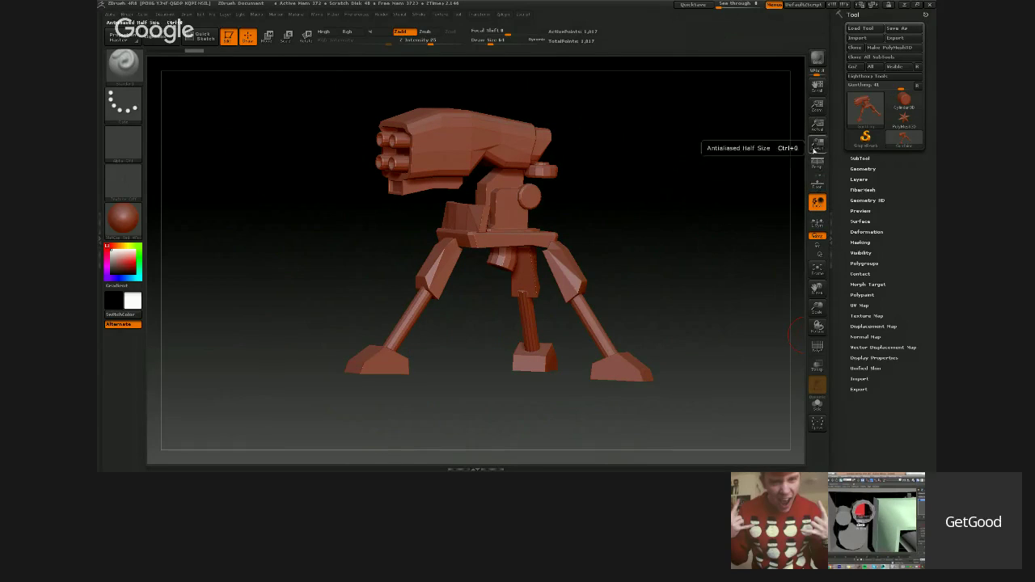
Run a BPR render of the turret and display its polyframe.
{"action": "left_click", "coordinate": [817, 57]}
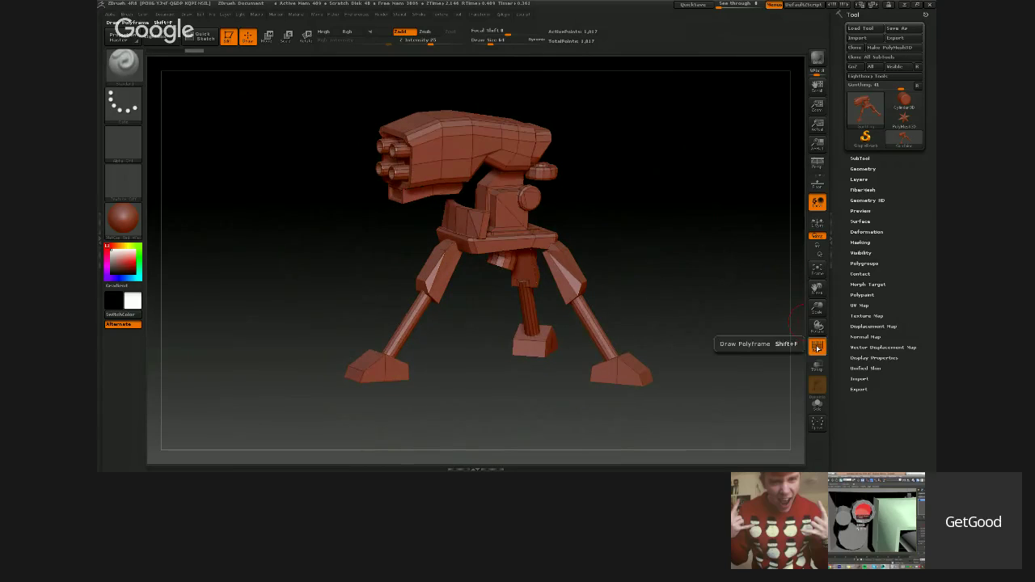
{"action": "left_click", "coordinate": [818, 346]}
{"action": "left_click_drag", "start_coordinate": [747, 305], "coordinate": [725, 254]}
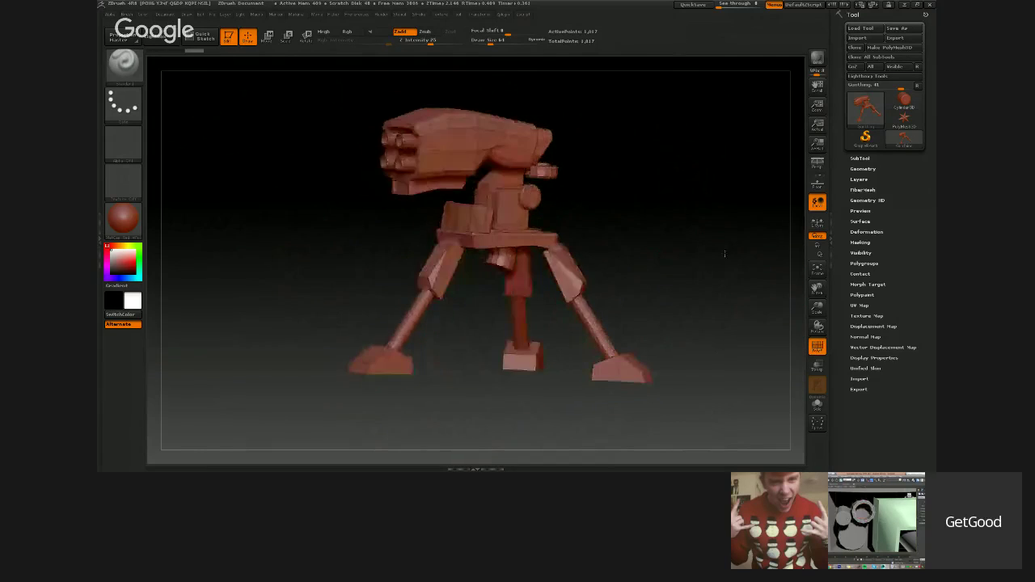
{"action": "left_click_drag", "start_coordinate": [681, 198], "coordinate": [636, 232]}
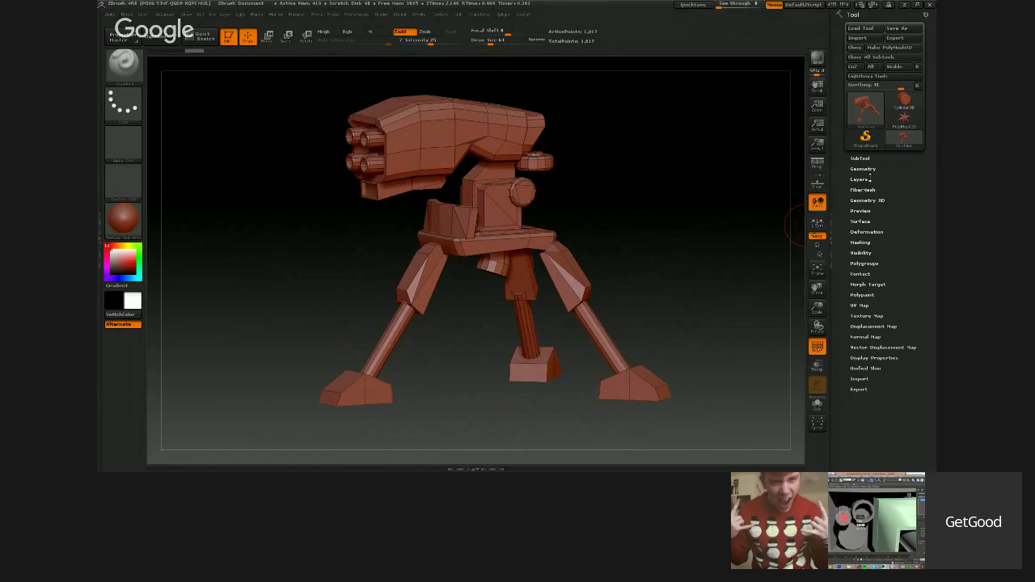
Try subdividing the turret mesh twice with smoothing enabled in the geometry settings.
{"action": "left_click", "coordinate": [863, 168]}
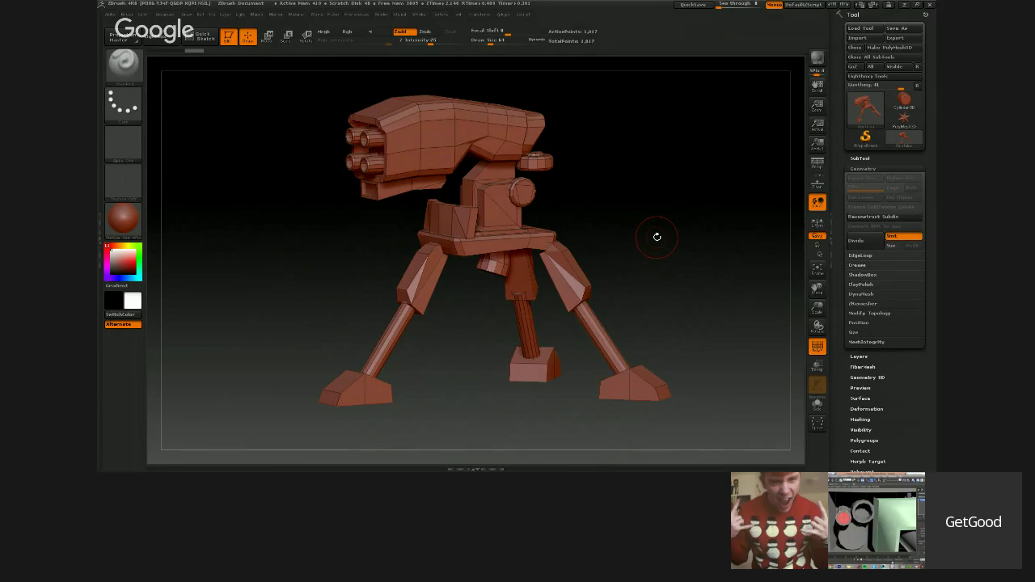
{"action": "left_click_drag", "start_coordinate": [654, 244], "coordinate": [673, 233]}
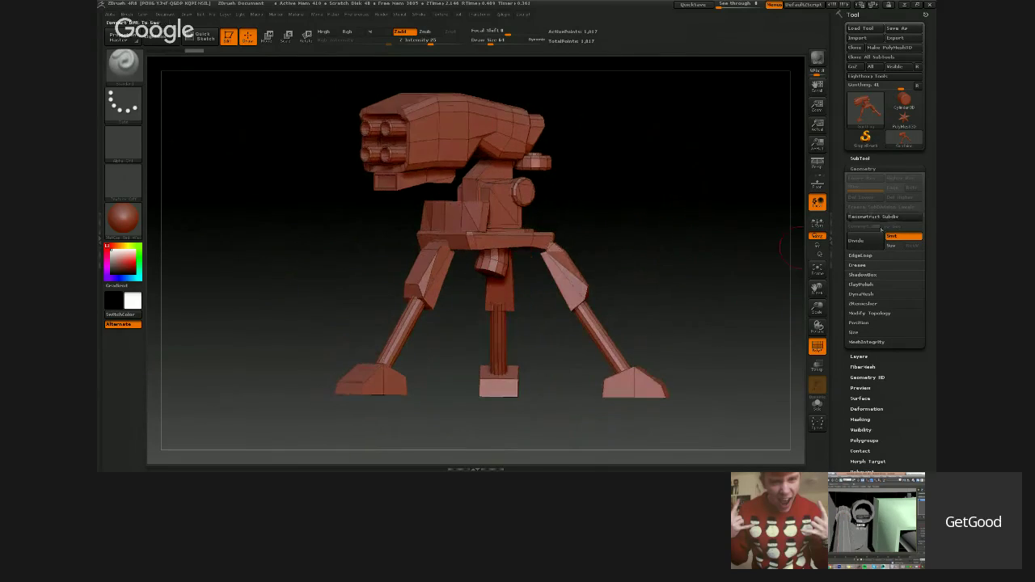
{"action": "left_click", "coordinate": [863, 245]}
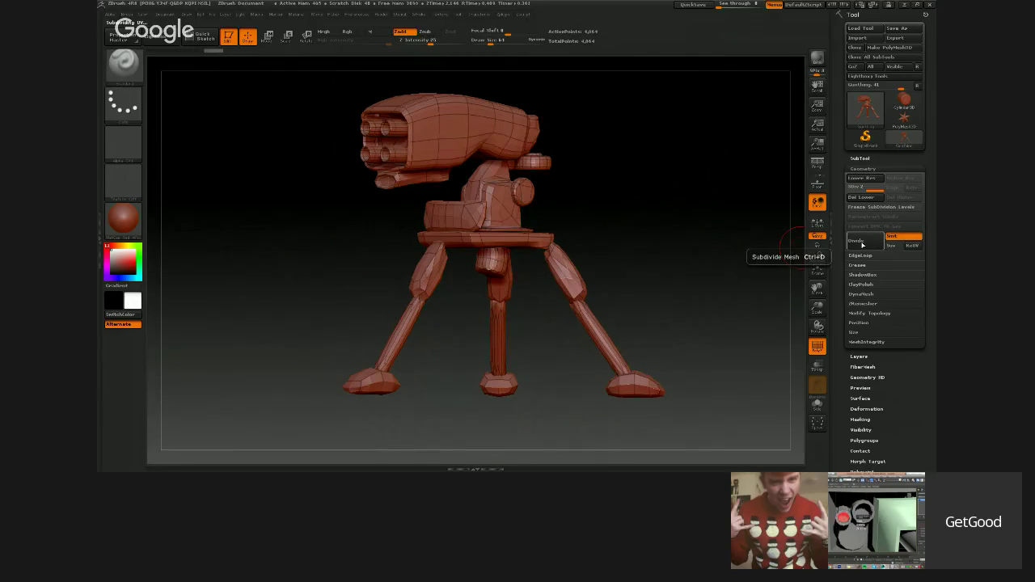
{"action": "left_click", "coordinate": [859, 242]}
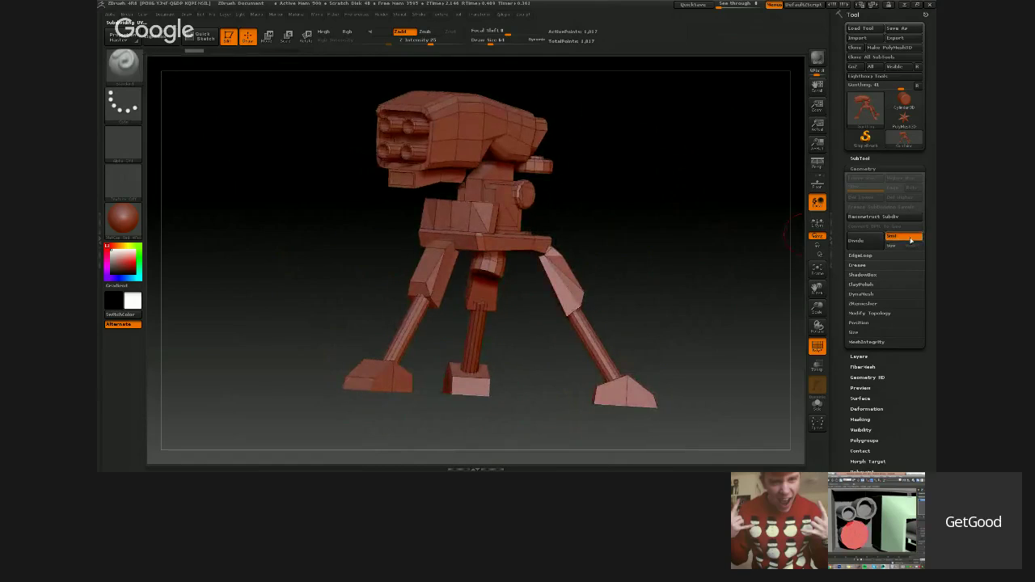
Divide the turret mesh up to subdivision level 4 with smoothing off, and compare it with polyframe off and on.
{"action": "left_click", "coordinate": [865, 244]}
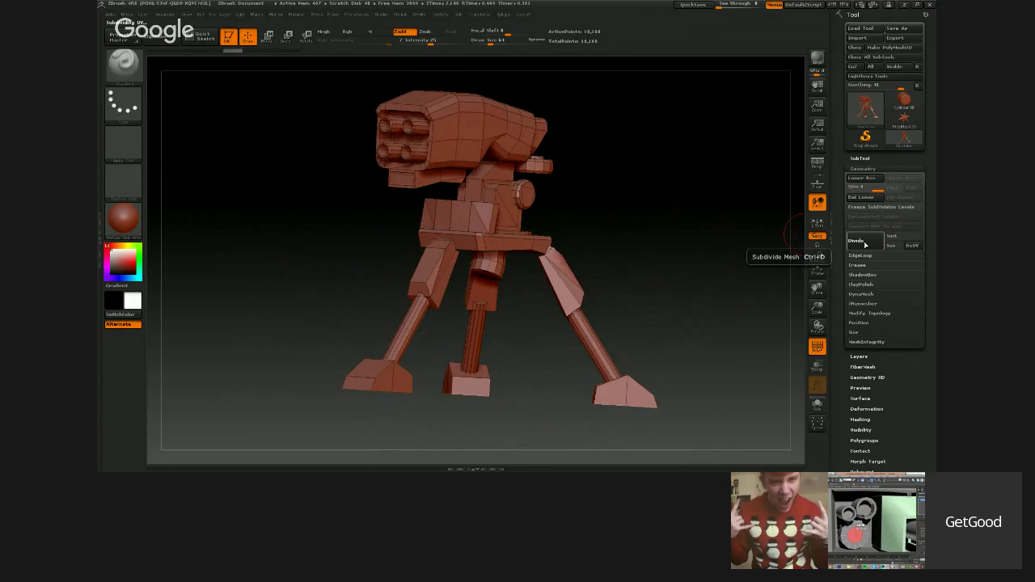
{"action": "left_click", "coordinate": [865, 244]}
{"action": "left_click", "coordinate": [818, 348]}
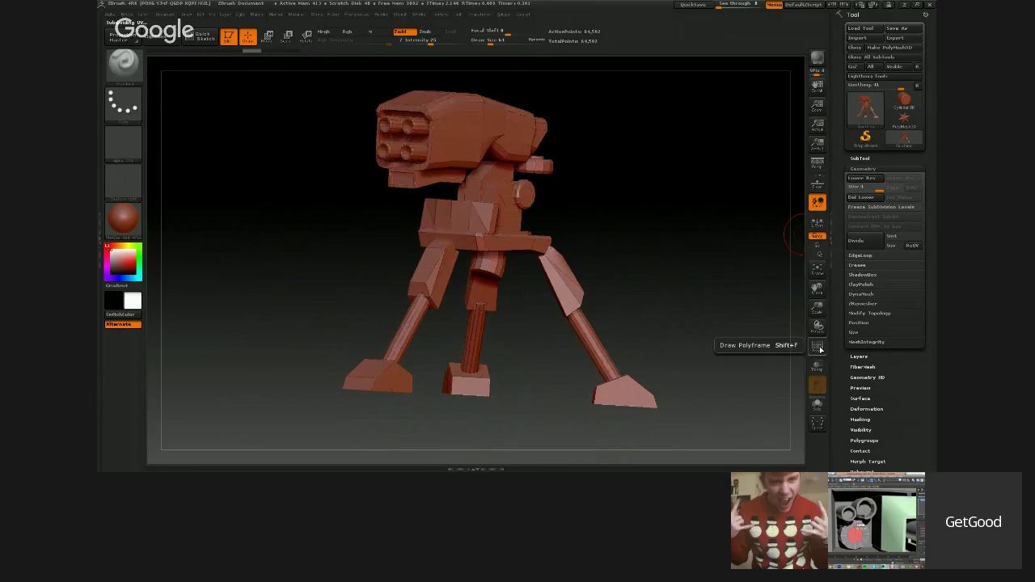
{"action": "left_click", "coordinate": [819, 347]}
{"action": "left_click", "coordinate": [819, 348]}
{"action": "left_click", "coordinate": [819, 348]}
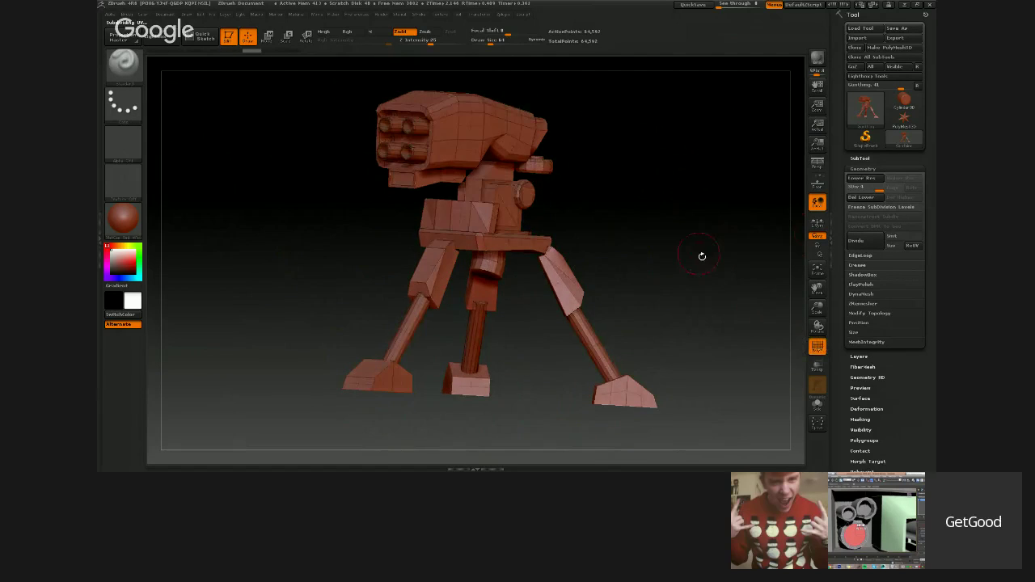
{"action": "left_click_drag", "start_coordinate": [702, 256], "coordinate": [830, 249]}
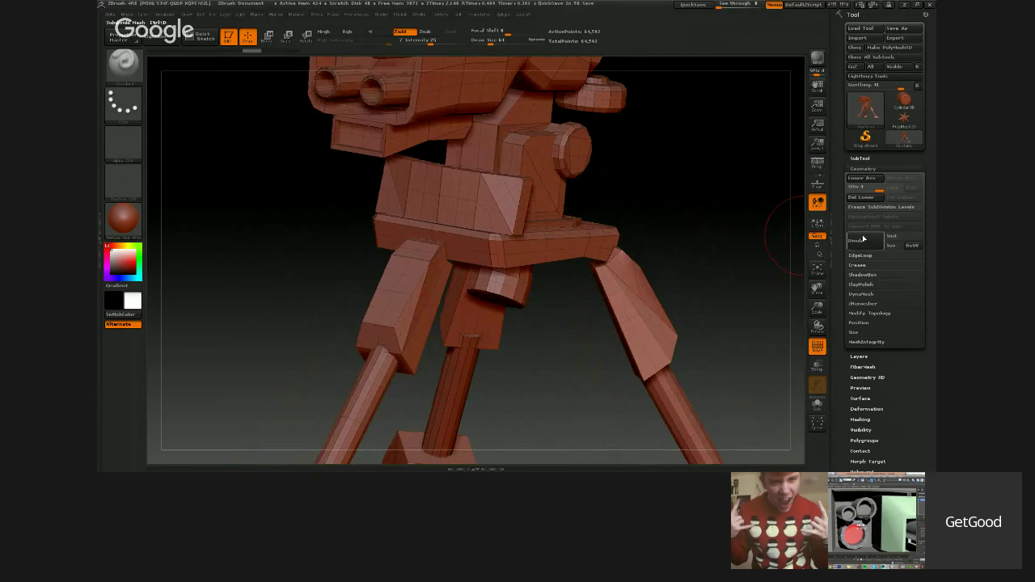
Return the turret mesh to subdivision level 1 and delete the higher subdivision levels.
{"action": "left_click", "coordinate": [876, 198]}
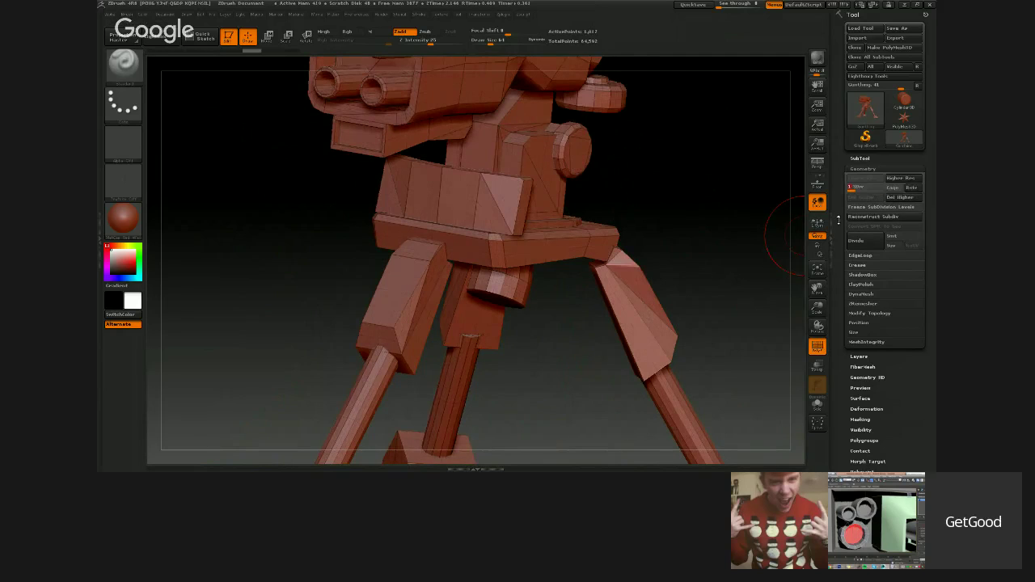
{"action": "left_click_drag", "start_coordinate": [698, 255], "coordinate": [655, 271]}
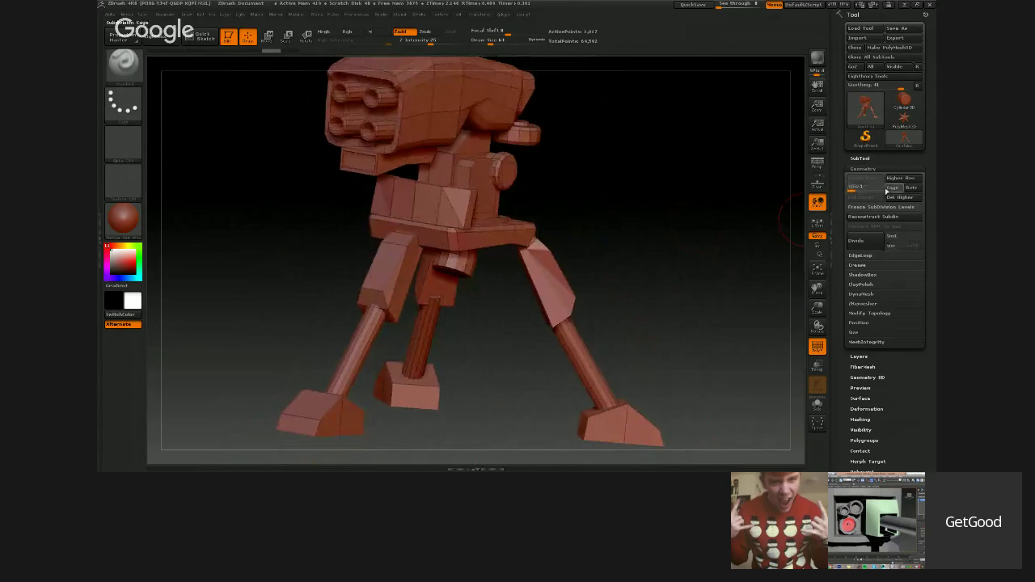
{"action": "left_click", "coordinate": [903, 198]}
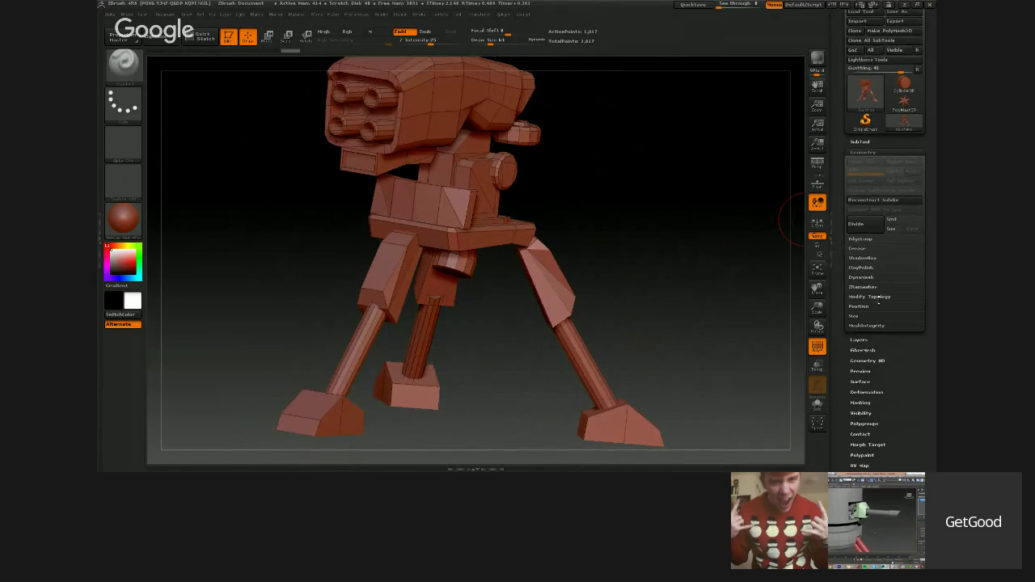
Try converting the turret mesh to DynaMesh at the default resolution and undo the conversion.
{"action": "left_click", "coordinate": [863, 277]}
{"action": "left_click", "coordinate": [861, 291]}
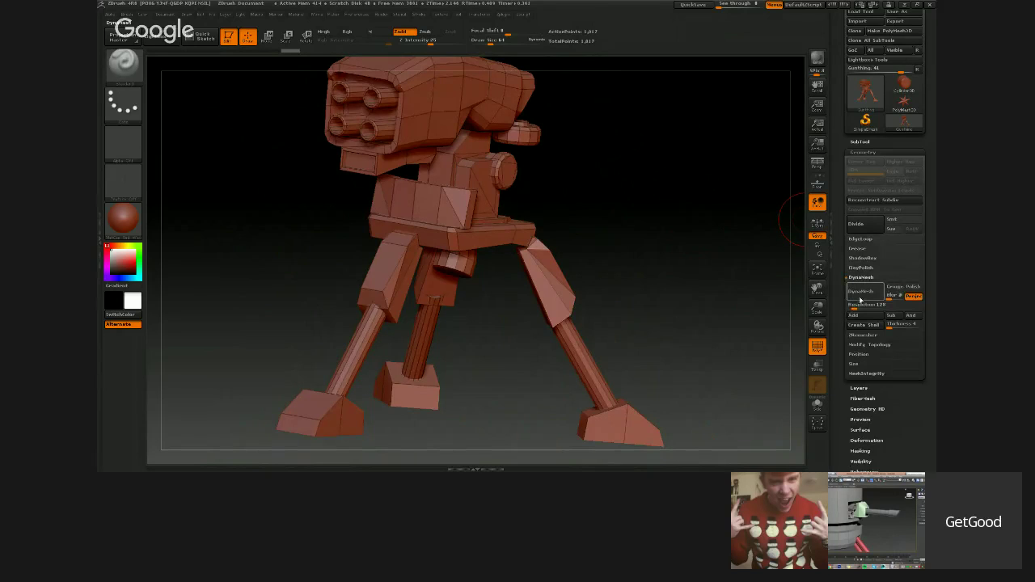
{"action": "left_click_drag", "start_coordinate": [661, 227], "coordinate": [610, 231]}
{"action": "key", "text": "ctrl+z"}
Divide the turret mesh repeatedly up to subdivision level 5 with smoothing off.
{"action": "left_click_drag", "start_coordinate": [652, 180], "coordinate": [671, 240]}
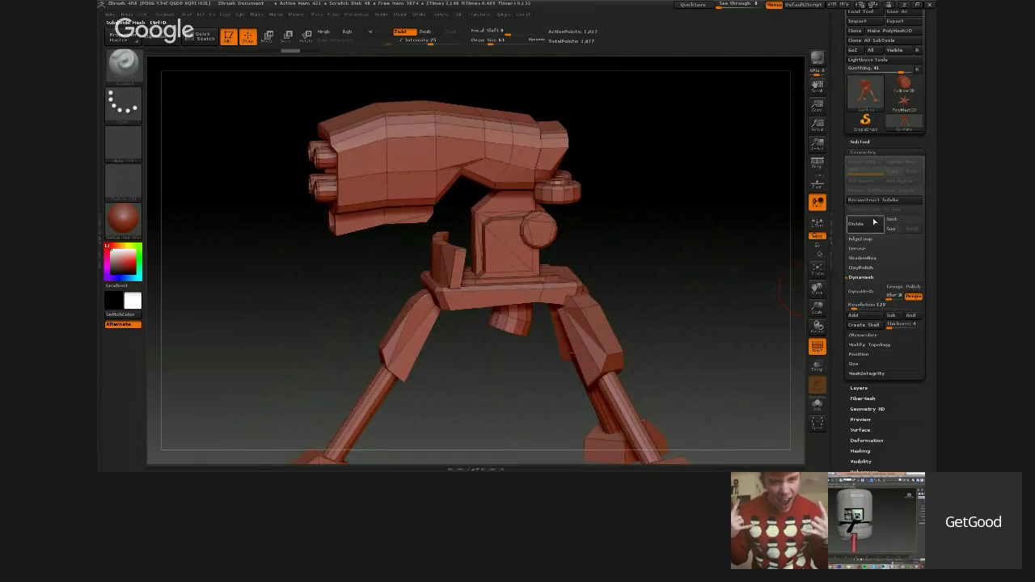
{"action": "left_click_drag", "start_coordinate": [698, 237], "coordinate": [807, 214]}
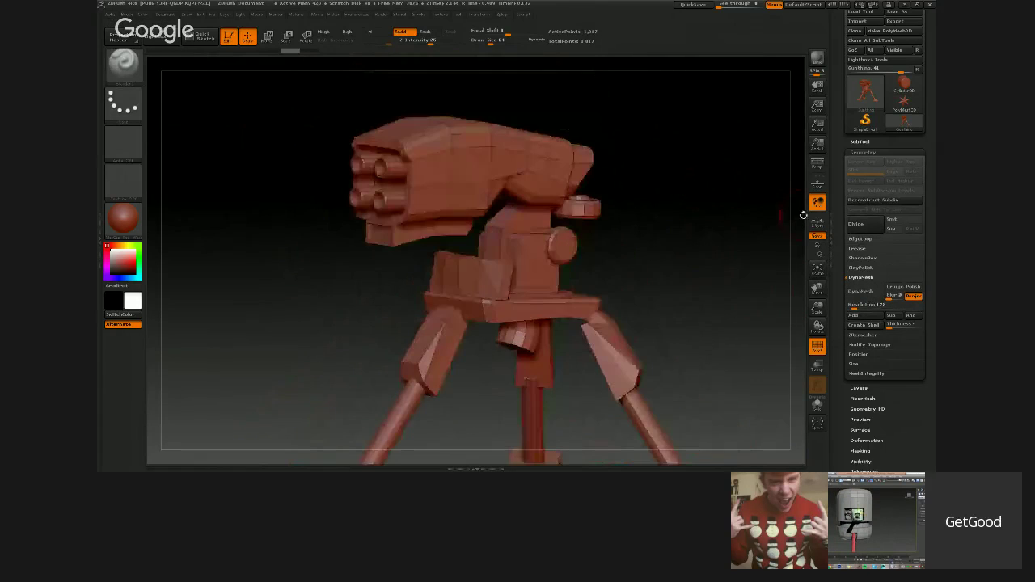
{"action": "left_click", "coordinate": [865, 225]}
{"action": "left_click", "coordinate": [865, 225]}
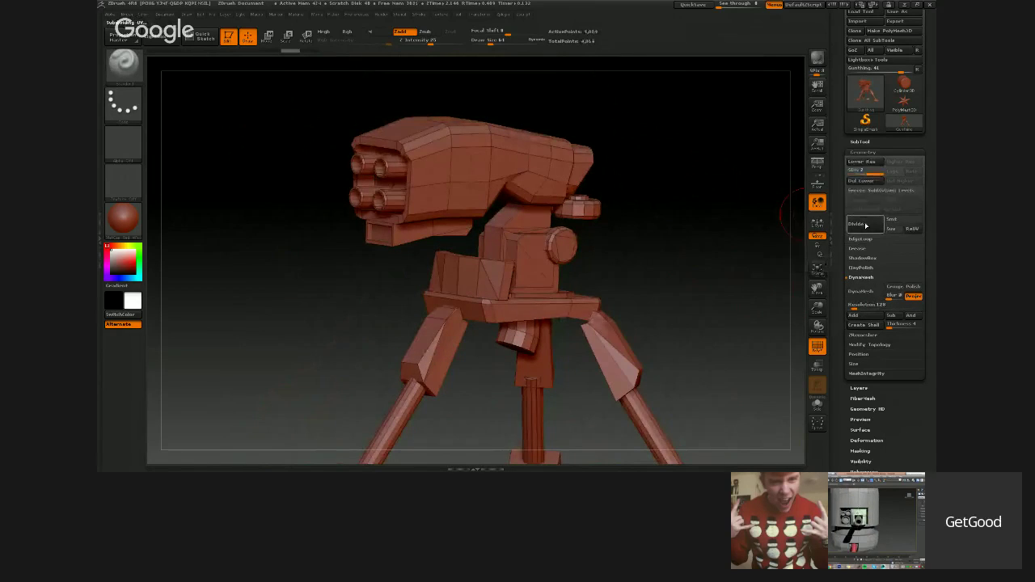
{"action": "left_click_drag", "start_coordinate": [716, 248], "coordinate": [499, 203], "text": "alt"}
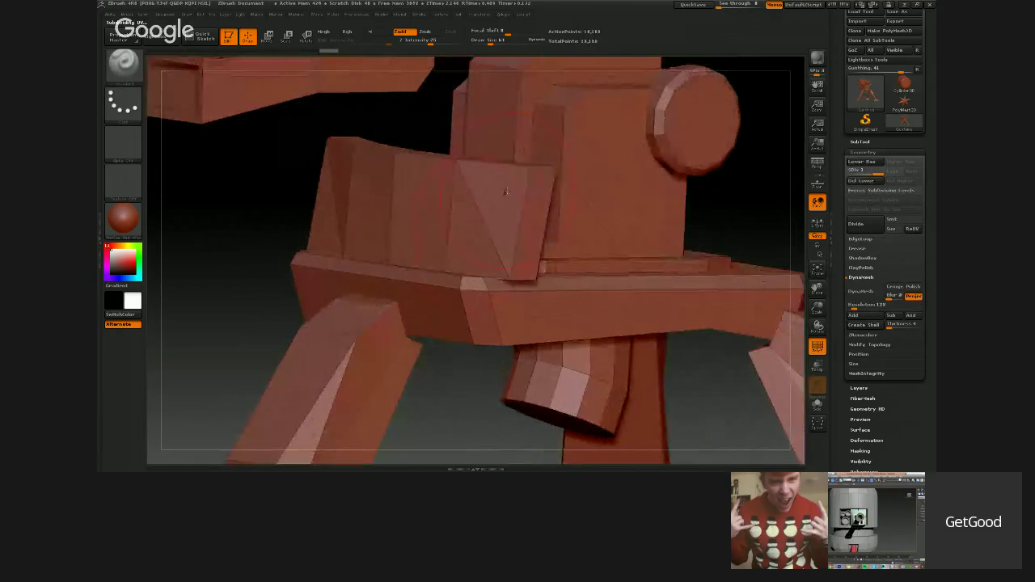
{"action": "left_click", "coordinate": [877, 225]}
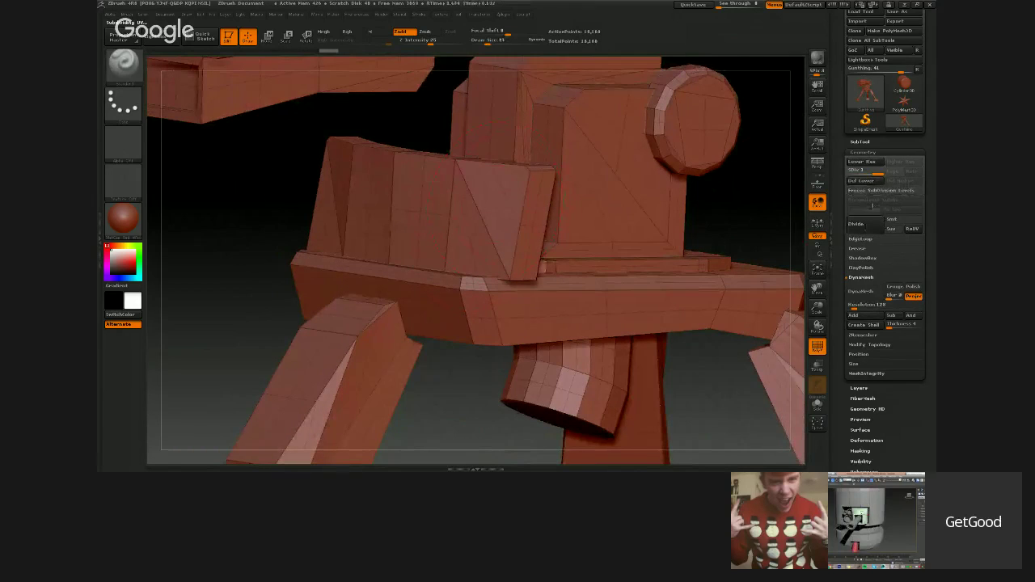
{"action": "left_click", "coordinate": [877, 225]}
Sculpt test strokes on the turret's front plate and undo both the strokes and the subdivisions.
{"action": "mouse_move", "coordinate": [491, 191]}
{"action": "left_mouse_down"}
{"action": "mouse_move", "coordinate": [491, 247]}
{"action": "mouse_move", "coordinate": [450, 212]}
{"action": "mouse_move", "coordinate": [468, 186]}
{"action": "mouse_move", "coordinate": [453, 166]}
{"action": "mouse_move", "coordinate": [449, 244]}
{"action": "left_mouse_up"}
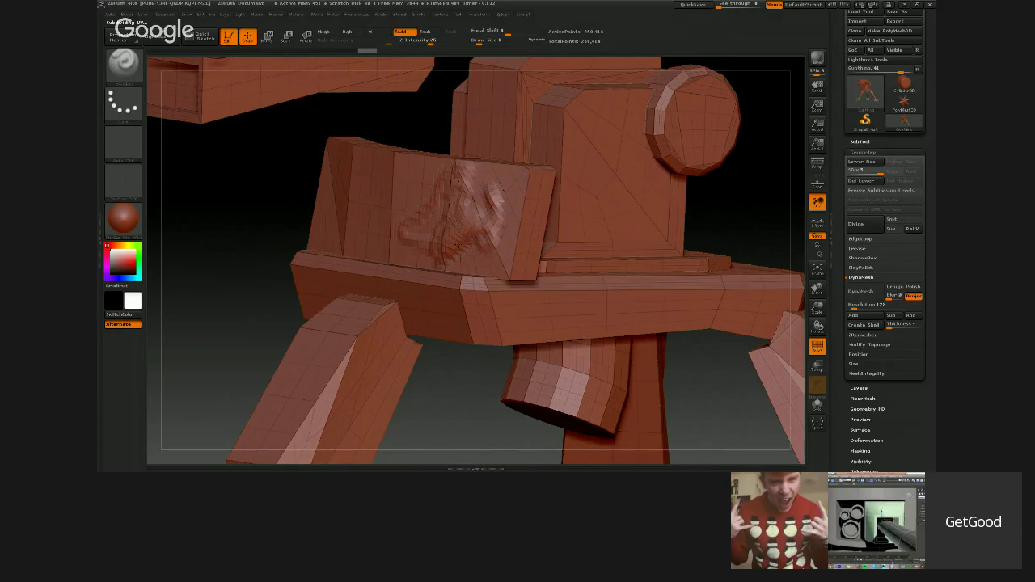
{"action": "left_click_drag", "start_coordinate": [283, 194], "coordinate": [508, 216]}
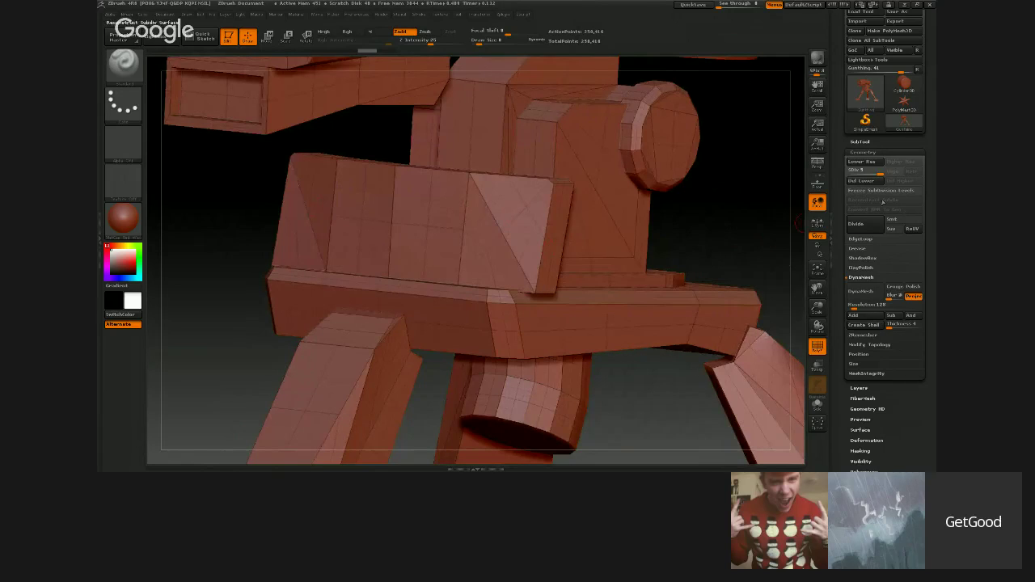
{"action": "key", "text": "ctrl+z"}
{"action": "key", "text": "ctrl+z"}
{"action": "left_click", "coordinate": [871, 191]}
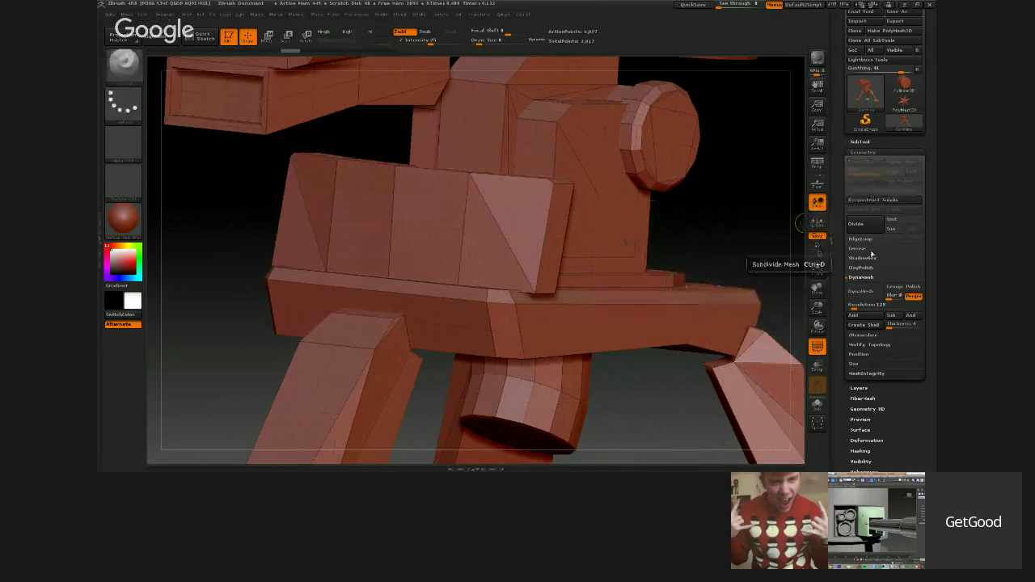
Try DynaMesh at resolution 128, undo it, and apply DynaMesh again with the resolution raised to 760.
{"action": "left_click", "coordinate": [865, 290]}
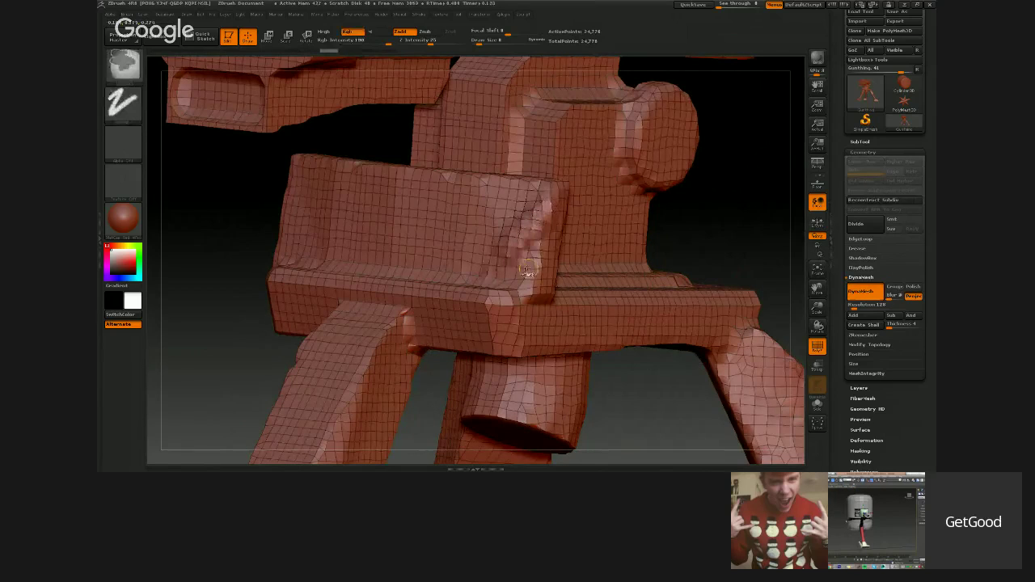
{"action": "key", "text": "ctrl+z"}
{"action": "left_click_drag", "start_coordinate": [855, 308], "coordinate": [876, 308]}
{"action": "left_click", "coordinate": [856, 294]}
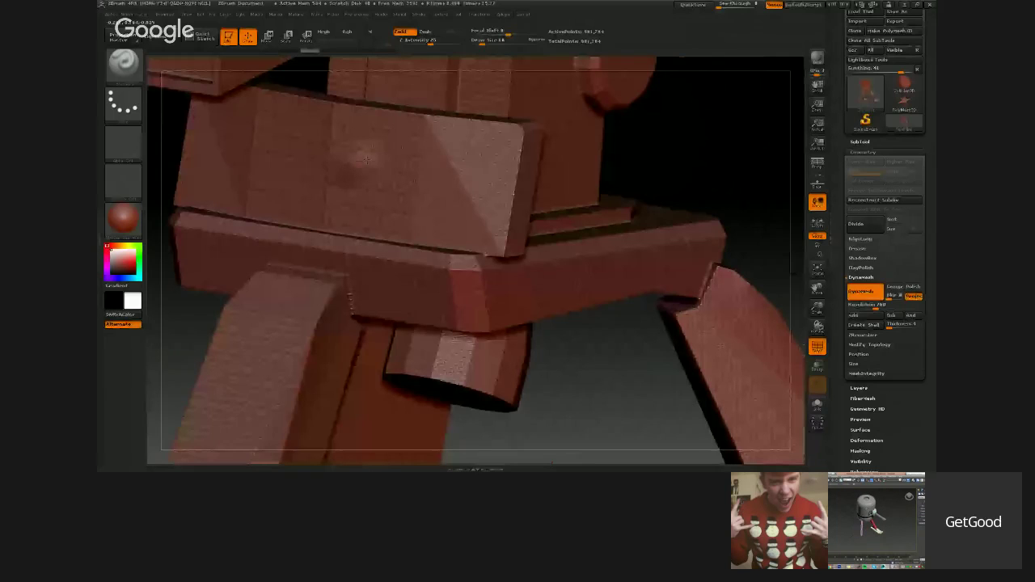
Test a sculpting stroke across the front plate, undo it, and turn off the polyframe display.
{"action": "left_click_drag", "start_coordinate": [364, 160], "coordinate": [444, 187]}
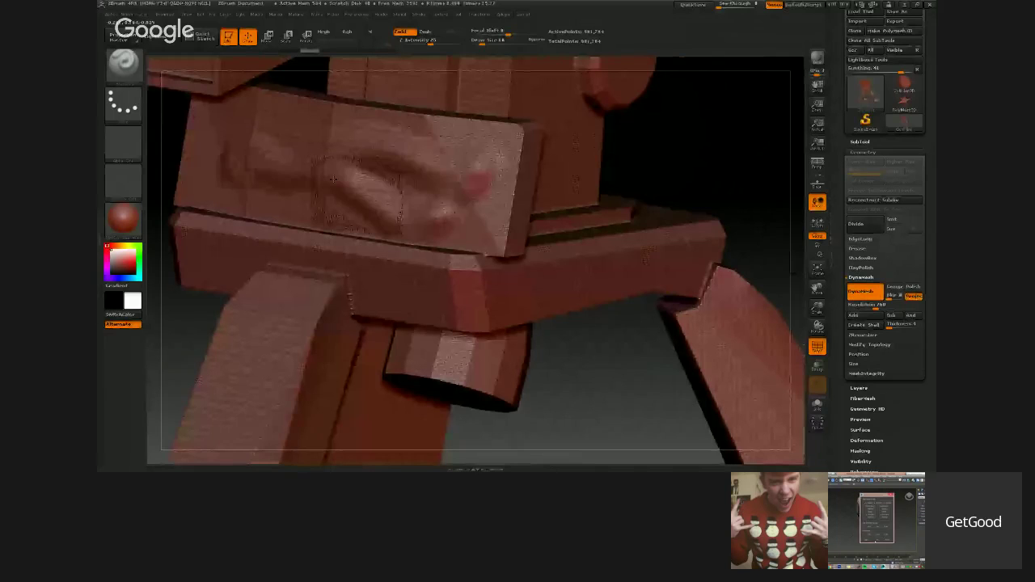
{"action": "key", "text": "ctrl+z"}
{"action": "mouse_move", "coordinate": [589, 420]}
{"action": "left_mouse_down", "text": "alt"}
{"action": "mouse_move", "coordinate": [597, 343]}
{"action": "mouse_move", "coordinate": [622, 350]}
{"action": "mouse_move", "coordinate": [624, 247]}
{"action": "mouse_move", "coordinate": [671, 238]}
{"action": "mouse_move", "coordinate": [666, 201]}
{"action": "mouse_move", "coordinate": [675, 316]}
{"action": "mouse_move", "coordinate": [678, 230]}
{"action": "left_mouse_up", "text": "alt"}
{"action": "left_click", "coordinate": [820, 349]}
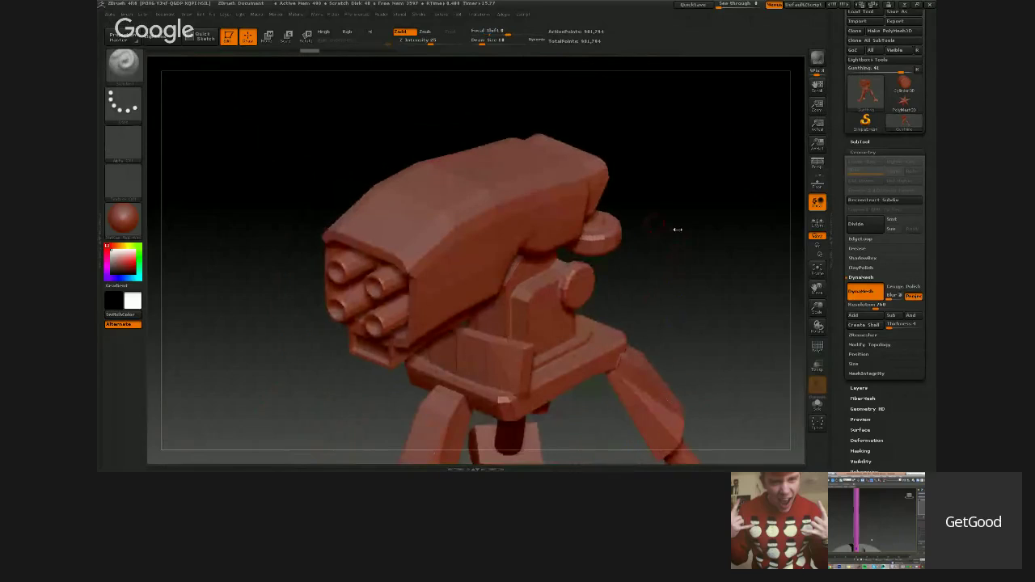
Select the ClayBuildup brush and adjust its draw size for working on the launcher housing.
{"action": "left_click", "coordinate": [124, 64]}
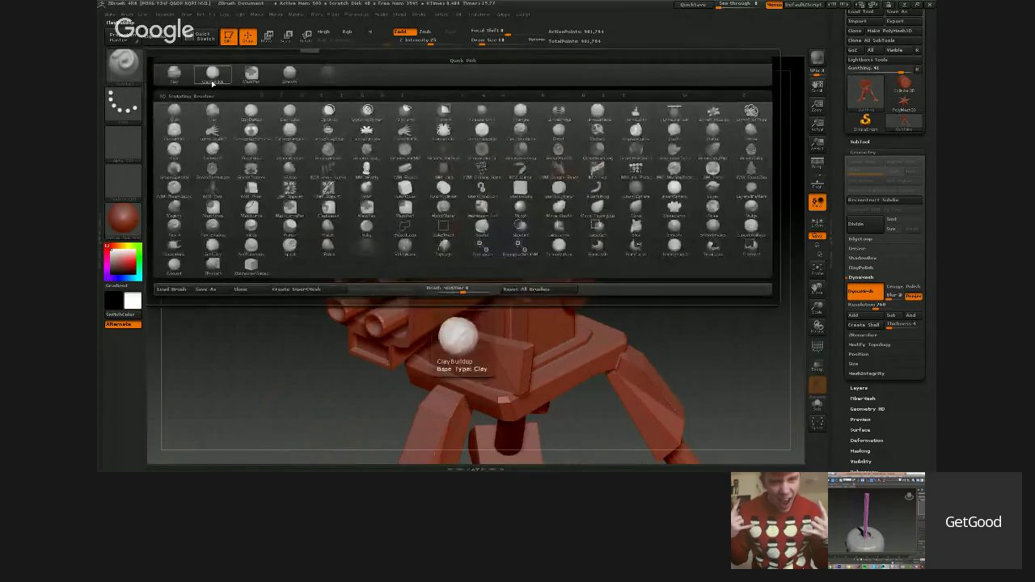
{"action": "left_click", "coordinate": [212, 79]}
{"action": "left_click_drag", "start_coordinate": [644, 260], "coordinate": [664, 265]}
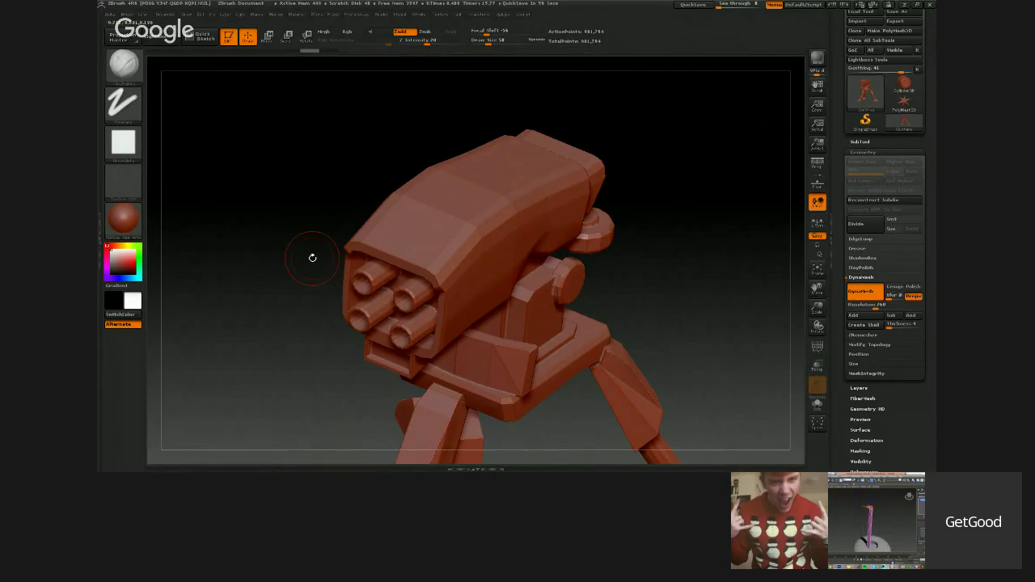
{"action": "key", "text": "bracketright"}
{"action": "key", "text": "bracketright"}
{"action": "key", "text": "bracketright"}
{"action": "key", "text": "bracketright"}
{"action": "key", "text": "bracketright"}
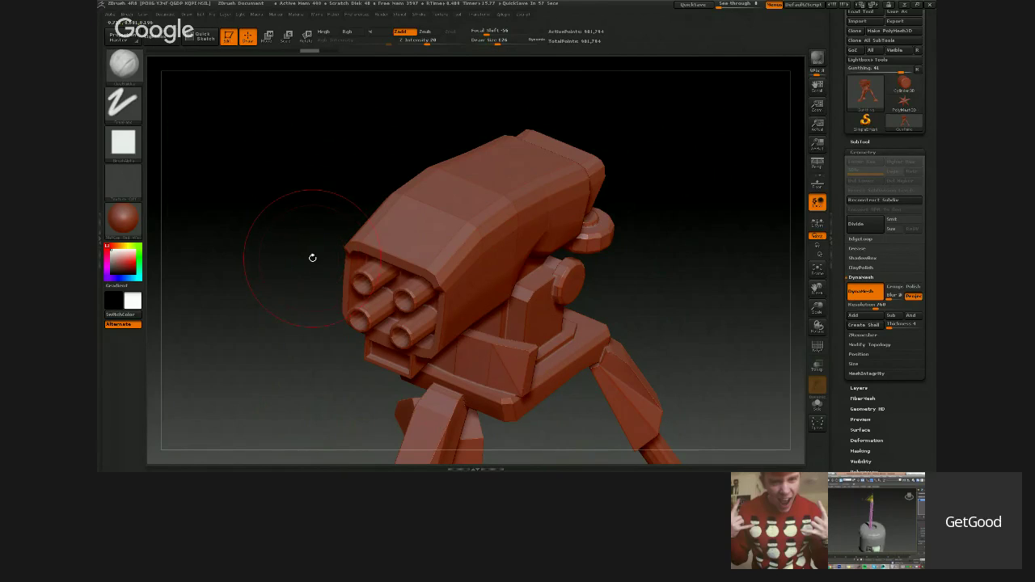
{"action": "key", "text": "bracketleft"}
{"action": "key", "text": "bracketleft"}
{"action": "key", "text": "bracketleft"}
{"action": "key", "text": "bracketleft"}
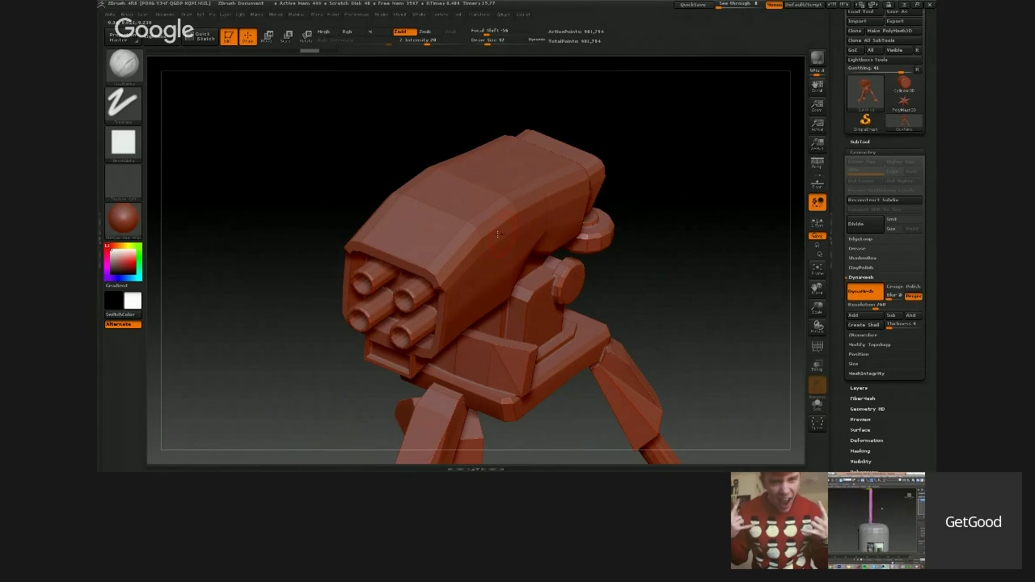
Build up a test stroke of clay along the launcher housing's upper side edge and undo it.
{"action": "mouse_move", "coordinate": [652, 242]}
{"action": "left_mouse_down"}
{"action": "mouse_move", "coordinate": [653, 268]}
{"action": "mouse_move", "coordinate": [631, 299]}
{"action": "left_mouse_up"}
{"action": "mouse_move", "coordinate": [506, 216]}
{"action": "left_mouse_down"}
{"action": "mouse_move", "coordinate": [429, 264]}
{"action": "mouse_move", "coordinate": [515, 215]}
{"action": "left_mouse_up"}
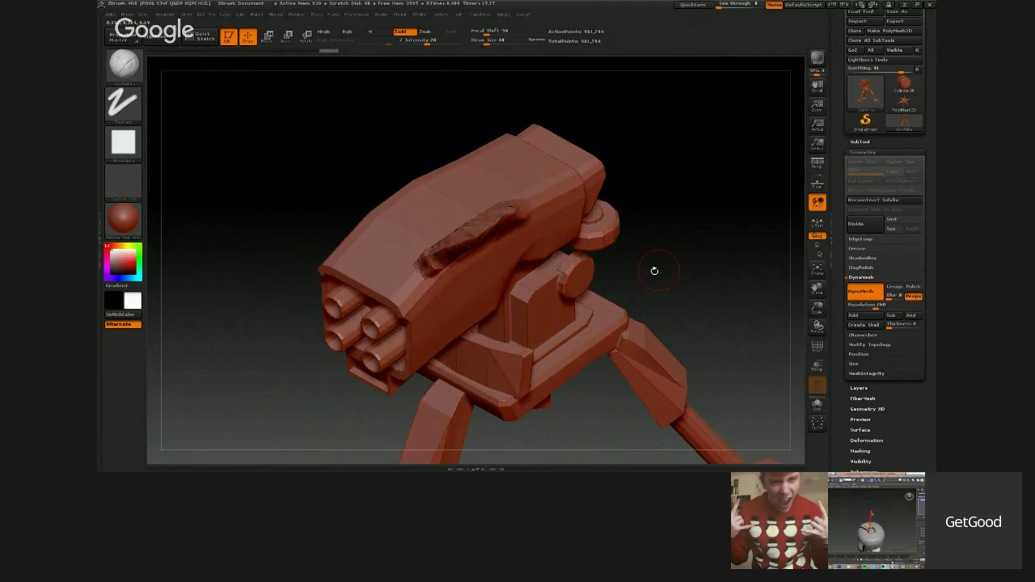
{"action": "mouse_move", "coordinate": [654, 270]}
{"action": "left_mouse_down"}
{"action": "mouse_move", "coordinate": [679, 254]}
{"action": "mouse_move", "coordinate": [668, 280]}
{"action": "left_mouse_up"}
{"action": "key", "text": "ctrl+z"}
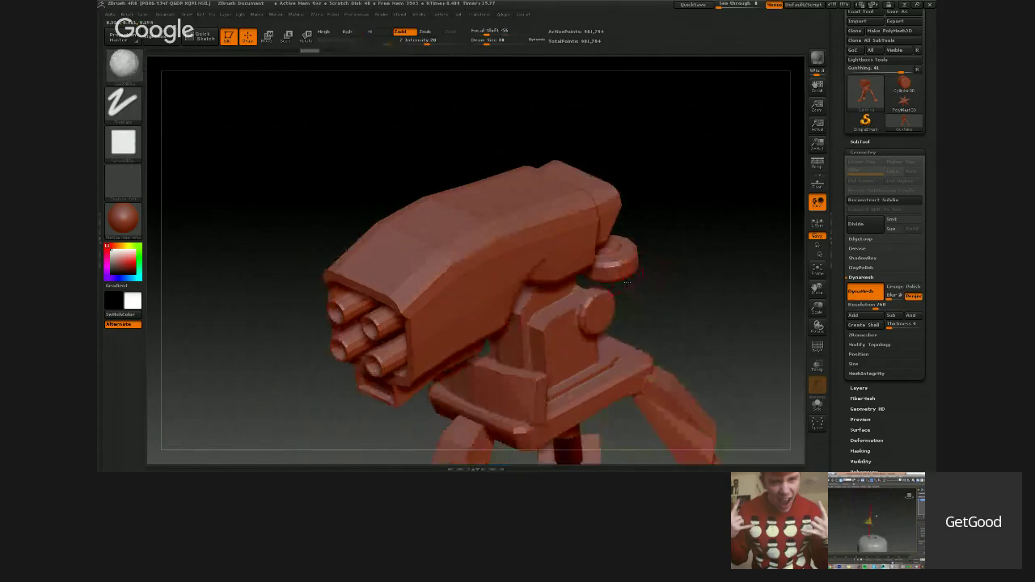
Try carving a groove into the launcher housing's upper edge and smoothing it, and undo both strokes.
{"action": "mouse_move", "coordinate": [485, 241]}
{"action": "left_mouse_down", "text": "alt"}
{"action": "mouse_move", "coordinate": [448, 260]}
{"action": "mouse_move", "coordinate": [488, 243]}
{"action": "left_mouse_up", "text": "alt"}
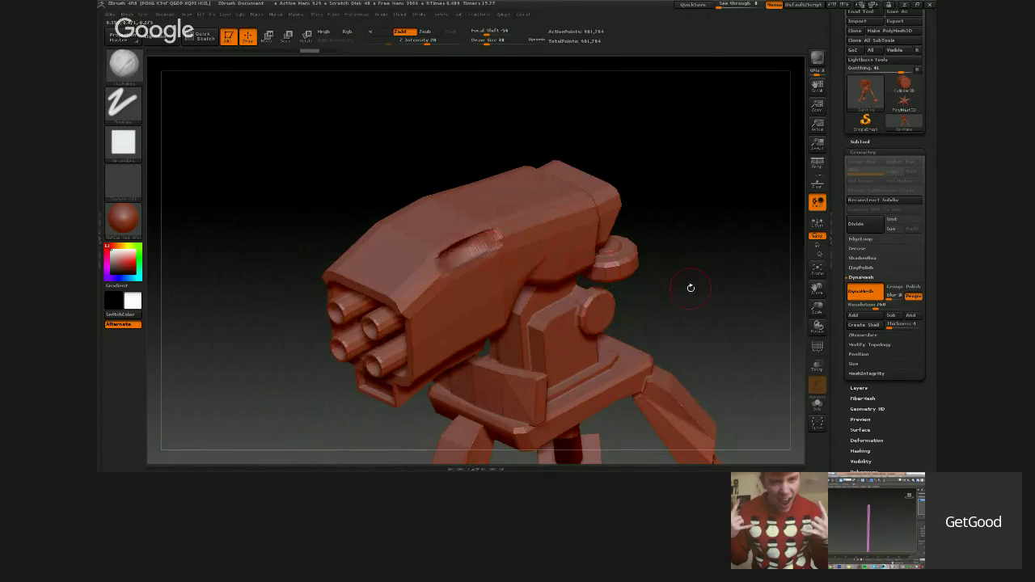
{"action": "left_click_drag", "start_coordinate": [691, 289], "coordinate": [706, 322]}
{"action": "mouse_move", "coordinate": [490, 240]}
{"action": "left_mouse_down", "text": "shift"}
{"action": "mouse_move", "coordinate": [481, 253]}
{"action": "mouse_move", "coordinate": [485, 243]}
{"action": "left_mouse_up", "text": "shift"}
{"action": "key", "text": "ctrl+z"}
{"action": "key", "text": "ctrl+z"}
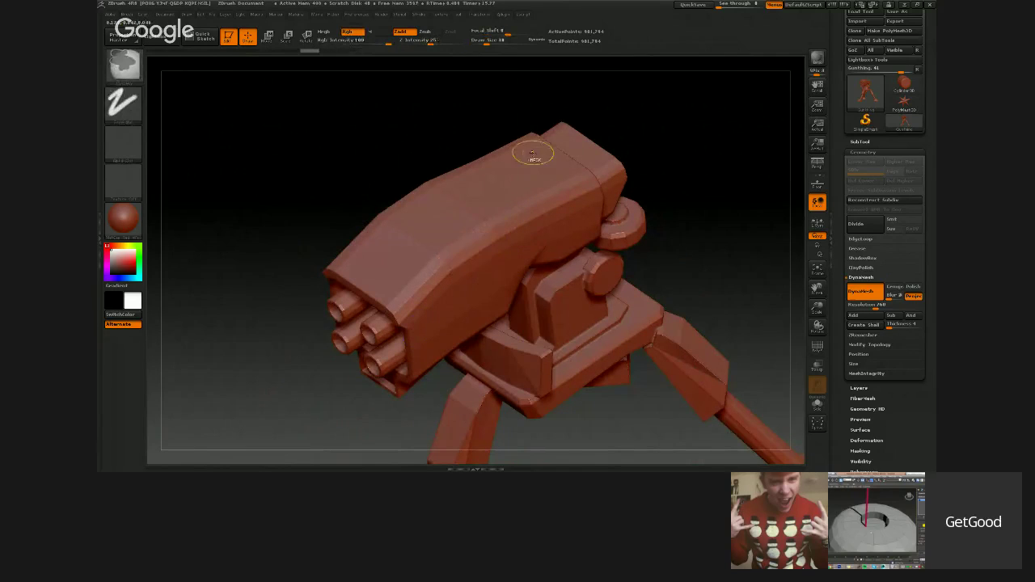
Make another test stroke on the side of the launcher housing and undo it.
{"action": "left_click_drag", "start_coordinate": [718, 274], "coordinate": [647, 316]}
{"action": "left_click_drag", "start_coordinate": [485, 252], "coordinate": [443, 233]}
{"action": "key", "text": "ctrl+z"}
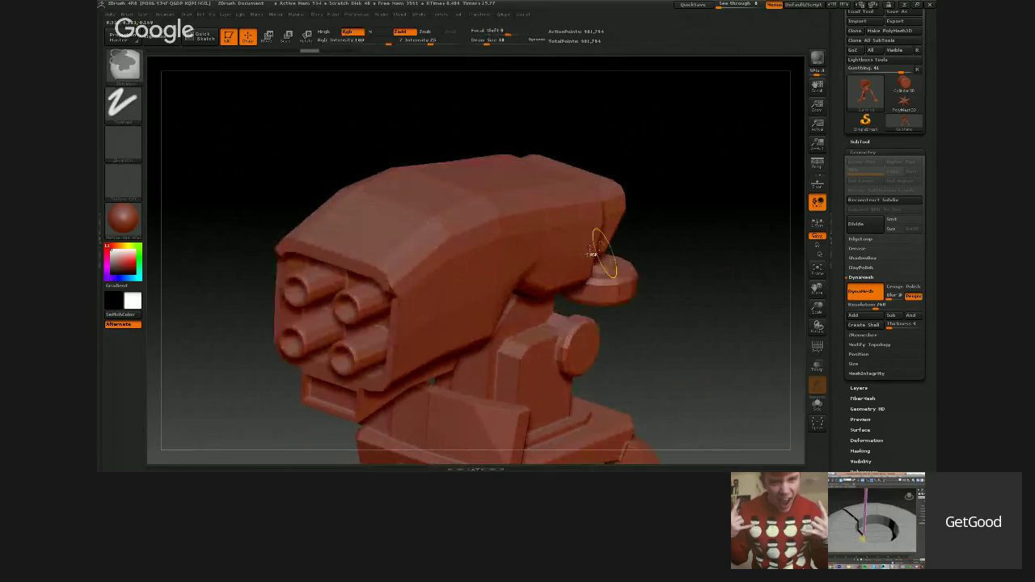
Undo back to the original low-poly mesh and apply DynaMesh with the resolution set to 440.
{"action": "left_click_drag", "start_coordinate": [676, 315], "coordinate": [681, 269], "text": "alt"}
{"action": "left_click_drag", "start_coordinate": [681, 269], "coordinate": [685, 317]}
{"action": "key", "text": "ctrl+z"}
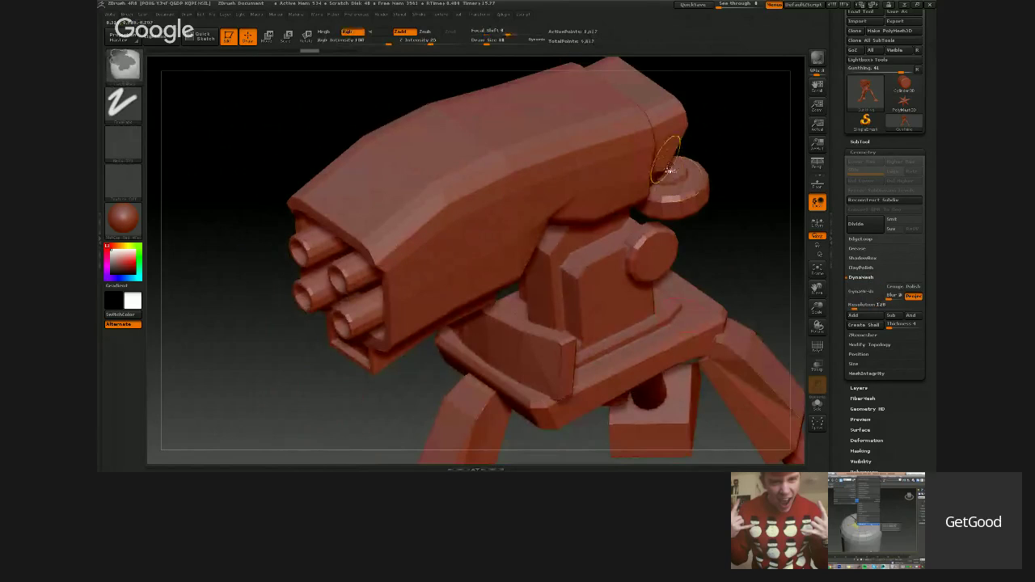
{"action": "left_click_drag", "start_coordinate": [854, 306], "coordinate": [860, 307]}
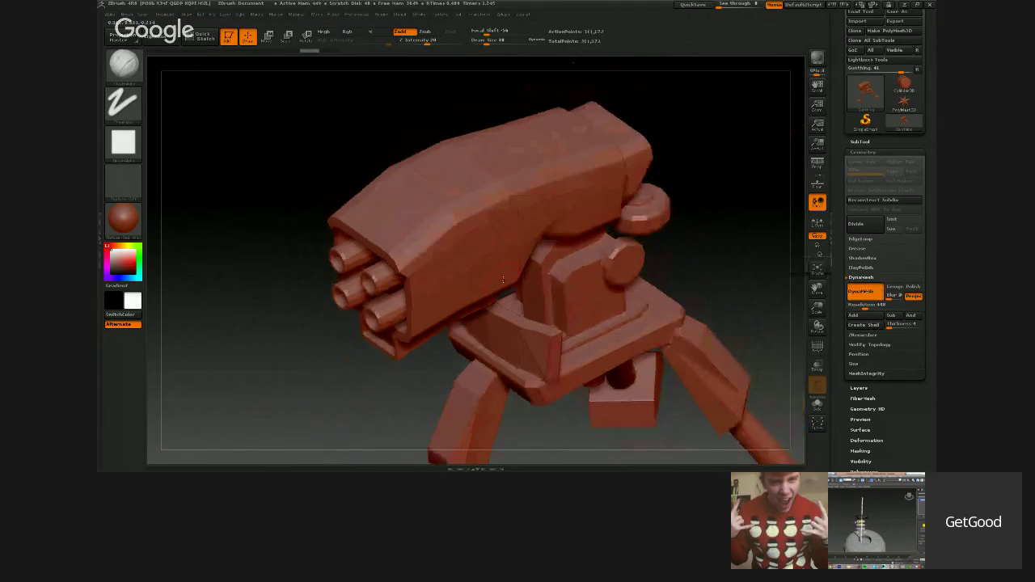
Try smoothing the launcher housing's hard upper edge from several viewing angles.
{"action": "mouse_move", "coordinate": [503, 280]}
{"action": "right_mouse_down"}
{"action": "mouse_move", "coordinate": [566, 279]}
{"action": "mouse_move", "coordinate": [552, 301]}
{"action": "right_mouse_up"}
{"action": "left_click_drag", "start_coordinate": [573, 244], "coordinate": [541, 273], "text": "shift"}
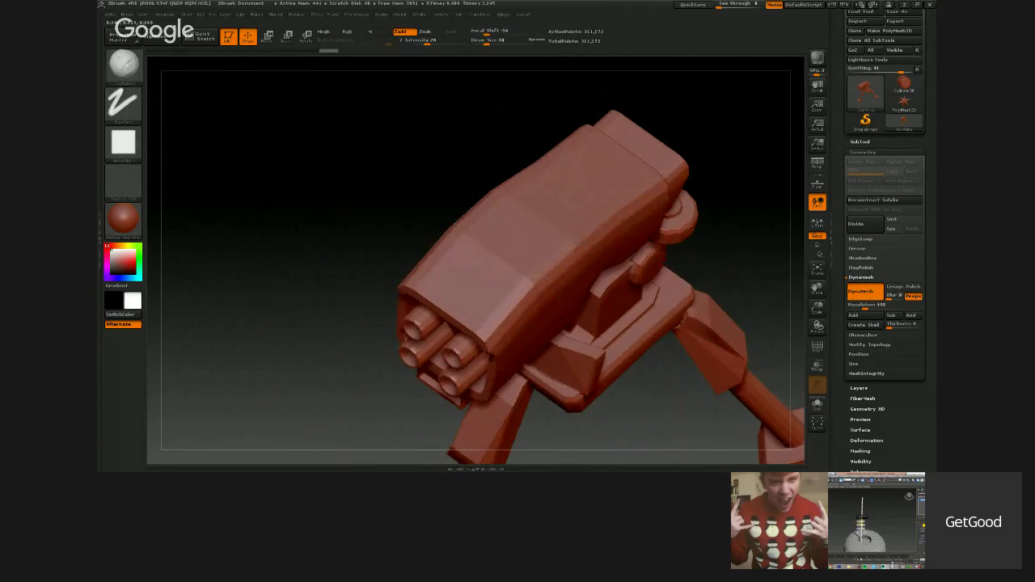
{"action": "right_click_drag", "start_coordinate": [679, 283], "coordinate": [707, 255]}
{"action": "mouse_move", "coordinate": [707, 256]}
{"action": "left_mouse_down"}
{"action": "mouse_move", "coordinate": [725, 309]}
{"action": "mouse_move", "coordinate": [698, 290]}
{"action": "mouse_move", "coordinate": [725, 330]}
{"action": "mouse_move", "coordinate": [719, 349]}
{"action": "left_mouse_up"}
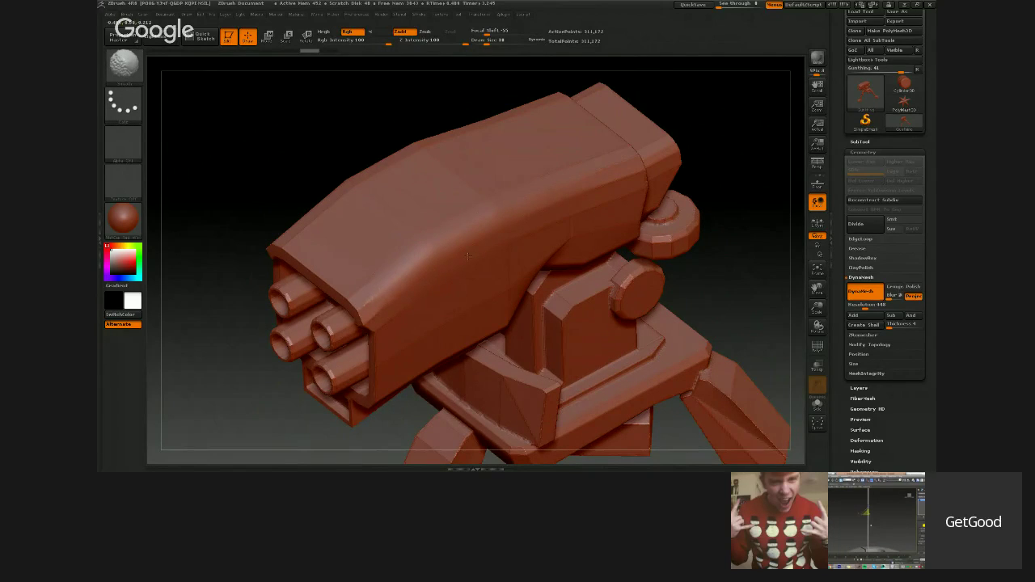
{"action": "mouse_move", "coordinate": [719, 285]}
{"action": "left_mouse_down"}
{"action": "mouse_move", "coordinate": [717, 235]}
{"action": "mouse_move", "coordinate": [712, 294]}
{"action": "left_mouse_up"}
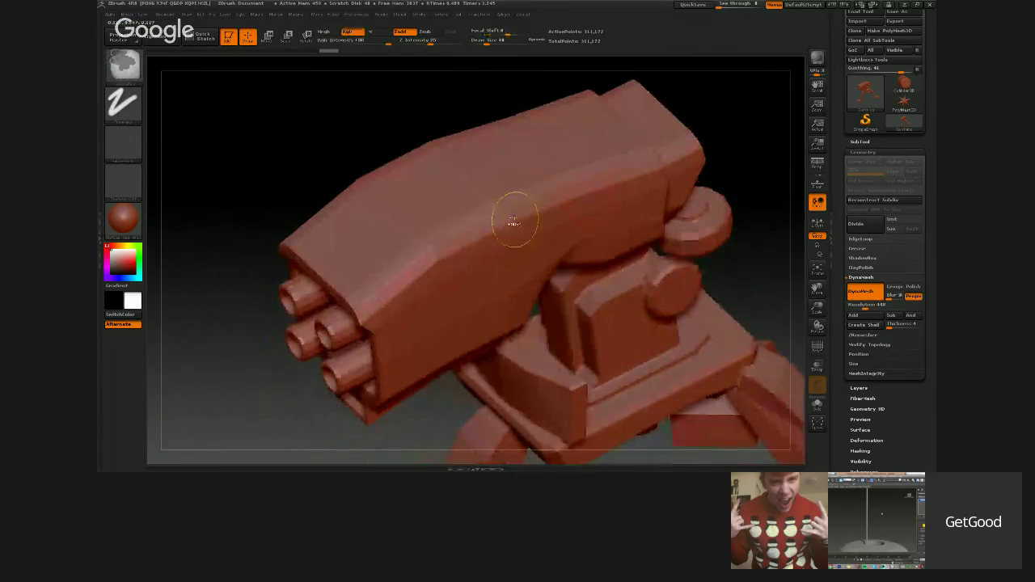
Smooth the hard upper edge of the launcher housing from its front opening towards the rear.
{"action": "key", "text": "b"}
{"action": "key", "text": "s"}
{"action": "key", "text": "t"}
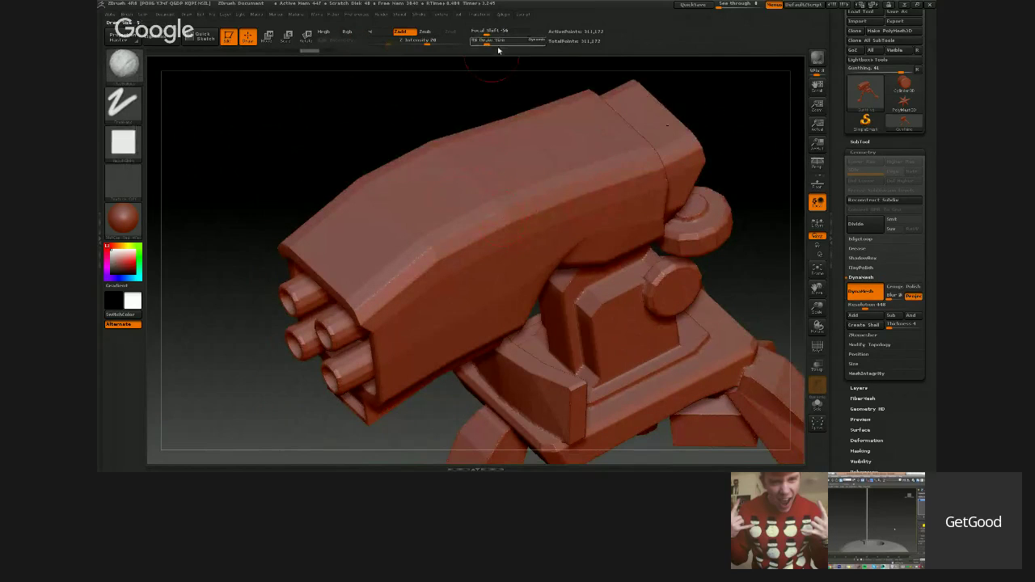
{"action": "left_click", "coordinate": [489, 15]}
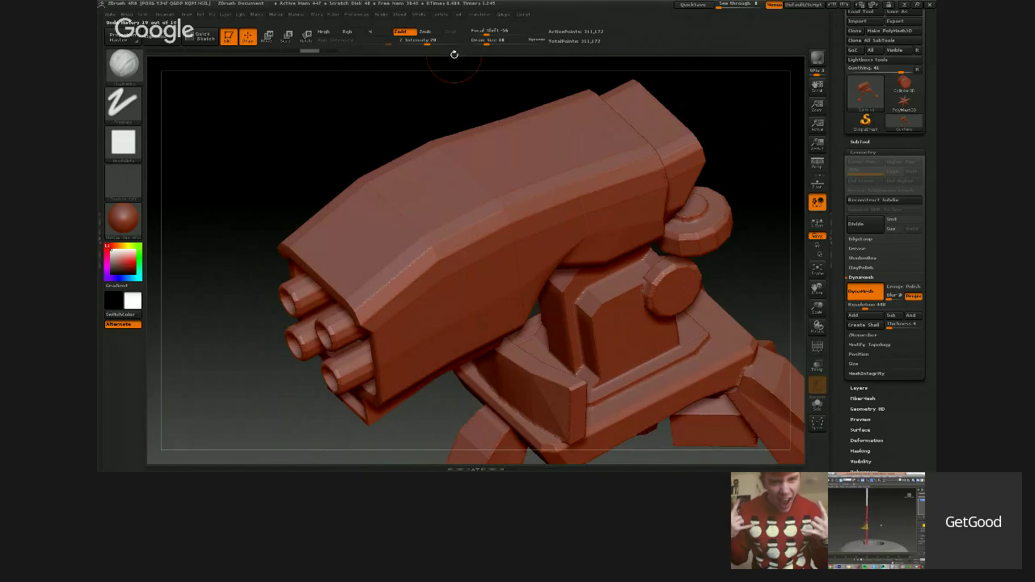
{"action": "left_click", "coordinate": [489, 16]}
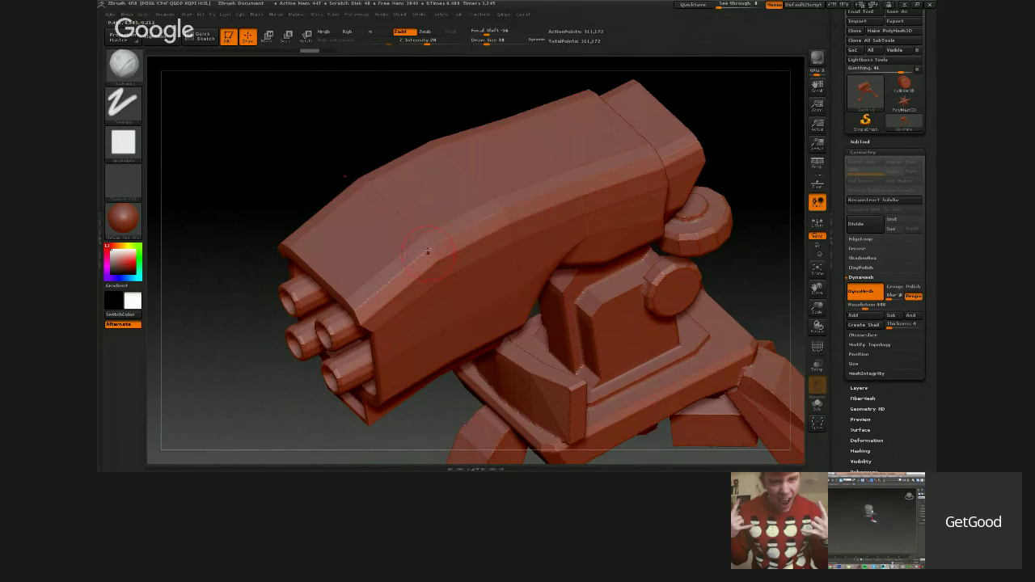
{"action": "left_click_drag", "start_coordinate": [444, 243], "coordinate": [425, 262], "text": "shift"}
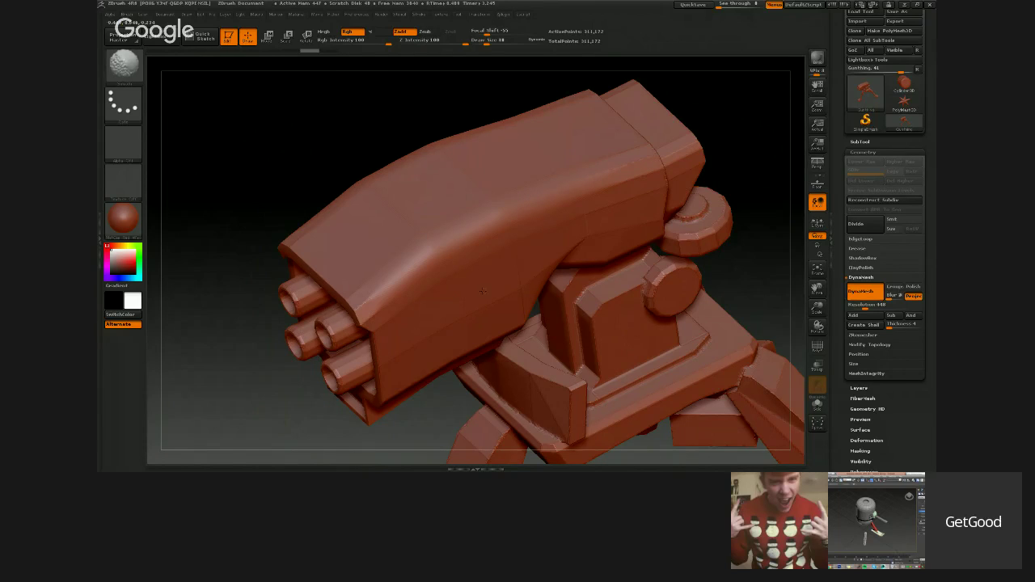
{"action": "left_click_drag", "start_coordinate": [483, 291], "coordinate": [480, 280], "text": "shift"}
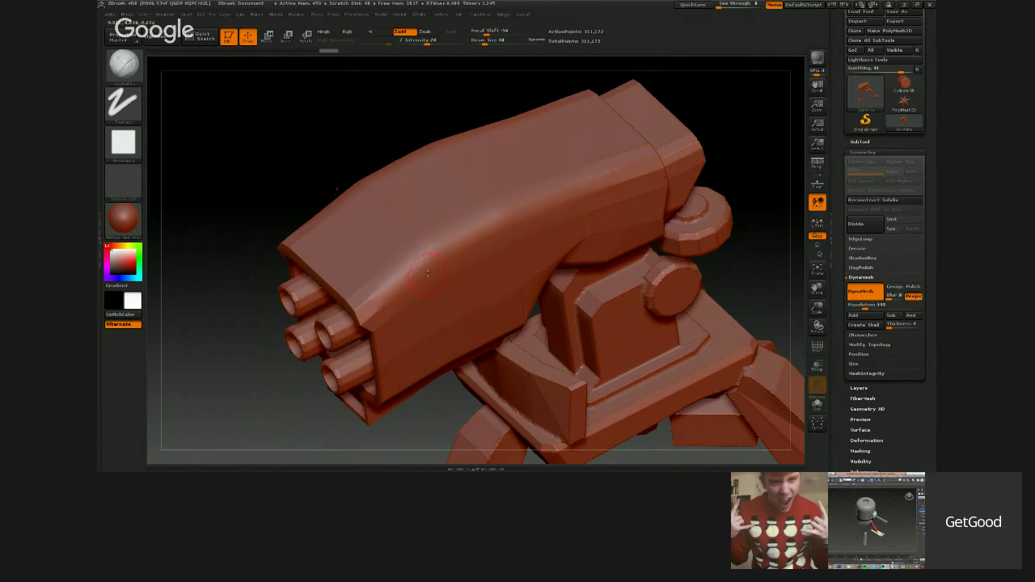
{"action": "key", "text": "shift"}
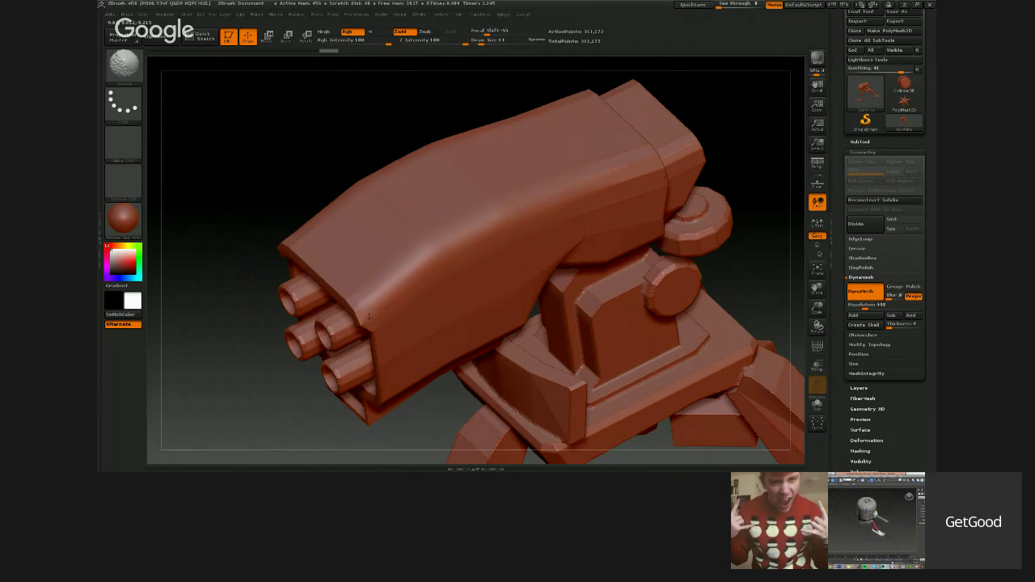
{"action": "mouse_move", "coordinate": [403, 301]}
{"action": "left_mouse_down", "text": "alt"}
{"action": "mouse_move", "coordinate": [421, 199]}
{"action": "mouse_move", "coordinate": [380, 143]}
{"action": "left_mouse_up", "text": "alt"}
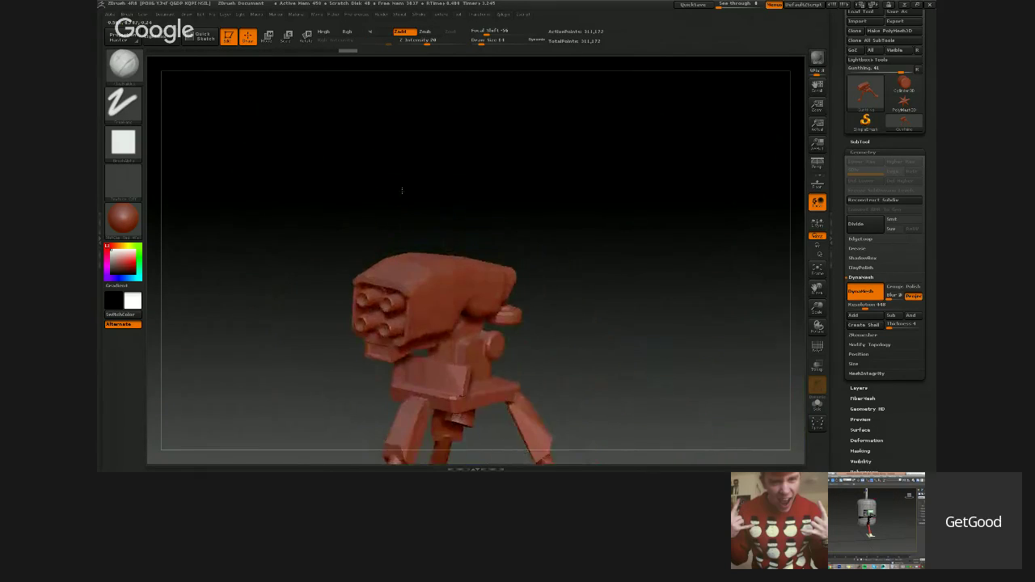
{"action": "mouse_move", "coordinate": [402, 190]}
{"action": "left_mouse_down", "text": "alt"}
{"action": "mouse_move", "coordinate": [440, 182]}
{"action": "mouse_move", "coordinate": [488, 192]}
{"action": "left_mouse_up", "text": "alt"}
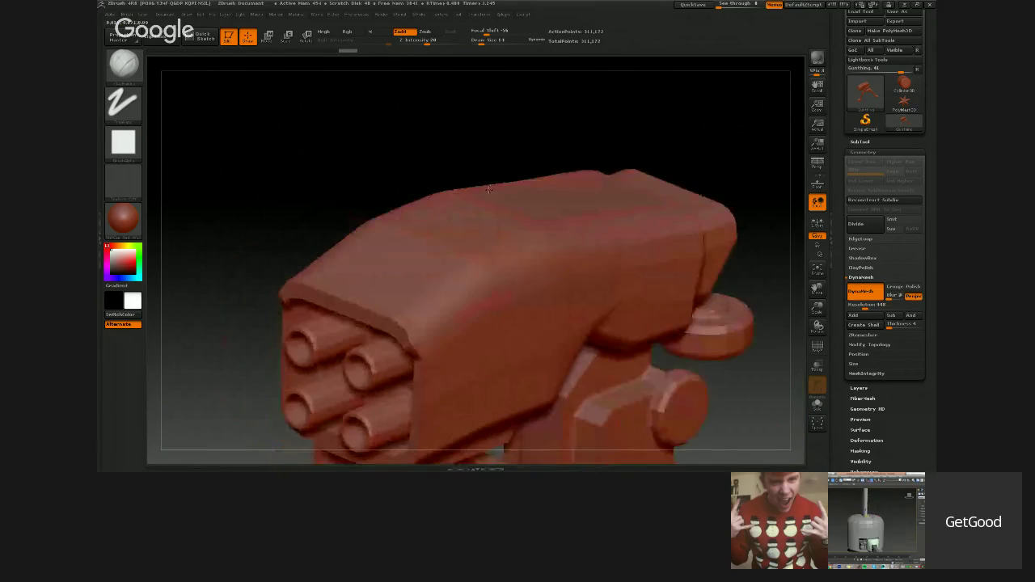
Continue smoothing the launcher housing's top and side faces so the shoulder curves evenly from the front opening to the rear.
{"action": "right_click_drag", "start_coordinate": [488, 190], "coordinate": [474, 263]}
{"action": "left_click_drag", "start_coordinate": [445, 235], "coordinate": [471, 256], "text": "shift"}
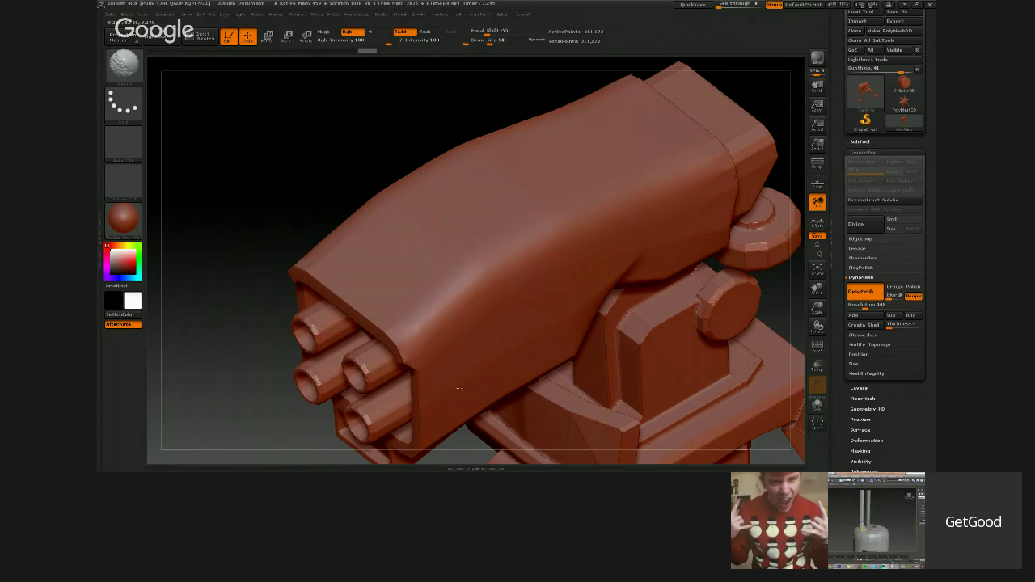
{"action": "left_click_drag", "start_coordinate": [459, 389], "coordinate": [504, 196], "text": "shift"}
{"action": "mouse_move", "coordinate": [493, 167]}
{"action": "right_mouse_down", "text": "ctrl"}
{"action": "mouse_move", "coordinate": [682, 180]}
{"action": "mouse_move", "coordinate": [673, 167]}
{"action": "right_mouse_up", "text": "ctrl"}
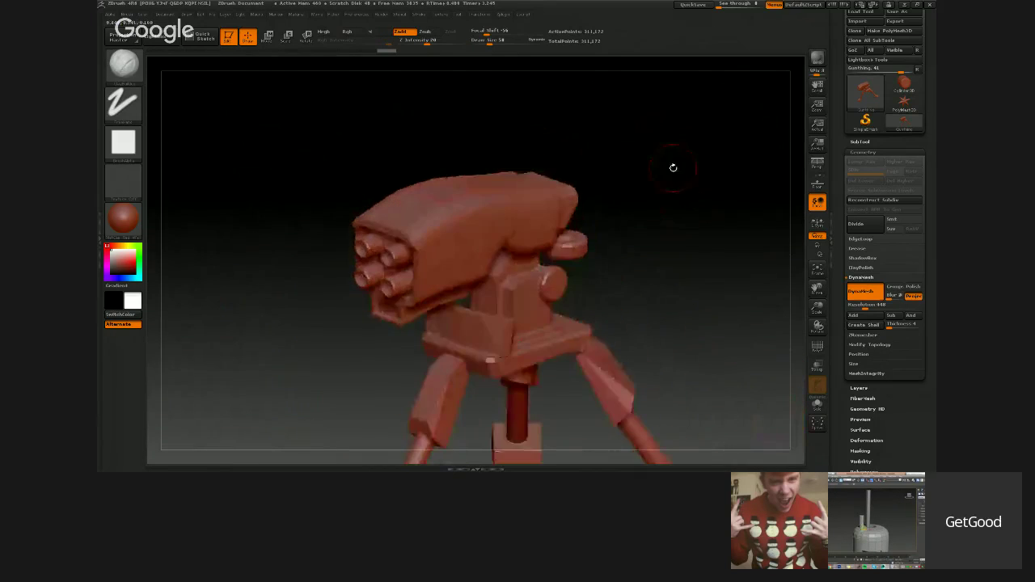
{"action": "right_click_drag", "start_coordinate": [608, 126], "coordinate": [608, 206], "text": "ctrl"}
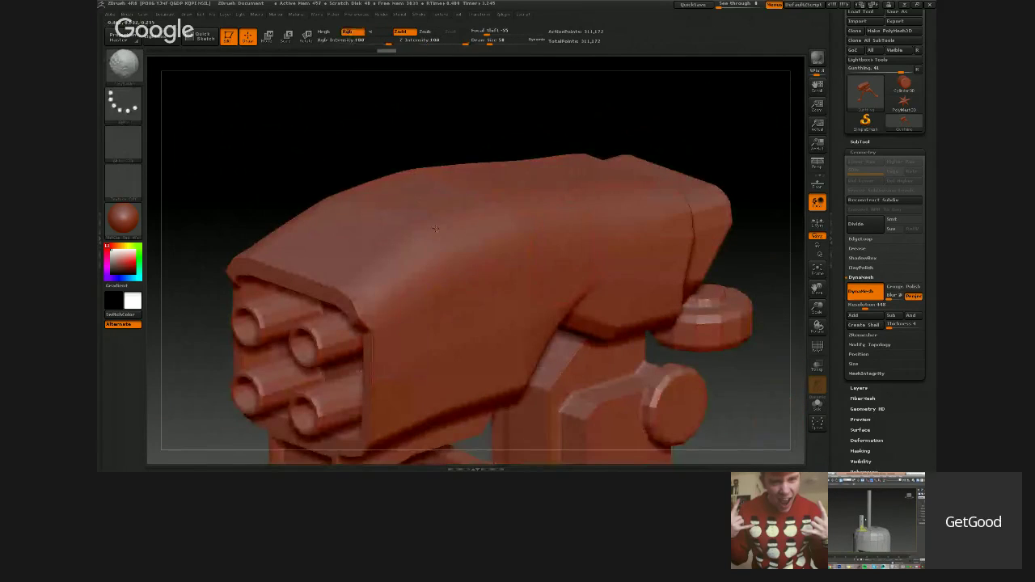
{"action": "left_click_drag", "start_coordinate": [436, 229], "coordinate": [450, 212], "text": "shift"}
{"action": "mouse_move", "coordinate": [468, 149]}
{"action": "right_mouse_down"}
{"action": "mouse_move", "coordinate": [470, 194]}
{"action": "mouse_move", "coordinate": [504, 148]}
{"action": "right_mouse_up"}
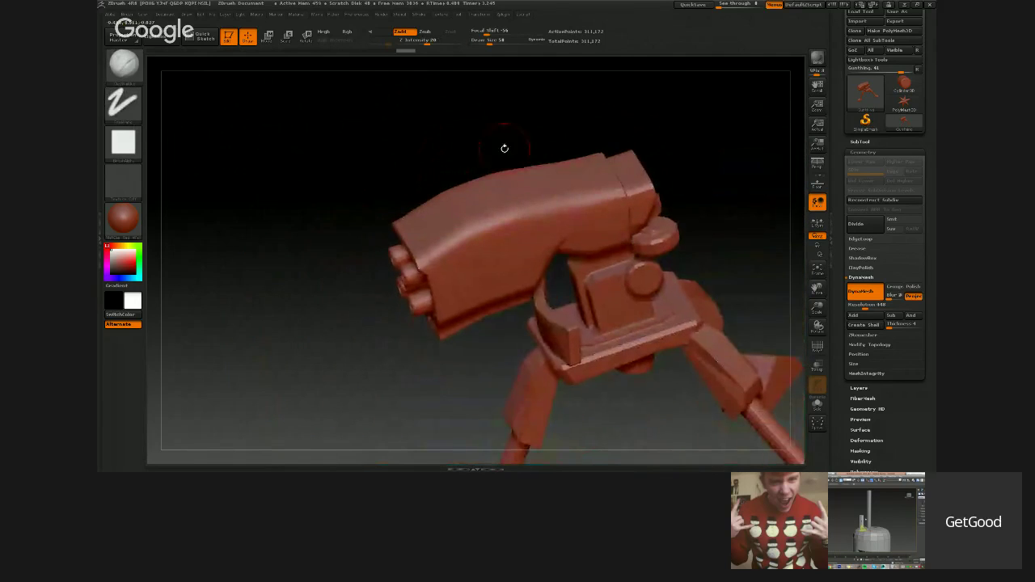
{"action": "left_click_drag", "start_coordinate": [505, 148], "coordinate": [467, 113]}
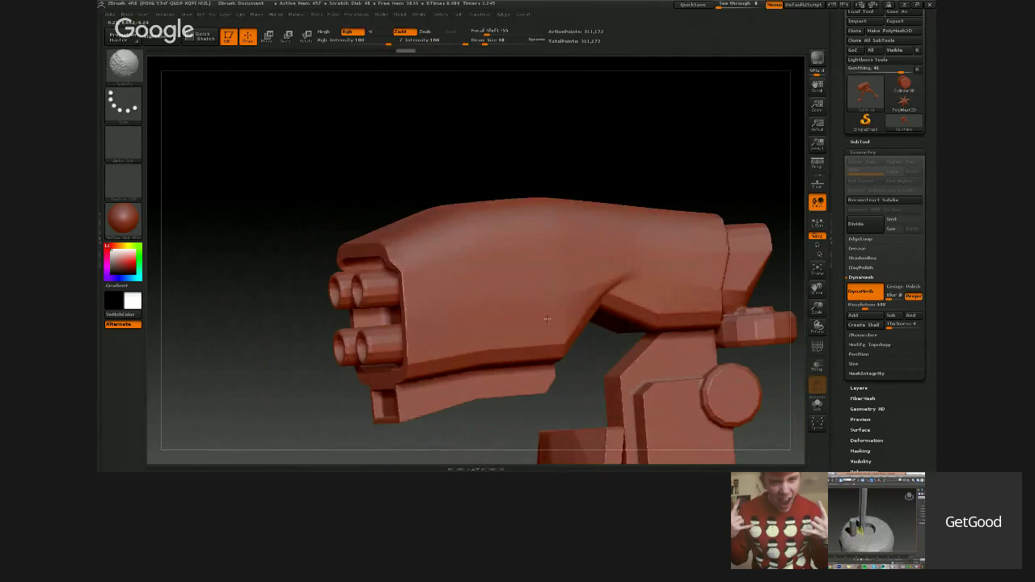
Carve a thin angular panel groove on the housing's side with the Dam Standard brush, running from the front shoulder along the lower side towards the rear.
{"action": "left_click", "coordinate": [122, 64], "text": "shift"}
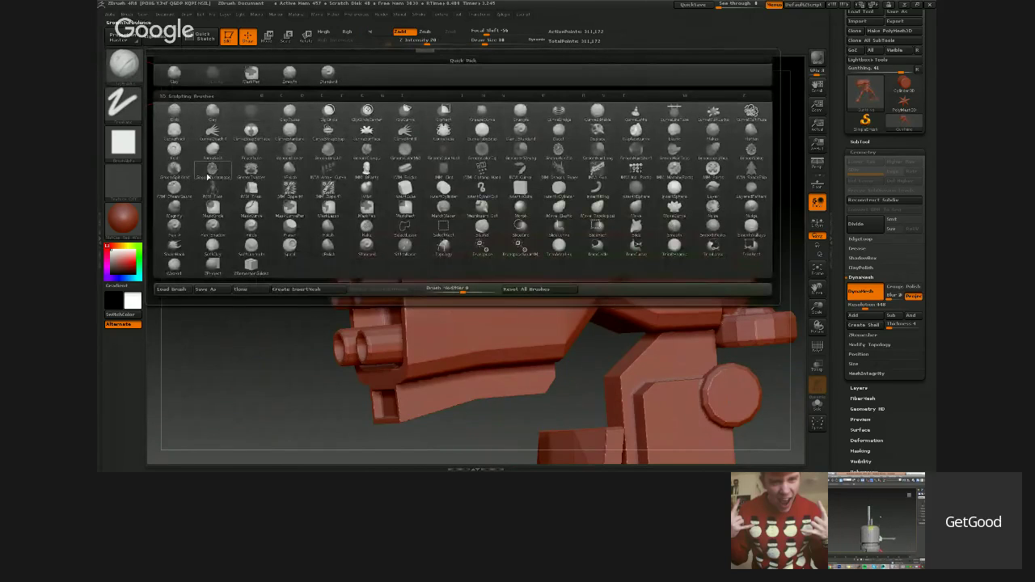
{"action": "key", "text": "d"}
{"action": "key", "text": "s"}
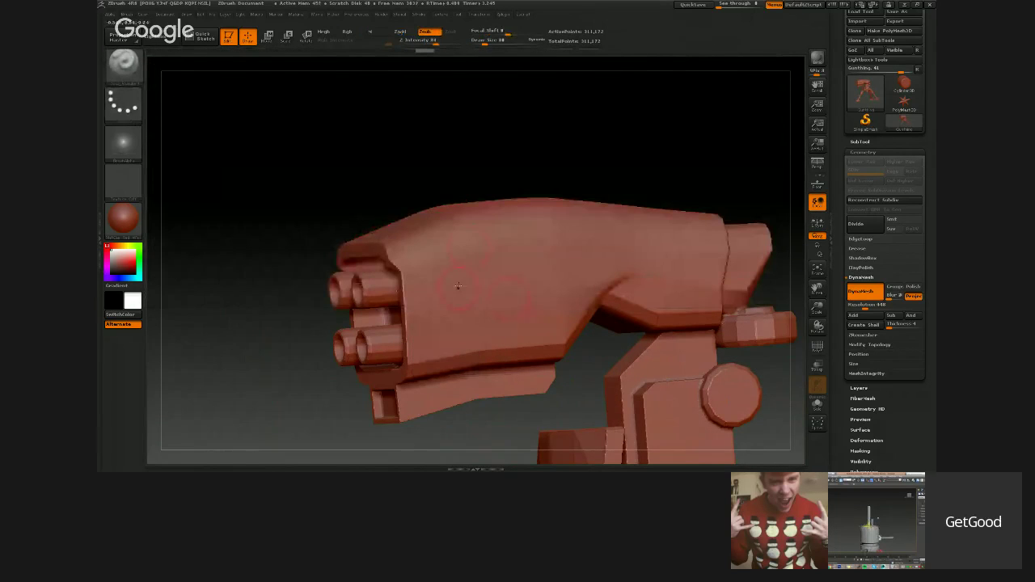
{"action": "left_click_drag", "start_coordinate": [416, 183], "coordinate": [400, 136]}
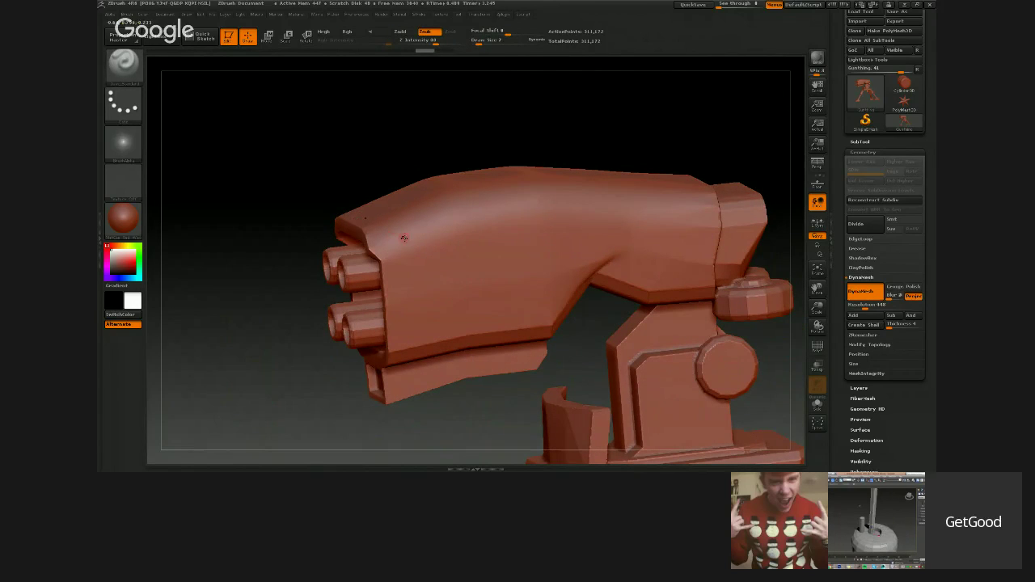
{"action": "left_click_drag", "start_coordinate": [403, 229], "coordinate": [424, 258]}
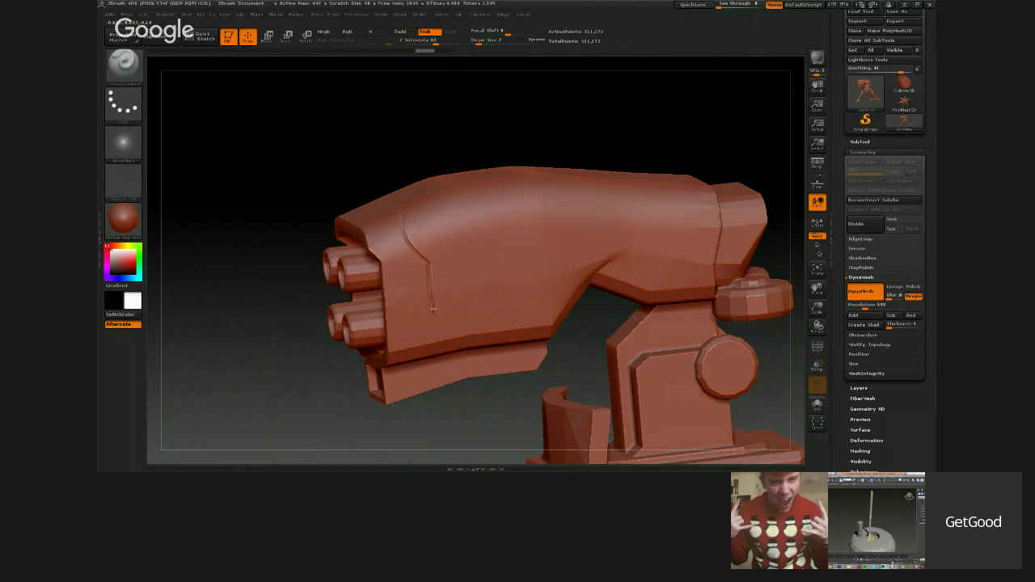
{"action": "mouse_move", "coordinate": [434, 309]}
{"action": "left_mouse_down"}
{"action": "mouse_move", "coordinate": [434, 318]}
{"action": "mouse_move", "coordinate": [527, 308]}
{"action": "mouse_move", "coordinate": [567, 253]}
{"action": "mouse_move", "coordinate": [613, 237]}
{"action": "left_mouse_up"}
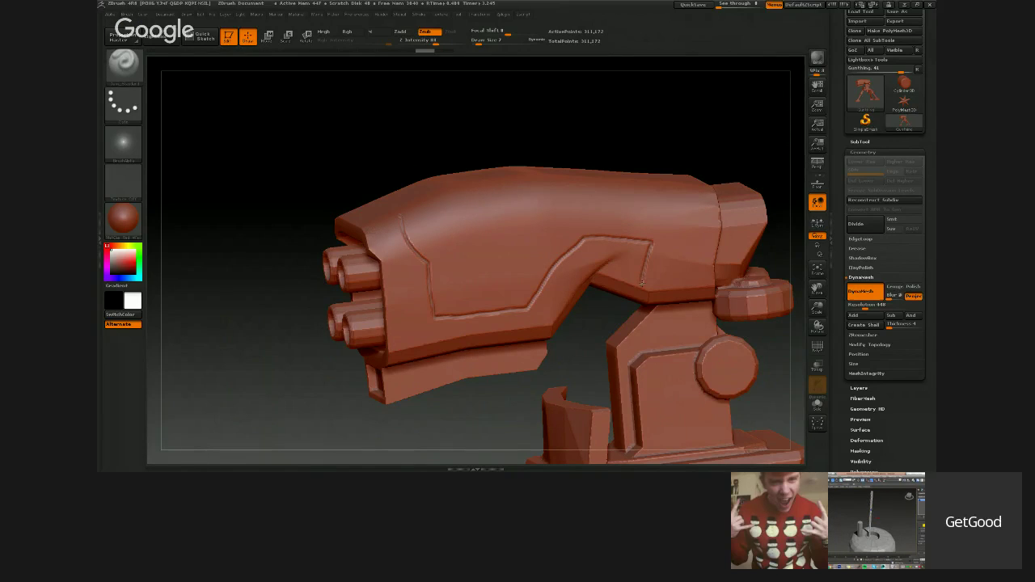
Finish the groove's rear end at the housing's lower edge and carve a branch from its front corner to the front opening.
{"action": "right_click_drag", "start_coordinate": [527, 238], "coordinate": [575, 182]}
{"action": "mouse_move", "coordinate": [575, 181]}
{"action": "left_mouse_down"}
{"action": "mouse_move", "coordinate": [622, 164]}
{"action": "mouse_move", "coordinate": [650, 256]}
{"action": "mouse_move", "coordinate": [642, 222]}
{"action": "mouse_move", "coordinate": [669, 222]}
{"action": "mouse_move", "coordinate": [624, 181]}
{"action": "mouse_move", "coordinate": [534, 265]}
{"action": "left_mouse_up"}
{"action": "mouse_move", "coordinate": [684, 300]}
{"action": "left_mouse_down"}
{"action": "mouse_move", "coordinate": [502, 158]}
{"action": "mouse_move", "coordinate": [504, 169]}
{"action": "mouse_move", "coordinate": [496, 124]}
{"action": "left_mouse_up"}
{"action": "left_click_drag", "start_coordinate": [438, 261], "coordinate": [400, 287]}
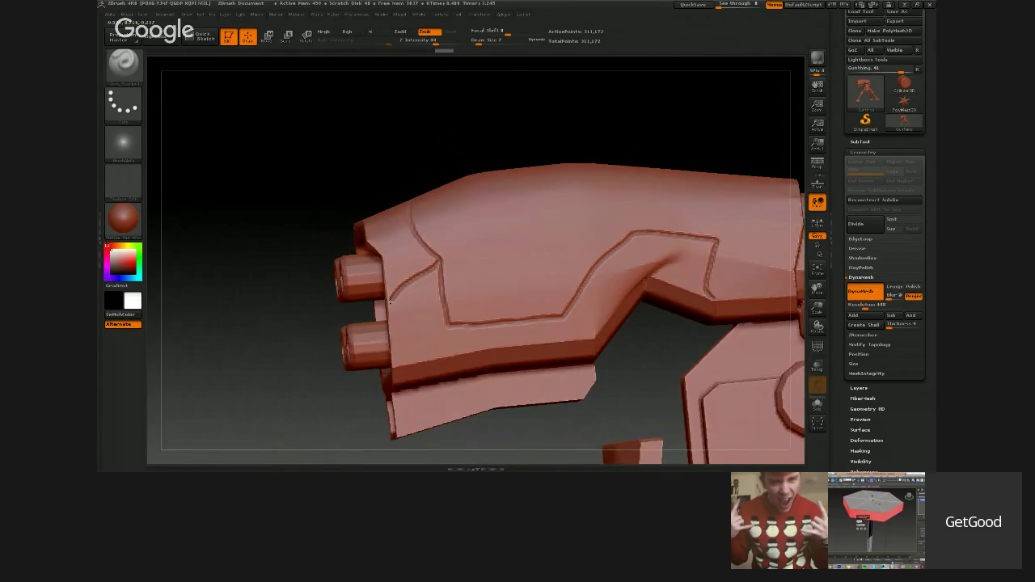
Carve a narrow recess beside the upper part of the panel groove's sloped section.
{"action": "left_click_drag", "start_coordinate": [420, 184], "coordinate": [447, 241], "text": "alt"}
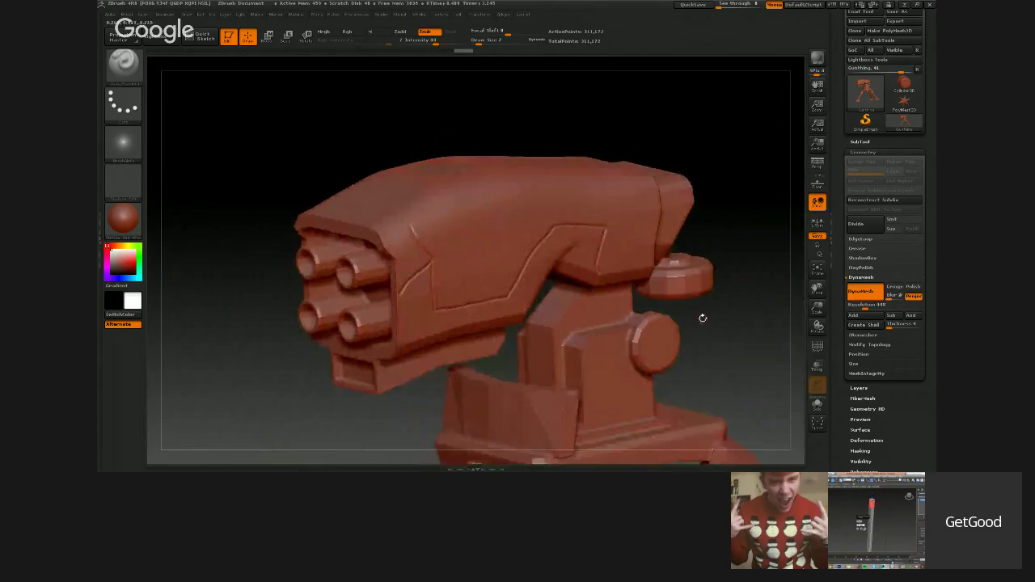
{"action": "left_click_drag", "start_coordinate": [703, 318], "coordinate": [710, 380]}
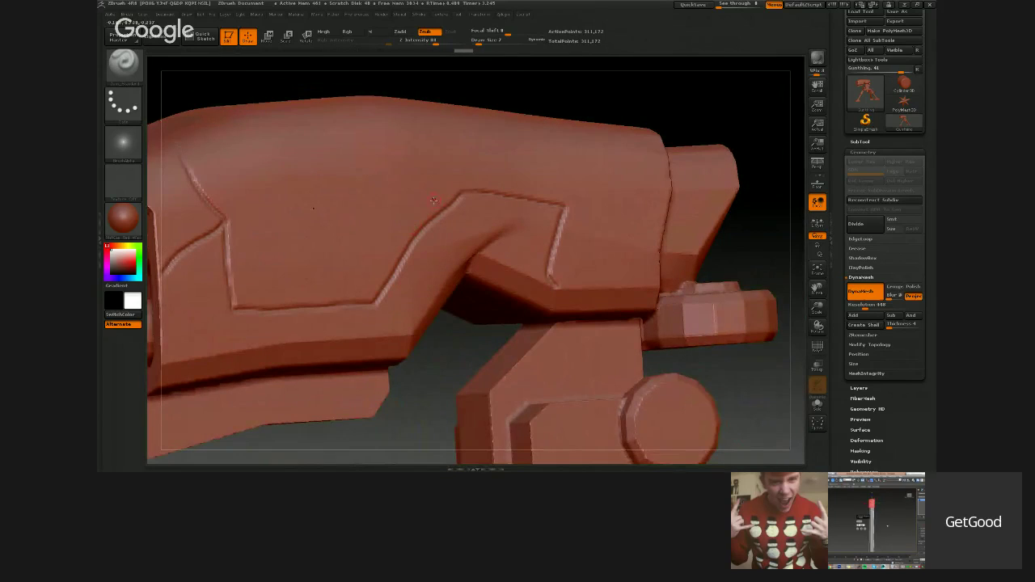
{"action": "left_click_drag", "start_coordinate": [403, 230], "coordinate": [439, 193]}
{"action": "mouse_move", "coordinate": [401, 232]}
{"action": "left_mouse_down"}
{"action": "mouse_move", "coordinate": [405, 248]}
{"action": "mouse_move", "coordinate": [440, 201]}
{"action": "left_mouse_up"}
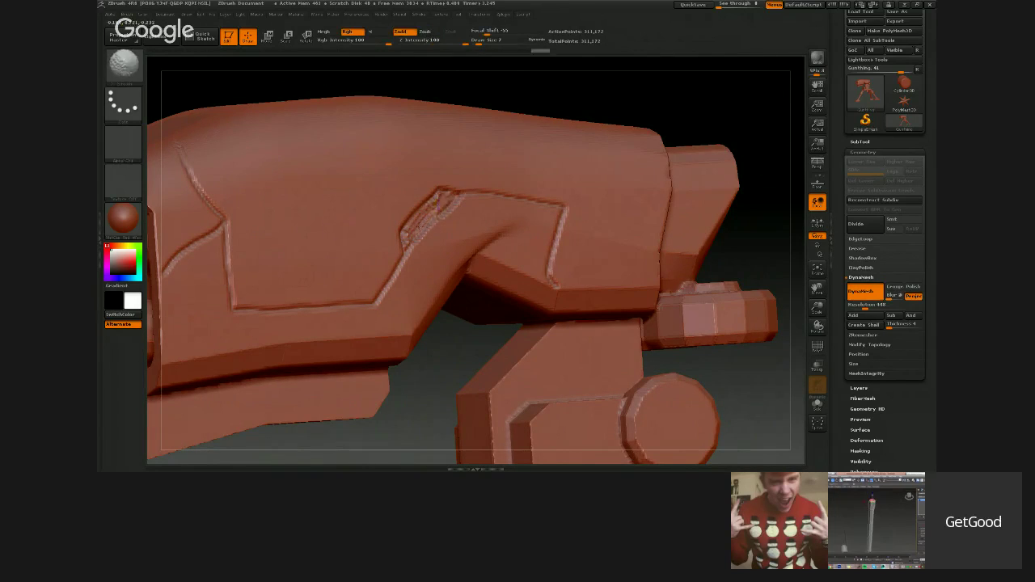
Smooth the recess floor and recut the sloped groove along its lower border.
{"action": "left_click_drag", "start_coordinate": [443, 203], "coordinate": [407, 240], "text": "shift"}
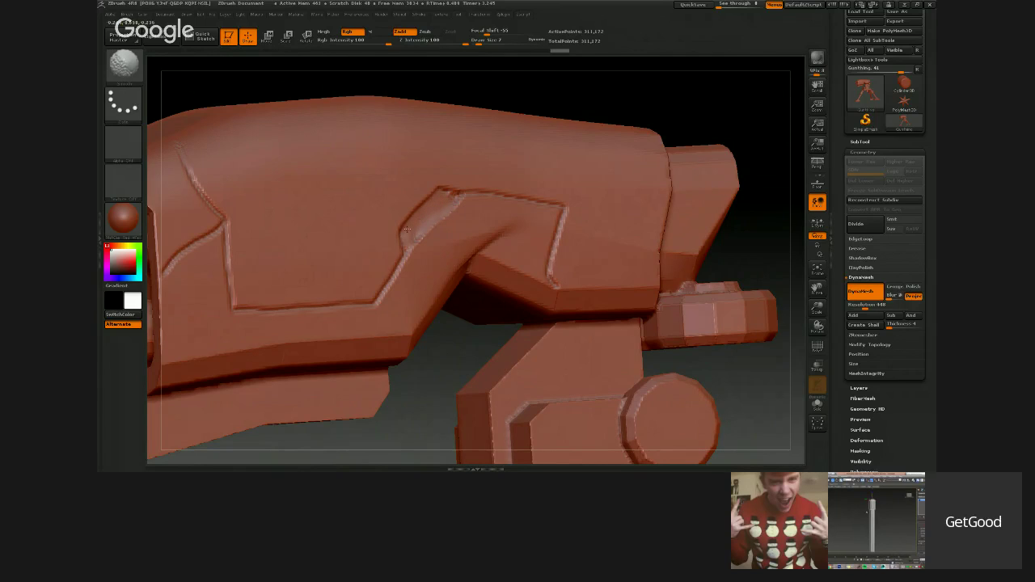
{"action": "mouse_move", "coordinate": [449, 199]}
{"action": "left_mouse_down", "text": "shift"}
{"action": "mouse_move", "coordinate": [463, 199]}
{"action": "mouse_move", "coordinate": [406, 252]}
{"action": "left_mouse_up", "text": "shift"}
{"action": "left_click_drag", "start_coordinate": [452, 204], "coordinate": [388, 274]}
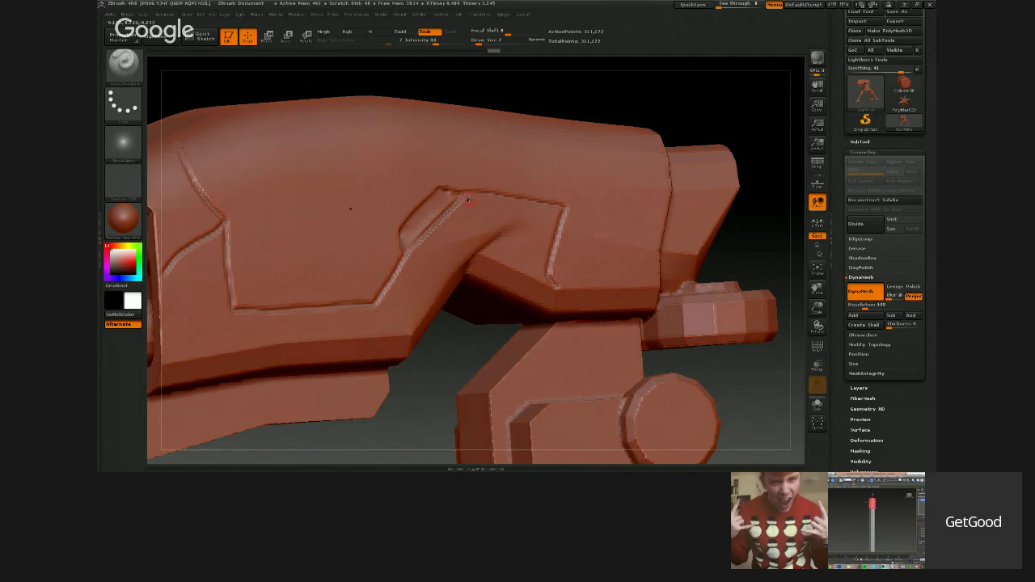
{"action": "left_click_drag", "start_coordinate": [469, 200], "coordinate": [465, 196]}
{"action": "mouse_move", "coordinate": [432, 226]}
{"action": "left_mouse_down", "text": "shift"}
{"action": "mouse_move", "coordinate": [442, 212]}
{"action": "mouse_move", "coordinate": [421, 224]}
{"action": "mouse_move", "coordinate": [424, 236]}
{"action": "left_mouse_up", "text": "shift"}
Enlarge the brush and punch two rows of three small round dents into the housing's upper shoulder.
{"action": "mouse_move", "coordinate": [429, 364]}
{"action": "left_mouse_down"}
{"action": "mouse_move", "coordinate": [610, 307]}
{"action": "mouse_move", "coordinate": [603, 289]}
{"action": "mouse_move", "coordinate": [696, 261]}
{"action": "left_mouse_up"}
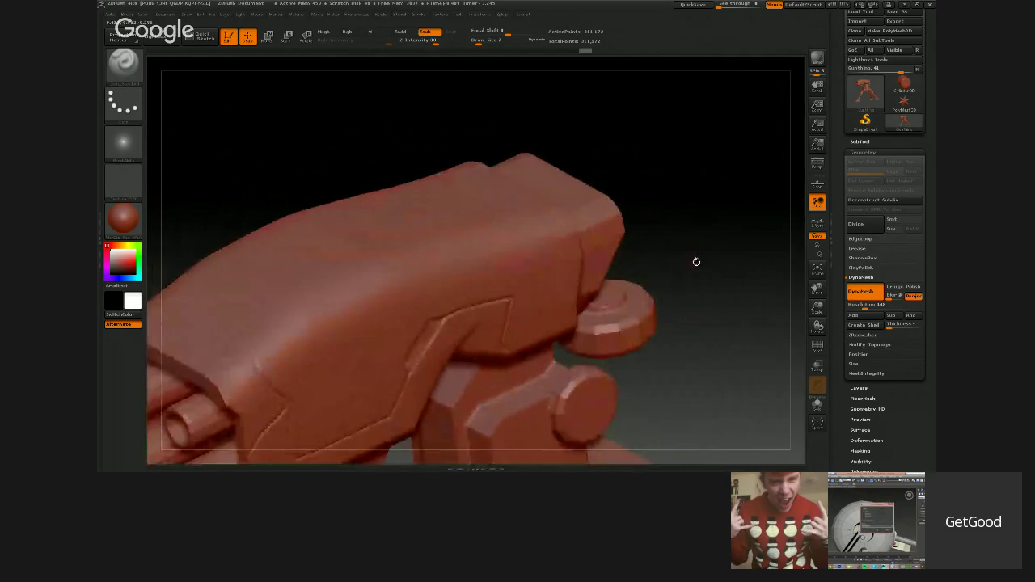
{"action": "left_click", "coordinate": [344, 301]}
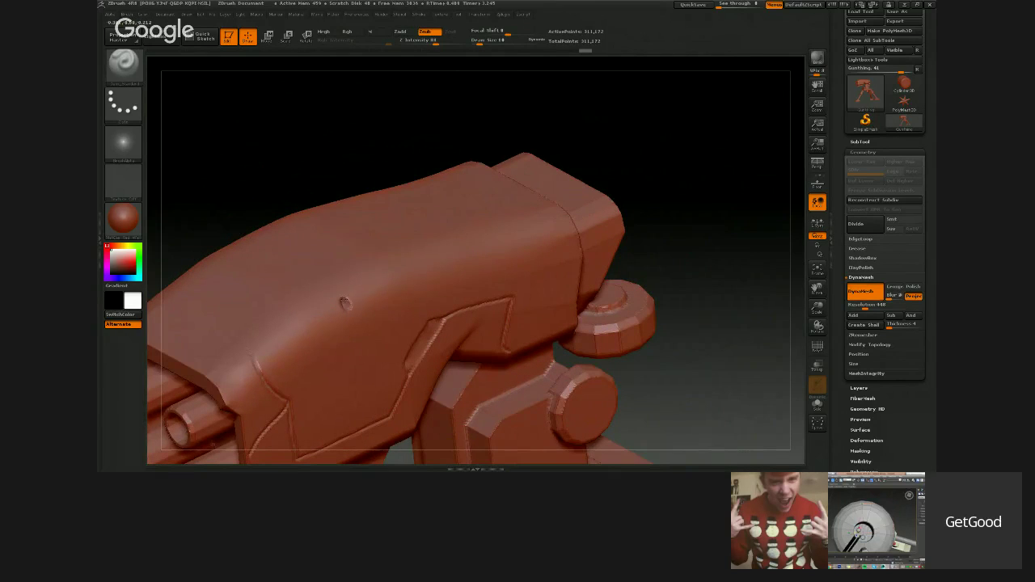
{"action": "left_click", "coordinate": [379, 290]}
{"action": "left_click", "coordinate": [415, 273]}
{"action": "mouse_move", "coordinate": [396, 142]}
{"action": "left_mouse_down"}
{"action": "mouse_move", "coordinate": [428, 141]}
{"action": "mouse_move", "coordinate": [455, 220]}
{"action": "left_mouse_up"}
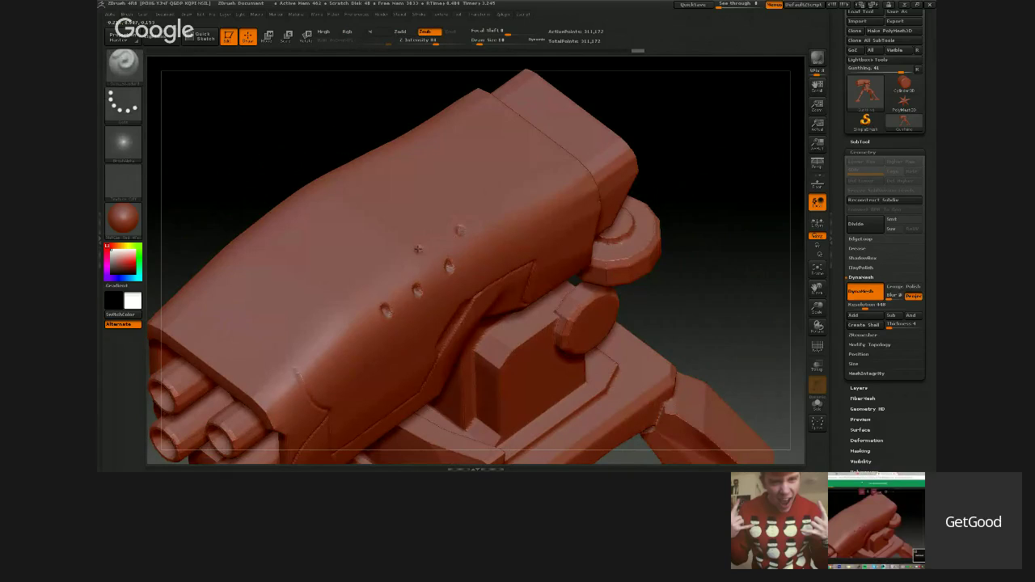
{"action": "left_click", "coordinate": [380, 270]}
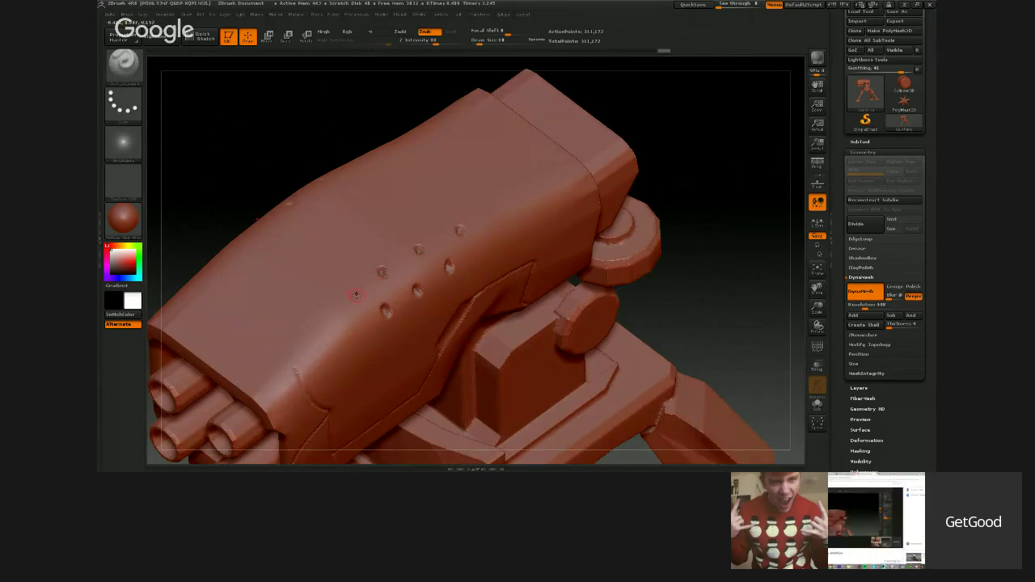
{"action": "left_click_drag", "start_coordinate": [388, 109], "coordinate": [423, 202], "text": "alt"}
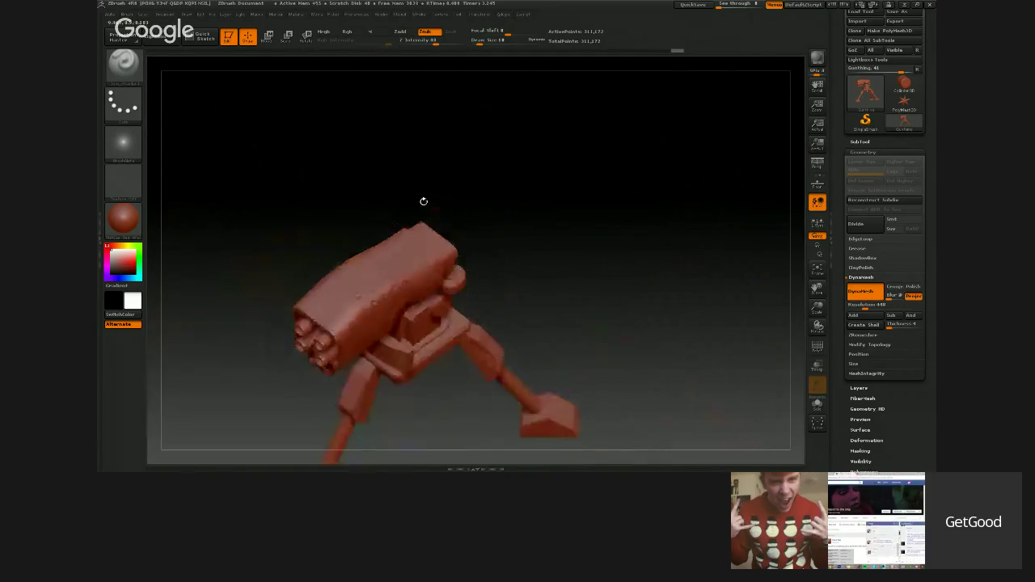
{"action": "left_click_drag", "start_coordinate": [542, 316], "coordinate": [493, 222]}
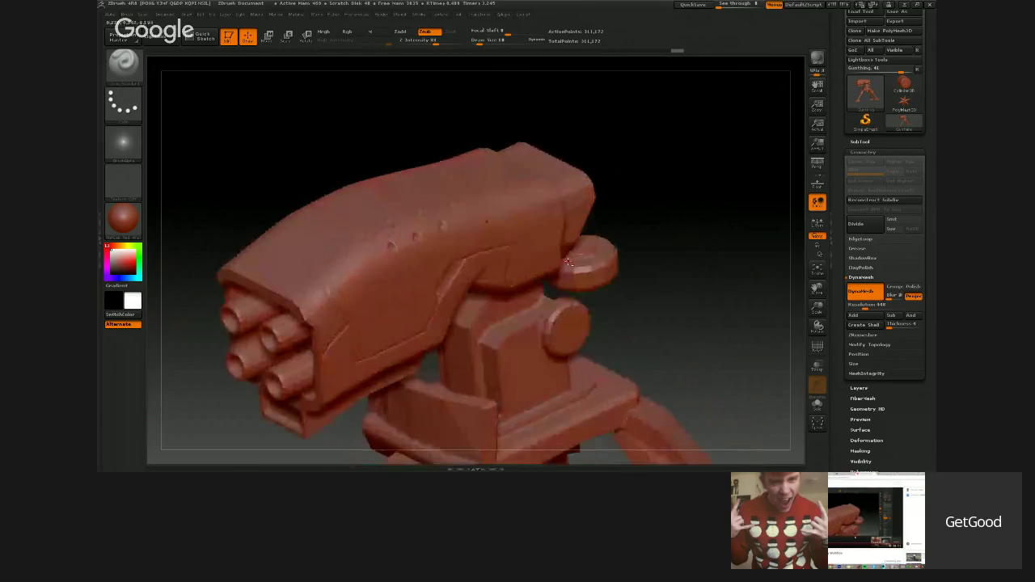
{"action": "mouse_move", "coordinate": [635, 234]}
{"action": "left_mouse_down"}
{"action": "mouse_move", "coordinate": [608, 212]}
{"action": "mouse_move", "coordinate": [623, 242]}
{"action": "left_mouse_up"}
{"action": "mouse_move", "coordinate": [696, 246]}
{"action": "left_mouse_down"}
{"action": "mouse_move", "coordinate": [662, 210]}
{"action": "mouse_move", "coordinate": [680, 300]}
{"action": "mouse_move", "coordinate": [639, 339]}
{"action": "mouse_move", "coordinate": [663, 323]}
{"action": "mouse_move", "coordinate": [612, 334]}
{"action": "mouse_move", "coordinate": [620, 310]}
{"action": "mouse_move", "coordinate": [650, 342]}
{"action": "mouse_move", "coordinate": [629, 305]}
{"action": "mouse_move", "coordinate": [615, 318]}
{"action": "left_mouse_up"}
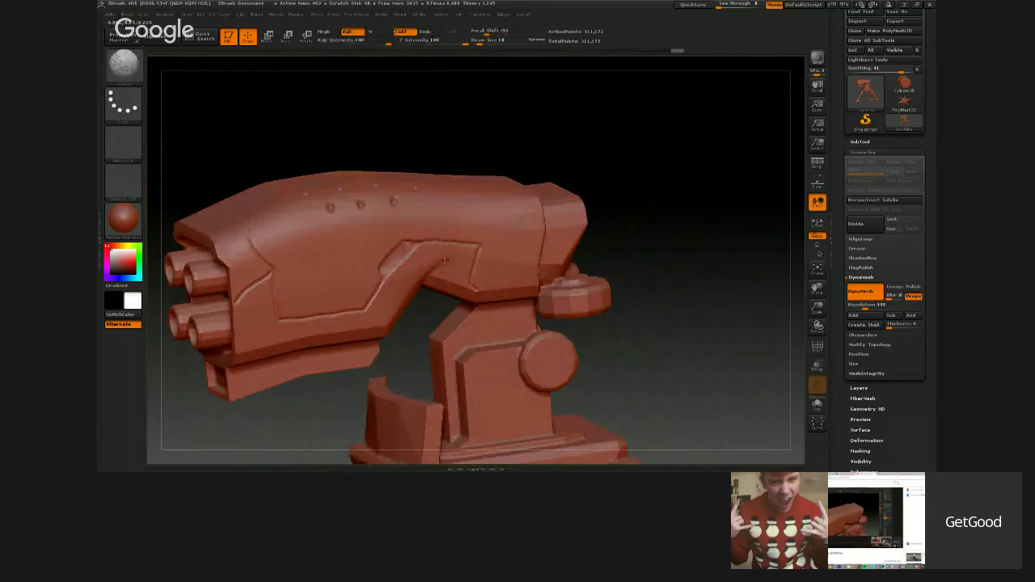
Tighten the panel groove with the Pinch brush along its sloped section, the recess corners, and the upper and rear segments.
{"action": "key", "text": "b"}
{"action": "key", "text": "d"}
{"action": "key", "text": "s"}
{"action": "left_click_drag", "start_coordinate": [426, 301], "coordinate": [437, 330], "text": "alt"}
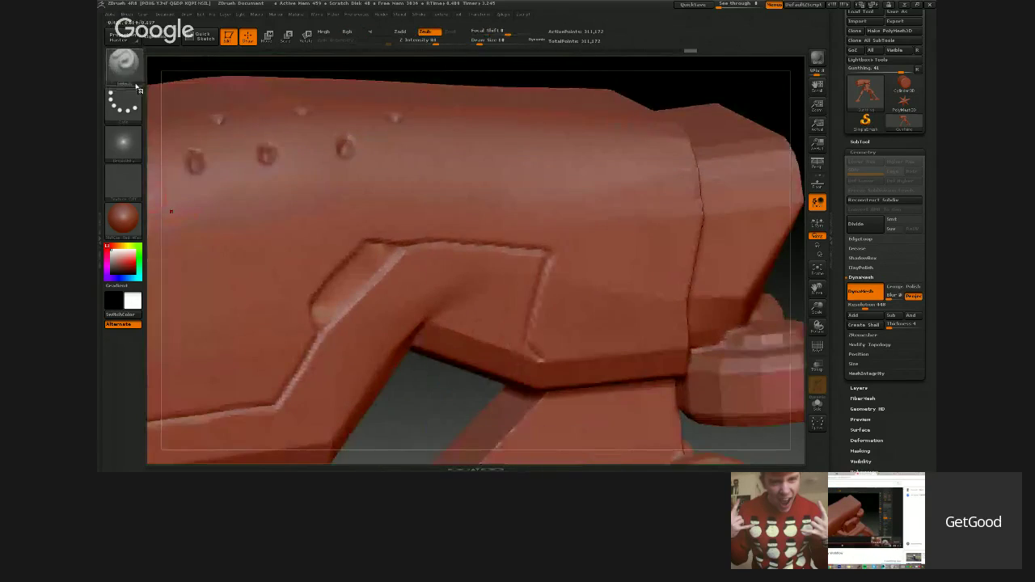
{"action": "left_click", "coordinate": [137, 87]}
{"action": "left_click", "coordinate": [169, 215]}
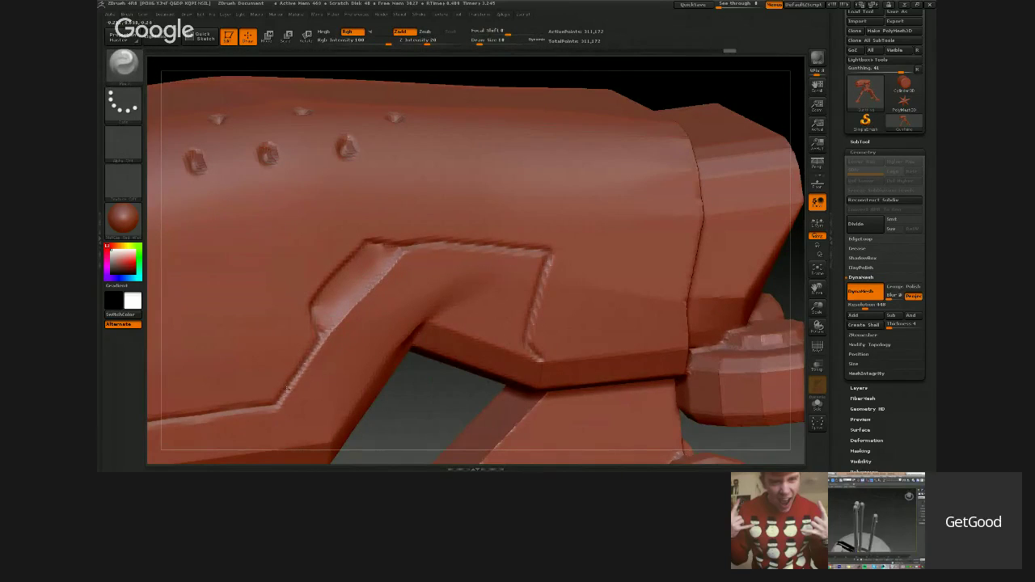
{"action": "left_click_drag", "start_coordinate": [326, 334], "coordinate": [285, 395]}
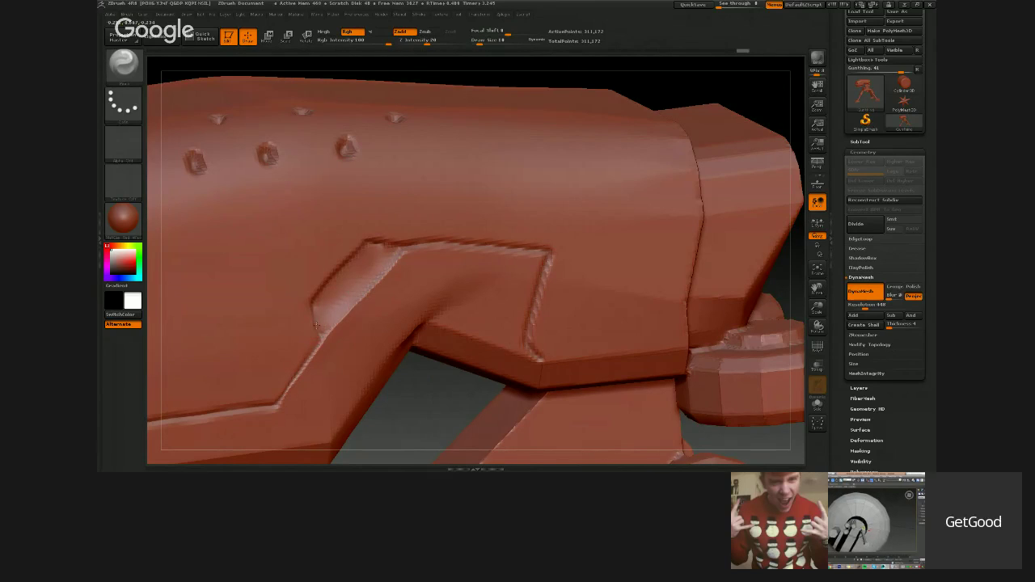
{"action": "left_click_drag", "start_coordinate": [312, 302], "coordinate": [329, 333]}
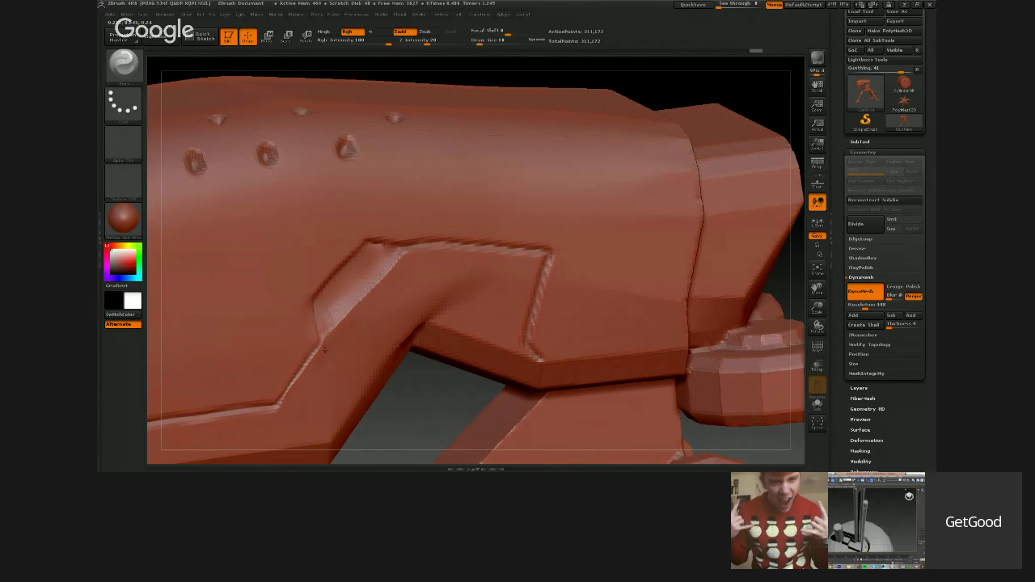
{"action": "left_click", "coordinate": [316, 328]}
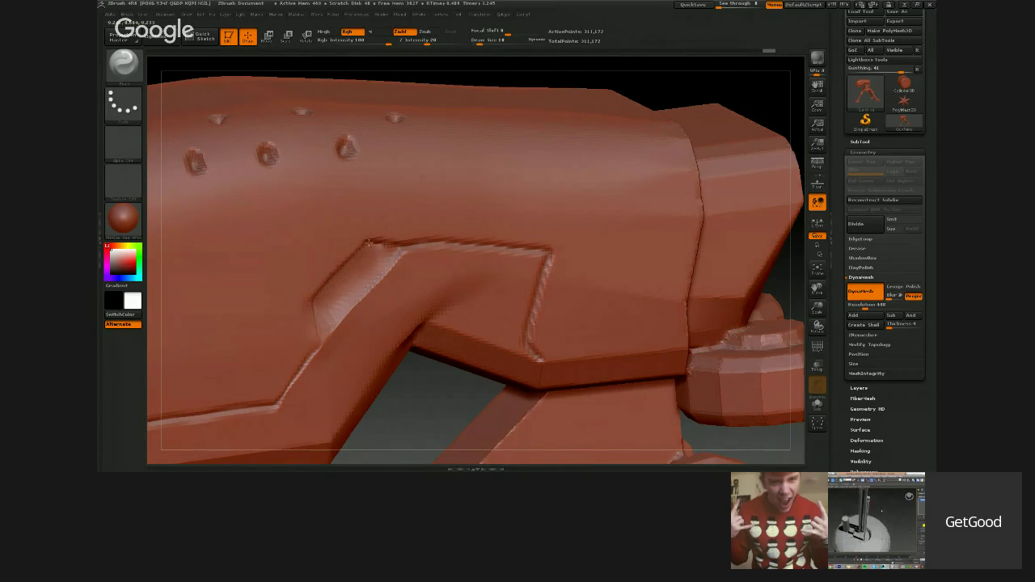
{"action": "left_click_drag", "start_coordinate": [369, 243], "coordinate": [414, 245]}
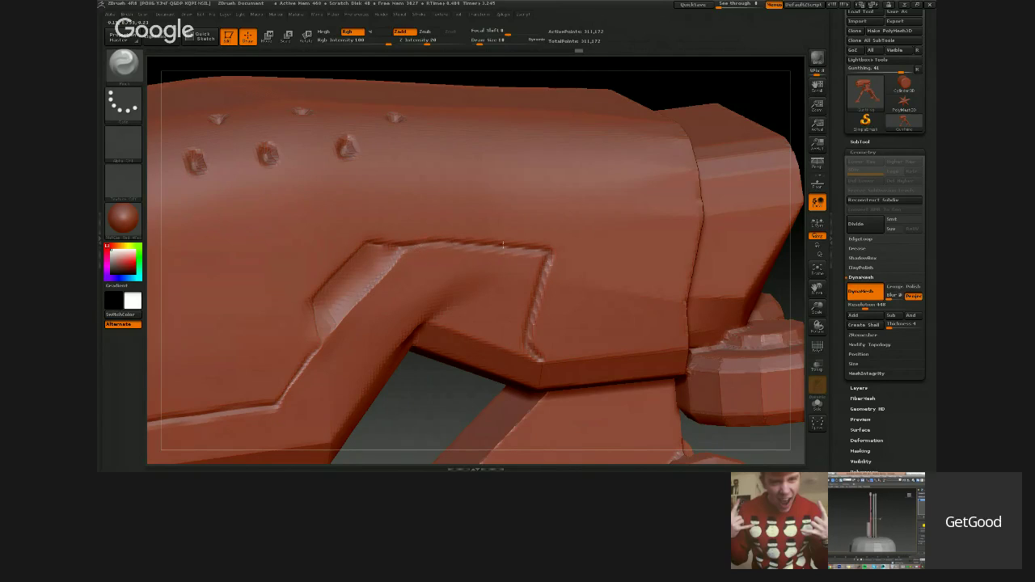
{"action": "left_click_drag", "start_coordinate": [543, 253], "coordinate": [552, 255]}
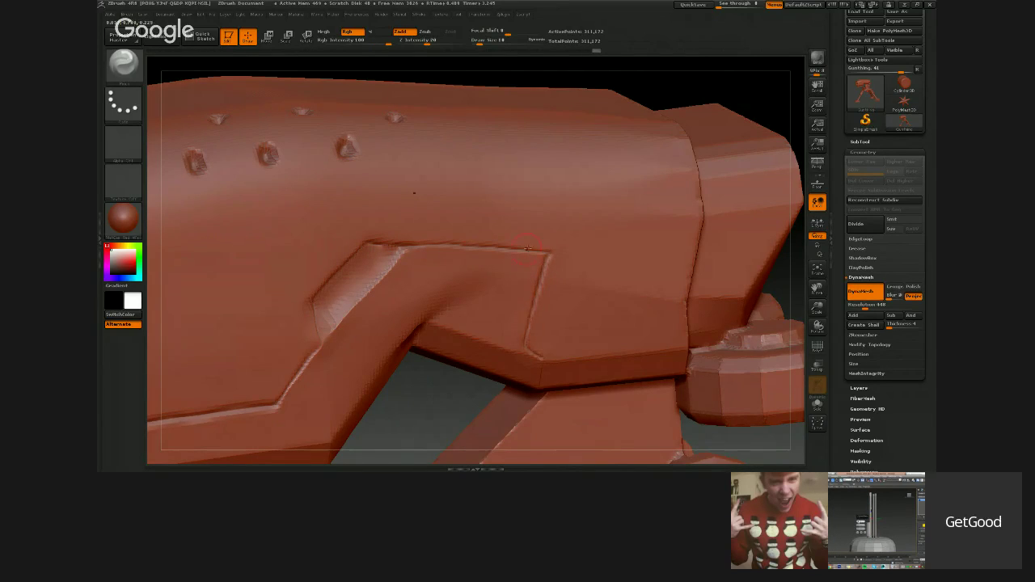
Try a ClayBuildup stroke on the housing's side above the panel groove and undo it.
{"action": "mouse_move", "coordinate": [455, 404]}
{"action": "left_mouse_down", "text": "alt"}
{"action": "mouse_move", "coordinate": [631, 356]}
{"action": "mouse_move", "coordinate": [647, 328]}
{"action": "mouse_move", "coordinate": [692, 342]}
{"action": "mouse_move", "coordinate": [629, 286]}
{"action": "mouse_move", "coordinate": [647, 293]}
{"action": "mouse_move", "coordinate": [652, 342]}
{"action": "mouse_move", "coordinate": [627, 317]}
{"action": "mouse_move", "coordinate": [638, 293]}
{"action": "mouse_move", "coordinate": [626, 324]}
{"action": "mouse_move", "coordinate": [665, 254]}
{"action": "mouse_move", "coordinate": [680, 273]}
{"action": "mouse_move", "coordinate": [620, 259]}
{"action": "mouse_move", "coordinate": [626, 238]}
{"action": "mouse_move", "coordinate": [626, 255]}
{"action": "mouse_move", "coordinate": [663, 272]}
{"action": "left_mouse_up", "text": "alt"}
{"action": "left_click", "coordinate": [124, 68]}
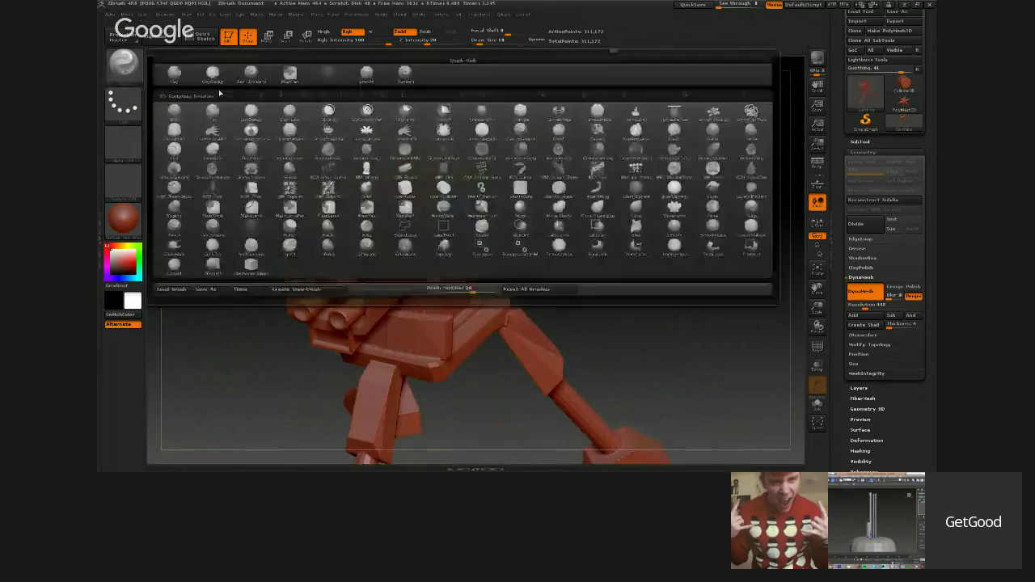
{"action": "left_click", "coordinate": [213, 75]}
{"action": "left_click_drag", "start_coordinate": [627, 217], "coordinate": [403, 215]}
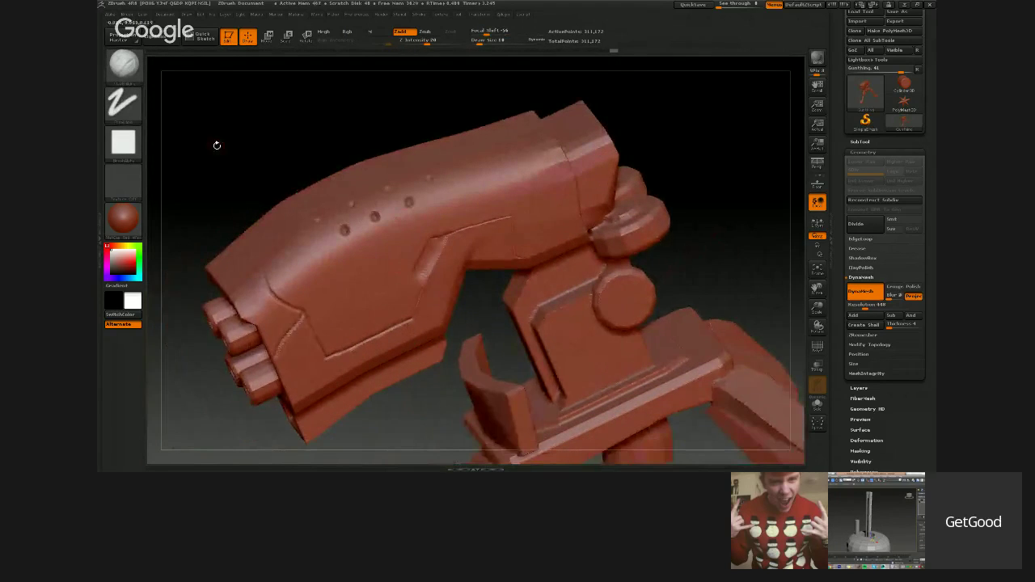
{"action": "mouse_move", "coordinate": [348, 264]}
{"action": "left_mouse_down"}
{"action": "mouse_move", "coordinate": [363, 278]}
{"action": "mouse_move", "coordinate": [386, 244]}
{"action": "left_mouse_up"}
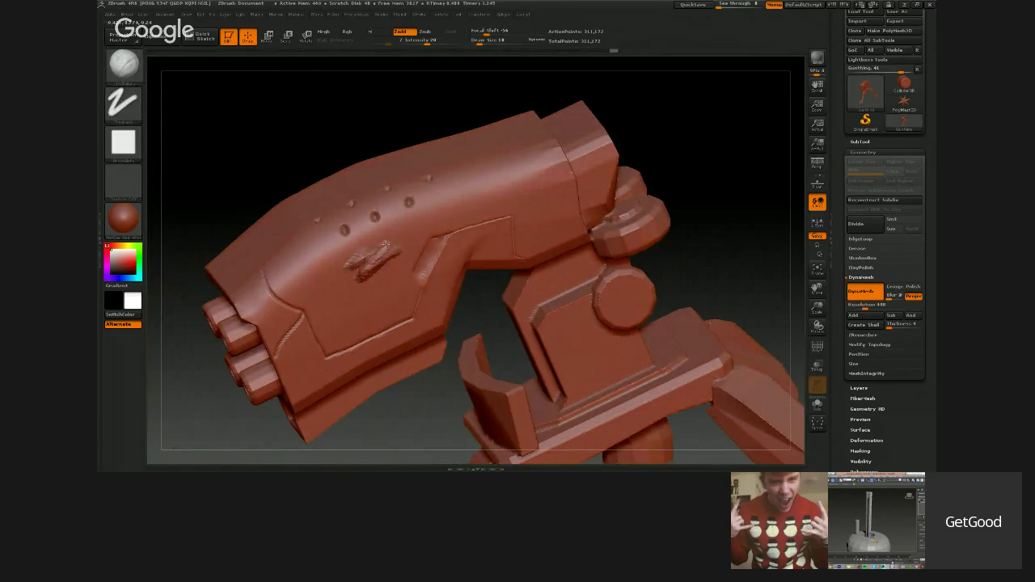
{"action": "key", "text": "ctrl+z"}
{"action": "left_click", "coordinate": [136, 100]}
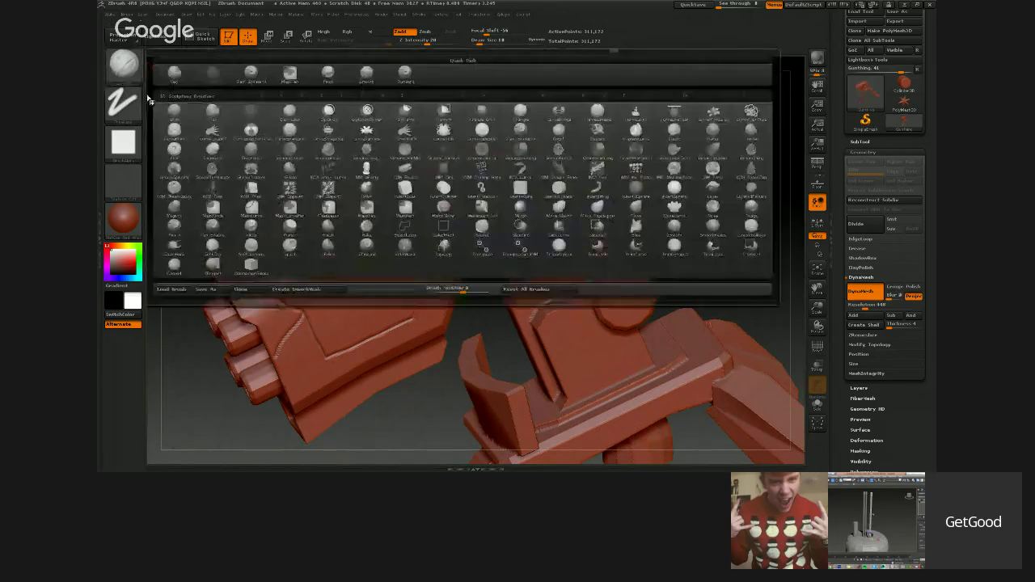
{"action": "key", "text": "c"}
{"action": "key", "text": "c"}
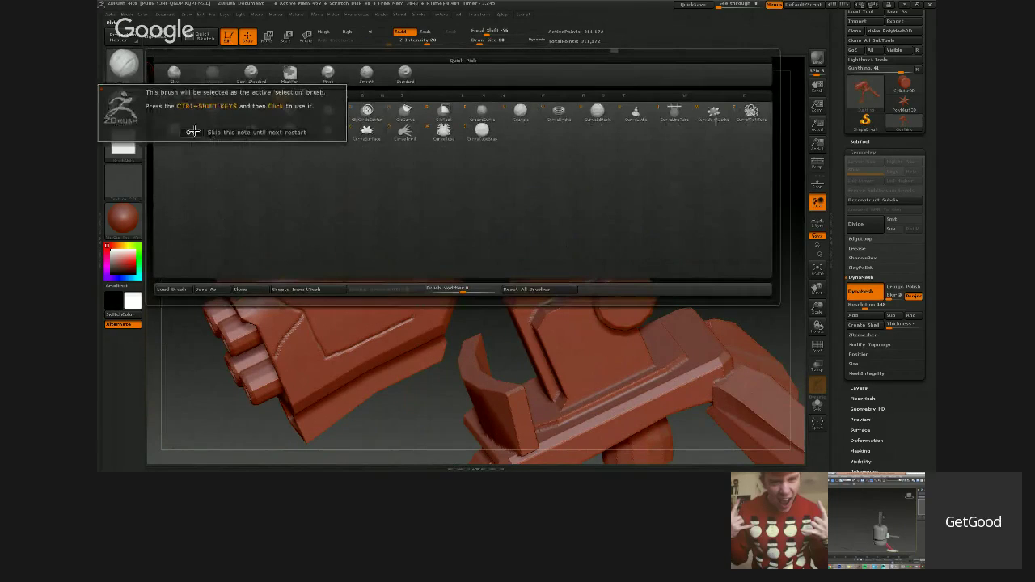
{"action": "left_click", "coordinate": [192, 131]}
Switch to the Crumple brush, enlarge it and wrinkle the surface around the round dents on the housing's shoulder.
{"action": "left_click", "coordinate": [135, 74]}
{"action": "key", "text": "ctrl+shift"}
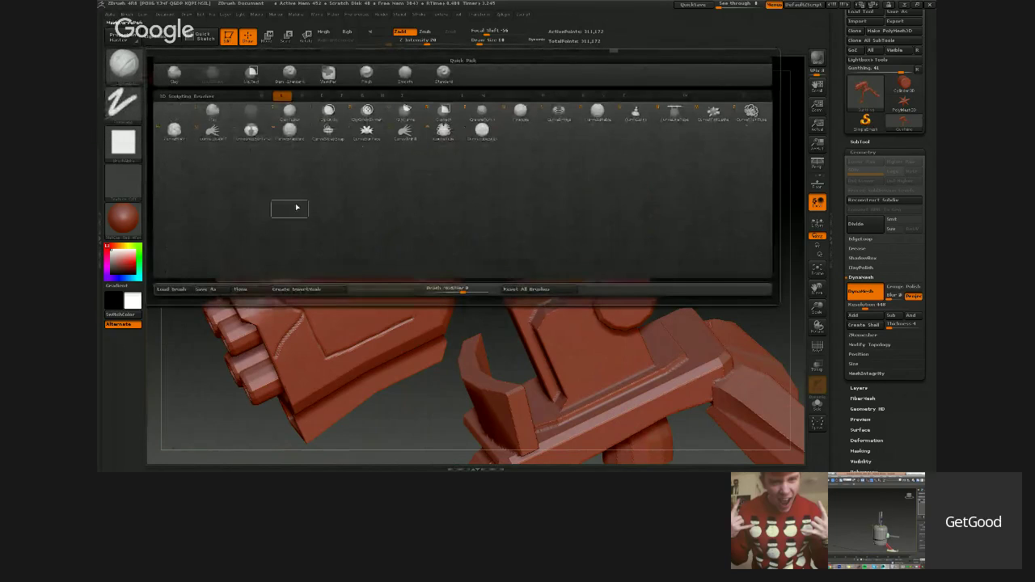
{"action": "left_click", "coordinate": [522, 115]}
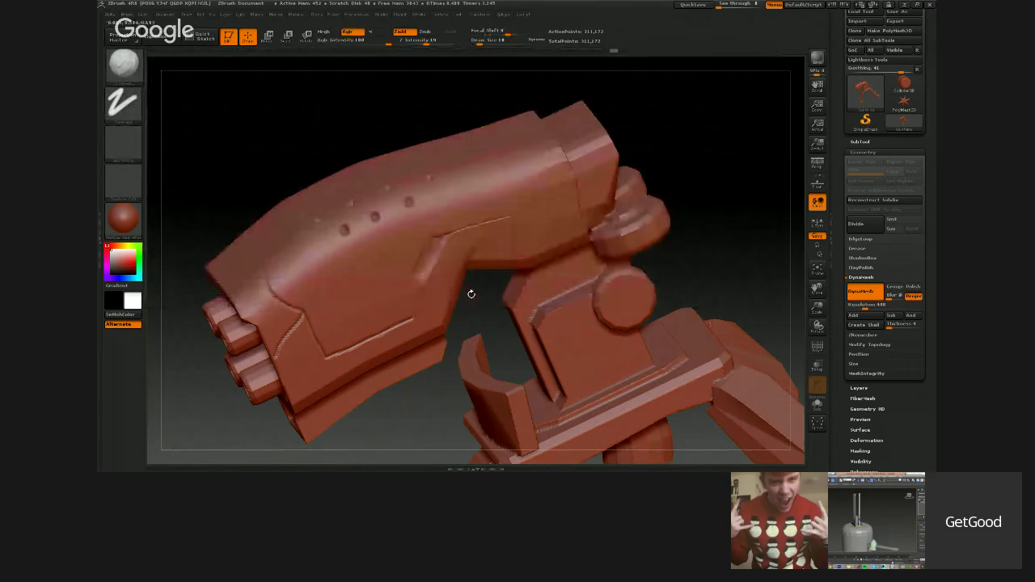
{"action": "key", "text": "]"}
{"action": "key", "text": "]"}
{"action": "key", "text": "]"}
{"action": "left_click", "coordinate": [345, 231]}
{"action": "left_click", "coordinate": [380, 218]}
{"action": "mouse_move", "coordinate": [688, 308]}
{"action": "left_mouse_down", "text": "alt"}
{"action": "mouse_move", "coordinate": [661, 236]}
{"action": "mouse_move", "coordinate": [681, 234]}
{"action": "mouse_move", "coordinate": [696, 315]}
{"action": "left_mouse_up", "text": "alt"}
Push large soft dents into the housing's side below the round holes with an enlarged Standard brush.
{"action": "left_click", "coordinate": [128, 61]}
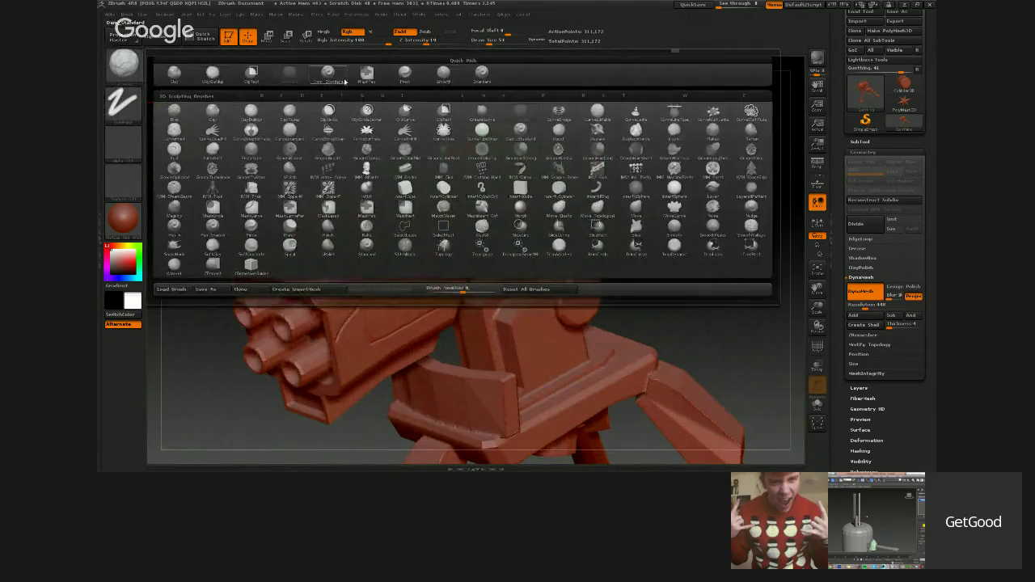
{"action": "left_click", "coordinate": [478, 80]}
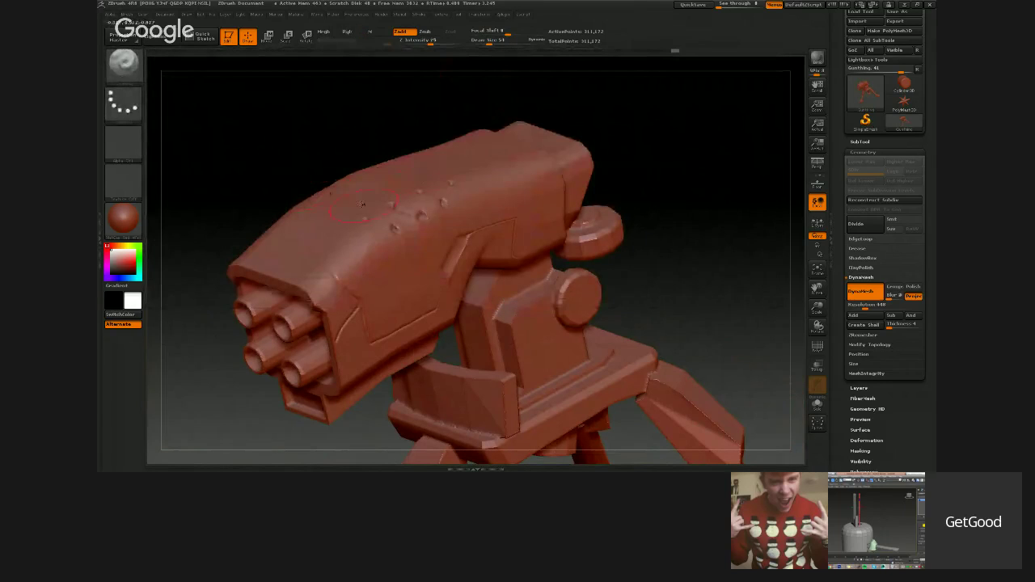
{"action": "key", "text": "bracketright"}
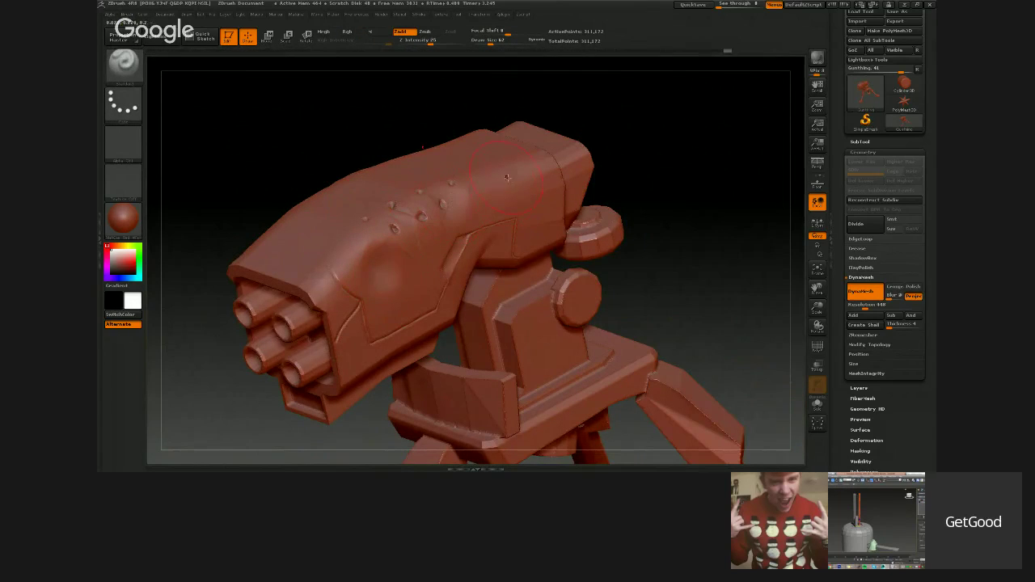
{"action": "left_click_drag", "start_coordinate": [691, 289], "coordinate": [732, 242]}
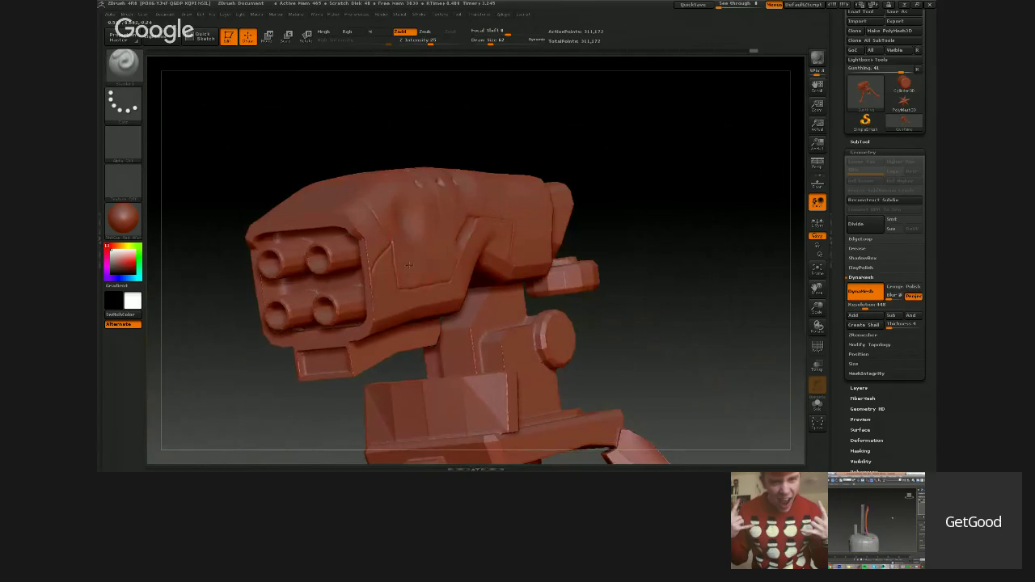
{"action": "left_click_drag", "start_coordinate": [661, 305], "coordinate": [628, 248]}
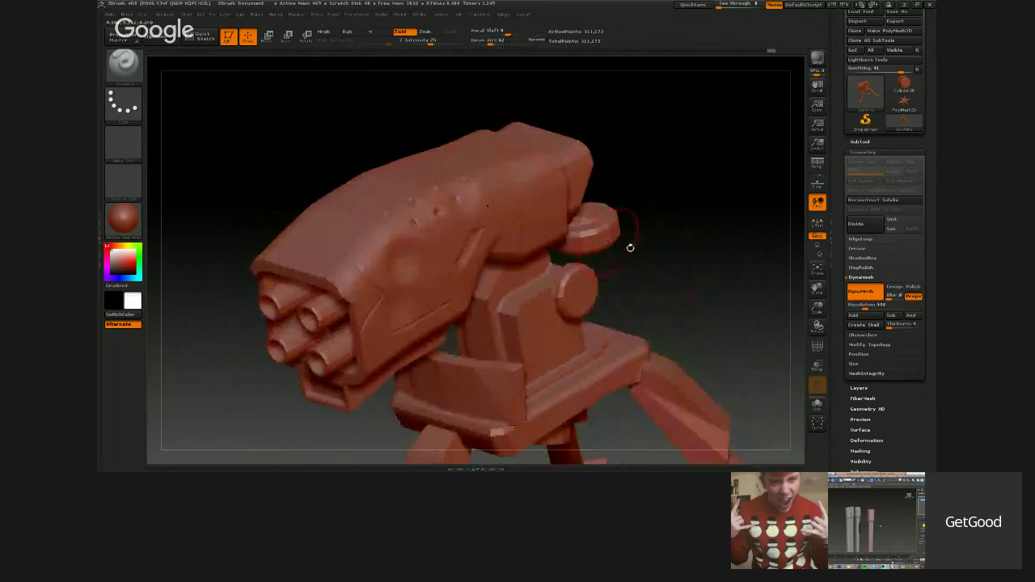
Smooth the curved shield plate on the turret base and push a small dent into it.
{"action": "key", "text": "shift"}
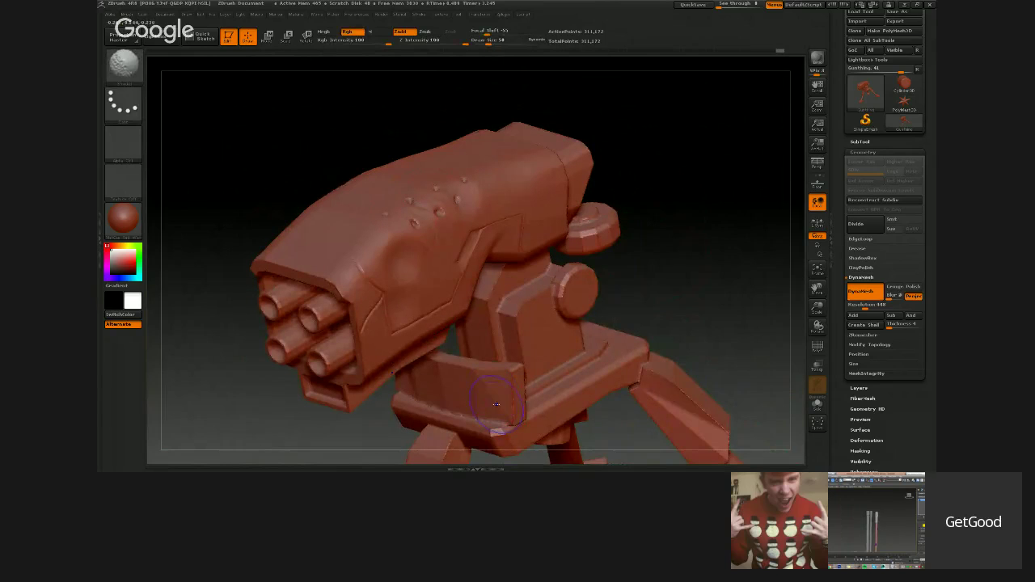
{"action": "mouse_move", "coordinate": [477, 389]}
{"action": "left_mouse_down", "text": "shift"}
{"action": "mouse_move", "coordinate": [485, 396]}
{"action": "mouse_move", "coordinate": [457, 390]}
{"action": "left_mouse_up", "text": "shift"}
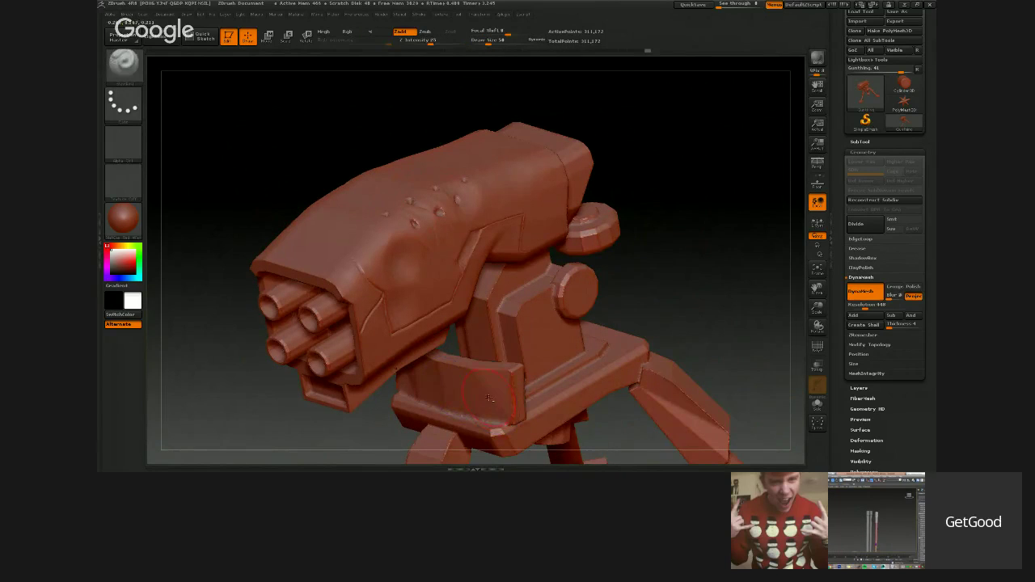
{"action": "left_click", "coordinate": [473, 334]}
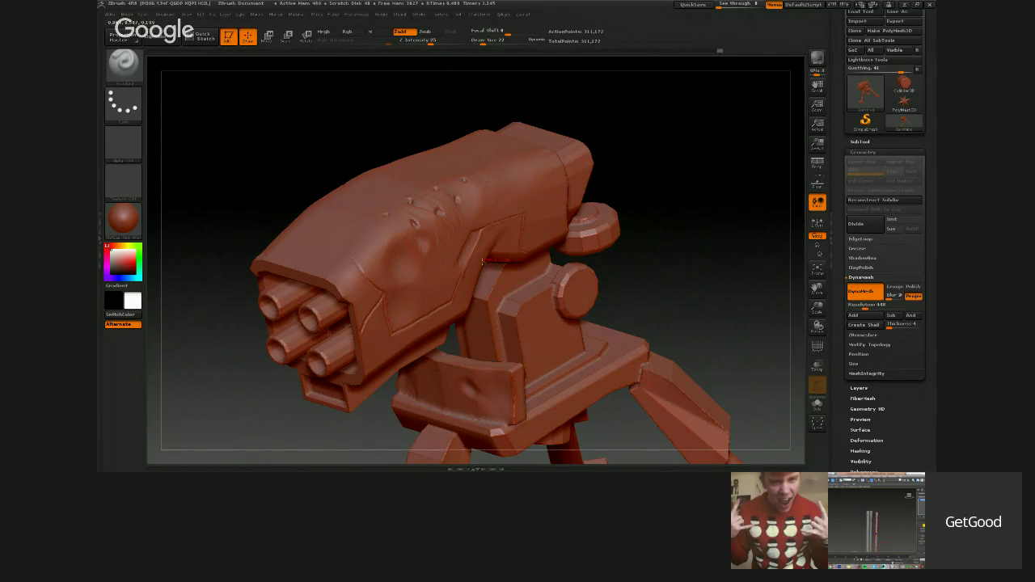
Add smaller dents to the rear of the housing's side and at the recess beside the panel groove.
{"action": "left_click_drag", "start_coordinate": [680, 283], "coordinate": [584, 249]}
{"action": "left_click_drag", "start_coordinate": [573, 209], "coordinate": [576, 223]}
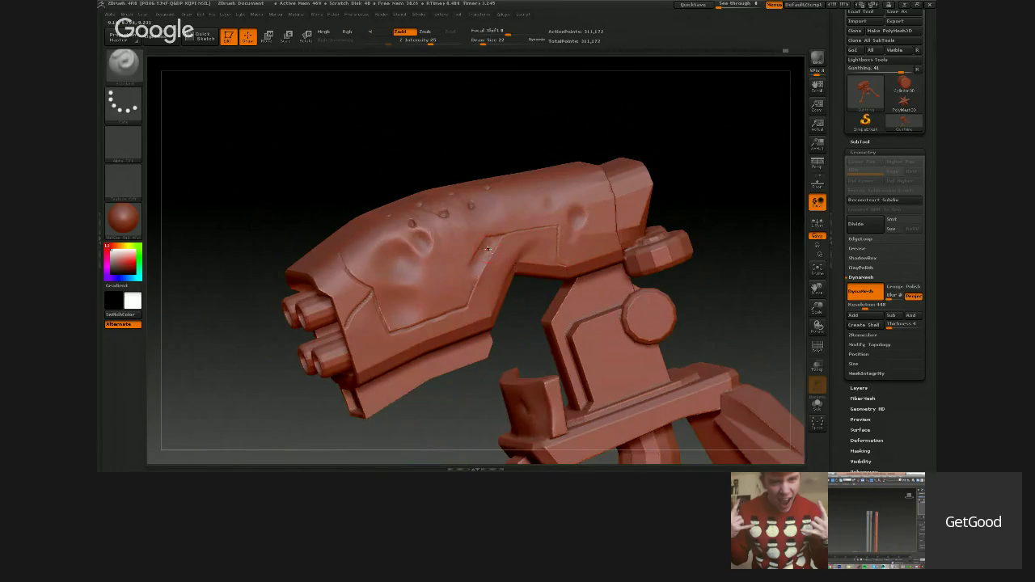
{"action": "left_click_drag", "start_coordinate": [488, 249], "coordinate": [484, 269]}
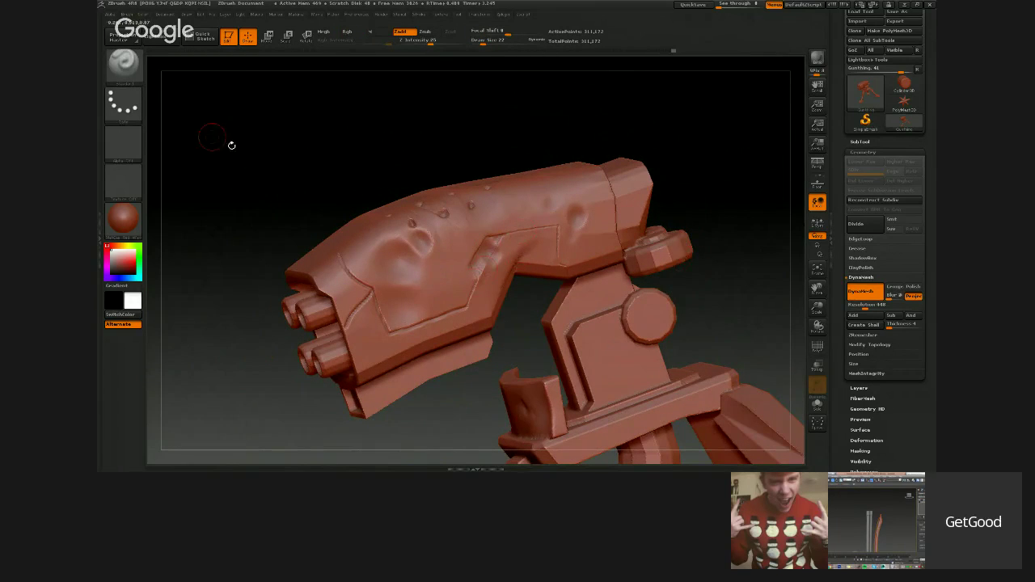
Carve a thin diagonal scratch between the large dent and the recess with the ClayBuildup brush at size 1 and intensity 100.
{"action": "left_click", "coordinate": [124, 63]}
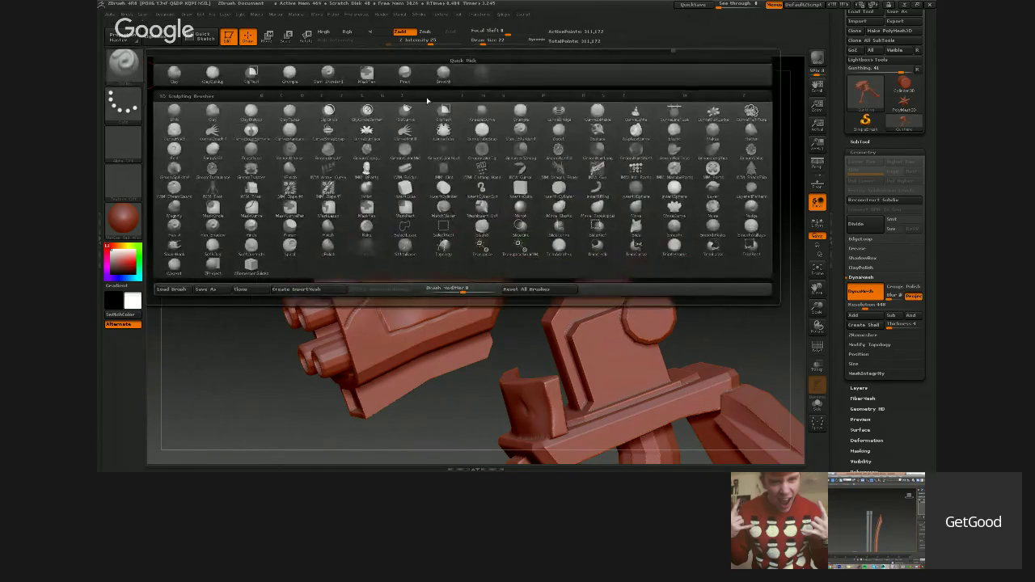
{"action": "left_click", "coordinate": [297, 111]}
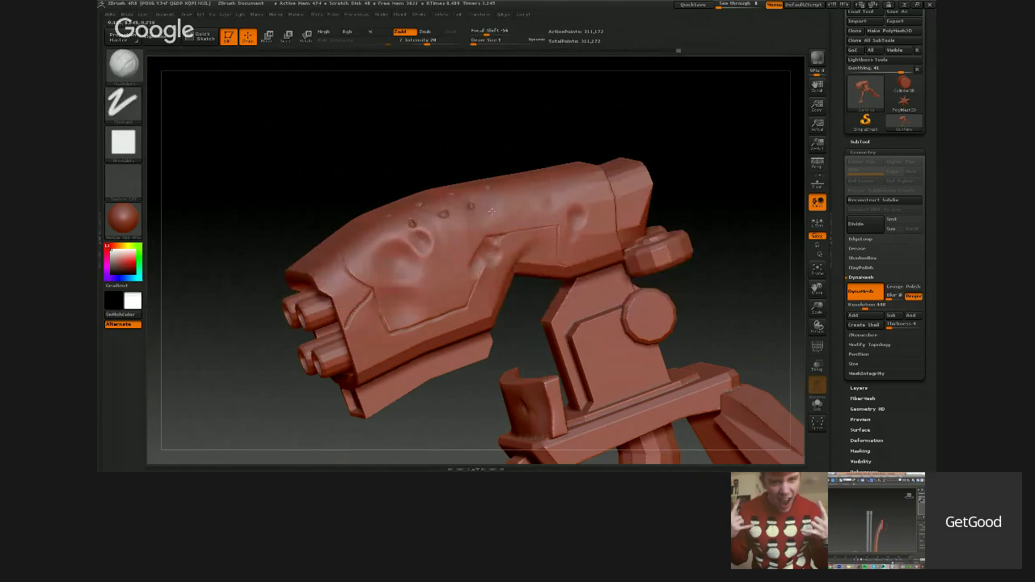
{"action": "right_click_drag", "start_coordinate": [497, 217], "coordinate": [456, 231]}
{"action": "right_click_drag", "start_coordinate": [457, 231], "coordinate": [426, 330], "text": "ctrl"}
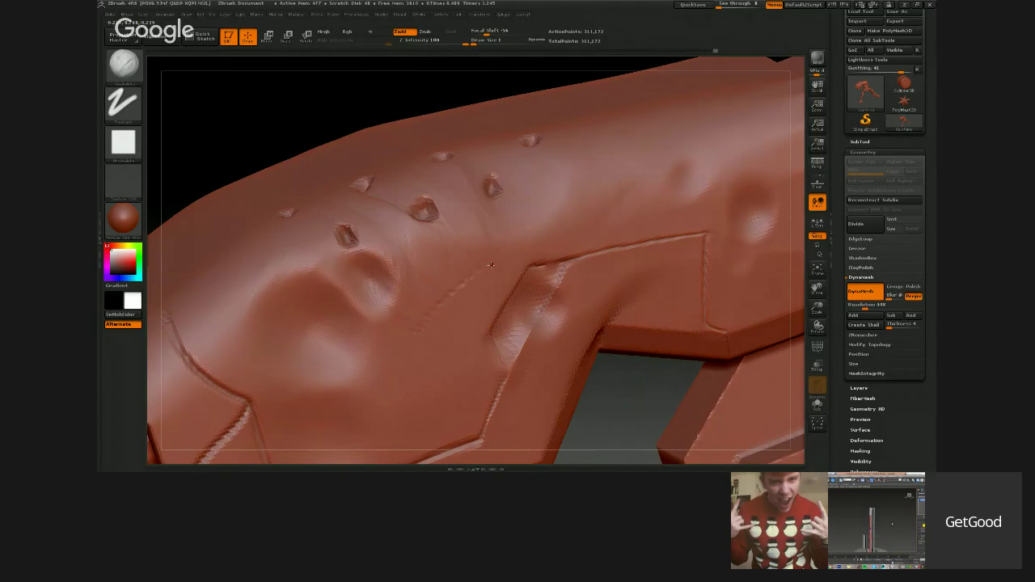
{"action": "left_click_drag", "start_coordinate": [485, 260], "coordinate": [402, 354]}
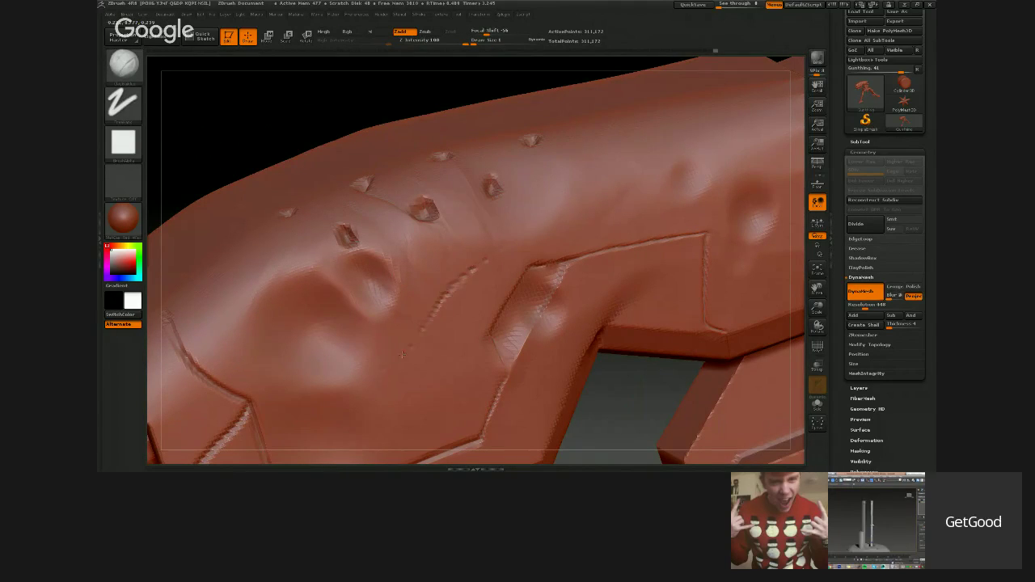
{"action": "left_click_drag", "start_coordinate": [460, 281], "coordinate": [491, 257]}
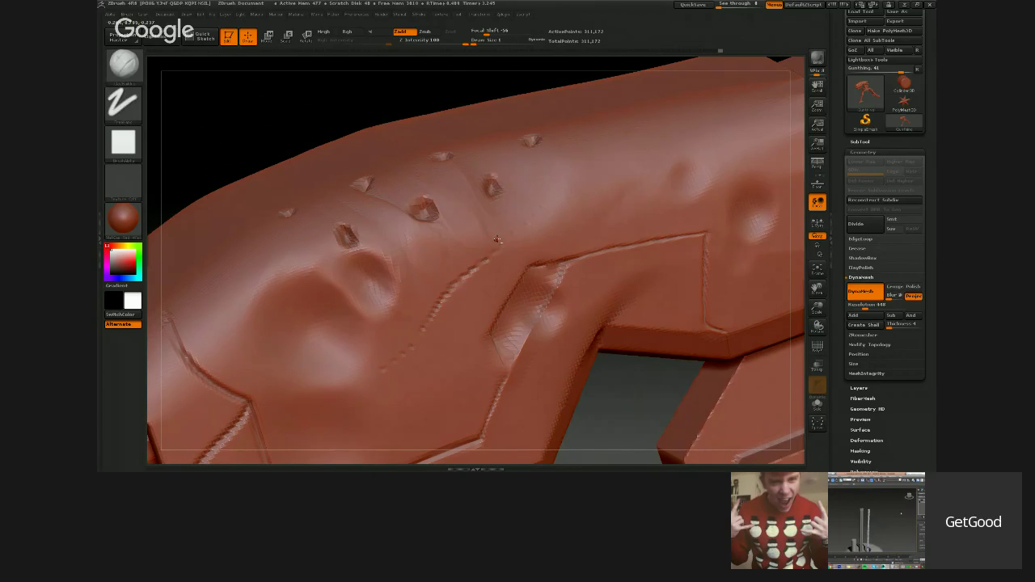
{"action": "right_click_drag", "start_coordinate": [493, 236], "coordinate": [469, 146], "text": "ctrl"}
{"action": "mouse_move", "coordinate": [469, 145]}
{"action": "left_mouse_down"}
{"action": "mouse_move", "coordinate": [480, 146]}
{"action": "mouse_move", "coordinate": [459, 293]}
{"action": "mouse_move", "coordinate": [438, 308]}
{"action": "mouse_move", "coordinate": [506, 244]}
{"action": "left_mouse_up"}
{"action": "key", "text": "ctrl+z"}
Turn off DynaMesh and subdivide the turret mesh once.
{"action": "right_click_drag", "start_coordinate": [423, 278], "coordinate": [431, 142], "text": "ctrl"}
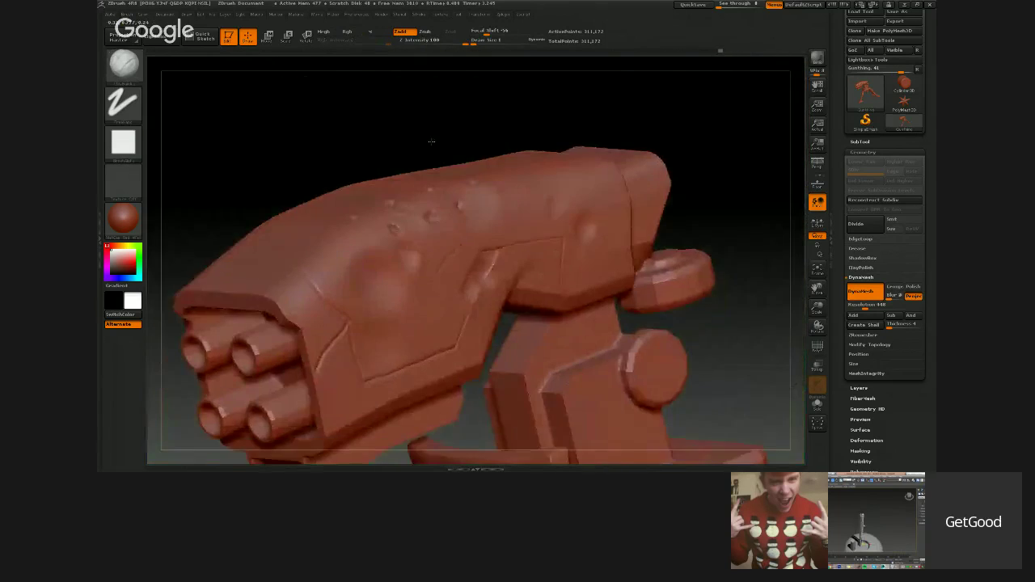
{"action": "left_click_drag", "start_coordinate": [431, 141], "coordinate": [494, 153]}
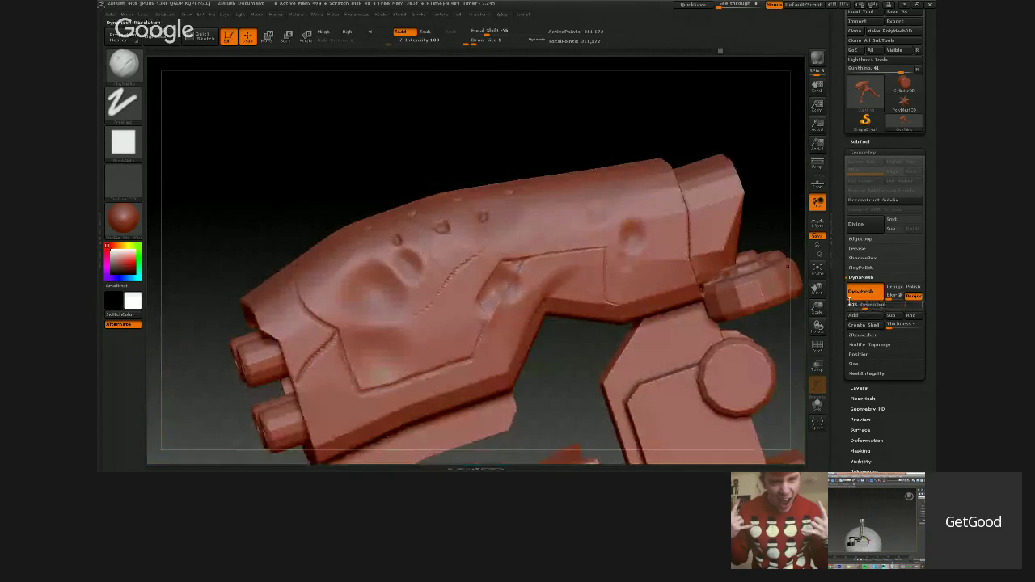
{"action": "left_click", "coordinate": [871, 296]}
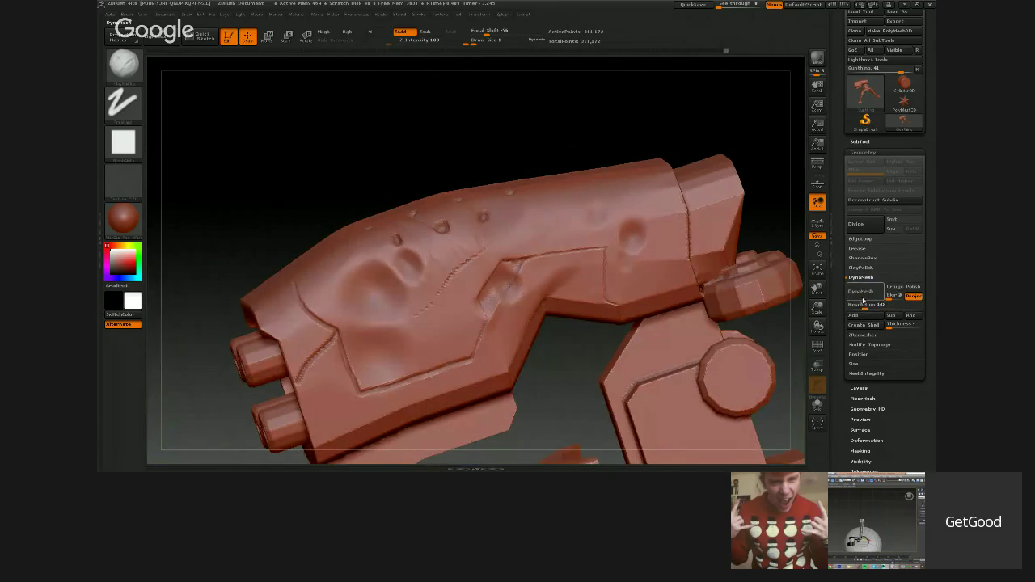
{"action": "left_click", "coordinate": [860, 224]}
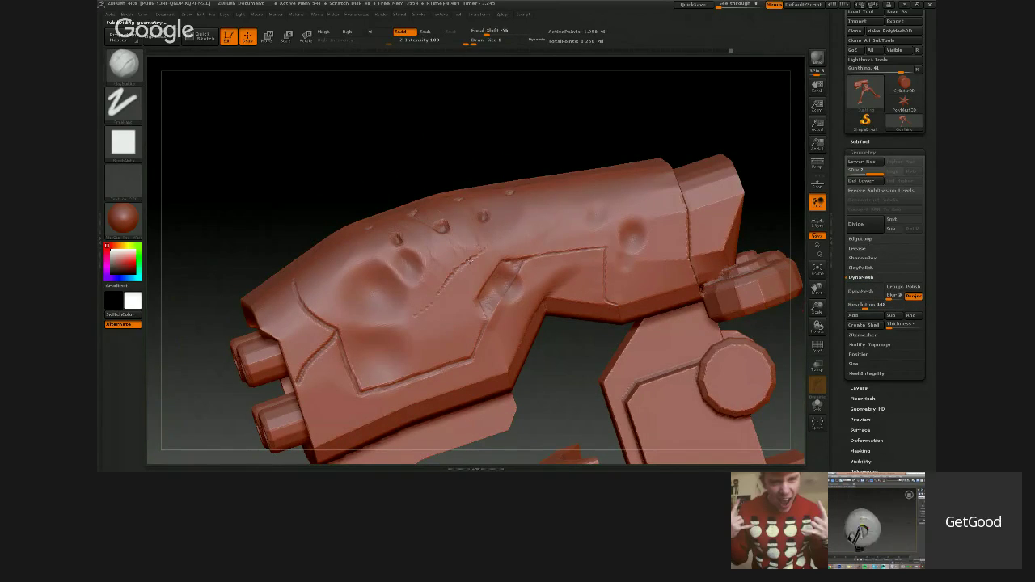
Carve fine branching scratches beside the recess and a crossed set of scratches below the large dent.
{"action": "right_click_drag", "start_coordinate": [469, 261], "coordinate": [426, 260], "text": "ctrl"}
{"action": "key", "text": "shift"}
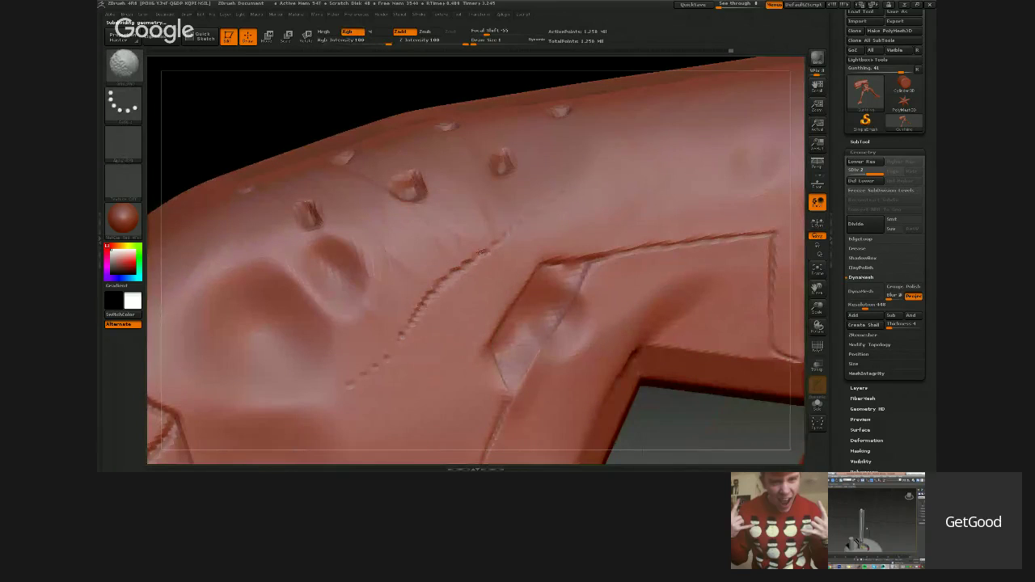
{"action": "right_click_drag", "start_coordinate": [470, 260], "coordinate": [460, 307], "text": "ctrl"}
{"action": "left_click_drag", "start_coordinate": [461, 307], "coordinate": [447, 332]}
{"action": "key", "text": "ctrl+z"}
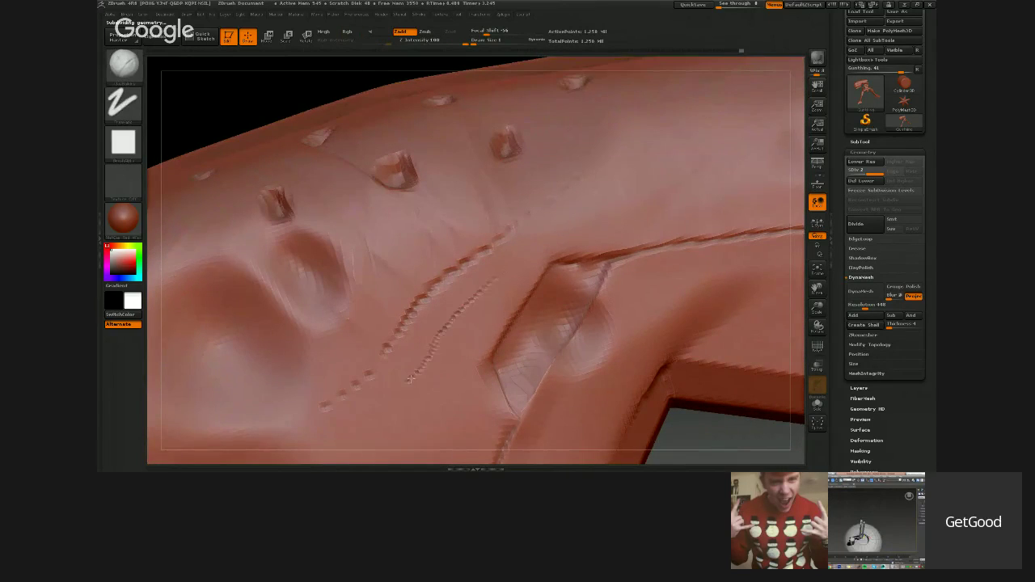
{"action": "left_click_drag", "start_coordinate": [411, 378], "coordinate": [386, 394]}
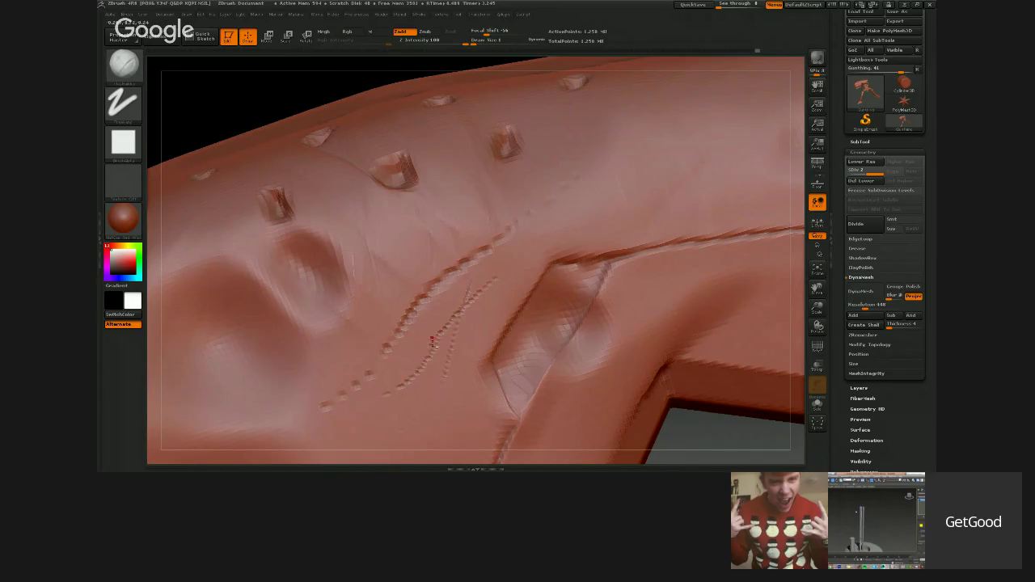
{"action": "left_click_drag", "start_coordinate": [290, 98], "coordinate": [591, 356]}
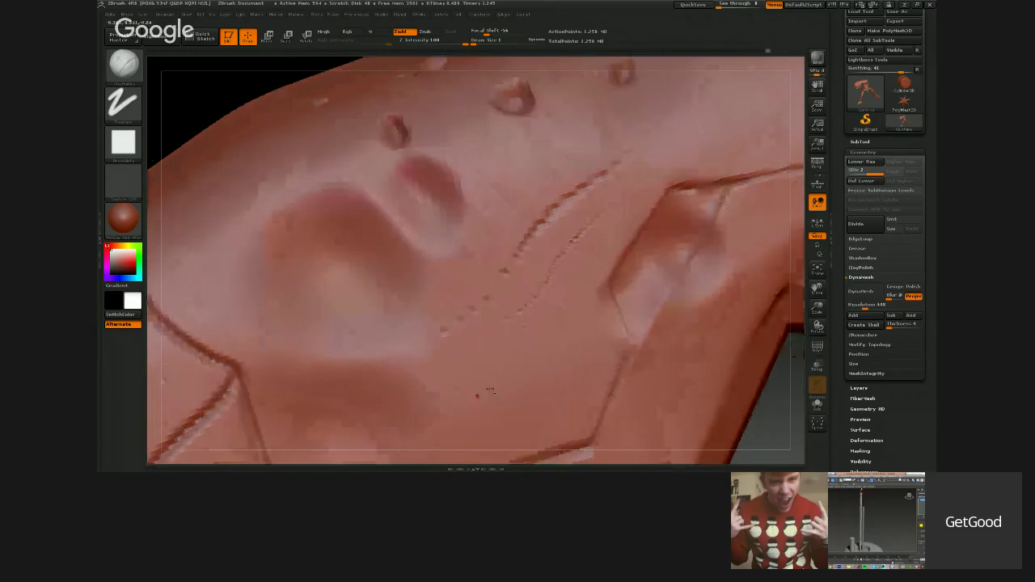
{"action": "left_click_drag", "start_coordinate": [444, 334], "coordinate": [520, 408]}
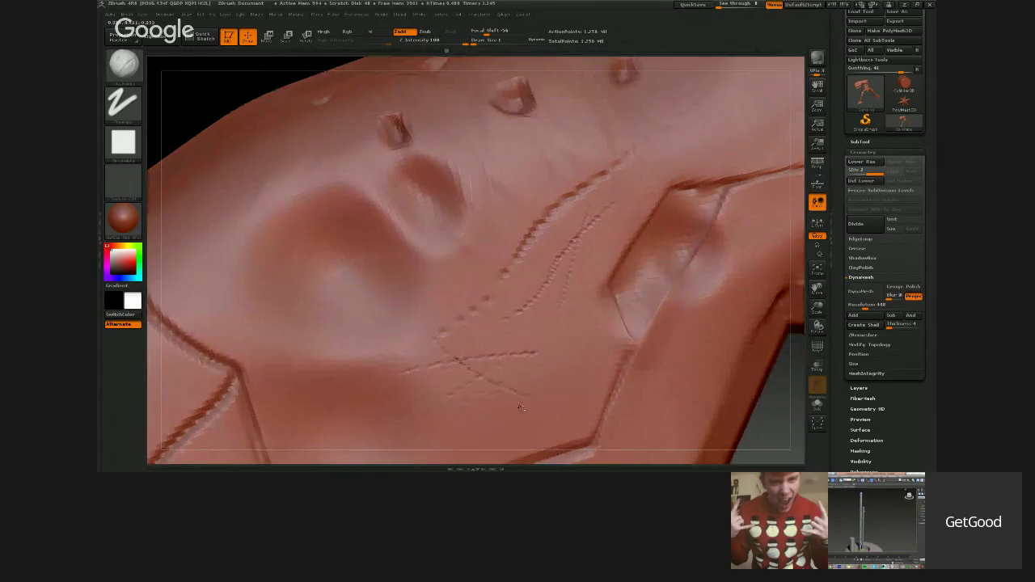
Chip small cracks into the panel groove around the recess and along its lower segment.
{"action": "mouse_move", "coordinate": [530, 413]}
{"action": "right_mouse_down", "text": "ctrl"}
{"action": "mouse_move", "coordinate": [442, 222]}
{"action": "mouse_move", "coordinate": [527, 174]}
{"action": "mouse_move", "coordinate": [462, 155]}
{"action": "mouse_move", "coordinate": [432, 203]}
{"action": "right_mouse_up", "text": "ctrl"}
{"action": "right_click_drag", "start_coordinate": [410, 257], "coordinate": [449, 210], "text": "alt"}
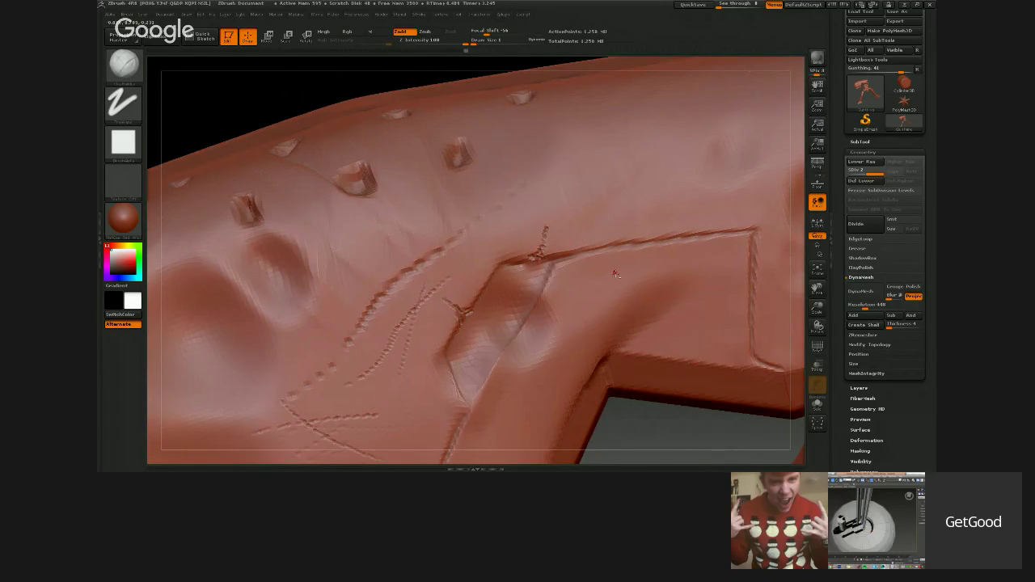
{"action": "right_click_drag", "start_coordinate": [615, 275], "coordinate": [473, 224], "text": "ctrl"}
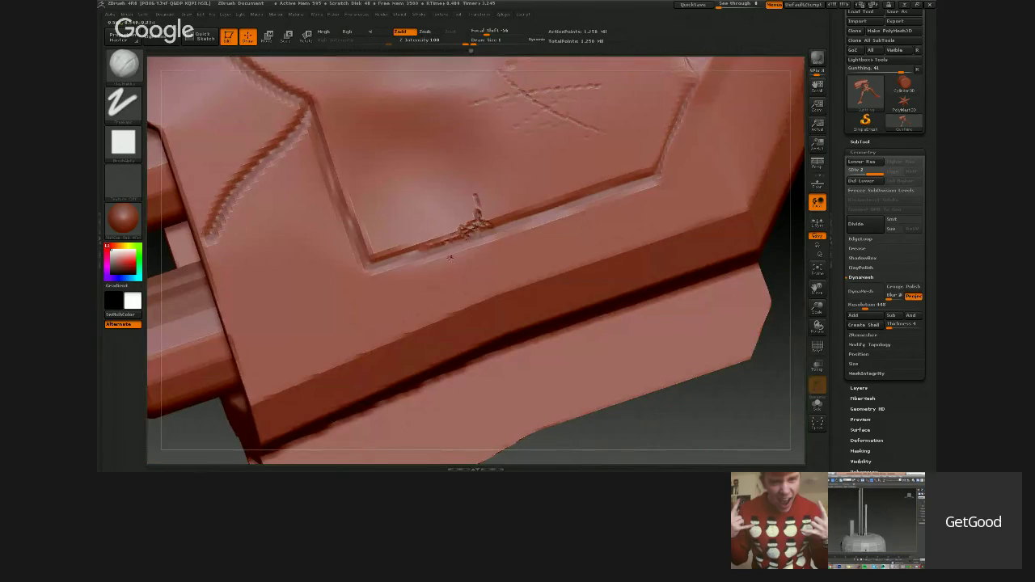
Chip the rim of the lower barrel and scratch the housing's front edge next to it.
{"action": "right_click_drag", "start_coordinate": [451, 256], "coordinate": [423, 99], "text": "ctrl"}
{"action": "right_click_drag", "start_coordinate": [423, 99], "coordinate": [442, 449]}
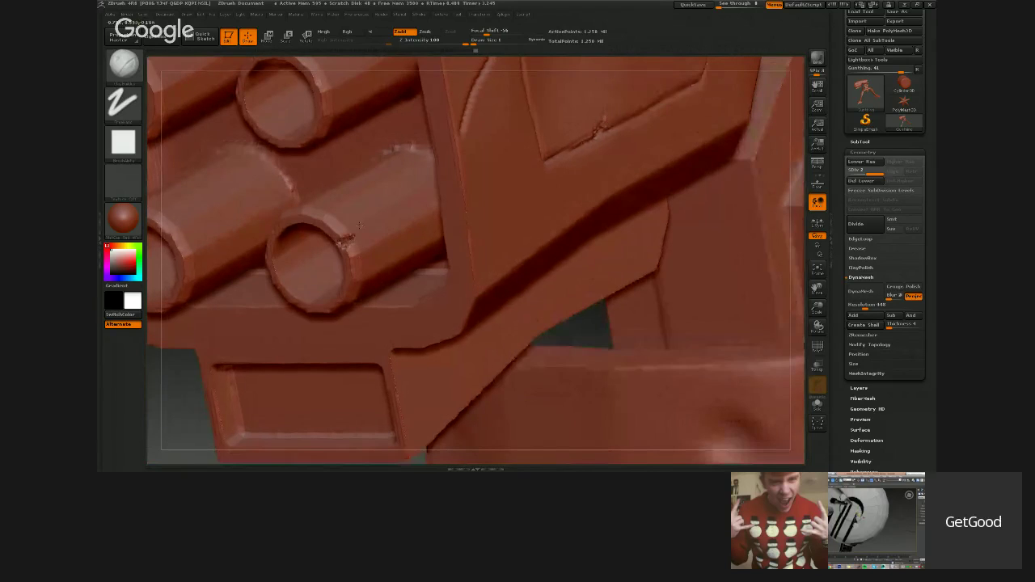
{"action": "mouse_move", "coordinate": [467, 213]}
{"action": "right_mouse_down"}
{"action": "mouse_move", "coordinate": [338, 263]}
{"action": "mouse_move", "coordinate": [421, 231]}
{"action": "mouse_move", "coordinate": [435, 347]}
{"action": "mouse_move", "coordinate": [512, 276]}
{"action": "mouse_move", "coordinate": [495, 300]}
{"action": "right_mouse_up"}
{"action": "left_click_drag", "start_coordinate": [466, 286], "coordinate": [511, 269]}
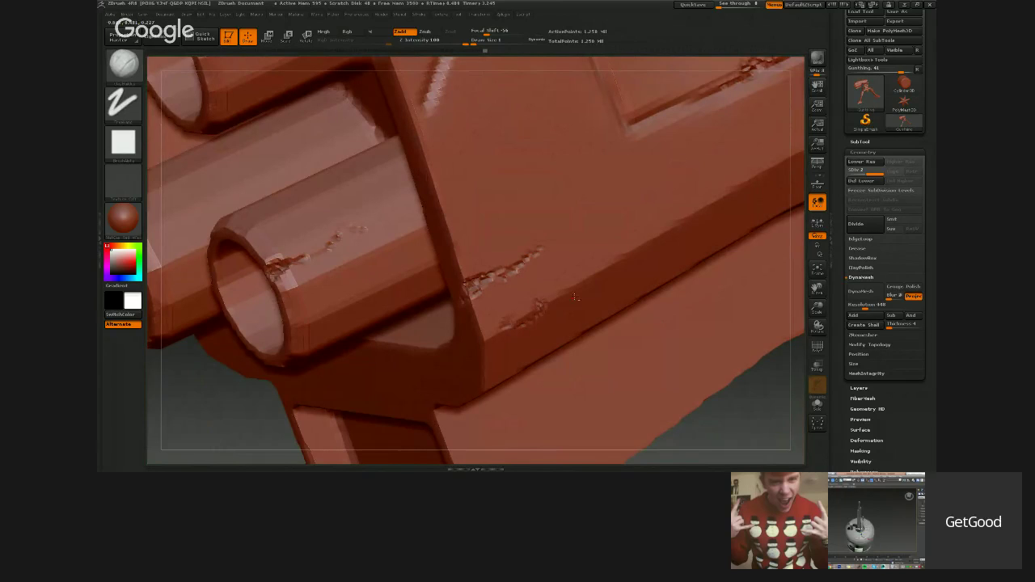
Chip the housing's lower beveled edge and gouge its upper rear side above the panel groove.
{"action": "right_click_drag", "start_coordinate": [575, 297], "coordinate": [567, 203]}
{"action": "mouse_move", "coordinate": [569, 203]}
{"action": "left_mouse_down"}
{"action": "mouse_move", "coordinate": [571, 187]}
{"action": "mouse_move", "coordinate": [566, 218]}
{"action": "left_mouse_up"}
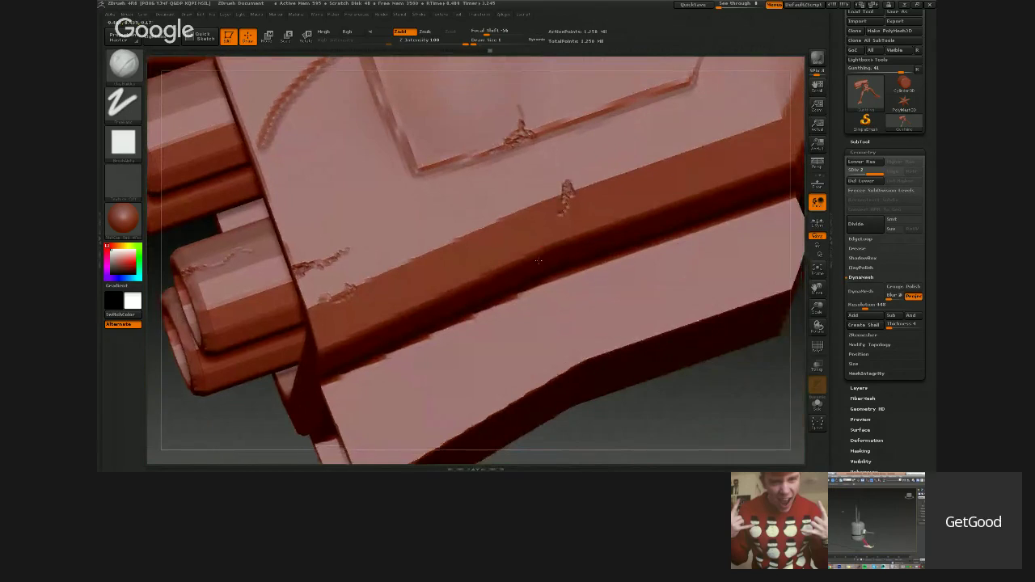
{"action": "mouse_move", "coordinate": [566, 217]}
{"action": "right_mouse_down", "text": "ctrl"}
{"action": "mouse_move", "coordinate": [503, 340]}
{"action": "mouse_move", "coordinate": [557, 347]}
{"action": "right_mouse_up", "text": "ctrl"}
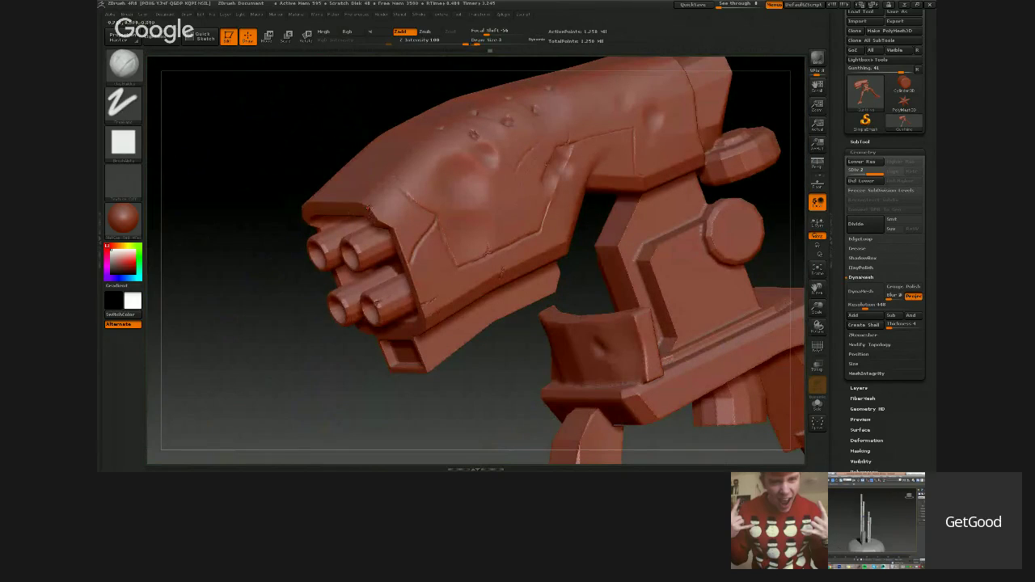
{"action": "right_click_drag", "start_coordinate": [450, 314], "coordinate": [469, 280]}
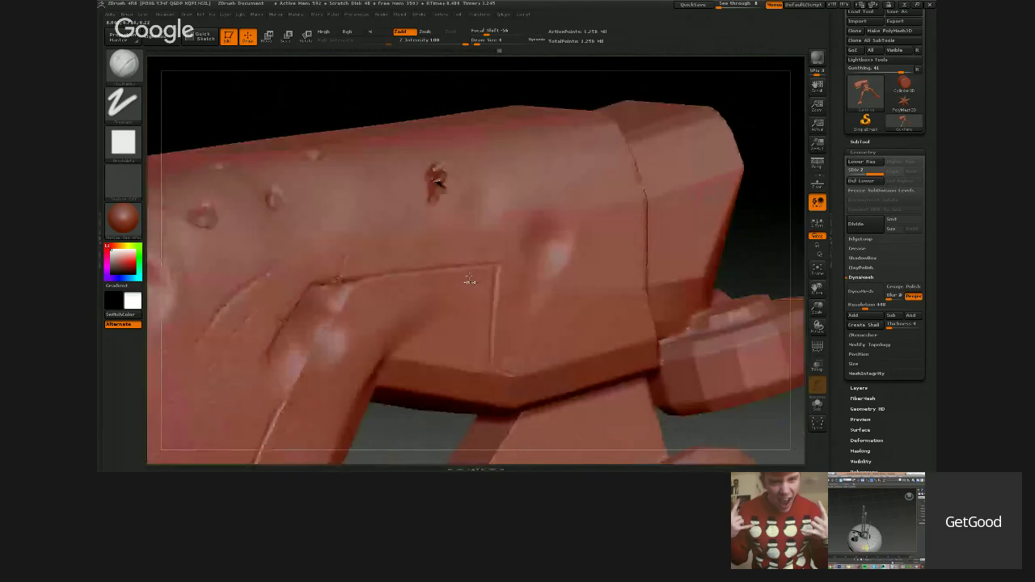
Undo the last elongated gouge and punch a cluster of four small bullet holes into the housing's upper rear side.
{"action": "key", "text": "ctrl+z"}
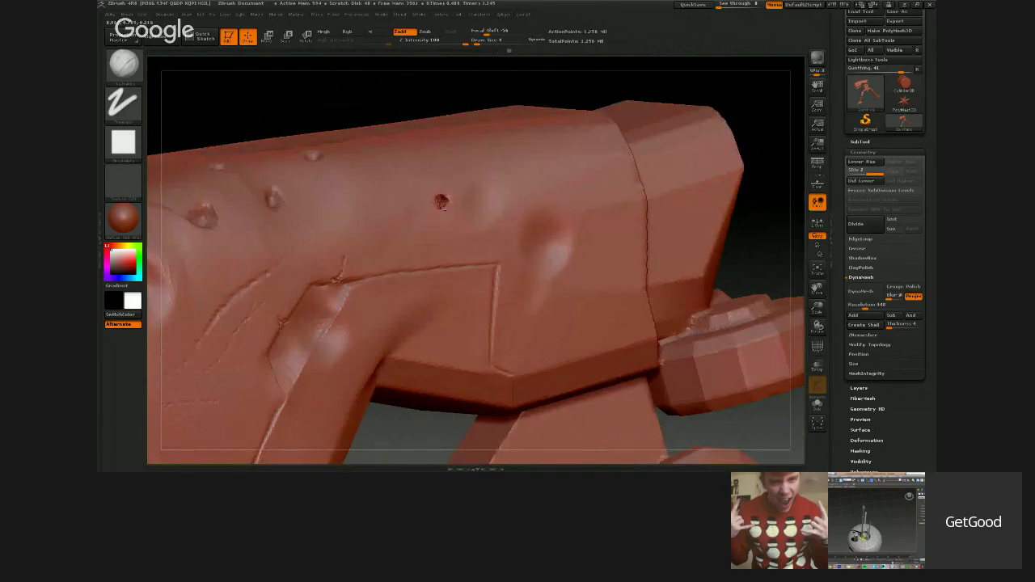
{"action": "mouse_move", "coordinate": [441, 202]}
{"action": "right_mouse_down"}
{"action": "mouse_move", "coordinate": [651, 315]}
{"action": "mouse_move", "coordinate": [442, 297]}
{"action": "right_mouse_up"}
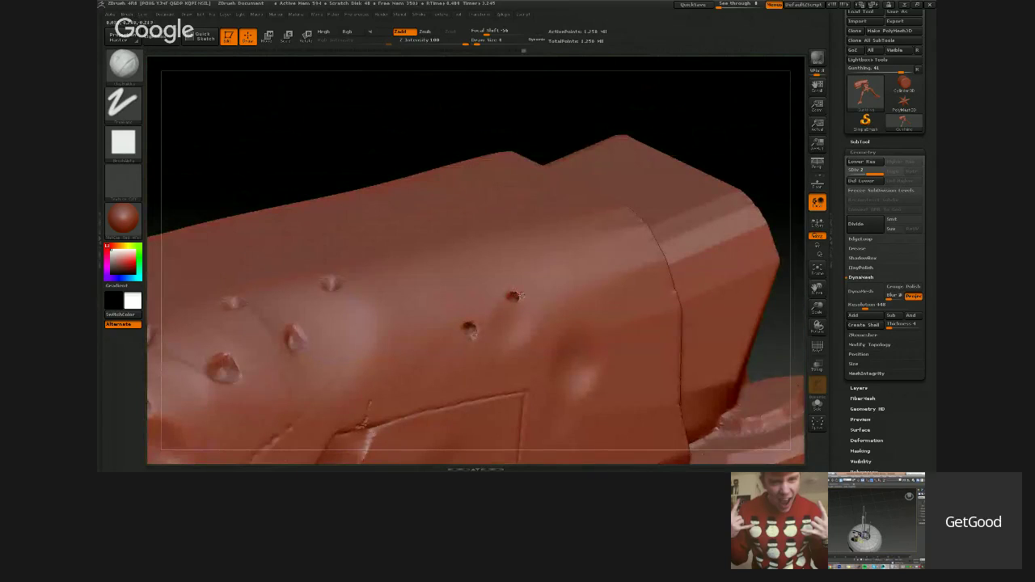
{"action": "left_click", "coordinate": [522, 346]}
{"action": "left_click", "coordinate": [413, 311]}
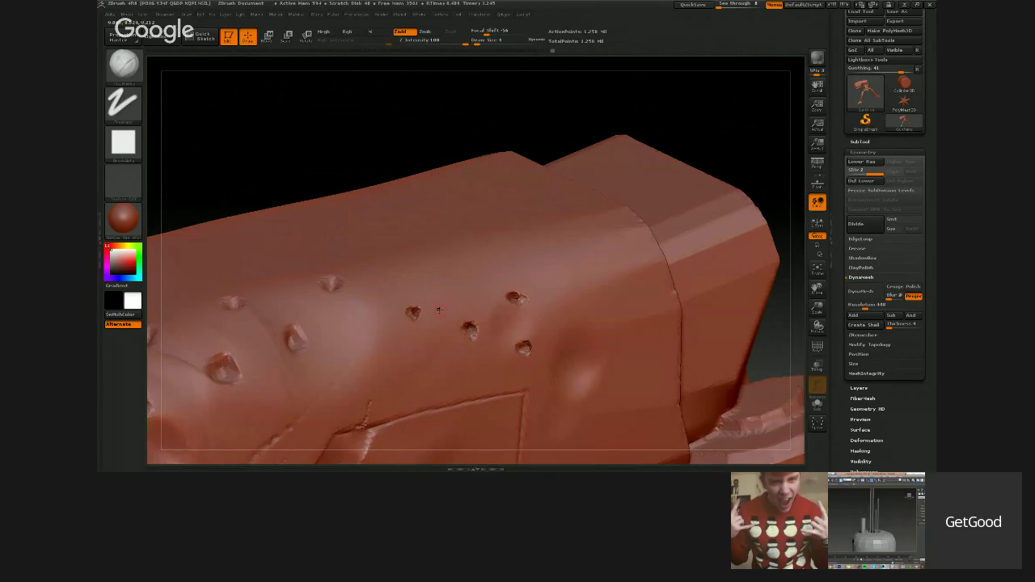
Smooth down the three larger pits below the housing's upper side ridge, above the large dent.
{"action": "left_click_drag", "start_coordinate": [467, 304], "coordinate": [566, 340], "text": "alt"}
{"action": "key", "text": "shift"}
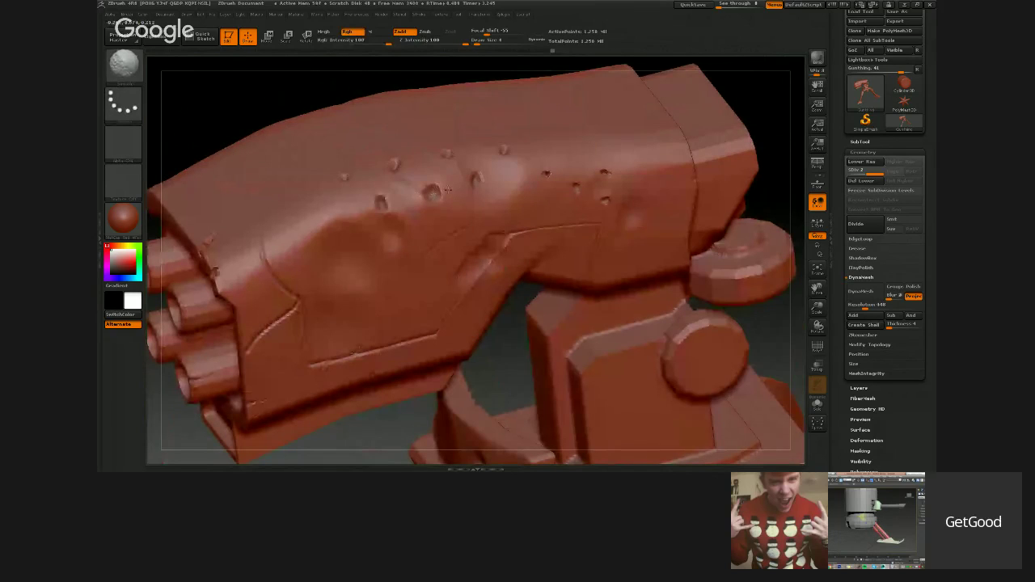
{"action": "mouse_move", "coordinate": [448, 190]}
{"action": "left_mouse_down", "text": "shift"}
{"action": "mouse_move", "coordinate": [443, 202]}
{"action": "mouse_move", "coordinate": [427, 195]}
{"action": "mouse_move", "coordinate": [477, 189]}
{"action": "left_mouse_up", "text": "shift"}
{"action": "key", "text": "b"}
{"action": "key", "text": "s"}
{"action": "key", "text": "t"}
{"action": "left_click_drag", "start_coordinate": [434, 194], "coordinate": [381, 205], "text": "shift"}
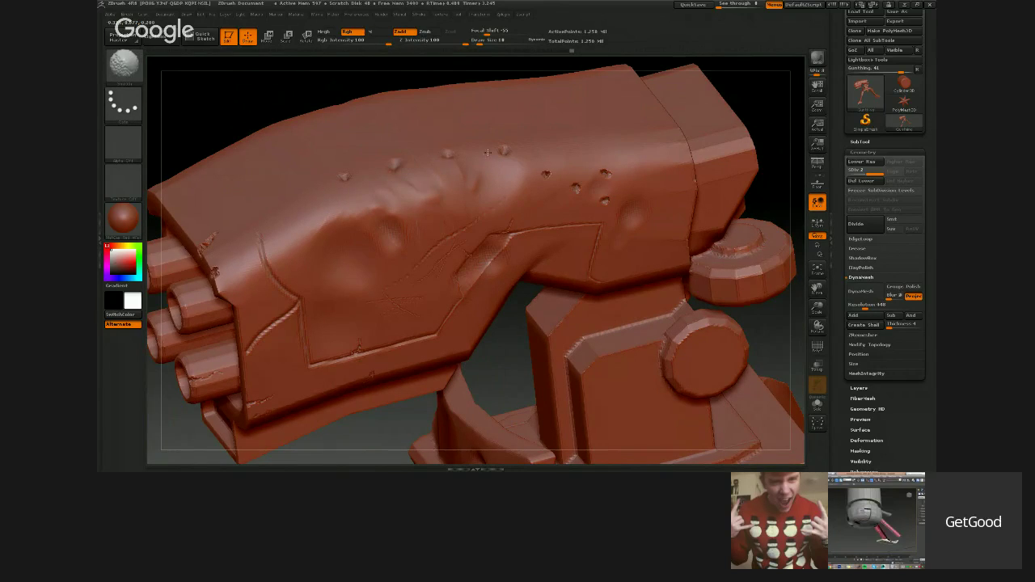
{"action": "mouse_move", "coordinate": [381, 75]}
{"action": "left_mouse_down"}
{"action": "mouse_move", "coordinate": [493, 162]}
{"action": "mouse_move", "coordinate": [516, 154]}
{"action": "mouse_move", "coordinate": [525, 193]}
{"action": "mouse_move", "coordinate": [682, 261]}
{"action": "mouse_move", "coordinate": [721, 227]}
{"action": "left_mouse_up"}
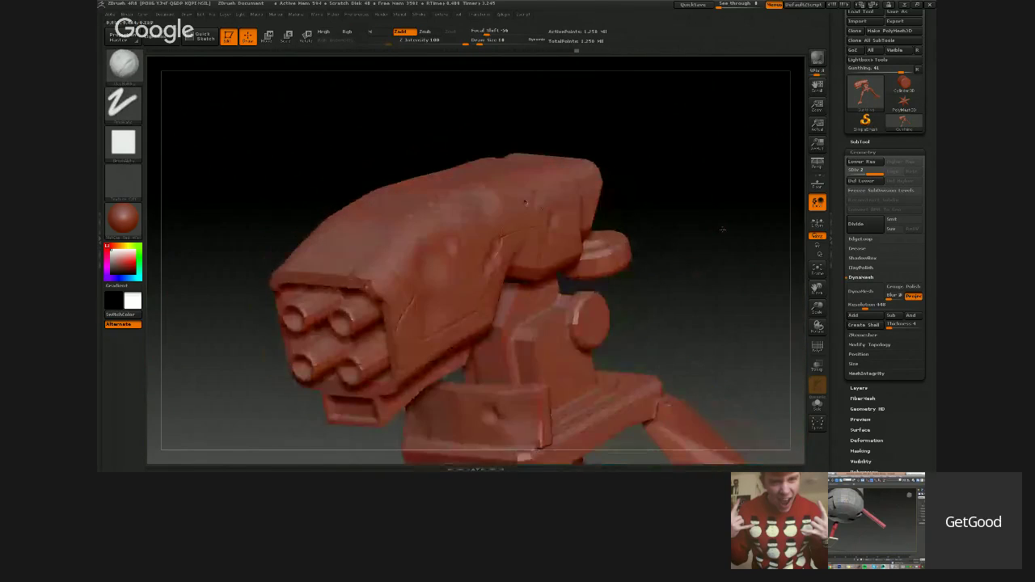
{"action": "left_click", "coordinate": [123, 219]}
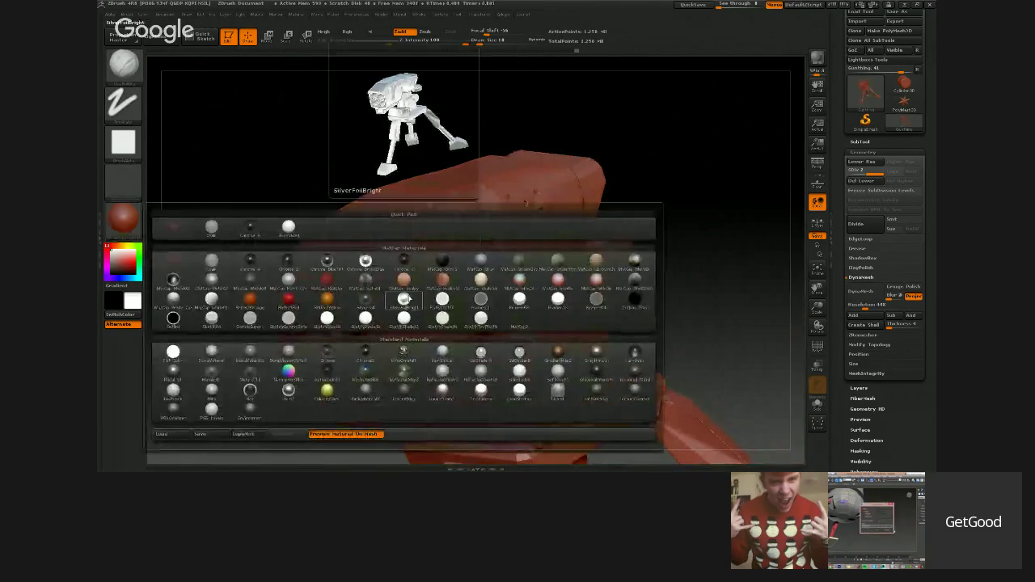
{"action": "left_click", "coordinate": [253, 226]}
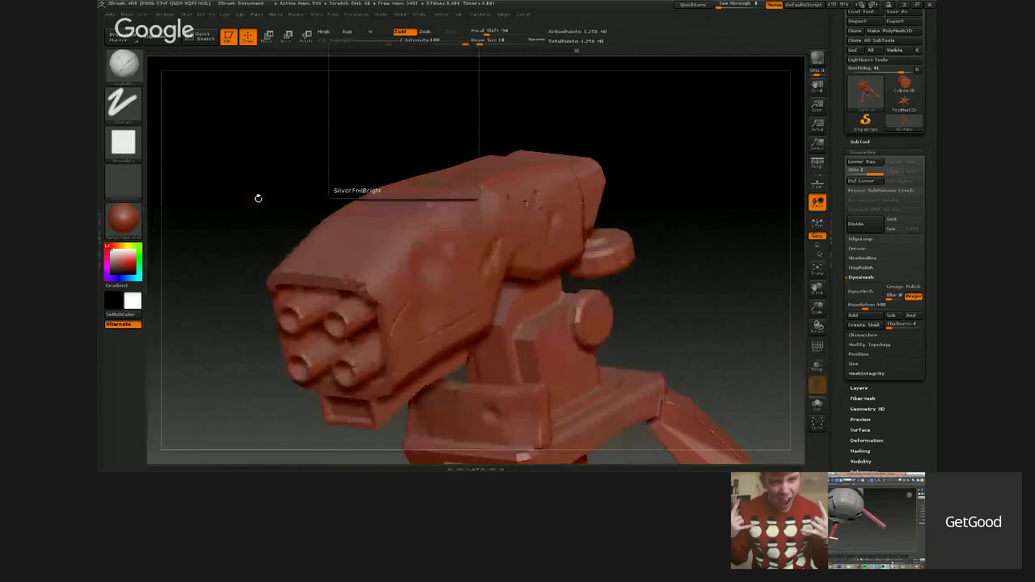
{"action": "left_click", "coordinate": [134, 229]}
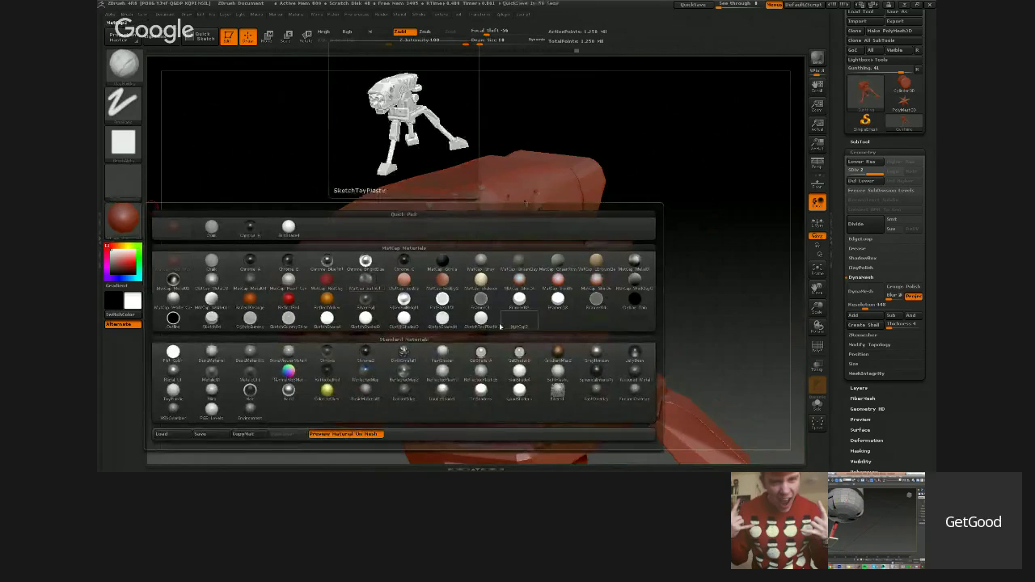
{"action": "left_click", "coordinate": [131, 233]}
{"action": "left_click", "coordinate": [162, 232]}
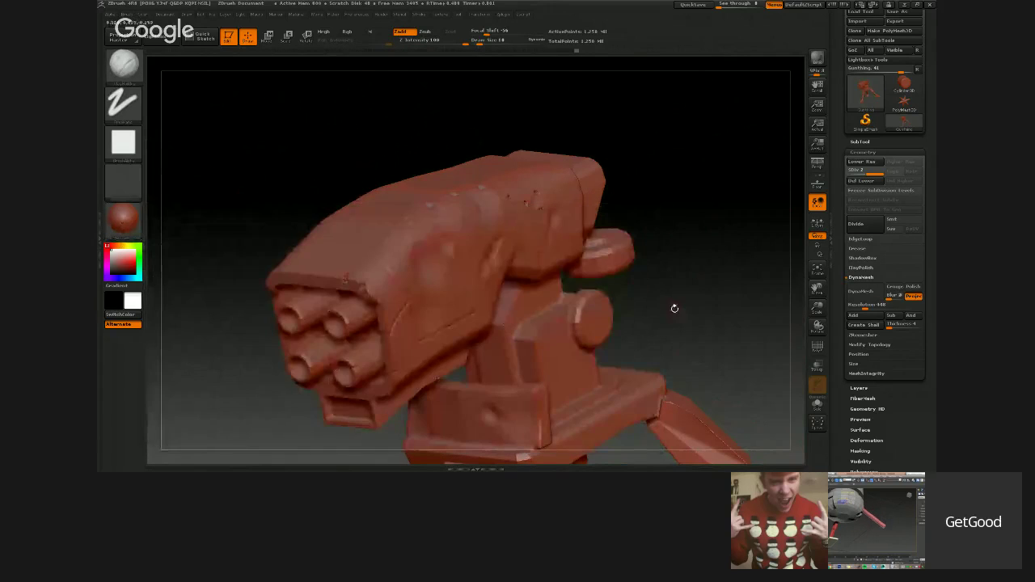
Apply the MatCap Gray material to the turret.
{"action": "left_click_drag", "start_coordinate": [675, 308], "coordinate": [271, 294]}
{"action": "key", "text": "m"}
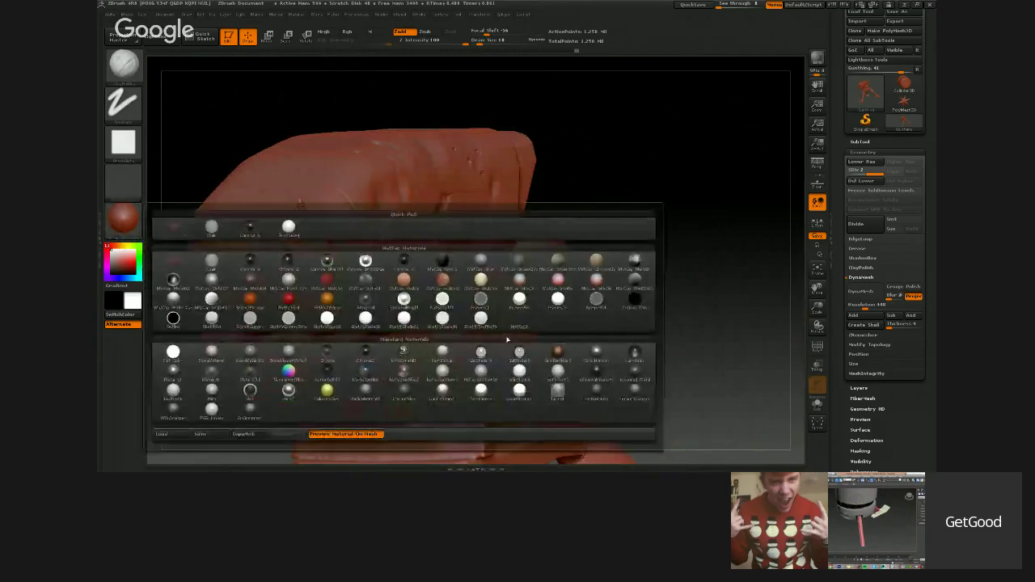
{"action": "left_click", "coordinate": [487, 273]}
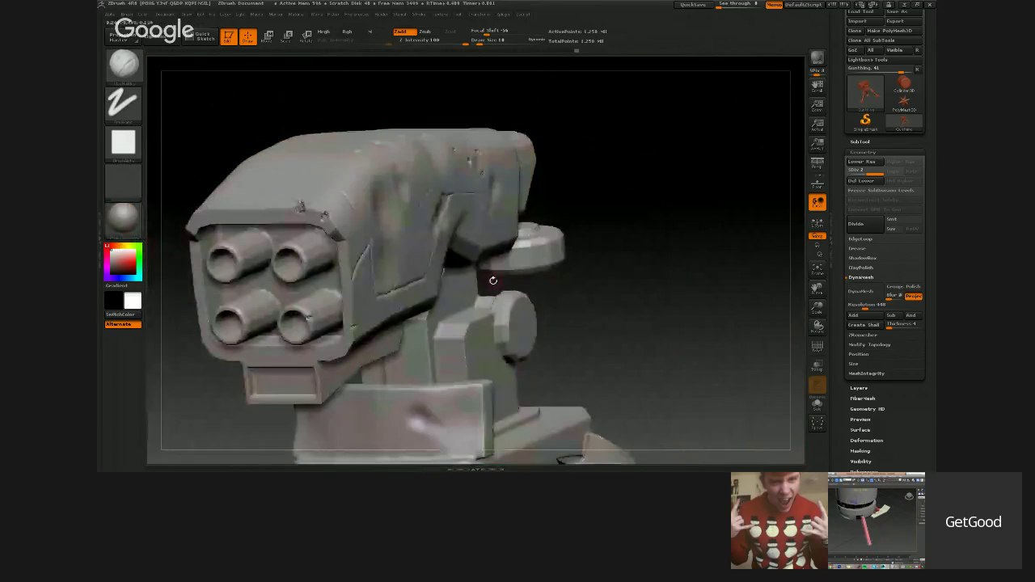
Smooth down the four remaining pits along the housing's side ridge and sculpt a larger dent into the ridge.
{"action": "mouse_move", "coordinate": [490, 279]}
{"action": "left_mouse_down"}
{"action": "mouse_move", "coordinate": [613, 338]}
{"action": "mouse_move", "coordinate": [586, 387]}
{"action": "mouse_move", "coordinate": [550, 412]}
{"action": "left_mouse_up"}
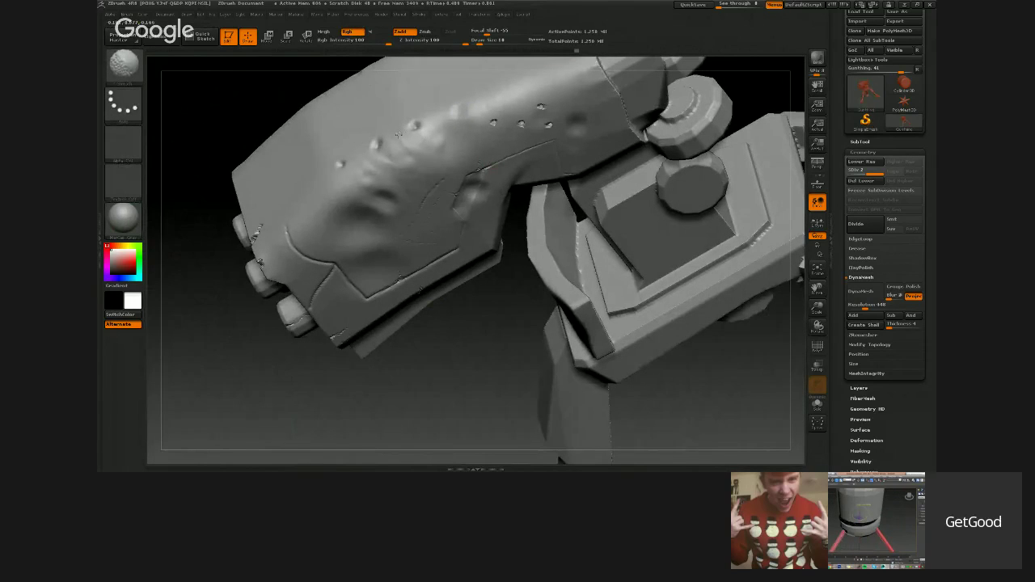
{"action": "mouse_move", "coordinate": [451, 342]}
{"action": "left_mouse_down"}
{"action": "mouse_move", "coordinate": [477, 328]}
{"action": "mouse_move", "coordinate": [472, 279]}
{"action": "mouse_move", "coordinate": [366, 144]}
{"action": "mouse_move", "coordinate": [414, 128]}
{"action": "left_mouse_up"}
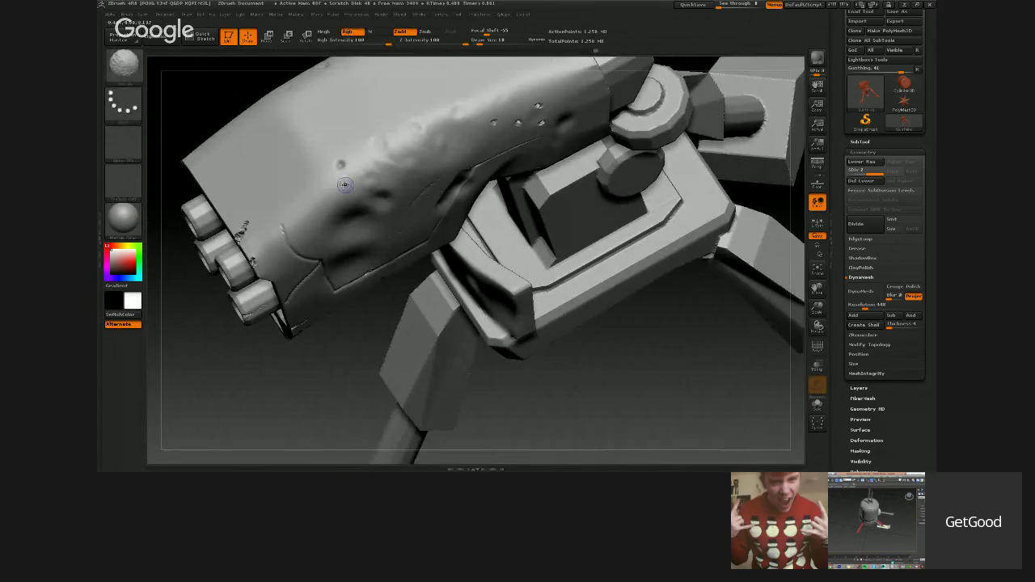
{"action": "key", "text": "shift"}
{"action": "left_click_drag", "start_coordinate": [341, 166], "coordinate": [342, 166], "text": "shift"}
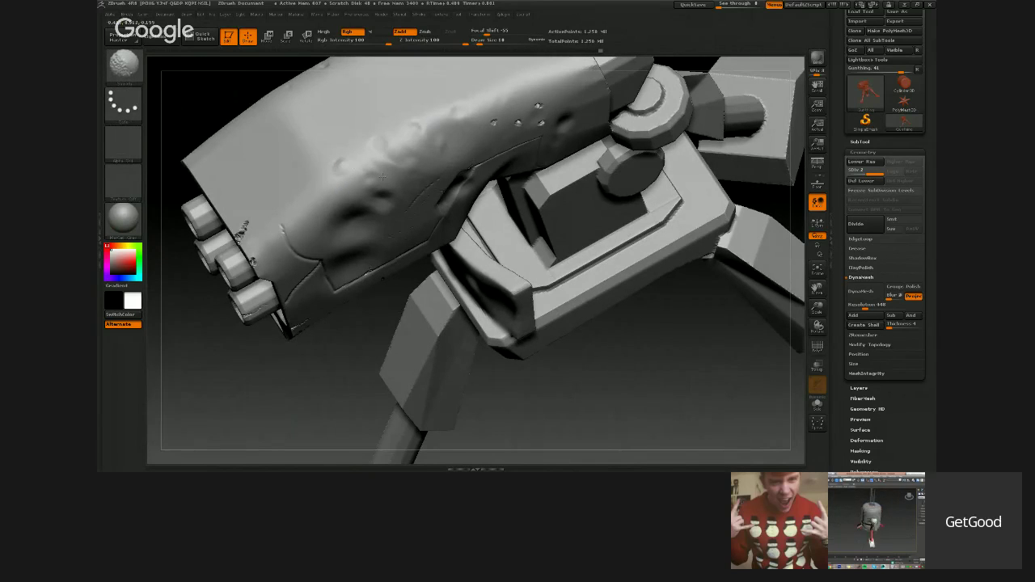
{"action": "mouse_move", "coordinate": [383, 176]}
{"action": "right_mouse_down"}
{"action": "mouse_move", "coordinate": [351, 291]}
{"action": "mouse_move", "coordinate": [319, 338]}
{"action": "mouse_move", "coordinate": [317, 198]}
{"action": "right_mouse_up"}
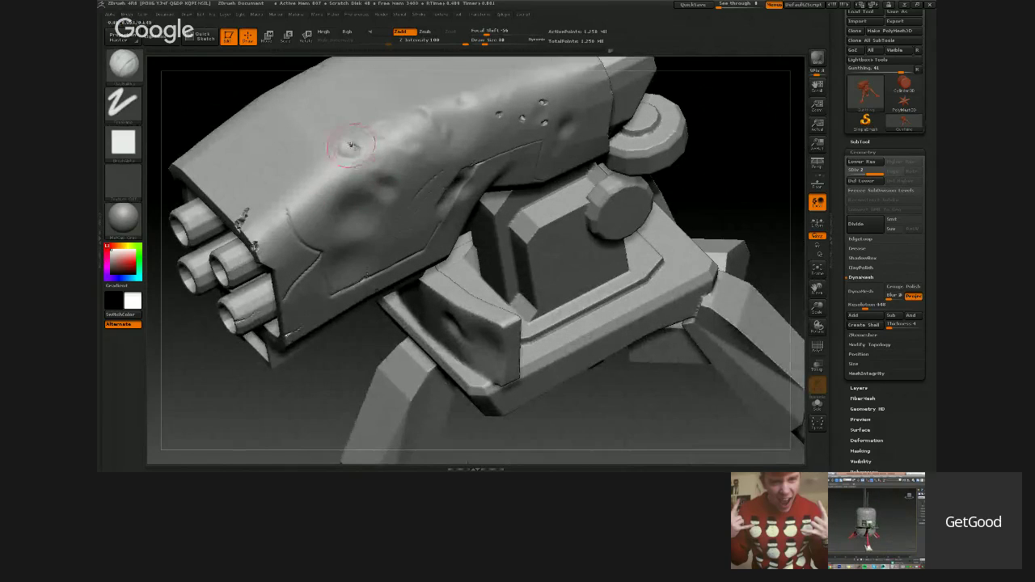
{"action": "left_click_drag", "start_coordinate": [374, 134], "coordinate": [424, 148]}
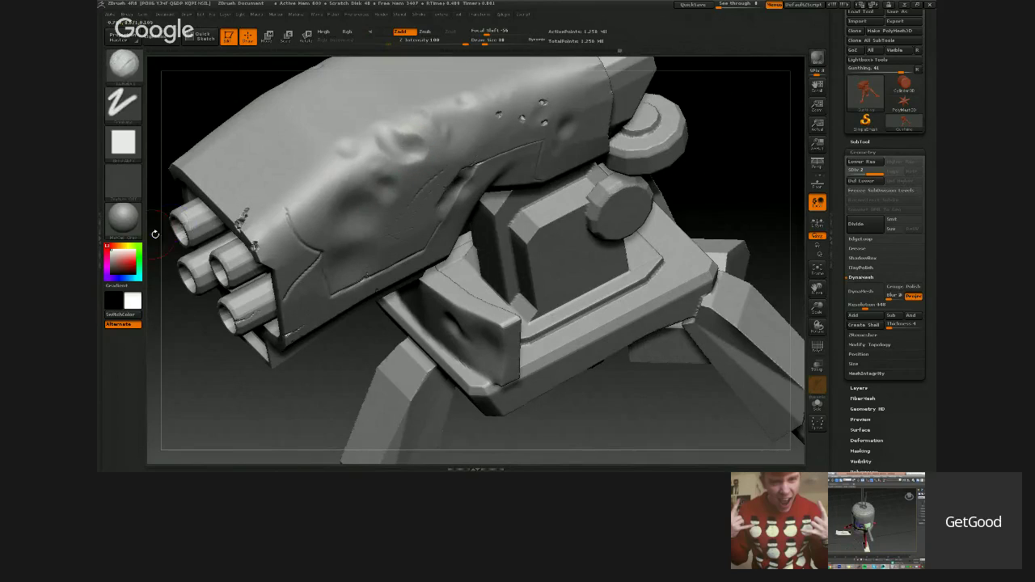
Try the MatCap Sculpy, Chrome BlueTint and MatCap GreenClay materials on the turret.
{"action": "left_click", "coordinate": [123, 218]}
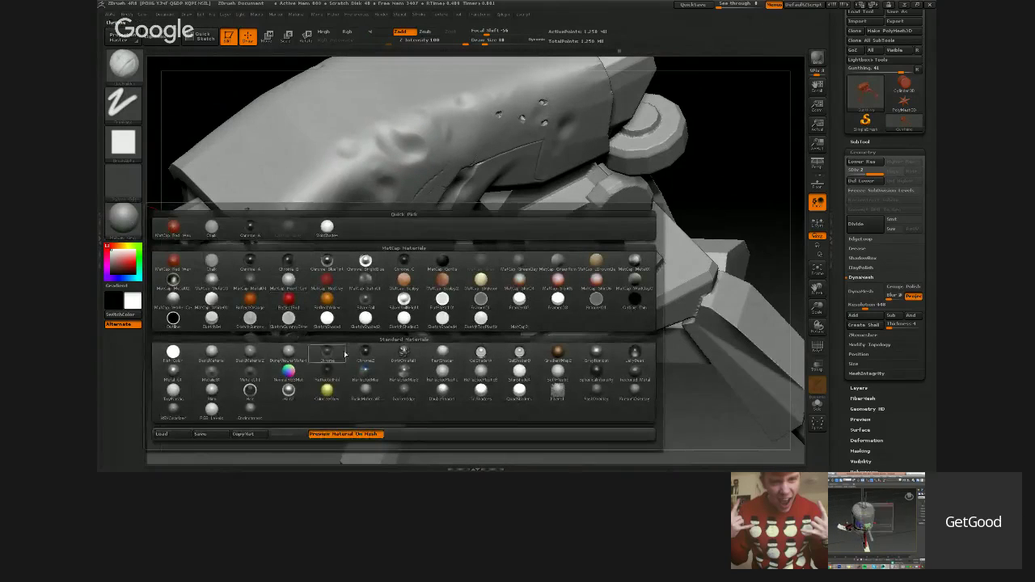
{"action": "left_click", "coordinate": [404, 280]}
{"action": "left_click_drag", "start_coordinate": [343, 342], "coordinate": [260, 316]}
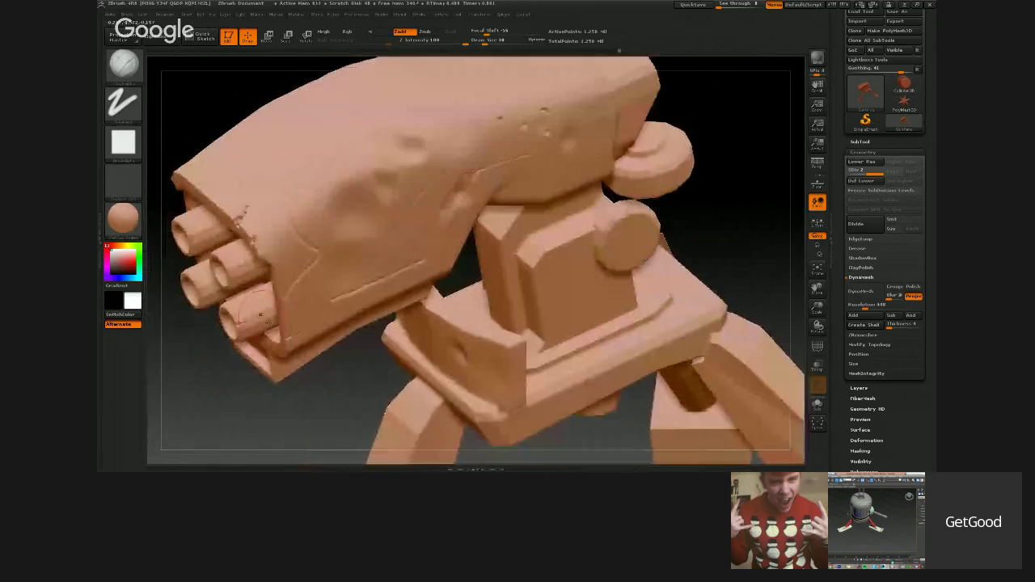
{"action": "left_click", "coordinate": [123, 216]}
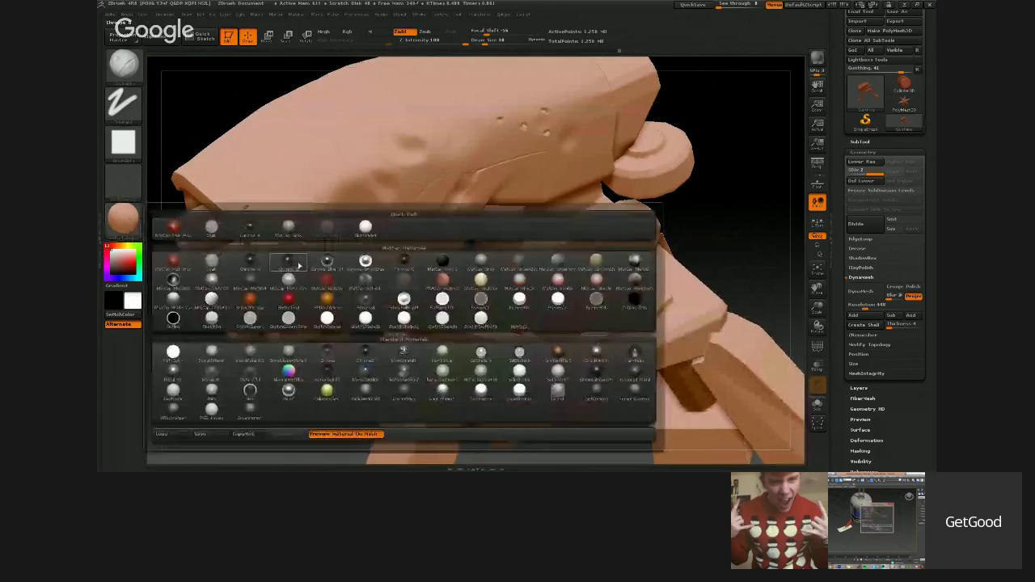
{"action": "left_click", "coordinate": [332, 383]}
{"action": "left_click_drag", "start_coordinate": [335, 393], "coordinate": [368, 344]}
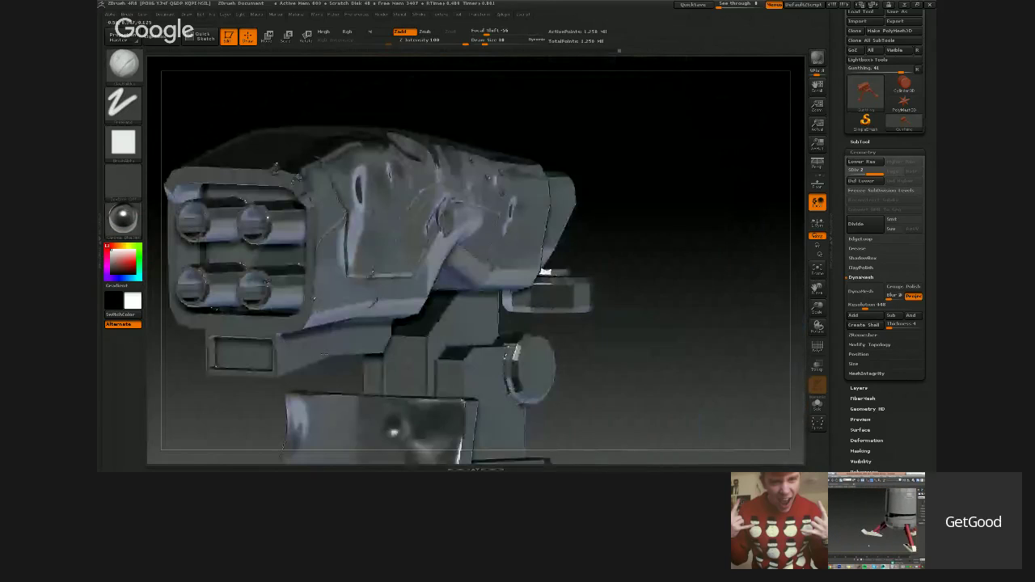
{"action": "left_click", "coordinate": [123, 217]}
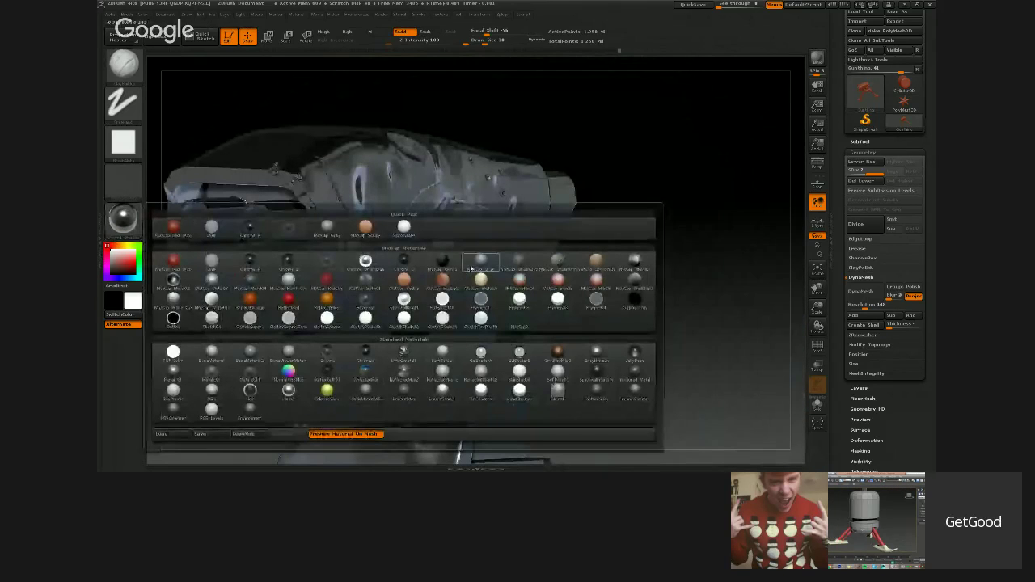
{"action": "left_click", "coordinate": [511, 272]}
{"action": "left_click_drag", "start_coordinate": [592, 351], "coordinate": [557, 350]}
{"action": "left_click_drag", "start_coordinate": [554, 330], "coordinate": [728, 348]}
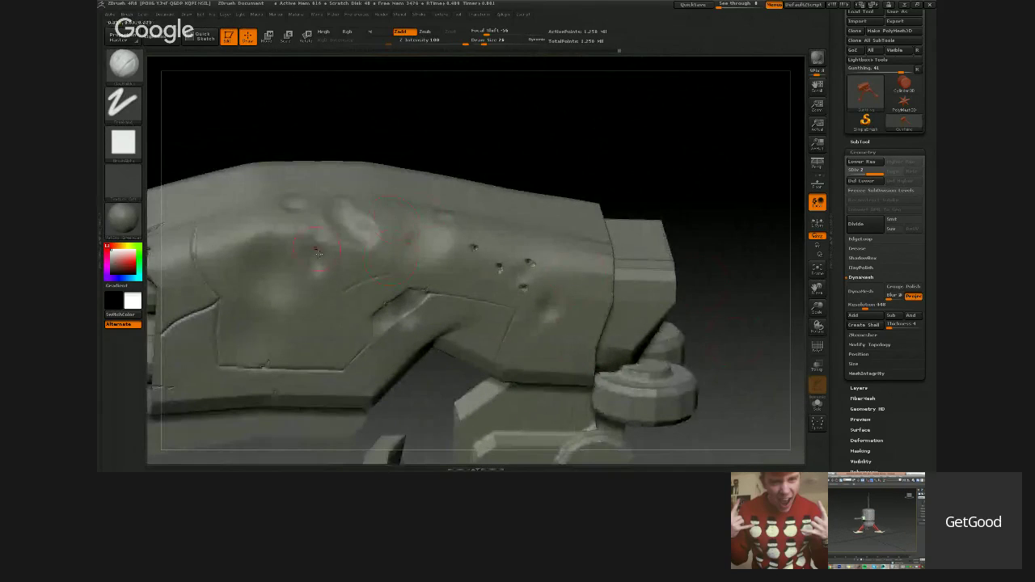
Try the MatCap Sculpy material once more and return the turret to MatCap Gray.
{"action": "left_click", "coordinate": [129, 222]}
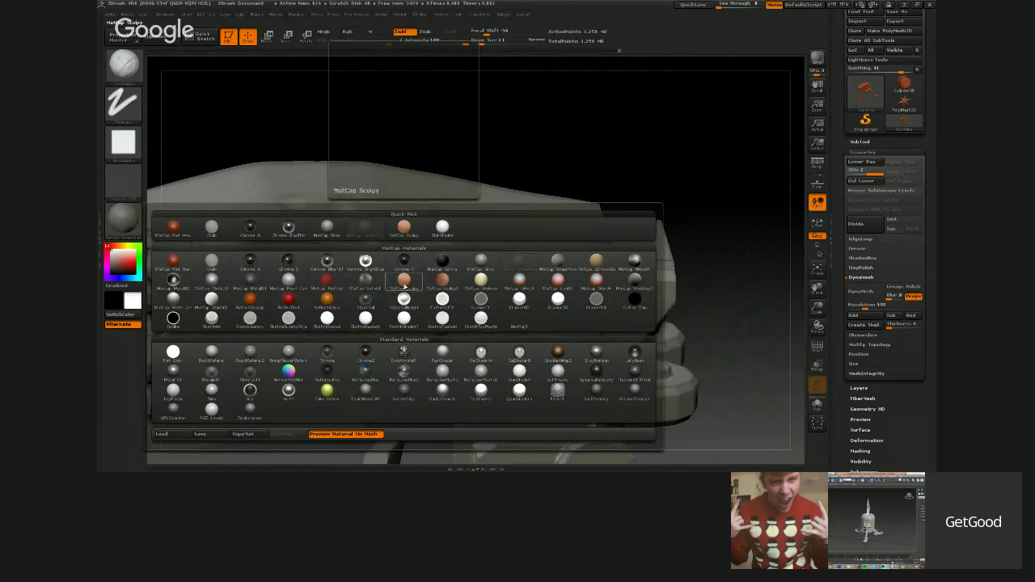
{"action": "left_click", "coordinate": [174, 226]}
{"action": "left_click_drag", "start_coordinate": [657, 420], "coordinate": [657, 276], "text": "alt"}
{"action": "left_click_drag", "start_coordinate": [670, 361], "coordinate": [676, 350]}
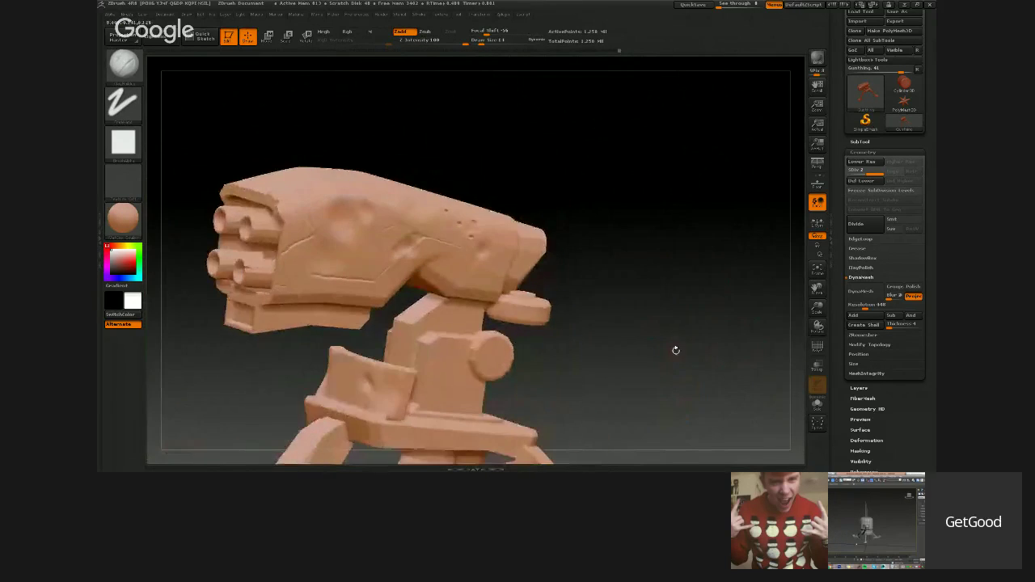
{"action": "left_click", "coordinate": [123, 218]}
{"action": "left_click", "coordinate": [489, 269]}
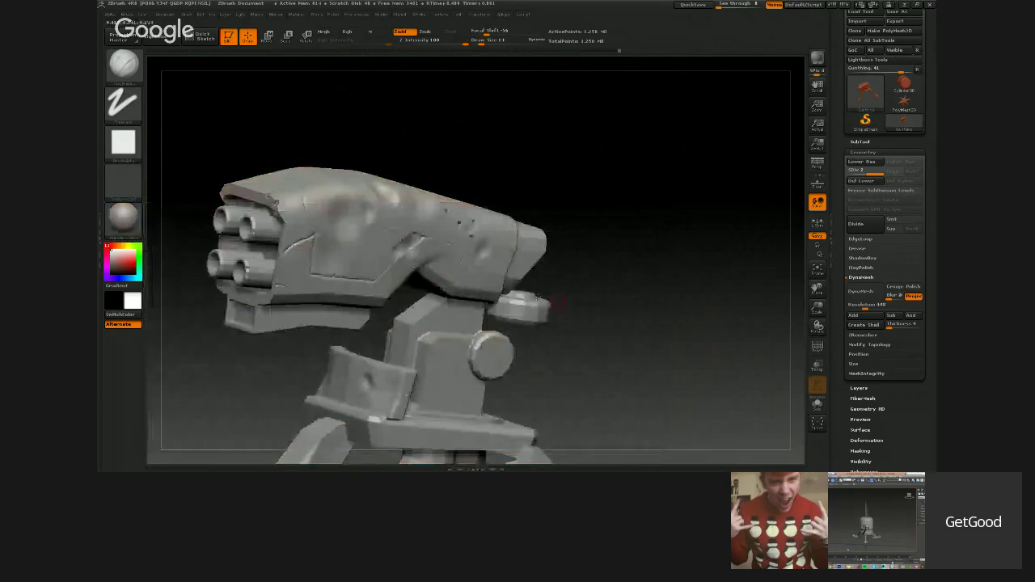
Sculpt broad dents with the Standard brush into the housing's upper rear edge and the rear of its top surface.
{"action": "mouse_move", "coordinate": [653, 367]}
{"action": "left_mouse_down"}
{"action": "mouse_move", "coordinate": [707, 313]}
{"action": "mouse_move", "coordinate": [682, 315]}
{"action": "left_mouse_up"}
{"action": "left_click", "coordinate": [124, 67]}
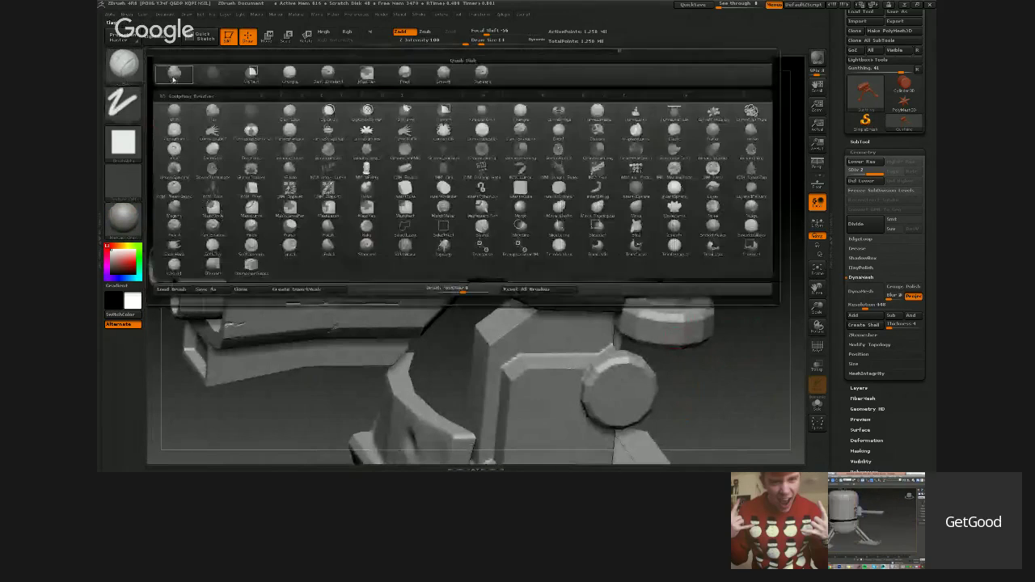
{"action": "left_click", "coordinate": [480, 79]}
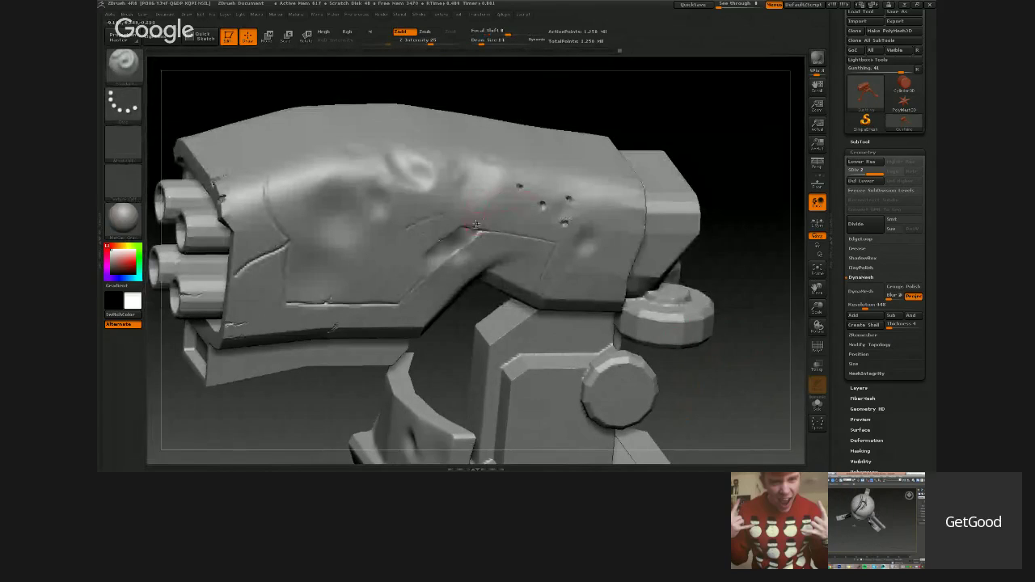
{"action": "mouse_move", "coordinate": [597, 192]}
{"action": "left_mouse_down"}
{"action": "mouse_move", "coordinate": [614, 199]}
{"action": "mouse_move", "coordinate": [605, 207]}
{"action": "left_mouse_up"}
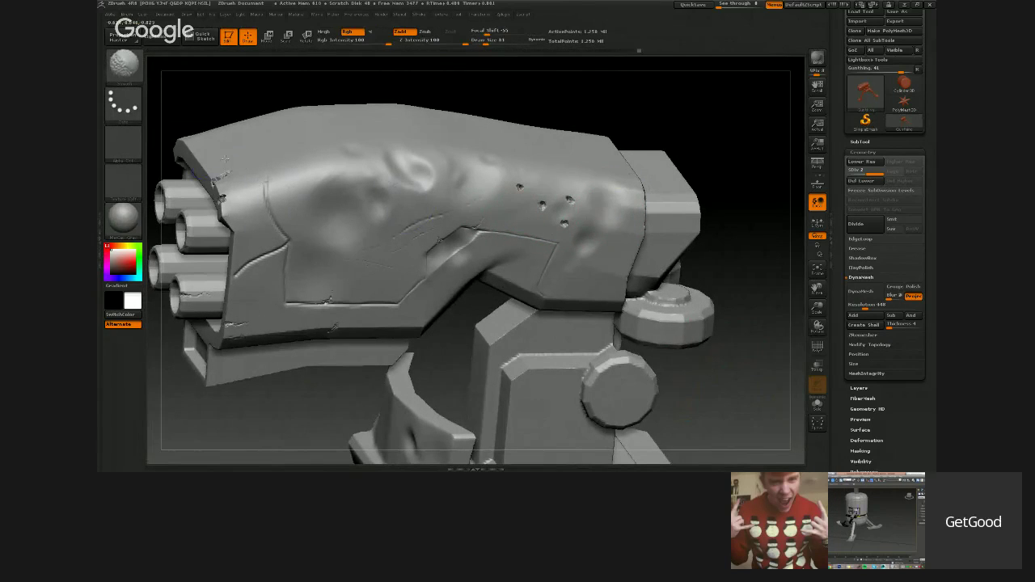
{"action": "mouse_move", "coordinate": [342, 227]}
{"action": "right_mouse_down", "text": "ctrl"}
{"action": "mouse_move", "coordinate": [437, 125]}
{"action": "mouse_move", "coordinate": [473, 171]}
{"action": "right_mouse_up", "text": "ctrl"}
{"action": "left_click_drag", "start_coordinate": [479, 173], "coordinate": [494, 208]}
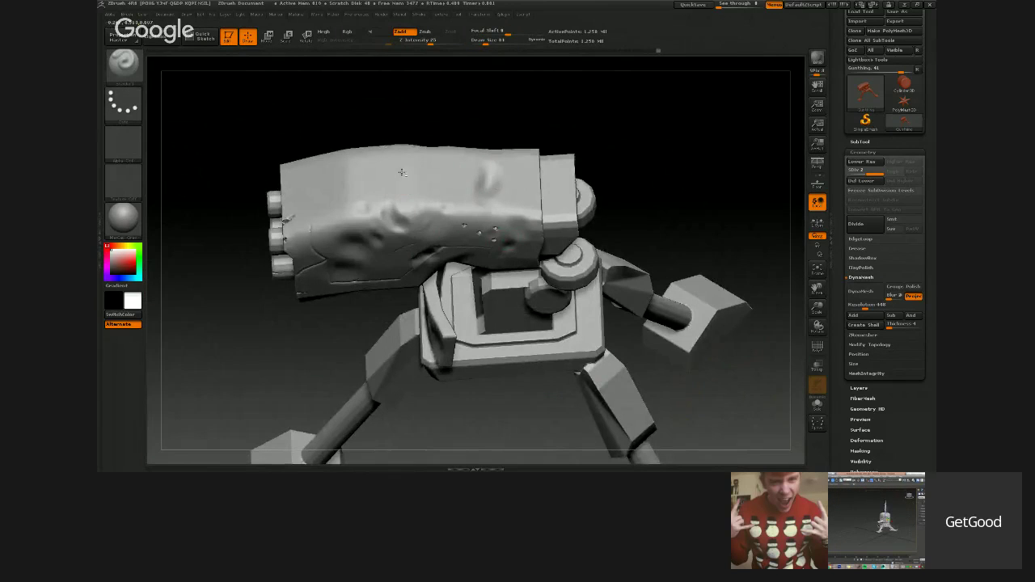
Carve fine scratches into the dents on the housing's ridge and top surface using a clay brush at draw size 2.
{"action": "left_click", "coordinate": [134, 71]}
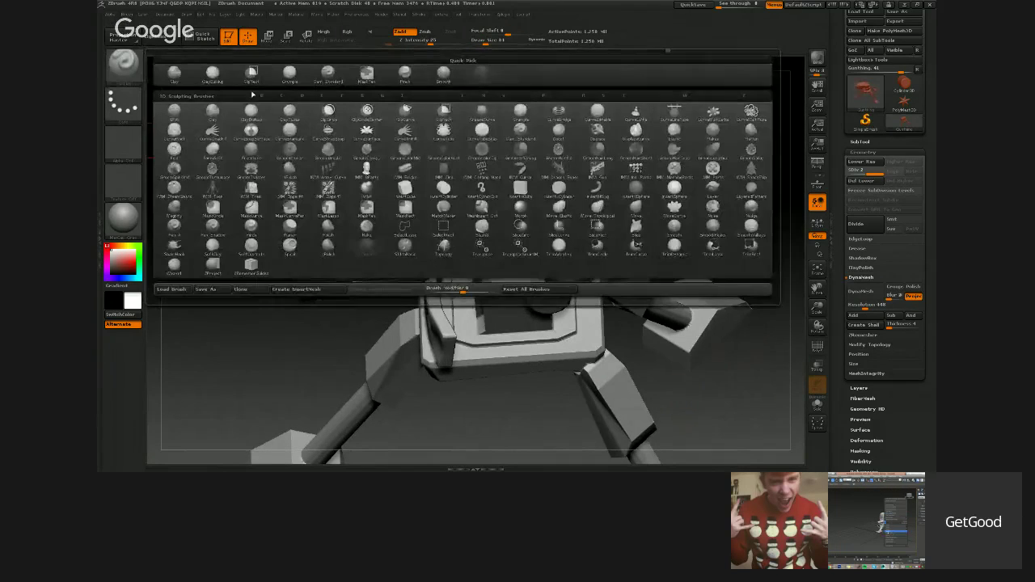
{"action": "left_click", "coordinate": [213, 79]}
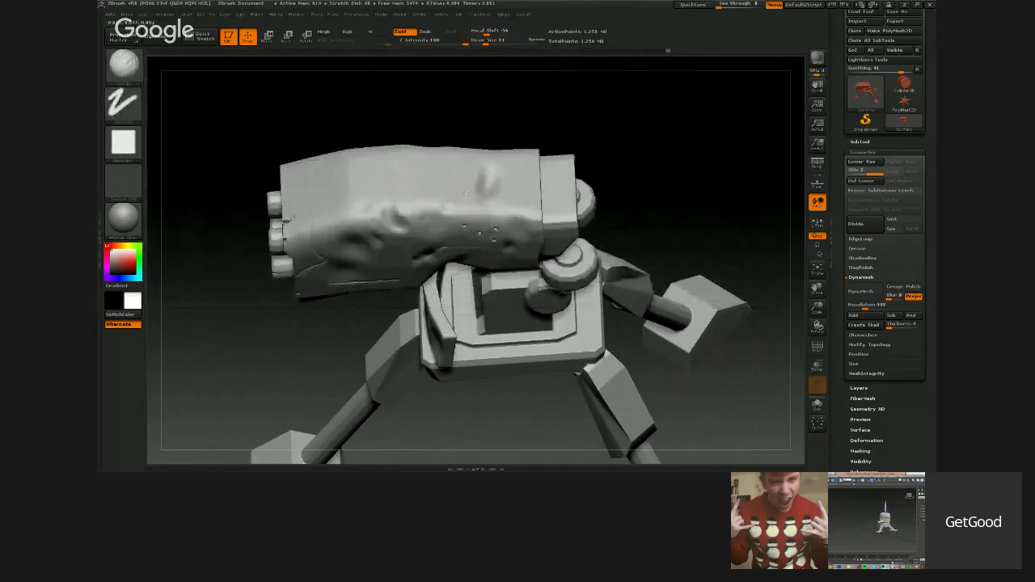
{"action": "right_click_drag", "start_coordinate": [441, 200], "coordinate": [458, 275], "text": "ctrl"}
{"action": "key", "text": "bracketleft"}
{"action": "key", "text": "bracketleft"}
{"action": "key", "text": "bracketleft"}
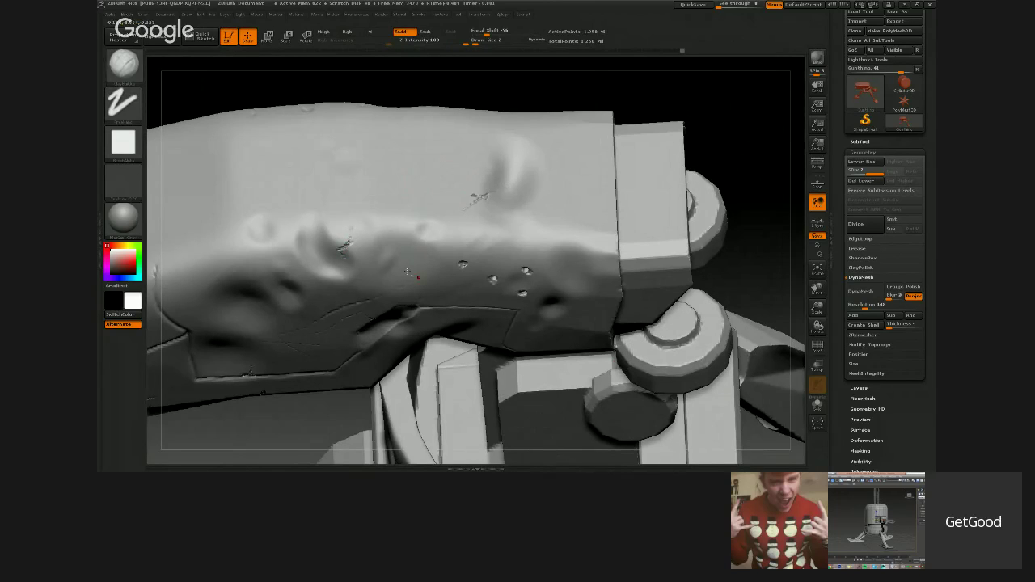
{"action": "left_click_drag", "start_coordinate": [313, 418], "coordinate": [308, 271]}
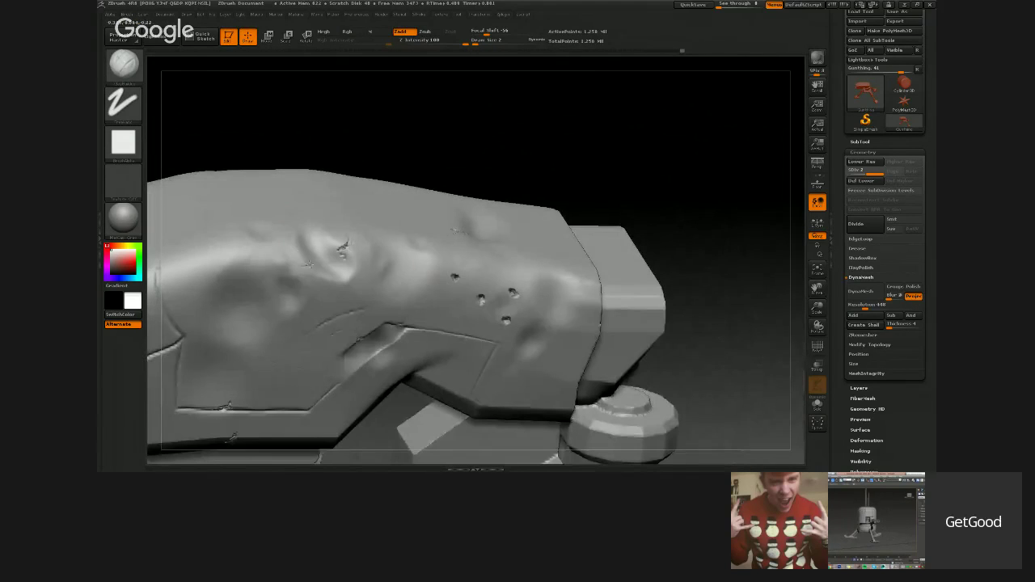
{"action": "right_click_drag", "start_coordinate": [356, 229], "coordinate": [456, 301]}
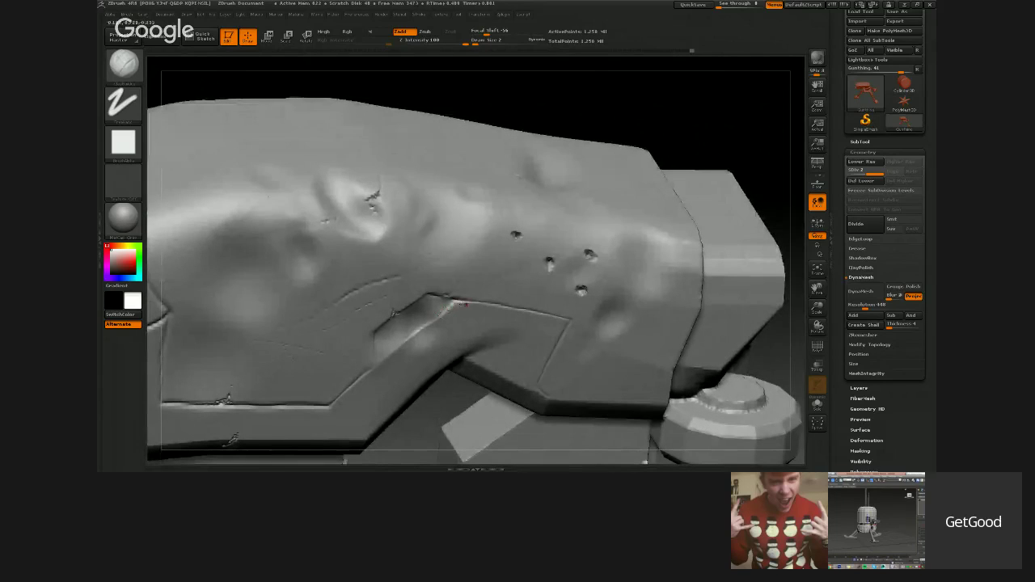
Remesh the damaged turret with DynaMesh.
{"action": "left_click_drag", "start_coordinate": [774, 367], "coordinate": [760, 252]}
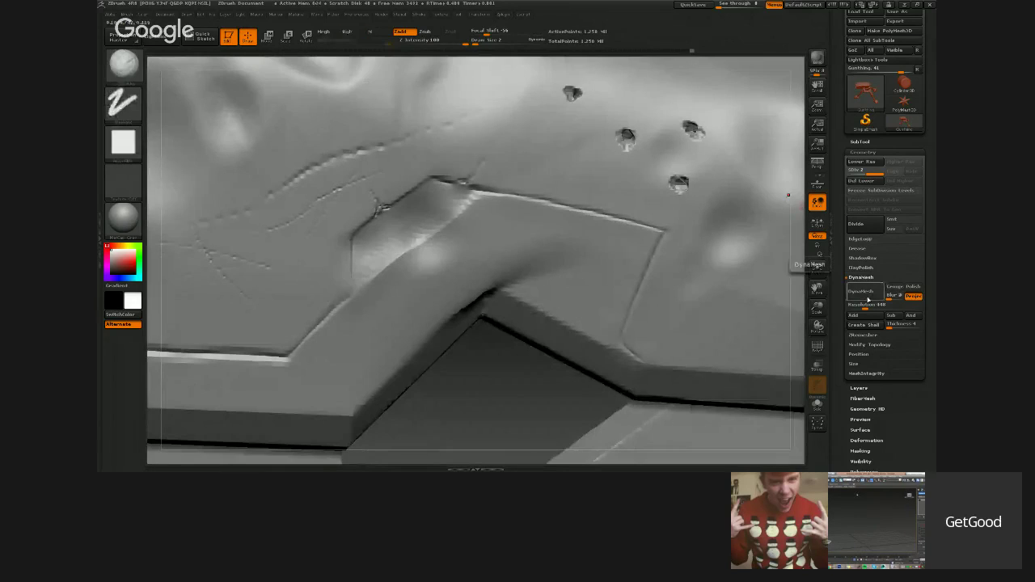
{"action": "left_click", "coordinate": [868, 298]}
{"action": "left_click", "coordinate": [747, 311]}
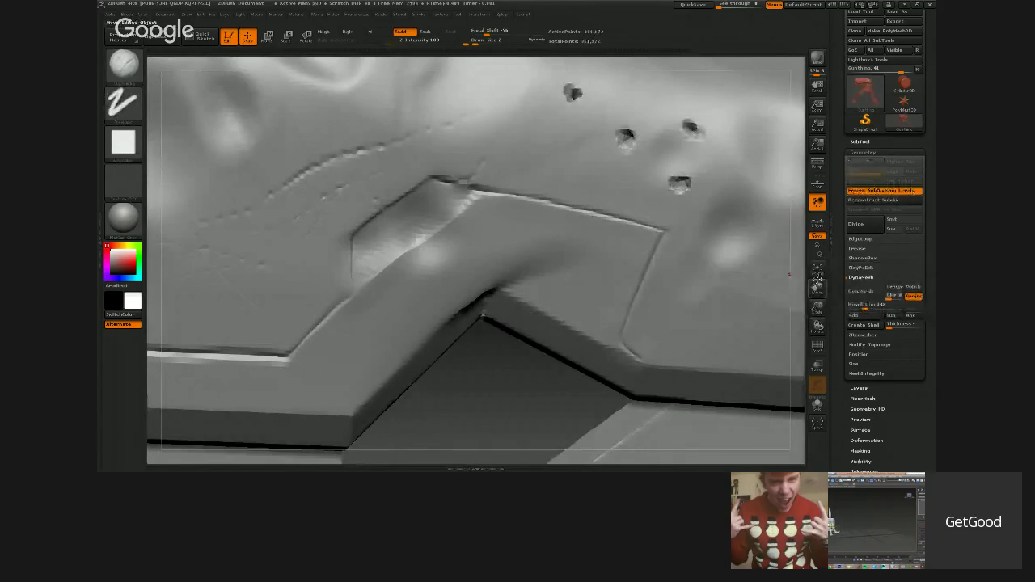
{"action": "key", "text": "f"}
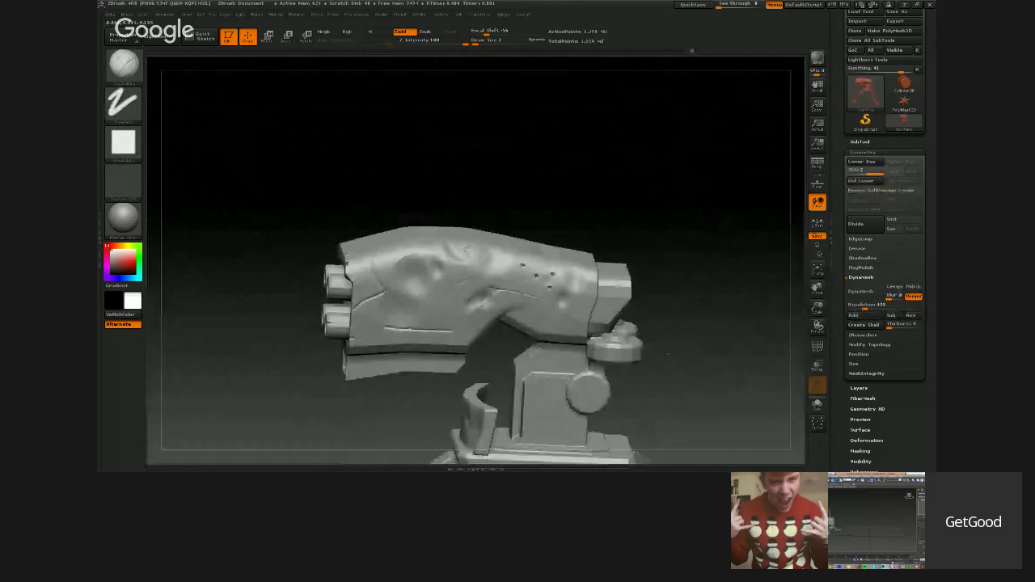
{"action": "left_click_drag", "start_coordinate": [666, 353], "coordinate": [469, 192]}
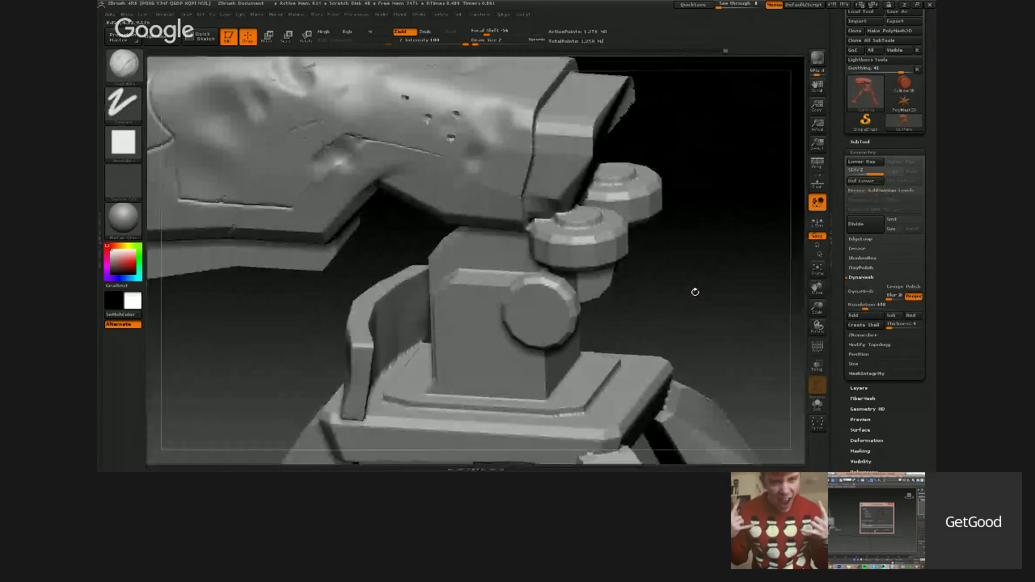
{"action": "left_click_drag", "start_coordinate": [695, 292], "coordinate": [753, 367], "text": "alt"}
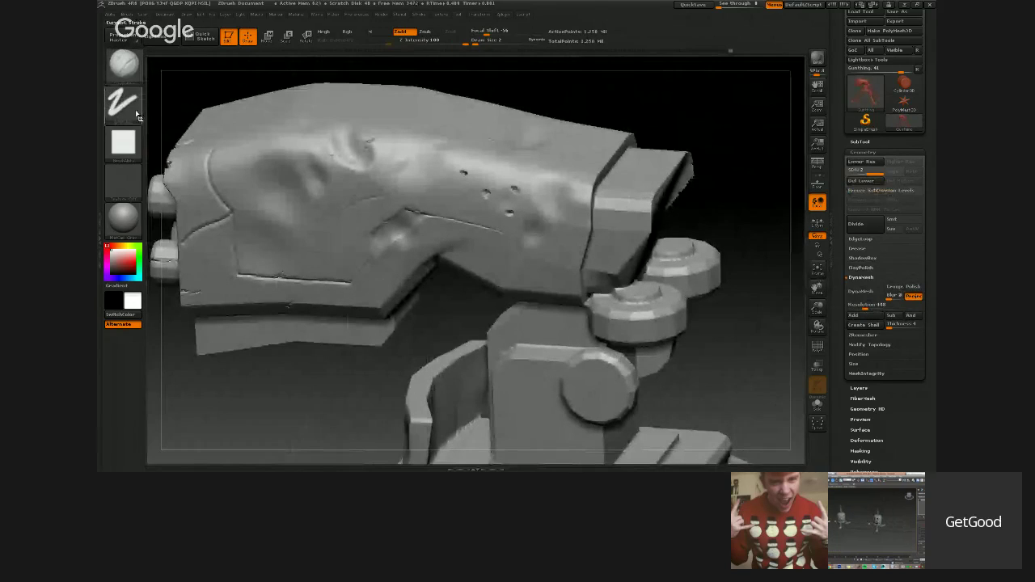
Try masking the lower front panel of the turret's housing, below the curved groove.
{"action": "left_click", "coordinate": [130, 106]}
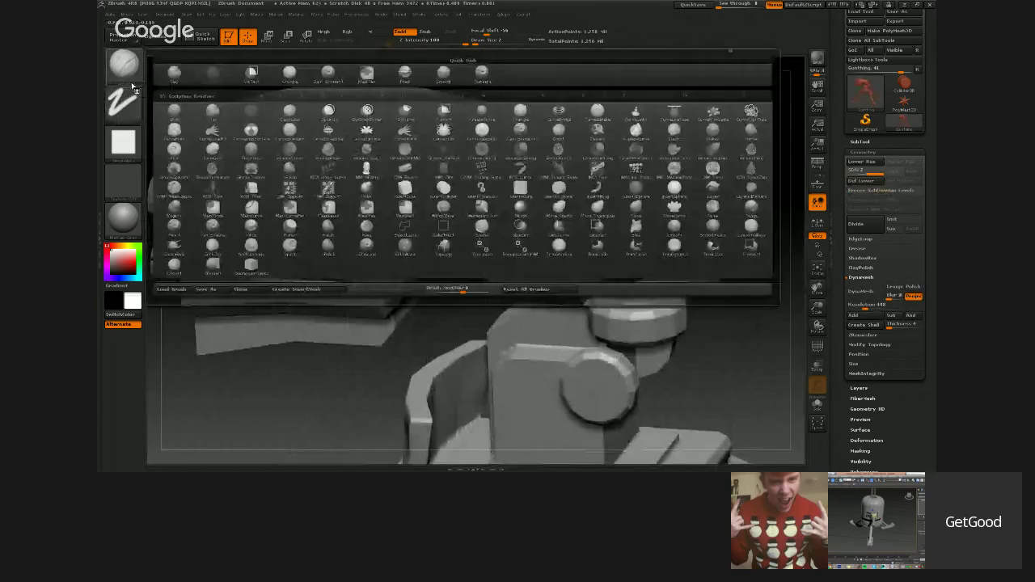
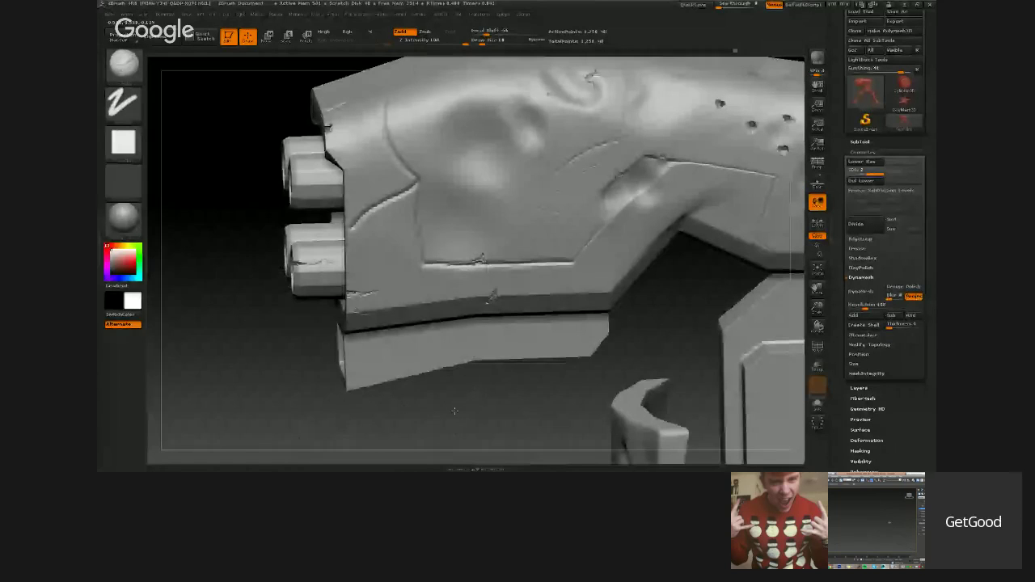
{"action": "mouse_move", "coordinate": [415, 274]}
{"action": "left_mouse_down", "text": "ctrl"}
{"action": "mouse_move", "coordinate": [413, 188]}
{"action": "mouse_move", "coordinate": [385, 291]}
{"action": "left_mouse_up", "text": "ctrl"}
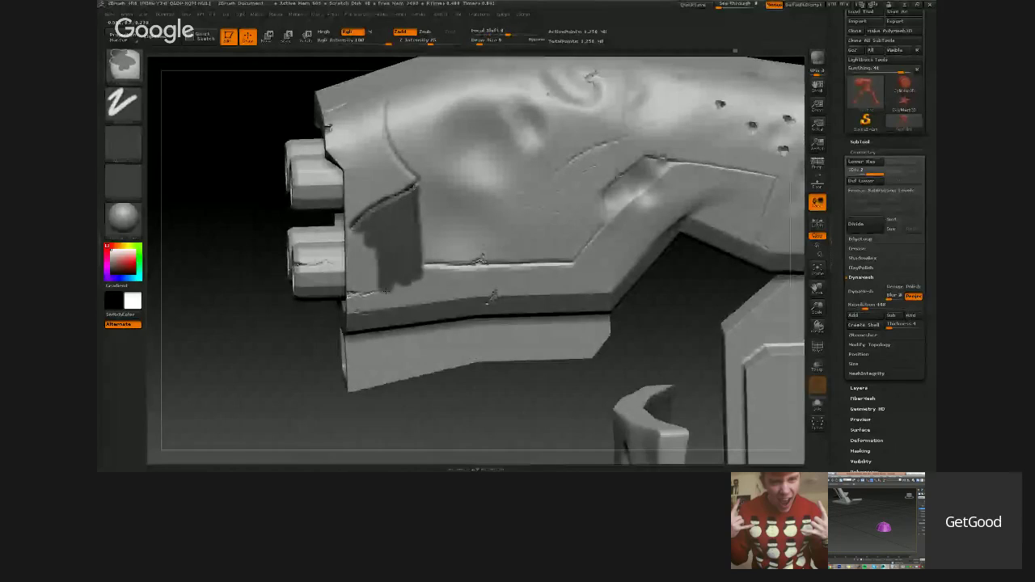
{"action": "mouse_move", "coordinate": [380, 242]}
{"action": "left_mouse_down"}
{"action": "mouse_move", "coordinate": [361, 282]}
{"action": "mouse_move", "coordinate": [373, 280]}
{"action": "left_mouse_up"}
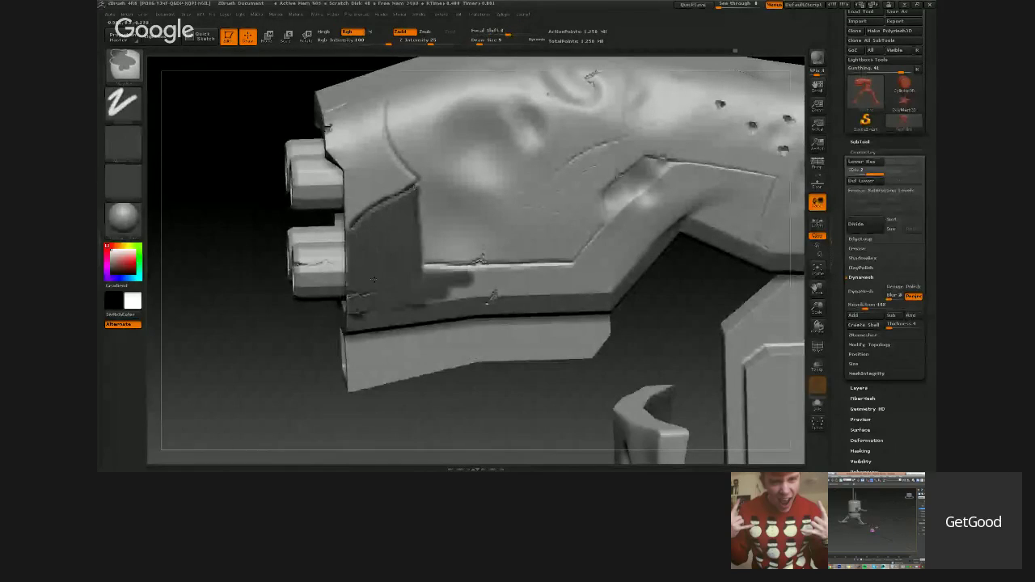
{"action": "right_click_drag", "start_coordinate": [373, 280], "coordinate": [399, 279], "text": "ctrl"}
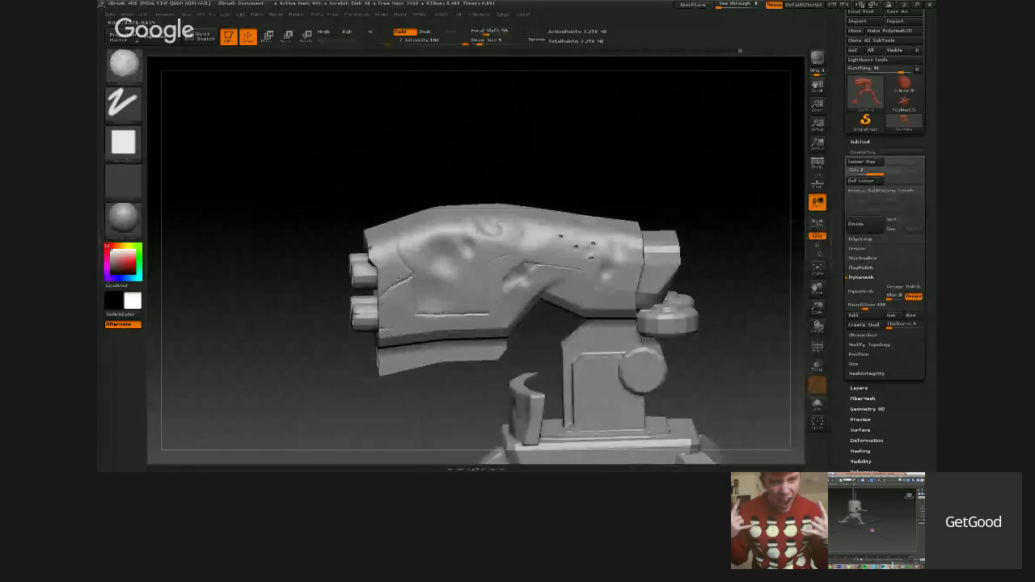
{"action": "key", "text": "f"}
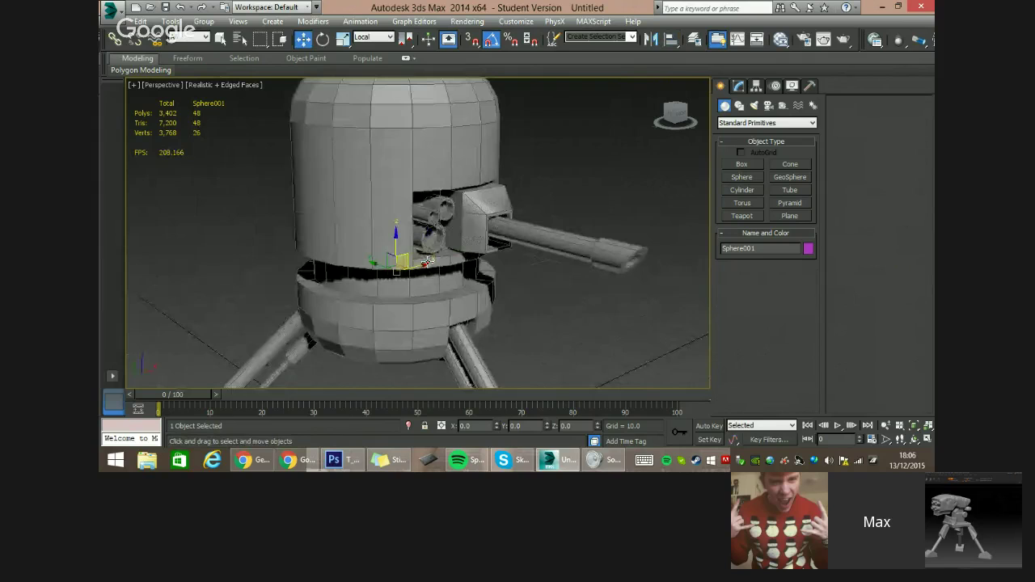
In 3ds Max, rotate the sphere inside the turret body 90° about its X axis.
{"action": "key", "text": "e"}
{"action": "scroll", "coordinate": [405, 267], "scroll_direction": "down", "scroll_amount": 6}
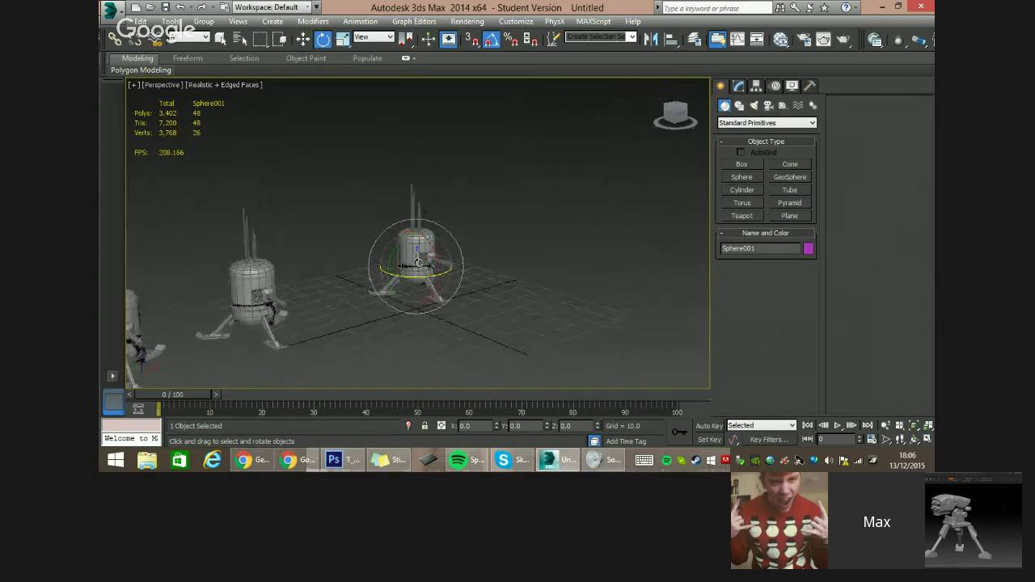
{"action": "scroll", "coordinate": [406, 267], "scroll_direction": "up", "scroll_amount": 3}
{"action": "mouse_move", "coordinate": [416, 264]}
{"action": "middle_mouse_down", "text": "alt"}
{"action": "mouse_move", "coordinate": [446, 282]}
{"action": "mouse_move", "coordinate": [431, 234]}
{"action": "mouse_move", "coordinate": [428, 263]}
{"action": "middle_mouse_up", "text": "alt"}
{"action": "scroll", "coordinate": [426, 274], "scroll_direction": "up", "scroll_amount": 4}
{"action": "left_click_drag", "start_coordinate": [427, 274], "coordinate": [440, 325]}
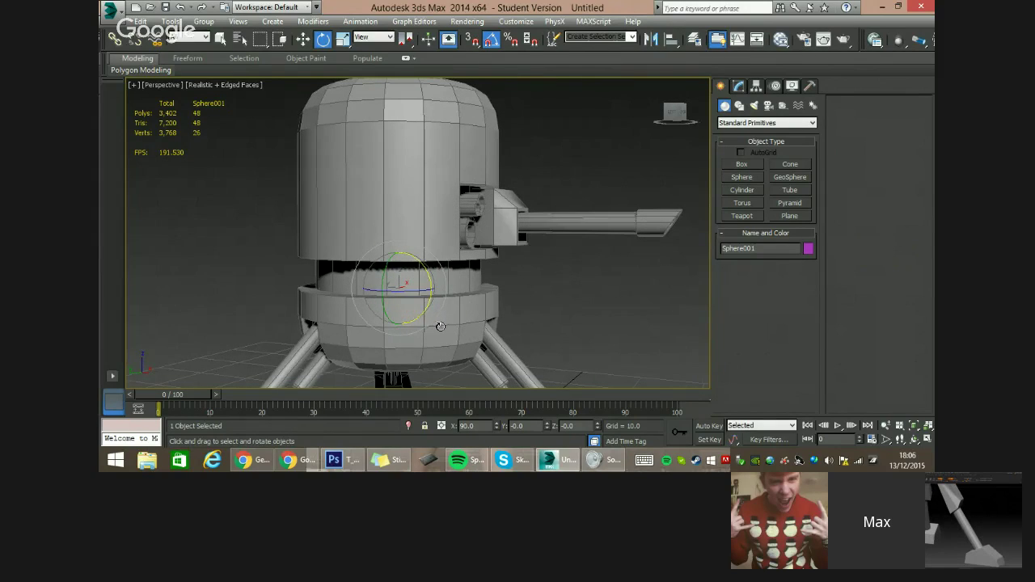
Move the sphere out of the turret body to the gap between the three tubes and the gun housing.
{"action": "key", "text": "w"}
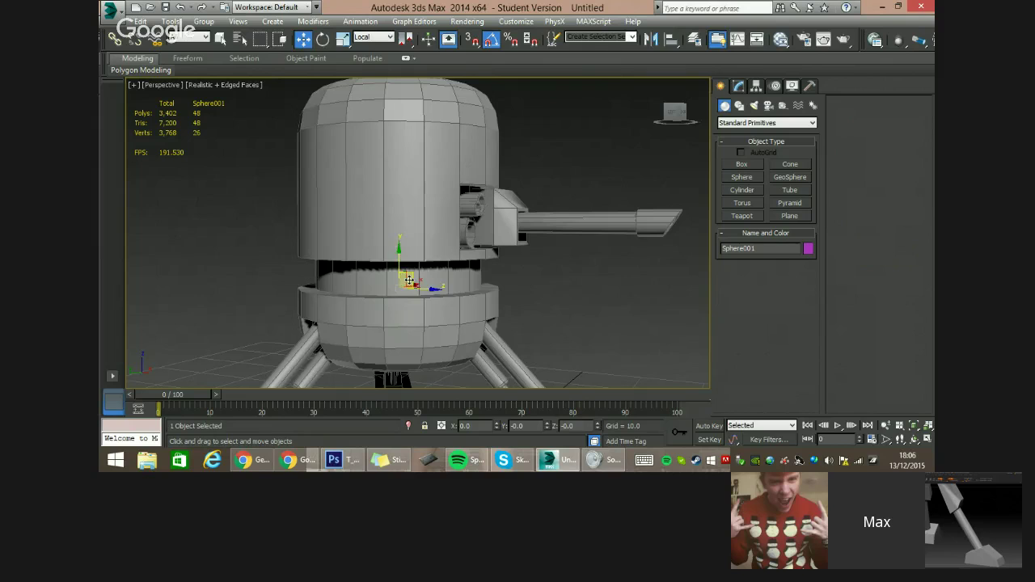
{"action": "left_click_drag", "start_coordinate": [434, 267], "coordinate": [489, 227]}
{"action": "key", "text": "z"}
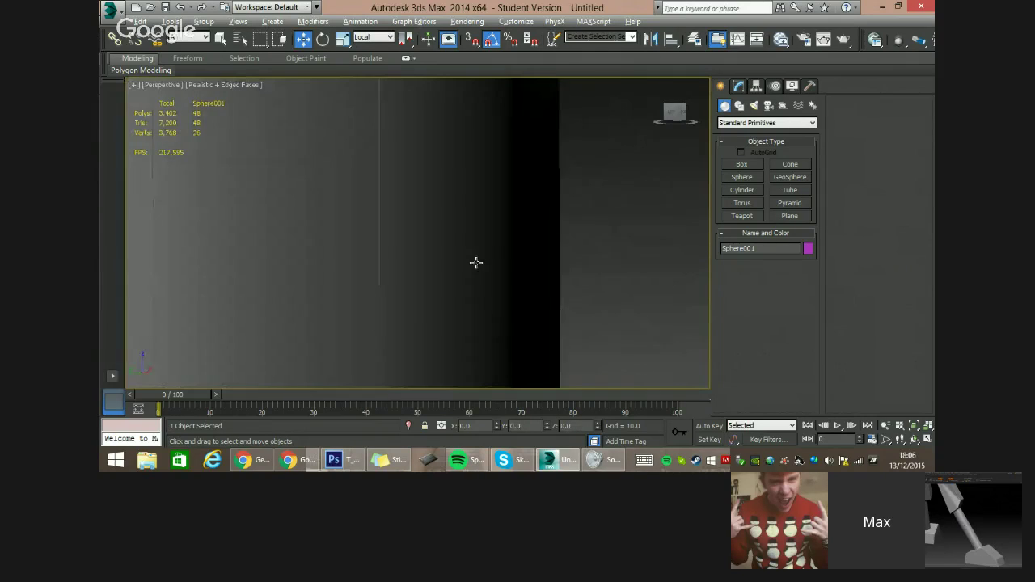
{"action": "middle_click_drag", "start_coordinate": [477, 264], "coordinate": [441, 265], "text": "alt"}
{"action": "scroll", "coordinate": [442, 265], "scroll_direction": "down", "scroll_amount": 5}
{"action": "scroll", "coordinate": [372, 255], "scroll_direction": "up", "scroll_amount": 6}
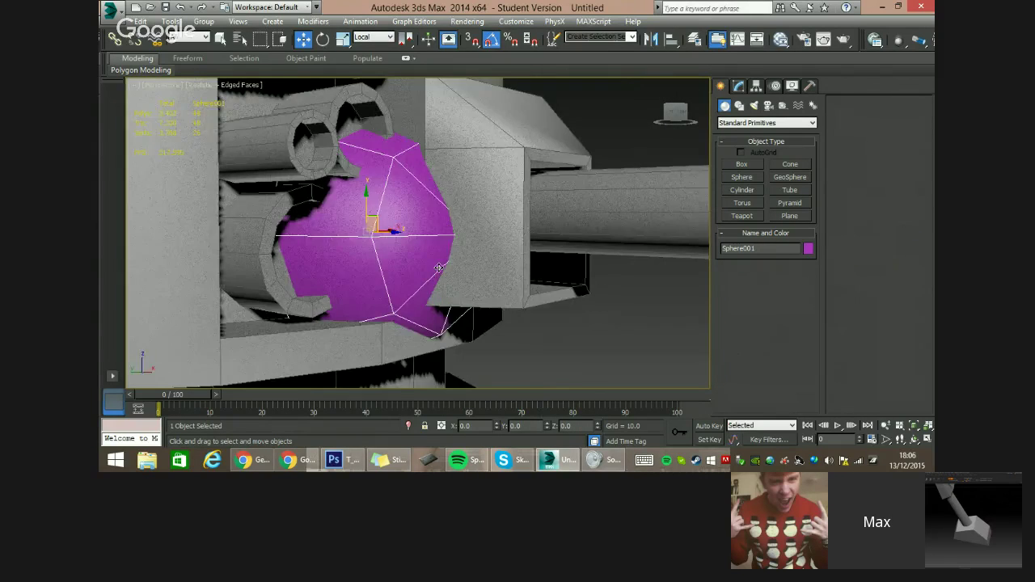
Shrink the sphere in X and Y to about 44% and move it onto the mouth of the large lower tube.
{"action": "key", "text": "r"}
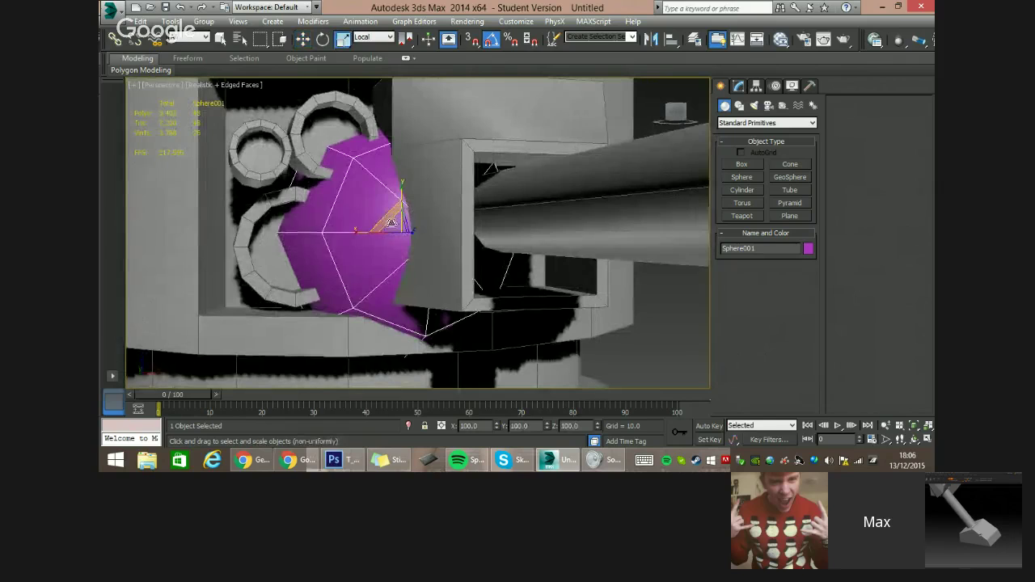
{"action": "left_click_drag", "start_coordinate": [389, 218], "coordinate": [429, 296]}
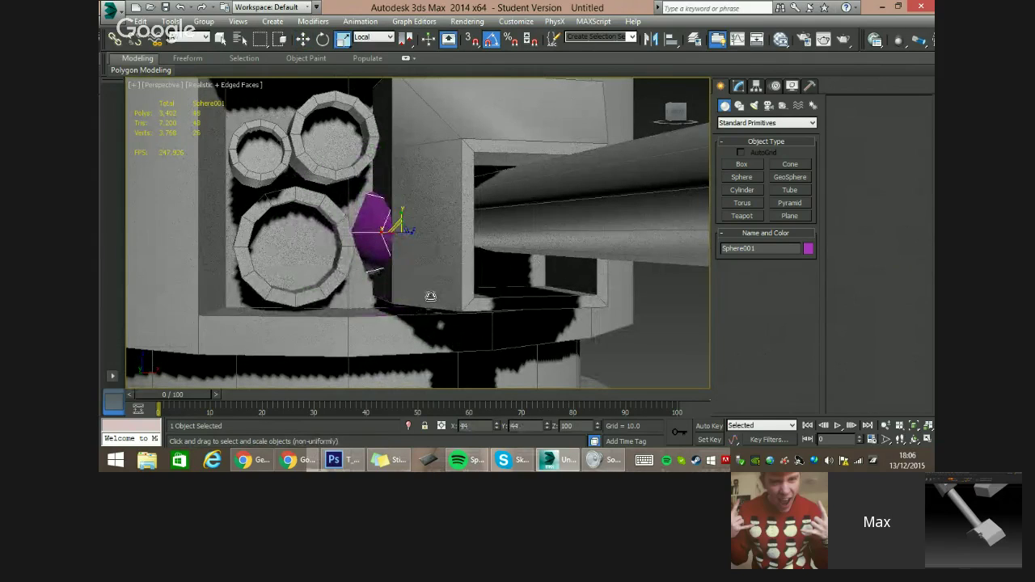
{"action": "key", "text": "w"}
{"action": "left_click_drag", "start_coordinate": [408, 227], "coordinate": [303, 238]}
{"action": "middle_click_drag", "start_coordinate": [303, 238], "coordinate": [338, 245], "text": "alt"}
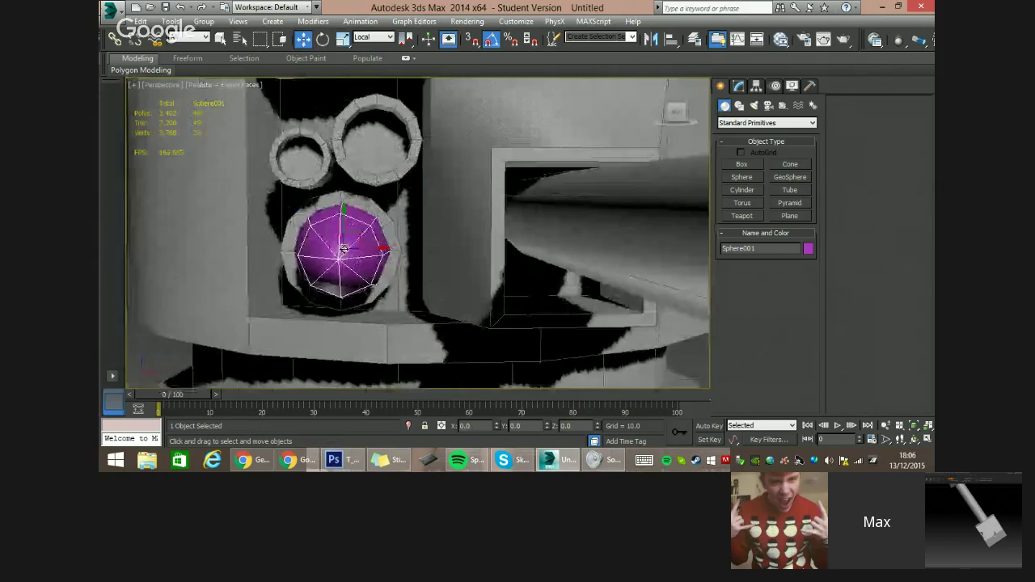
Scale the sphere to fit the large lower tube's bore and flatten it to 60% along its local Z axis.
{"action": "scroll", "coordinate": [338, 245], "scroll_direction": "up", "scroll_amount": 3}
{"action": "key", "text": "r"}
{"action": "left_click_drag", "start_coordinate": [324, 230], "coordinate": [342, 224]}
{"action": "middle_click_drag", "start_coordinate": [343, 224], "coordinate": [421, 250], "text": "alt"}
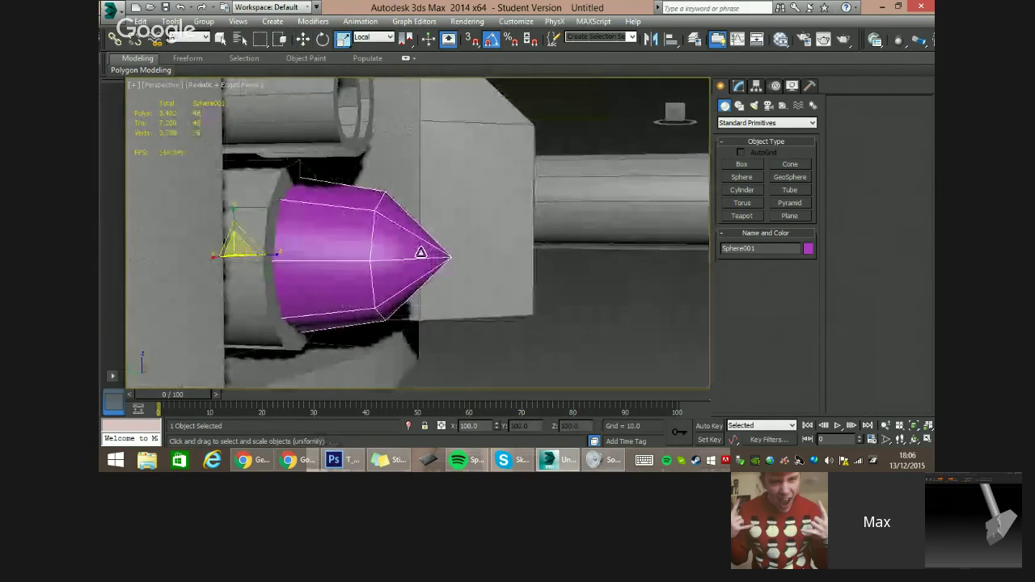
{"action": "left_click", "coordinate": [345, 42]}
{"action": "middle_click_drag", "start_coordinate": [381, 184], "coordinate": [428, 188]}
{"action": "left_click_drag", "start_coordinate": [283, 246], "coordinate": [288, 259]}
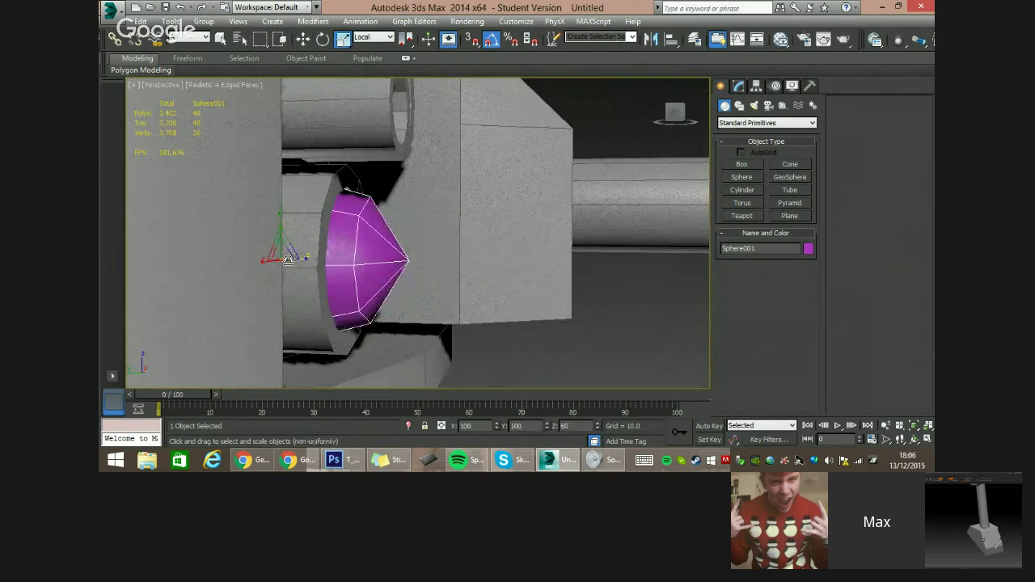
Slide the flattened sphere into the large lower tube and center it in the bore as a rounded cap.
{"action": "middle_click_drag", "start_coordinate": [267, 252], "coordinate": [295, 288], "text": "alt"}
{"action": "key", "text": "w"}
{"action": "left_click_drag", "start_coordinate": [308, 245], "coordinate": [318, 277]}
{"action": "middle_click_drag", "start_coordinate": [319, 276], "coordinate": [295, 293], "text": "alt"}
{"action": "left_click_drag", "start_coordinate": [294, 293], "coordinate": [295, 294]}
{"action": "middle_click_drag", "start_coordinate": [347, 273], "coordinate": [369, 295], "text": "alt"}
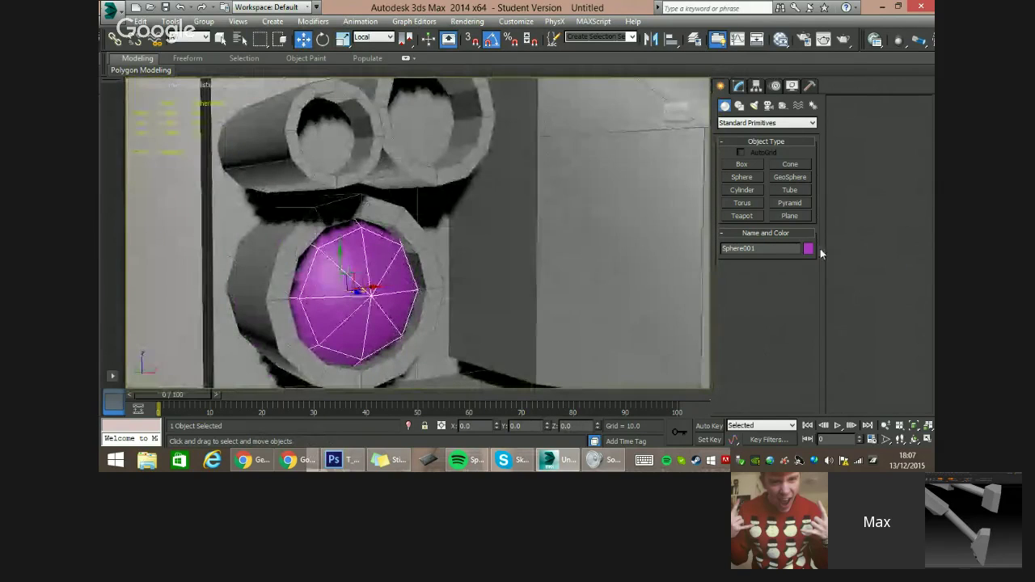
Change the sphere's object color to the gray custom color.
{"action": "left_click", "coordinate": [808, 248]}
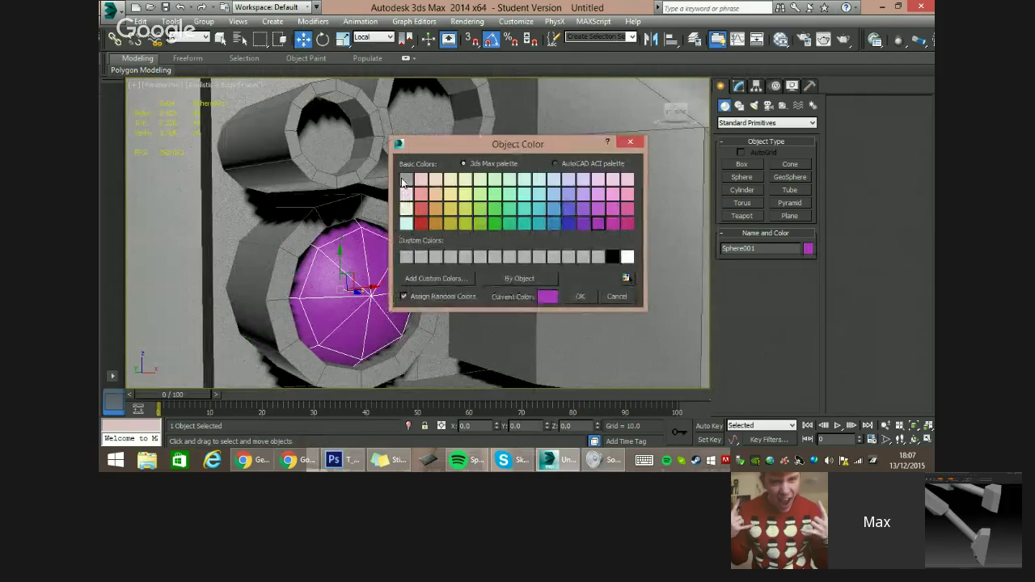
{"action": "left_click", "coordinate": [406, 257]}
{"action": "left_click", "coordinate": [586, 301]}
Try copying the sphere and aligning the copy to the small tube, and delete that copy.
{"action": "middle_click_drag", "start_coordinate": [453, 283], "coordinate": [370, 278], "text": "alt"}
{"action": "scroll", "coordinate": [370, 278], "scroll_direction": "down", "scroll_amount": 4}
{"action": "left_click_drag", "start_coordinate": [369, 278], "coordinate": [393, 241], "text": "shift"}
{"action": "left_click", "coordinate": [510, 280]}
{"action": "key", "text": "alt+a"}
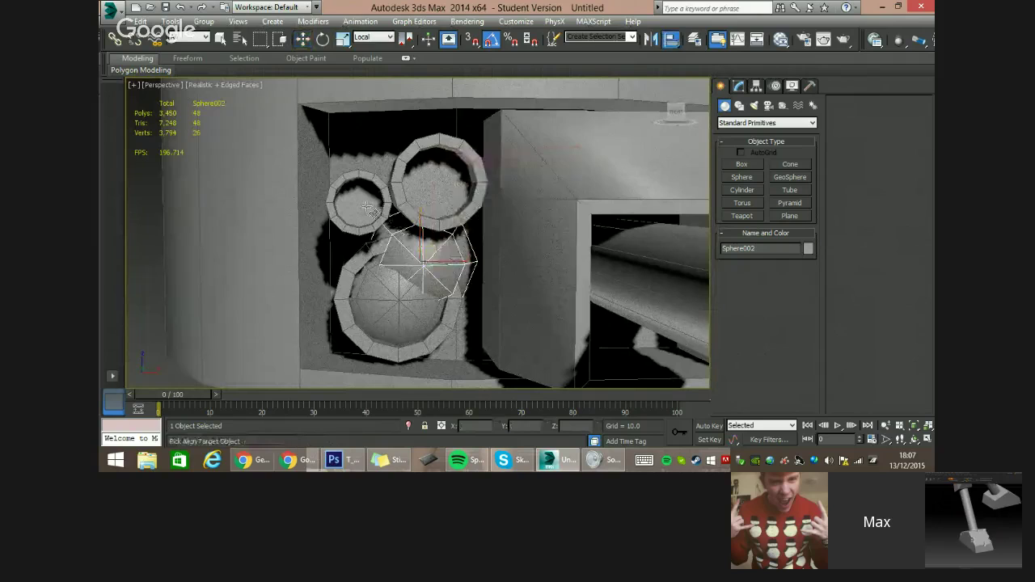
{"action": "left_click", "coordinate": [377, 209]}
{"action": "left_click", "coordinate": [521, 330]}
{"action": "mouse_move", "coordinate": [472, 300]}
{"action": "middle_mouse_down", "text": "alt"}
{"action": "mouse_move", "coordinate": [457, 344]}
{"action": "mouse_move", "coordinate": [473, 307]}
{"action": "middle_mouse_up", "text": "alt"}
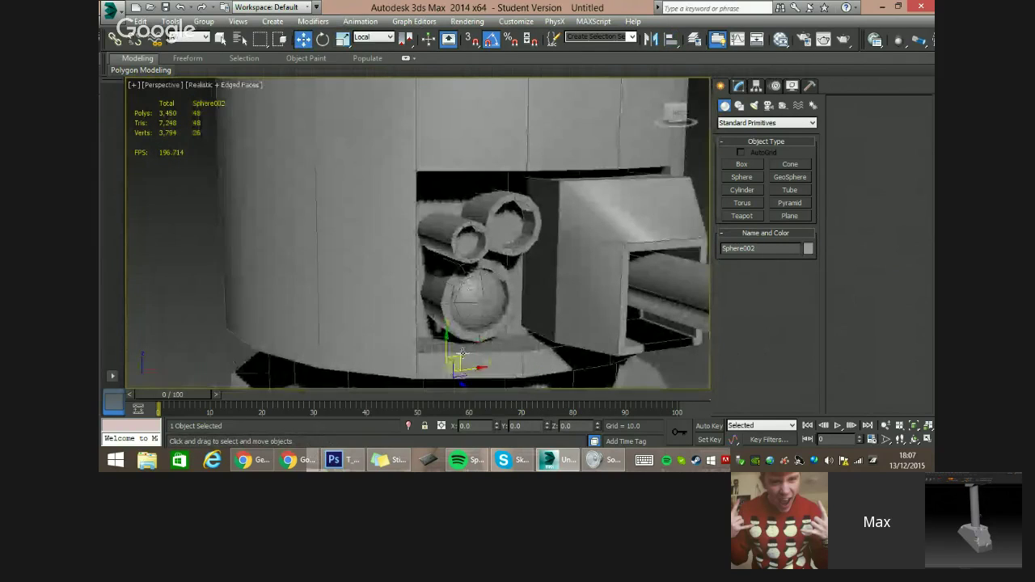
{"action": "key", "text": "Delete"}
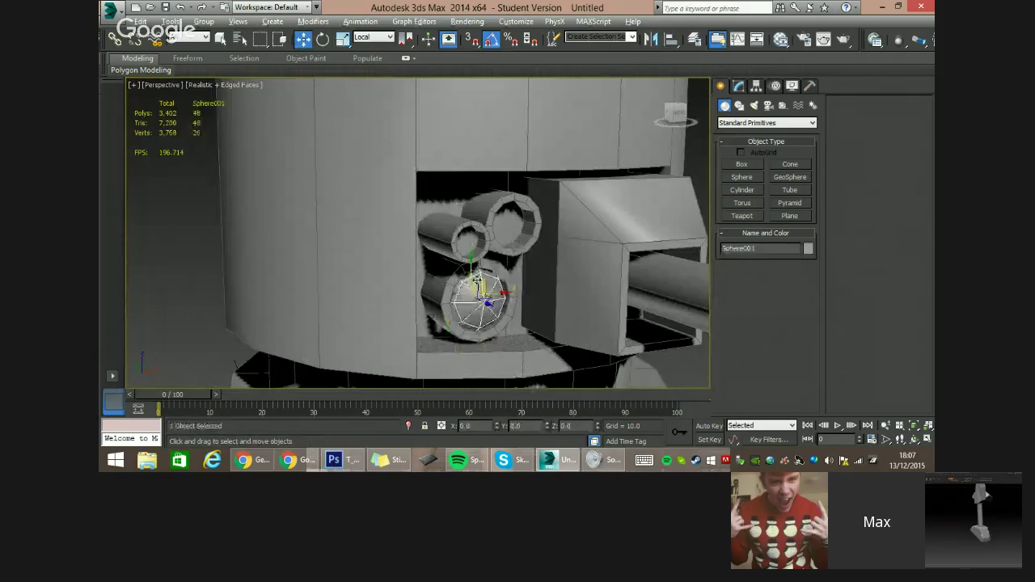
Copy the large lower tube's sphere onto the small tube and shrink the copy to about 61%.
{"action": "left_click", "coordinate": [488, 309]}
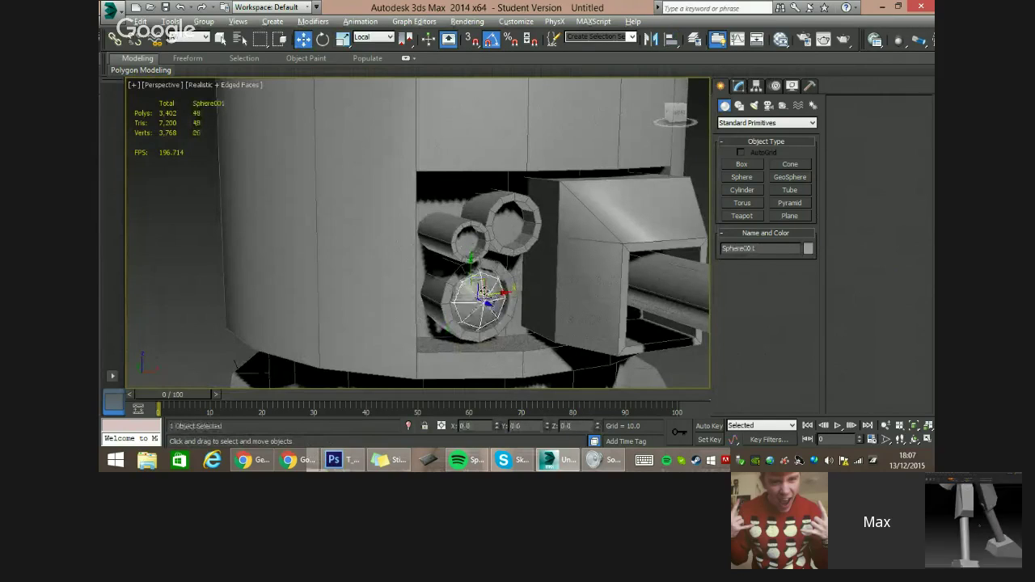
{"action": "key", "text": "ctrl+z"}
{"action": "left_click", "coordinate": [483, 300]}
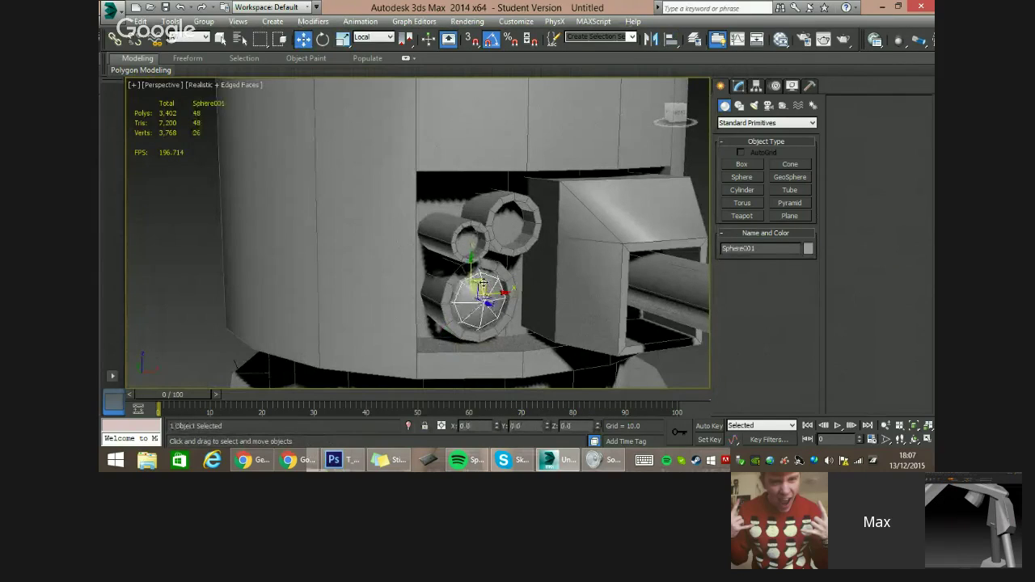
{"action": "left_click_drag", "start_coordinate": [483, 286], "coordinate": [473, 242], "text": "shift"}
{"action": "left_click", "coordinate": [522, 282]}
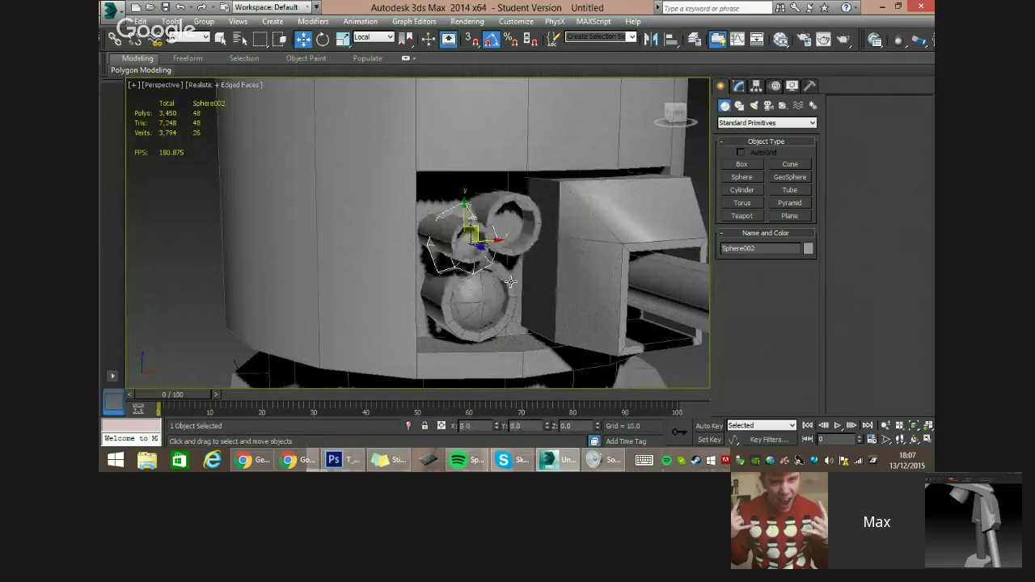
{"action": "scroll", "coordinate": [453, 275], "scroll_direction": "up", "scroll_amount": 3}
{"action": "key", "text": "r"}
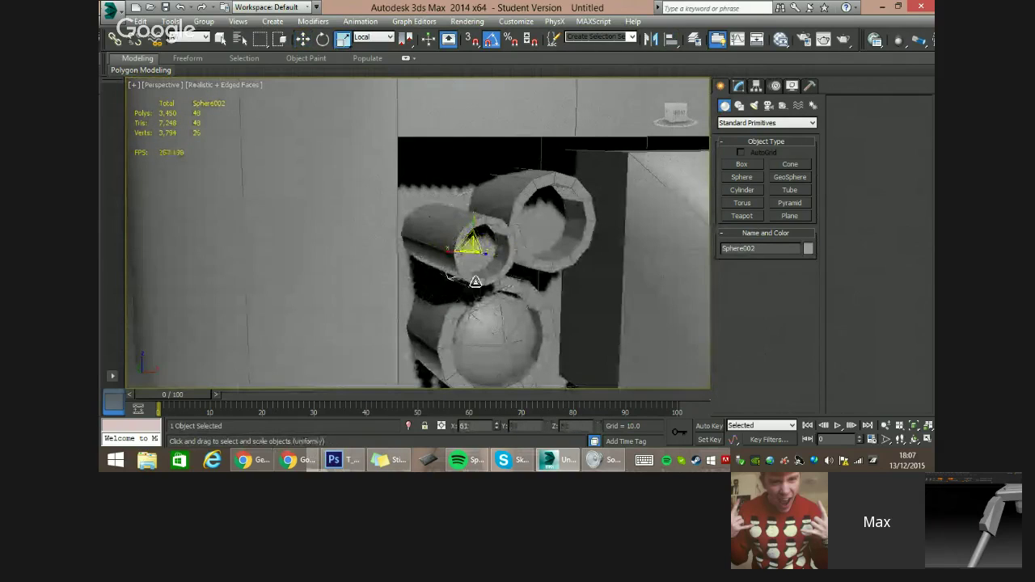
Center the copied sphere in the small tube's opening and scale it to fit the bore.
{"action": "key", "text": "w"}
{"action": "scroll", "coordinate": [485, 283], "scroll_direction": "up", "scroll_amount": 3}
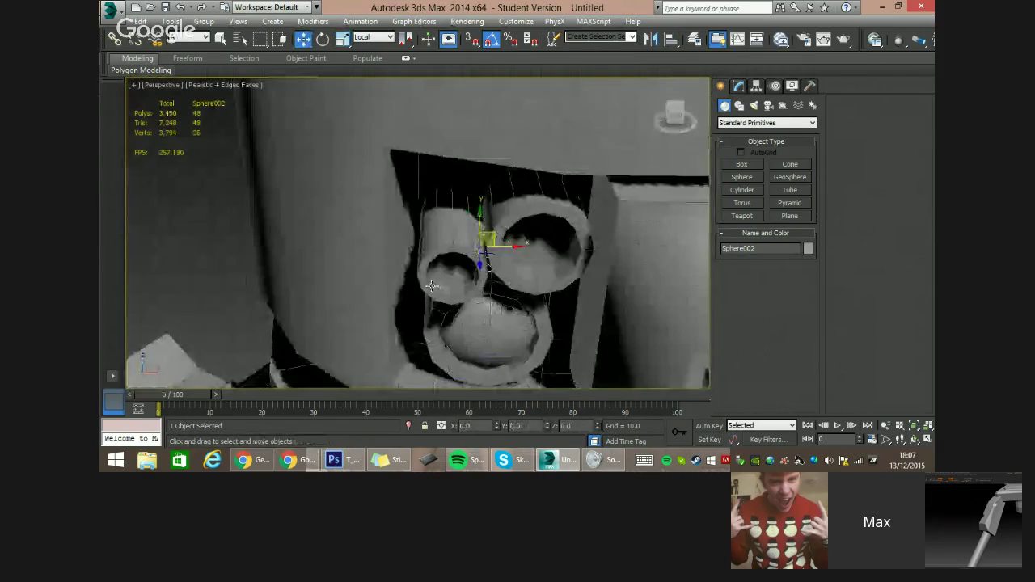
{"action": "mouse_move", "coordinate": [491, 273]}
{"action": "middle_mouse_down", "text": "alt"}
{"action": "mouse_move", "coordinate": [455, 281]}
{"action": "mouse_move", "coordinate": [423, 228]}
{"action": "middle_mouse_up", "text": "alt"}
{"action": "scroll", "coordinate": [454, 280], "scroll_direction": "up", "scroll_amount": 3}
{"action": "key", "text": "r"}
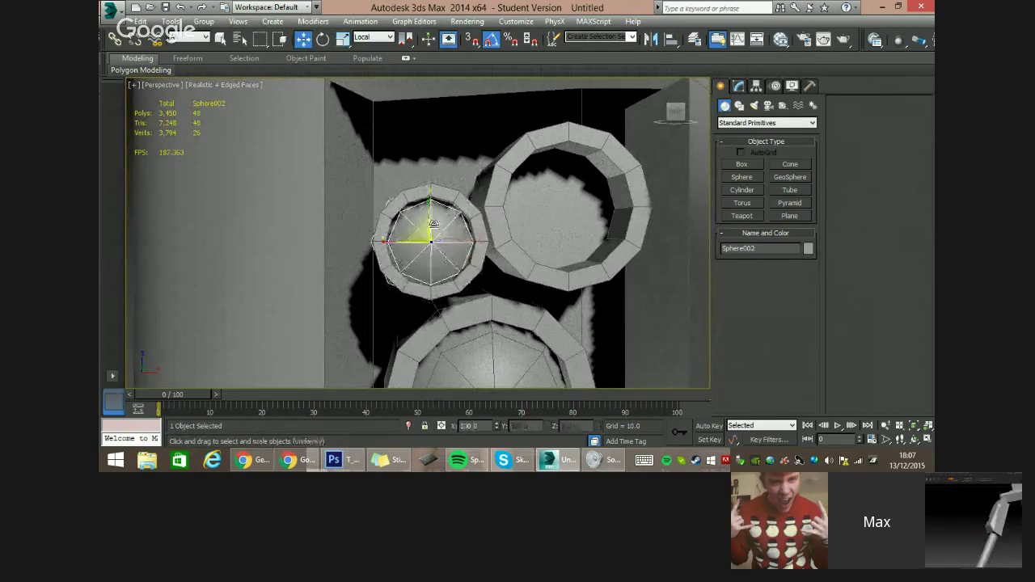
{"action": "left_click_drag", "start_coordinate": [420, 227], "coordinate": [423, 241]}
Adjust the copied sphere's depth along the small tube so its rounded cap sits inside the mouth.
{"action": "middle_click_drag", "start_coordinate": [433, 242], "coordinate": [490, 272], "text": "alt"}
{"action": "key", "text": "w"}
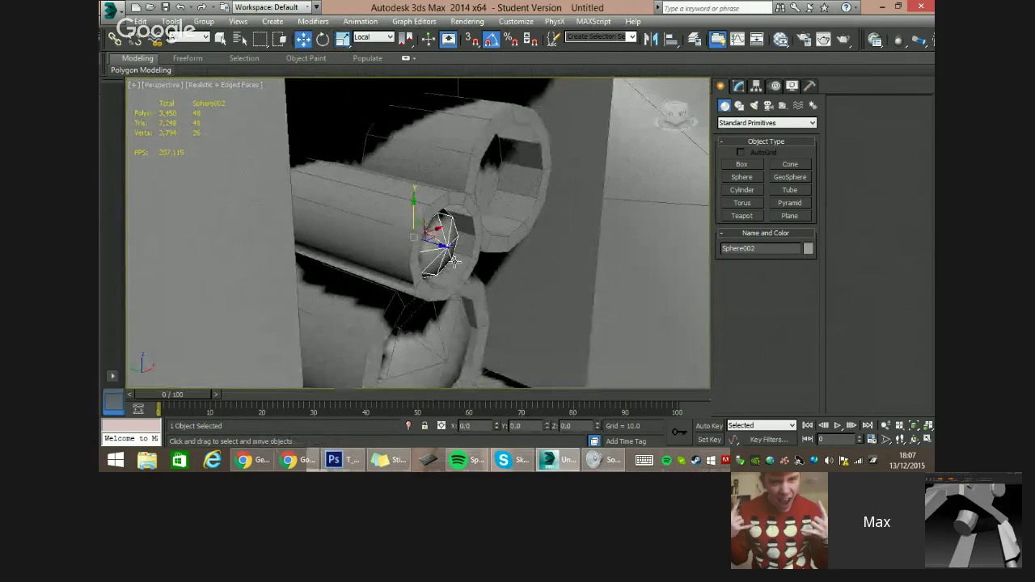
{"action": "left_click_drag", "start_coordinate": [435, 244], "coordinate": [452, 253]}
{"action": "mouse_move", "coordinate": [452, 253]}
{"action": "middle_mouse_down", "text": "alt"}
{"action": "mouse_move", "coordinate": [509, 240]}
{"action": "mouse_move", "coordinate": [442, 250]}
{"action": "mouse_move", "coordinate": [450, 238]}
{"action": "middle_mouse_up", "text": "alt"}
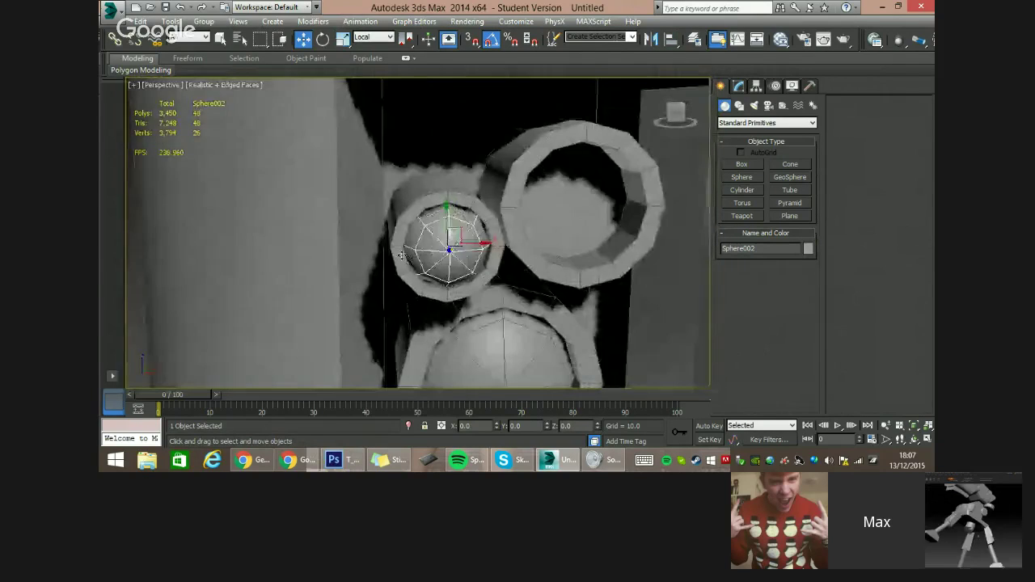
Copy the small tube's sphere into the remaining upper tube and enlarge the copy to fit its bore.
{"action": "mouse_move", "coordinate": [456, 229]}
{"action": "left_mouse_down", "text": "shift"}
{"action": "mouse_move", "coordinate": [534, 223]}
{"action": "mouse_move", "coordinate": [623, 187]}
{"action": "mouse_move", "coordinate": [569, 182]}
{"action": "mouse_move", "coordinate": [572, 146]}
{"action": "left_mouse_up", "text": "shift"}
{"action": "left_click", "coordinate": [518, 281]}
{"action": "key", "text": "r"}
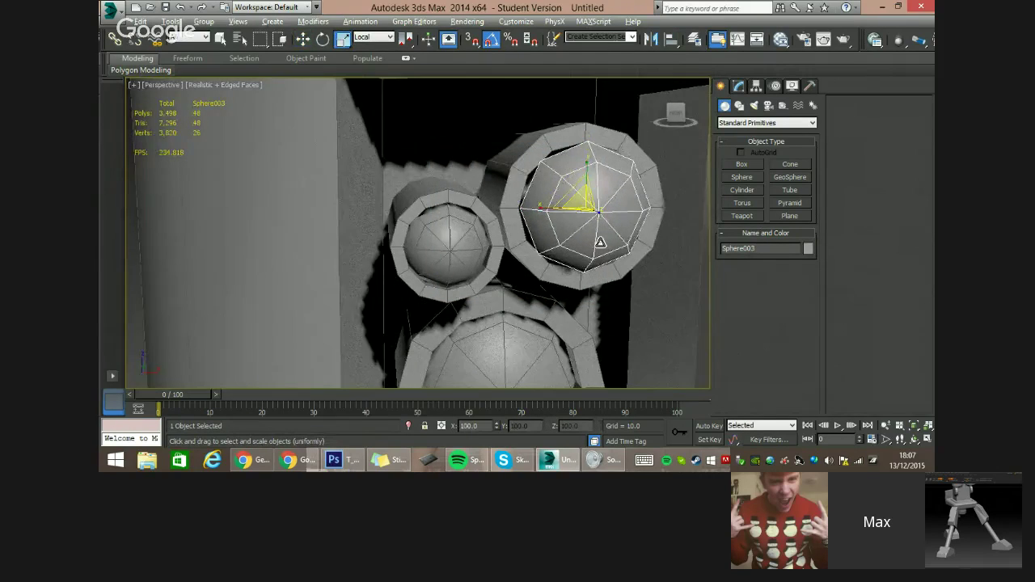
Center the copied sphere in the larger upper tube and widen it to about 114% in X and Y to fit the bore.
{"action": "middle_click_drag", "start_coordinate": [601, 243], "coordinate": [523, 210], "text": "alt"}
{"action": "key", "text": "w"}
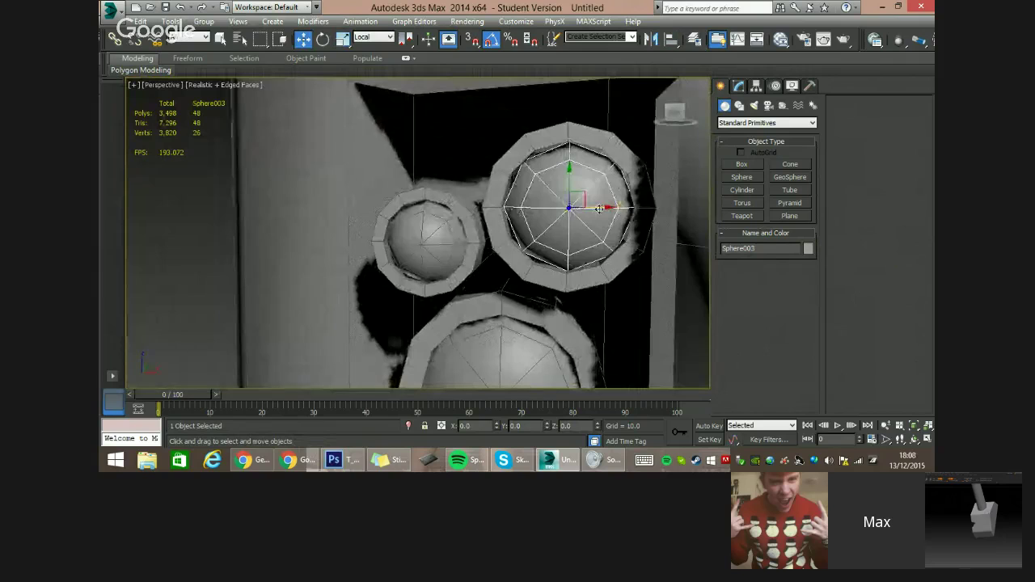
{"action": "left_click_drag", "start_coordinate": [600, 210], "coordinate": [598, 209]}
{"action": "key", "text": "r"}
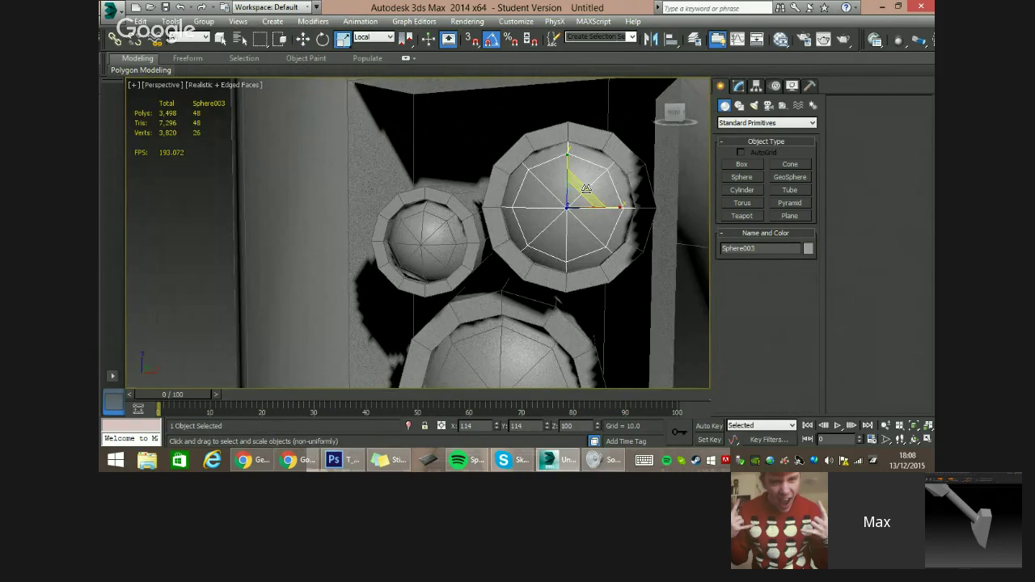
{"action": "scroll", "coordinate": [570, 202], "scroll_direction": "down", "scroll_amount": 5}
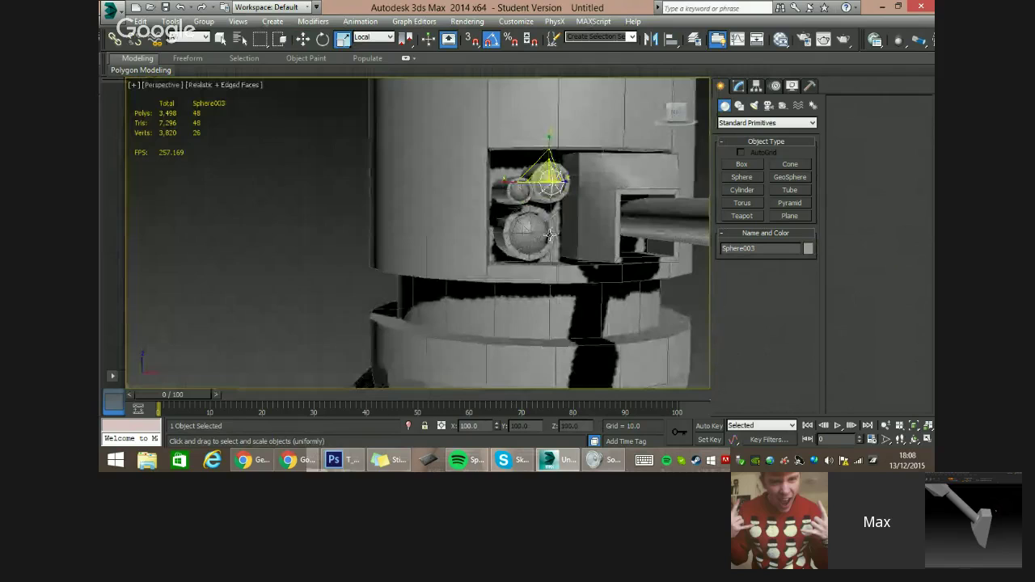
Deselect the sphere and save the scene as turret in 3ds Max format.
{"action": "key", "text": "q"}
{"action": "scroll", "coordinate": [567, 231], "scroll_direction": "down", "scroll_amount": 4}
{"action": "left_click", "coordinate": [572, 203]}
{"action": "middle_click_drag", "start_coordinate": [572, 202], "coordinate": [570, 236], "text": "alt"}
{"action": "left_click", "coordinate": [108, 13]}
{"action": "left_click", "coordinate": [139, 152]}
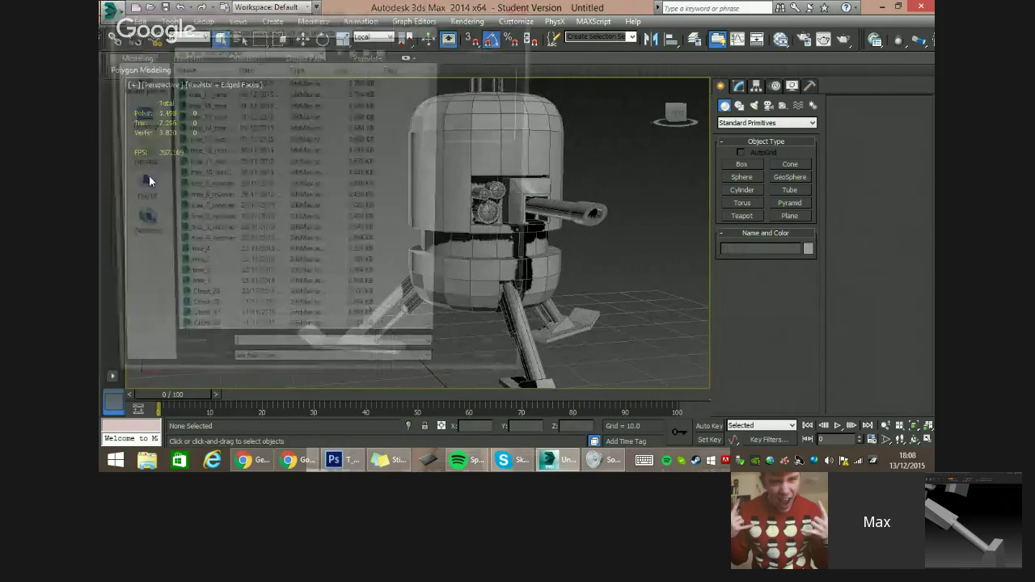
{"action": "left_click", "coordinate": [360, 51]}
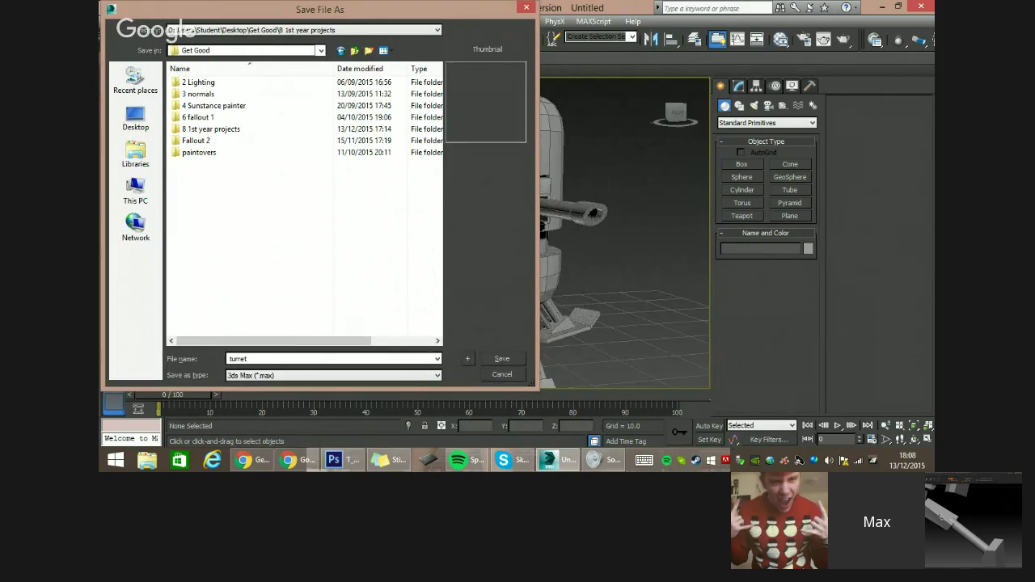
{"action": "key", "text": "Return"}
Examine the turret's overall shape and the capped tubes in its front opening.
{"action": "scroll", "coordinate": [380, 242], "scroll_direction": "down", "scroll_amount": 4}
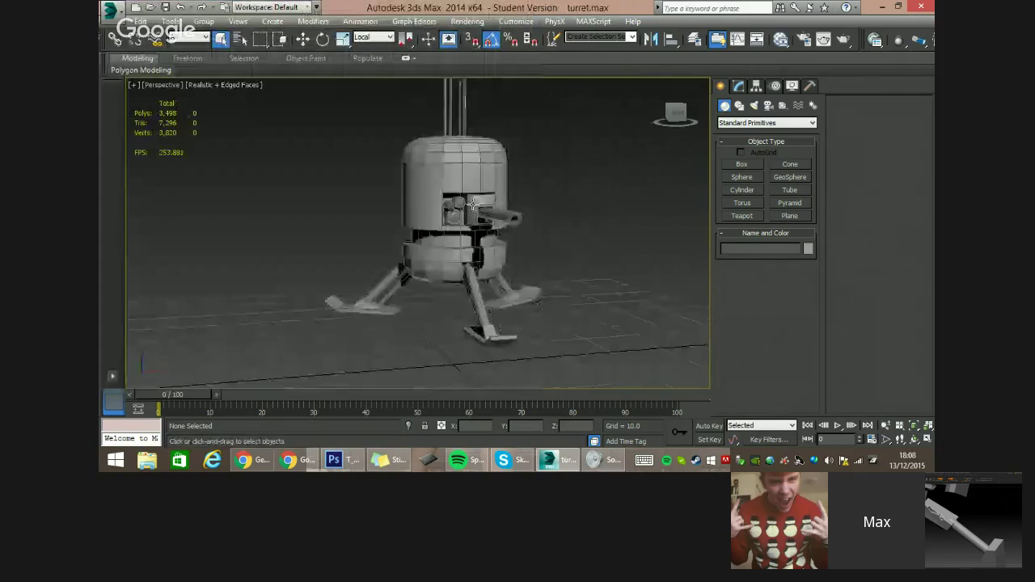
{"action": "middle_click_drag", "start_coordinate": [376, 242], "coordinate": [427, 240], "text": "alt"}
{"action": "scroll", "coordinate": [427, 239], "scroll_direction": "up", "scroll_amount": 3}
{"action": "scroll", "coordinate": [440, 248], "scroll_direction": "up", "scroll_amount": 4}
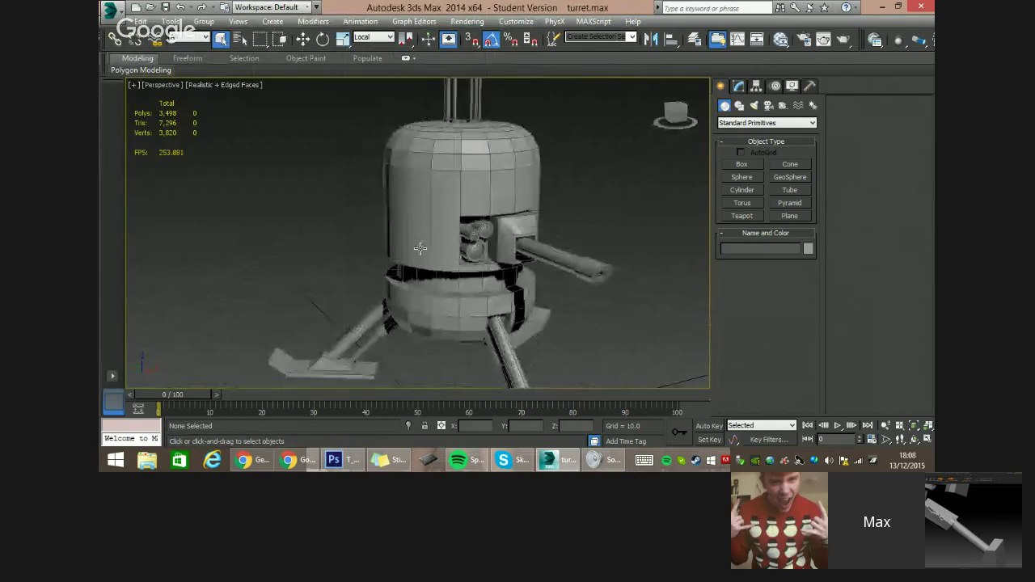
{"action": "scroll", "coordinate": [440, 248], "scroll_direction": "up", "scroll_amount": 2}
{"action": "scroll", "coordinate": [431, 285], "scroll_direction": "down", "scroll_amount": 6}
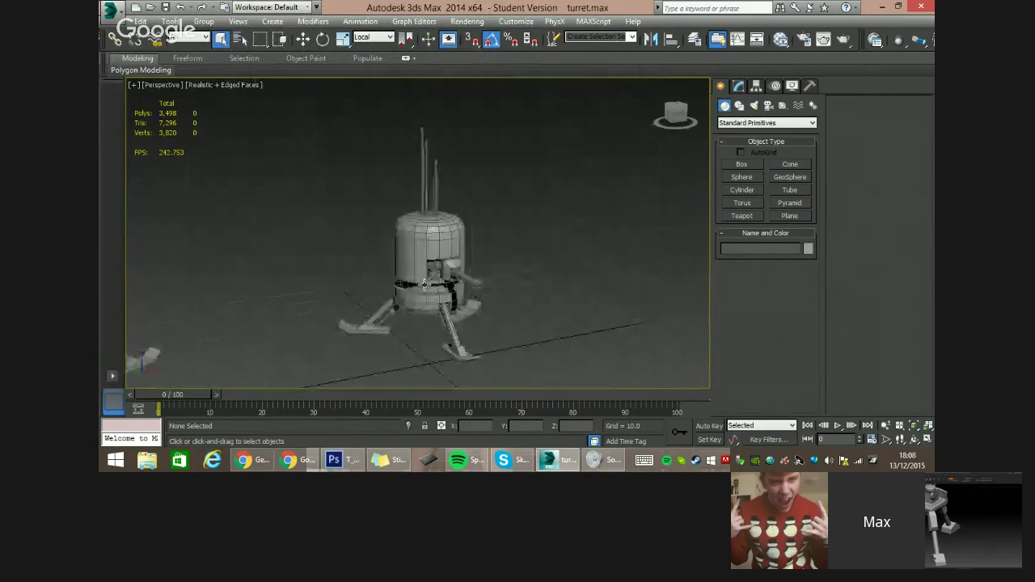
{"action": "scroll", "coordinate": [431, 285], "scroll_direction": "up", "scroll_amount": 4}
{"action": "left_click", "coordinate": [427, 241]}
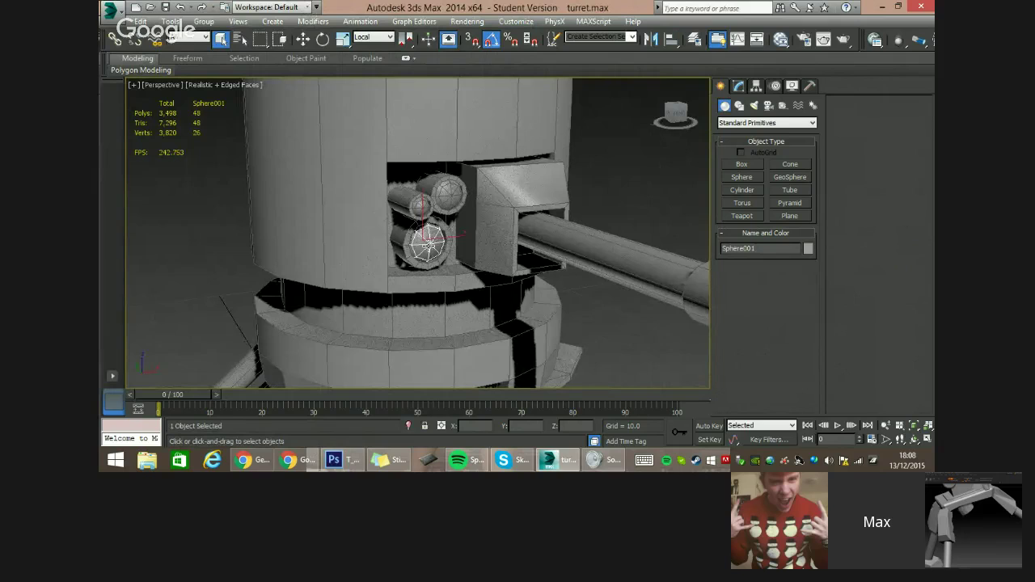
{"action": "left_click", "coordinate": [340, 250]}
{"action": "left_click", "coordinate": [611, 186]}
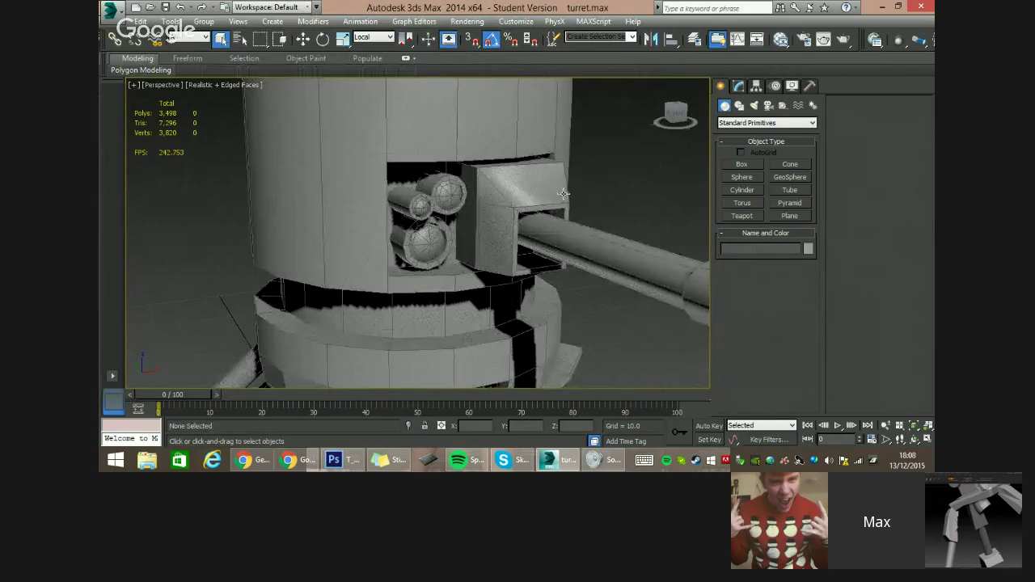
Attach the three tube cap spheres to the turret's main body mesh.
{"action": "left_click", "coordinate": [428, 235]}
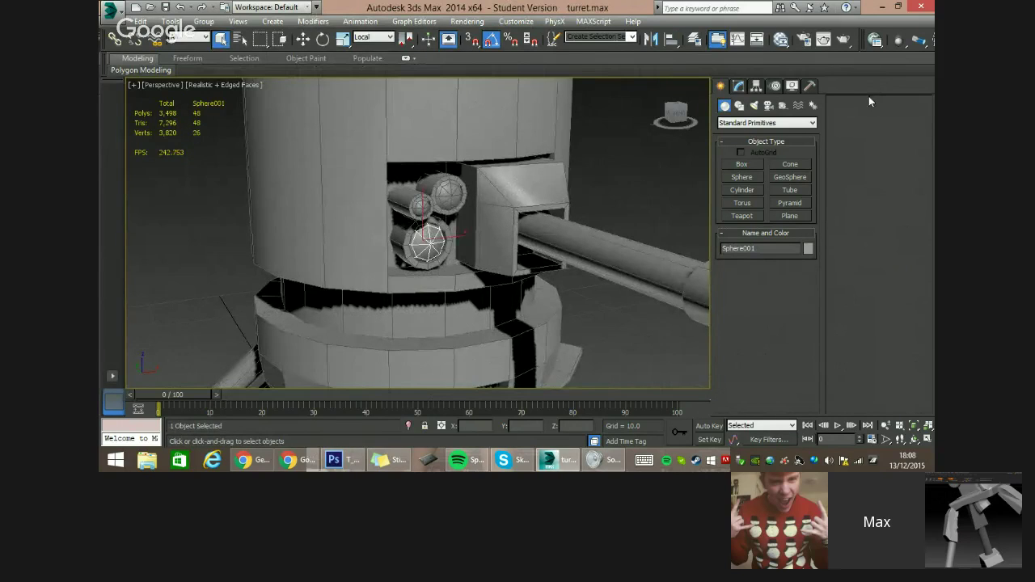
{"action": "left_click", "coordinate": [737, 86]}
{"action": "left_click", "coordinate": [372, 222]}
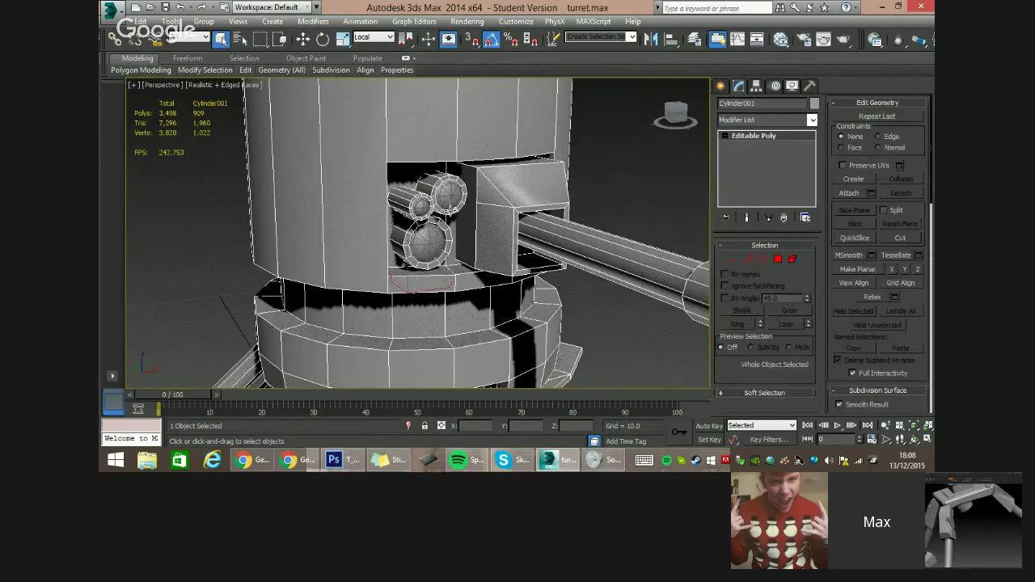
{"action": "left_click", "coordinate": [849, 193]}
{"action": "left_click", "coordinate": [421, 208]}
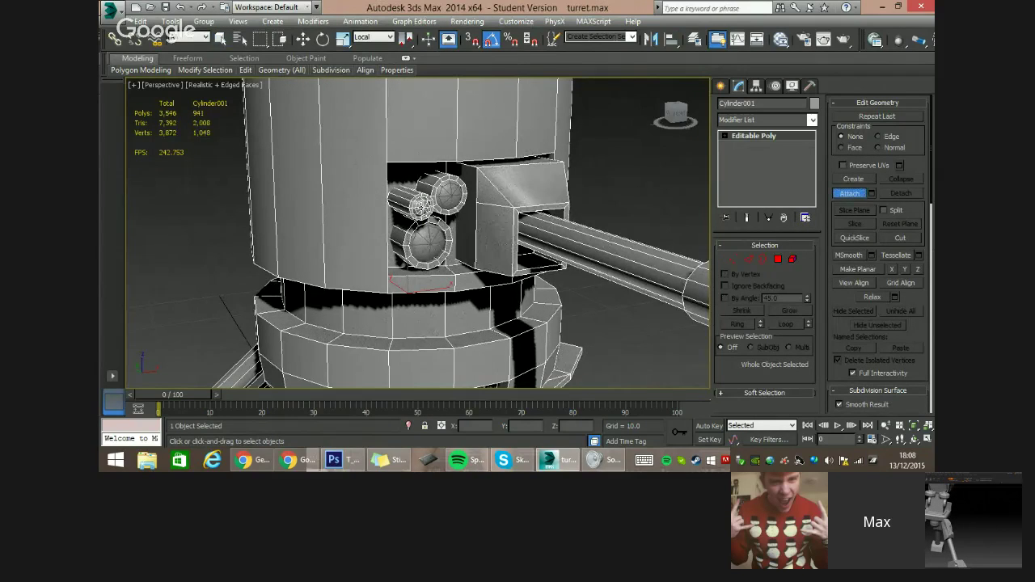
{"action": "left_click", "coordinate": [419, 248]}
{"action": "left_click", "coordinate": [456, 194]}
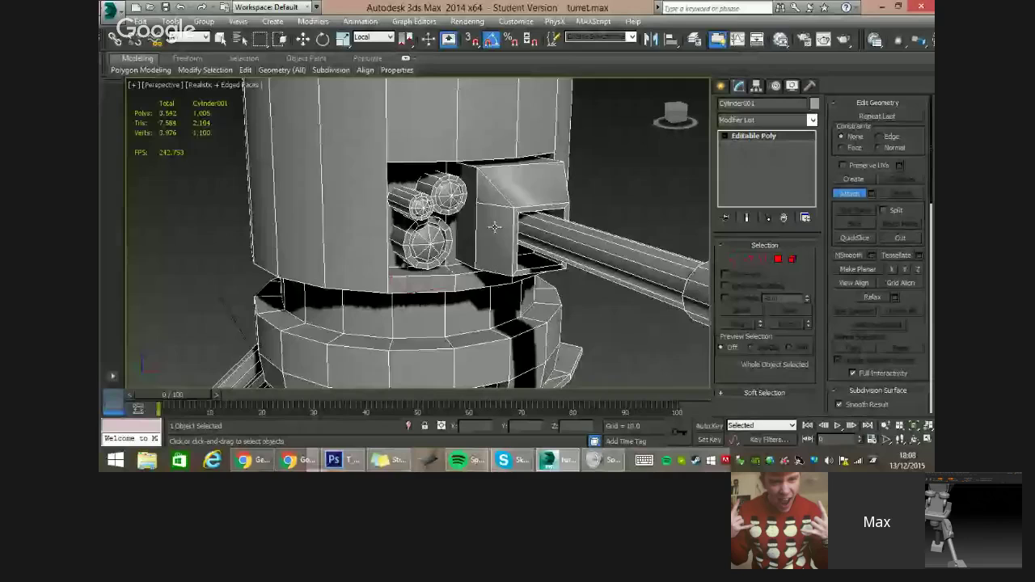
Raise the attached turret body along its vertical axis to check which parts move with it.
{"action": "scroll", "coordinate": [458, 198], "scroll_direction": "down", "scroll_amount": 5}
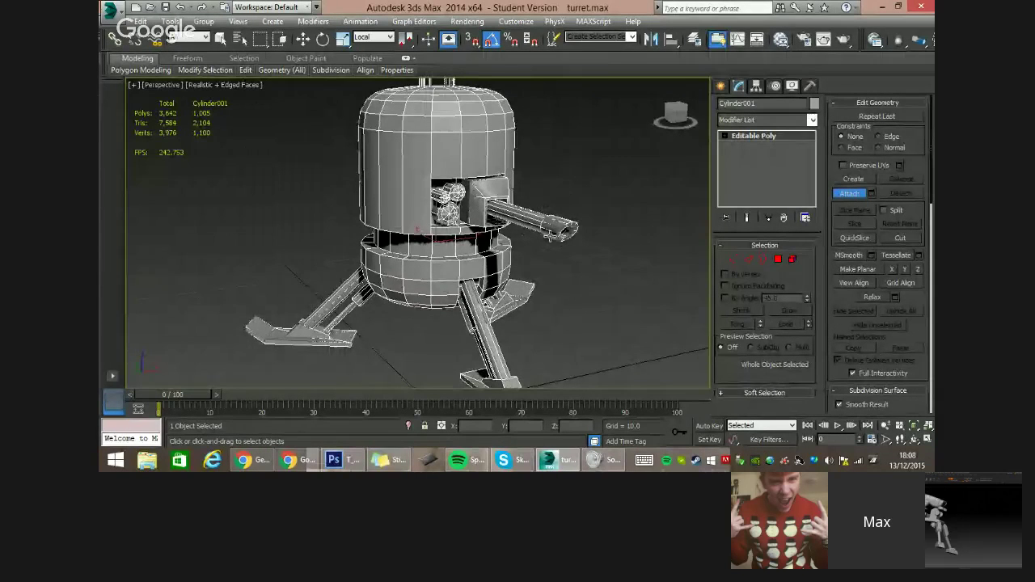
{"action": "middle_click_drag", "start_coordinate": [478, 211], "coordinate": [402, 230], "text": "alt"}
{"action": "key", "text": "w"}
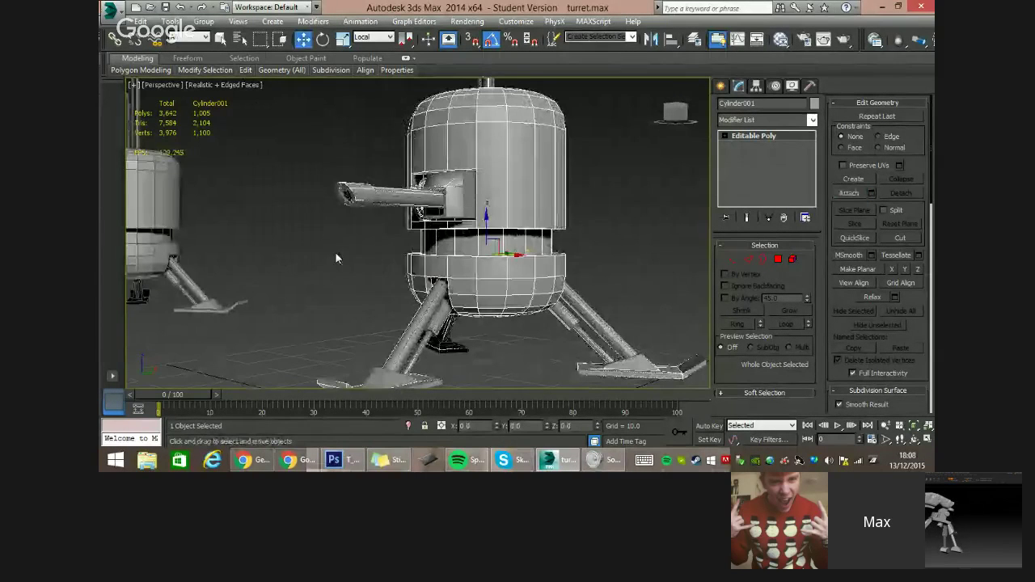
{"action": "left_click_drag", "start_coordinate": [484, 232], "coordinate": [485, 134]}
{"action": "scroll", "coordinate": [558, 232], "scroll_direction": "down", "scroll_amount": 5}
{"action": "scroll", "coordinate": [465, 208], "scroll_direction": "up", "scroll_amount": 3}
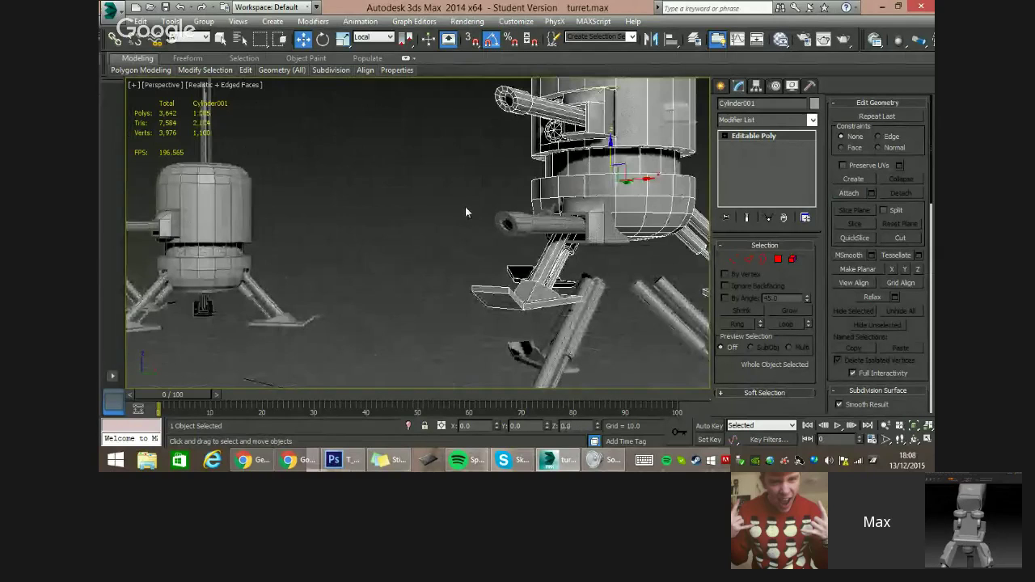
{"action": "scroll", "coordinate": [526, 235], "scroll_direction": "down", "scroll_amount": 5}
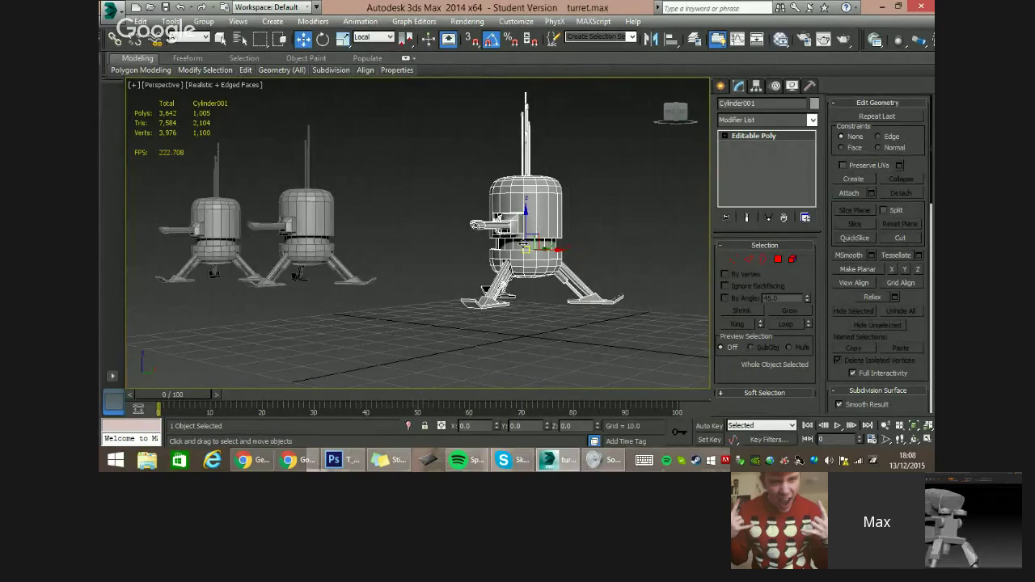
Undo the body's upward move and the attachment of the spheres.
{"action": "scroll", "coordinate": [505, 235], "scroll_direction": "up", "scroll_amount": 3}
{"action": "key", "text": "ctrl+z"}
{"action": "key", "text": "ctrl+z"}
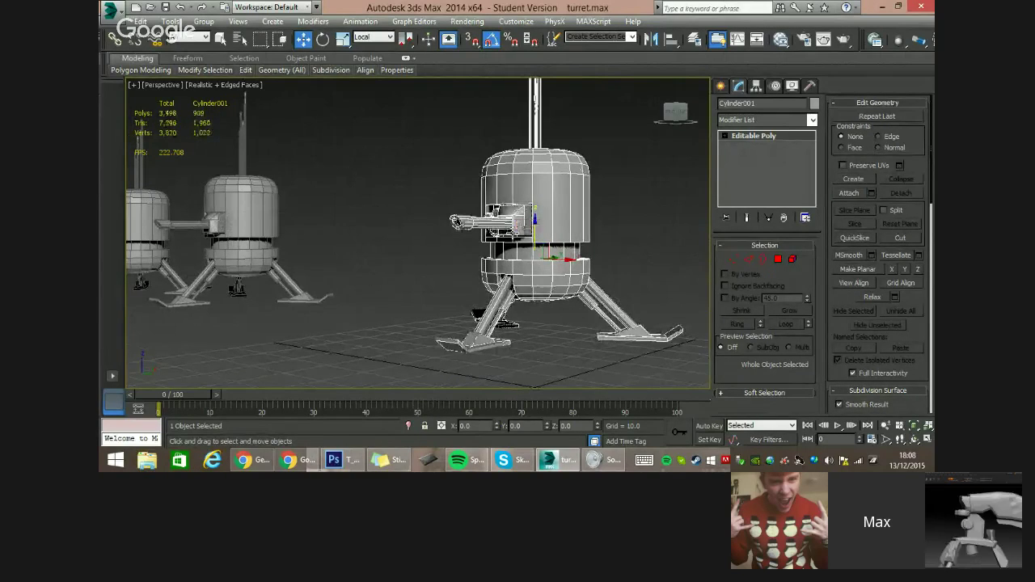
Select every part of the front turret and isolate the selection from the other turrets.
{"action": "middle_click_drag", "start_coordinate": [455, 247], "coordinate": [579, 274], "text": "alt"}
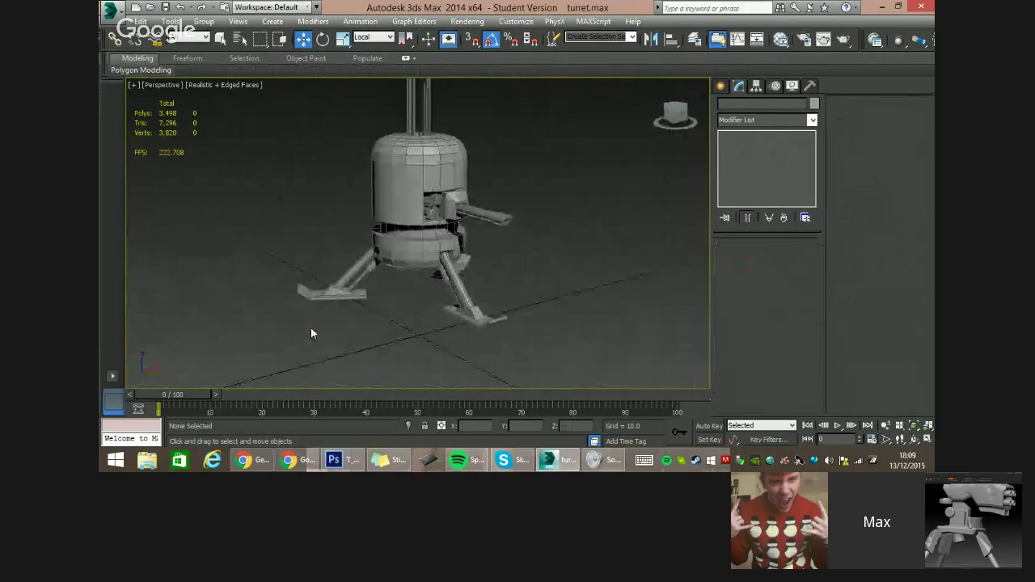
{"action": "left_click_drag", "start_coordinate": [257, 360], "coordinate": [726, 7]}
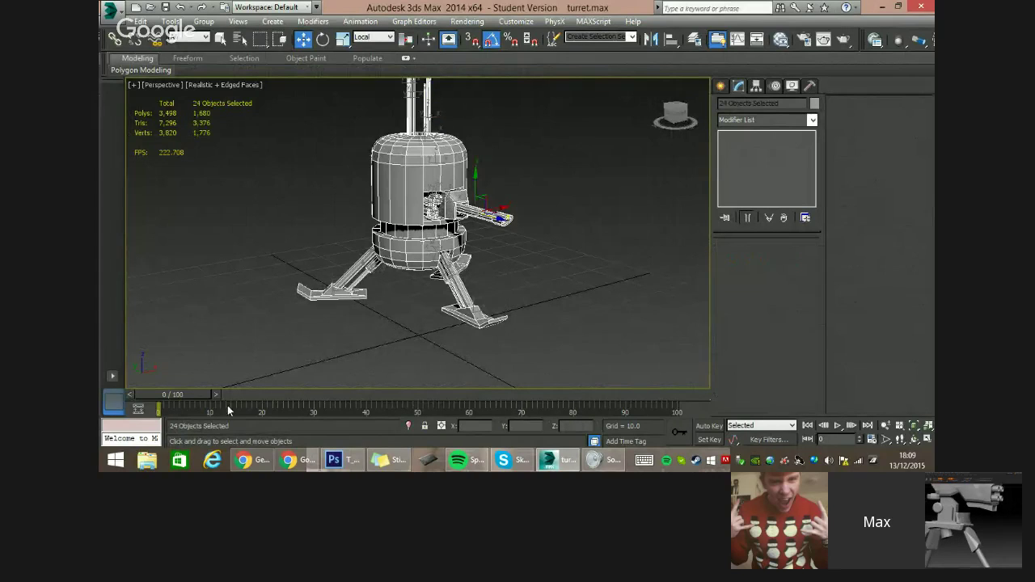
{"action": "left_click", "coordinate": [409, 426]}
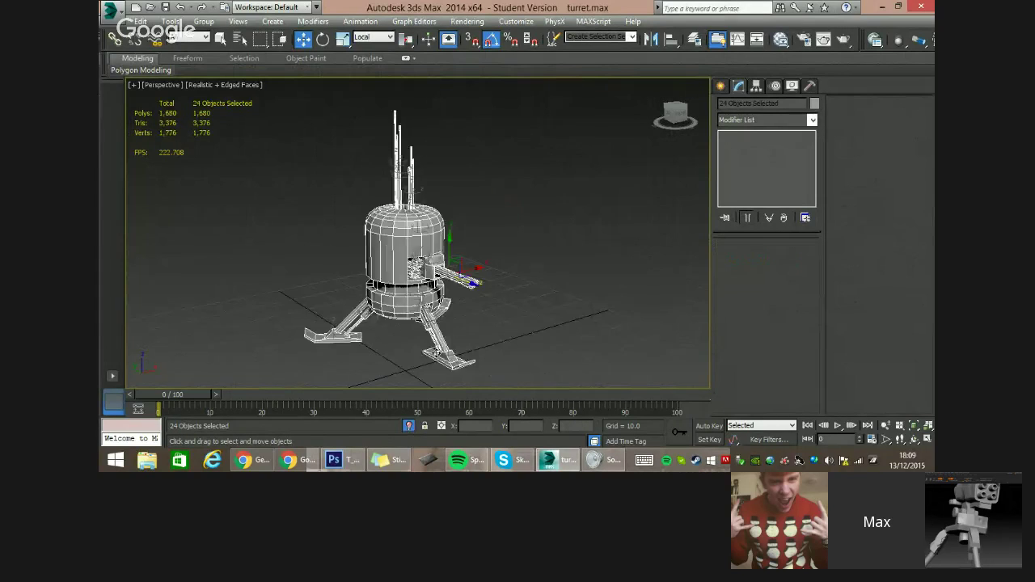
{"action": "left_click", "coordinate": [401, 264]}
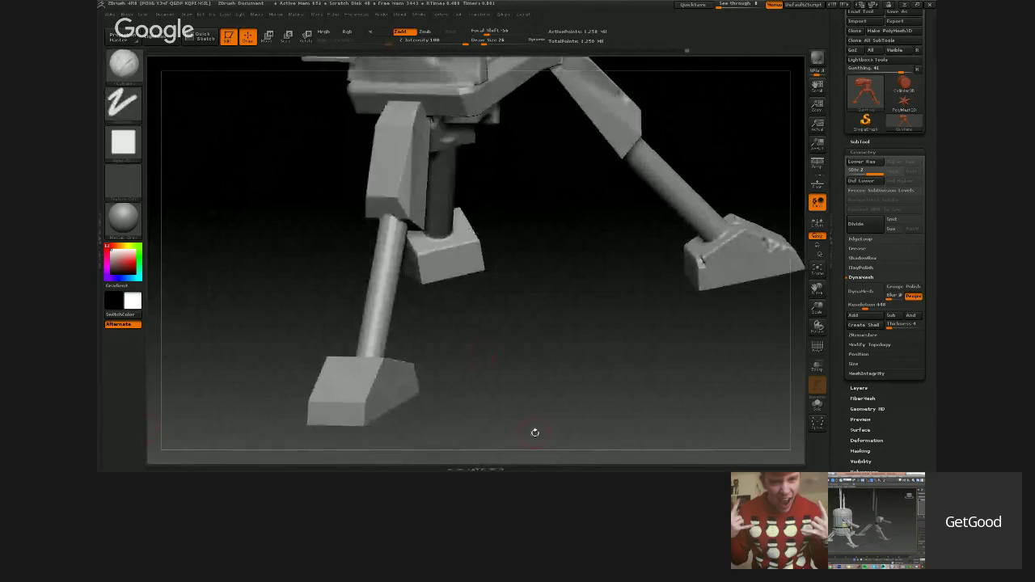
In ZBrush, sculpt chipped battle damage into the edges and corners of the tripod's undamaged foot.
{"action": "left_click_drag", "start_coordinate": [489, 332], "coordinate": [395, 303]}
{"action": "left_click_drag", "start_coordinate": [353, 369], "coordinate": [330, 409]}
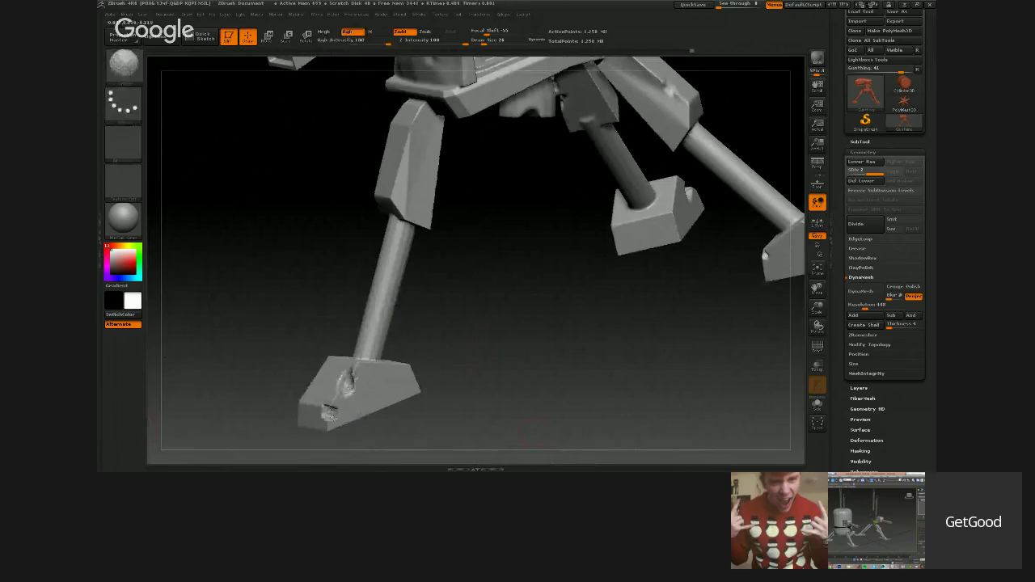
{"action": "mouse_move", "coordinate": [432, 361]}
{"action": "left_mouse_down"}
{"action": "mouse_move", "coordinate": [437, 337]}
{"action": "mouse_move", "coordinate": [368, 323]}
{"action": "left_mouse_up"}
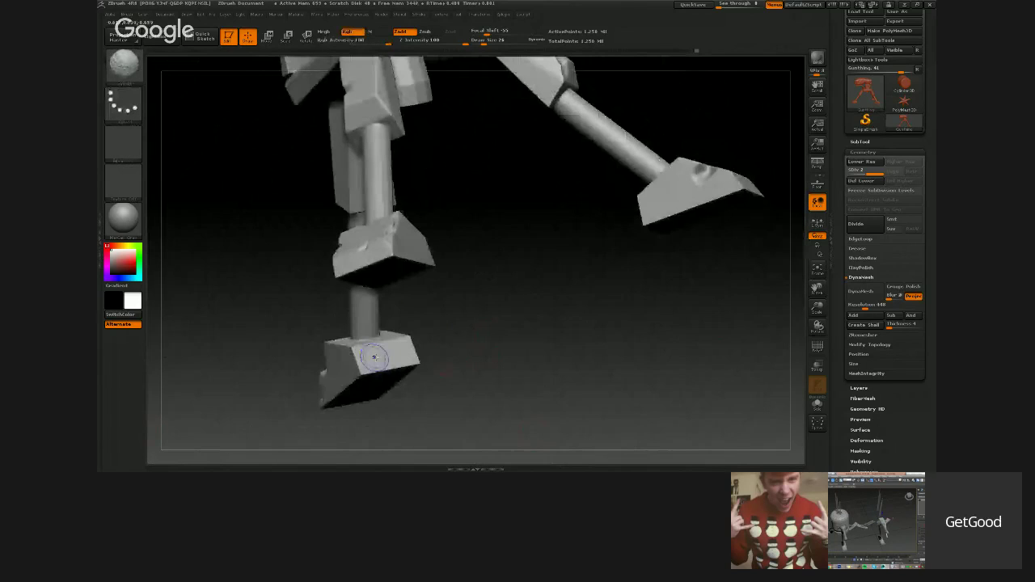
{"action": "mouse_move", "coordinate": [354, 360]}
{"action": "left_mouse_down"}
{"action": "mouse_move", "coordinate": [368, 372]}
{"action": "mouse_move", "coordinate": [452, 335]}
{"action": "mouse_move", "coordinate": [517, 364]}
{"action": "mouse_move", "coordinate": [493, 360]}
{"action": "left_mouse_up"}
{"action": "key", "text": "ctrl"}
Sculpt chips along the edge of the upper leg armor above the damaged foot, undoing the first stroke.
{"action": "mouse_move", "coordinate": [420, 168]}
{"action": "left_mouse_down"}
{"action": "mouse_move", "coordinate": [398, 242]}
{"action": "mouse_move", "coordinate": [405, 223]}
{"action": "left_mouse_up"}
{"action": "key", "text": "ctrl+z"}
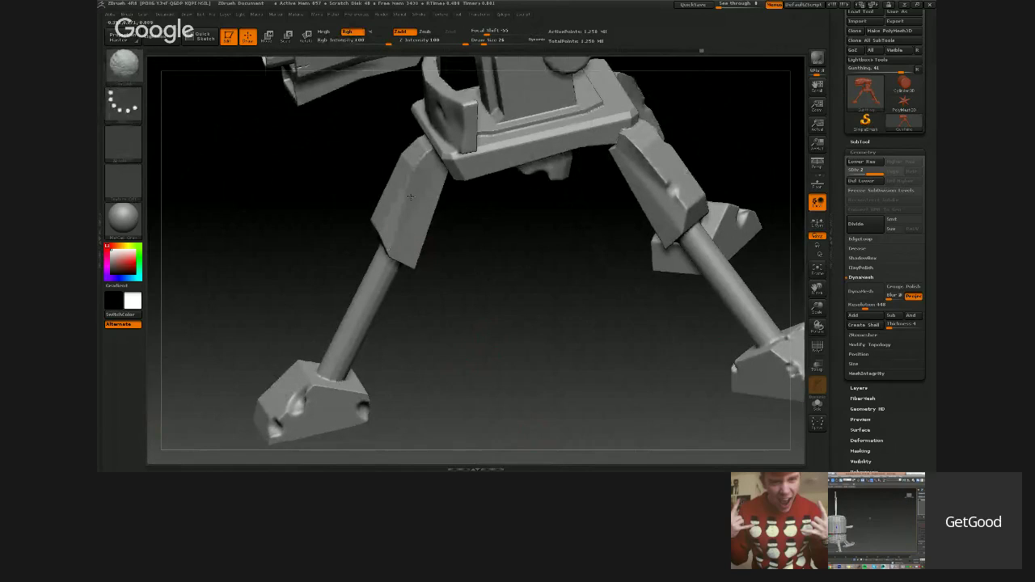
{"action": "key", "text": "ctrl"}
{"action": "left_click_drag", "start_coordinate": [435, 239], "coordinate": [466, 247]}
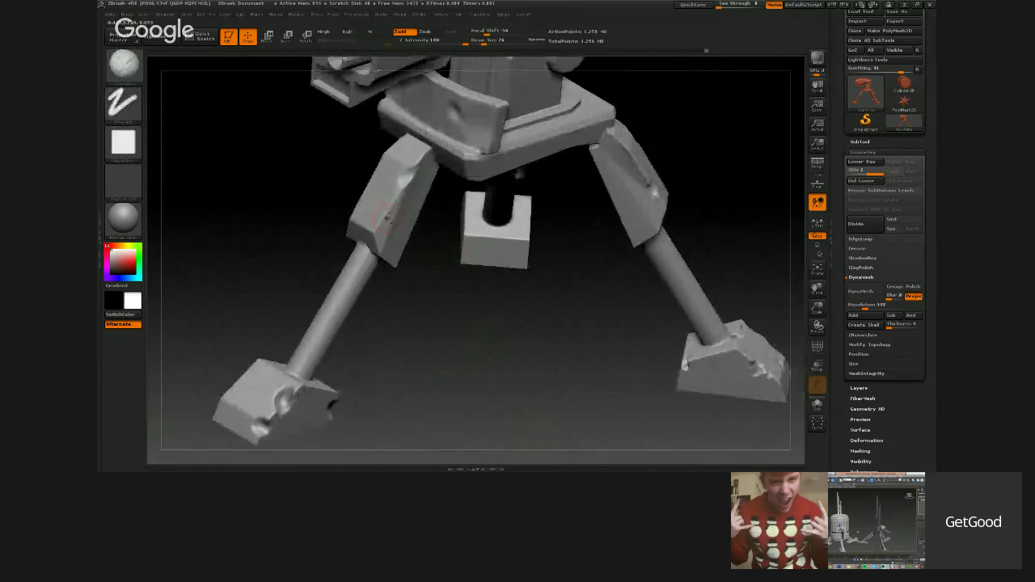
{"action": "key", "text": "ctrl"}
{"action": "mouse_move", "coordinate": [480, 309]}
{"action": "left_mouse_down", "text": "alt"}
{"action": "mouse_move", "coordinate": [464, 376]}
{"action": "mouse_move", "coordinate": [452, 237]}
{"action": "left_mouse_up", "text": "alt"}
{"action": "key", "text": "ctrl"}
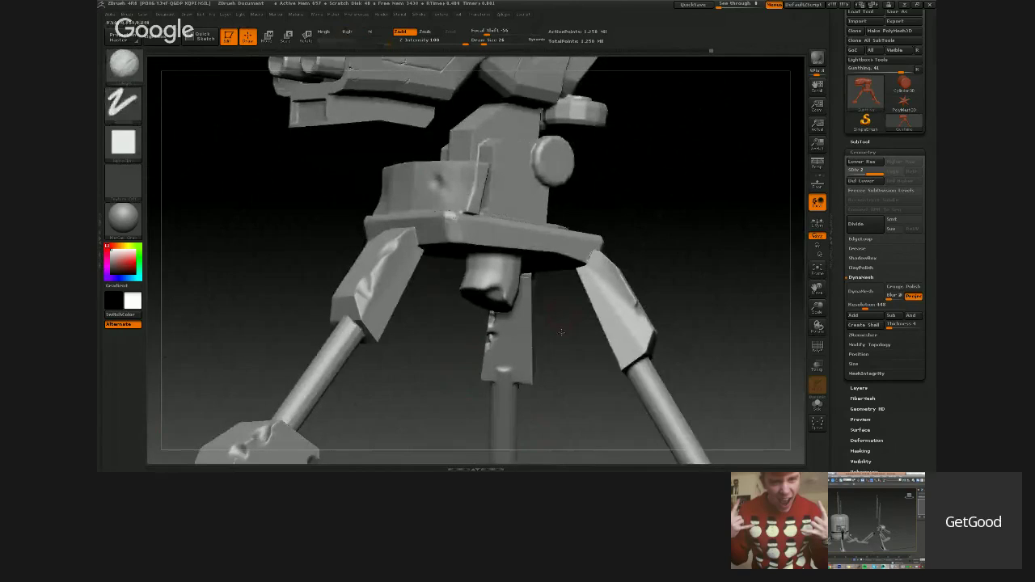
Try marking the gun housing's lower rear rim, undo it, and smooth the edge of the round disc beneath.
{"action": "mouse_move", "coordinate": [453, 316]}
{"action": "left_mouse_down"}
{"action": "mouse_move", "coordinate": [380, 355]}
{"action": "mouse_move", "coordinate": [364, 396]}
{"action": "left_mouse_up"}
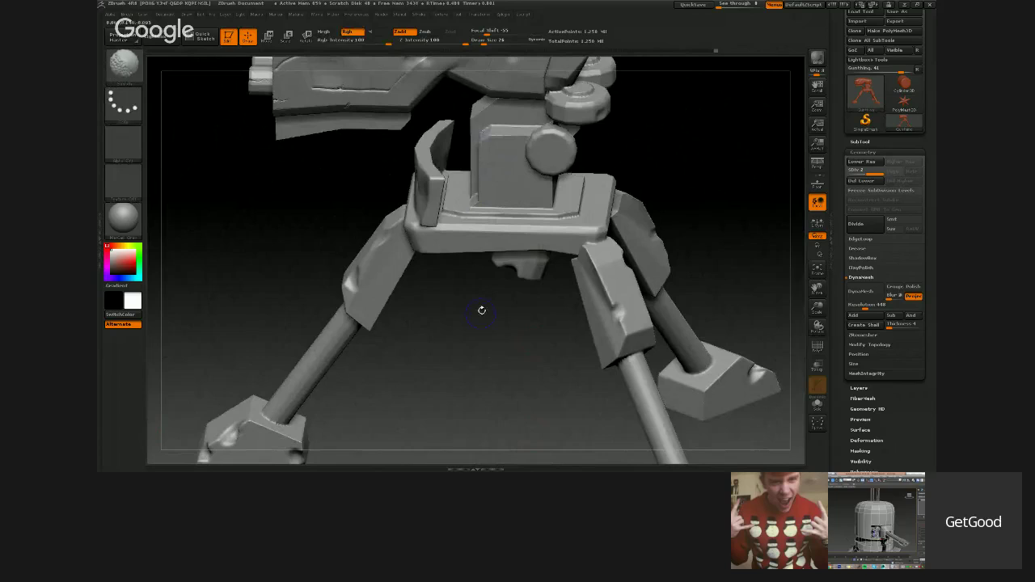
{"action": "mouse_move", "coordinate": [485, 340]}
{"action": "left_mouse_down"}
{"action": "mouse_move", "coordinate": [507, 360]}
{"action": "mouse_move", "coordinate": [521, 354]}
{"action": "mouse_move", "coordinate": [517, 324]}
{"action": "left_mouse_up"}
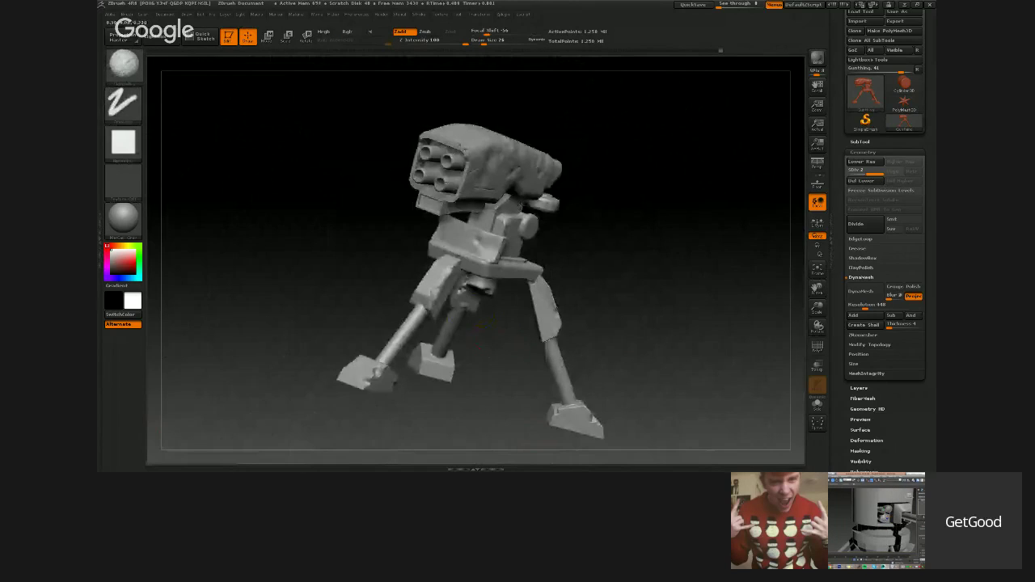
{"action": "left_click_drag", "start_coordinate": [568, 283], "coordinate": [589, 283]}
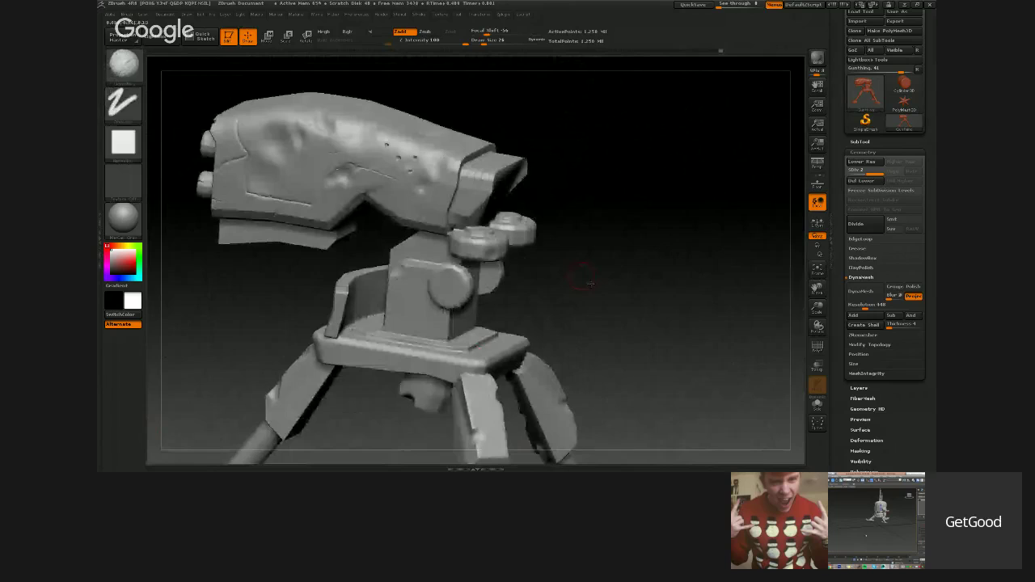
{"action": "key", "text": "shift"}
{"action": "left_click_drag", "start_coordinate": [478, 204], "coordinate": [478, 214], "text": "shift"}
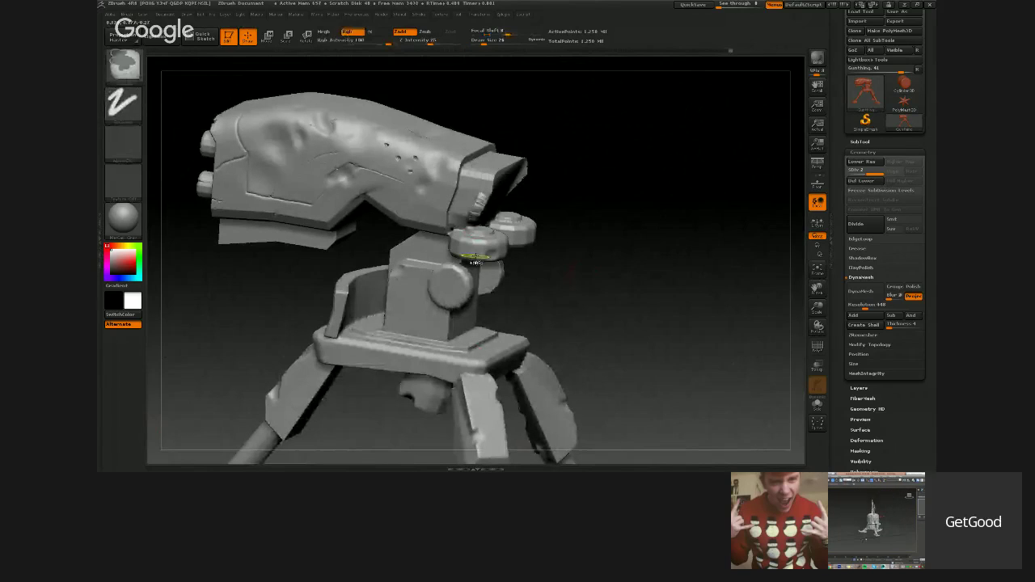
{"action": "key", "text": "ctrl+z"}
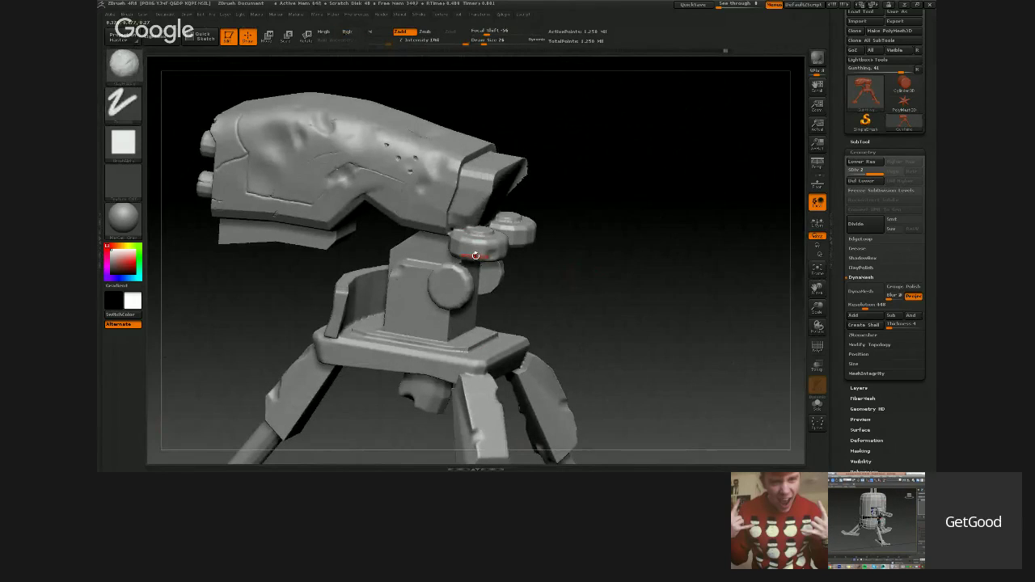
{"action": "mouse_move", "coordinate": [463, 230]}
{"action": "left_mouse_down", "text": "shift"}
{"action": "mouse_move", "coordinate": [484, 238]}
{"action": "mouse_move", "coordinate": [468, 232]}
{"action": "left_mouse_up", "text": "shift"}
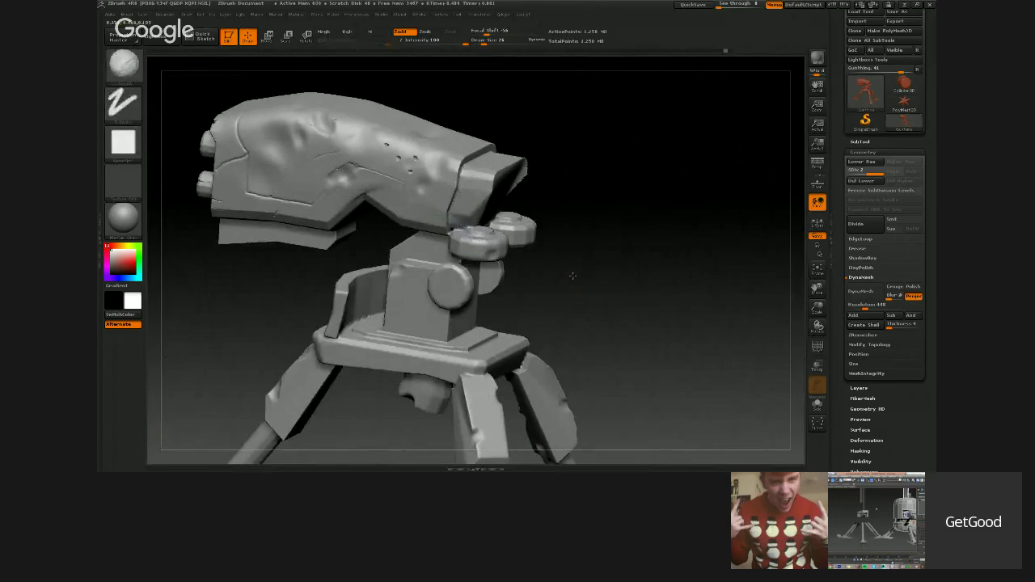
{"action": "mouse_move", "coordinate": [573, 275]}
{"action": "left_mouse_down"}
{"action": "mouse_move", "coordinate": [537, 272]}
{"action": "mouse_move", "coordinate": [515, 171]}
{"action": "left_mouse_up"}
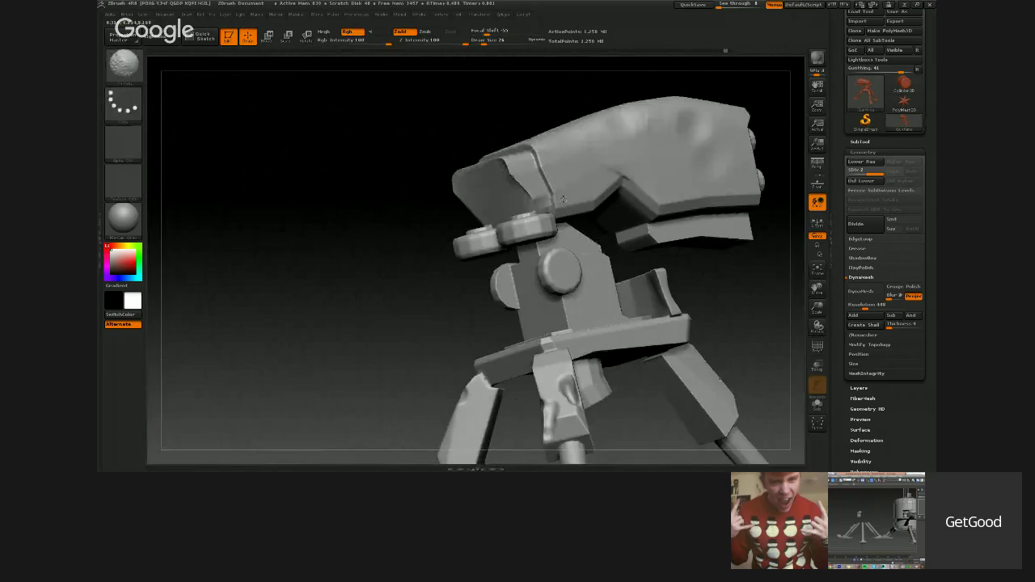
Examine the sculpted damage on the tripod's legs and feet, the front plate and the gun's barrels.
{"action": "mouse_move", "coordinate": [563, 199]}
{"action": "left_mouse_down", "text": "shift"}
{"action": "mouse_move", "coordinate": [596, 303]}
{"action": "mouse_move", "coordinate": [476, 258]}
{"action": "mouse_move", "coordinate": [554, 273]}
{"action": "mouse_move", "coordinate": [458, 306]}
{"action": "left_mouse_up", "text": "shift"}
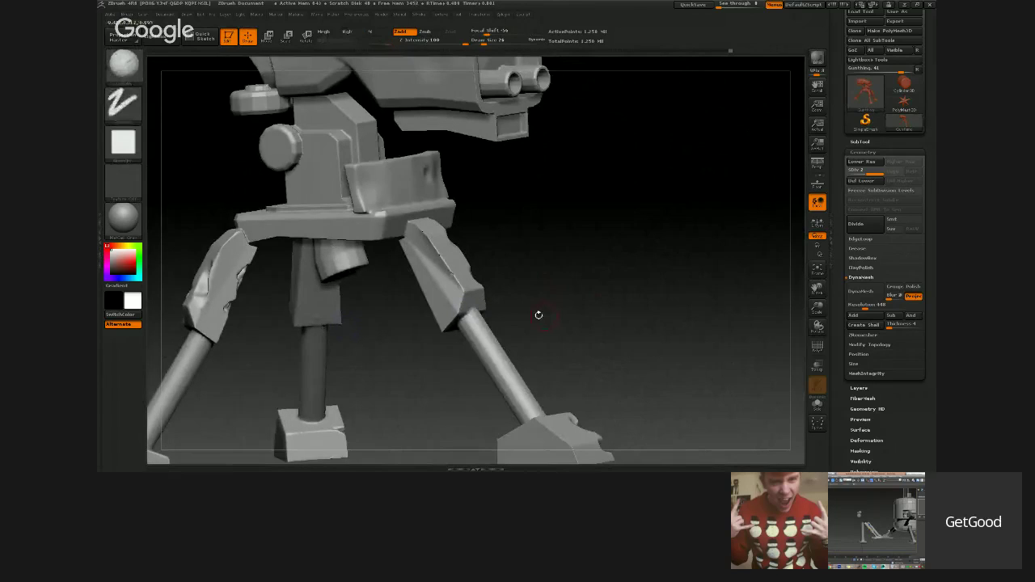
{"action": "left_click_drag", "start_coordinate": [538, 315], "coordinate": [518, 361], "text": "shift"}
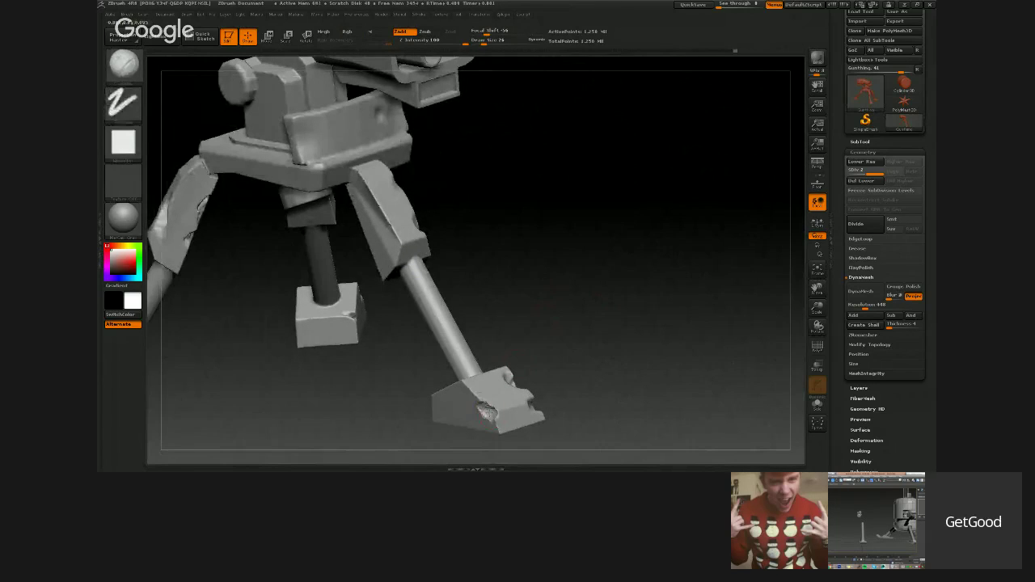
{"action": "left_click_drag", "start_coordinate": [485, 412], "coordinate": [490, 416], "text": "shift"}
{"action": "mouse_move", "coordinate": [557, 370]}
{"action": "left_mouse_down"}
{"action": "mouse_move", "coordinate": [543, 366]}
{"action": "mouse_move", "coordinate": [549, 277]}
{"action": "mouse_move", "coordinate": [594, 283]}
{"action": "mouse_move", "coordinate": [603, 355]}
{"action": "left_mouse_up"}
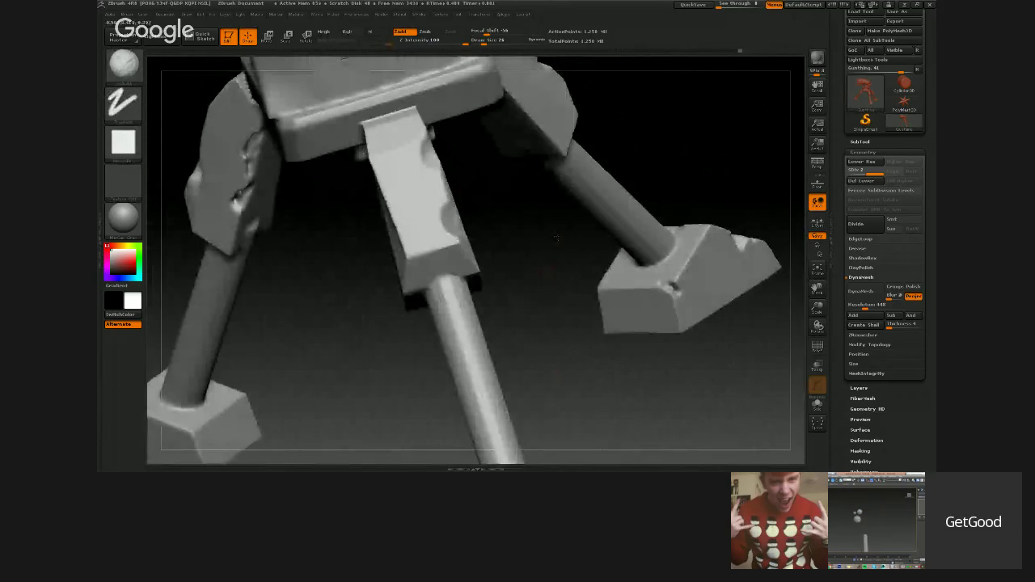
{"action": "left_click_drag", "start_coordinate": [627, 122], "coordinate": [644, 329], "text": "alt"}
{"action": "key", "text": "shift"}
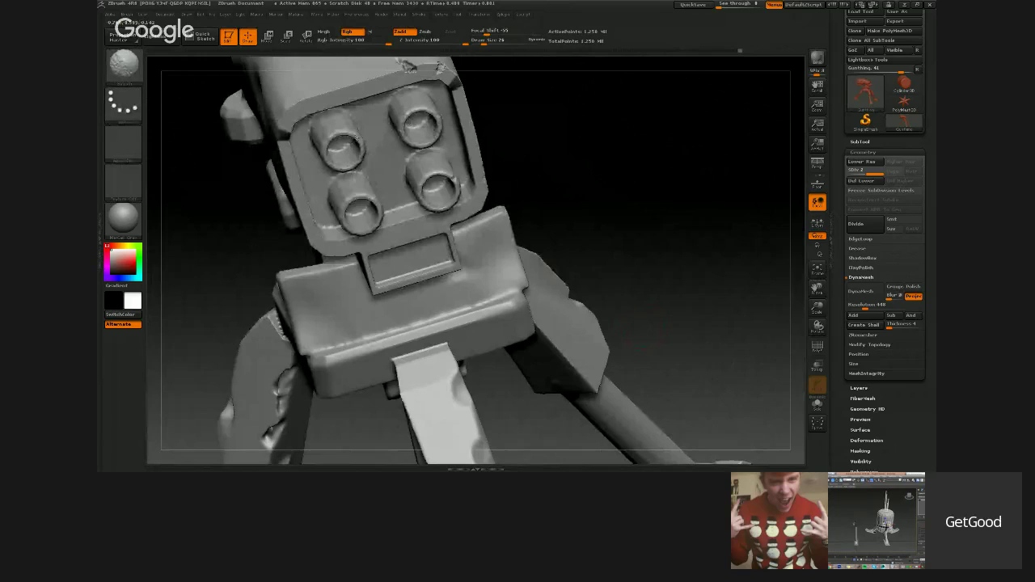
{"action": "key", "text": "shift"}
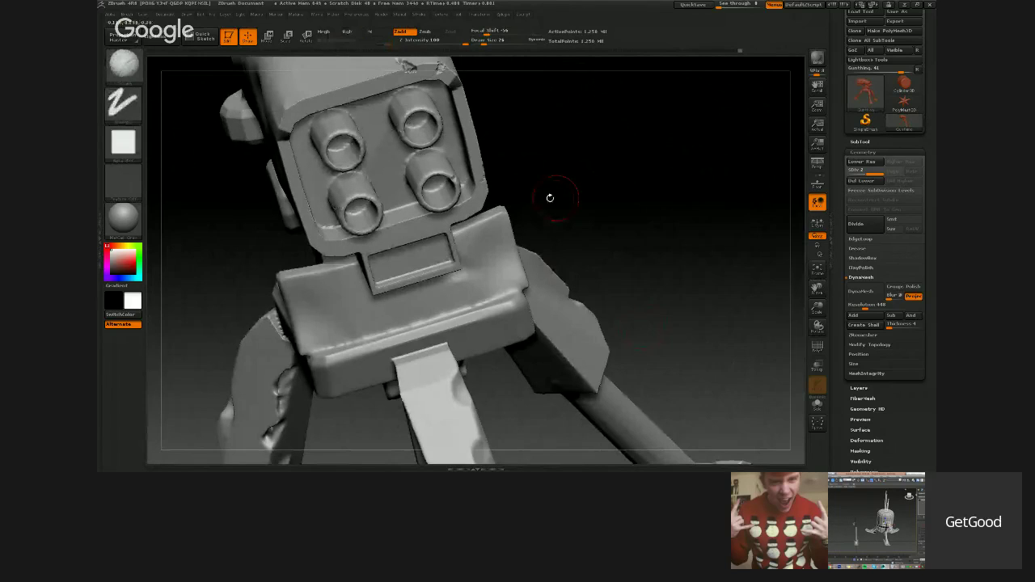
{"action": "left_click_drag", "start_coordinate": [550, 198], "coordinate": [547, 144]}
{"action": "key", "text": "shift"}
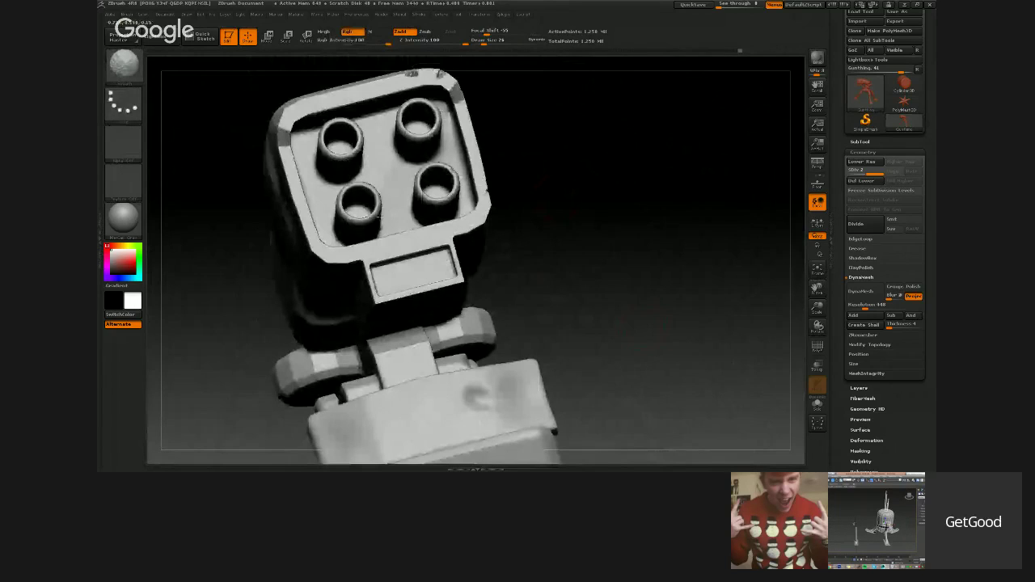
{"action": "mouse_move", "coordinate": [317, 237]}
{"action": "left_mouse_down", "text": "shift"}
{"action": "mouse_move", "coordinate": [354, 244]}
{"action": "mouse_move", "coordinate": [399, 232]}
{"action": "left_mouse_up", "text": "shift"}
{"action": "mouse_move", "coordinate": [527, 312]}
{"action": "left_mouse_down", "text": "alt"}
{"action": "mouse_move", "coordinate": [525, 258]}
{"action": "mouse_move", "coordinate": [475, 239]}
{"action": "left_mouse_up", "text": "alt"}
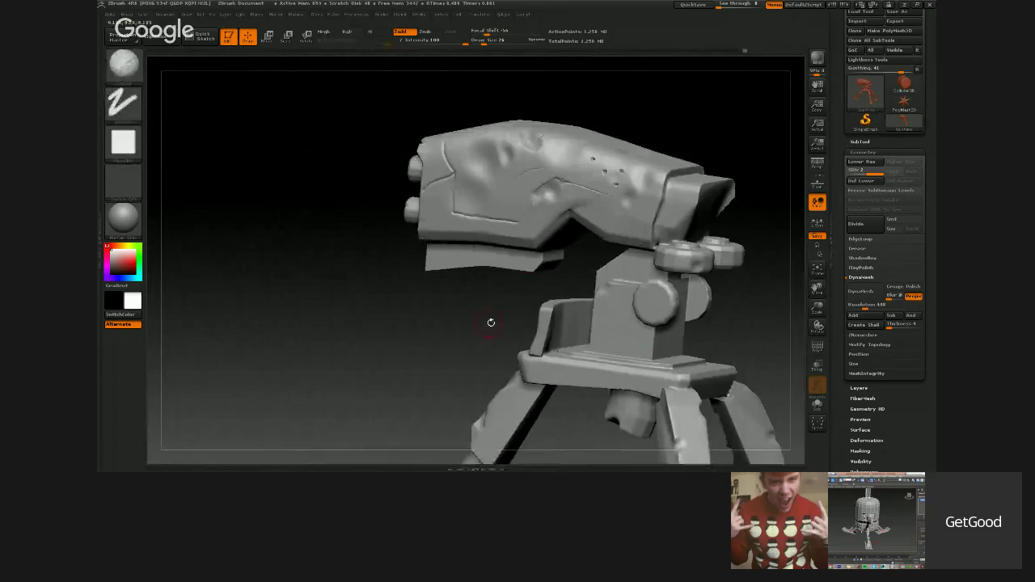
Inspect the whole damaged turret from both sides and from the front.
{"action": "mouse_move", "coordinate": [490, 321]}
{"action": "left_mouse_down"}
{"action": "mouse_move", "coordinate": [682, 275]}
{"action": "mouse_move", "coordinate": [302, 235]}
{"action": "left_mouse_up"}
{"action": "mouse_move", "coordinate": [490, 247]}
{"action": "left_mouse_down"}
{"action": "mouse_move", "coordinate": [519, 216]}
{"action": "mouse_move", "coordinate": [578, 296]}
{"action": "mouse_move", "coordinate": [318, 205]}
{"action": "left_mouse_up"}
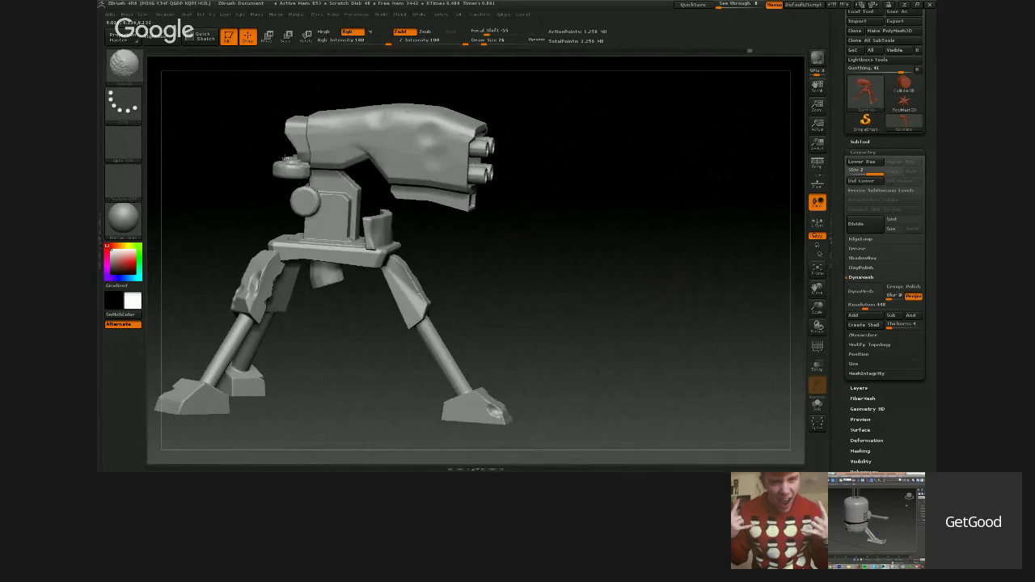
{"action": "left_click_drag", "start_coordinate": [509, 268], "coordinate": [576, 319], "text": "alt"}
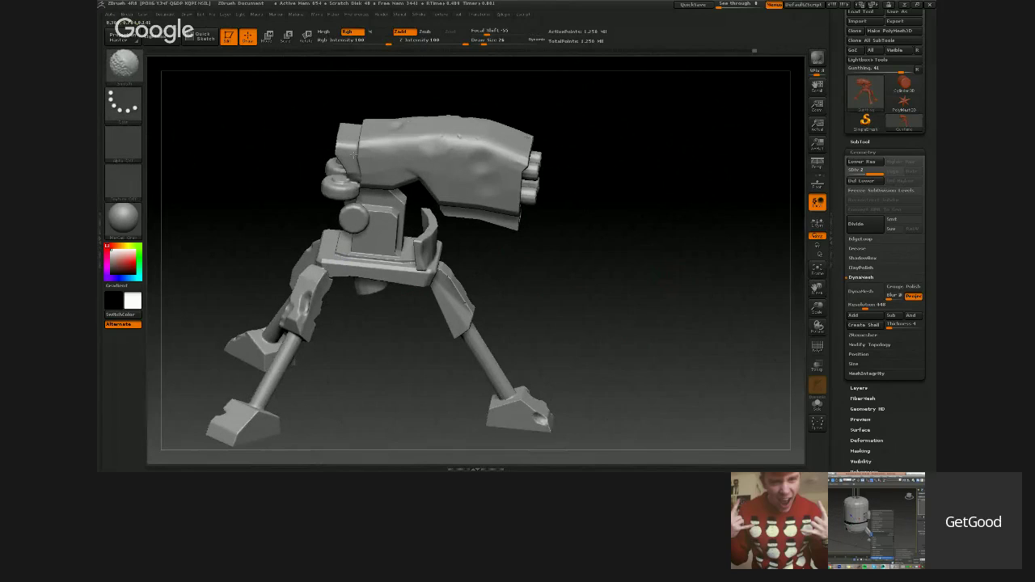
{"action": "mouse_move", "coordinate": [545, 305]}
{"action": "left_mouse_down"}
{"action": "mouse_move", "coordinate": [562, 299]}
{"action": "mouse_move", "coordinate": [536, 318]}
{"action": "mouse_move", "coordinate": [500, 288]}
{"action": "mouse_move", "coordinate": [547, 253]}
{"action": "mouse_move", "coordinate": [622, 301]}
{"action": "mouse_move", "coordinate": [628, 267]}
{"action": "left_mouse_up"}
{"action": "left_click", "coordinate": [817, 58]}
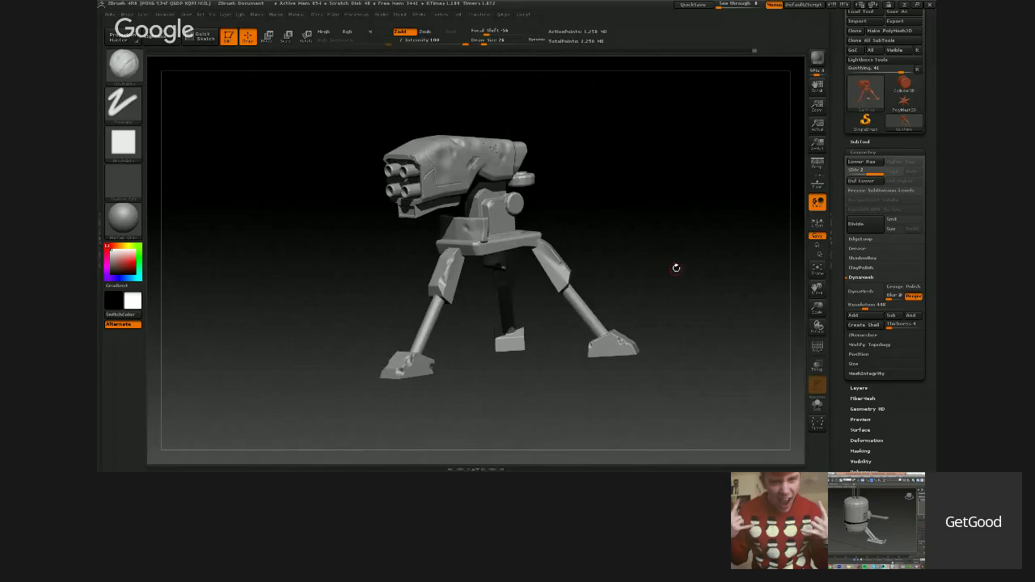
{"action": "left_click_drag", "start_coordinate": [676, 267], "coordinate": [694, 299]}
Save the ZBrush project to the Desktop as GunHi.
{"action": "key", "text": "ctrl+s"}
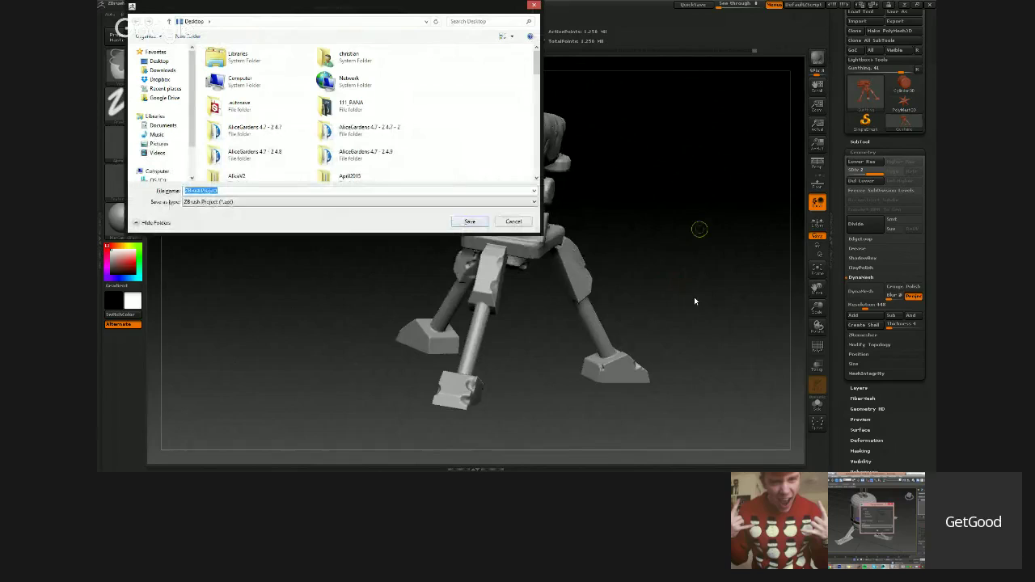
{"action": "type", "text": "Gun"}
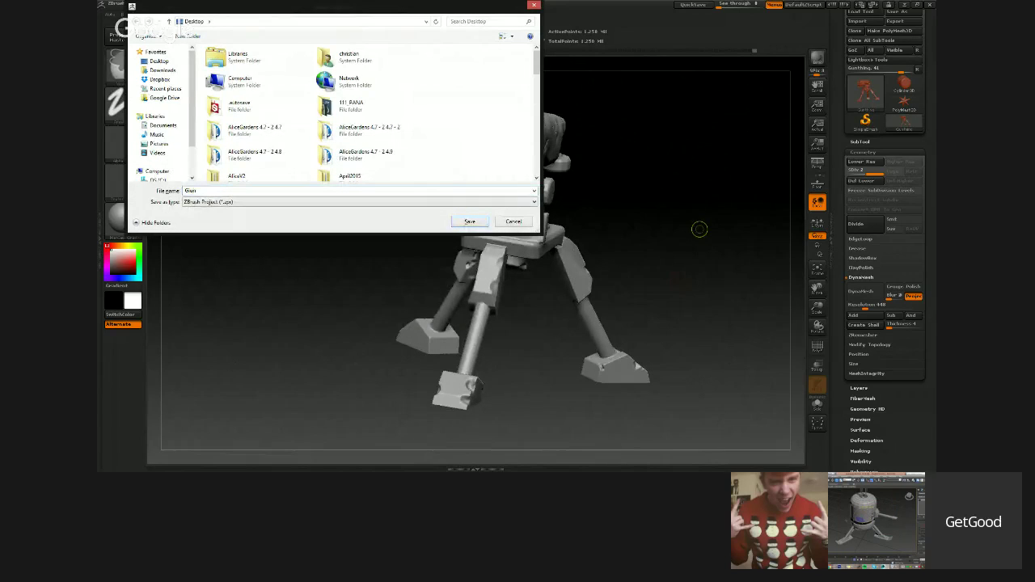
{"action": "key", "text": "BackSpace"}
{"action": "key", "text": "BackSpace"}
{"action": "key", "text": "BackSpace"}
{"action": "type", "text": "un10"}
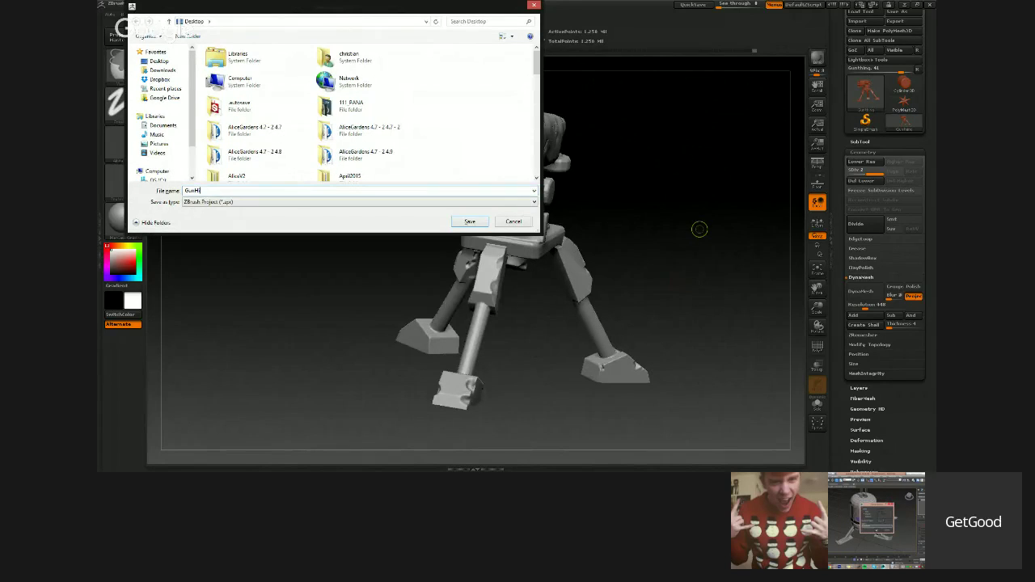
{"action": "key", "text": "Return"}
Try remeshing the sculpted turret with ZRemesher at a target polygon count of 5.
{"action": "left_click_drag", "start_coordinate": [677, 293], "coordinate": [712, 289]}
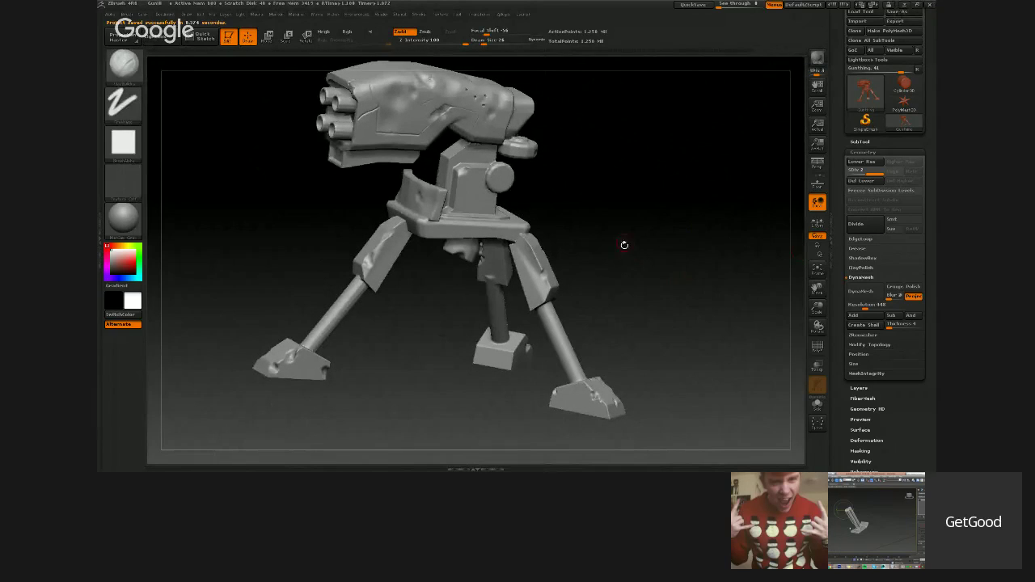
{"action": "left_click_drag", "start_coordinate": [623, 243], "coordinate": [689, 282]}
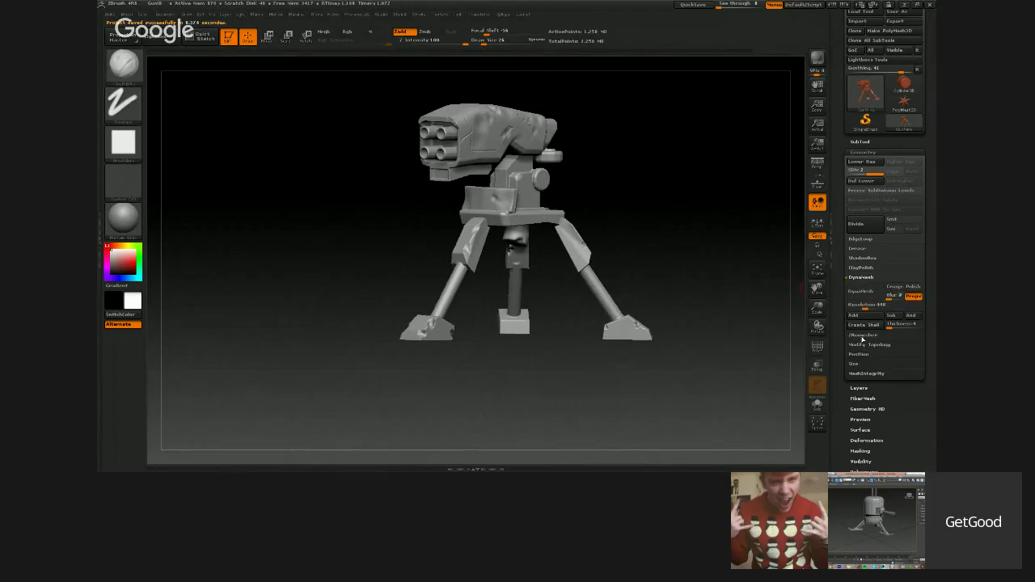
{"action": "left_click", "coordinate": [862, 334]}
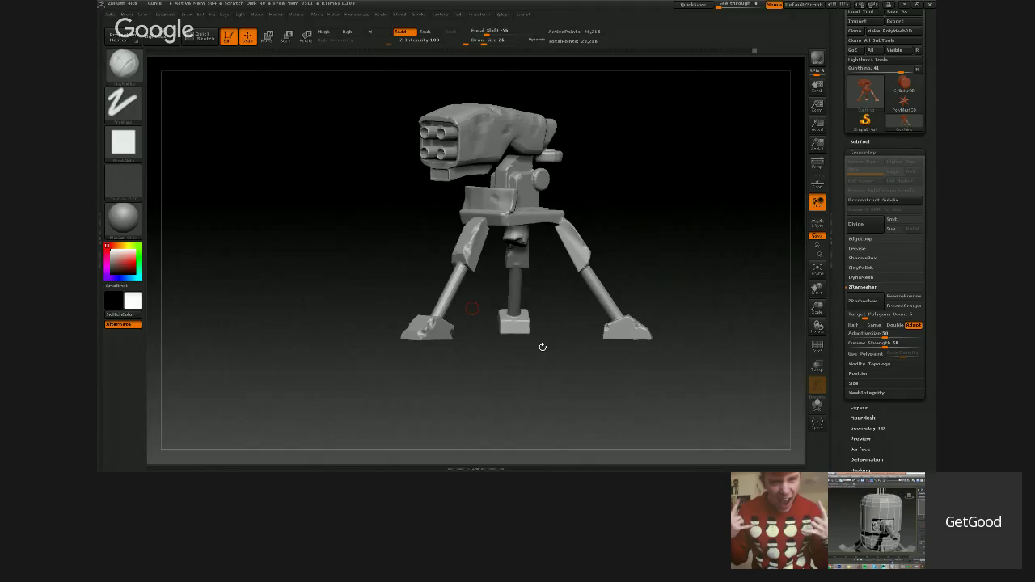
{"action": "left_click_drag", "start_coordinate": [617, 427], "coordinate": [592, 424]}
{"action": "key", "text": "ctrl"}
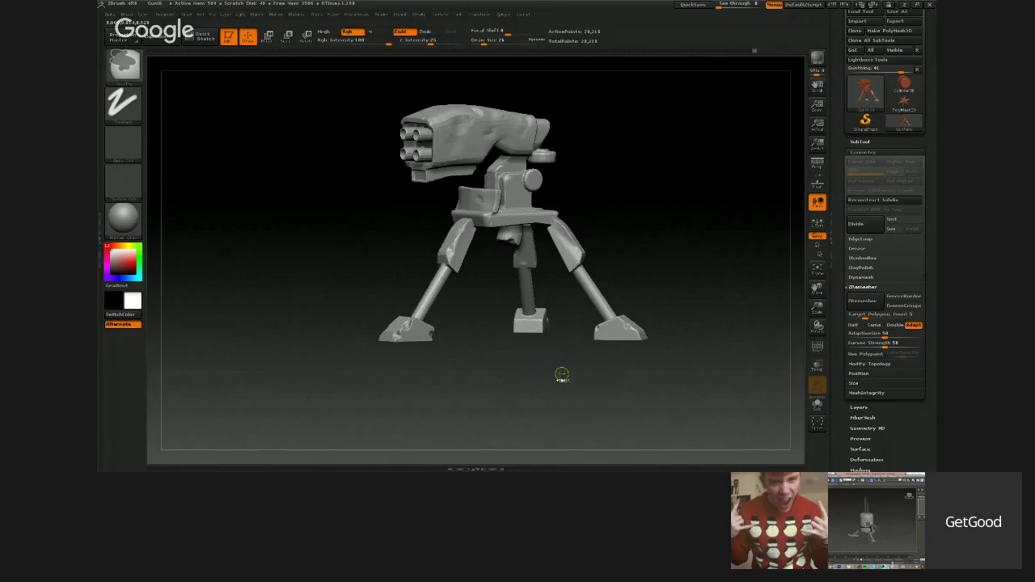
{"action": "key", "text": "b"}
{"action": "key", "text": "s"}
{"action": "key", "text": "t"}
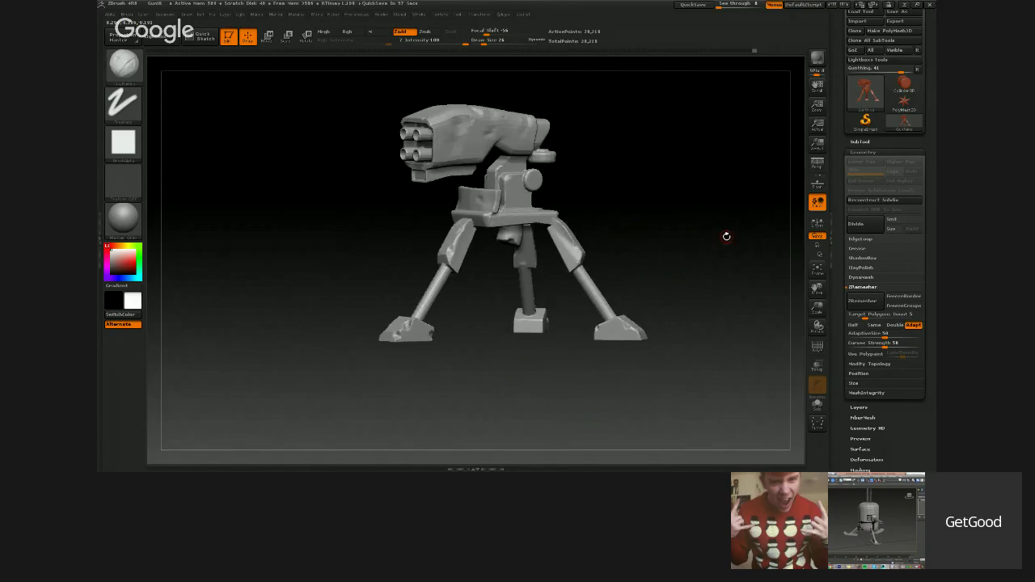
{"action": "left_click_drag", "start_coordinate": [728, 235], "coordinate": [716, 268]}
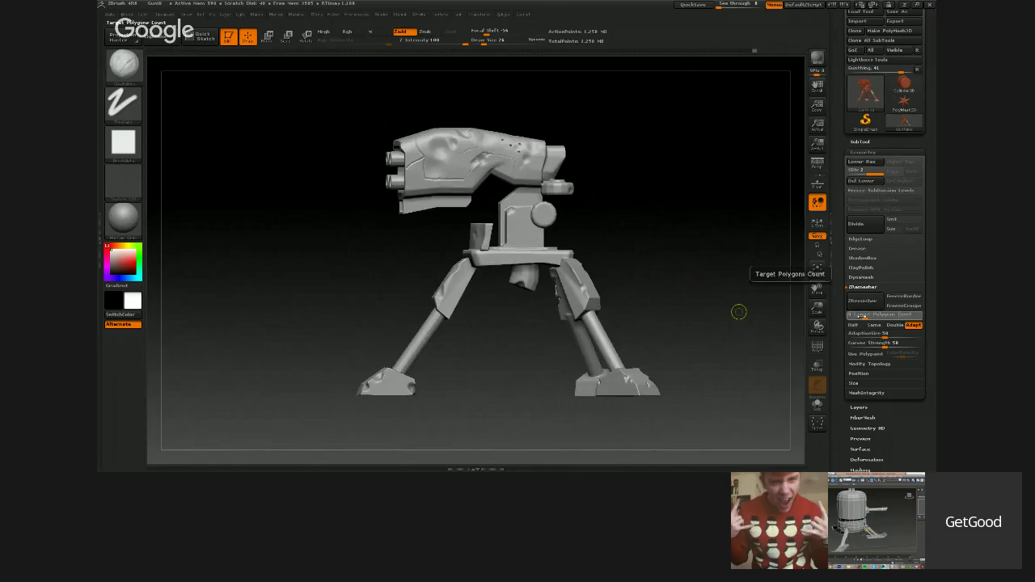
Try ZRemesher on the turret with a target polygon count of 1, then undo the remesh.
{"action": "left_click", "coordinate": [862, 301]}
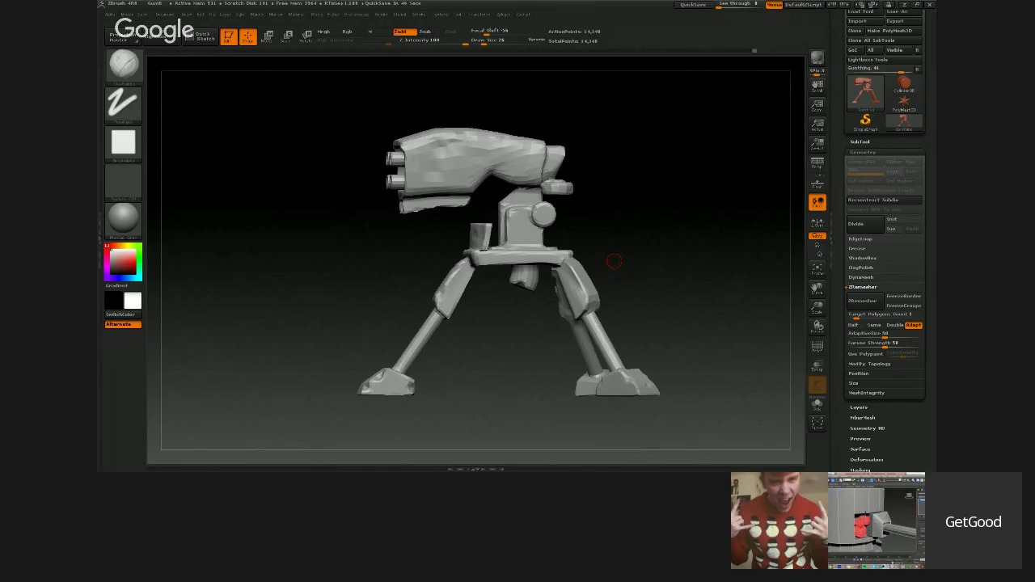
{"action": "mouse_move", "coordinate": [656, 266]}
{"action": "left_mouse_down"}
{"action": "mouse_move", "coordinate": [664, 272]}
{"action": "mouse_move", "coordinate": [645, 247]}
{"action": "mouse_move", "coordinate": [656, 258]}
{"action": "left_mouse_up"}
{"action": "key", "text": "ctrl+z"}
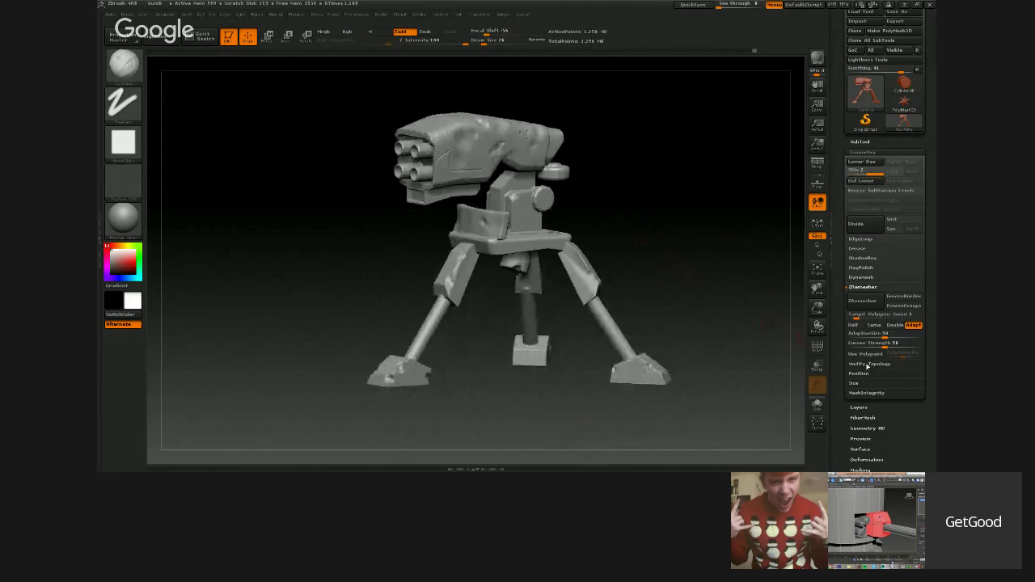
Try ZRemesher with a target polygon count of 0.1, inspect the turret's coarse mesh, and undo it.
{"action": "left_click", "coordinate": [855, 317]}
{"action": "type", "text": "0."}
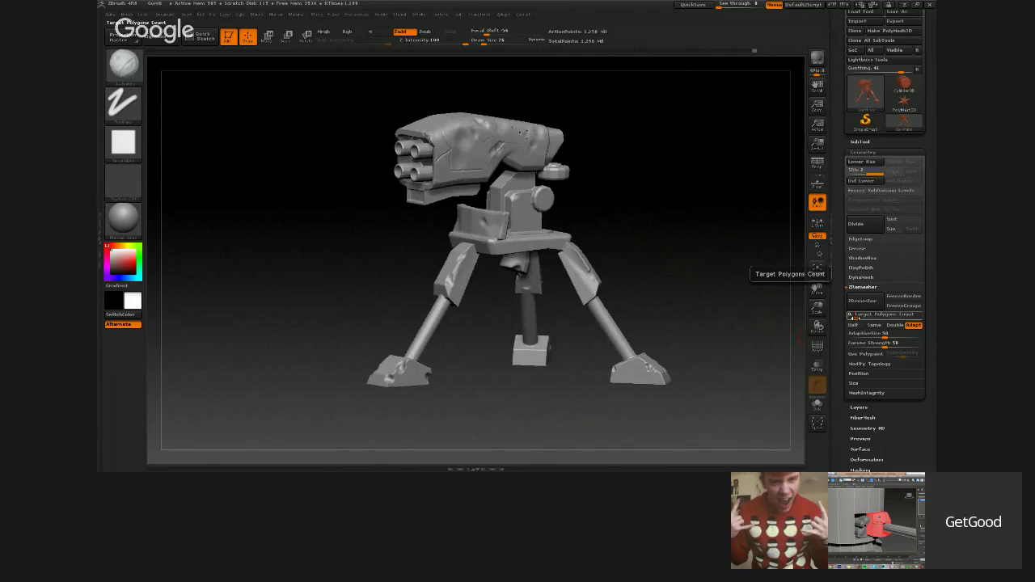
{"action": "type", "text": "1"}
{"action": "key", "text": "Return"}
{"action": "left_click", "coordinate": [860, 301]}
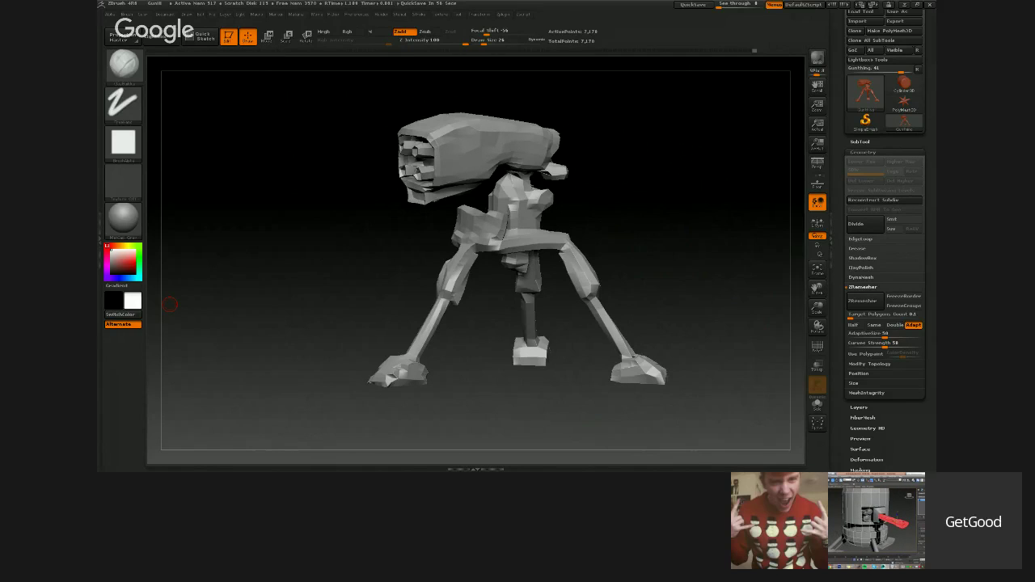
{"action": "left_click_drag", "start_coordinate": [678, 264], "coordinate": [648, 243]}
{"action": "left_click_drag", "start_coordinate": [622, 255], "coordinate": [685, 242]}
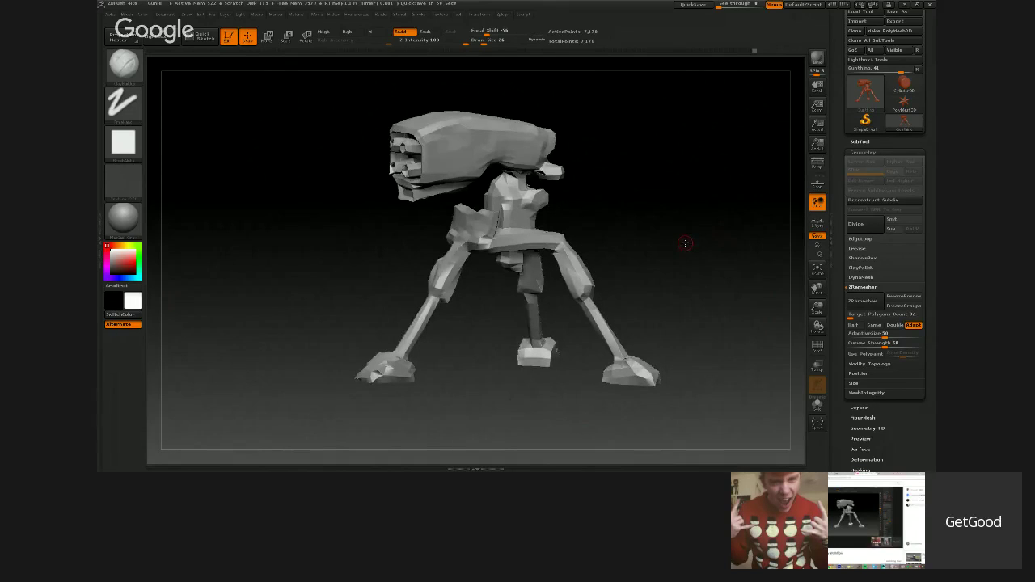
{"action": "key", "text": "d"}
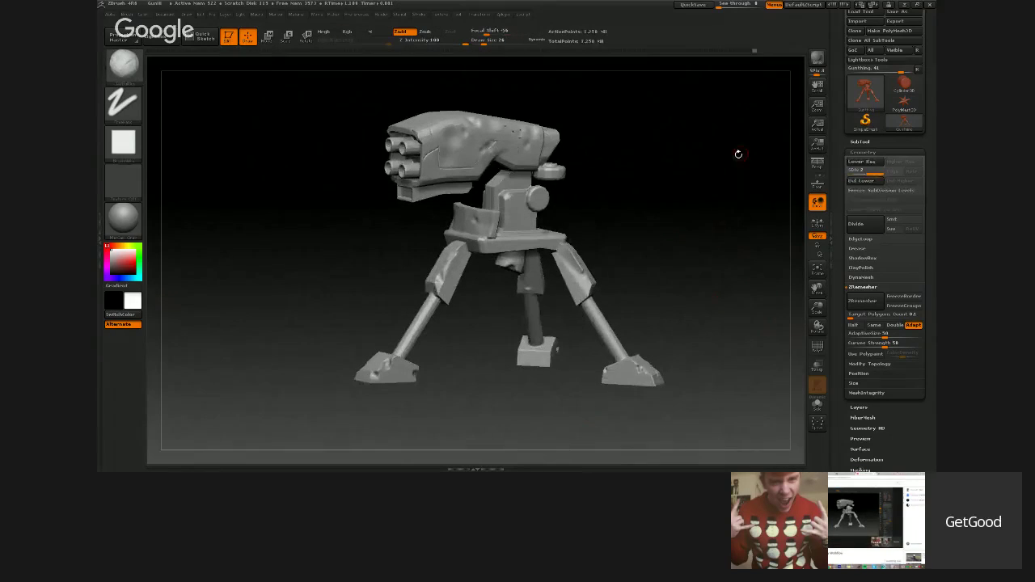
Switch to 3ds Max and examine the low-poly turret, leaving it deselected.
{"action": "left_click", "coordinate": [905, 5]}
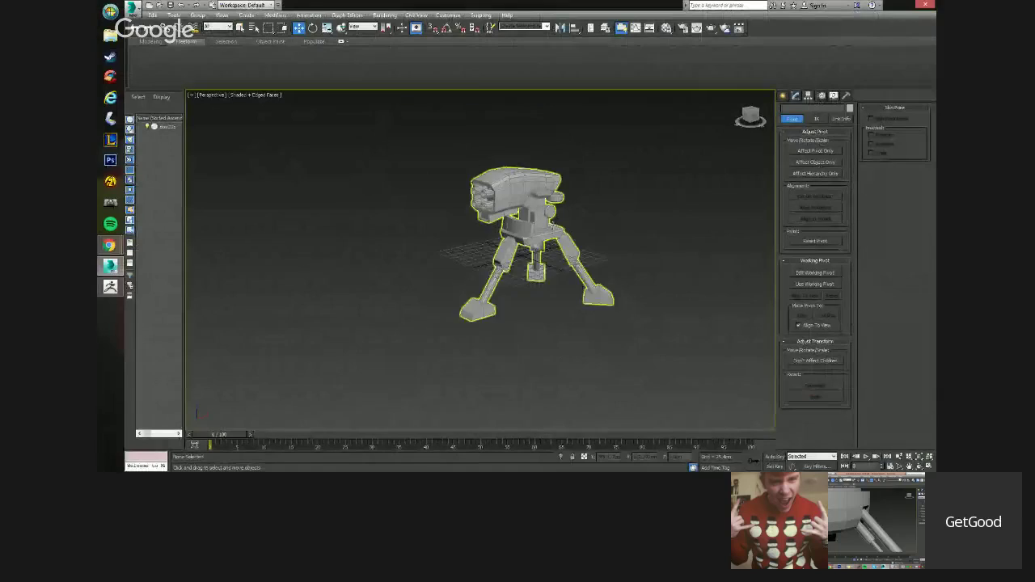
{"action": "left_click", "coordinate": [552, 235]}
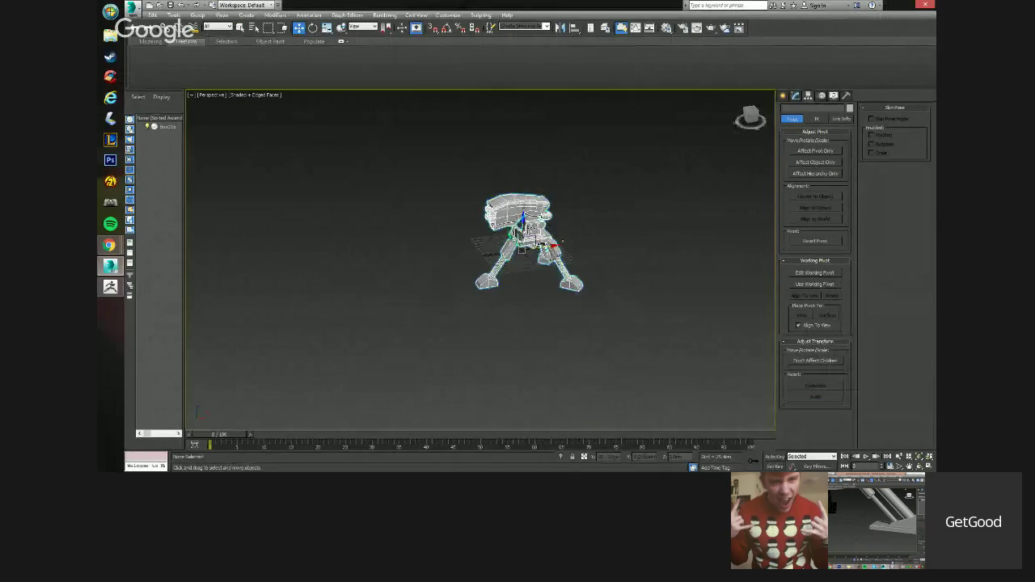
{"action": "key", "text": "z"}
{"action": "middle_click_drag", "start_coordinate": [538, 236], "coordinate": [497, 228], "text": "alt"}
{"action": "scroll", "coordinate": [589, 253], "scroll_direction": "down", "scroll_amount": 5}
{"action": "left_click", "coordinate": [588, 253]}
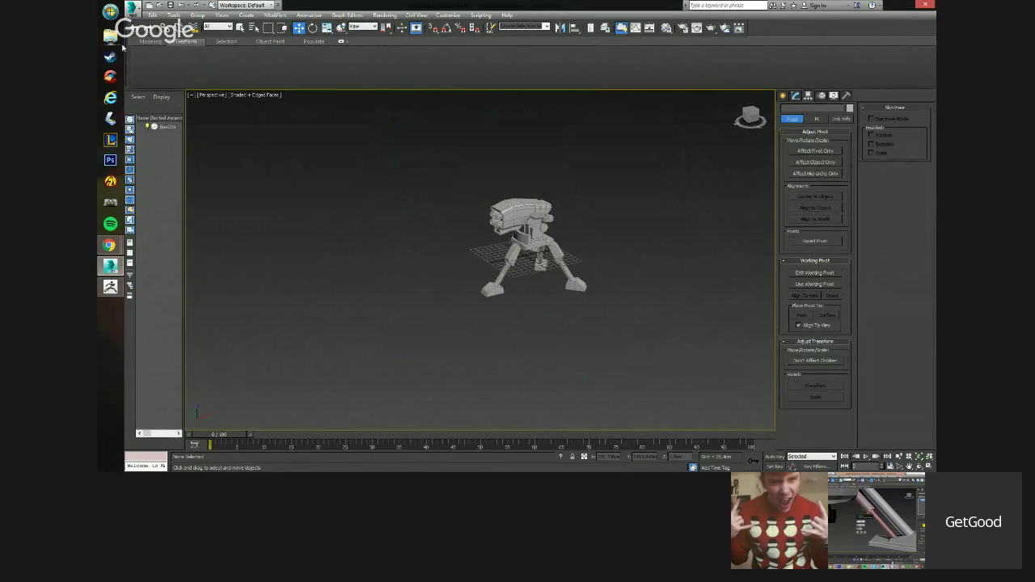
Open a File Explorer window and move it off to the second monitor.
{"action": "left_click", "coordinate": [114, 39]}
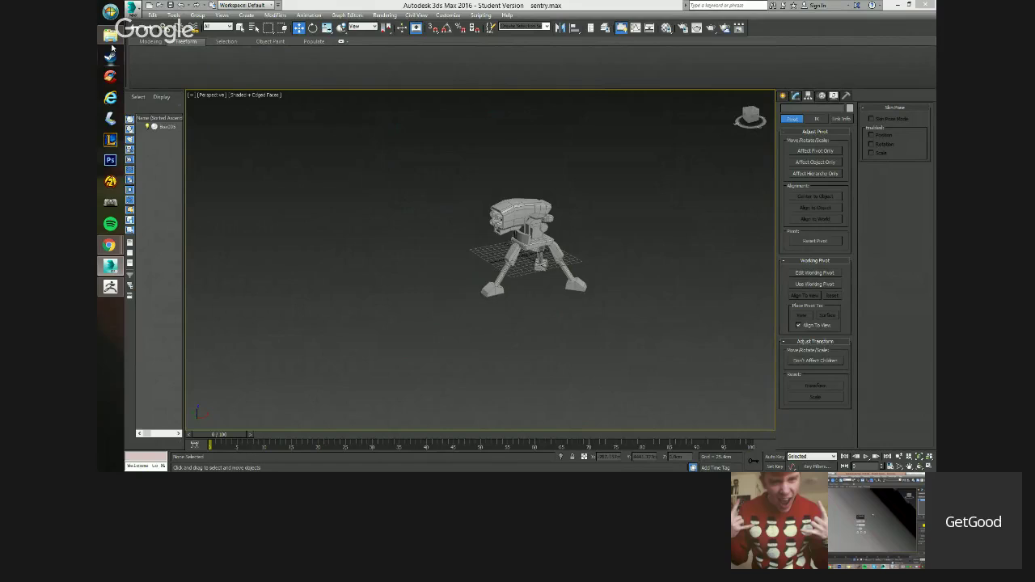
{"action": "key", "text": "super+e"}
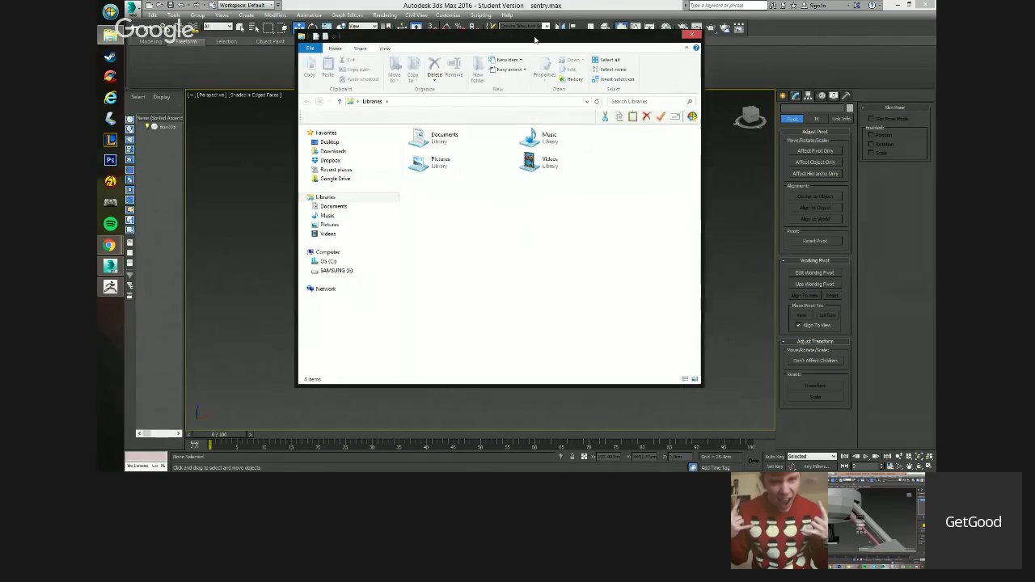
{"action": "left_click_drag", "start_coordinate": [534, 39], "coordinate": [936, 49]}
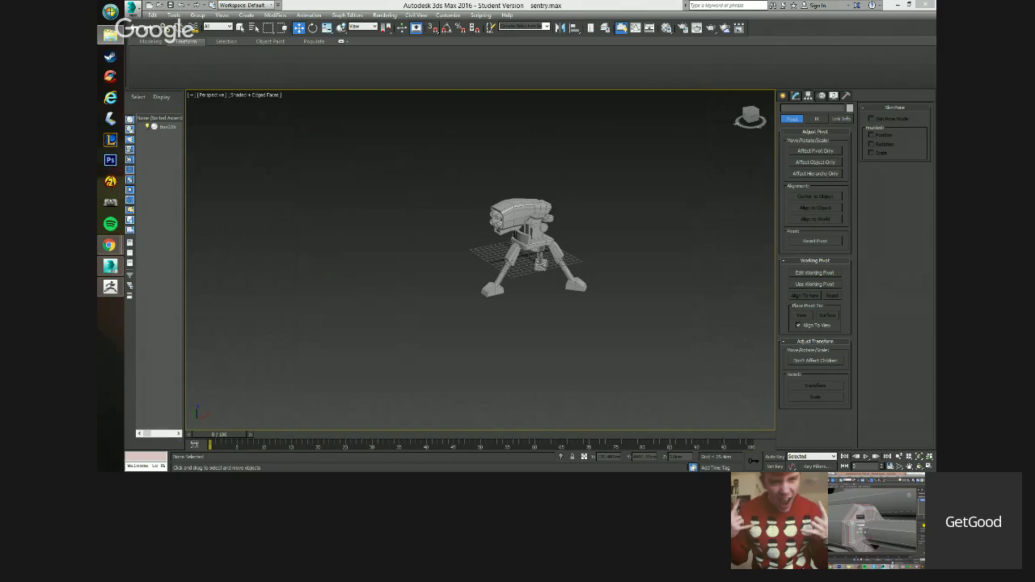
Switch to ZBrush and export the battle-damaged turret to the Desktop as an OBJ file named Gunhi.
{"action": "left_click", "coordinate": [163, 246]}
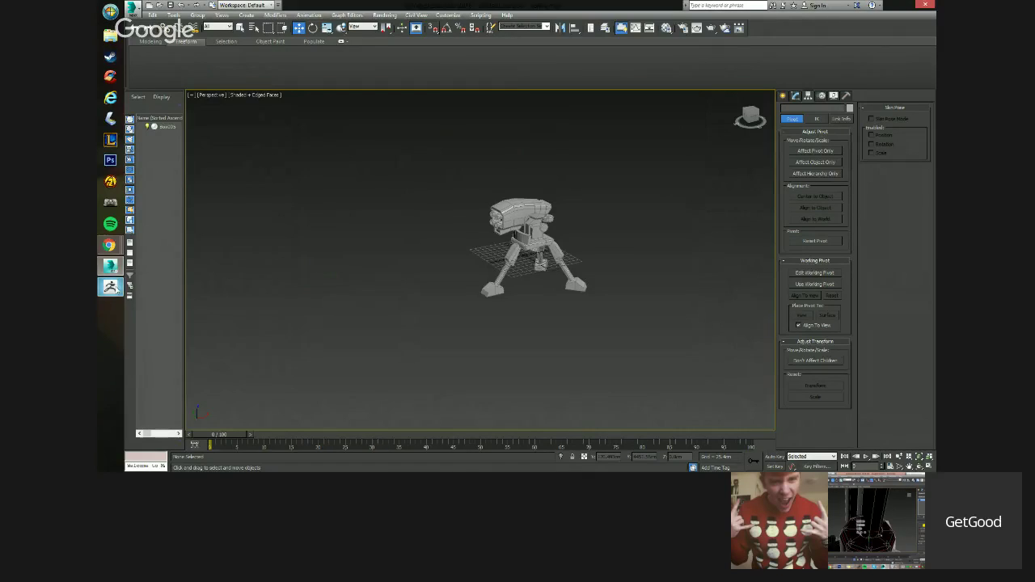
{"action": "left_click", "coordinate": [115, 288]}
{"action": "left_click", "coordinate": [895, 22]}
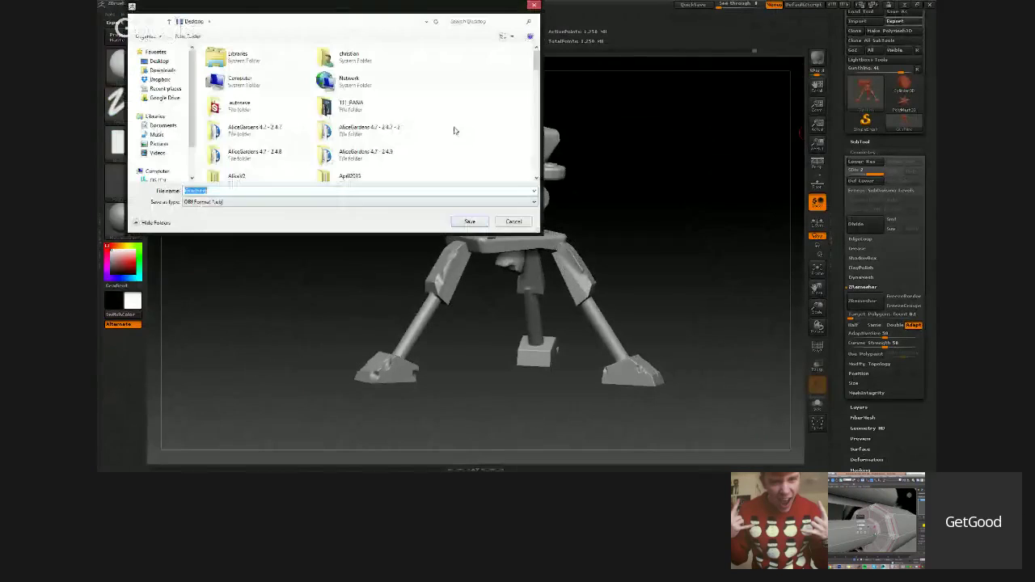
{"action": "left_click", "coordinate": [271, 192]}
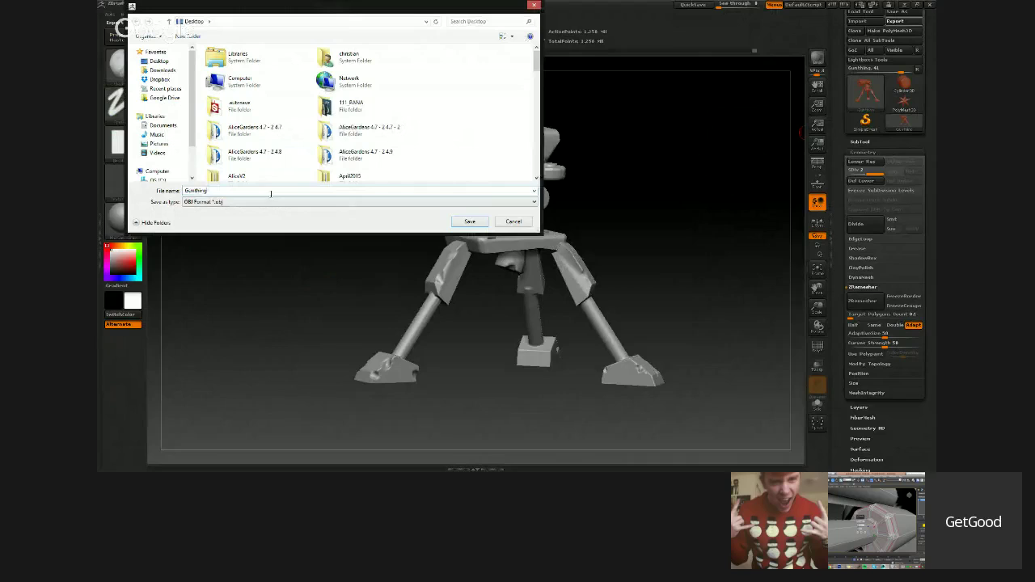
{"action": "key", "text": "BackSpace"}
{"action": "key", "text": "BackSpace"}
{"action": "key", "text": "BackSpace"}
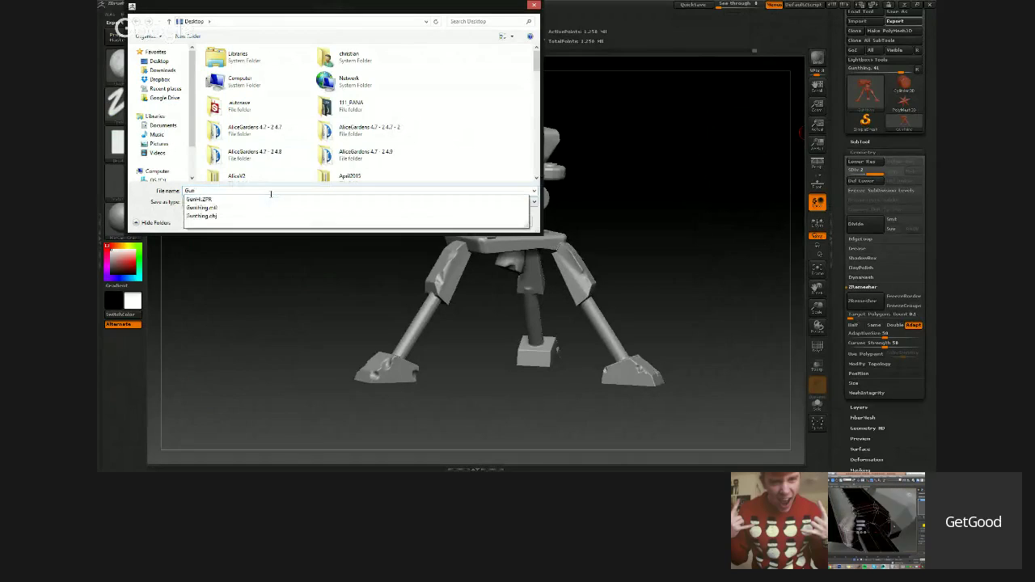
{"action": "type", "text": "hi"}
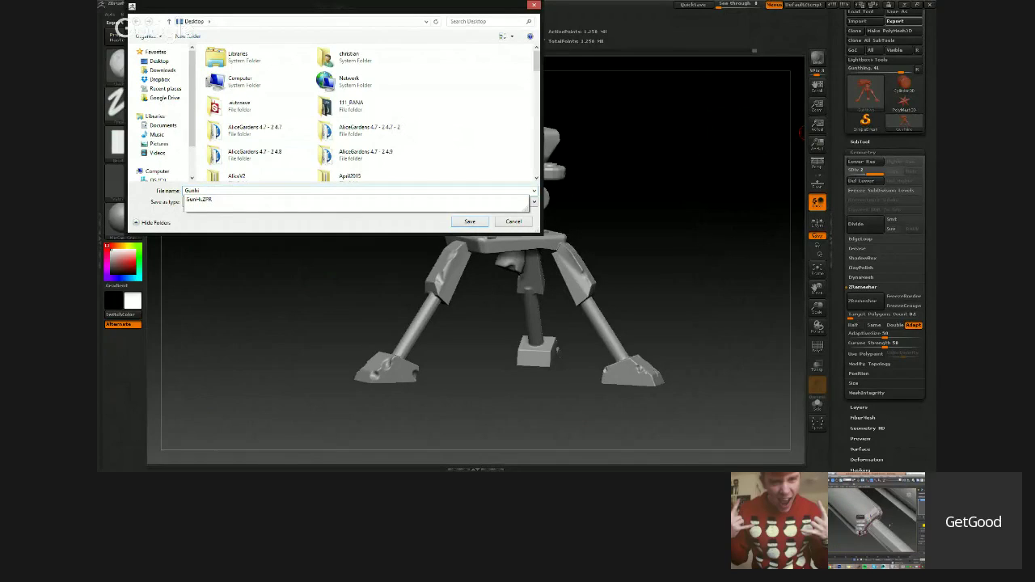
{"action": "key", "text": "Return"}
{"action": "key", "text": "Return"}
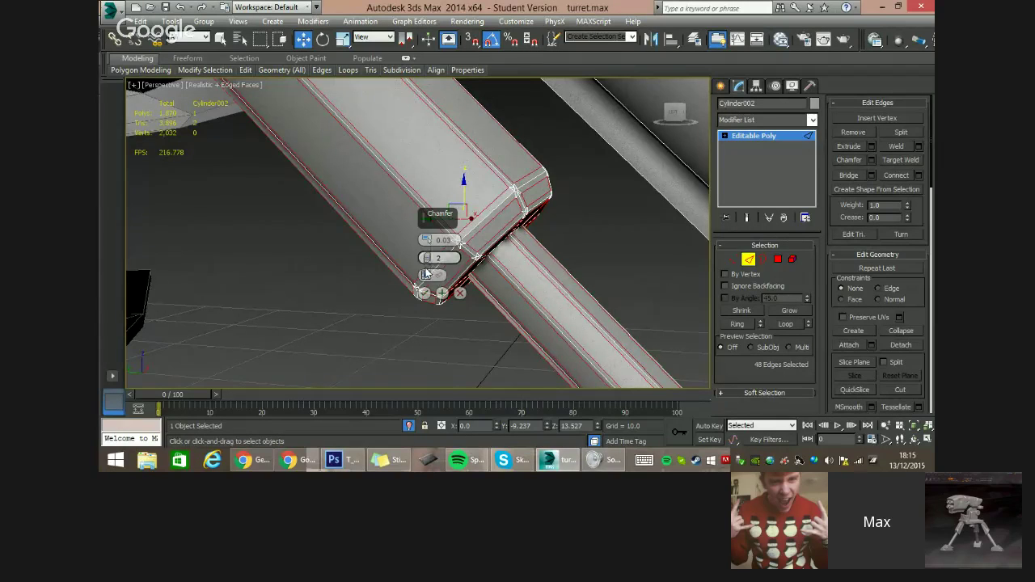
Try chamfering the piston cylinder's selected edges by 0.04 with 1 segment, inspect it without edged faces, and undo the chamfer.
{"action": "left_click", "coordinate": [427, 261]}
{"action": "middle_click_drag", "start_coordinate": [570, 212], "coordinate": [607, 202], "text": "alt"}
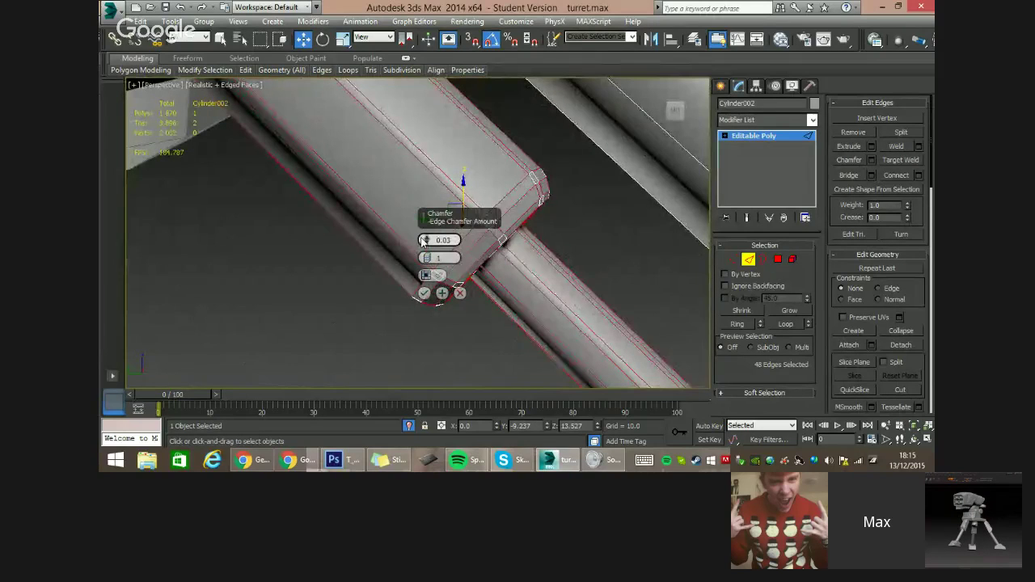
{"action": "left_click", "coordinate": [427, 238]}
{"action": "left_click", "coordinate": [427, 238]}
{"action": "left_click", "coordinate": [427, 245]}
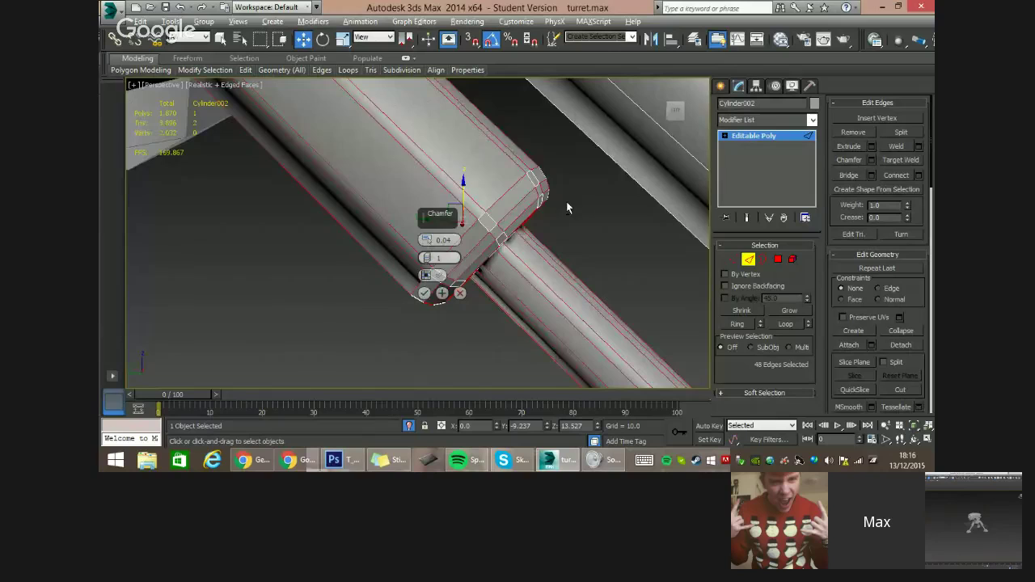
{"action": "middle_click_drag", "start_coordinate": [567, 209], "coordinate": [501, 226], "text": "alt"}
{"action": "left_click", "coordinate": [423, 288]}
{"action": "left_click", "coordinate": [433, 299]}
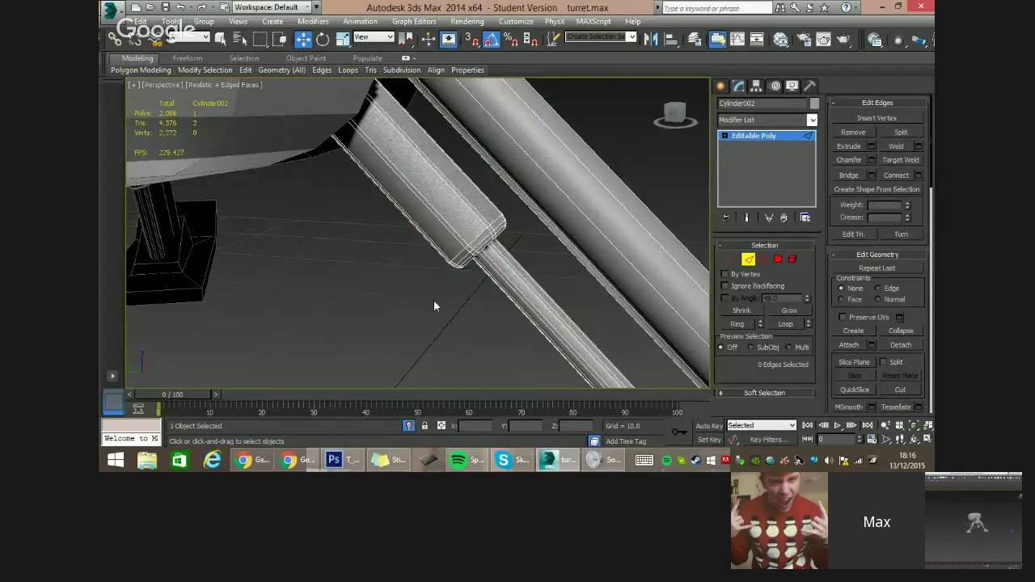
{"action": "middle_click_drag", "start_coordinate": [434, 299], "coordinate": [425, 240], "text": "alt"}
{"action": "key", "text": "F4"}
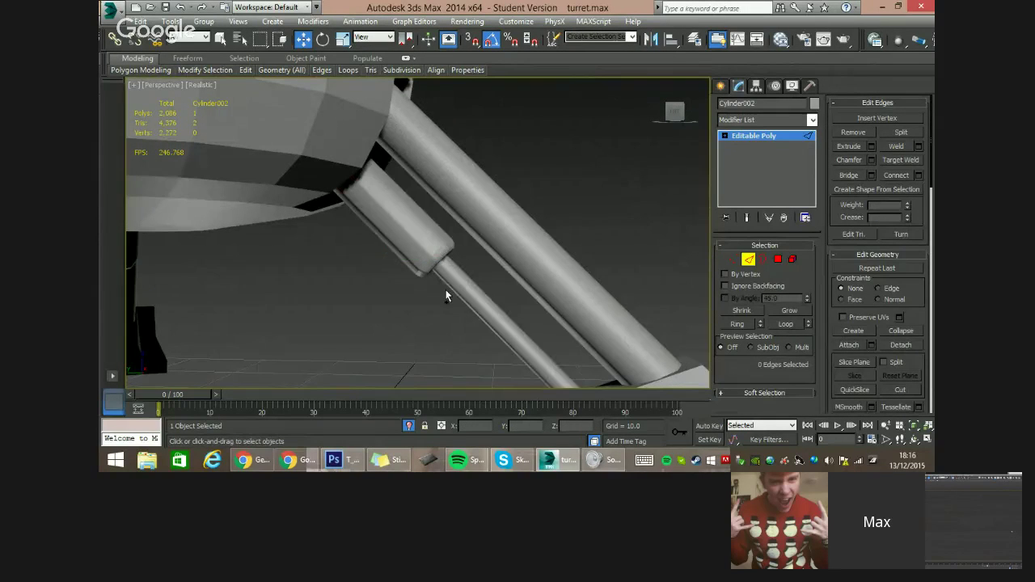
{"action": "key", "text": "ctrl+z"}
Start adding a modifier beginning with T to the piston cylinder.
{"action": "left_click", "coordinate": [812, 121]}
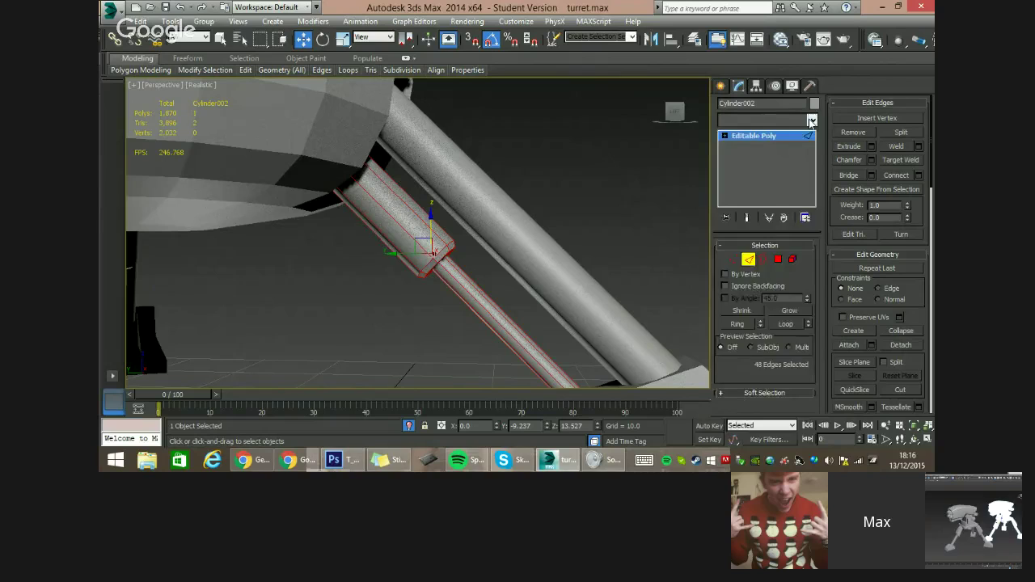
{"action": "key", "text": "t"}
{"action": "key", "text": "t"}
{"action": "key", "text": "t"}
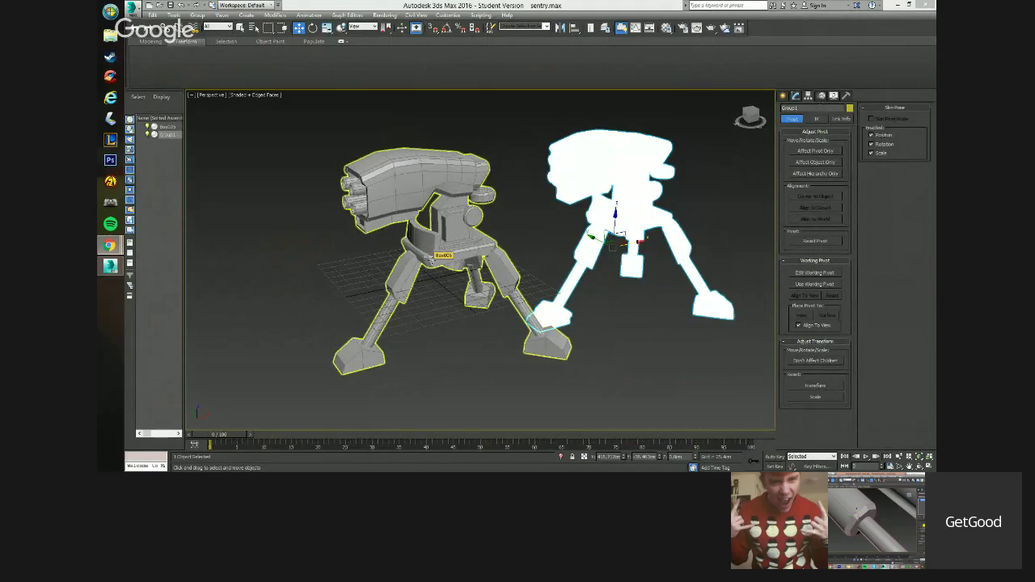
Set the high-poly turret's X and Y positions to 0 to overlap the low-poly turret, and turn off edged faces.
{"action": "right_click", "coordinate": [625, 459]}
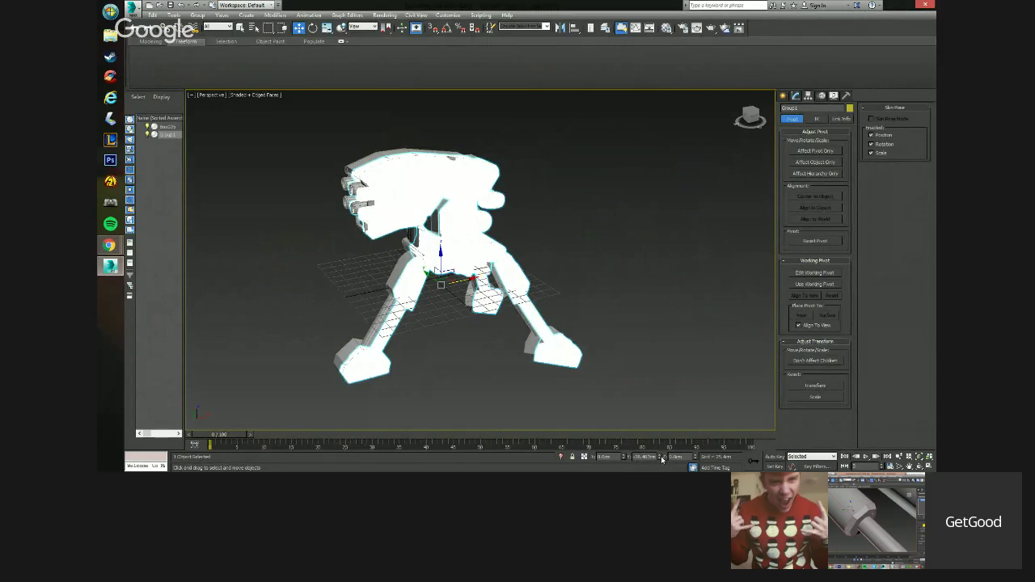
{"action": "right_click", "coordinate": [661, 458]}
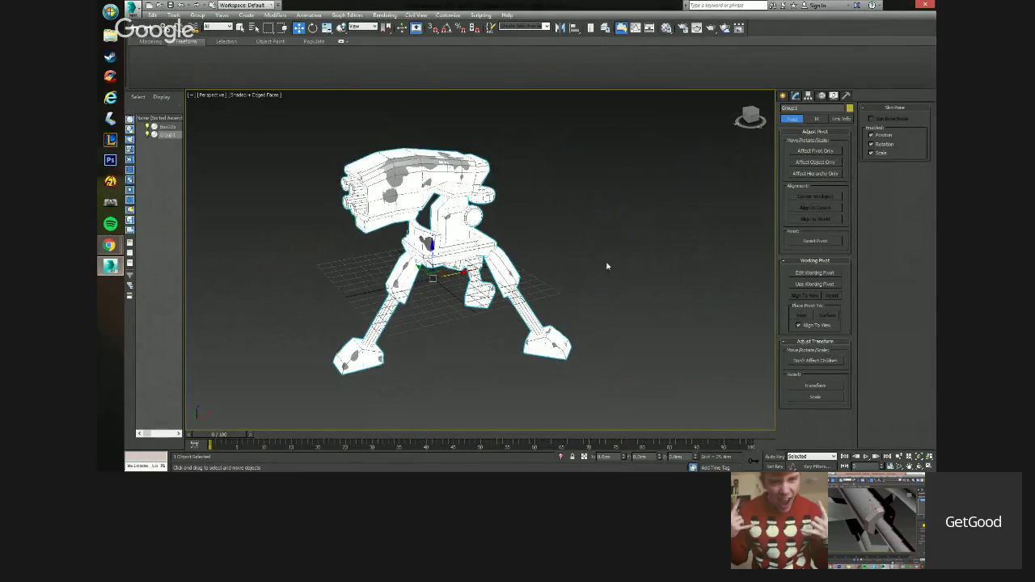
{"action": "key", "text": "F4"}
{"action": "middle_click_drag", "start_coordinate": [519, 298], "coordinate": [502, 305], "text": "alt"}
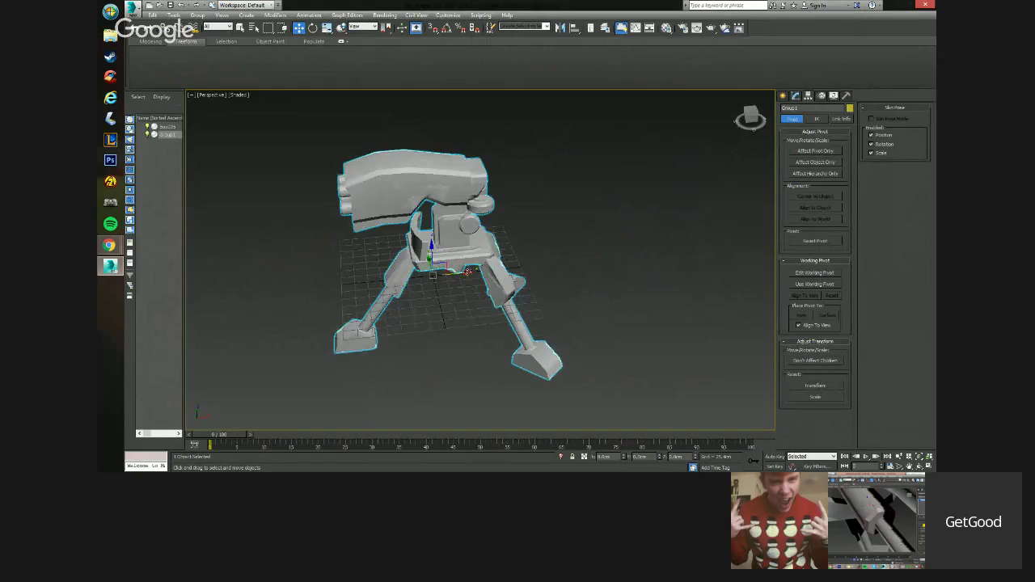
Move the high-poly turret along X well clear of the low-poly turret, comparing the two and resetting its X position once.
{"action": "left_click_drag", "start_coordinate": [467, 272], "coordinate": [686, 254]}
{"action": "left_click", "coordinate": [654, 384]}
{"action": "middle_click_drag", "start_coordinate": [644, 363], "coordinate": [598, 311], "text": "alt"}
{"action": "left_click", "coordinate": [646, 281]}
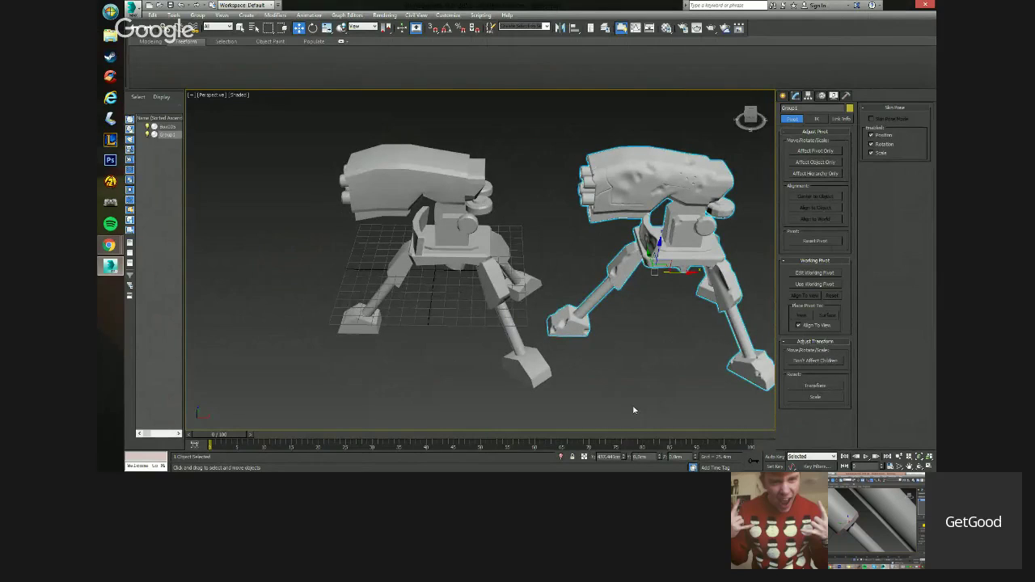
{"action": "right_click", "coordinate": [624, 457]}
{"action": "left_click_drag", "start_coordinate": [464, 271], "coordinate": [731, 337]}
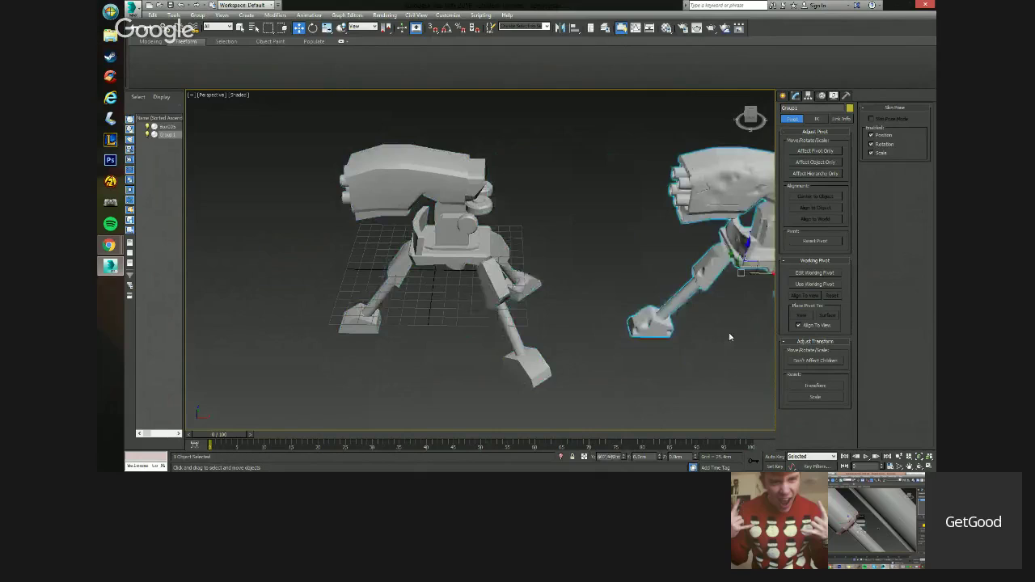
Apply an Unwrap UVW modifier to the low-poly turret.
{"action": "left_click", "coordinate": [477, 243]}
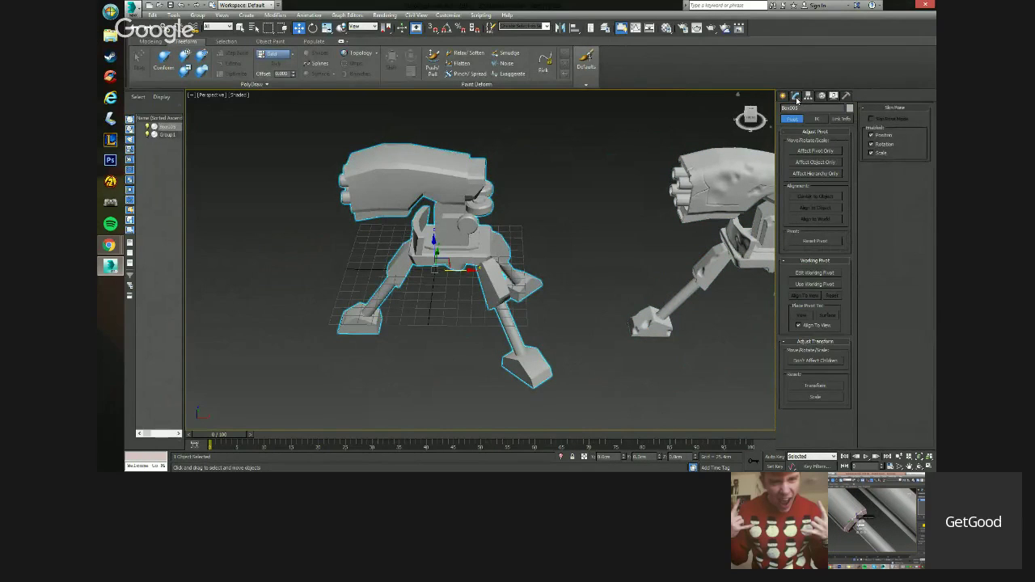
{"action": "left_click", "coordinate": [796, 97]}
{"action": "left_click", "coordinate": [800, 121]}
{"action": "key", "text": "u"}
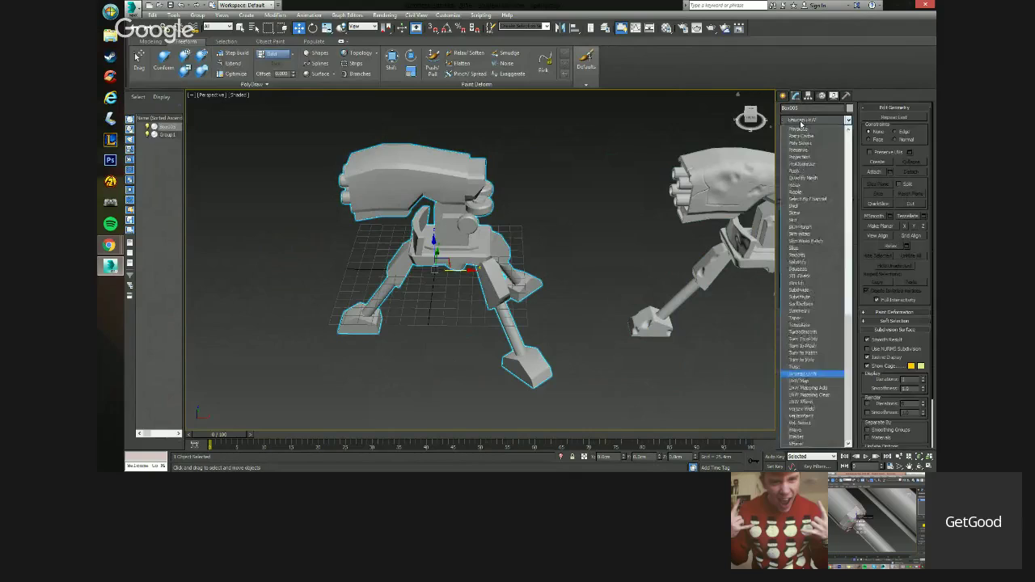
{"action": "key", "text": "Return"}
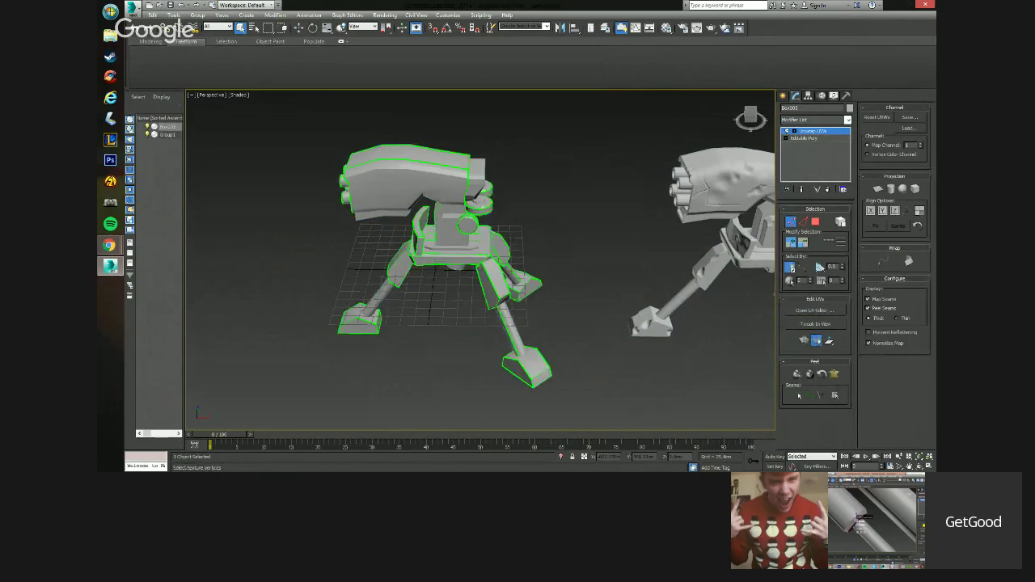
Select all the low-poly turret's polygons and flatten-map their UVs with Normalize Clusters, Rotate Clusters and Fill Holes enabled.
{"action": "key", "text": "3"}
{"action": "left_click", "coordinate": [816, 221]}
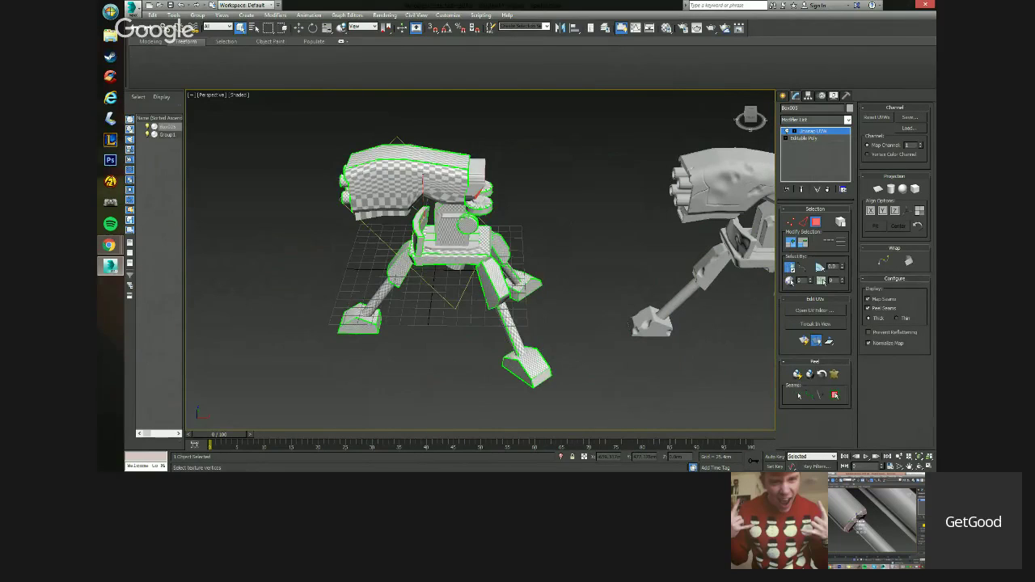
{"action": "key", "text": "ctrl+a"}
{"action": "key", "text": "1"}
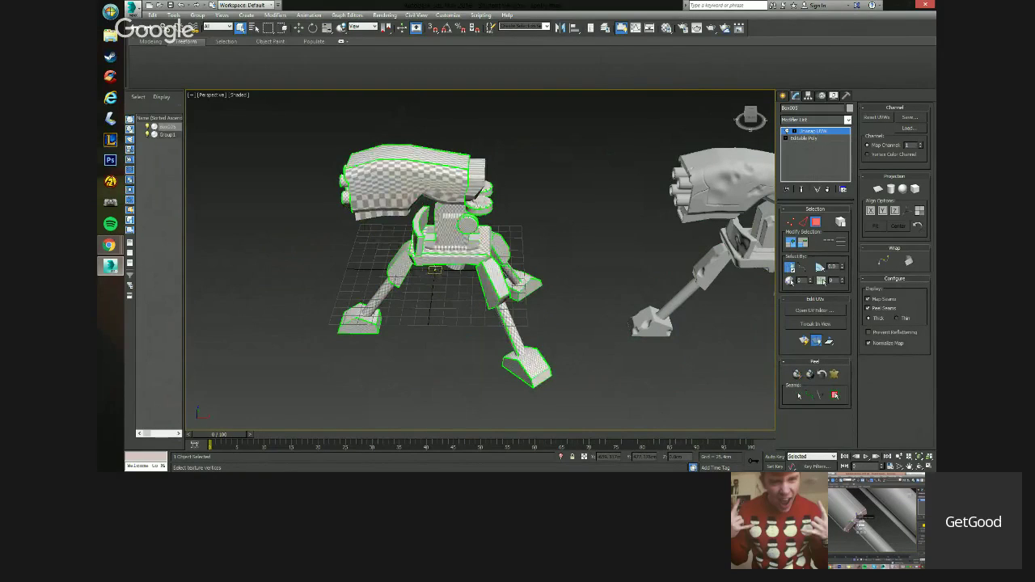
{"action": "key", "text": "3"}
{"action": "key", "text": "1"}
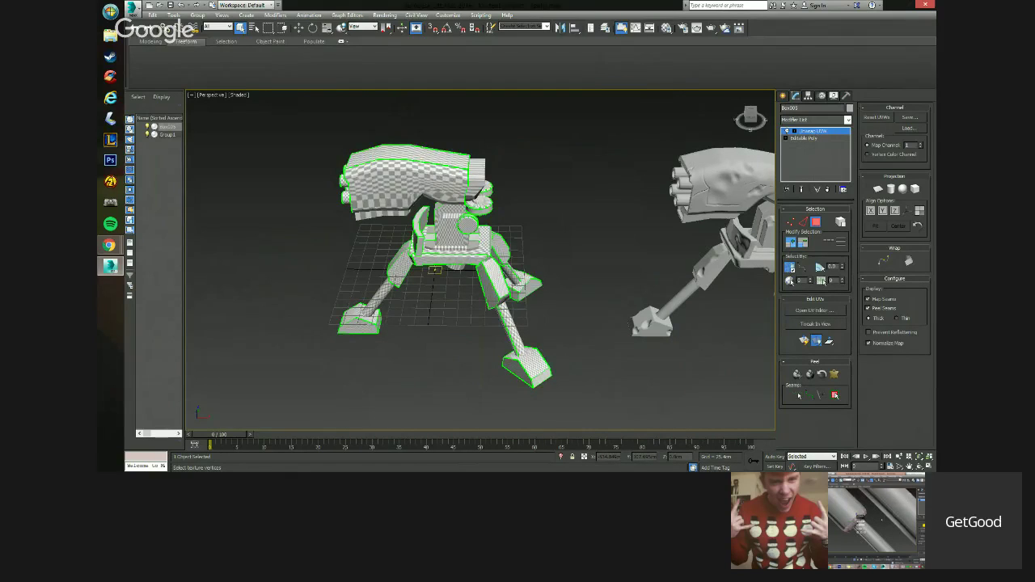
{"action": "key", "text": "ctrl+a"}
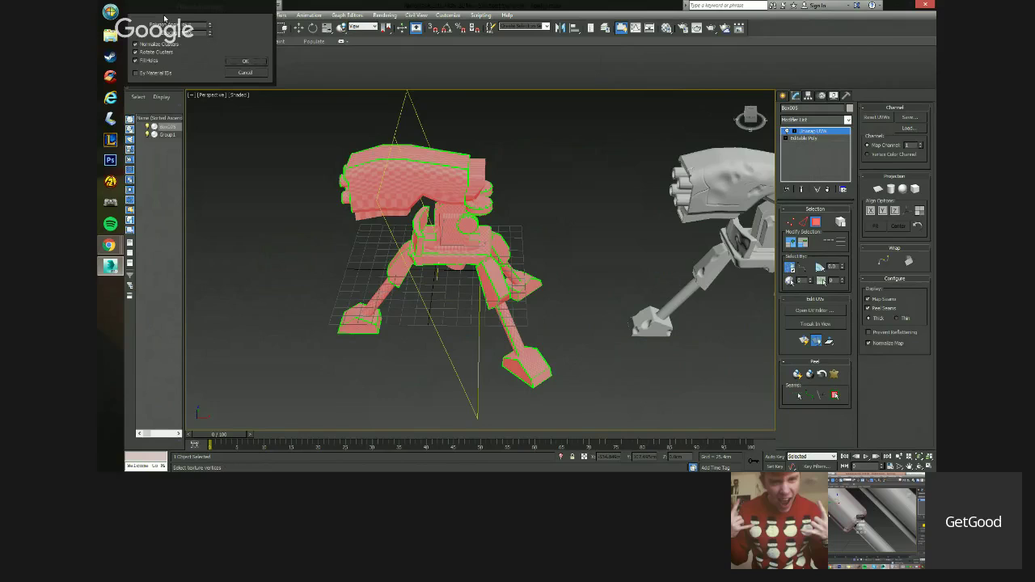
{"action": "left_click_drag", "start_coordinate": [182, 10], "coordinate": [98, 17]}
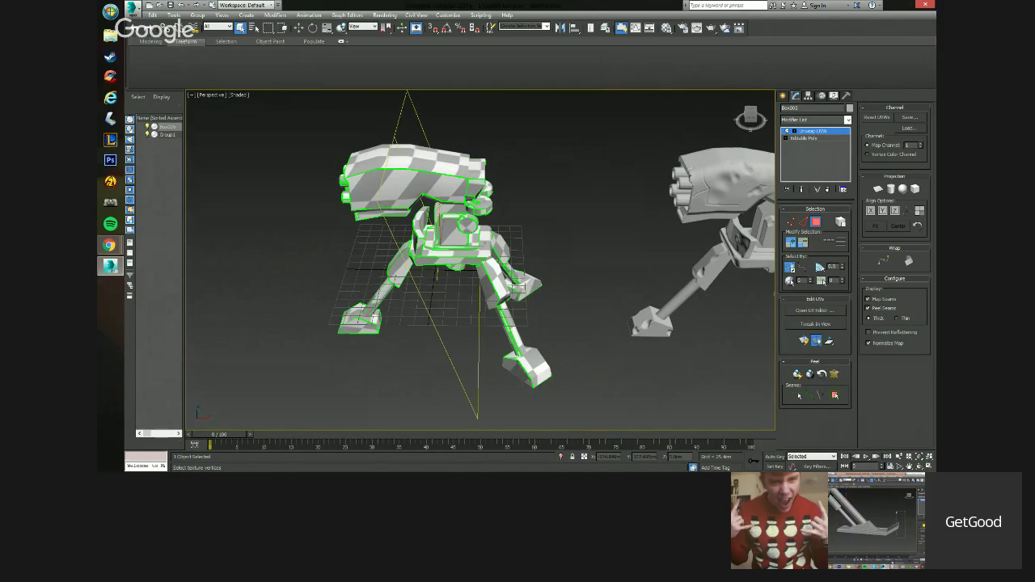
Reduce the selection to one polygon on the gun housing's side and turn on edged faces.
{"action": "key", "text": "3"}
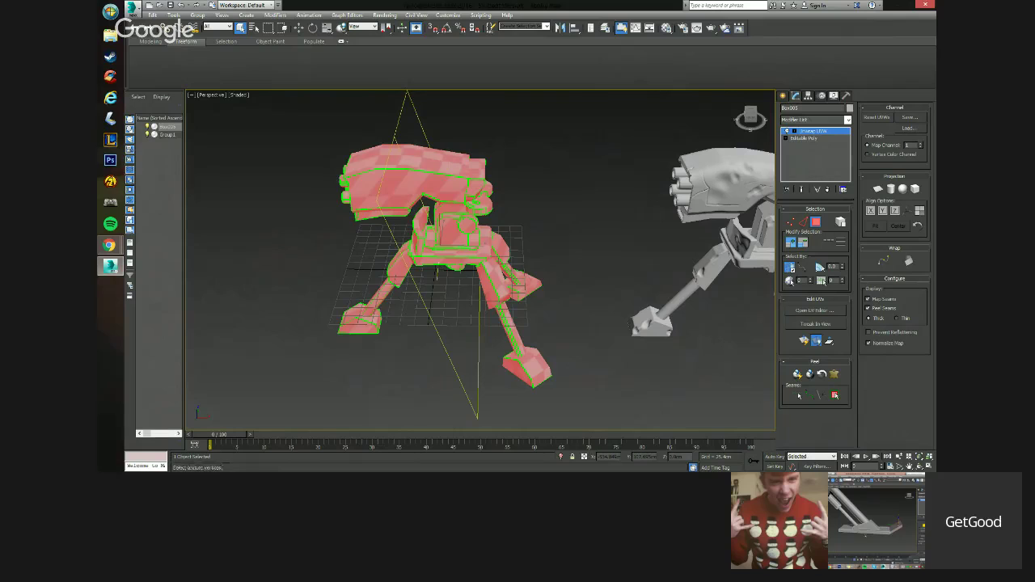
{"action": "left_click", "coordinate": [409, 190]}
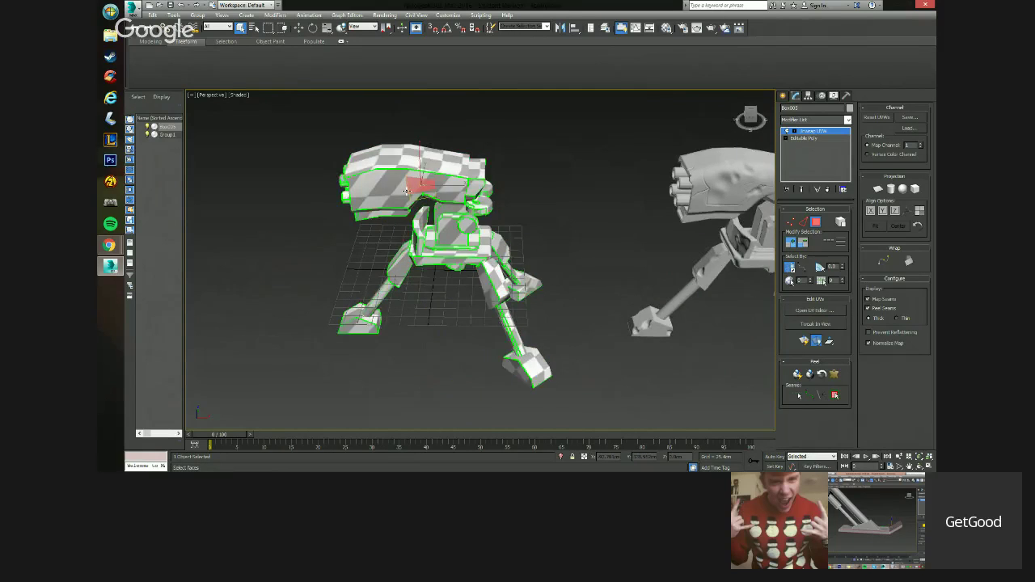
{"action": "mouse_move", "coordinate": [411, 190]}
{"action": "middle_mouse_down", "text": "alt"}
{"action": "mouse_move", "coordinate": [480, 210]}
{"action": "mouse_move", "coordinate": [519, 206]}
{"action": "mouse_move", "coordinate": [411, 184]}
{"action": "middle_mouse_up", "text": "alt"}
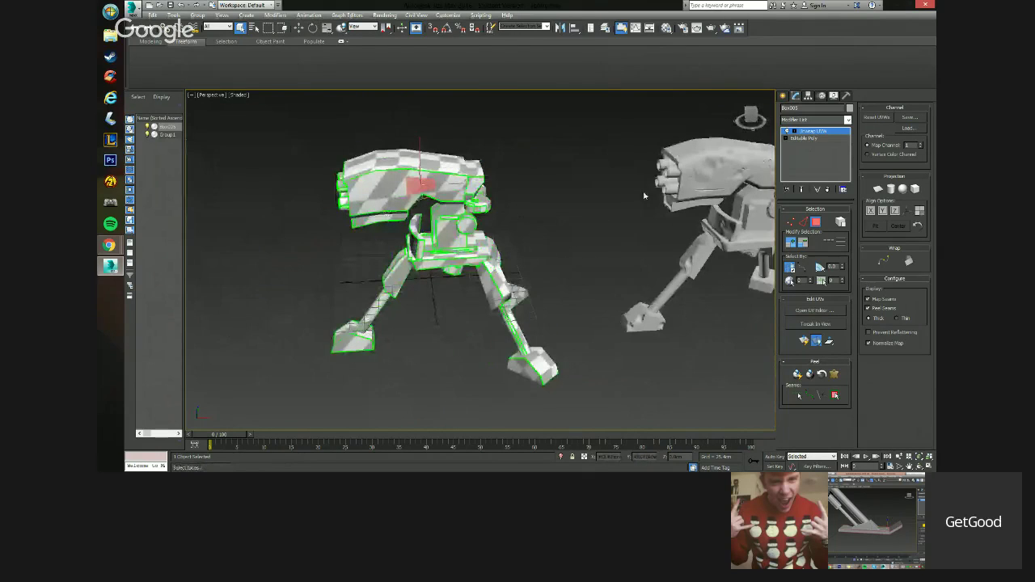
{"action": "middle_click_drag", "start_coordinate": [515, 200], "coordinate": [517, 240]}
{"action": "key", "text": "F4"}
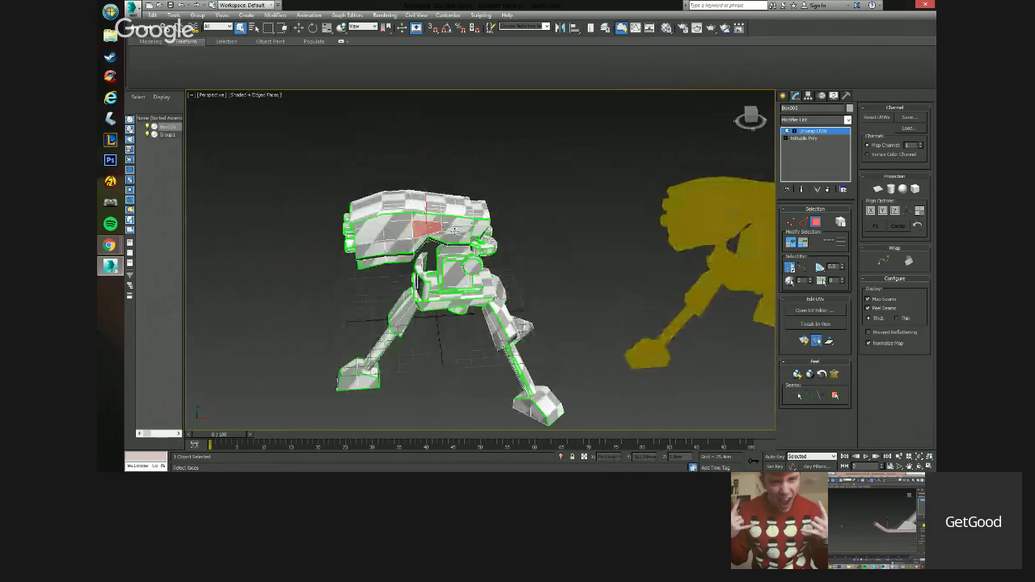
{"action": "middle_click_drag", "start_coordinate": [450, 237], "coordinate": [505, 233]}
{"action": "scroll", "coordinate": [505, 233], "scroll_direction": "up", "scroll_amount": 3}
Add the remaining polygons of the gun housing's side to the selection, leaving out the rear end face.
{"action": "left_click", "coordinate": [457, 243], "text": "ctrl"}
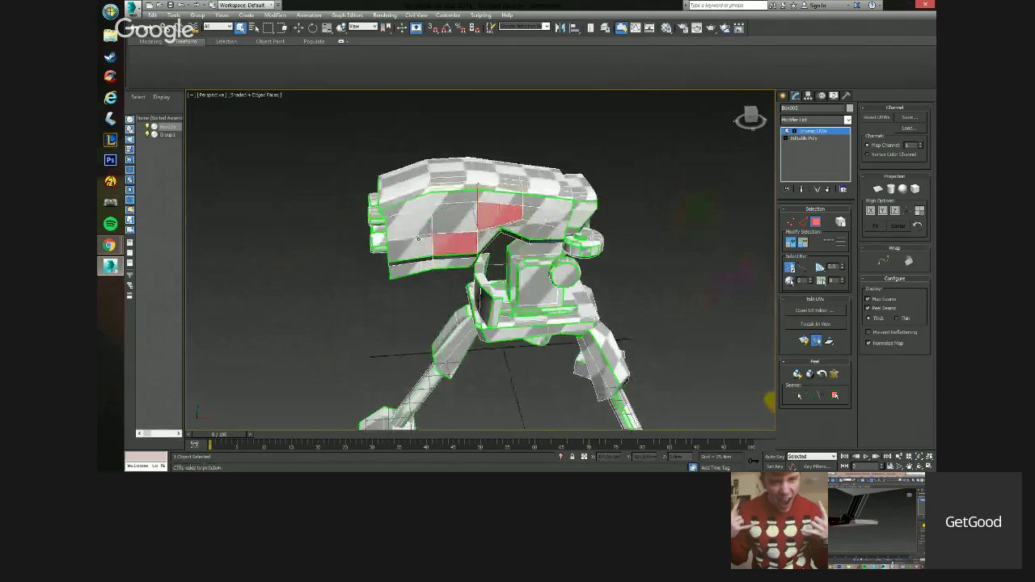
{"action": "left_click_drag", "start_coordinate": [453, 241], "coordinate": [414, 220], "text": "ctrl"}
{"action": "left_click", "coordinate": [454, 199], "text": "ctrl"}
{"action": "left_click", "coordinate": [498, 199], "text": "ctrl"}
{"action": "left_click", "coordinate": [492, 234], "text": "ctrl"}
{"action": "left_click", "coordinate": [530, 232], "text": "ctrl"}
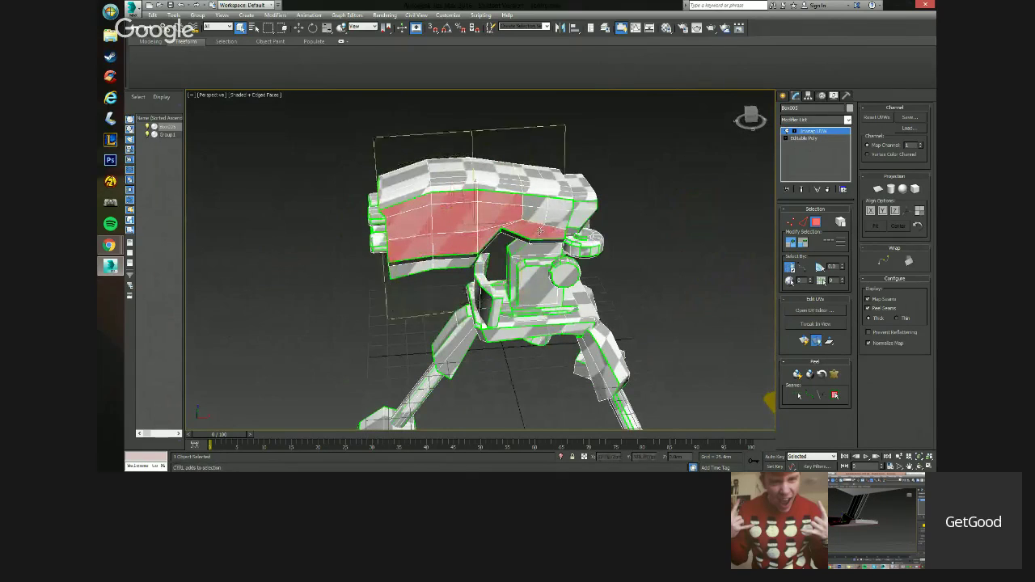
{"action": "left_click", "coordinate": [537, 213], "text": "ctrl"}
{"action": "left_click", "coordinate": [553, 224], "text": "ctrl"}
{"action": "left_click", "coordinate": [556, 207], "text": "ctrl"}
{"action": "left_click", "coordinate": [581, 206], "text": "ctrl"}
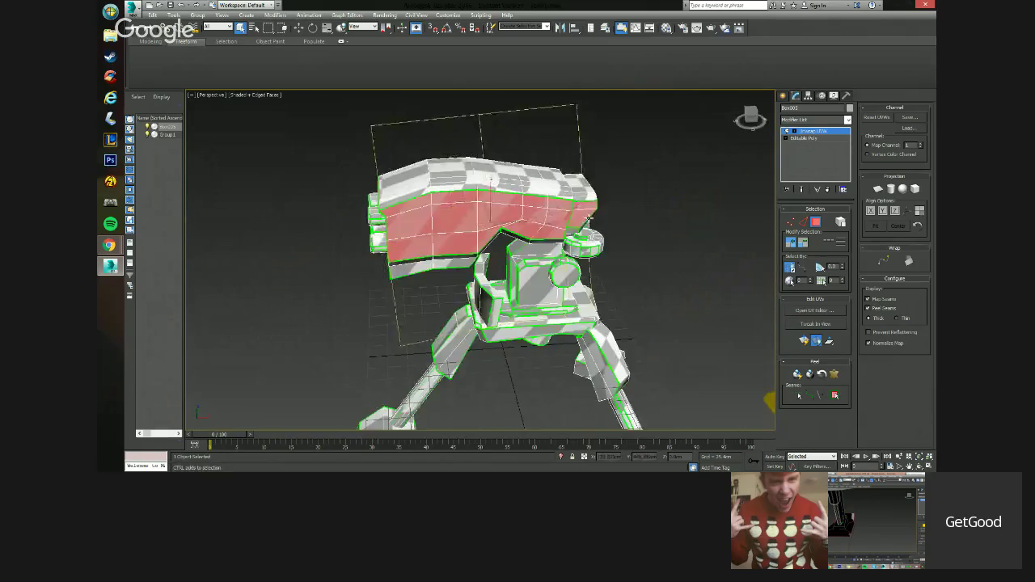
{"action": "mouse_move", "coordinate": [589, 218]}
{"action": "middle_mouse_down", "text": "alt"}
{"action": "mouse_move", "coordinate": [550, 251]}
{"action": "mouse_move", "coordinate": [599, 214]}
{"action": "middle_mouse_up", "text": "alt"}
{"action": "left_click", "coordinate": [560, 227], "text": "alt"}
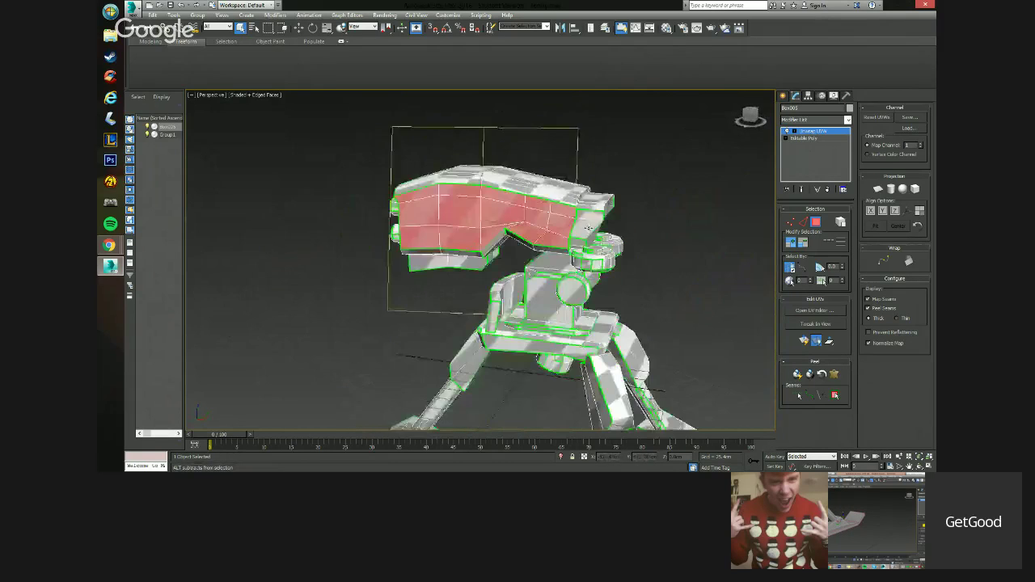
Remap the UVs of the selected housing side polygons and check the checker pattern around the gun.
{"action": "left_click", "coordinate": [801, 395]}
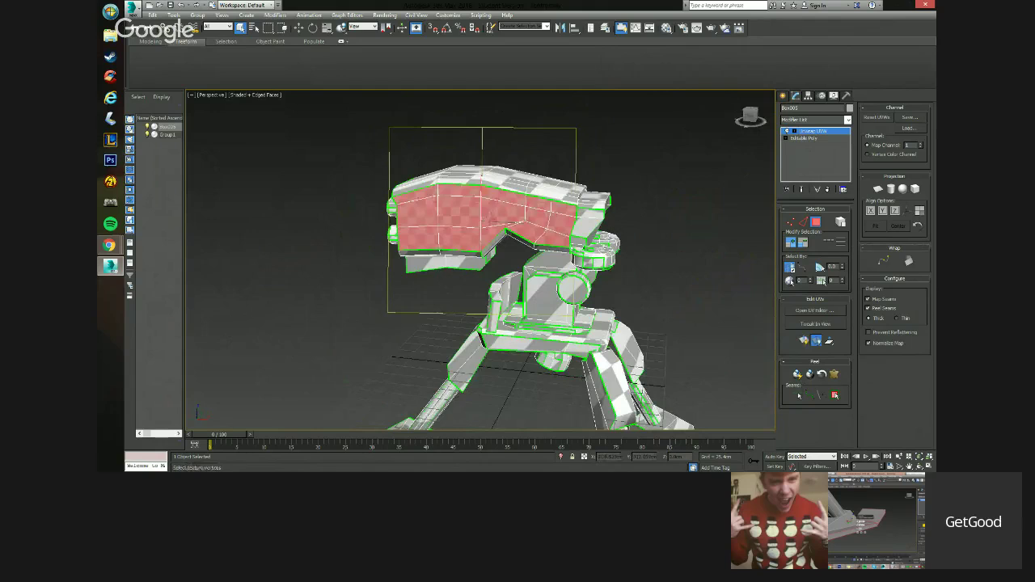
{"action": "middle_click_drag", "start_coordinate": [487, 215], "coordinate": [544, 260], "text": "alt"}
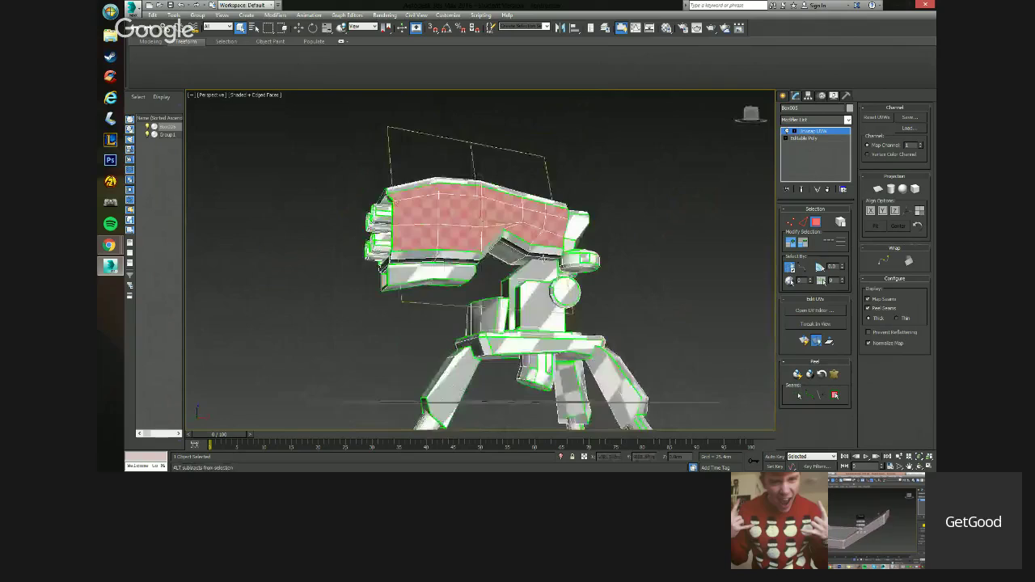
{"action": "middle_click_drag", "start_coordinate": [544, 259], "coordinate": [463, 232], "text": "alt"}
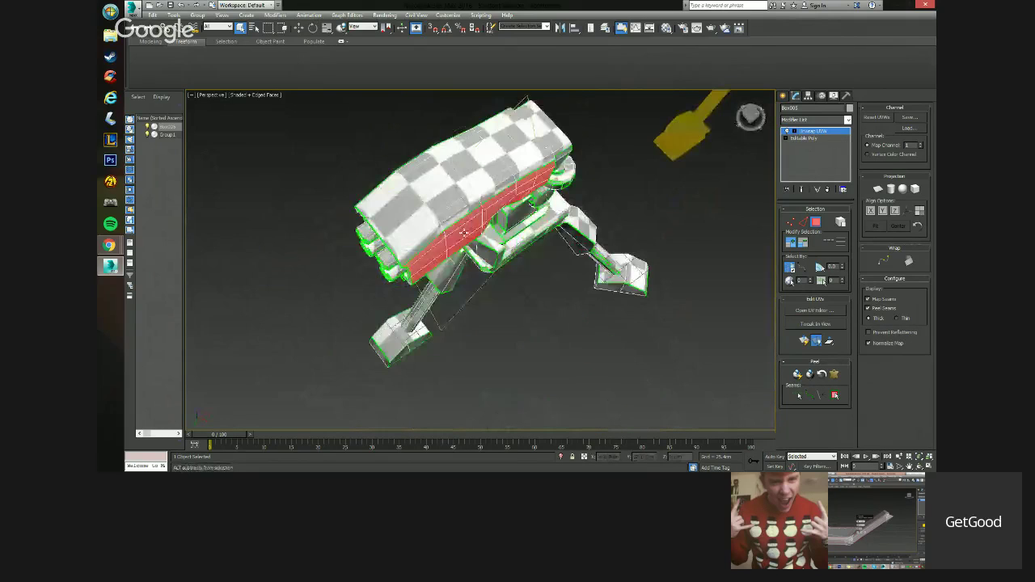
{"action": "left_click", "coordinate": [414, 232]}
{"action": "left_click", "coordinate": [424, 231], "text": "ctrl"}
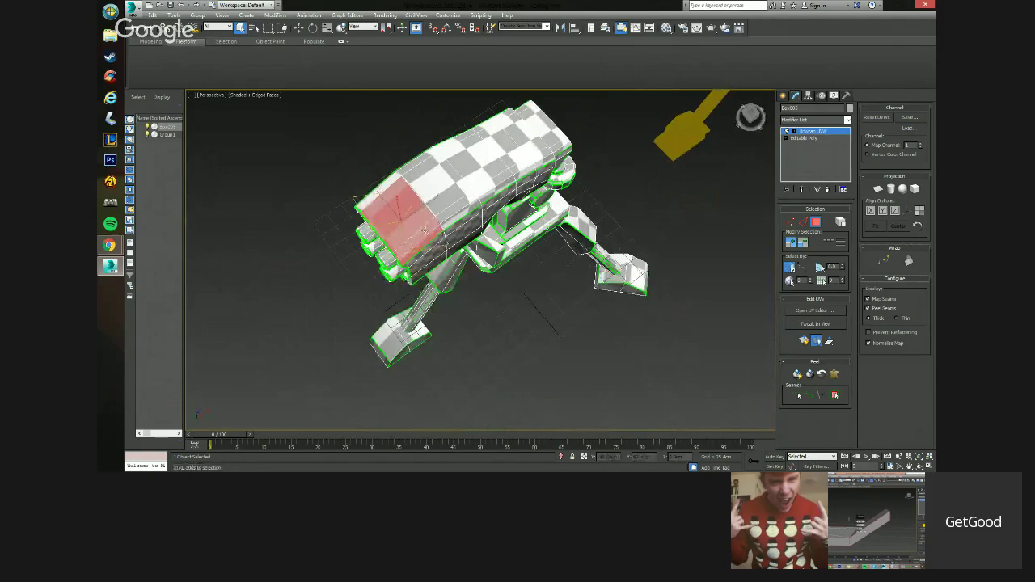
{"action": "key", "text": "ctrl+a"}
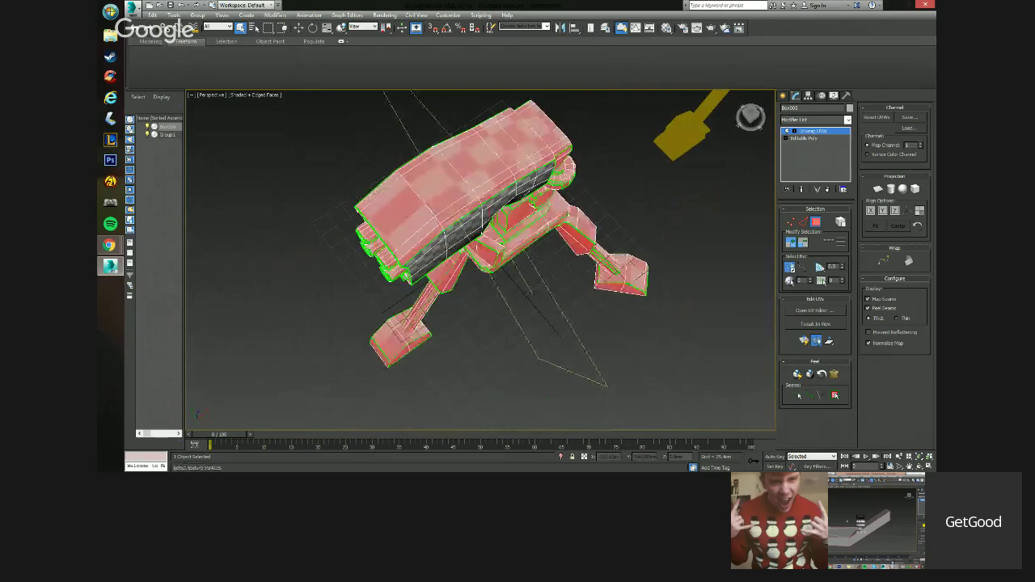
{"action": "middle_click_drag", "start_coordinate": [442, 233], "coordinate": [439, 191], "text": "alt"}
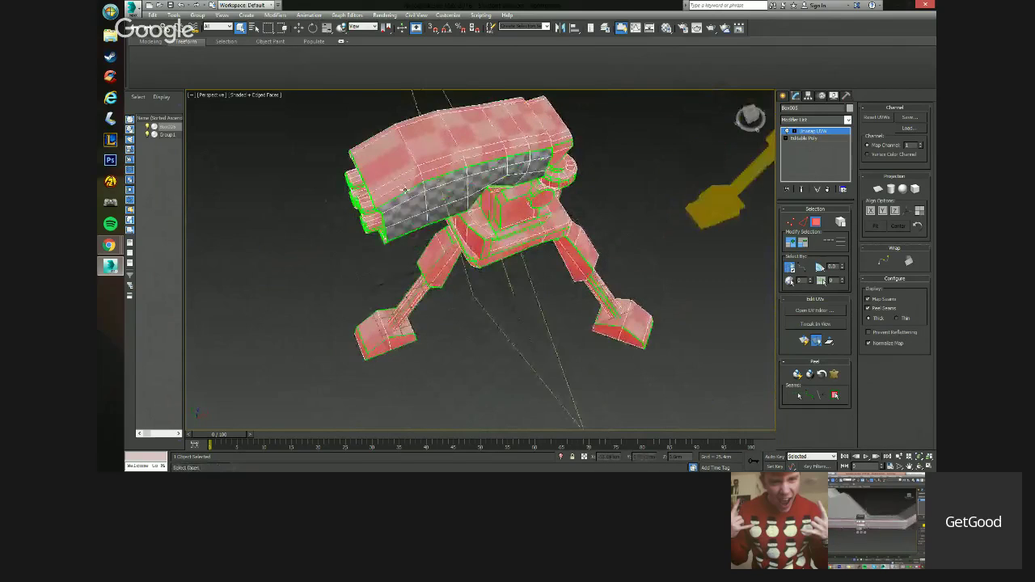
Select the row of top faces along the launcher housing, from the front opening to the rear.
{"action": "left_click", "coordinate": [403, 179]}
{"action": "left_click", "coordinate": [433, 153], "text": "ctrl"}
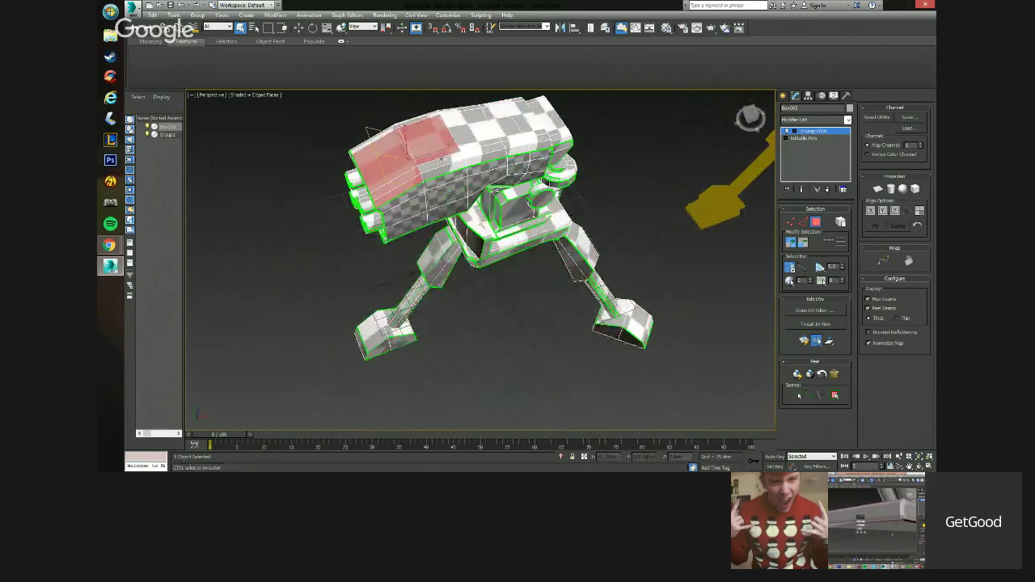
{"action": "left_click", "coordinate": [443, 165], "text": "ctrl"}
{"action": "left_click", "coordinate": [476, 152], "text": "ctrl"}
{"action": "left_click", "coordinate": [499, 132], "text": "ctrl"}
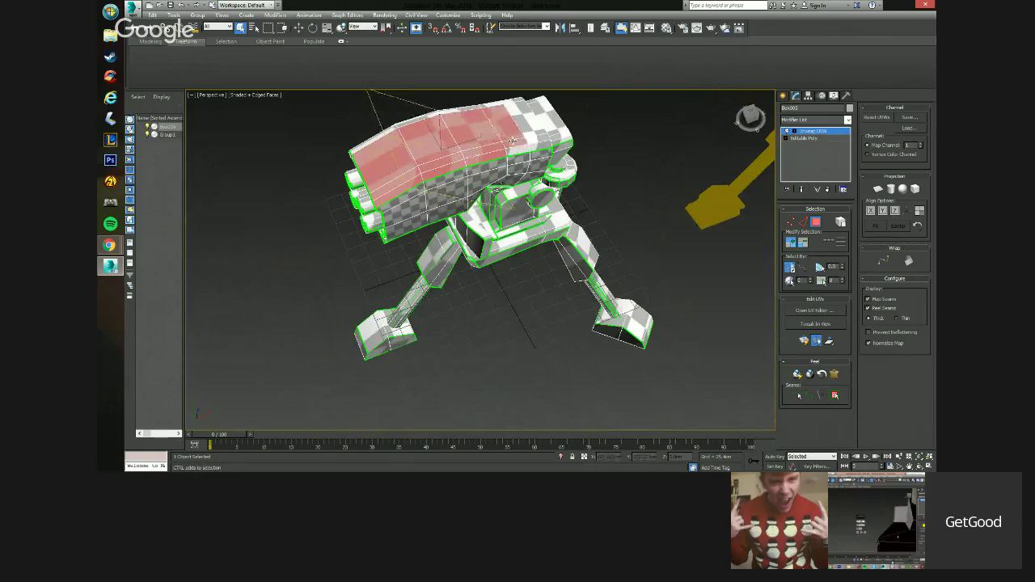
{"action": "left_click", "coordinate": [534, 131], "text": "ctrl"}
Expand the housing's top-face selection to its seams, unwrap it with Pelt Map and return to polygon selection.
{"action": "middle_click_drag", "start_coordinate": [533, 131], "coordinate": [414, 147], "text": "alt"}
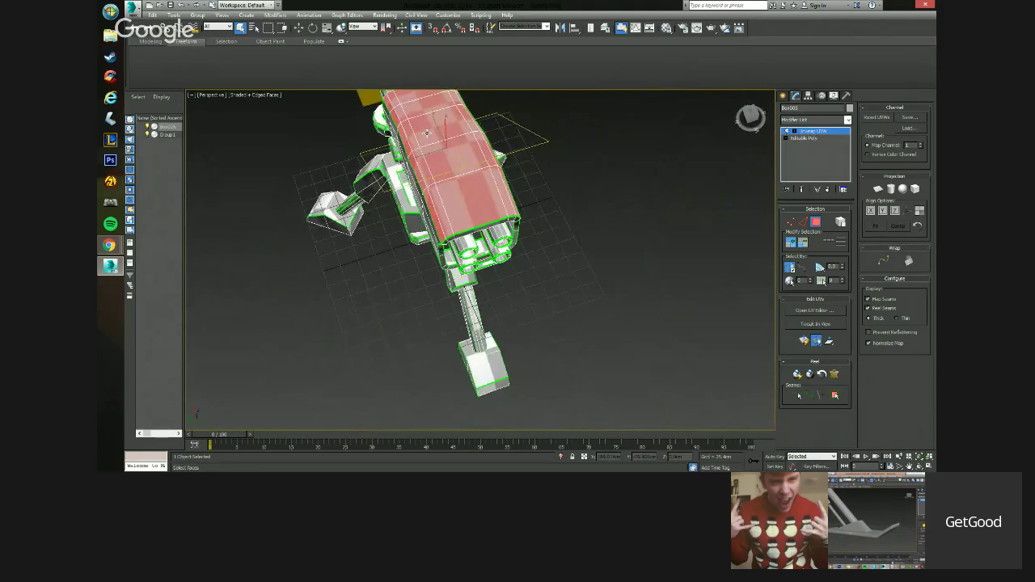
{"action": "middle_click_drag", "start_coordinate": [429, 140], "coordinate": [393, 183]}
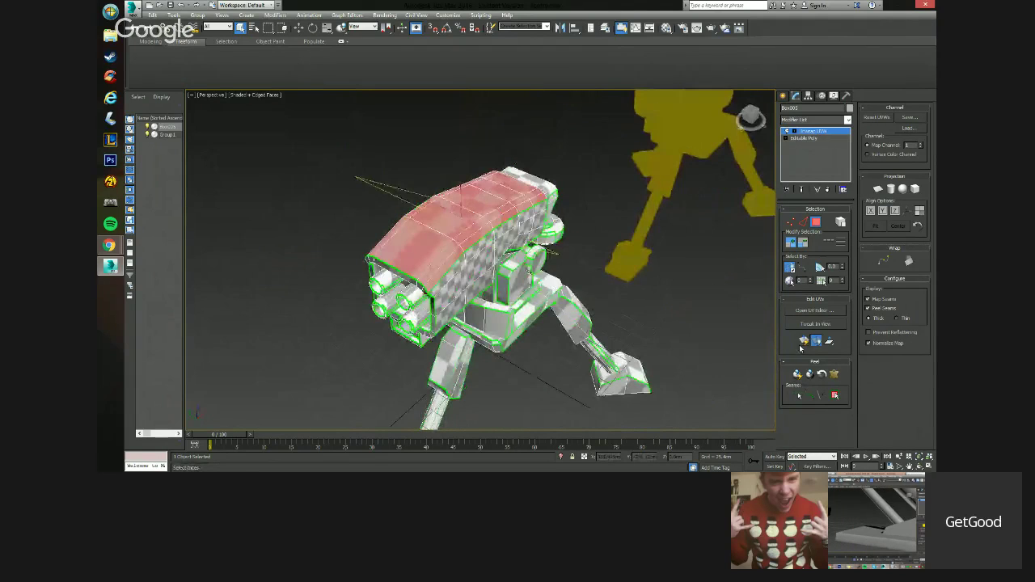
{"action": "middle_click_drag", "start_coordinate": [765, 298], "coordinate": [558, 285], "text": "alt"}
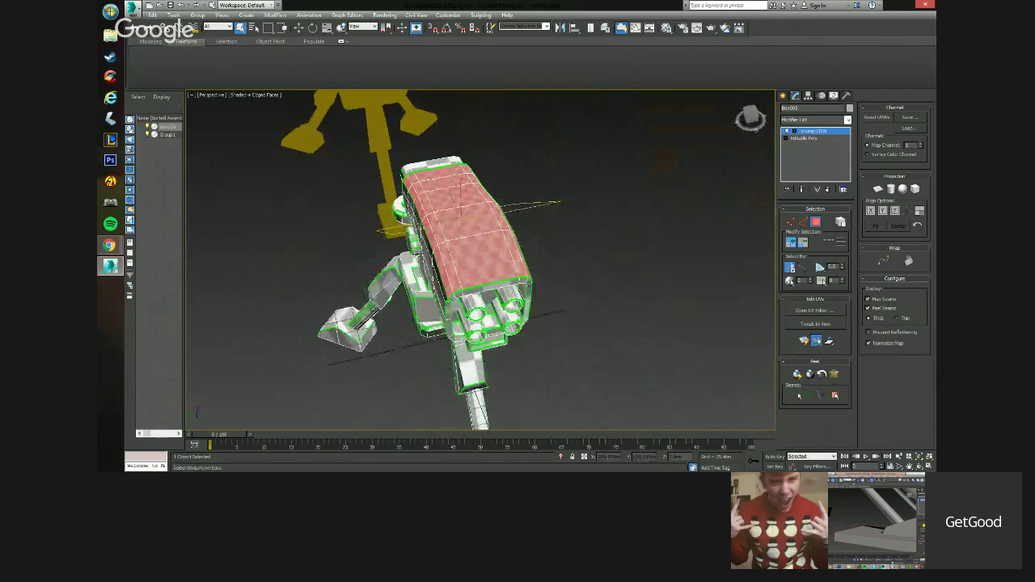
{"action": "left_click", "coordinate": [834, 395]}
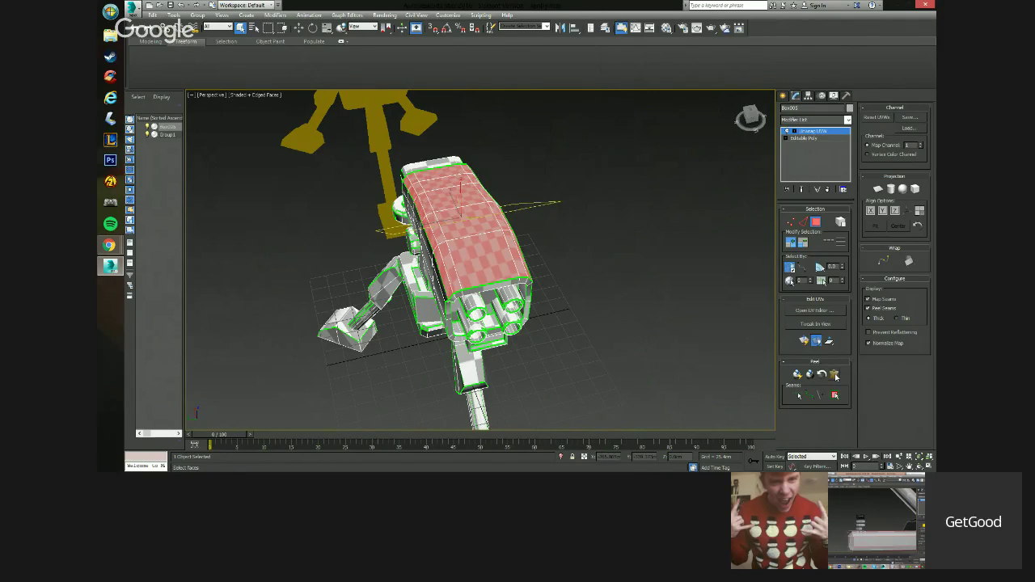
{"action": "left_click", "coordinate": [836, 374]}
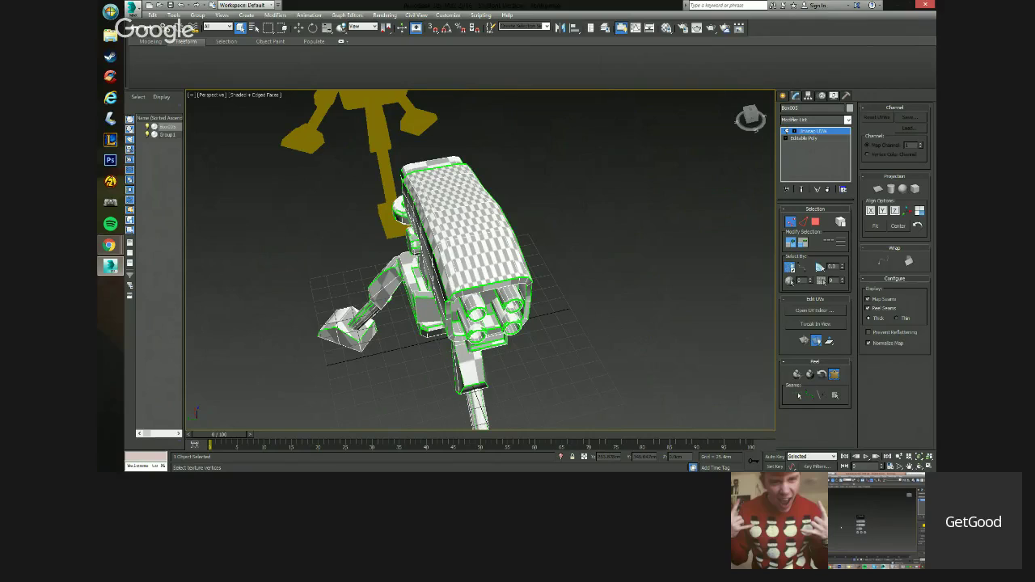
{"action": "key", "text": "3"}
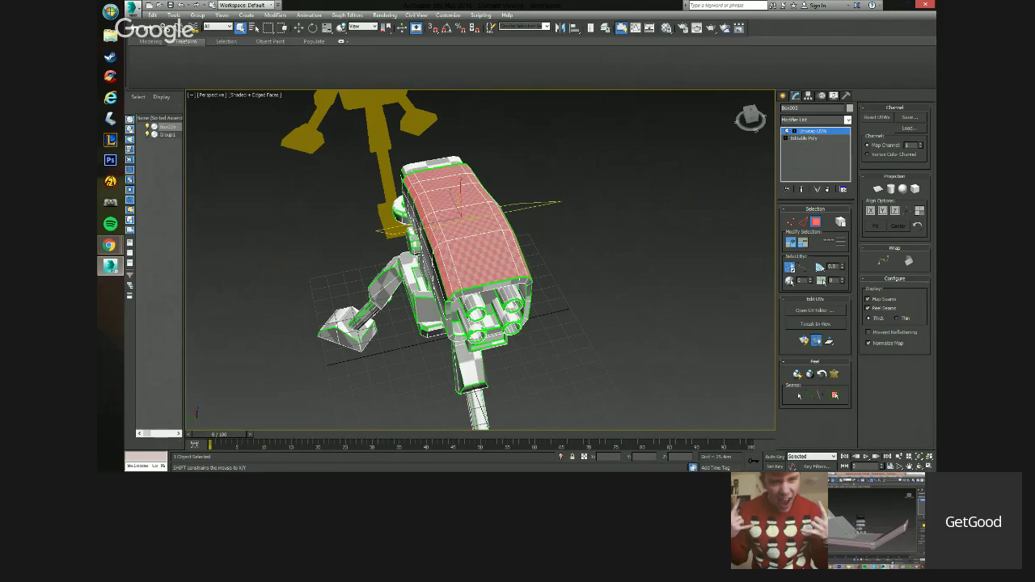
Select the front rim faces along the upper edge, around the corner and partway down one side of the housing opening.
{"action": "middle_click_drag", "start_coordinate": [437, 305], "coordinate": [312, 290], "text": "alt"}
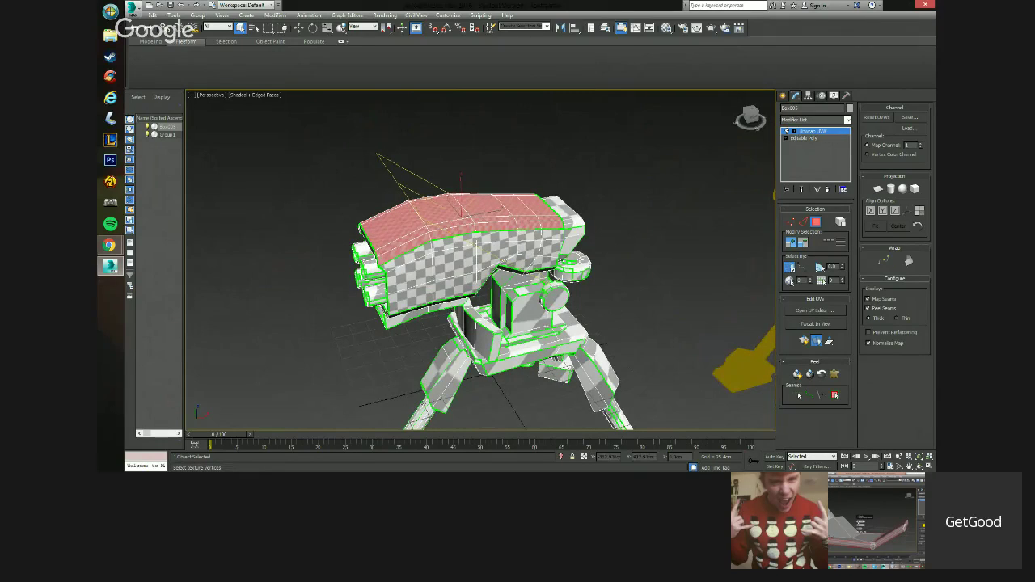
{"action": "middle_click_drag", "start_coordinate": [519, 301], "coordinate": [581, 287], "text": "alt"}
{"action": "middle_click_drag", "start_coordinate": [299, 293], "coordinate": [348, 293], "text": "alt"}
{"action": "middle_click_drag", "start_coordinate": [490, 197], "coordinate": [493, 191], "text": "alt"}
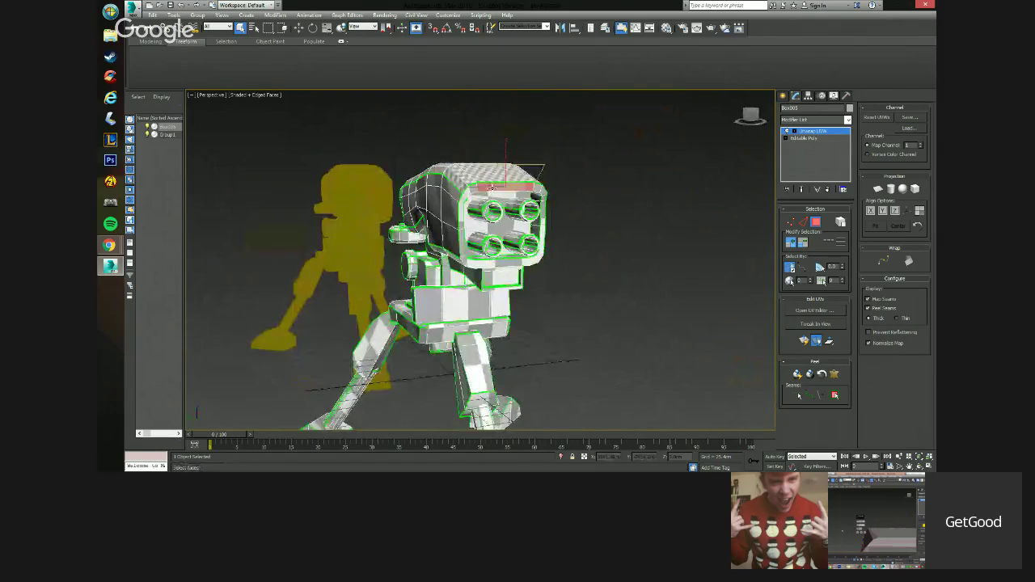
{"action": "scroll", "coordinate": [495, 186], "scroll_direction": "up", "scroll_amount": 3}
{"action": "left_click", "coordinate": [449, 190], "text": "ctrl"}
{"action": "left_click", "coordinate": [440, 199], "text": "ctrl"}
{"action": "left_click", "coordinate": [432, 209], "text": "ctrl"}
{"action": "left_click", "coordinate": [430, 240], "text": "ctrl"}
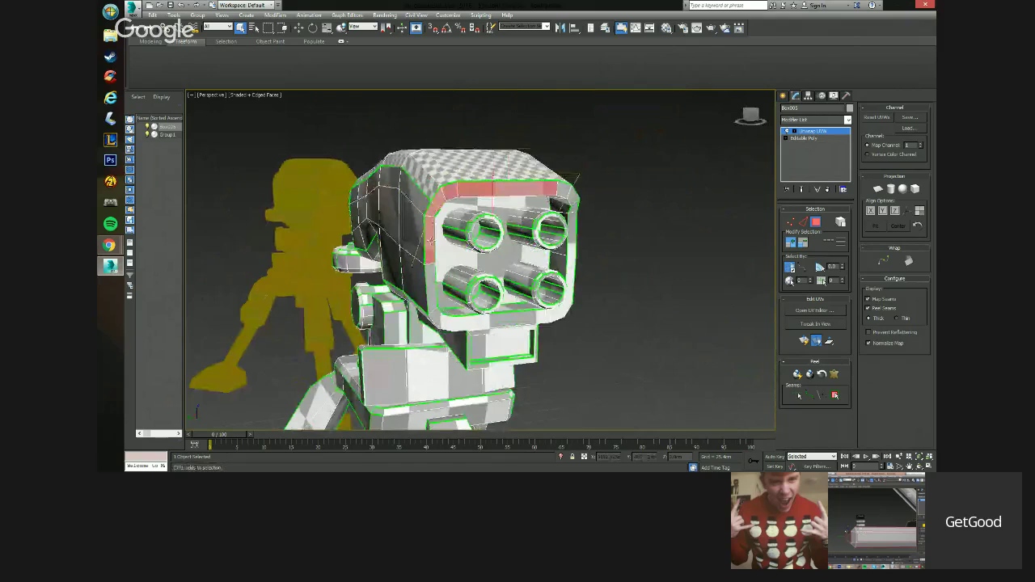
Add the lower edge, remaining corners and opposite side to the selection to complete the front rim loop.
{"action": "left_click", "coordinate": [431, 288], "text": "ctrl"}
{"action": "left_click", "coordinate": [437, 316], "text": "ctrl"}
{"action": "left_click", "coordinate": [448, 322], "text": "ctrl"}
{"action": "left_click", "coordinate": [500, 322], "text": "ctrl"}
{"action": "left_click", "coordinate": [555, 315], "text": "ctrl"}
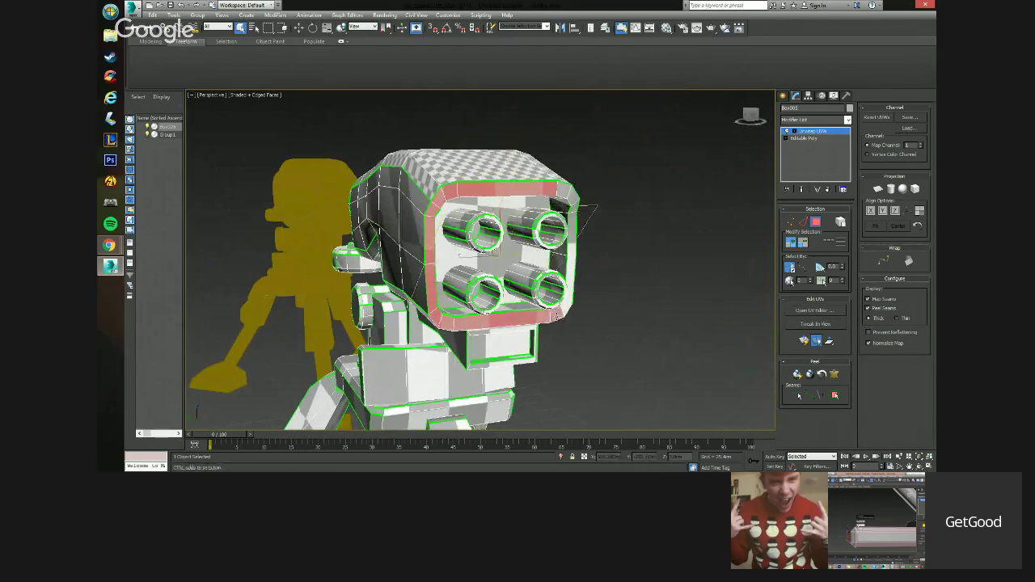
{"action": "middle_click_drag", "start_coordinate": [581, 309], "coordinate": [573, 267], "text": "alt"}
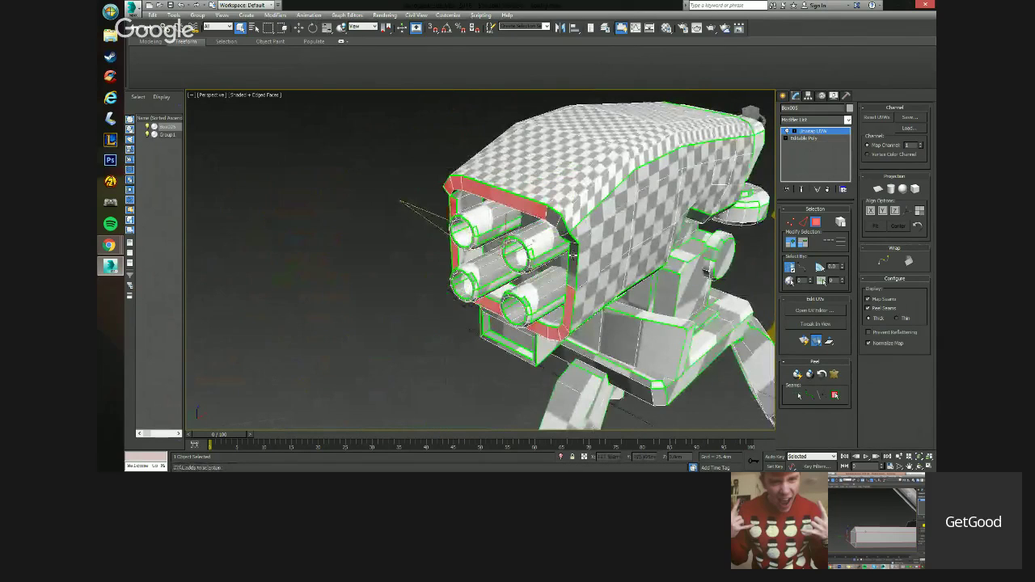
{"action": "left_click", "coordinate": [571, 239], "text": "ctrl"}
{"action": "left_click", "coordinate": [560, 221], "text": "ctrl"}
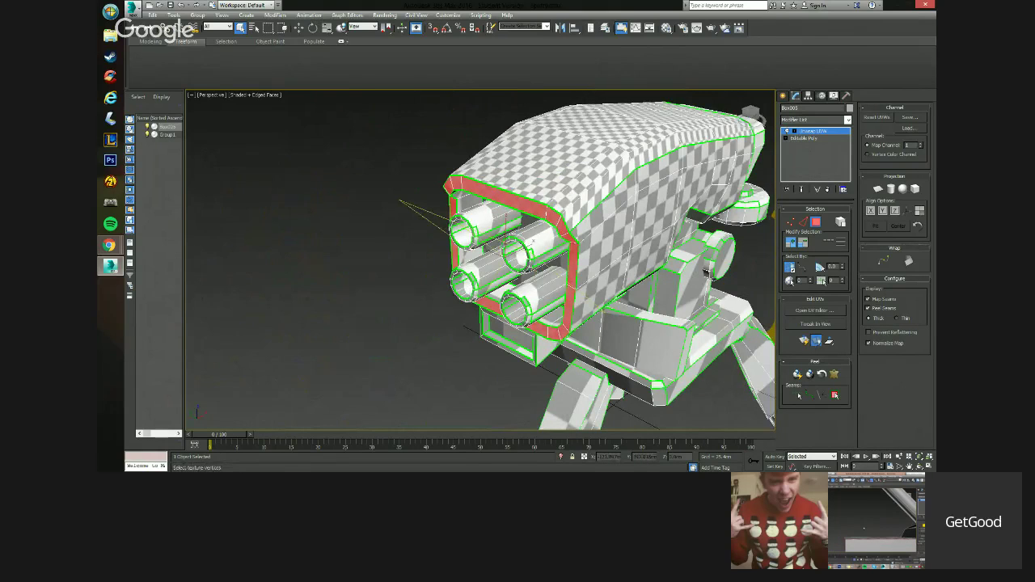
Select the bevelled strip beneath the housing's side panel and unwrap it separately.
{"action": "mouse_move", "coordinate": [533, 241]}
{"action": "middle_mouse_down", "text": "alt"}
{"action": "mouse_move", "coordinate": [531, 259]}
{"action": "mouse_move", "coordinate": [583, 275]}
{"action": "mouse_move", "coordinate": [582, 296]}
{"action": "mouse_move", "coordinate": [556, 314]}
{"action": "mouse_move", "coordinate": [534, 425]}
{"action": "middle_mouse_up", "text": "alt"}
{"action": "left_click", "coordinate": [583, 275]}
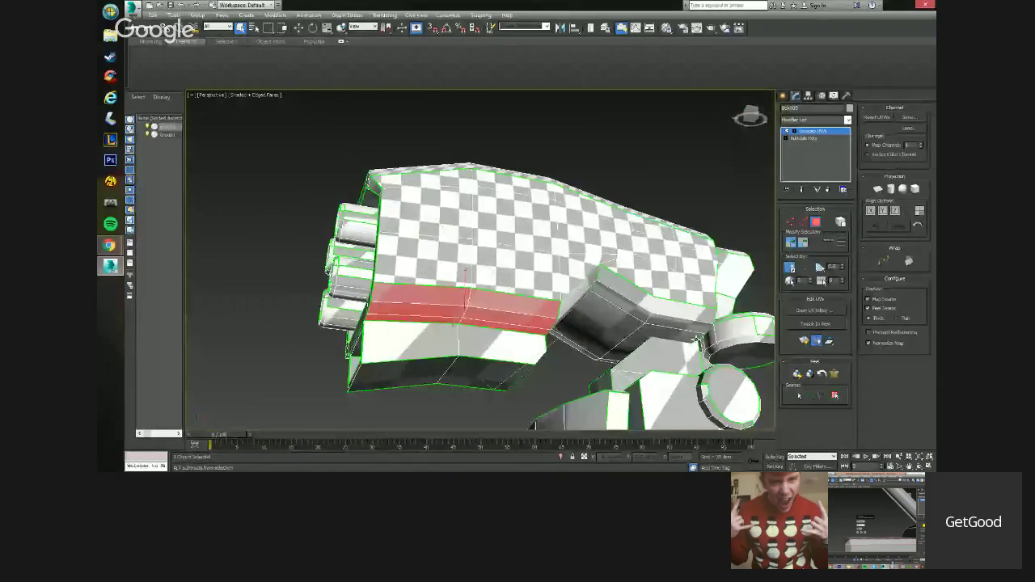
{"action": "middle_click_drag", "start_coordinate": [534, 425], "coordinate": [536, 392], "text": "alt"}
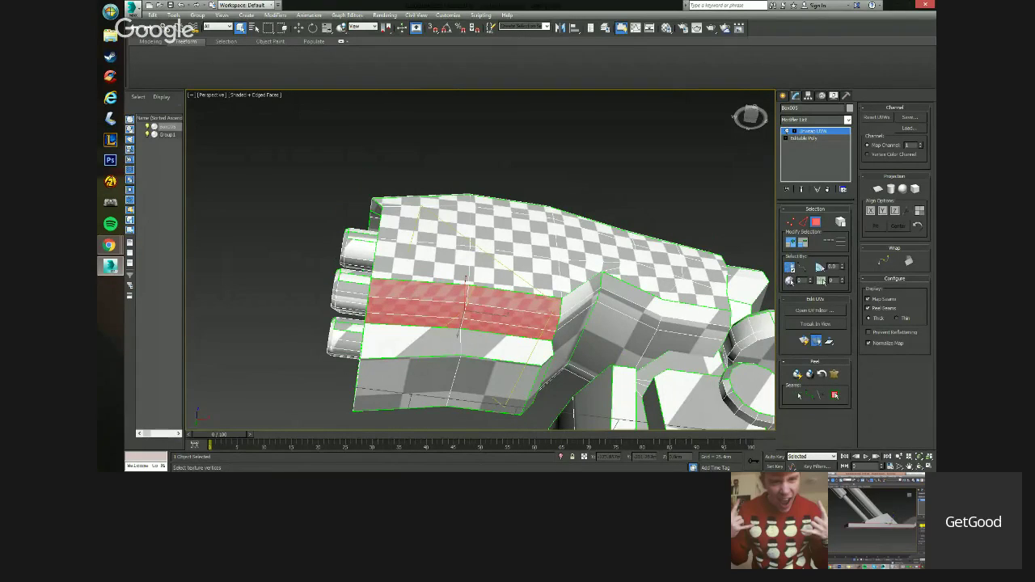
Select the faces of the angled notch and rear bevel on the housing's underside and unwrap them with Pelt Map.
{"action": "middle_click_drag", "start_coordinate": [687, 333], "coordinate": [611, 271], "text": "alt"}
{"action": "left_click", "coordinate": [607, 271]}
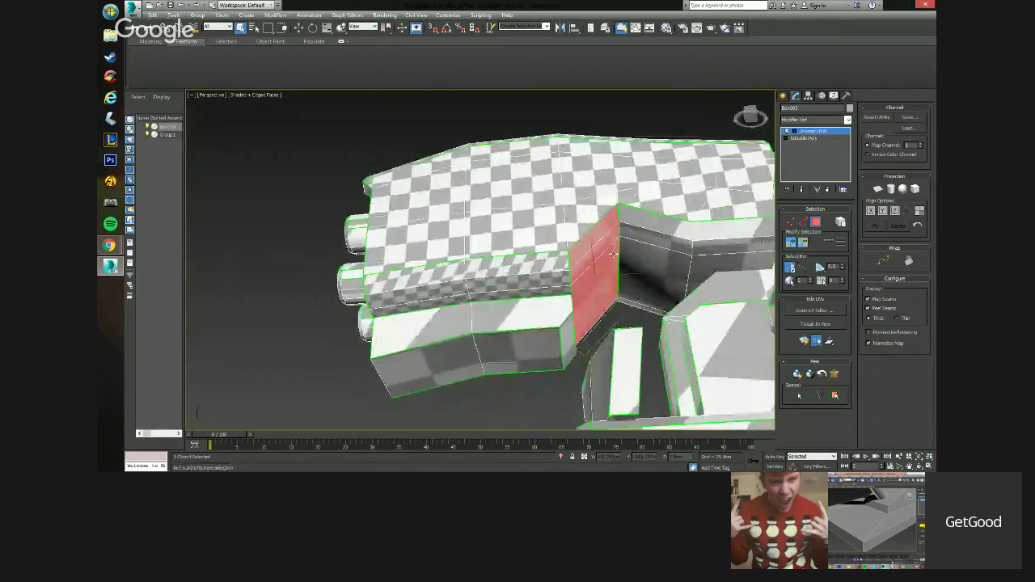
{"action": "left_click", "coordinate": [643, 271], "text": "ctrl"}
{"action": "left_click", "coordinate": [651, 231], "text": "ctrl"}
{"action": "left_click", "coordinate": [721, 244], "text": "ctrl"}
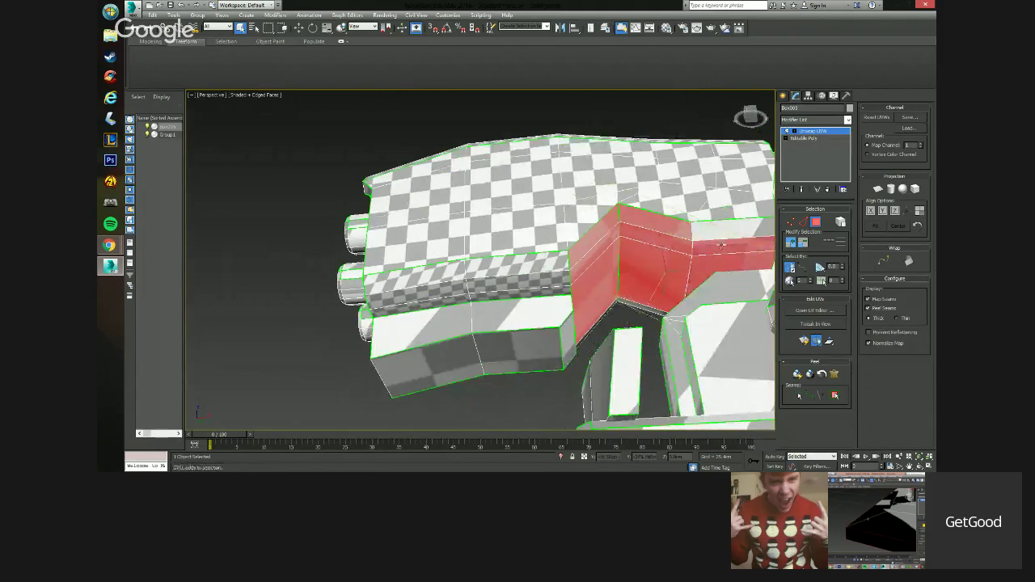
{"action": "middle_click_drag", "start_coordinate": [722, 244], "coordinate": [619, 273], "text": "alt"}
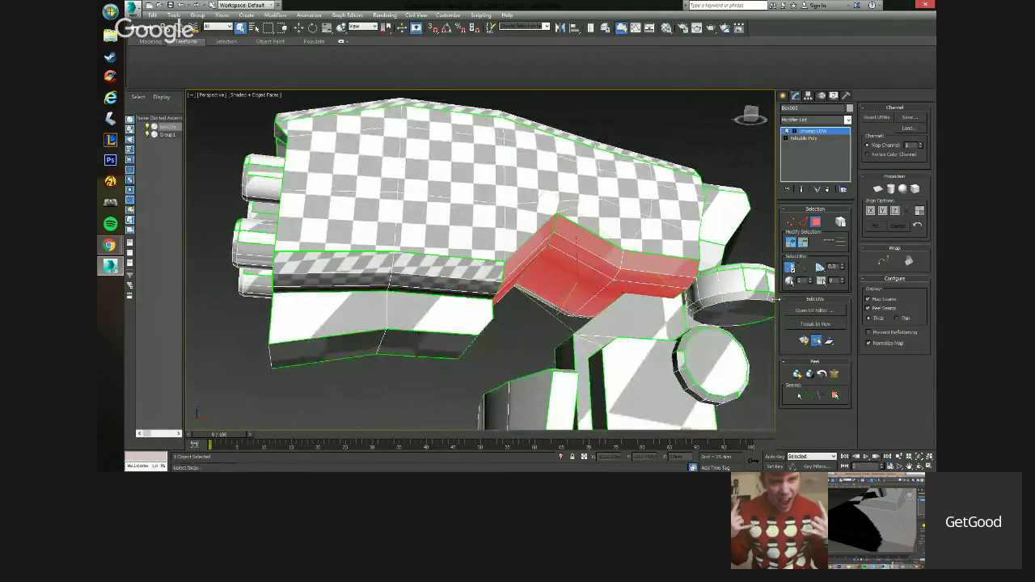
{"action": "mouse_move", "coordinate": [610, 283]}
{"action": "middle_mouse_down", "text": "alt"}
{"action": "mouse_move", "coordinate": [627, 296]}
{"action": "mouse_move", "coordinate": [599, 296]}
{"action": "middle_mouse_up", "text": "alt"}
{"action": "left_click", "coordinate": [835, 373]}
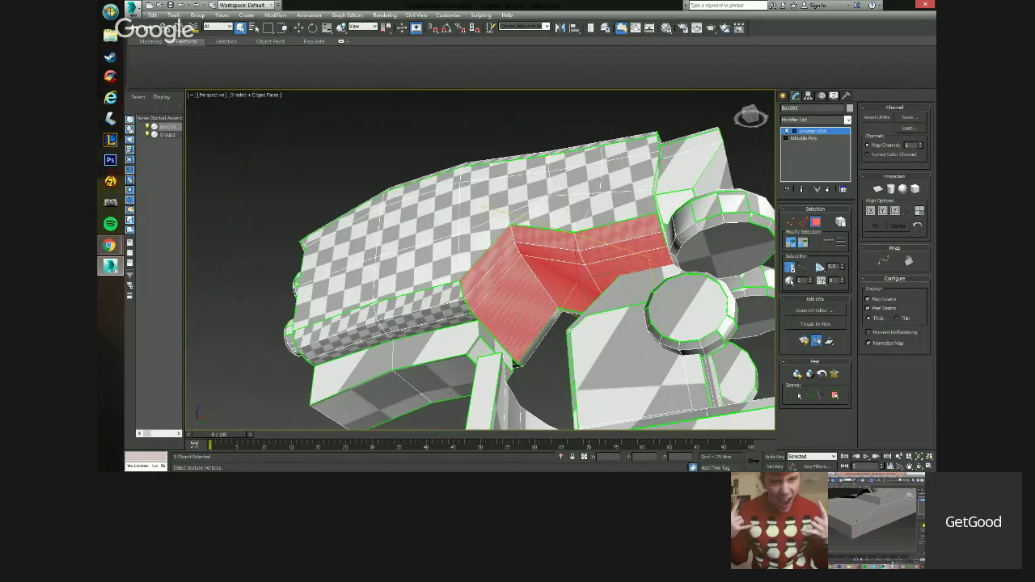
Select the slanted front part of the underside notch and remap it on its own.
{"action": "mouse_move", "coordinate": [532, 296]}
{"action": "middle_mouse_down", "text": "alt"}
{"action": "mouse_move", "coordinate": [552, 327]}
{"action": "mouse_move", "coordinate": [534, 309]}
{"action": "mouse_move", "coordinate": [526, 316]}
{"action": "middle_mouse_up", "text": "alt"}
{"action": "left_click", "coordinate": [534, 310]}
{"action": "left_click", "coordinate": [490, 280], "text": "ctrl"}
{"action": "left_click", "coordinate": [485, 266], "text": "ctrl"}
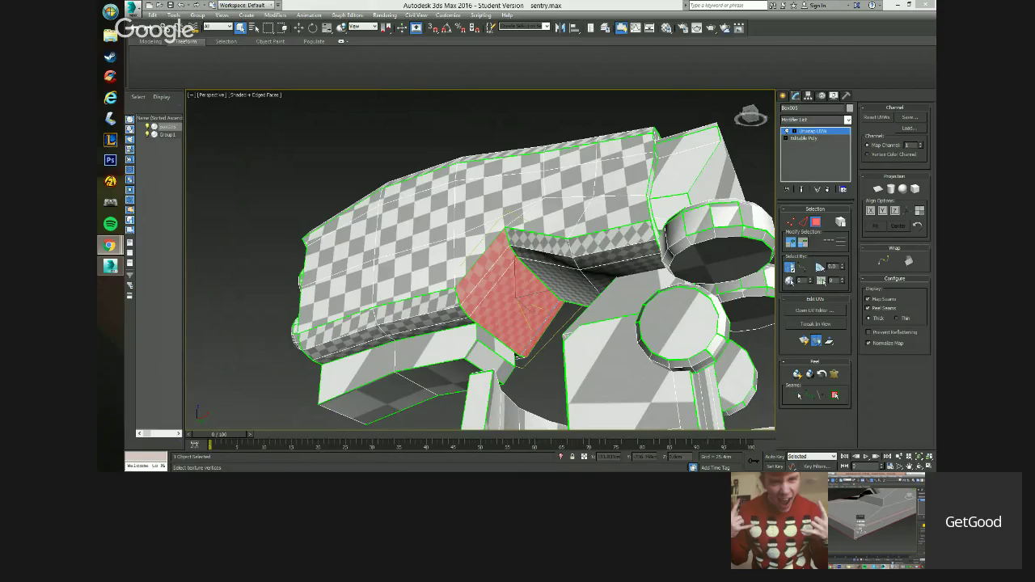
{"action": "middle_click_drag", "start_coordinate": [537, 242], "coordinate": [548, 230]}
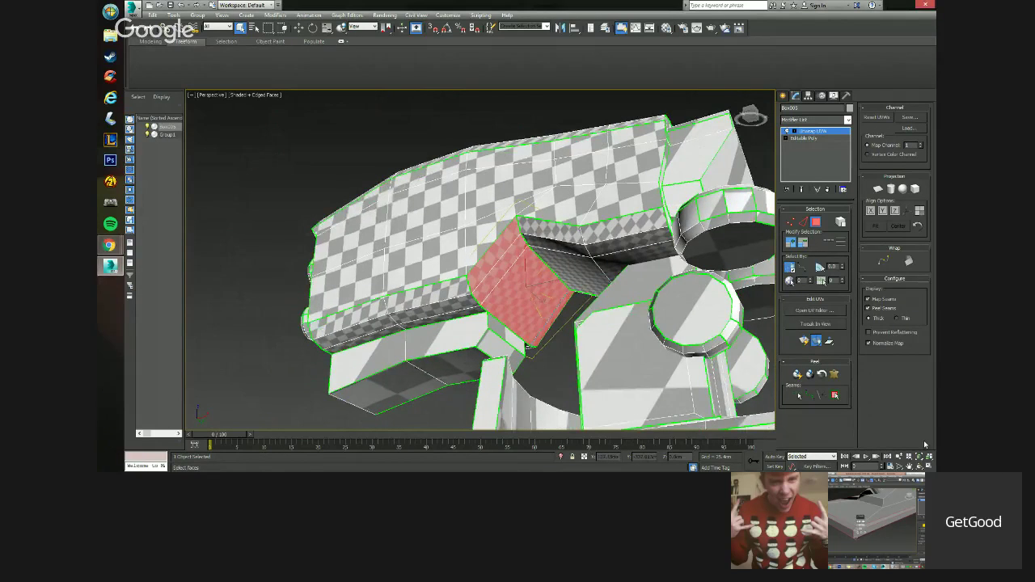
Select the side faces of the block at the housing's rear and unwrap them.
{"action": "scroll", "coordinate": [569, 300], "scroll_direction": "down", "scroll_amount": 3}
{"action": "middle_click_drag", "start_coordinate": [570, 300], "coordinate": [526, 344], "text": "alt"}
{"action": "scroll", "coordinate": [534, 323], "scroll_direction": "up", "scroll_amount": 3}
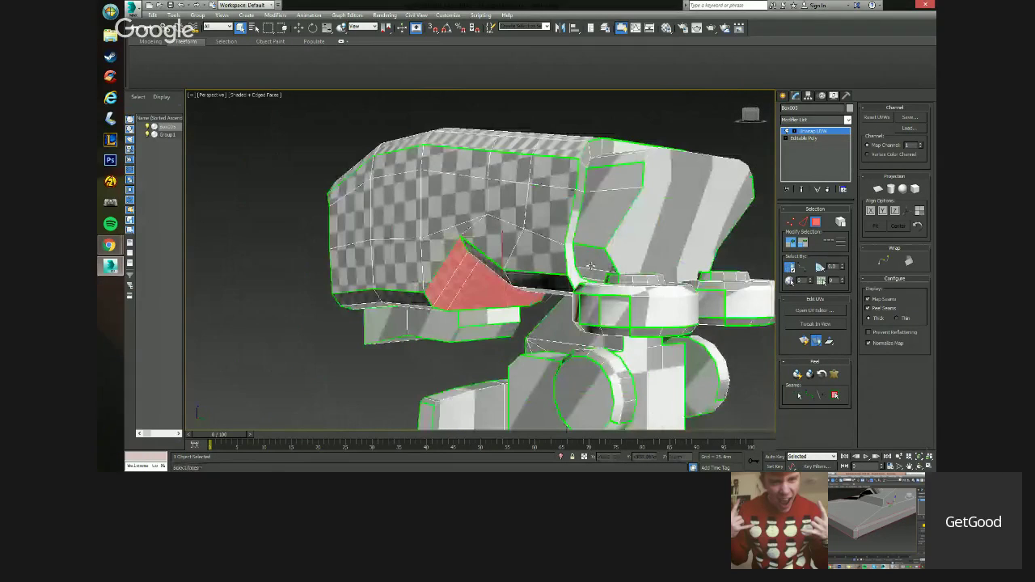
{"action": "left_click", "coordinate": [599, 272]}
{"action": "left_click", "coordinate": [605, 220], "text": "ctrl"}
{"action": "left_click", "coordinate": [612, 180], "text": "ctrl"}
{"action": "left_click", "coordinate": [627, 158], "text": "ctrl"}
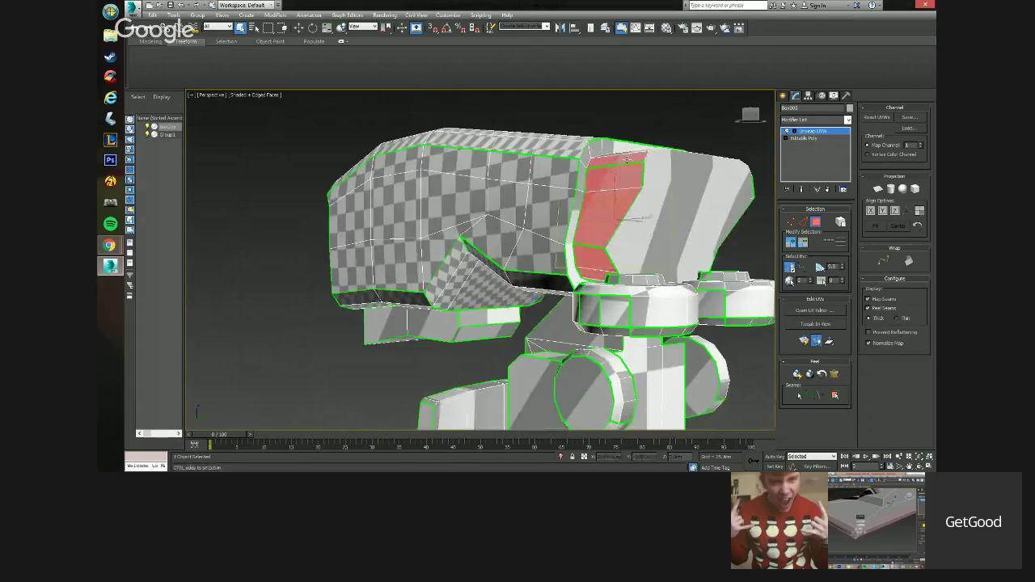
{"action": "middle_click_drag", "start_coordinate": [628, 158], "coordinate": [647, 214], "text": "alt"}
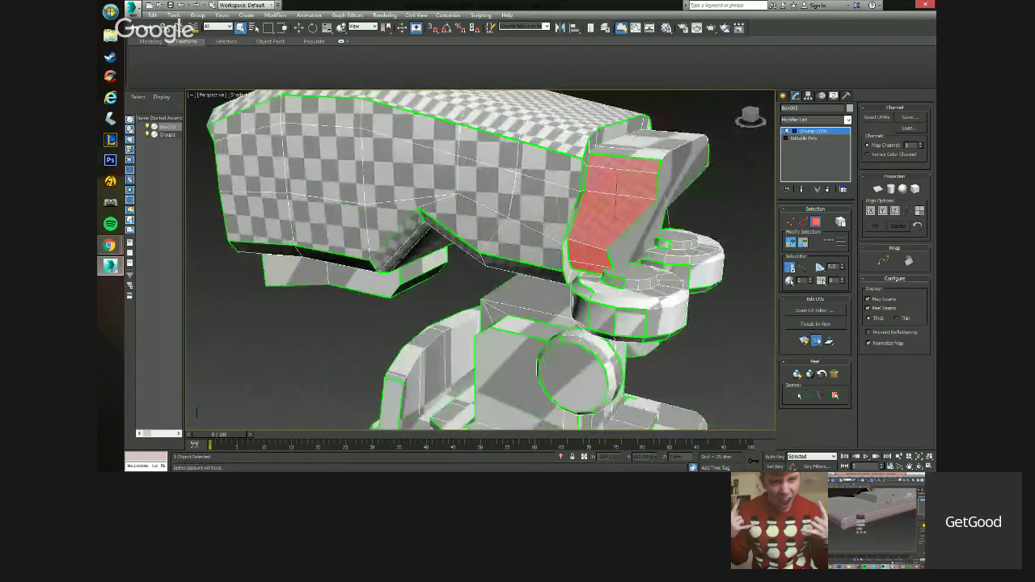
Select the back faces of the rear block, unwrap them with Pelt Map and return to polygon selection.
{"action": "middle_click_drag", "start_coordinate": [494, 243], "coordinate": [540, 271], "text": "alt"}
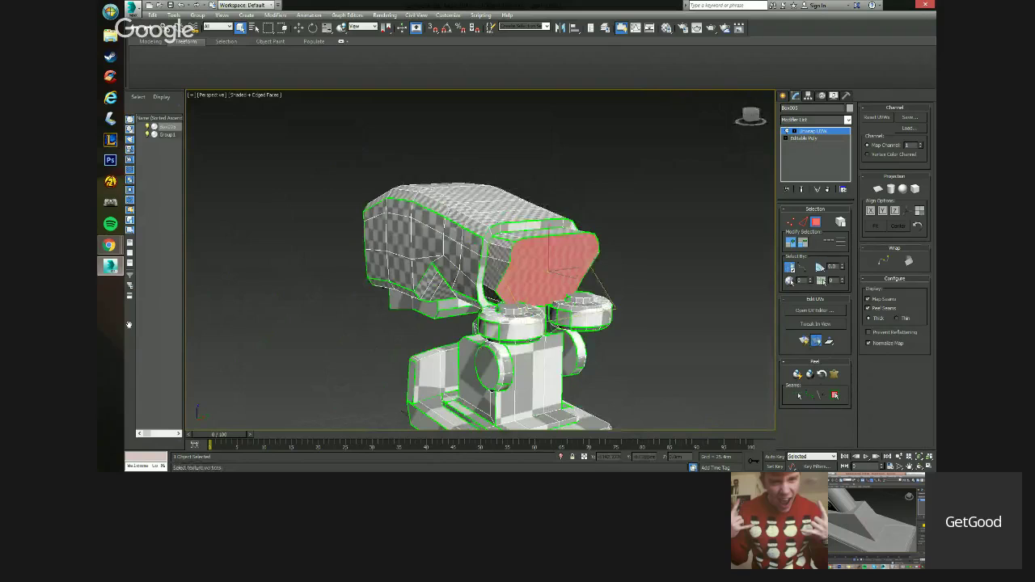
{"action": "middle_click_drag", "start_coordinate": [756, 356], "coordinate": [732, 340], "text": "alt"}
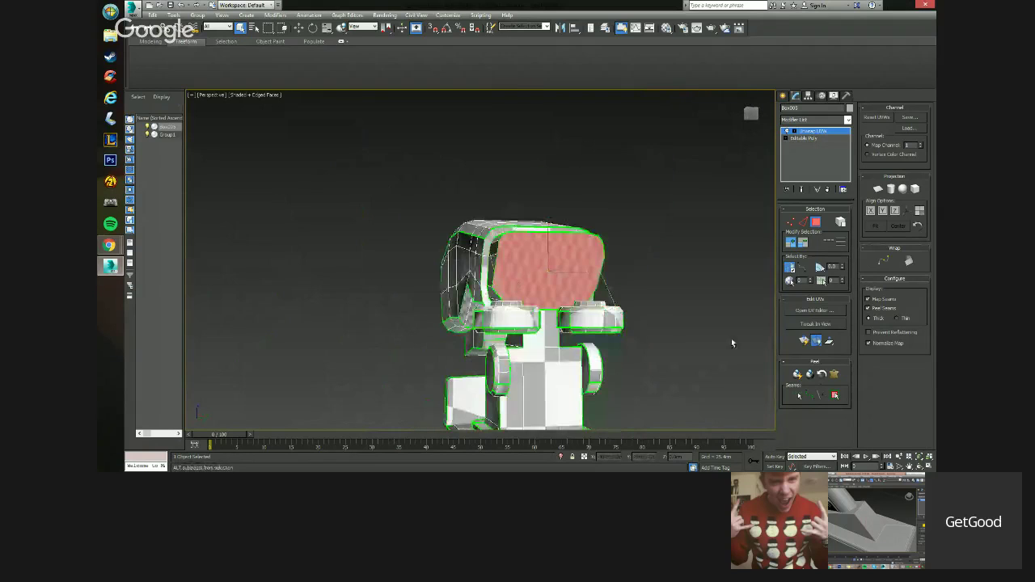
{"action": "left_click", "coordinate": [835, 374]}
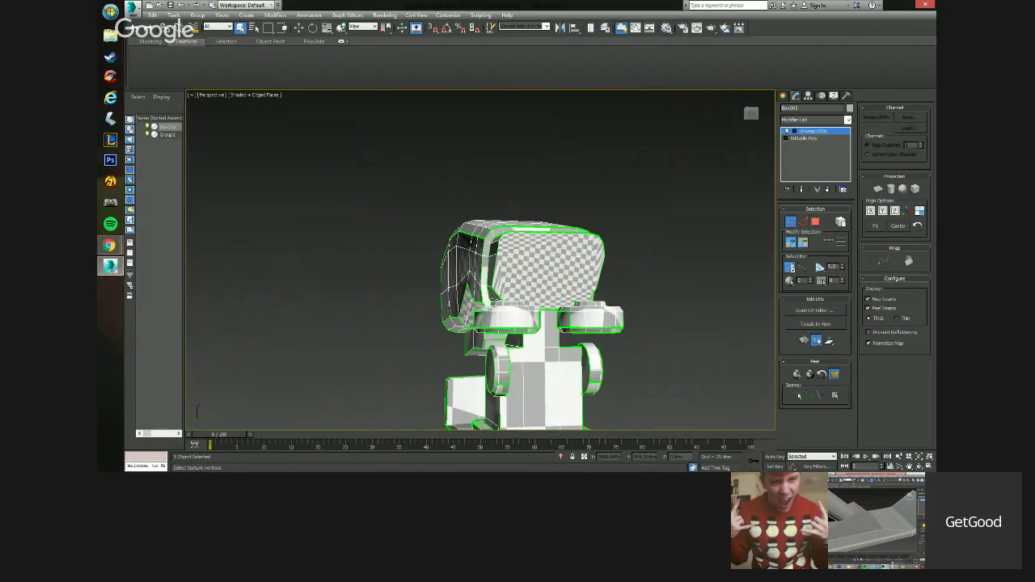
{"action": "key", "text": "3"}
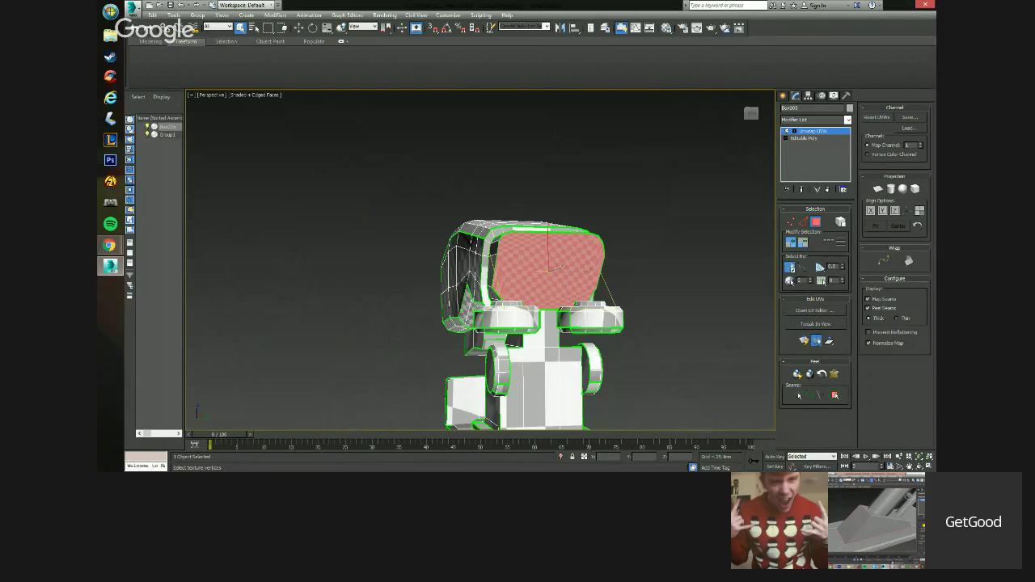
Select the side faces of the small block under the housing's front and apply a Quick Planar Map.
{"action": "middle_click_drag", "start_coordinate": [433, 303], "coordinate": [517, 300], "text": "alt"}
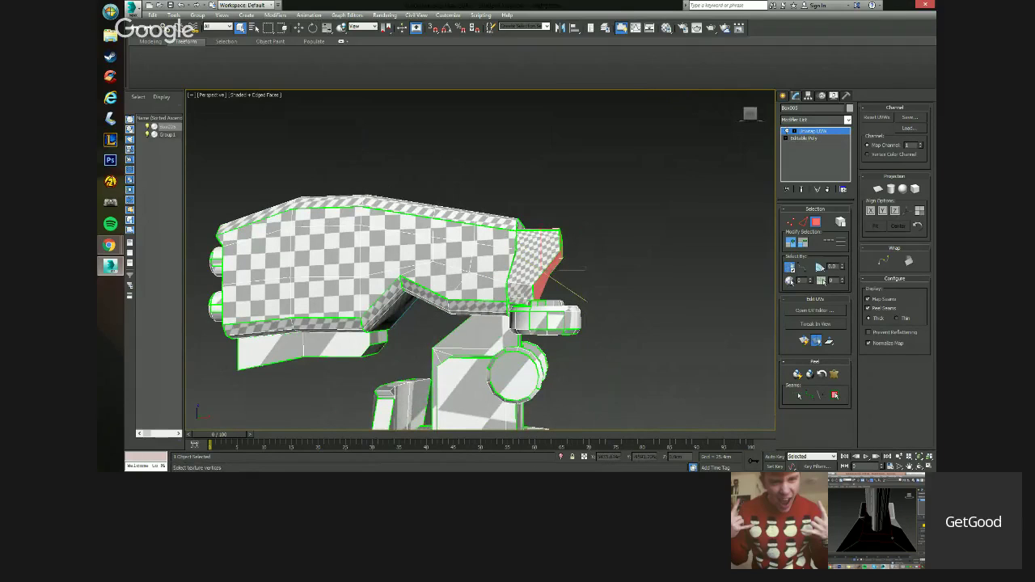
{"action": "middle_click_drag", "start_coordinate": [465, 289], "coordinate": [534, 341], "text": "alt"}
{"action": "left_click", "coordinate": [438, 308]}
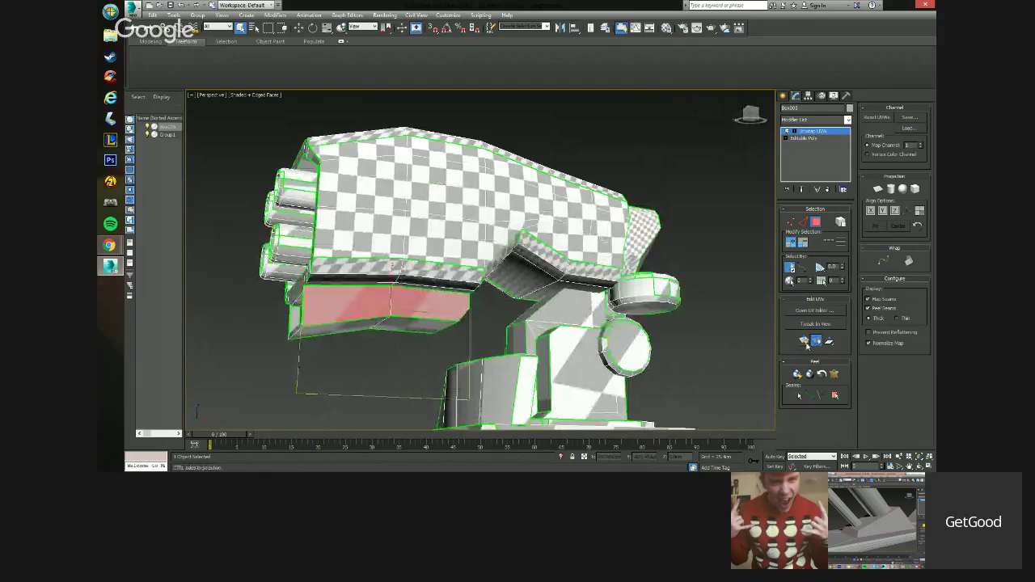
{"action": "left_click", "coordinate": [805, 341]}
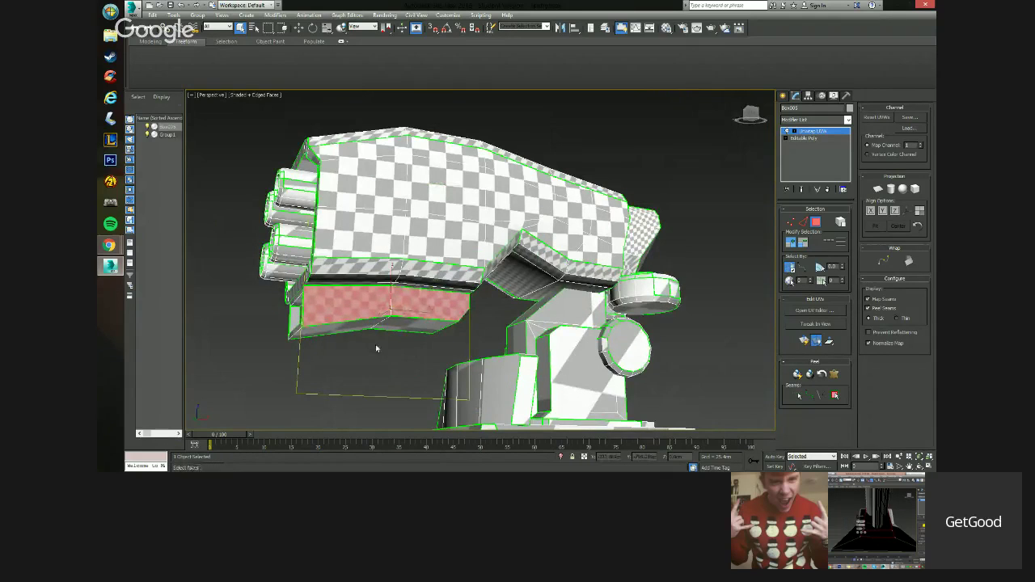
Try Flatten Mapping on all faces of the turret and undo it.
{"action": "middle_click_drag", "start_coordinate": [474, 358], "coordinate": [668, 330], "text": "alt"}
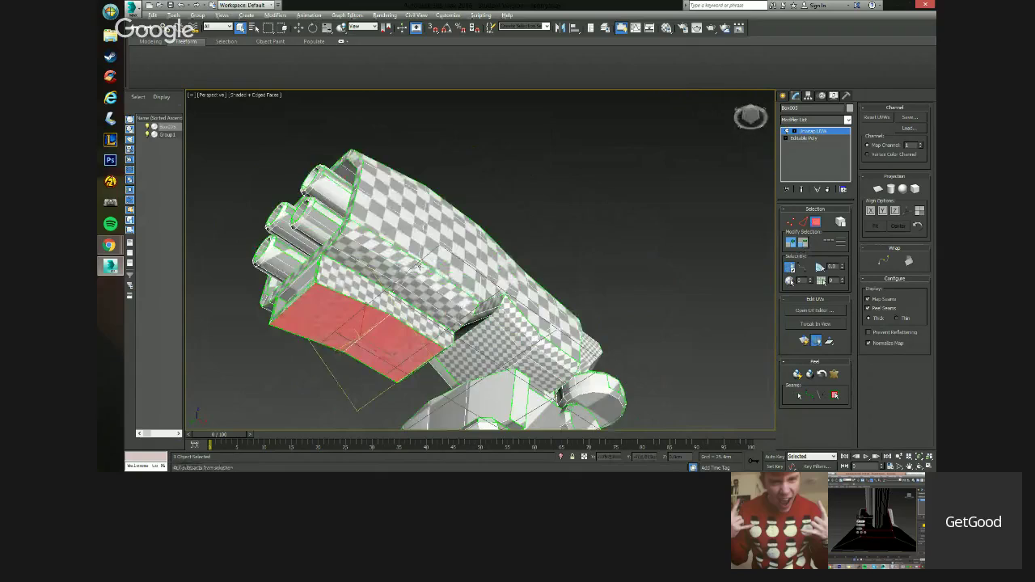
{"action": "middle_click_drag", "start_coordinate": [414, 343], "coordinate": [383, 297], "text": "alt"}
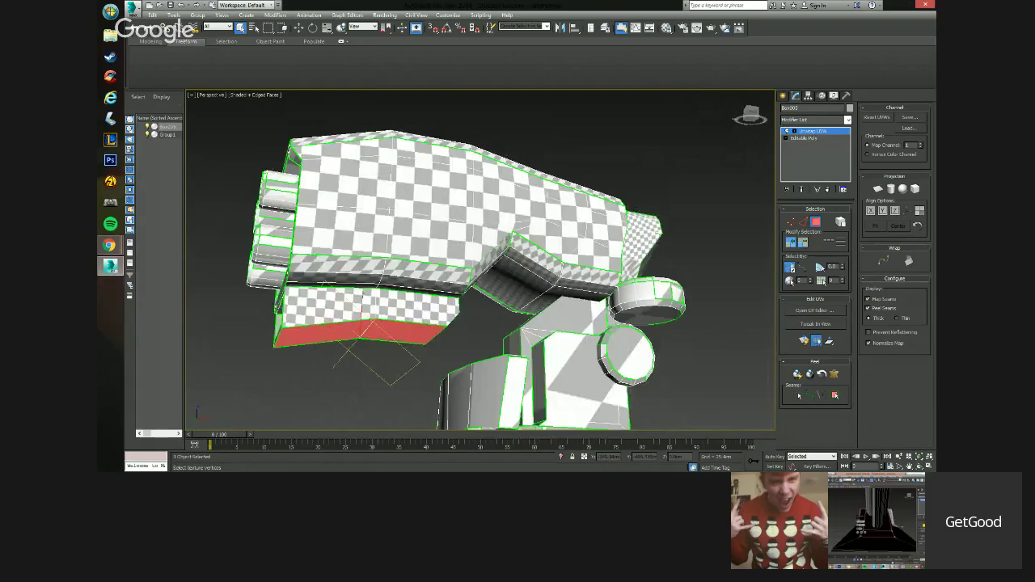
{"action": "key", "text": "ctrl+a"}
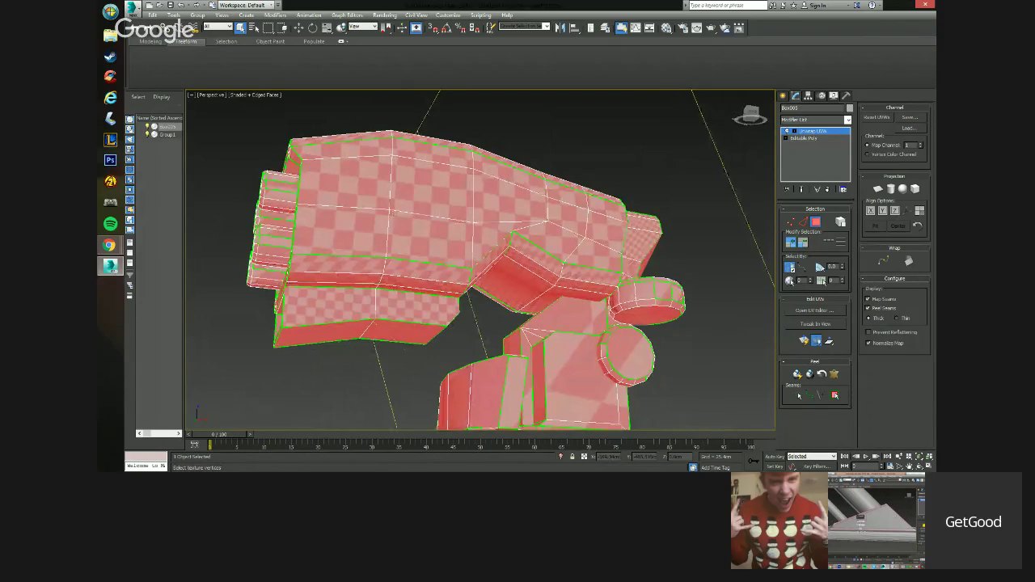
{"action": "left_click_drag", "start_coordinate": [568, 275], "coordinate": [351, 192]}
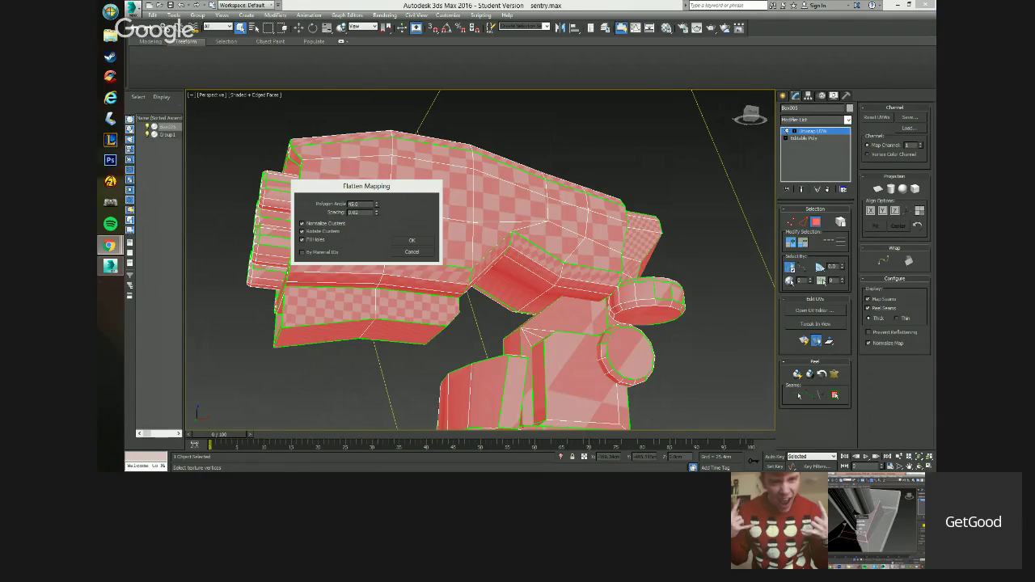
{"action": "left_click", "coordinate": [411, 240]}
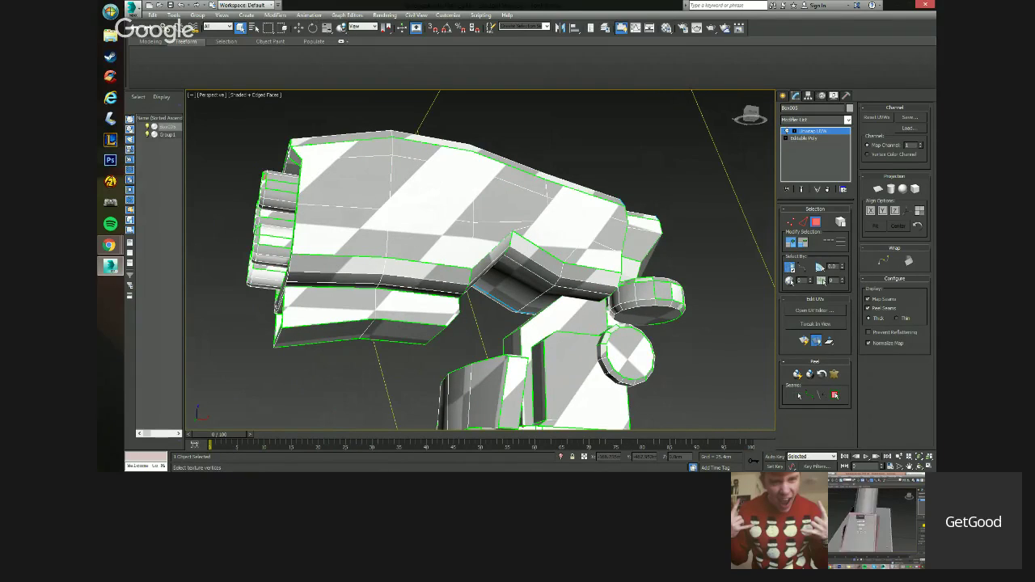
{"action": "key", "text": "ctrl+z"}
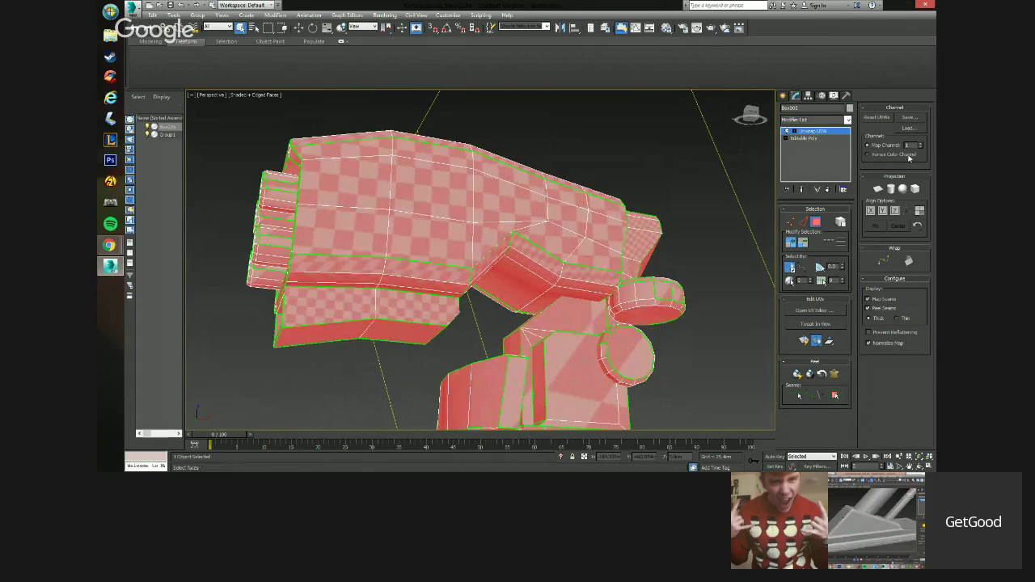
Apply Reset XForm to the turret and collapse its whole modifier stack.
{"action": "mouse_move", "coordinate": [682, 214]}
{"action": "middle_mouse_down", "text": "alt"}
{"action": "mouse_move", "coordinate": [703, 217]}
{"action": "mouse_move", "coordinate": [674, 211]}
{"action": "middle_mouse_up", "text": "alt"}
{"action": "scroll", "coordinate": [675, 211], "scroll_direction": "down", "scroll_amount": 5}
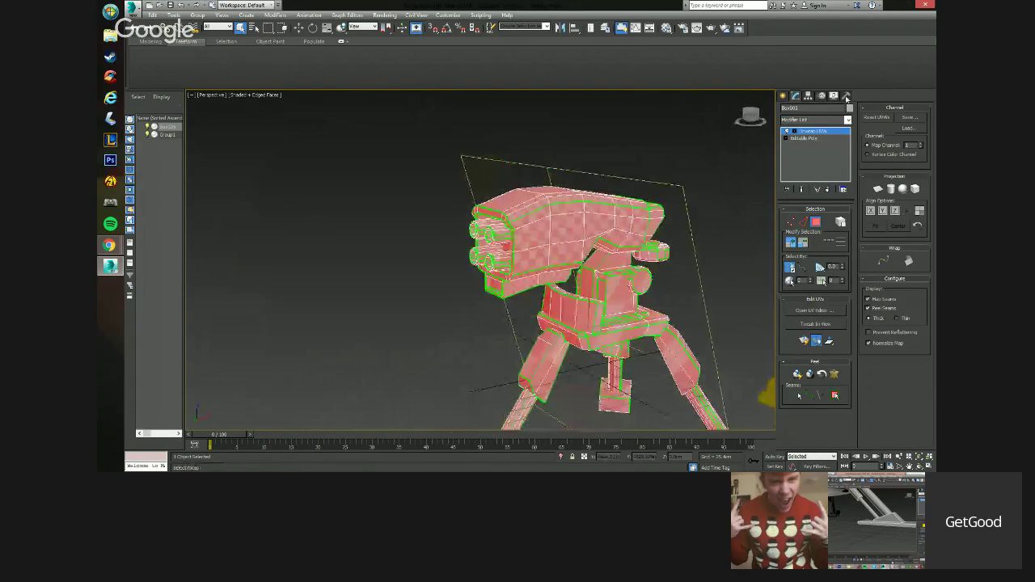
{"action": "left_click", "coordinate": [846, 96]}
{"action": "left_click", "coordinate": [822, 207]}
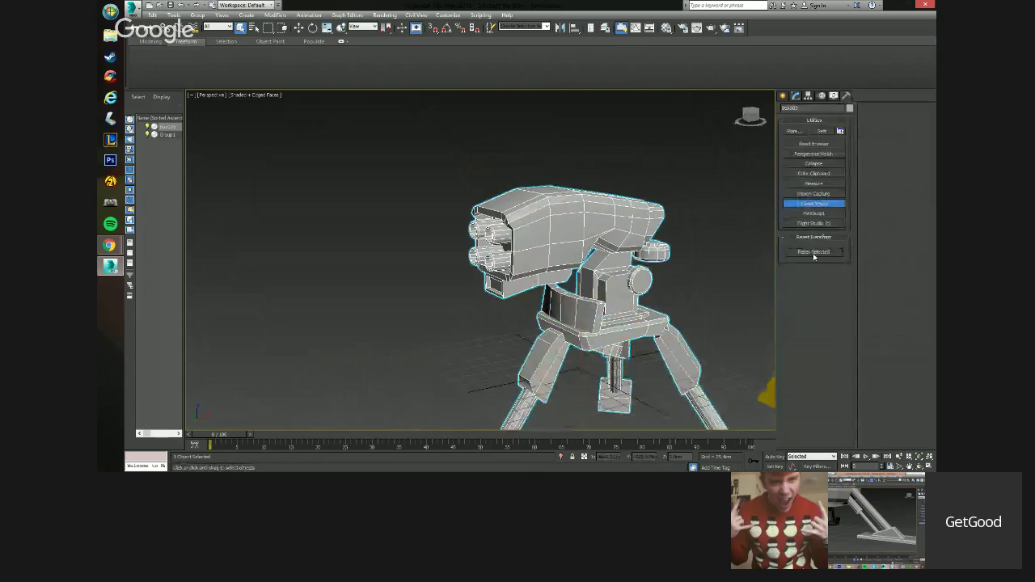
{"action": "left_click", "coordinate": [813, 252]}
{"action": "left_click", "coordinate": [795, 96]}
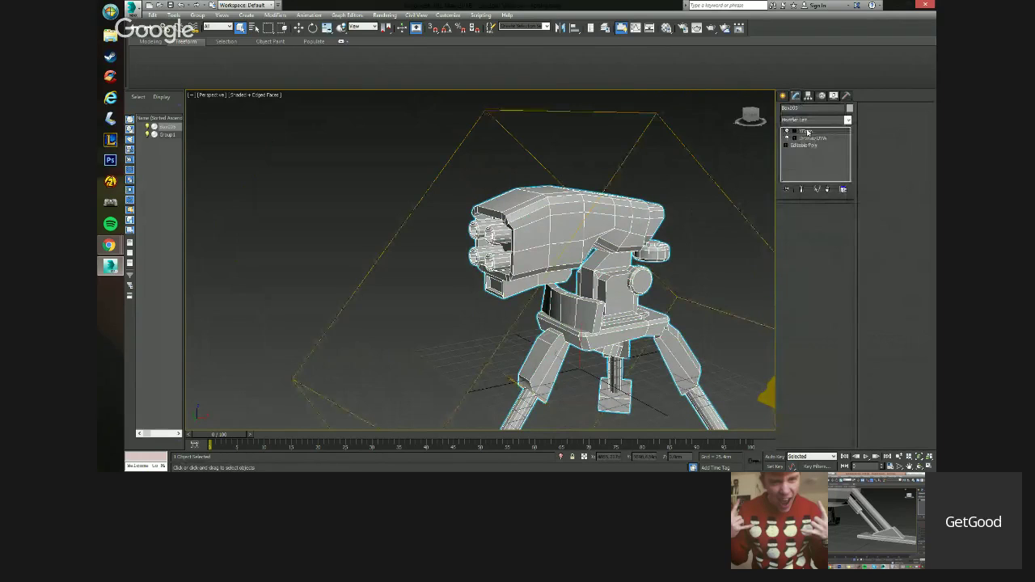
{"action": "right_click", "coordinate": [805, 131]}
{"action": "left_click", "coordinate": [833, 216]}
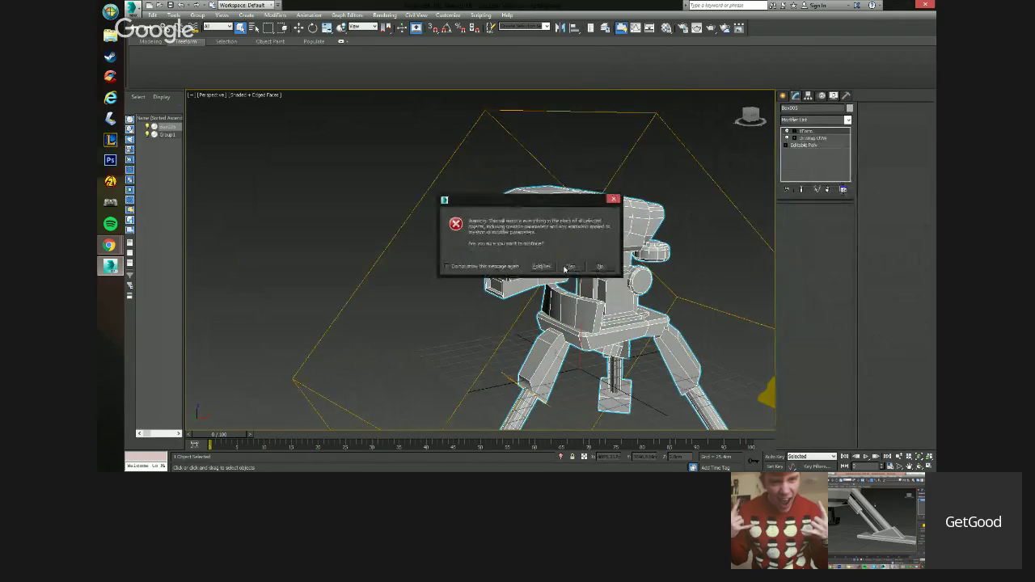
{"action": "key", "text": "Return"}
Add an Unwrap UVW modifier to the turret, select all its polygons and apply Flatten Mapping.
{"action": "left_click", "coordinate": [811, 119]}
{"action": "left_click", "coordinate": [804, 373]}
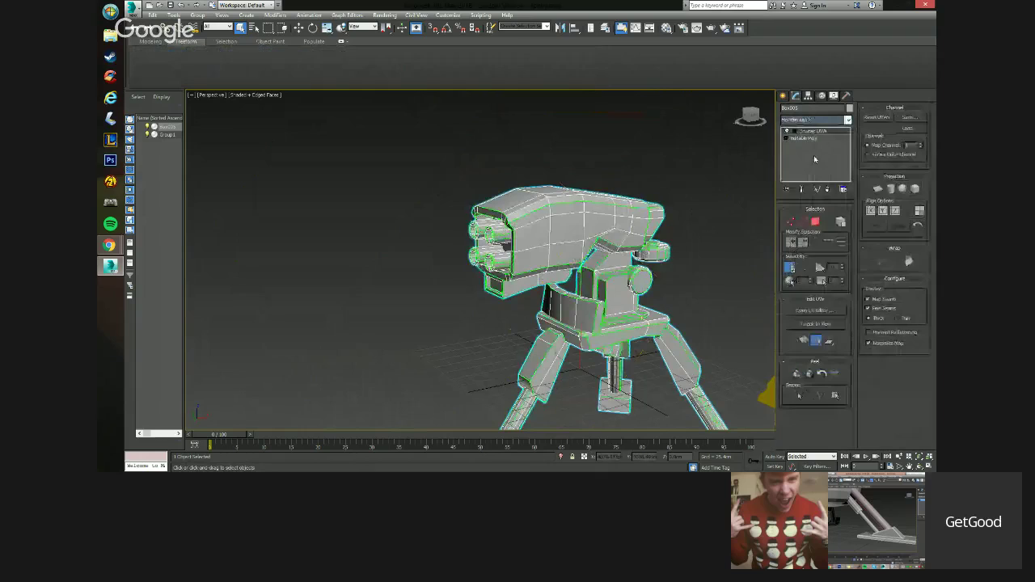
{"action": "left_click", "coordinate": [817, 222]}
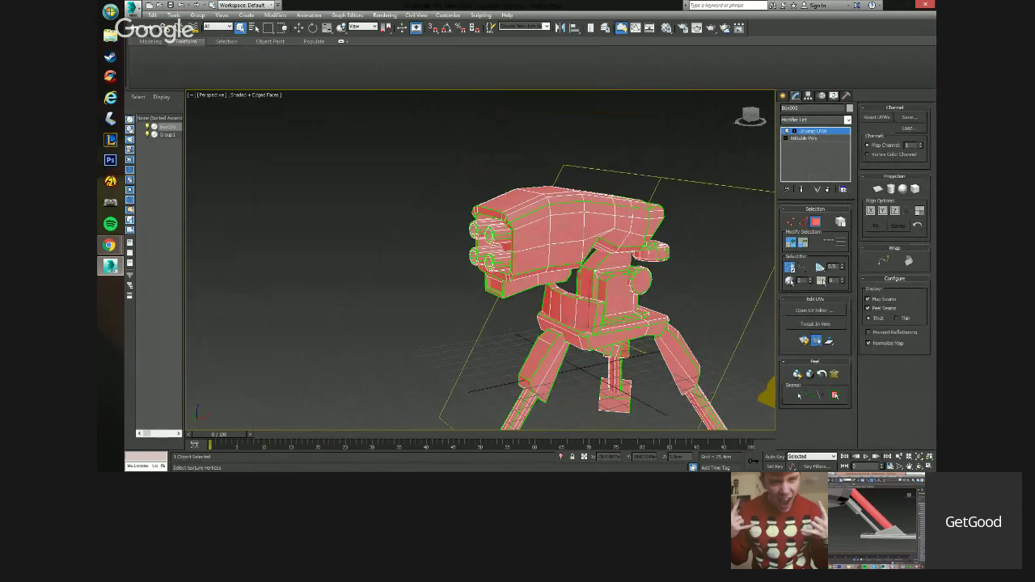
{"action": "left_click", "coordinate": [815, 310]}
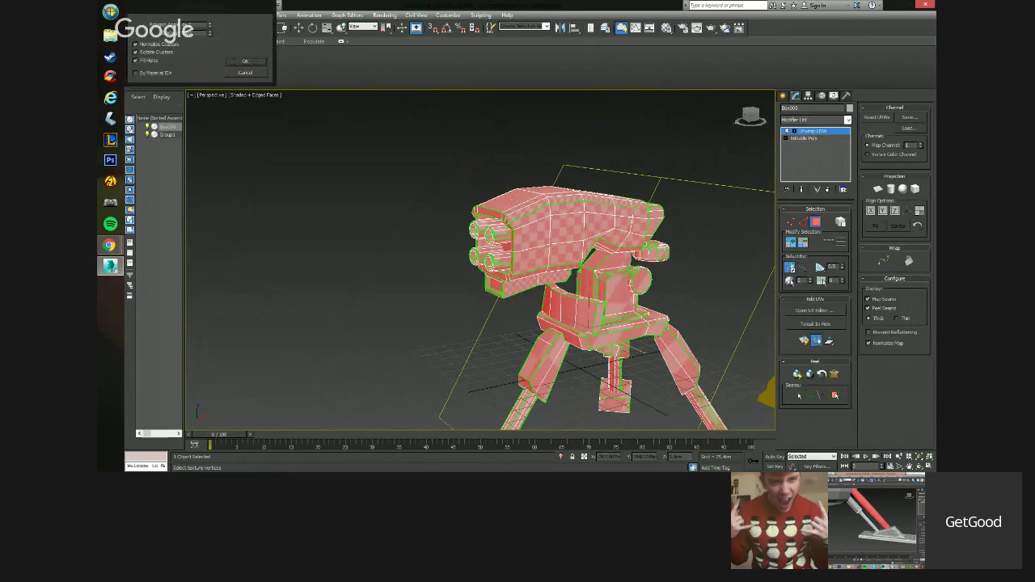
{"action": "left_click", "coordinate": [247, 63]}
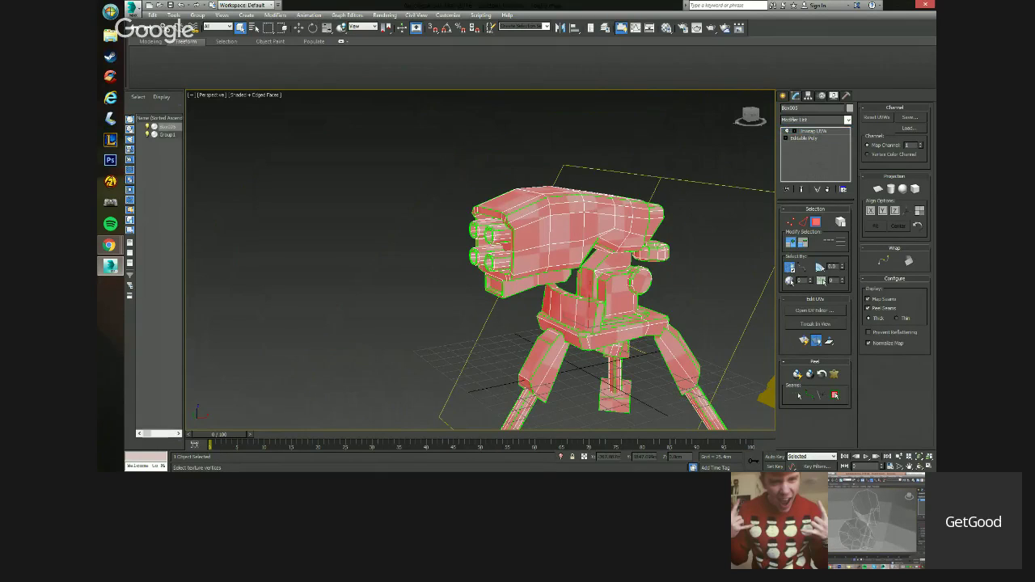
Collapse the Unwrap UVW modifier into the turret's Editable Poly.
{"action": "right_click", "coordinate": [823, 132]}
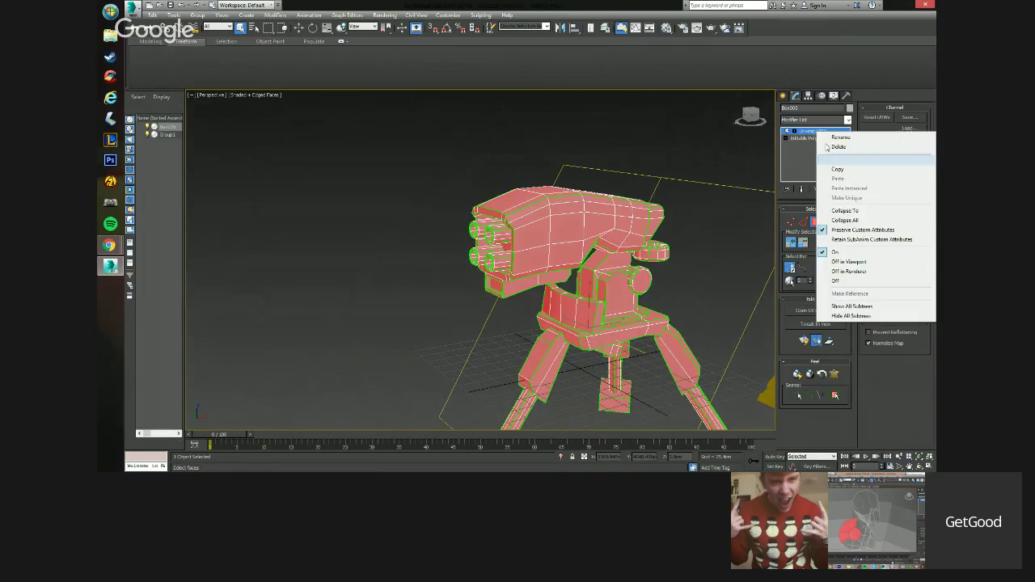
{"action": "left_click", "coordinate": [856, 221]}
{"action": "left_click", "coordinate": [574, 270]}
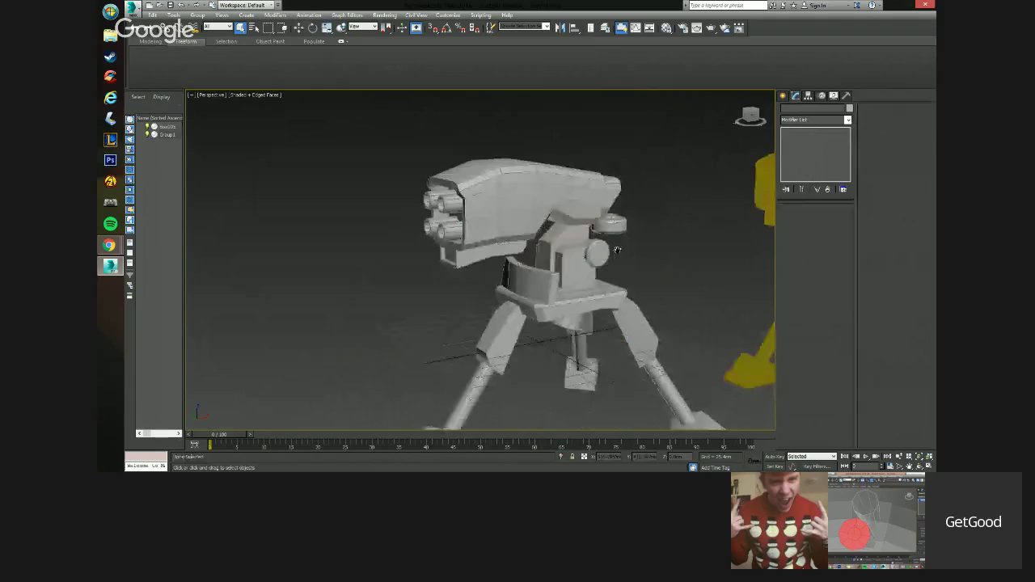
Select the turret and start exporting it to the Desktop in OBJ format.
{"action": "scroll", "coordinate": [517, 182], "scroll_direction": "down", "scroll_amount": 4}
{"action": "middle_click_drag", "start_coordinate": [617, 250], "coordinate": [544, 254]}
{"action": "left_click", "coordinate": [495, 179]}
{"action": "scroll", "coordinate": [544, 253], "scroll_direction": "up", "scroll_amount": 2}
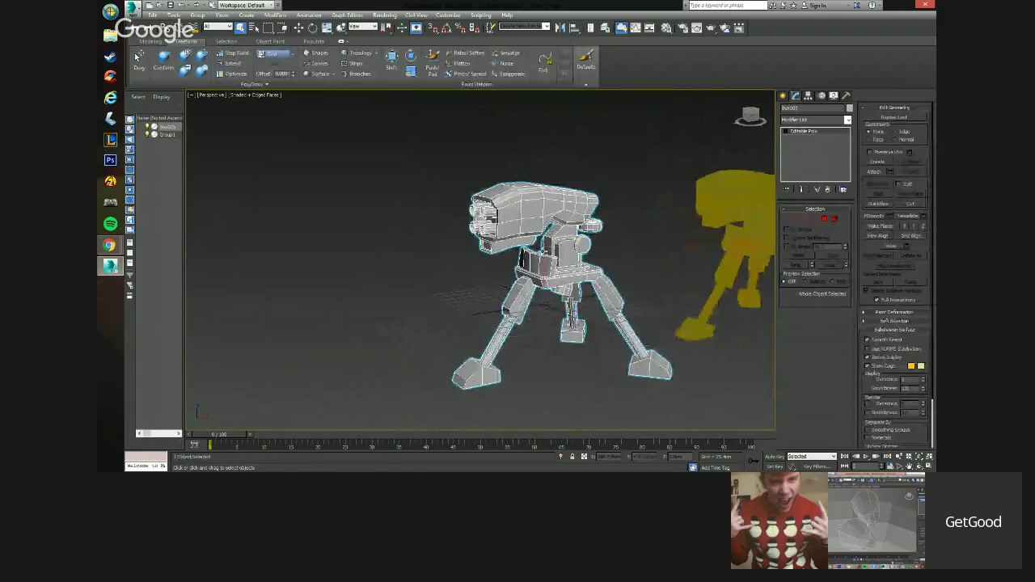
{"action": "left_click", "coordinate": [131, 8]}
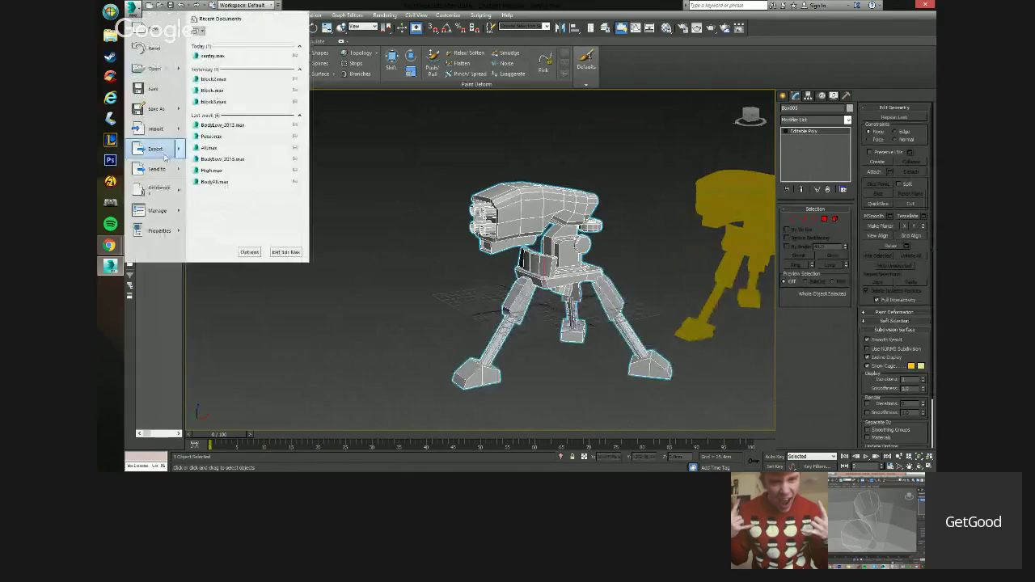
{"action": "mouse_move", "coordinate": [166, 158]}
{"action": "left_click", "coordinate": [223, 75]}
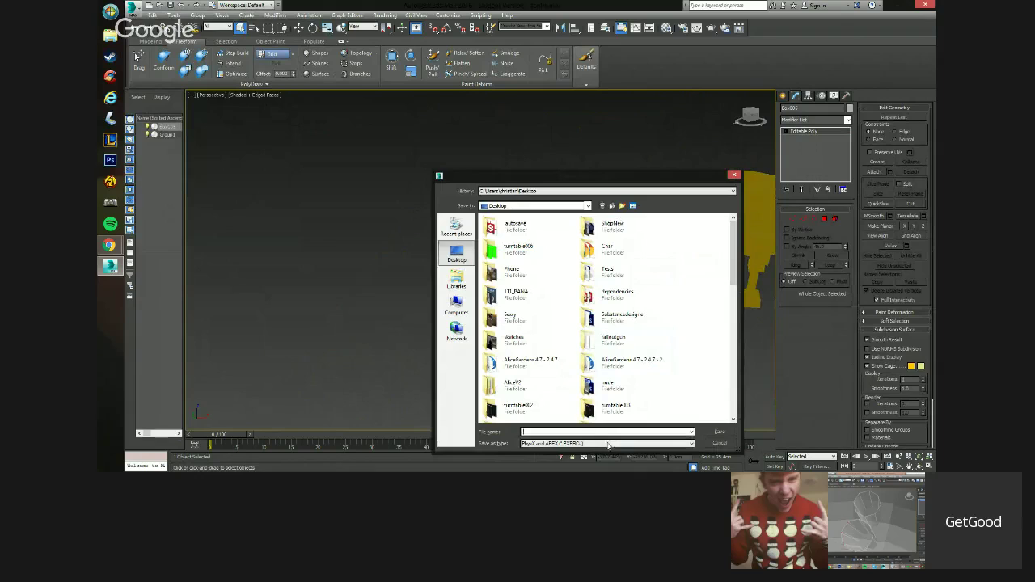
{"action": "left_click", "coordinate": [610, 444]}
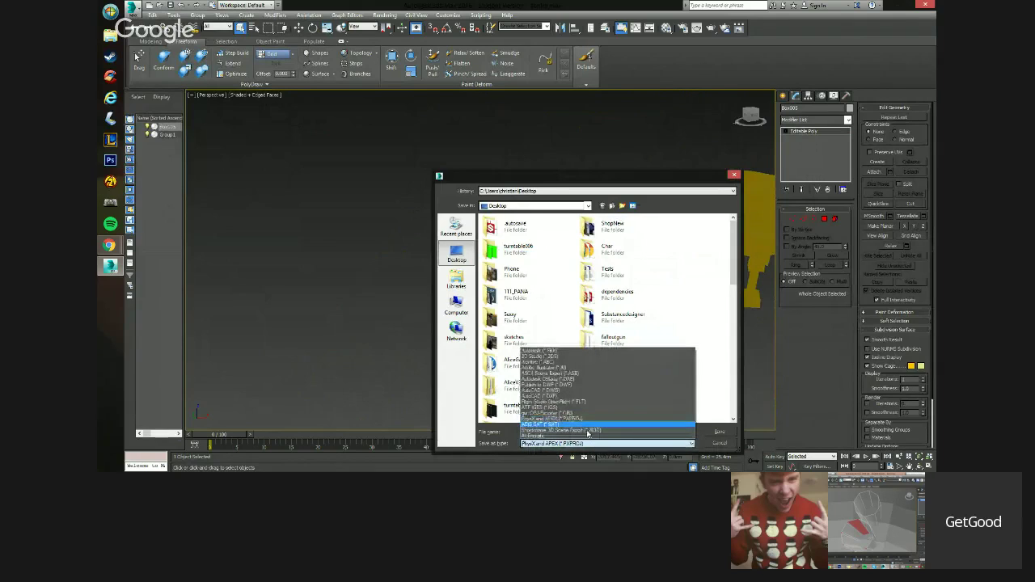
{"action": "left_click", "coordinate": [568, 414]}
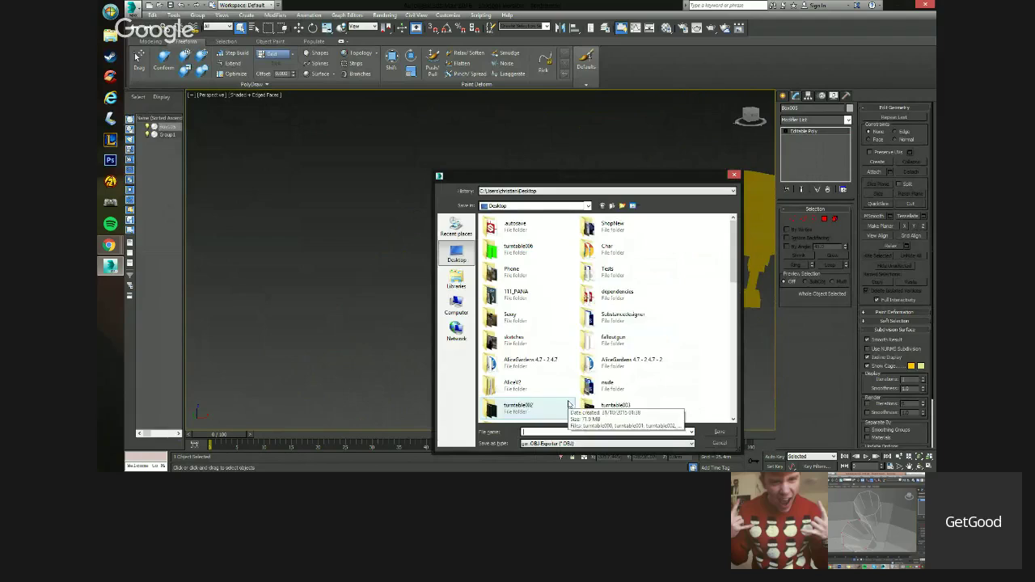
Name the export file Gunthing.obj, replace the existing file and complete the OBJ export.
{"action": "type", "text": "Gun"}
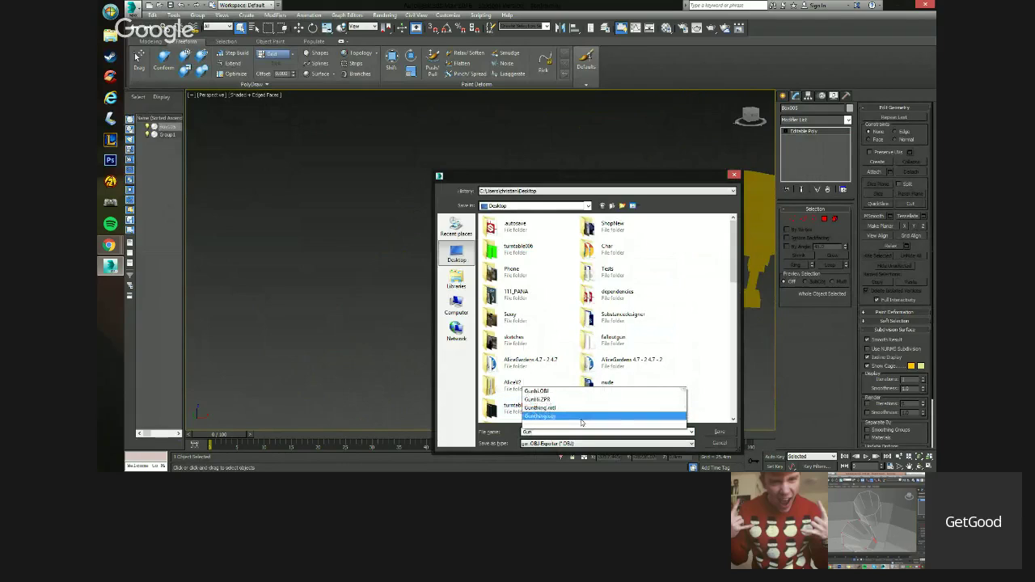
{"action": "left_click", "coordinate": [618, 417]}
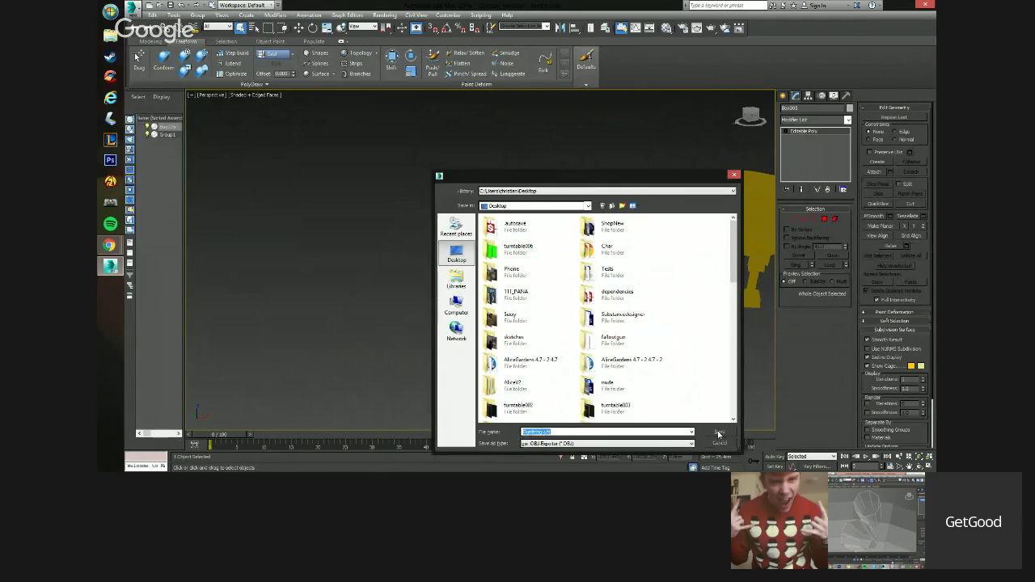
{"action": "left_click", "coordinate": [719, 435]}
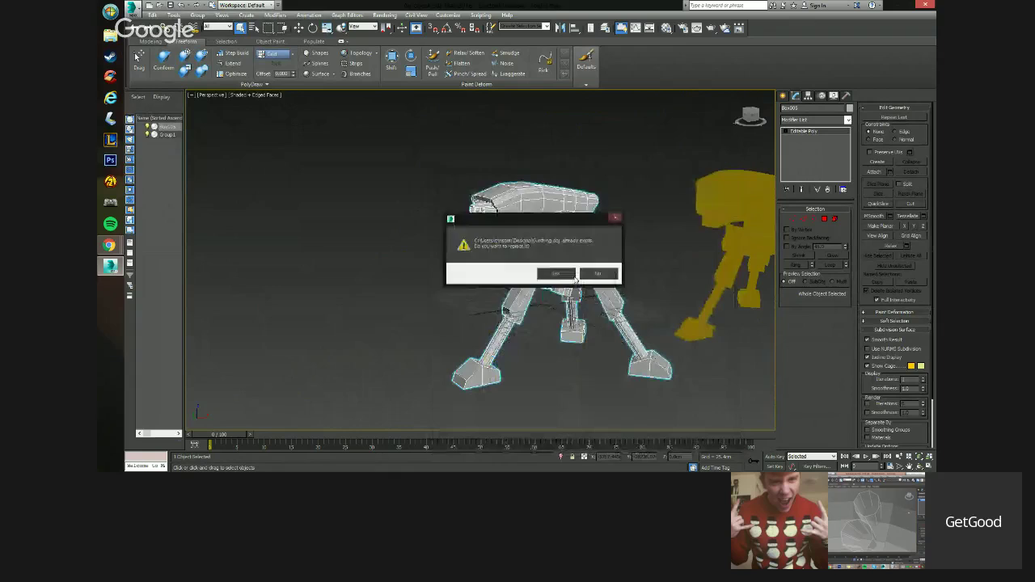
{"action": "left_click", "coordinate": [572, 276]}
{"action": "left_click", "coordinate": [488, 309]}
{"action": "left_click", "coordinate": [629, 310]}
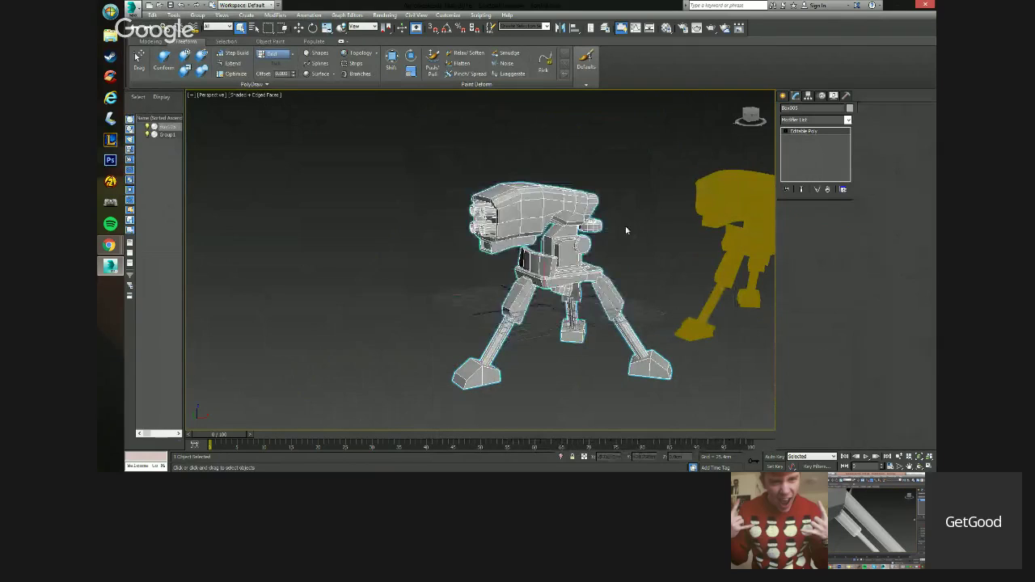
Minimise 3ds Max and launch Marmoset Toolbag 2 from its folder in Program Files.
{"action": "left_click", "coordinate": [626, 231]}
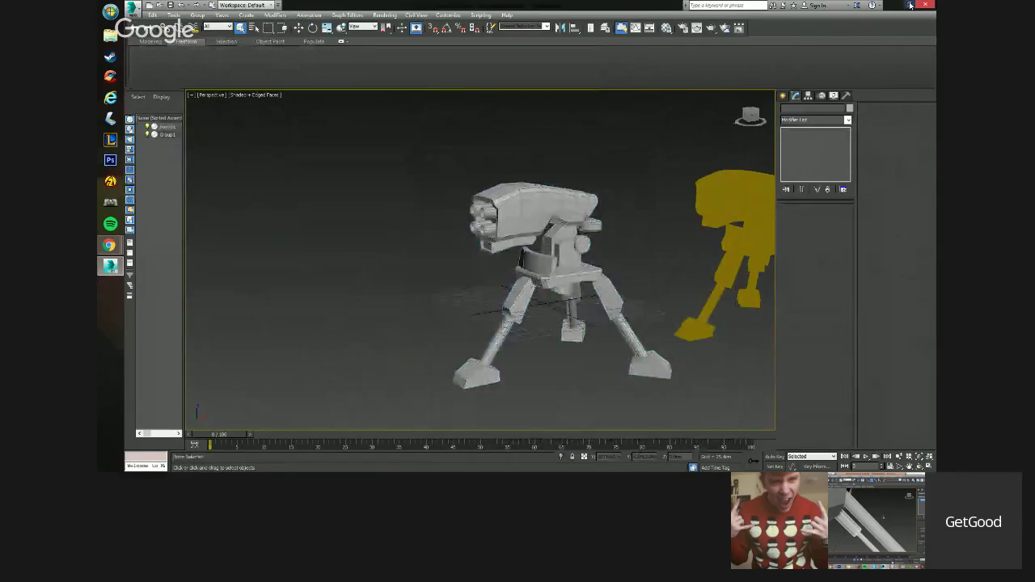
{"action": "left_click", "coordinate": [911, 5]}
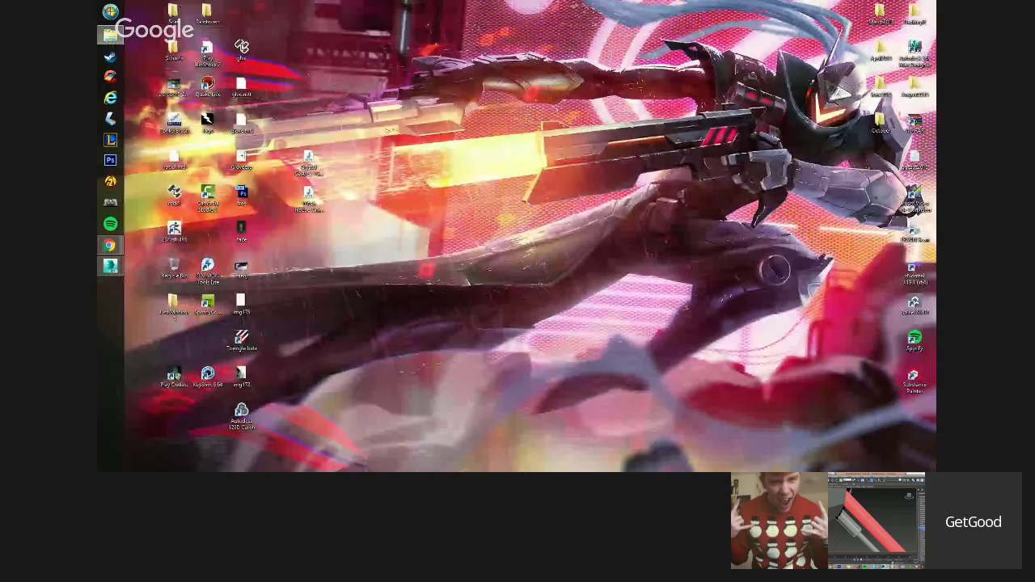
{"action": "left_click", "coordinate": [110, 35]}
{"action": "double_click", "coordinate": [441, 363]}
{"action": "scroll", "coordinate": [463, 339], "scroll_direction": "down", "scroll_amount": 4}
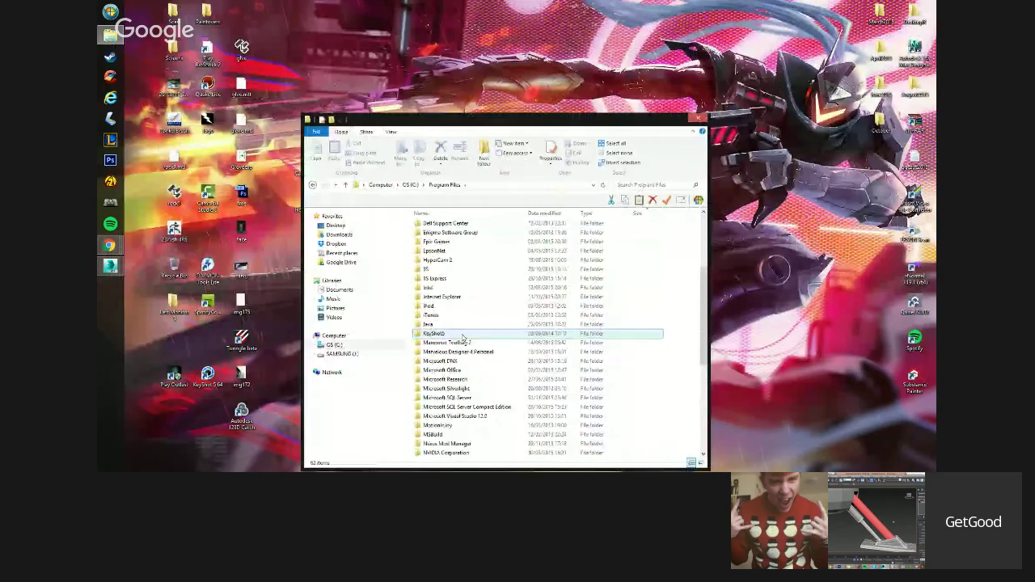
{"action": "double_click", "coordinate": [457, 343]}
{"action": "left_click", "coordinate": [441, 254]}
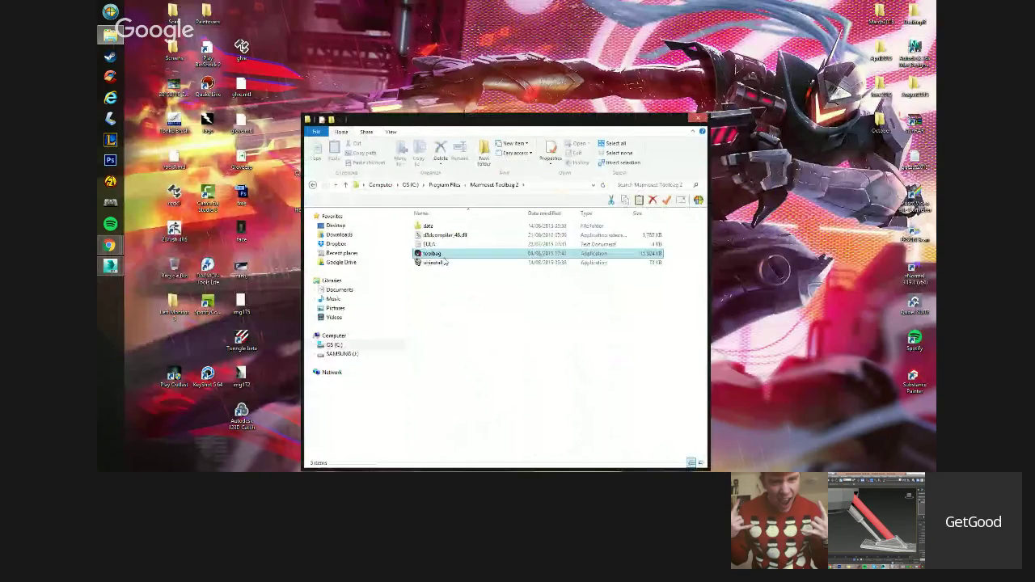
{"action": "double_click", "coordinate": [441, 254]}
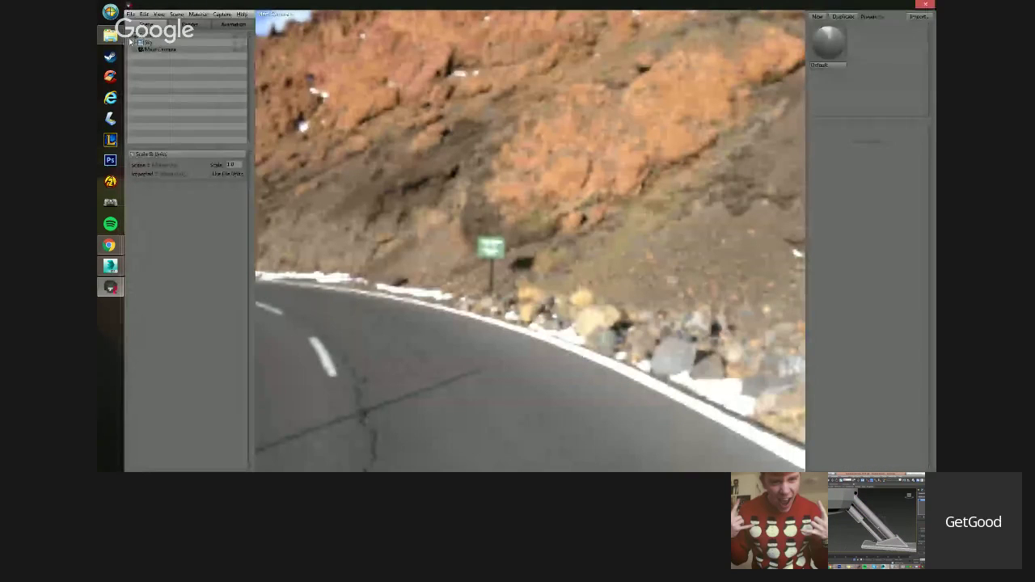
Import the Gunthing object file from the Desktop into the scene and view the turret from another angle.
{"action": "left_click", "coordinate": [131, 15]}
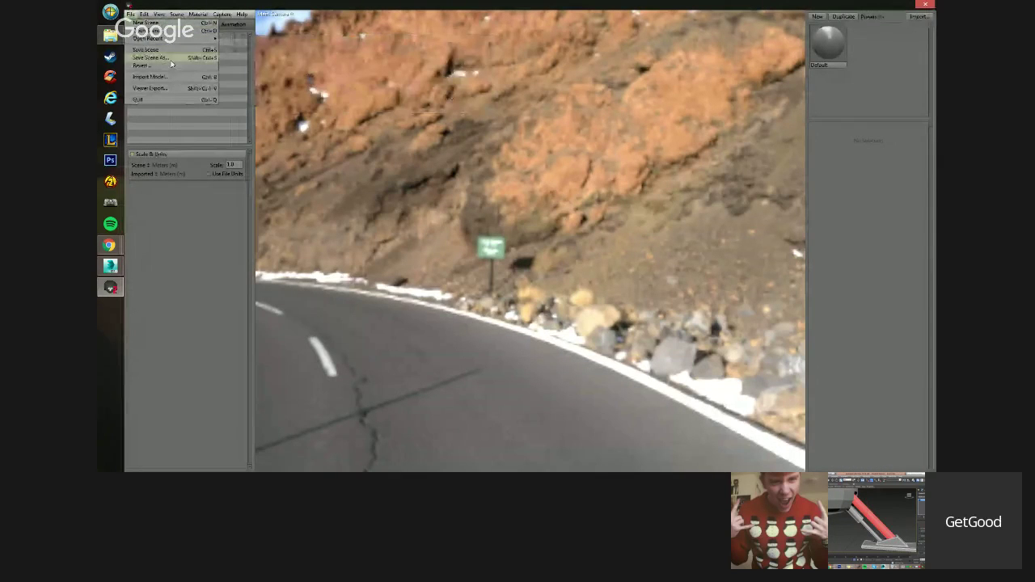
{"action": "left_click", "coordinate": [150, 76]}
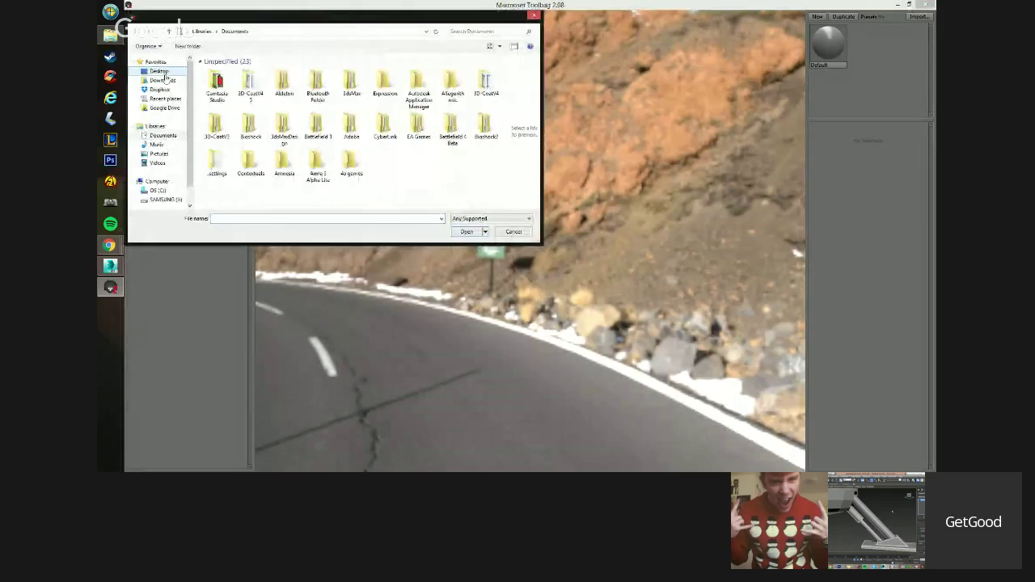
{"action": "left_click", "coordinate": [160, 71]}
{"action": "left_click", "coordinate": [443, 162]}
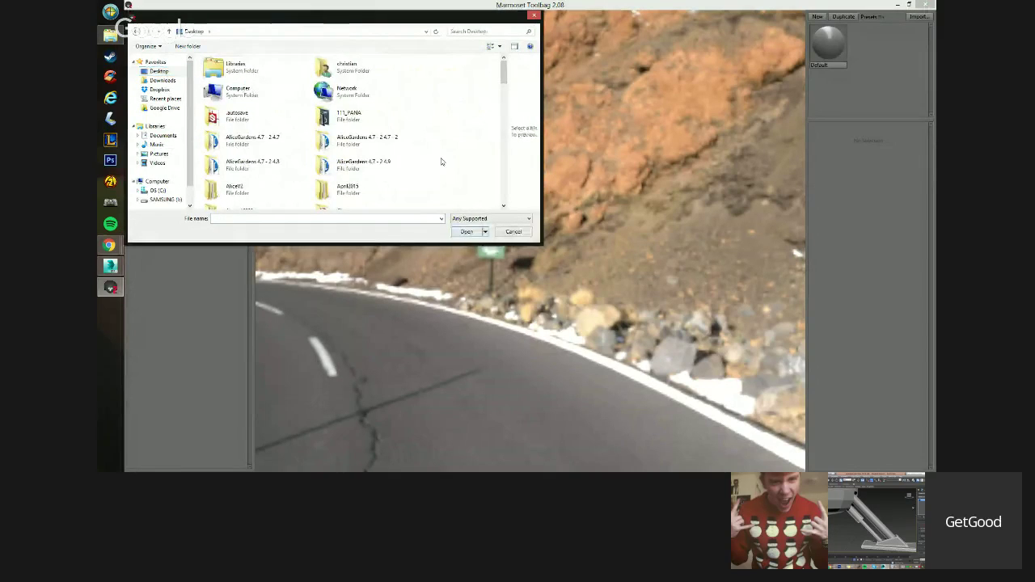
{"action": "type", "text": "gun"}
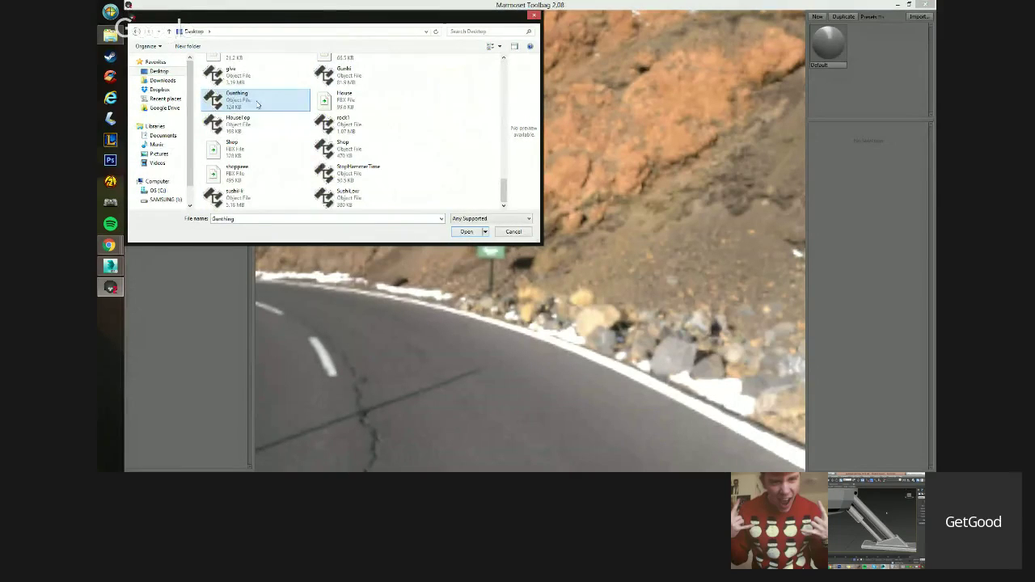
{"action": "double_click", "coordinate": [259, 104]}
{"action": "left_click_drag", "start_coordinate": [464, 208], "coordinate": [509, 231]}
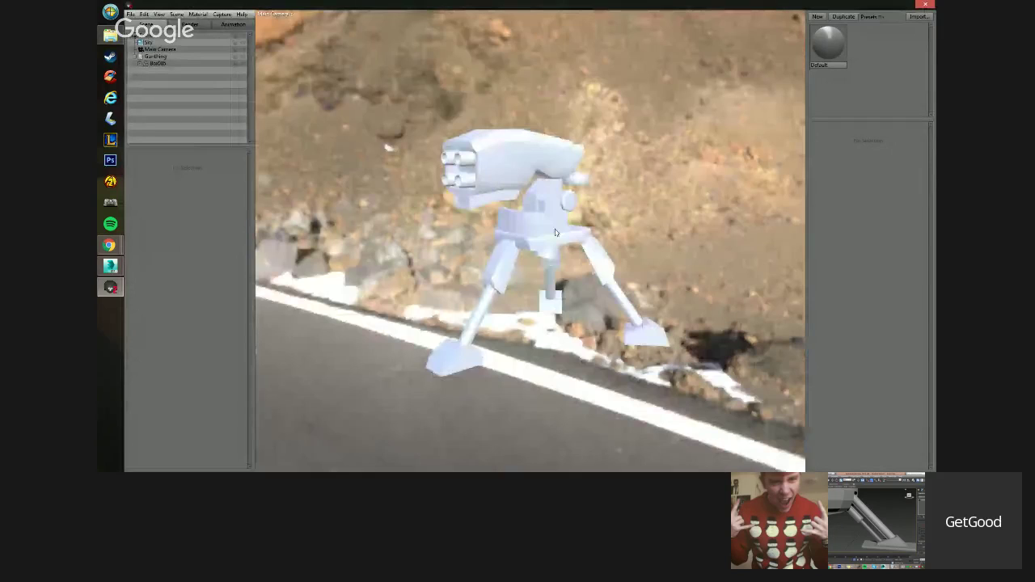
Set the sky's backdrop mode to Blurred Sky with a backdrop brightness of 0.08 and check it behind the turret.
{"action": "left_click", "coordinate": [149, 42]}
{"action": "left_click_drag", "start_coordinate": [156, 323], "coordinate": [133, 322]}
{"action": "left_click", "coordinate": [154, 313]}
{"action": "left_click", "coordinate": [166, 328]}
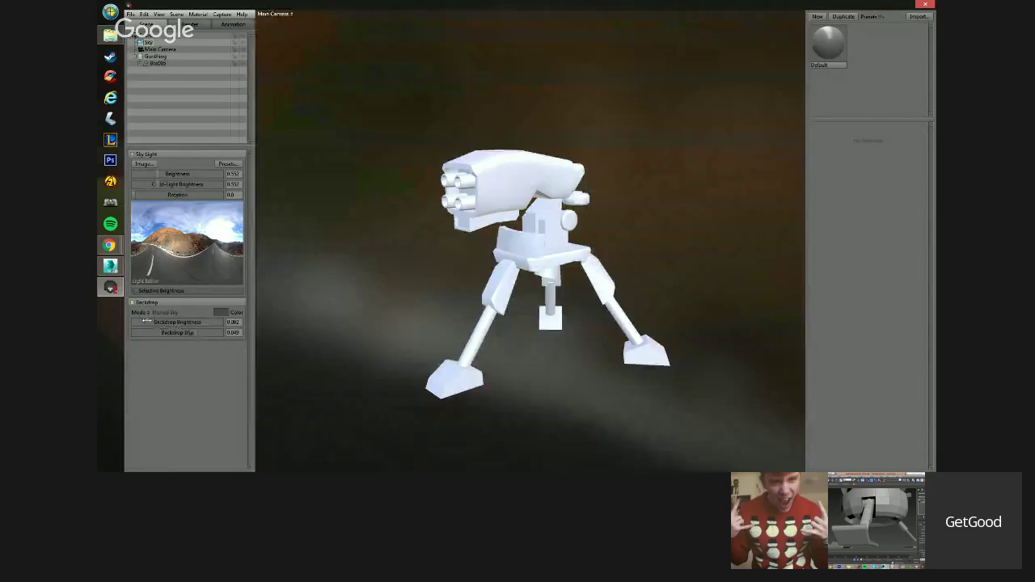
{"action": "left_click_drag", "start_coordinate": [147, 321], "coordinate": [144, 321]}
{"action": "left_click_drag", "start_coordinate": [422, 295], "coordinate": [433, 287]}
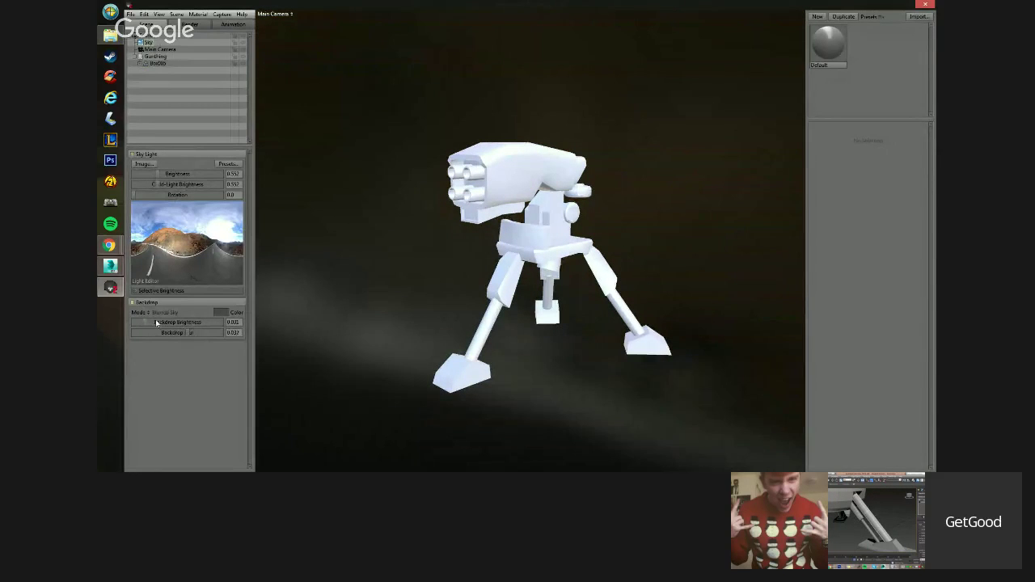
{"action": "left_click_drag", "start_coordinate": [148, 322], "coordinate": [149, 321]}
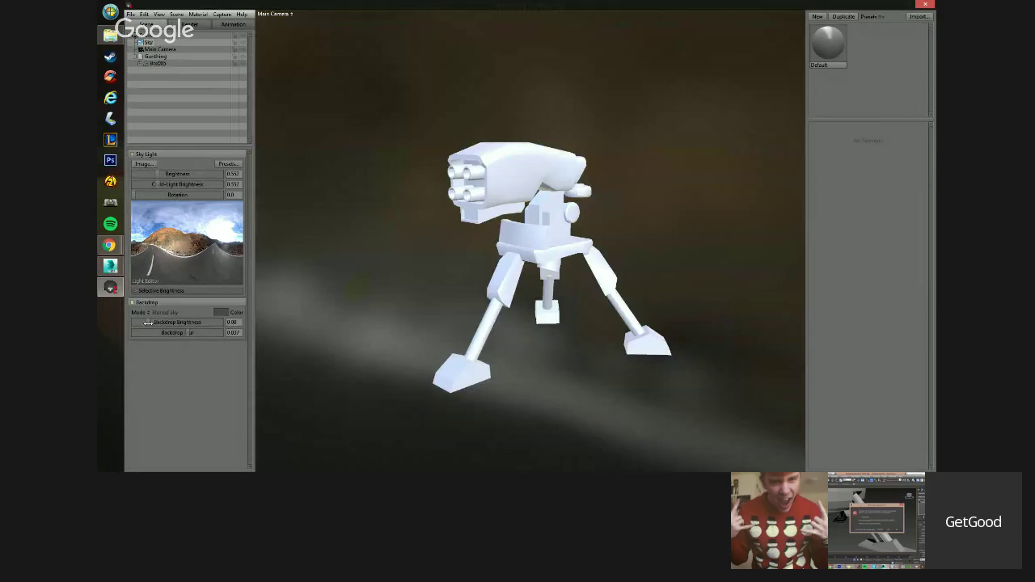
{"action": "middle_click_drag", "start_coordinate": [463, 233], "coordinate": [456, 253]}
{"action": "left_click_drag", "start_coordinate": [456, 253], "coordinate": [464, 254]}
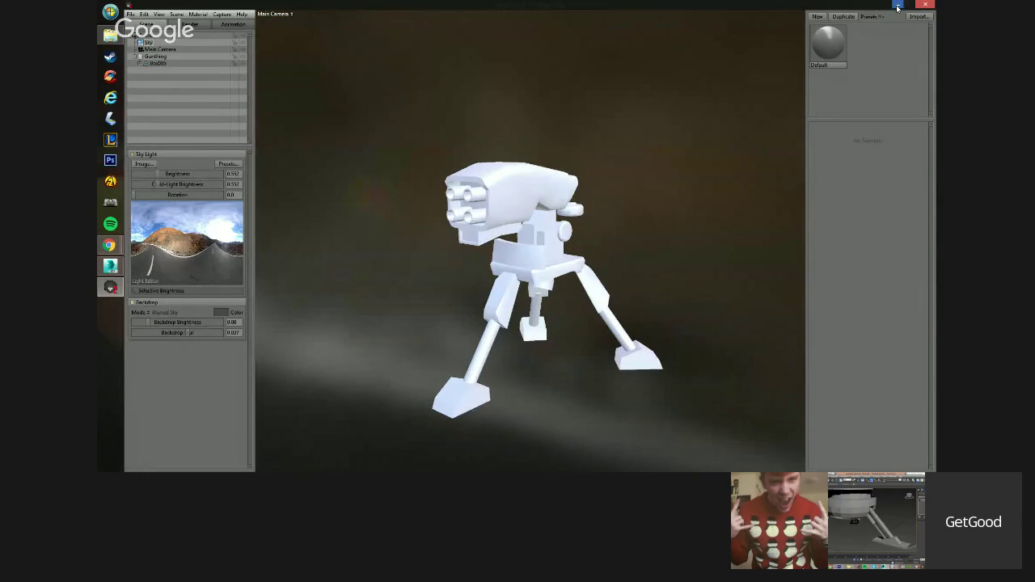
Minimise Marmoset Toolbag, close the file browser window and launch xNormal from the desktop.
{"action": "left_click", "coordinate": [898, 7]}
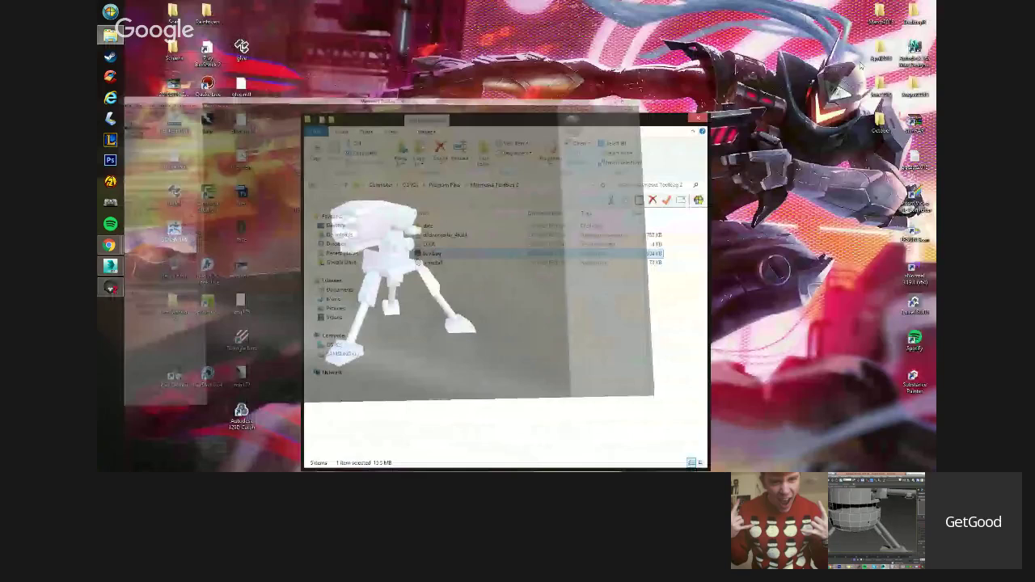
{"action": "left_click", "coordinate": [698, 118]}
{"action": "double_click", "coordinate": [914, 272]}
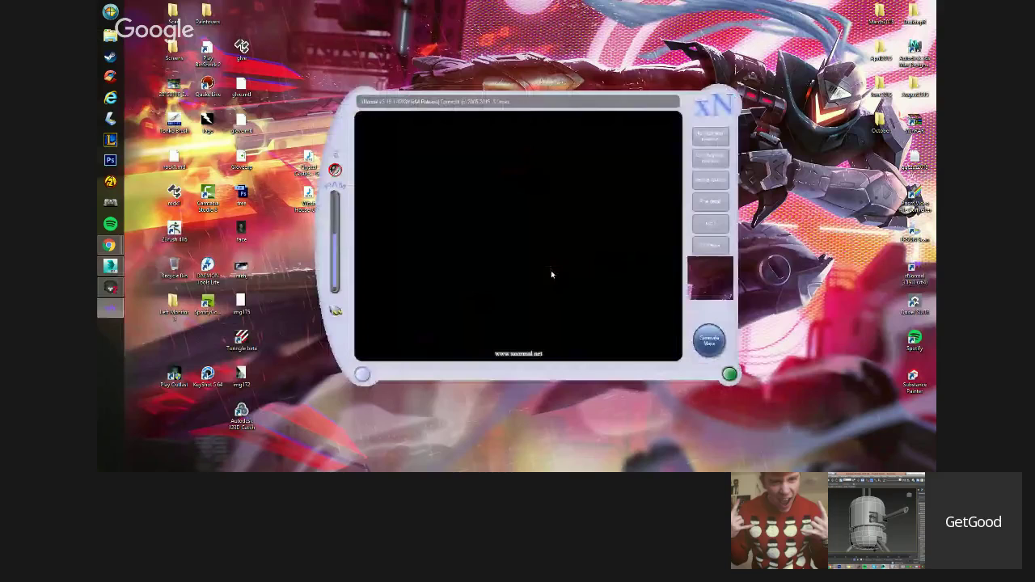
Clear the old mesh from the low definition list and add the Gunhi object file from the Desktop as the high definition mesh.
{"action": "right_click", "coordinate": [545, 231]}
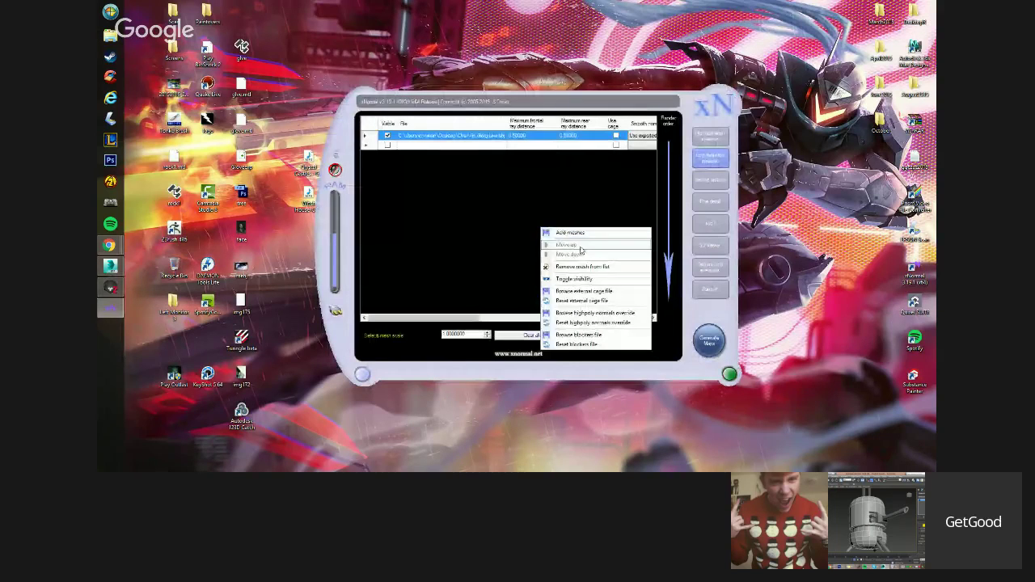
{"action": "left_click", "coordinate": [537, 284]}
{"action": "left_click", "coordinate": [711, 141]}
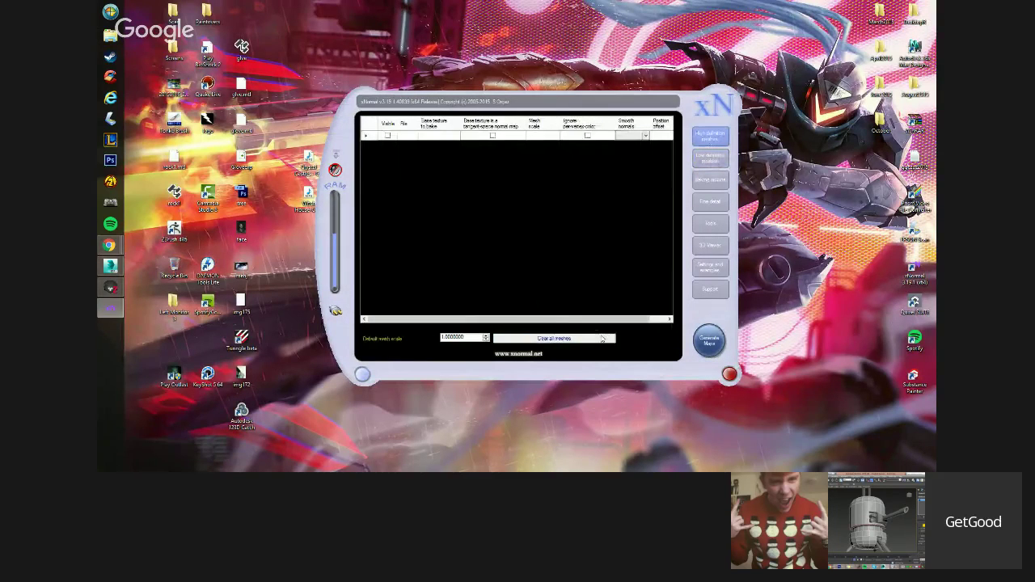
{"action": "right_click", "coordinate": [554, 245]}
{"action": "left_click", "coordinate": [576, 250]}
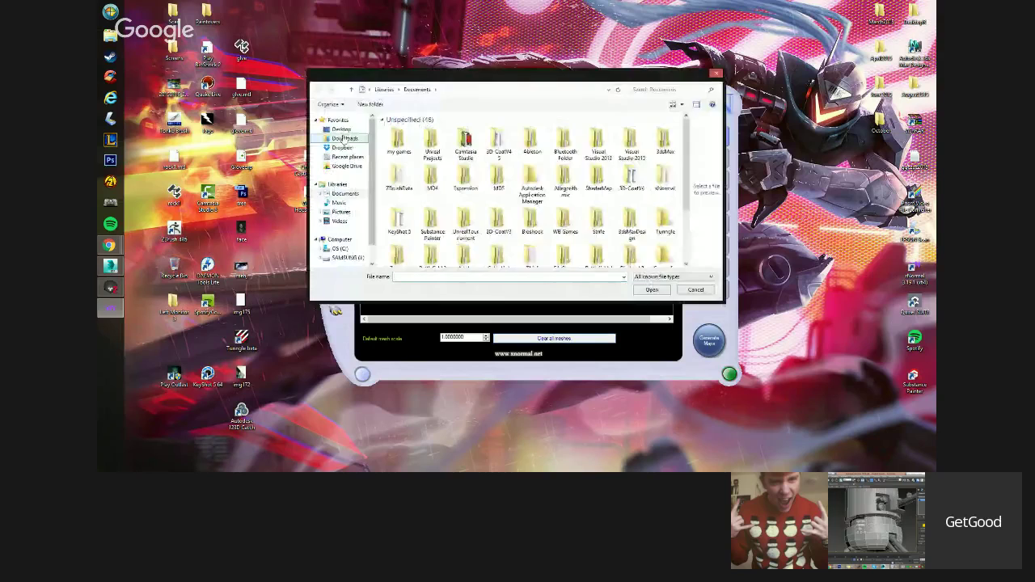
{"action": "left_click", "coordinate": [342, 131]}
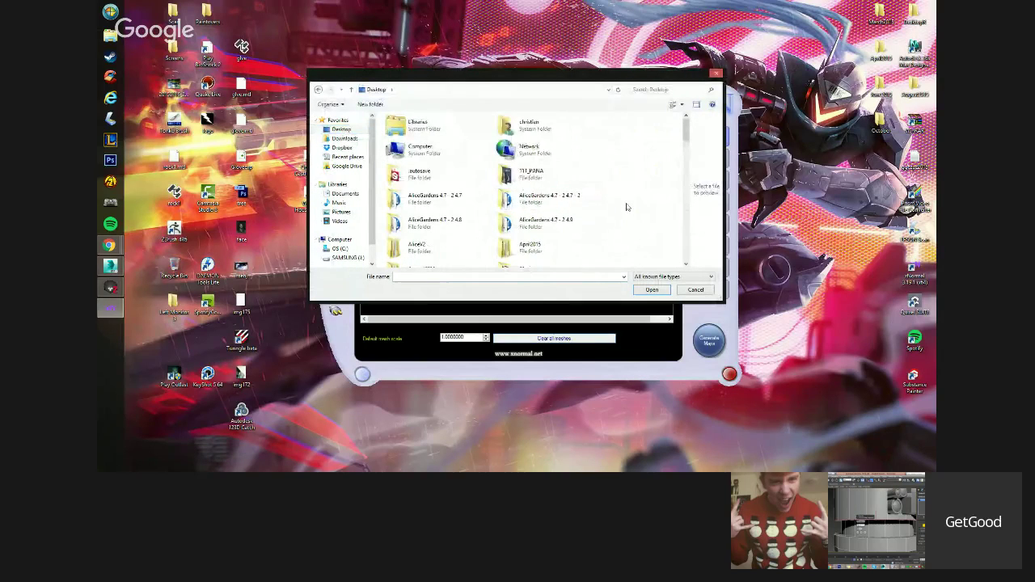
{"action": "type", "text": "gu"}
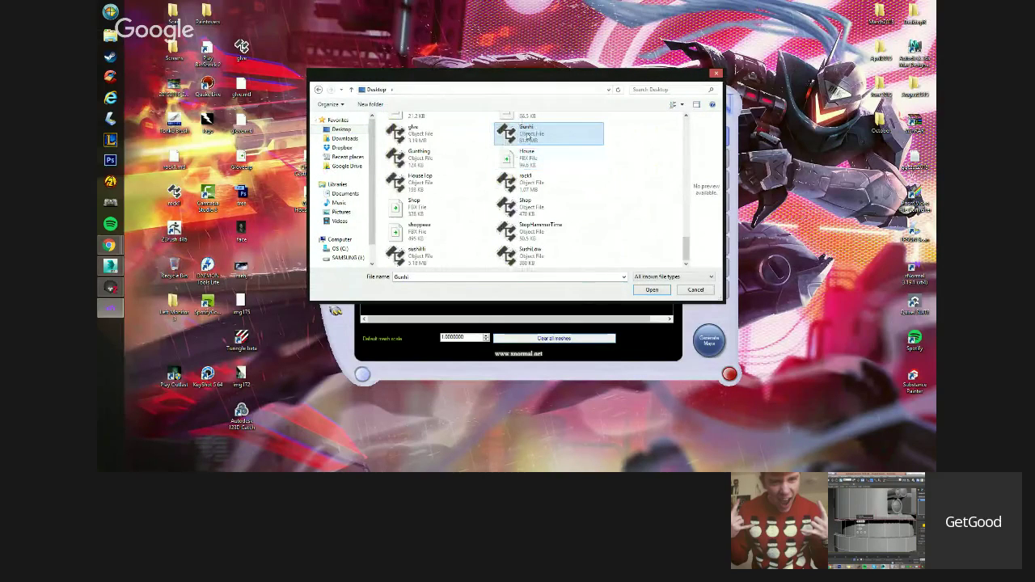
{"action": "double_click", "coordinate": [529, 135]}
Add the Gunthing object file from the Desktop as the low definition mesh.
{"action": "right_click", "coordinate": [597, 201]}
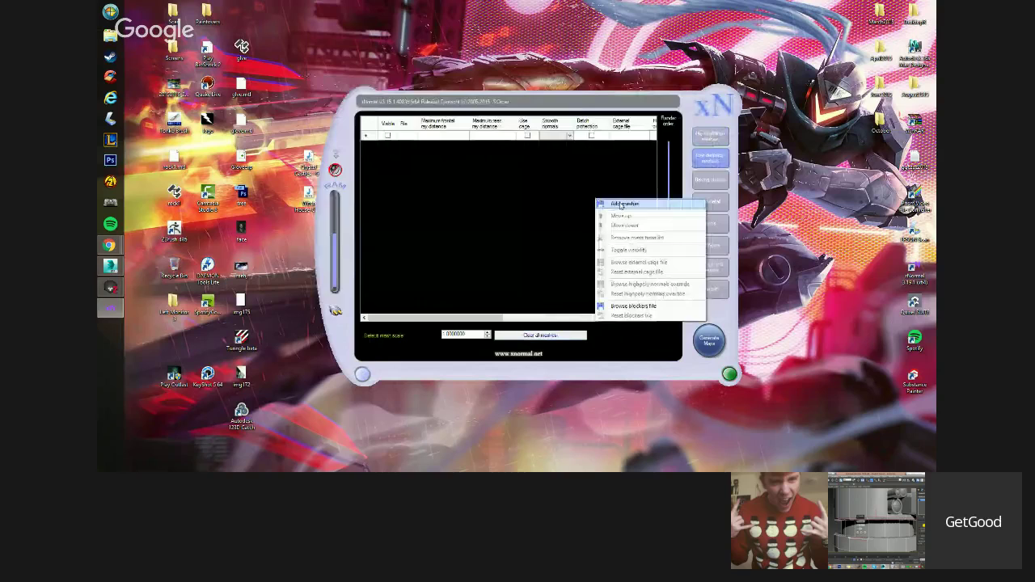
{"action": "left_click", "coordinate": [622, 205]}
{"action": "scroll", "coordinate": [598, 199], "scroll_direction": "down", "scroll_amount": 10}
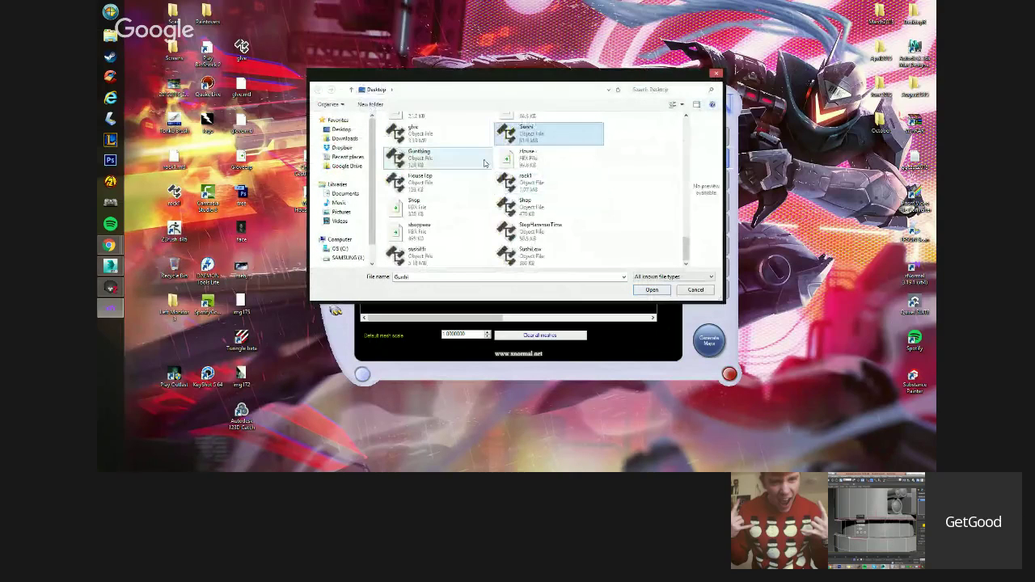
{"action": "double_click", "coordinate": [479, 164]}
Set the baking output to a TGA file named gun on the Desktop and turn off the ambient occlusion map.
{"action": "left_click", "coordinate": [708, 181]}
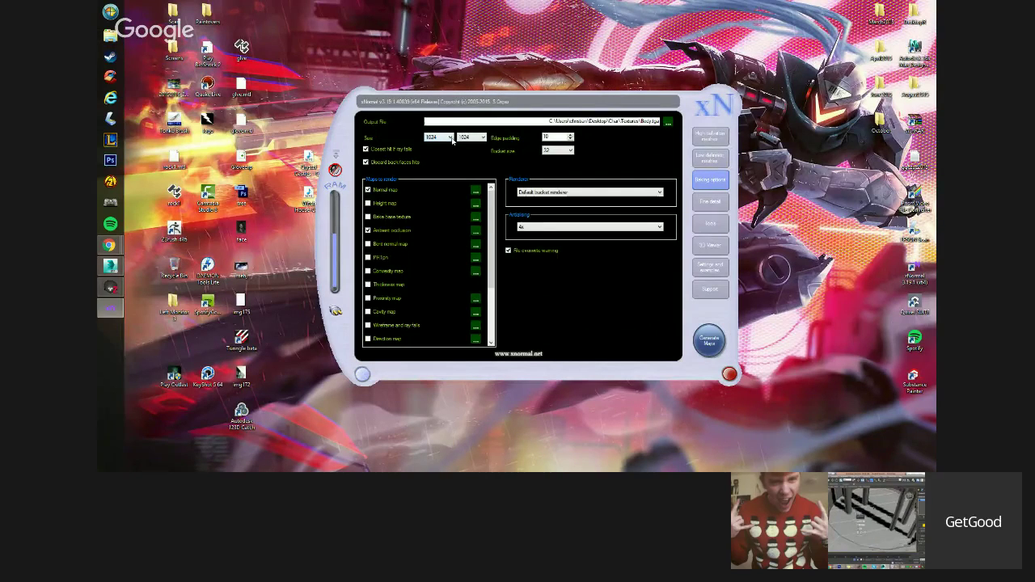
{"action": "left_click", "coordinate": [667, 124]}
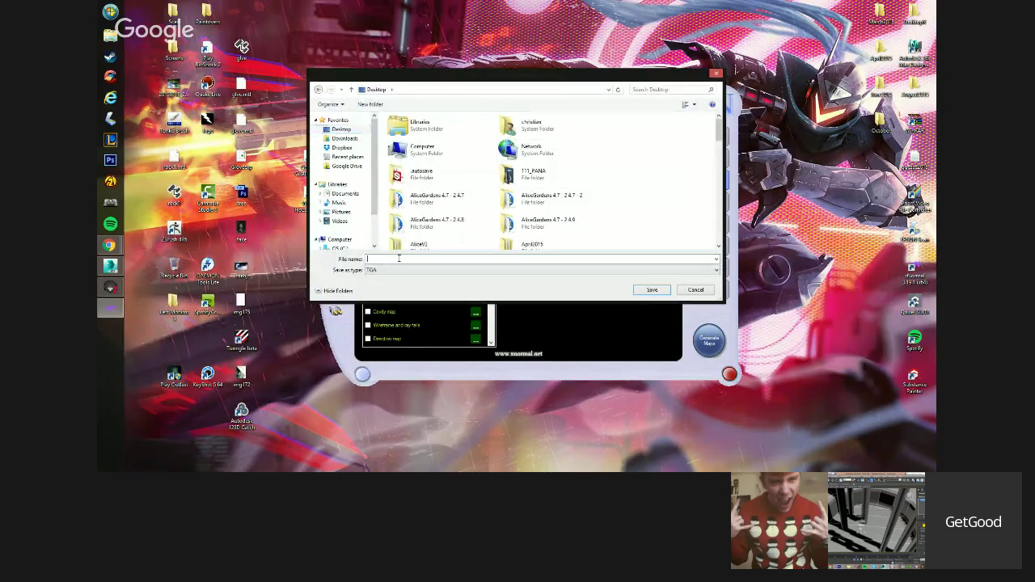
{"action": "type", "text": "gun"}
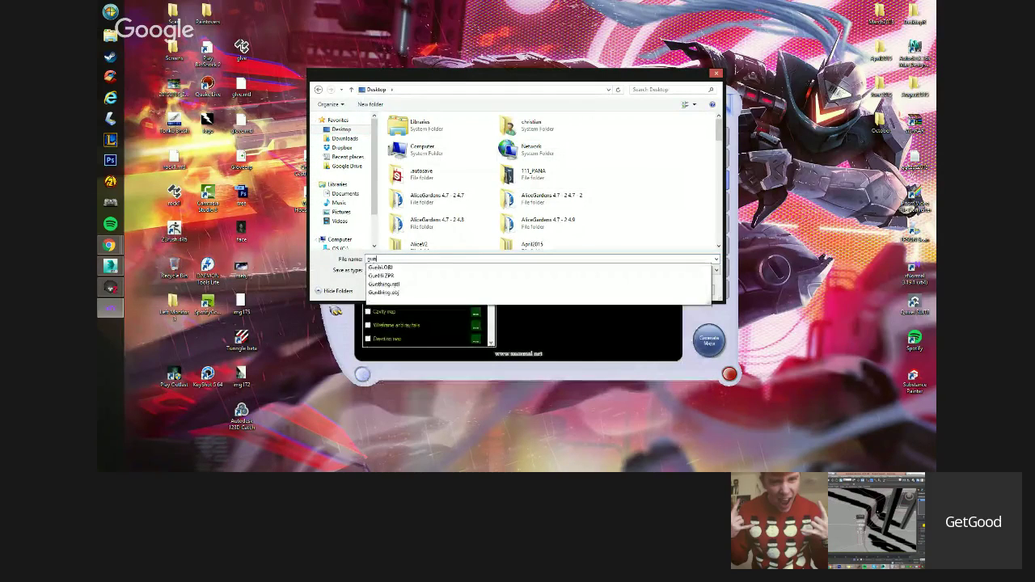
{"action": "left_click", "coordinate": [723, 286]}
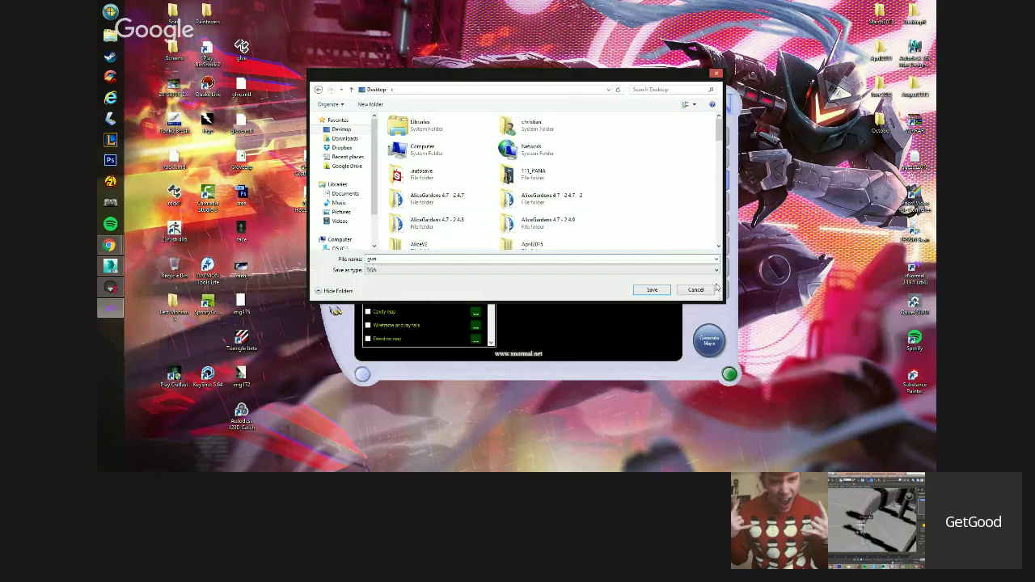
{"action": "left_click", "coordinate": [653, 289]}
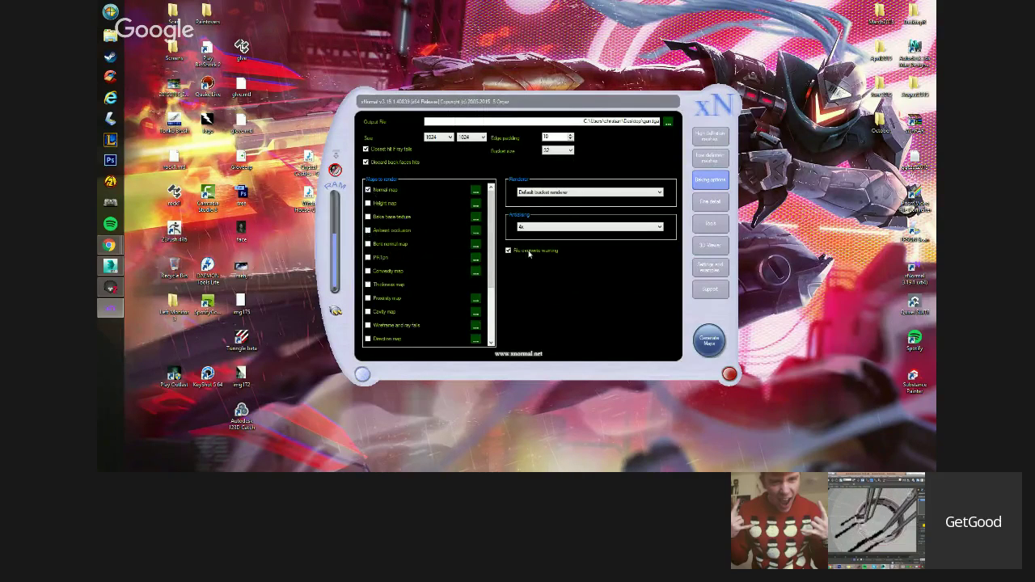
Set the bake size to 4096 by 4096 and generate the normal map.
{"action": "left_click", "coordinate": [448, 137]}
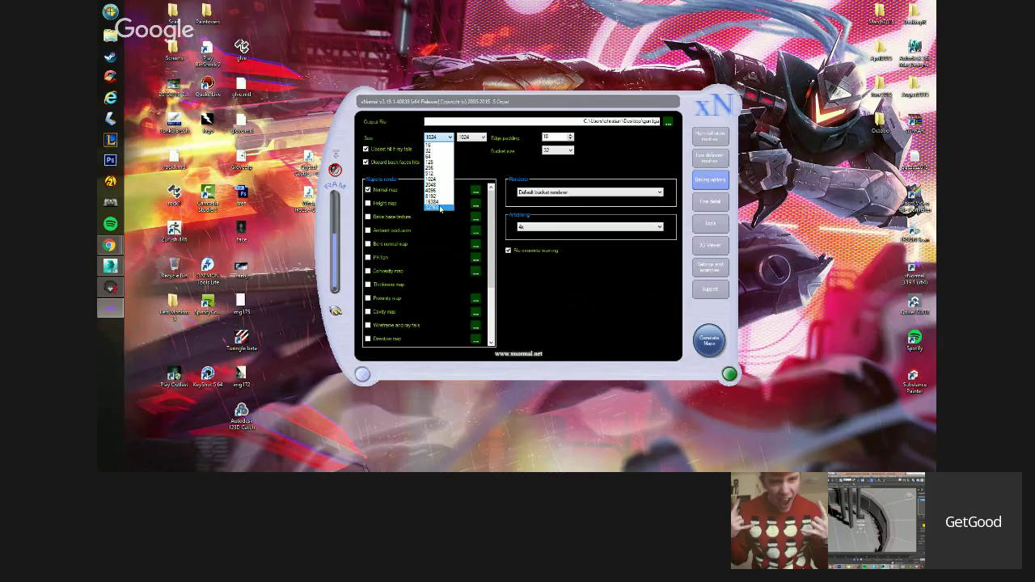
{"action": "left_click", "coordinate": [440, 209]}
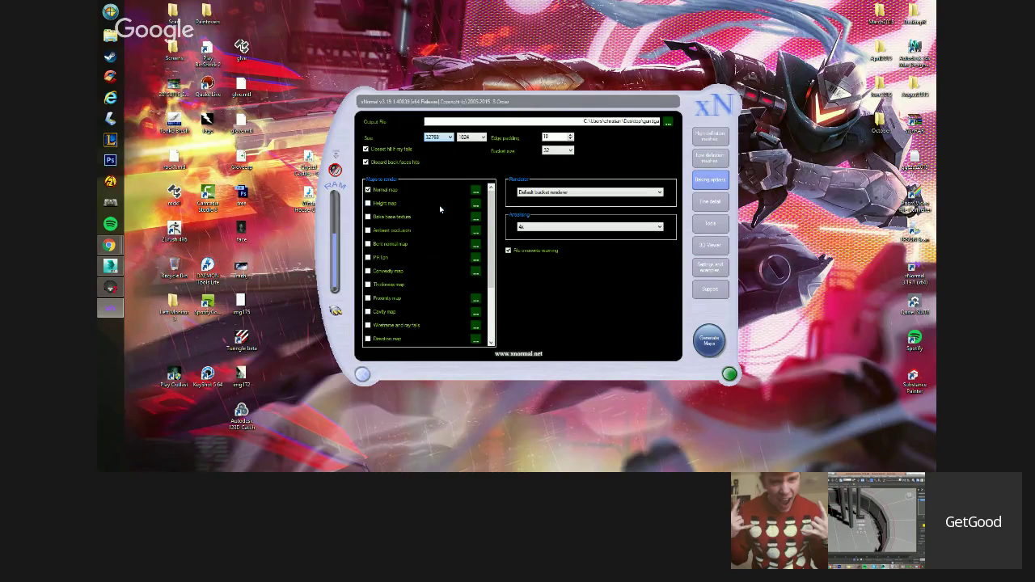
{"action": "left_click", "coordinate": [445, 140]}
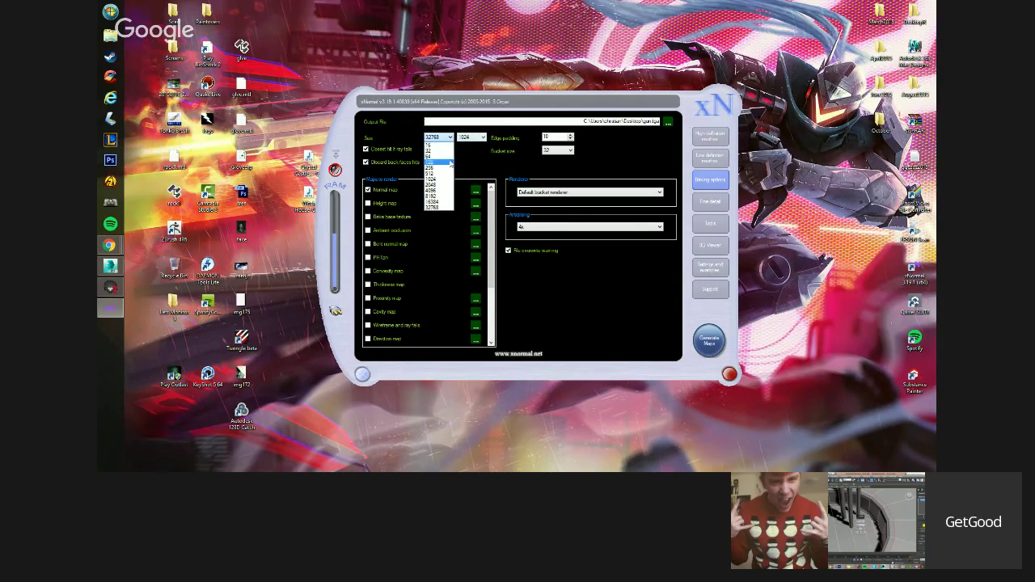
{"action": "left_click", "coordinate": [438, 192]}
{"action": "left_click", "coordinate": [471, 137]}
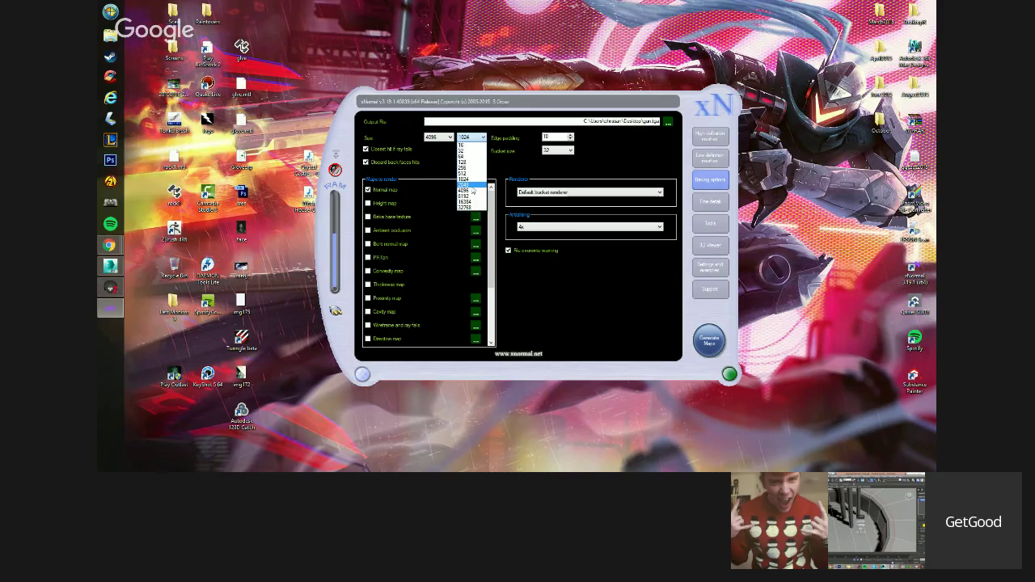
{"action": "left_click", "coordinate": [471, 190]}
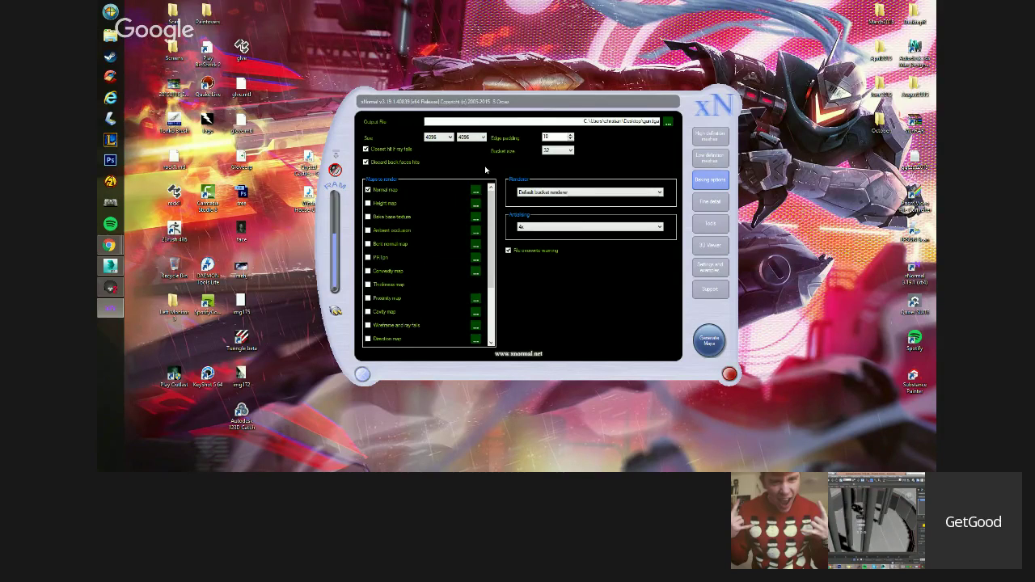
{"action": "left_click", "coordinate": [709, 339]}
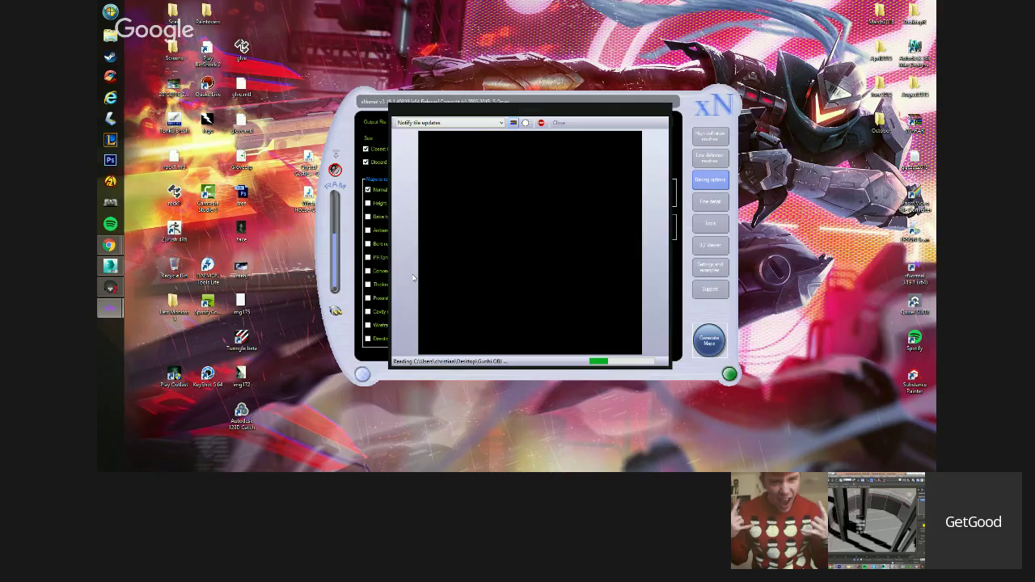
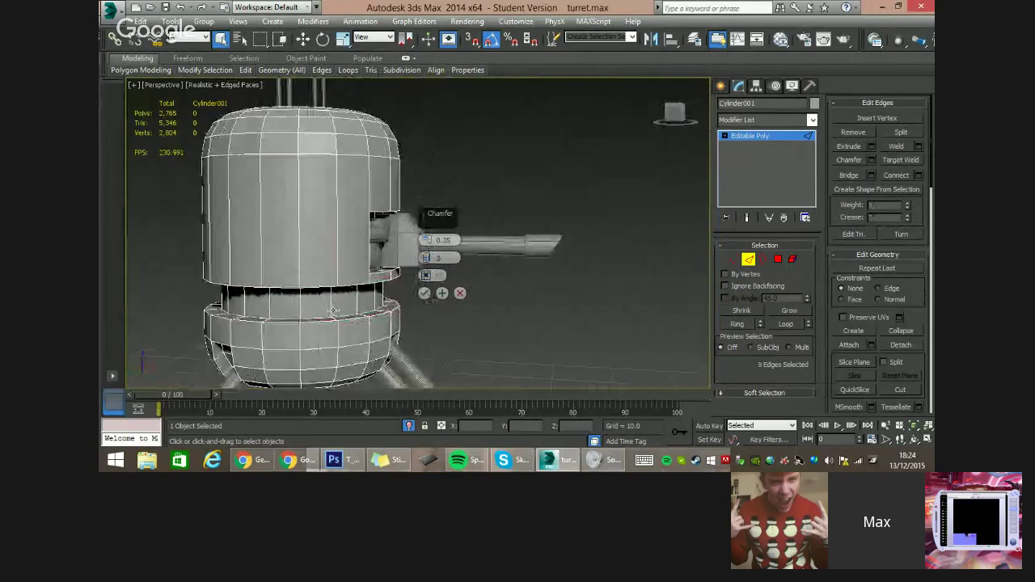
Select the edge loops along the upper and lower rims of the groove around the turret body for chamfering.
{"action": "left_click", "coordinate": [318, 288]}
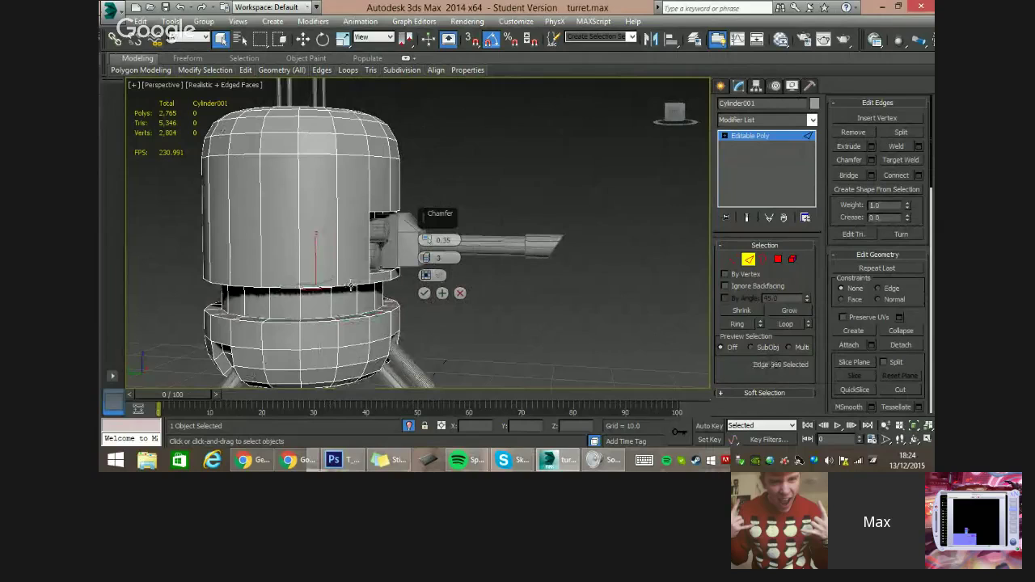
{"action": "double_click", "coordinate": [320, 286]}
{"action": "double_click", "coordinate": [315, 321], "text": "ctrl"}
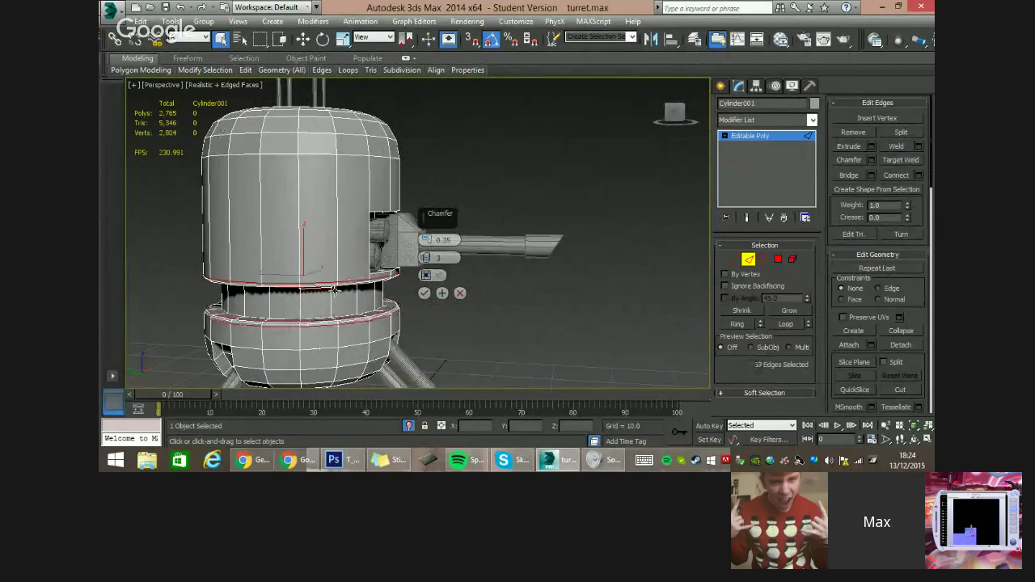
{"action": "middle_click_drag", "start_coordinate": [327, 149], "coordinate": [371, 214]}
{"action": "scroll", "coordinate": [335, 250], "scroll_direction": "up", "scroll_amount": 5}
{"action": "middle_click_drag", "start_coordinate": [324, 189], "coordinate": [348, 197], "text": "alt"}
{"action": "double_click", "coordinate": [357, 260], "text": "ctrl"}
{"action": "scroll", "coordinate": [356, 260], "scroll_direction": "down", "scroll_amount": 5}
{"action": "scroll", "coordinate": [357, 194], "scroll_direction": "up", "scroll_amount": 6}
{"action": "scroll", "coordinate": [357, 194], "scroll_direction": "down", "scroll_amount": 3}
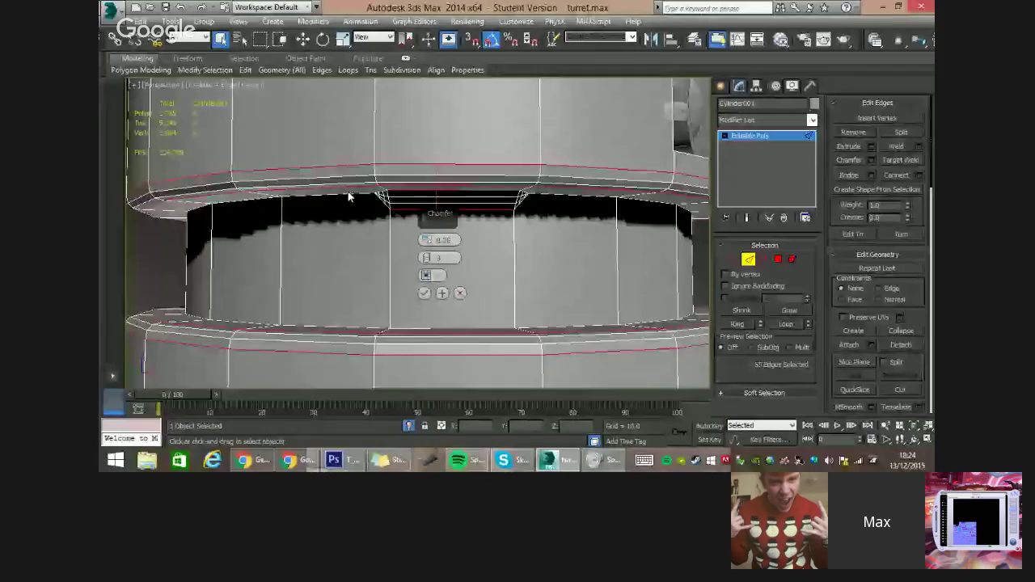
Chamfer the selected groove rim loops by 0.35 with 7 segments.
{"action": "middle_click_drag", "start_coordinate": [349, 196], "coordinate": [249, 229], "text": "alt"}
{"action": "scroll", "coordinate": [301, 216], "scroll_direction": "down", "scroll_amount": 5}
{"action": "key", "text": "alt+x"}
{"action": "middle_click_drag", "start_coordinate": [330, 161], "coordinate": [393, 209]}
{"action": "scroll", "coordinate": [341, 214], "scroll_direction": "down", "scroll_amount": 3}
{"action": "key", "text": "alt+x"}
{"action": "scroll", "coordinate": [372, 234], "scroll_direction": "up", "scroll_amount": 5}
{"action": "scroll", "coordinate": [372, 233], "scroll_direction": "up", "scroll_amount": 4}
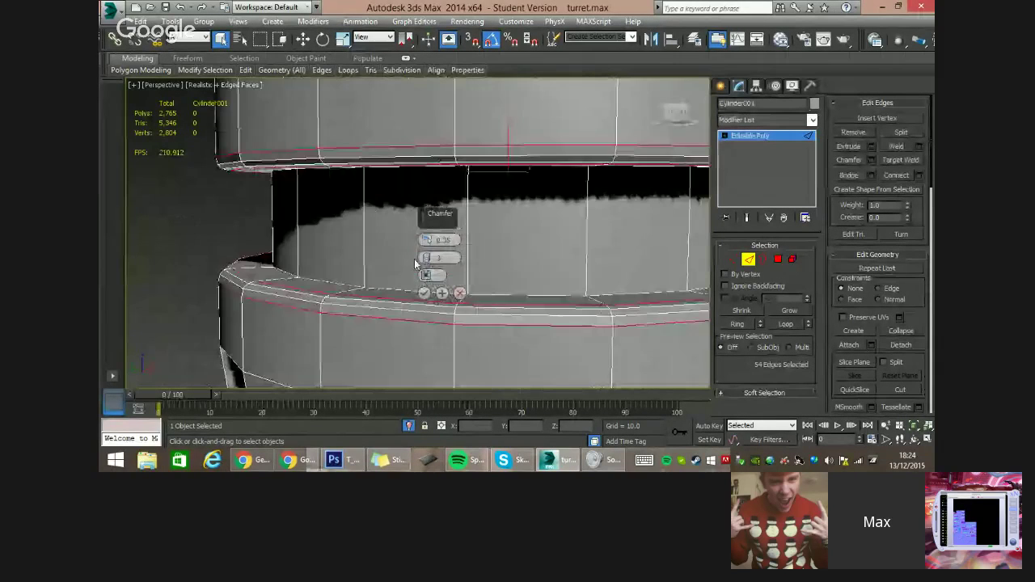
{"action": "left_click_drag", "start_coordinate": [424, 258], "coordinate": [425, 256]}
{"action": "left_click", "coordinate": [425, 255]}
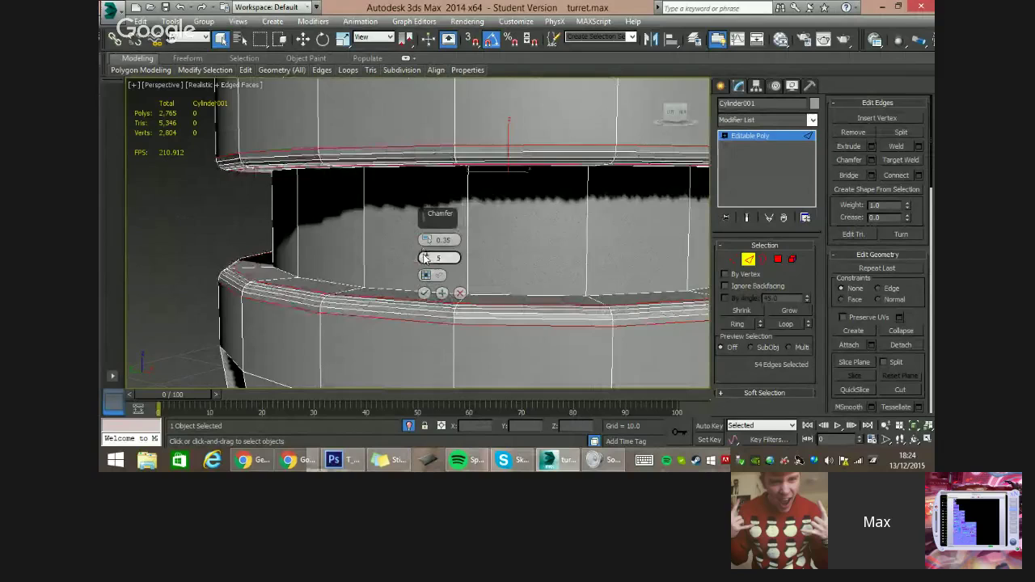
{"action": "middle_click_drag", "start_coordinate": [227, 207], "coordinate": [186, 199], "text": "alt"}
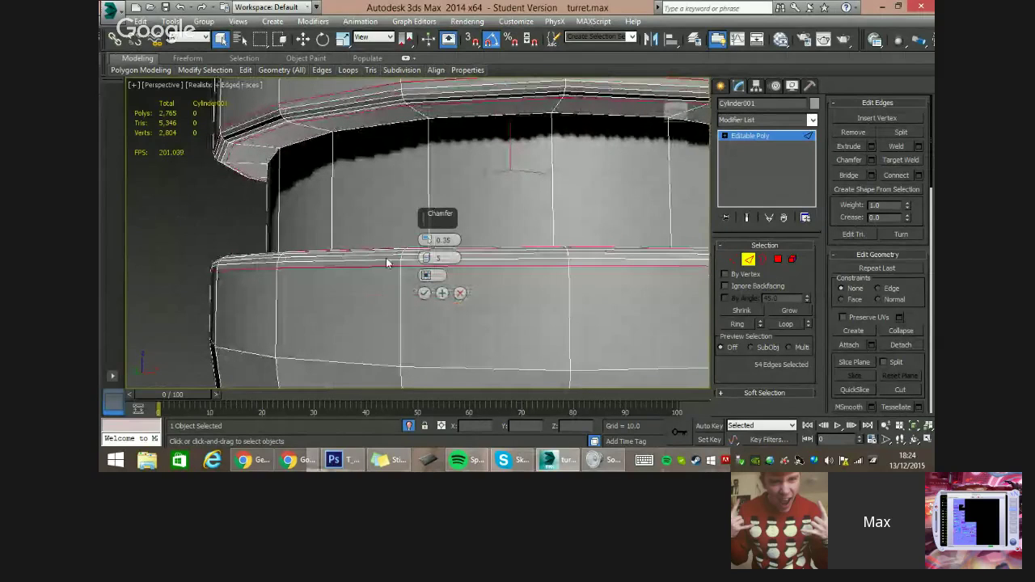
{"action": "left_click_drag", "start_coordinate": [422, 259], "coordinate": [425, 254]}
{"action": "middle_click_drag", "start_coordinate": [307, 183], "coordinate": [297, 203], "text": "alt"}
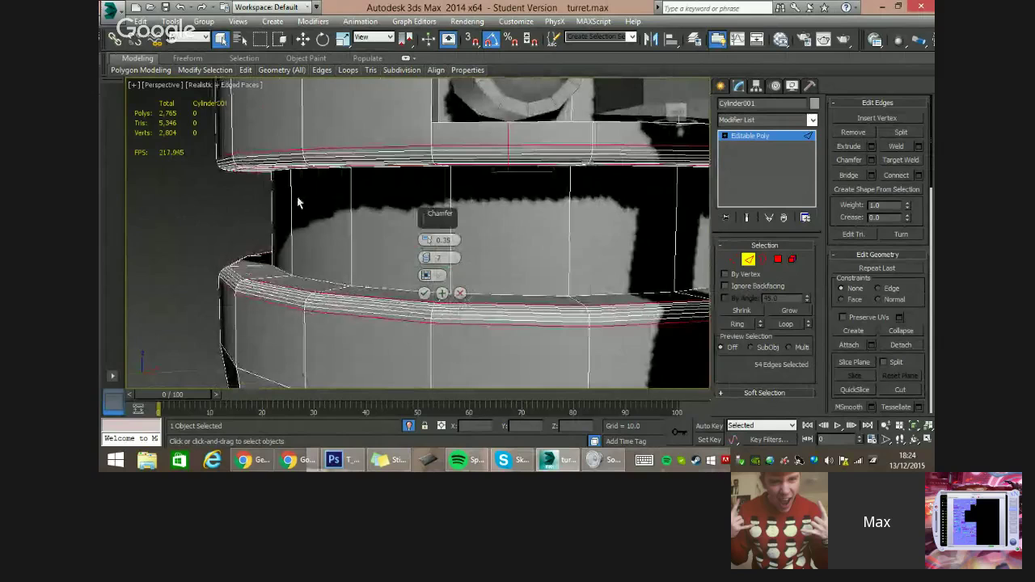
{"action": "left_click", "coordinate": [425, 292]}
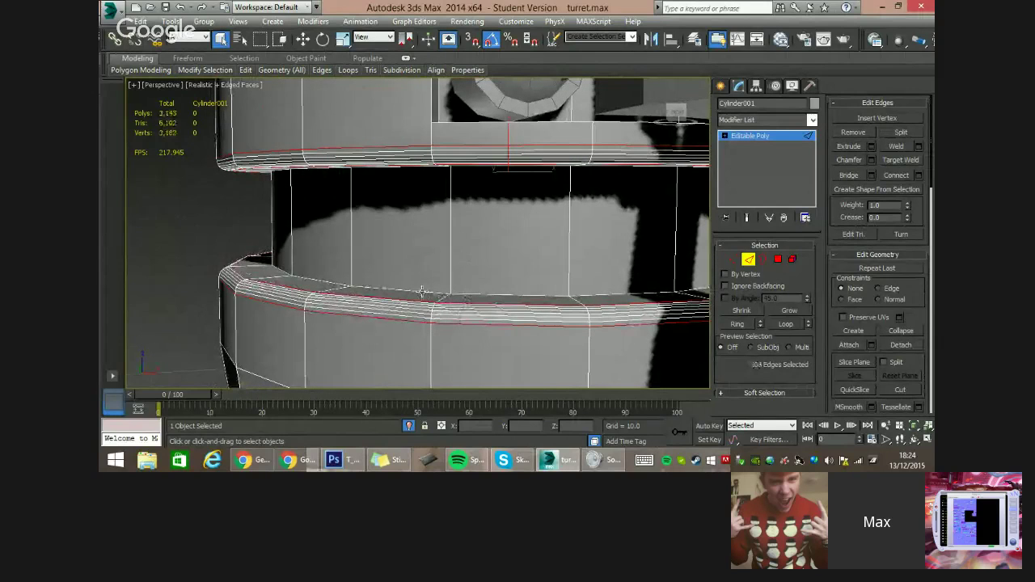
{"action": "middle_click_drag", "start_coordinate": [415, 191], "coordinate": [451, 234]}
{"action": "scroll", "coordinate": [394, 211], "scroll_direction": "down", "scroll_amount": 8}
{"action": "scroll", "coordinate": [394, 211], "scroll_direction": "up", "scroll_amount": 2}
{"action": "left_click", "coordinate": [396, 212]}
{"action": "scroll", "coordinate": [451, 235], "scroll_direction": "down", "scroll_amount": 4}
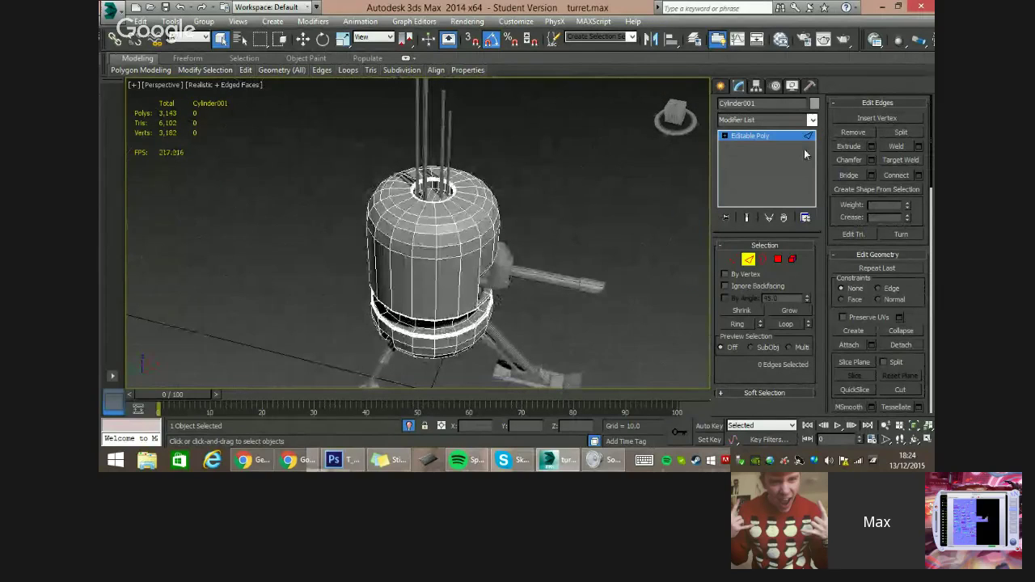
{"action": "scroll", "coordinate": [429, 190], "scroll_direction": "up", "scroll_amount": 6}
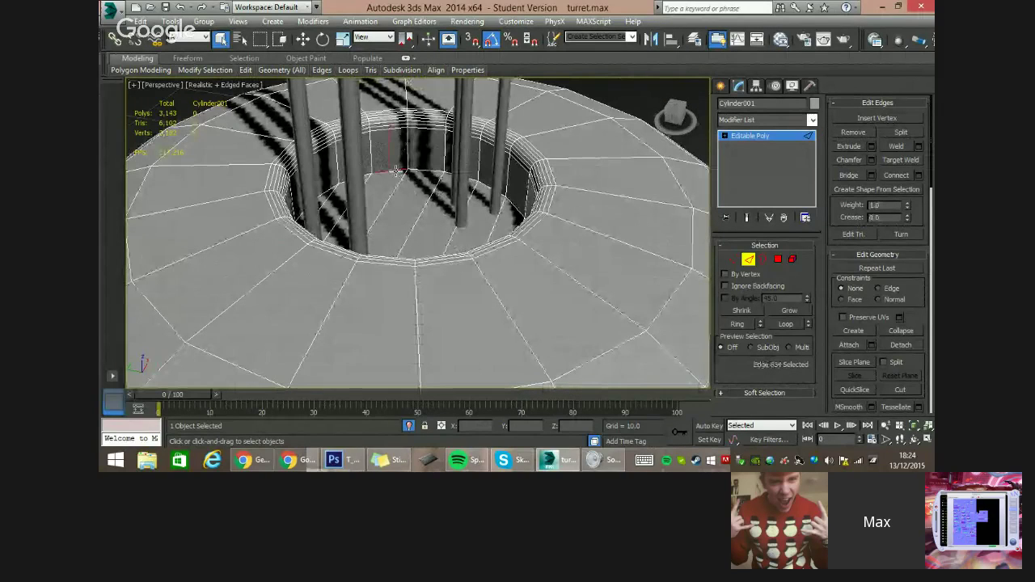
{"action": "left_click", "coordinate": [396, 172]}
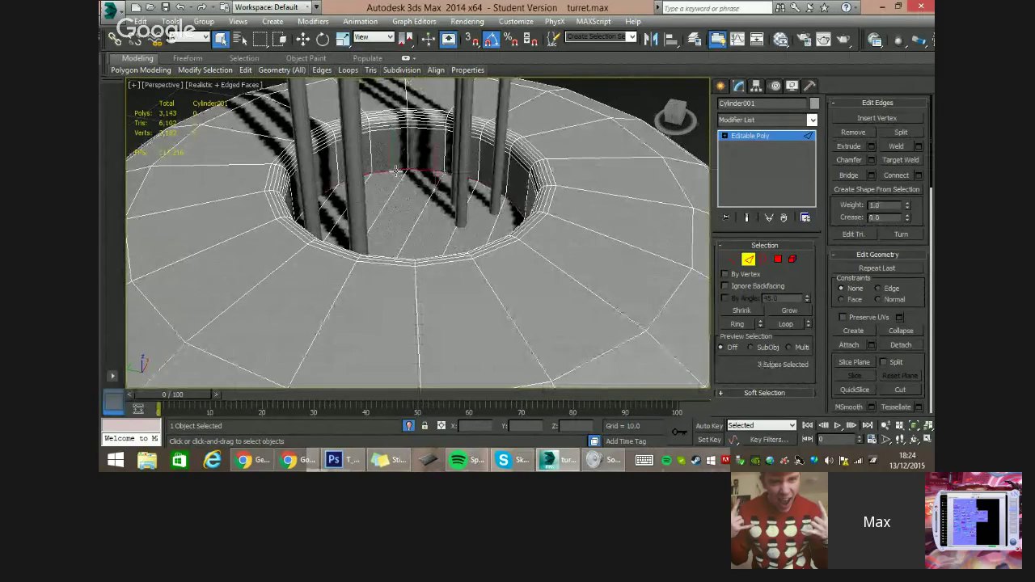
{"action": "left_click", "coordinate": [871, 161]}
{"action": "middle_click_drag", "start_coordinate": [380, 212], "coordinate": [331, 202], "text": "alt"}
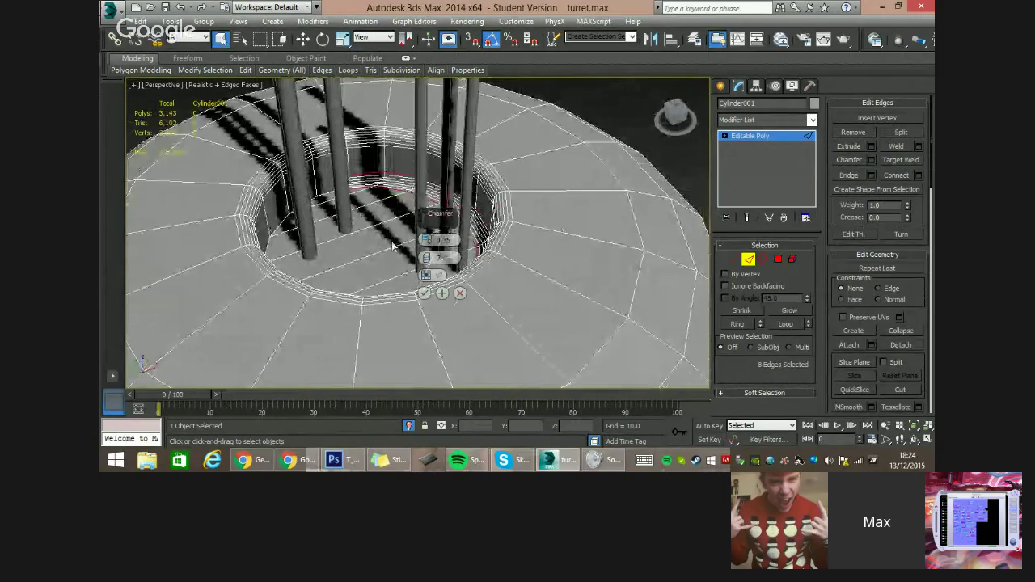
{"action": "left_click", "coordinate": [322, 193], "text": "ctrl"}
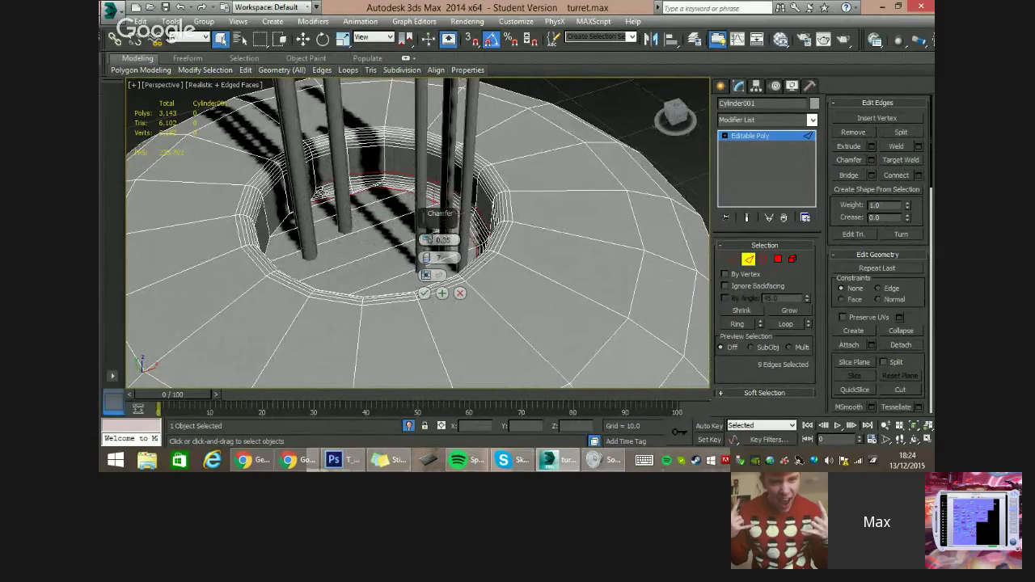
{"action": "left_click", "coordinate": [460, 293]}
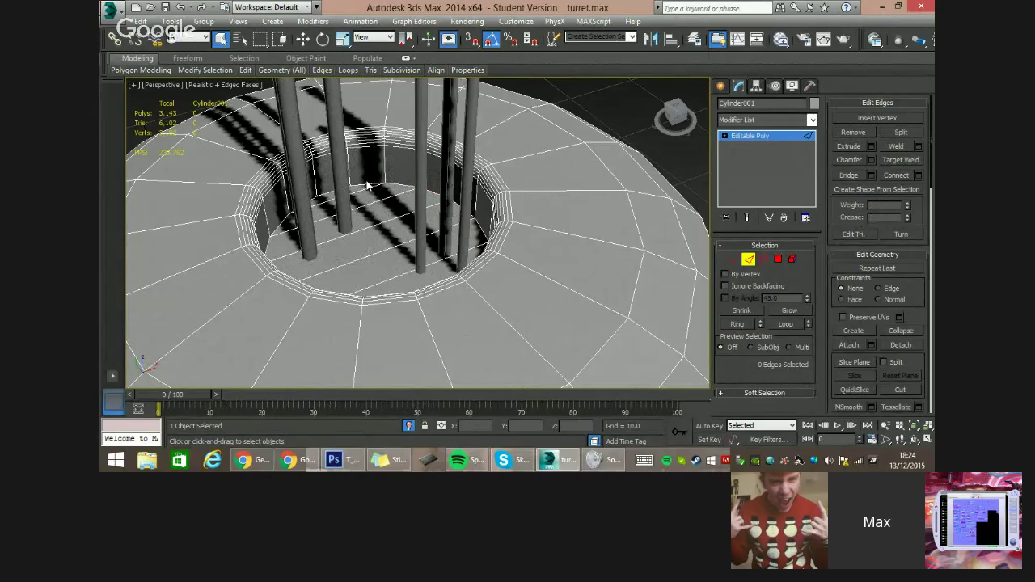
Select all floor polygons of the recess in the turret's top and convert them to an edge selection containing only the outer border.
{"action": "scroll", "coordinate": [596, 239], "scroll_direction": "up", "scroll_amount": 10}
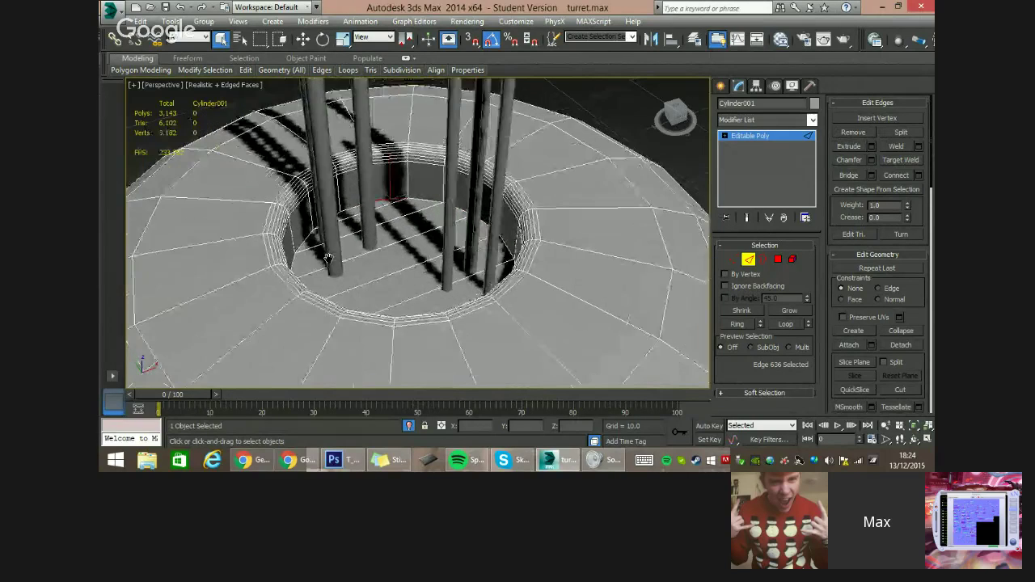
{"action": "left_click", "coordinate": [778, 259], "text": "ctrl"}
{"action": "left_click", "coordinate": [445, 226], "text": "ctrl"}
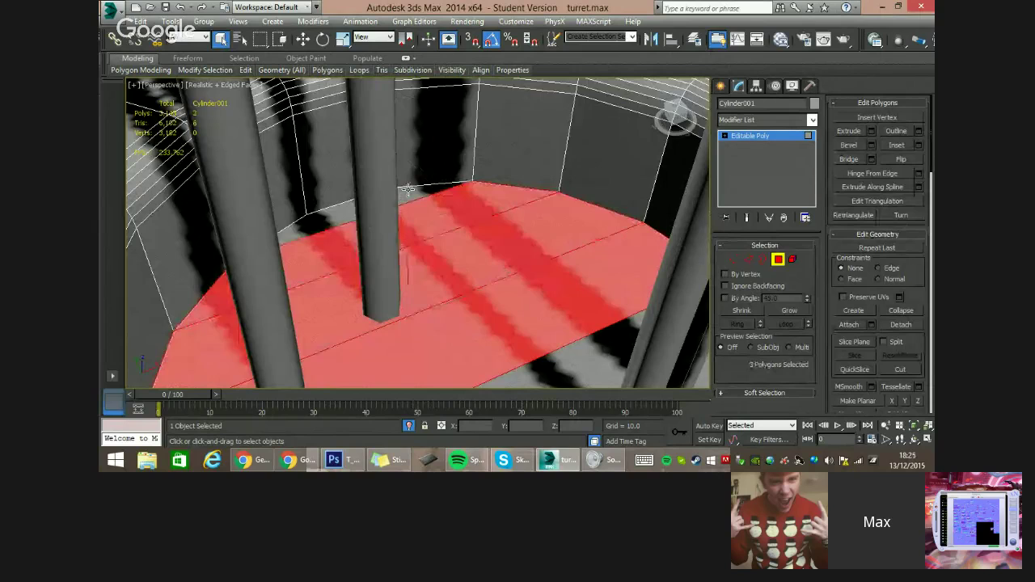
{"action": "scroll", "coordinate": [517, 266], "scroll_direction": "down", "scroll_amount": 8}
{"action": "left_click", "coordinate": [471, 255], "text": "ctrl"}
{"action": "left_click", "coordinate": [499, 273], "text": "ctrl"}
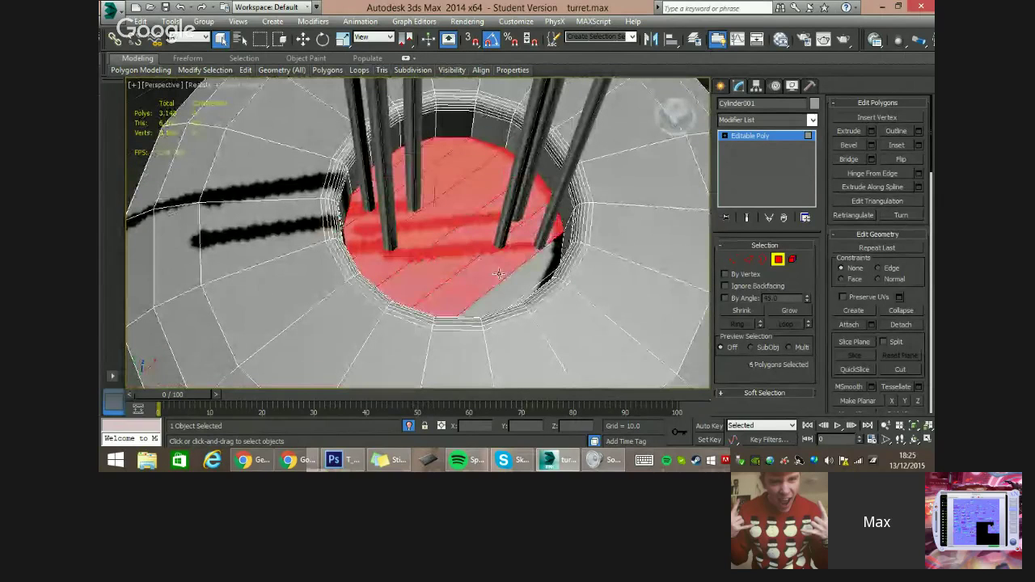
{"action": "left_click", "coordinate": [520, 288], "text": "ctrl"}
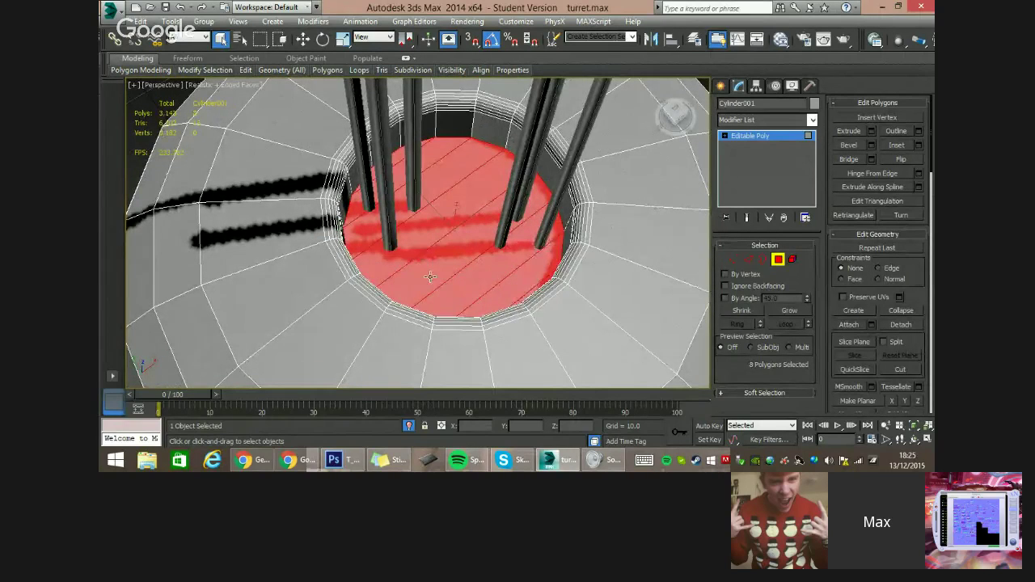
{"action": "middle_click_drag", "start_coordinate": [430, 277], "coordinate": [628, 241], "text": "alt"}
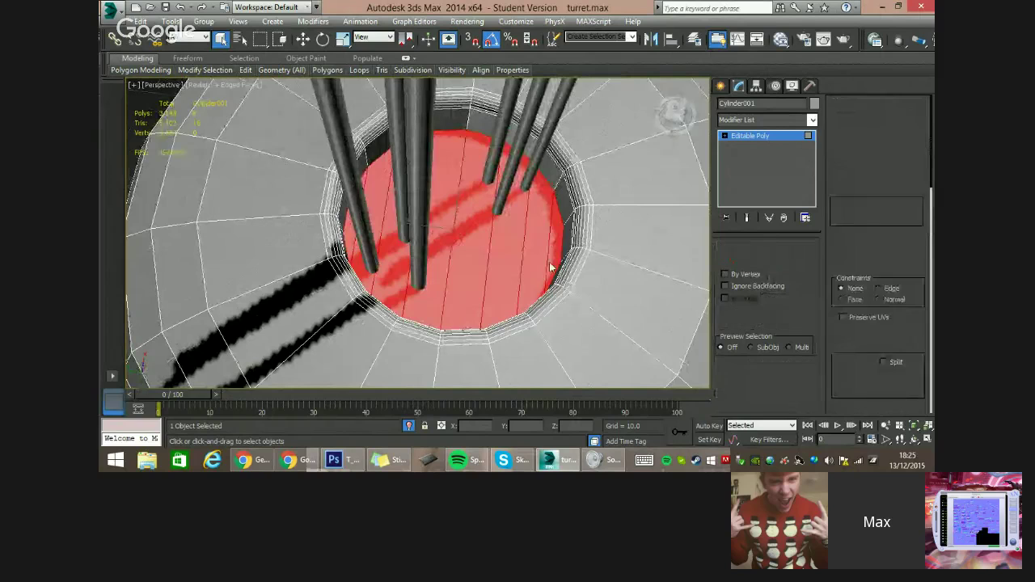
{"action": "key", "text": "2"}
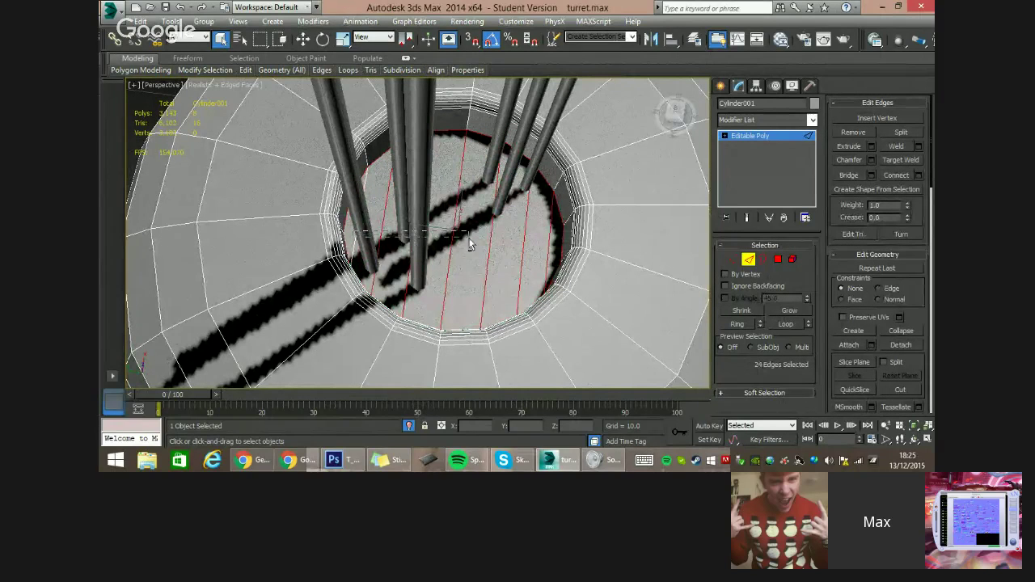
{"action": "left_click_drag", "start_coordinate": [507, 240], "coordinate": [555, 243], "text": "alt"}
{"action": "middle_click_drag", "start_coordinate": [528, 261], "coordinate": [529, 221], "text": "alt"}
{"action": "left_click", "coordinate": [871, 159]}
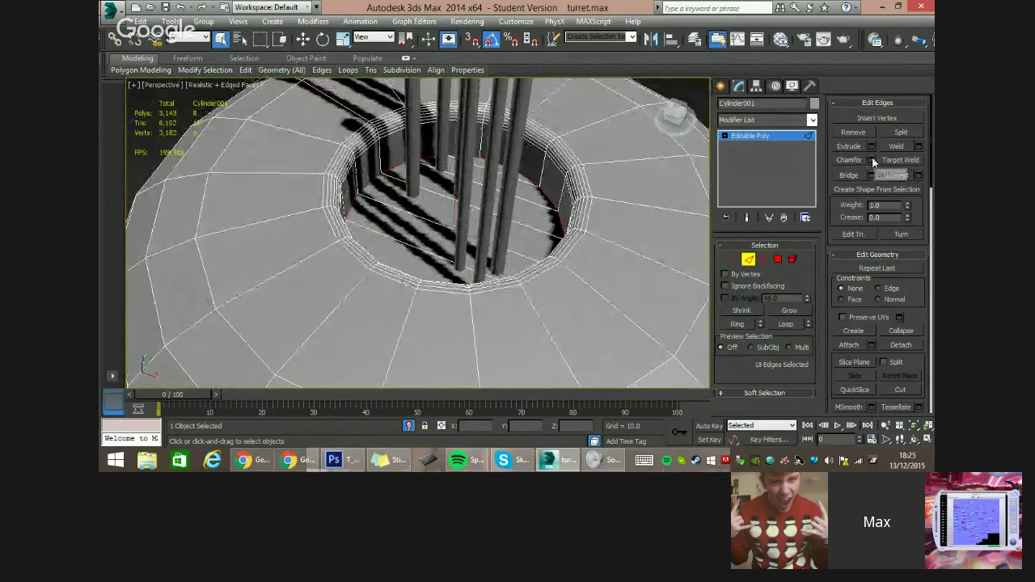
{"action": "middle_click_drag", "start_coordinate": [584, 195], "coordinate": [595, 240], "text": "alt"}
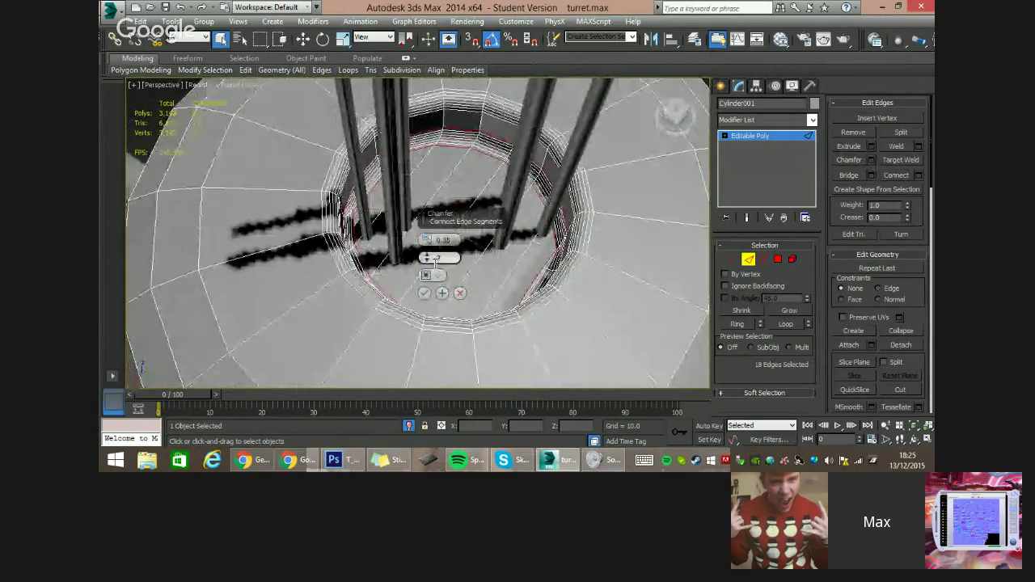
{"action": "right_click", "coordinate": [426, 242]}
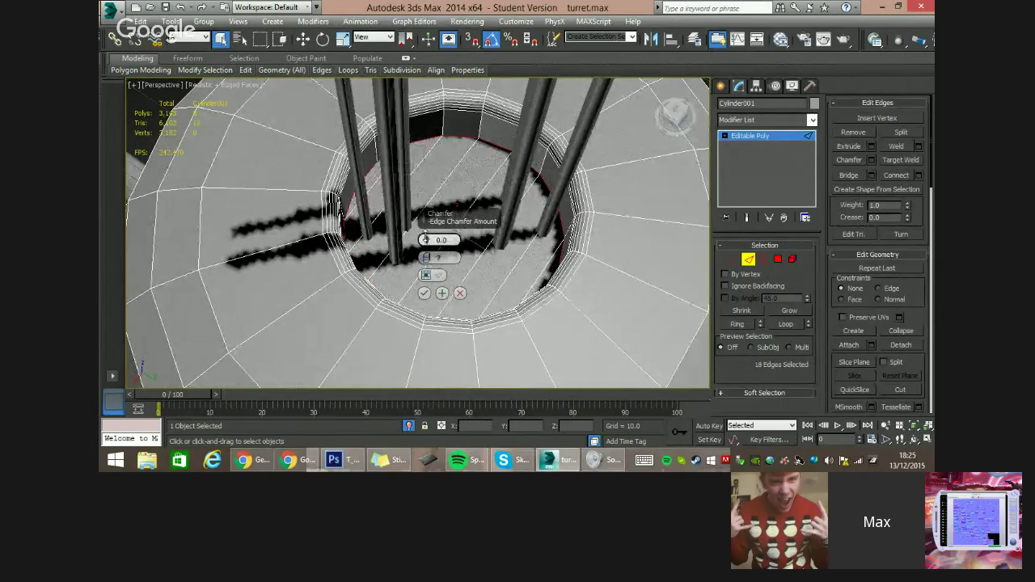
{"action": "right_click", "coordinate": [427, 259]}
{"action": "left_click_drag", "start_coordinate": [425, 239], "coordinate": [431, 212]}
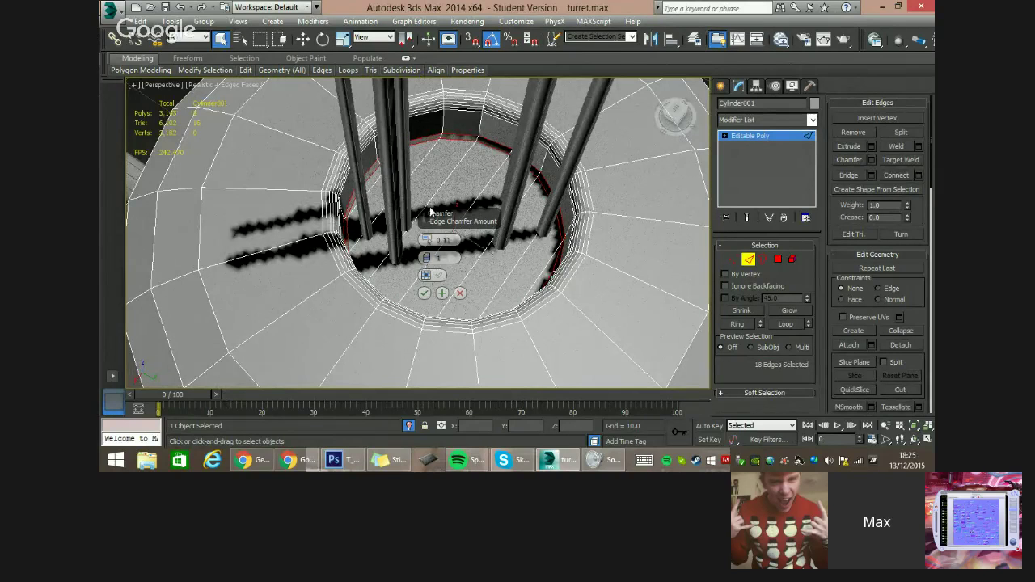
{"action": "middle_click_drag", "start_coordinate": [436, 164], "coordinate": [290, 136], "text": "alt"}
{"action": "scroll", "coordinate": [444, 162], "scroll_direction": "up", "scroll_amount": 5}
{"action": "scroll", "coordinate": [425, 162], "scroll_direction": "down", "scroll_amount": 2}
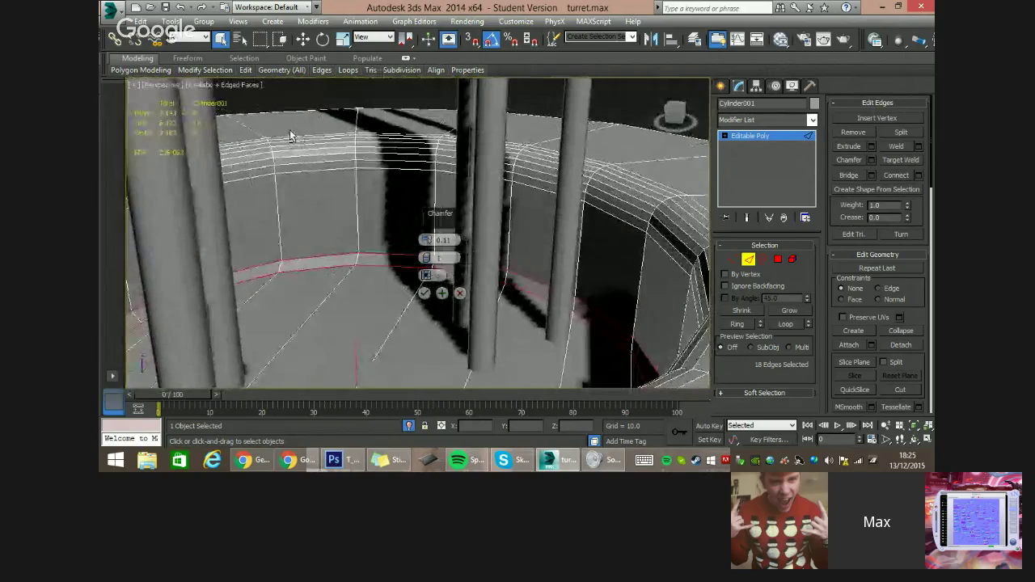
{"action": "left_click", "coordinate": [459, 294]}
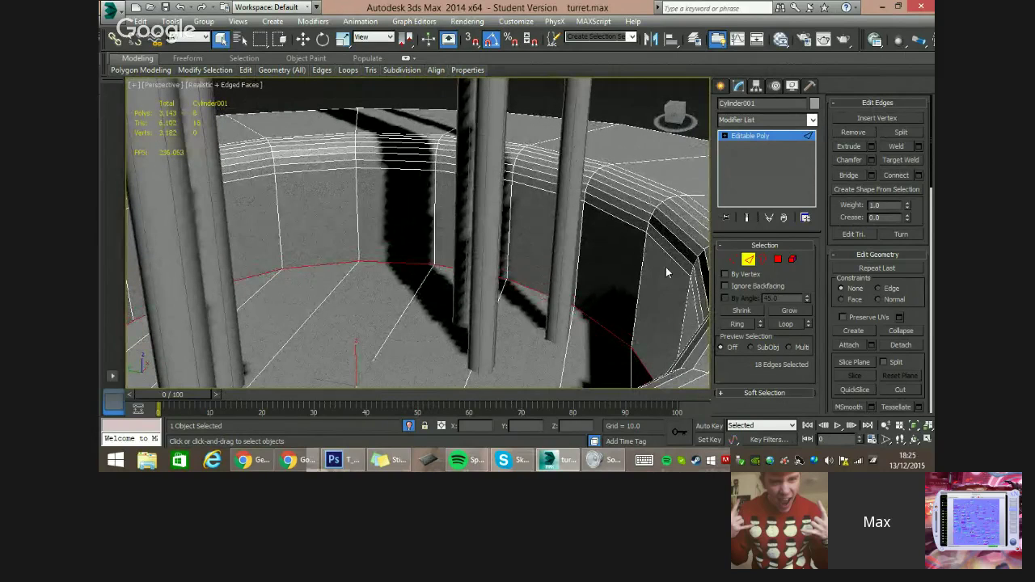
{"action": "left_click", "coordinate": [318, 310]}
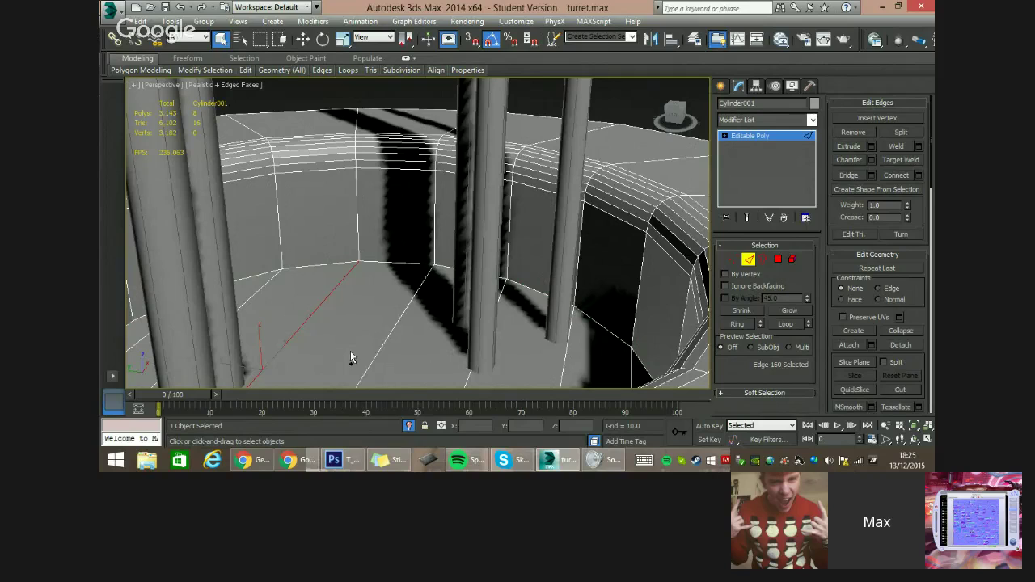
{"action": "left_click", "coordinate": [378, 348], "text": "ctrl"}
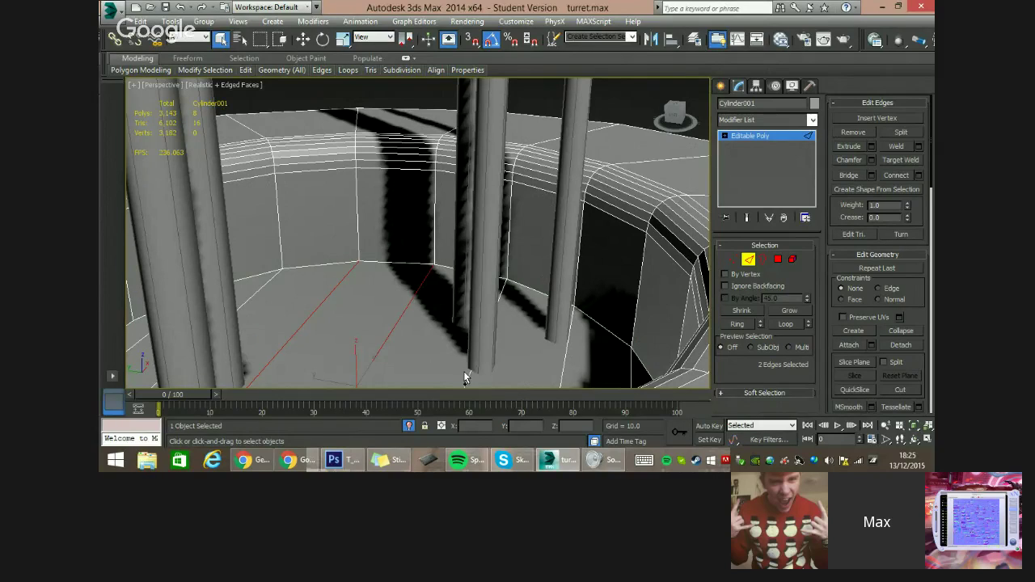
{"action": "double_click", "coordinate": [413, 275]}
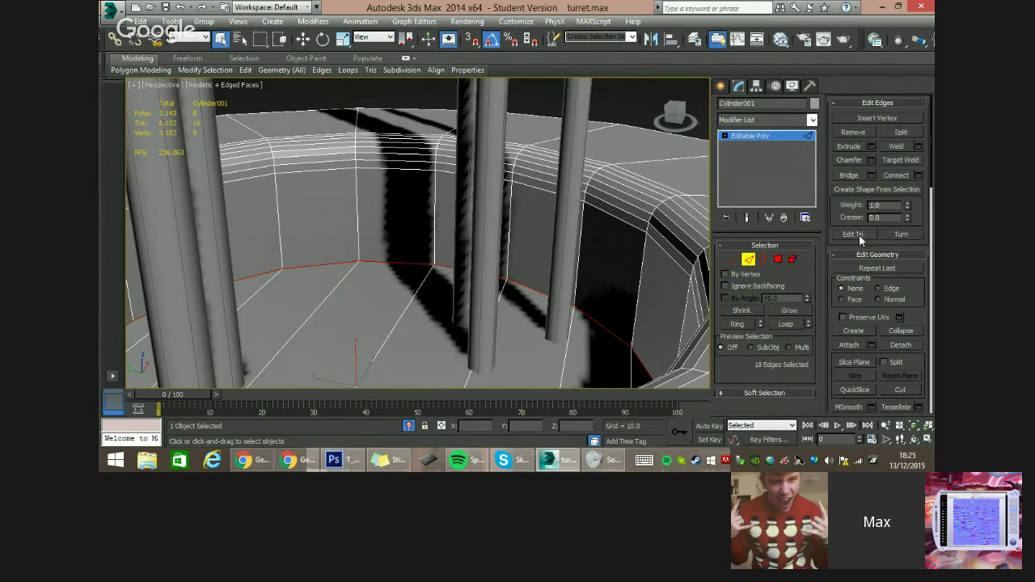
Chamfer the selected border edges of the top recess floor by 0.12 with 3 segments.
{"action": "left_click", "coordinate": [872, 161]}
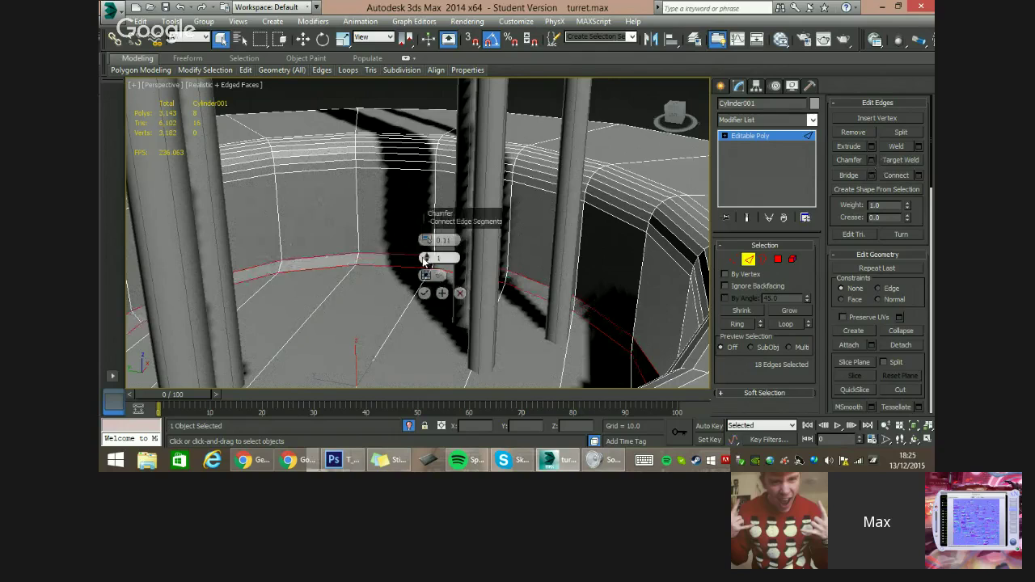
{"action": "left_click_drag", "start_coordinate": [429, 241], "coordinate": [429, 238]}
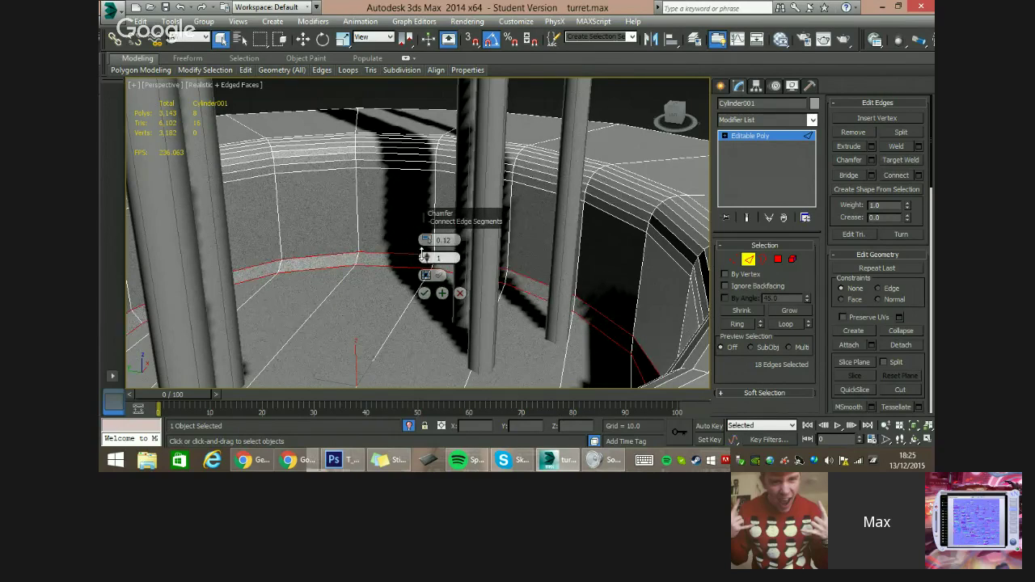
{"action": "left_click", "coordinate": [422, 255]}
{"action": "left_click", "coordinate": [422, 255]}
{"action": "left_click", "coordinate": [424, 294]}
{"action": "scroll", "coordinate": [417, 319], "scroll_direction": "down", "scroll_amount": 10}
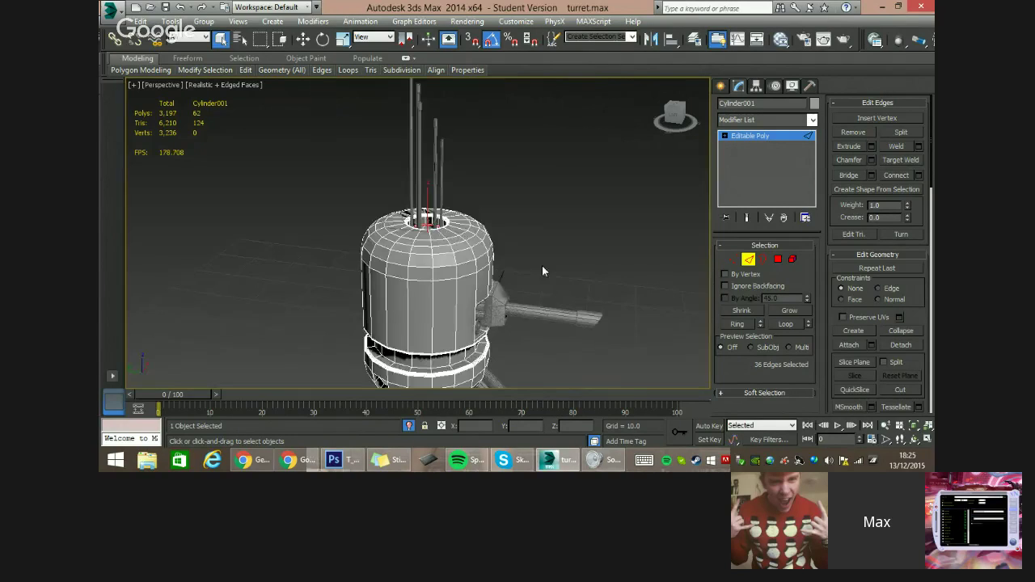
Clear the edge selection and save the scene as turret.max, replacing the existing file.
{"action": "left_click", "coordinate": [540, 271]}
{"action": "middle_click_drag", "start_coordinate": [507, 280], "coordinate": [481, 226], "text": "alt"}
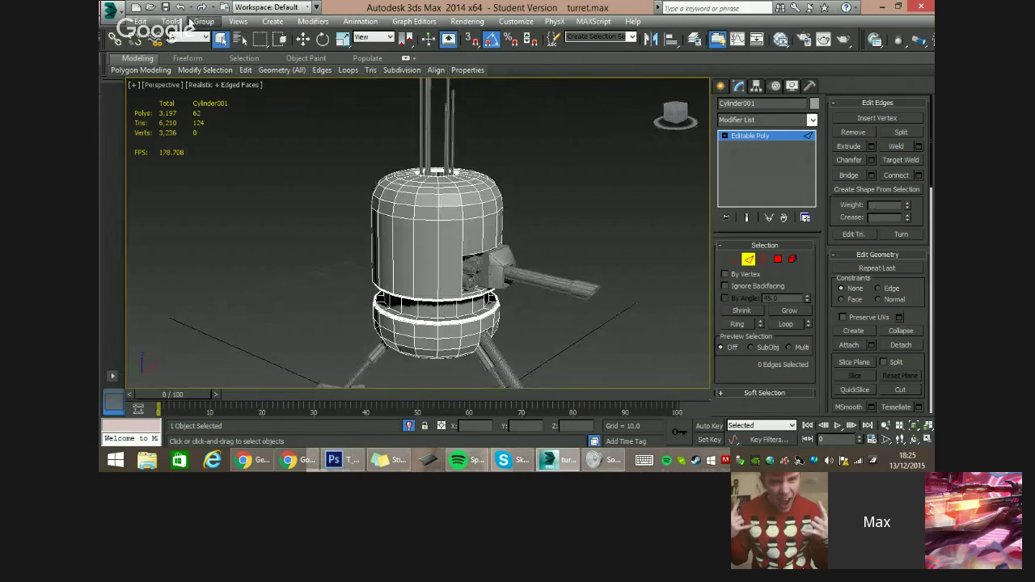
{"action": "left_click", "coordinate": [111, 10]}
{"action": "left_click", "coordinate": [122, 153]}
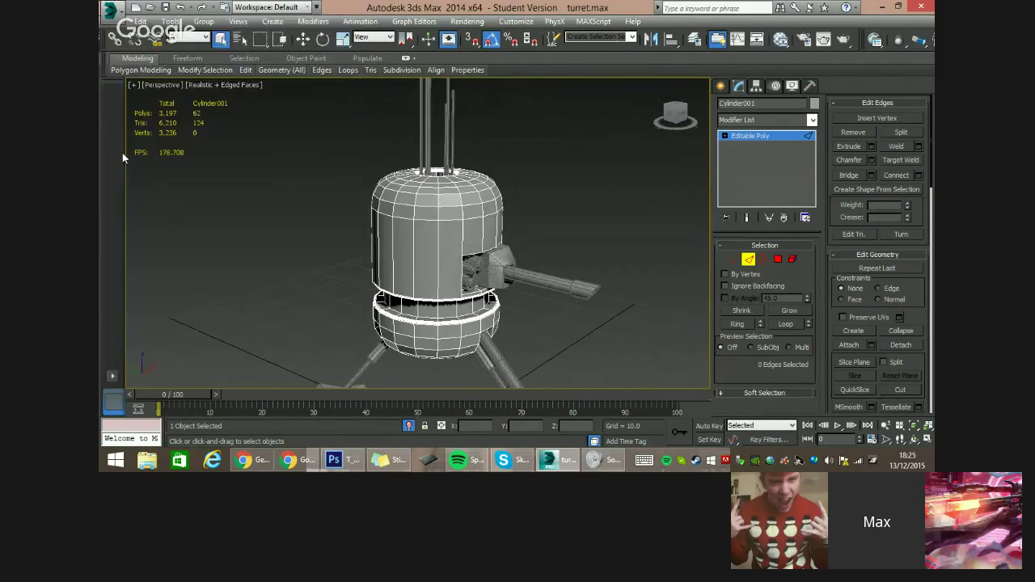
{"action": "left_click", "coordinate": [503, 360]}
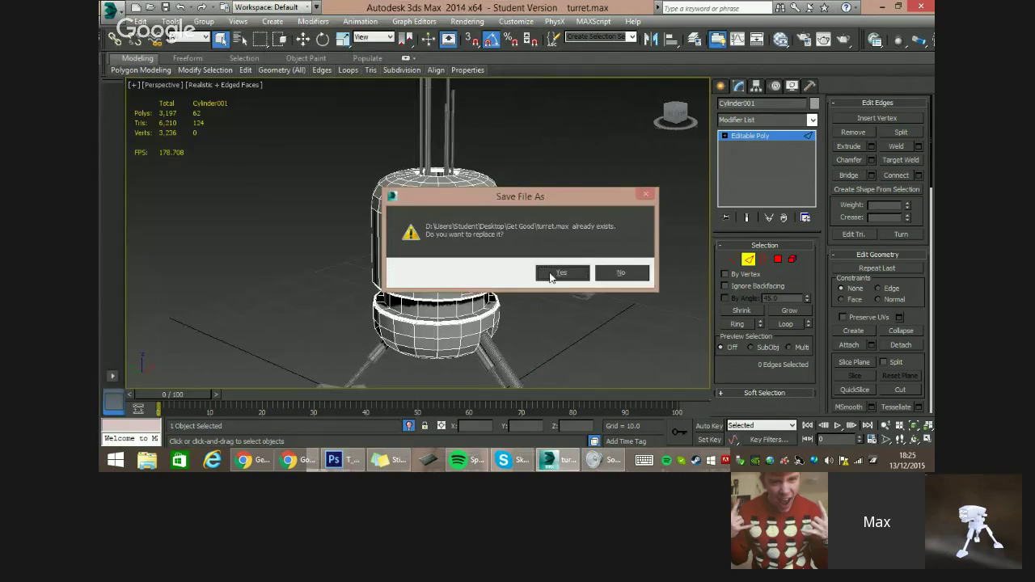
{"action": "left_click", "coordinate": [552, 277]}
Exit isolation to bring back the other turret and leave edge editing of the turret body.
{"action": "middle_click_drag", "start_coordinate": [512, 287], "coordinate": [288, 264], "text": "alt"}
{"action": "scroll", "coordinate": [307, 291], "scroll_direction": "down", "scroll_amount": 5}
{"action": "middle_click_drag", "start_coordinate": [337, 329], "coordinate": [435, 351]}
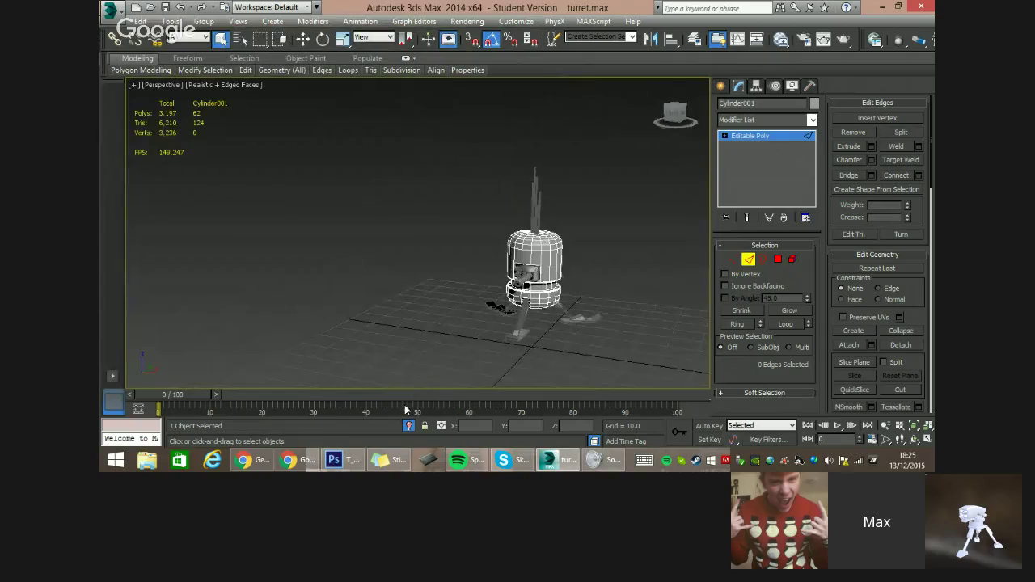
{"action": "left_click", "coordinate": [408, 427]}
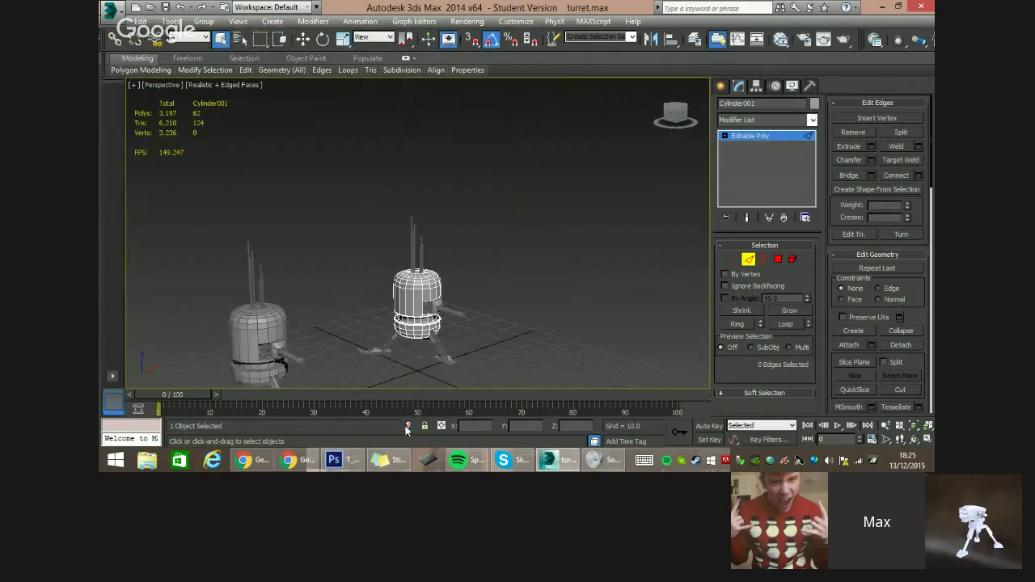
{"action": "left_click", "coordinate": [720, 85]}
Select all parts of the chamfered turret, including its legs, antennas and gun, isolate them, and clear the selection.
{"action": "left_click", "coordinate": [267, 331]}
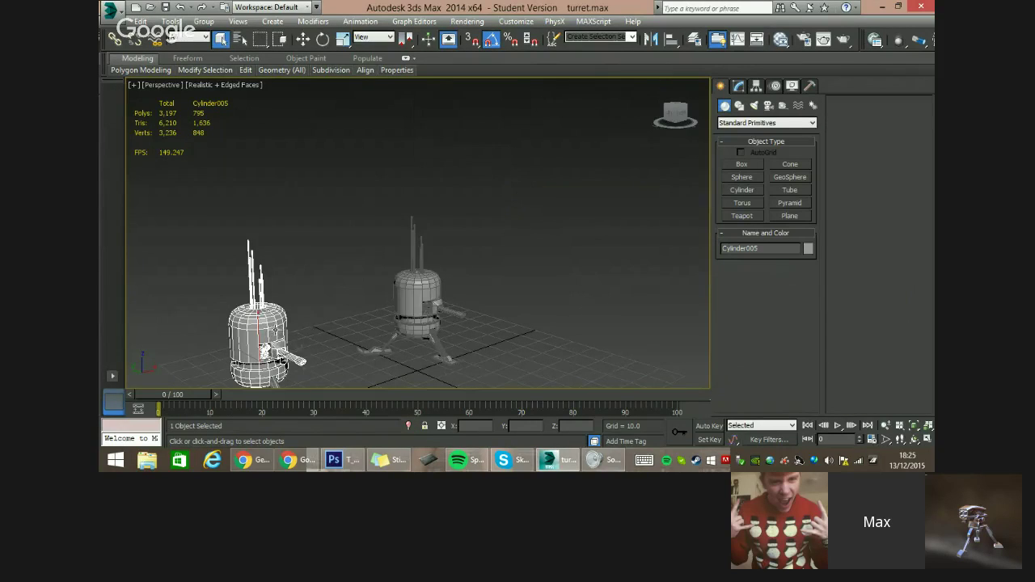
{"action": "scroll", "coordinate": [273, 333], "scroll_direction": "up", "scroll_amount": 5}
{"action": "left_click", "coordinate": [569, 206]}
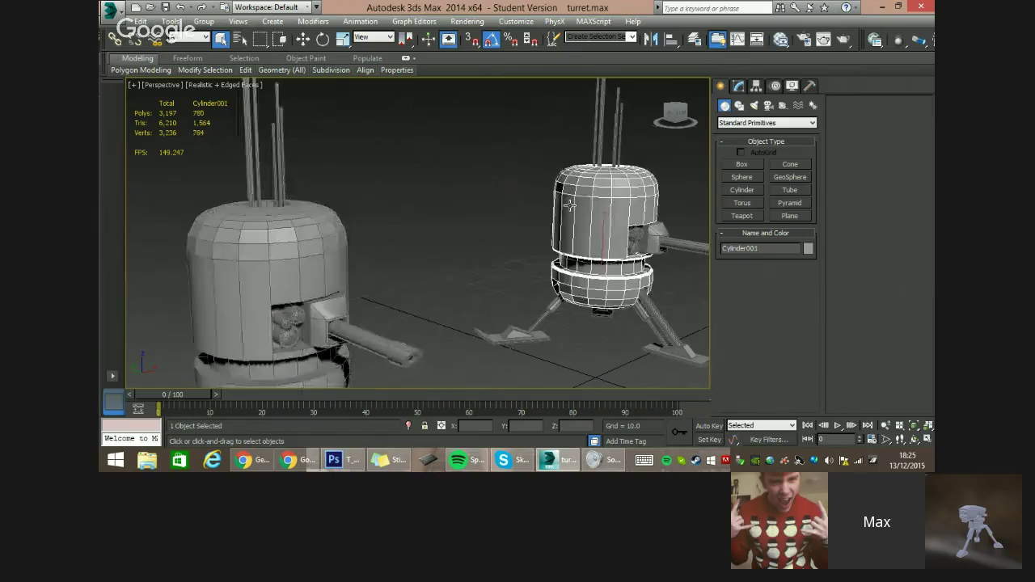
{"action": "middle_click_drag", "start_coordinate": [592, 244], "coordinate": [396, 296]}
{"action": "scroll", "coordinate": [351, 357], "scroll_direction": "down", "scroll_amount": 3}
{"action": "left_click_drag", "start_coordinate": [349, 357], "coordinate": [503, 212]}
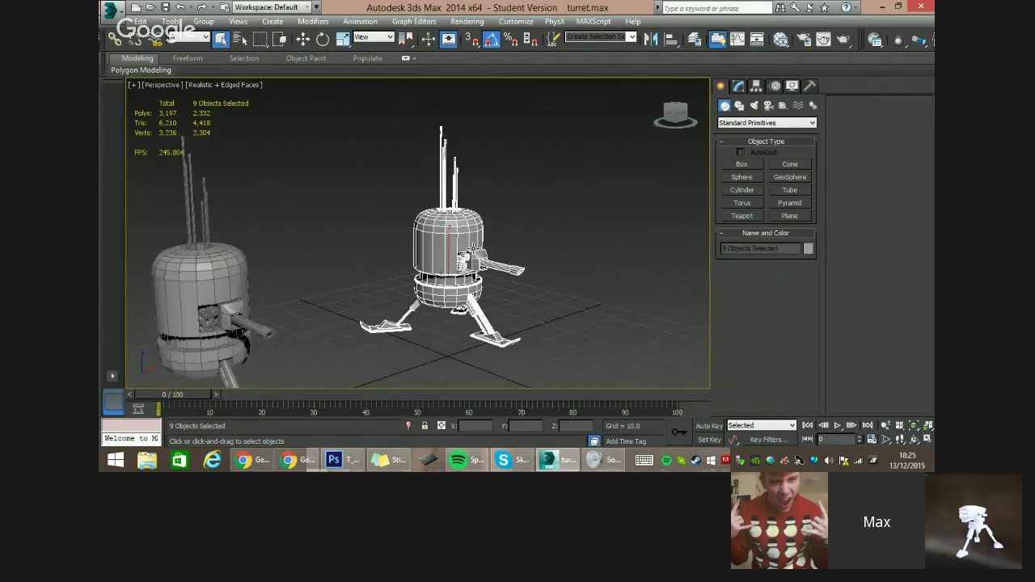
{"action": "left_click", "coordinate": [403, 425]}
{"action": "left_click", "coordinate": [490, 283]}
Select the angular gun mount block on the side of the turret body, where the barrel attaches.
{"action": "middle_click_drag", "start_coordinate": [483, 290], "coordinate": [425, 307], "text": "alt"}
{"action": "scroll", "coordinate": [426, 308], "scroll_direction": "up", "scroll_amount": 8}
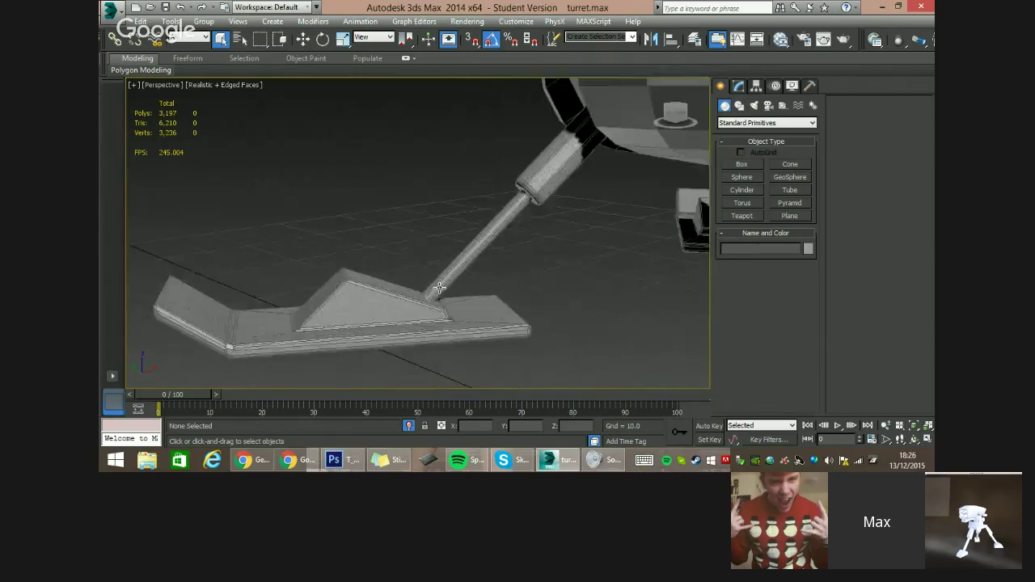
{"action": "scroll", "coordinate": [425, 308], "scroll_direction": "down", "scroll_amount": 6}
{"action": "left_click", "coordinate": [476, 242]}
{"action": "left_click", "coordinate": [532, 245]}
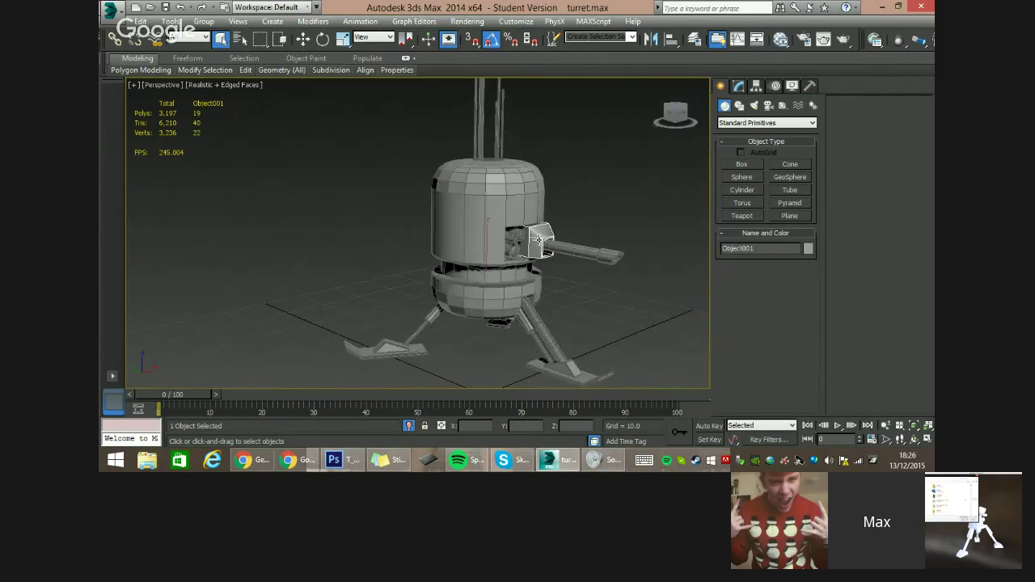
{"action": "scroll", "coordinate": [615, 190], "scroll_direction": "up", "scroll_amount": 5}
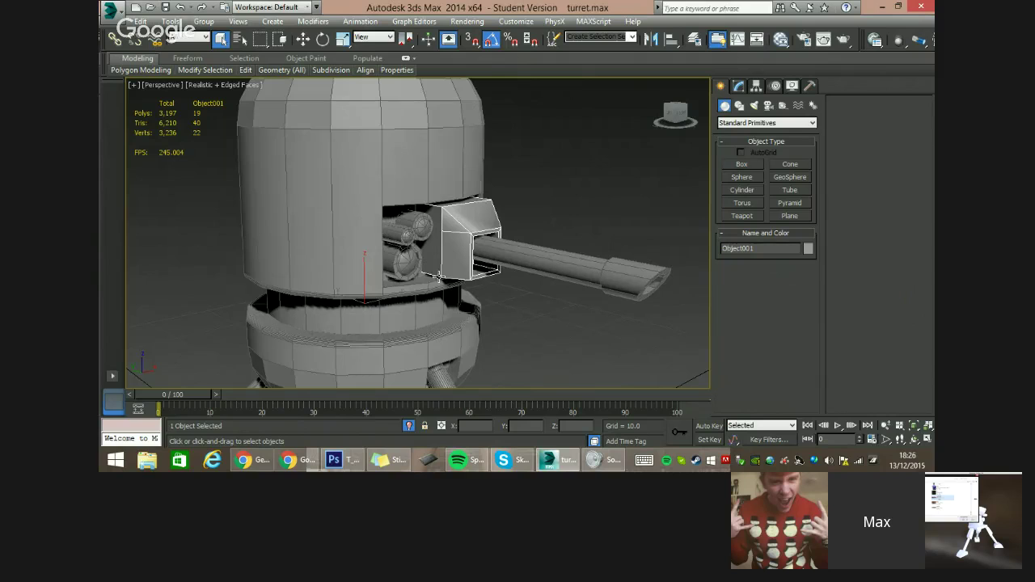
Connect the front slope's lower side vertex to the upper rear corner vertex on both sides of the gun mount block.
{"action": "middle_click_drag", "start_coordinate": [438, 276], "coordinate": [526, 242], "text": "alt"}
{"action": "key", "text": "1"}
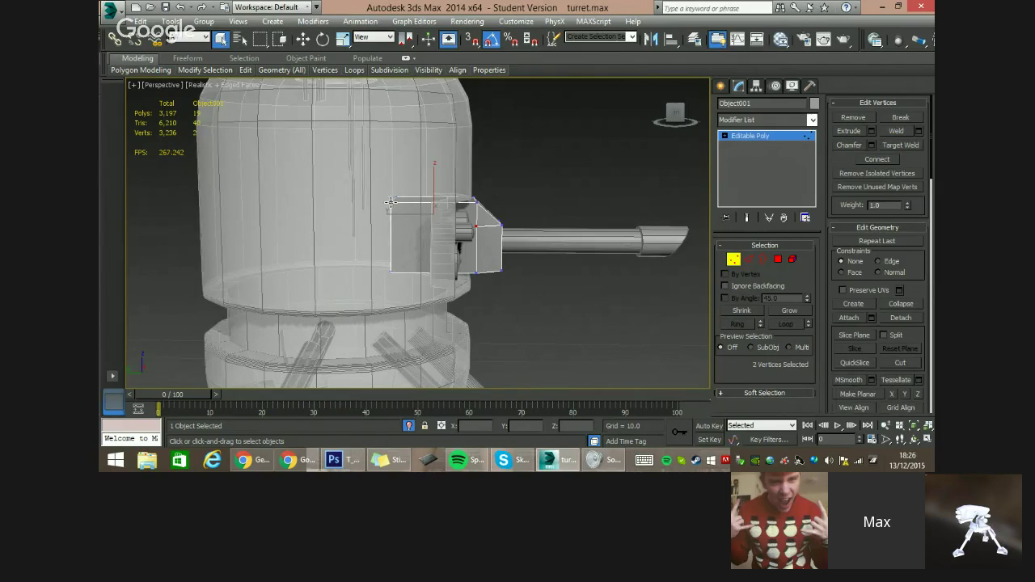
{"action": "key", "text": "ctrl+shift+e"}
{"action": "middle_click_drag", "start_coordinate": [489, 215], "coordinate": [323, 228], "text": "alt"}
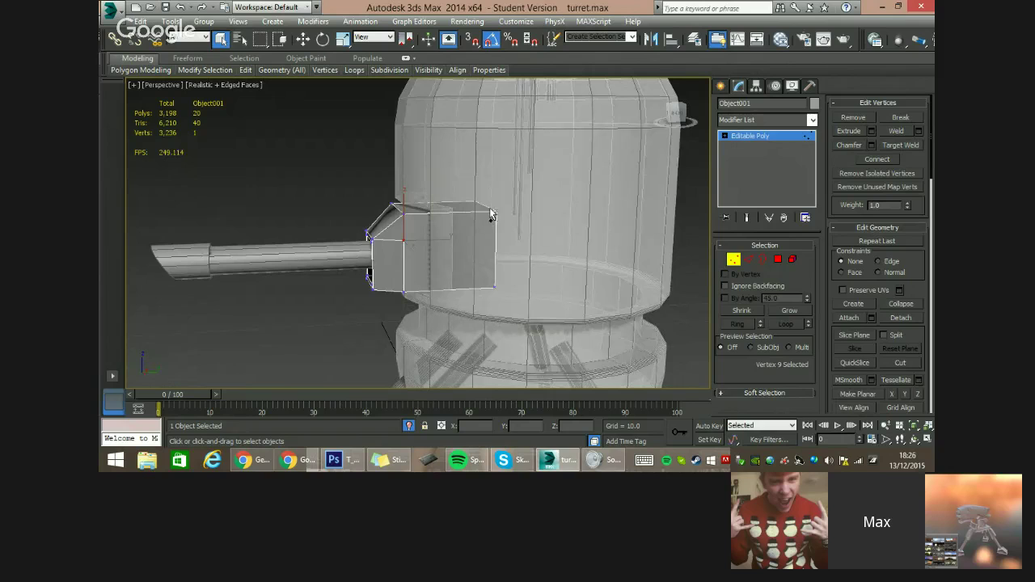
{"action": "key", "text": "ctrl+shift+e"}
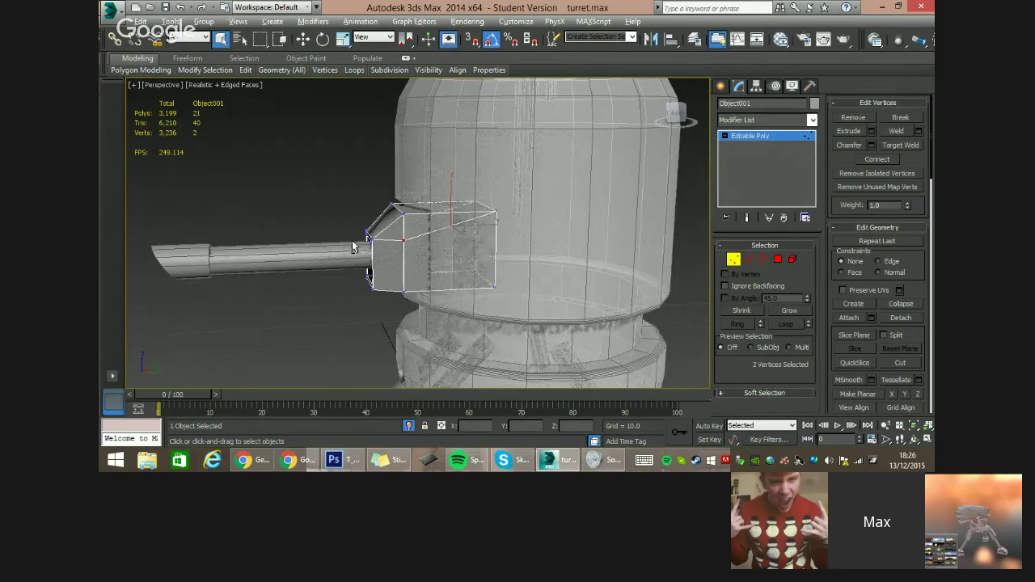
Switch to edge editing on the gun mount block and start a chamfer of 0.01 on all its edges.
{"action": "middle_click_drag", "start_coordinate": [353, 246], "coordinate": [591, 242], "text": "alt"}
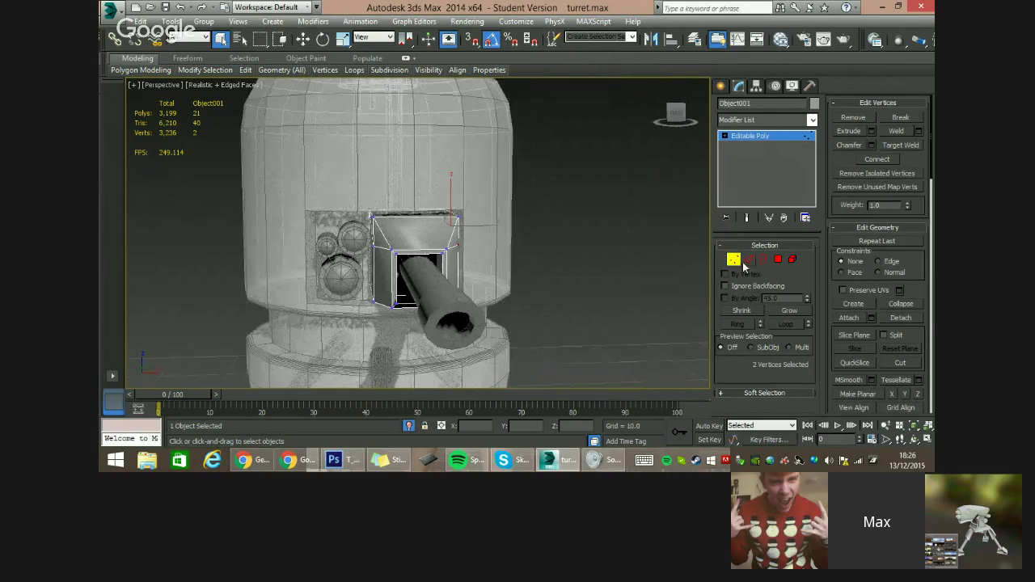
{"action": "left_click", "coordinate": [746, 259]}
{"action": "middle_click_drag", "start_coordinate": [211, 292], "coordinate": [285, 278]}
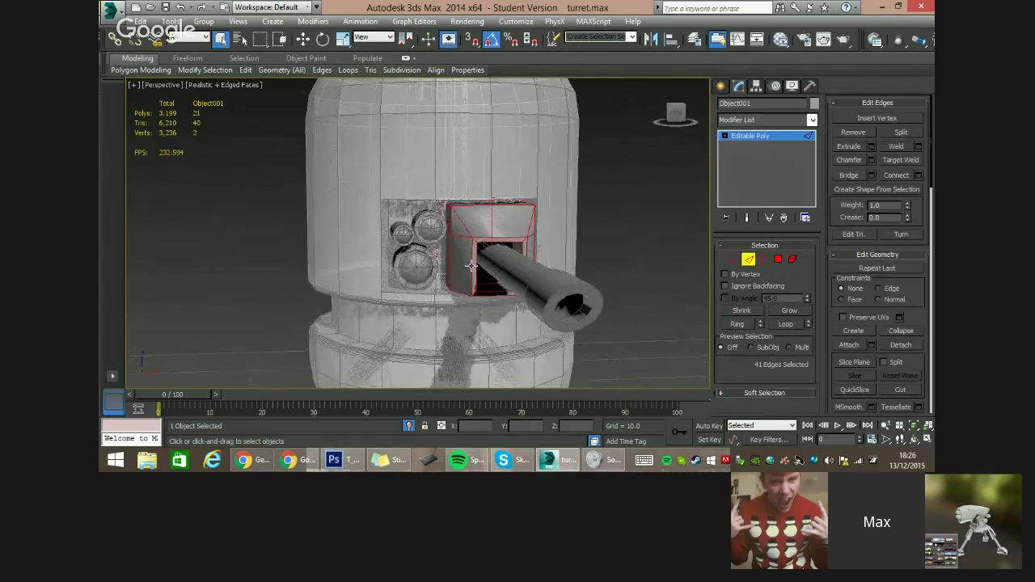
{"action": "left_click", "coordinate": [871, 161]}
{"action": "middle_click_drag", "start_coordinate": [656, 185], "coordinate": [492, 400], "text": "alt"}
{"action": "scroll", "coordinate": [510, 225], "scroll_direction": "up", "scroll_amount": 3}
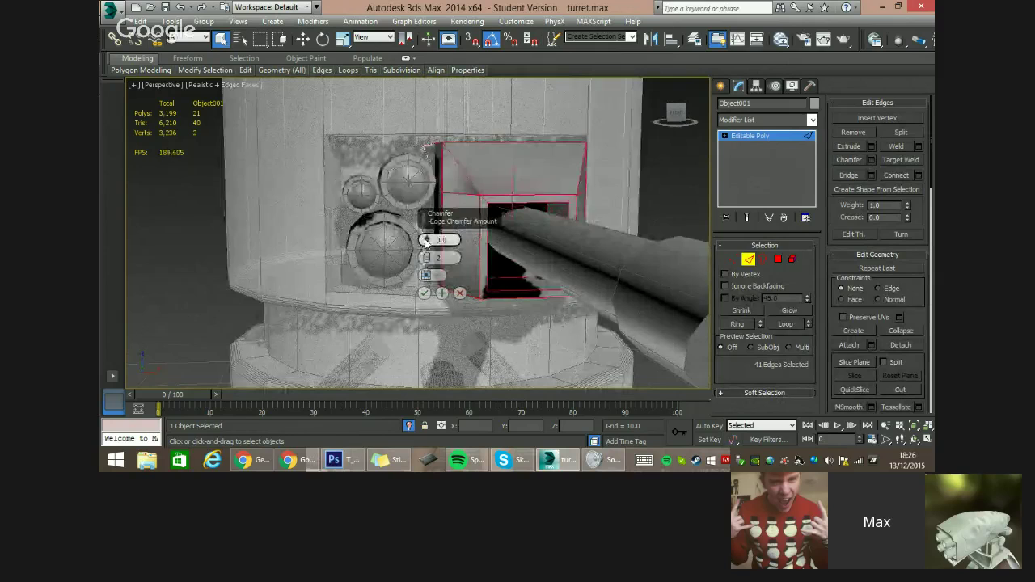
{"action": "left_click_drag", "start_coordinate": [424, 242], "coordinate": [427, 241]}
{"action": "right_click", "coordinate": [426, 240]}
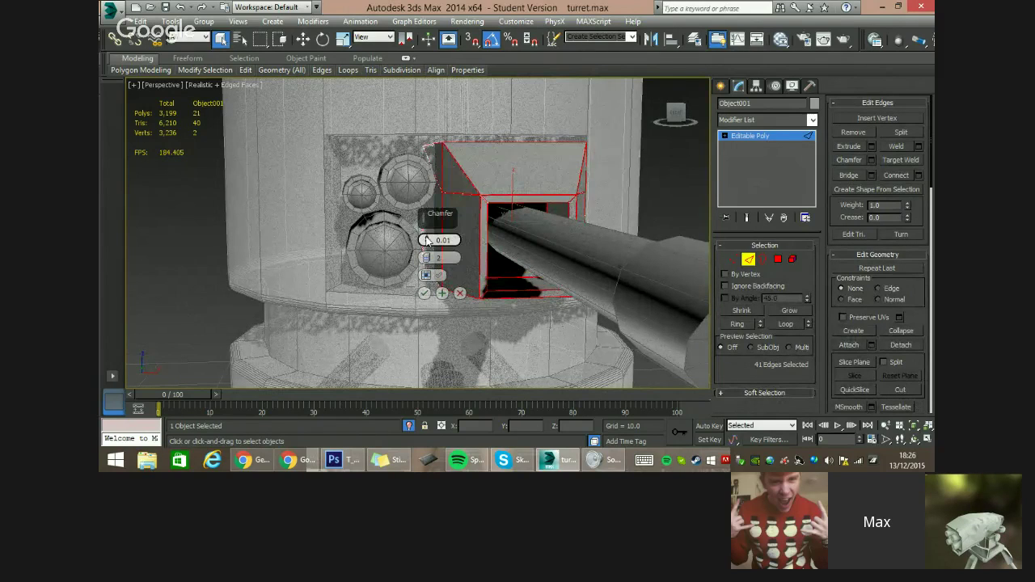
Deselect the short diagonal corner edges around the mount's barrel opening so the chamfer skips them.
{"action": "scroll", "coordinate": [486, 225], "scroll_direction": "up", "scroll_amount": 6}
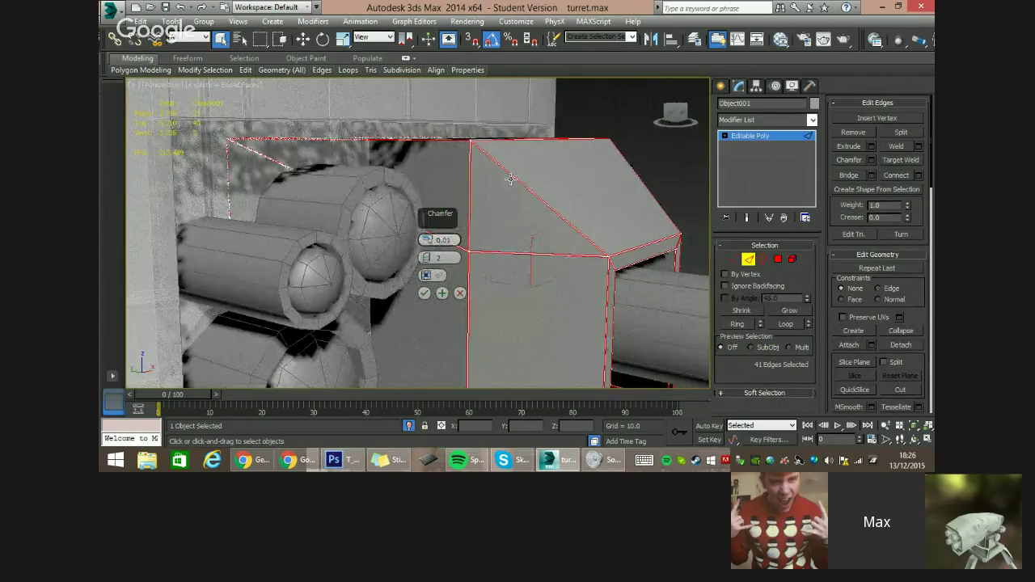
{"action": "middle_click_drag", "start_coordinate": [510, 178], "coordinate": [526, 161]}
{"action": "left_click", "coordinate": [485, 208], "text": "alt"}
{"action": "middle_click_drag", "start_coordinate": [501, 212], "coordinate": [668, 206], "text": "alt"}
{"action": "middle_click_drag", "start_coordinate": [567, 207], "coordinate": [591, 212], "text": "alt"}
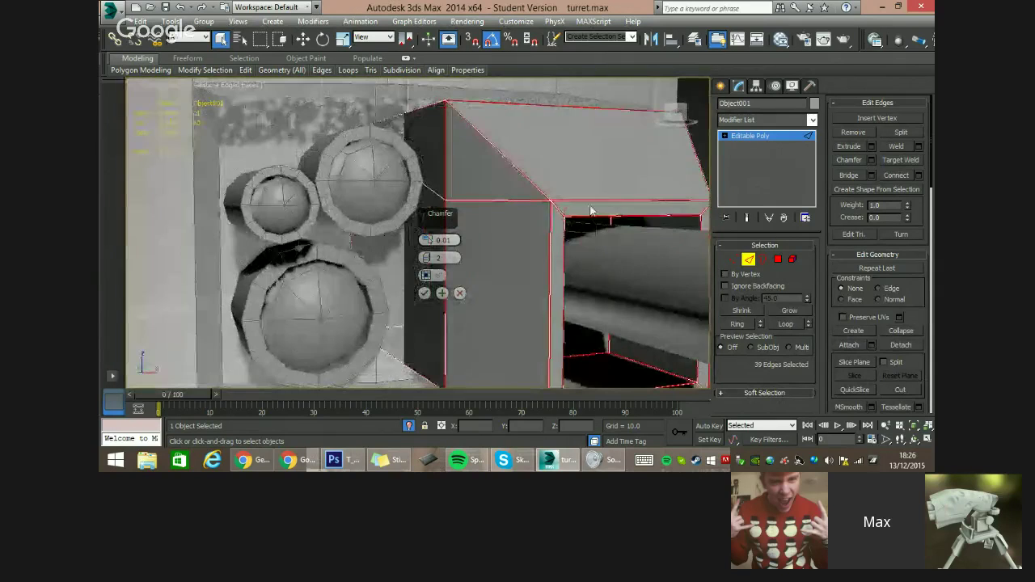
{"action": "left_click", "coordinate": [566, 213], "text": "alt"}
{"action": "middle_click_drag", "start_coordinate": [559, 305], "coordinate": [529, 257]}
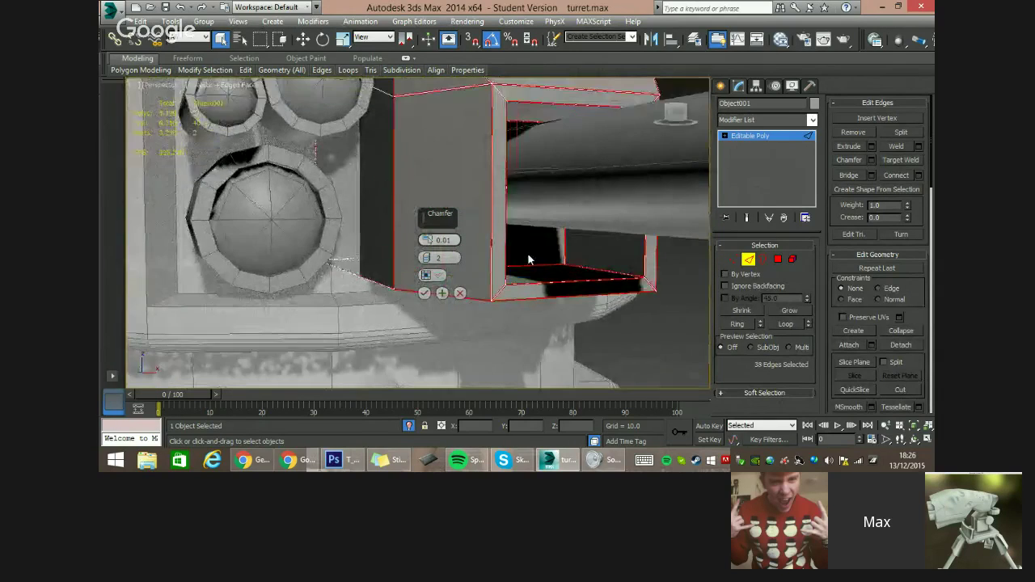
{"action": "scroll", "coordinate": [491, 292], "scroll_direction": "up", "scroll_amount": 4}
{"action": "left_click", "coordinate": [521, 291], "text": "alt"}
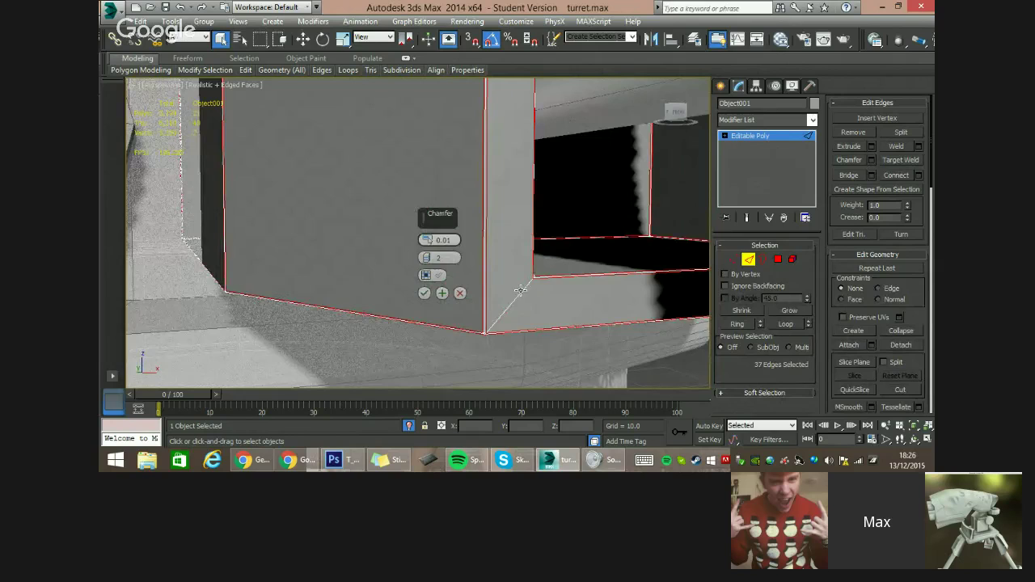
{"action": "mouse_move", "coordinate": [541, 296]}
{"action": "middle_mouse_down", "text": "alt"}
{"action": "mouse_move", "coordinate": [523, 296]}
{"action": "mouse_move", "coordinate": [559, 297]}
{"action": "middle_mouse_up", "text": "alt"}
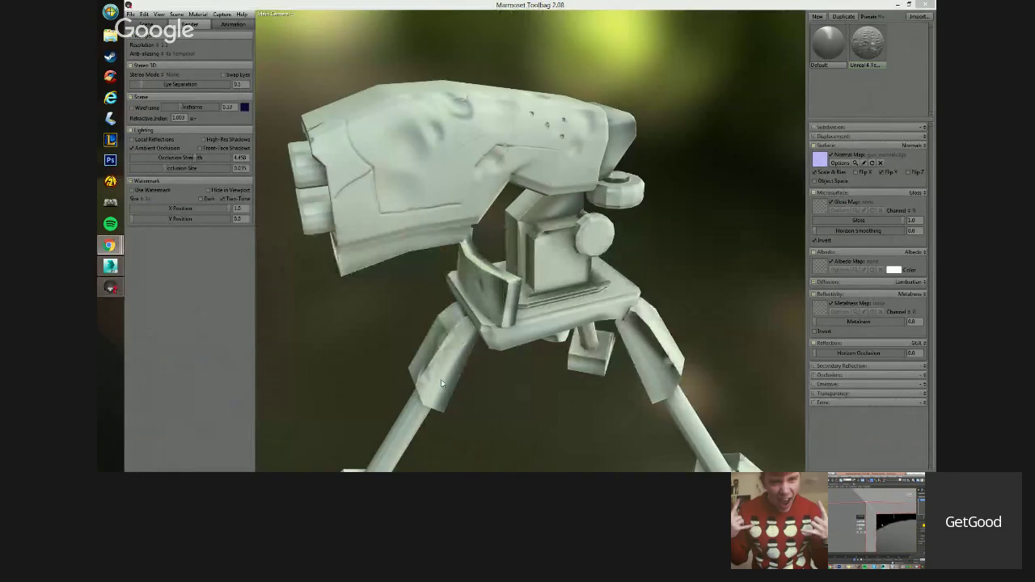
Inspect the tripod turret with its normal map in Marmoset Toolbag from several angles, near and far.
{"action": "middle_click_drag", "start_coordinate": [518, 325], "coordinate": [539, 245]}
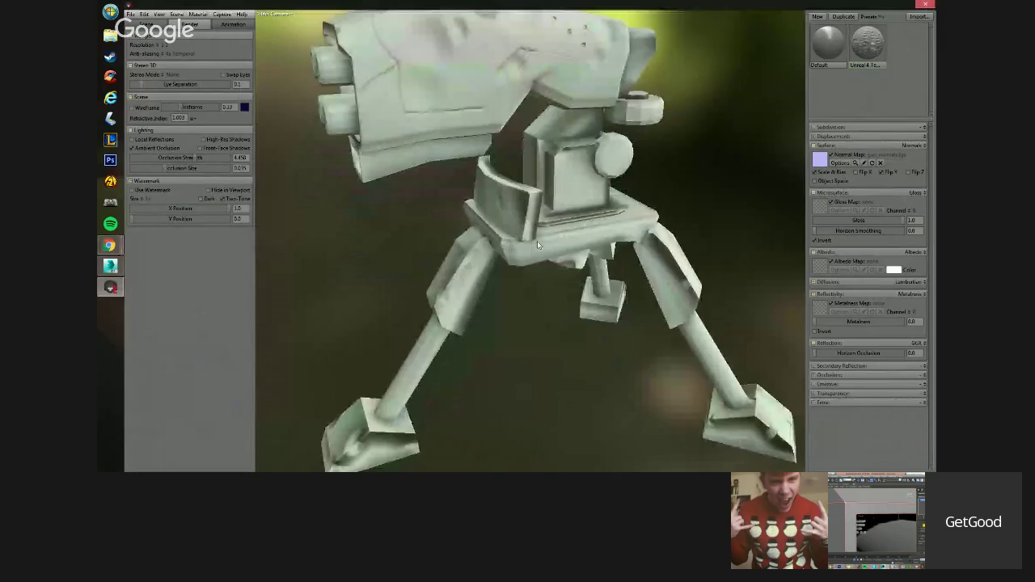
{"action": "scroll", "coordinate": [537, 243], "scroll_direction": "up", "scroll_amount": 5}
{"action": "left_click_drag", "start_coordinate": [537, 243], "coordinate": [482, 252]}
{"action": "scroll", "coordinate": [443, 356], "scroll_direction": "down", "scroll_amount": 5}
{"action": "scroll", "coordinate": [487, 281], "scroll_direction": "up", "scroll_amount": 5}
{"action": "scroll", "coordinate": [517, 293], "scroll_direction": "down", "scroll_amount": 5}
{"action": "scroll", "coordinate": [447, 261], "scroll_direction": "down", "scroll_amount": 5}
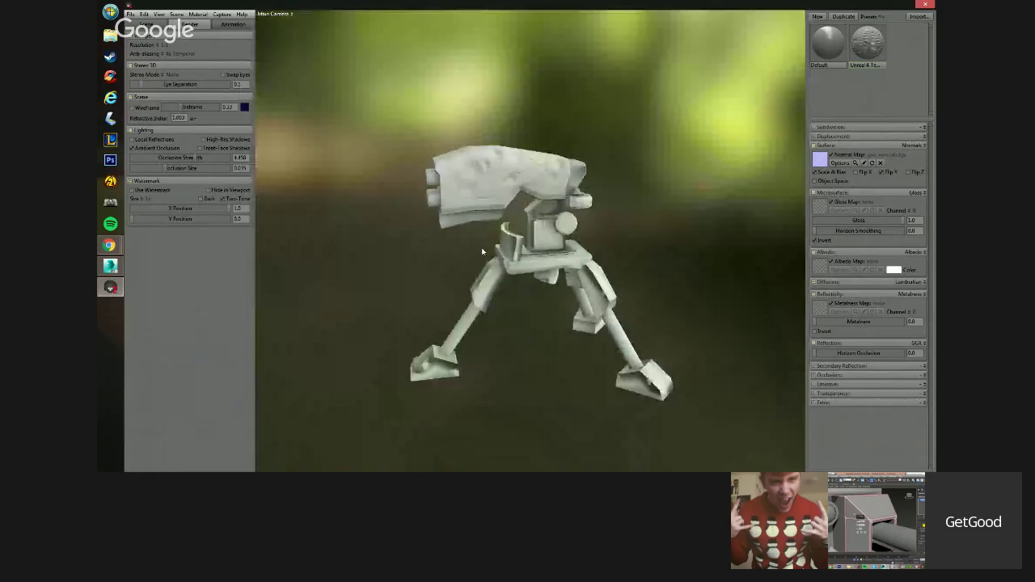
{"action": "right_click_drag", "start_coordinate": [482, 252], "coordinate": [541, 232]}
{"action": "scroll", "coordinate": [541, 231], "scroll_direction": "down", "scroll_amount": 4}
{"action": "left_click_drag", "start_coordinate": [541, 231], "coordinate": [612, 233]}
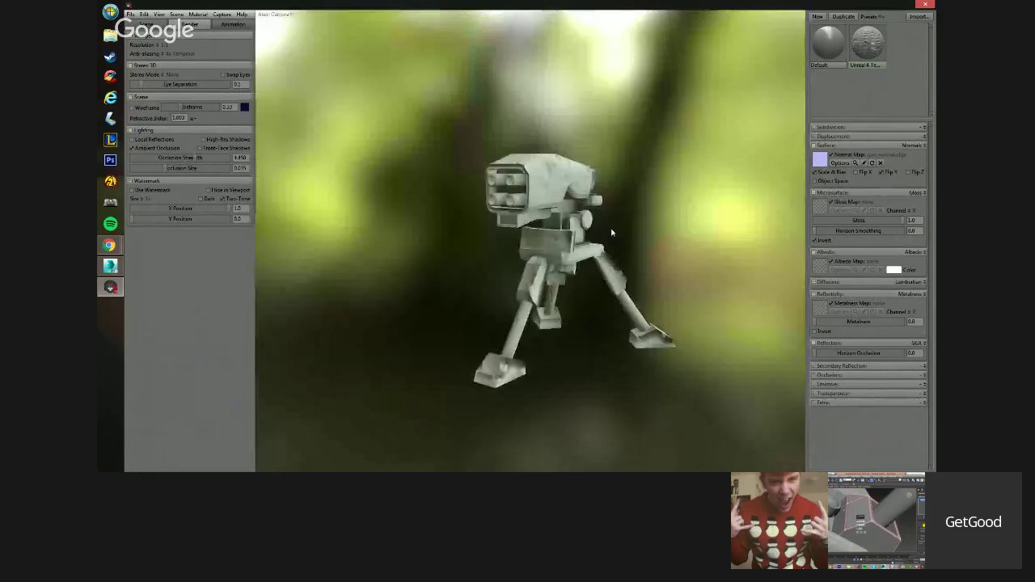
Leave Marmoset Toolbag and launch Substance Painter from its program folder, closing the folder window.
{"action": "left_click", "coordinate": [901, 8]}
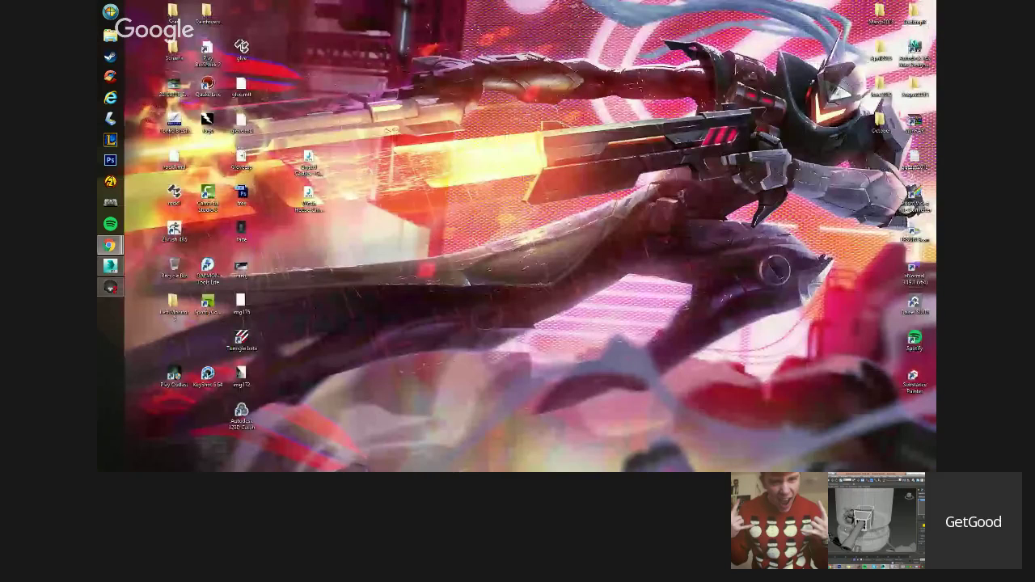
{"action": "key", "text": "alt+Tab"}
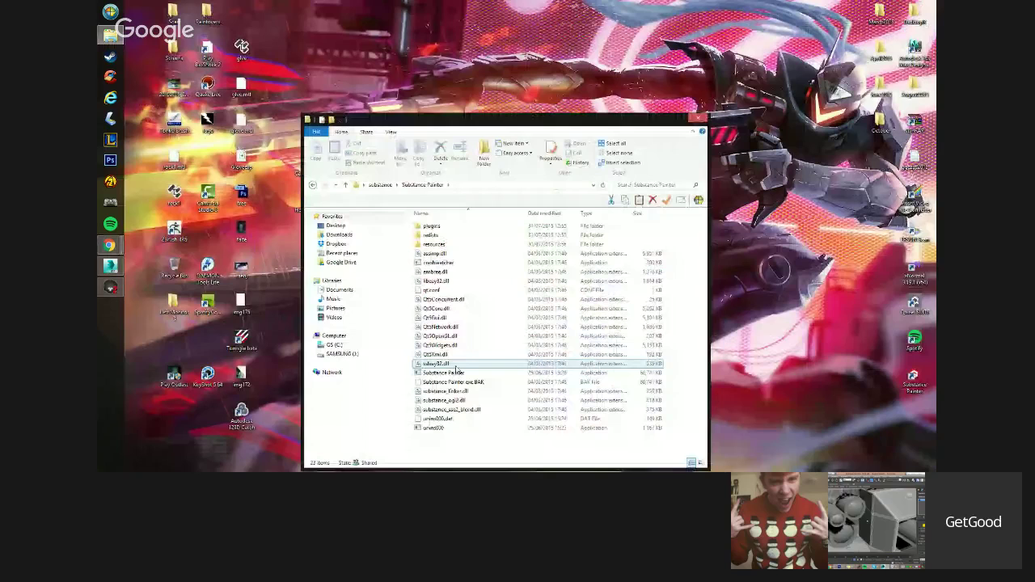
{"action": "left_click", "coordinate": [698, 118]}
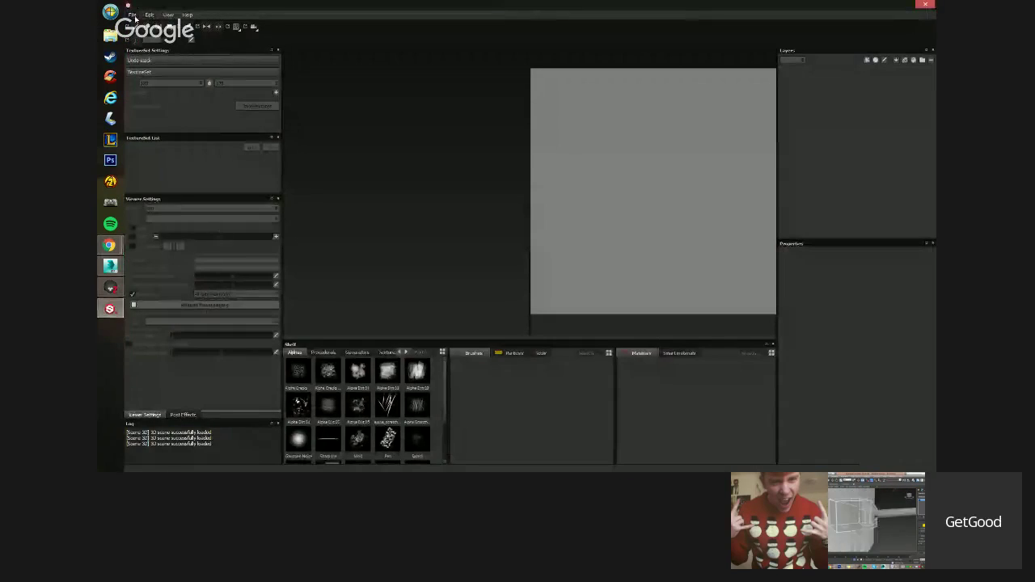
Start a new Substance Painter project and browse to the Desktop for its mesh file.
{"action": "left_click", "coordinate": [132, 15]}
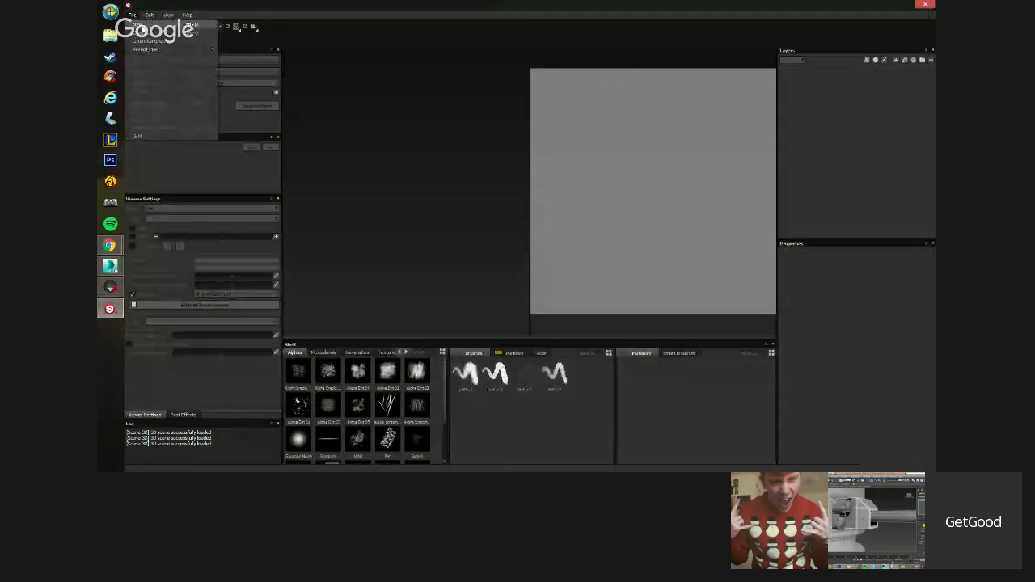
{"action": "mouse_move", "coordinate": [153, 51]}
{"action": "left_click", "coordinate": [142, 24]}
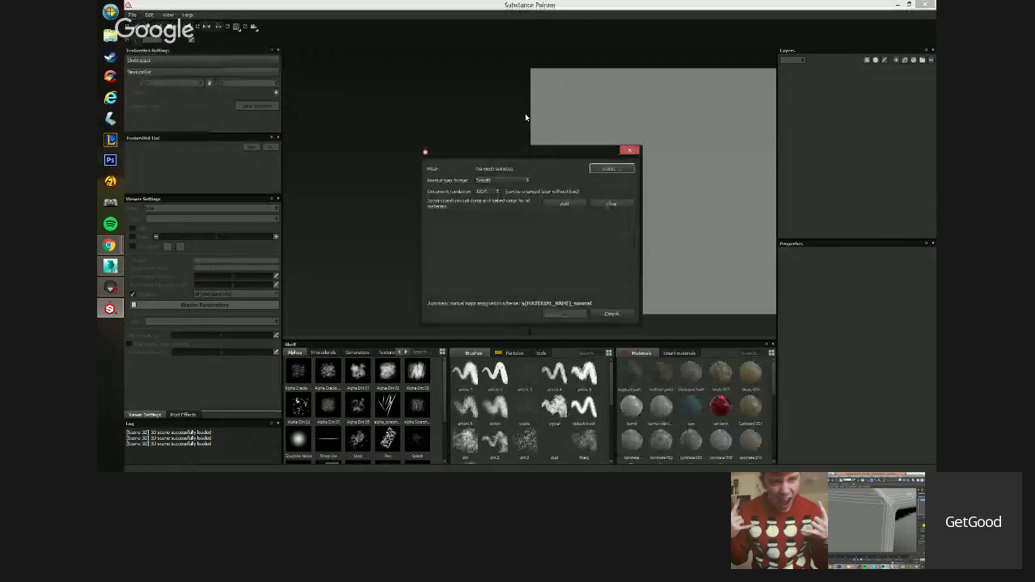
{"action": "left_click", "coordinate": [608, 168]}
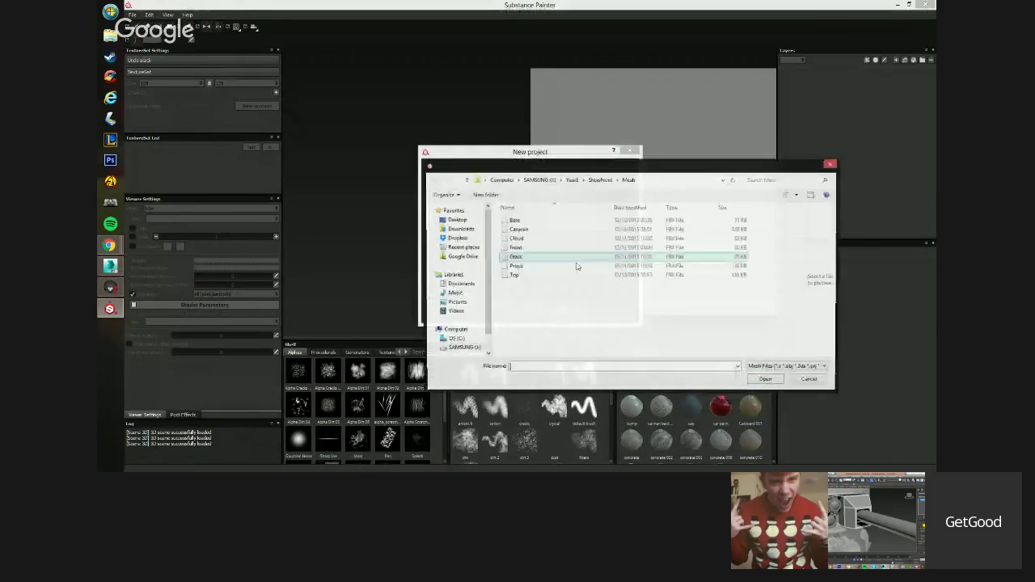
{"action": "left_click", "coordinate": [465, 222]}
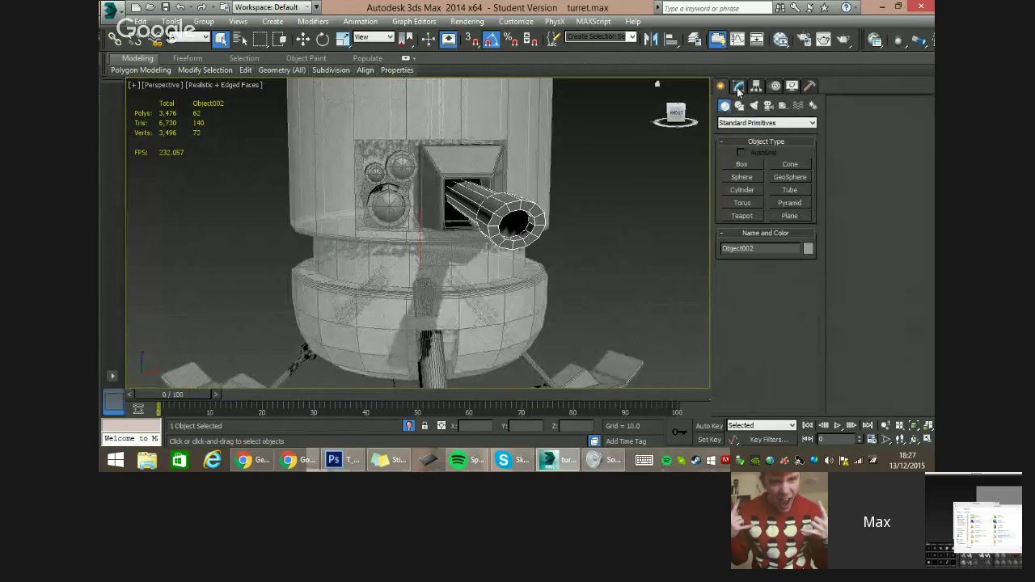
Switch to 3ds Max and select both edge loops of the step between the gun barrel and its wider muzzle.
{"action": "left_click", "coordinate": [738, 86]}
{"action": "left_click", "coordinate": [749, 260]}
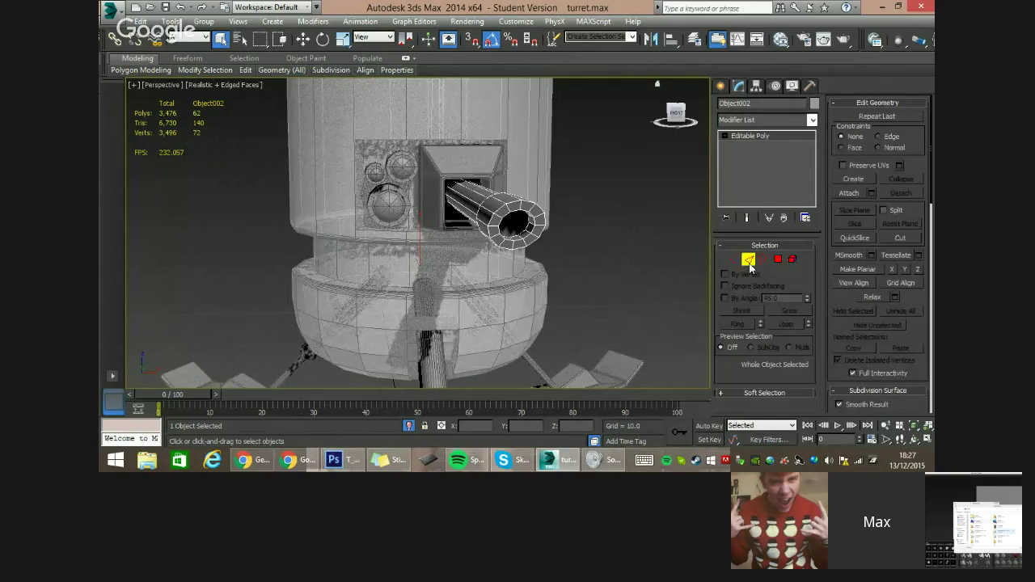
{"action": "middle_click_drag", "start_coordinate": [396, 231], "coordinate": [444, 265], "text": "alt"}
{"action": "left_click", "coordinate": [504, 247]}
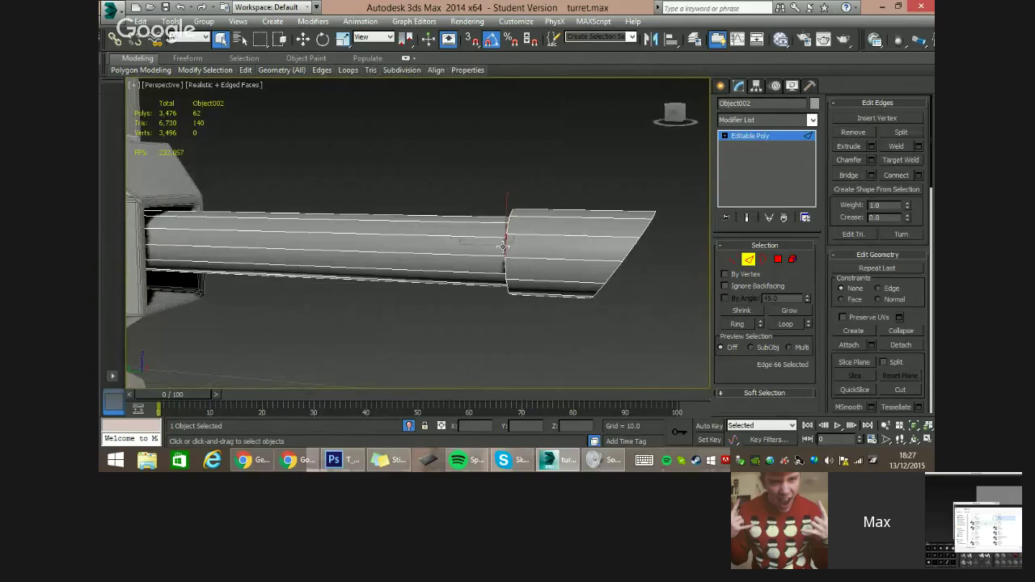
{"action": "scroll", "coordinate": [480, 267], "scroll_direction": "up", "scroll_amount": 6}
{"action": "scroll", "coordinate": [513, 254], "scroll_direction": "down", "scroll_amount": 4}
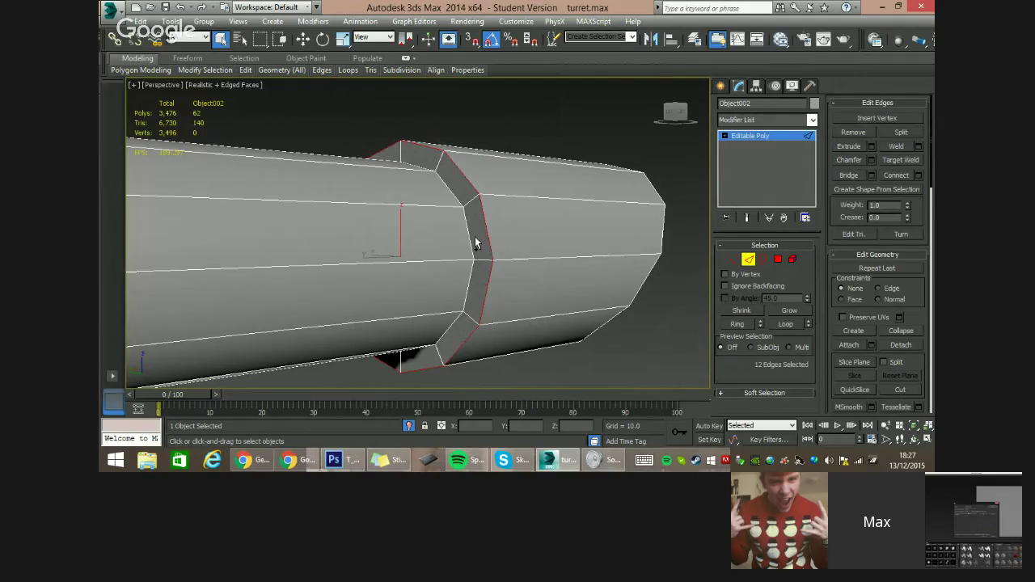
{"action": "double_click", "coordinate": [464, 238], "text": "ctrl"}
Start a chamfer on the barrel's step loops with an amount of 0.05 and 3 segments.
{"action": "left_click", "coordinate": [871, 160]}
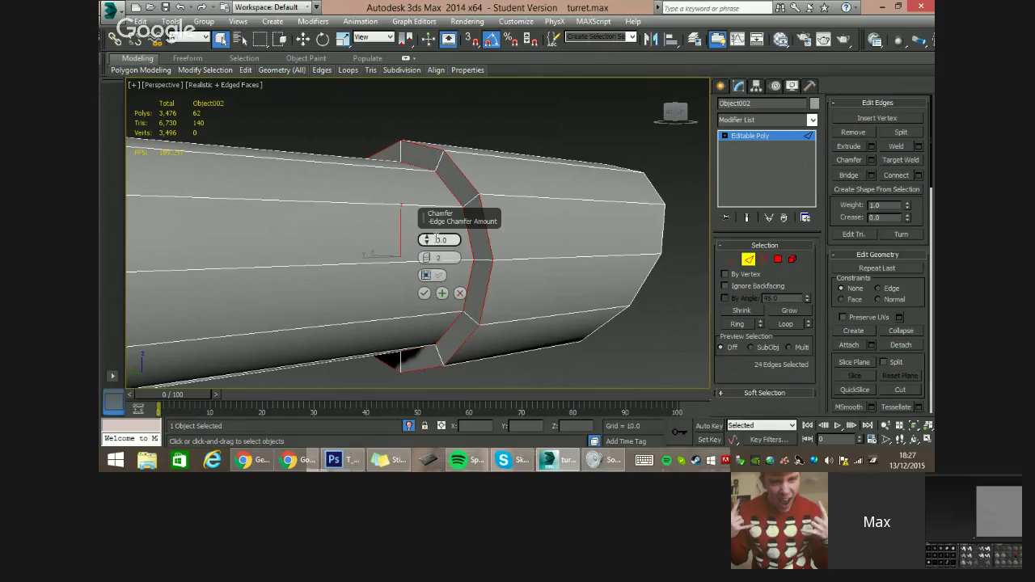
{"action": "left_click_drag", "start_coordinate": [427, 239], "coordinate": [426, 236]}
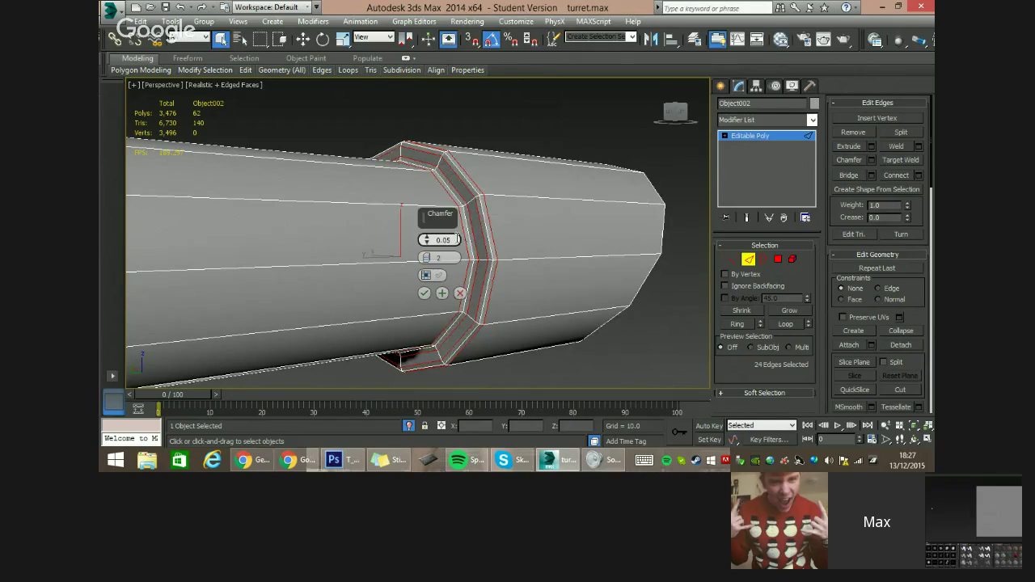
{"action": "middle_click_drag", "start_coordinate": [534, 271], "coordinate": [486, 274], "text": "alt"}
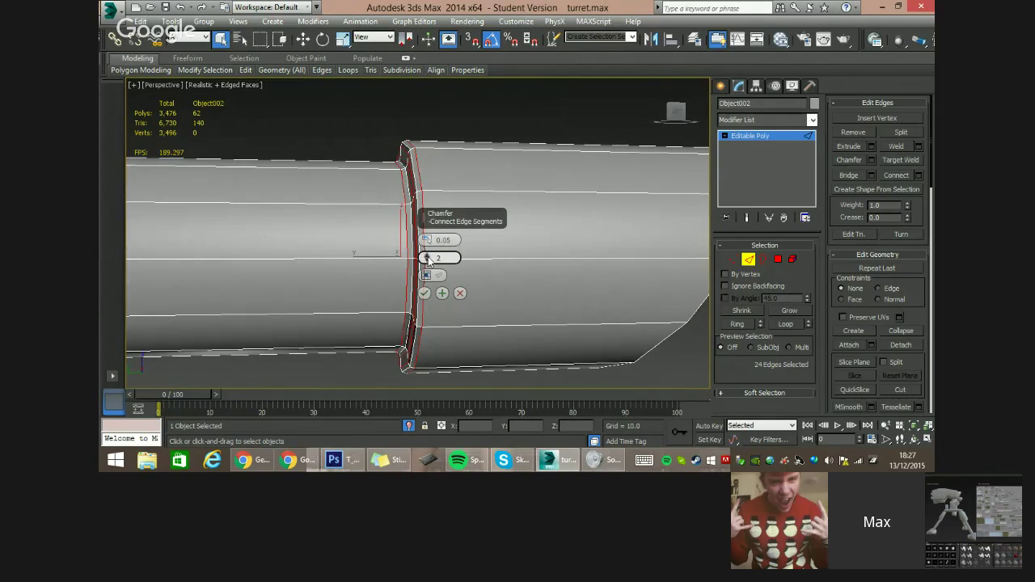
{"action": "left_click_drag", "start_coordinate": [428, 258], "coordinate": [427, 239]}
Add the outer and inner rim loops of the slanted muzzle opening to the chamfered edge selection.
{"action": "middle_click_drag", "start_coordinate": [534, 220], "coordinate": [467, 212], "text": "alt"}
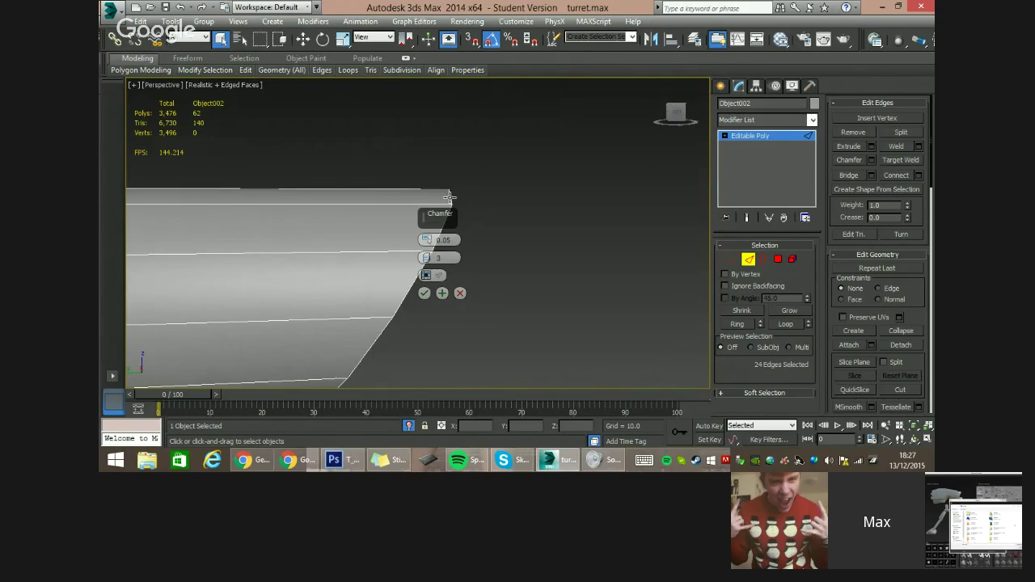
{"action": "double_click", "coordinate": [450, 198], "text": "ctrl"}
{"action": "middle_click_drag", "start_coordinate": [506, 247], "coordinate": [395, 234], "text": "alt"}
{"action": "double_click", "coordinate": [374, 201], "text": "ctrl"}
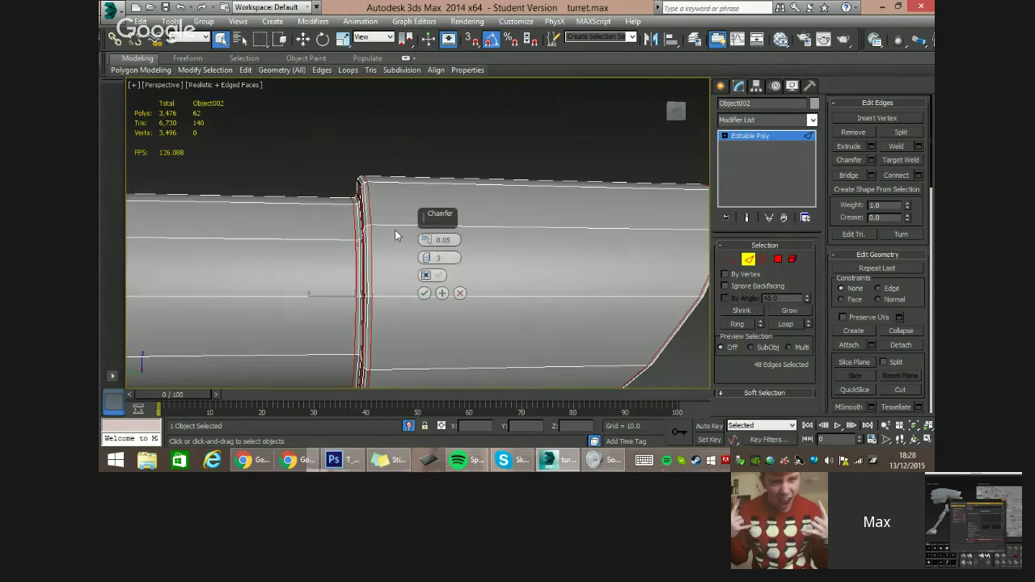
Set the barrel chamfer to 0.06 with 4 segments, apply it, and clear the edge selection.
{"action": "left_click_drag", "start_coordinate": [426, 241], "coordinate": [426, 241]}
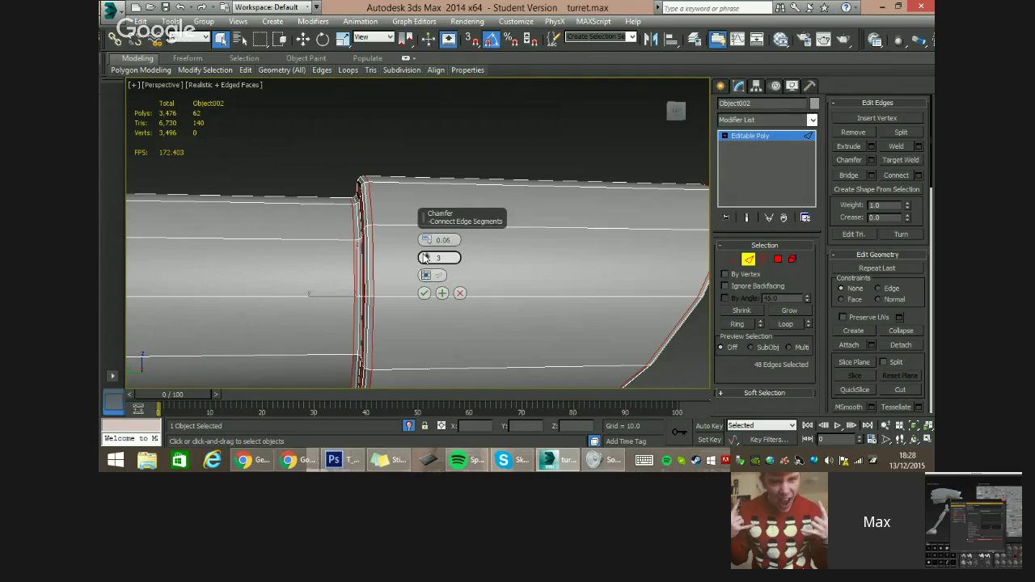
{"action": "left_click", "coordinate": [426, 257]}
{"action": "middle_click_drag", "start_coordinate": [356, 243], "coordinate": [316, 252], "text": "alt"}
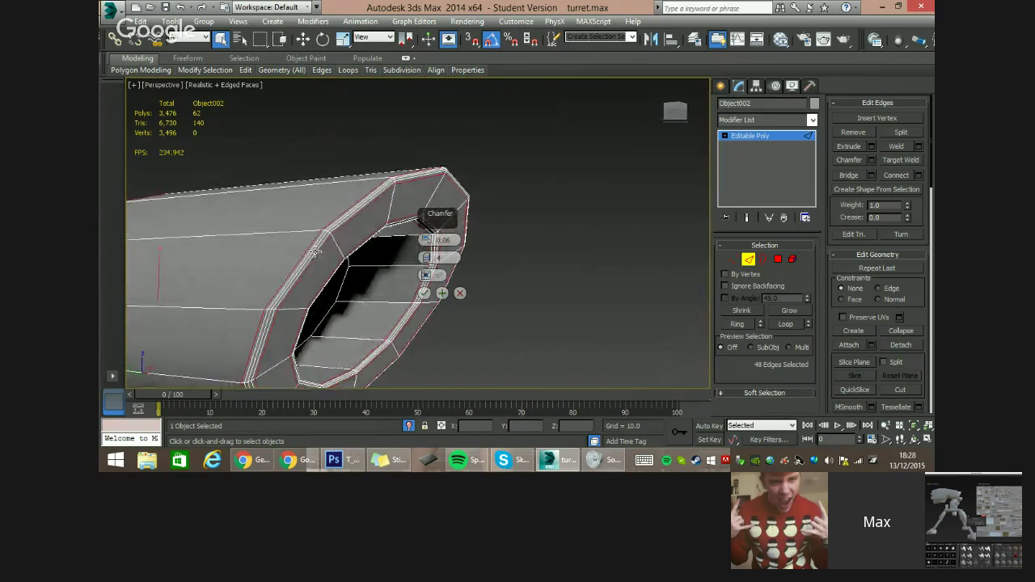
{"action": "left_click", "coordinate": [423, 293]}
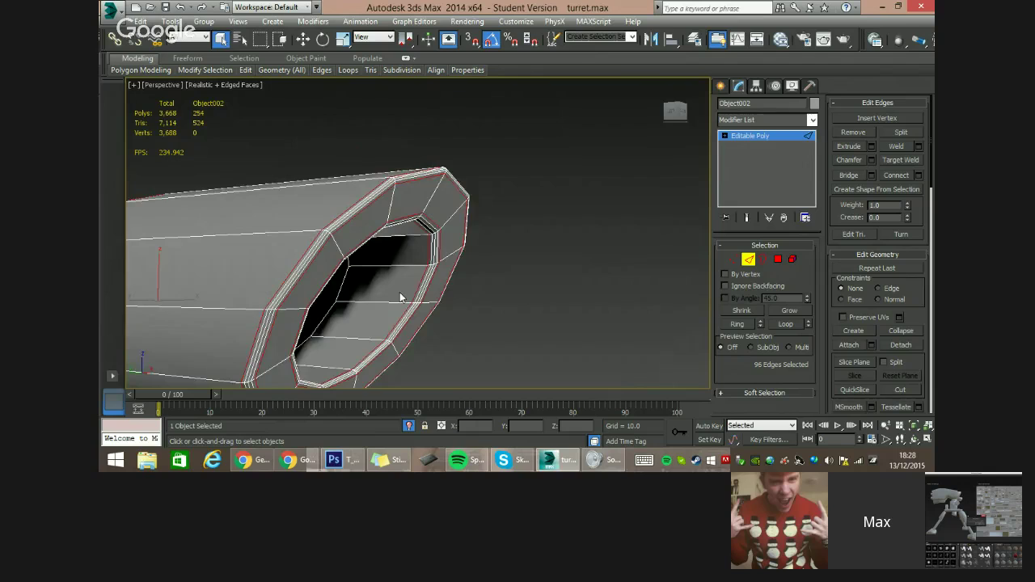
{"action": "scroll", "coordinate": [401, 299], "scroll_direction": "down", "scroll_amount": 8}
{"action": "left_click", "coordinate": [439, 327]}
Try a TurboSmooth modifier on the gun barrel, inspect the smoothed muzzle, and undo the modifier.
{"action": "middle_click_drag", "start_coordinate": [441, 328], "coordinate": [479, 321], "text": "alt"}
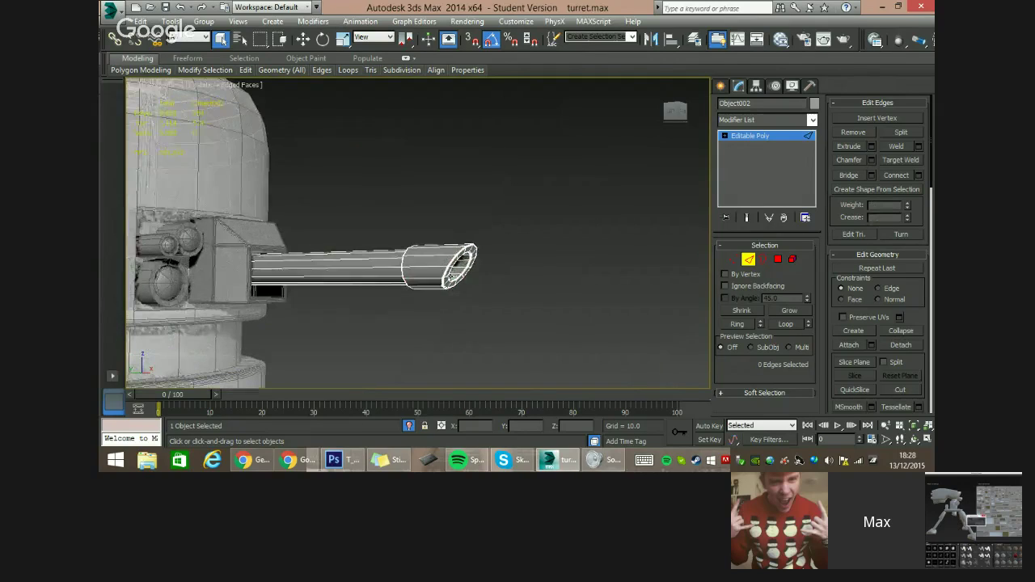
{"action": "left_click", "coordinate": [813, 120]}
{"action": "type", "text": "tu"}
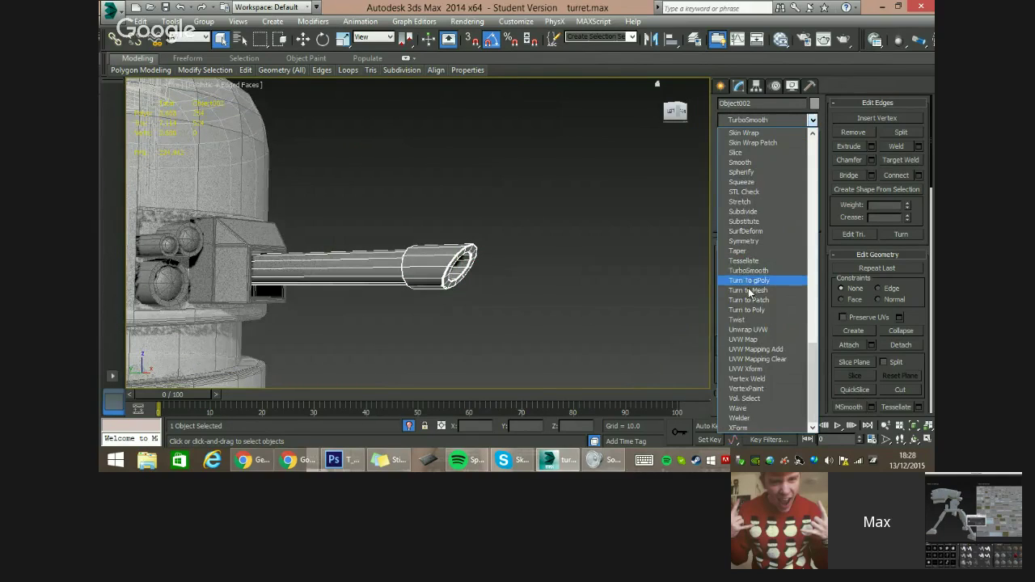
{"action": "left_click", "coordinate": [749, 271]}
{"action": "scroll", "coordinate": [476, 238], "scroll_direction": "up", "scroll_amount": 5}
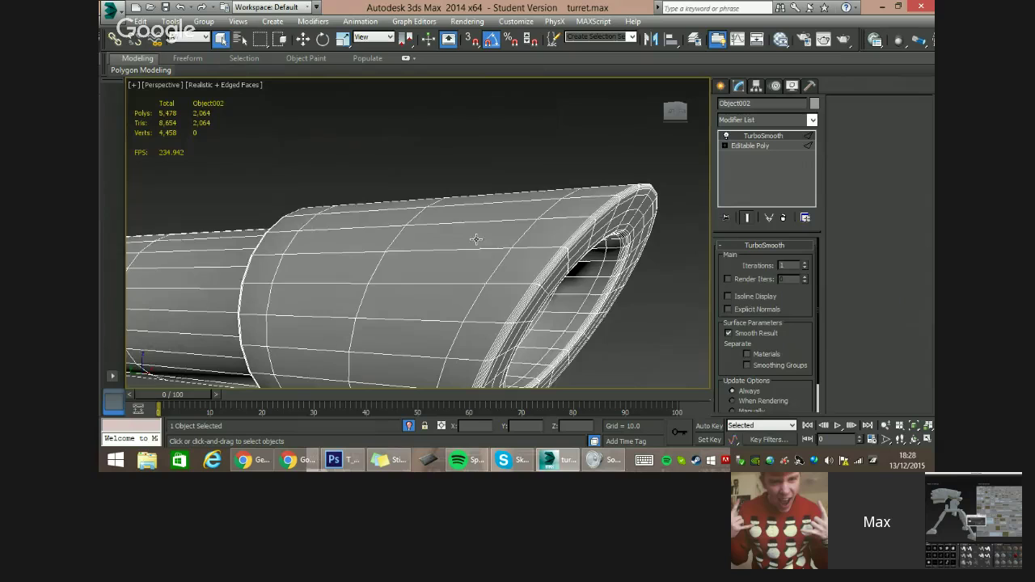
{"action": "scroll", "coordinate": [475, 238], "scroll_direction": "up", "scroll_amount": 8}
{"action": "key", "text": "ctrl+z"}
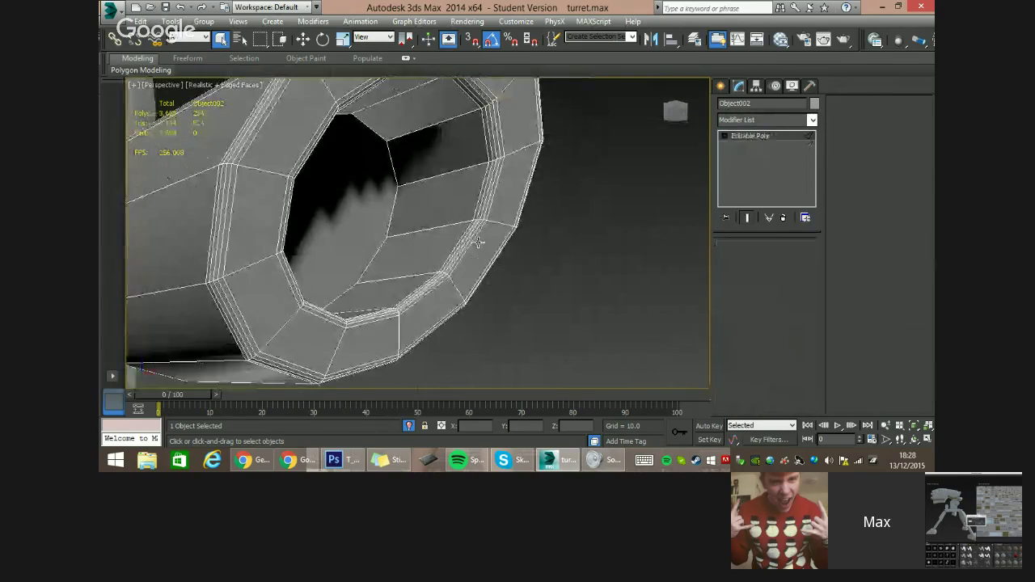
Select the end polygon inside the muzzle opening, convert it to its border edges, and chamfer them by 0.06 with 4 segments.
{"action": "key", "text": "2"}
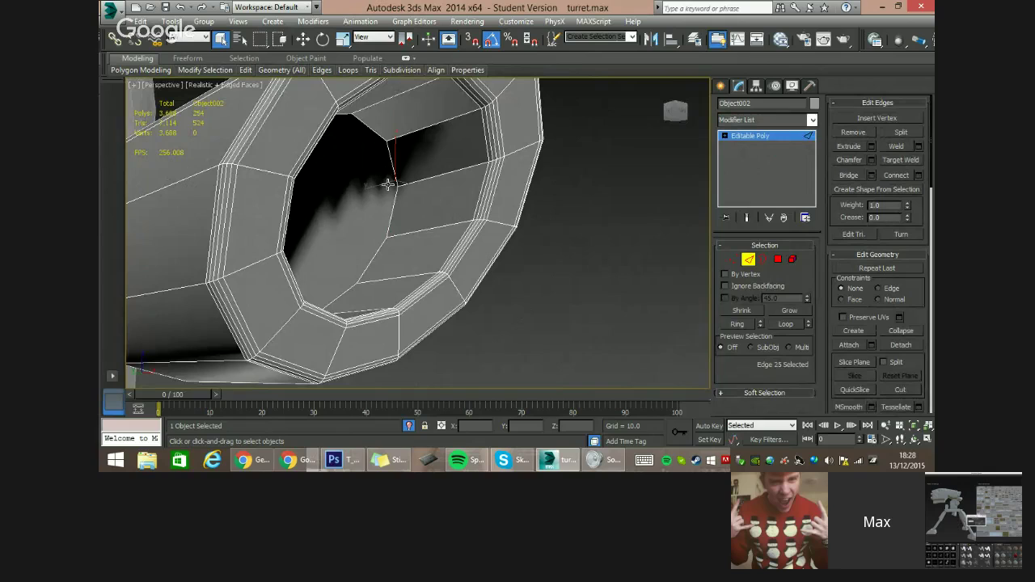
{"action": "left_click", "coordinate": [778, 259]}
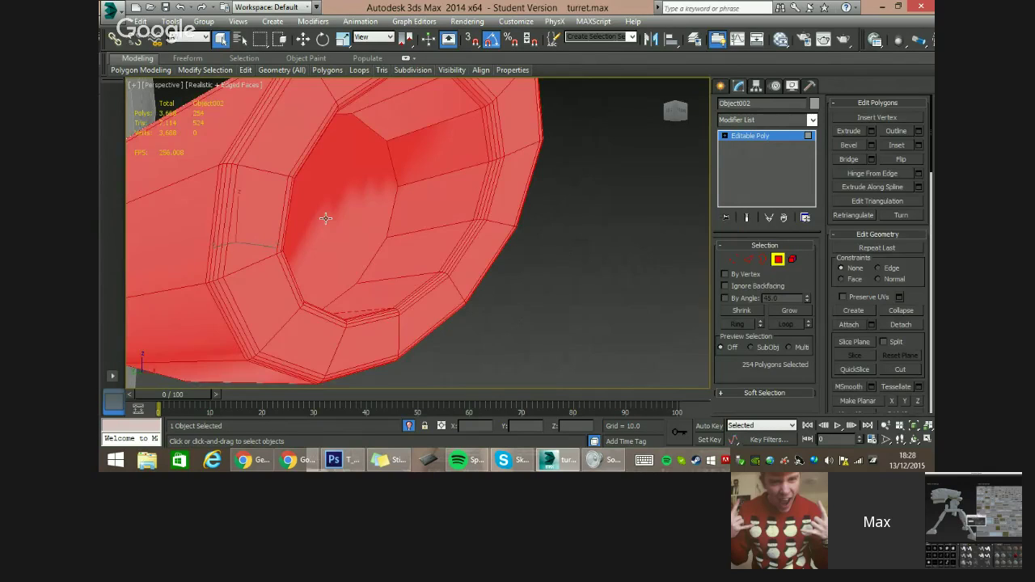
{"action": "left_click", "coordinate": [326, 215]}
{"action": "left_click", "coordinate": [749, 260], "text": "ctrl"}
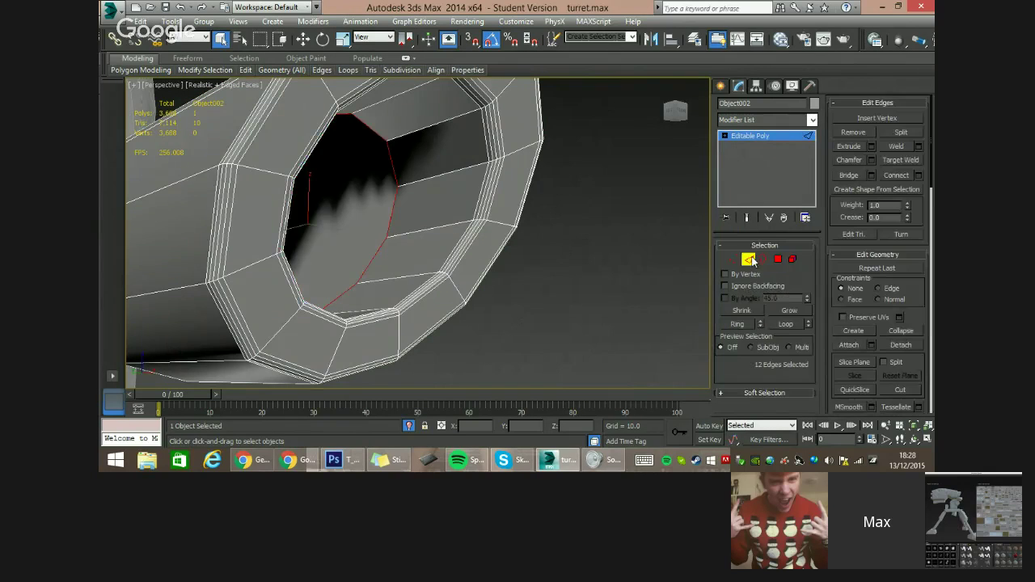
{"action": "left_click", "coordinate": [871, 160]}
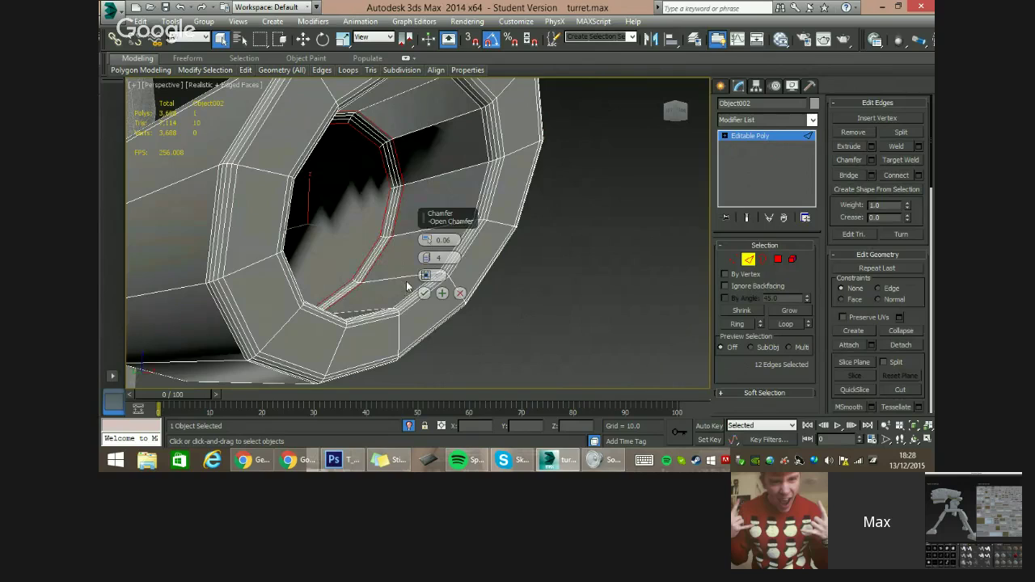
{"action": "left_click", "coordinate": [423, 293]}
Switch to Substance Painter, add a fill layer above the tripod turret's Layer 1, and turn off its height channel.
{"action": "left_click", "coordinate": [251, 460]}
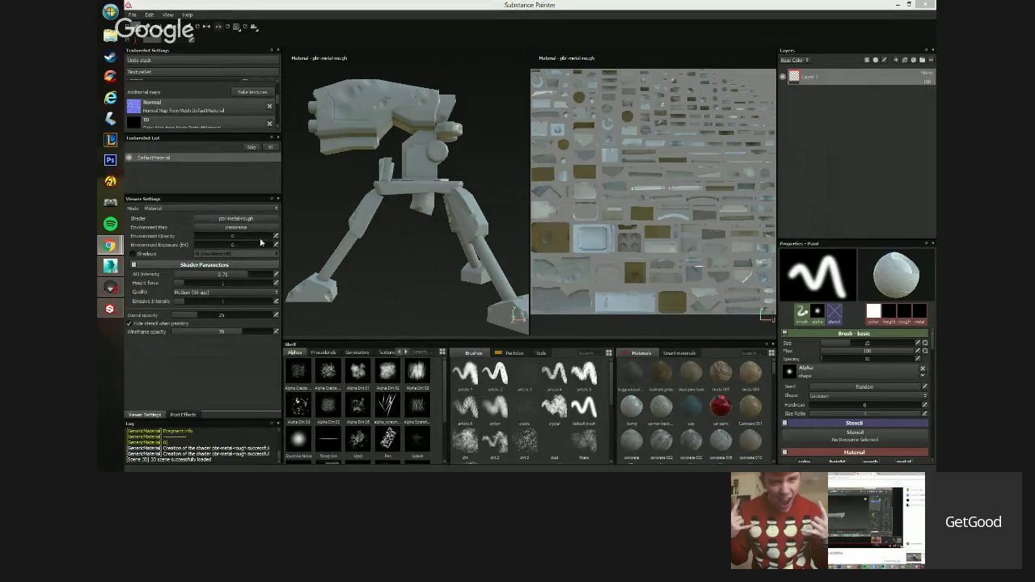
{"action": "left_click_drag", "start_coordinate": [377, 196], "coordinate": [439, 227], "text": "alt"}
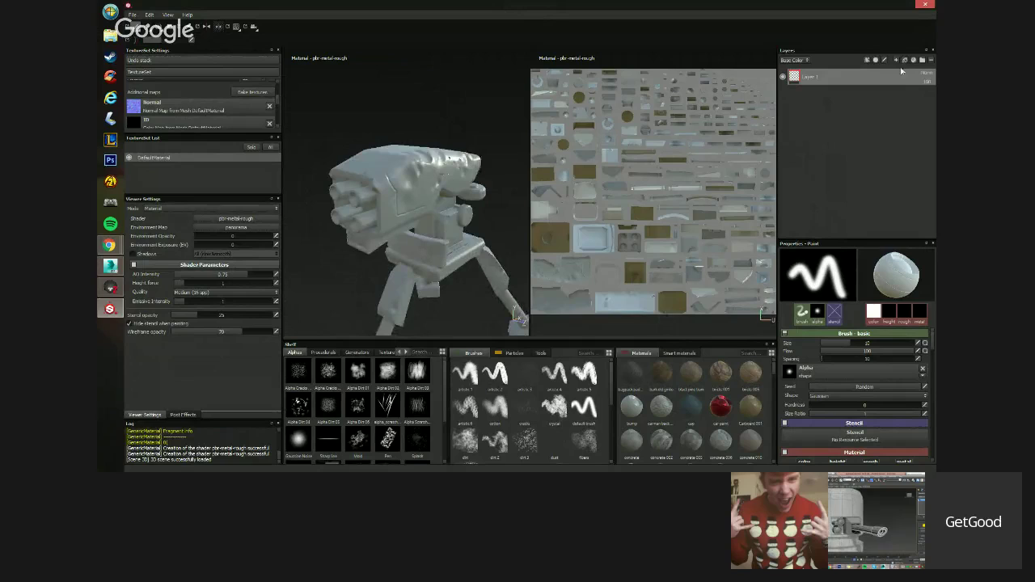
{"action": "left_click", "coordinate": [908, 63]}
{"action": "left_click", "coordinate": [896, 60]}
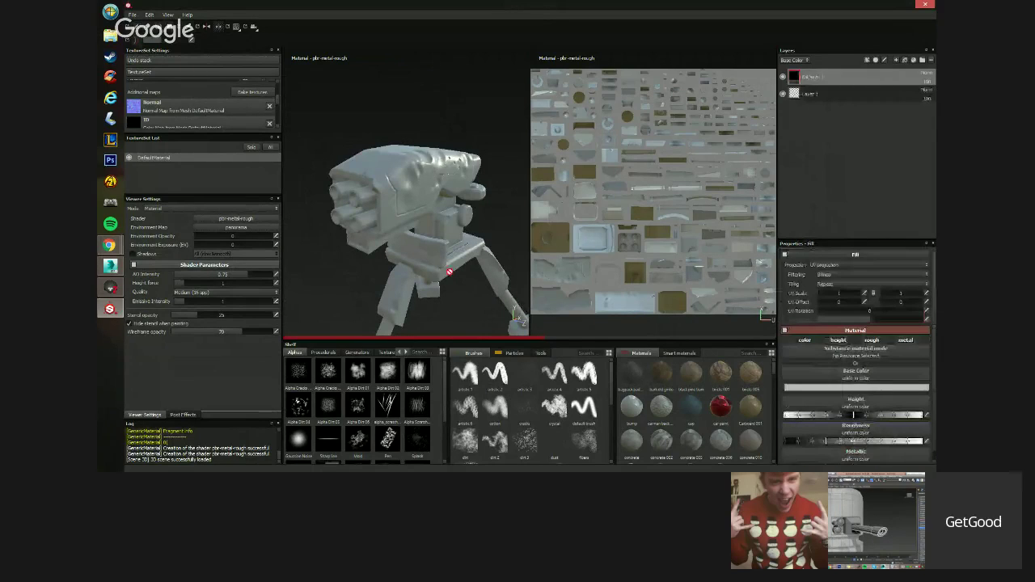
{"action": "middle_click_drag", "start_coordinate": [448, 260], "coordinate": [437, 221], "text": "alt"}
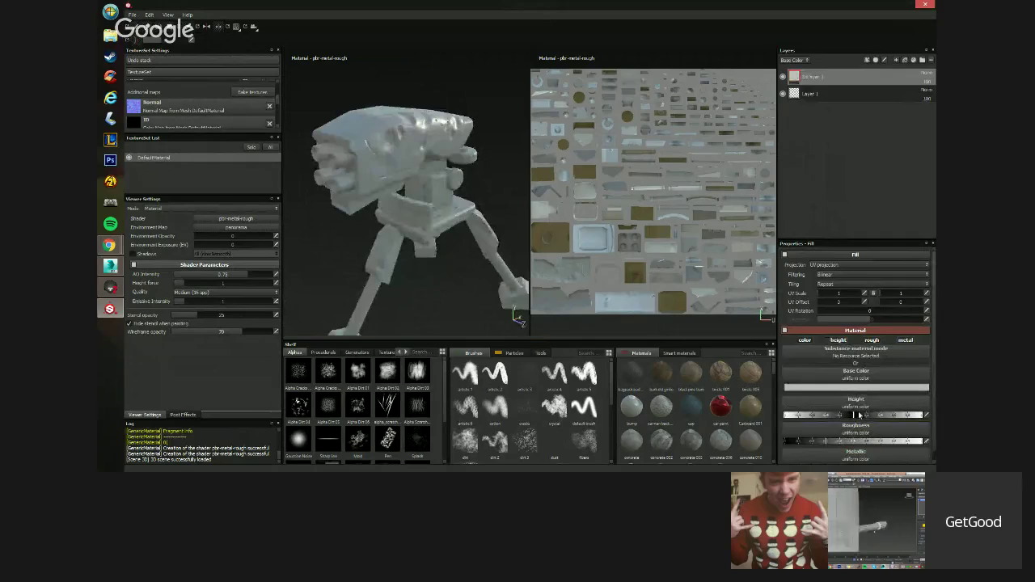
{"action": "left_click", "coordinate": [837, 341]}
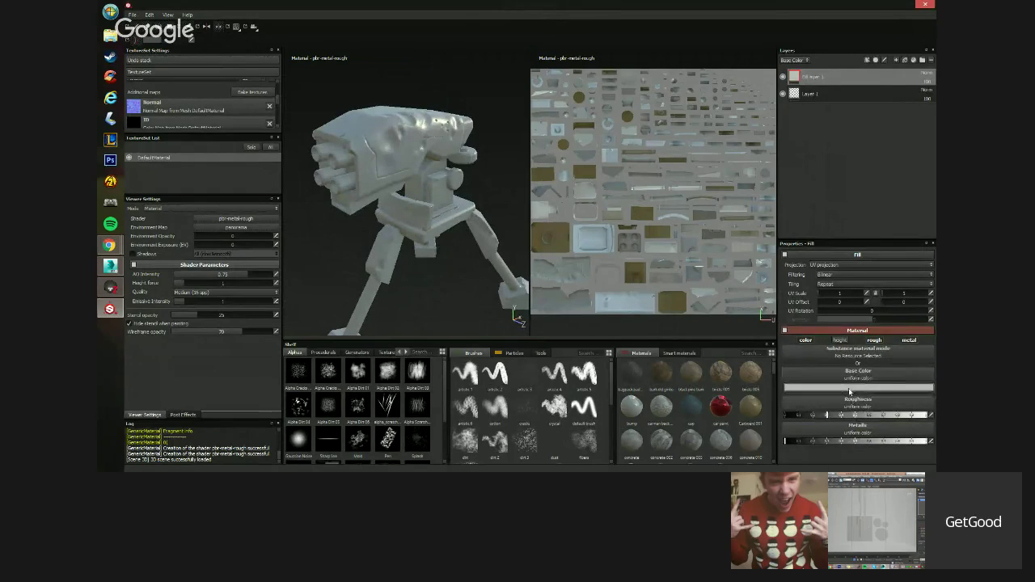
Turn off the fill layer's metal channel and set its base color to a golden yellow.
{"action": "left_click", "coordinate": [849, 391]}
{"action": "left_click", "coordinate": [851, 386]}
{"action": "left_click", "coordinate": [886, 387]}
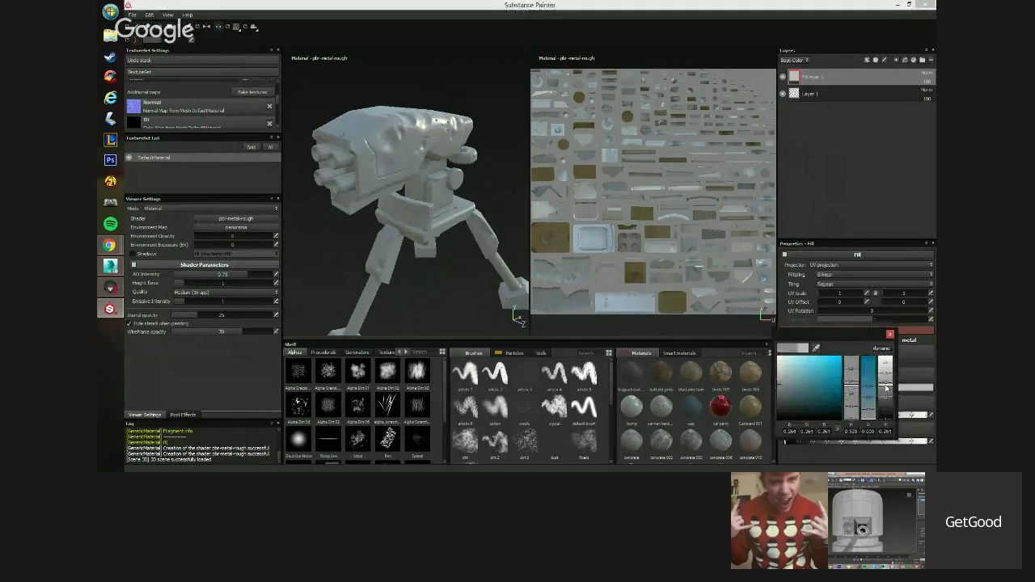
{"action": "left_click", "coordinate": [871, 392]}
{"action": "left_click", "coordinate": [852, 412]}
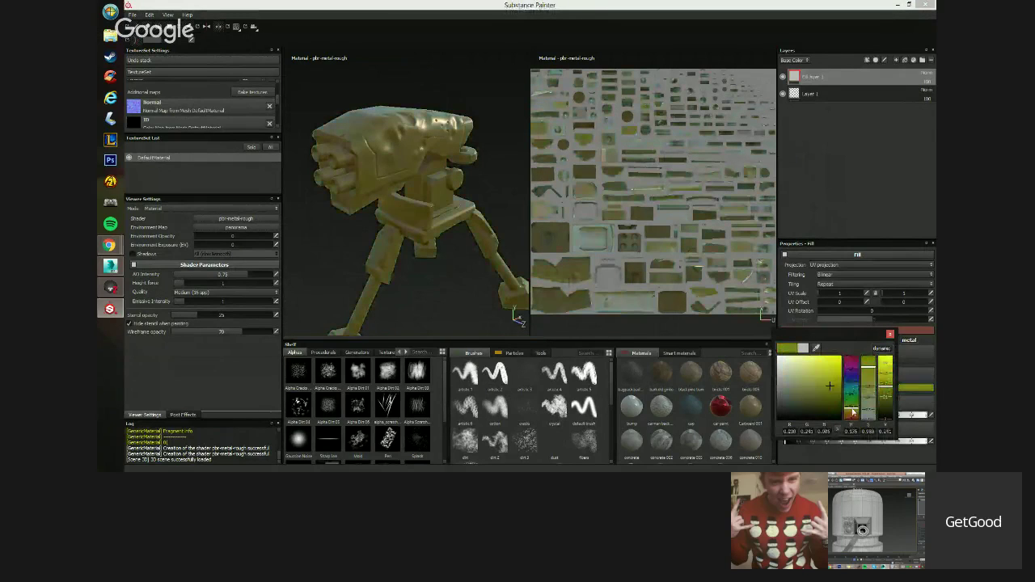
{"action": "left_click", "coordinate": [890, 335]}
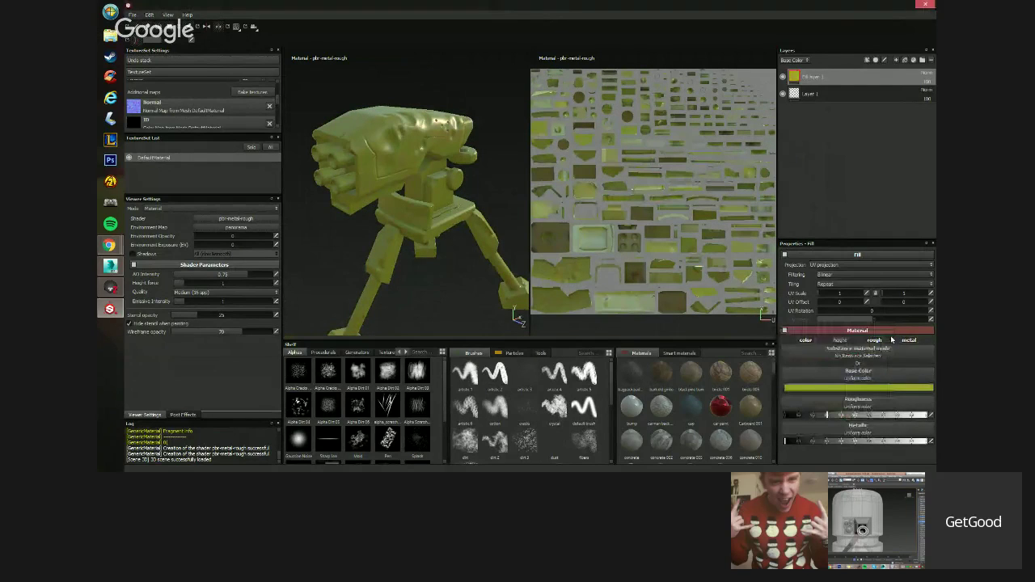
{"action": "left_click", "coordinate": [908, 341]}
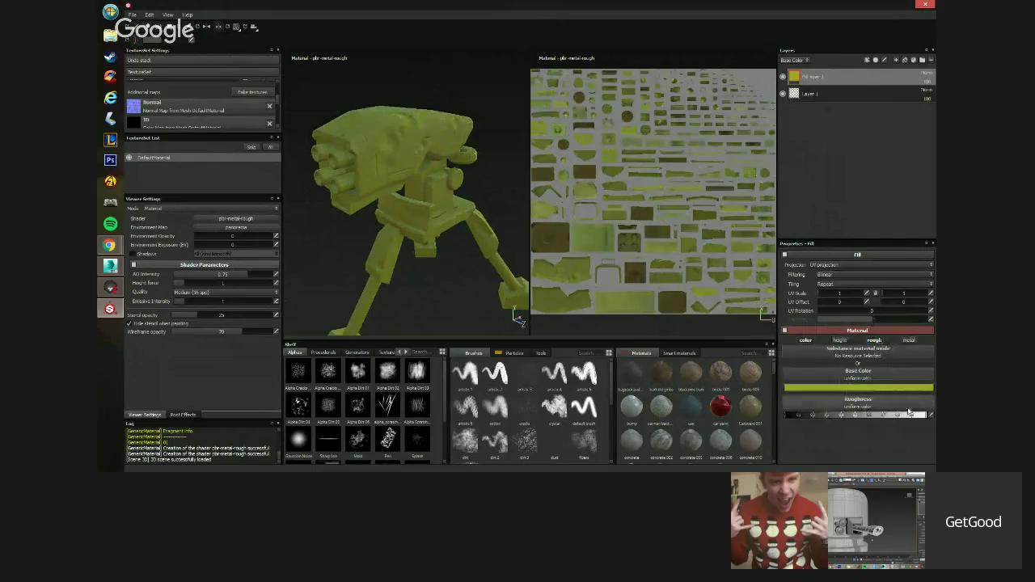
{"action": "left_click", "coordinate": [862, 388]}
{"action": "left_click", "coordinate": [810, 375]}
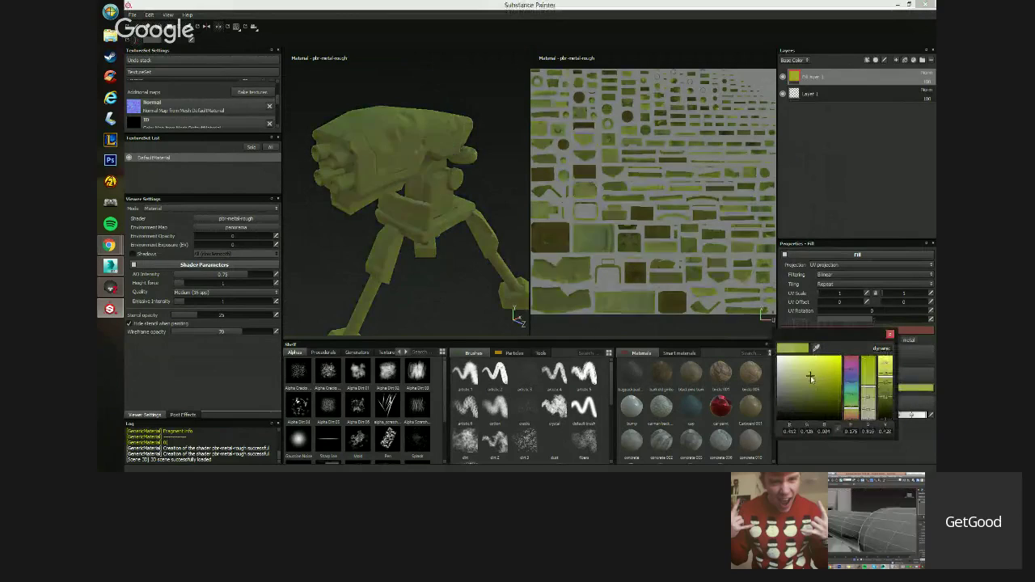
{"action": "left_click", "coordinate": [852, 413]}
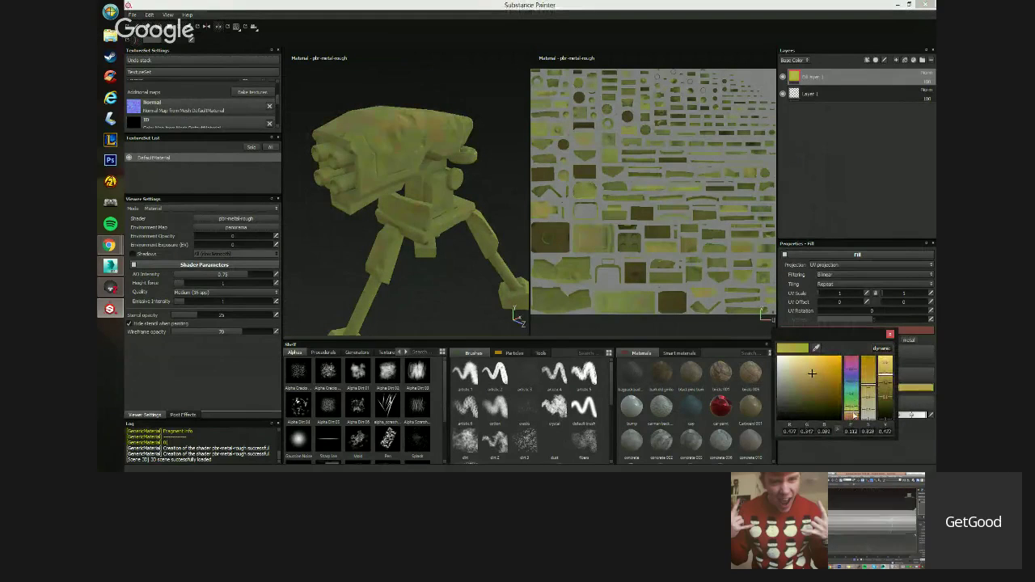
{"action": "left_click", "coordinate": [825, 373]}
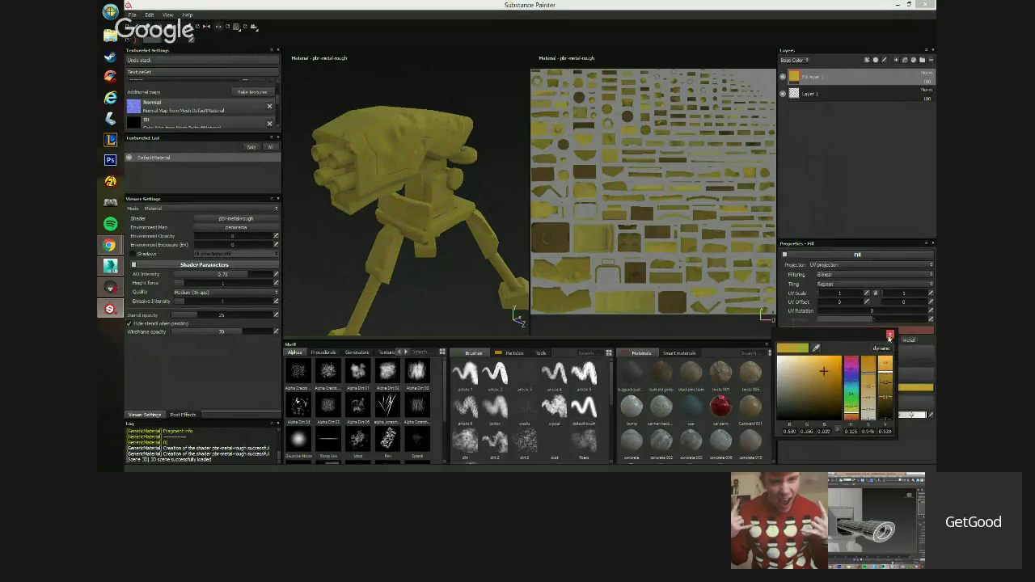
{"action": "left_click", "coordinate": [891, 335]}
Add a second fill layer on top with only color and roughness channels and a very dark olive base color.
{"action": "mouse_move", "coordinate": [482, 246]}
{"action": "left_mouse_down", "text": "alt"}
{"action": "mouse_move", "coordinate": [526, 242]}
{"action": "mouse_move", "coordinate": [446, 250]}
{"action": "mouse_move", "coordinate": [477, 248]}
{"action": "left_mouse_up", "text": "alt"}
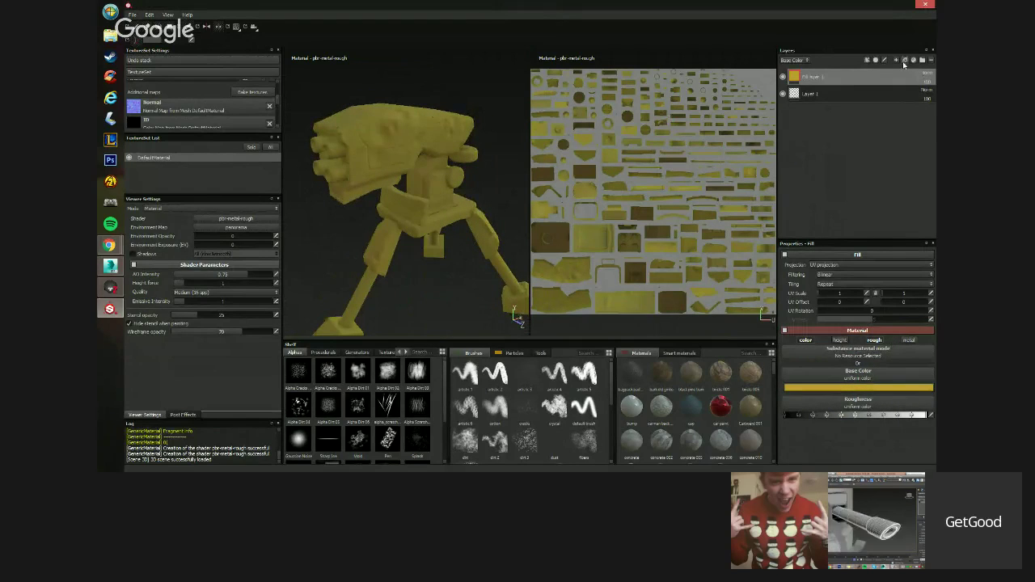
{"action": "left_click", "coordinate": [905, 60]}
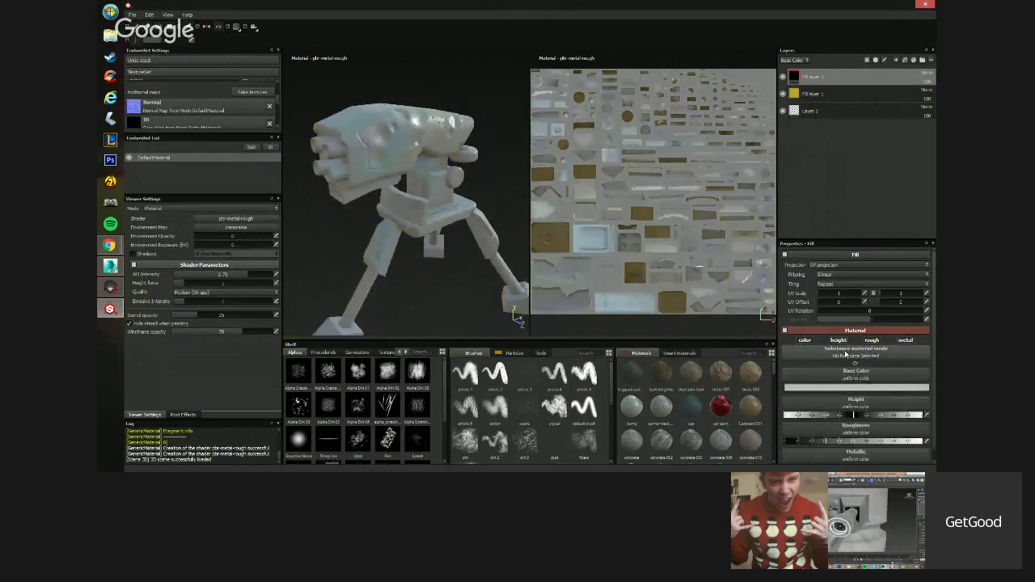
{"action": "left_click", "coordinate": [839, 341]}
{"action": "left_click", "coordinate": [907, 341]}
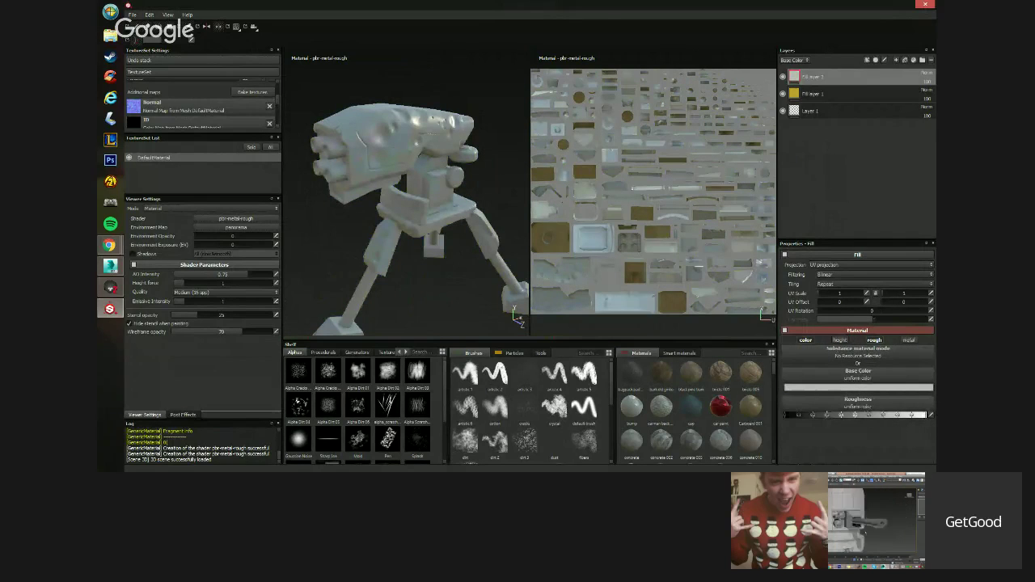
{"action": "left_click", "coordinate": [883, 389]}
{"action": "left_click_drag", "start_coordinate": [809, 387], "coordinate": [839, 414]}
{"action": "left_click", "coordinate": [861, 411]}
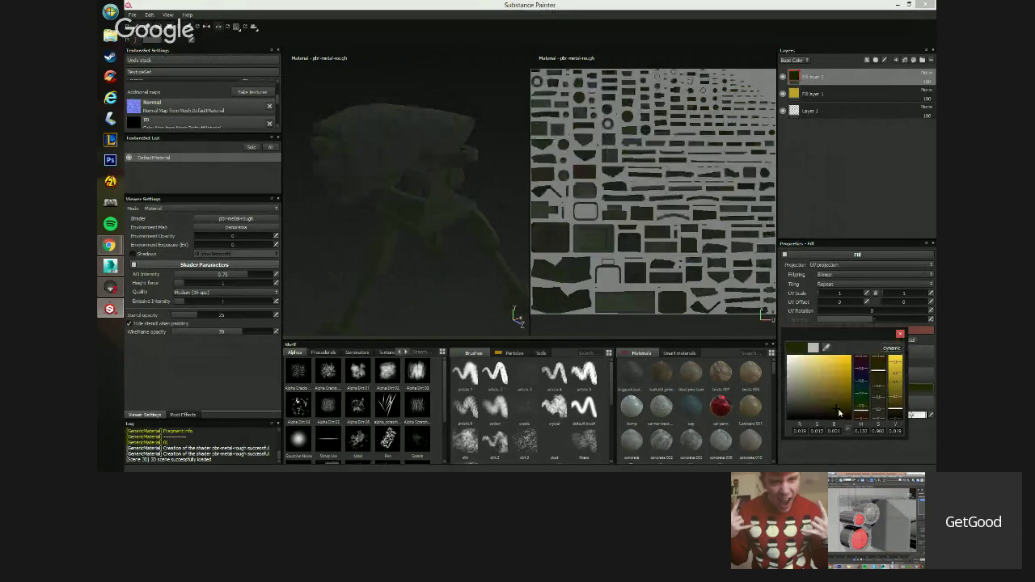
{"action": "left_click", "coordinate": [900, 336]}
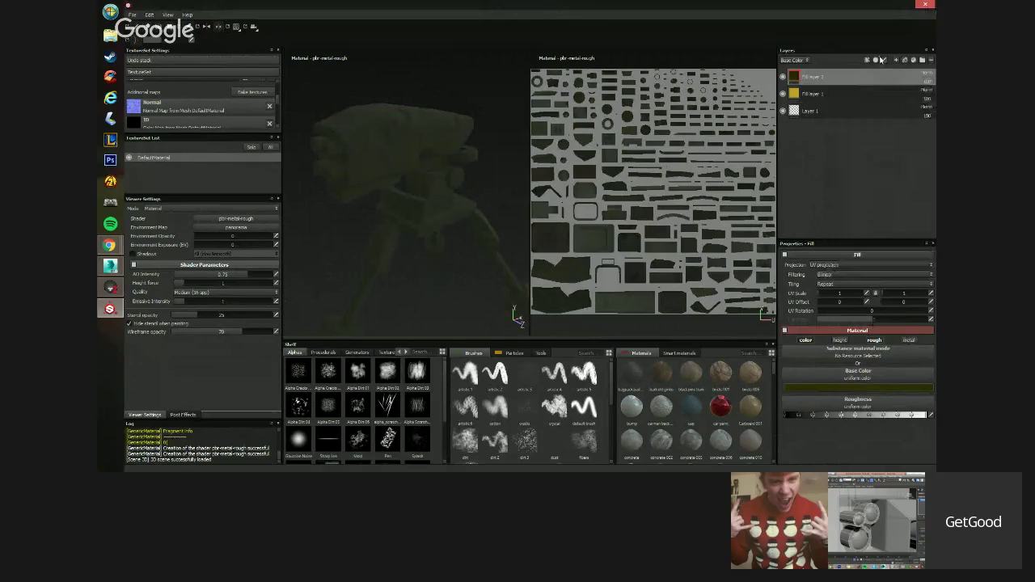
Give the dark fill layer a black mask driven by the MG Dirt generator.
{"action": "left_click", "coordinate": [880, 61]}
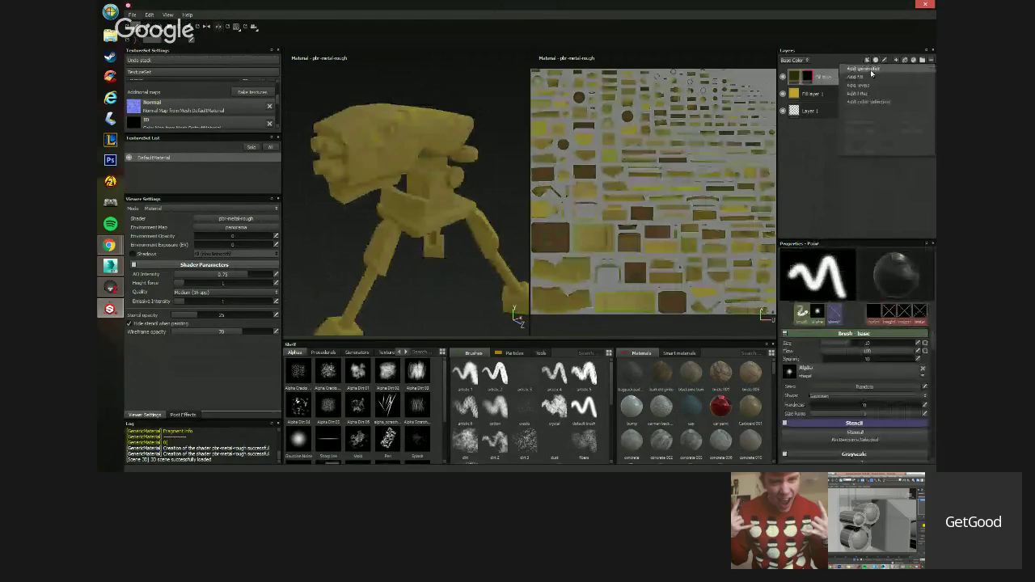
{"action": "left_click", "coordinate": [866, 69]}
{"action": "left_click", "coordinate": [358, 352]}
{"action": "left_click_drag", "start_coordinate": [299, 372], "coordinate": [870, 265]}
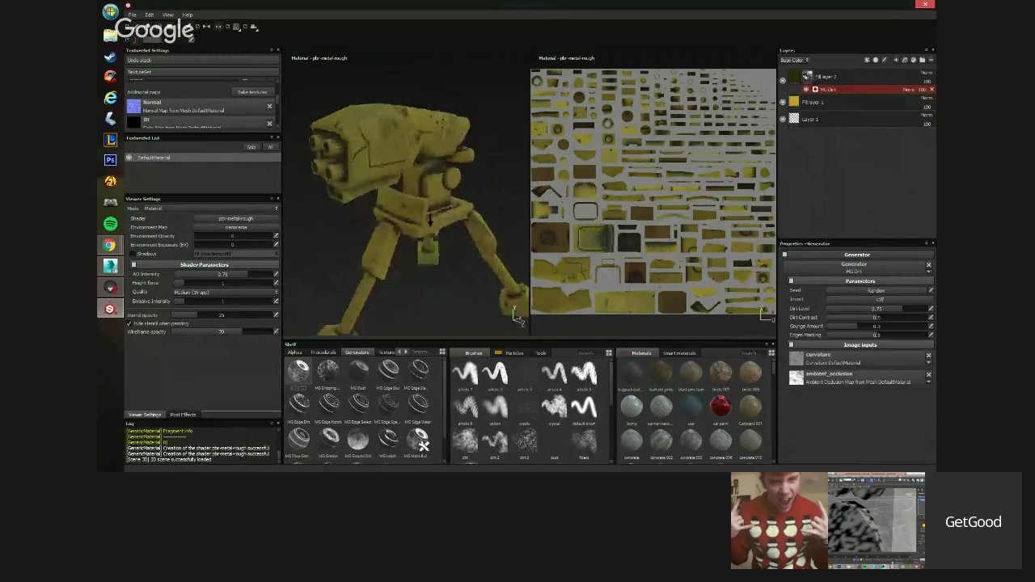
Lower the MG Dirt generator's dirt level slightly, set its dirt contrast to 0, and check the turret from several angles.
{"action": "mouse_move", "coordinate": [893, 309]}
{"action": "left_mouse_down"}
{"action": "mouse_move", "coordinate": [883, 314]}
{"action": "mouse_move", "coordinate": [894, 316]}
{"action": "left_mouse_up"}
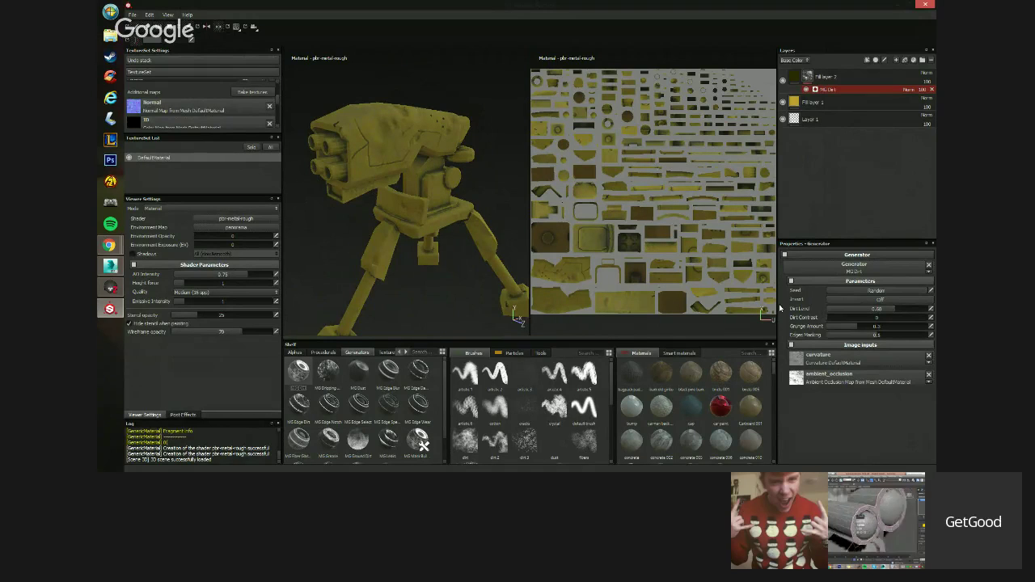
{"action": "mouse_move", "coordinate": [400, 226]}
{"action": "left_mouse_down", "text": "alt"}
{"action": "mouse_move", "coordinate": [506, 215]}
{"action": "mouse_move", "coordinate": [387, 212]}
{"action": "left_mouse_up", "text": "alt"}
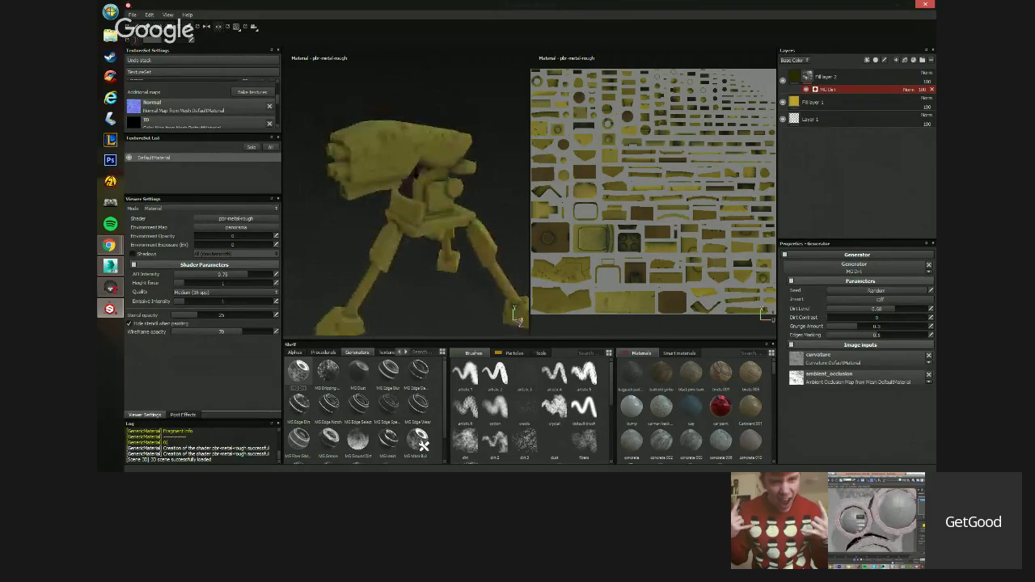
{"action": "left_click_drag", "start_coordinate": [518, 318], "coordinate": [441, 233], "text": "alt"}
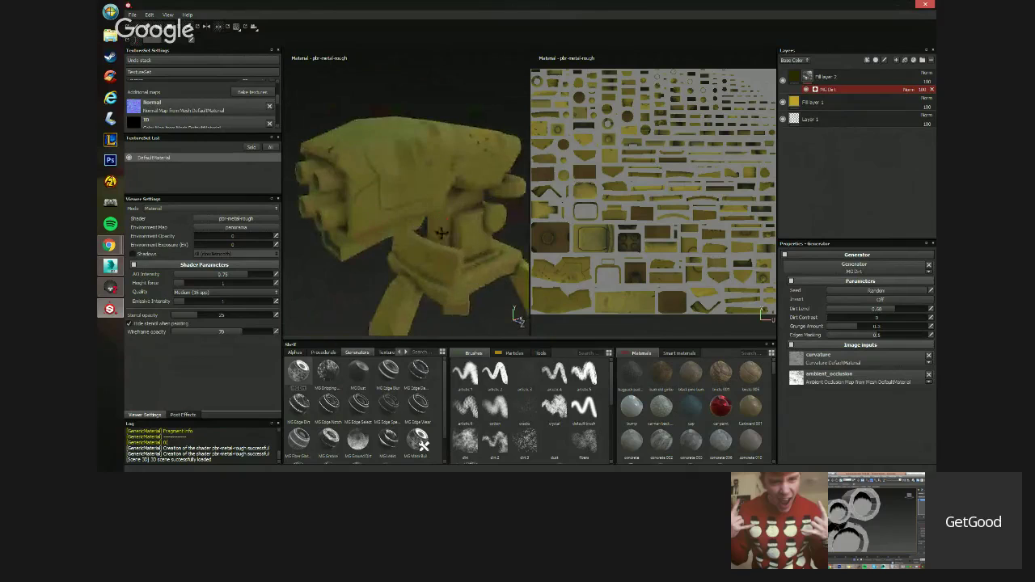
Add a third fill layer on top with only roughness and metal channels, setting metallic near midway and roughness slightly above midway.
{"action": "left_click", "coordinate": [846, 77]}
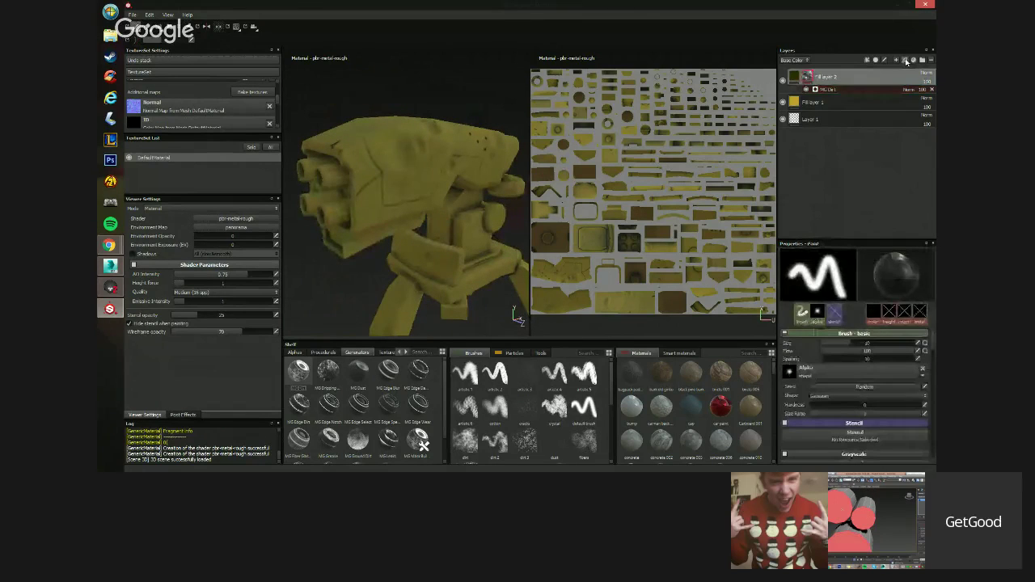
{"action": "left_click", "coordinate": [906, 63]}
{"action": "left_click", "coordinate": [807, 342]}
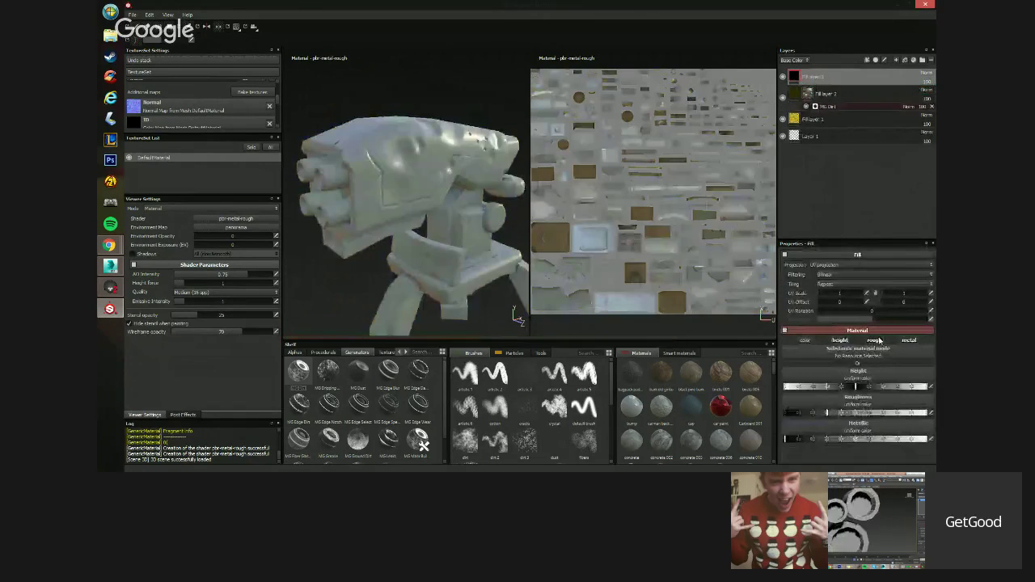
{"action": "left_click", "coordinate": [839, 342]}
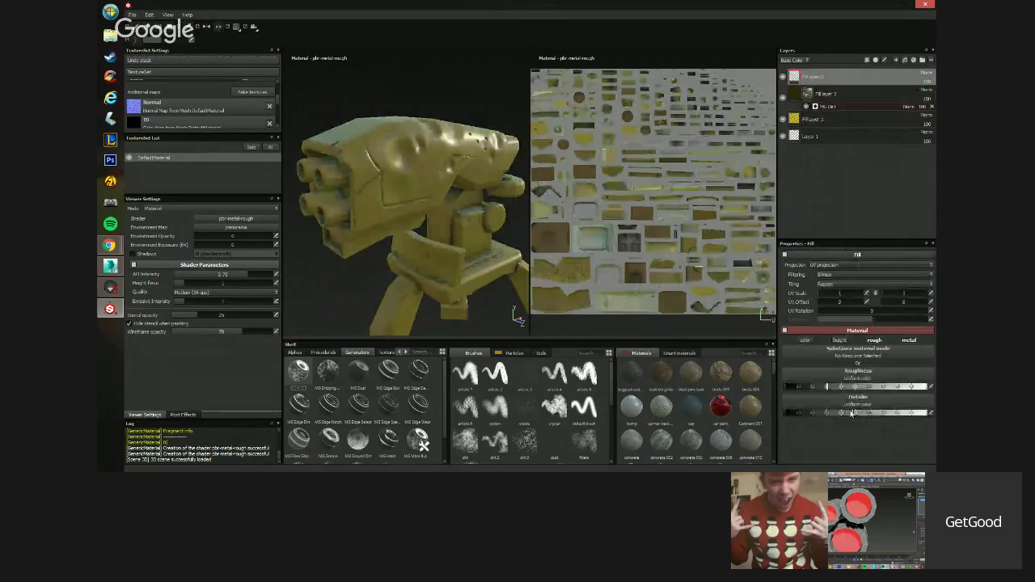
{"action": "left_click", "coordinate": [852, 413]}
{"action": "left_click_drag", "start_coordinate": [826, 387], "coordinate": [866, 390]}
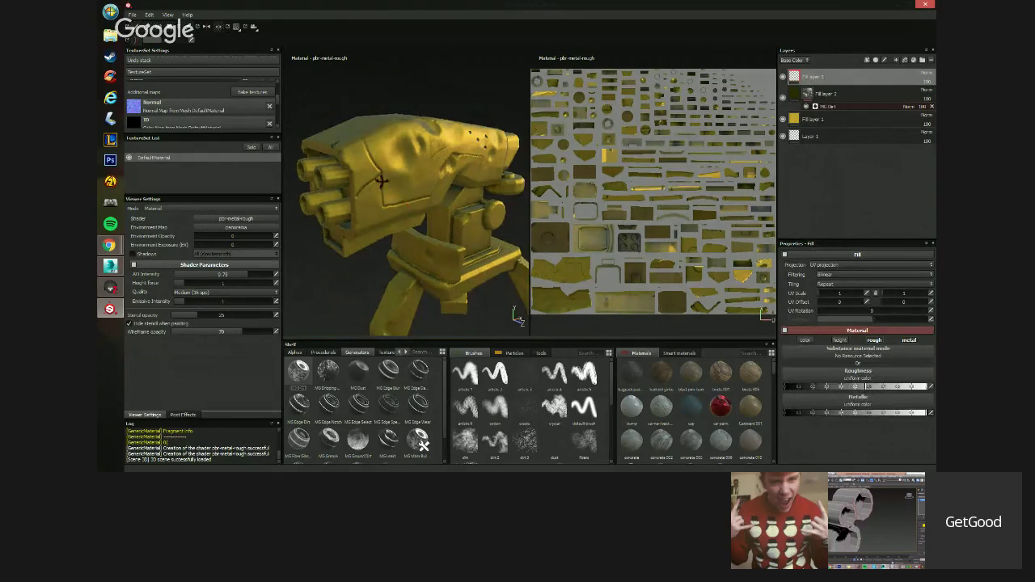
{"action": "left_click_drag", "start_coordinate": [381, 180], "coordinate": [417, 180], "text": "alt"}
{"action": "middle_click_drag", "start_coordinate": [509, 115], "coordinate": [522, 187], "text": "alt"}
{"action": "right_click", "coordinate": [826, 77]}
{"action": "left_click", "coordinate": [849, 92]}
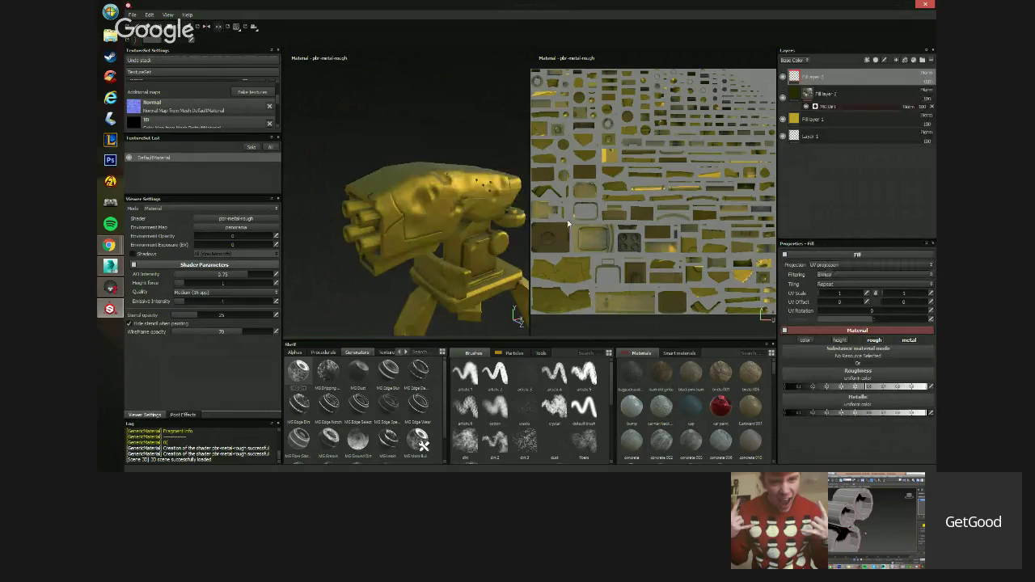
Give the third fill layer a black mask and ready the polygon fill tool with white as its fill color.
{"action": "mouse_move", "coordinate": [354, 161]}
{"action": "left_mouse_down", "text": "alt"}
{"action": "mouse_move", "coordinate": [365, 127]}
{"action": "mouse_move", "coordinate": [451, 161]}
{"action": "mouse_move", "coordinate": [501, 153]}
{"action": "mouse_move", "coordinate": [391, 131]}
{"action": "left_mouse_up", "text": "alt"}
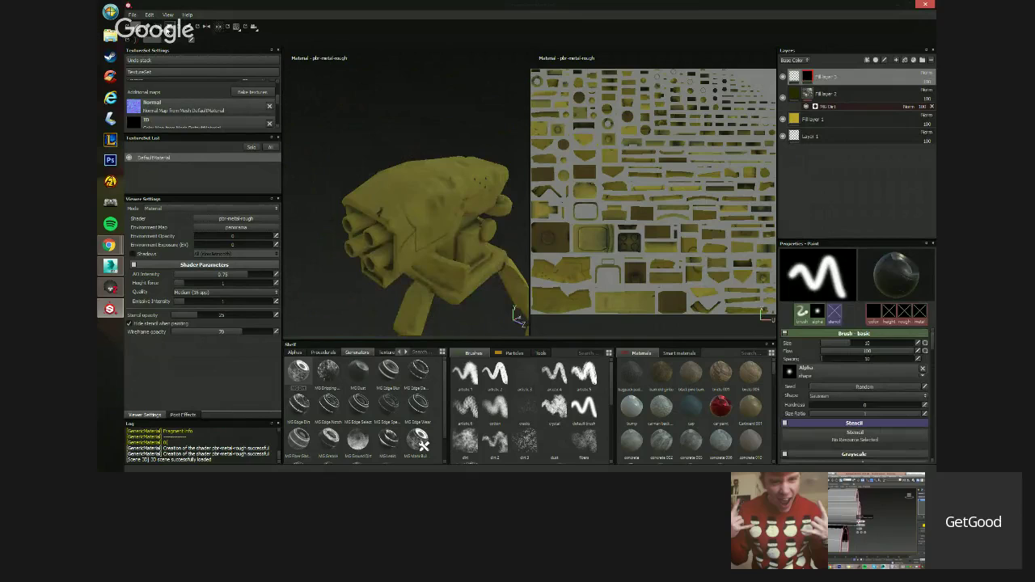
{"action": "key", "text": "4"}
{"action": "left_click", "coordinate": [836, 276]}
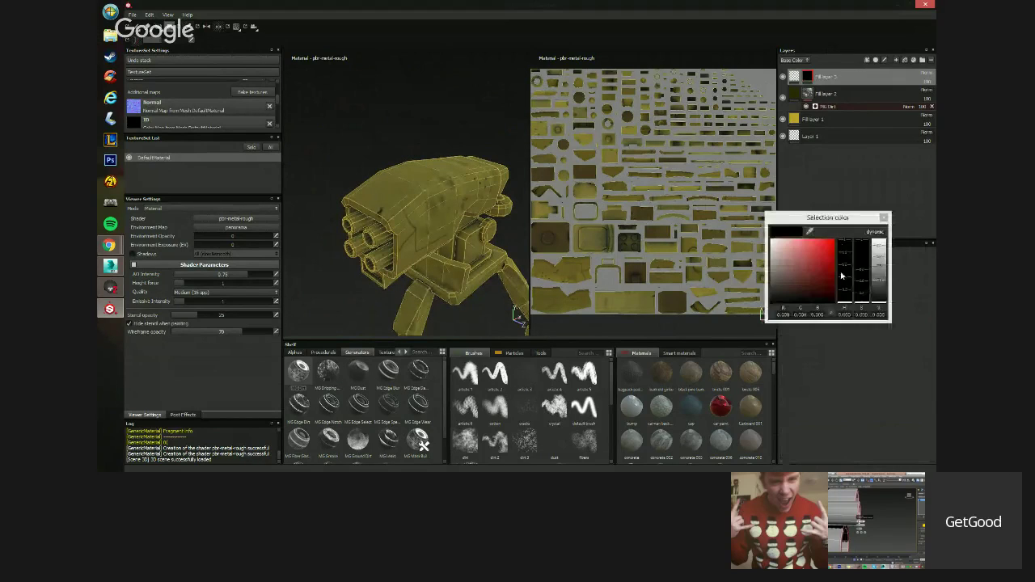
{"action": "left_click", "coordinate": [778, 234]}
Fill faces on the side of the turret's head in the mask to reveal the roughness and metal layer there.
{"action": "left_click_drag", "start_coordinate": [455, 230], "coordinate": [411, 222], "text": "alt"}
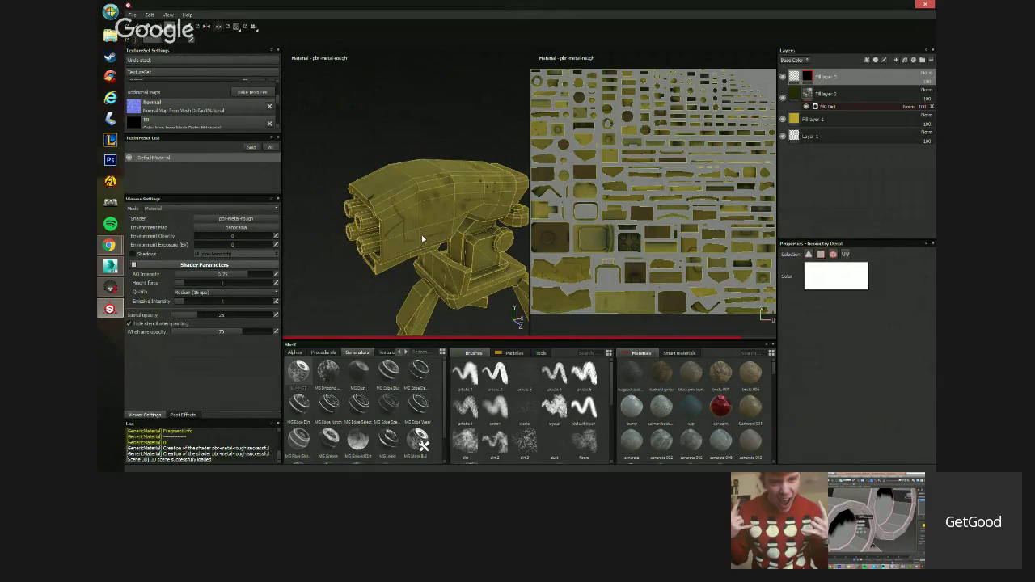
{"action": "left_click_drag", "start_coordinate": [421, 236], "coordinate": [413, 195], "text": "alt"}
{"action": "left_click", "coordinate": [434, 219]}
{"action": "left_click", "coordinate": [474, 218]}
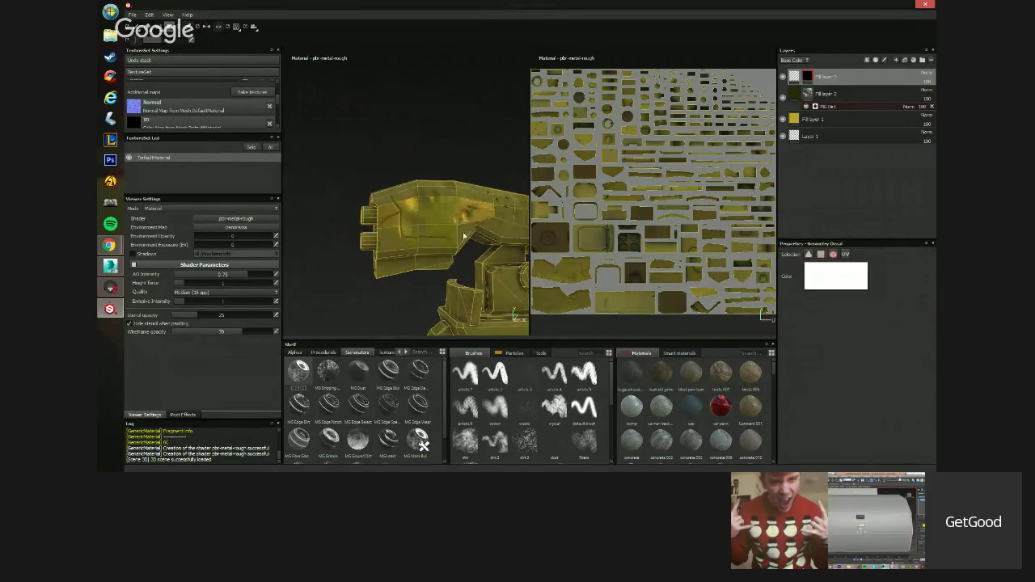
{"action": "left_click_drag", "start_coordinate": [465, 235], "coordinate": [449, 228], "text": "alt"}
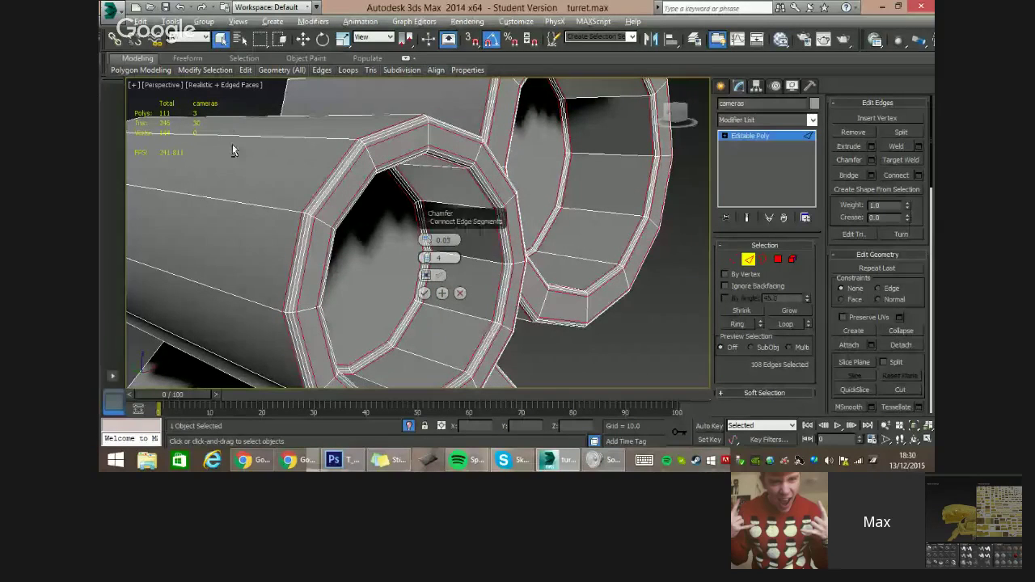
In 3ds Max, chamfer the selected camera rim edges by 0.02 with 4 connect edge segments.
{"action": "middle_click_drag", "start_coordinate": [232, 144], "coordinate": [315, 151], "text": "alt"}
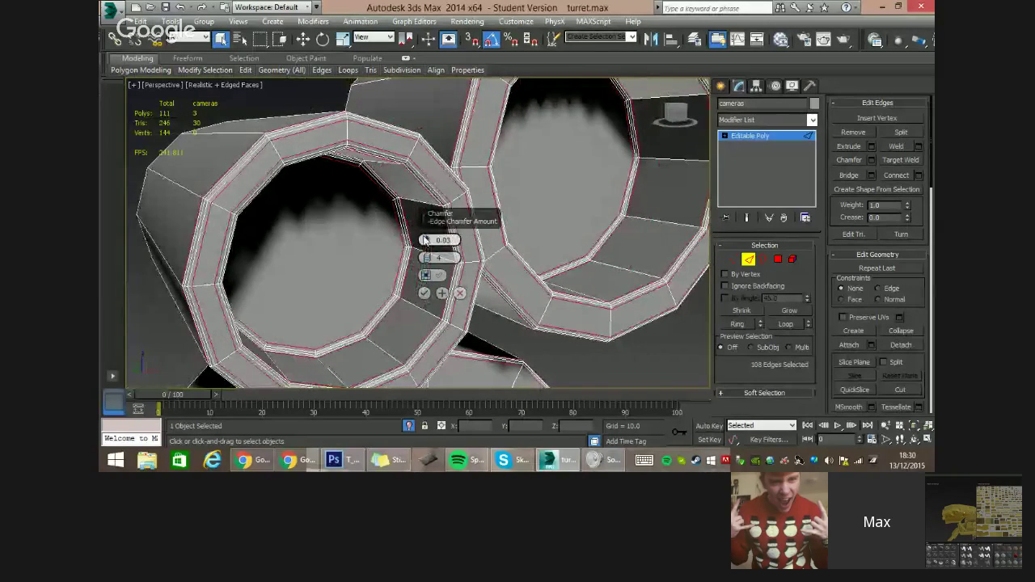
{"action": "left_click_drag", "start_coordinate": [425, 240], "coordinate": [427, 232]}
{"action": "middle_click_drag", "start_coordinate": [267, 188], "coordinate": [351, 186], "text": "alt"}
{"action": "left_click_drag", "start_coordinate": [426, 238], "coordinate": [427, 250]}
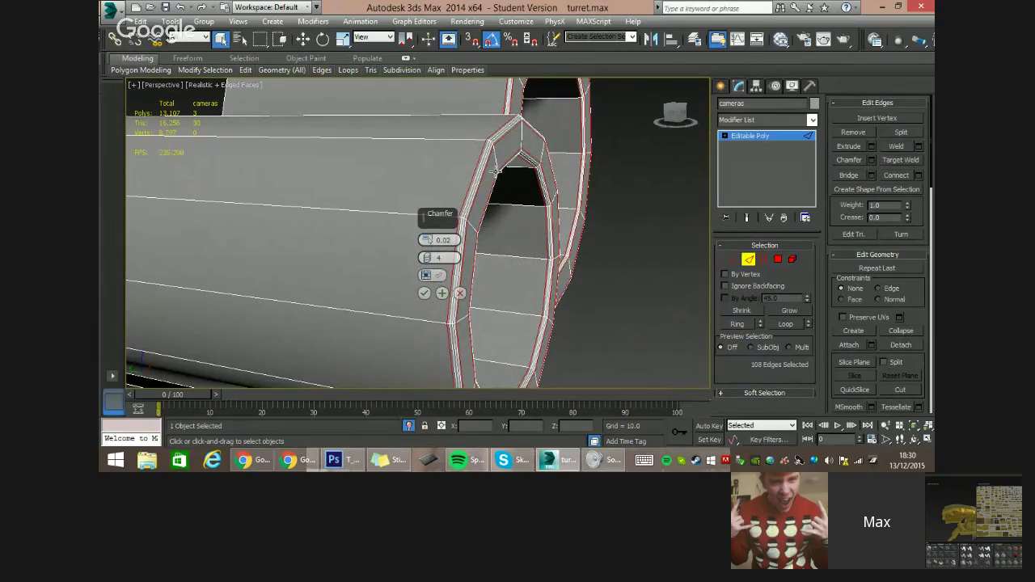
{"action": "middle_click_drag", "start_coordinate": [497, 217], "coordinate": [431, 233], "text": "alt"}
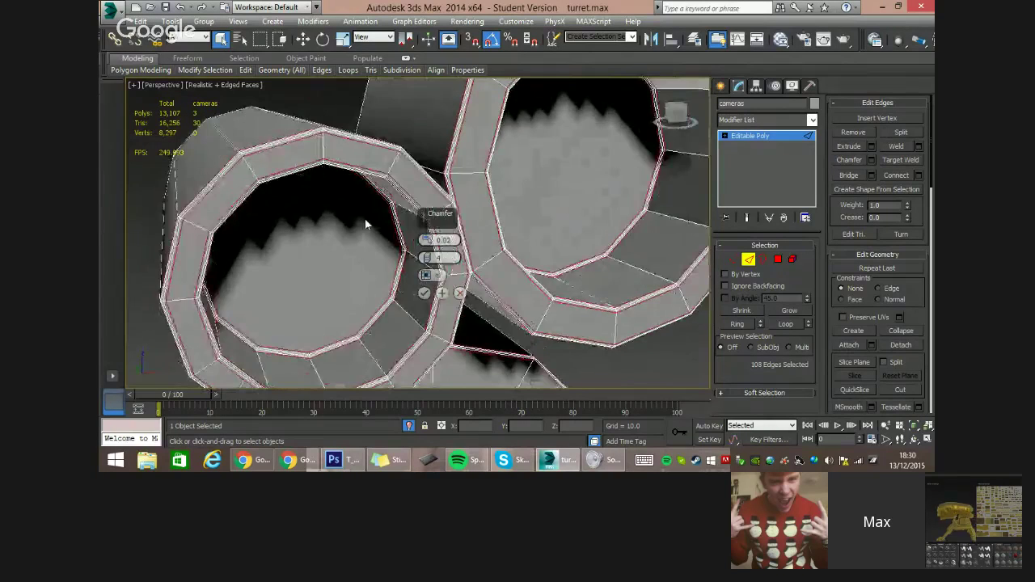
{"action": "middle_click_drag", "start_coordinate": [365, 224], "coordinate": [397, 233], "text": "alt"}
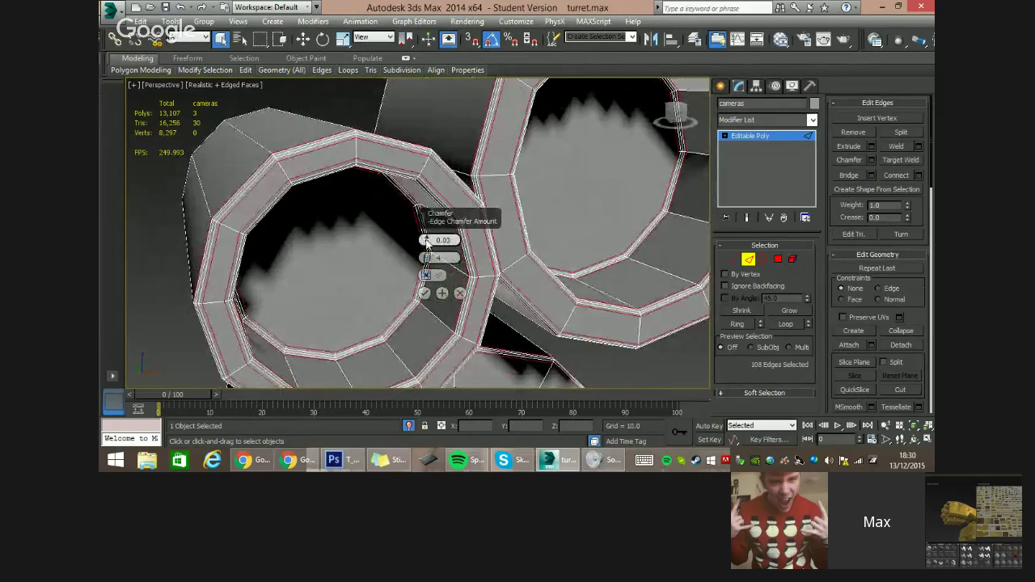
{"action": "middle_click_drag", "start_coordinate": [324, 192], "coordinate": [396, 270], "text": "alt"}
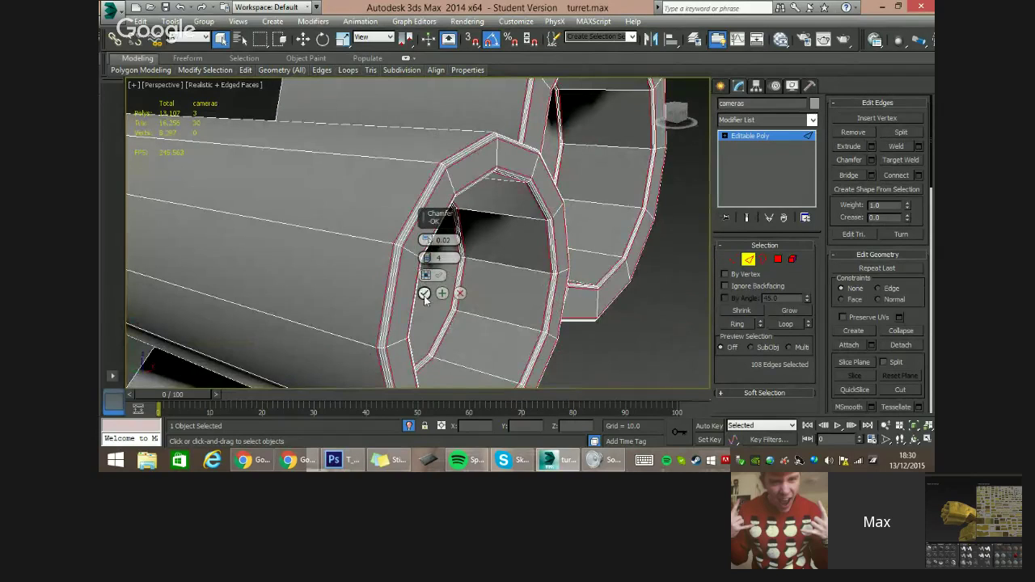
{"action": "left_click", "coordinate": [424, 294]}
Leave edge editing on the cameras, show the whole scene, and isolate all parts of the turret at the grid's center.
{"action": "scroll", "coordinate": [395, 215], "scroll_direction": "down", "scroll_amount": 5}
{"action": "left_click", "coordinate": [625, 238]}
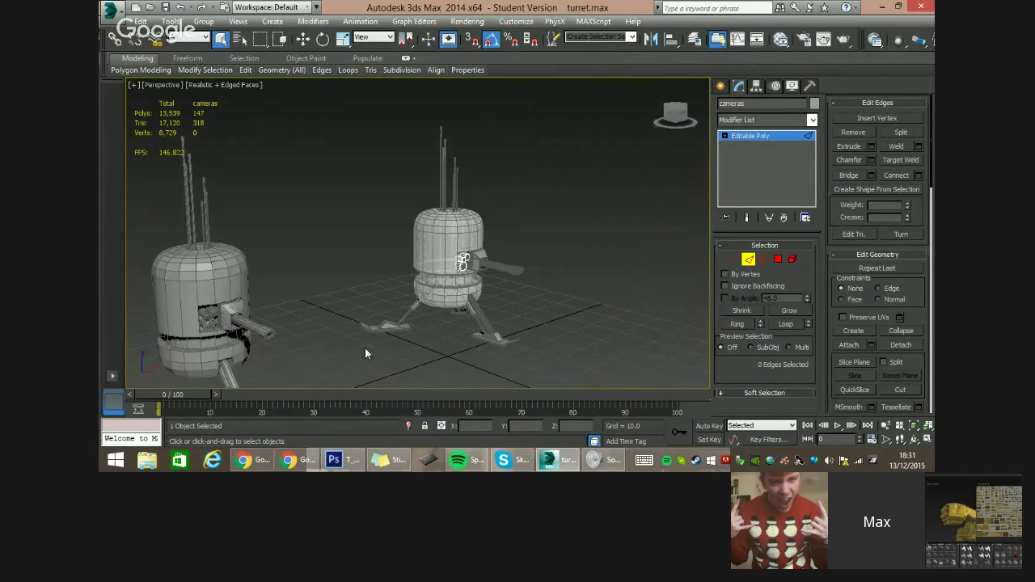
{"action": "left_click_drag", "start_coordinate": [365, 353], "coordinate": [591, 143]}
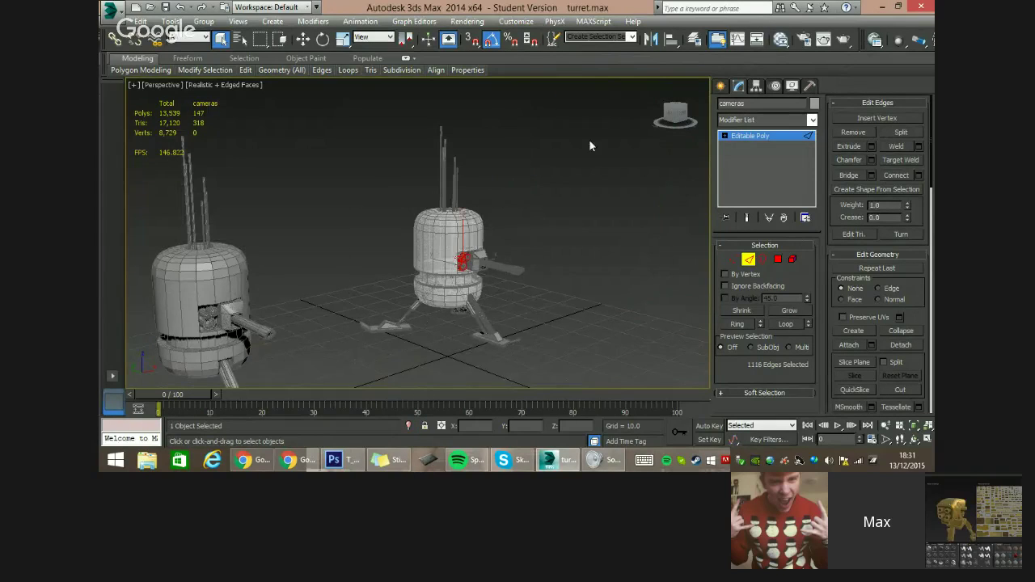
{"action": "left_click", "coordinate": [720, 85]}
{"action": "left_click_drag", "start_coordinate": [373, 354], "coordinate": [564, 208]}
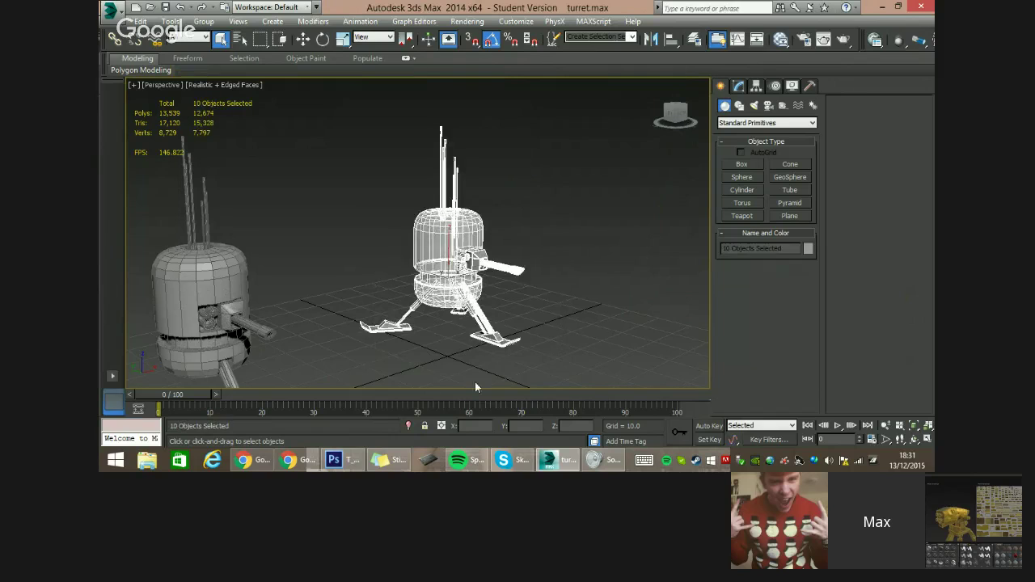
{"action": "left_click", "coordinate": [408, 426]}
Add a TurboSmooth modifier with 2 iterations to the camera housings.
{"action": "scroll", "coordinate": [403, 210], "scroll_direction": "up", "scroll_amount": 5}
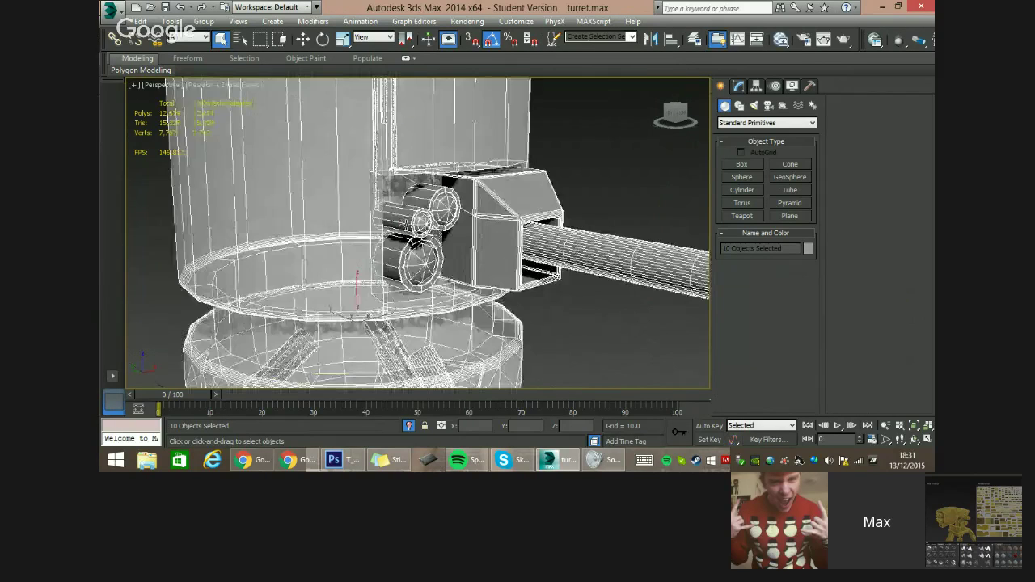
{"action": "left_click", "coordinate": [402, 210]}
{"action": "scroll", "coordinate": [403, 209], "scroll_direction": "up", "scroll_amount": 3}
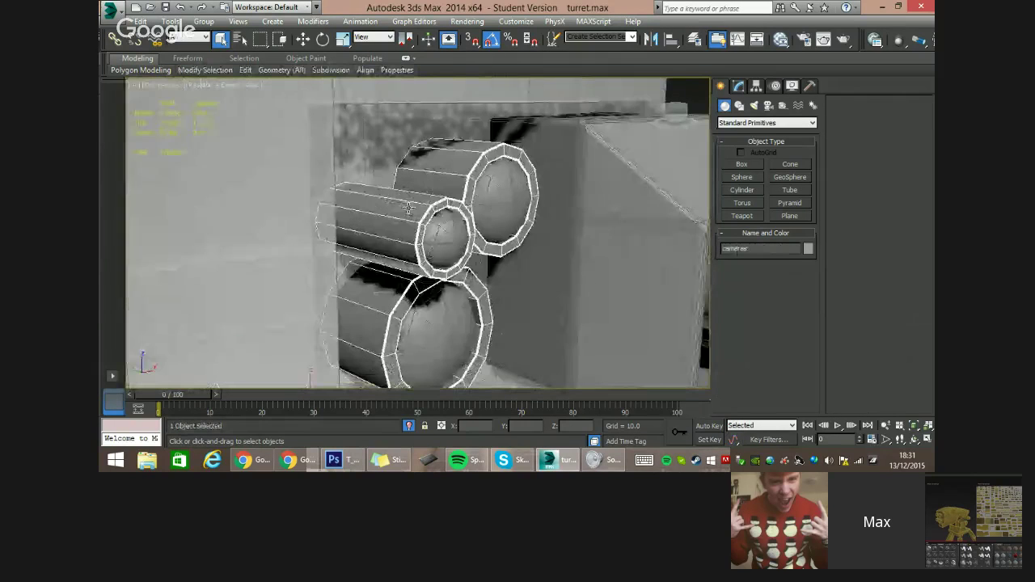
{"action": "left_click", "coordinate": [737, 86]}
{"action": "left_click", "coordinate": [812, 122]}
{"action": "key", "text": "t"}
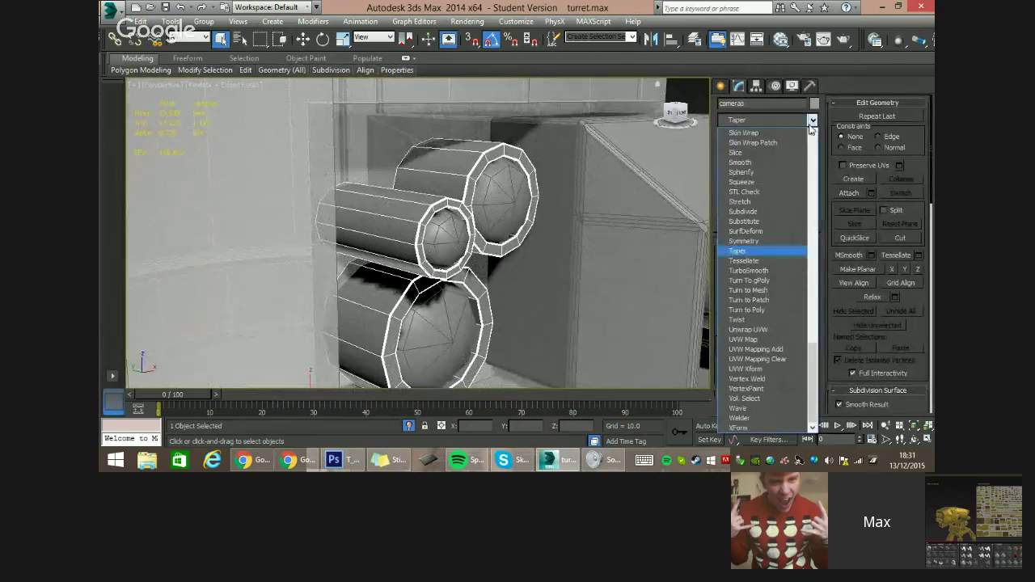
{"action": "left_click", "coordinate": [751, 275]}
{"action": "middle_click_drag", "start_coordinate": [566, 243], "coordinate": [638, 167], "text": "alt"}
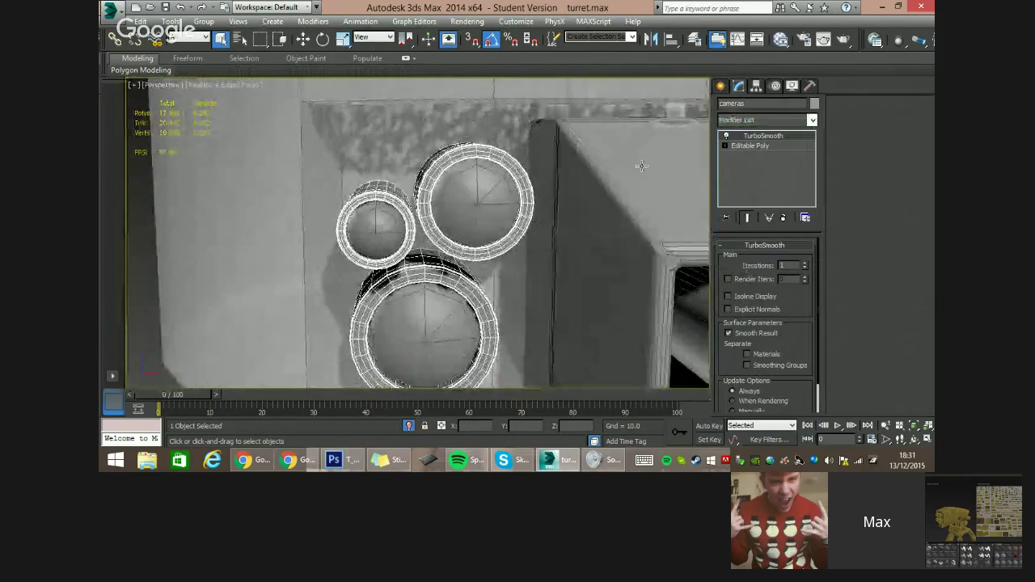
{"action": "left_click", "coordinate": [804, 263]}
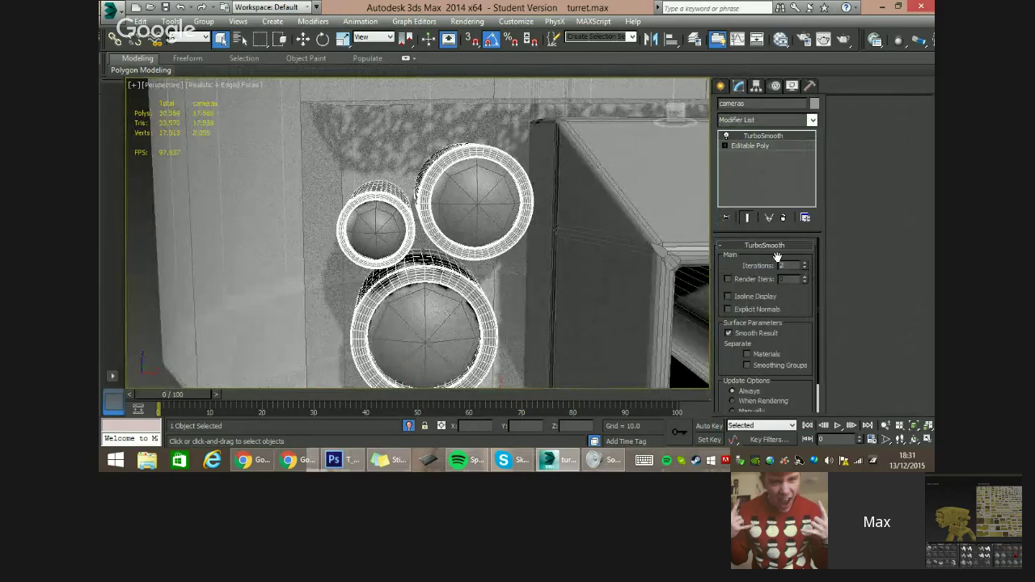
{"action": "middle_click_drag", "start_coordinate": [596, 245], "coordinate": [617, 238], "text": "alt"}
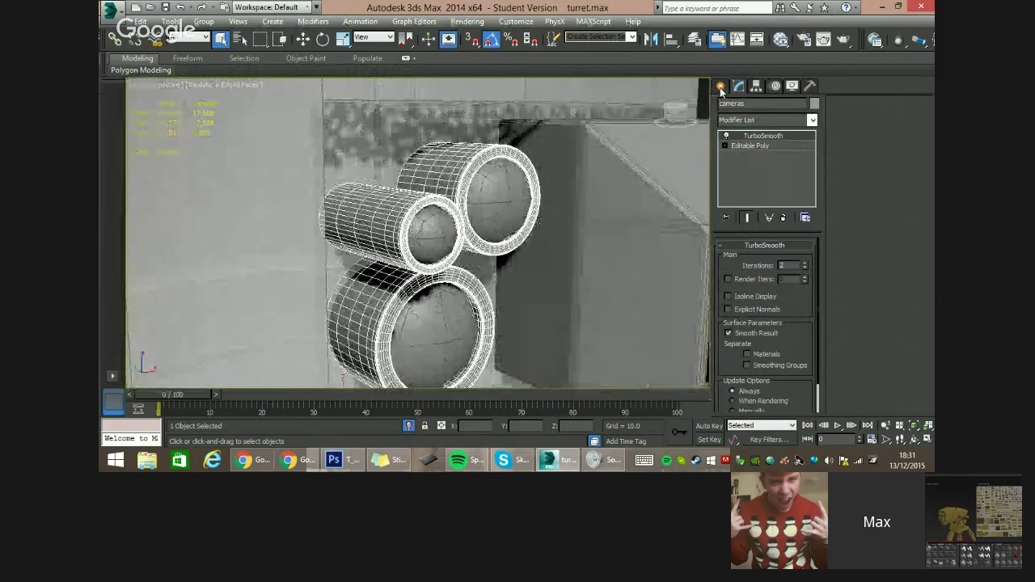
Add a TurboSmooth modifier with 3 iterations to the three camera lenses.
{"action": "left_click", "coordinate": [721, 87]}
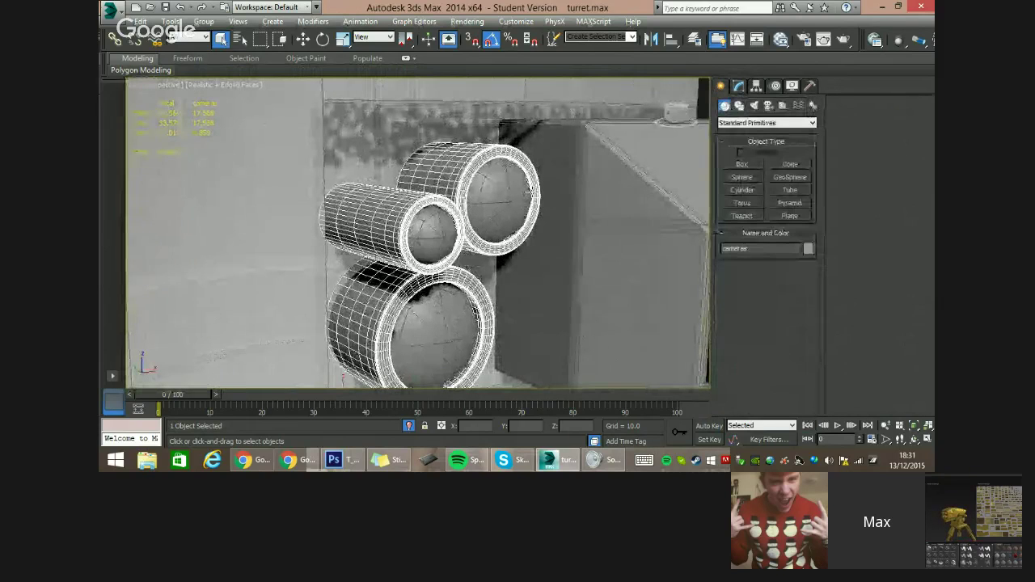
{"action": "left_click", "coordinate": [740, 87]}
{"action": "left_click", "coordinate": [812, 120]}
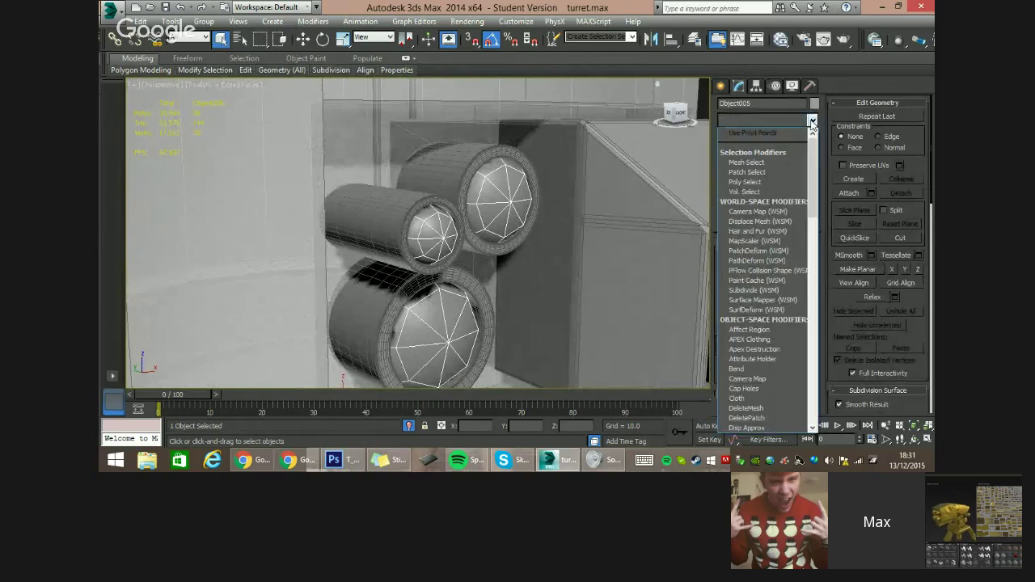
{"action": "scroll", "coordinate": [754, 175], "scroll_direction": "down", "scroll_amount": 10}
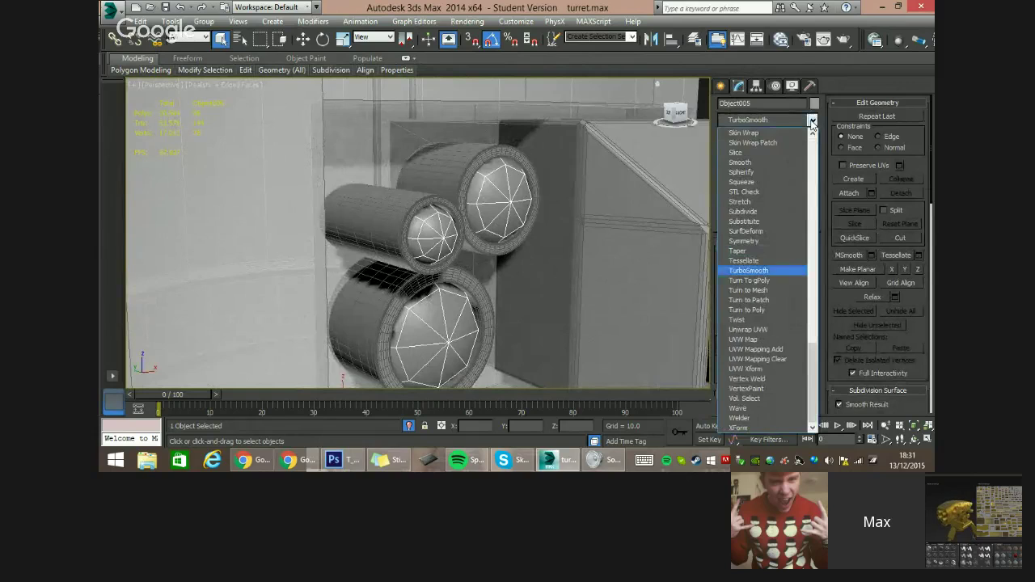
{"action": "left_click", "coordinate": [753, 269]}
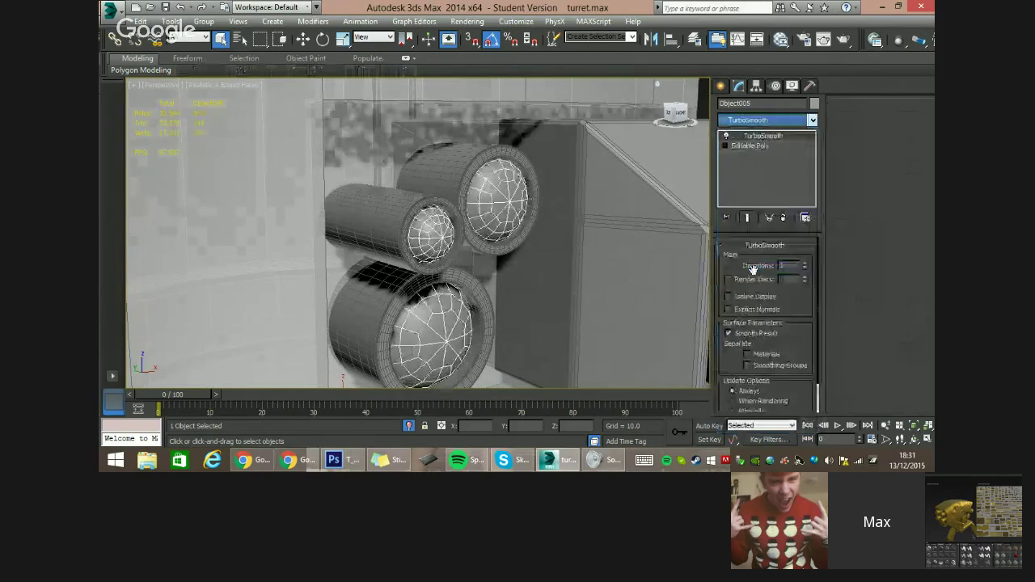
{"action": "left_click", "coordinate": [804, 264]}
{"action": "left_click", "coordinate": [805, 265]}
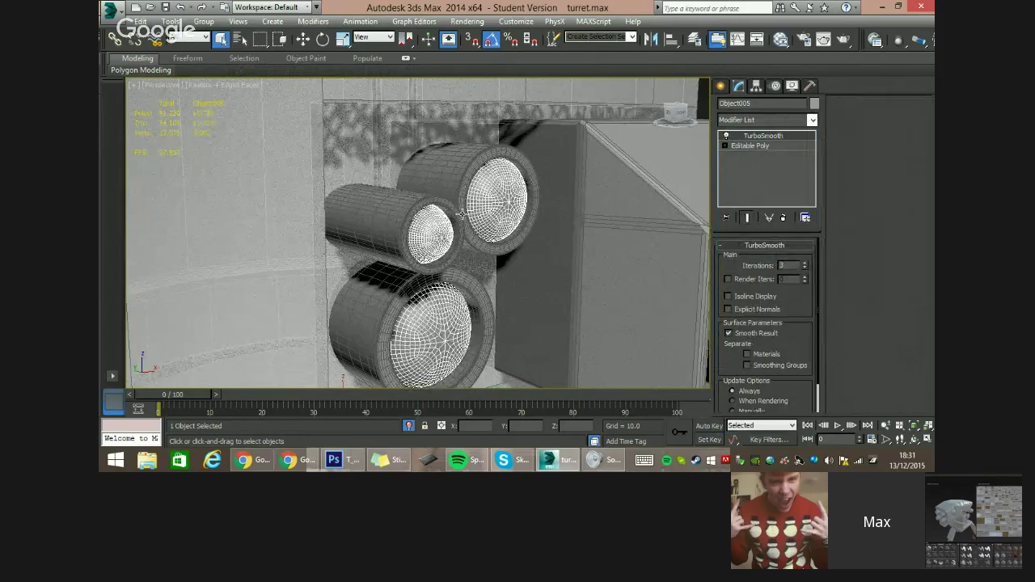
{"action": "left_click", "coordinate": [720, 86]}
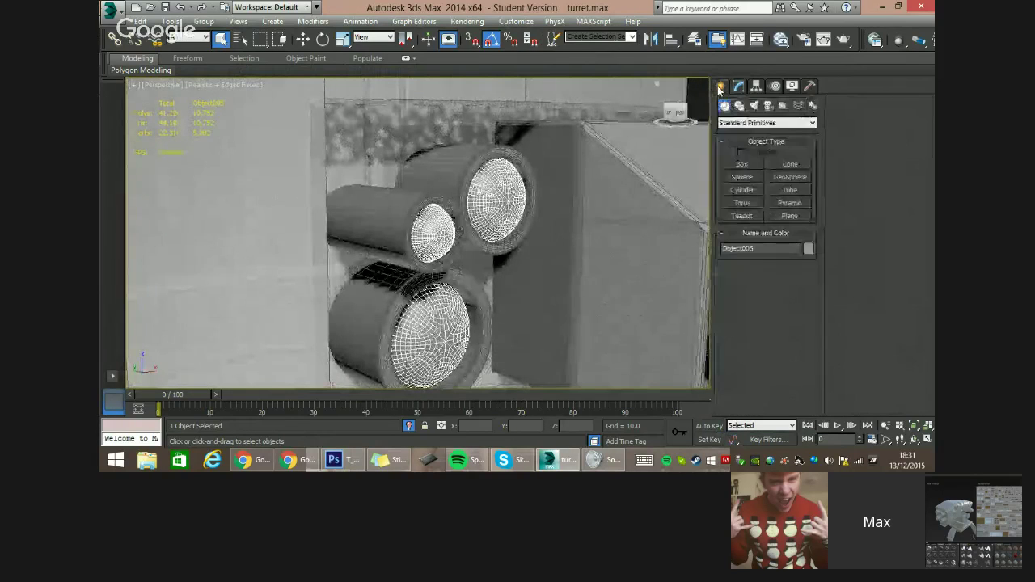
Examine the turret's main body and base from several angles, with and without edged faces displayed.
{"action": "scroll", "coordinate": [597, 173], "scroll_direction": "down", "scroll_amount": 6}
{"action": "left_click", "coordinate": [596, 173]}
{"action": "middle_click_drag", "start_coordinate": [581, 208], "coordinate": [418, 131], "text": "alt"}
{"action": "key", "text": "F4"}
{"action": "left_click", "coordinate": [419, 131]}
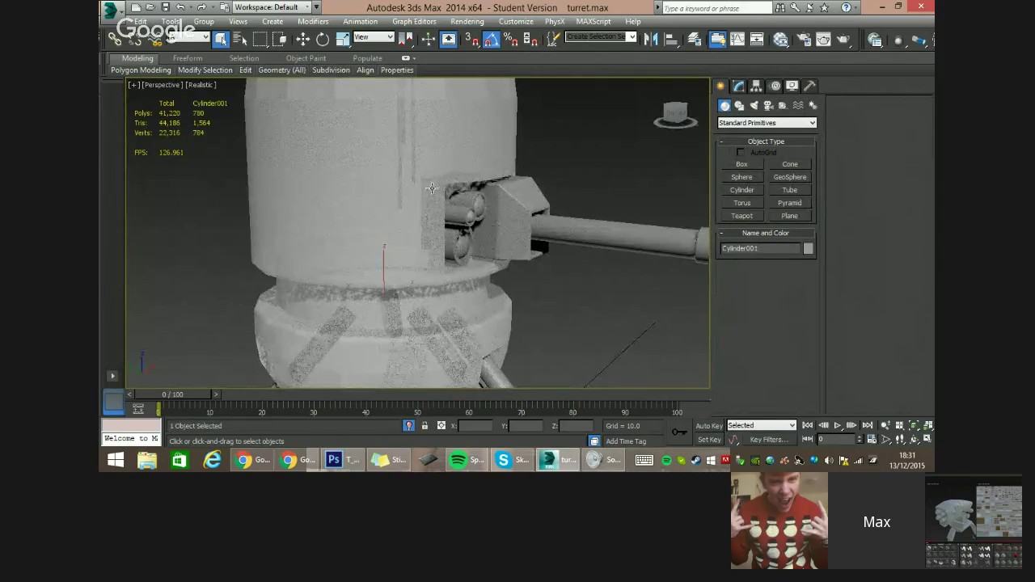
{"action": "middle_click_drag", "start_coordinate": [425, 199], "coordinate": [434, 222], "text": "alt"}
{"action": "key", "text": "F4"}
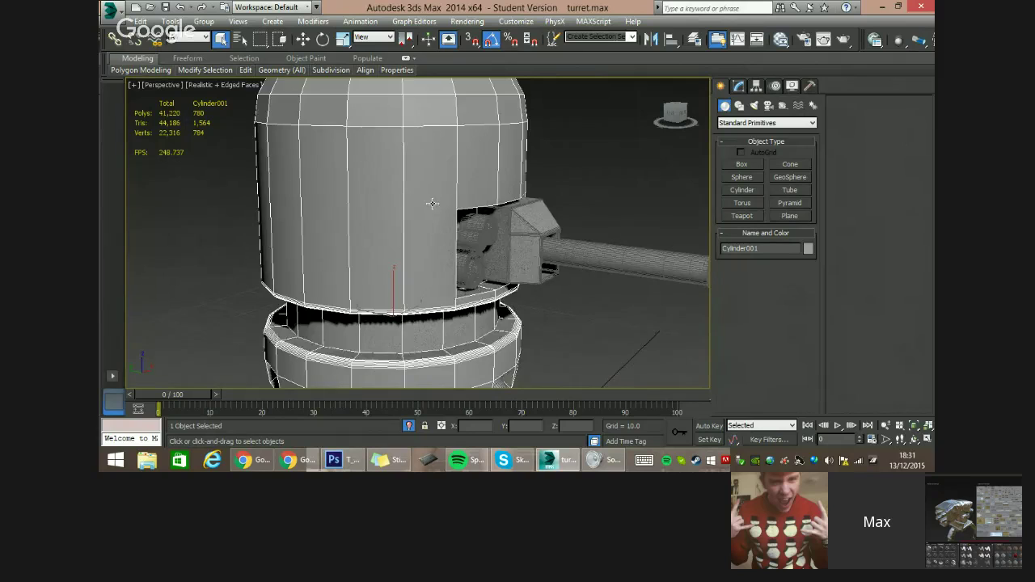
{"action": "scroll", "coordinate": [429, 243], "scroll_direction": "down", "scroll_amount": 5}
{"action": "scroll", "coordinate": [409, 278], "scroll_direction": "up", "scroll_amount": 4}
{"action": "scroll", "coordinate": [410, 278], "scroll_direction": "up", "scroll_amount": 6}
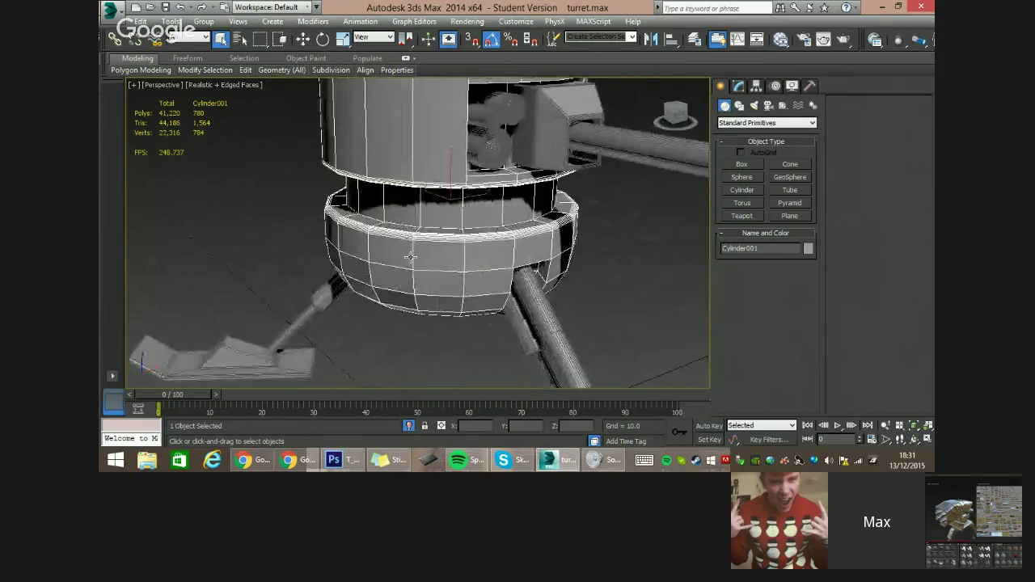
{"action": "scroll", "coordinate": [418, 272], "scroll_direction": "down", "scroll_amount": 2}
{"action": "middle_click_drag", "start_coordinate": [418, 271], "coordinate": [405, 235], "text": "alt"}
Add a TurboSmooth modifier with 1 iteration to the antennas on top of the turret and check their tips.
{"action": "left_click_drag", "start_coordinate": [525, 132], "coordinate": [525, 132]}
{"action": "key", "text": "z"}
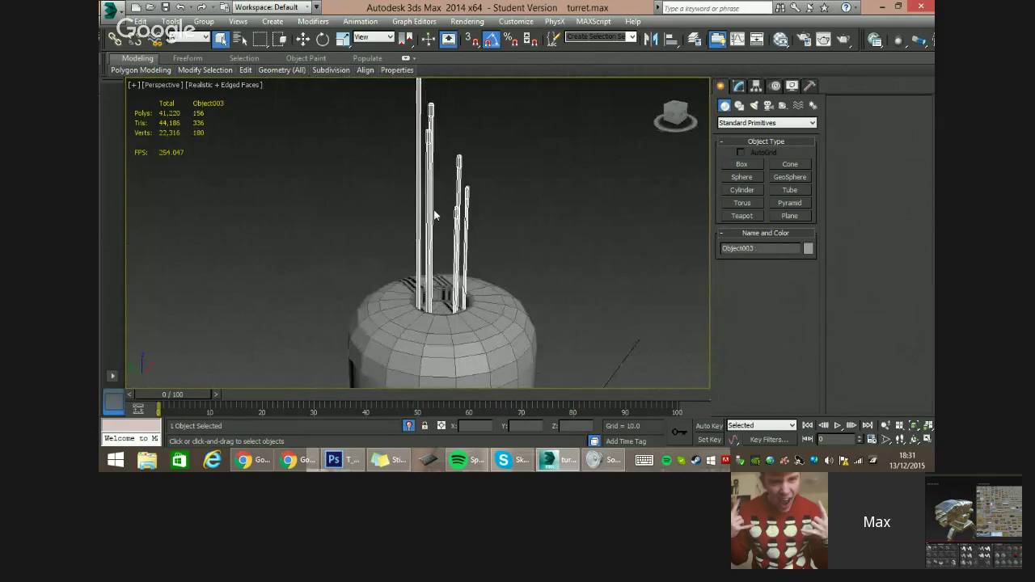
{"action": "left_click", "coordinate": [739, 86]}
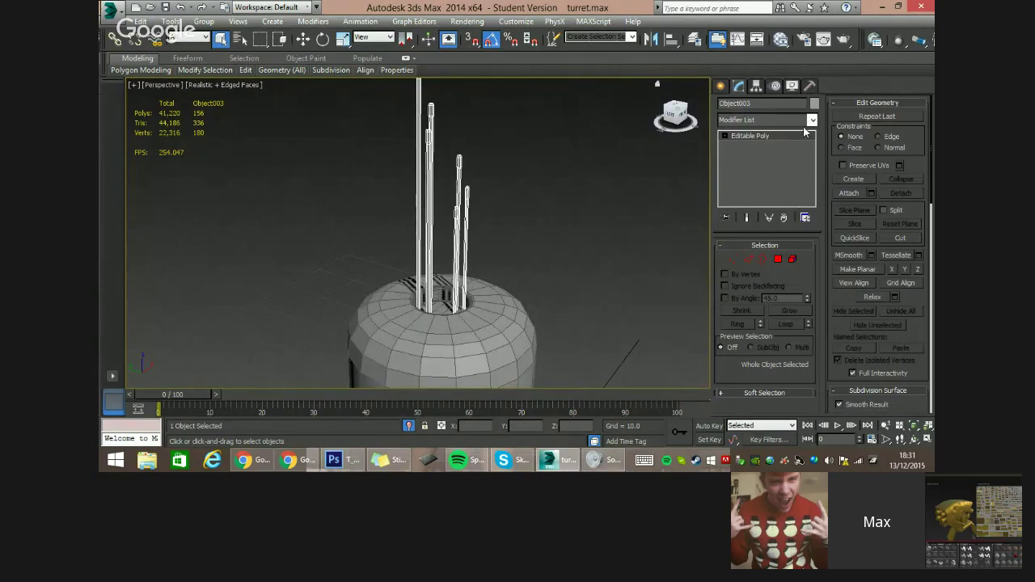
{"action": "left_click", "coordinate": [814, 121]}
{"action": "key", "text": "t"}
{"action": "key", "text": "t"}
{"action": "key", "text": "t"}
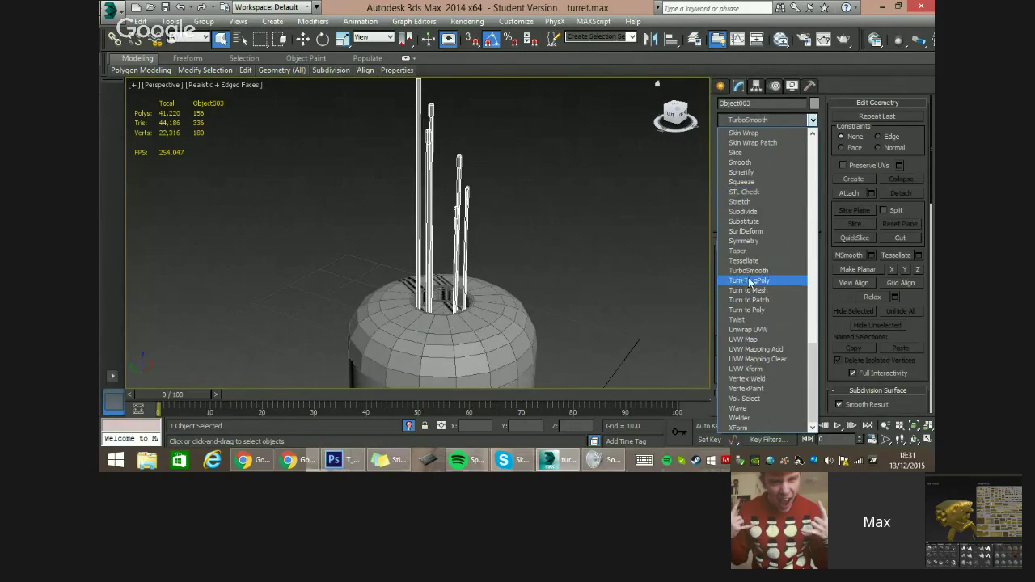
{"action": "left_click", "coordinate": [748, 270]}
{"action": "scroll", "coordinate": [387, 243], "scroll_direction": "up", "scroll_amount": 5}
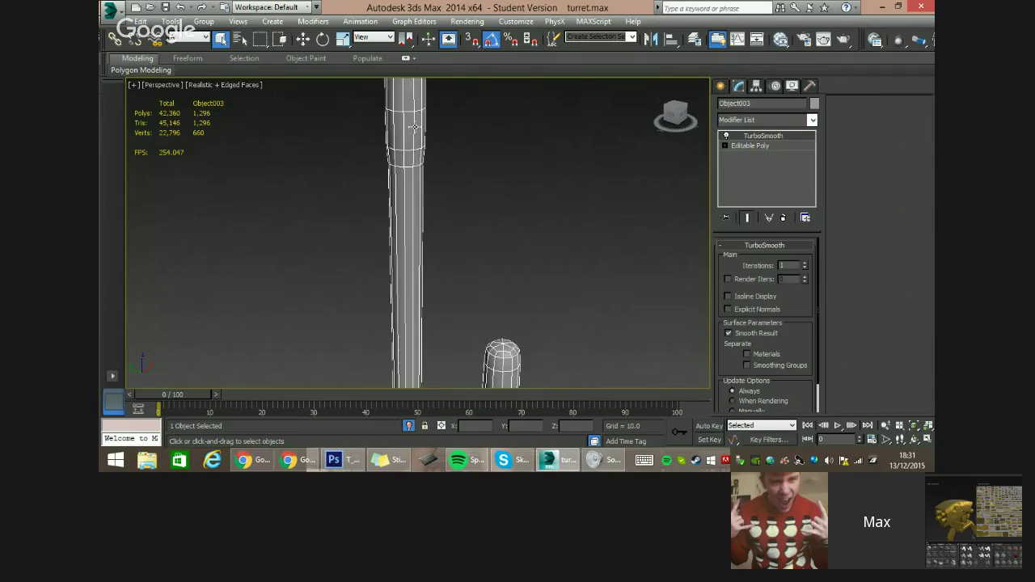
{"action": "middle_click_drag", "start_coordinate": [414, 136], "coordinate": [376, 131], "text": "alt"}
{"action": "scroll", "coordinate": [534, 230], "scroll_direction": "down", "scroll_amount": 5}
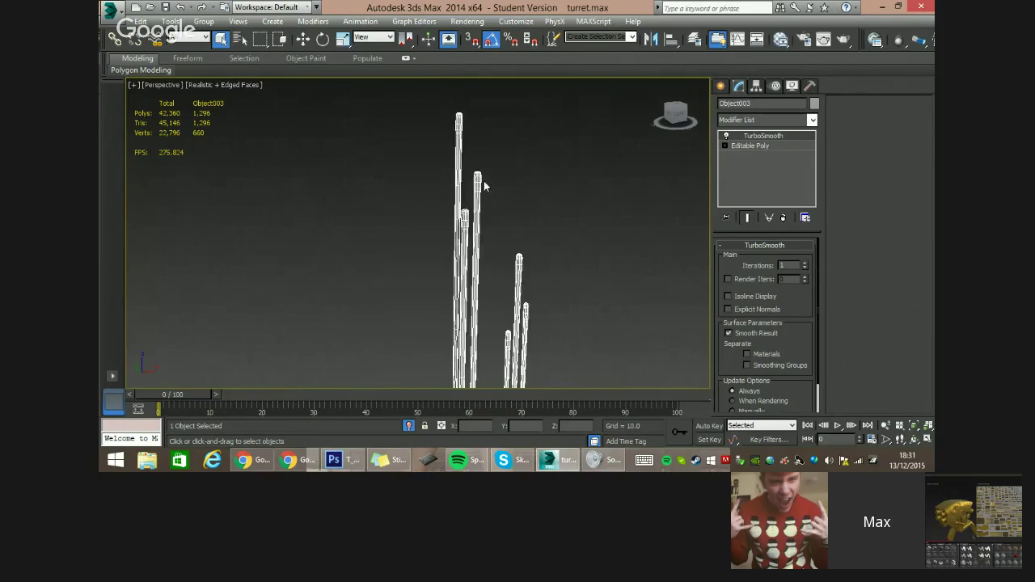
{"action": "middle_click_drag", "start_coordinate": [483, 186], "coordinate": [509, 211], "text": "alt"}
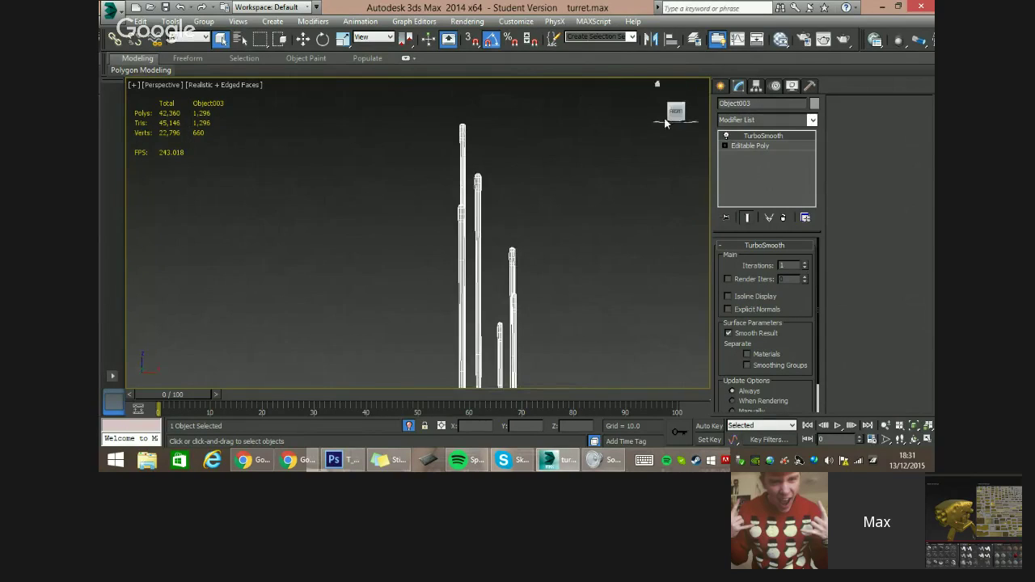
Try a TurboSmooth modifier with 1 iteration on the turret's main body and delete it from the stack.
{"action": "left_click", "coordinate": [553, 242]}
{"action": "middle_click_drag", "start_coordinate": [546, 321], "coordinate": [624, 157]}
{"action": "scroll", "coordinate": [516, 182], "scroll_direction": "down", "scroll_amount": 5}
{"action": "left_click", "coordinate": [516, 263]}
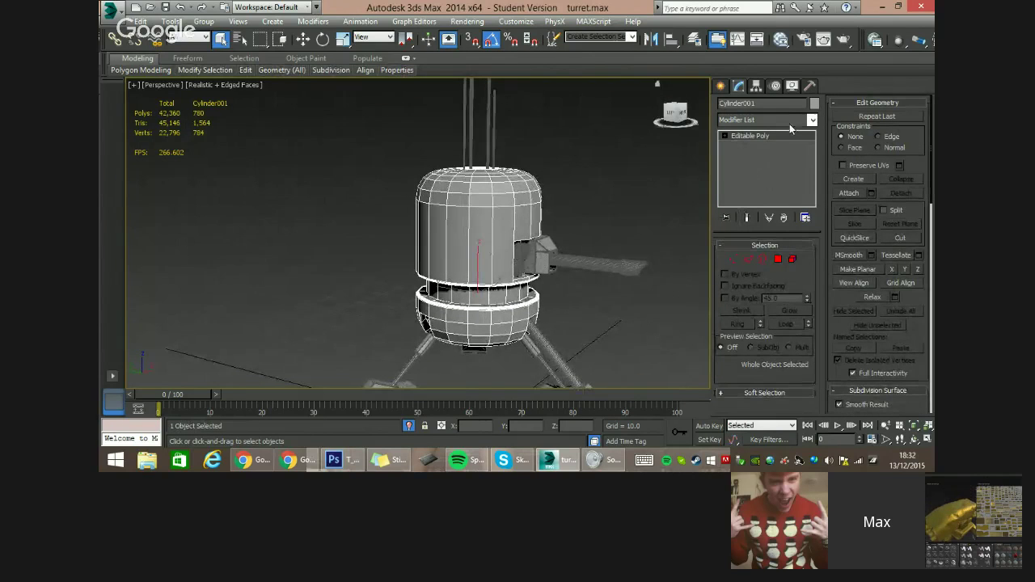
{"action": "left_click", "coordinate": [815, 120]}
{"action": "key", "text": "r"}
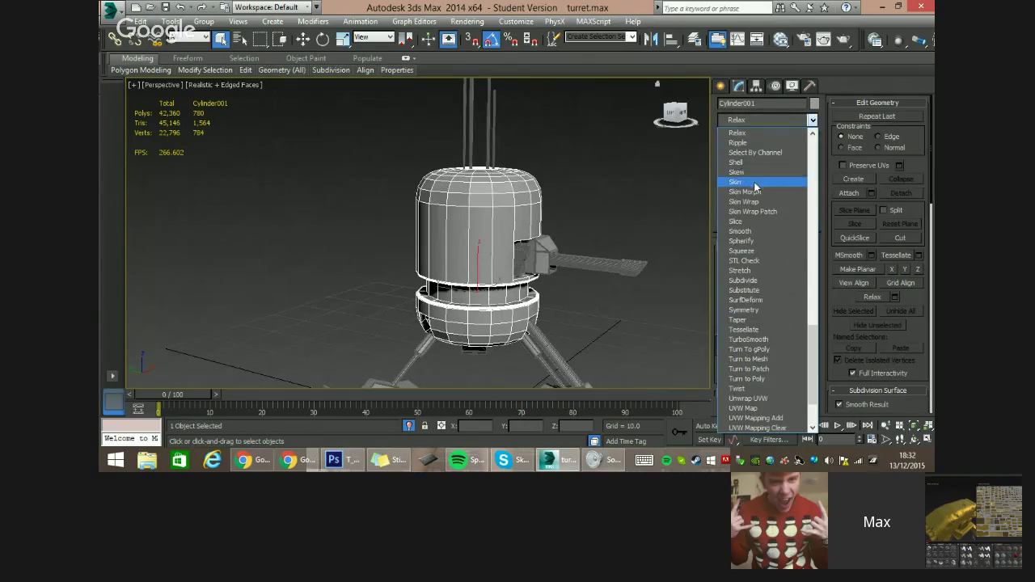
{"action": "left_click", "coordinate": [736, 339]}
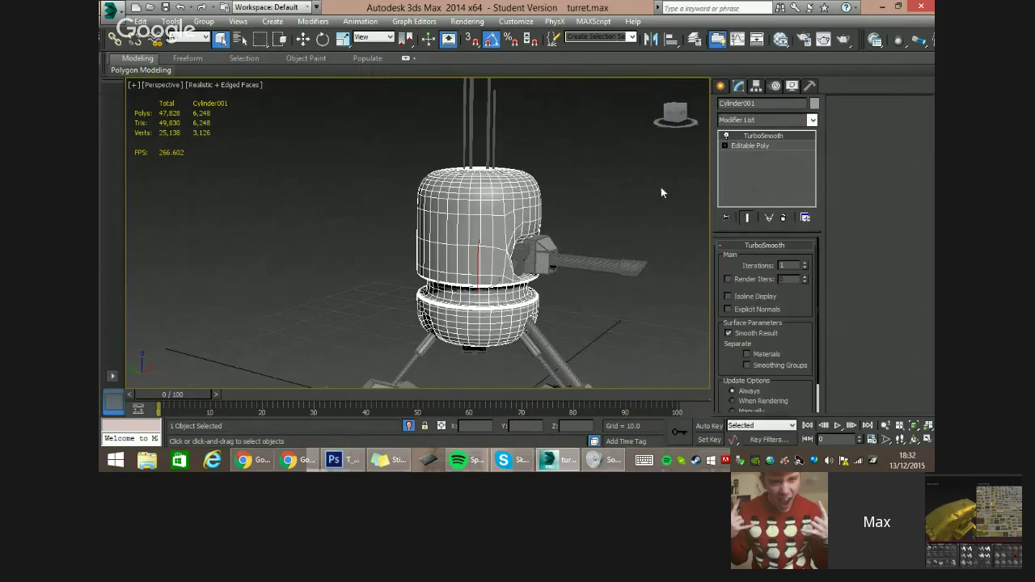
{"action": "right_click", "coordinate": [752, 144]}
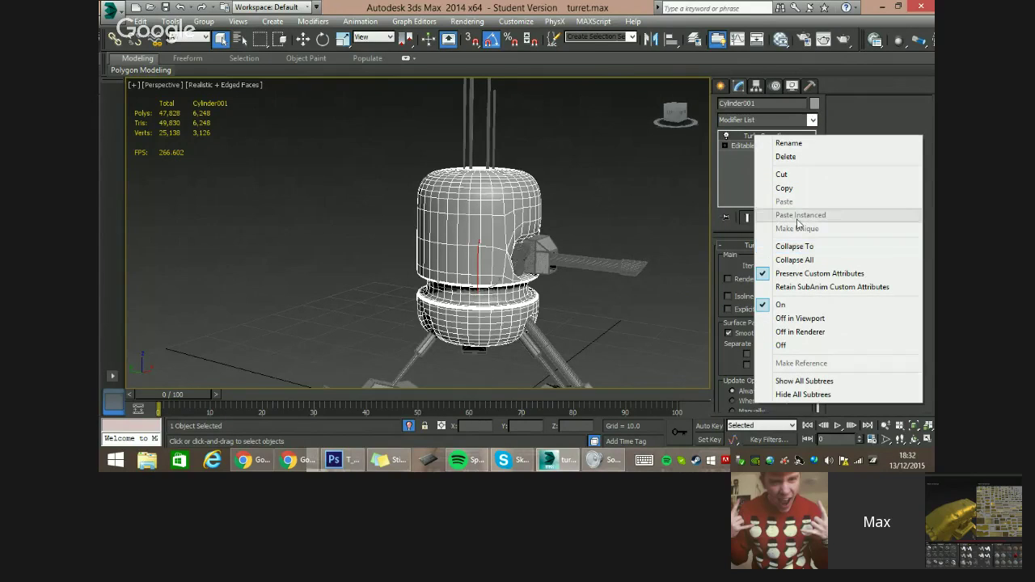
{"action": "left_click", "coordinate": [786, 157]}
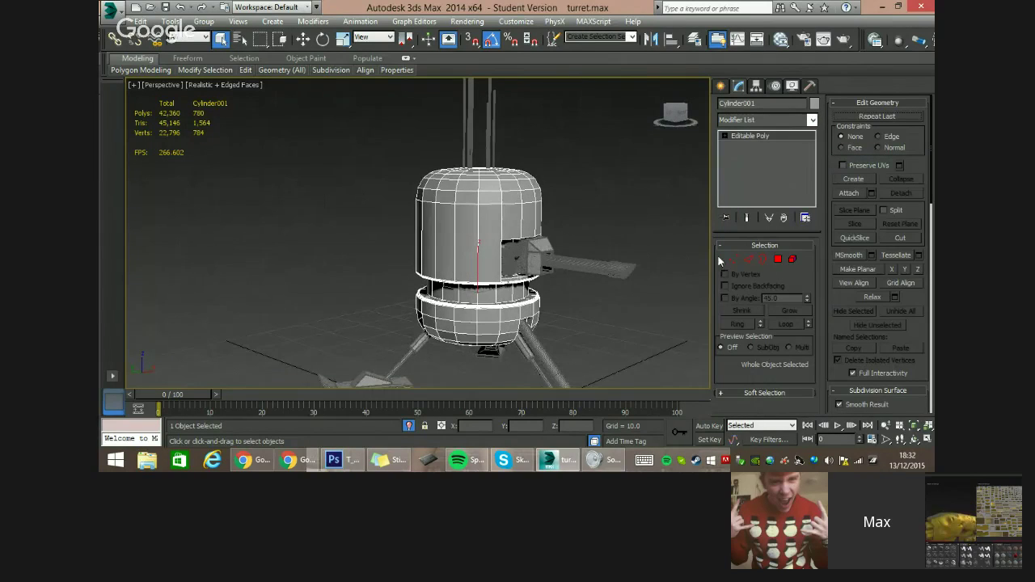
Chamfer the outer and inner edge loops of the camera and gun opening in the main body with 6 segments.
{"action": "left_click", "coordinate": [748, 258]}
{"action": "scroll", "coordinate": [522, 250], "scroll_direction": "up", "scroll_amount": 5}
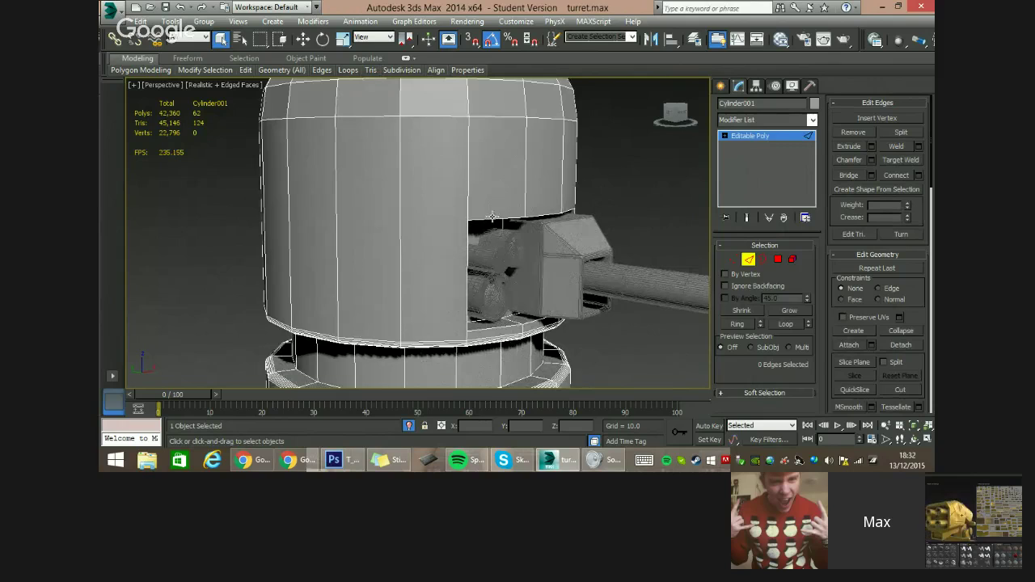
{"action": "double_click", "coordinate": [492, 217]}
{"action": "middle_click_drag", "start_coordinate": [510, 231], "coordinate": [440, 205], "text": "alt"}
{"action": "scroll", "coordinate": [477, 225], "scroll_direction": "up", "scroll_amount": 5}
{"action": "double_click", "coordinate": [439, 205], "text": "ctrl"}
{"action": "left_click", "coordinate": [372, 251], "text": "ctrl"}
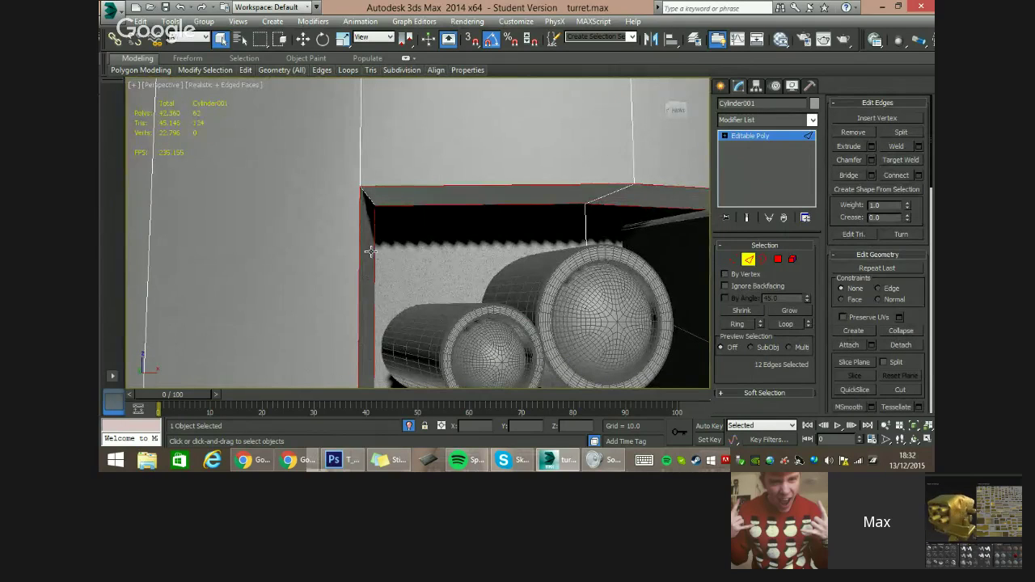
{"action": "middle_click_drag", "start_coordinate": [411, 280], "coordinate": [455, 262]}
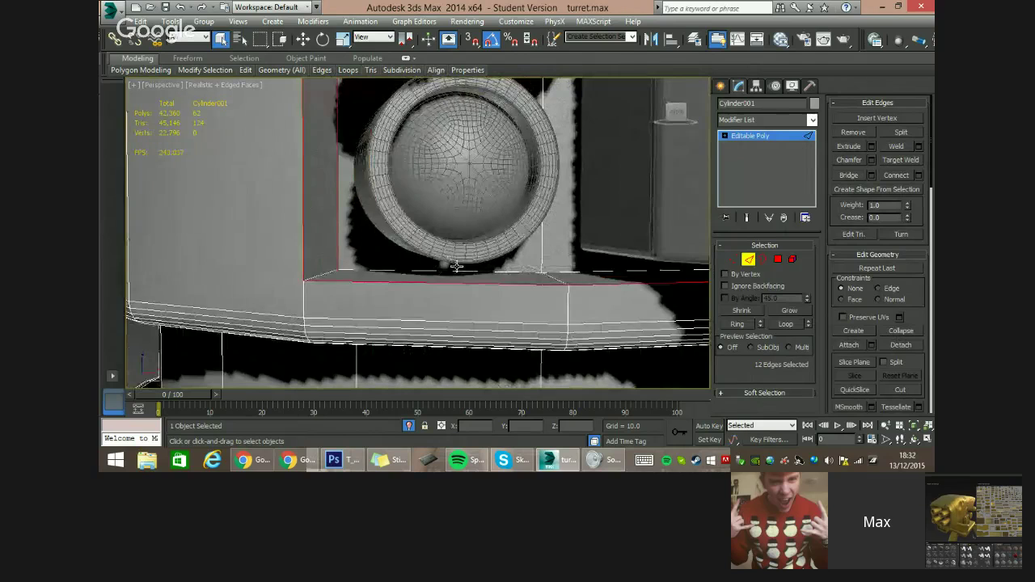
{"action": "middle_click_drag", "start_coordinate": [554, 272], "coordinate": [503, 277], "text": "alt"}
{"action": "scroll", "coordinate": [495, 243], "scroll_direction": "down", "scroll_amount": 5}
{"action": "middle_click_drag", "start_coordinate": [487, 201], "coordinate": [561, 214], "text": "alt"}
{"action": "scroll", "coordinate": [487, 245], "scroll_direction": "up", "scroll_amount": 4}
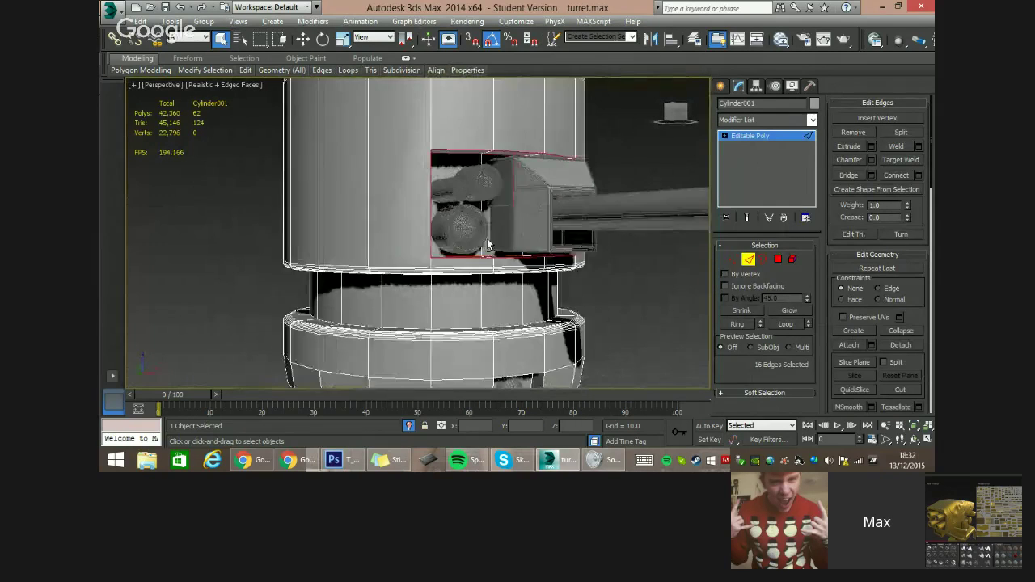
{"action": "middle_click_drag", "start_coordinate": [486, 246], "coordinate": [508, 233], "text": "alt"}
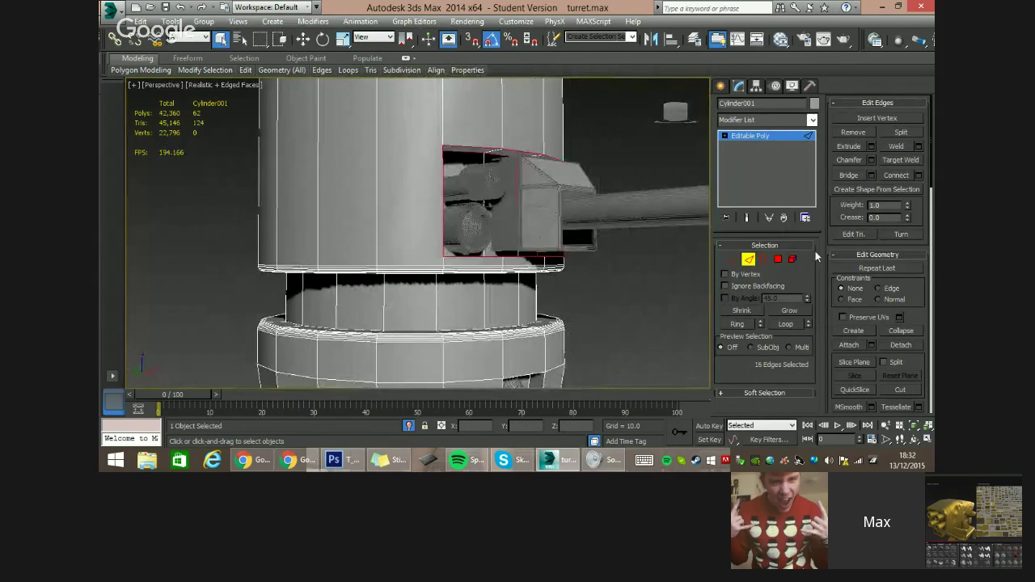
{"action": "left_click", "coordinate": [871, 161]}
{"action": "scroll", "coordinate": [392, 162], "scroll_direction": "up", "scroll_amount": 6}
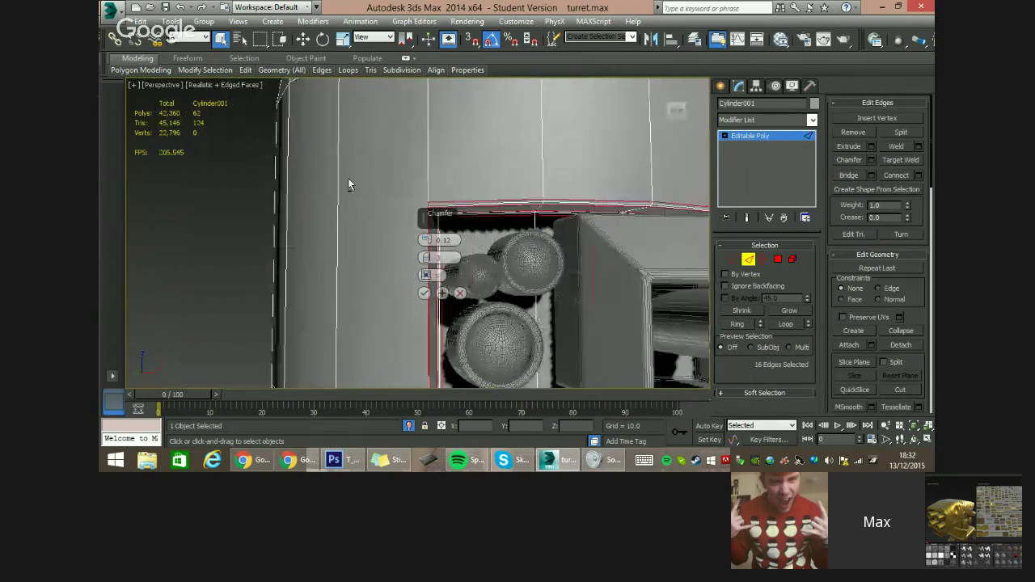
{"action": "middle_click_drag", "start_coordinate": [348, 180], "coordinate": [330, 185], "text": "alt"}
{"action": "scroll", "coordinate": [393, 208], "scroll_direction": "up", "scroll_amount": 4}
{"action": "middle_click_drag", "start_coordinate": [393, 208], "coordinate": [394, 233], "text": "alt"}
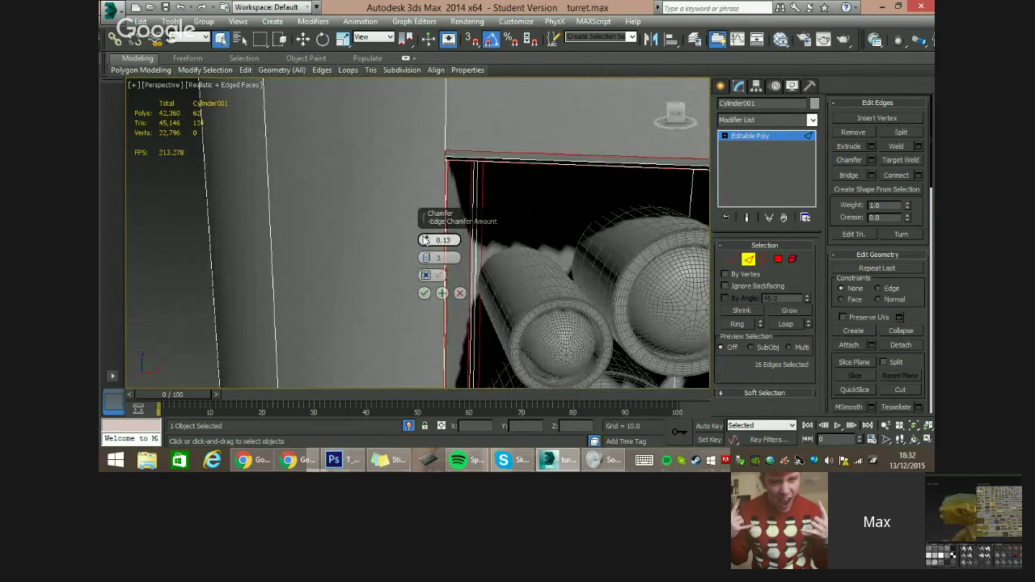
{"action": "left_click_drag", "start_coordinate": [425, 240], "coordinate": [425, 234]}
{"action": "middle_click_drag", "start_coordinate": [385, 226], "coordinate": [408, 293], "text": "alt"}
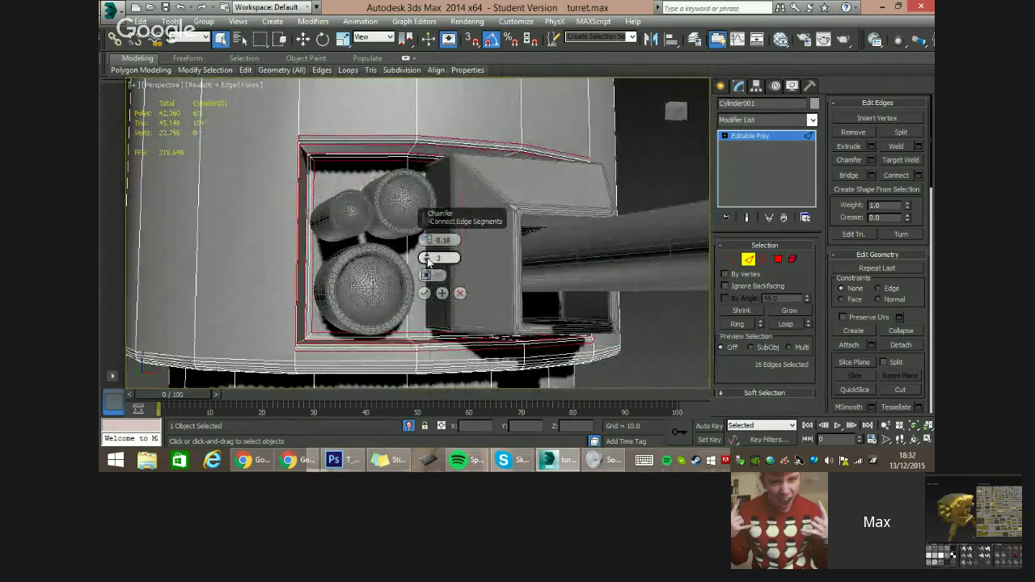
{"action": "left_click", "coordinate": [425, 255]}
{"action": "left_click", "coordinate": [426, 254]}
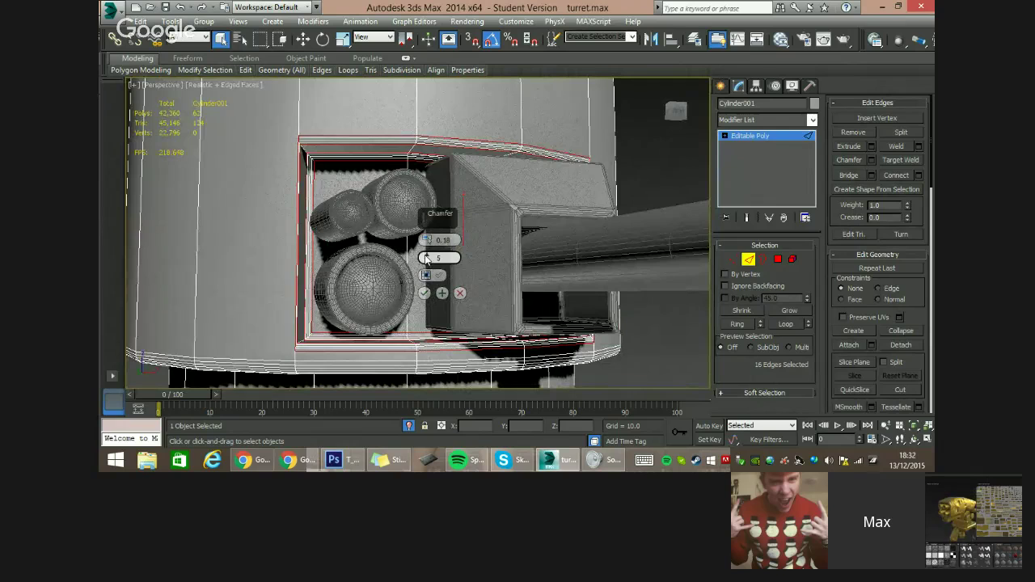
{"action": "left_click", "coordinate": [425, 255]}
{"action": "middle_click_drag", "start_coordinate": [354, 239], "coordinate": [394, 302], "text": "alt"}
{"action": "left_click", "coordinate": [424, 293]}
{"action": "scroll", "coordinate": [427, 250], "scroll_direction": "down", "scroll_amount": 4}
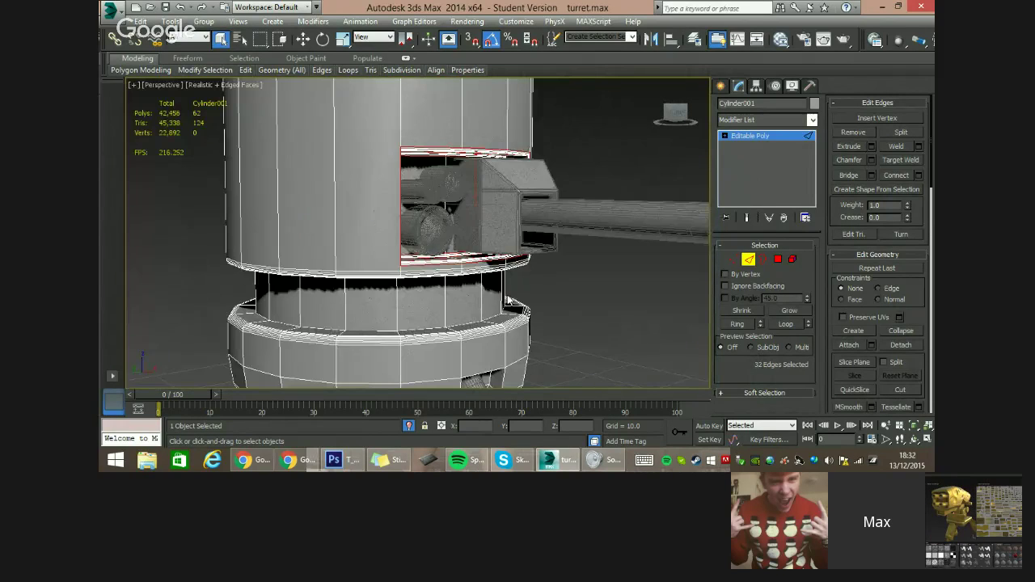
Connect the ring of vertical edges around the recessed neck below the upper body with 8 segments and a pinch of 0.
{"action": "left_click", "coordinate": [560, 273]}
{"action": "middle_click_drag", "start_coordinate": [494, 219], "coordinate": [408, 291], "text": "alt"}
{"action": "left_click", "coordinate": [406, 296]}
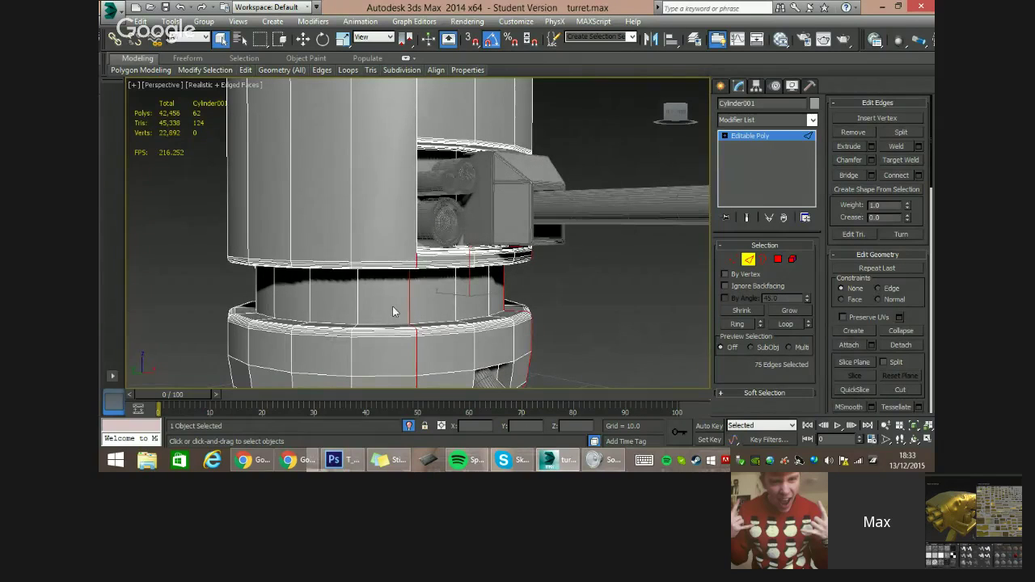
{"action": "left_click", "coordinate": [454, 296], "text": "shift"}
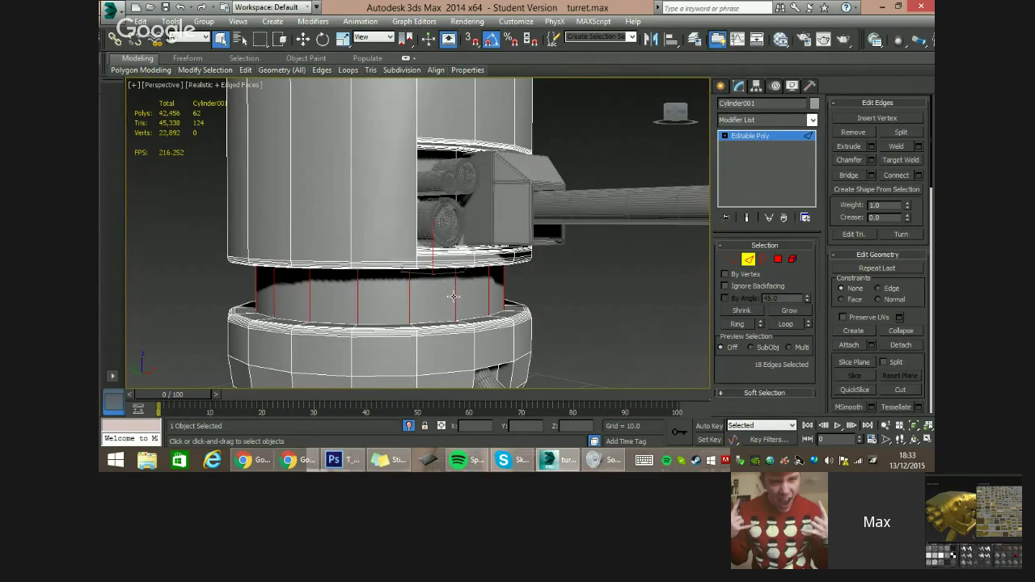
{"action": "middle_click_drag", "start_coordinate": [476, 297], "coordinate": [450, 275], "text": "alt"}
{"action": "key", "text": "ctrl+shift+e"}
{"action": "key", "text": "ctrl+z"}
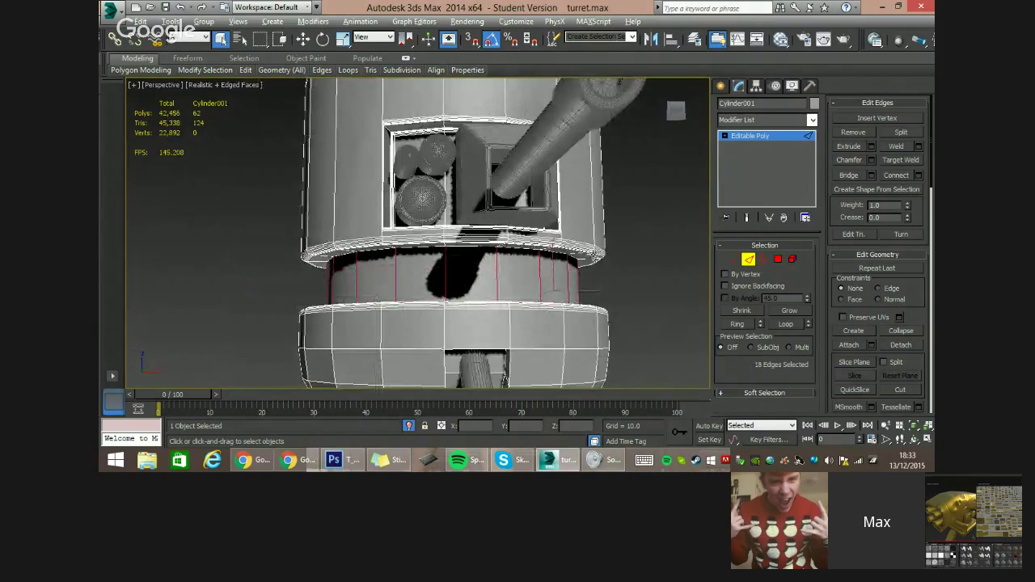
{"action": "mouse_move", "coordinate": [595, 257]}
{"action": "middle_mouse_down", "text": "alt"}
{"action": "mouse_move", "coordinate": [548, 263]}
{"action": "mouse_move", "coordinate": [595, 251]}
{"action": "middle_mouse_up", "text": "alt"}
{"action": "scroll", "coordinate": [539, 254], "scroll_direction": "down", "scroll_amount": 4}
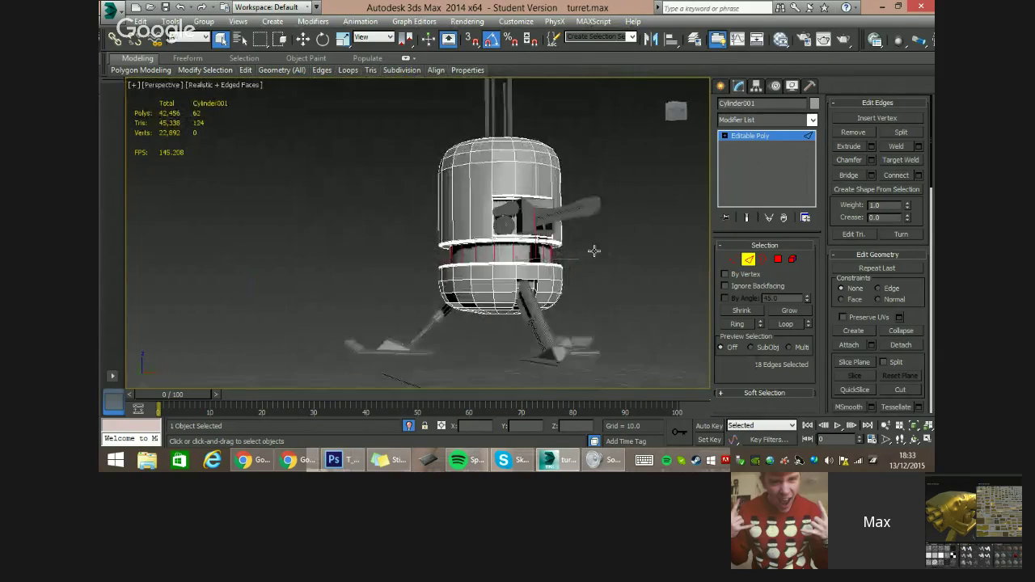
{"action": "scroll", "coordinate": [593, 251], "scroll_direction": "up", "scroll_amount": 4}
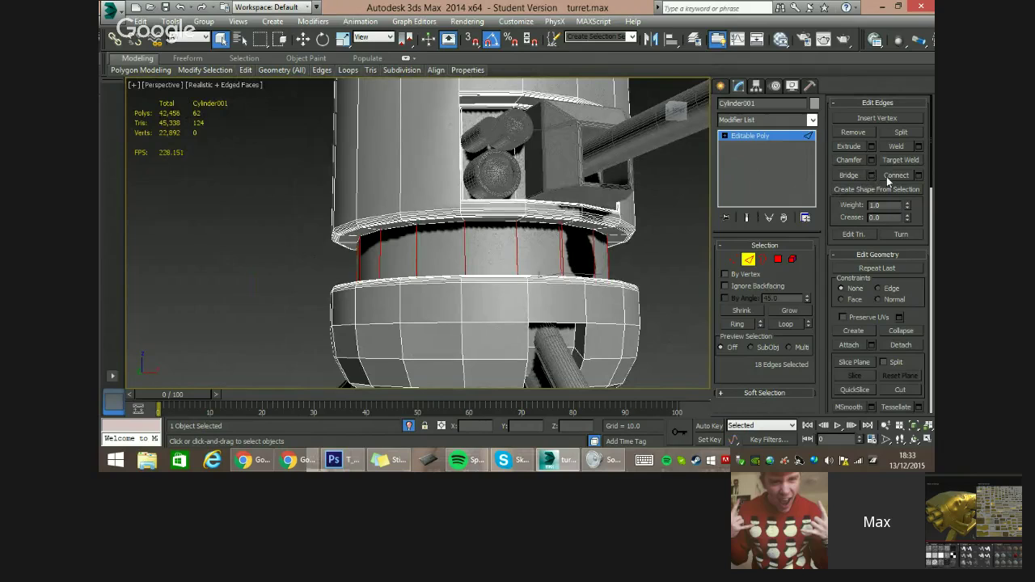
{"action": "left_click", "coordinate": [918, 175]}
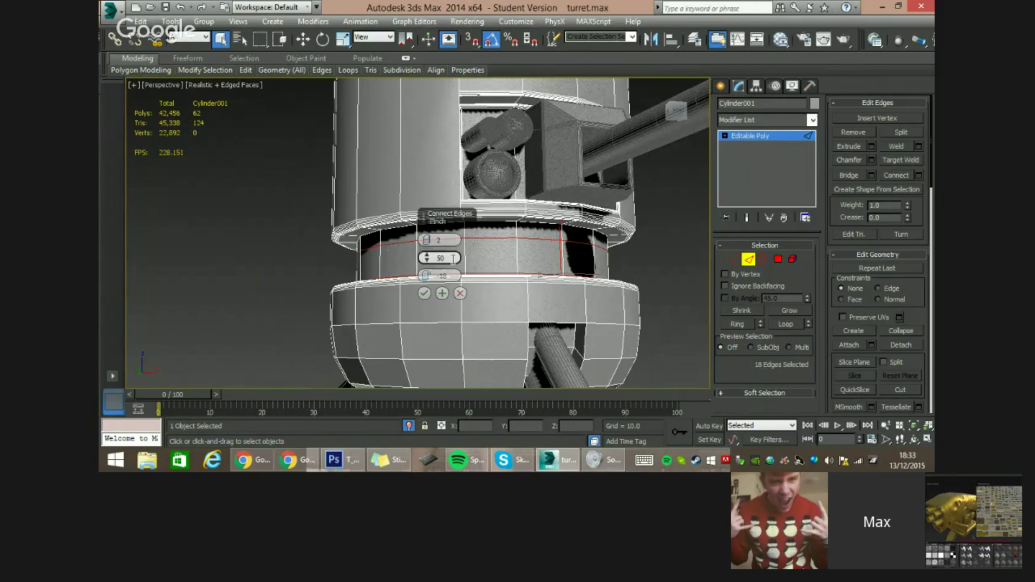
{"action": "right_click", "coordinate": [428, 258]}
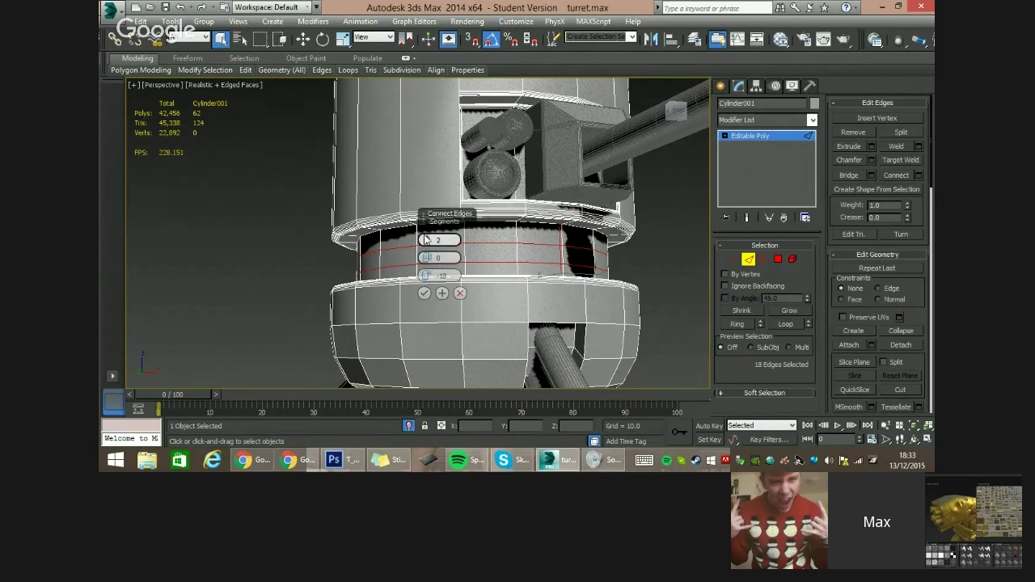
{"action": "left_click_drag", "start_coordinate": [425, 238], "coordinate": [424, 234]}
{"action": "scroll", "coordinate": [356, 267], "scroll_direction": "up", "scroll_amount": 3}
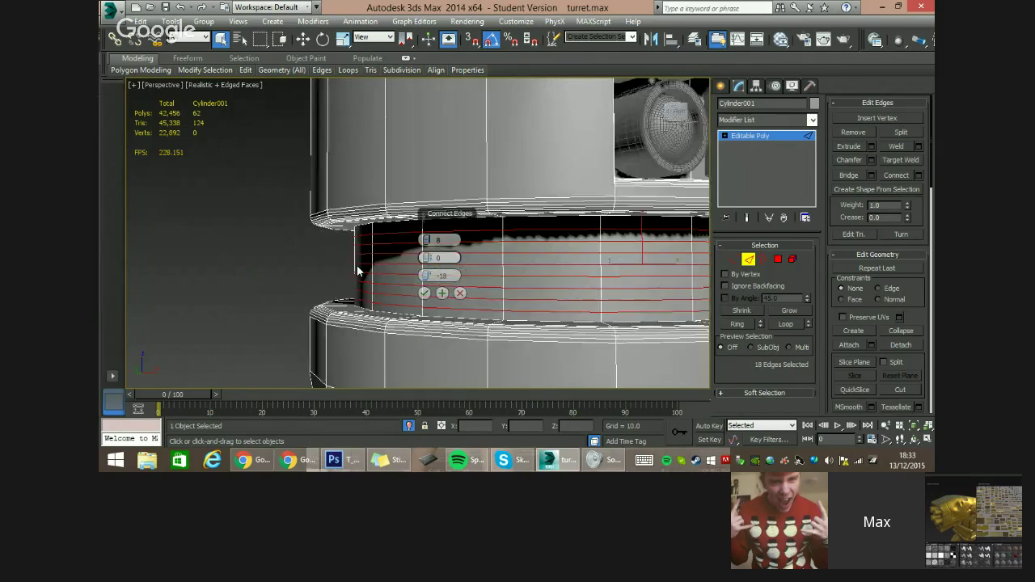
{"action": "scroll", "coordinate": [356, 270], "scroll_direction": "up", "scroll_amount": 2}
{"action": "left_click", "coordinate": [423, 293]}
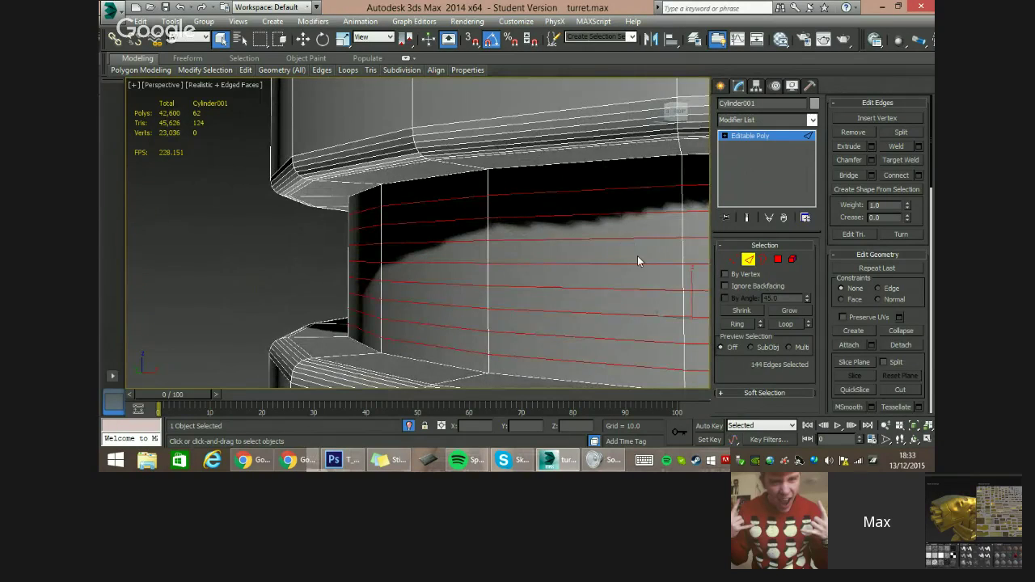
Try to select every second horizontal edge loop around the recessed neck.
{"action": "left_click", "coordinate": [778, 260]}
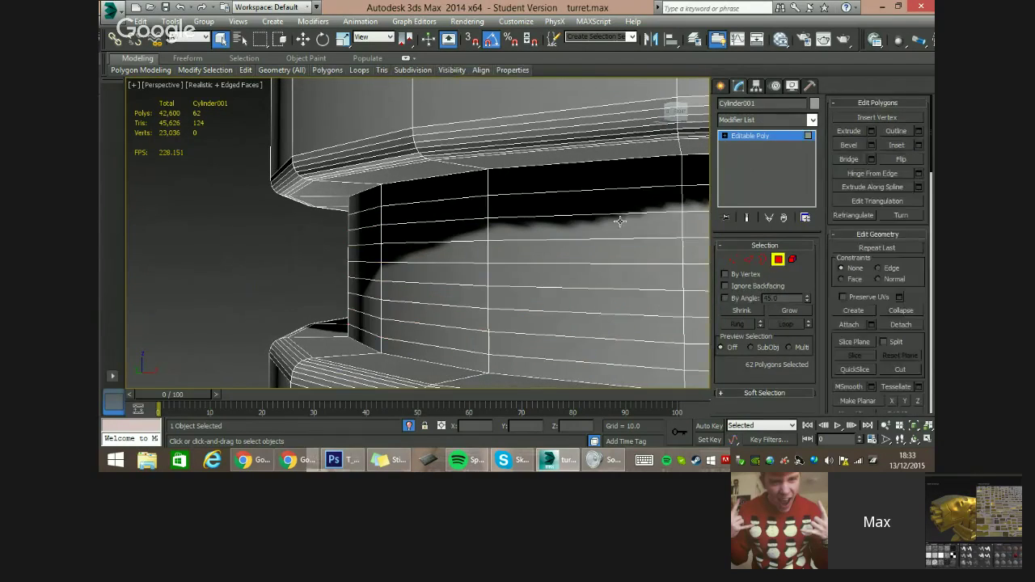
{"action": "left_click", "coordinate": [565, 199]}
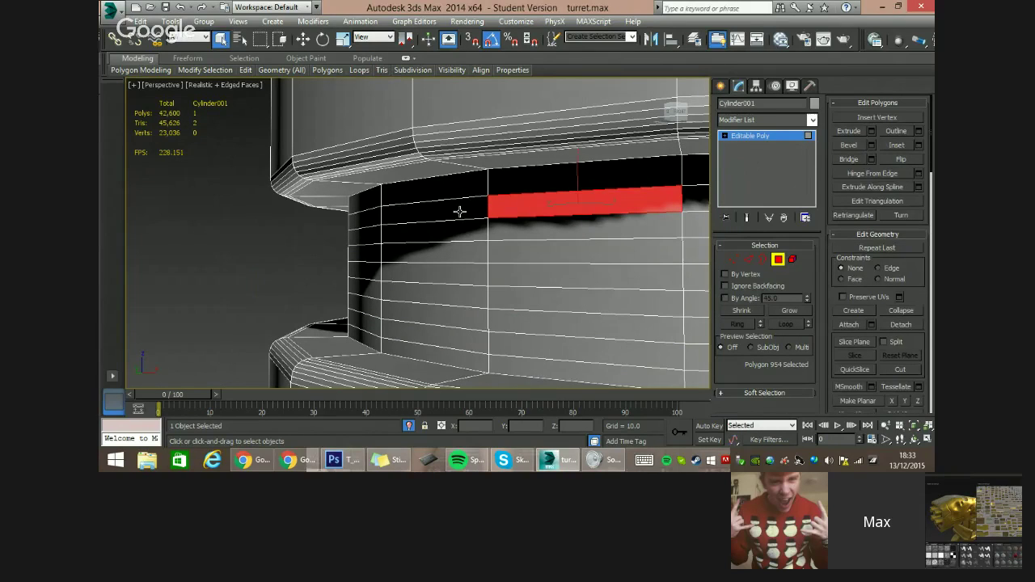
{"action": "key", "text": "1"}
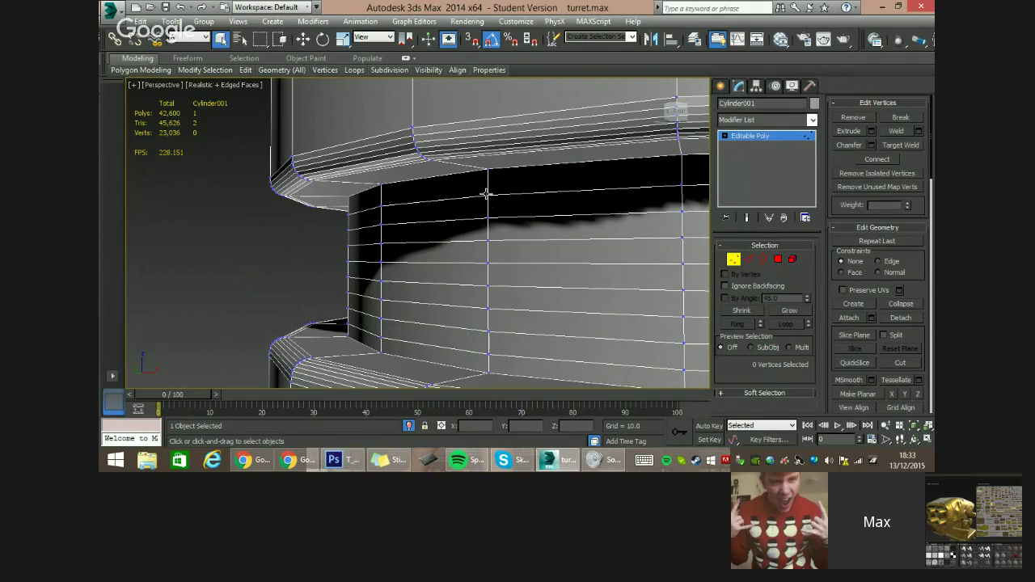
{"action": "left_click", "coordinate": [487, 192]}
{"action": "key", "text": "2"}
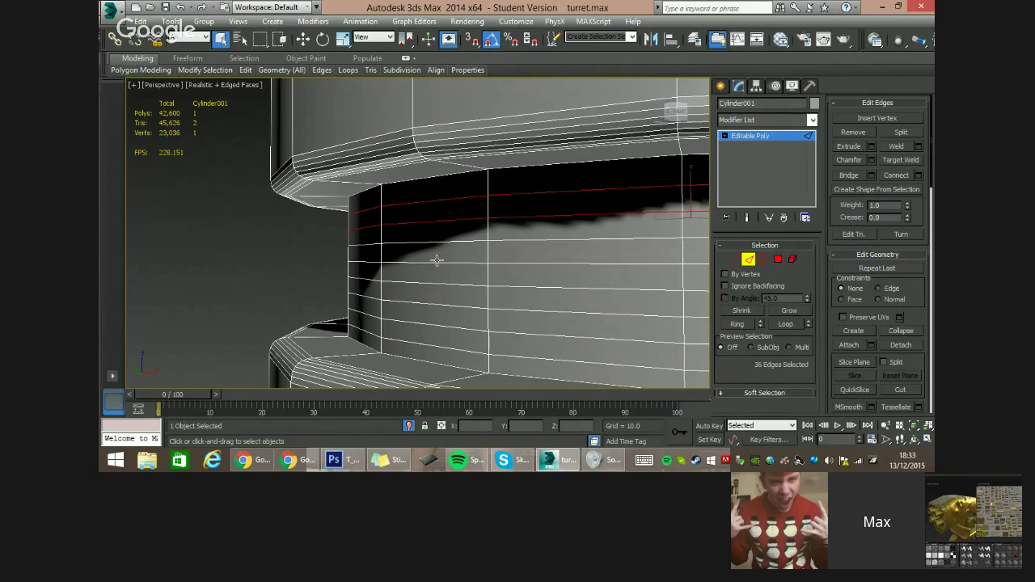
{"action": "key", "text": "ctrl+z"}
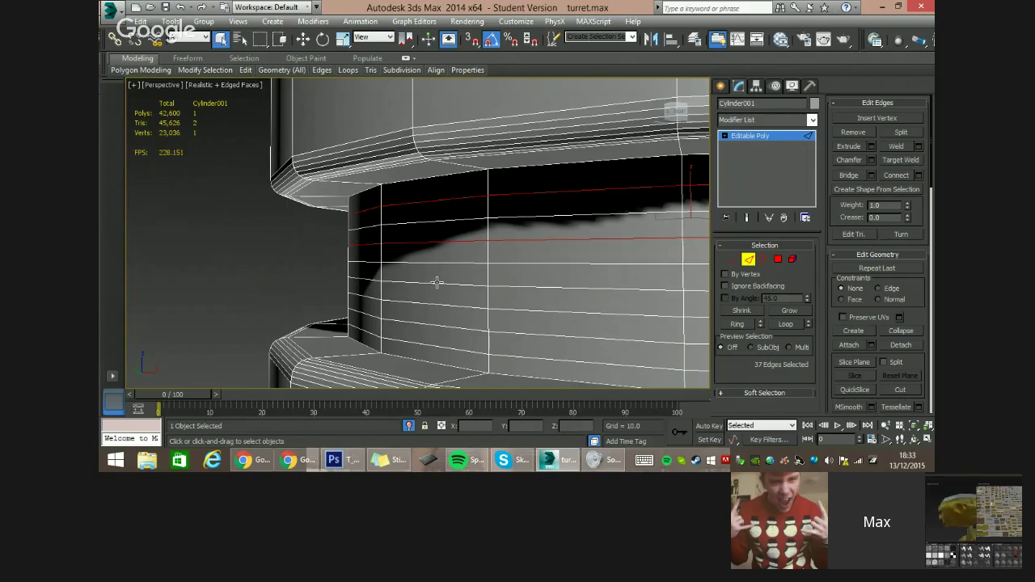
{"action": "left_click", "coordinate": [437, 281], "text": "ctrl"}
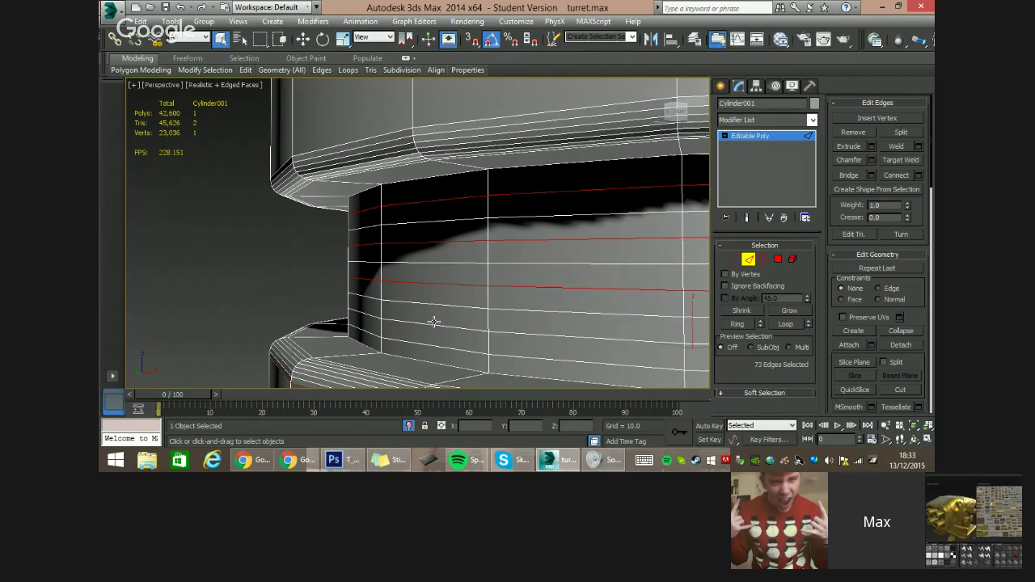
{"action": "key", "text": "ctrl+z"}
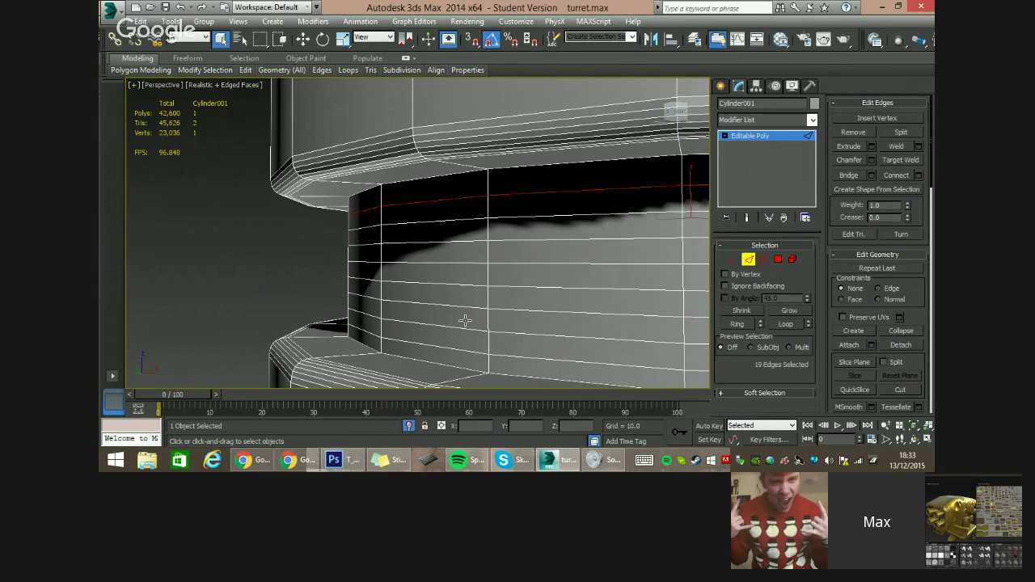
{"action": "key", "text": "ctrl+z"}
{"action": "key", "text": "ctrl+z"}
{"action": "key", "text": "ctrl+z"}
{"action": "key", "text": "ctrl+z"}
{"action": "key", "text": "ctrl+z"}
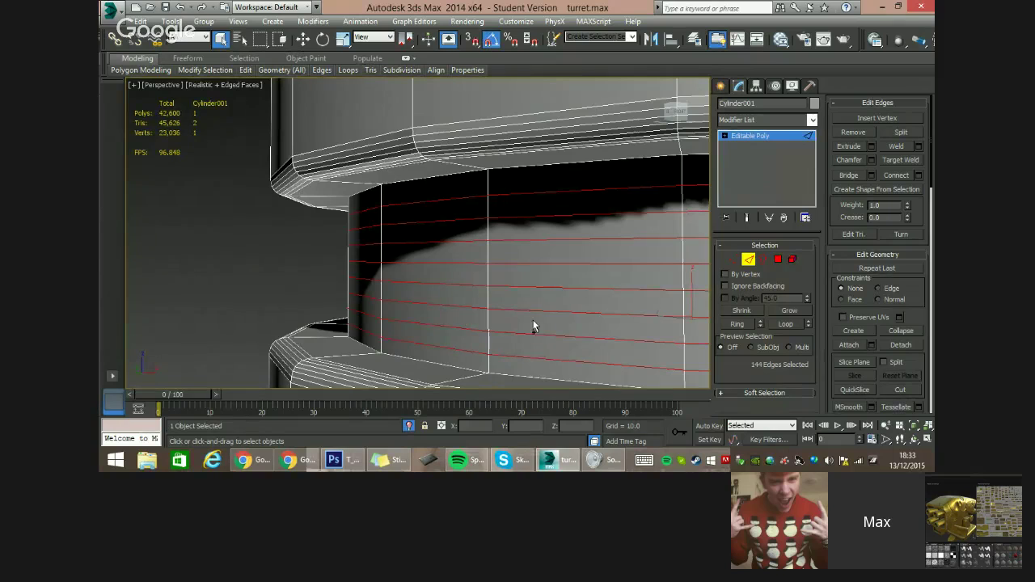
Undo the last connect and reconnect the ring of vertical neck edges with 9 segments, pinch 0 and slide -18.
{"action": "key", "text": "ctrl+BackSpace"}
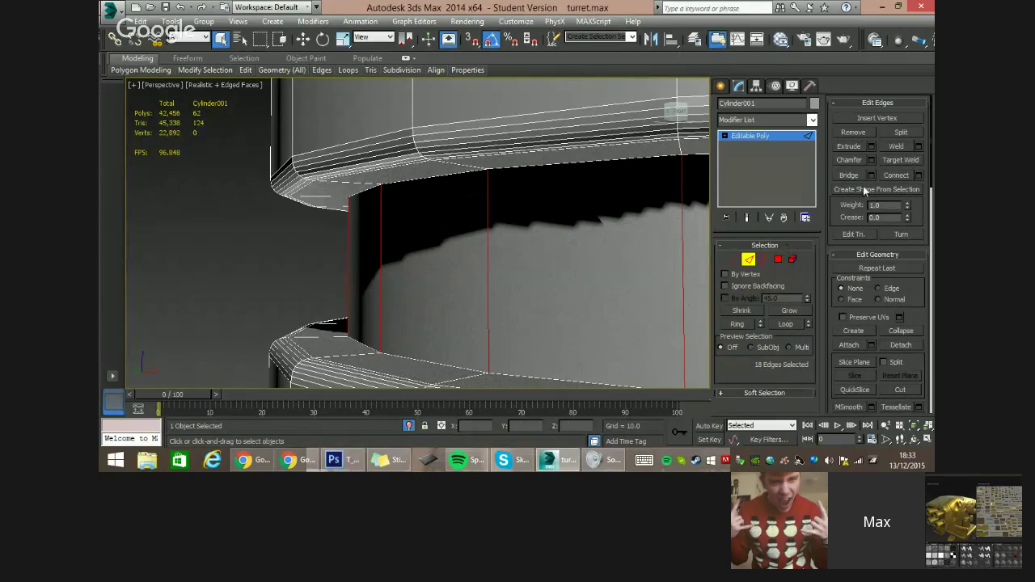
{"action": "left_click", "coordinate": [918, 175]}
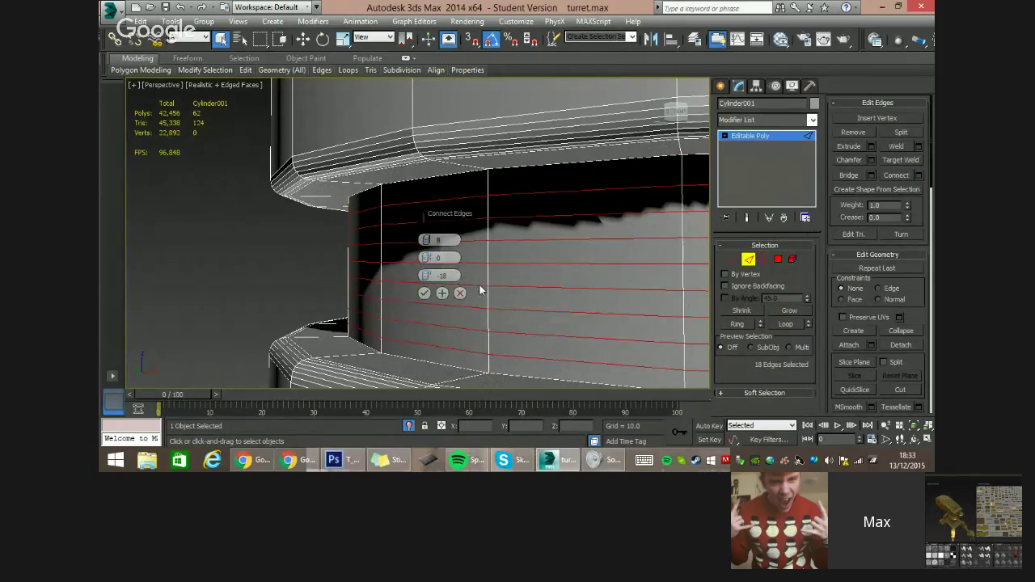
{"action": "left_click", "coordinate": [425, 237]}
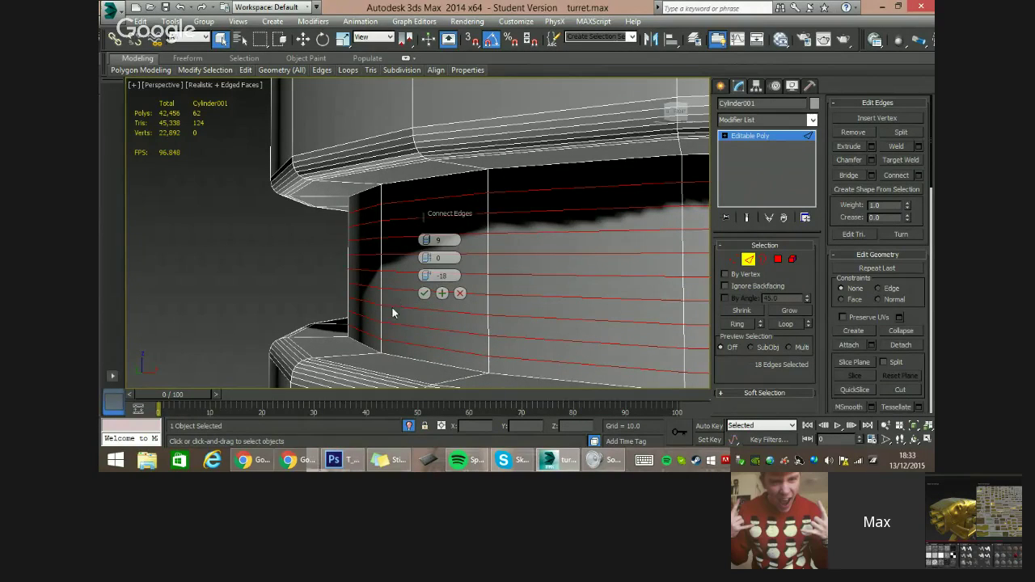
{"action": "left_click", "coordinate": [424, 294]}
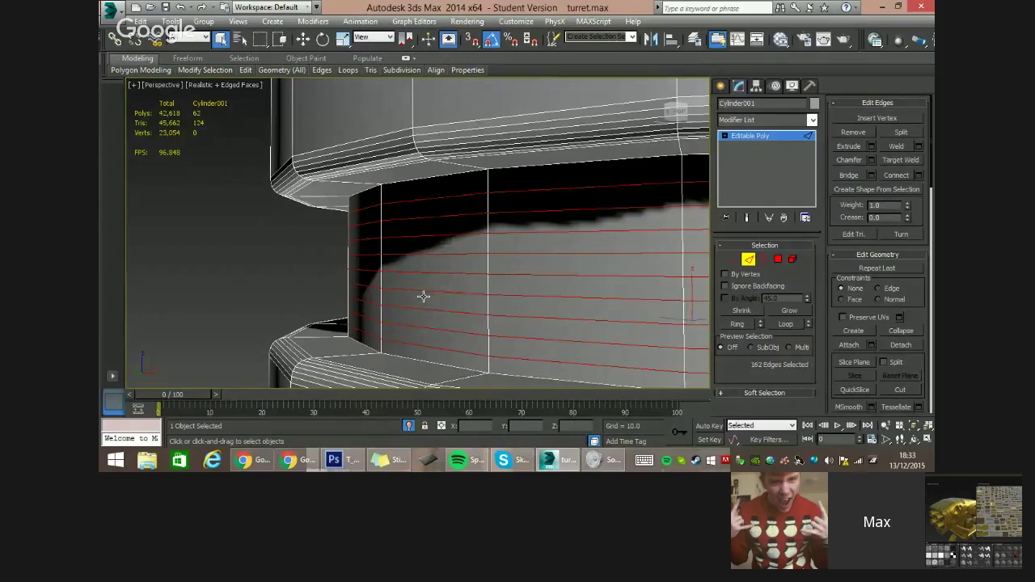
Select every second horizontal edge loop around the recessed neck and scale them outward to about 103% in X and Y.
{"action": "double_click", "coordinate": [446, 194]}
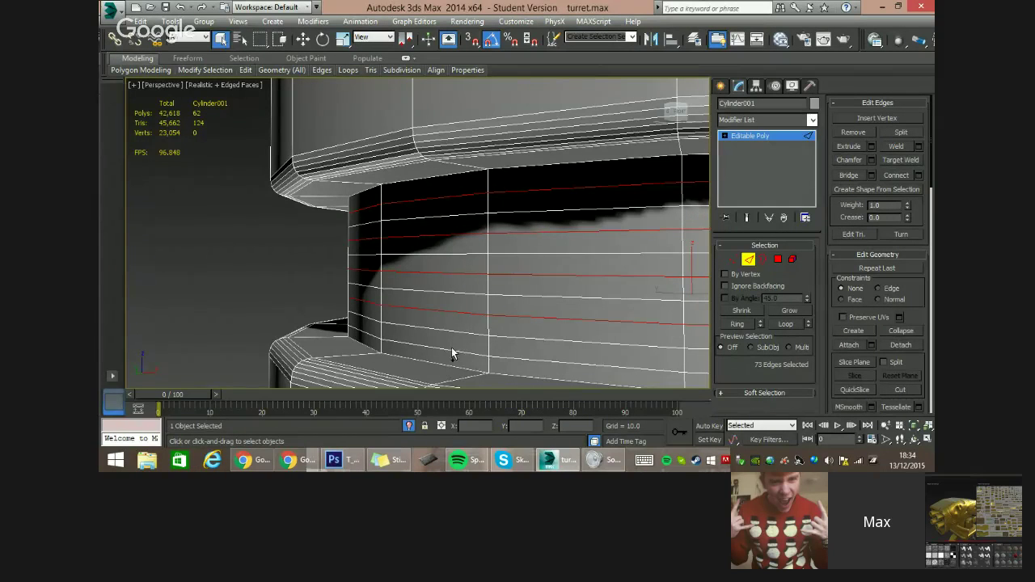
{"action": "scroll", "coordinate": [396, 316], "scroll_direction": "down", "scroll_amount": 8}
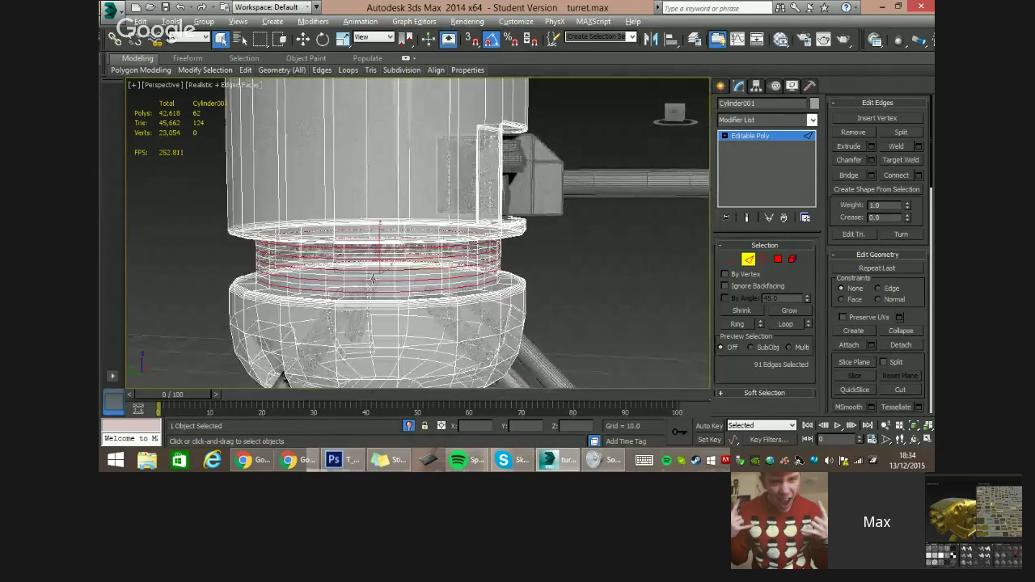
{"action": "key", "text": "r"}
{"action": "scroll", "coordinate": [381, 277], "scroll_direction": "up", "scroll_amount": 8}
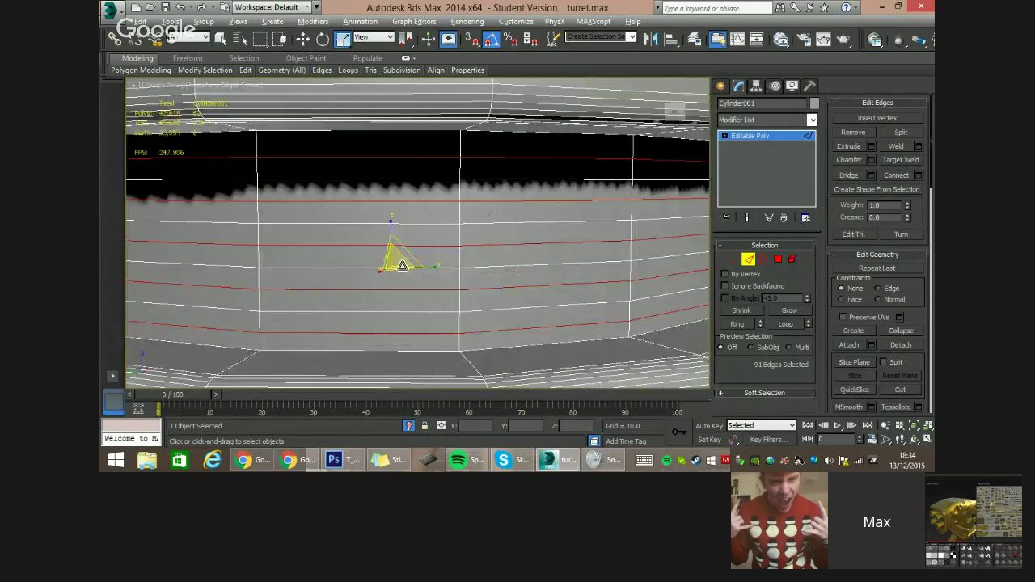
{"action": "left_click_drag", "start_coordinate": [400, 277], "coordinate": [399, 279]}
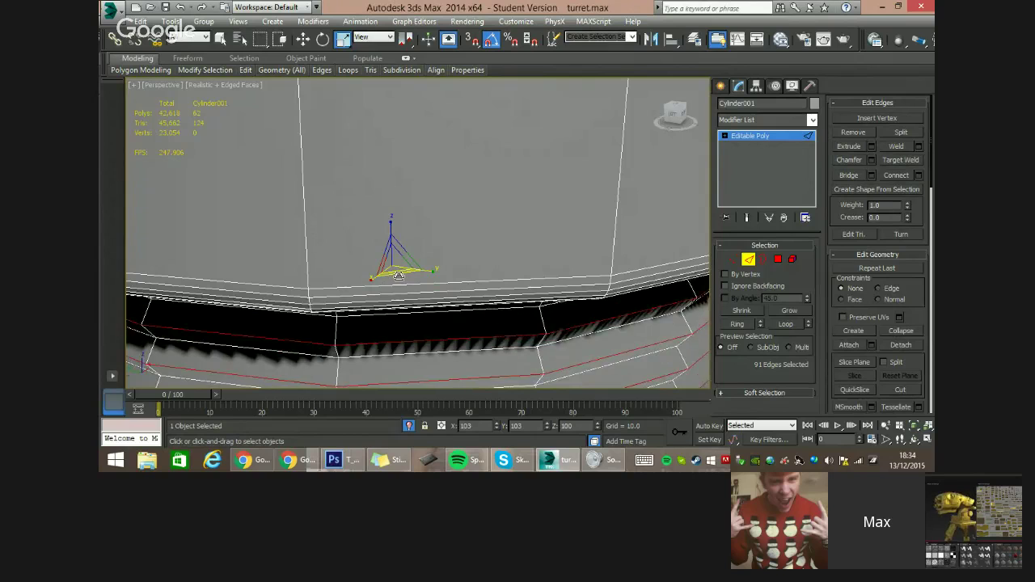
{"action": "scroll", "coordinate": [511, 336], "scroll_direction": "down", "scroll_amount": 8}
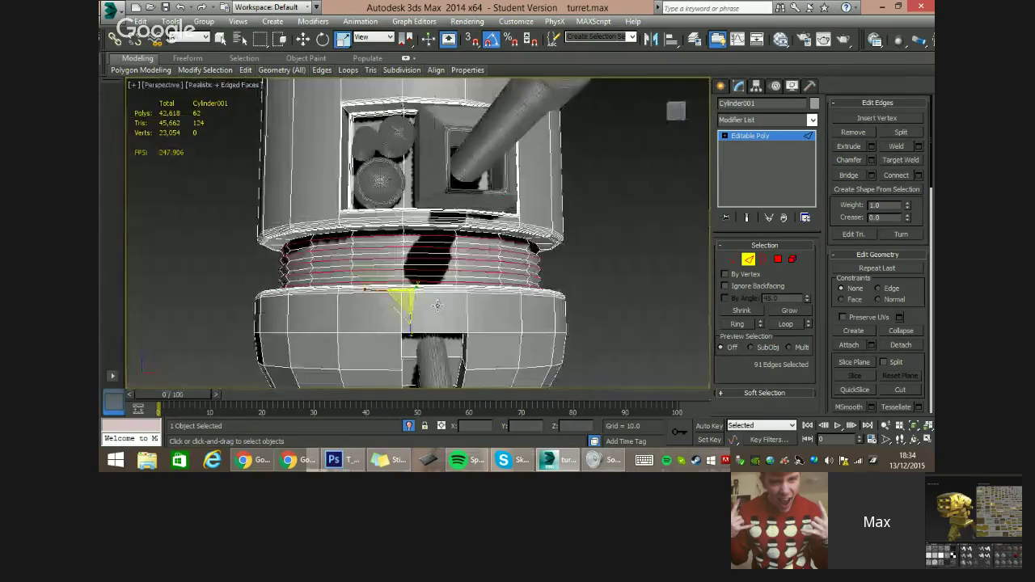
{"action": "middle_click_drag", "start_coordinate": [511, 333], "coordinate": [592, 277], "text": "alt"}
{"action": "left_click", "coordinate": [518, 276]}
{"action": "middle_click_drag", "start_coordinate": [518, 273], "coordinate": [557, 281]}
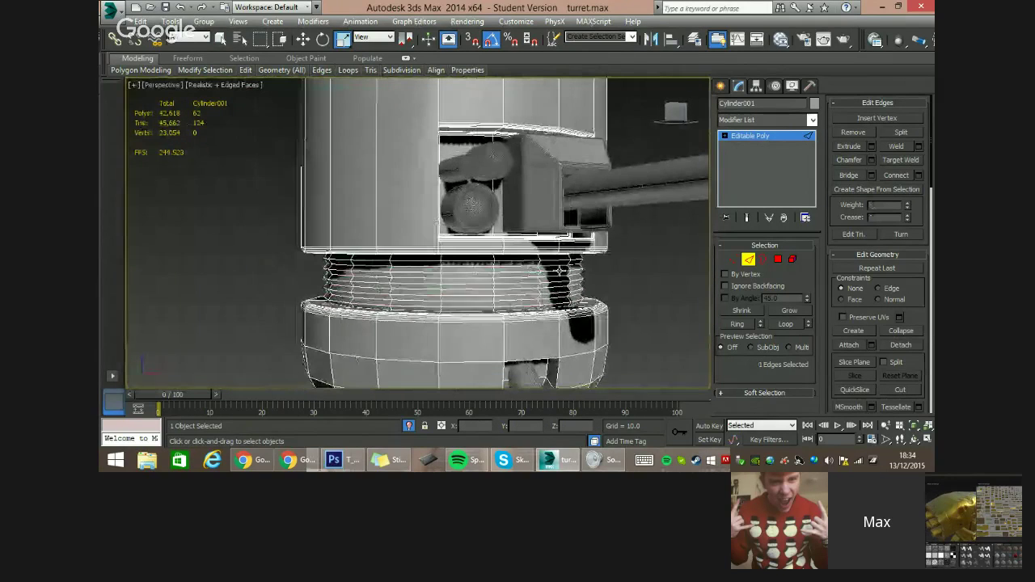
Try a TurboSmooth modifier on the turret's main body and undo it.
{"action": "left_click", "coordinate": [812, 120]}
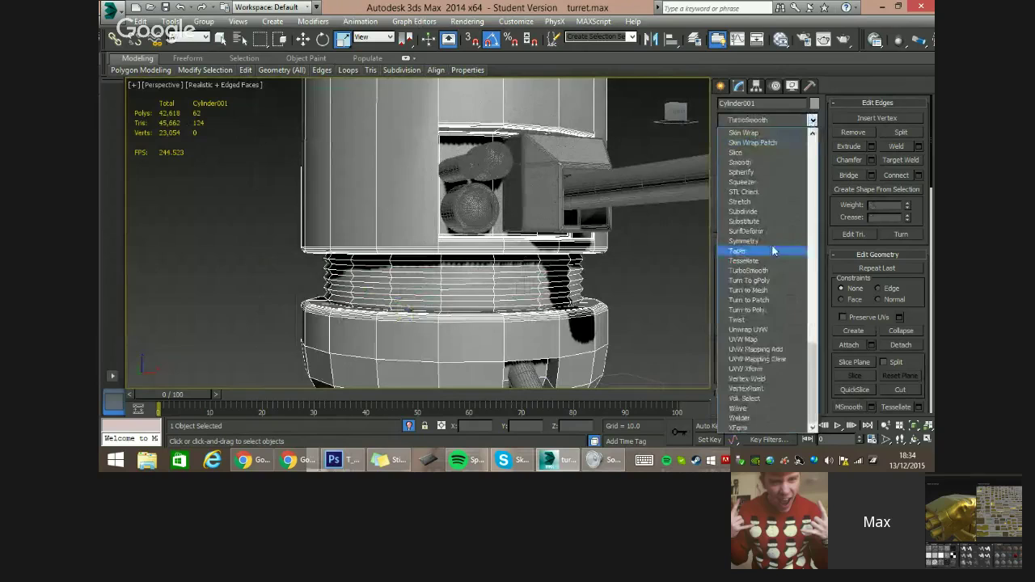
{"action": "left_click", "coordinate": [748, 270]}
{"action": "middle_click_drag", "start_coordinate": [524, 246], "coordinate": [500, 232], "text": "alt"}
{"action": "key", "text": "ctrl+z"}
{"action": "key", "text": "2"}
{"action": "middle_click_drag", "start_coordinate": [498, 233], "coordinate": [547, 271]}
Select the vertex at the opening's upper corner and a neighbouring vertex on the body's upper rim.
{"action": "left_click", "coordinate": [732, 261]}
{"action": "left_click", "coordinate": [732, 260]}
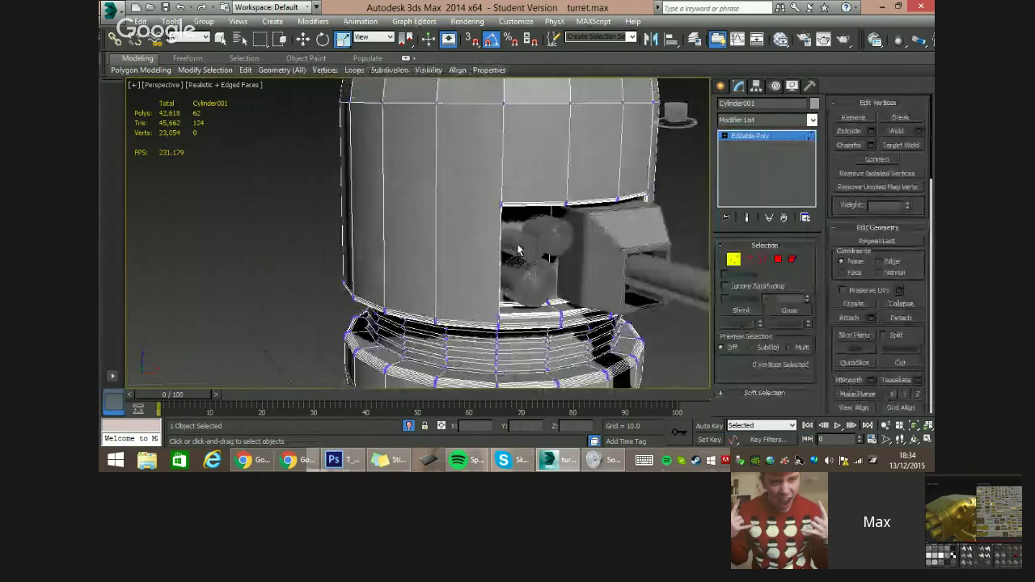
{"action": "left_click", "coordinate": [555, 196]}
{"action": "mouse_move", "coordinate": [508, 237]}
{"action": "middle_mouse_down", "text": "alt"}
{"action": "mouse_move", "coordinate": [487, 217]}
{"action": "mouse_move", "coordinate": [506, 245]}
{"action": "middle_mouse_up", "text": "alt"}
{"action": "scroll", "coordinate": [487, 217], "scroll_direction": "up", "scroll_amount": 3}
{"action": "middle_click_drag", "start_coordinate": [589, 258], "coordinate": [552, 256]}
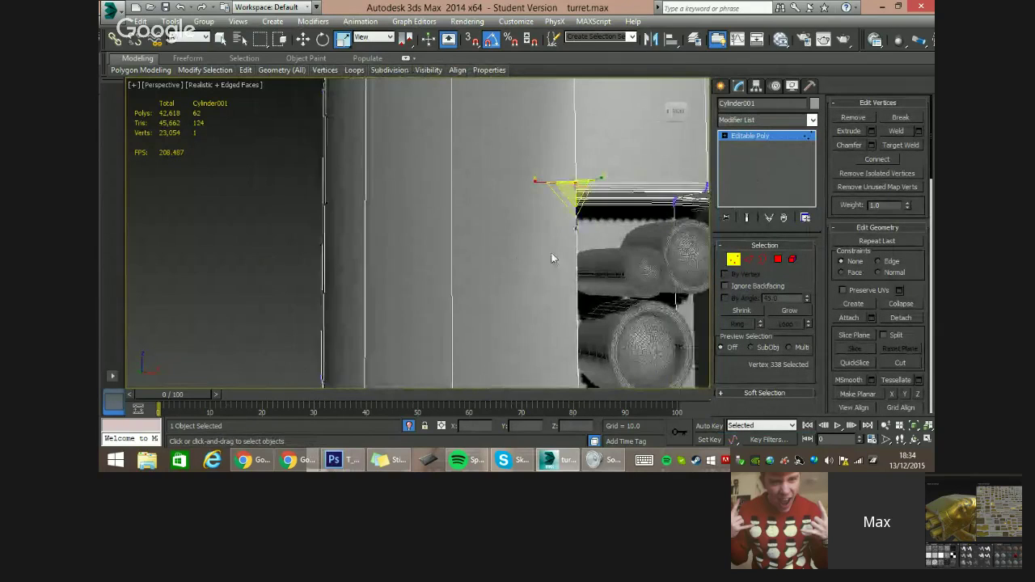
{"action": "scroll", "coordinate": [468, 154], "scroll_direction": "down", "scroll_amount": 3}
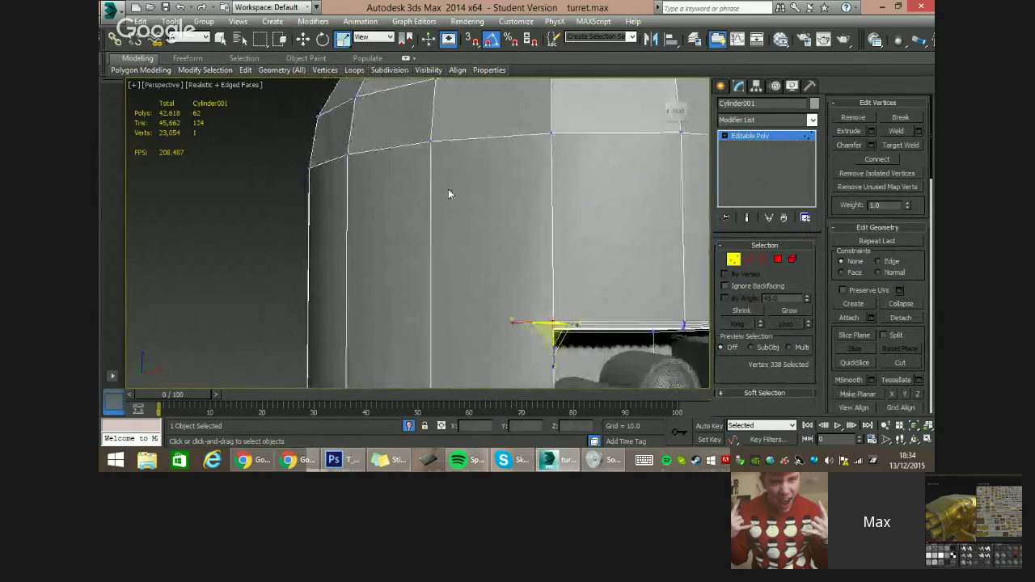
{"action": "left_click", "coordinate": [426, 139], "text": "ctrl"}
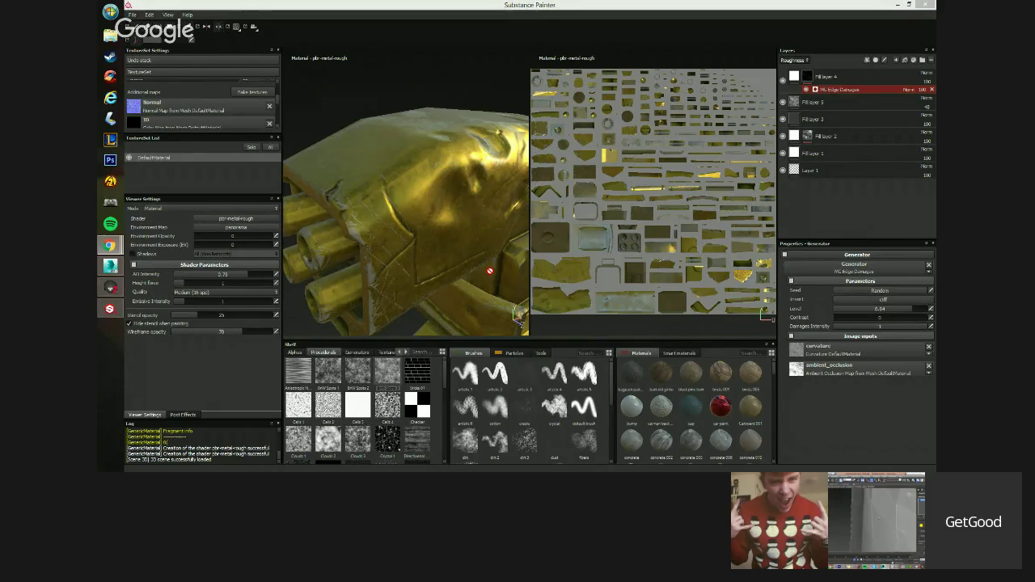
Switch to Substance Painter, add a fill layer above Fill layer 4 and set its base colour to dark grey.
{"action": "left_click_drag", "start_coordinate": [430, 243], "coordinate": [450, 168], "text": "alt"}
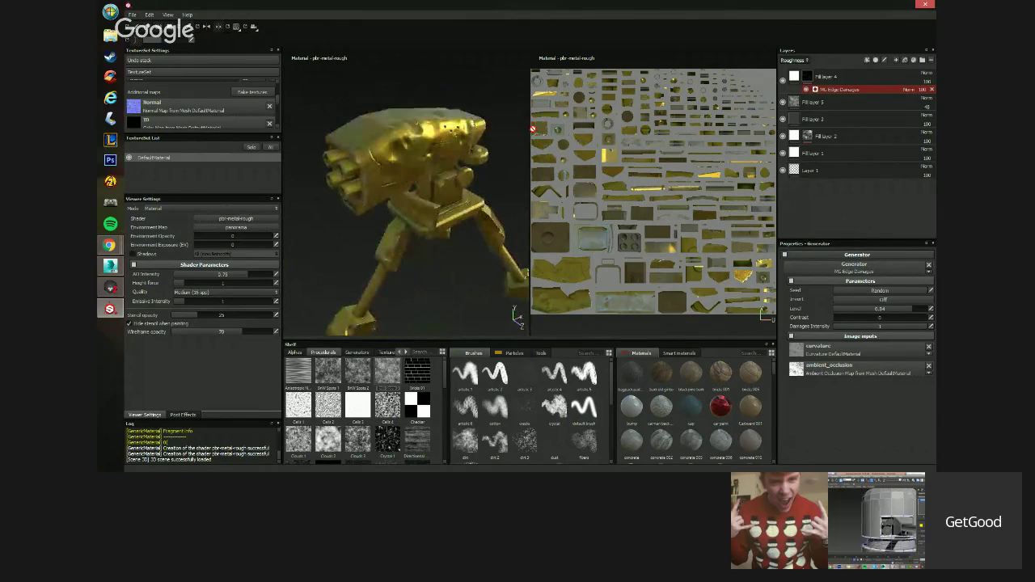
{"action": "left_click", "coordinate": [842, 76]}
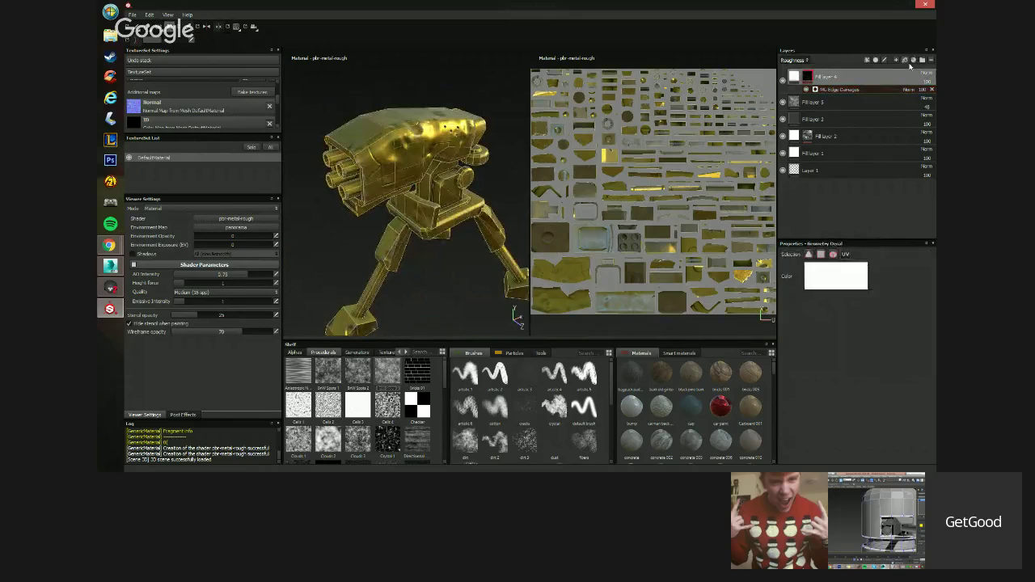
{"action": "left_click", "coordinate": [914, 60]}
{"action": "left_click", "coordinate": [864, 388]}
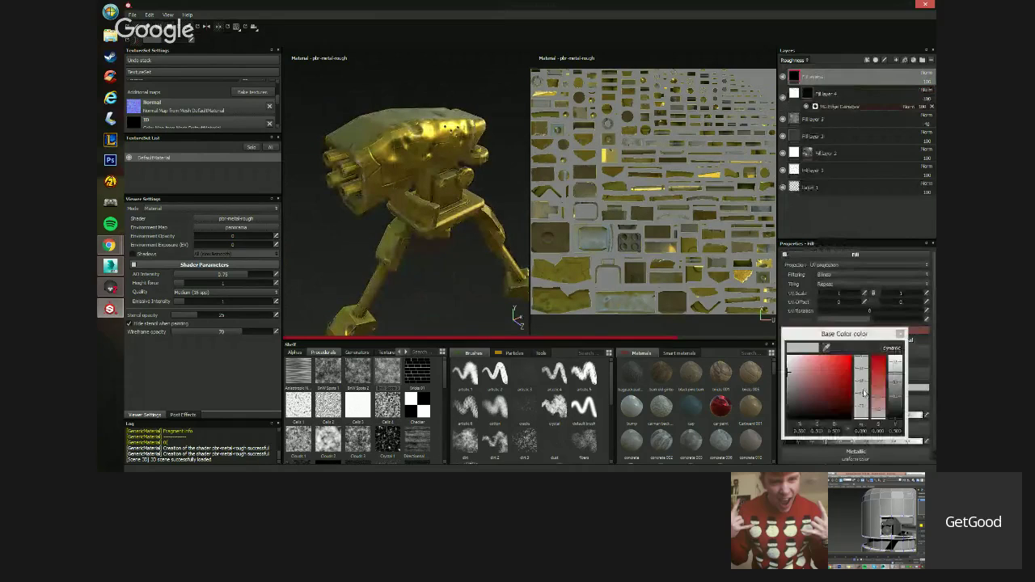
{"action": "left_click", "coordinate": [793, 388]}
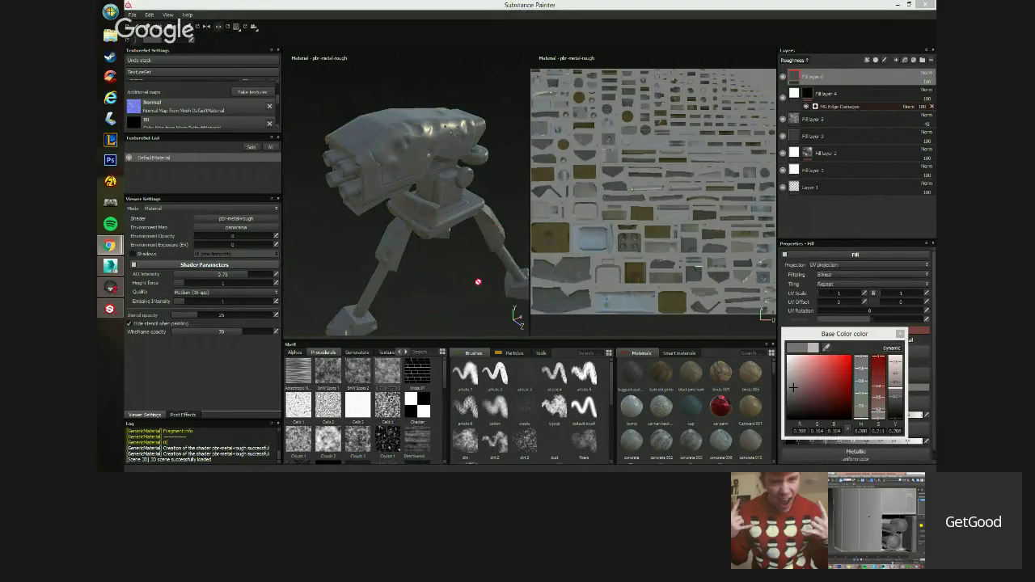
{"action": "left_click_drag", "start_coordinate": [478, 282], "coordinate": [483, 273], "text": "alt"}
{"action": "left_click", "coordinate": [894, 399]}
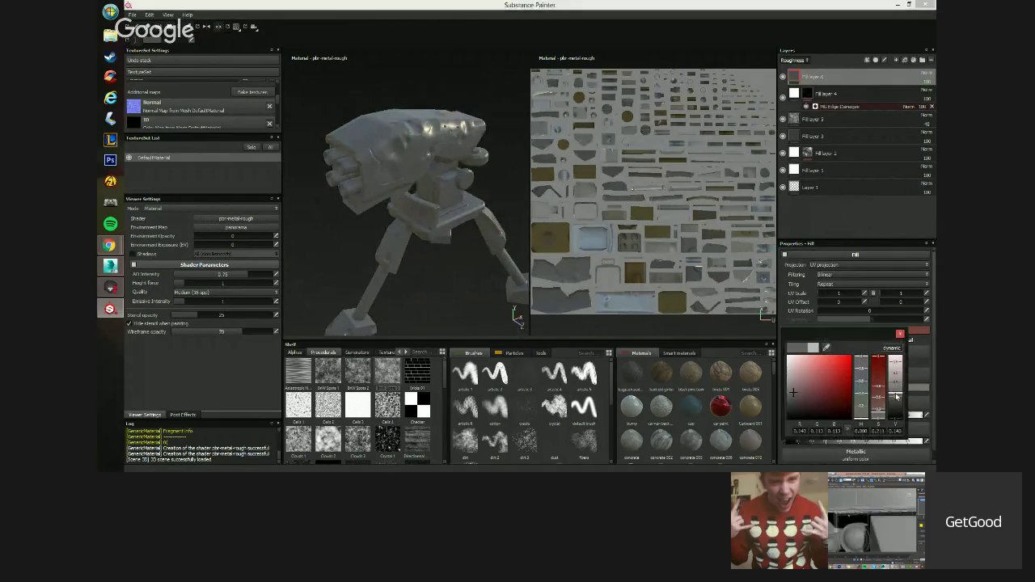
{"action": "left_click", "coordinate": [901, 335]}
Raise the new fill layer's metallic to just over half and set its roughness to about one third.
{"action": "scroll", "coordinate": [848, 434], "scroll_direction": "down", "scroll_amount": 1}
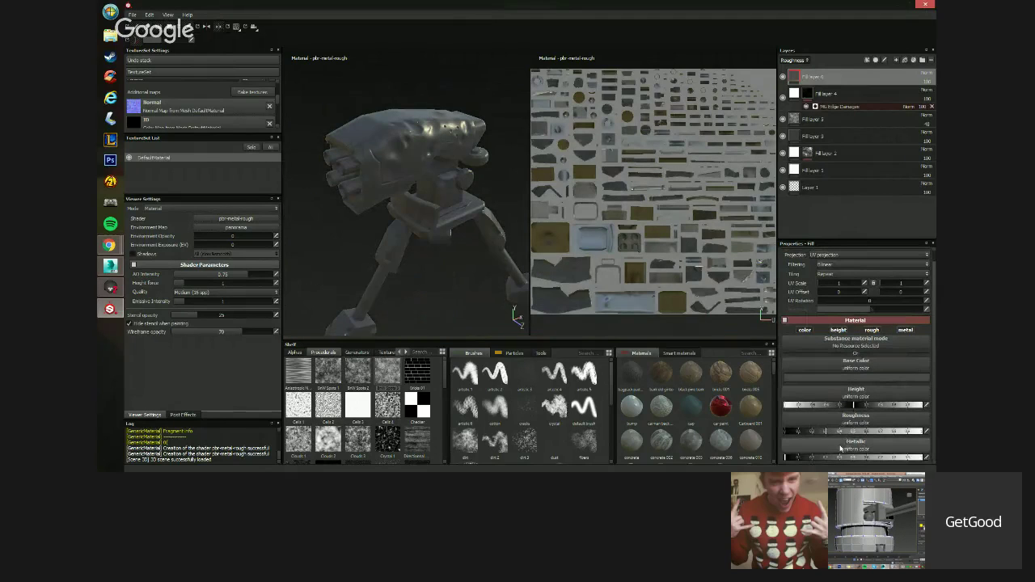
{"action": "left_click", "coordinate": [865, 458]}
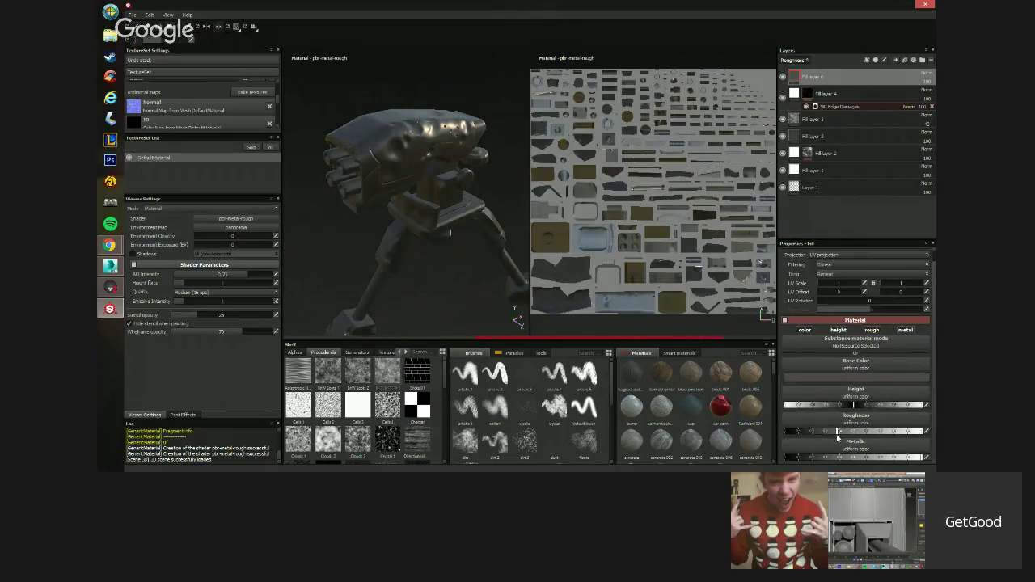
{"action": "left_click", "coordinate": [837, 434]}
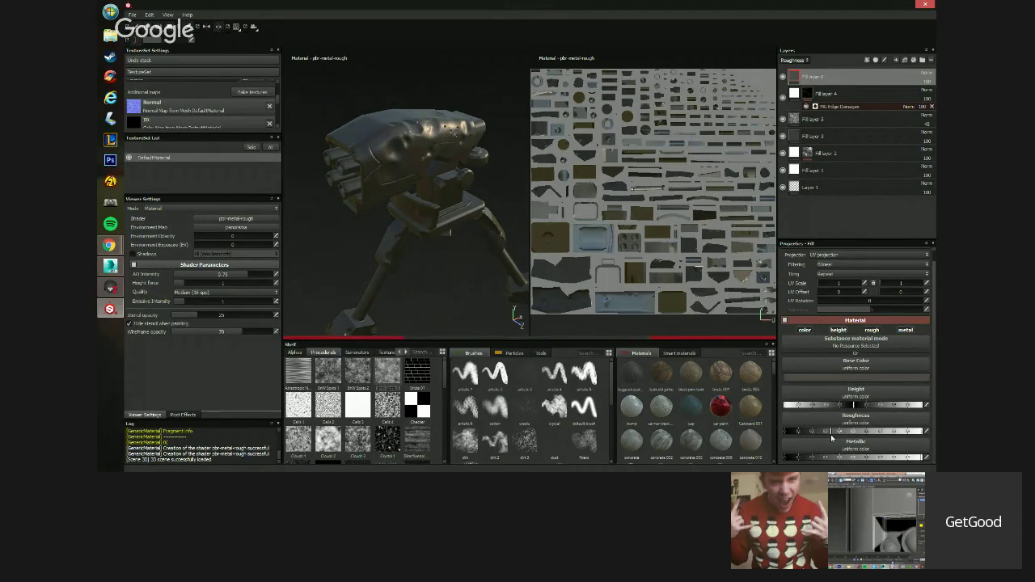
{"action": "mouse_move", "coordinate": [429, 280]}
{"action": "left_mouse_down", "text": "alt"}
{"action": "mouse_move", "coordinate": [441, 283]}
{"action": "mouse_move", "coordinate": [392, 300]}
{"action": "mouse_move", "coordinate": [380, 283]}
{"action": "mouse_move", "coordinate": [395, 257]}
{"action": "mouse_move", "coordinate": [380, 247]}
{"action": "mouse_move", "coordinate": [435, 267]}
{"action": "left_mouse_up", "text": "alt"}
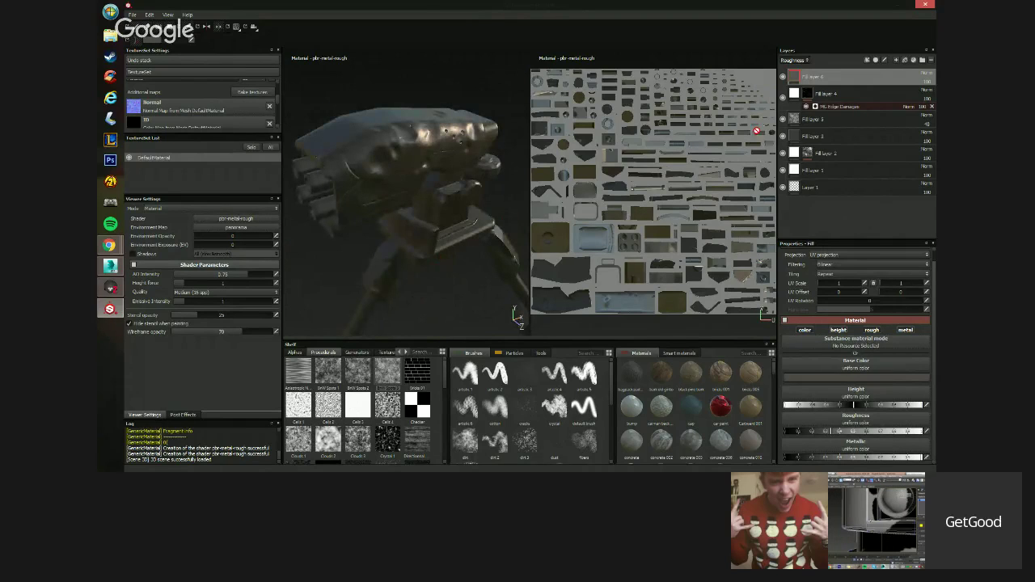
Add a black mask to the dark metal fill layer.
{"action": "right_click", "coordinate": [850, 76]}
{"action": "left_click", "coordinate": [866, 88]}
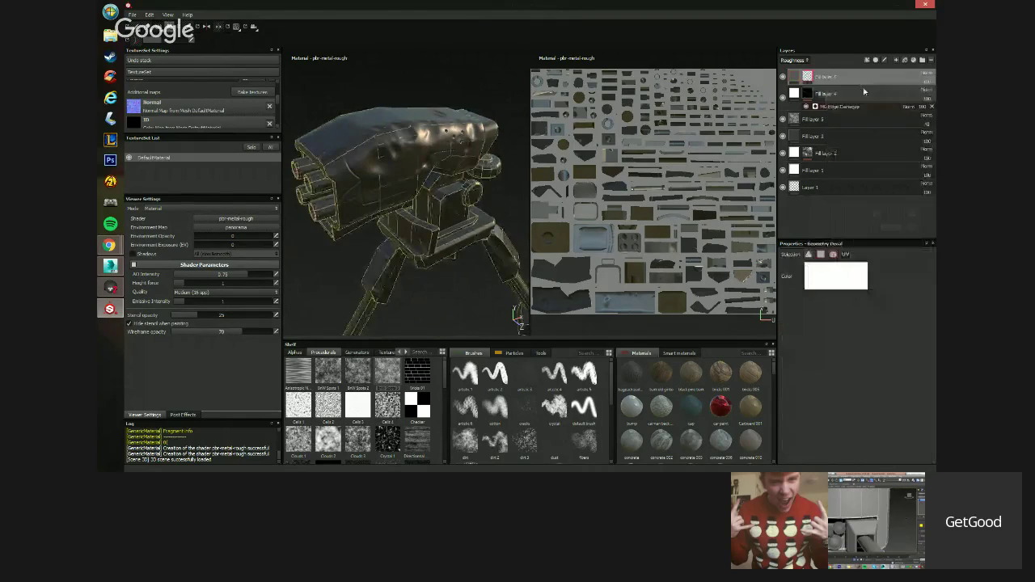
{"action": "left_click", "coordinate": [430, 229]}
{"action": "left_click_drag", "start_coordinate": [439, 234], "coordinate": [458, 211], "text": "alt"}
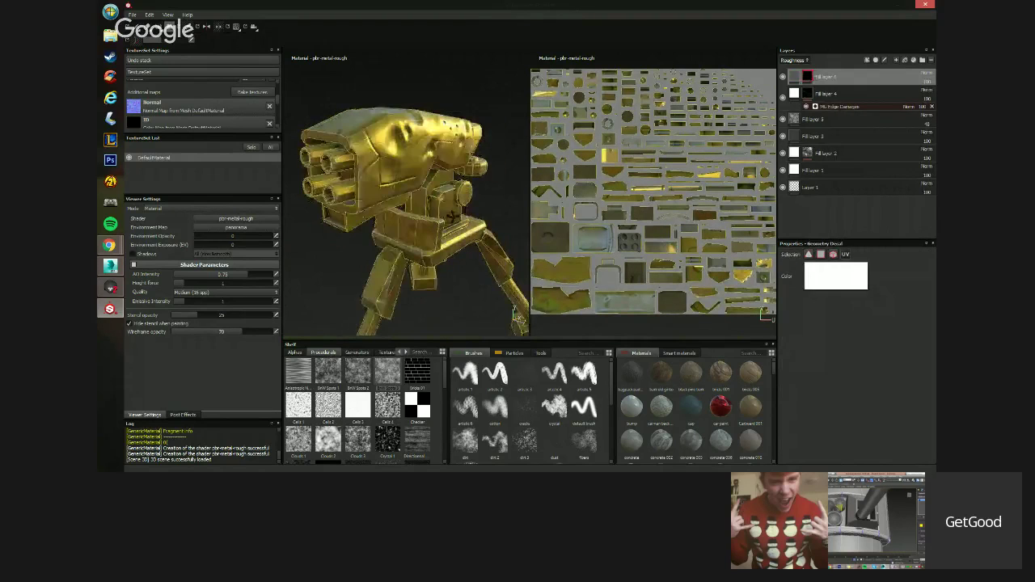
Reveal the dark metal on the front and side of the curved shield plate above the tripod base.
{"action": "mouse_move", "coordinate": [457, 212]}
{"action": "right_mouse_down", "text": "alt"}
{"action": "mouse_move", "coordinate": [443, 252]}
{"action": "mouse_move", "coordinate": [461, 206]}
{"action": "mouse_move", "coordinate": [474, 202]}
{"action": "right_mouse_up", "text": "alt"}
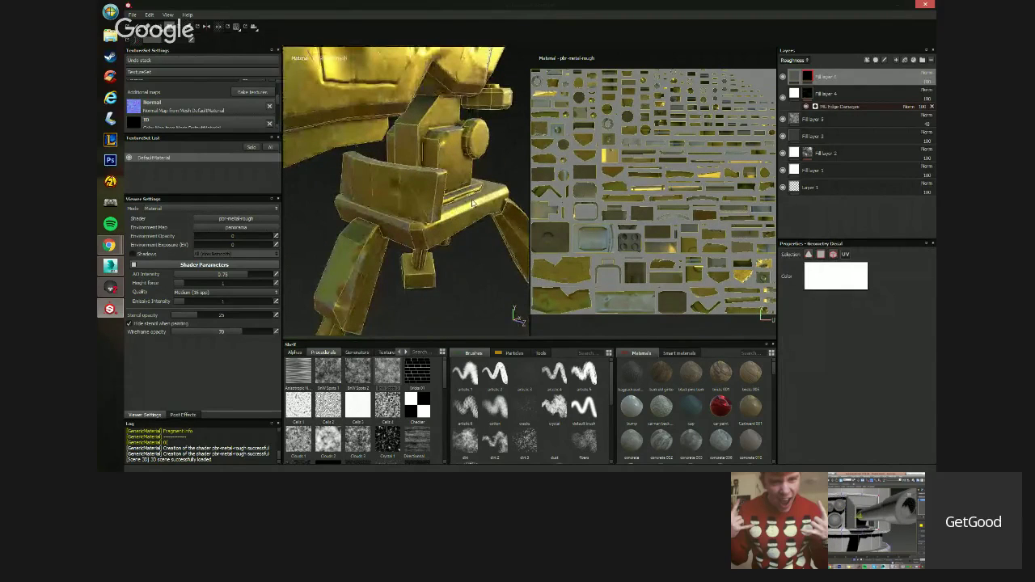
{"action": "left_click", "coordinate": [410, 189]}
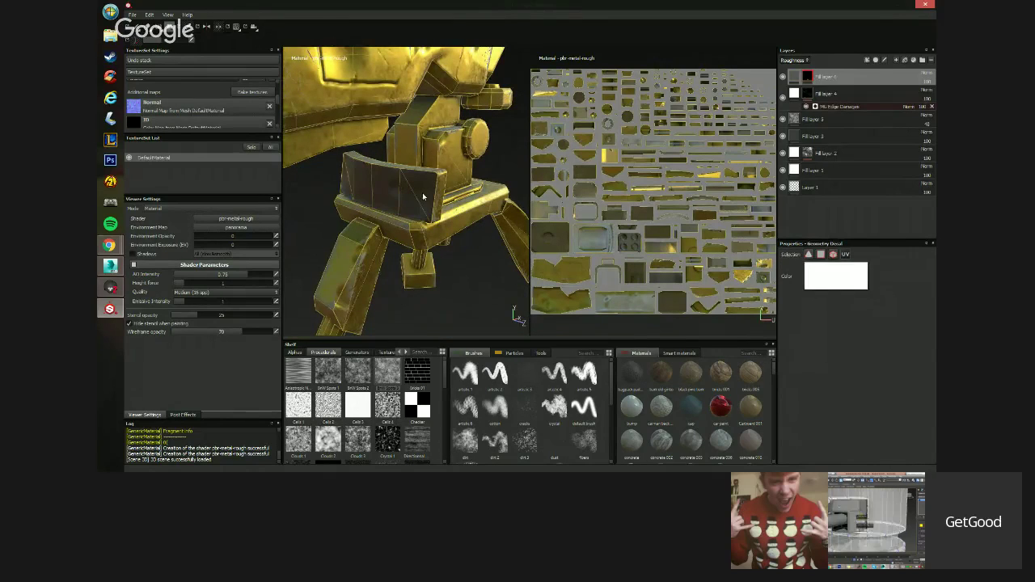
{"action": "mouse_move", "coordinate": [423, 196]}
{"action": "left_mouse_down", "text": "alt"}
{"action": "mouse_move", "coordinate": [469, 197]}
{"action": "mouse_move", "coordinate": [437, 197]}
{"action": "left_mouse_up", "text": "alt"}
{"action": "left_click", "coordinate": [438, 196]}
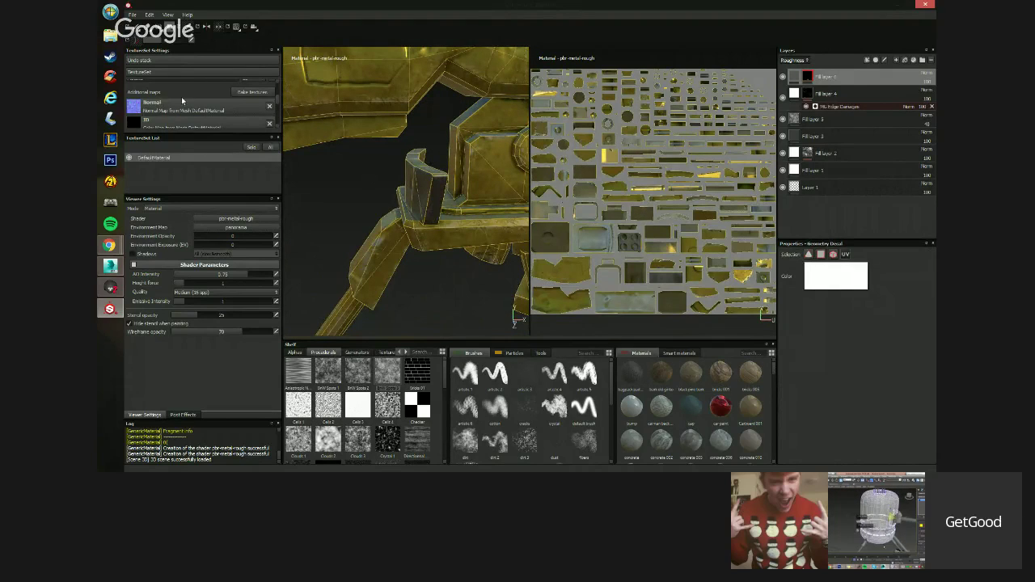
{"action": "scroll", "coordinate": [181, 96], "scroll_direction": "up", "scroll_amount": 5}
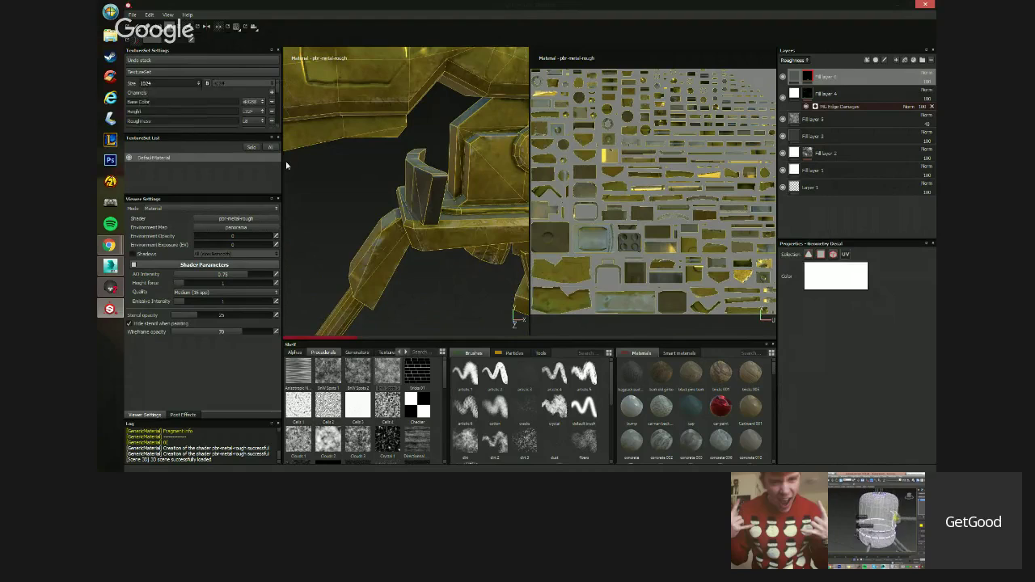
Reveal the dark metal on the round disc beside the column and on the cap of the rear cylinder above it.
{"action": "left_click_drag", "start_coordinate": [417, 182], "coordinate": [443, 256], "text": "alt"}
{"action": "left_click", "coordinate": [451, 234]}
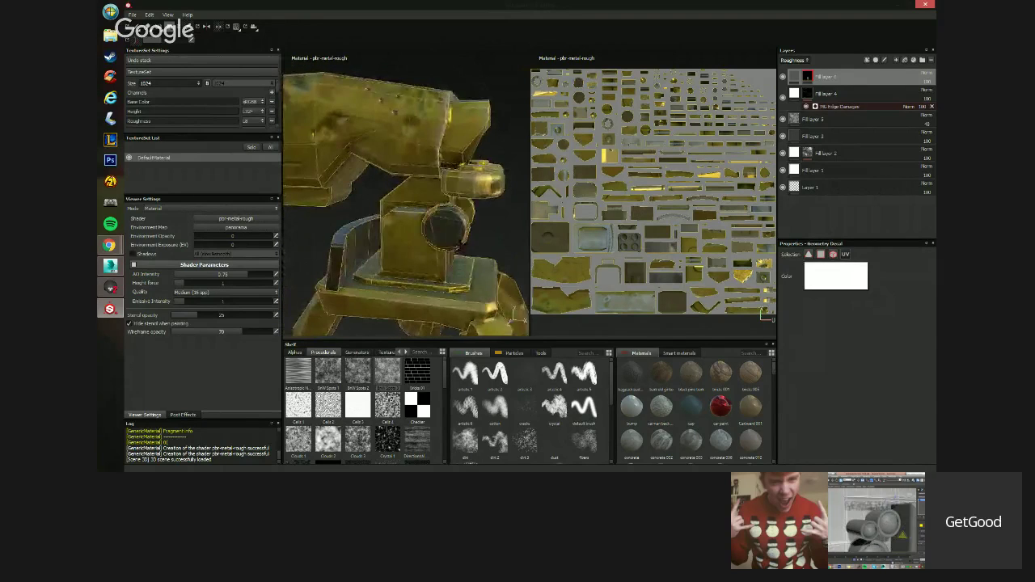
{"action": "left_click_drag", "start_coordinate": [408, 223], "coordinate": [409, 194], "text": "alt"}
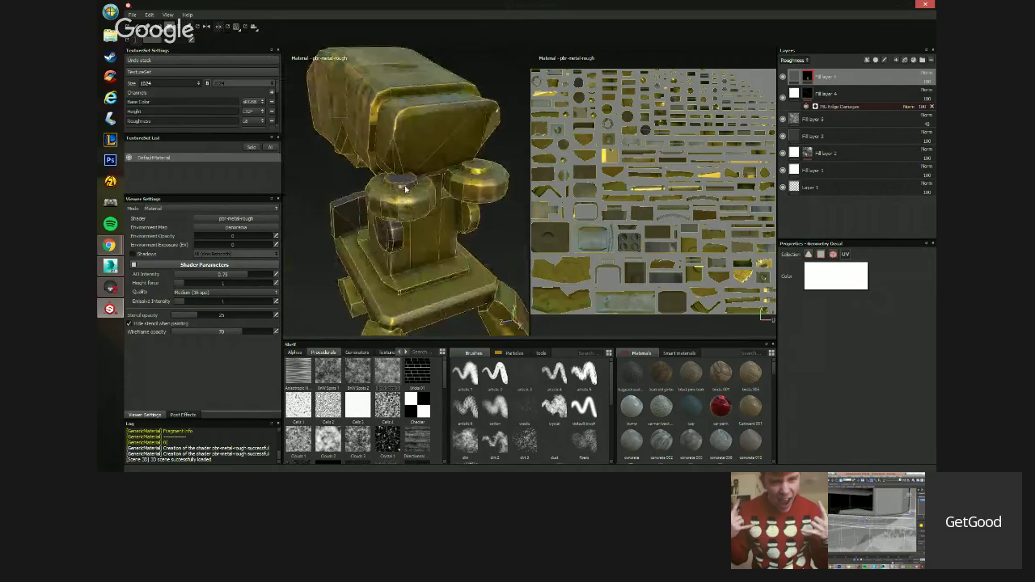
{"action": "mouse_move", "coordinate": [386, 187]}
{"action": "left_mouse_down", "text": "alt"}
{"action": "mouse_move", "coordinate": [457, 180]}
{"action": "mouse_move", "coordinate": [379, 186]}
{"action": "left_mouse_up", "text": "alt"}
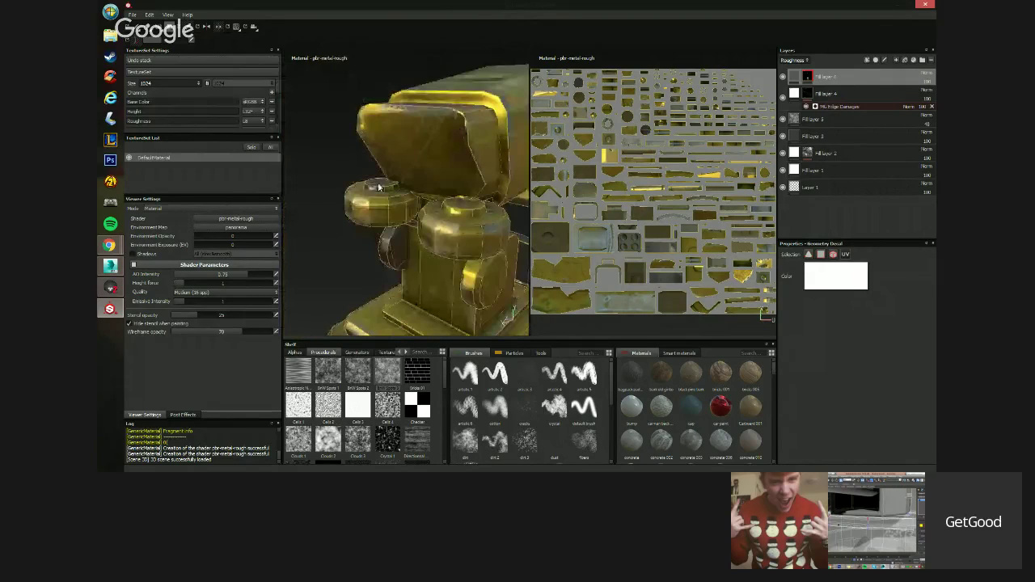
Reveal the dark metal on the second rear cylinder's cap, the column's opposite disc and the trim at the column's foot.
{"action": "left_click", "coordinate": [465, 208]}
{"action": "left_click_drag", "start_coordinate": [464, 208], "coordinate": [464, 229], "text": "alt"}
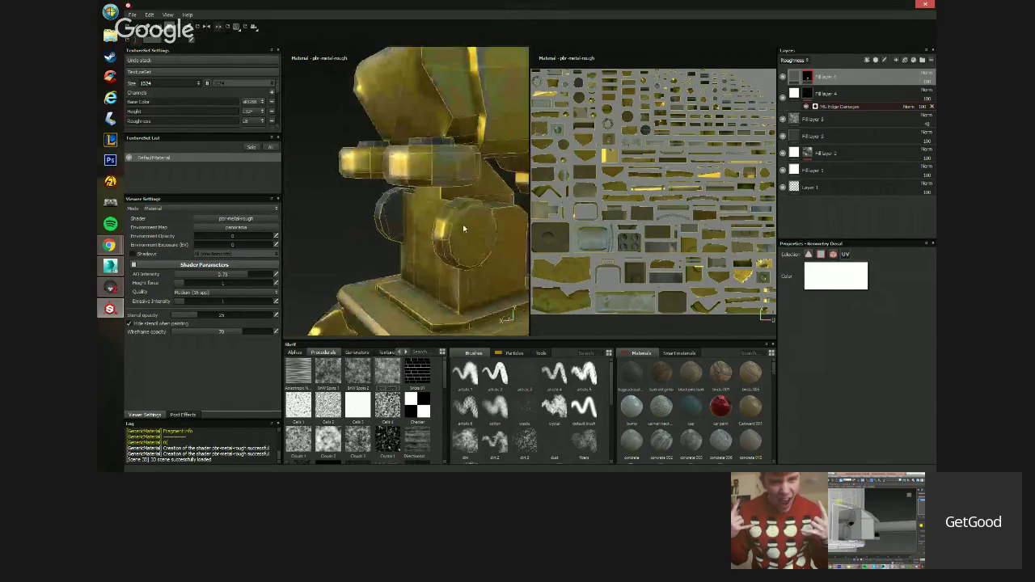
{"action": "left_click", "coordinate": [465, 229]}
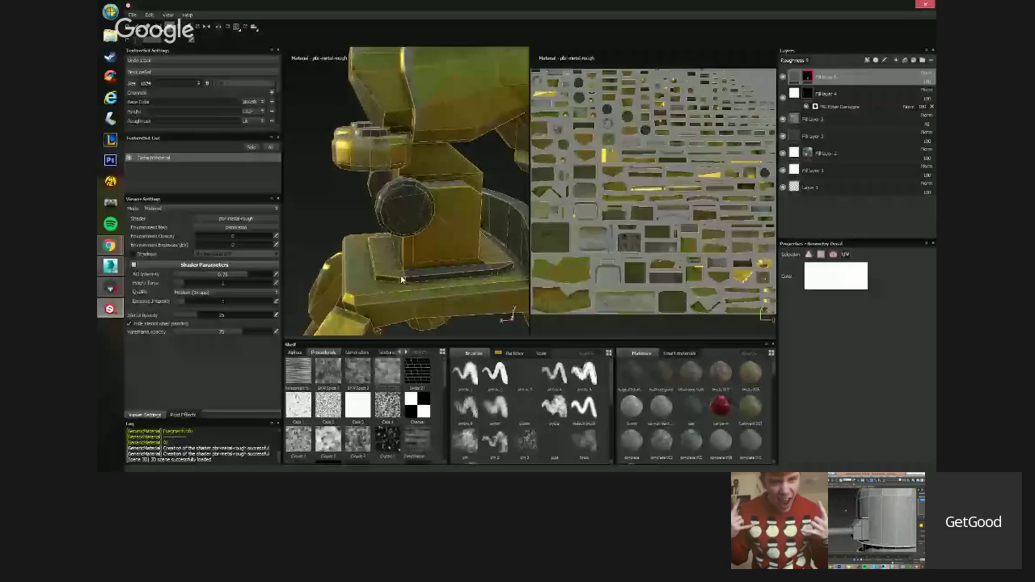
Reveal the dark metal on the angled frame strip along the front of the column under the turret head.
{"action": "mouse_move", "coordinate": [401, 279]}
{"action": "left_mouse_down", "text": "alt"}
{"action": "mouse_move", "coordinate": [375, 259]}
{"action": "mouse_move", "coordinate": [412, 263]}
{"action": "left_mouse_up", "text": "alt"}
{"action": "key", "text": "f"}
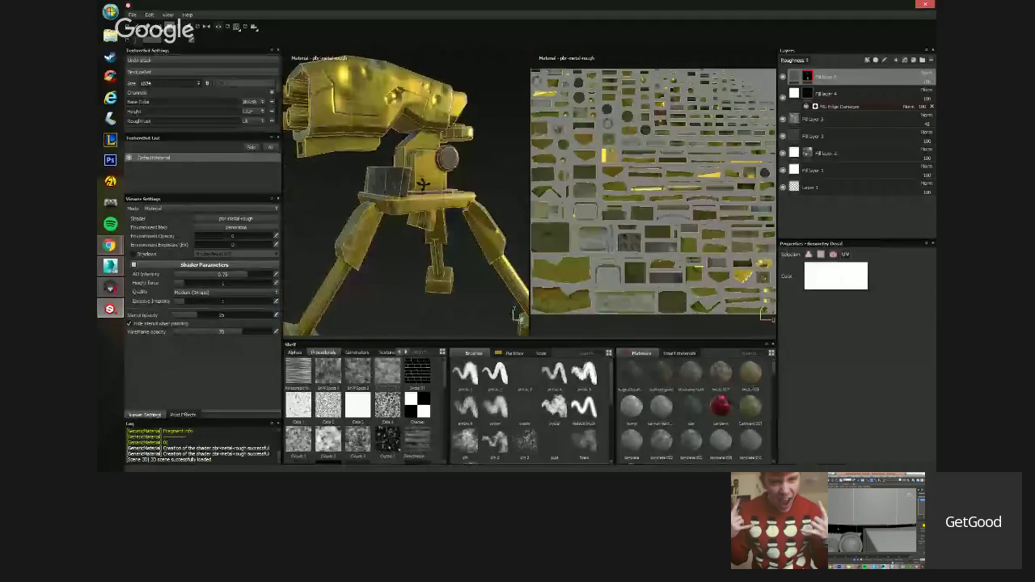
{"action": "left_click_drag", "start_coordinate": [423, 184], "coordinate": [426, 221], "text": "alt"}
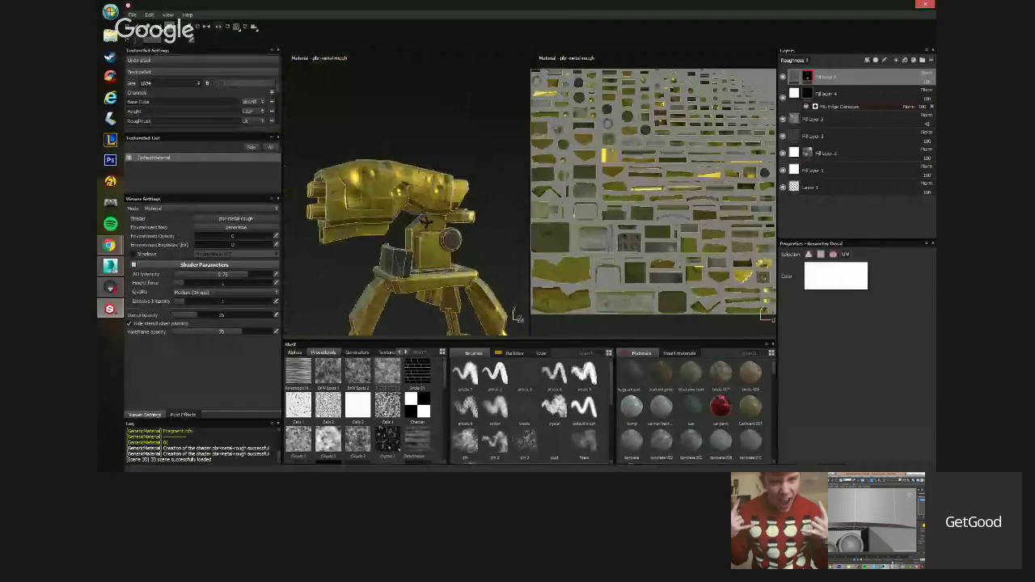
{"action": "scroll", "coordinate": [426, 224], "scroll_direction": "up", "scroll_amount": 5}
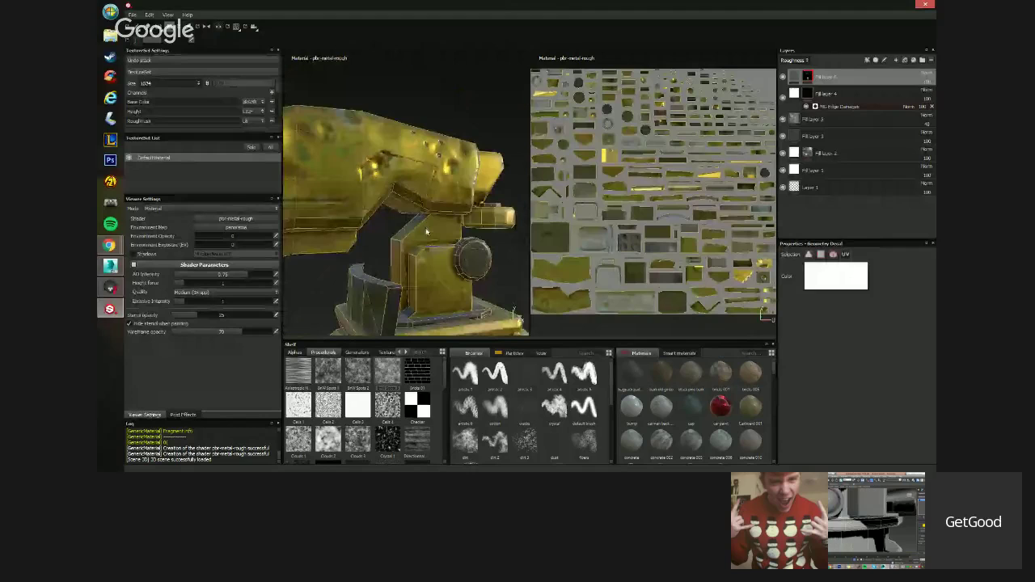
{"action": "mouse_move", "coordinate": [426, 230]}
{"action": "left_mouse_down", "text": "alt"}
{"action": "mouse_move", "coordinate": [411, 292]}
{"action": "mouse_move", "coordinate": [440, 274]}
{"action": "mouse_move", "coordinate": [441, 224]}
{"action": "mouse_move", "coordinate": [364, 233]}
{"action": "mouse_move", "coordinate": [439, 234]}
{"action": "mouse_move", "coordinate": [404, 255]}
{"action": "mouse_move", "coordinate": [447, 227]}
{"action": "mouse_move", "coordinate": [434, 200]}
{"action": "mouse_move", "coordinate": [368, 247]}
{"action": "mouse_move", "coordinate": [369, 179]}
{"action": "mouse_move", "coordinate": [441, 216]}
{"action": "left_mouse_up", "text": "alt"}
{"action": "left_click", "coordinate": [406, 258]}
{"action": "scroll", "coordinate": [433, 200], "scroll_direction": "up", "scroll_amount": 2}
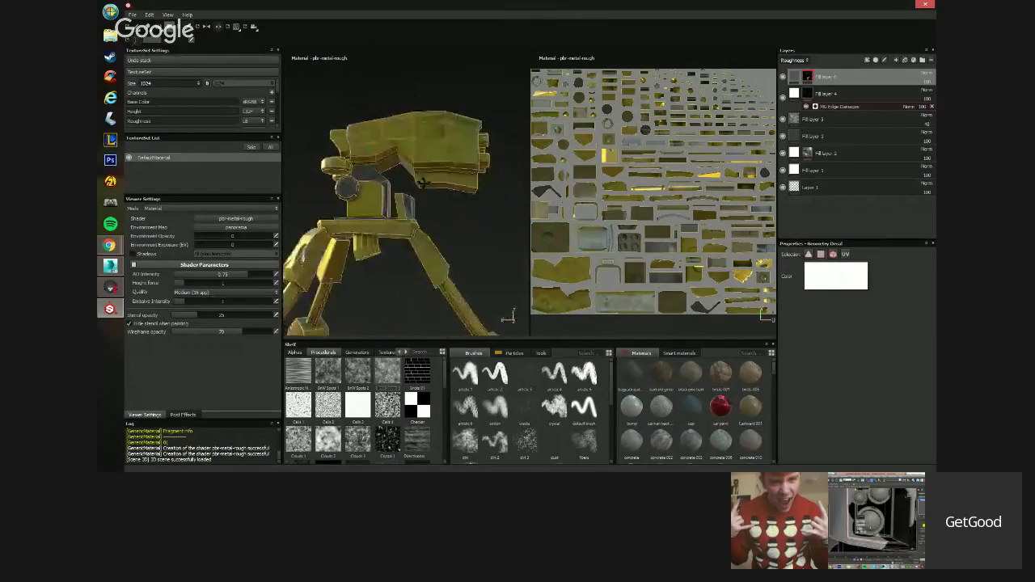
Fill the four gun barrels in the top fill layer's mask so the layer's material covers them.
{"action": "scroll", "coordinate": [453, 229], "scroll_direction": "up", "scroll_amount": 3}
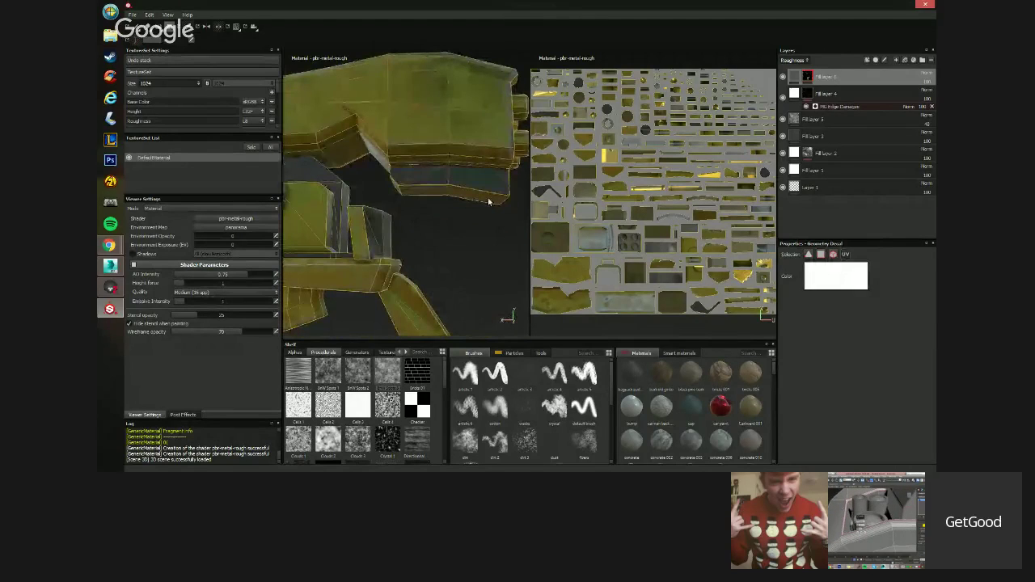
{"action": "left_click_drag", "start_coordinate": [421, 191], "coordinate": [454, 191], "text": "alt"}
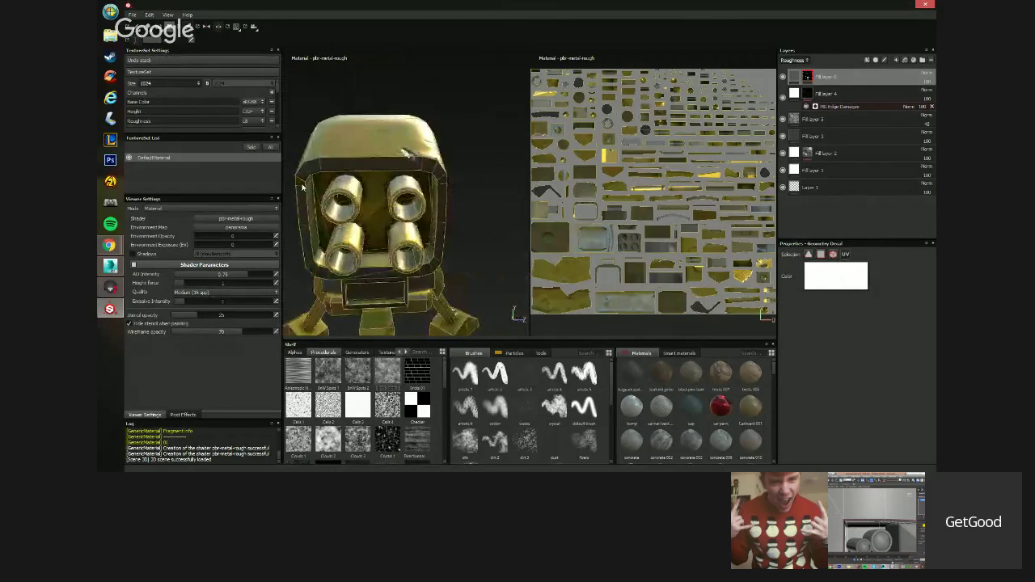
{"action": "left_click_drag", "start_coordinate": [303, 186], "coordinate": [384, 203], "text": "alt"}
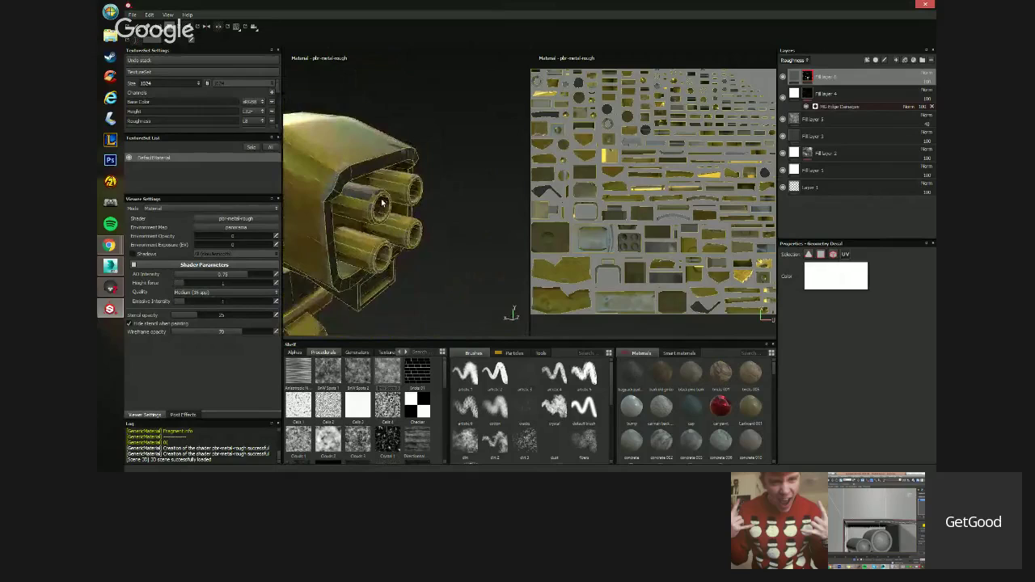
{"action": "left_click", "coordinate": [383, 203]}
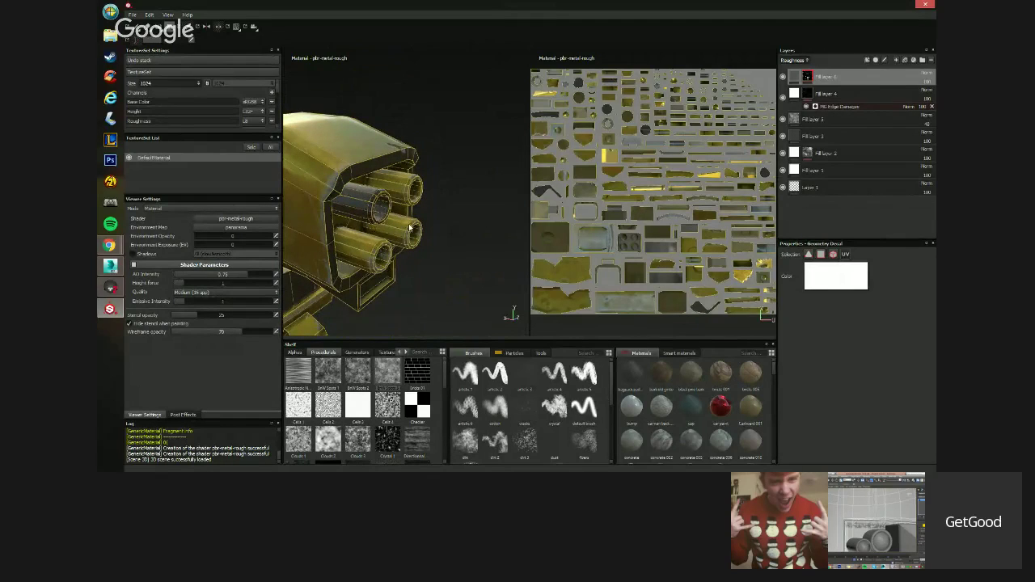
{"action": "mouse_move", "coordinate": [375, 223]}
{"action": "left_mouse_down", "text": "alt"}
{"action": "mouse_move", "coordinate": [373, 202]}
{"action": "mouse_move", "coordinate": [367, 226]}
{"action": "left_mouse_up", "text": "alt"}
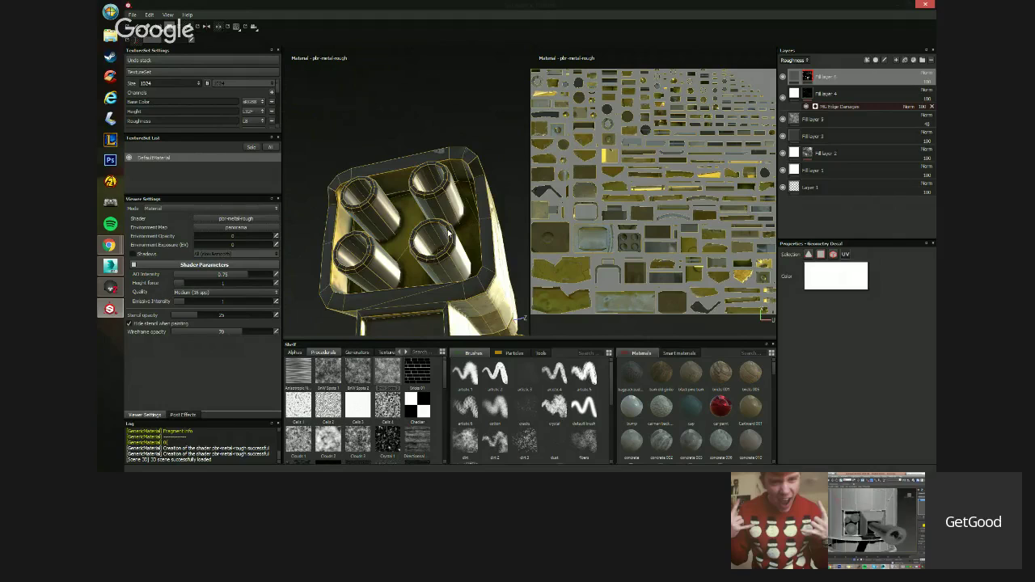
{"action": "left_click_drag", "start_coordinate": [433, 261], "coordinate": [433, 249], "text": "alt"}
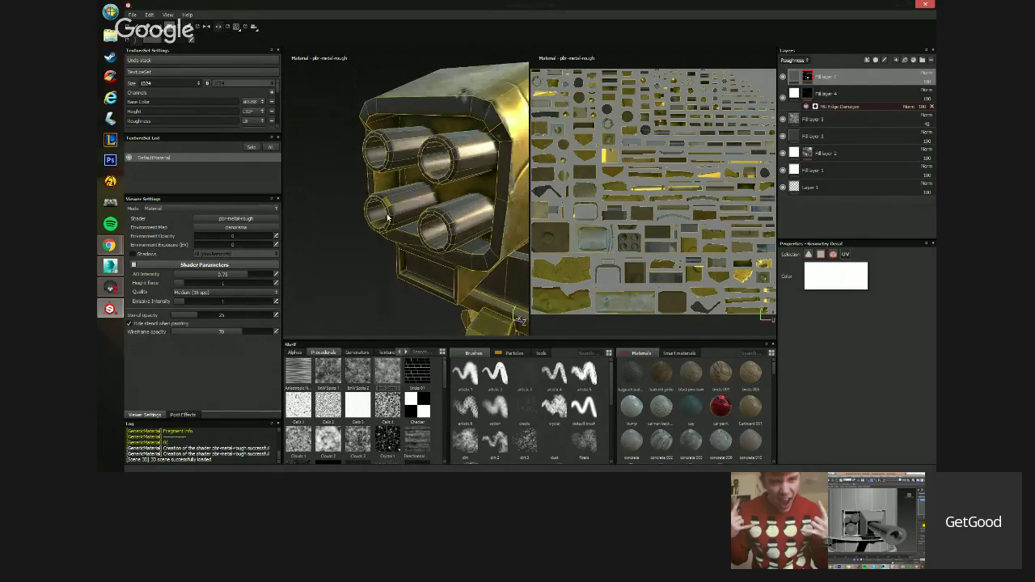
{"action": "left_click_drag", "start_coordinate": [368, 208], "coordinate": [435, 188], "text": "alt"}
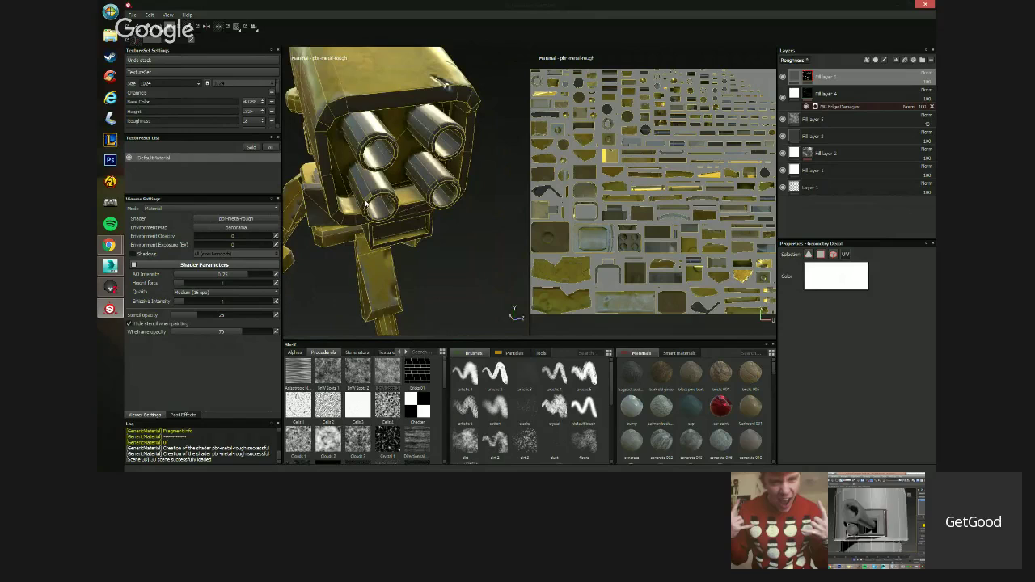
{"action": "left_click_drag", "start_coordinate": [374, 209], "coordinate": [390, 207], "text": "alt"}
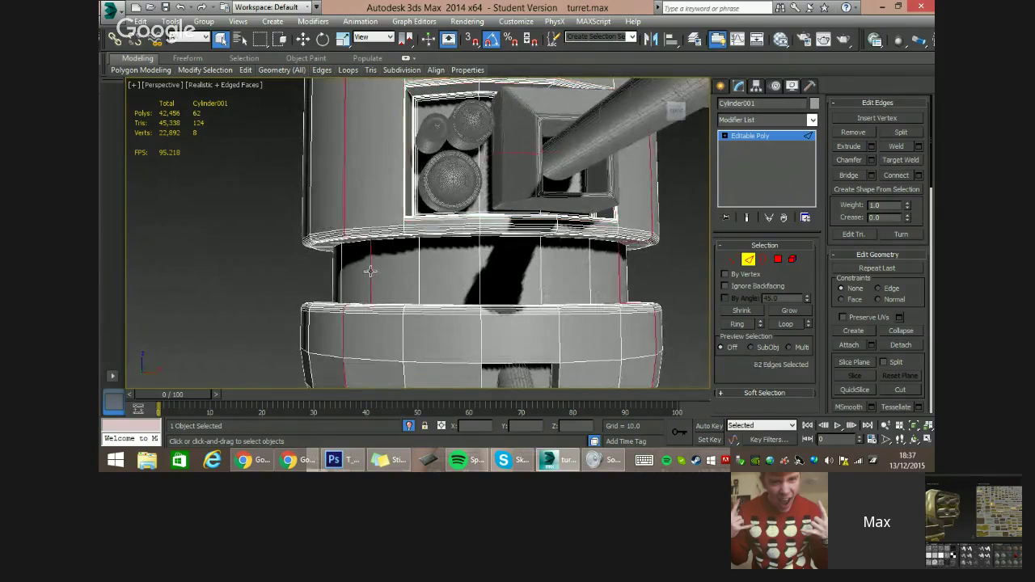
In 3ds Max, chamfer the upper and lower edge loops of the recessed neck on the turret cylinder.
{"action": "double_click", "coordinate": [389, 240]}
{"action": "middle_click_drag", "start_coordinate": [387, 241], "coordinate": [474, 323], "text": "alt"}
{"action": "left_click", "coordinate": [477, 321], "text": "ctrl"}
{"action": "double_click", "coordinate": [477, 321], "text": "ctrl"}
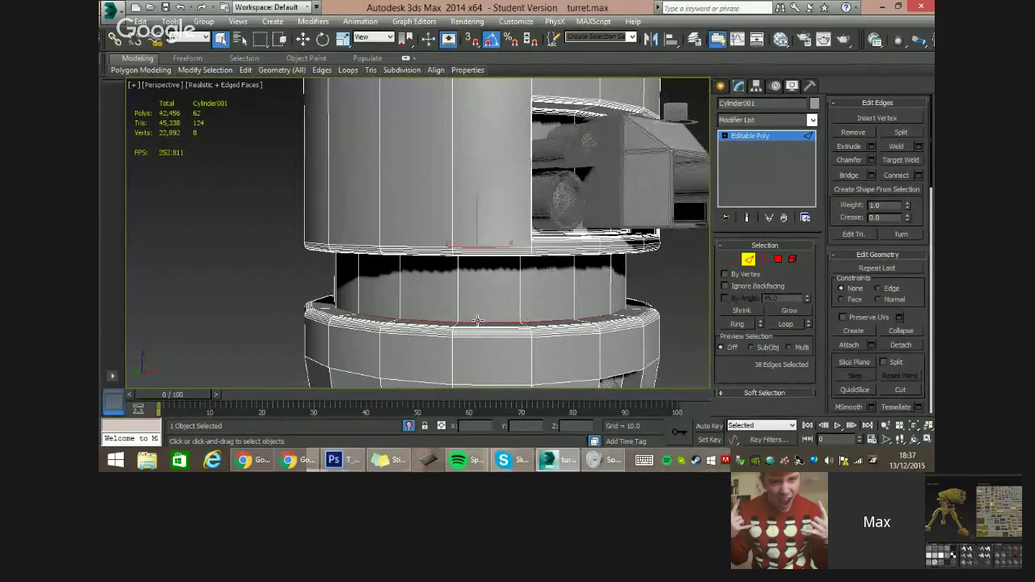
{"action": "left_click", "coordinate": [871, 160]}
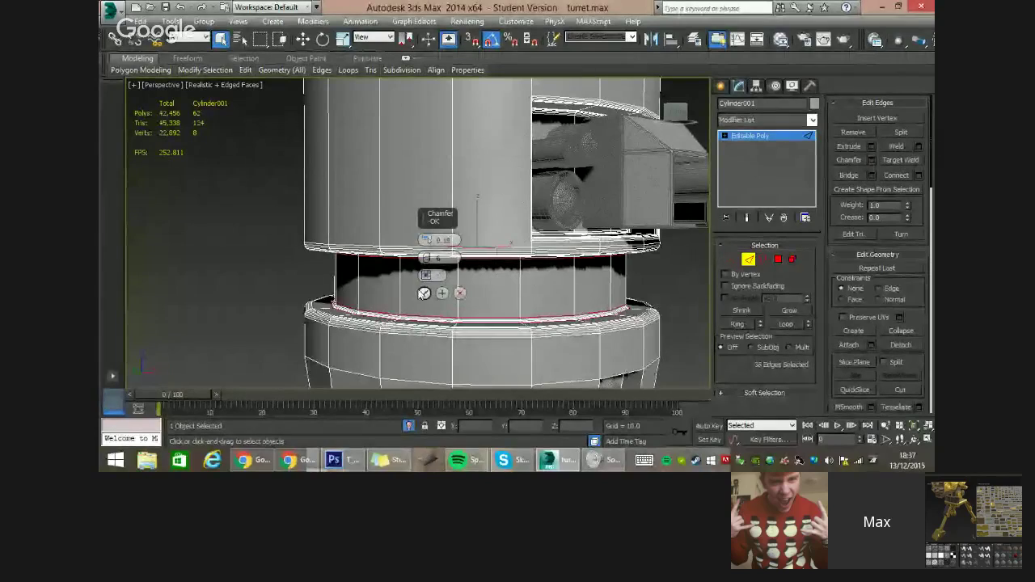
{"action": "left_click", "coordinate": [424, 293]}
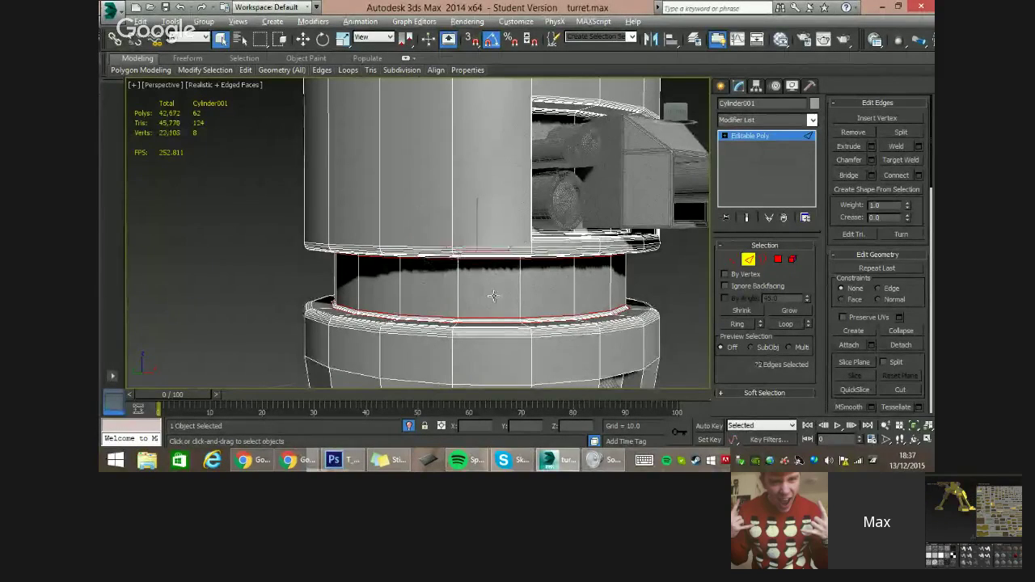
{"action": "middle_click_drag", "start_coordinate": [424, 295], "coordinate": [393, 287], "text": "alt"}
{"action": "scroll", "coordinate": [394, 285], "scroll_direction": "up", "scroll_amount": 5}
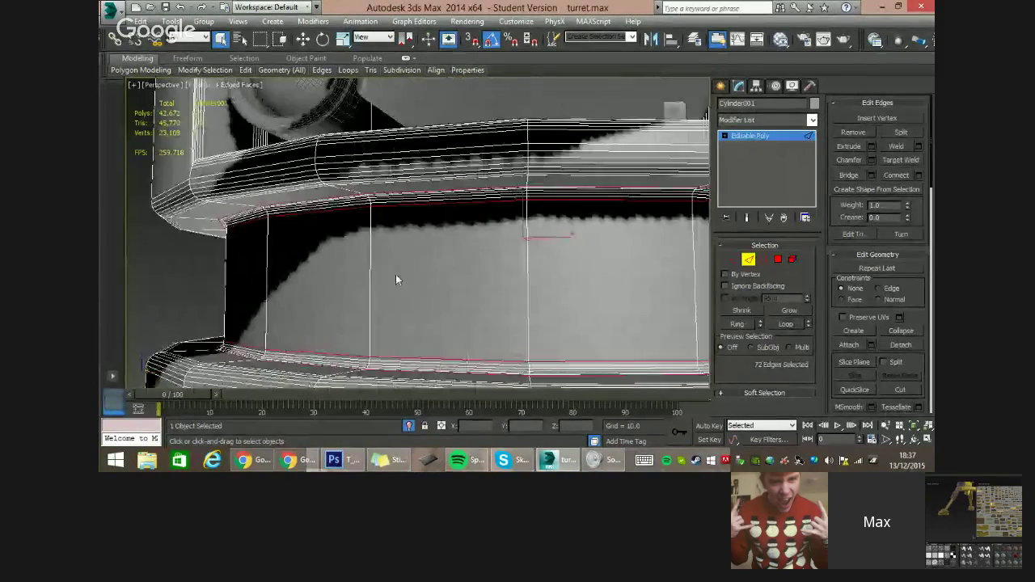
{"action": "double_click", "coordinate": [371, 275]}
{"action": "left_click", "coordinate": [371, 275]}
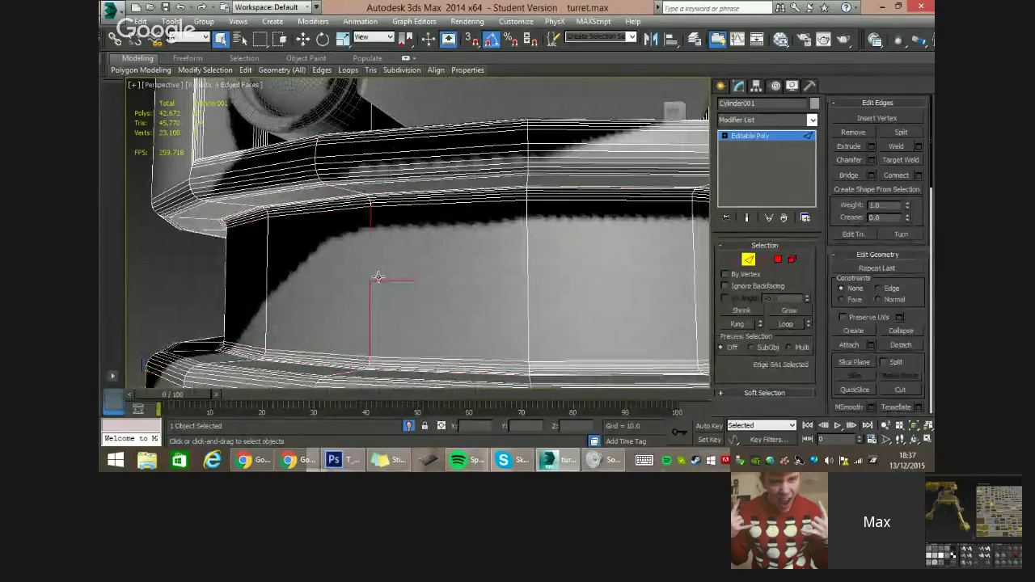
{"action": "left_click", "coordinate": [778, 259]}
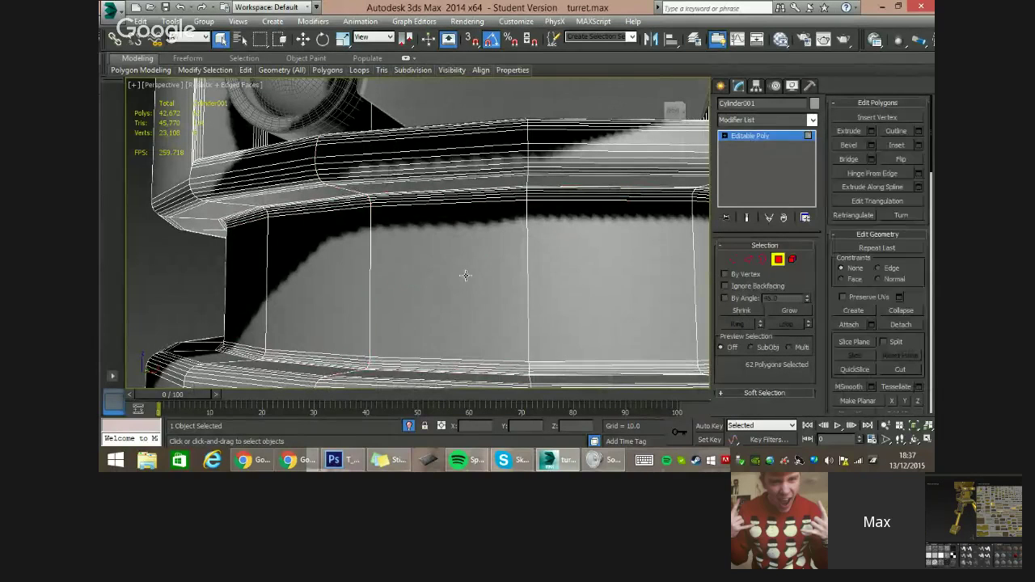
{"action": "left_click", "coordinate": [749, 261]}
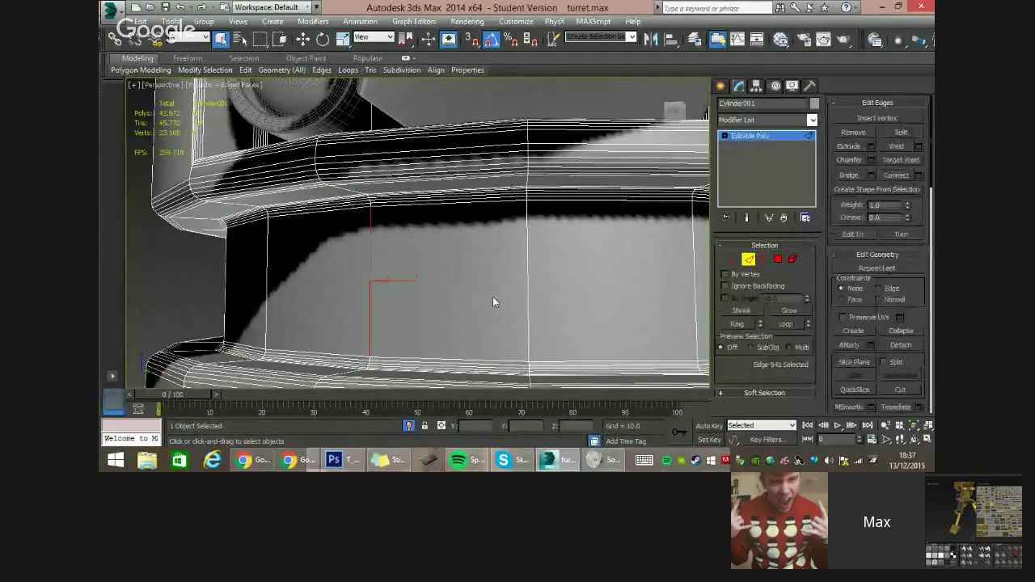
{"action": "left_click", "coordinate": [527, 293], "text": "ctrl"}
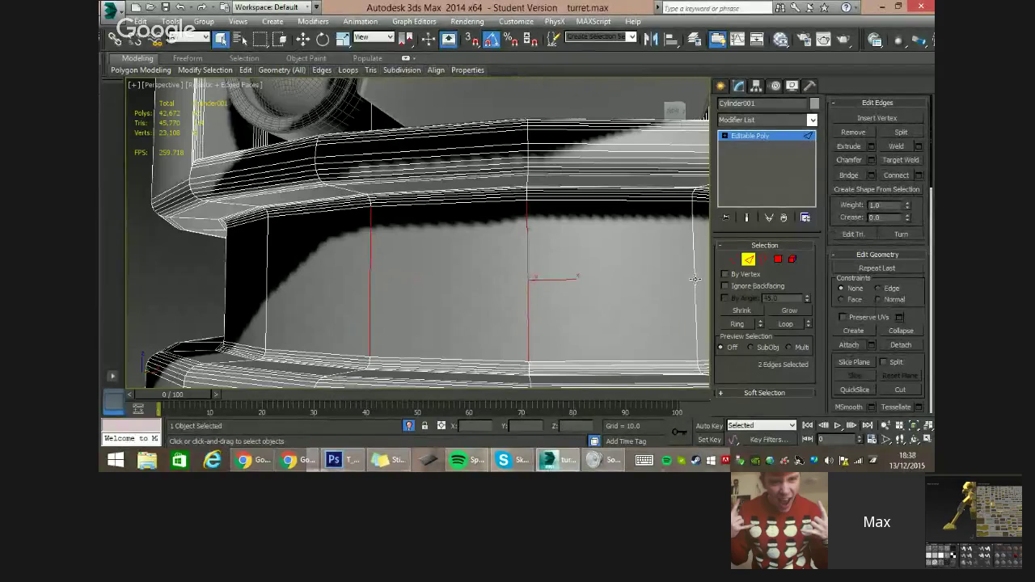
{"action": "key", "text": "alt+r"}
{"action": "scroll", "coordinate": [579, 276], "scroll_direction": "down", "scroll_amount": 3}
{"action": "key", "text": "ctrl+z"}
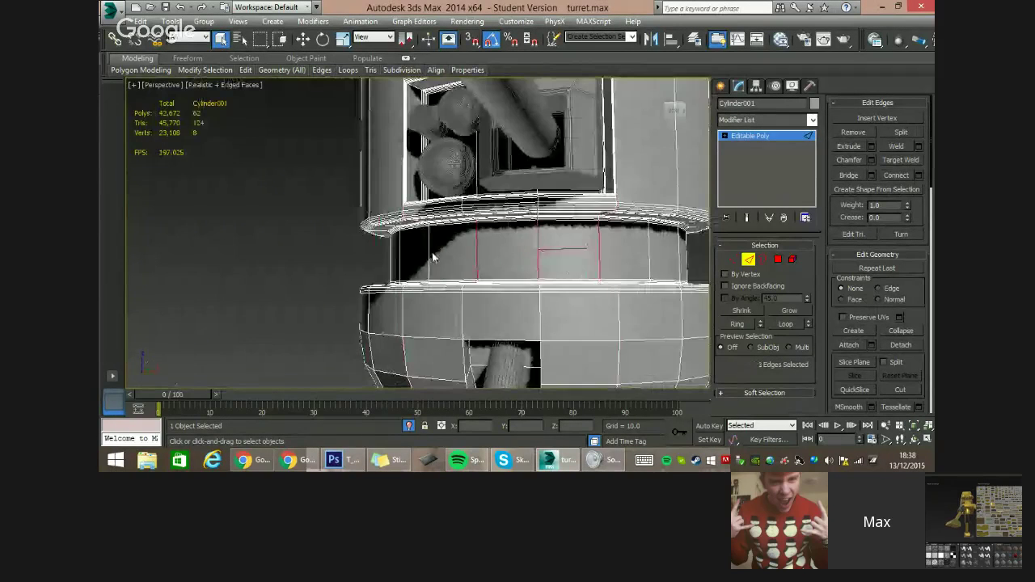
Select all vertical edges around the turret's neck and connect them with 9 segments.
{"action": "middle_click_drag", "start_coordinate": [432, 255], "coordinate": [446, 267], "text": "alt"}
{"action": "left_click_drag", "start_coordinate": [352, 242], "coordinate": [704, 262]}
{"action": "middle_click_drag", "start_coordinate": [703, 263], "coordinate": [728, 256], "text": "alt"}
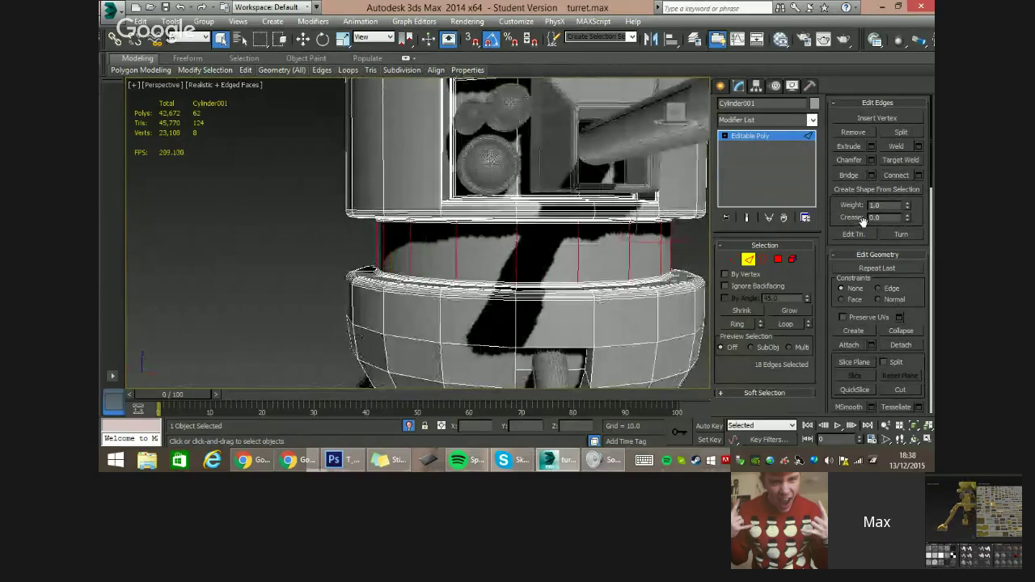
{"action": "left_click", "coordinate": [919, 176]}
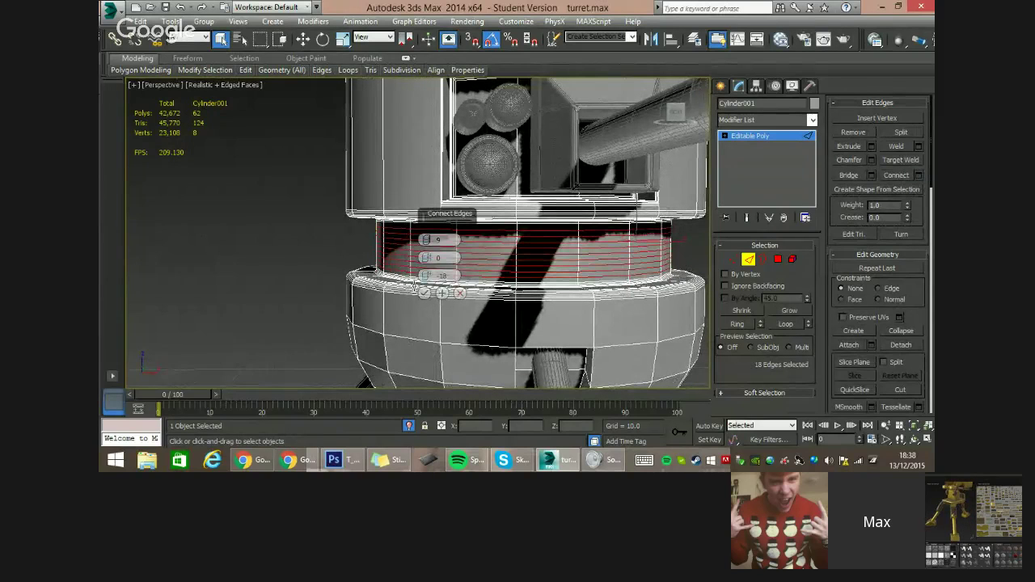
{"action": "left_click", "coordinate": [424, 293]}
Select every other one of the new horizontal edge loops around the neck and scale them to form ridges.
{"action": "scroll", "coordinate": [450, 233], "scroll_direction": "up", "scroll_amount": 5}
{"action": "scroll", "coordinate": [450, 229], "scroll_direction": "down", "scroll_amount": 2}
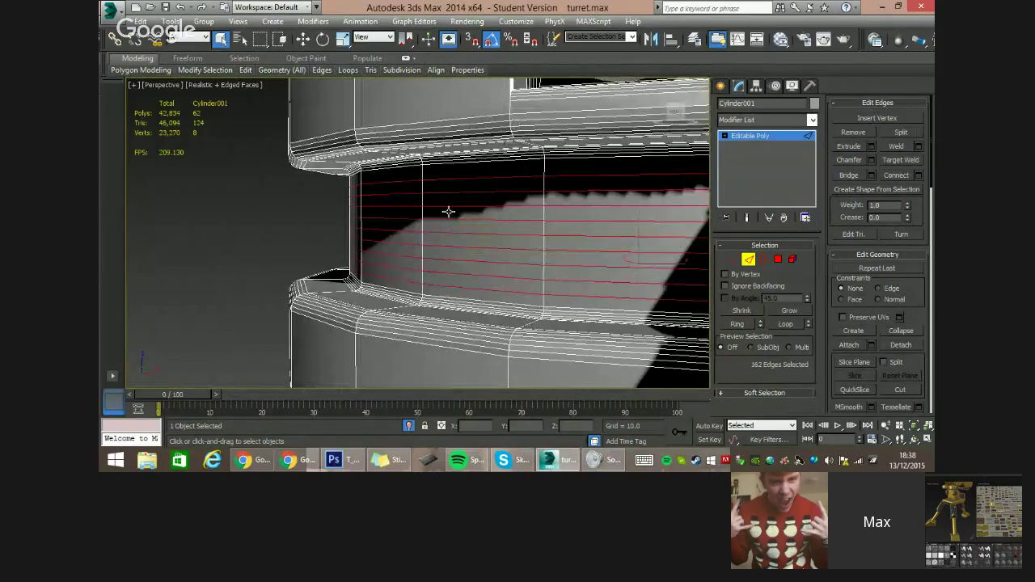
{"action": "double_click", "coordinate": [462, 179]}
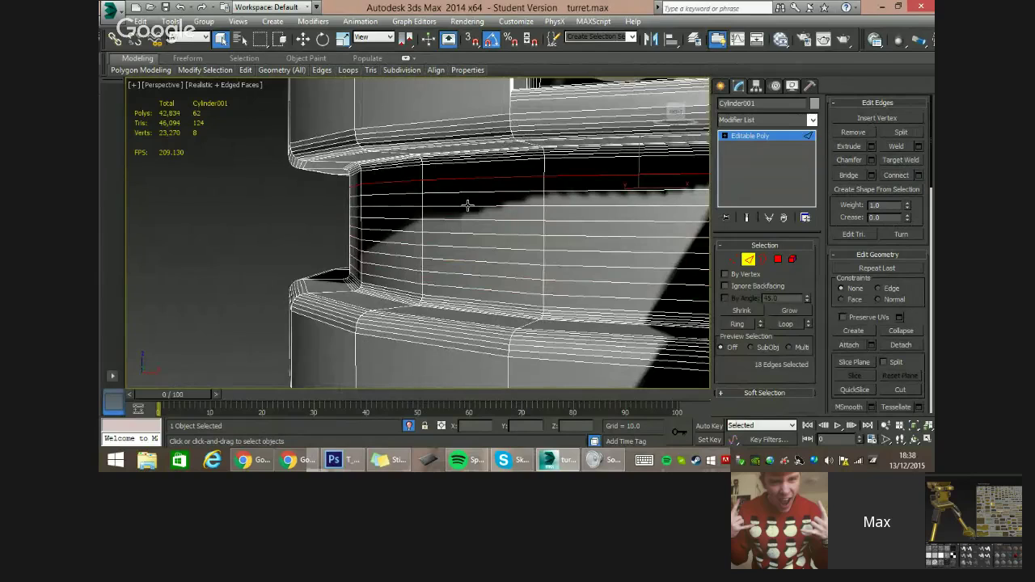
{"action": "double_click", "coordinate": [466, 205], "text": "ctrl"}
{"action": "double_click", "coordinate": [467, 234], "text": "ctrl"}
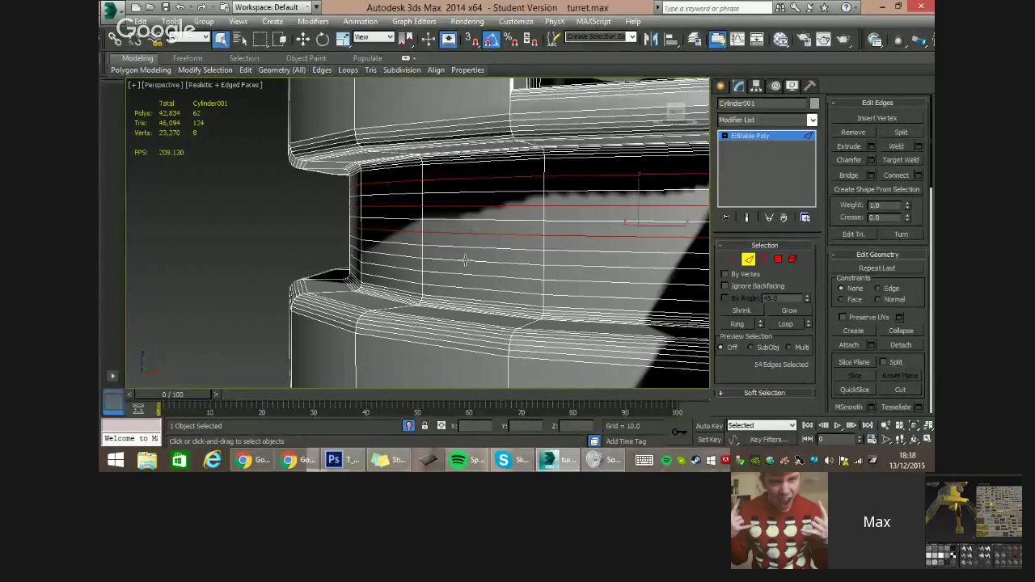
{"action": "double_click", "coordinate": [469, 266], "text": "ctrl"}
{"action": "double_click", "coordinate": [468, 288], "text": "ctrl"}
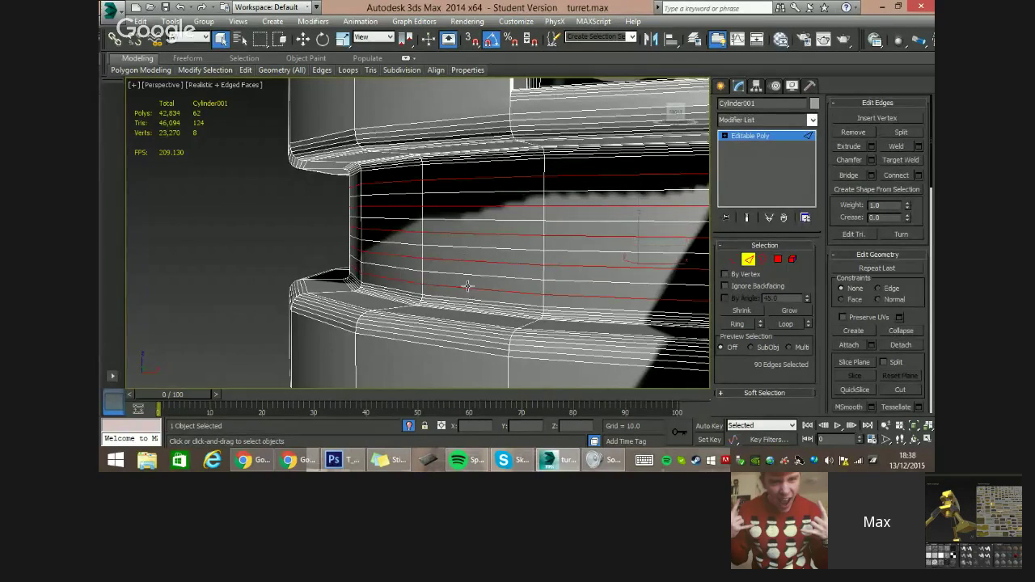
{"action": "key", "text": "r"}
{"action": "middle_click_drag", "start_coordinate": [501, 257], "coordinate": [527, 276], "text": "alt"}
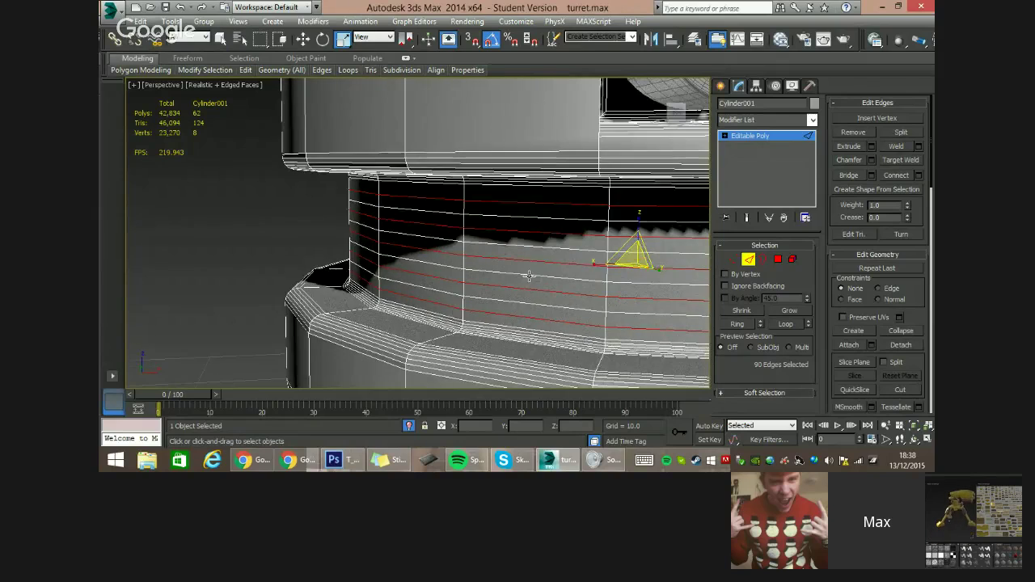
{"action": "middle_click_drag", "start_coordinate": [594, 297], "coordinate": [623, 268], "text": "alt"}
{"action": "left_click_drag", "start_coordinate": [624, 268], "coordinate": [624, 269]}
{"action": "middle_click_drag", "start_coordinate": [410, 325], "coordinate": [324, 259], "text": "alt"}
{"action": "left_click", "coordinate": [296, 272]}
Add a TurboSmooth modifier to check how the turret body smooths around the gun opening, and delete the modifier.
{"action": "scroll", "coordinate": [396, 209], "scroll_direction": "down", "scroll_amount": 4}
{"action": "middle_click_drag", "start_coordinate": [405, 208], "coordinate": [460, 215], "text": "alt"}
{"action": "scroll", "coordinate": [459, 215], "scroll_direction": "down", "scroll_amount": 4}
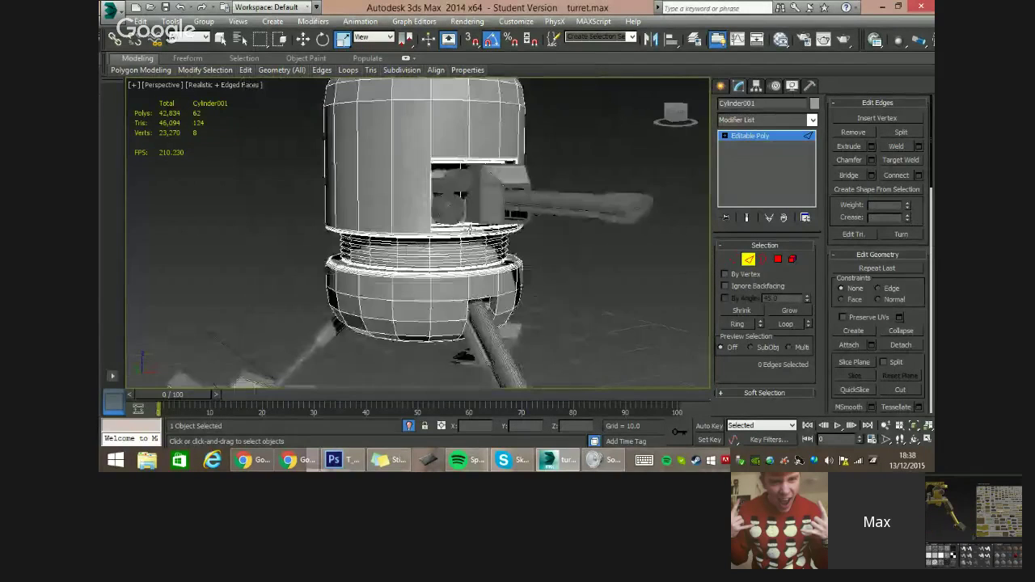
{"action": "left_click", "coordinate": [812, 120]}
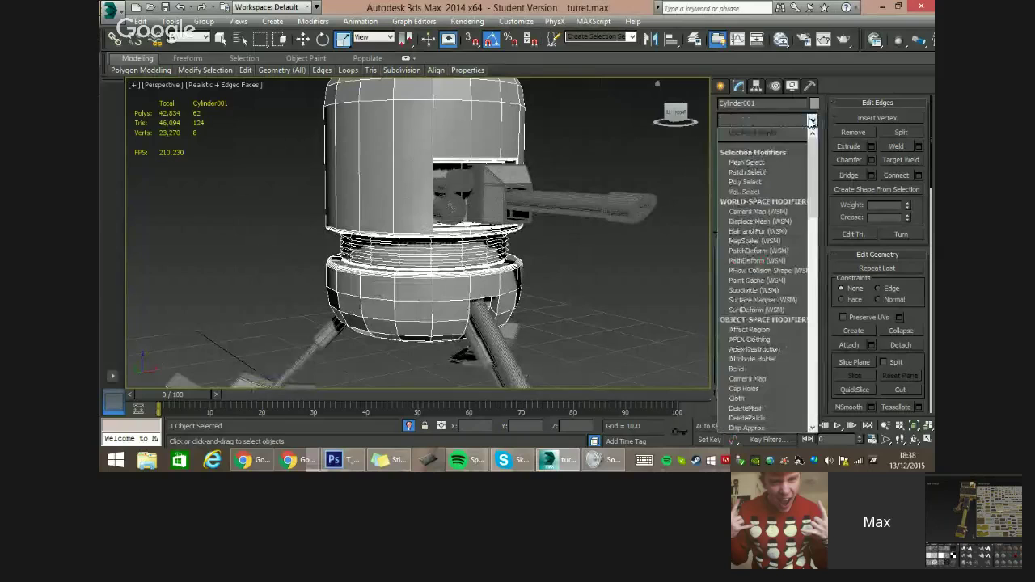
{"action": "key", "text": "t"}
{"action": "left_click", "coordinate": [761, 271]}
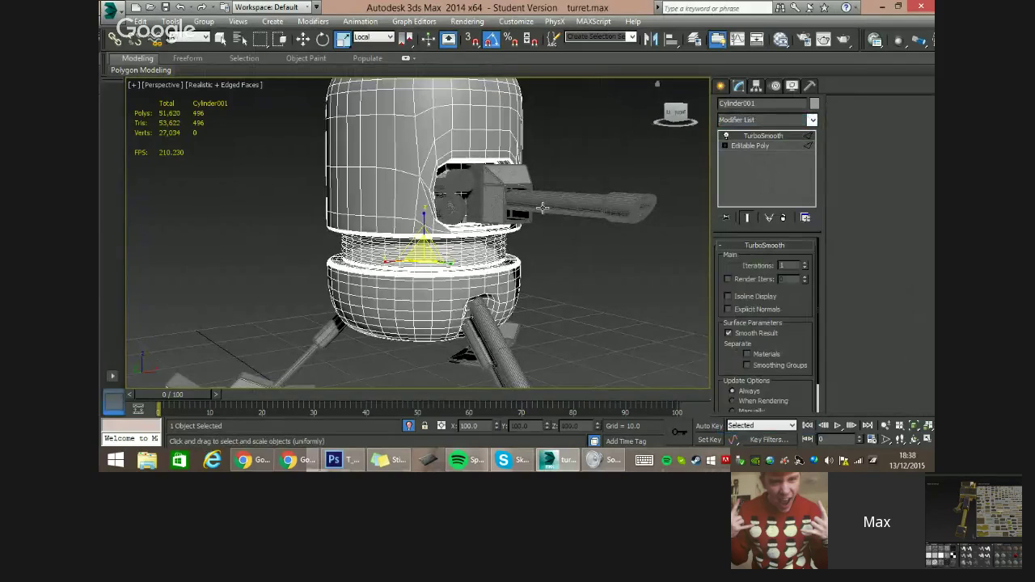
{"action": "middle_click_drag", "start_coordinate": [501, 194], "coordinate": [476, 207], "text": "alt"}
{"action": "scroll", "coordinate": [402, 184], "scroll_direction": "up", "scroll_amount": 4}
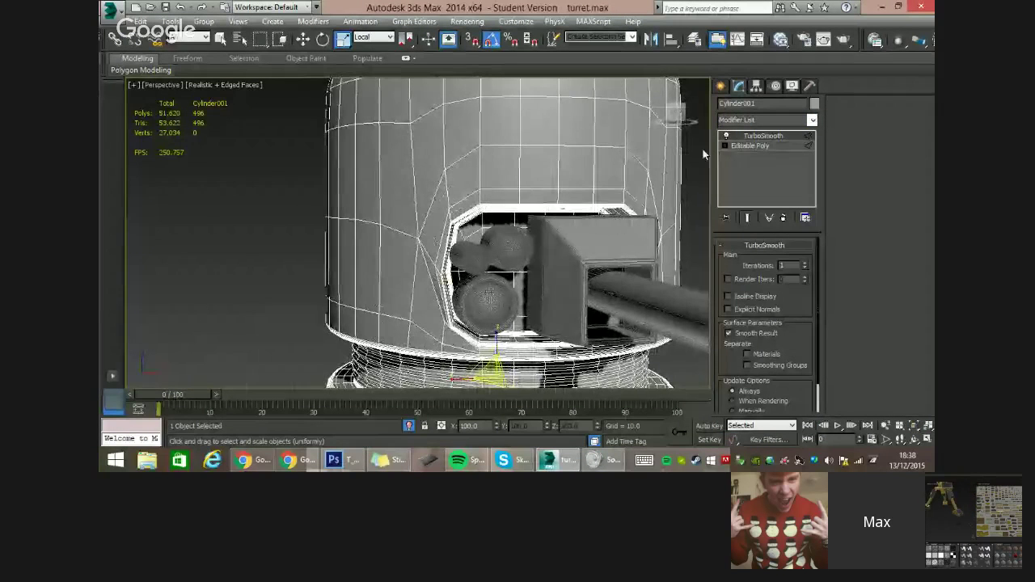
{"action": "right_click", "coordinate": [764, 136]}
{"action": "left_click", "coordinate": [783, 157]}
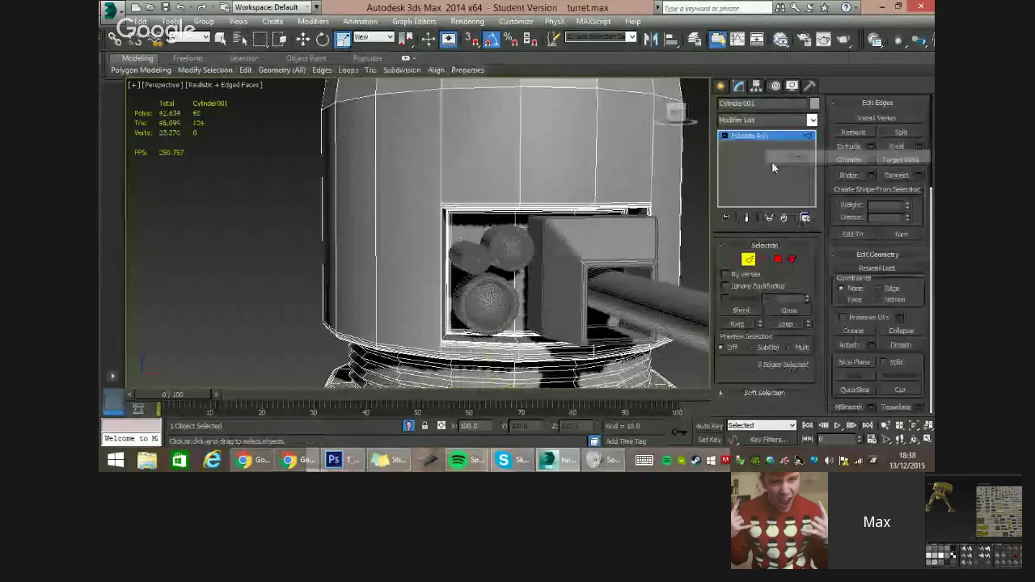
Connect the vertical edges of the upper turret body away from the gun opening with 1 segment and a slide of 0.
{"action": "key", "text": "1"}
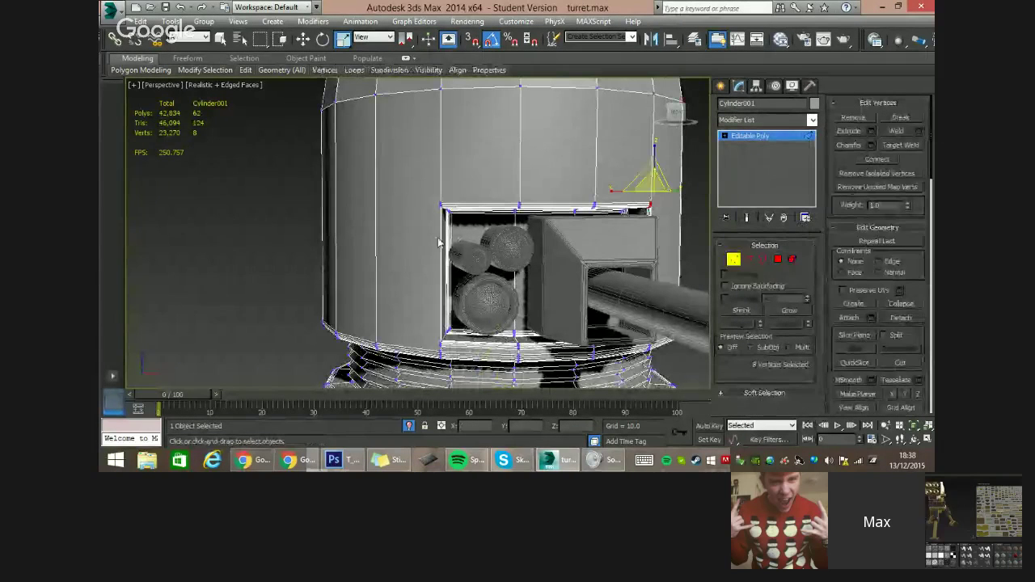
{"action": "key", "text": "2"}
{"action": "left_click_drag", "start_coordinate": [300, 199], "coordinate": [412, 199]}
{"action": "middle_click_drag", "start_coordinate": [651, 207], "coordinate": [604, 212], "text": "alt"}
{"action": "scroll", "coordinate": [577, 208], "scroll_direction": "down", "scroll_amount": 4}
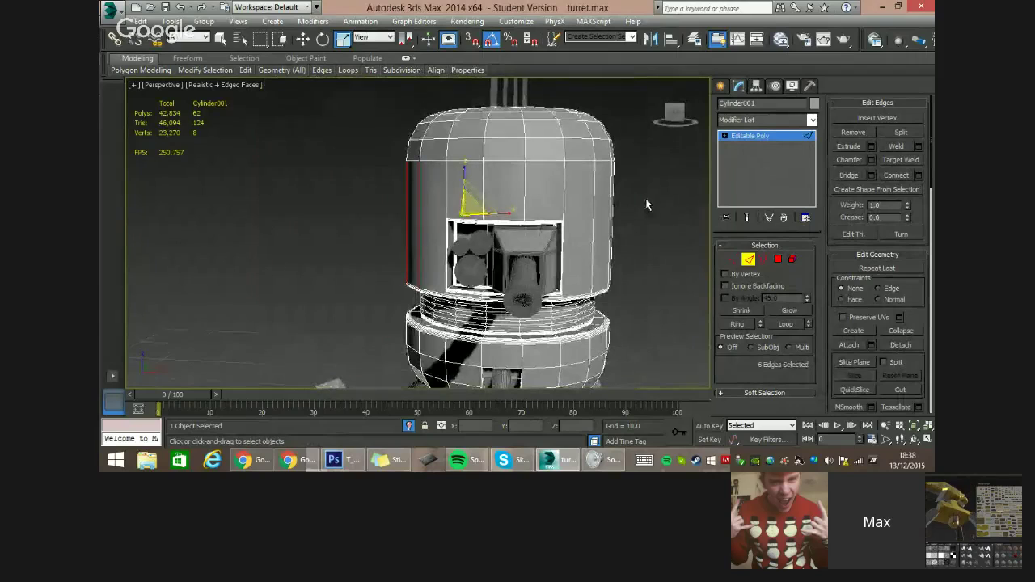
{"action": "double_click", "coordinate": [595, 202], "text": "ctrl"}
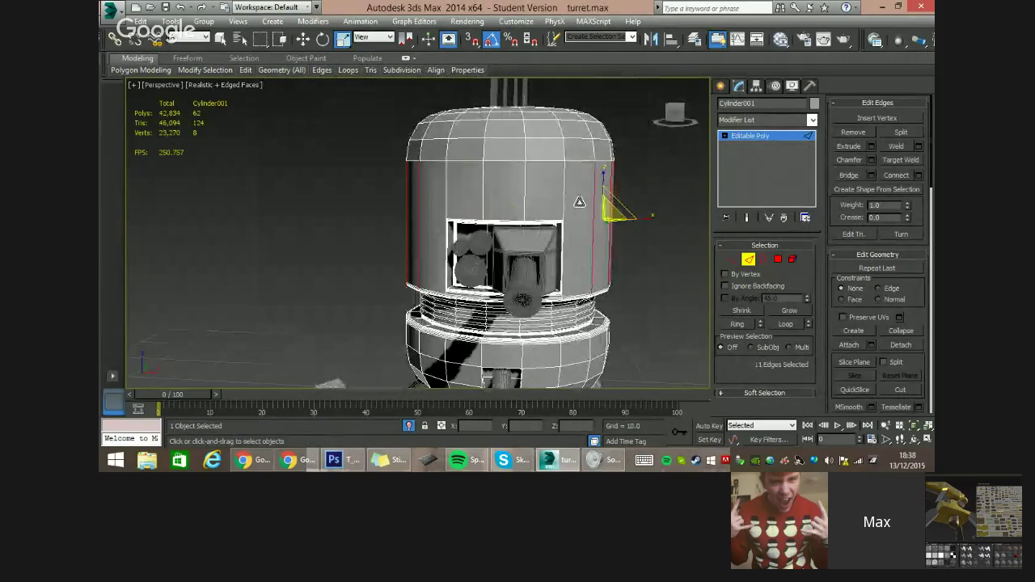
{"action": "left_click", "coordinate": [918, 175]}
{"action": "right_click", "coordinate": [429, 276]}
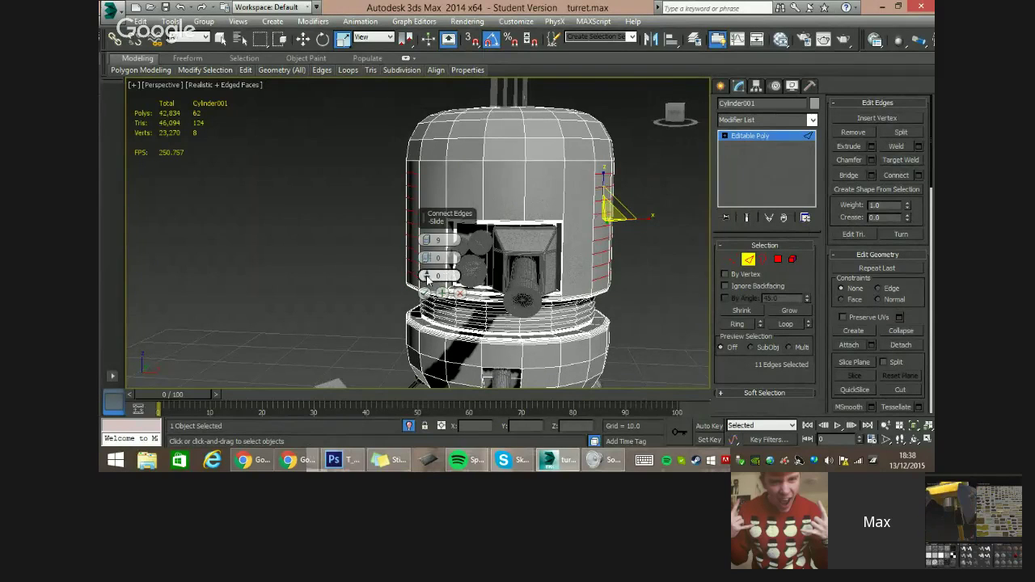
{"action": "right_click", "coordinate": [428, 240]}
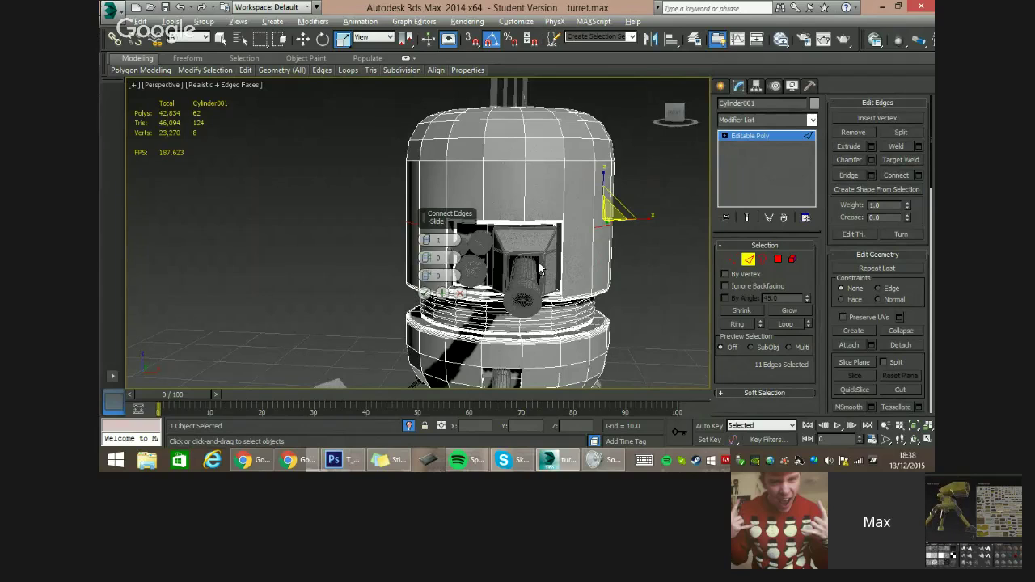
{"action": "middle_click_drag", "start_coordinate": [547, 267], "coordinate": [600, 254], "text": "alt"}
{"action": "left_click", "coordinate": [425, 294]}
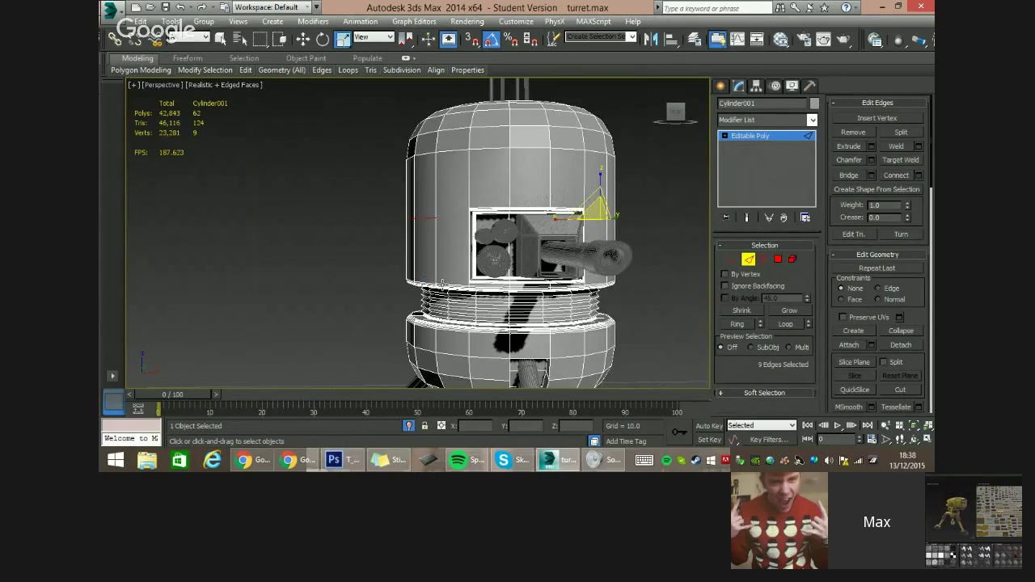
Connect the vertex at the gun opening's upper corner beside the round barrels to the end vertex of the neighbouring horizontal edge loop.
{"action": "key", "text": "w"}
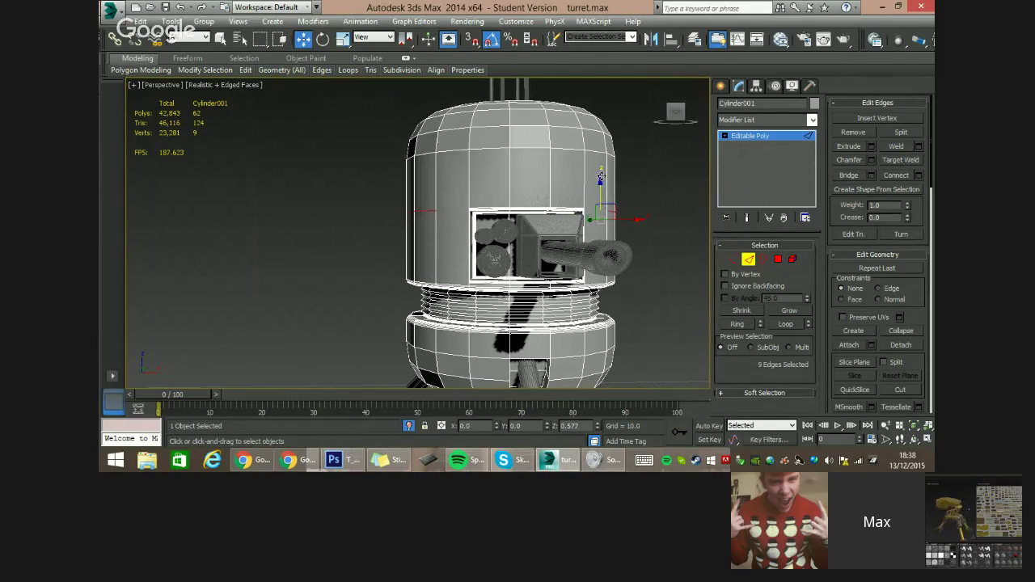
{"action": "middle_click_drag", "start_coordinate": [588, 183], "coordinate": [458, 221], "text": "alt"}
{"action": "scroll", "coordinate": [467, 224], "scroll_direction": "up", "scroll_amount": 3}
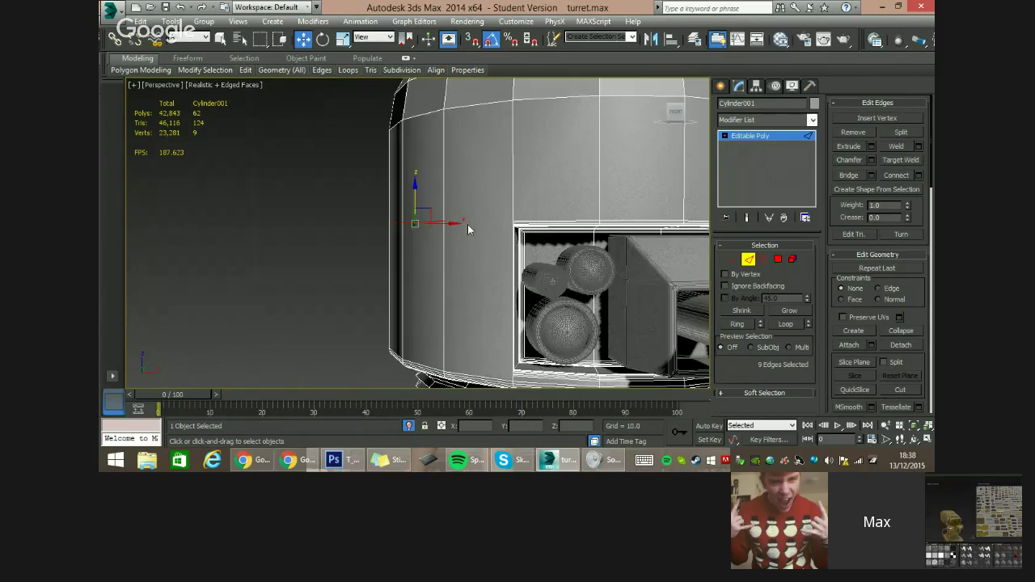
{"action": "key", "text": "1"}
{"action": "scroll", "coordinate": [509, 220], "scroll_direction": "up", "scroll_amount": 5}
{"action": "scroll", "coordinate": [509, 220], "scroll_direction": "up", "scroll_amount": 1}
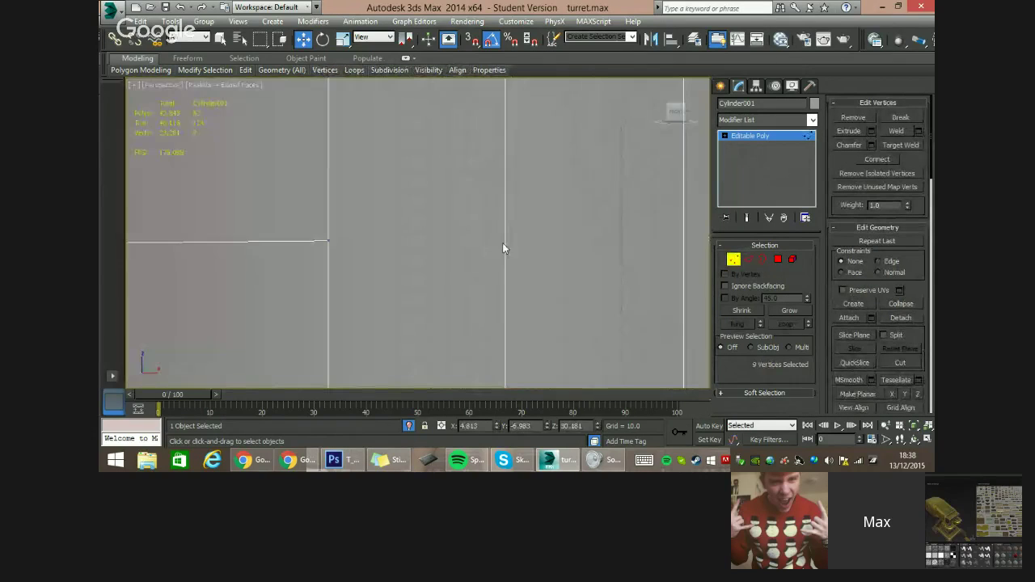
{"action": "scroll", "coordinate": [504, 249], "scroll_direction": "down", "scroll_amount": 1}
{"action": "left_click", "coordinate": [507, 265]}
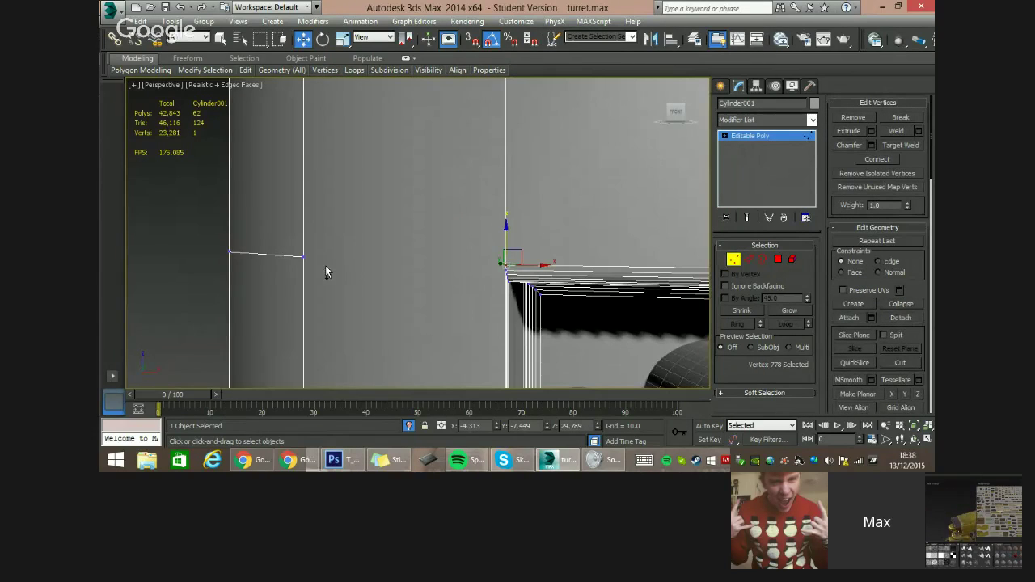
{"action": "left_click", "coordinate": [300, 257], "text": "ctrl"}
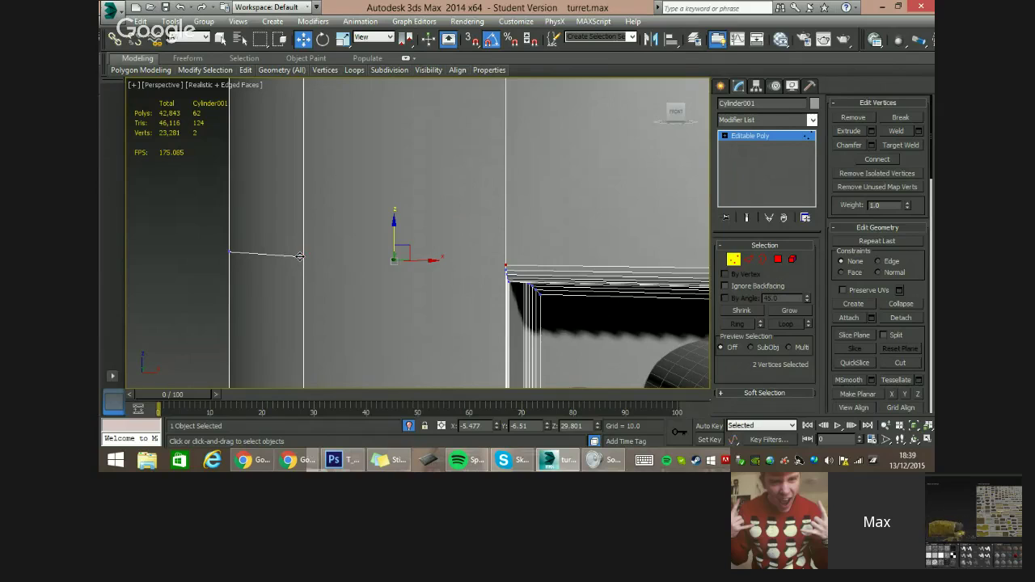
{"action": "middle_click_drag", "start_coordinate": [300, 256], "coordinate": [389, 267], "text": "alt"}
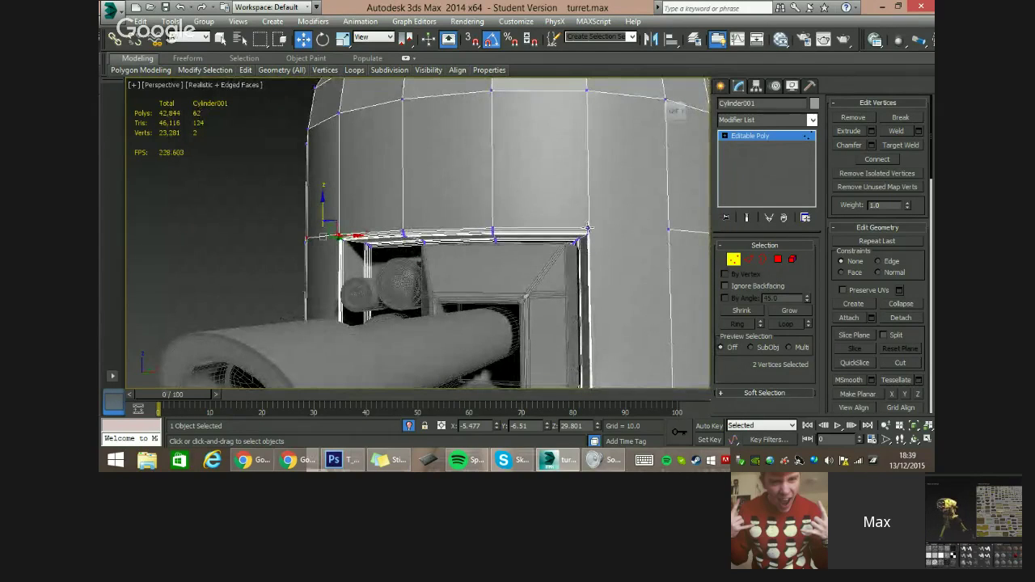
Connect the vertex at the gun opening's other upper corner to the adjacent end vertex of the horizontal edge loop.
{"action": "left_click", "coordinate": [588, 228]}
{"action": "left_click", "coordinate": [667, 229], "text": "ctrl"}
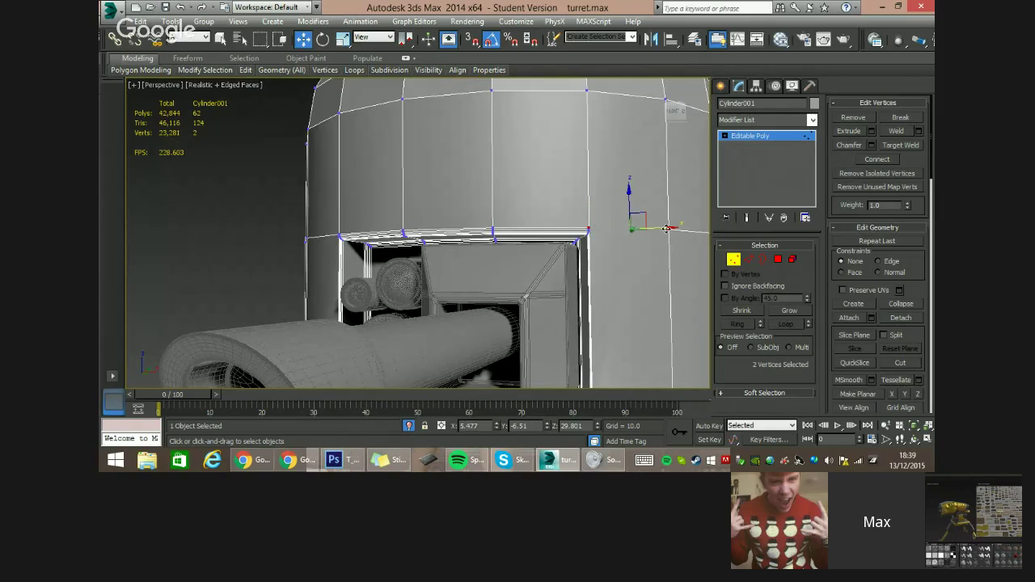
{"action": "key", "text": "ctrl+shift+e"}
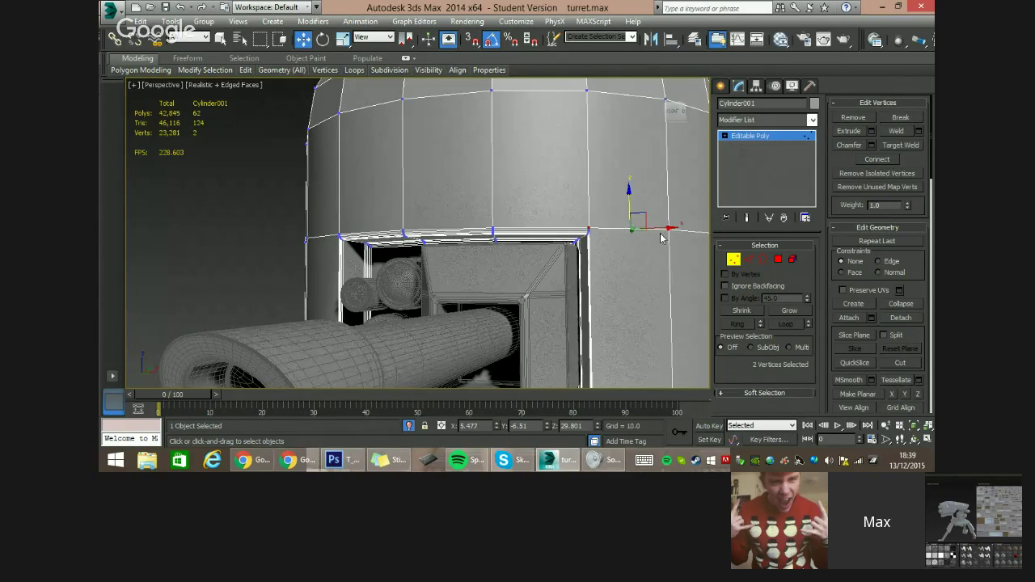
Add a TurboSmooth modifier to inspect the upper corners of the gun opening, and delete the modifier.
{"action": "scroll", "coordinate": [529, 296], "scroll_direction": "down", "scroll_amount": 8}
{"action": "left_click", "coordinate": [699, 155]}
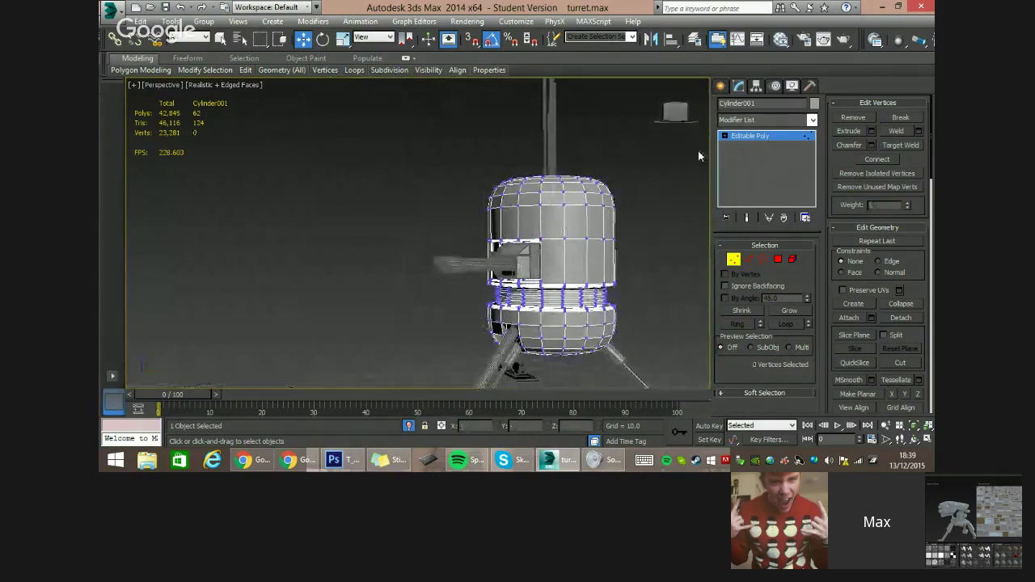
{"action": "left_click", "coordinate": [812, 120]}
{"action": "key", "text": "t"}
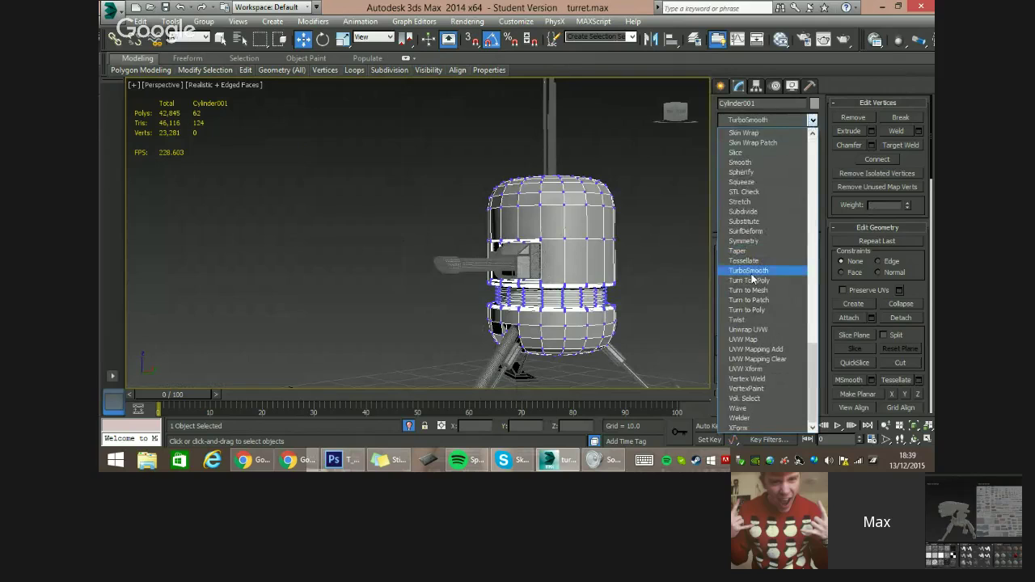
{"action": "left_click", "coordinate": [748, 270]}
{"action": "middle_click_drag", "start_coordinate": [558, 257], "coordinate": [445, 264], "text": "alt"}
{"action": "scroll", "coordinate": [614, 240], "scroll_direction": "up", "scroll_amount": 6}
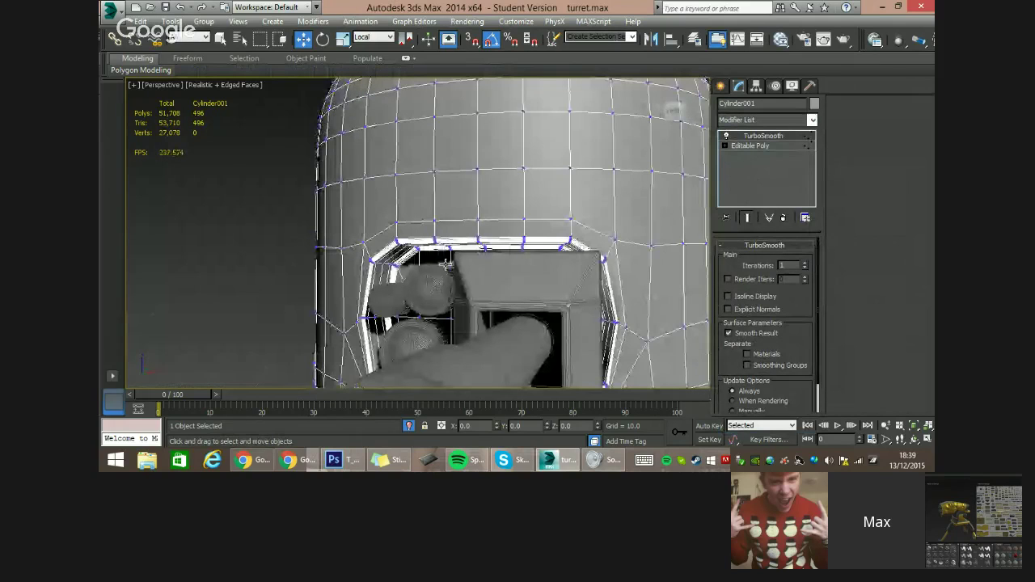
{"action": "right_click", "coordinate": [762, 136]}
{"action": "left_click", "coordinate": [794, 161]}
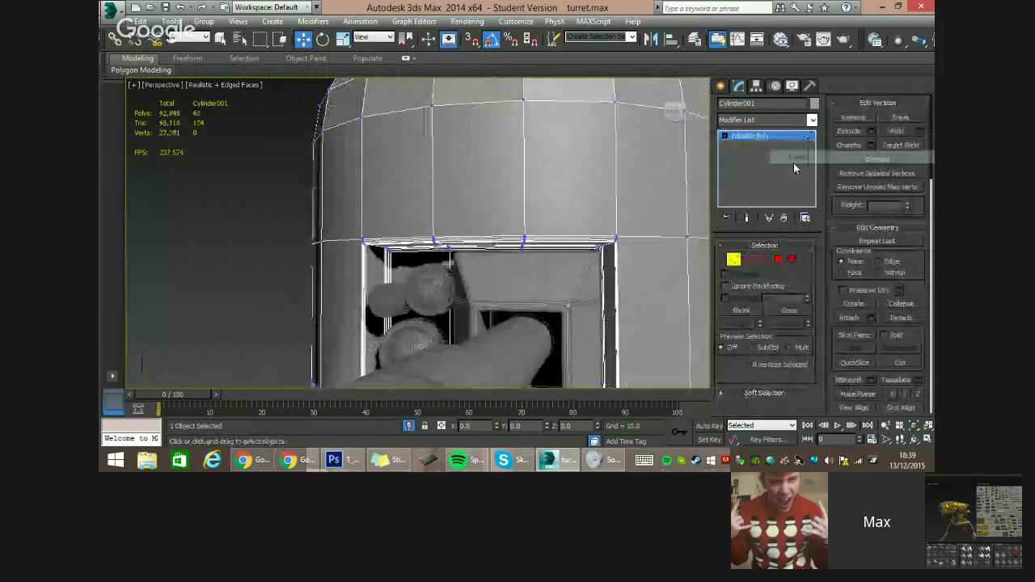
Select the ring of vertical edges level with the gun opening and connect them with 13 segments.
{"action": "scroll", "coordinate": [598, 253], "scroll_direction": "down", "scroll_amount": 4}
{"action": "middle_click_drag", "start_coordinate": [598, 253], "coordinate": [659, 256], "text": "alt"}
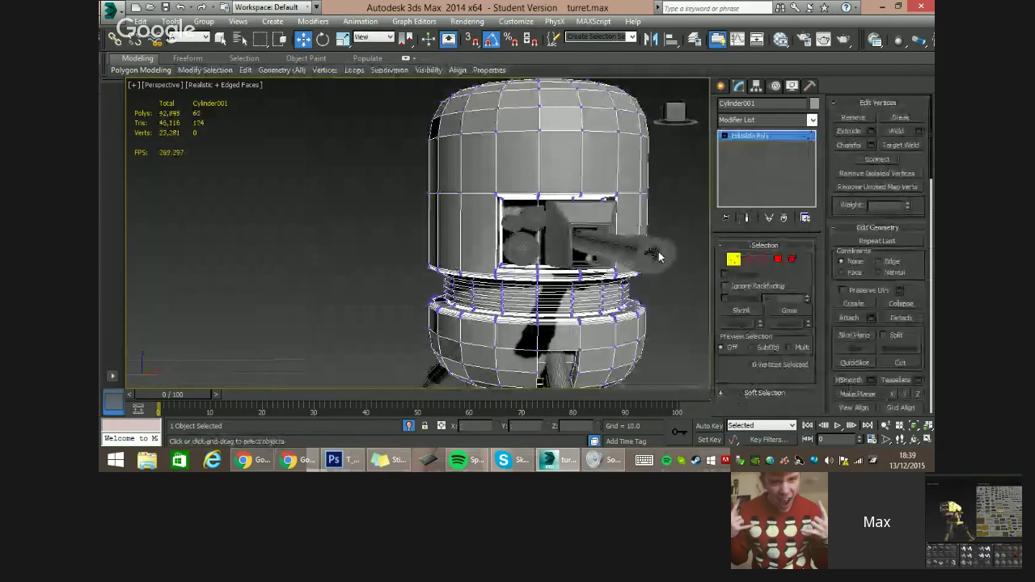
{"action": "key", "text": "2"}
{"action": "left_click", "coordinate": [429, 235]}
{"action": "key", "text": "alt+r"}
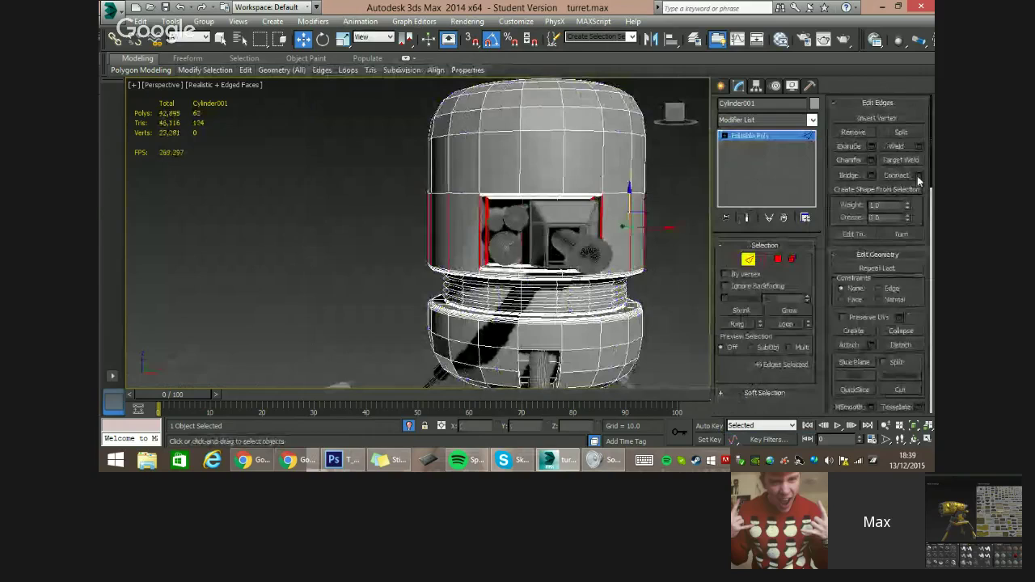
{"action": "left_click", "coordinate": [919, 177]}
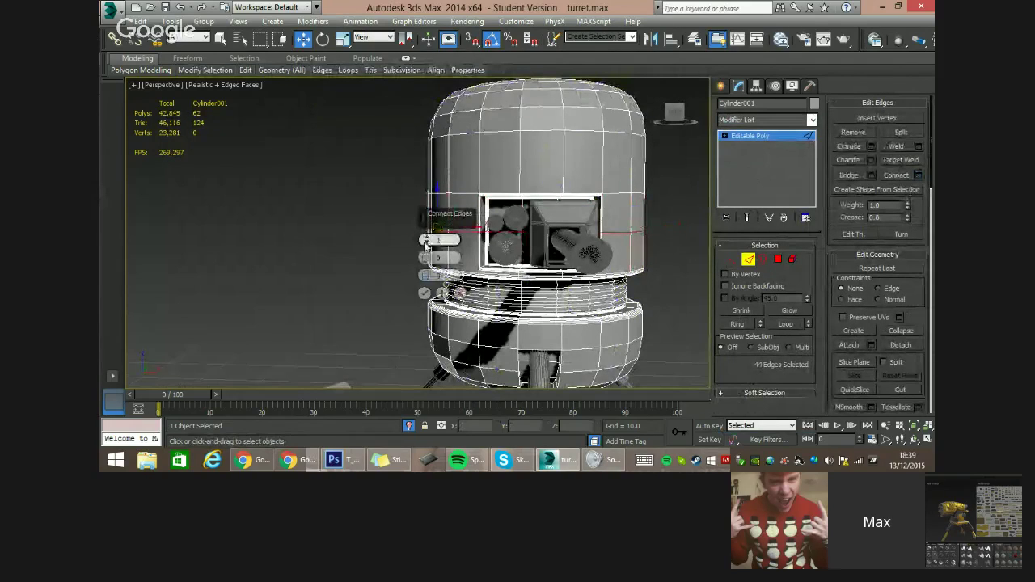
{"action": "left_click_drag", "start_coordinate": [426, 239], "coordinate": [425, 215]}
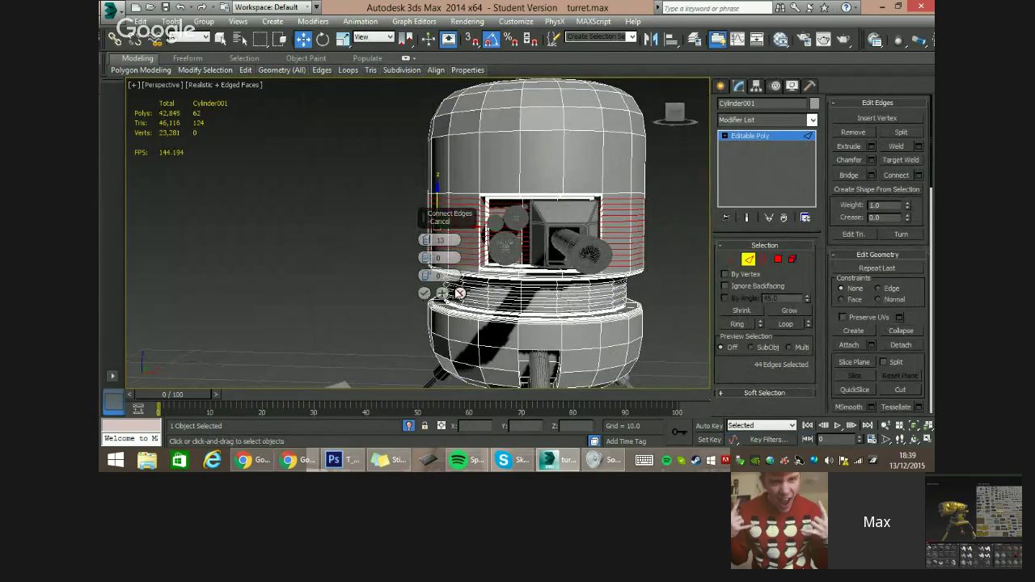
Save the scene in the Get Good folder under the file name turret.
{"action": "left_click", "coordinate": [108, 10]}
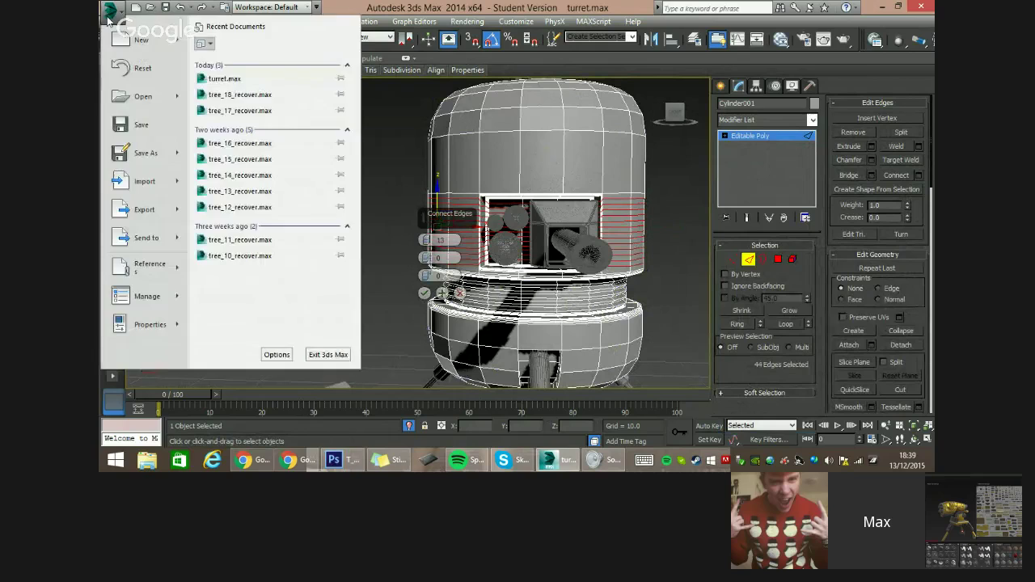
{"action": "left_click", "coordinate": [148, 164]}
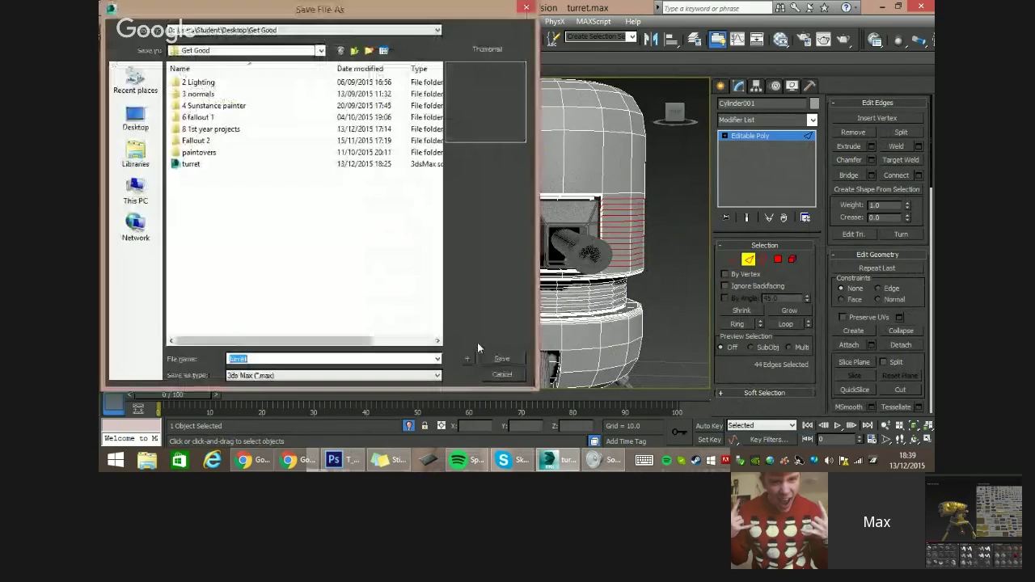
{"action": "left_click", "coordinate": [523, 359]}
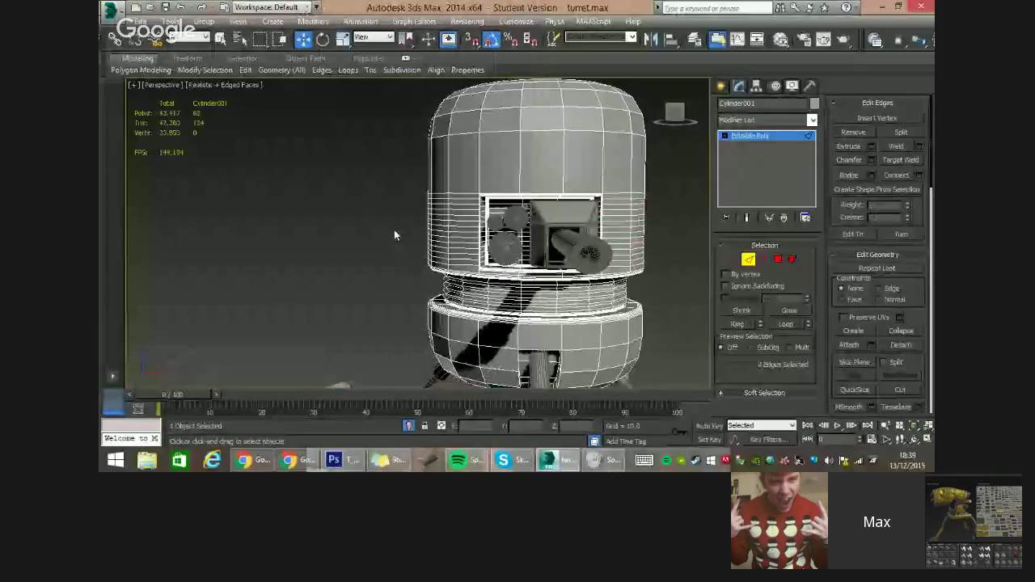
Add TurboSmooth to check the front and back of the turret body, and undo both the modifier and the 13-segment connection.
{"action": "left_click", "coordinate": [767, 119]}
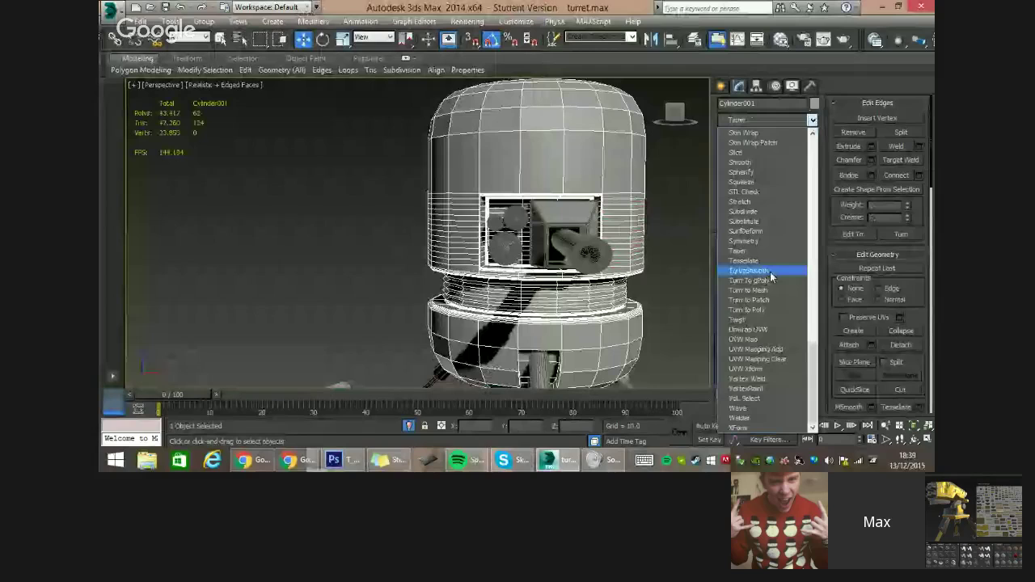
{"action": "left_click", "coordinate": [771, 273]}
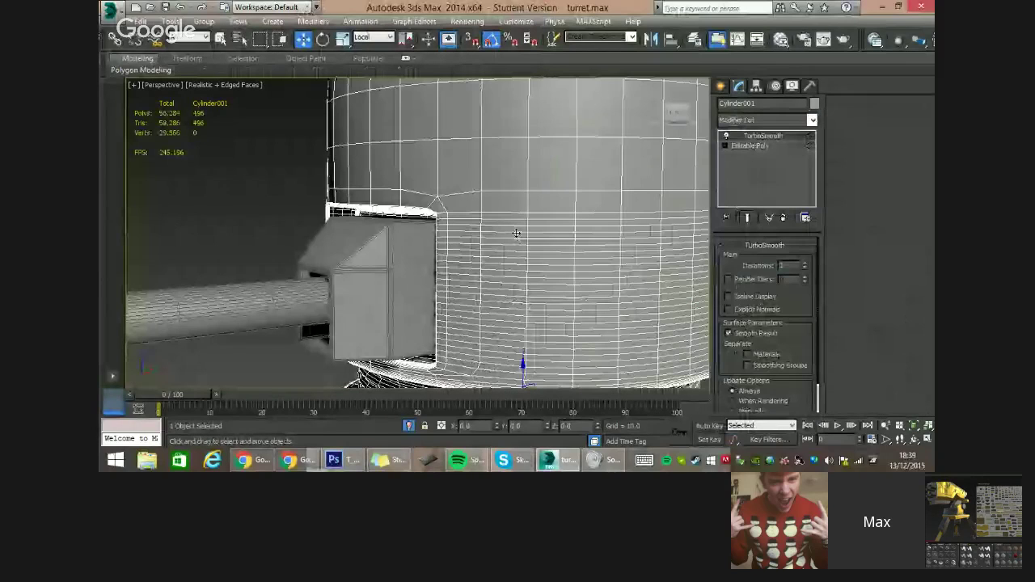
{"action": "scroll", "coordinate": [516, 233], "scroll_direction": "down", "scroll_amount": 6}
{"action": "middle_click_drag", "start_coordinate": [516, 233], "coordinate": [633, 149], "text": "alt"}
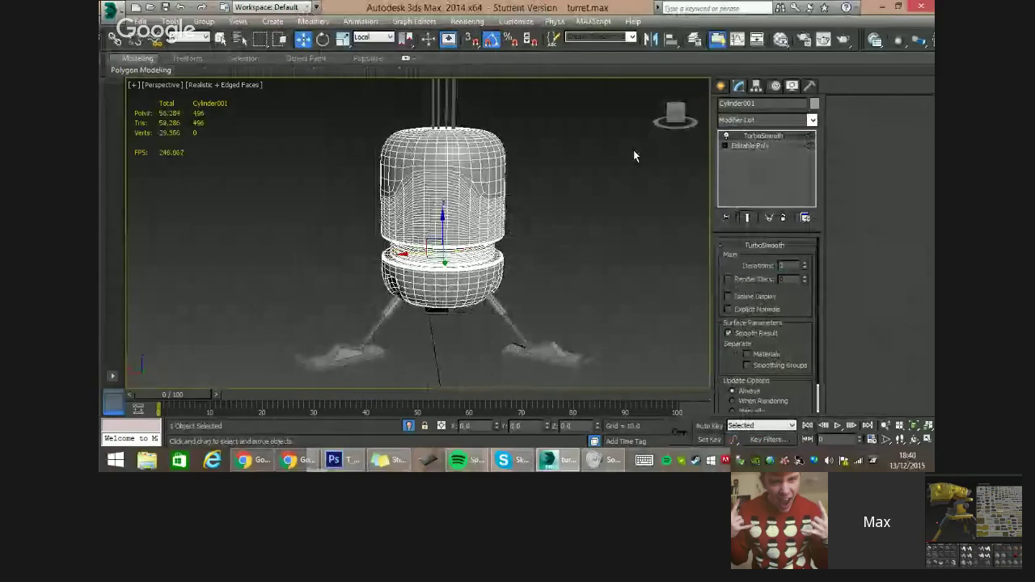
{"action": "key", "text": "ctrl+z"}
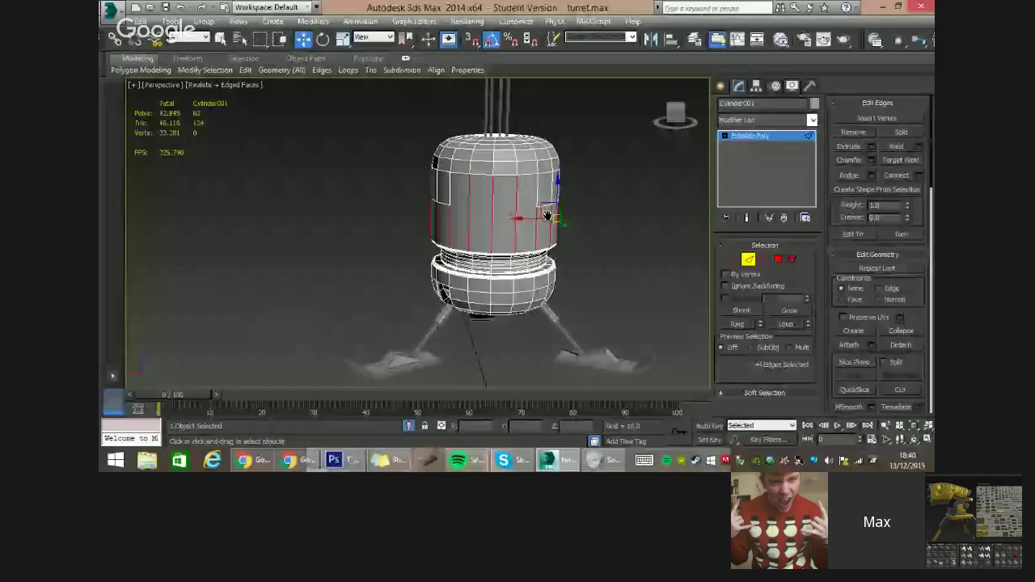
Connect the three undivided vertical edges at the back of the upper turret body and join them to the existing horizontal loop.
{"action": "scroll", "coordinate": [525, 216], "scroll_direction": "up", "scroll_amount": 3}
{"action": "left_click", "coordinate": [425, 222]}
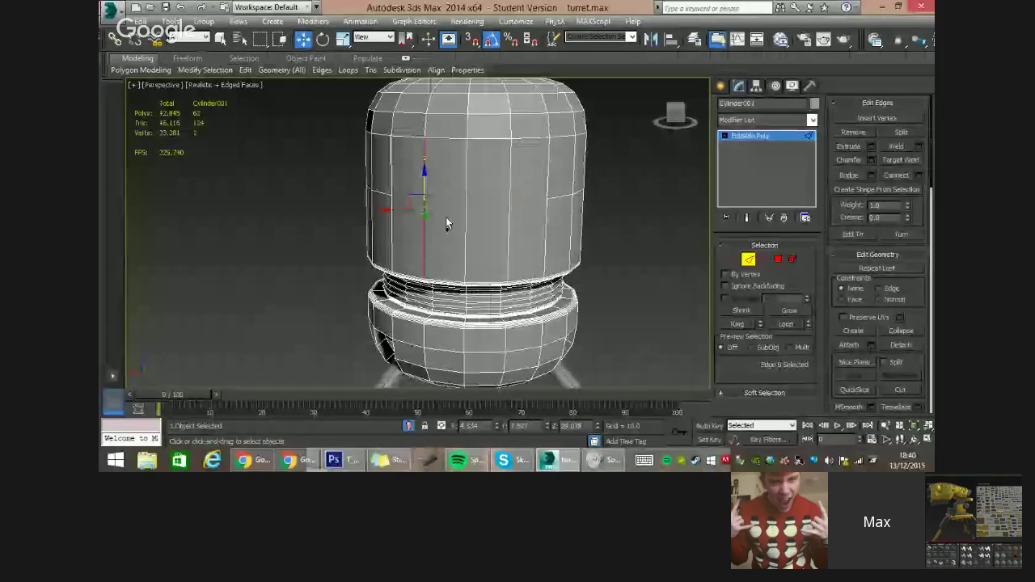
{"action": "key", "text": "q"}
{"action": "left_click", "coordinate": [466, 212], "text": "ctrl"}
{"action": "left_click", "coordinate": [509, 212], "text": "ctrl"}
{"action": "key", "text": "ctrl+shift+e"}
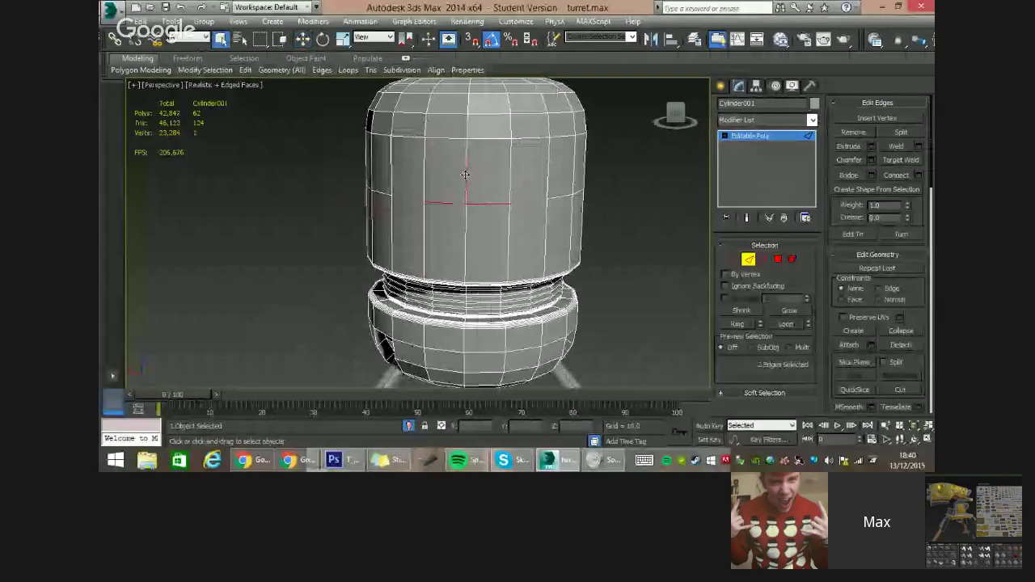
{"action": "key", "text": "1"}
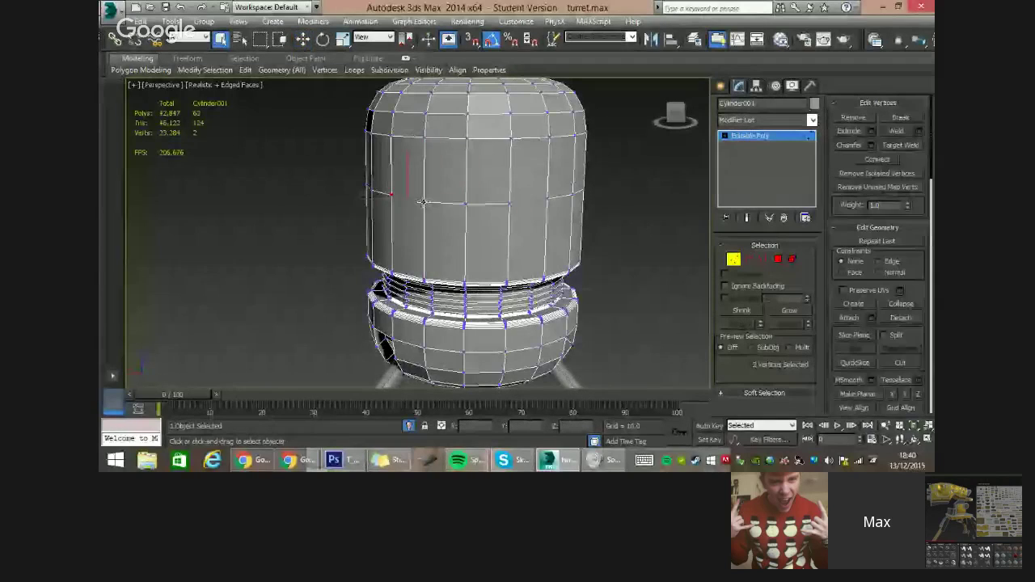
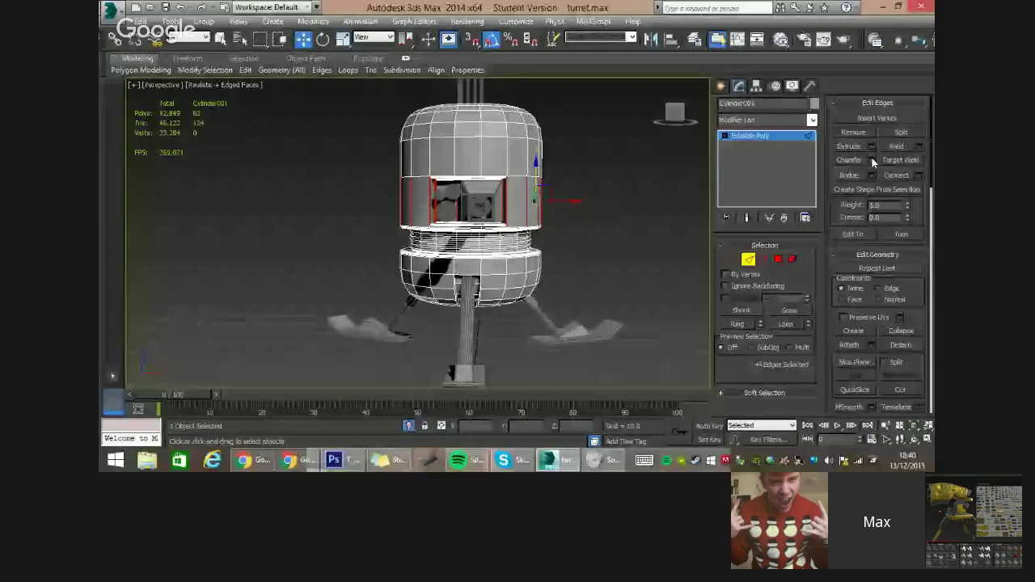
Connect the selected vertical edges level with the gun opening with 10 segments.
{"action": "left_click", "coordinate": [919, 175]}
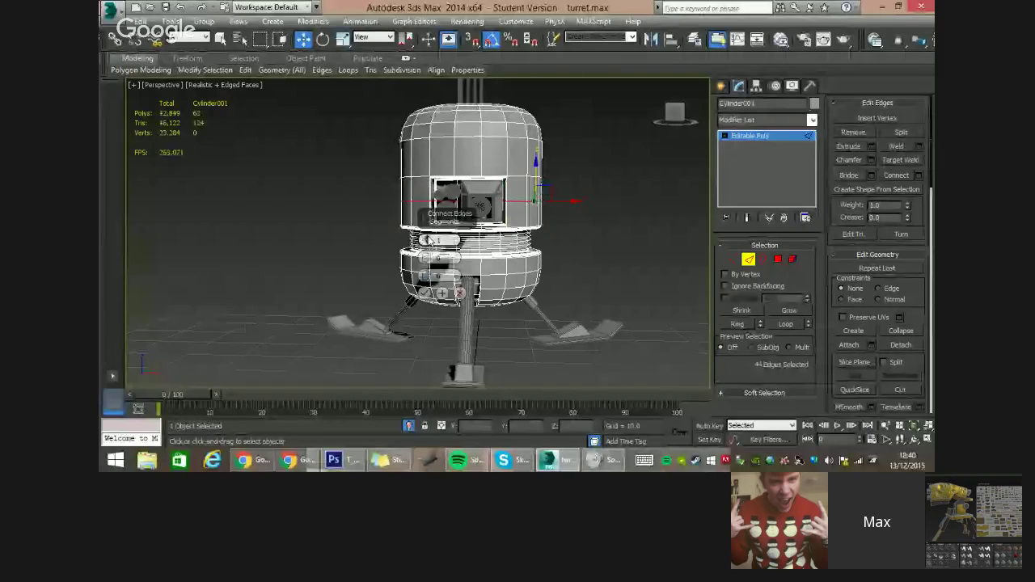
{"action": "left_click_drag", "start_coordinate": [428, 240], "coordinate": [428, 237]}
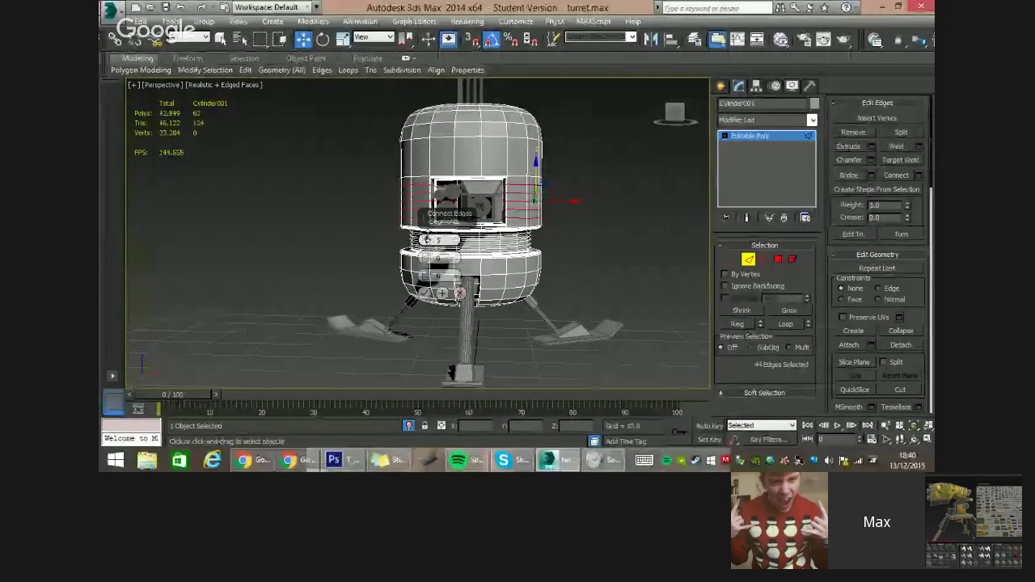
{"action": "scroll", "coordinate": [427, 240], "scroll_direction": "up", "scroll_amount": 5}
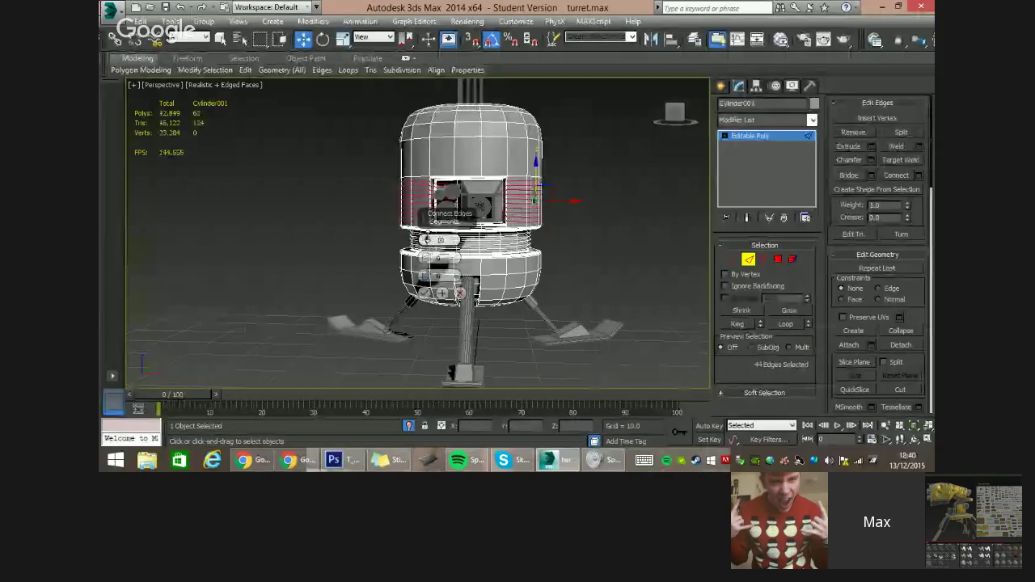
{"action": "middle_click_drag", "start_coordinate": [427, 239], "coordinate": [394, 173], "text": "alt"}
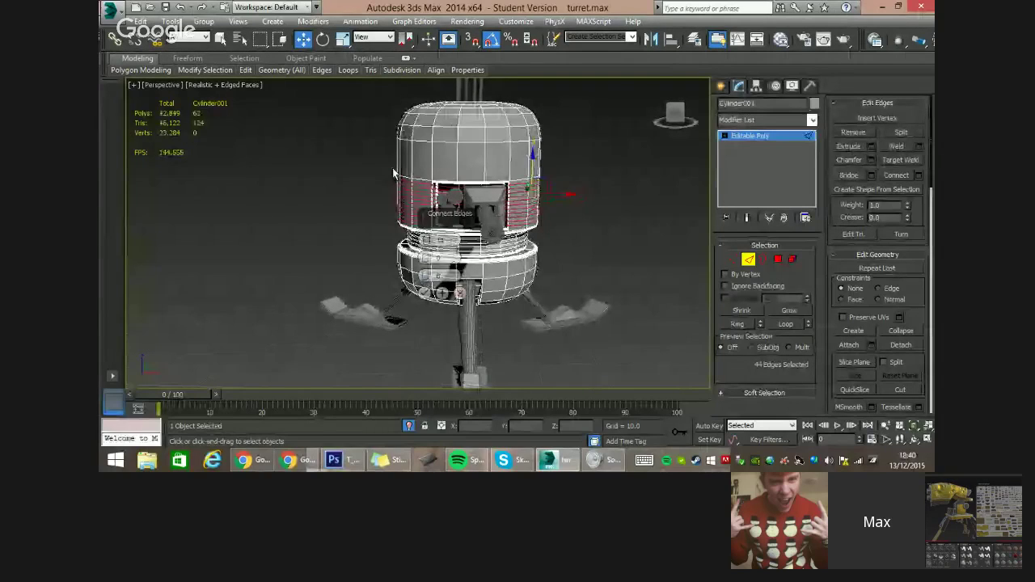
{"action": "middle_click_drag", "start_coordinate": [393, 167], "coordinate": [408, 190], "text": "alt"}
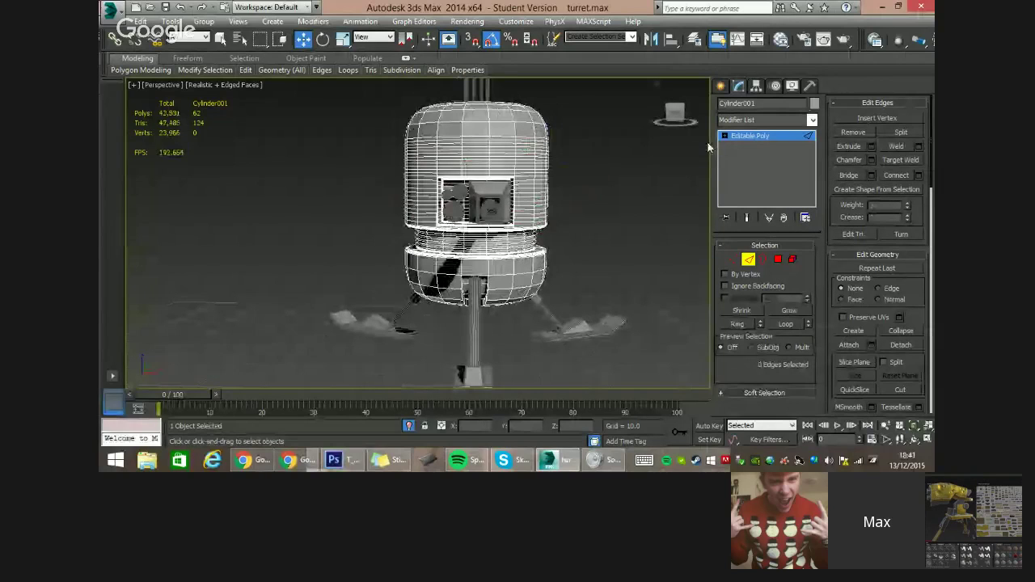
Add a TurboSmooth modifier to the turret cylinder and inspect the smoothed edges of the gun opening up close.
{"action": "left_click", "coordinate": [812, 120]}
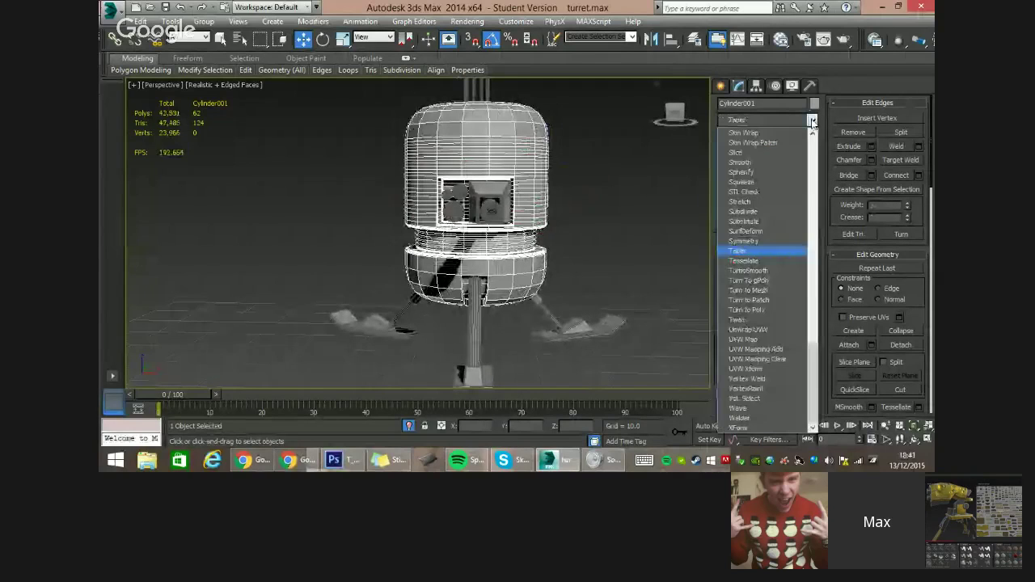
{"action": "left_click", "coordinate": [756, 272]}
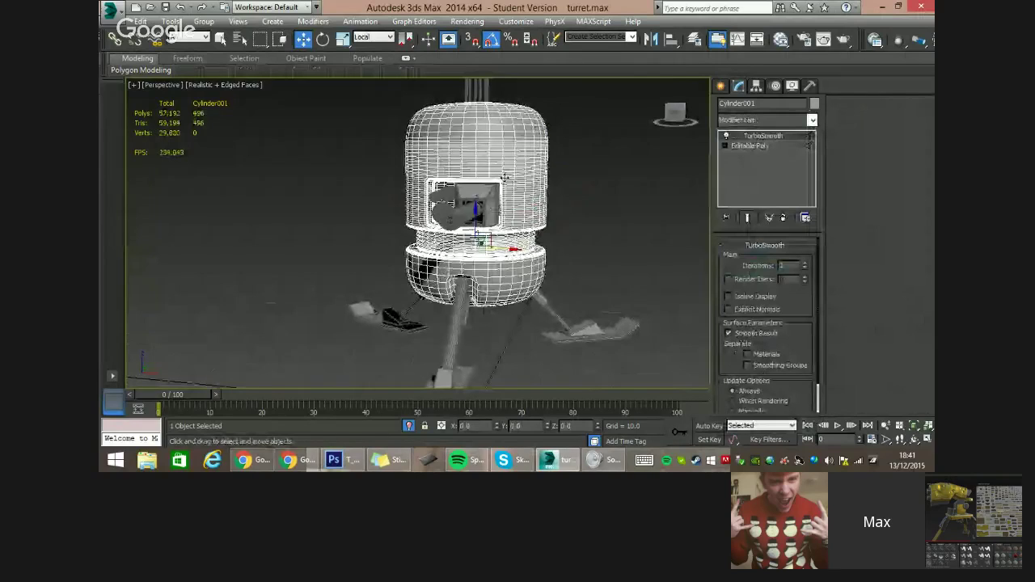
{"action": "scroll", "coordinate": [505, 177], "scroll_direction": "up", "scroll_amount": 5}
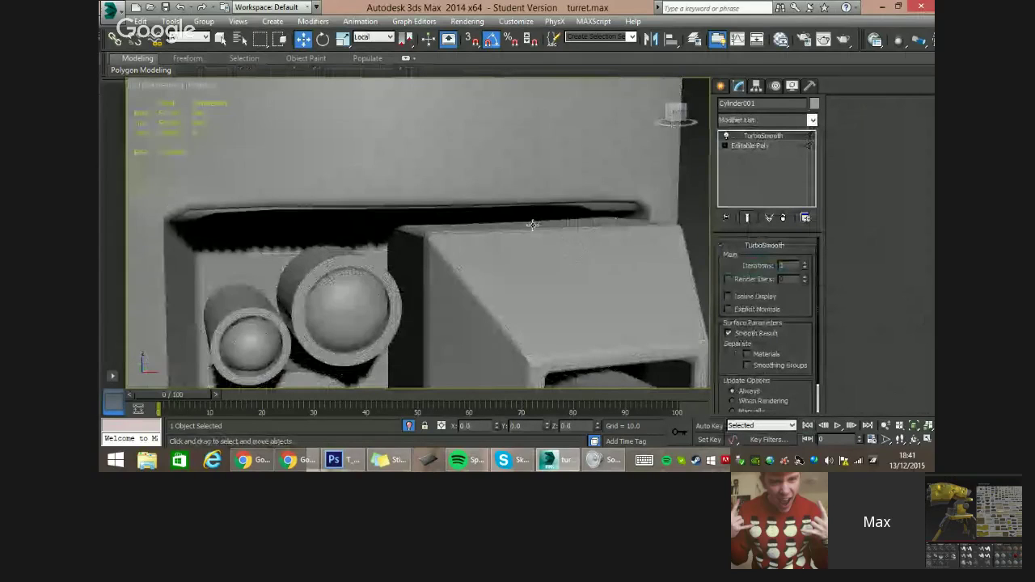
Display edged faces on the smoothed turret cylinder, collapse its TurboSmooth modifier into the mesh, and deselect the cylinder.
{"action": "scroll", "coordinate": [538, 227], "scroll_direction": "down", "scroll_amount": 5}
{"action": "scroll", "coordinate": [497, 205], "scroll_direction": "up", "scroll_amount": 7}
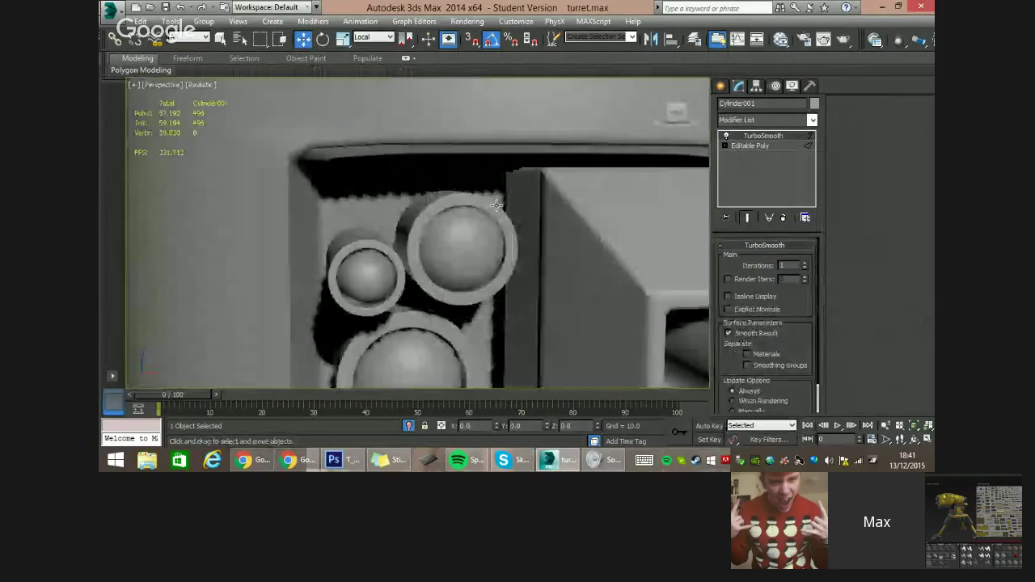
{"action": "scroll", "coordinate": [496, 205], "scroll_direction": "down", "scroll_amount": 5}
{"action": "middle_click_drag", "start_coordinate": [497, 205], "coordinate": [422, 272], "text": "alt"}
{"action": "scroll", "coordinate": [410, 265], "scroll_direction": "down", "scroll_amount": 4}
{"action": "middle_click_drag", "start_coordinate": [422, 271], "coordinate": [474, 257]}
{"action": "key", "text": "F4"}
{"action": "right_click", "coordinate": [757, 135]}
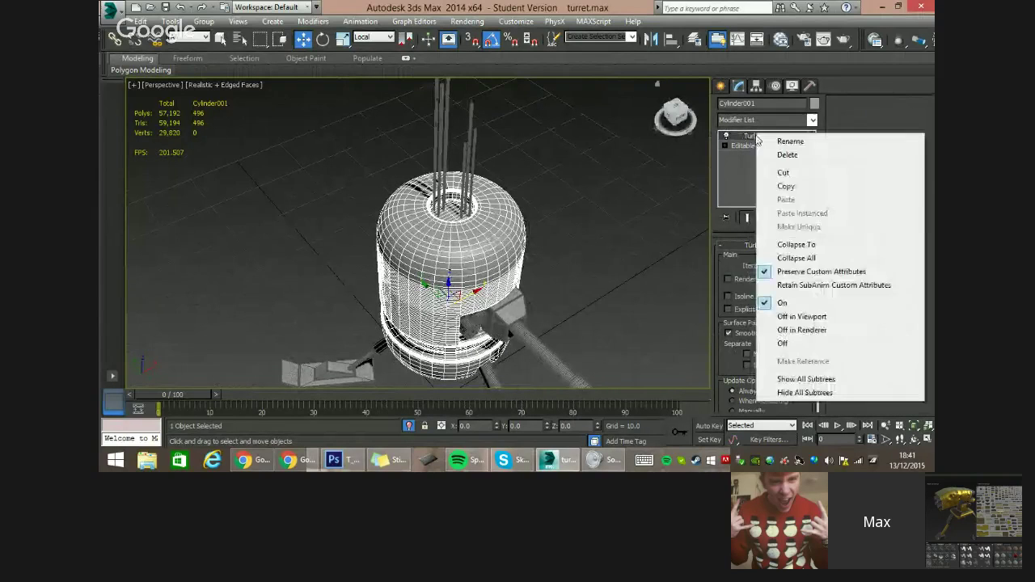
{"action": "left_click", "coordinate": [762, 245]}
{"action": "left_click", "coordinate": [524, 278]}
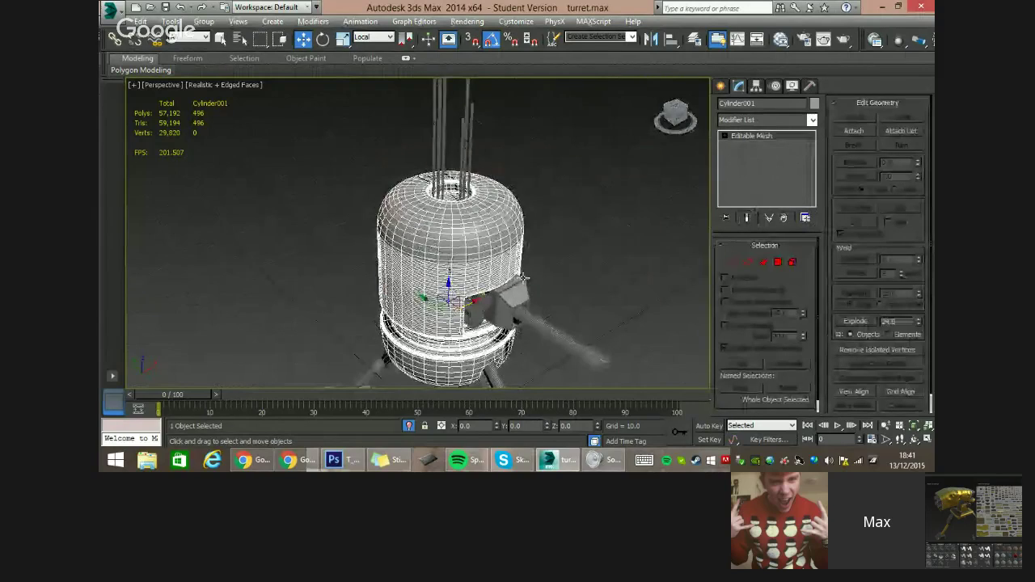
{"action": "left_click", "coordinate": [558, 293]}
Examine the turret from several sides and the smoothed wireframe of the antenna rods on its top up close.
{"action": "middle_click_drag", "start_coordinate": [556, 348], "coordinate": [509, 279]}
{"action": "scroll", "coordinate": [546, 289], "scroll_direction": "down", "scroll_amount": 3}
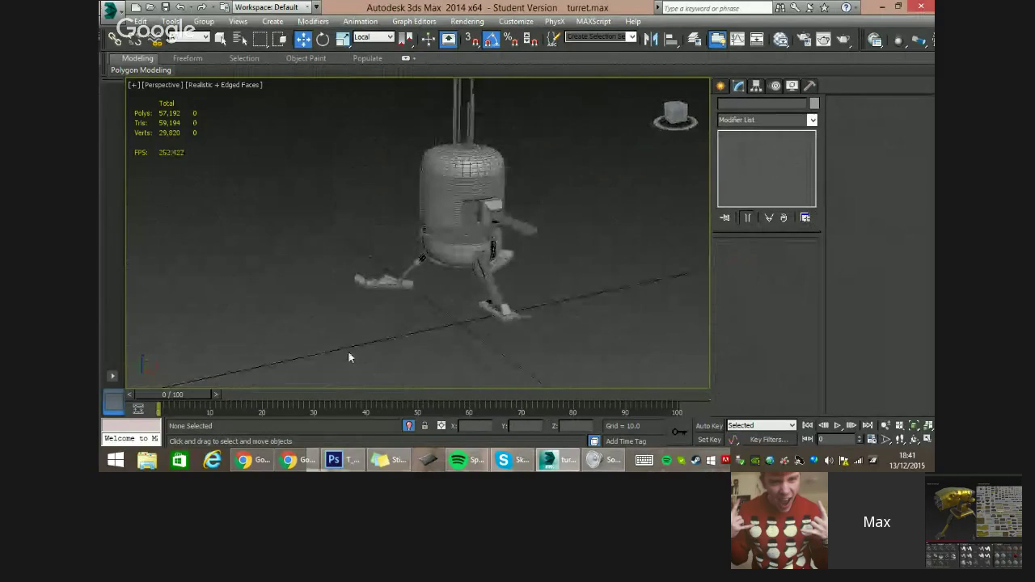
{"action": "left_click_drag", "start_coordinate": [348, 353], "coordinate": [578, 107]}
{"action": "scroll", "coordinate": [465, 134], "scroll_direction": "up", "scroll_amount": 5}
{"action": "middle_click_drag", "start_coordinate": [464, 197], "coordinate": [485, 220], "text": "alt"}
{"action": "left_click", "coordinate": [572, 177]}
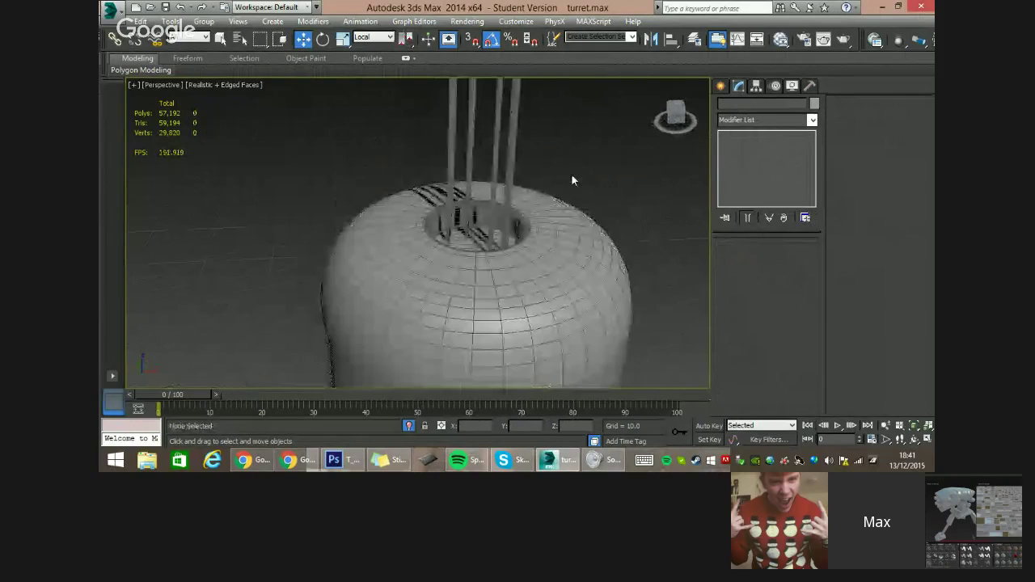
{"action": "left_click", "coordinate": [513, 179]}
{"action": "middle_click_drag", "start_coordinate": [511, 183], "coordinate": [475, 228], "text": "alt"}
{"action": "scroll", "coordinate": [474, 228], "scroll_direction": "up", "scroll_amount": 4}
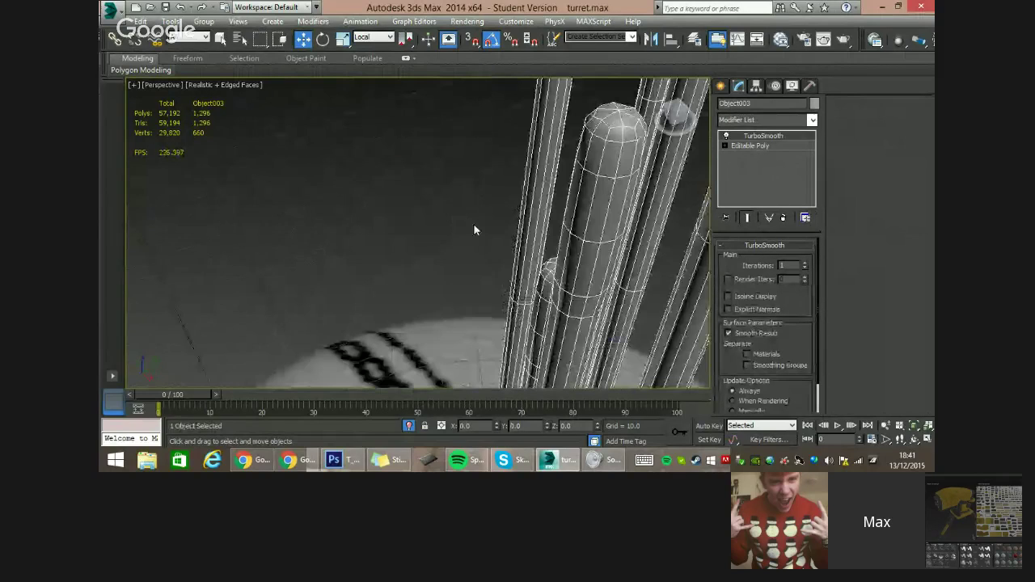
{"action": "scroll", "coordinate": [483, 223], "scroll_direction": "down", "scroll_amount": 10}
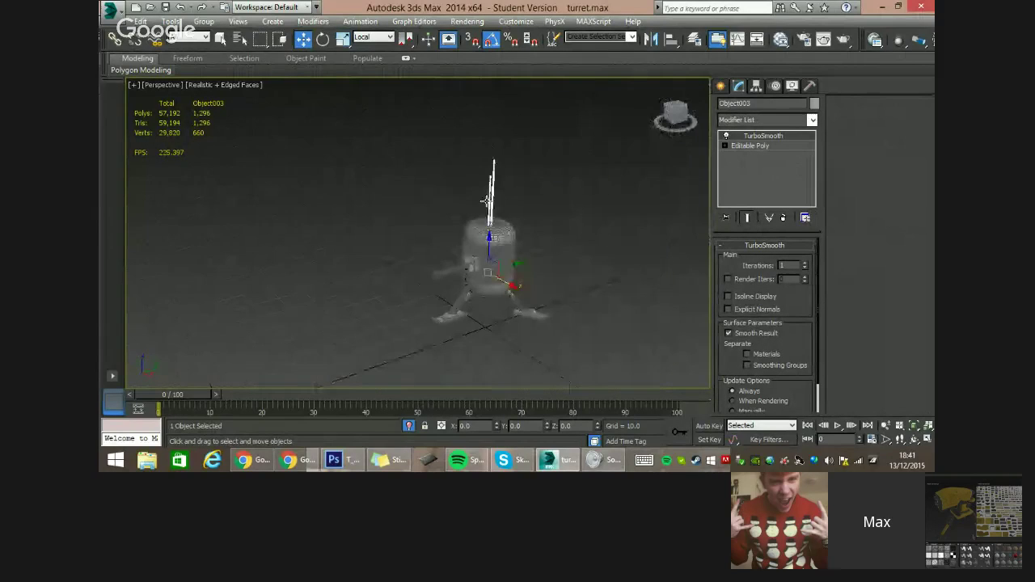
{"action": "left_click", "coordinate": [589, 251]}
{"action": "scroll", "coordinate": [485, 226], "scroll_direction": "up", "scroll_amount": 4}
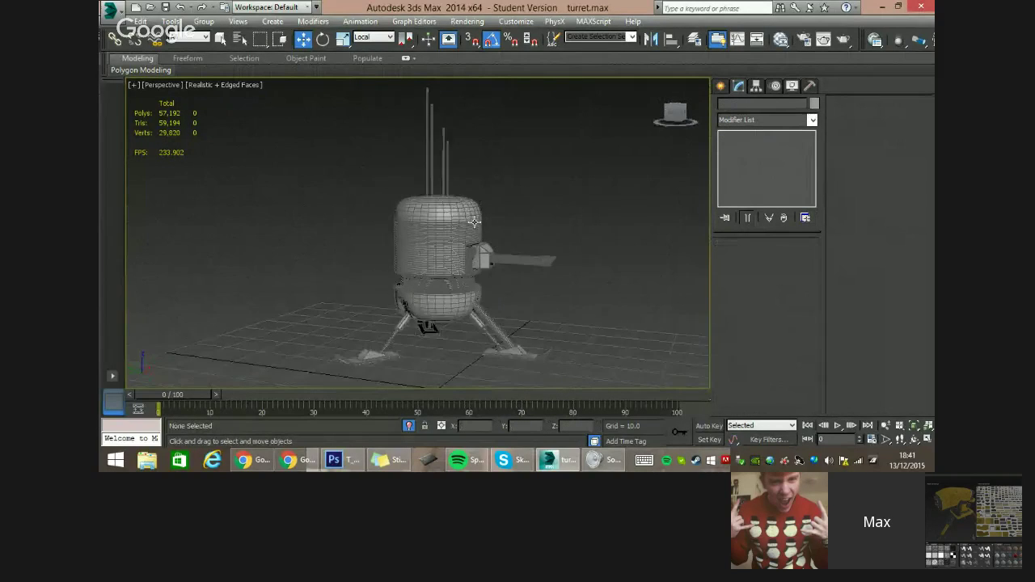
Delete the TurboSmooth modifier from the antenna rods on top of the turret.
{"action": "middle_click_drag", "start_coordinate": [474, 222], "coordinate": [469, 249], "text": "alt"}
{"action": "left_click", "coordinate": [455, 152]}
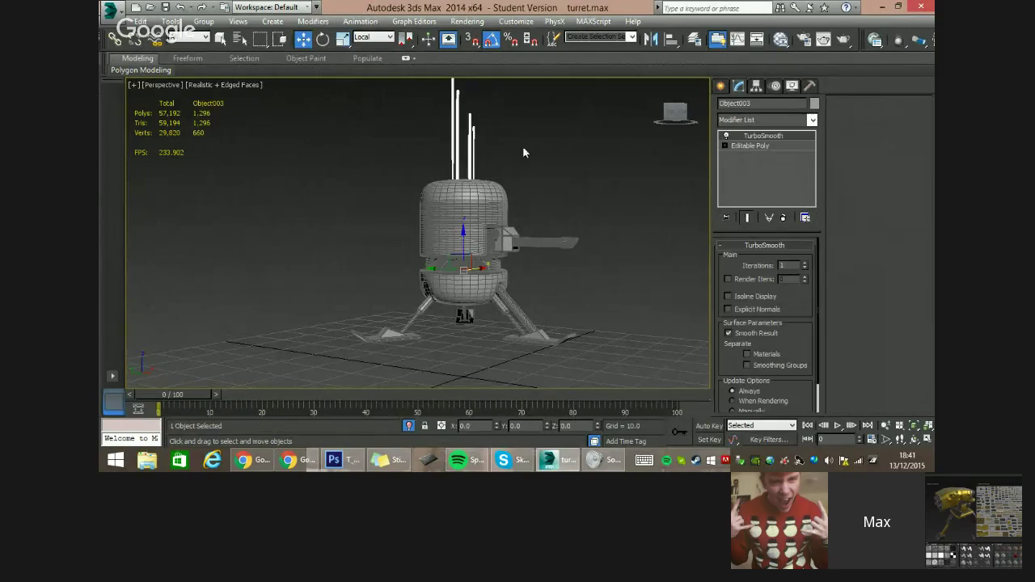
{"action": "right_click", "coordinate": [763, 136]}
{"action": "left_click", "coordinate": [778, 156]}
{"action": "middle_click_drag", "start_coordinate": [527, 151], "coordinate": [533, 193]}
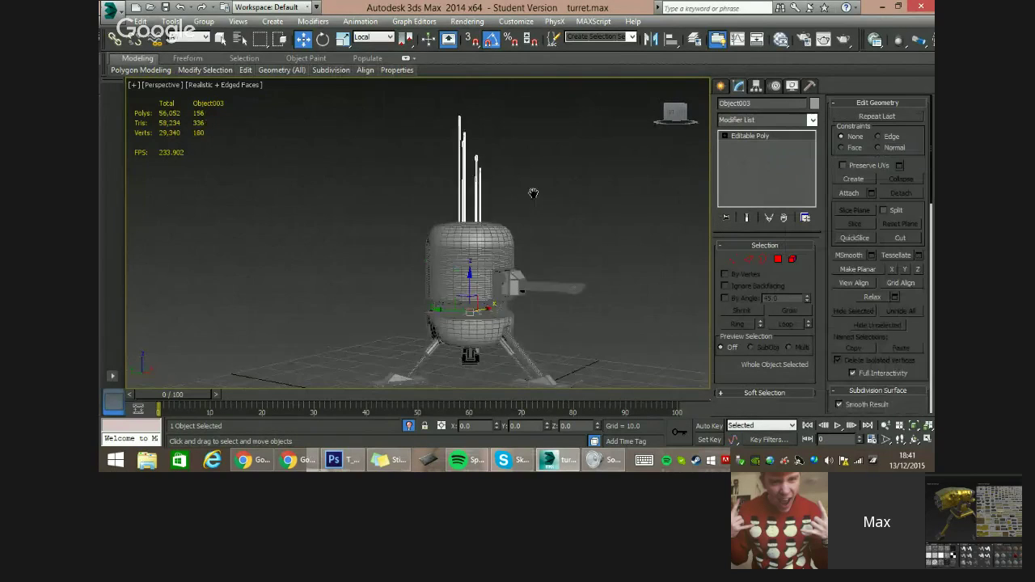
Select the edge loops at the upper and lower rims of one antenna's thickened tip, including where it meets the rod.
{"action": "scroll", "coordinate": [467, 207], "scroll_direction": "up", "scroll_amount": 6}
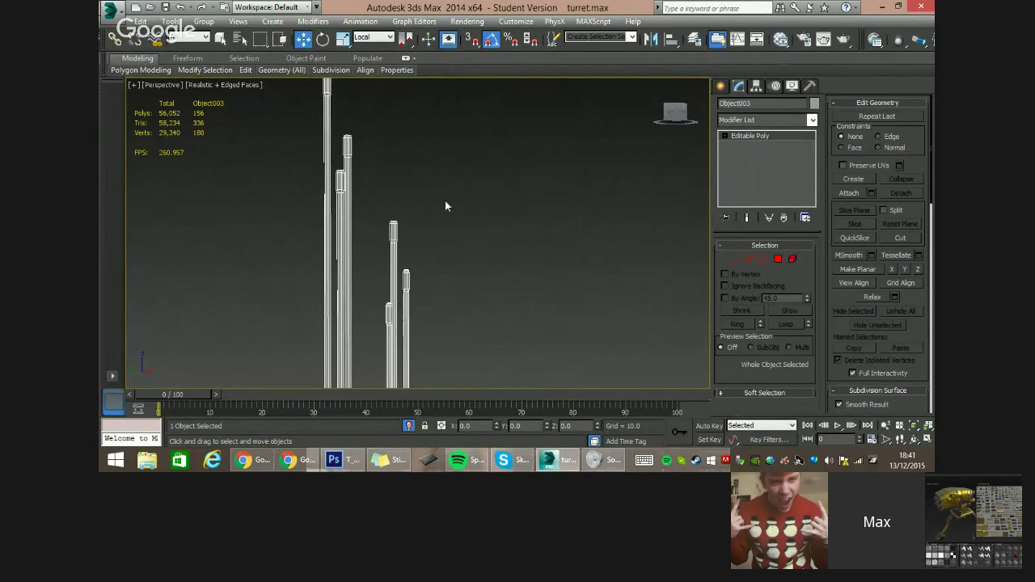
{"action": "middle_click_drag", "start_coordinate": [322, 165], "coordinate": [405, 254]}
{"action": "scroll", "coordinate": [410, 172], "scroll_direction": "up", "scroll_amount": 5}
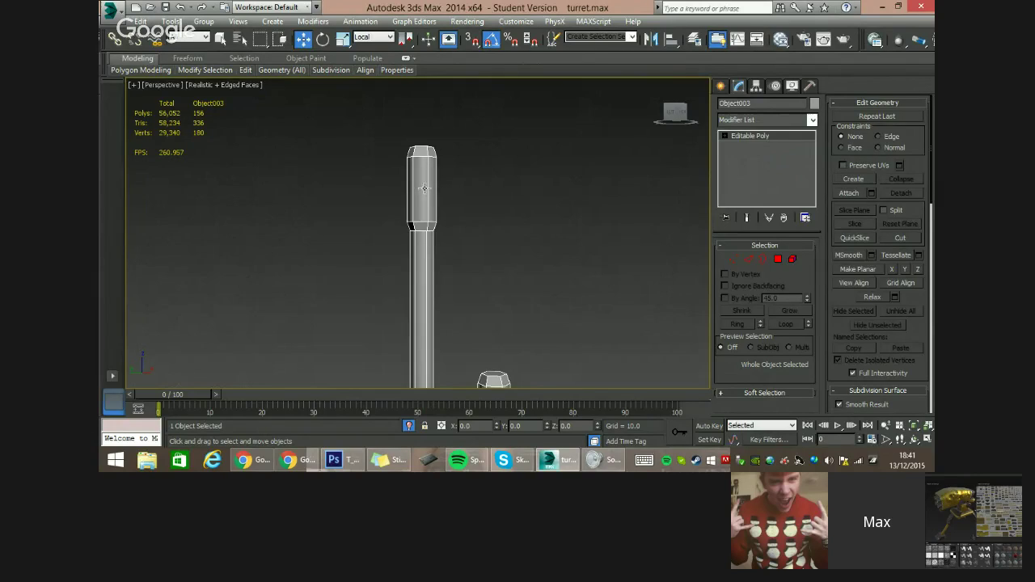
{"action": "left_click", "coordinate": [749, 259]}
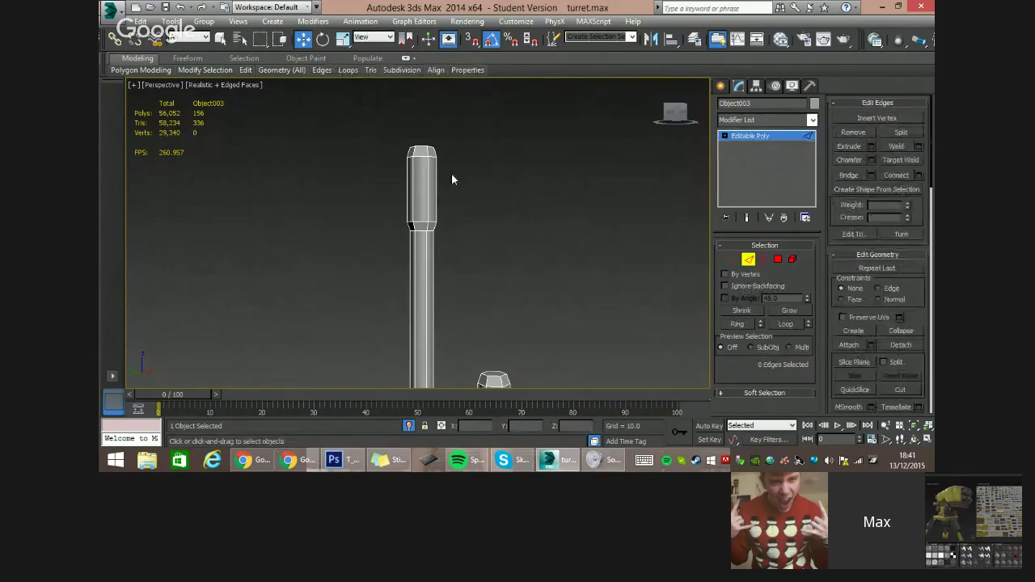
{"action": "left_click", "coordinate": [417, 155]}
{"action": "double_click", "coordinate": [418, 157]}
{"action": "double_click", "coordinate": [421, 222], "text": "ctrl"}
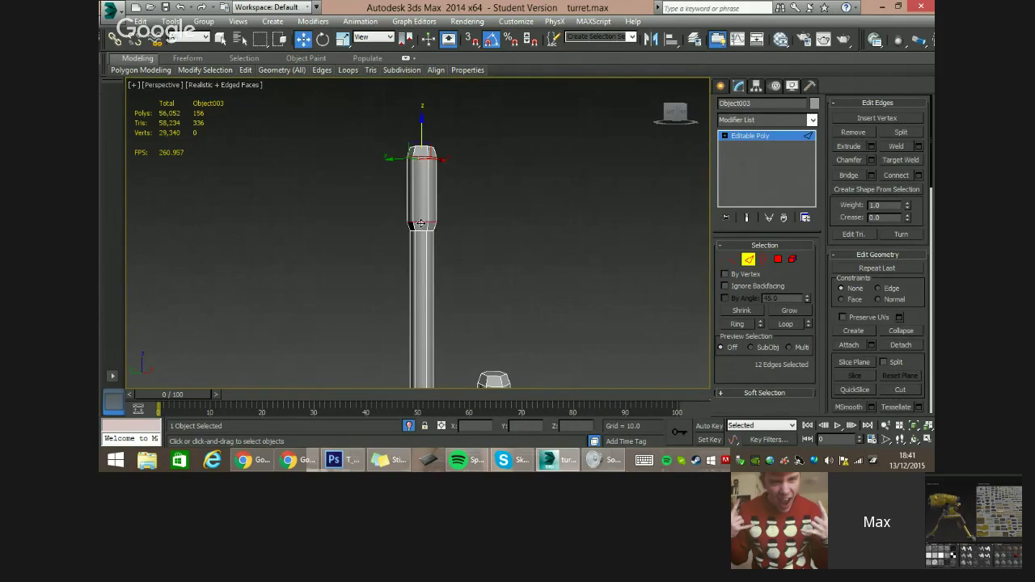
{"action": "left_click", "coordinate": [421, 231], "text": "ctrl"}
{"action": "double_click", "coordinate": [421, 231], "text": "ctrl"}
{"action": "middle_click_drag", "start_coordinate": [427, 177], "coordinate": [423, 218], "text": "alt"}
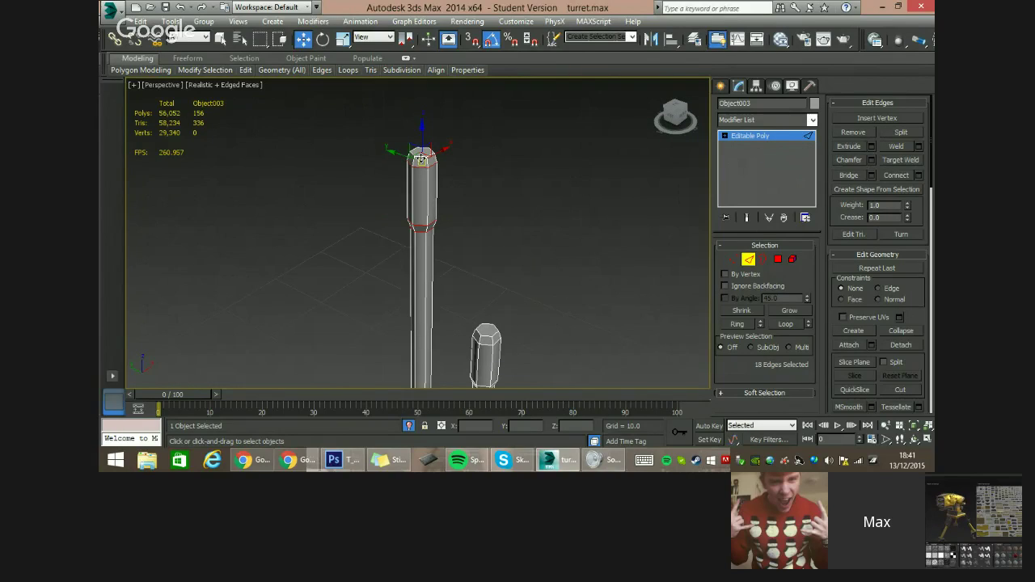
{"action": "left_click", "coordinate": [419, 157], "text": "ctrl"}
{"action": "left_click", "coordinate": [418, 157], "text": "ctrl"}
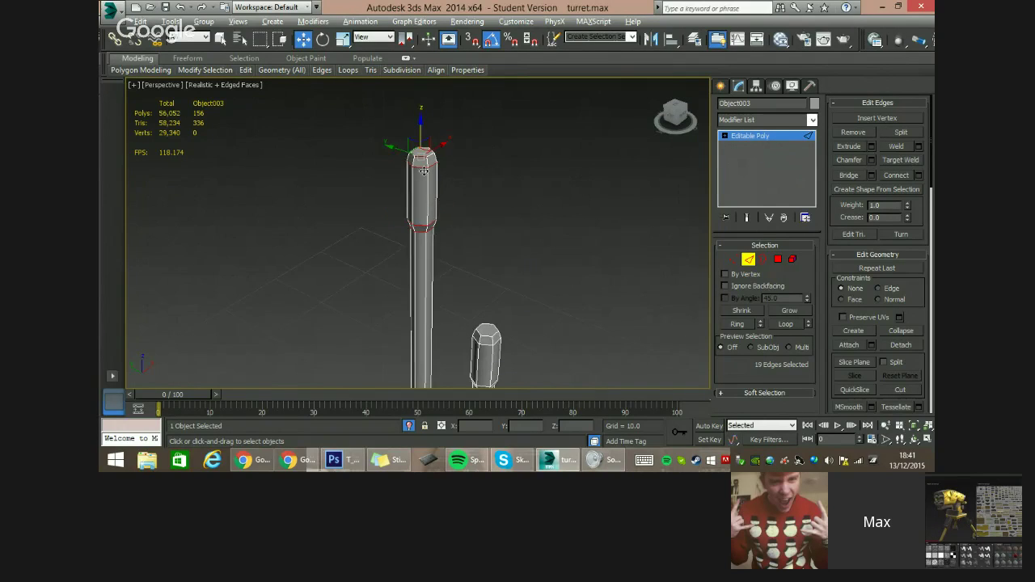
{"action": "mouse_move", "coordinate": [419, 156]}
{"action": "middle_mouse_down", "text": "alt"}
{"action": "mouse_move", "coordinate": [408, 158]}
{"action": "mouse_move", "coordinate": [412, 143]}
{"action": "middle_mouse_up", "text": "alt"}
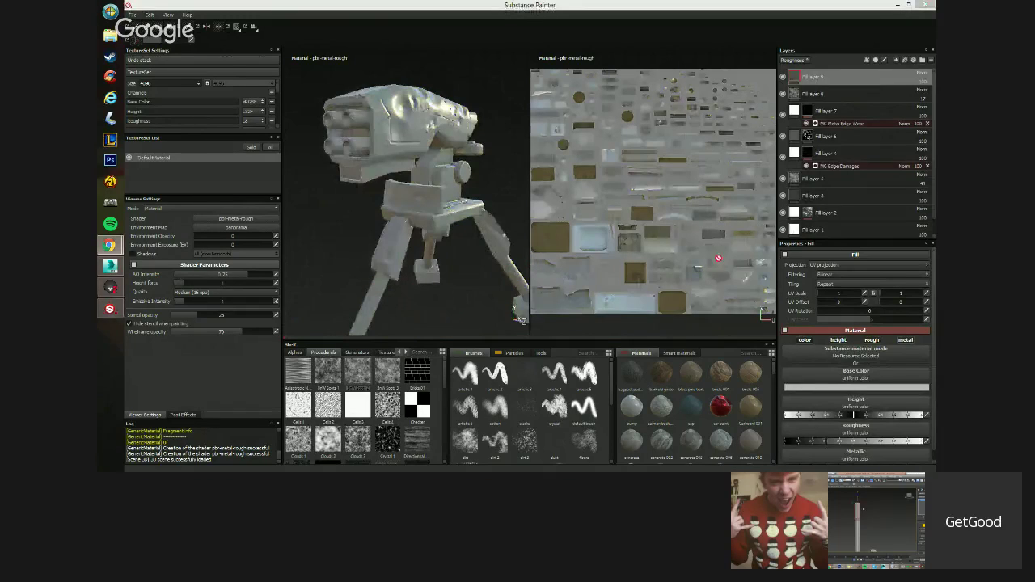
Switch to Substance Painter, turn off the metal and height channels of Fill layer 9, and set its base color to near-black.
{"action": "left_click", "coordinate": [877, 341]}
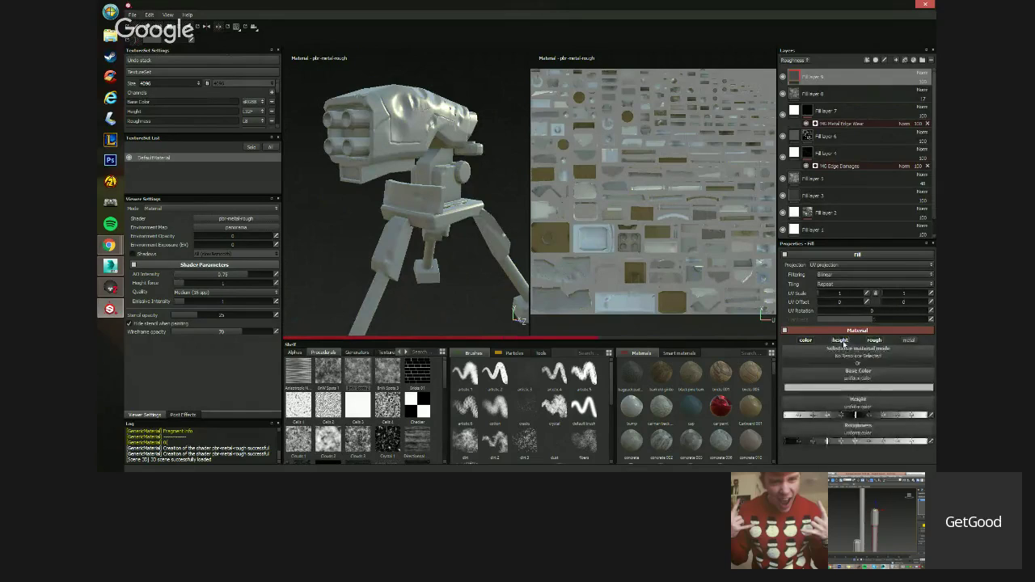
{"action": "left_click", "coordinate": [907, 390]}
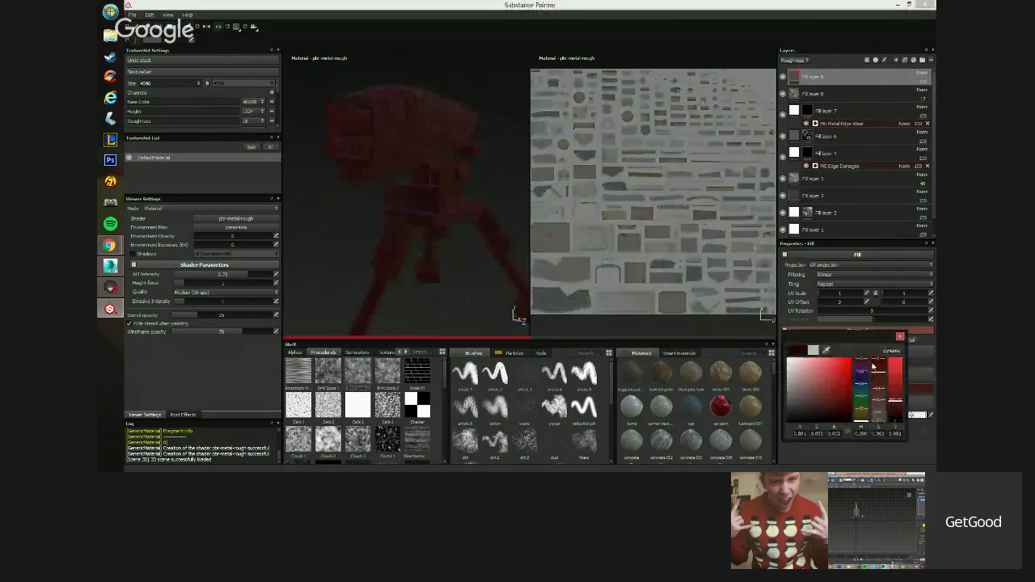
{"action": "left_click", "coordinate": [899, 337]}
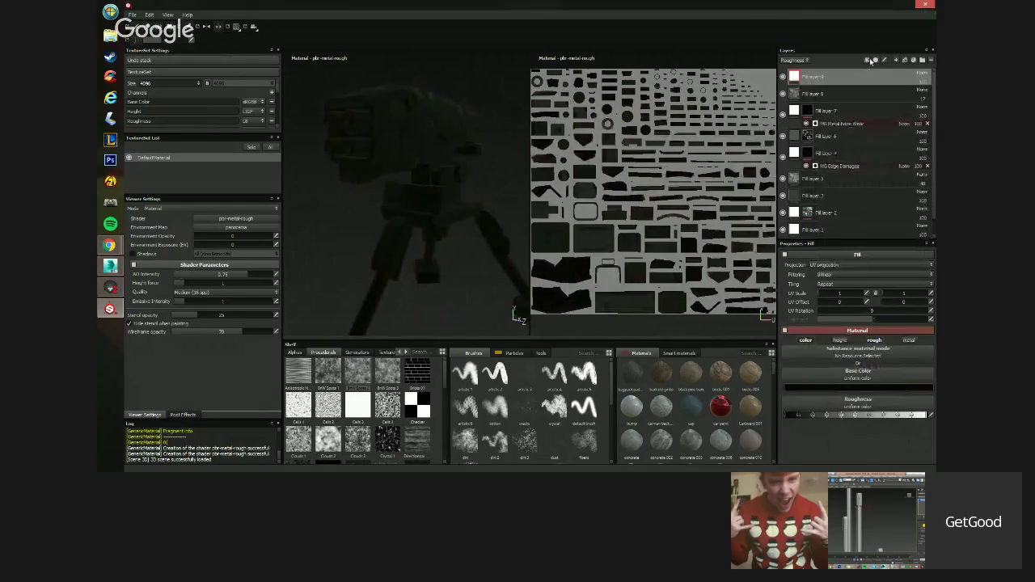
Drive a black mask on Fill layer 9 with the MG Dirt generator and check the dirt around the turret.
{"action": "left_click", "coordinate": [867, 60]}
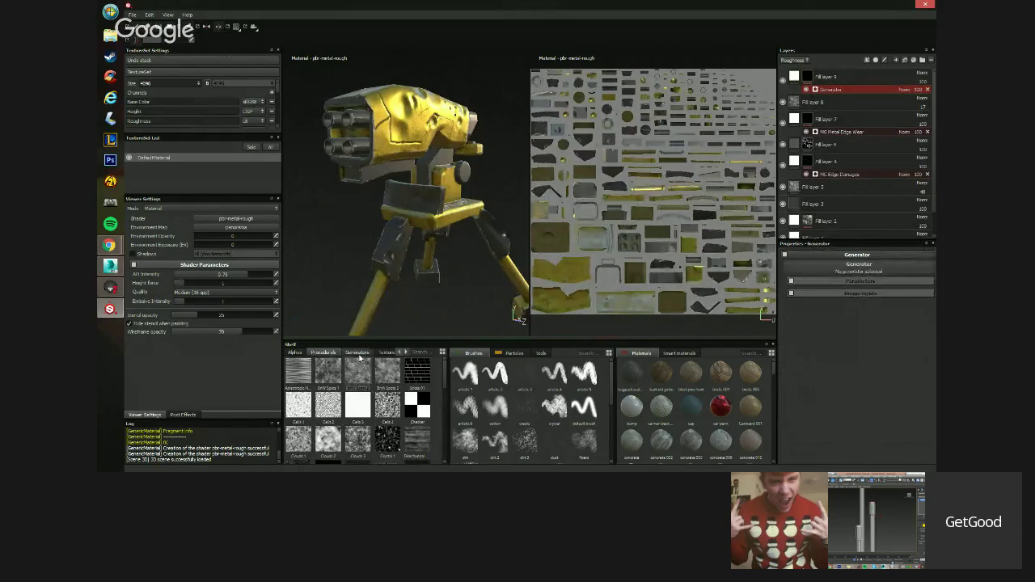
{"action": "left_click", "coordinate": [357, 352]}
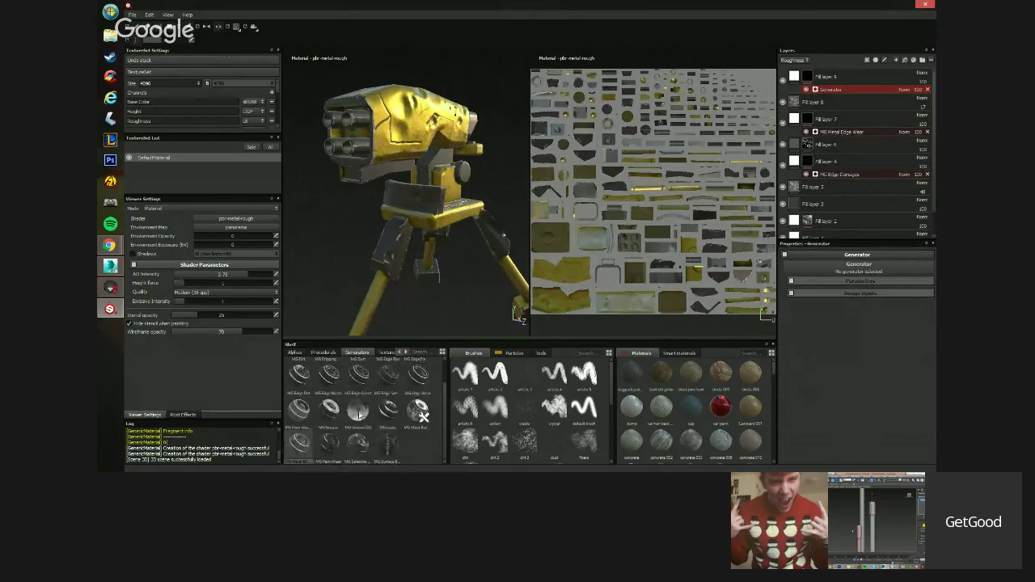
{"action": "scroll", "coordinate": [346, 408], "scroll_direction": "up", "scroll_amount": 2}
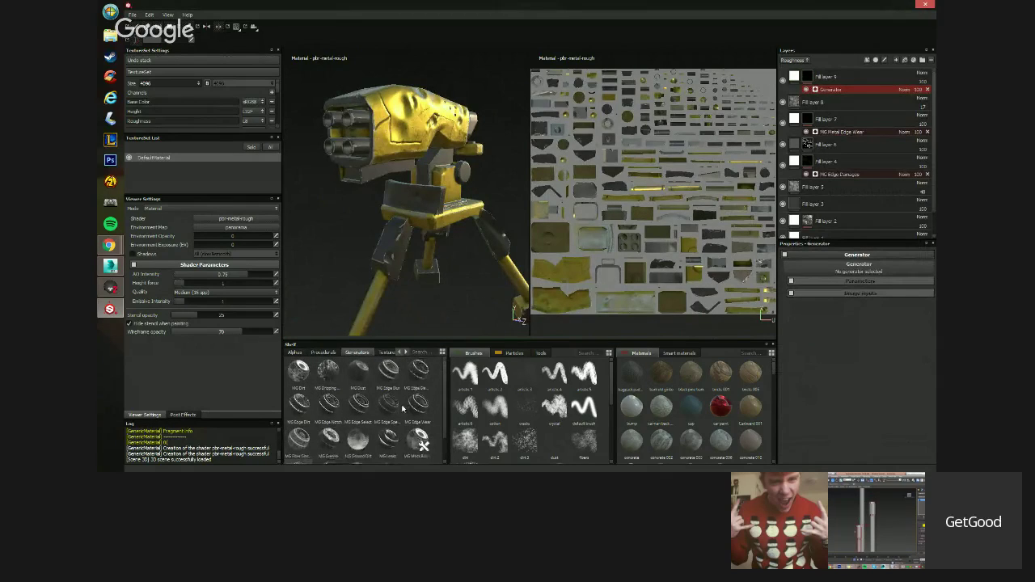
{"action": "left_click_drag", "start_coordinate": [307, 374], "coordinate": [864, 269]}
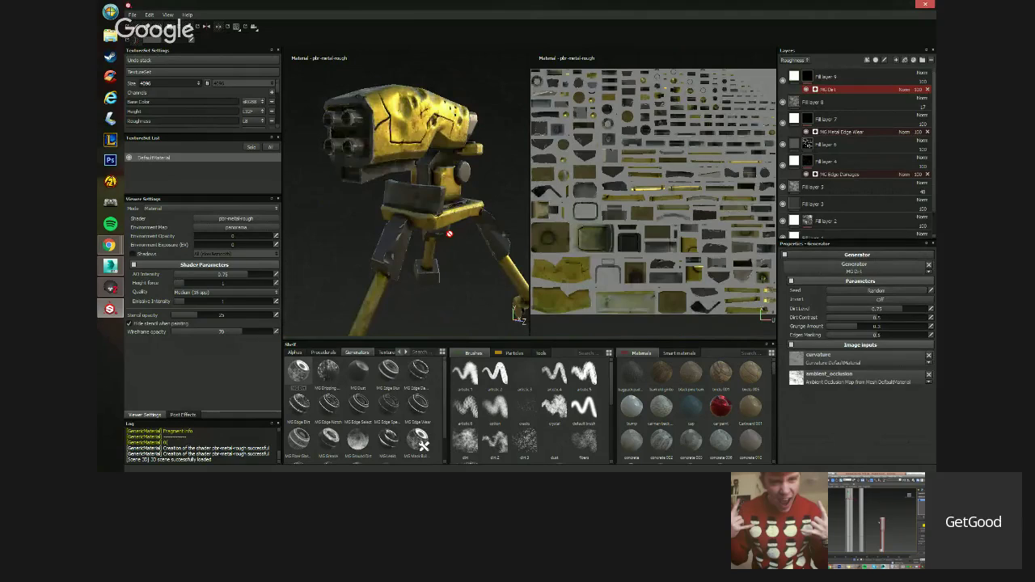
{"action": "left_click_drag", "start_coordinate": [460, 199], "coordinate": [498, 263], "text": "alt"}
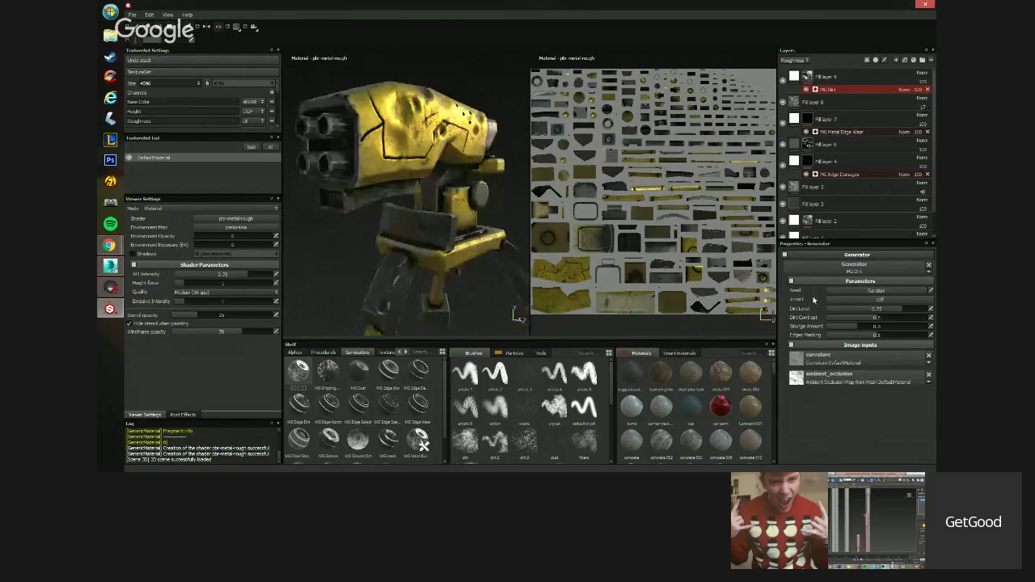
{"action": "left_click", "coordinate": [900, 311]}
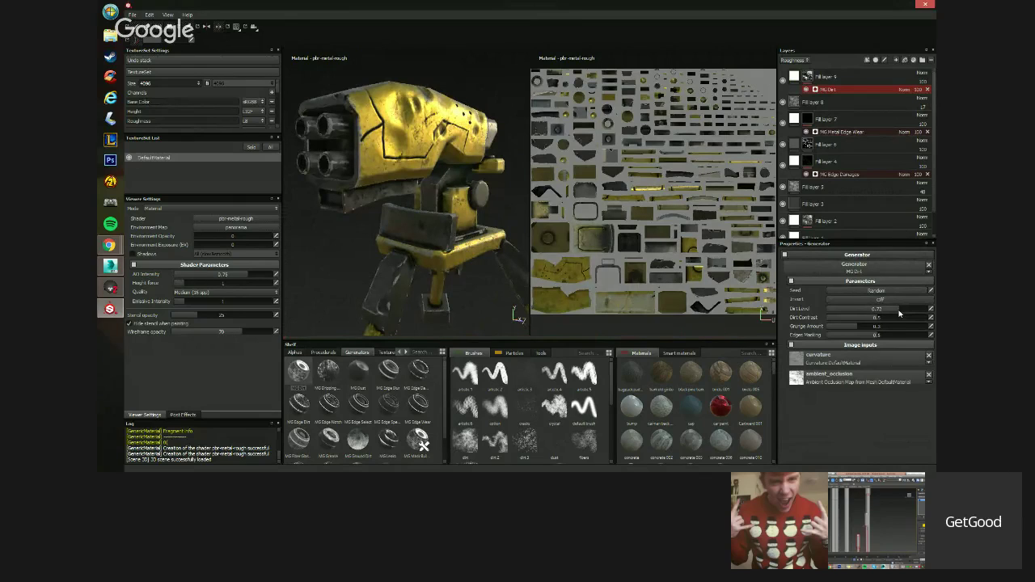
{"action": "left_click_drag", "start_coordinate": [505, 245], "coordinate": [523, 291], "text": "alt"}
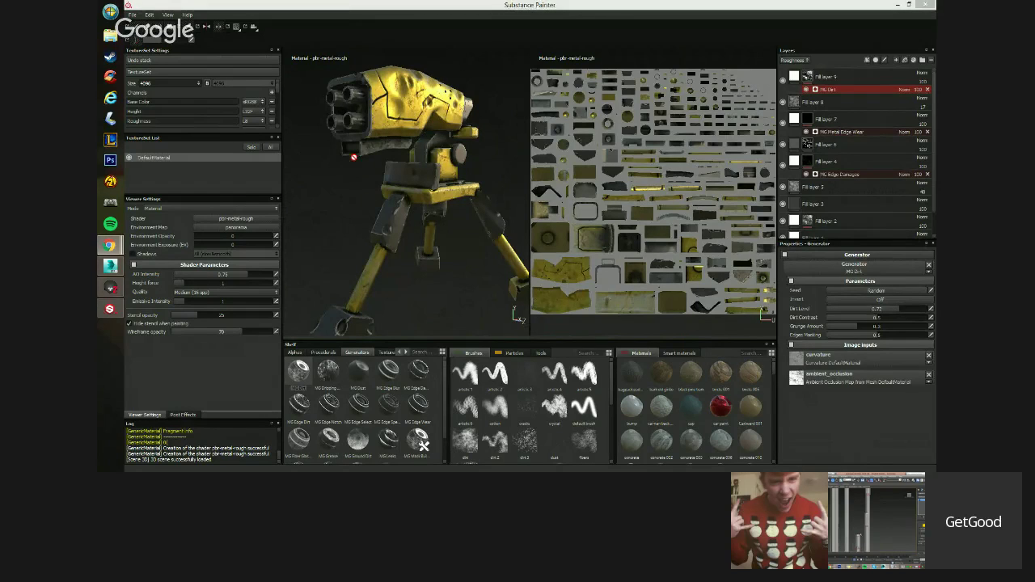
{"action": "left_click_drag", "start_coordinate": [353, 157], "coordinate": [349, 143], "text": "alt"}
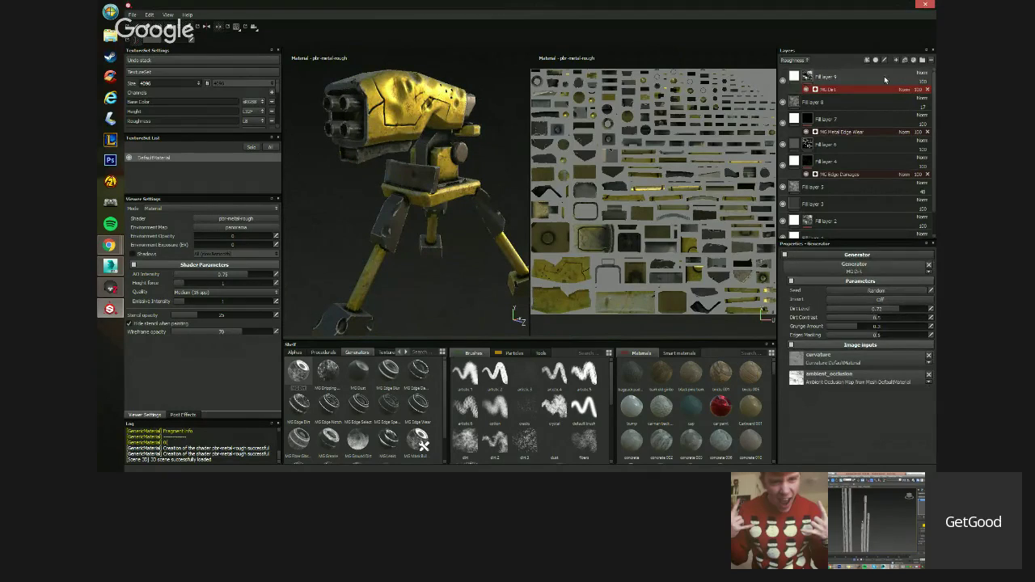
Add Fill layer 10 above the dirt layer and turn off its metal and height channels, comparing the turret with the layer hidden.
{"action": "left_click", "coordinate": [904, 61]}
{"action": "left_click", "coordinate": [904, 61]}
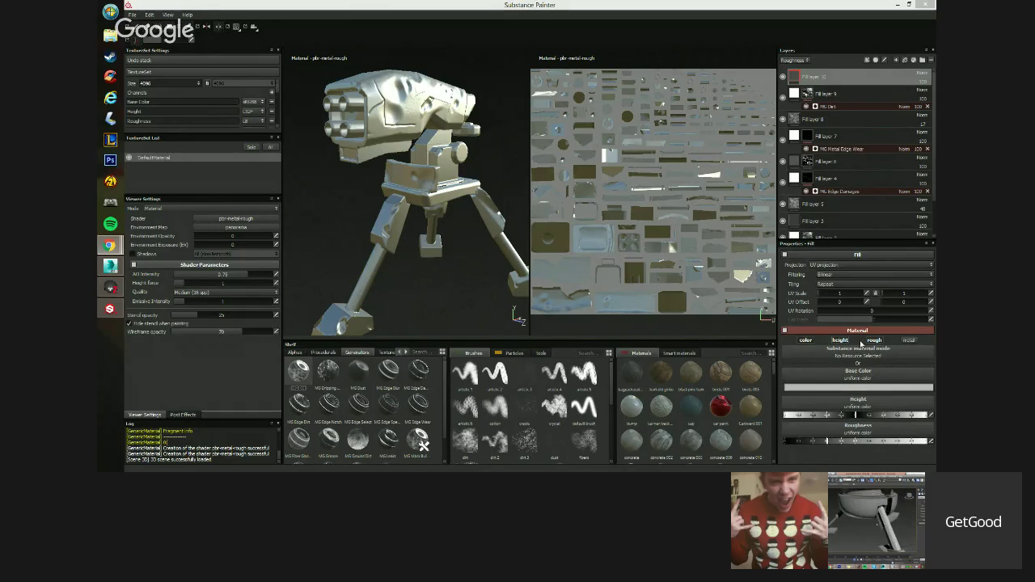
{"action": "left_click", "coordinate": [782, 81]}
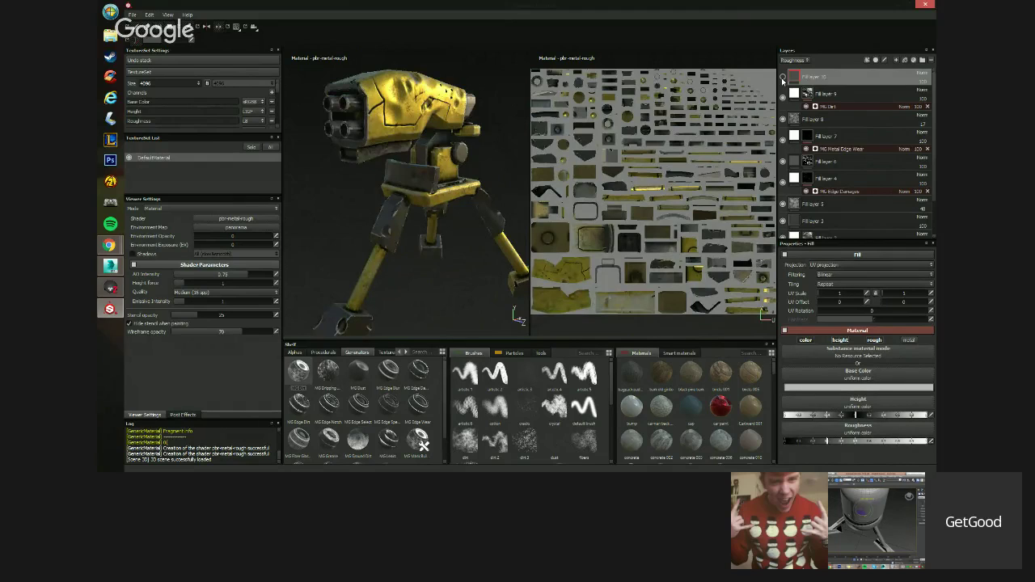
{"action": "left_click", "coordinate": [782, 79]}
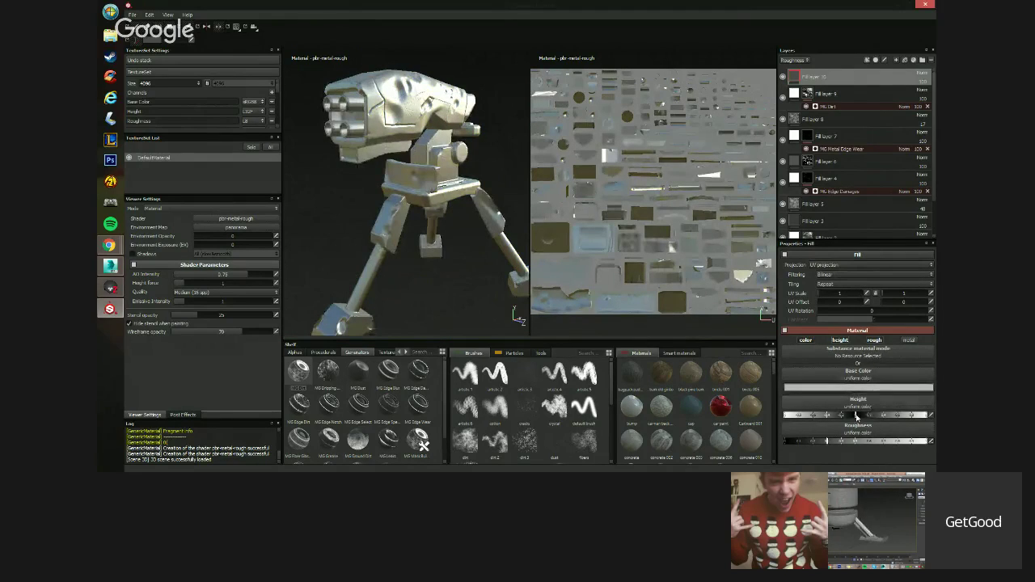
{"action": "left_click", "coordinate": [840, 340]}
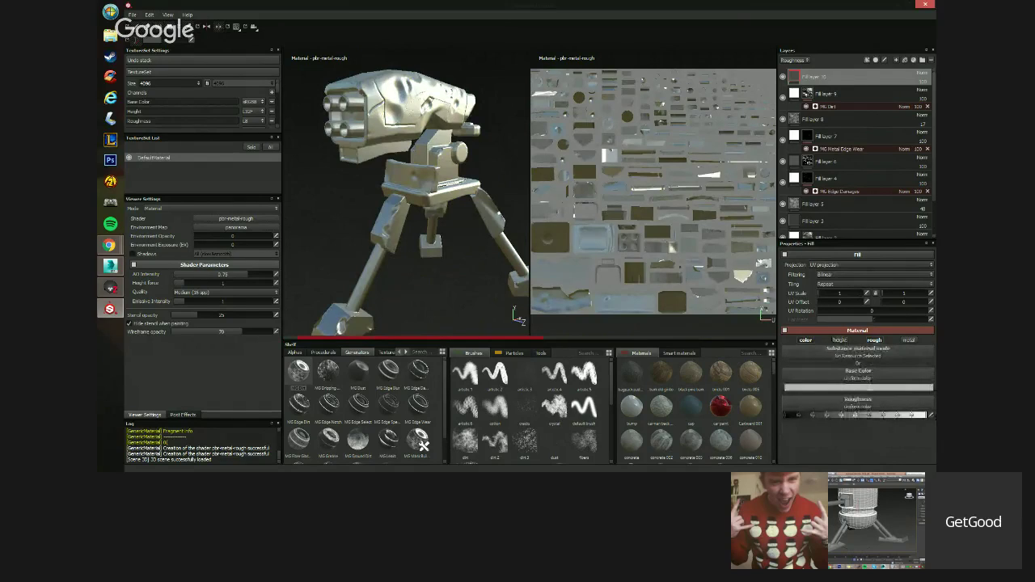
Add a generator to the black mask of Fill layer 10 and assign MG Dust to it.
{"action": "left_click", "coordinate": [866, 62]}
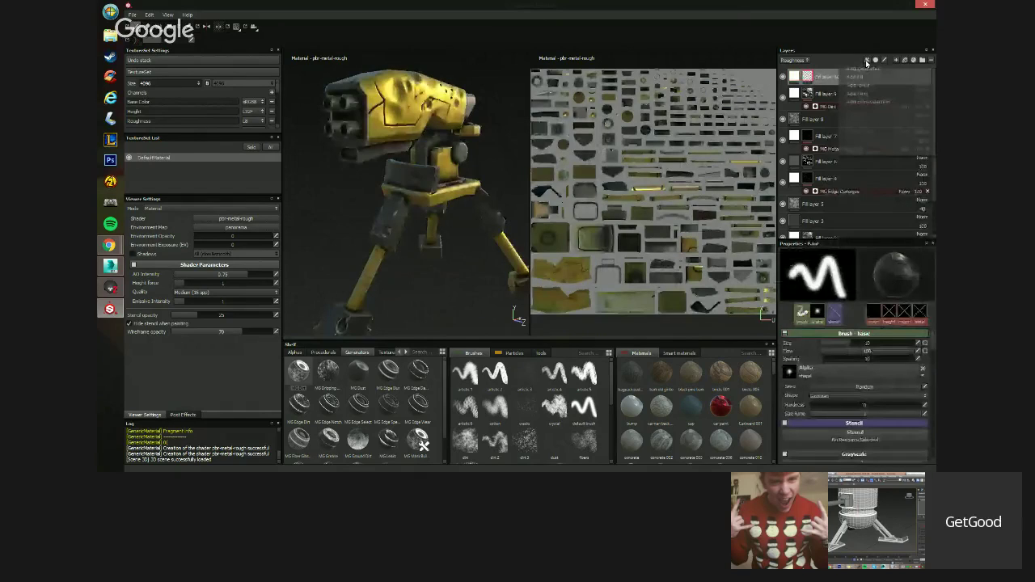
{"action": "left_click", "coordinate": [868, 69]}
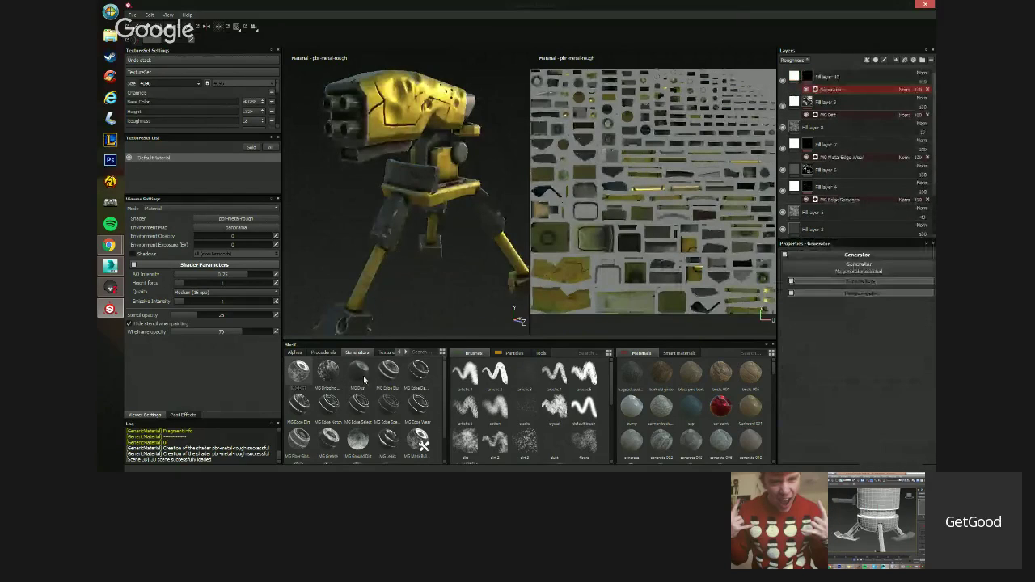
{"action": "left_click_drag", "start_coordinate": [363, 376], "coordinate": [880, 270]}
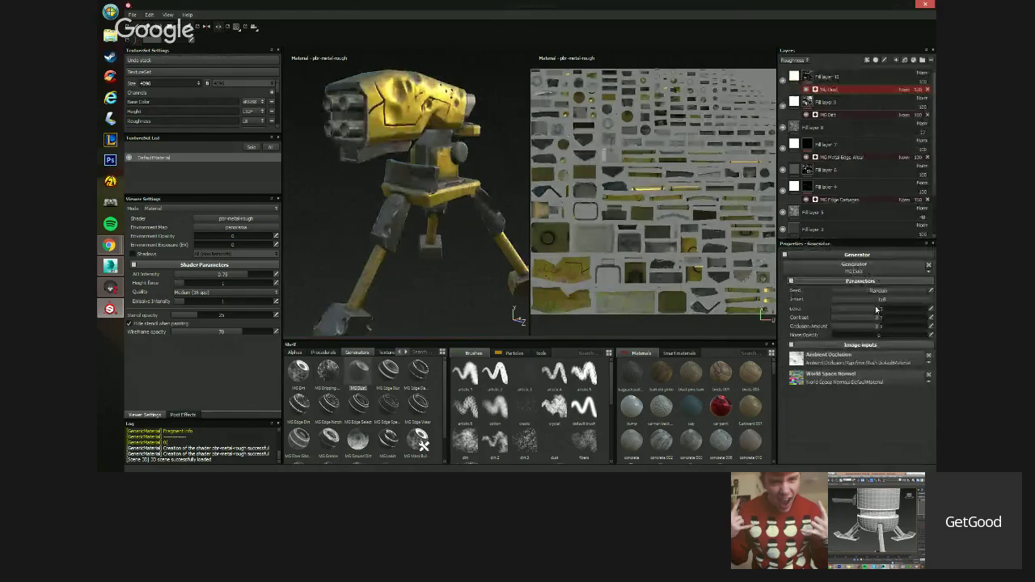
Lower the MG Dust generator's level on Fill layer 10 to 0.32 and check the dust on the turret from several angles.
{"action": "left_click_drag", "start_coordinate": [876, 309], "coordinate": [872, 310]}
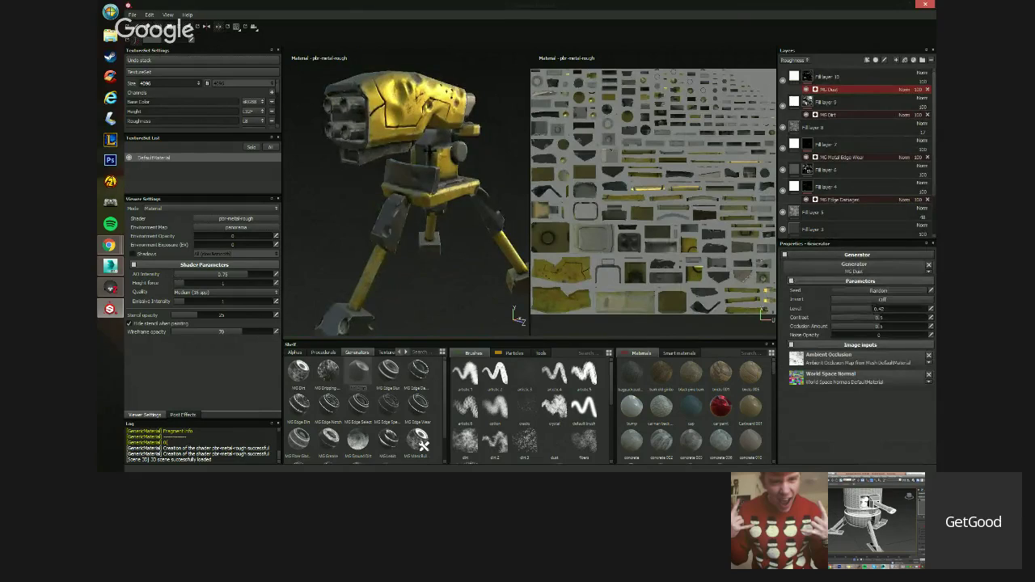
{"action": "left_click_drag", "start_coordinate": [399, 171], "coordinate": [444, 211], "text": "alt"}
{"action": "mouse_move", "coordinate": [462, 164]}
{"action": "left_mouse_down", "text": "alt"}
{"action": "mouse_move", "coordinate": [401, 154]}
{"action": "mouse_move", "coordinate": [390, 171]}
{"action": "mouse_move", "coordinate": [469, 169]}
{"action": "left_mouse_up", "text": "alt"}
{"action": "left_click", "coordinate": [866, 309]}
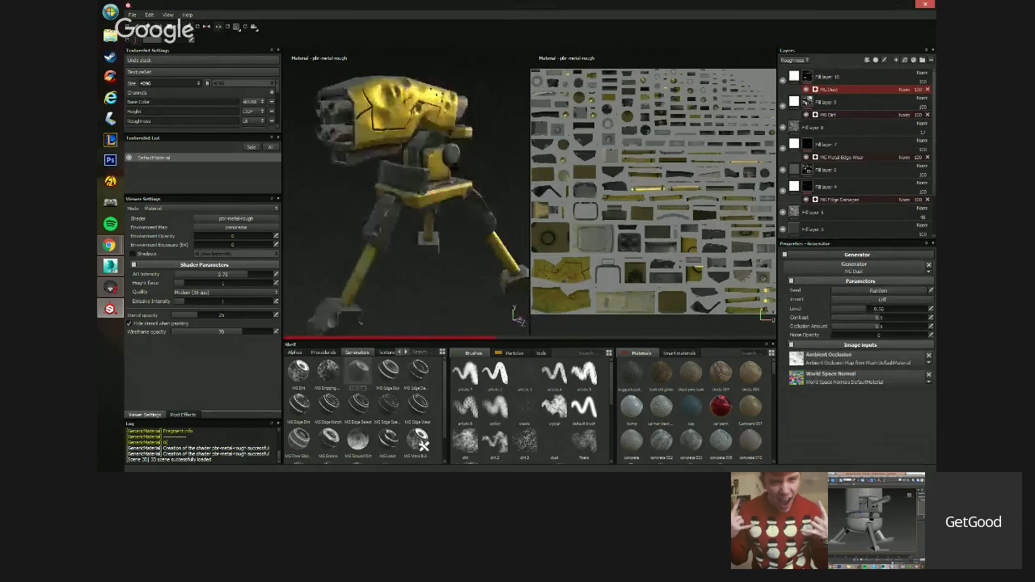
{"action": "mouse_move", "coordinate": [518, 318]}
{"action": "left_mouse_down", "text": "alt"}
{"action": "mouse_move", "coordinate": [509, 325]}
{"action": "mouse_move", "coordinate": [518, 317]}
{"action": "left_mouse_up", "text": "alt"}
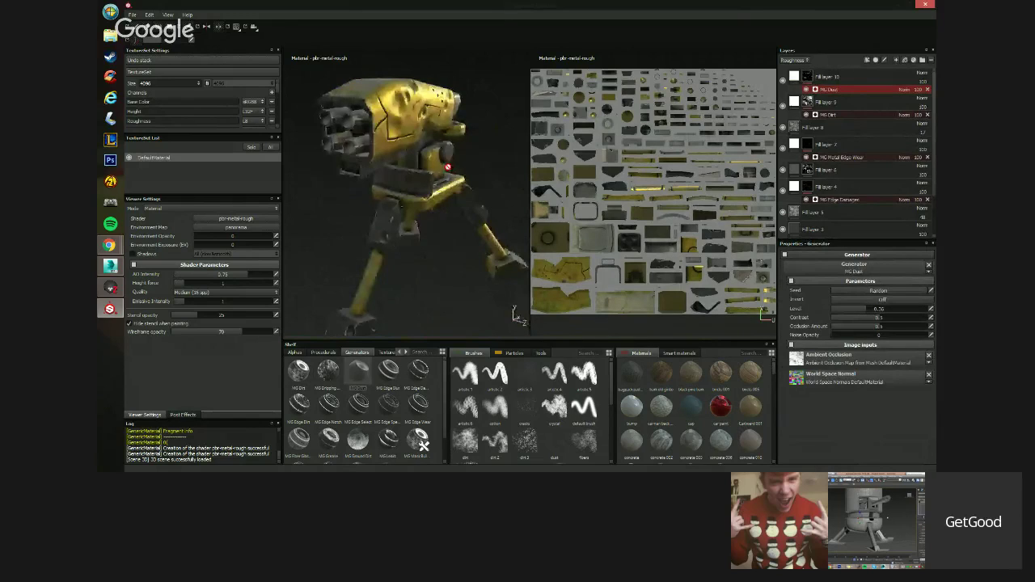
{"action": "left_click_drag", "start_coordinate": [448, 167], "coordinate": [408, 181], "text": "alt"}
{"action": "scroll", "coordinate": [409, 181], "scroll_direction": "up", "scroll_amount": 3}
{"action": "left_click_drag", "start_coordinate": [518, 318], "coordinate": [515, 314], "text": "alt"}
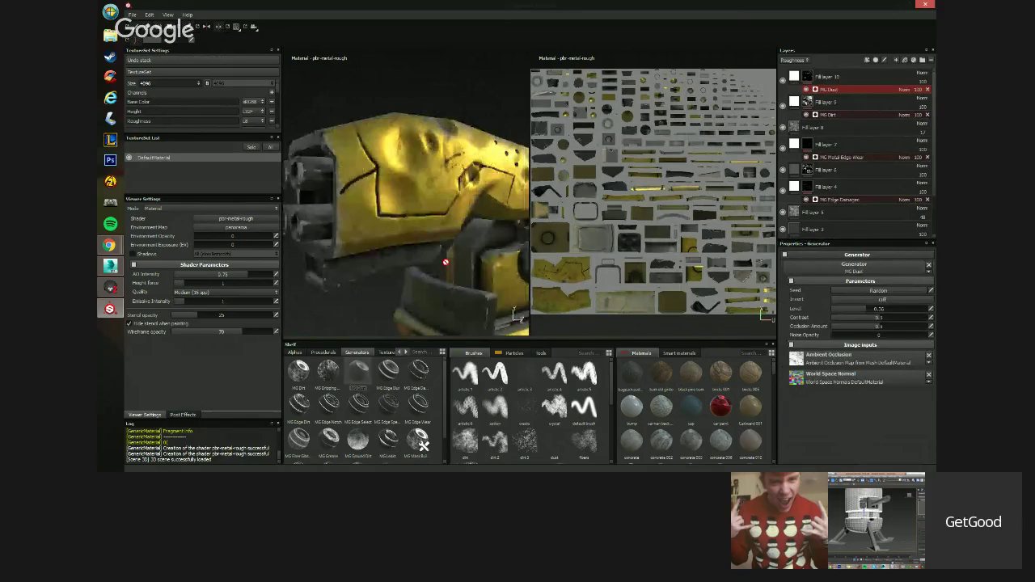
{"action": "scroll", "coordinate": [446, 262], "scroll_direction": "up", "scroll_amount": 2}
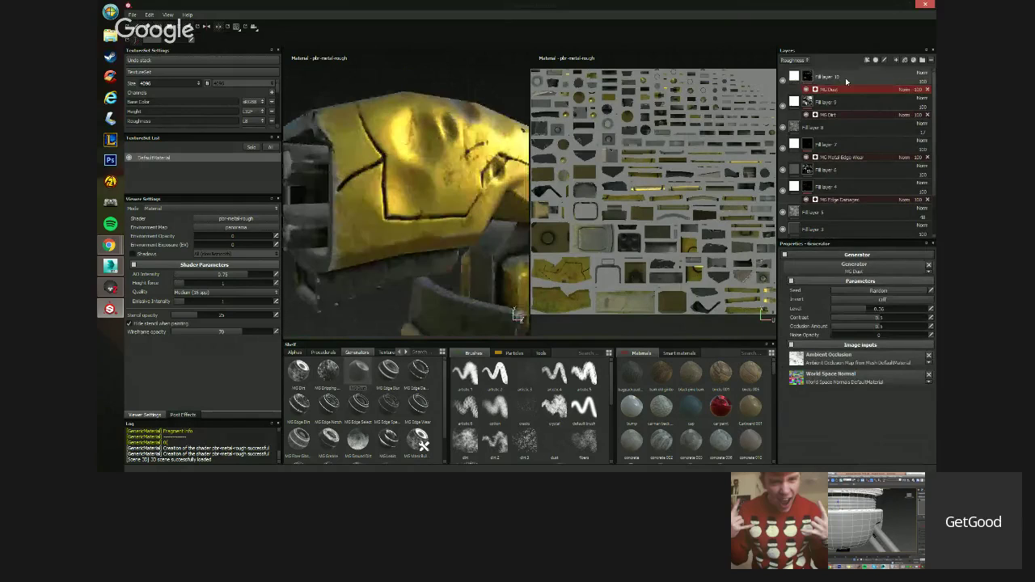
Add an empty paint layer above Fill layer 10 and save the project as sentry.
{"action": "left_click", "coordinate": [845, 77]}
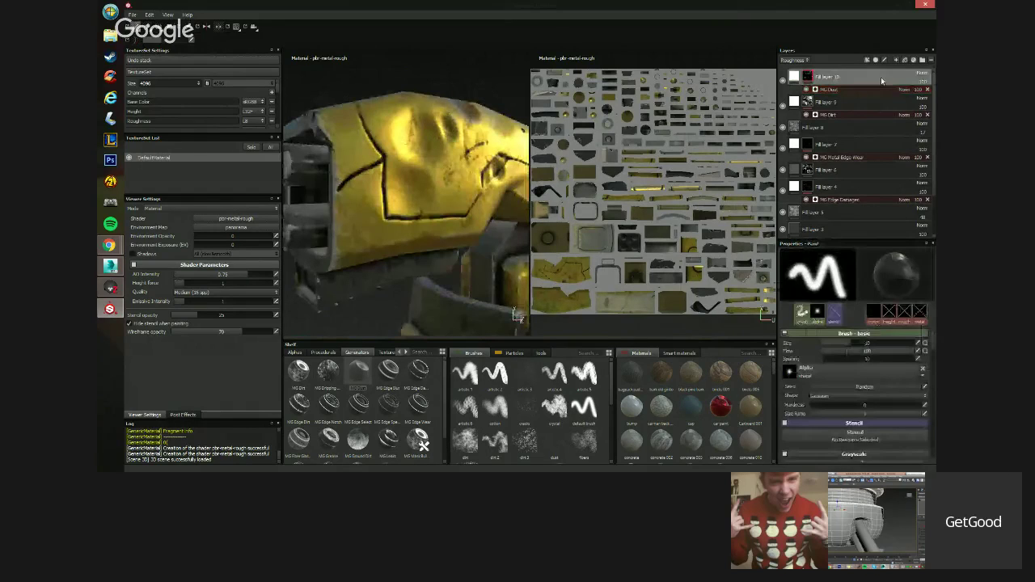
{"action": "left_click", "coordinate": [844, 165]}
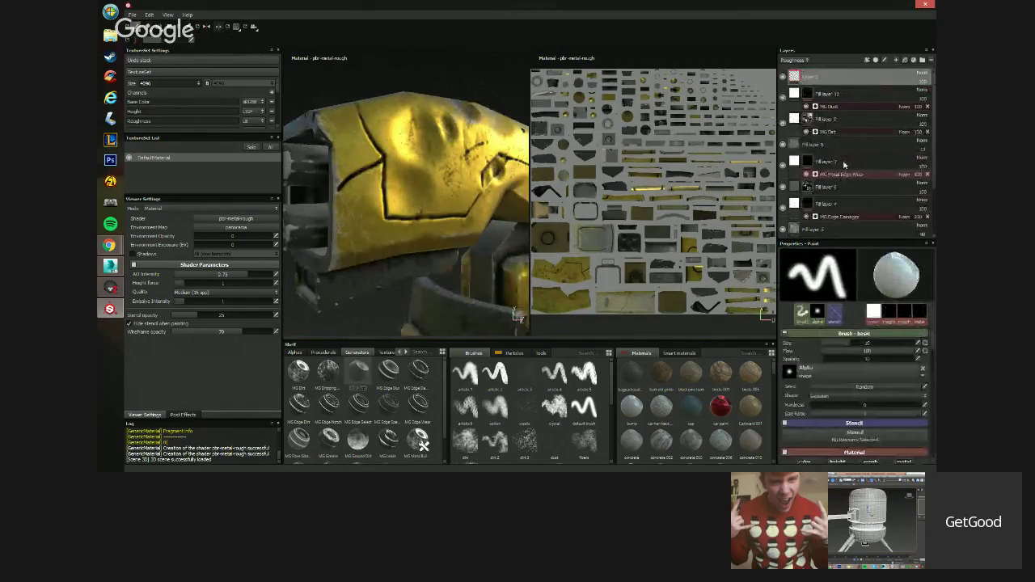
{"action": "key", "text": "ctrl+s"}
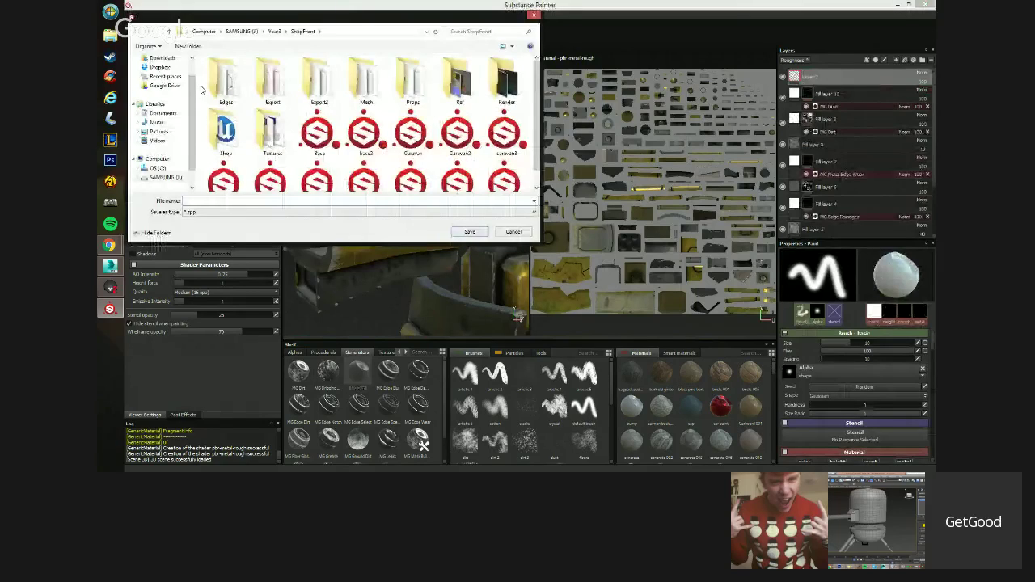
{"action": "type", "text": "sentry"}
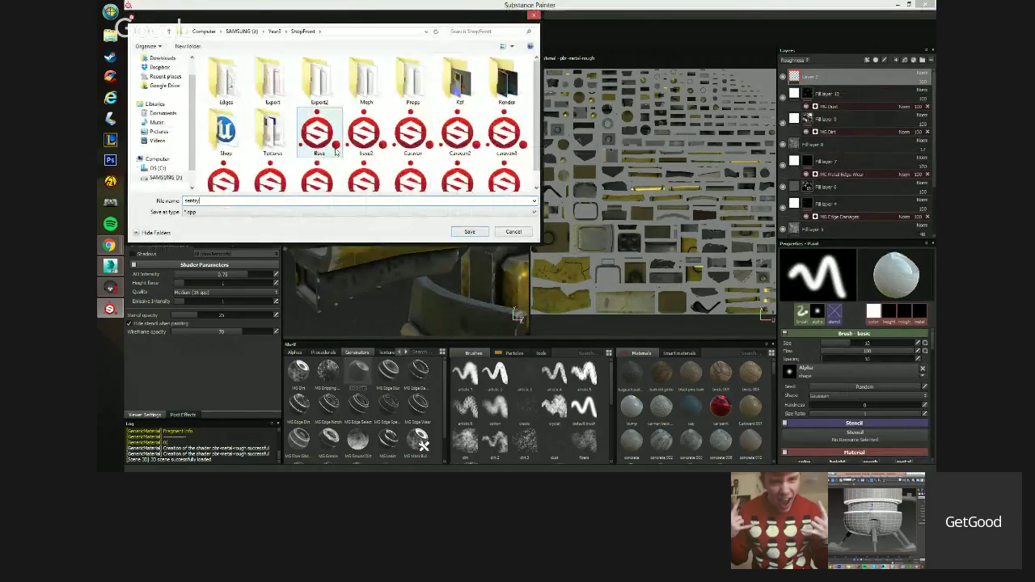
{"action": "key", "text": "Return"}
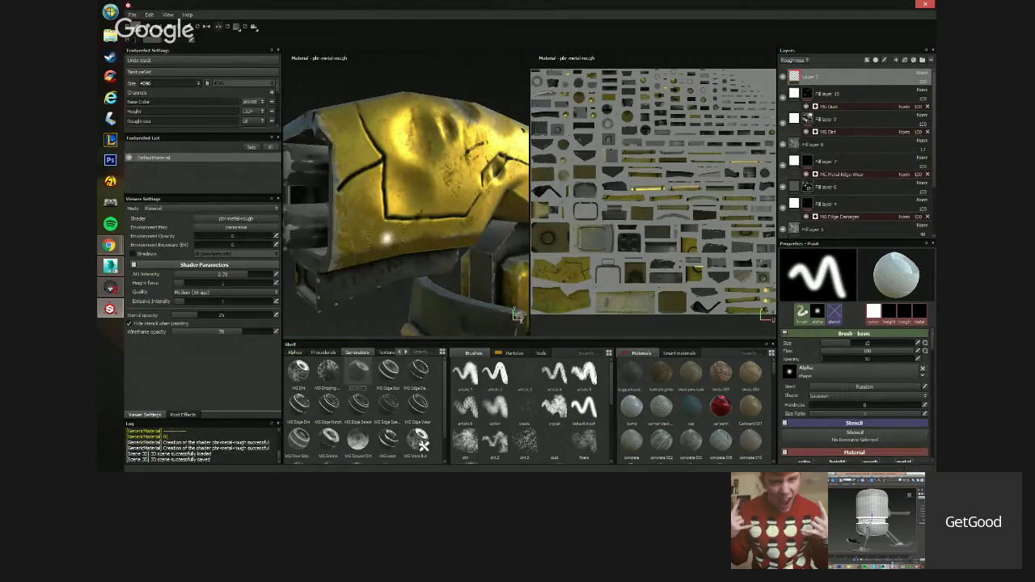
Set up the paint brush with flow controlled by pen pressure, metal and height channels off, and roughness at maximum.
{"action": "left_click", "coordinate": [925, 351]}
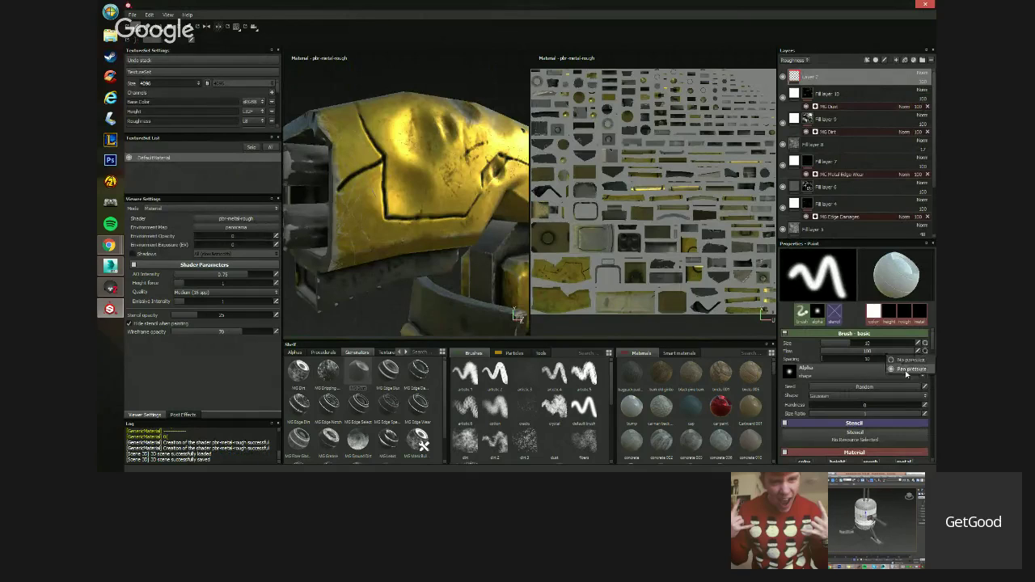
{"action": "left_click", "coordinate": [907, 371]}
{"action": "scroll", "coordinate": [931, 349], "scroll_direction": "down", "scroll_amount": 4}
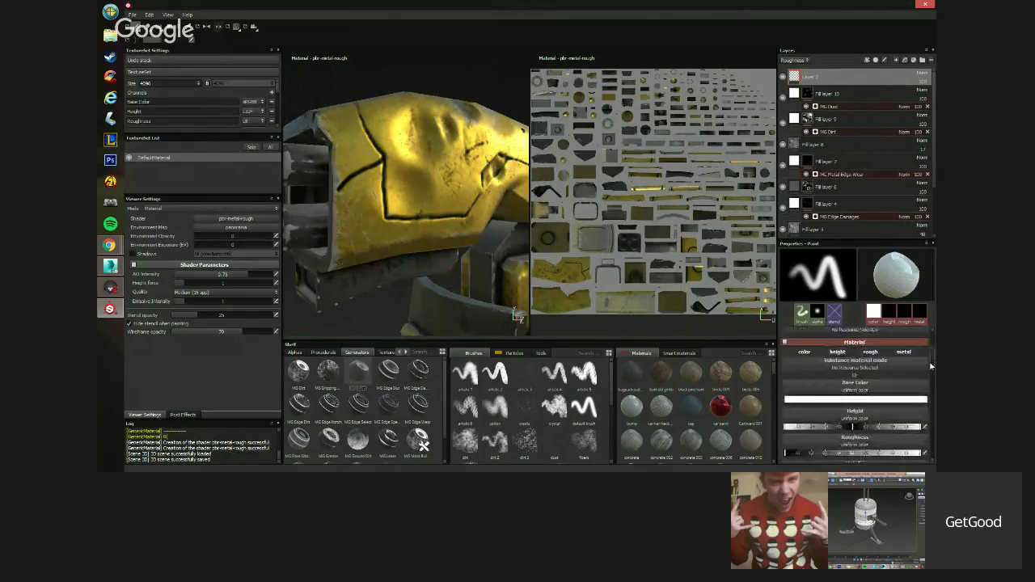
{"action": "left_click", "coordinate": [905, 353]}
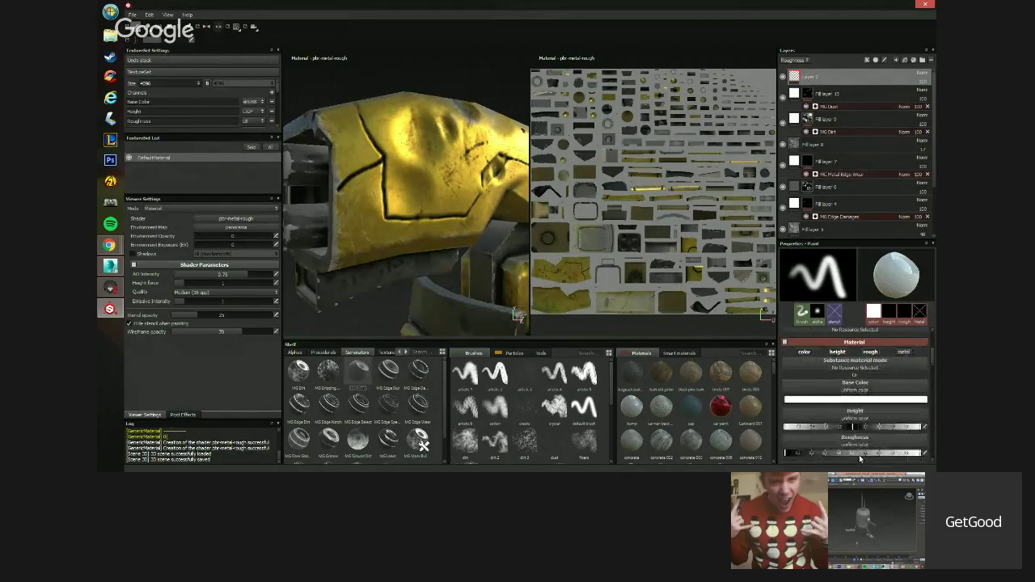
{"action": "left_click_drag", "start_coordinate": [859, 455], "coordinate": [924, 456]}
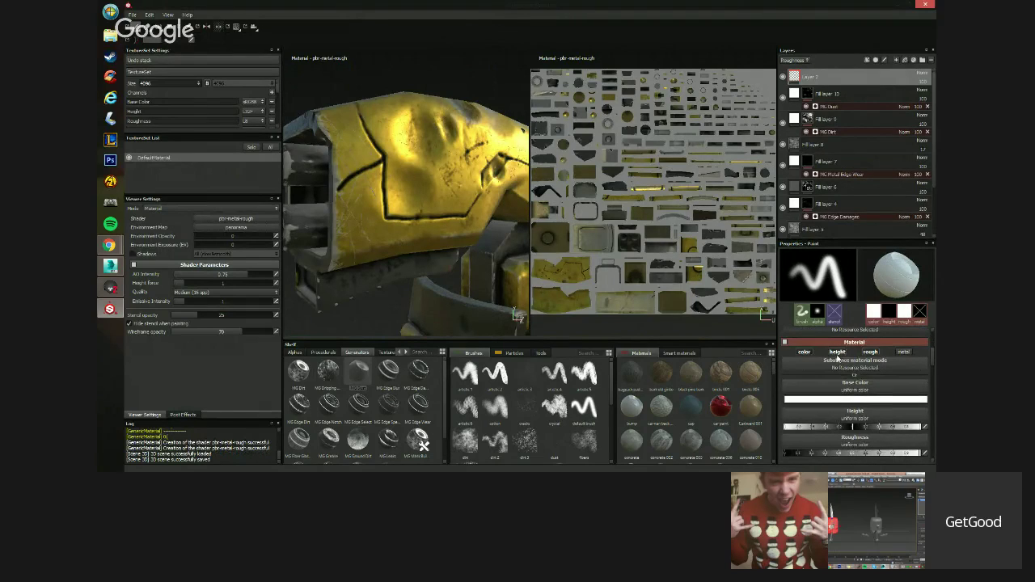
{"action": "left_click", "coordinate": [838, 353]}
Choose a thin, rough line brush and paint white edge wear along both sides of the armor's vertical panel groove.
{"action": "scroll", "coordinate": [551, 411], "scroll_direction": "down", "scroll_amount": 3}
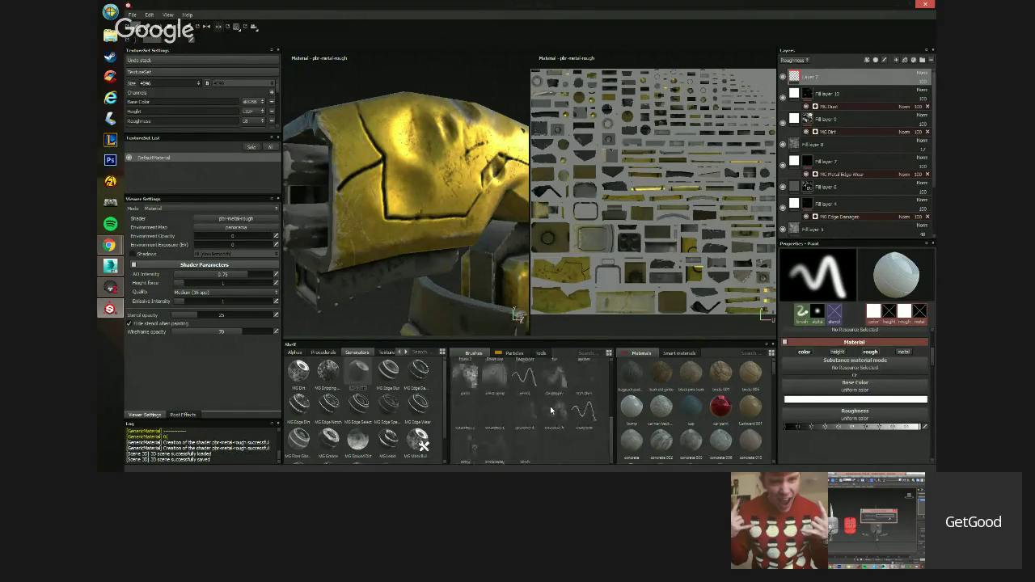
{"action": "left_click", "coordinate": [532, 382]}
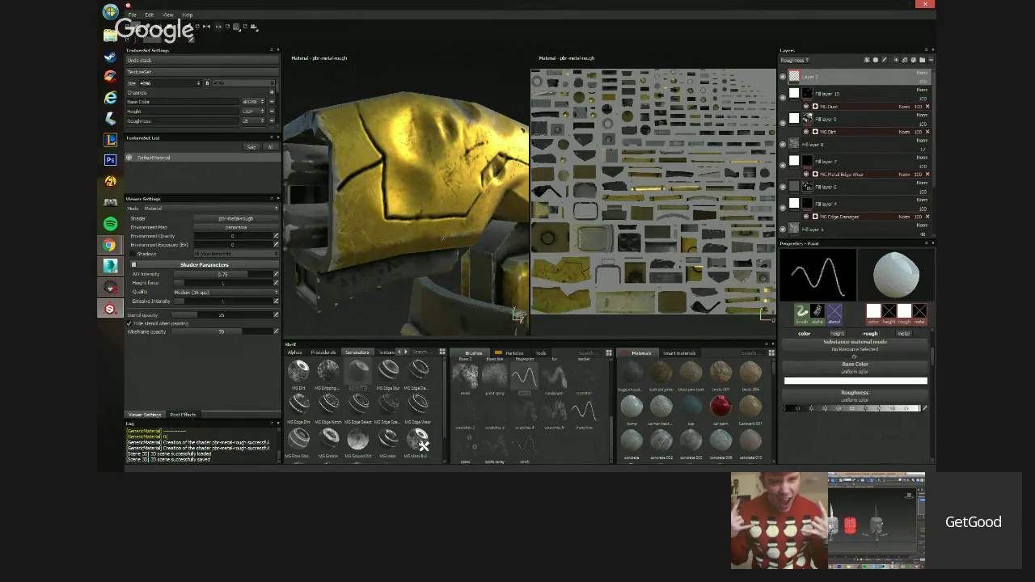
{"action": "scroll", "coordinate": [443, 238], "scroll_direction": "up", "scroll_amount": 6}
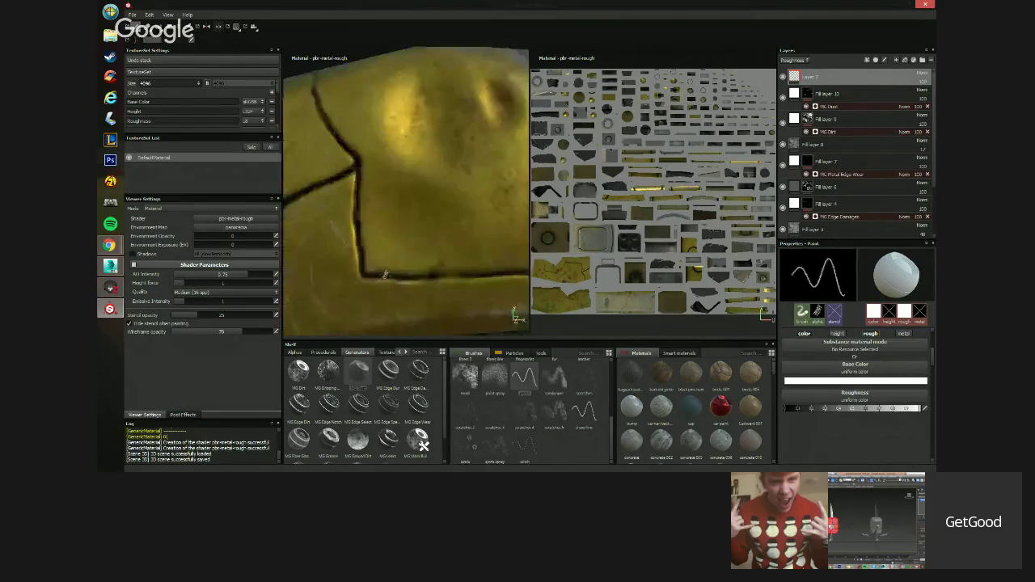
{"action": "scroll", "coordinate": [449, 189], "scroll_direction": "up", "scroll_amount": 3}
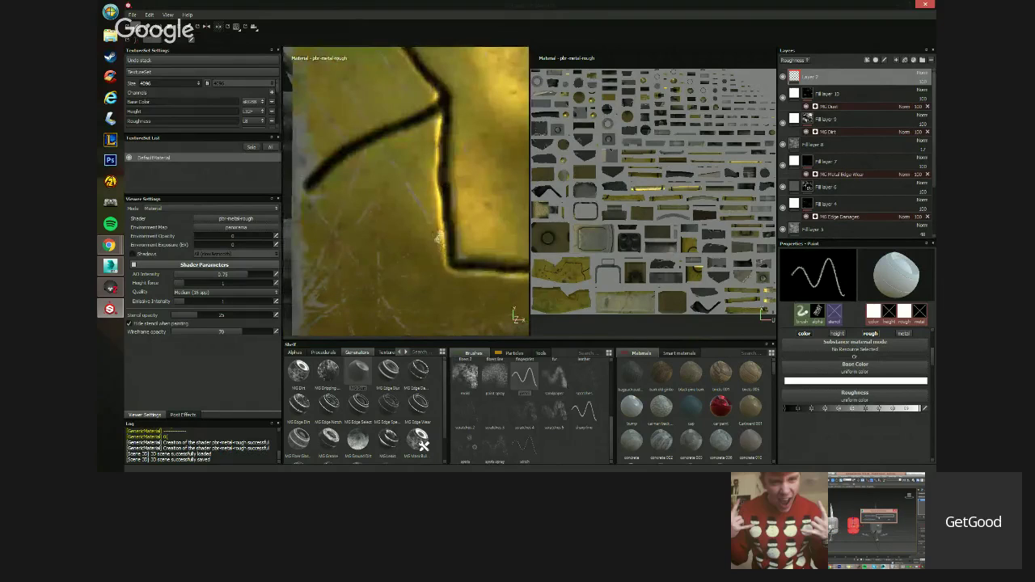
{"action": "left_click_drag", "start_coordinate": [444, 274], "coordinate": [442, 254]}
{"action": "key", "text": "ctrl+z"}
{"action": "left_click_drag", "start_coordinate": [448, 268], "coordinate": [441, 228]}
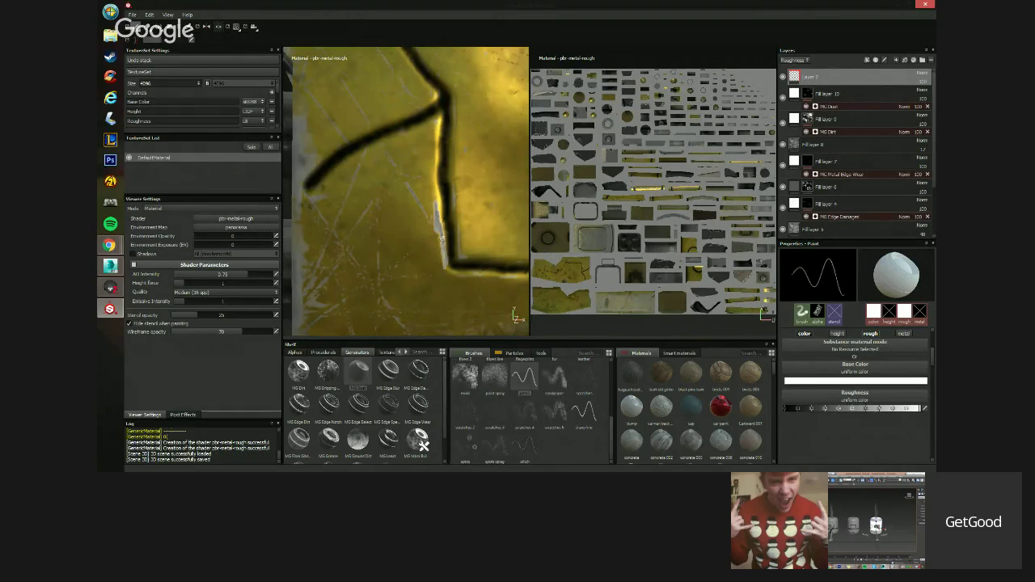
{"action": "left_click_drag", "start_coordinate": [444, 256], "coordinate": [438, 222]}
{"action": "left_click_drag", "start_coordinate": [449, 185], "coordinate": [463, 256]}
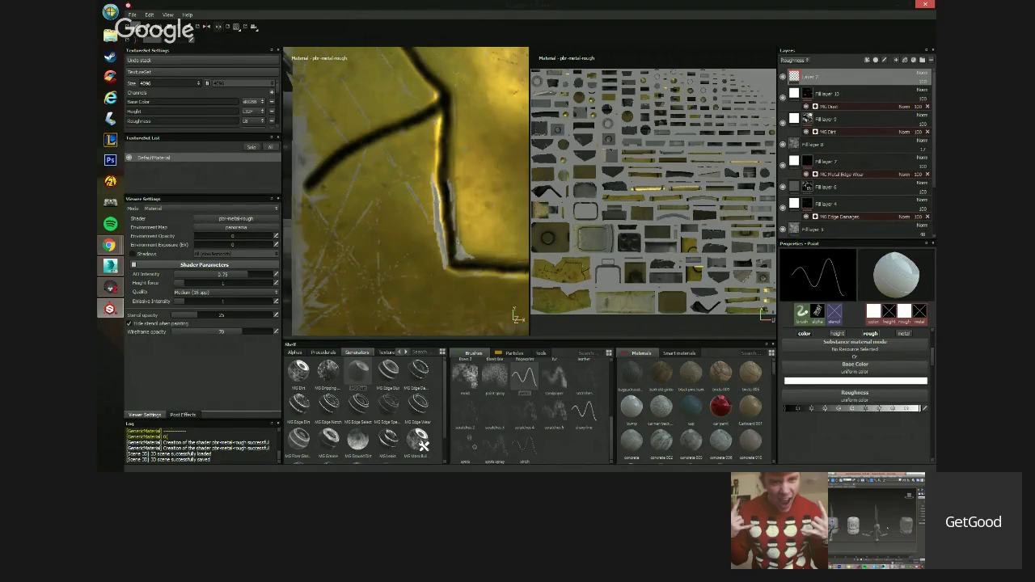
Paint white edge wear along the diagonal groove branch and around the junction where the panel grooves meet.
{"action": "right_click_drag", "start_coordinate": [429, 208], "coordinate": [412, 190], "text": "alt"}
{"action": "left_click_drag", "start_coordinate": [412, 190], "coordinate": [436, 206], "text": "alt"}
{"action": "right_click_drag", "start_coordinate": [420, 243], "coordinate": [423, 287], "text": "alt"}
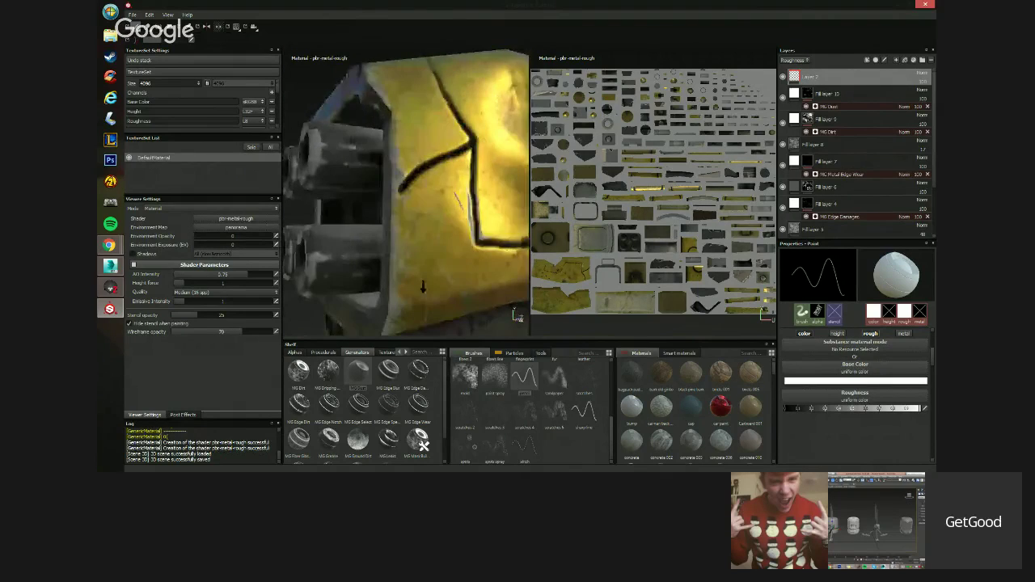
{"action": "left_click_drag", "start_coordinate": [423, 287], "coordinate": [388, 279], "text": "alt+shift"}
{"action": "right_click_drag", "start_coordinate": [397, 235], "coordinate": [409, 263], "text": "alt"}
{"action": "mouse_move", "coordinate": [367, 228]}
{"action": "left_mouse_down"}
{"action": "mouse_move", "coordinate": [369, 237]}
{"action": "mouse_move", "coordinate": [366, 226]}
{"action": "mouse_move", "coordinate": [393, 212]}
{"action": "mouse_move", "coordinate": [479, 202]}
{"action": "mouse_move", "coordinate": [440, 187]}
{"action": "mouse_move", "coordinate": [430, 194]}
{"action": "mouse_move", "coordinate": [427, 160]}
{"action": "left_mouse_up"}
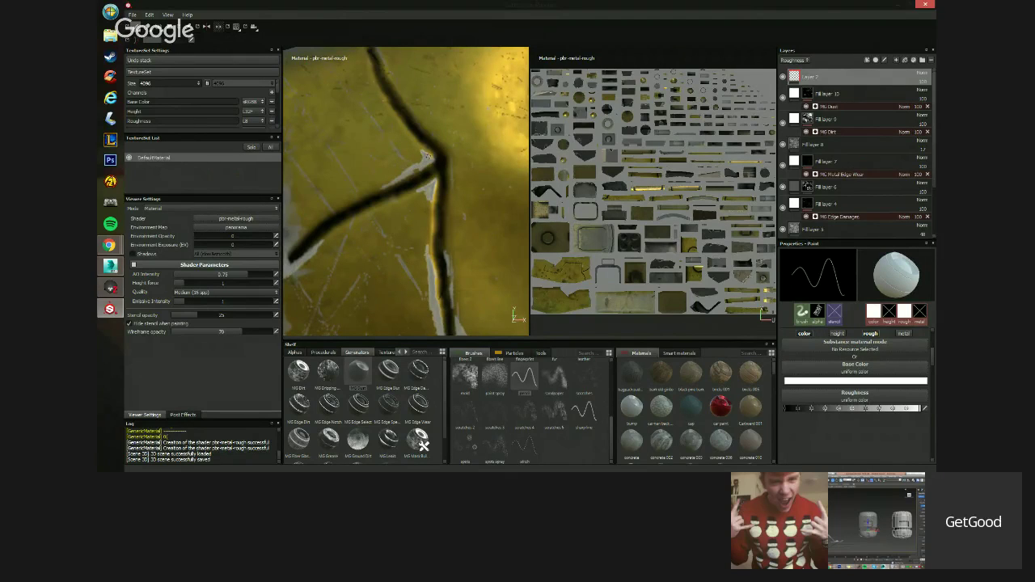
Paint white edge wear along the yellow armor's lower bevel and up its angled rear corner.
{"action": "scroll", "coordinate": [388, 111], "scroll_direction": "down", "scroll_amount": 10}
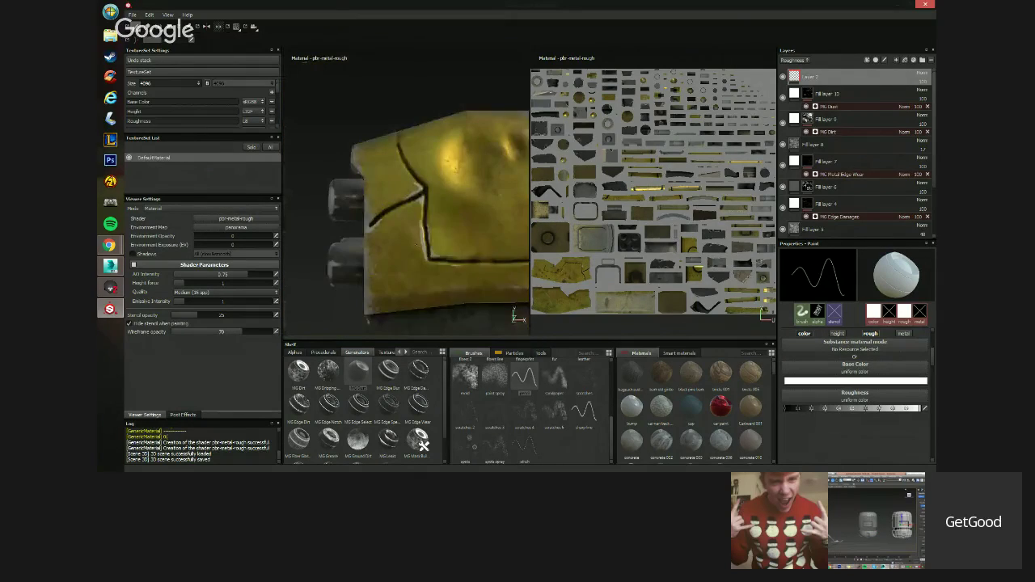
{"action": "mouse_move", "coordinate": [388, 121]}
{"action": "left_mouse_down", "text": "alt"}
{"action": "mouse_move", "coordinate": [442, 189]}
{"action": "mouse_move", "coordinate": [397, 228]}
{"action": "mouse_move", "coordinate": [351, 238]}
{"action": "left_mouse_up", "text": "alt"}
{"action": "scroll", "coordinate": [397, 228], "scroll_direction": "up", "scroll_amount": 3}
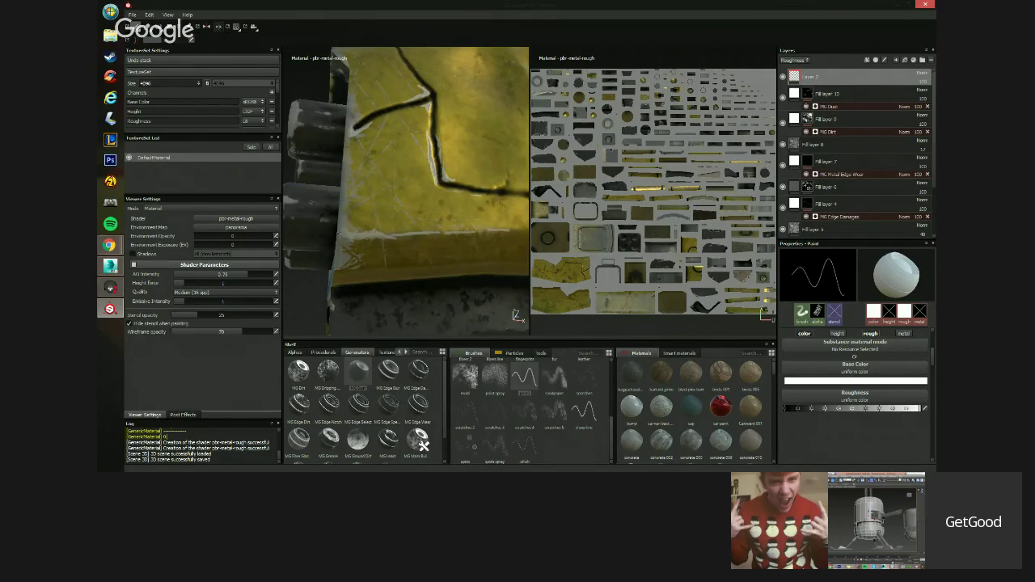
{"action": "scroll", "coordinate": [436, 214], "scroll_direction": "down", "scroll_amount": 5}
{"action": "left_click_drag", "start_coordinate": [437, 215], "coordinate": [400, 208], "text": "alt"}
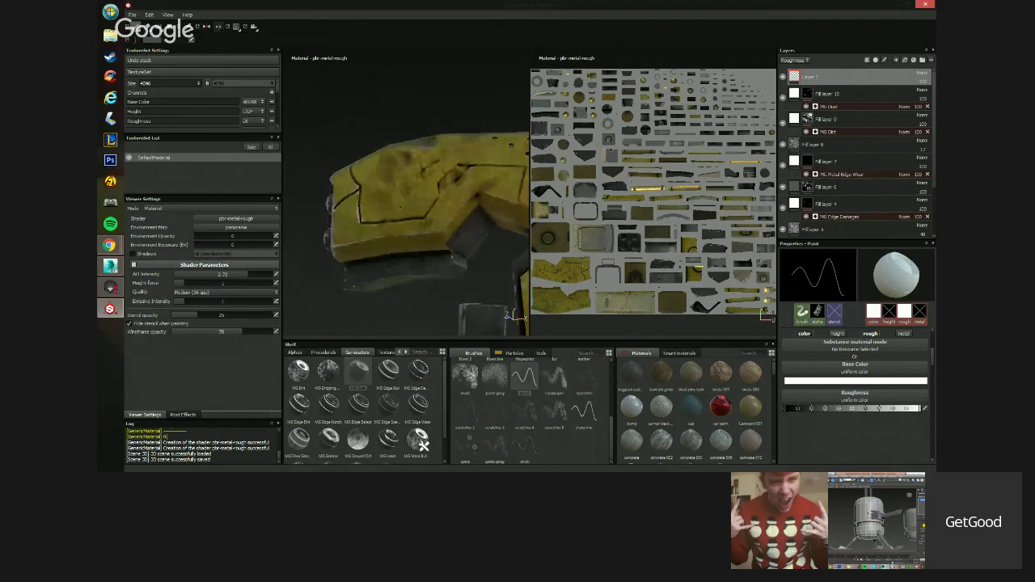
{"action": "scroll", "coordinate": [401, 202], "scroll_direction": "up", "scroll_amount": 5}
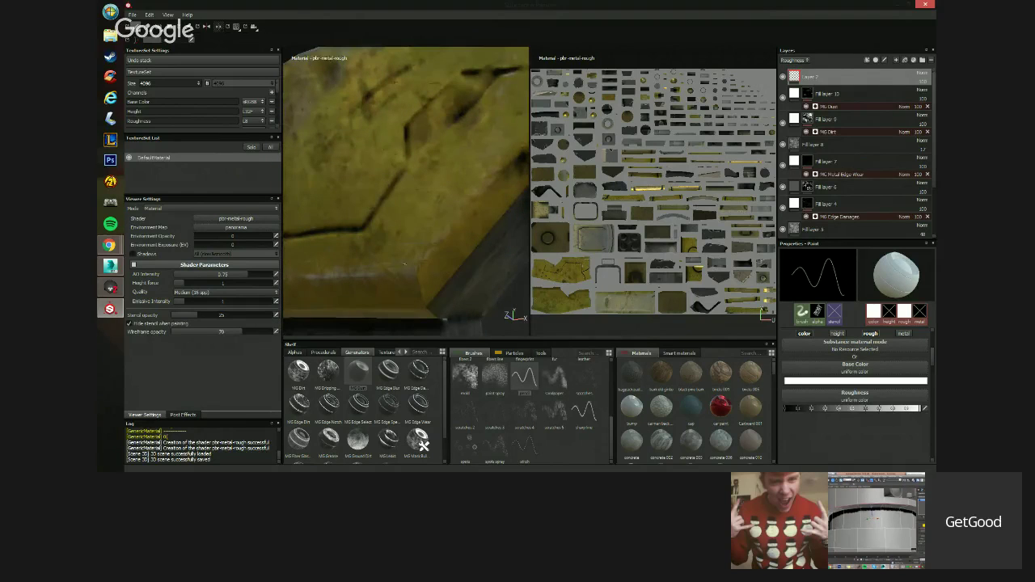
{"action": "left_click_drag", "start_coordinate": [417, 275], "coordinate": [421, 262]}
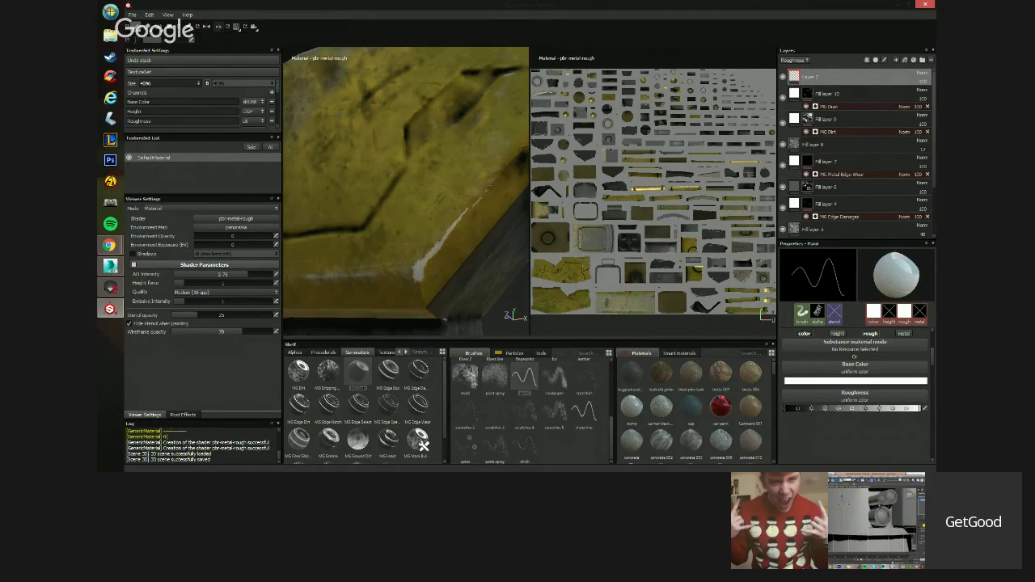
Reduce the brush size and paint white wear along the rims of the dents in the yellow armor.
{"action": "left_click_drag", "start_coordinate": [418, 244], "coordinate": [467, 322], "text": "alt"}
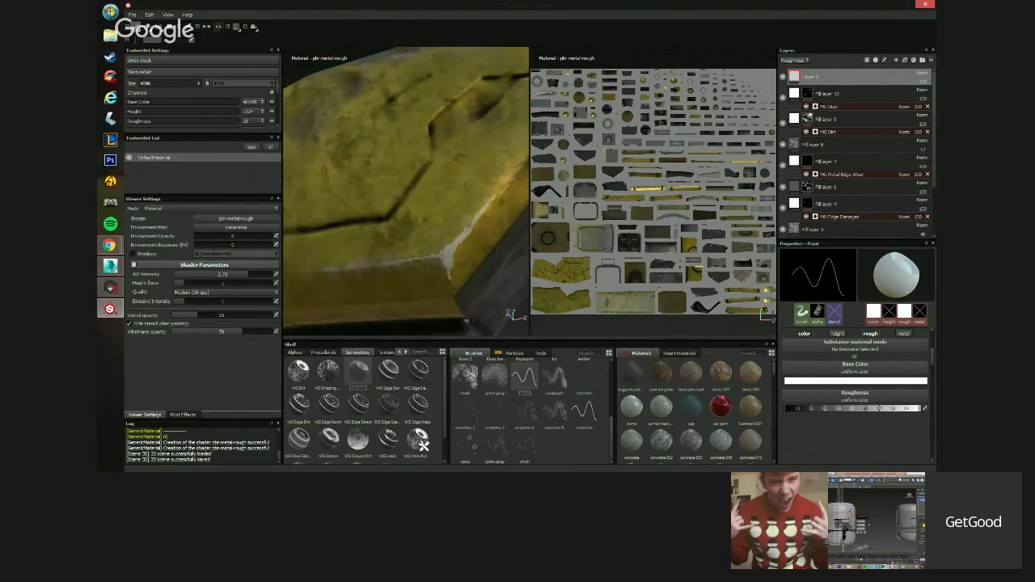
{"action": "right_click_drag", "start_coordinate": [413, 244], "coordinate": [404, 217], "text": "alt"}
{"action": "left_click_drag", "start_coordinate": [404, 217], "coordinate": [391, 162], "text": "alt"}
{"action": "right_click_drag", "start_coordinate": [391, 162], "coordinate": [368, 166], "text": "alt"}
{"action": "left_click_drag", "start_coordinate": [368, 166], "coordinate": [441, 212], "text": "alt"}
{"action": "right_click_drag", "start_coordinate": [392, 198], "coordinate": [436, 192], "text": "alt"}
{"action": "left_click_drag", "start_coordinate": [437, 192], "coordinate": [396, 166], "text": "alt"}
{"action": "right_click_drag", "start_coordinate": [397, 166], "coordinate": [416, 154], "text": "alt"}
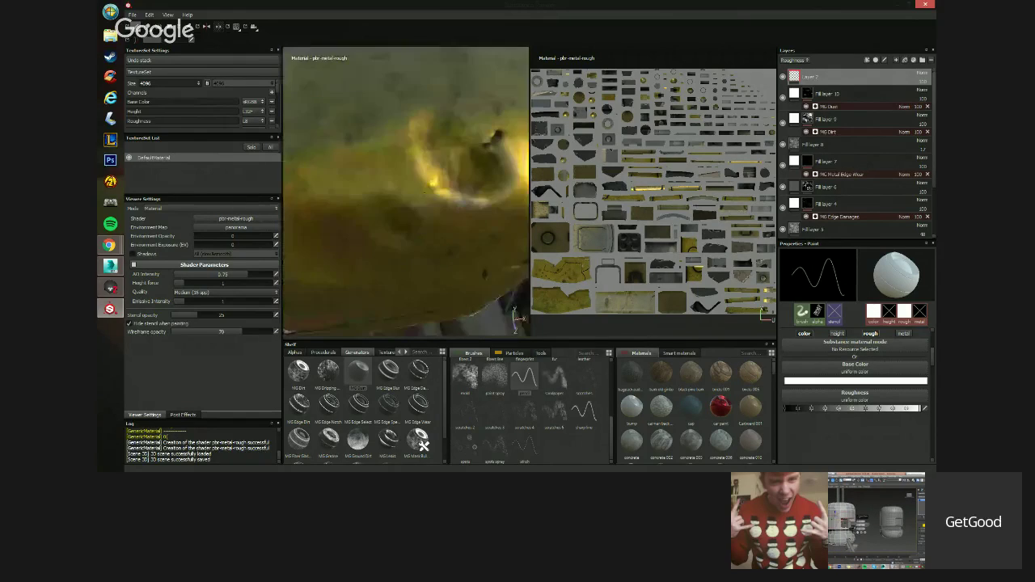
{"action": "left_click_drag", "start_coordinate": [417, 154], "coordinate": [375, 122], "text": "alt"}
{"action": "right_click_drag", "start_coordinate": [417, 166], "coordinate": [426, 166], "text": "ctrl"}
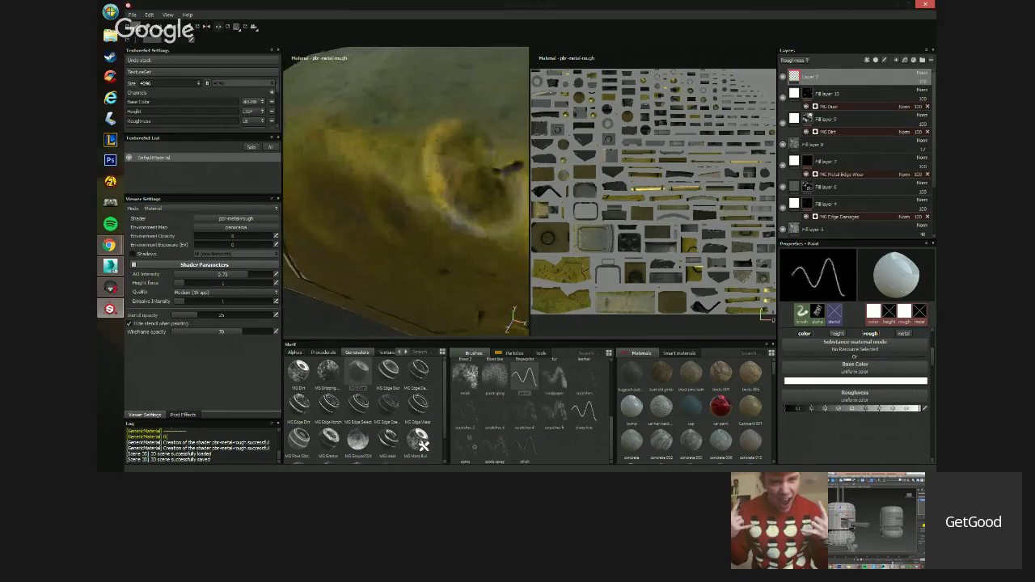
{"action": "key", "text": "bracketleft"}
{"action": "key", "text": "bracketleft"}
{"action": "left_click_drag", "start_coordinate": [425, 150], "coordinate": [427, 180]}
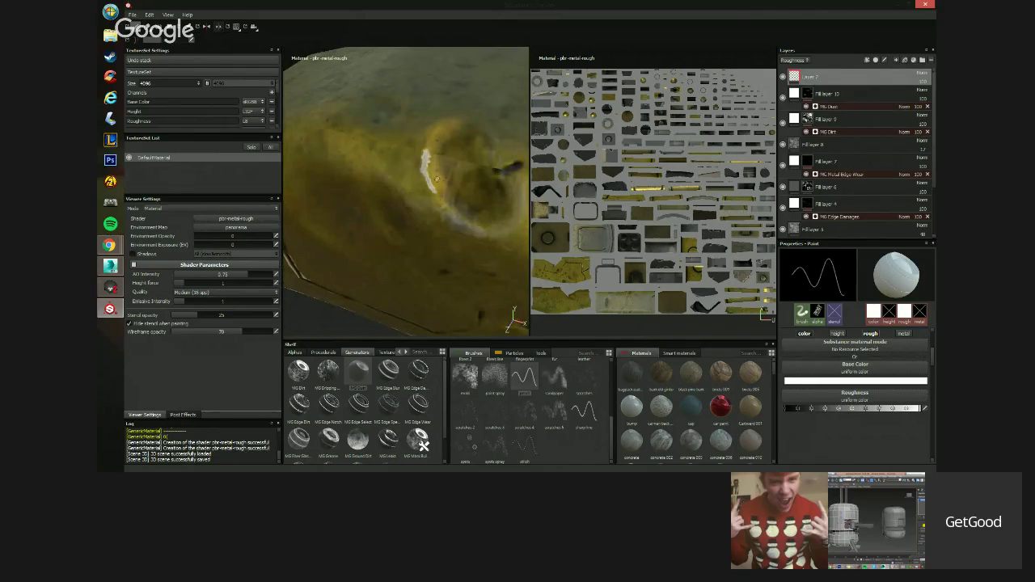
{"action": "left_click_drag", "start_coordinate": [447, 128], "coordinate": [496, 152]}
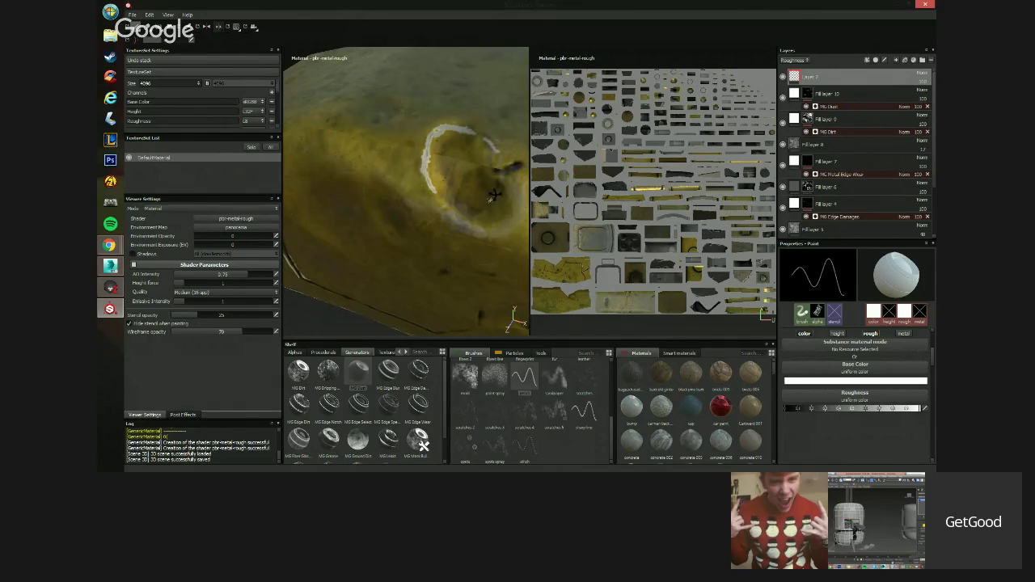
{"action": "mouse_move", "coordinate": [495, 194]}
{"action": "left_mouse_down", "text": "alt"}
{"action": "mouse_move", "coordinate": [482, 193]}
{"action": "mouse_move", "coordinate": [442, 236]}
{"action": "mouse_move", "coordinate": [434, 211]}
{"action": "left_mouse_up", "text": "alt"}
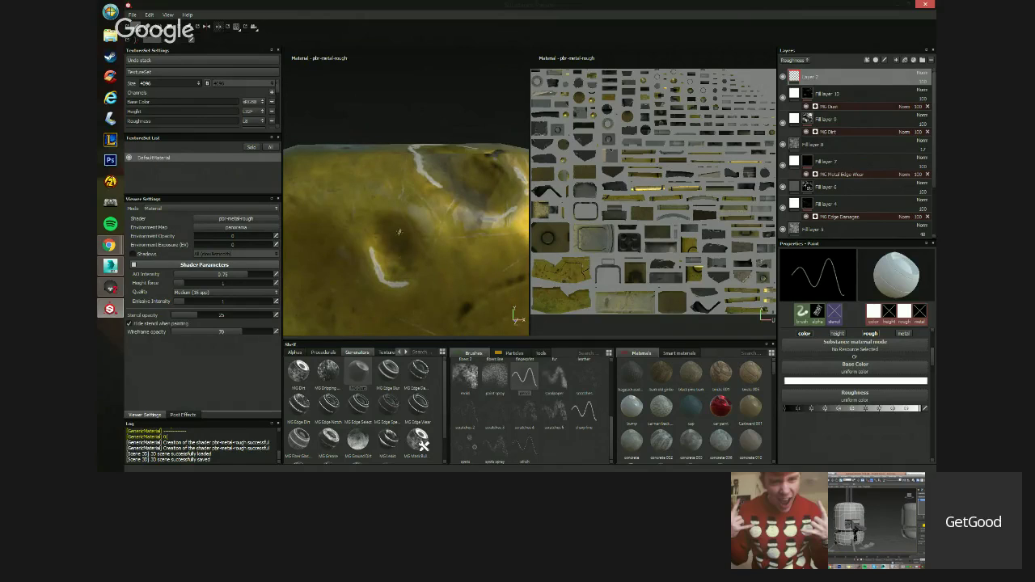
Paint a white worn edge where the lower panel groove bends up toward the bullet hole.
{"action": "left_click_drag", "start_coordinate": [399, 232], "coordinate": [472, 193], "text": "alt"}
{"action": "scroll", "coordinate": [406, 194], "scroll_direction": "up", "scroll_amount": 3}
{"action": "middle_click_drag", "start_coordinate": [356, 267], "coordinate": [396, 241], "text": "alt"}
{"action": "left_click_drag", "start_coordinate": [379, 245], "coordinate": [400, 225]}
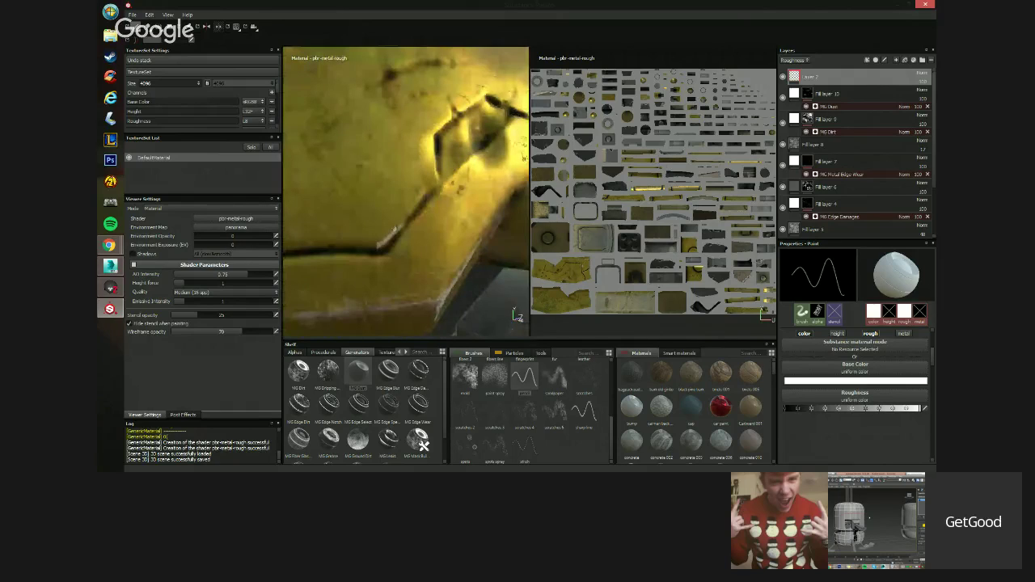
{"action": "mouse_move", "coordinate": [442, 197]}
{"action": "left_mouse_down", "text": "alt"}
{"action": "mouse_move", "coordinate": [397, 203]}
{"action": "mouse_move", "coordinate": [409, 152]}
{"action": "mouse_move", "coordinate": [442, 197]}
{"action": "mouse_move", "coordinate": [482, 206]}
{"action": "mouse_move", "coordinate": [477, 196]}
{"action": "mouse_move", "coordinate": [469, 185]}
{"action": "mouse_move", "coordinate": [518, 318]}
{"action": "mouse_move", "coordinate": [428, 185]}
{"action": "left_mouse_up", "text": "alt"}
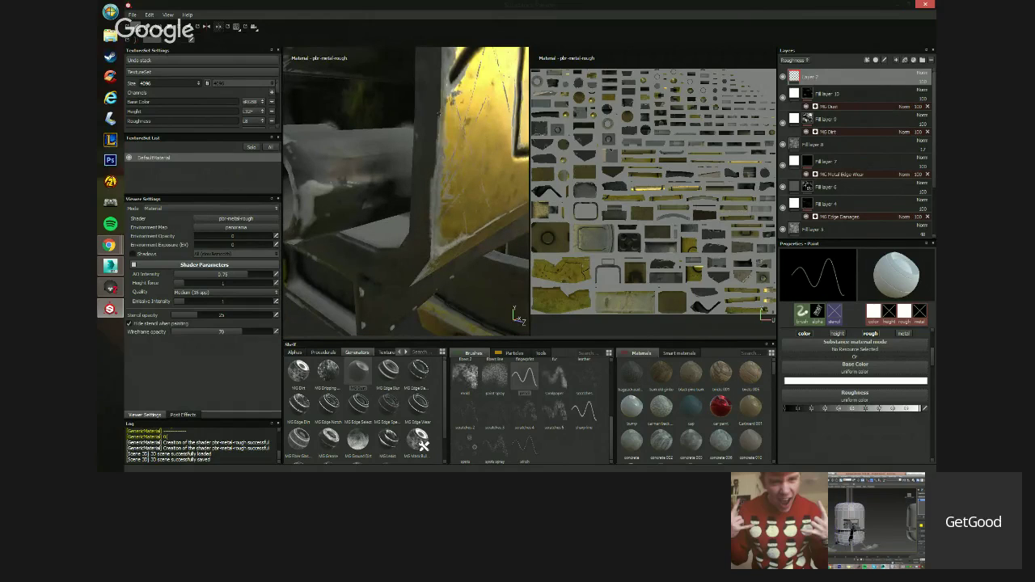
Paint a white worn edge along the short groove segment that drops from the groove corner below the bullet hole.
{"action": "left_click_drag", "start_coordinate": [434, 127], "coordinate": [458, 198], "text": "alt"}
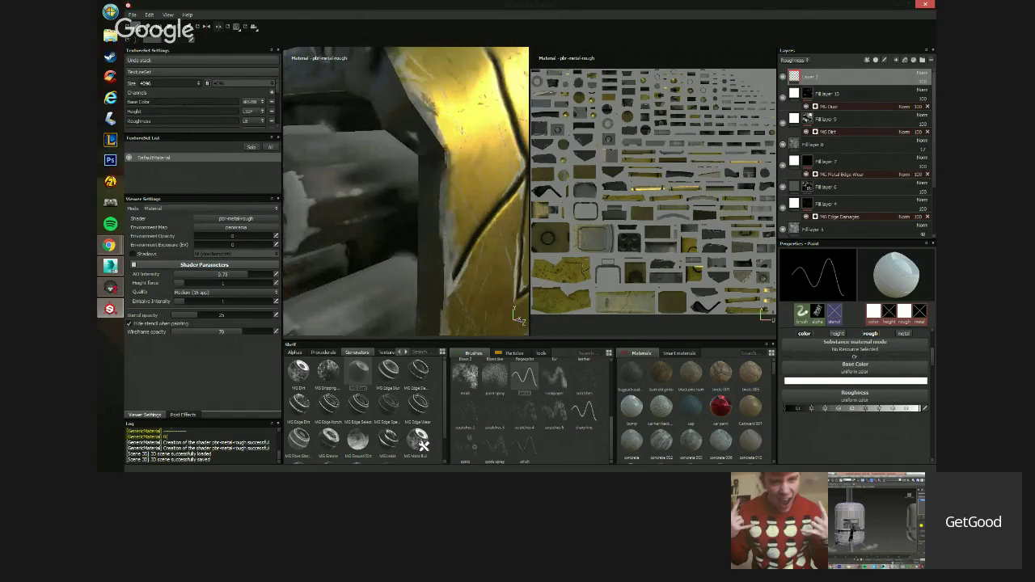
{"action": "left_click_drag", "start_coordinate": [441, 171], "coordinate": [410, 108], "text": "alt"}
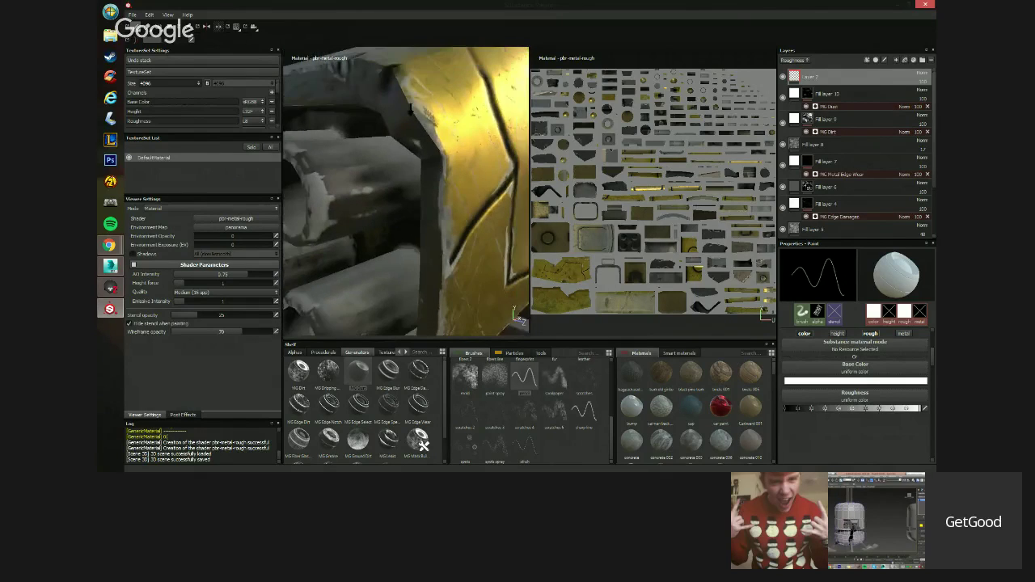
{"action": "right_click_drag", "start_coordinate": [411, 110], "coordinate": [477, 169], "text": "alt"}
{"action": "left_click_drag", "start_coordinate": [477, 168], "coordinate": [443, 173], "text": "alt"}
{"action": "right_click_drag", "start_coordinate": [443, 173], "coordinate": [422, 140], "text": "alt"}
{"action": "middle_click_drag", "start_coordinate": [422, 139], "coordinate": [377, 173], "text": "alt"}
{"action": "right_click_drag", "start_coordinate": [377, 173], "coordinate": [426, 137], "text": "alt"}
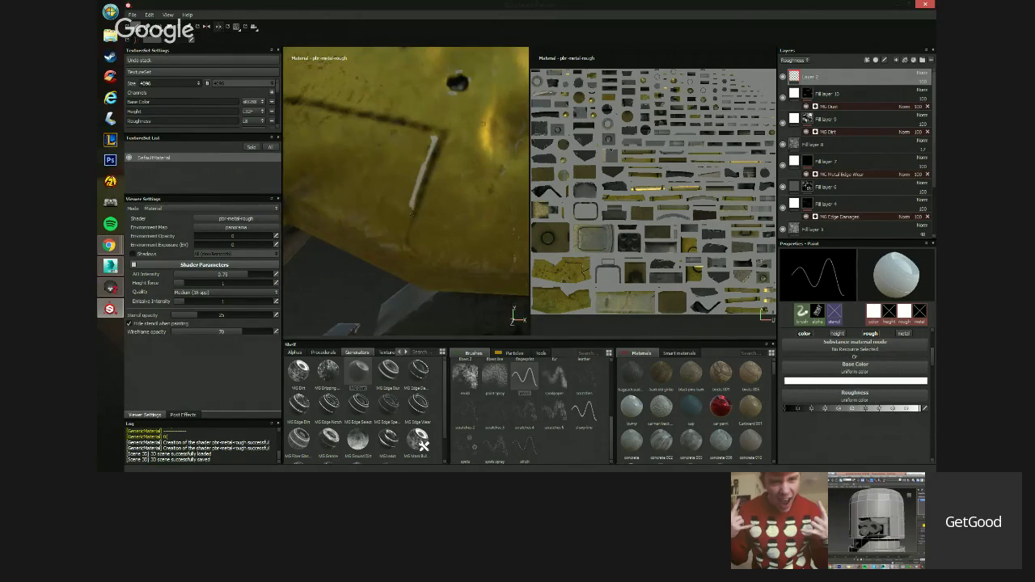
{"action": "left_click_drag", "start_coordinate": [411, 212], "coordinate": [429, 158]}
{"action": "scroll", "coordinate": [362, 194], "scroll_direction": "down", "scroll_amount": 3}
{"action": "left_click_drag", "start_coordinate": [362, 194], "coordinate": [420, 177], "text": "alt"}
{"action": "scroll", "coordinate": [419, 178], "scroll_direction": "up", "scroll_amount": 4}
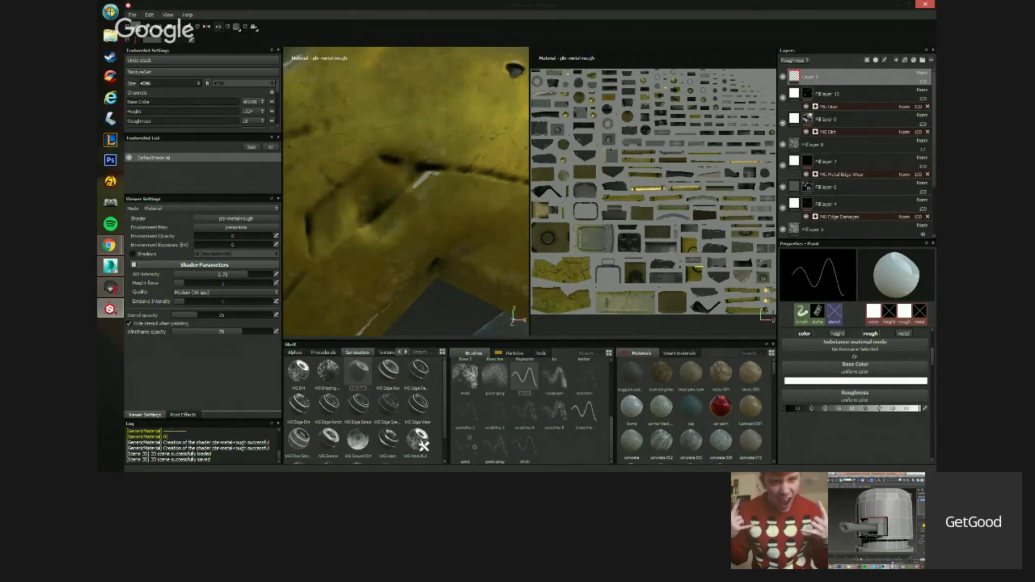
Examine the painted edge wear on the dented yellow armor from several angles and distances.
{"action": "scroll", "coordinate": [404, 203], "scroll_direction": "down", "scroll_amount": 4}
{"action": "left_click_drag", "start_coordinate": [404, 203], "coordinate": [388, 190], "text": "alt"}
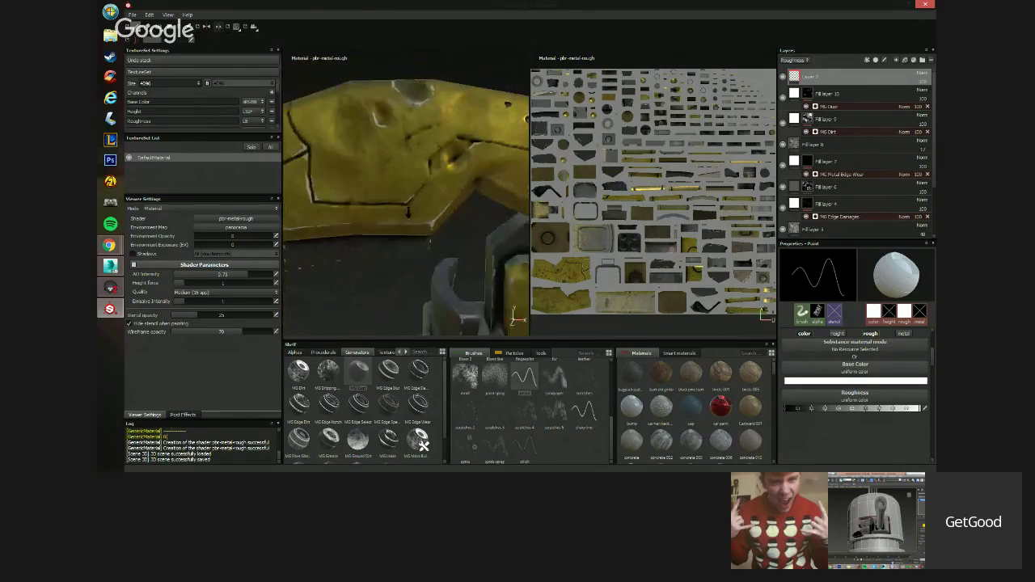
{"action": "right_click_drag", "start_coordinate": [388, 190], "coordinate": [381, 104], "text": "alt"}
{"action": "left_click_drag", "start_coordinate": [388, 186], "coordinate": [450, 200], "text": "alt"}
{"action": "middle_click_drag", "start_coordinate": [451, 200], "coordinate": [453, 165], "text": "alt"}
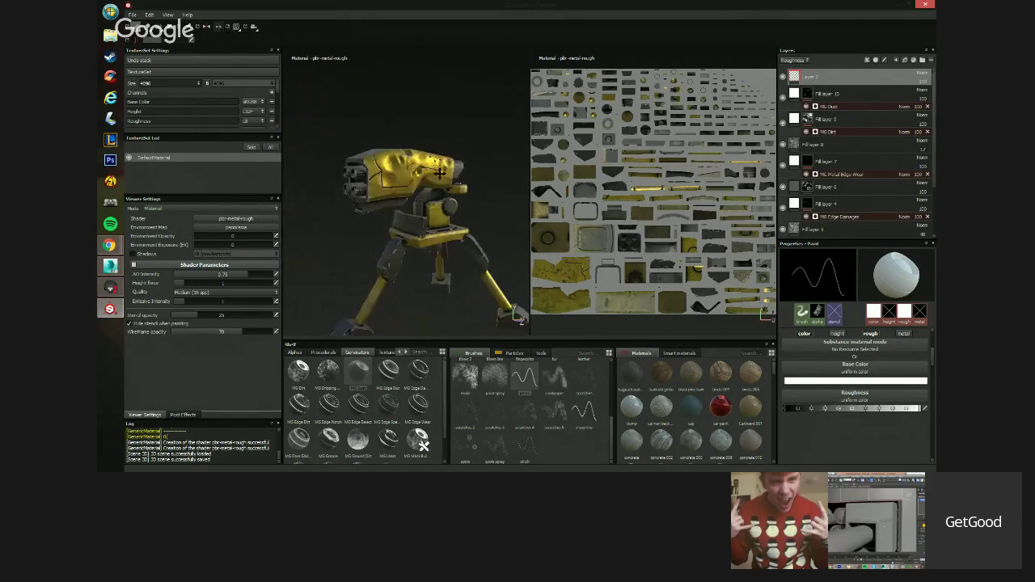
{"action": "right_click_drag", "start_coordinate": [453, 165], "coordinate": [446, 153], "text": "alt"}
{"action": "left_click_drag", "start_coordinate": [446, 235], "coordinate": [432, 215], "text": "alt"}
{"action": "right_click_drag", "start_coordinate": [433, 214], "coordinate": [445, 230], "text": "alt"}
{"action": "left_click_drag", "start_coordinate": [433, 218], "coordinate": [428, 166], "text": "alt"}
{"action": "middle_click_drag", "start_coordinate": [428, 165], "coordinate": [423, 195], "text": "alt"}
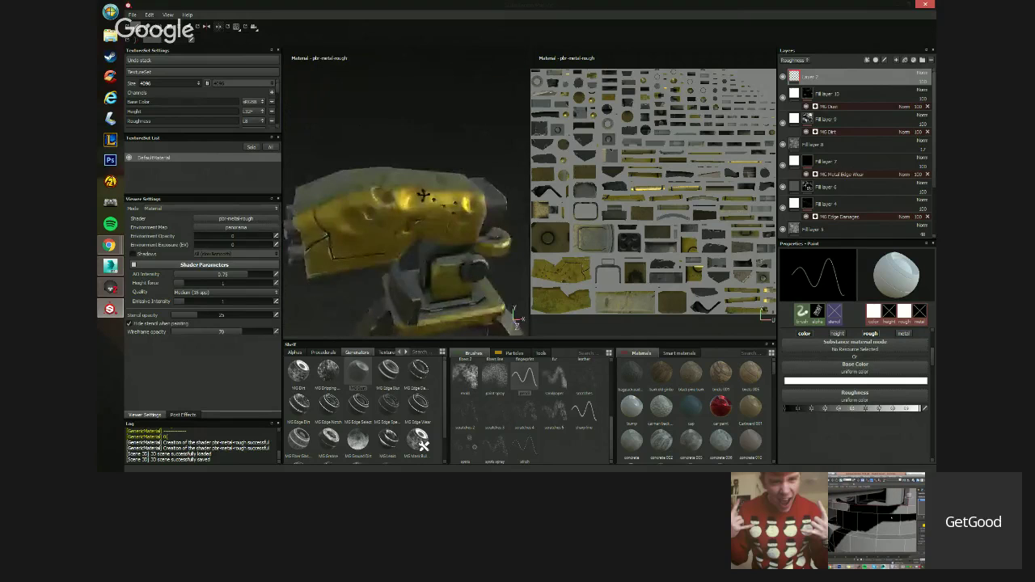
Resize the eraser and erase spots of painted wear on the armor's dented side and beside its lower rear groove.
{"action": "left_click_drag", "start_coordinate": [423, 194], "coordinate": [453, 218], "text": "alt"}
{"action": "key", "text": "e"}
{"action": "right_click_drag", "start_coordinate": [382, 194], "coordinate": [396, 195], "text": "ctrl"}
{"action": "left_click", "coordinate": [381, 194]}
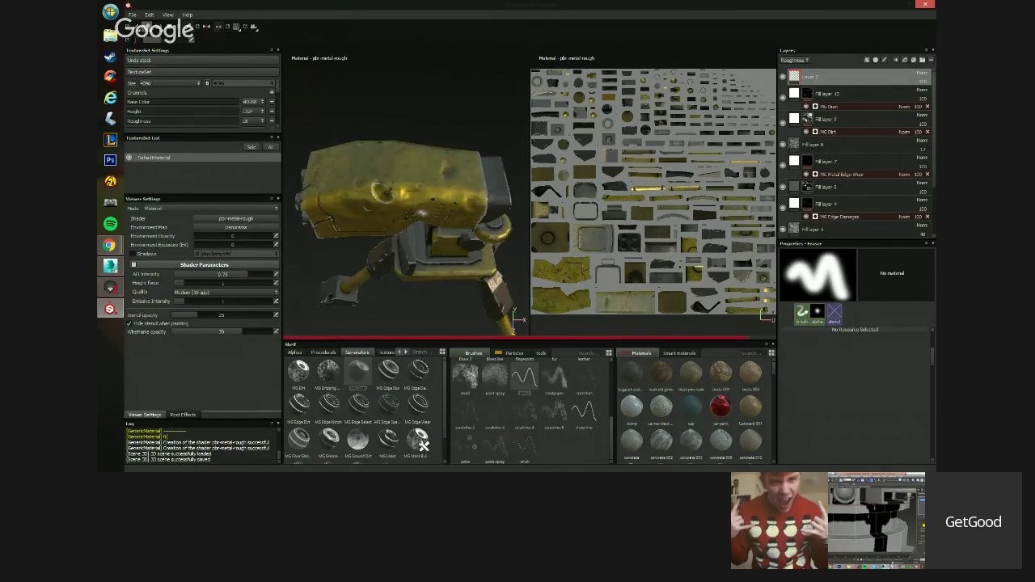
{"action": "mouse_move", "coordinate": [453, 191]}
{"action": "left_mouse_down", "text": "alt"}
{"action": "mouse_move", "coordinate": [438, 179]}
{"action": "mouse_move", "coordinate": [411, 235]}
{"action": "left_mouse_up", "text": "alt"}
{"action": "scroll", "coordinate": [411, 234], "scroll_direction": "up", "scroll_amount": 3}
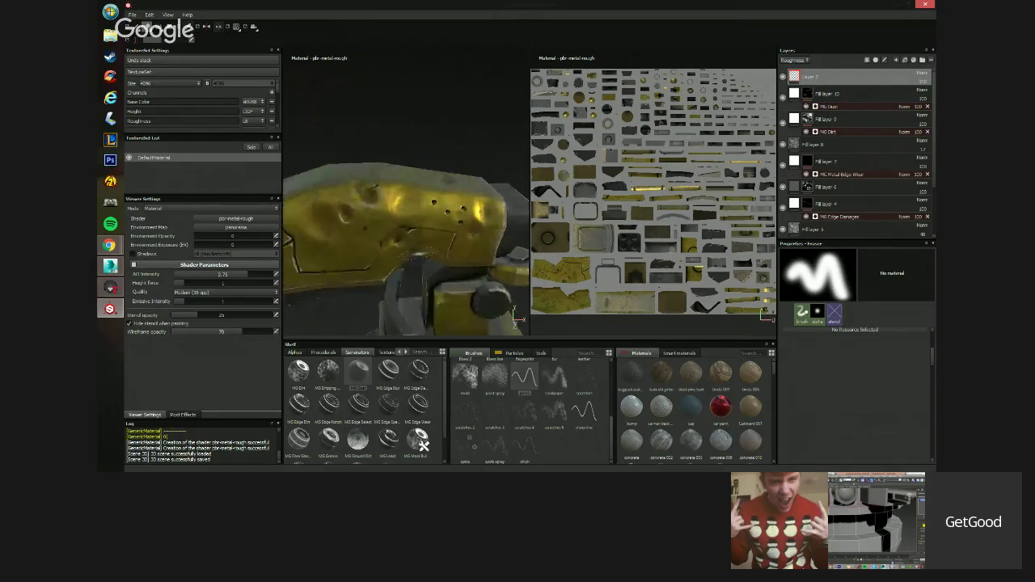
{"action": "left_click_drag", "start_coordinate": [456, 268], "coordinate": [455, 235], "text": "alt"}
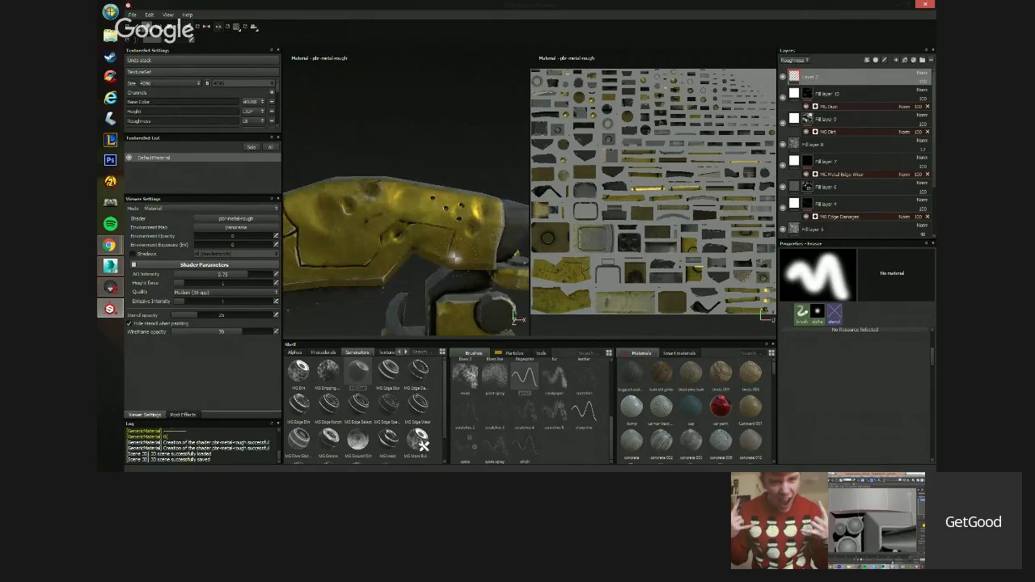
{"action": "left_click", "coordinate": [450, 256]}
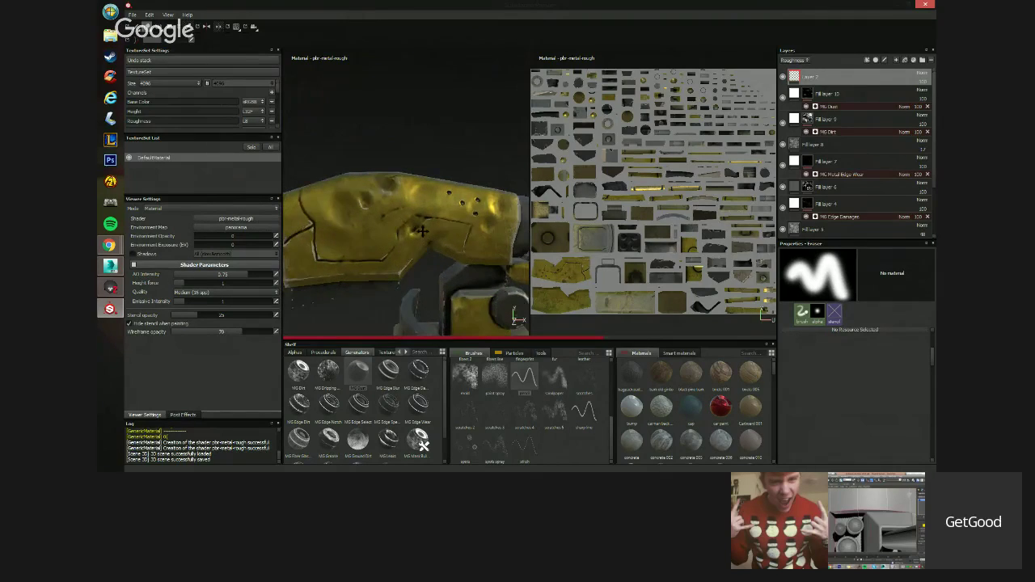
{"action": "left_click_drag", "start_coordinate": [416, 260], "coordinate": [443, 173], "text": "alt"}
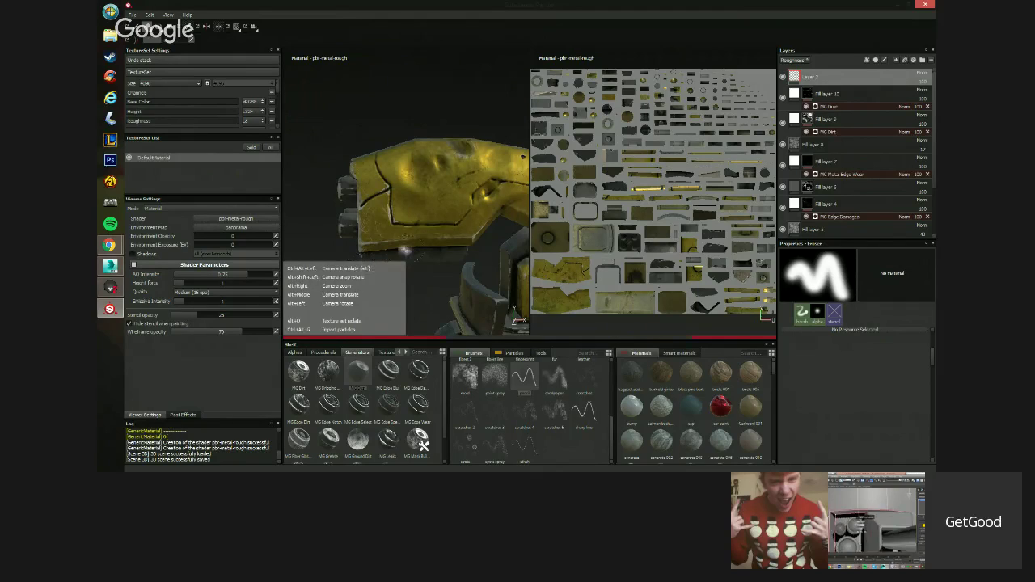
{"action": "left_click_drag", "start_coordinate": [416, 229], "coordinate": [443, 190], "text": "alt"}
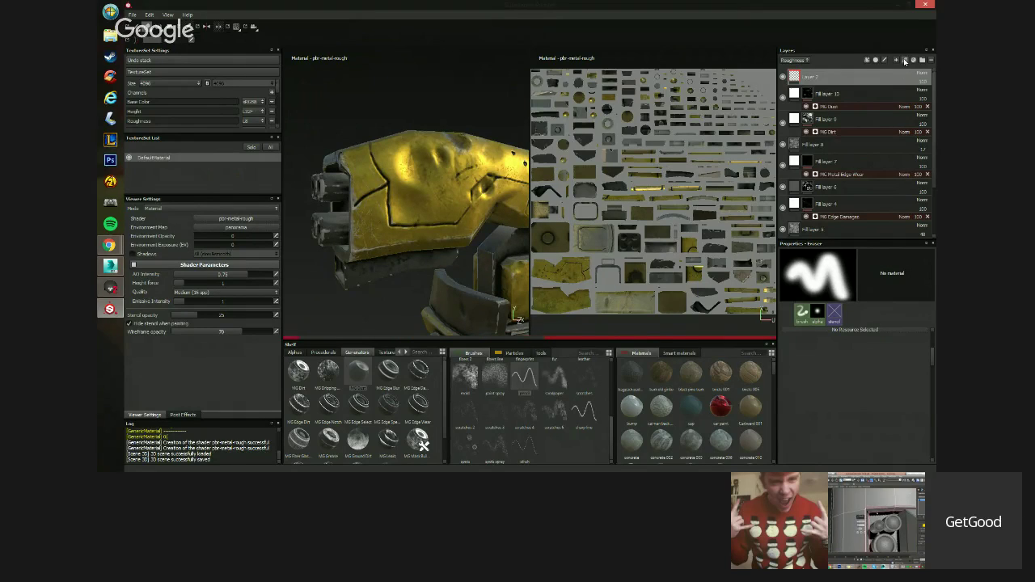
Add a fill layer with height and metal disabled, and give it a black mask containing an empty generator.
{"action": "left_click", "coordinate": [905, 62]}
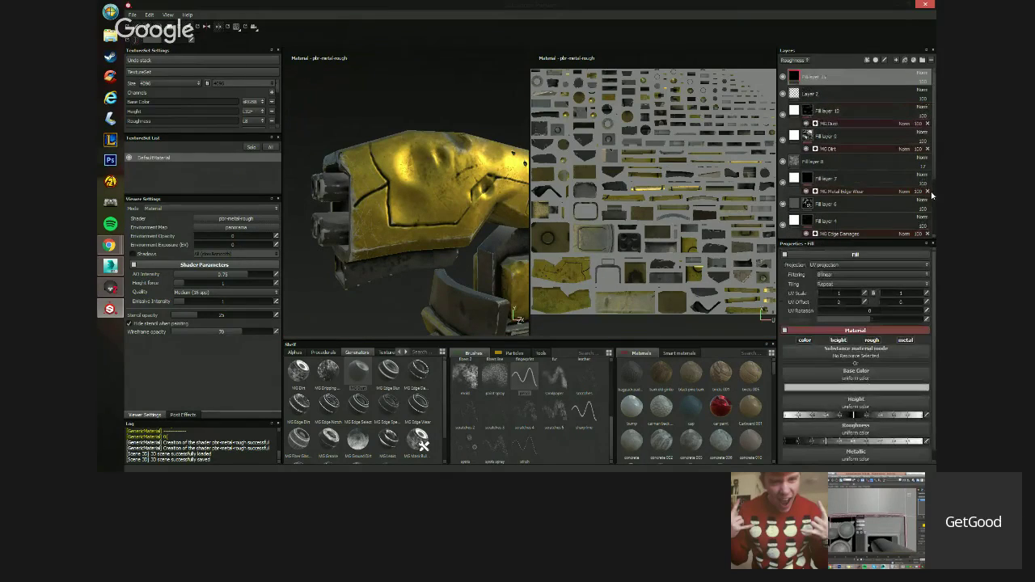
{"action": "left_click", "coordinate": [840, 339]}
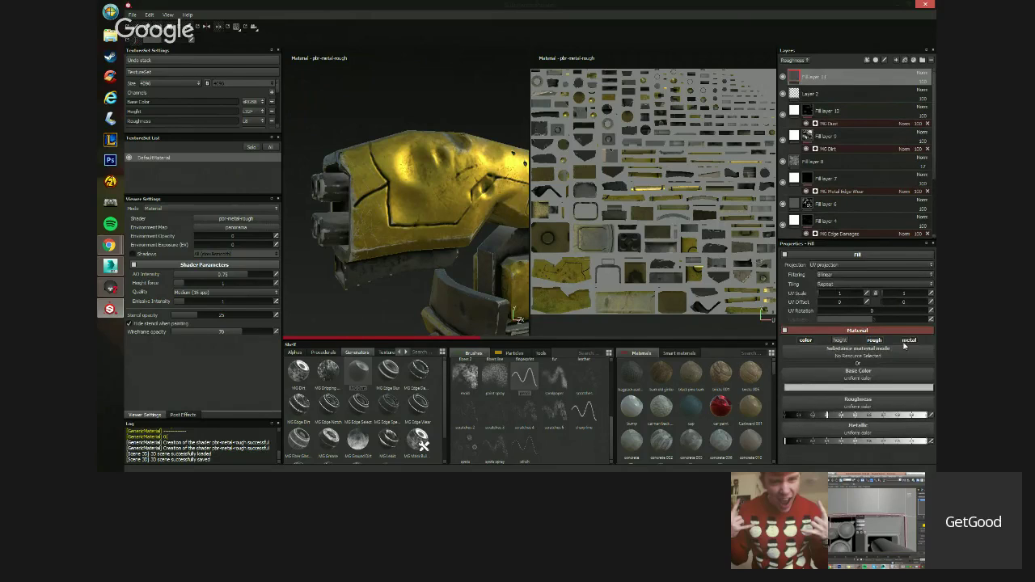
{"action": "left_click", "coordinate": [907, 341]}
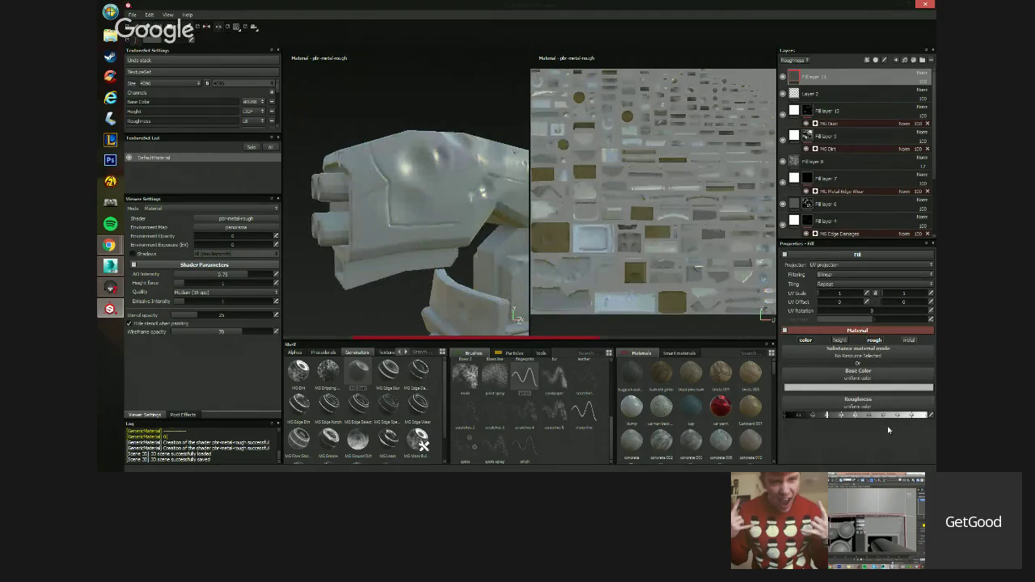
{"action": "right_click", "coordinate": [827, 77]}
{"action": "left_click", "coordinate": [856, 95]}
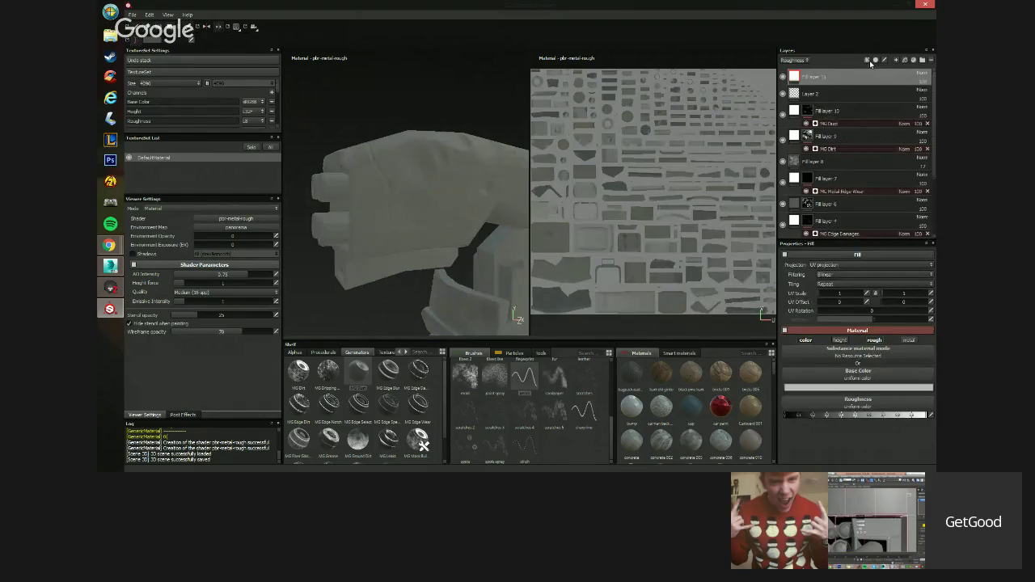
{"action": "left_click", "coordinate": [870, 62]}
{"action": "left_click", "coordinate": [870, 70]}
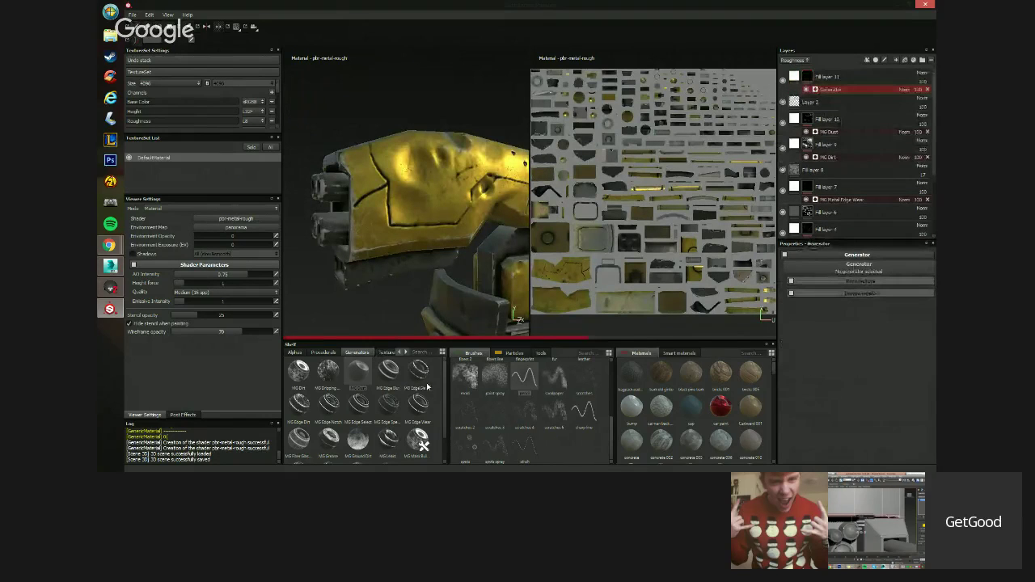
Assign the MG Mask Builder generator to the new fill layer's mask.
{"action": "scroll", "coordinate": [428, 385], "scroll_direction": "down", "scroll_amount": 1}
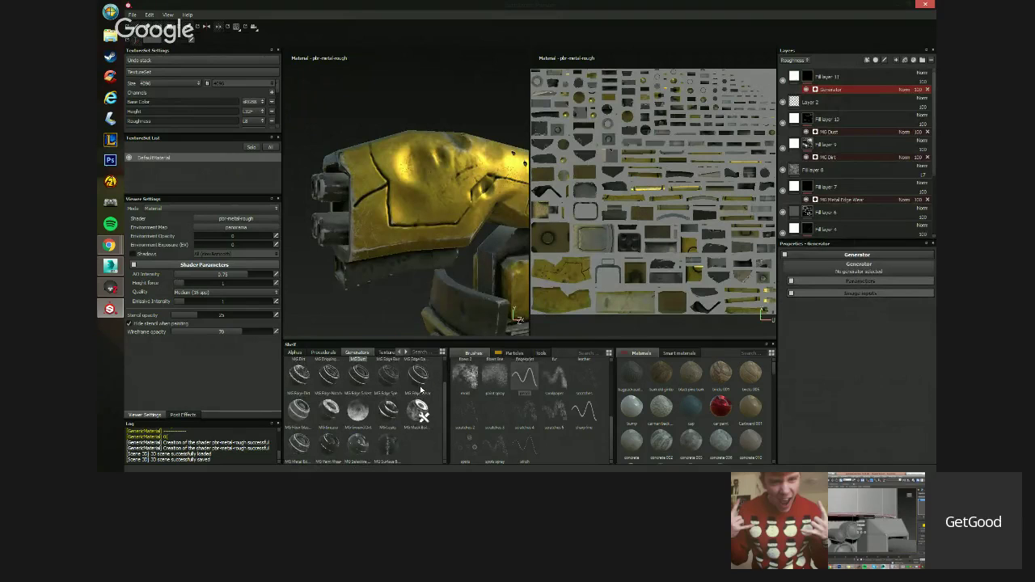
{"action": "scroll", "coordinate": [364, 388], "scroll_direction": "up", "scroll_amount": 1}
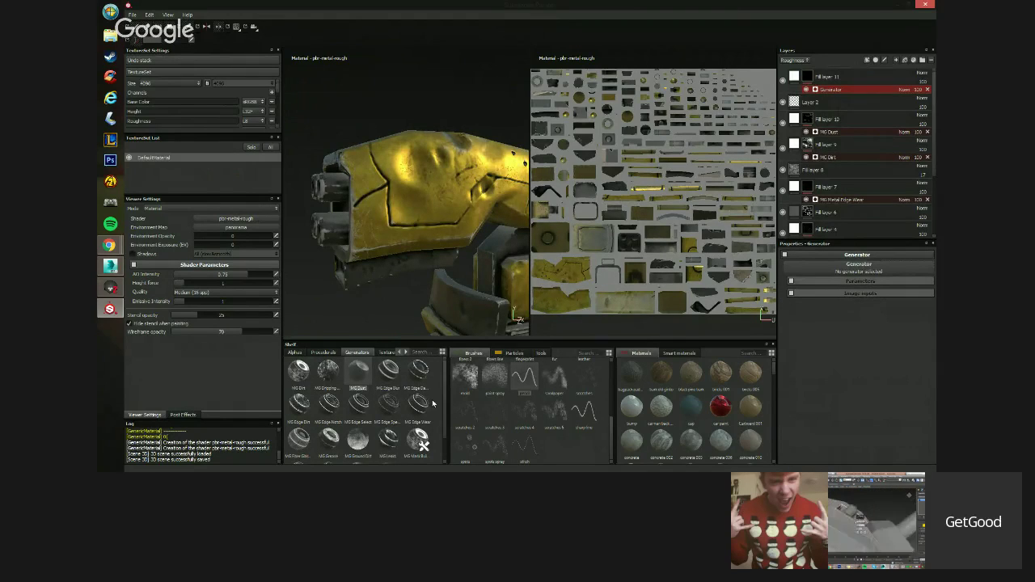
{"action": "scroll", "coordinate": [421, 404], "scroll_direction": "down", "scroll_amount": 1}
{"action": "left_click_drag", "start_coordinate": [824, 282], "coordinate": [862, 269]}
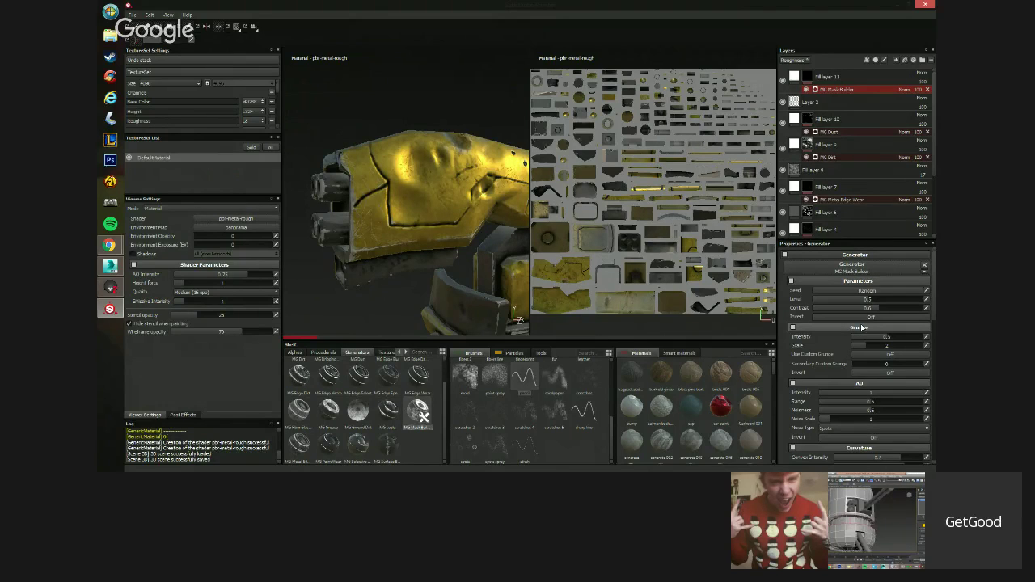
Inspect the Mask Builder wear on the turret's armor, mount and legs, both up close and from a distance.
{"action": "left_click", "coordinate": [518, 319]}
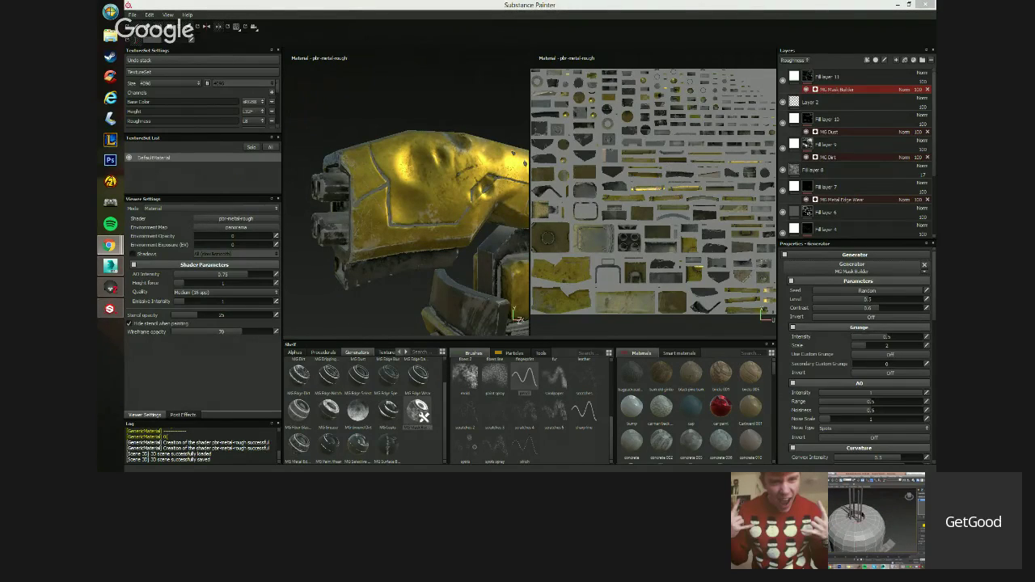
{"action": "left_click_drag", "start_coordinate": [371, 180], "coordinate": [394, 301], "text": "alt"}
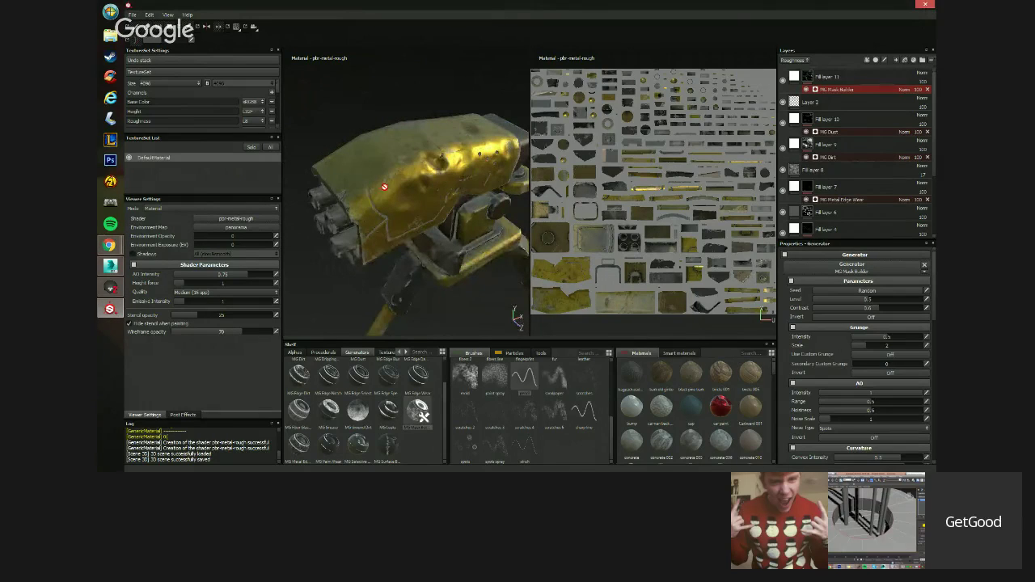
{"action": "scroll", "coordinate": [428, 247], "scroll_direction": "down", "scroll_amount": 3}
{"action": "left_click_drag", "start_coordinate": [428, 247], "coordinate": [434, 175], "text": "alt"}
{"action": "right_click_drag", "start_coordinate": [444, 190], "coordinate": [477, 301], "text": "alt"}
{"action": "middle_click_drag", "start_coordinate": [477, 301], "coordinate": [517, 194], "text": "alt"}
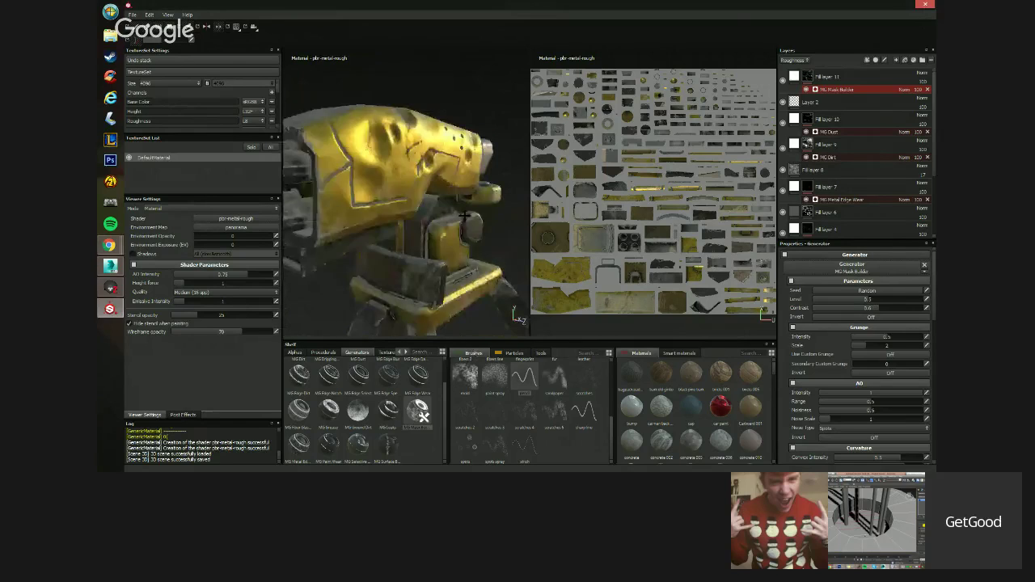
{"action": "left_click_drag", "start_coordinate": [518, 194], "coordinate": [586, 134], "text": "alt"}
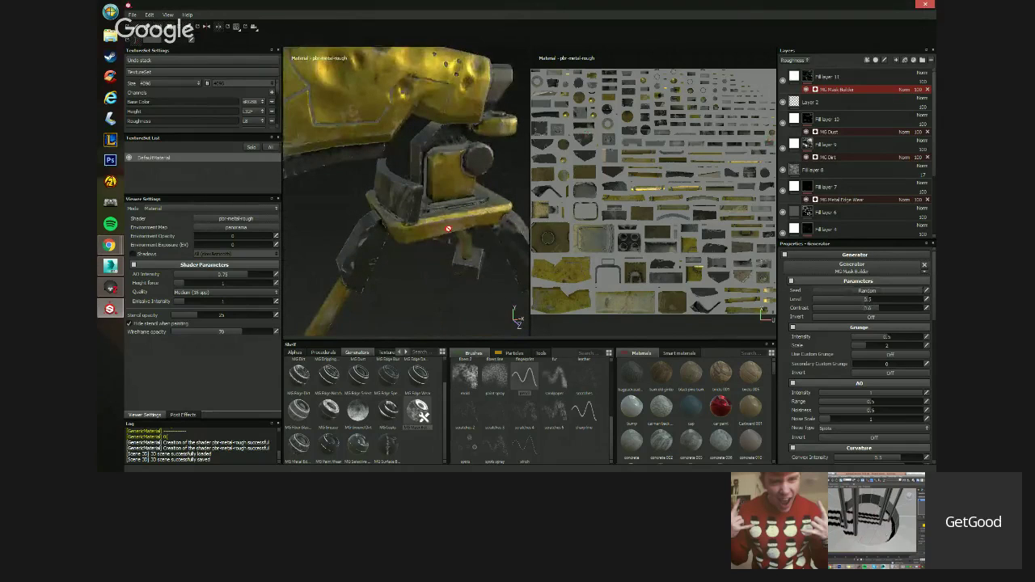
{"action": "right_click_drag", "start_coordinate": [448, 229], "coordinate": [429, 154], "text": "alt"}
{"action": "left_click_drag", "start_coordinate": [429, 154], "coordinate": [498, 162], "text": "alt"}
{"action": "right_click_drag", "start_coordinate": [499, 162], "coordinate": [485, 154], "text": "alt"}
{"action": "left_click_drag", "start_coordinate": [485, 154], "coordinate": [437, 157], "text": "alt"}
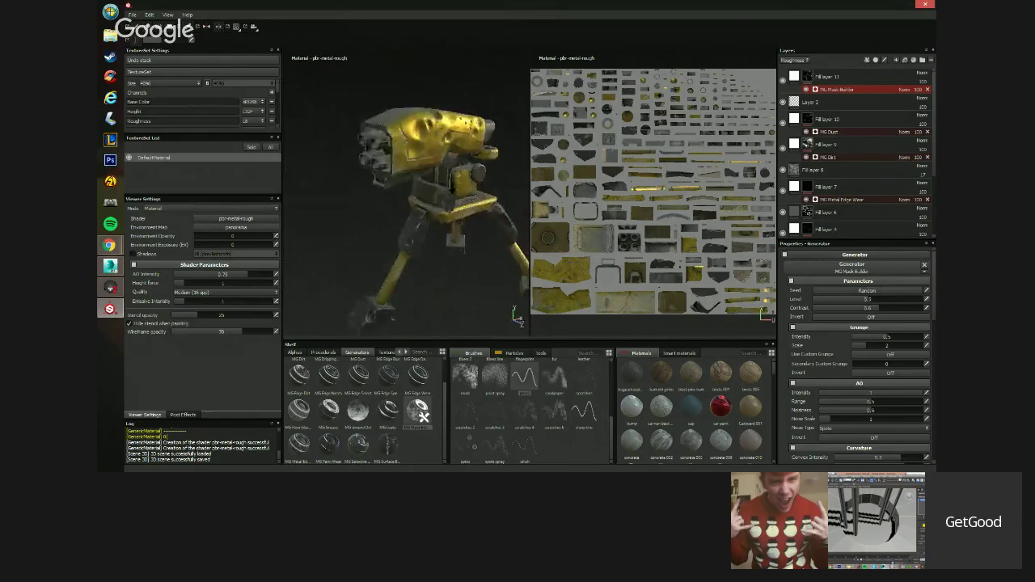
{"action": "right_click_drag", "start_coordinate": [437, 157], "coordinate": [438, 215], "text": "alt"}
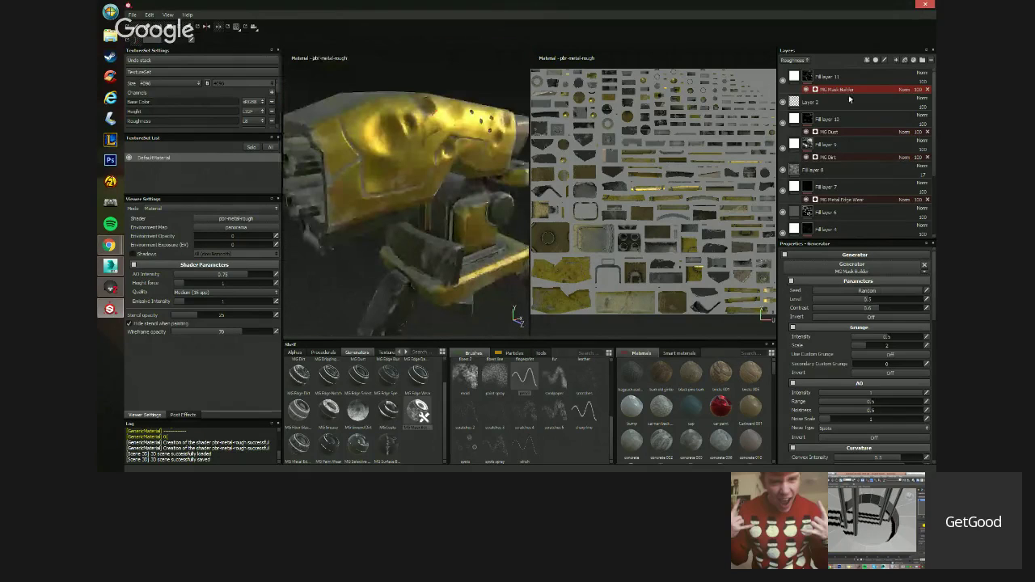
Set the Mask Builder generator's level to 0.22, check the turret, and delete the new fill layer.
{"action": "left_click_drag", "start_coordinate": [869, 300], "coordinate": [862, 301]}
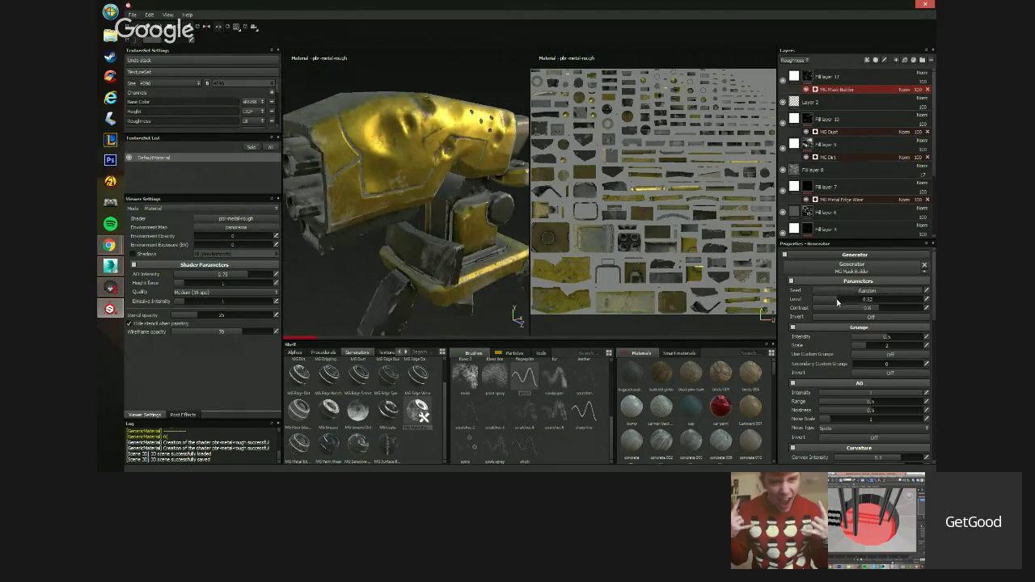
{"action": "left_click", "coordinate": [837, 300]}
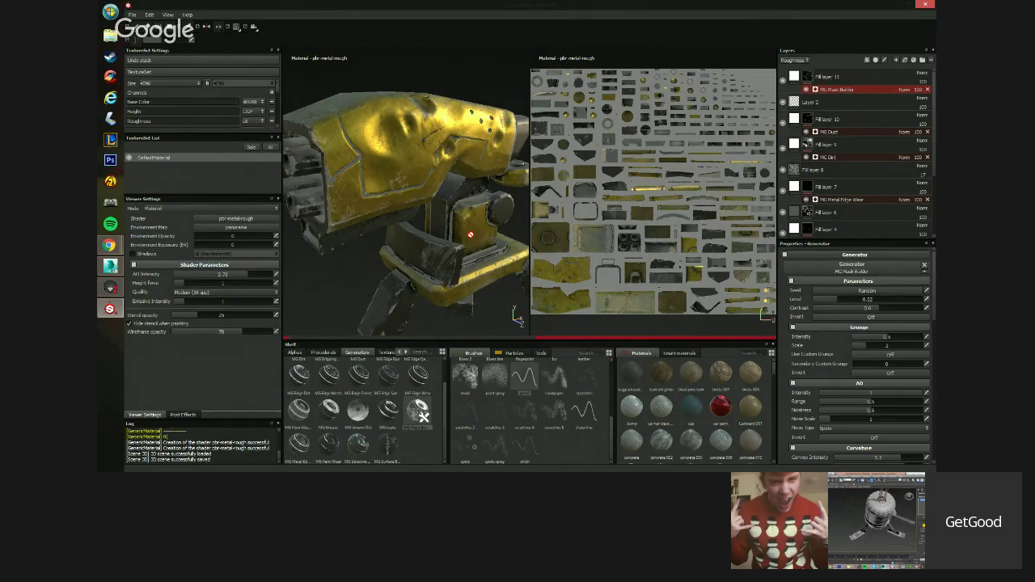
{"action": "left_click_drag", "start_coordinate": [407, 216], "coordinate": [435, 173], "text": "alt"}
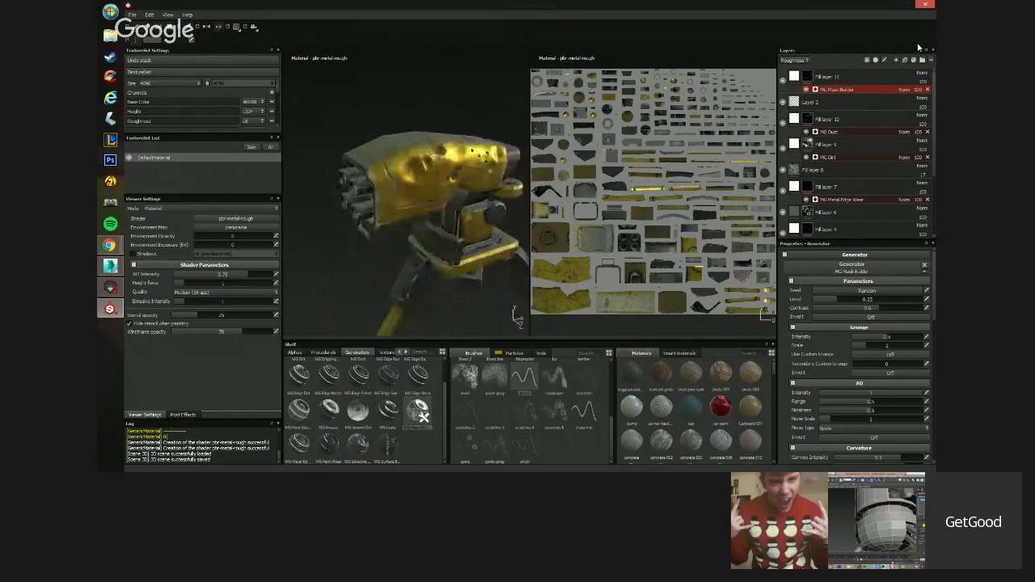
{"action": "left_click", "coordinate": [920, 75]}
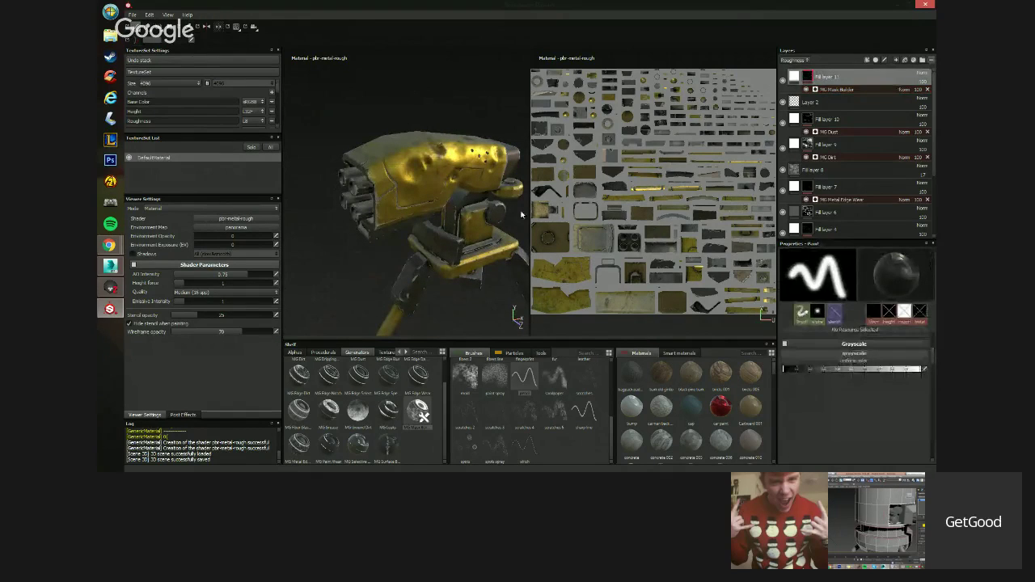
{"action": "key", "text": "Delete"}
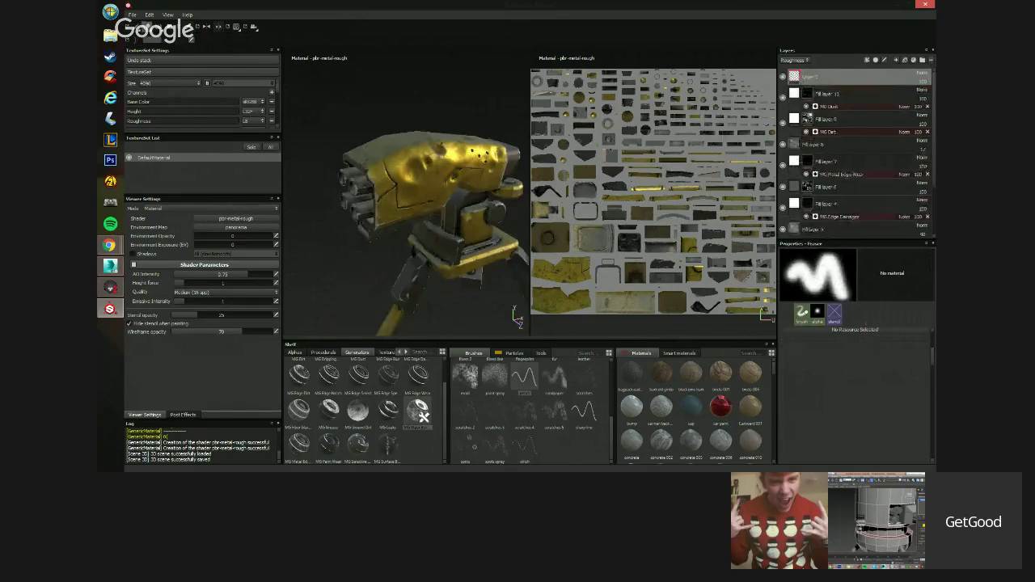
Frame the whole turret and save the project.
{"action": "scroll", "coordinate": [412, 249], "scroll_direction": "down", "scroll_amount": 3}
{"action": "middle_click_drag", "start_coordinate": [412, 249], "coordinate": [419, 224], "text": "alt"}
{"action": "left_click_drag", "start_coordinate": [421, 218], "coordinate": [441, 198], "text": "alt"}
{"action": "key", "text": "ctrl+s"}
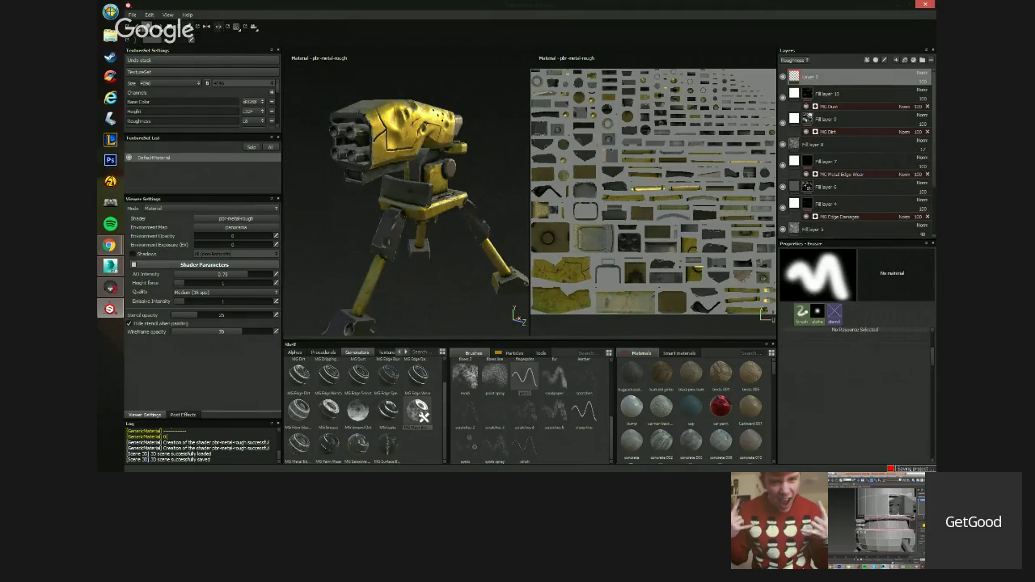
Start exporting the turret's textures and choose the PBR MetalRough export configuration.
{"action": "left_click", "coordinate": [132, 15]}
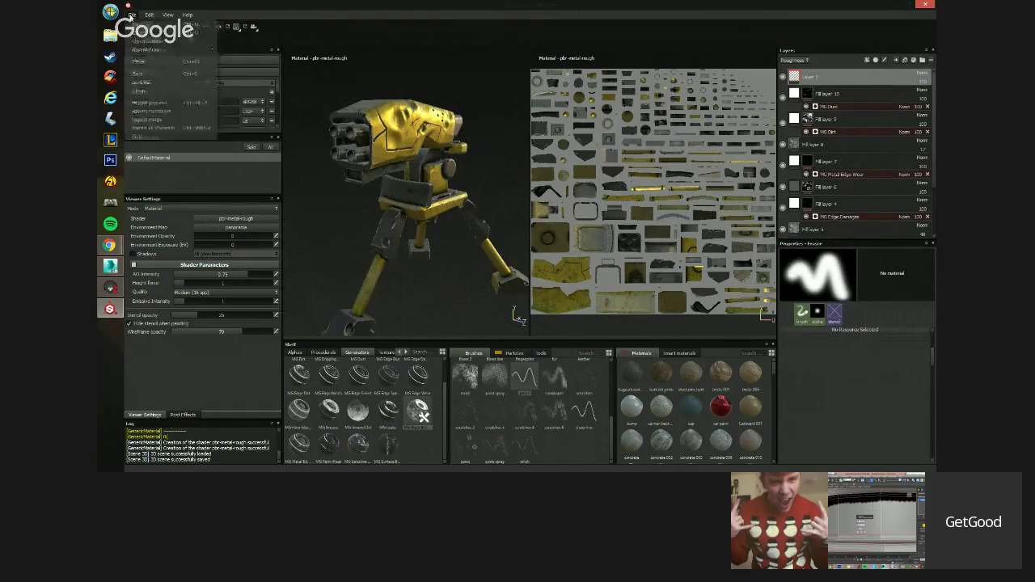
{"action": "left_click", "coordinate": [173, 128]}
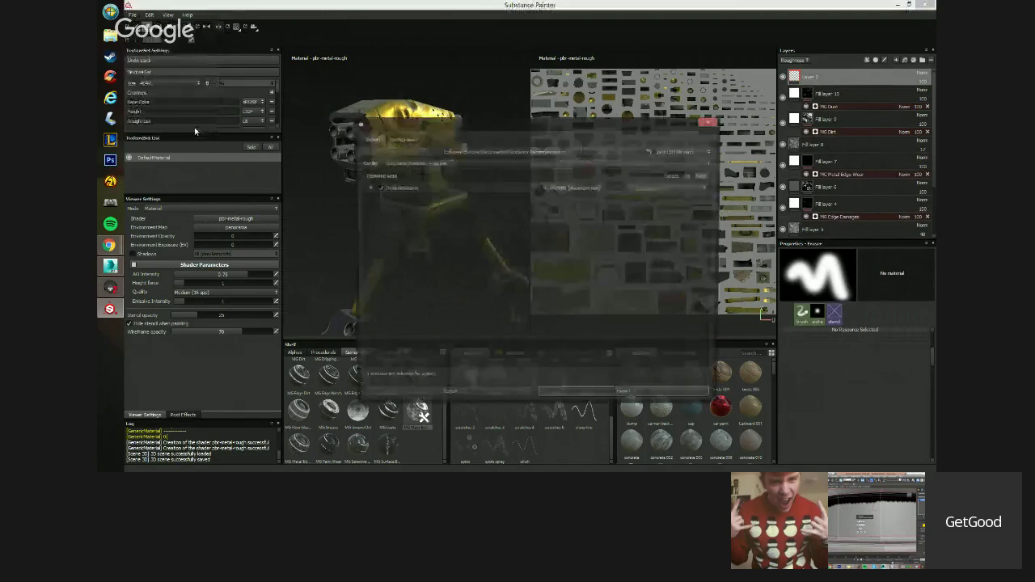
{"action": "left_click", "coordinate": [438, 164]}
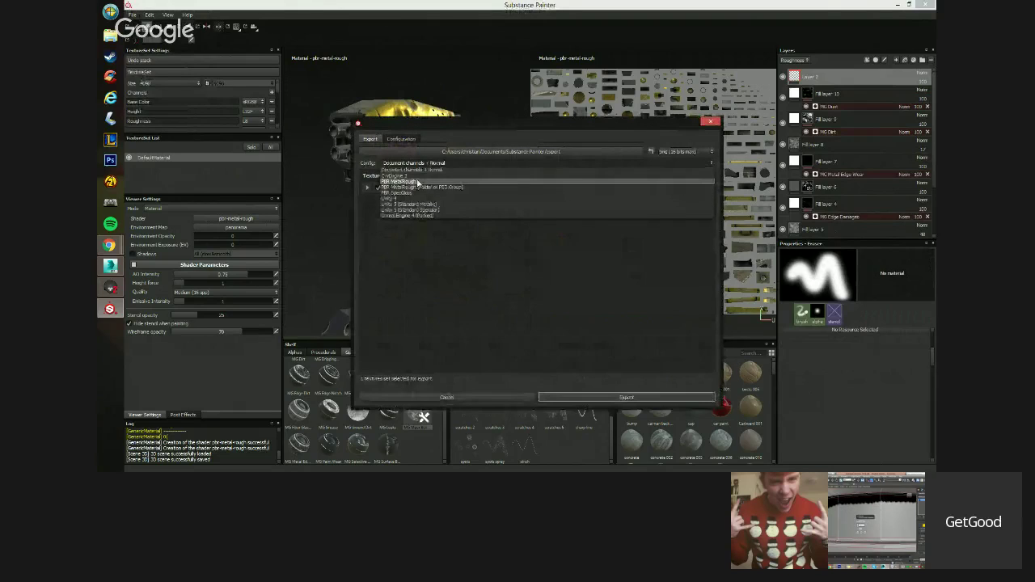
{"action": "left_click", "coordinate": [416, 182]}
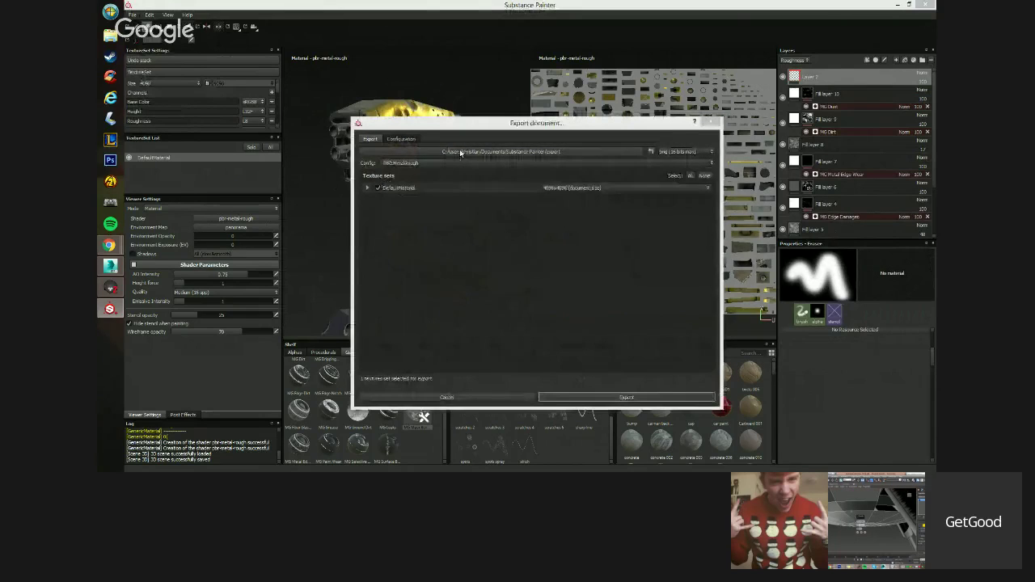
Create a folder named sentry on the Desktop for the exported textures.
{"action": "left_click", "coordinate": [460, 153]}
{"action": "left_click", "coordinate": [391, 191]}
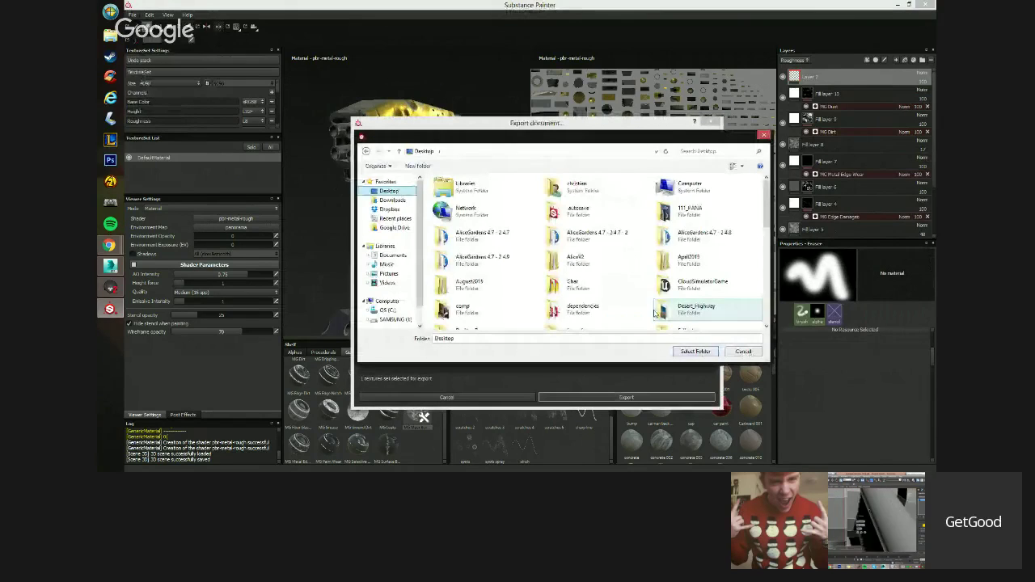
{"action": "scroll", "coordinate": [756, 294], "scroll_direction": "down", "scroll_amount": 5}
{"action": "right_click", "coordinate": [665, 318]}
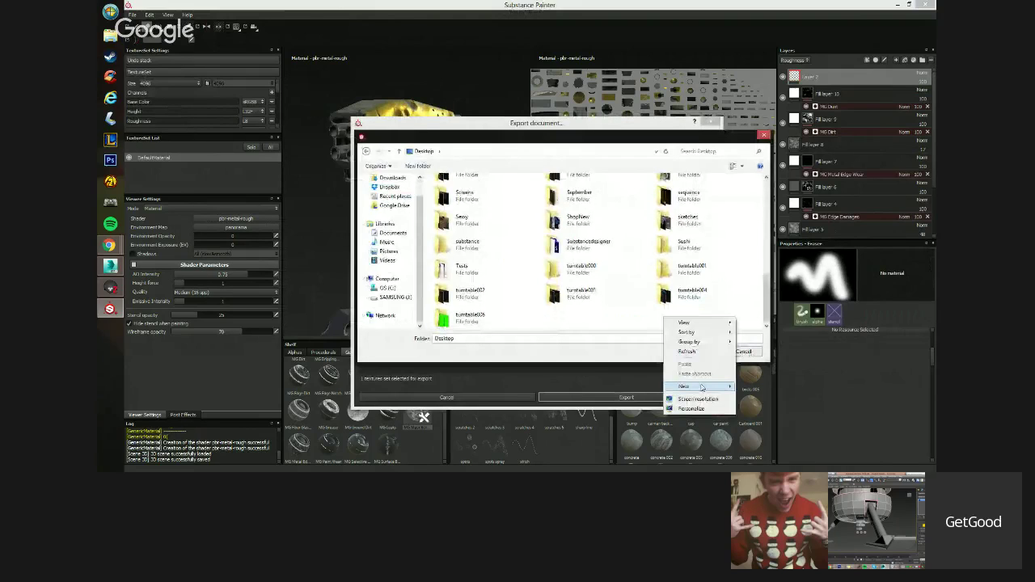
{"action": "mouse_move", "coordinate": [701, 387]}
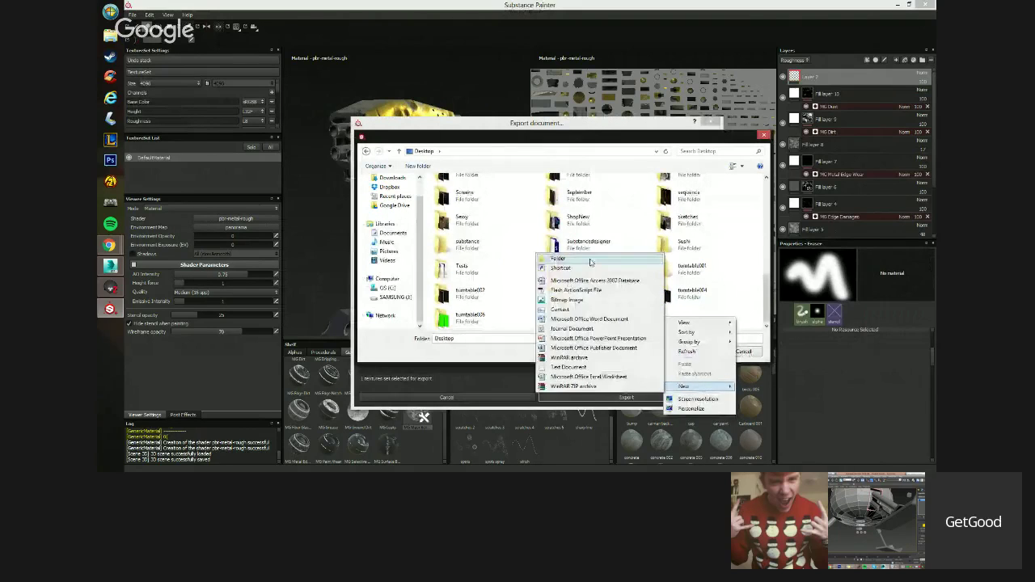
{"action": "left_click", "coordinate": [591, 260]}
{"action": "type", "text": "sentry"}
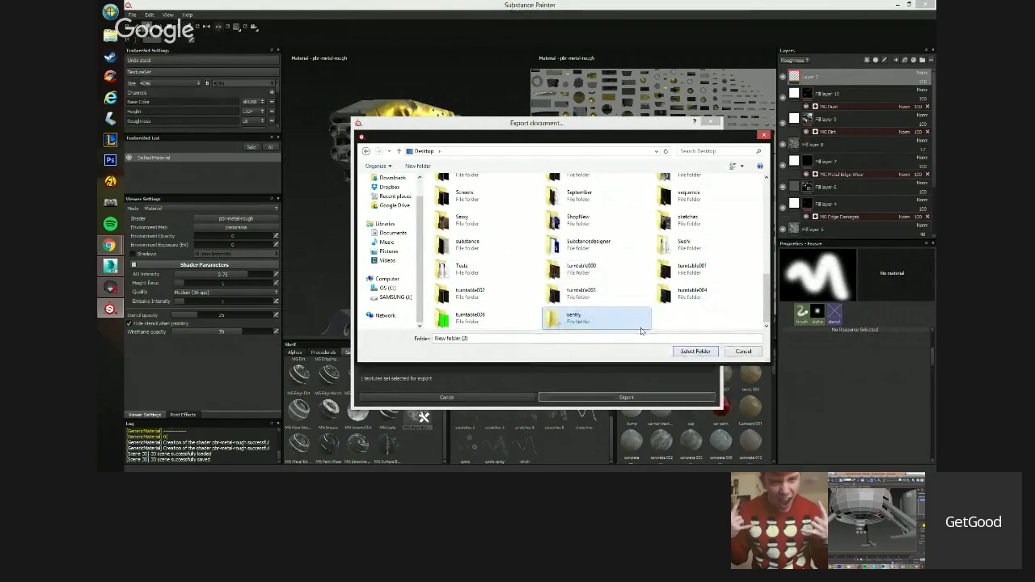
{"action": "key", "text": "Return"}
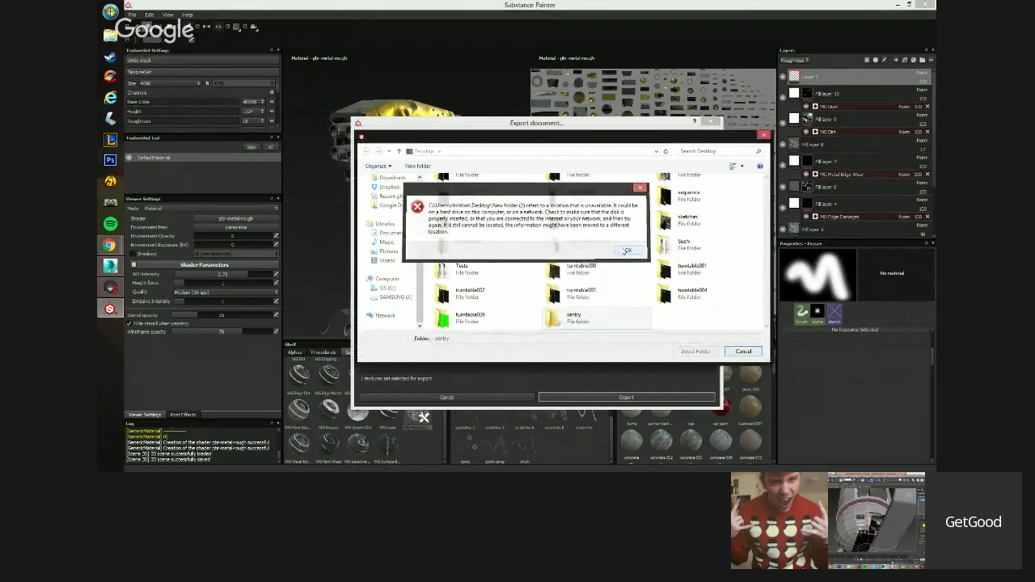
Choose the sentry folder on the Desktop as the texture export destination.
{"action": "left_click", "coordinate": [627, 250]}
{"action": "double_click", "coordinate": [587, 317]}
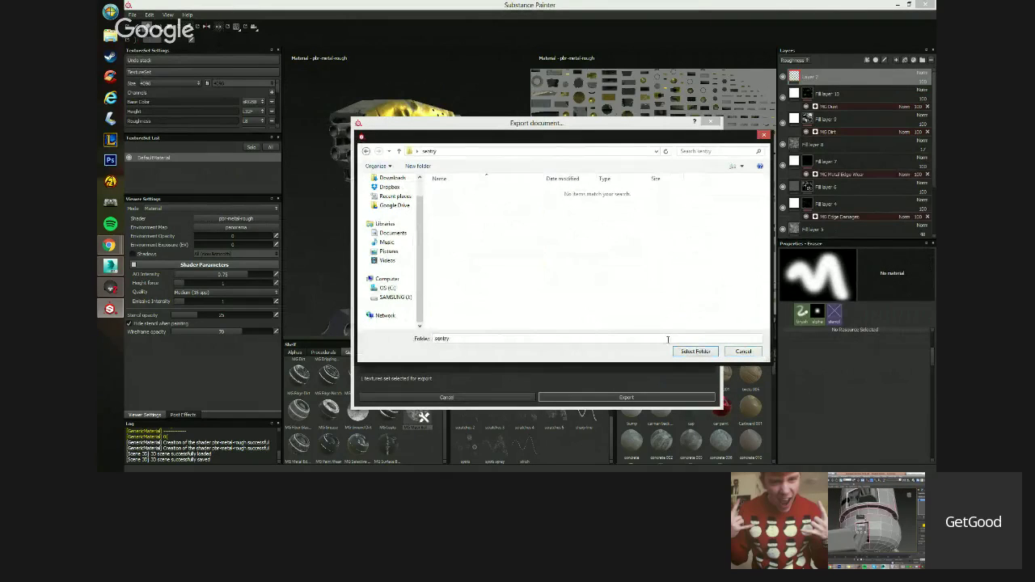
{"action": "scroll", "coordinate": [426, 204], "scroll_direction": "up", "scroll_amount": 1}
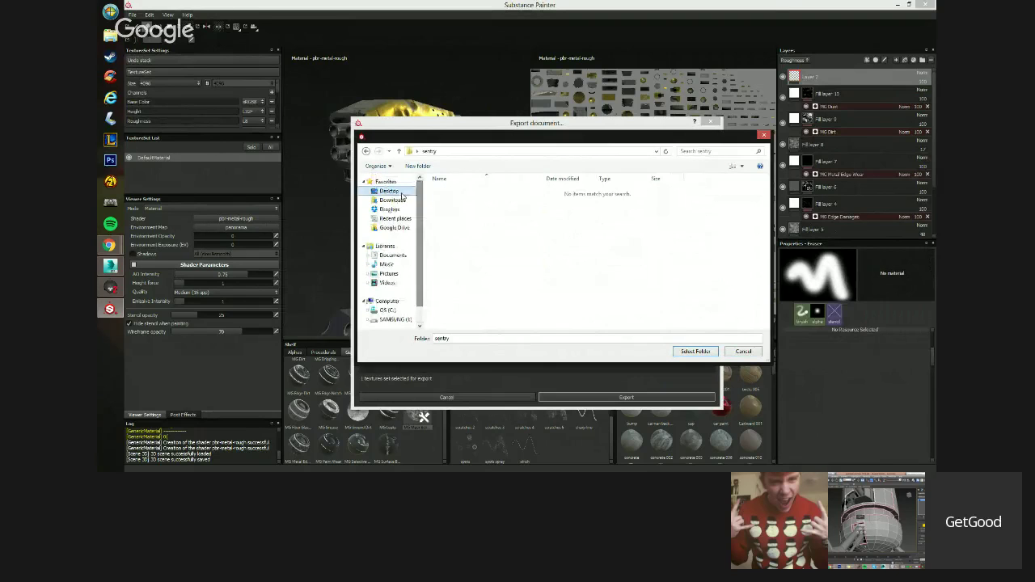
{"action": "left_click", "coordinate": [400, 194]}
{"action": "left_click_drag", "start_coordinate": [766, 208], "coordinate": [763, 287]}
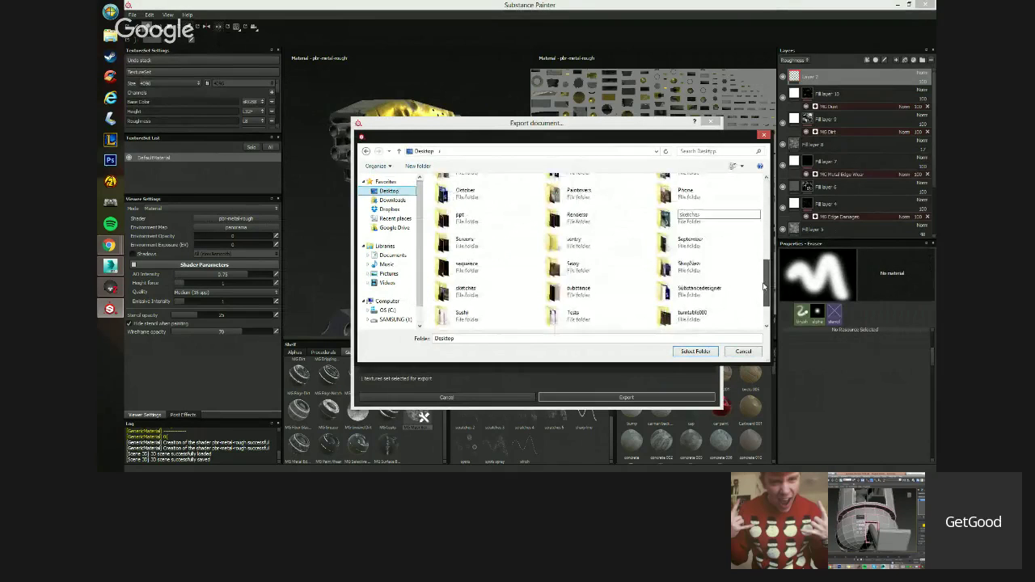
{"action": "scroll", "coordinate": [622, 315], "scroll_direction": "down", "scroll_amount": 2}
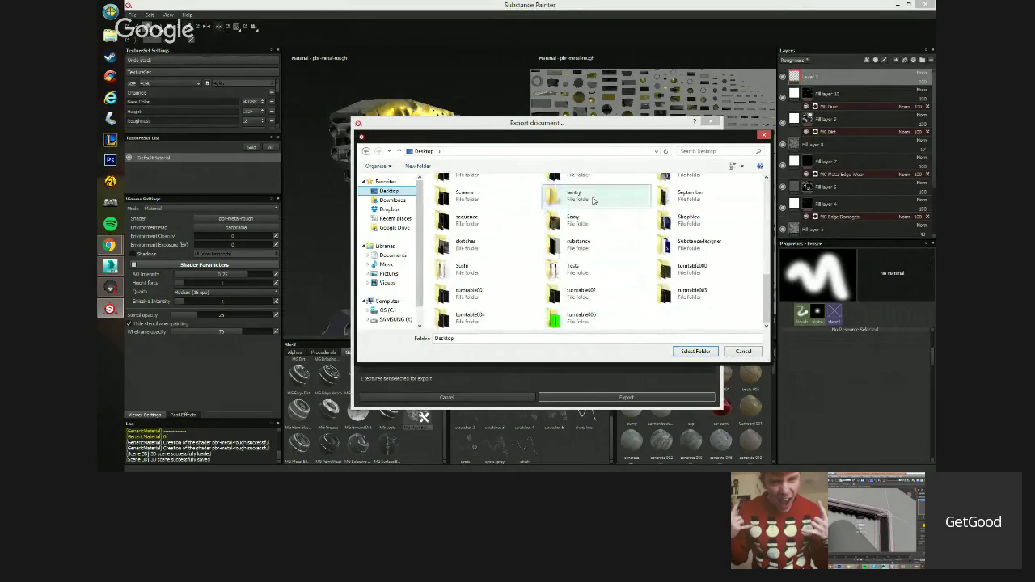
{"action": "double_click", "coordinate": [593, 198]}
{"action": "left_click", "coordinate": [694, 351]}
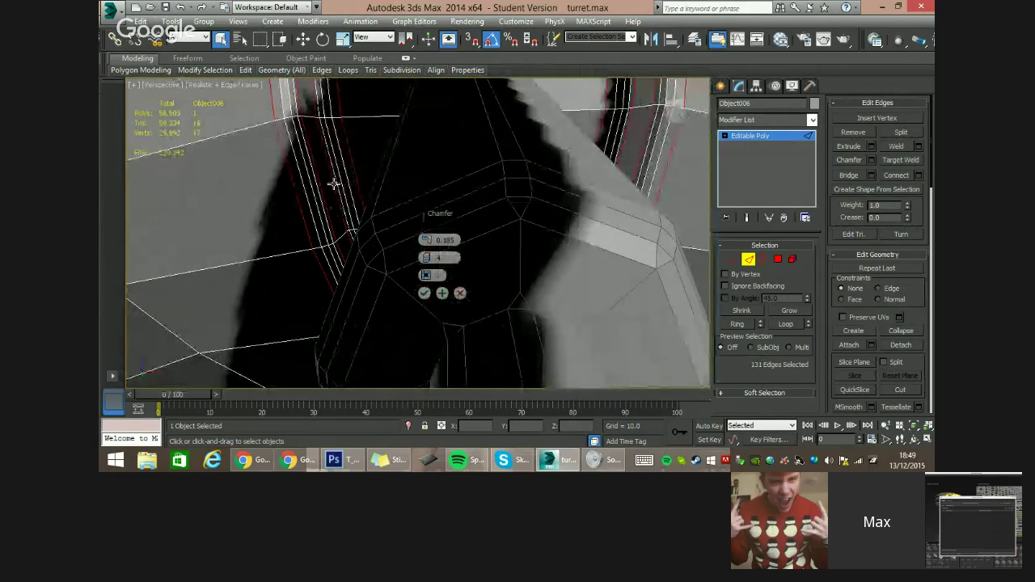
In 3ds Max, add the missing lower edges of the first leg opening in the turret's rounded base to the active chamfer.
{"action": "middle_click_drag", "start_coordinate": [423, 152], "coordinate": [402, 215], "text": "alt"}
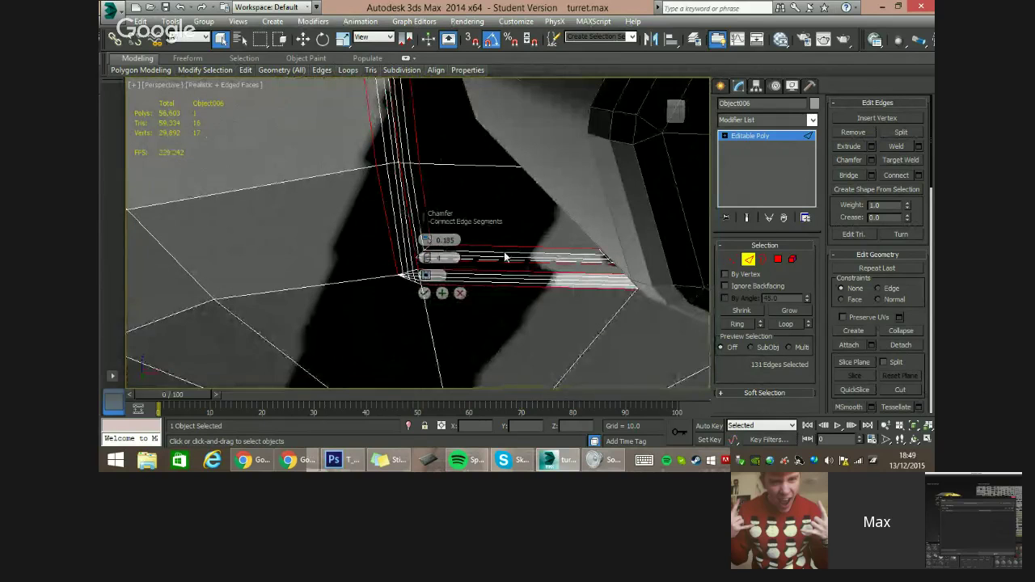
{"action": "middle_click_drag", "start_coordinate": [505, 257], "coordinate": [555, 235], "text": "alt"}
{"action": "left_click", "coordinate": [640, 284], "text": "ctrl"}
{"action": "middle_click_drag", "start_coordinate": [639, 285], "coordinate": [609, 284], "text": "alt"}
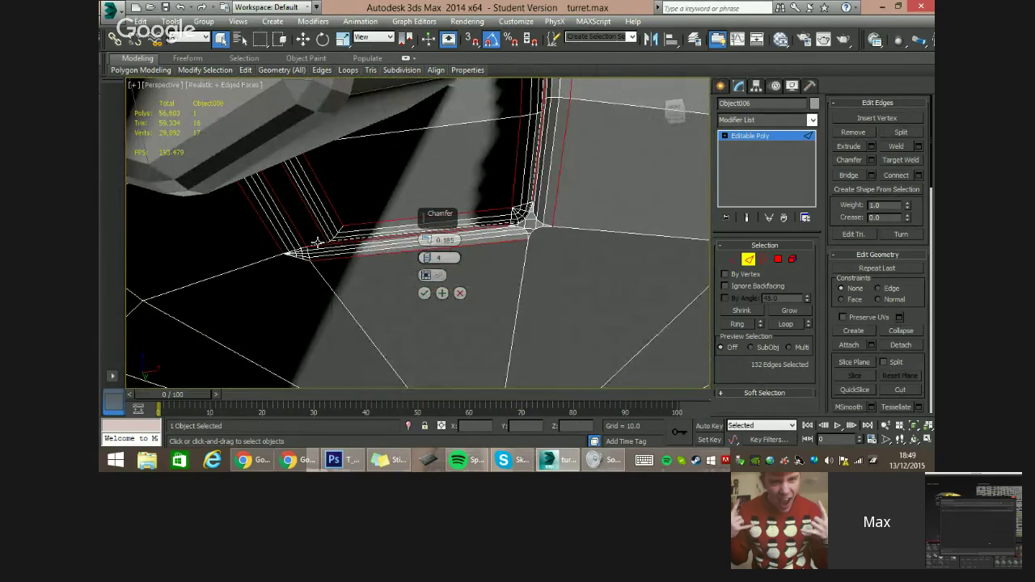
{"action": "left_click", "coordinate": [317, 242], "text": "ctrl"}
Add the outer top and side edges of the next leg opening in the rounded base to the chamfer.
{"action": "scroll", "coordinate": [365, 240], "scroll_direction": "down", "scroll_amount": 8}
{"action": "middle_click_drag", "start_coordinate": [367, 239], "coordinate": [391, 213], "text": "alt"}
{"action": "left_click", "coordinate": [368, 225], "text": "ctrl"}
{"action": "left_click", "coordinate": [379, 208], "text": "ctrl"}
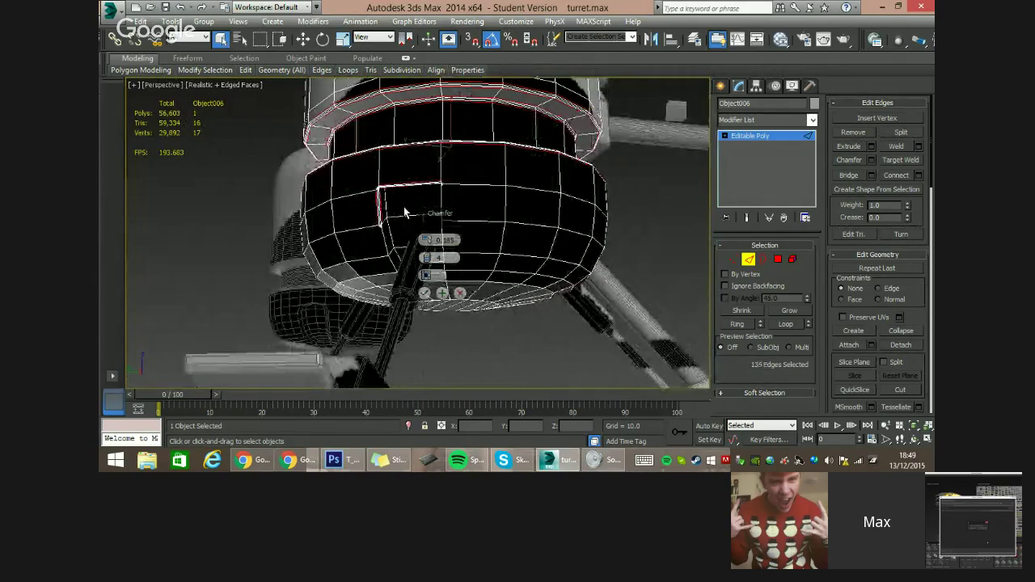
{"action": "left_click", "coordinate": [441, 199], "text": "ctrl"}
{"action": "left_click", "coordinate": [382, 239], "text": "ctrl"}
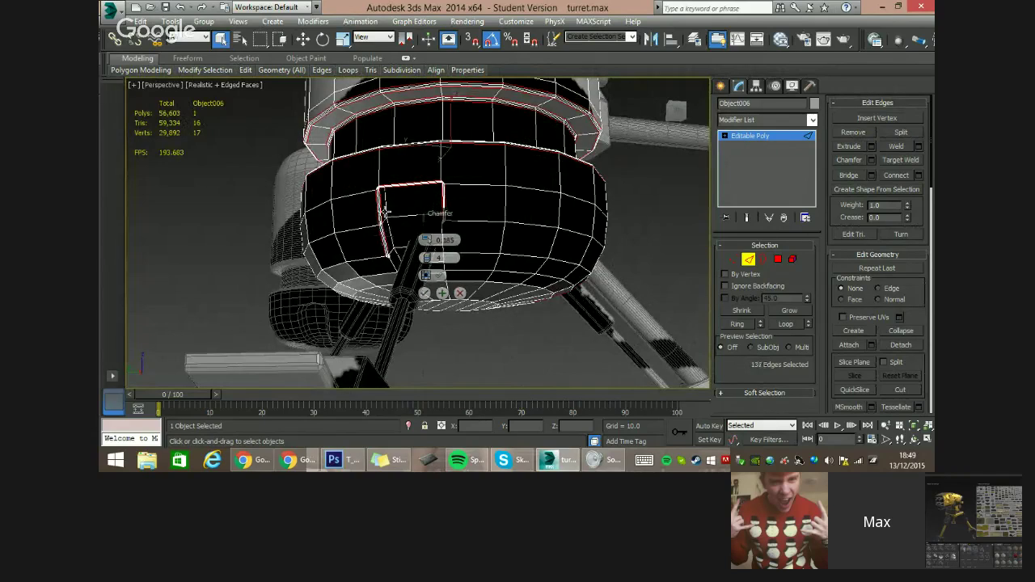
Add the same leg opening's inner top and inner side edges to the chamfer.
{"action": "middle_click_drag", "start_coordinate": [383, 228], "coordinate": [491, 141], "text": "alt"}
{"action": "left_click", "coordinate": [373, 108], "text": "ctrl"}
{"action": "left_click", "coordinate": [562, 162], "text": "ctrl"}
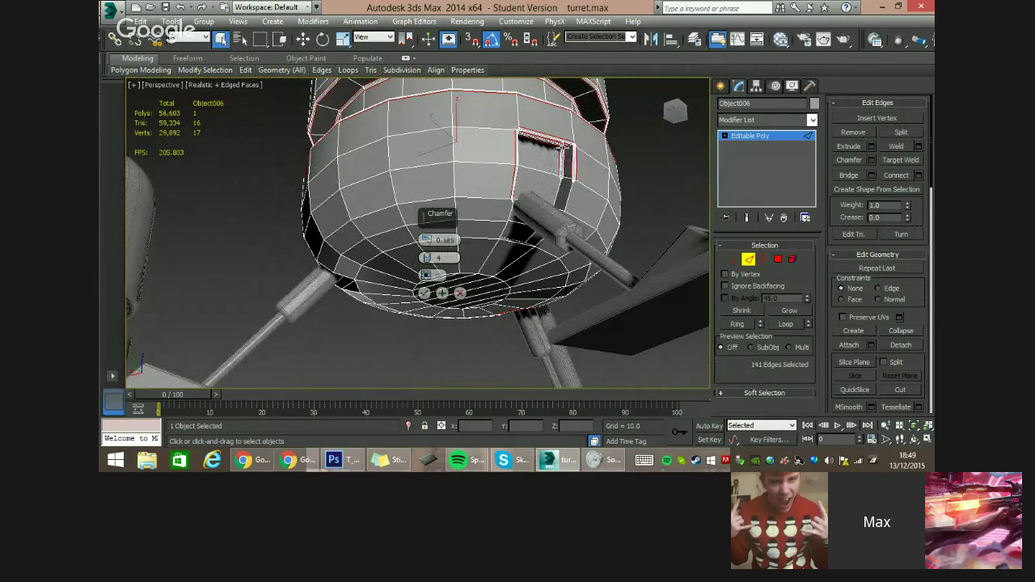
{"action": "middle_click_drag", "start_coordinate": [549, 174], "coordinate": [495, 222], "text": "alt"}
{"action": "left_click", "coordinate": [578, 103], "text": "ctrl"}
{"action": "left_click", "coordinate": [378, 237], "text": "ctrl"}
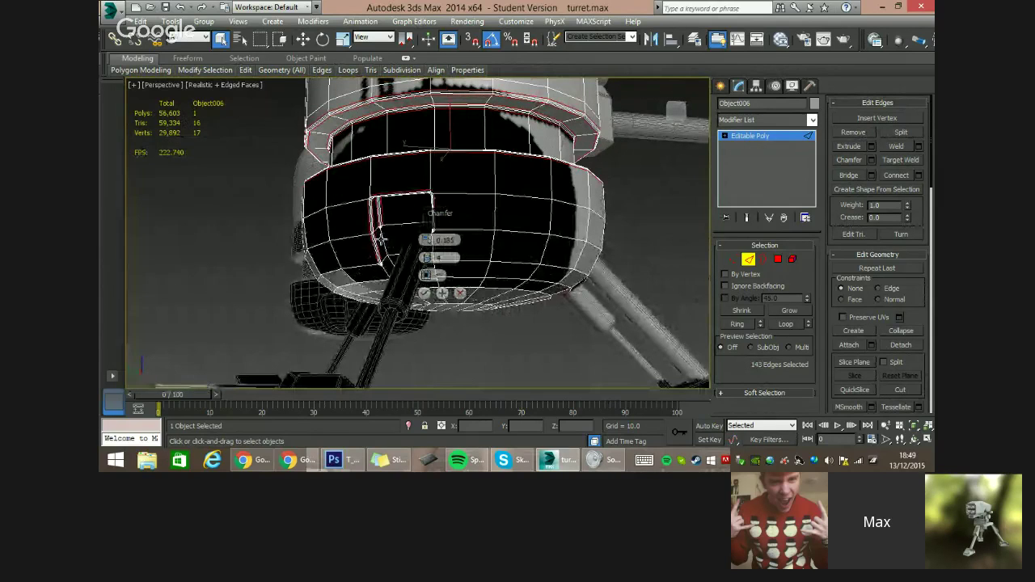
Extend the chamfer selection along the lower side edges of this leg opening, down beside the strut.
{"action": "left_click", "coordinate": [385, 270], "text": "alt"}
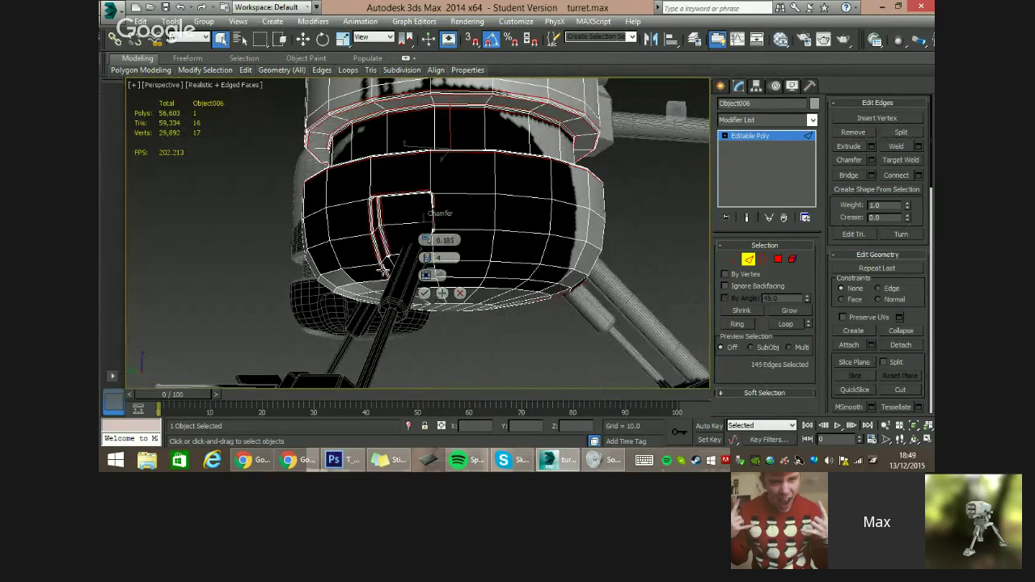
{"action": "middle_click_drag", "start_coordinate": [391, 263], "coordinate": [545, 250], "text": "alt"}
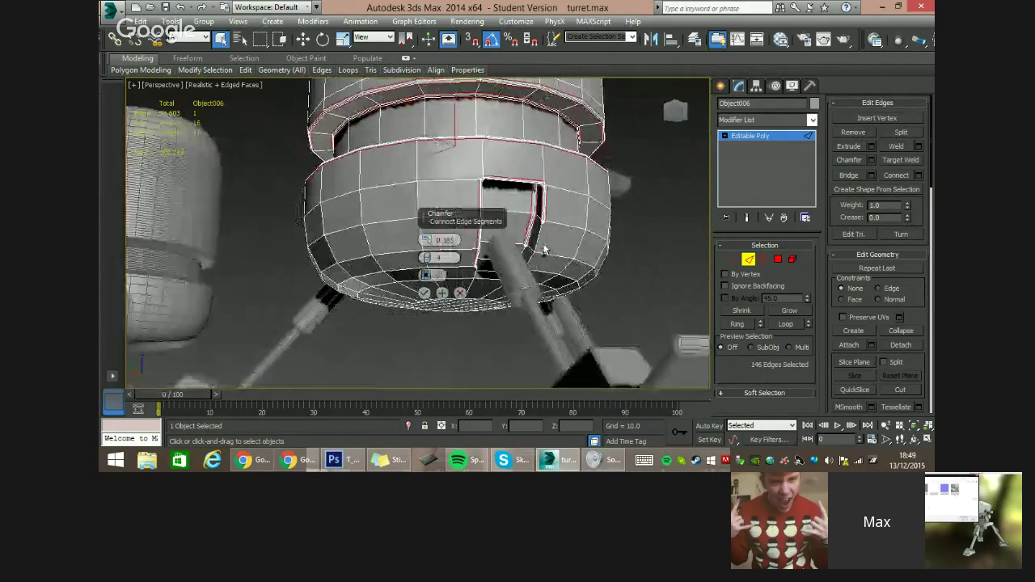
{"action": "left_click", "coordinate": [533, 241], "text": "ctrl"}
{"action": "left_click", "coordinate": [524, 251], "text": "ctrl"}
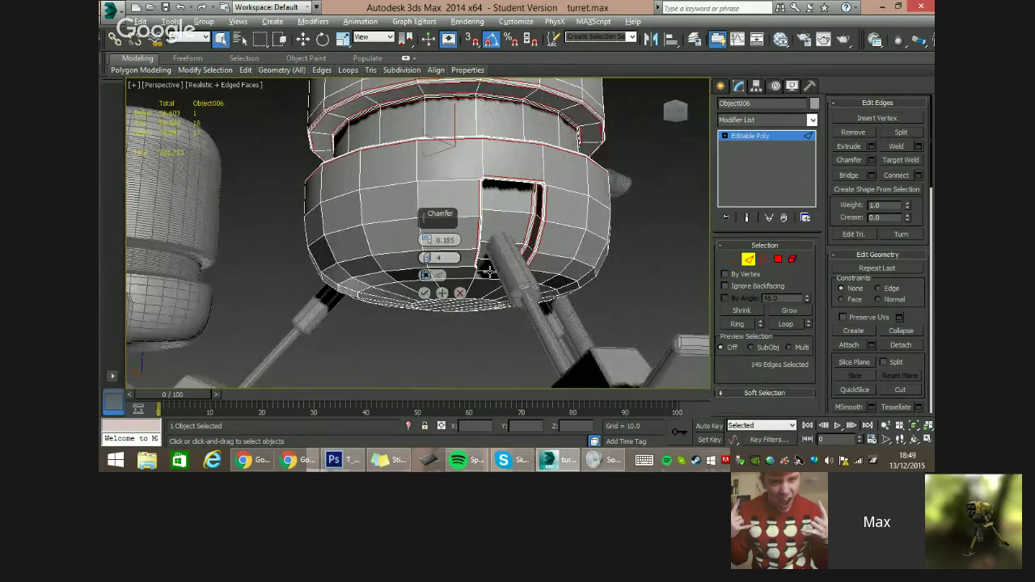
Add the two bottom edges of the leg opening behind the strut and its adjoining lower side edge to the chamfer.
{"action": "mouse_move", "coordinate": [490, 272]}
{"action": "middle_mouse_down", "text": "alt"}
{"action": "mouse_move", "coordinate": [461, 202]}
{"action": "mouse_move", "coordinate": [497, 225]}
{"action": "mouse_move", "coordinate": [486, 268]}
{"action": "middle_mouse_up", "text": "alt"}
{"action": "scroll", "coordinate": [486, 268], "scroll_direction": "up", "scroll_amount": 5}
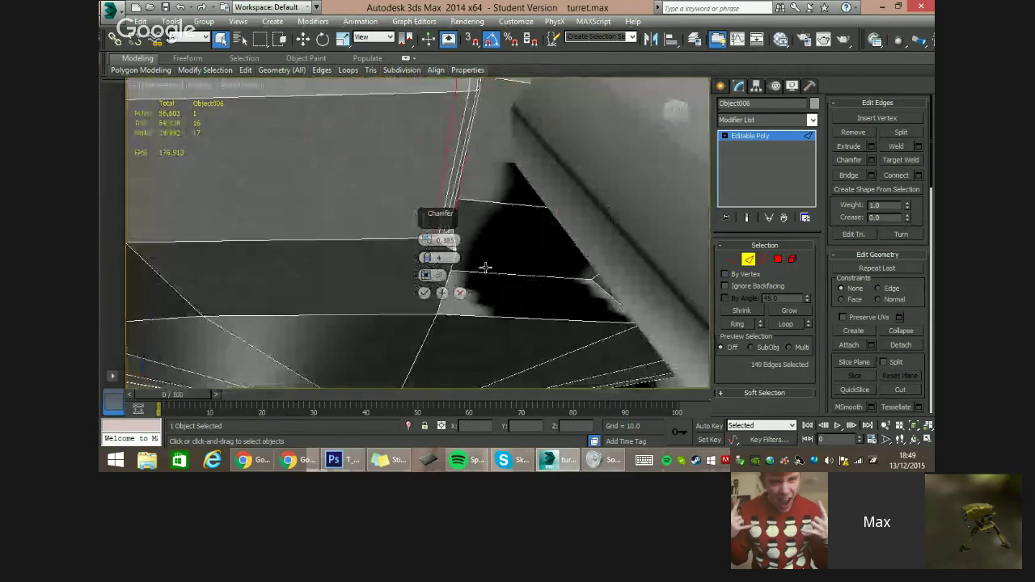
{"action": "left_click", "coordinate": [502, 273], "text": "ctrl"}
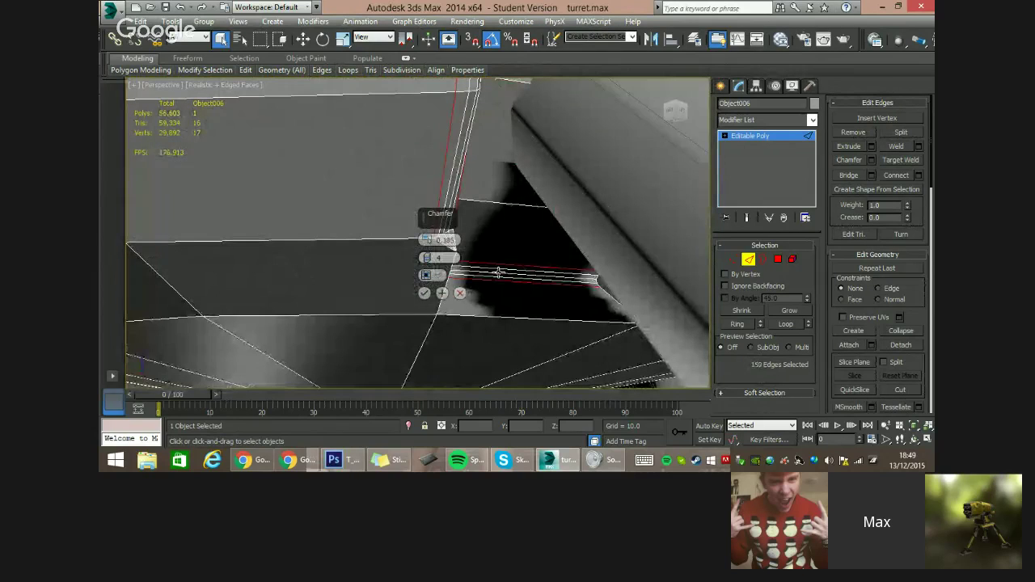
{"action": "left_click", "coordinate": [504, 321], "text": "ctrl"}
{"action": "left_click", "coordinate": [439, 305], "text": "ctrl"}
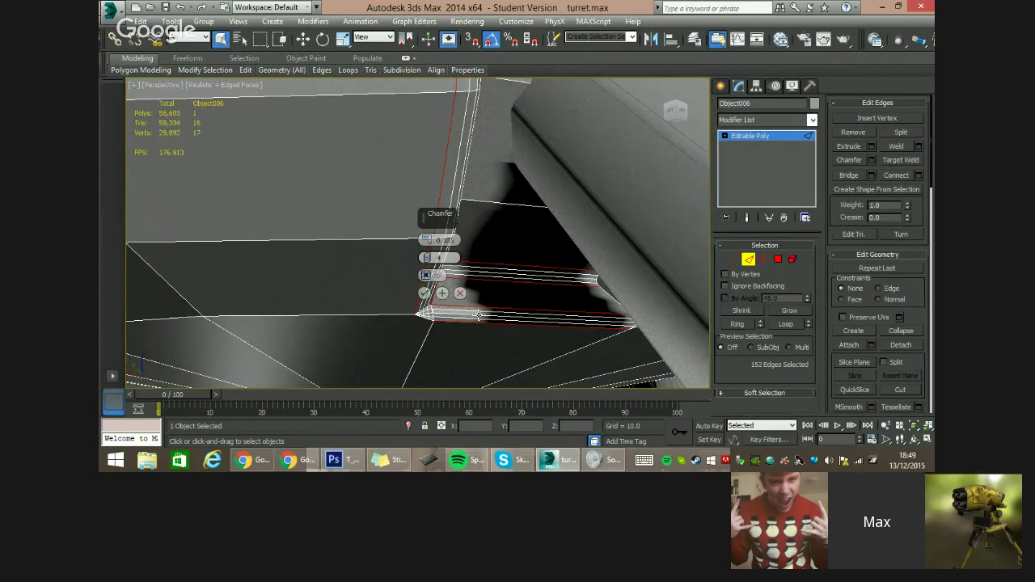
Add the remaining short edges at the opening's lower corners on both sides of the strut to the chamfer.
{"action": "middle_click_drag", "start_coordinate": [534, 297], "coordinate": [504, 299], "text": "alt"}
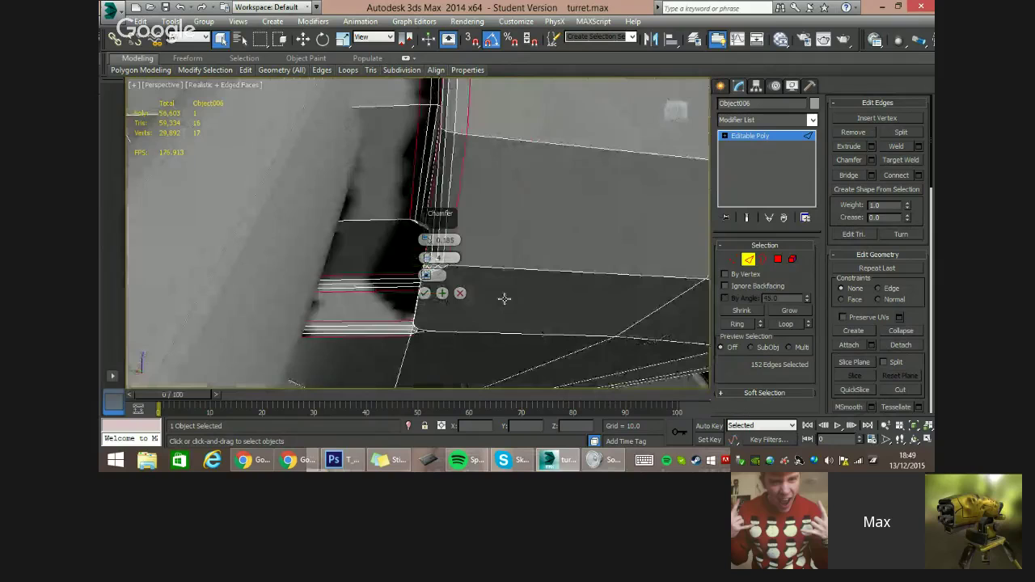
{"action": "left_click", "coordinate": [411, 320], "text": "ctrl"}
{"action": "middle_click_drag", "start_coordinate": [411, 319], "coordinate": [450, 333], "text": "alt"}
{"action": "left_click", "coordinate": [486, 325], "text": "ctrl"}
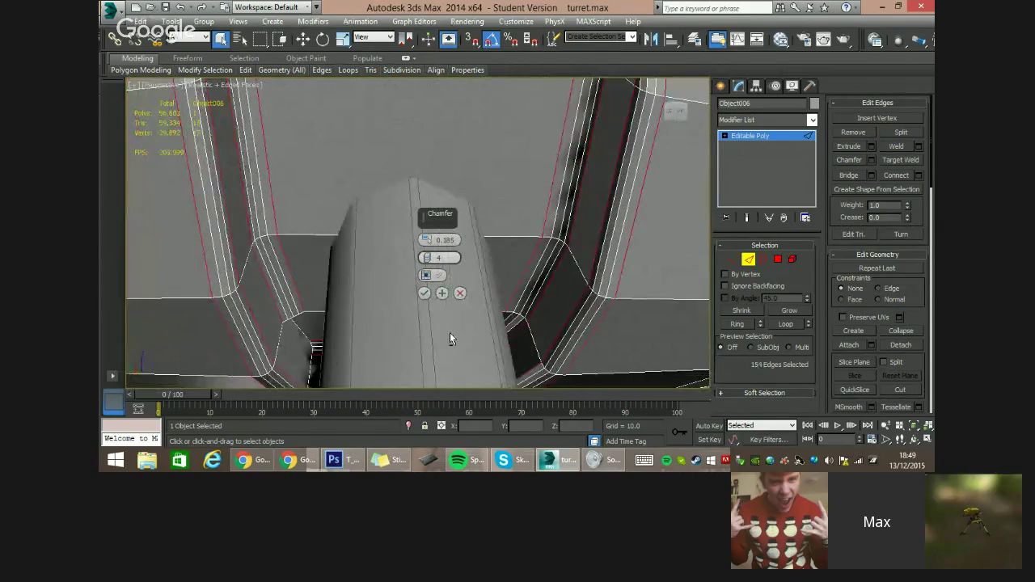
{"action": "left_click", "coordinate": [302, 333], "text": "ctrl"}
Add the top and side edges of the third leg opening in the rounded base to the chamfer.
{"action": "scroll", "coordinate": [318, 279], "scroll_direction": "down", "scroll_amount": 6}
{"action": "middle_click_drag", "start_coordinate": [323, 294], "coordinate": [346, 230], "text": "alt"}
{"action": "left_click", "coordinate": [346, 230], "text": "ctrl"}
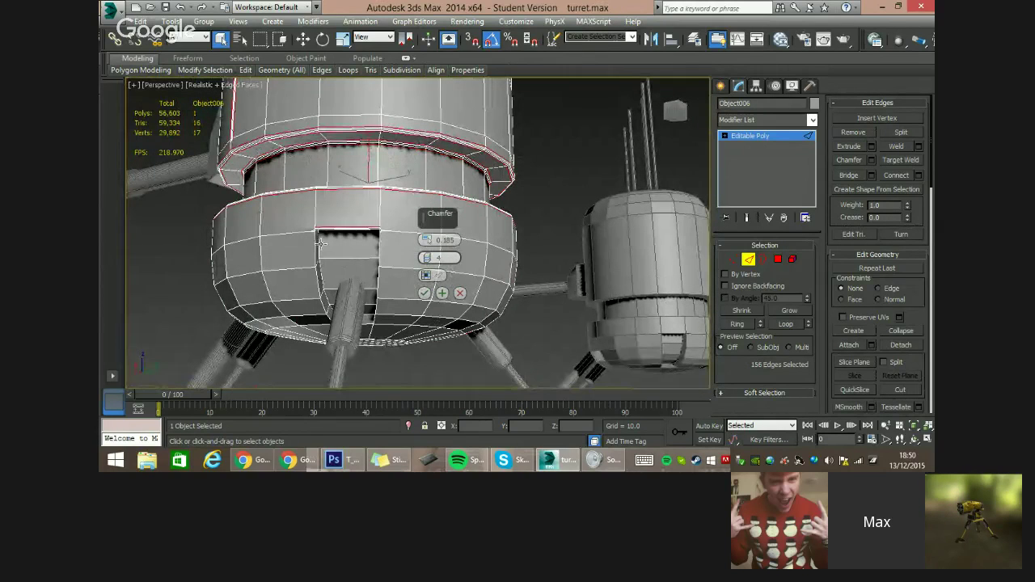
{"action": "left_click", "coordinate": [314, 246], "text": "ctrl"}
{"action": "left_click", "coordinate": [379, 244], "text": "ctrl"}
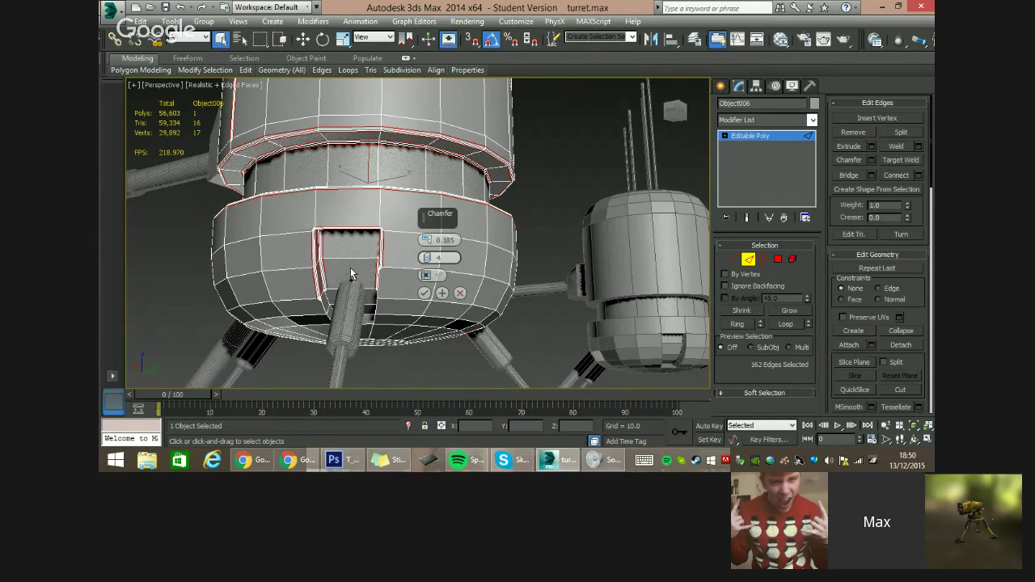
{"action": "left_click", "coordinate": [377, 280], "text": "ctrl"}
Add the third leg opening's lower side, bottom and remaining inner edges to the chamfer.
{"action": "middle_click_drag", "start_coordinate": [377, 280], "coordinate": [355, 258], "text": "alt"}
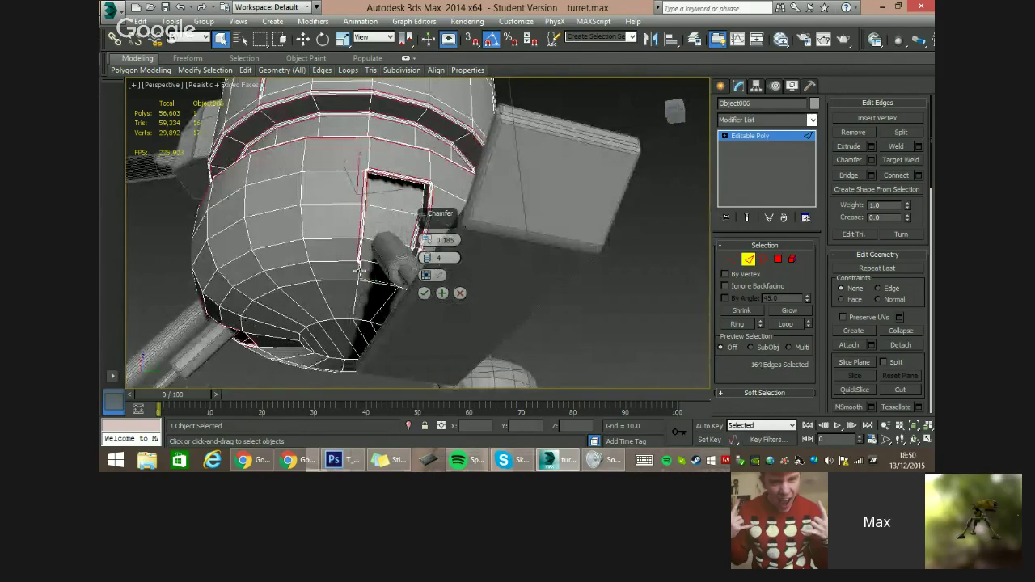
{"action": "left_click", "coordinate": [357, 269], "text": "ctrl"}
{"action": "left_click", "coordinate": [372, 282], "text": "ctrl"}
{"action": "middle_click_drag", "start_coordinate": [372, 281], "coordinate": [343, 227], "text": "alt"}
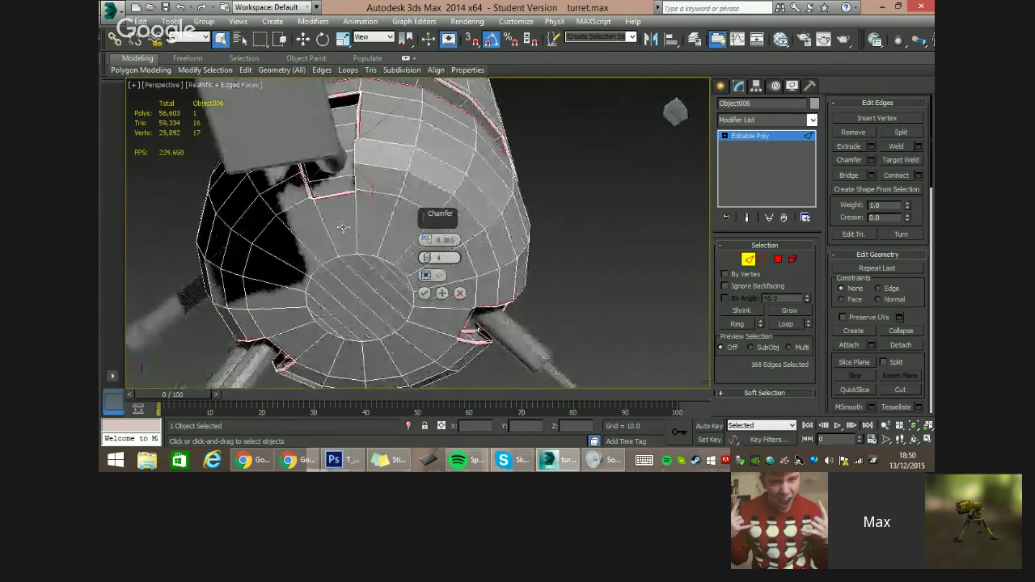
{"action": "left_click", "coordinate": [355, 155], "text": "ctrl"}
{"action": "middle_click_drag", "start_coordinate": [326, 182], "coordinate": [460, 186], "text": "alt"}
{"action": "left_click", "coordinate": [296, 160], "text": "ctrl"}
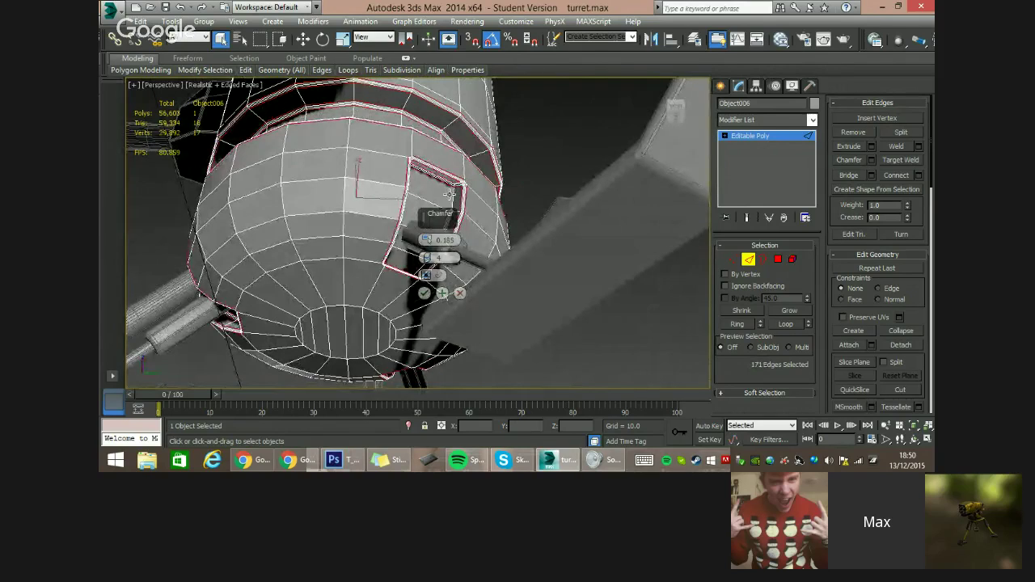
Add the remaining short inner edges at the opening's lower corners on both sides of the strut to the chamfer selection.
{"action": "middle_click_drag", "start_coordinate": [447, 198], "coordinate": [368, 341], "text": "alt"}
{"action": "scroll", "coordinate": [368, 341], "scroll_direction": "up", "scroll_amount": 5}
{"action": "left_click", "coordinate": [437, 311], "text": "ctrl"}
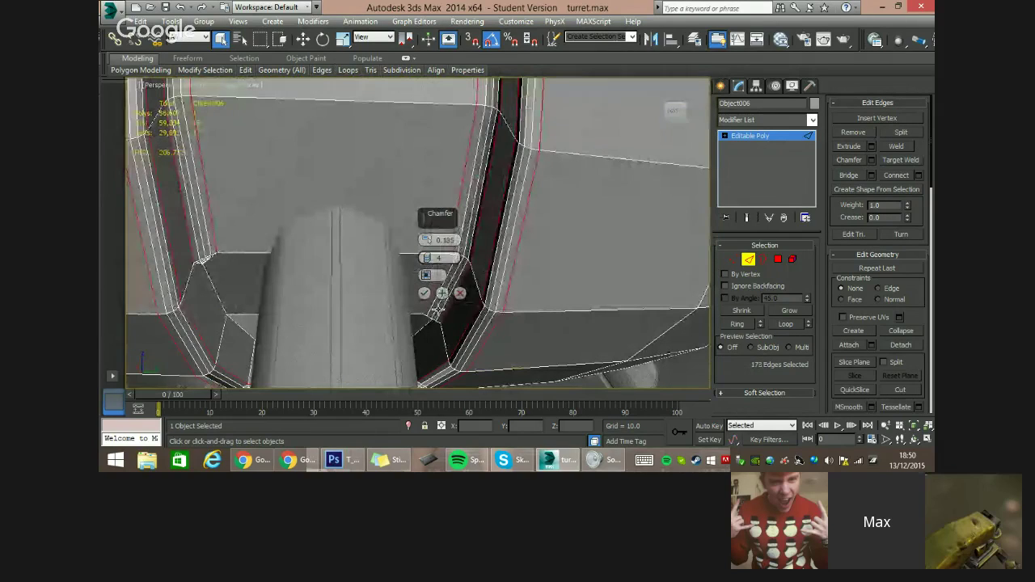
{"action": "left_click", "coordinate": [422, 323], "text": "ctrl"}
{"action": "left_click", "coordinate": [212, 285], "text": "ctrl"}
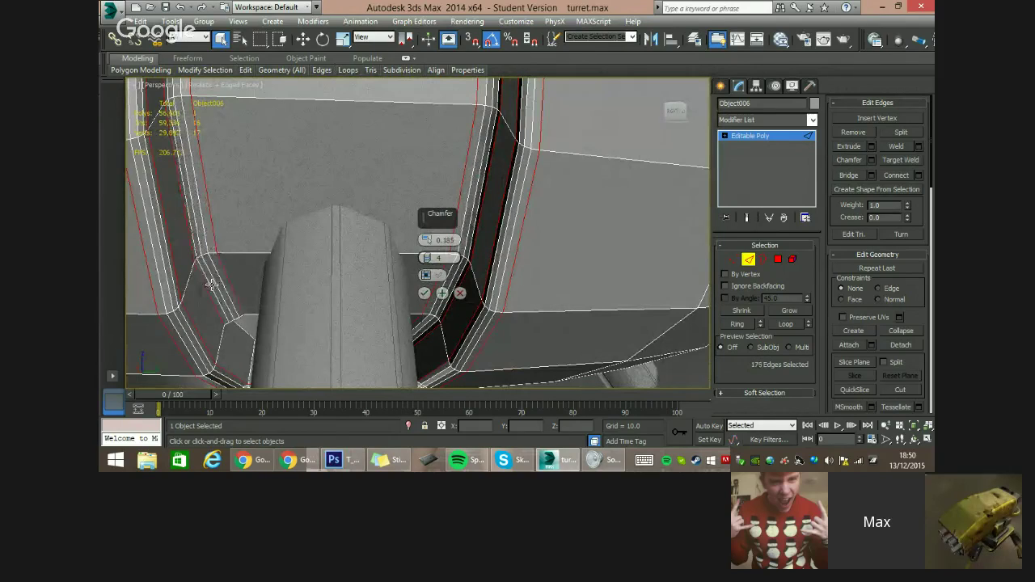
{"action": "left_click", "coordinate": [230, 316], "text": "ctrl"}
{"action": "middle_click_drag", "start_coordinate": [231, 315], "coordinate": [292, 349], "text": "alt"}
{"action": "left_click", "coordinate": [287, 362], "text": "ctrl"}
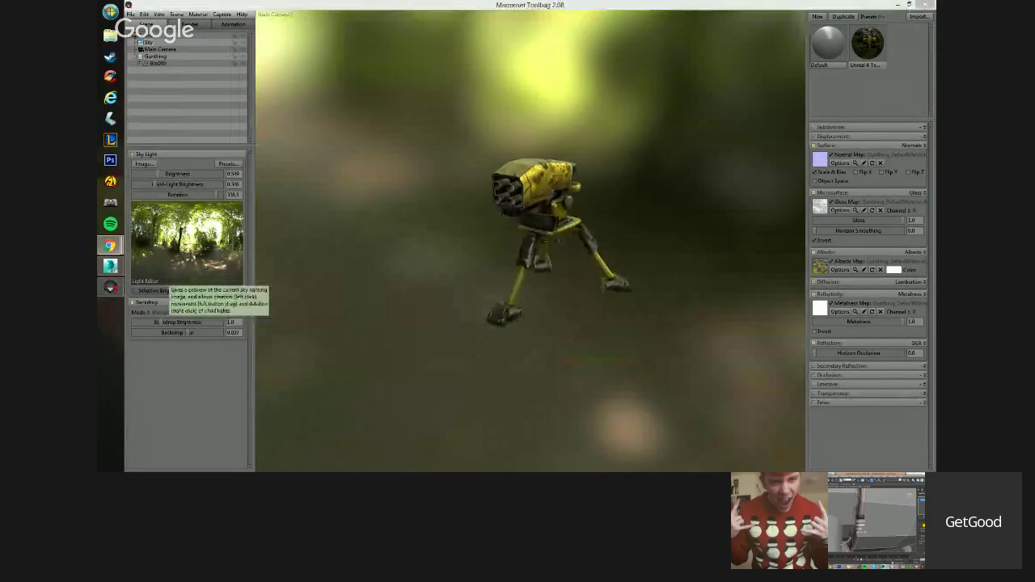
Switch to Marmoset Toolbag, examine the yellow sentry turret from several angles and rotate the sky lighting around it.
{"action": "left_click", "coordinate": [574, 237]}
{"action": "left_click_drag", "start_coordinate": [574, 238], "coordinate": [558, 273], "text": "alt"}
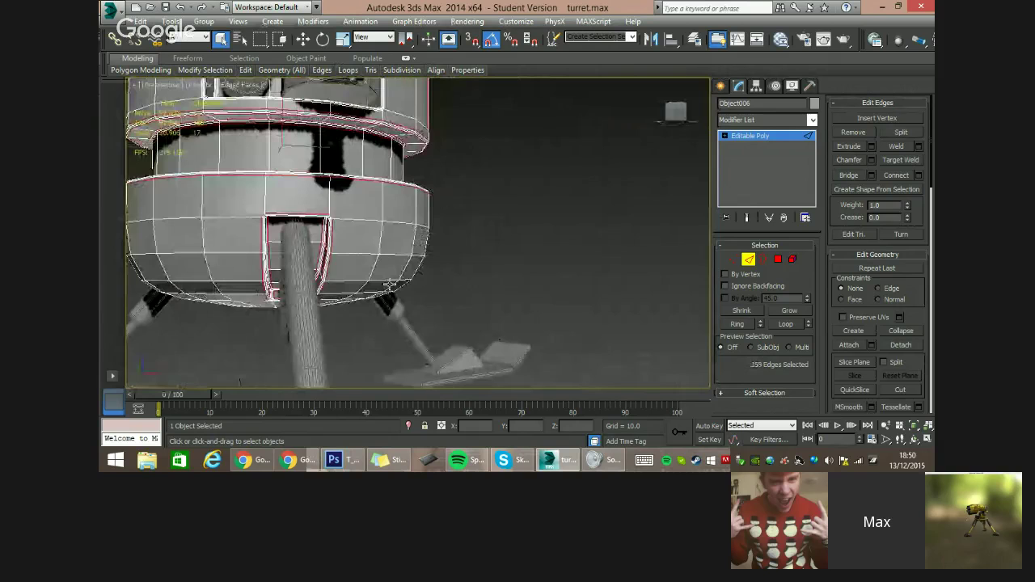
{"action": "middle_click_drag", "start_coordinate": [577, 215], "coordinate": [473, 221], "text": "alt"}
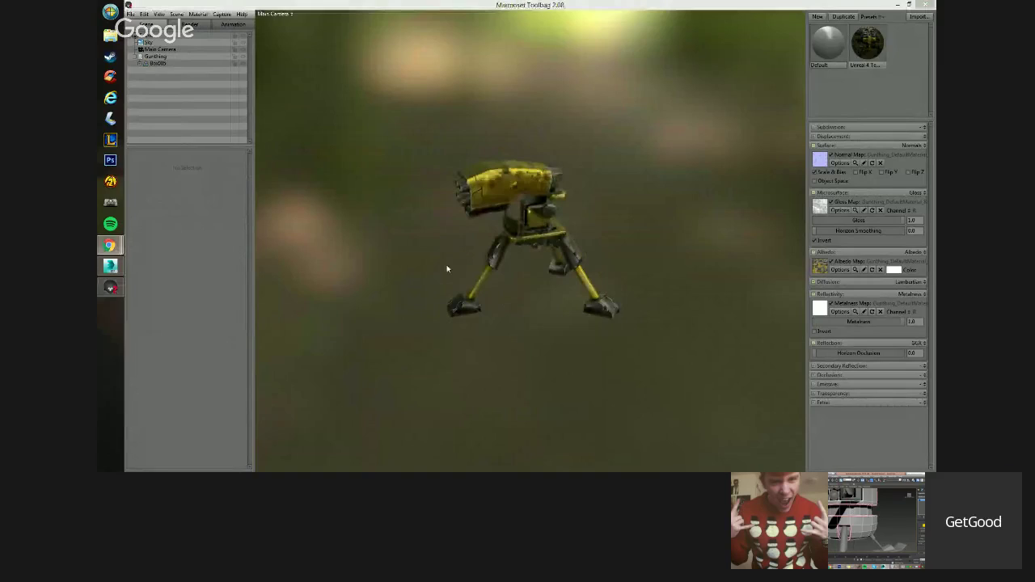
{"action": "left_click_drag", "start_coordinate": [464, 235], "coordinate": [412, 277]}
{"action": "left_click", "coordinate": [130, 14]}
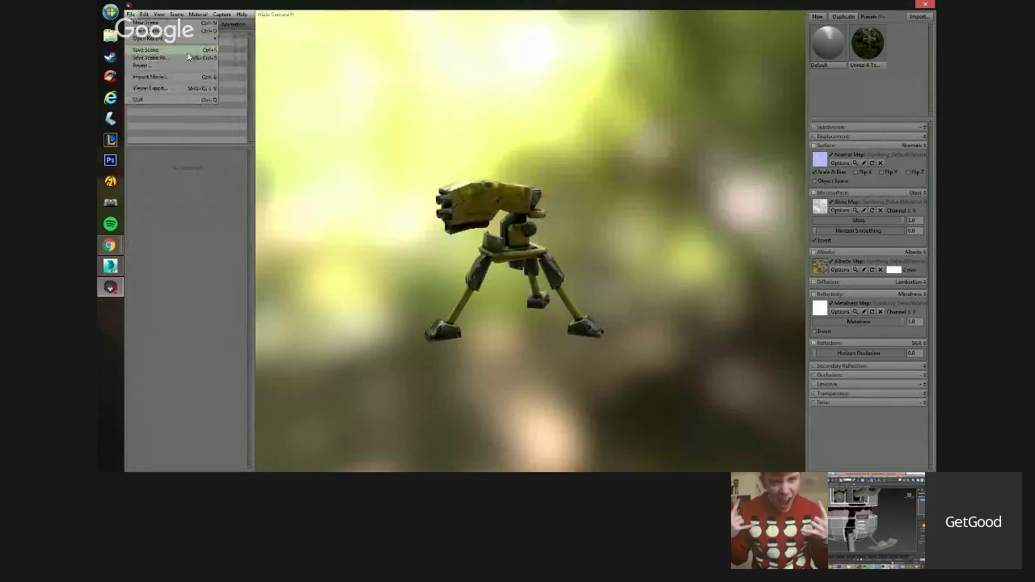
{"action": "mouse_move", "coordinate": [210, 39]}
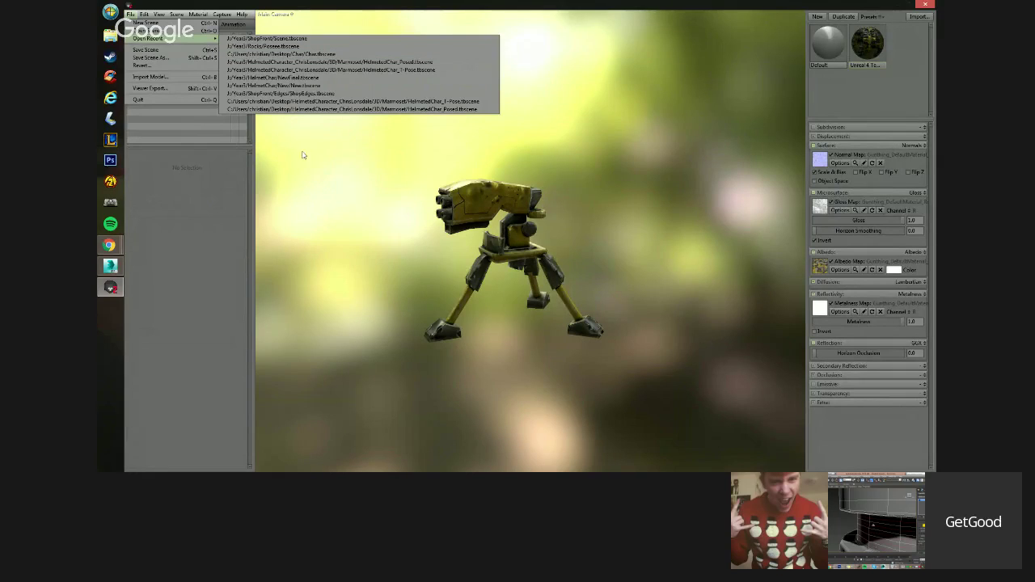
{"action": "left_click", "coordinate": [329, 194]}
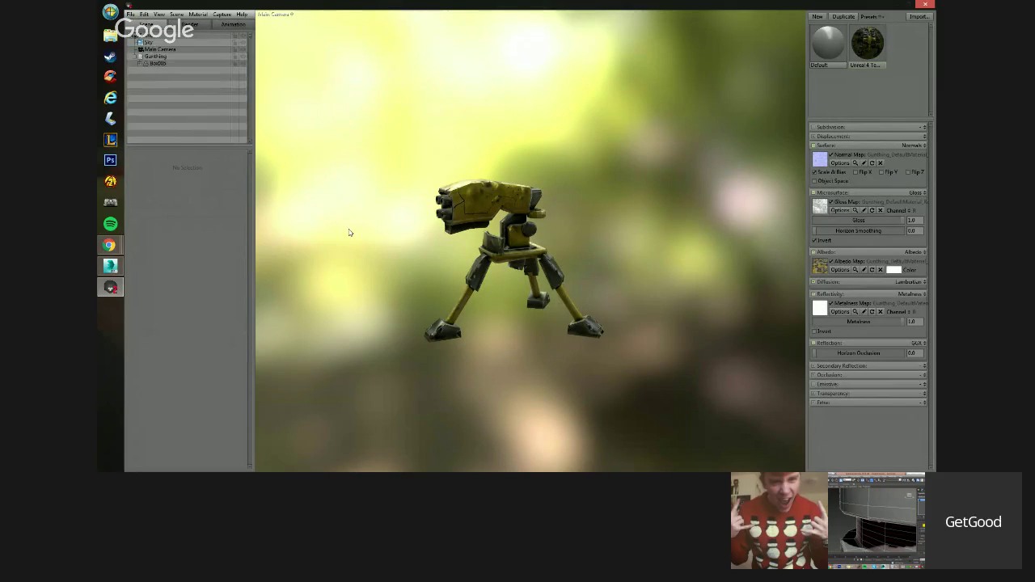
{"action": "left_click_drag", "start_coordinate": [350, 232], "coordinate": [547, 260], "text": "shift"}
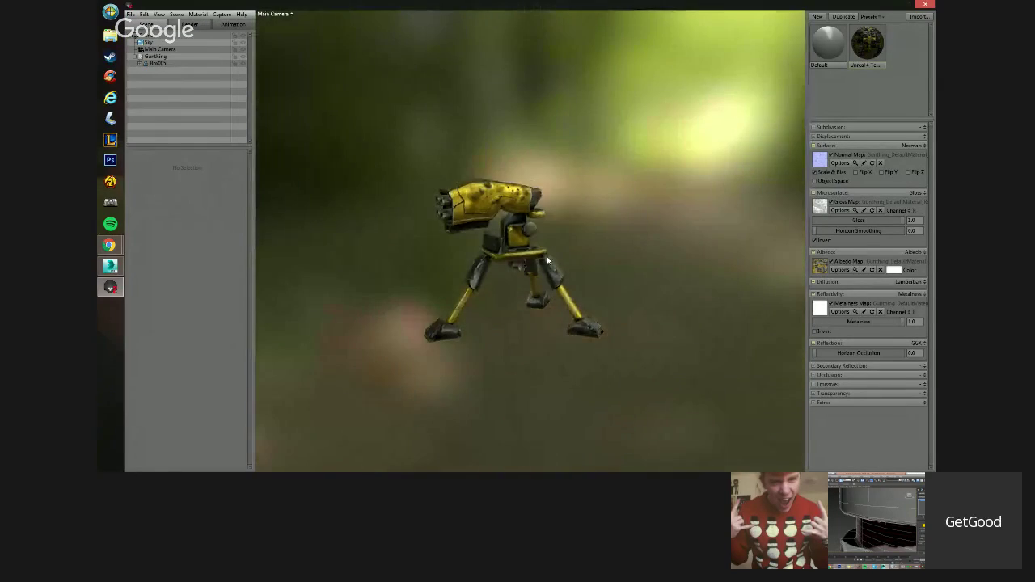
Open the recent ShopFront scene Scene.tbscene in Marmoset Toolbag.
{"action": "left_click", "coordinate": [131, 15]}
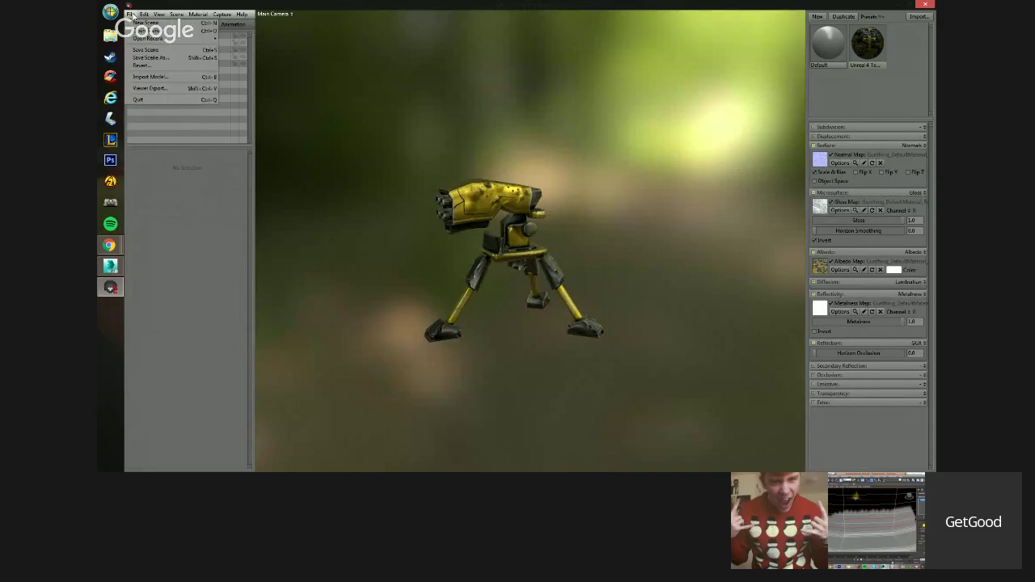
{"action": "mouse_move", "coordinate": [169, 41]}
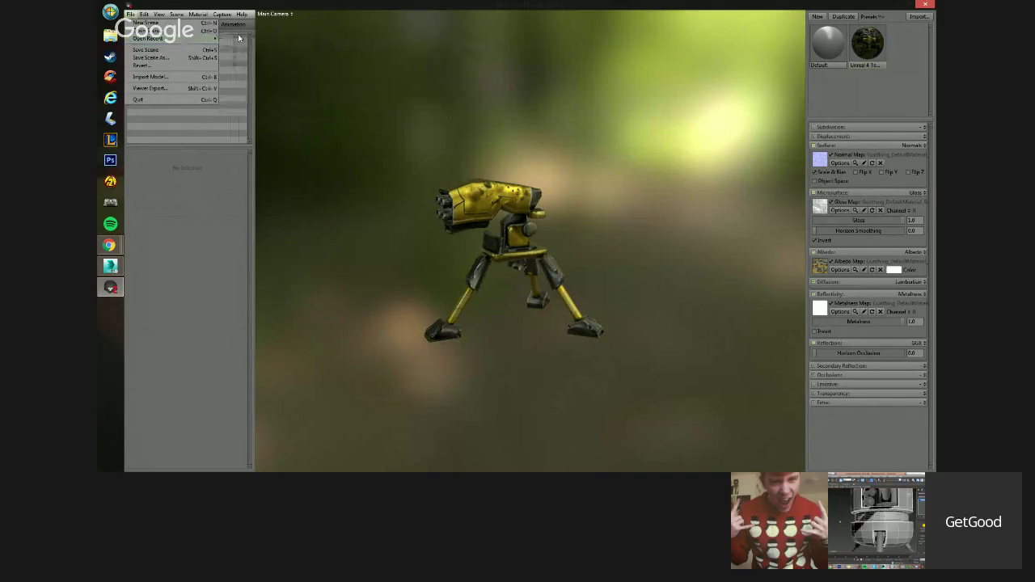
{"action": "mouse_move", "coordinate": [226, 37]}
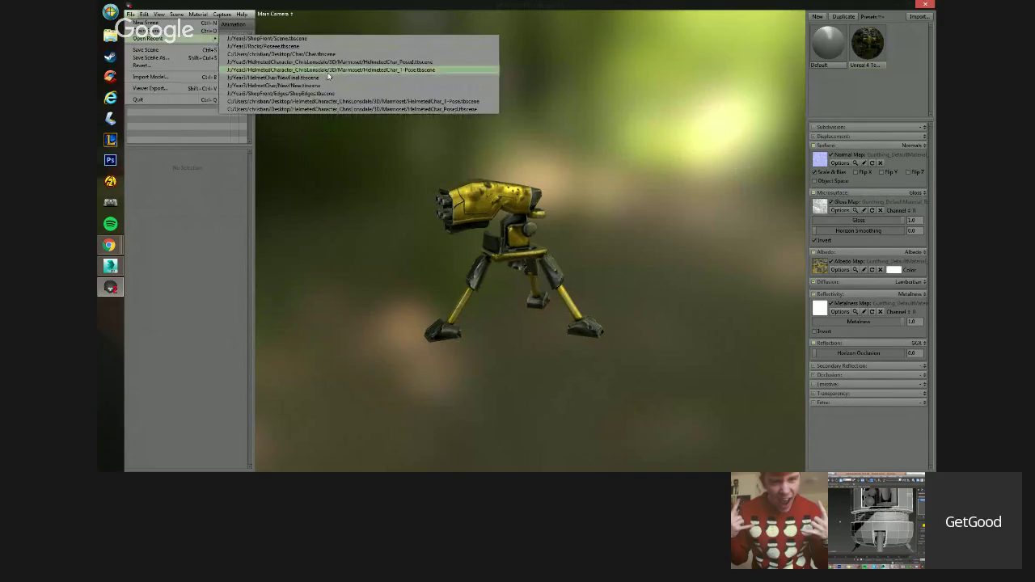
{"action": "left_click", "coordinate": [291, 38]}
{"action": "left_click", "coordinate": [558, 273]}
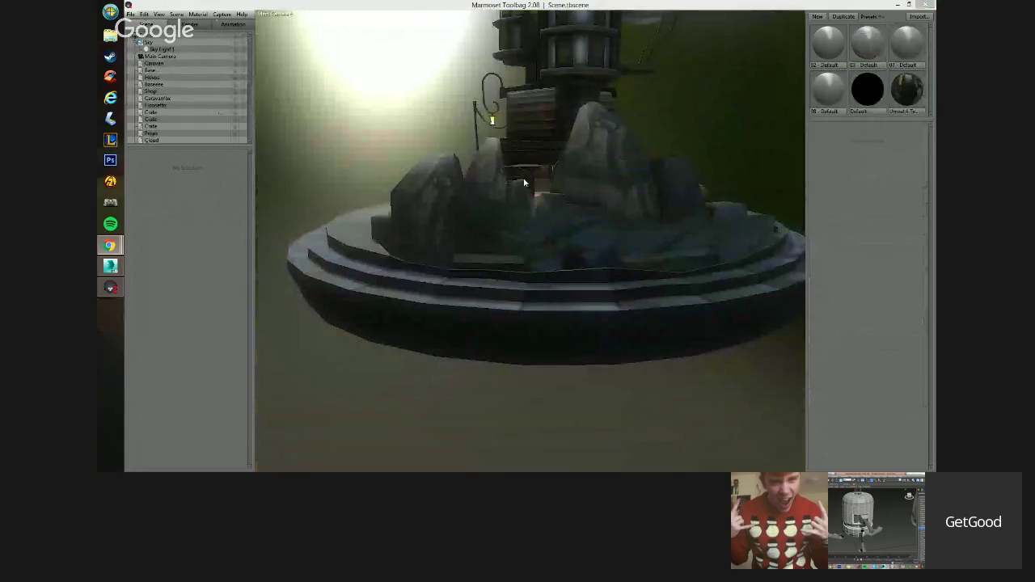
{"action": "left_click", "coordinate": [553, 242]}
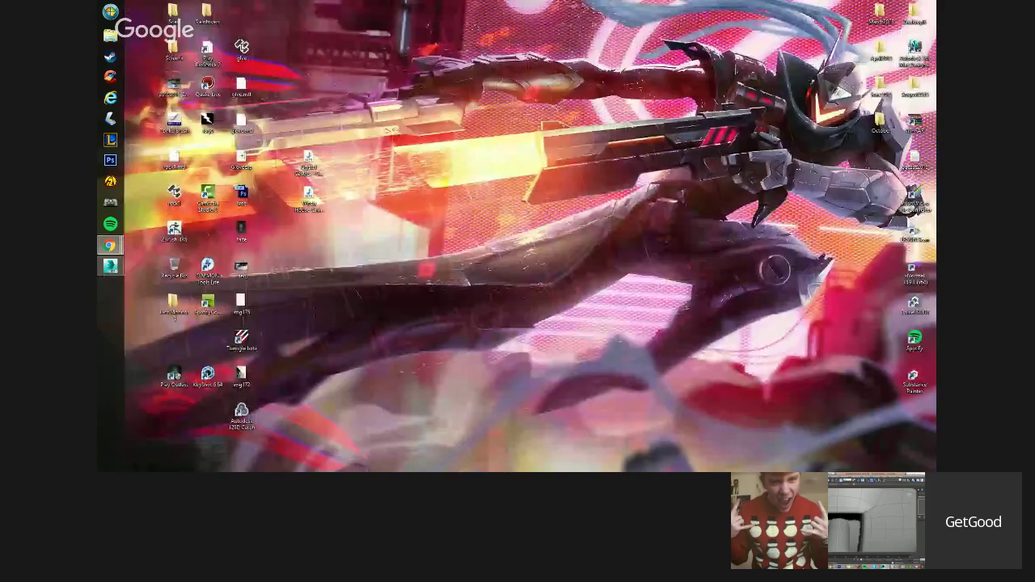
Switch to File Explorer and browse to the Program Files folder on the C: drive.
{"action": "left_click", "coordinate": [110, 36]}
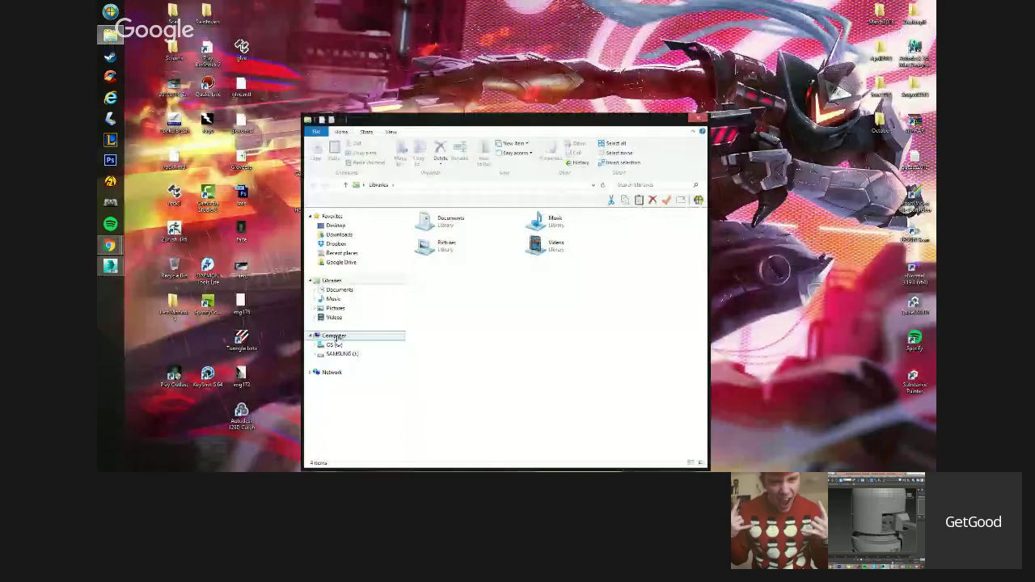
{"action": "left_click", "coordinate": [334, 336]}
{"action": "double_click", "coordinate": [454, 228]}
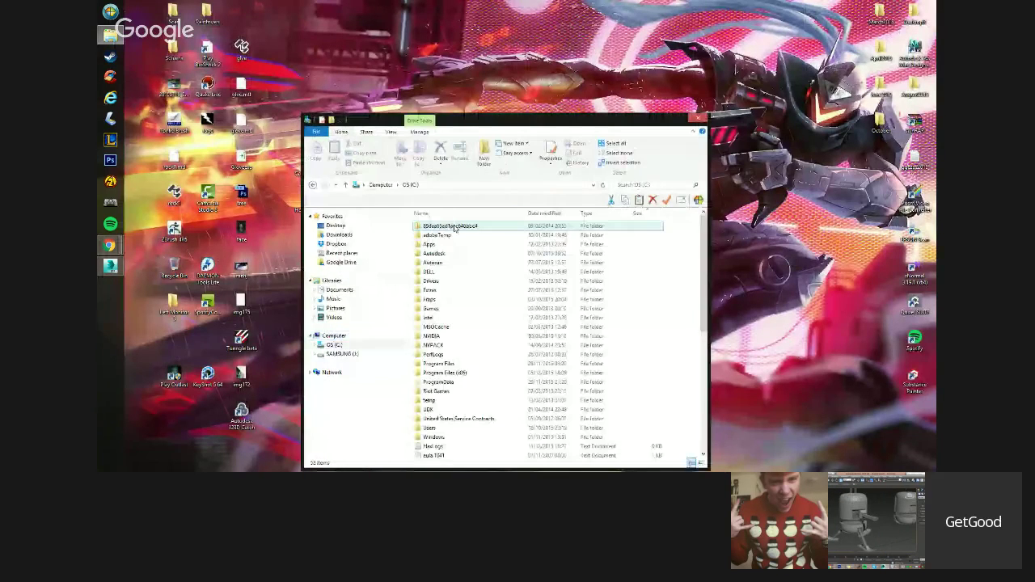
{"action": "double_click", "coordinate": [439, 363]}
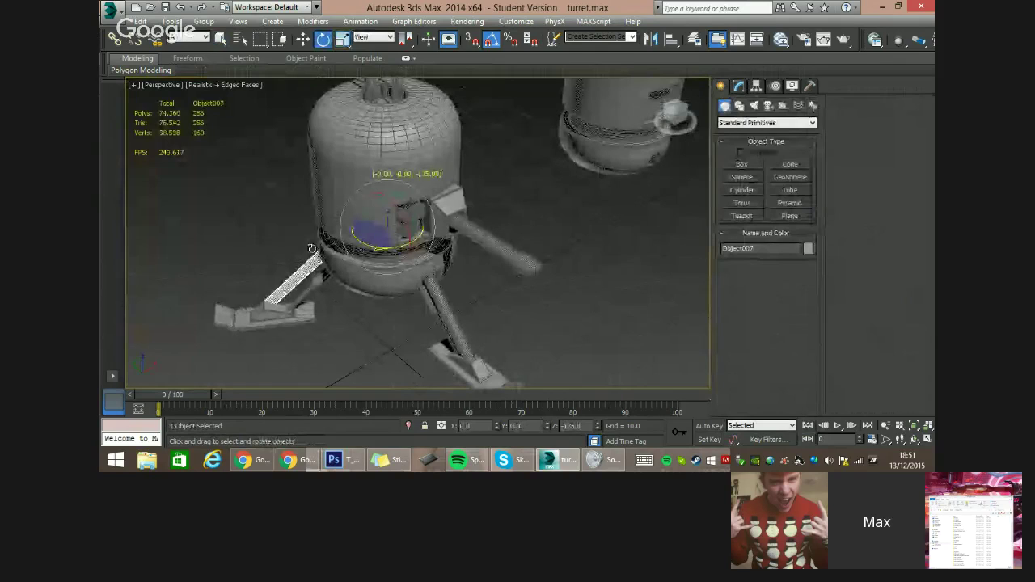
In 3ds Max, copy the high-poly turret's leg strut around the base by rotating clones -120° and 120° about Z.
{"action": "left_click_drag", "start_coordinate": [311, 249], "coordinate": [485, 259], "text": "shift"}
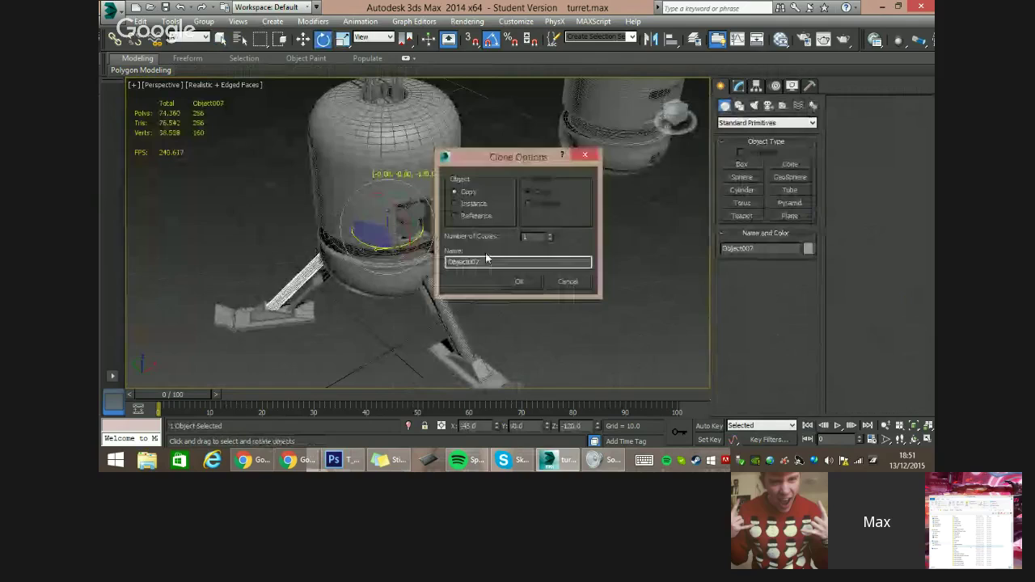
{"action": "key", "text": "Return"}
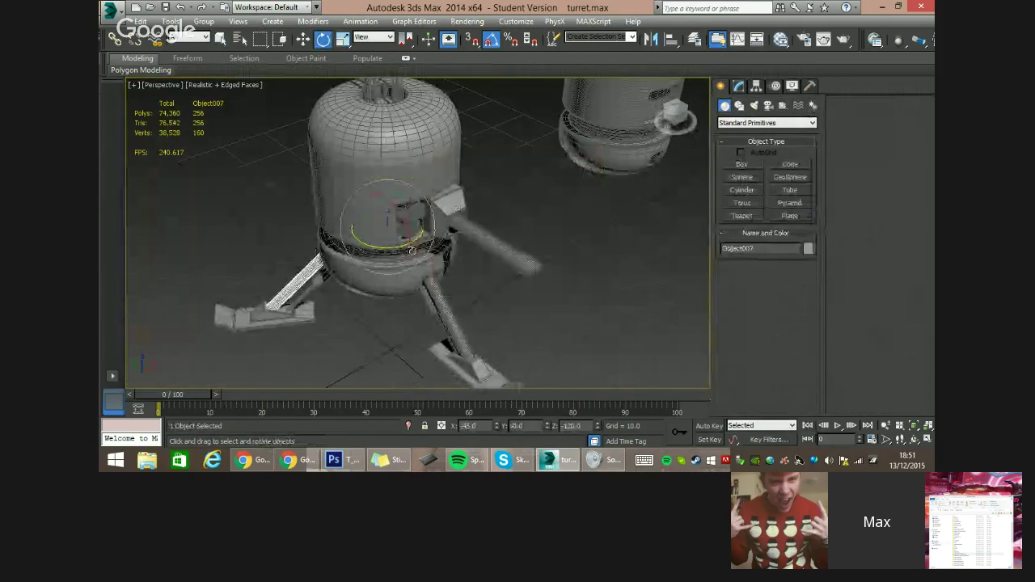
{"action": "left_click_drag", "start_coordinate": [411, 250], "coordinate": [316, 243], "text": "shift"}
{"action": "key", "text": "Return"}
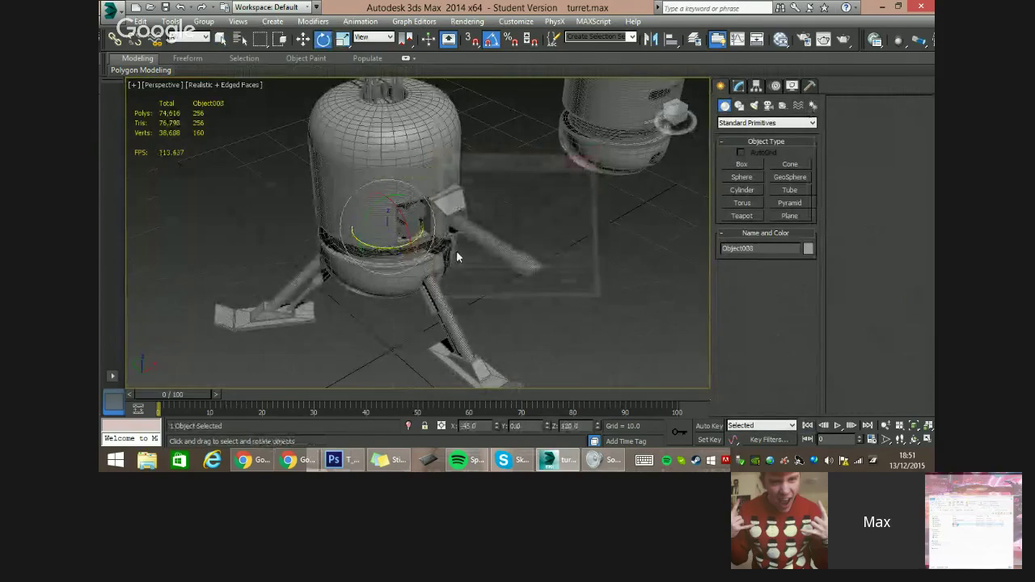
Delete the spare legless turret body standing beside the two complete turrets.
{"action": "middle_click_drag", "start_coordinate": [457, 255], "coordinate": [340, 222], "text": "alt"}
{"action": "left_click", "coordinate": [534, 235]}
{"action": "scroll", "coordinate": [534, 234], "scroll_direction": "down", "scroll_amount": 3}
{"action": "left_click", "coordinate": [623, 244]}
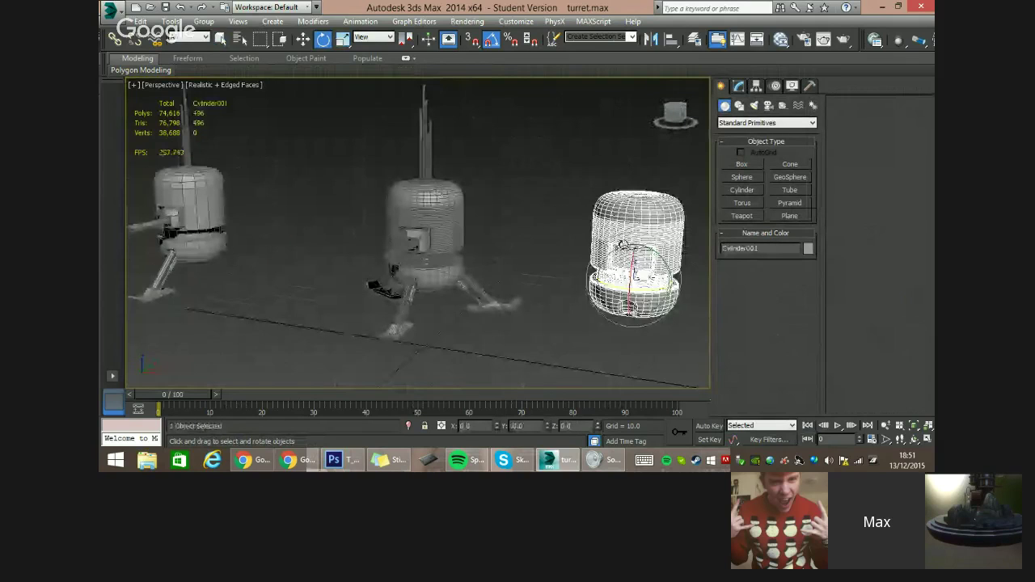
{"action": "key", "text": "Delete"}
Copy the low-poly turret's leg twice around its body by rotating clones -120° and 120° about Z.
{"action": "left_click", "coordinate": [171, 215]}
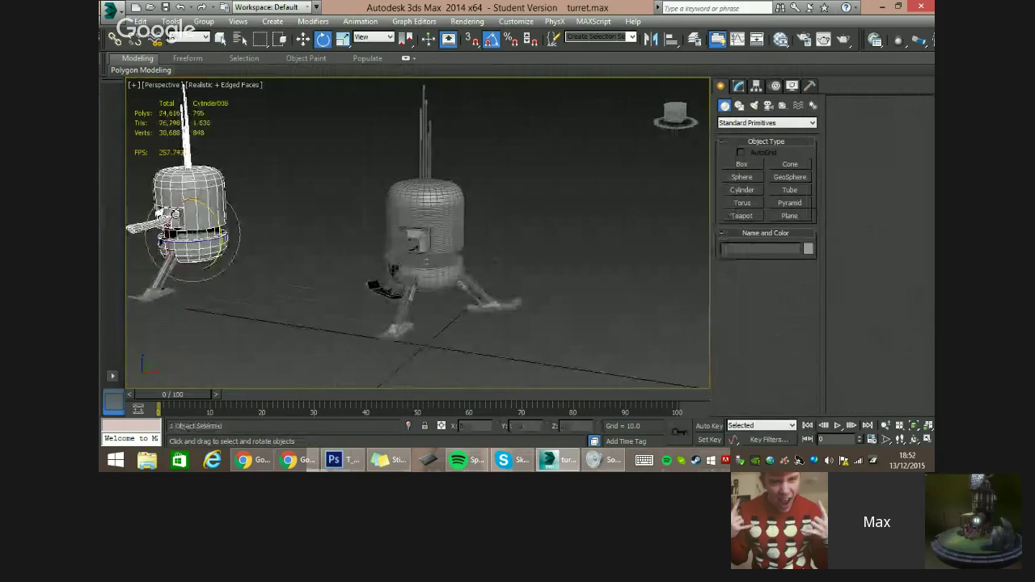
{"action": "middle_click_drag", "start_coordinate": [175, 214], "coordinate": [257, 257], "text": "alt"}
{"action": "left_click", "coordinate": [164, 294]}
{"action": "mouse_move", "coordinate": [165, 295]}
{"action": "middle_mouse_down"}
{"action": "mouse_move", "coordinate": [286, 324]}
{"action": "mouse_move", "coordinate": [307, 340]}
{"action": "middle_mouse_up"}
{"action": "mouse_move", "coordinate": [294, 275]}
{"action": "left_mouse_down", "text": "shift"}
{"action": "mouse_move", "coordinate": [213, 274]}
{"action": "mouse_move", "coordinate": [343, 298]}
{"action": "left_mouse_up", "text": "shift"}
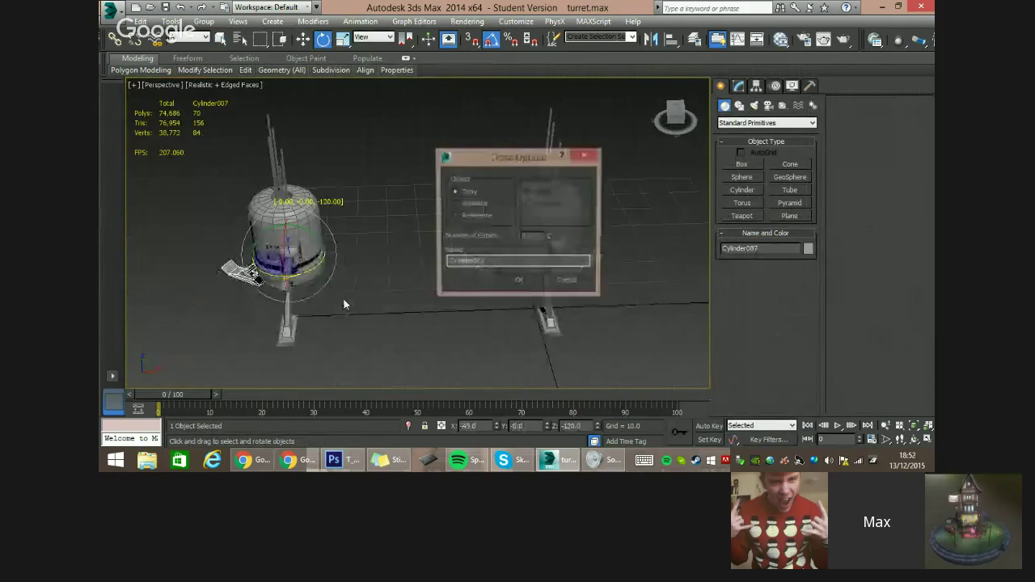
{"action": "left_click", "coordinate": [519, 281]}
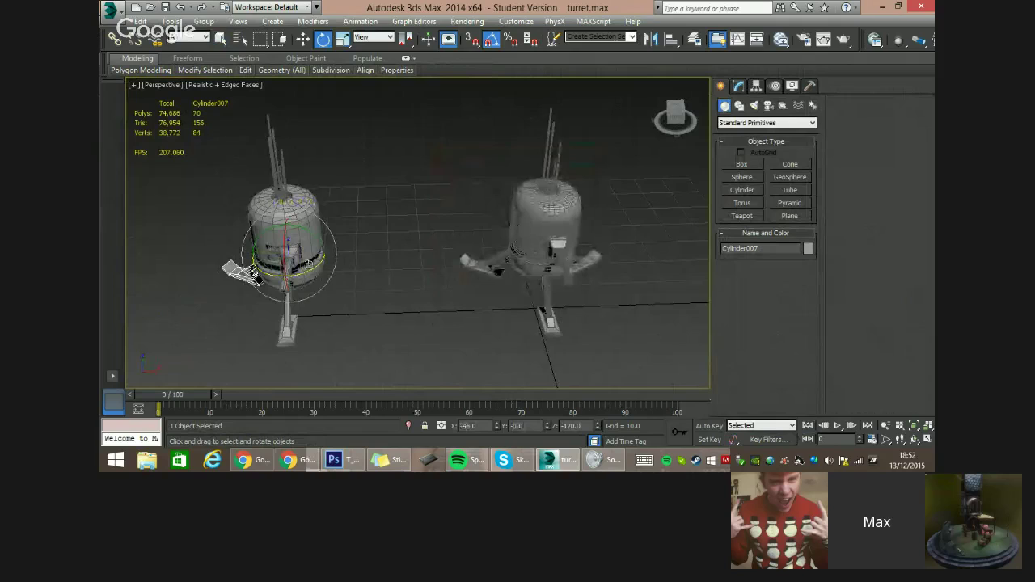
{"action": "left_click_drag", "start_coordinate": [253, 276], "coordinate": [223, 269], "text": "shift"}
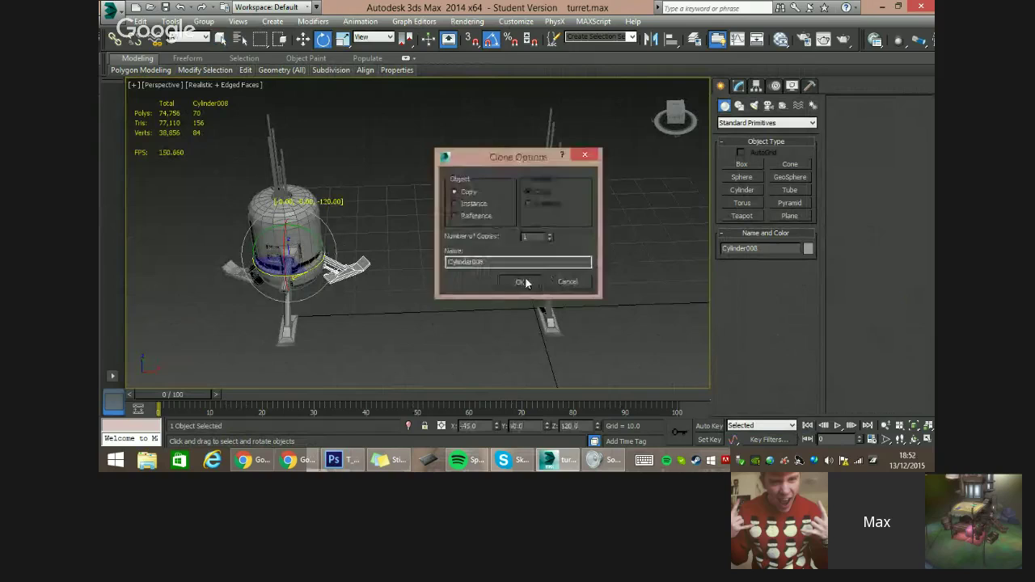
{"action": "left_click", "coordinate": [525, 281]}
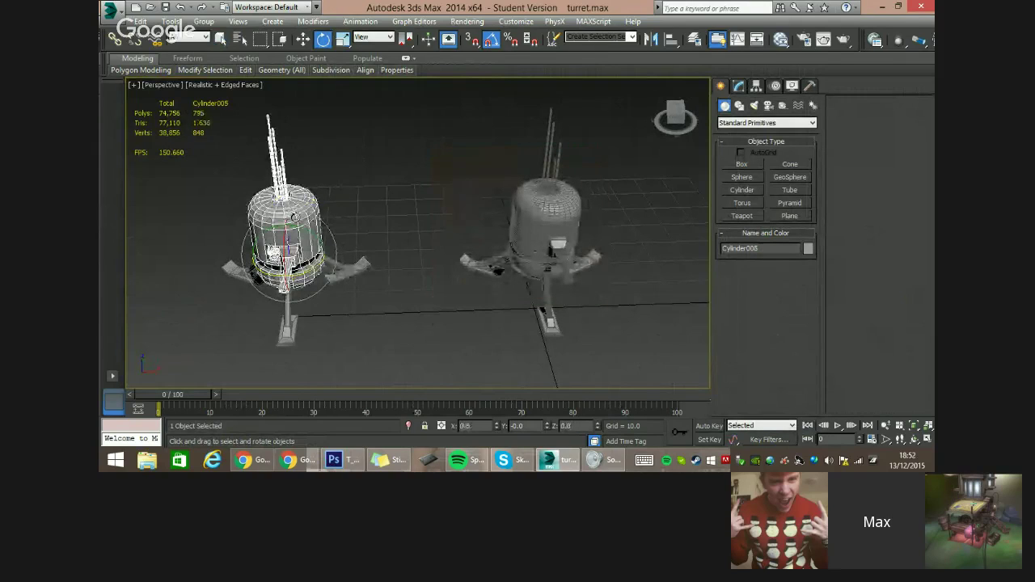
Save the scene as turret in the Get Good folder, using the 3ds Max file type.
{"action": "left_click", "coordinate": [111, 9]}
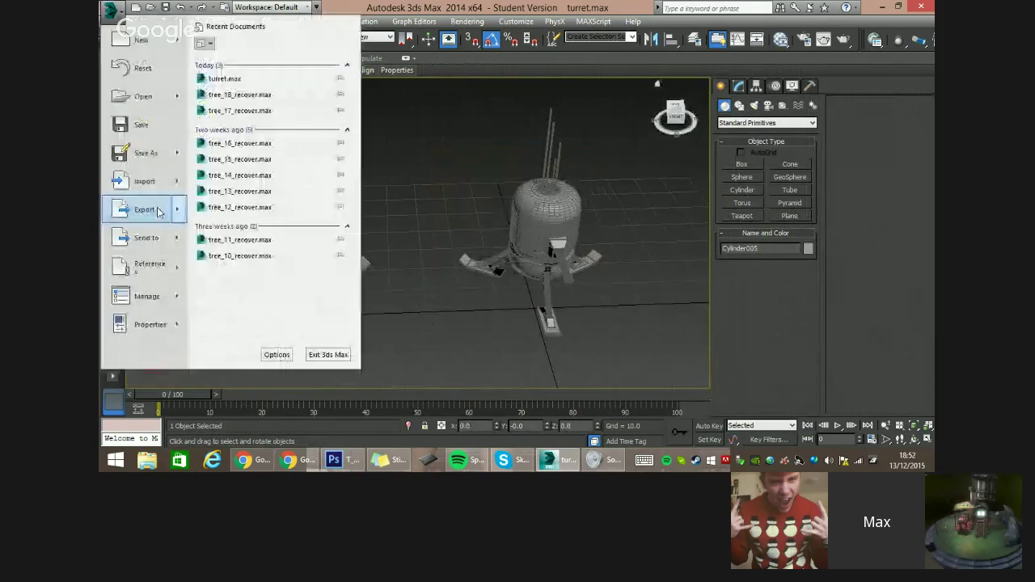
{"action": "left_click", "coordinate": [145, 153]}
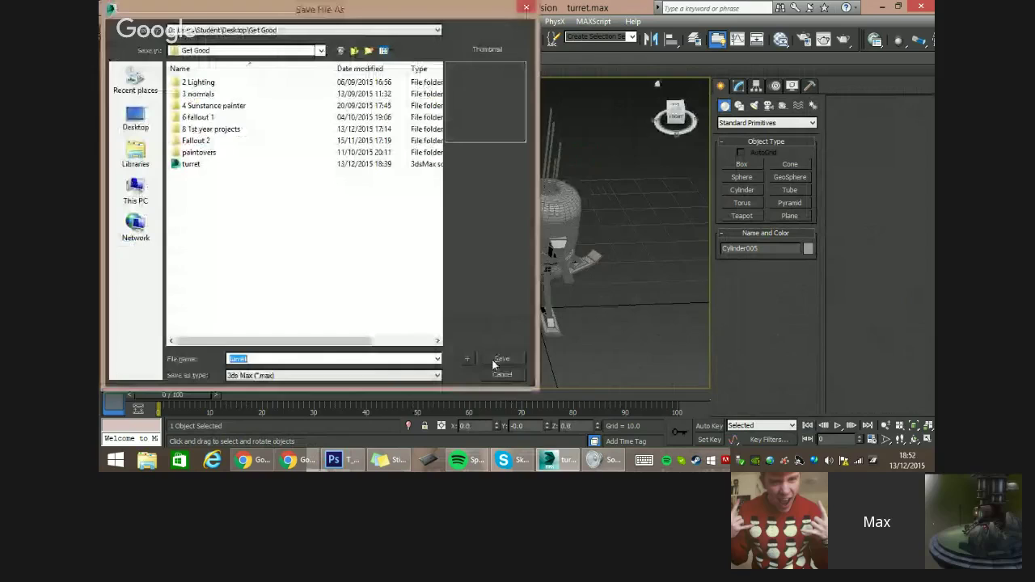
{"action": "left_click", "coordinate": [499, 360]}
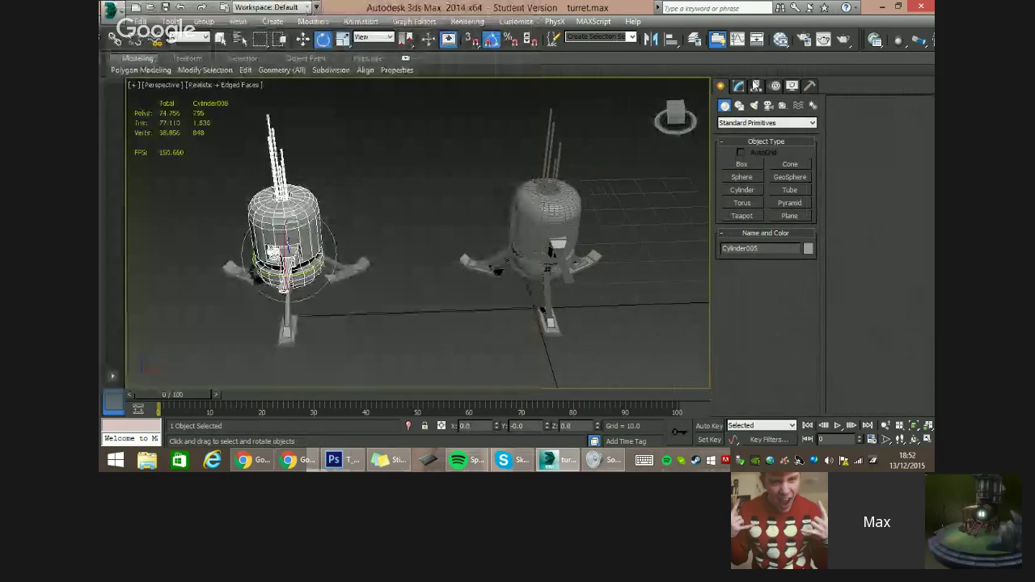
Attach the legs to the low-poly turret's body as a single Editable Poly and leave the Attach mode.
{"action": "left_click", "coordinate": [739, 86]}
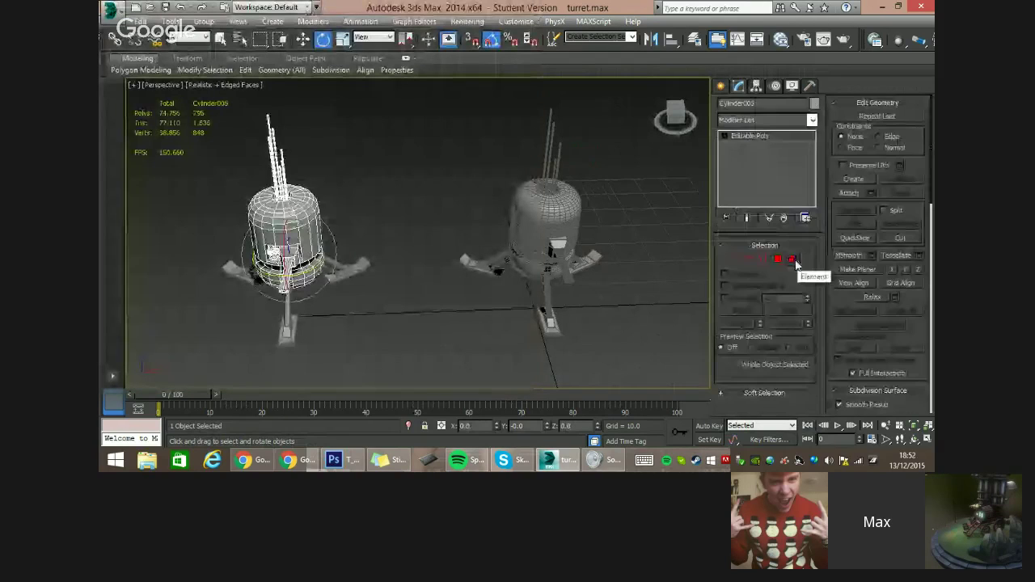
{"action": "left_click", "coordinate": [849, 193]}
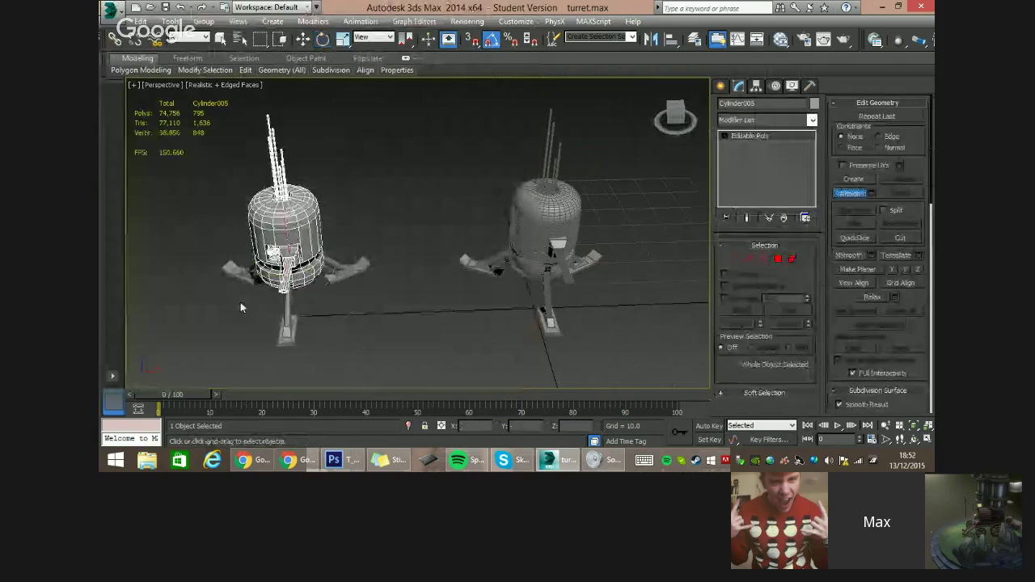
{"action": "left_click", "coordinate": [347, 268]}
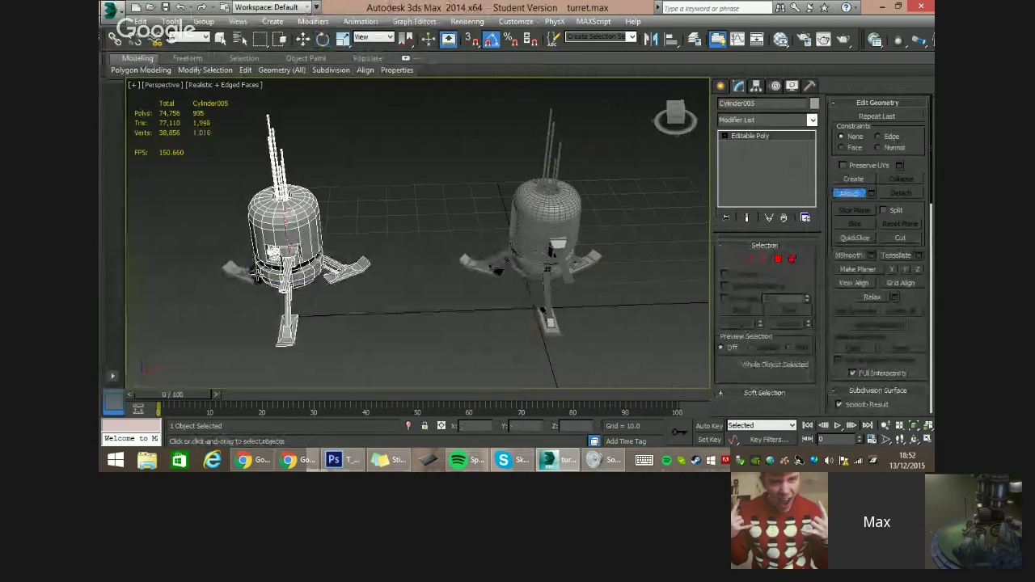
{"action": "left_click", "coordinate": [255, 275]}
{"action": "left_click", "coordinate": [720, 87]}
Inspect the modifier stack of the high-poly turret's body and select the low-poly turret with the Move tool.
{"action": "left_click", "coordinate": [515, 225]}
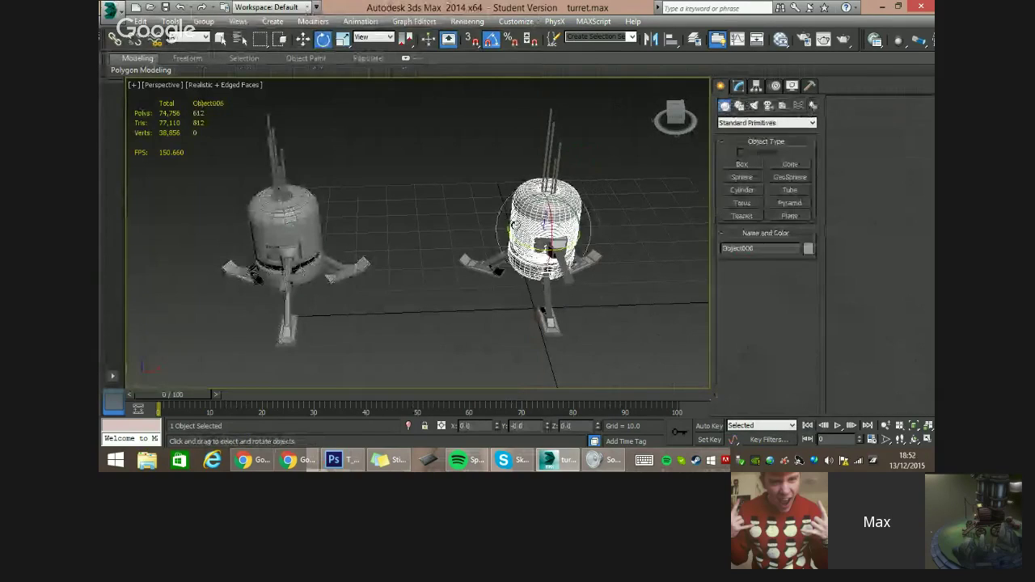
{"action": "left_click", "coordinate": [739, 85]}
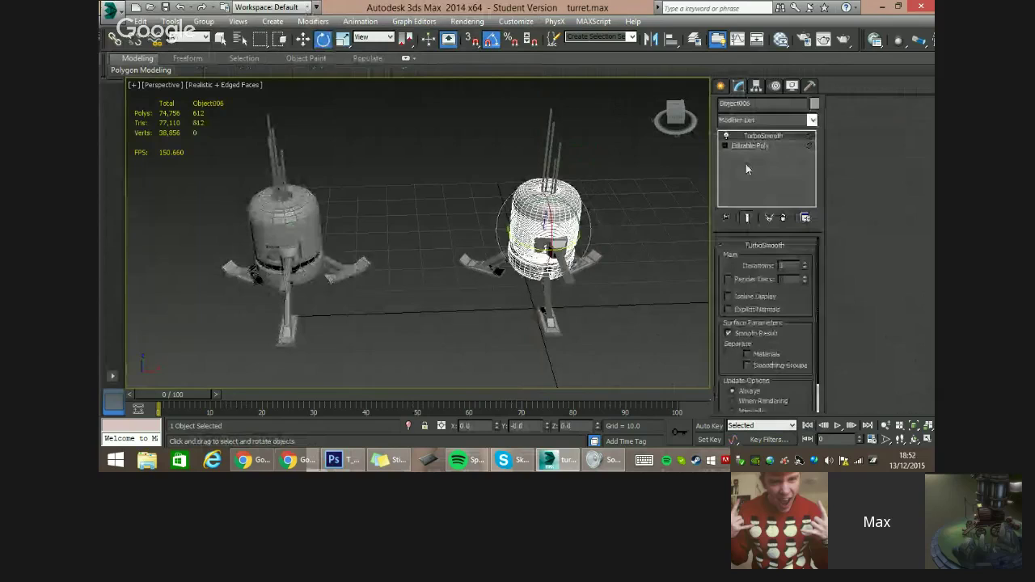
{"action": "left_click", "coordinate": [356, 313]}
{"action": "left_click_drag", "start_coordinate": [225, 334], "coordinate": [389, 251]}
{"action": "key", "text": "w"}
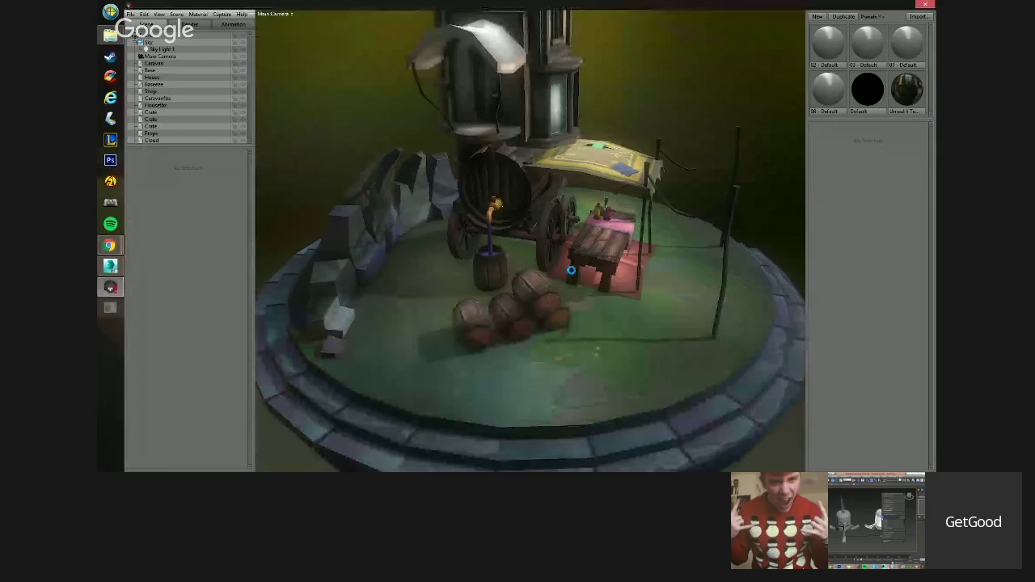
Switch to Marmoset Toolbag and select the wooden table and barrel props in the shop-front scene.
{"action": "left_click", "coordinate": [558, 300]}
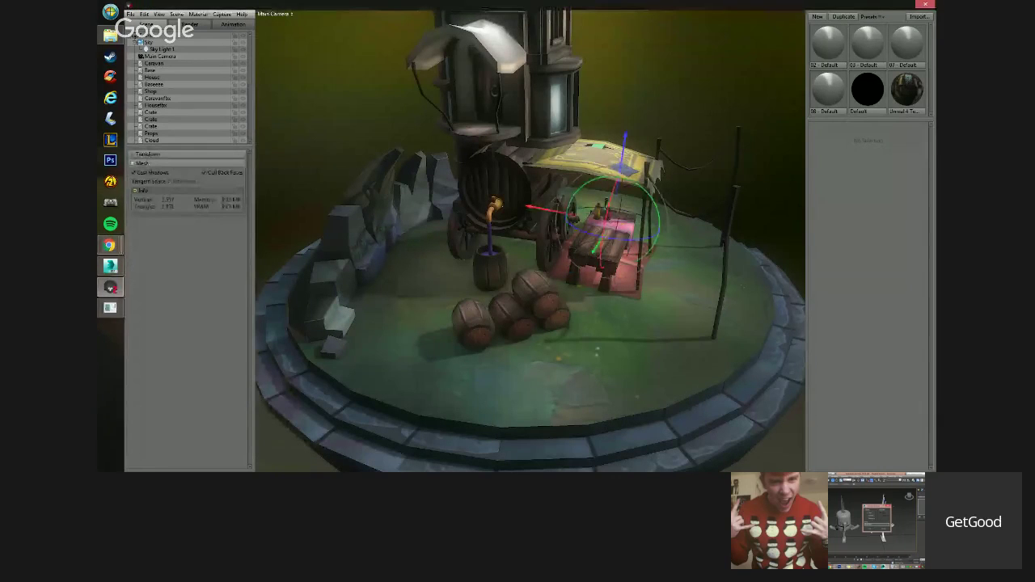
{"action": "left_click", "coordinate": [532, 289]}
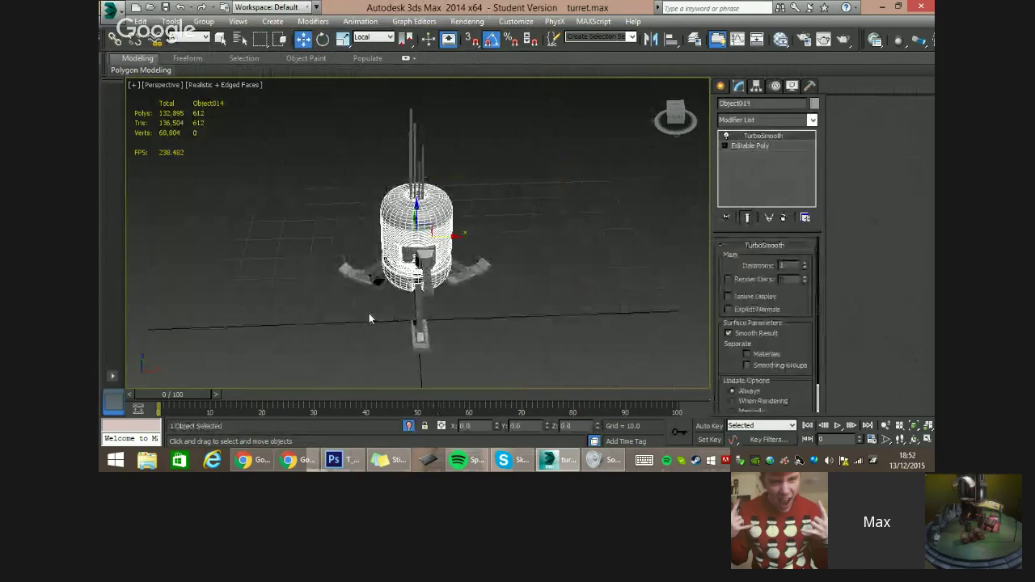
Switch to 3ds Max, select all parts of the high-poly turret copy and collapse them into a single Editable Mesh.
{"action": "left_click_drag", "start_coordinate": [346, 348], "coordinate": [493, 156]}
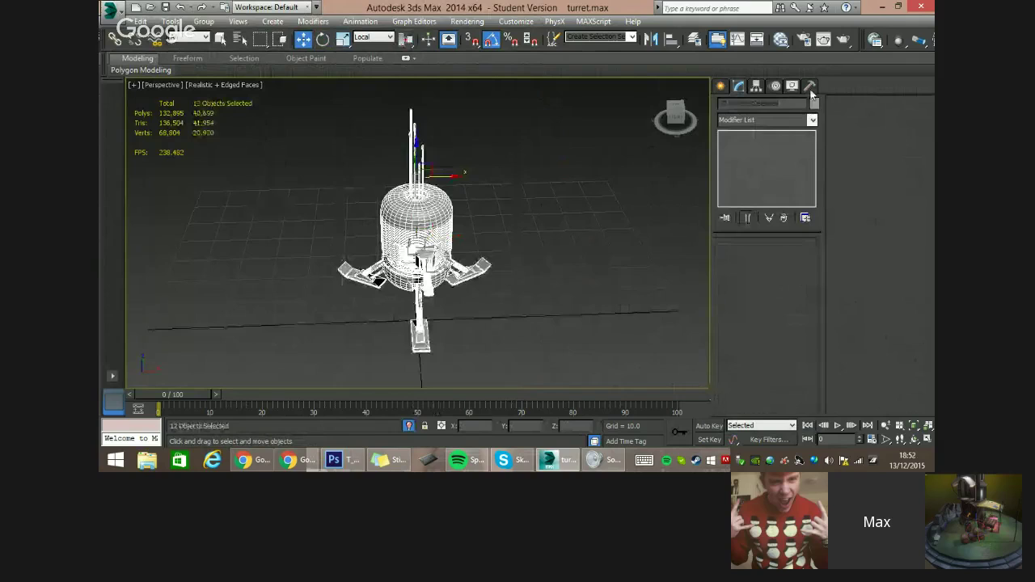
{"action": "left_click", "coordinate": [811, 88]}
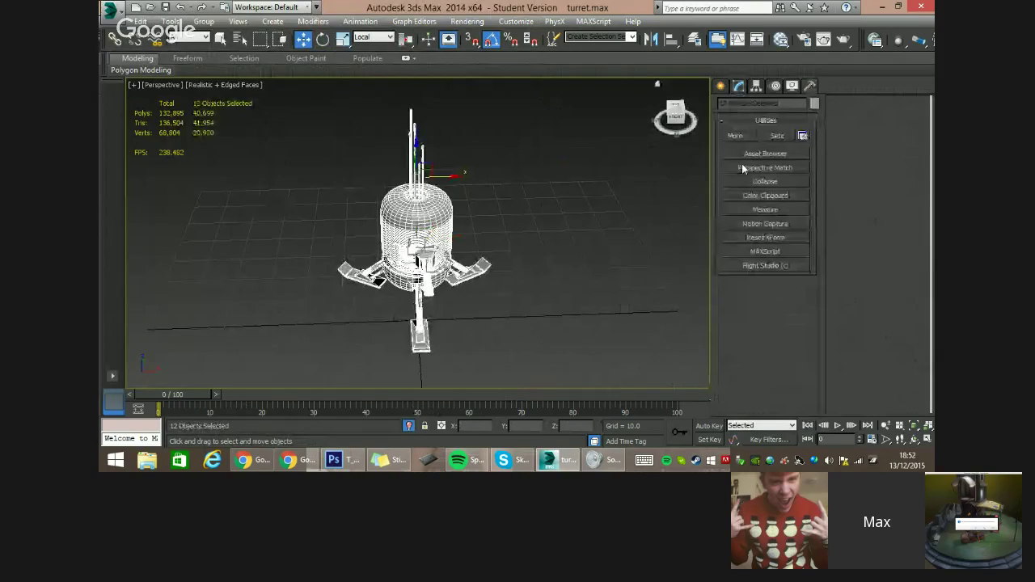
{"action": "key", "text": "g"}
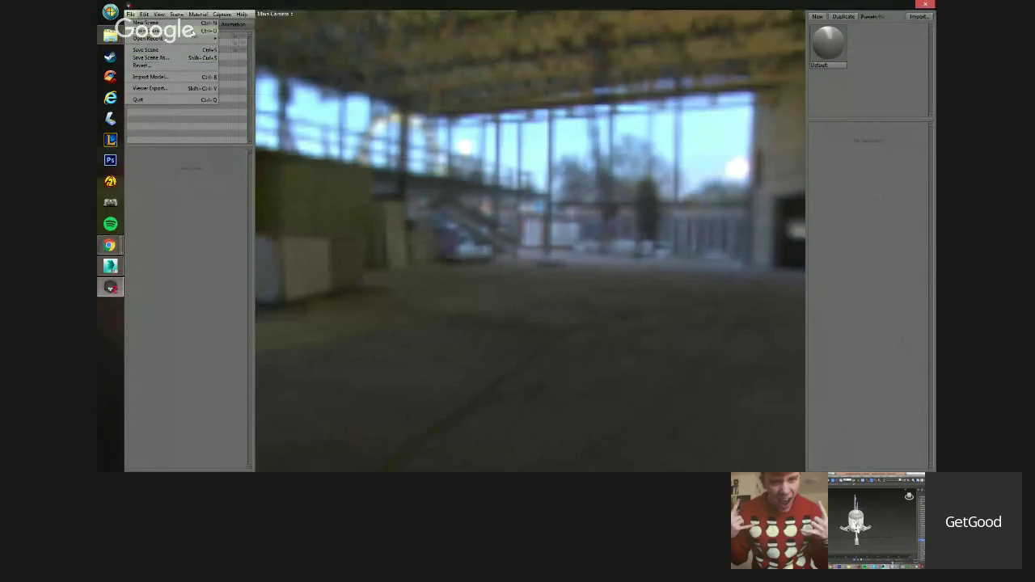
Switch to Marmoset Toolbag, reopen the recent shop-front scene and examine its caravan, rocks, table and canopy from several sides.
{"action": "mouse_move", "coordinate": [202, 38]}
{"action": "left_click", "coordinate": [238, 40]}
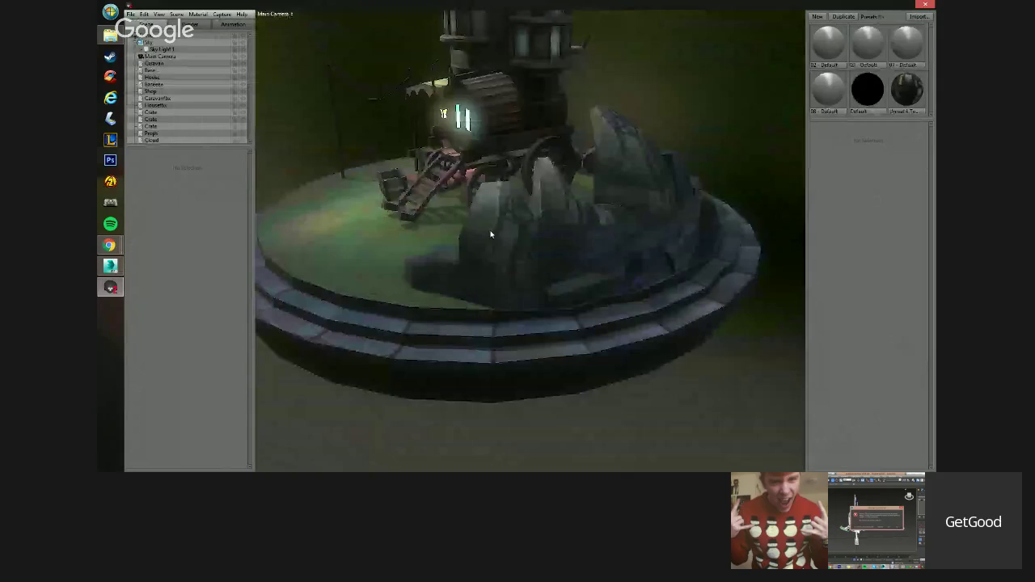
{"action": "left_click_drag", "start_coordinate": [491, 235], "coordinate": [605, 330], "text": "alt"}
{"action": "scroll", "coordinate": [605, 330], "scroll_direction": "up", "scroll_amount": 3}
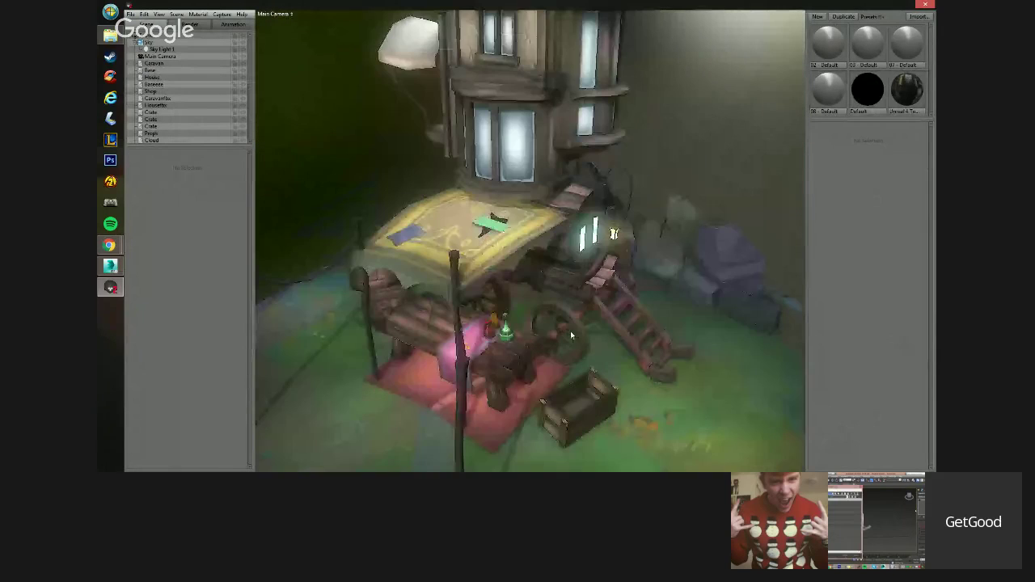
{"action": "left_click_drag", "start_coordinate": [570, 334], "coordinate": [344, 355], "text": "alt"}
{"action": "scroll", "coordinate": [344, 355], "scroll_direction": "down", "scroll_amount": 3}
{"action": "middle_click_drag", "start_coordinate": [475, 360], "coordinate": [463, 291]}
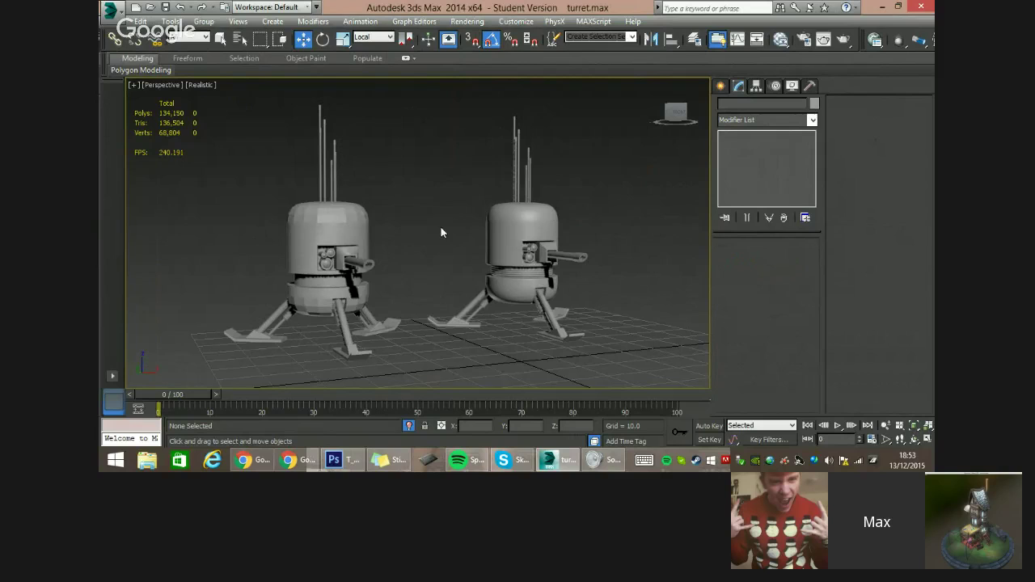
Switch to 3ds Max, show edged faces and examine the low-poly turret's topology beside the high-poly one.
{"action": "middle_click_drag", "start_coordinate": [457, 227], "coordinate": [372, 220], "text": "alt"}
{"action": "left_click", "coordinate": [372, 220]}
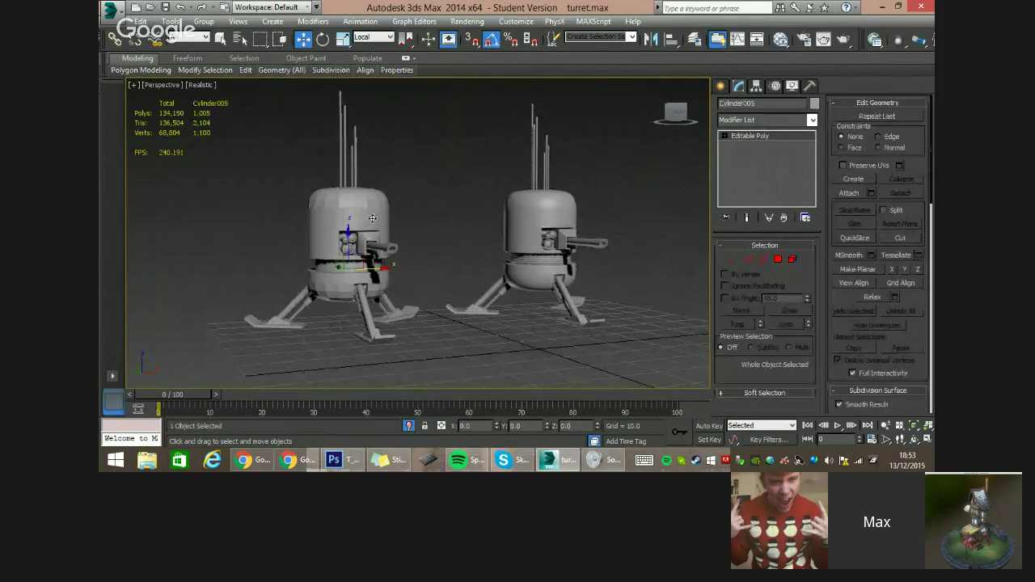
{"action": "key", "text": "F4"}
{"action": "middle_click_drag", "start_coordinate": [471, 190], "coordinate": [373, 250], "text": "alt"}
{"action": "scroll", "coordinate": [439, 231], "scroll_direction": "up", "scroll_amount": 2}
{"action": "scroll", "coordinate": [461, 278], "scroll_direction": "up", "scroll_amount": 3}
{"action": "left_click", "coordinate": [462, 278]}
{"action": "scroll", "coordinate": [403, 253], "scroll_direction": "down", "scroll_amount": 3}
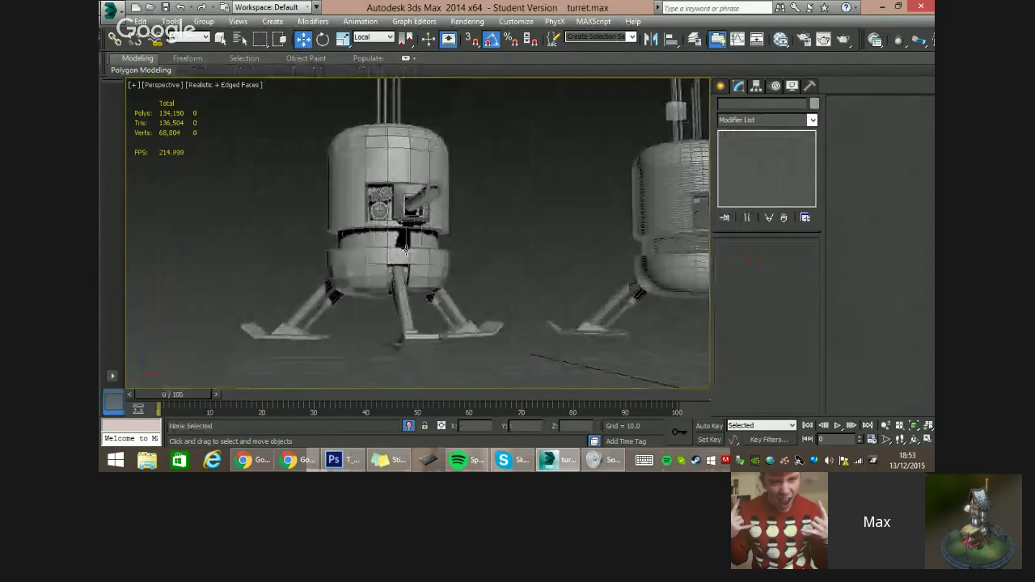
Examine the ridged neck ring under the high-poly turret's upper body with its edges shown, and hide the edged faces.
{"action": "middle_click_drag", "start_coordinate": [440, 238], "coordinate": [308, 248]}
{"action": "scroll", "coordinate": [558, 251], "scroll_direction": "up", "scroll_amount": 10}
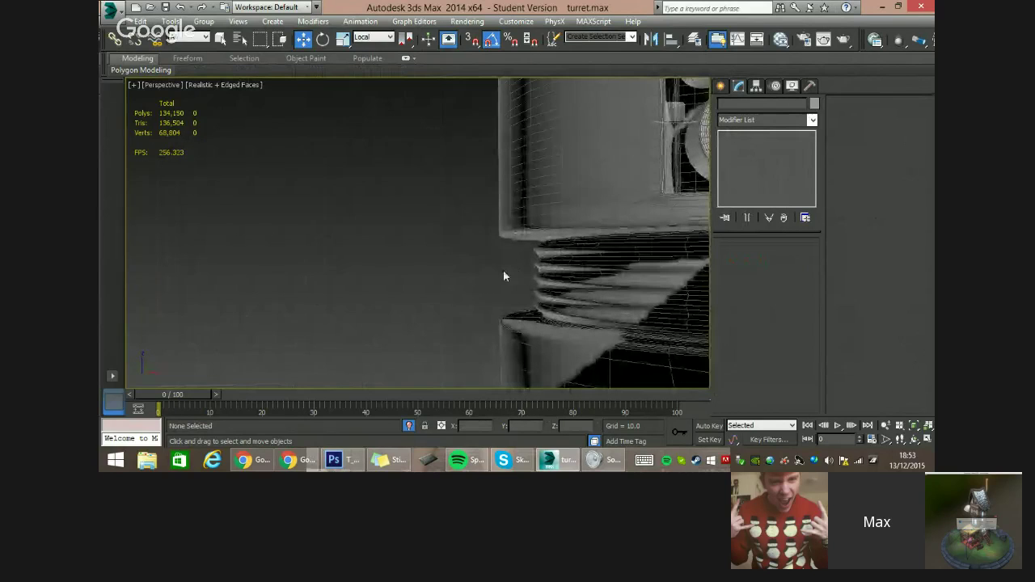
{"action": "middle_click_drag", "start_coordinate": [568, 294], "coordinate": [408, 259], "text": "alt"}
{"action": "scroll", "coordinate": [413, 258], "scroll_direction": "down", "scroll_amount": 3}
{"action": "scroll", "coordinate": [397, 256], "scroll_direction": "up", "scroll_amount": 8}
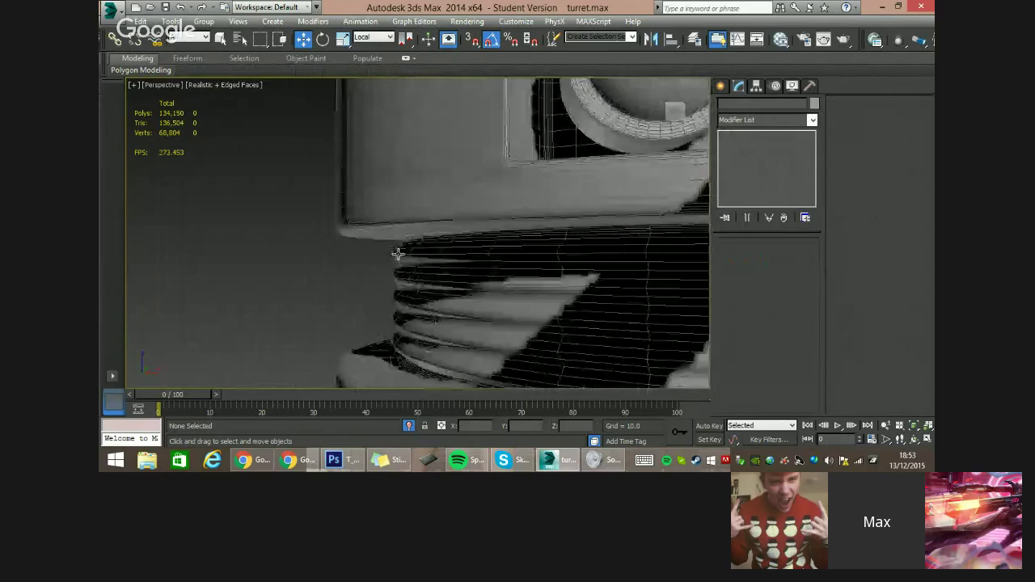
{"action": "scroll", "coordinate": [390, 254], "scroll_direction": "down", "scroll_amount": 5}
{"action": "scroll", "coordinate": [391, 249], "scroll_direction": "up", "scroll_amount": 6}
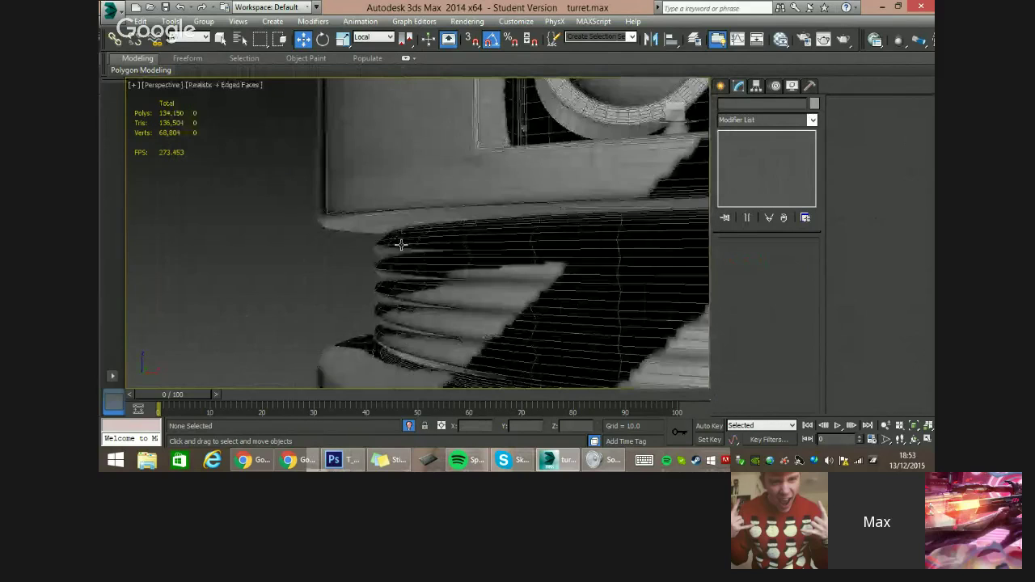
{"action": "scroll", "coordinate": [391, 247], "scroll_direction": "down", "scroll_amount": 6}
{"action": "middle_click_drag", "start_coordinate": [390, 247], "coordinate": [375, 259], "text": "alt"}
{"action": "scroll", "coordinate": [374, 259], "scroll_direction": "up", "scroll_amount": 4}
{"action": "scroll", "coordinate": [396, 259], "scroll_direction": "down", "scroll_amount": 6}
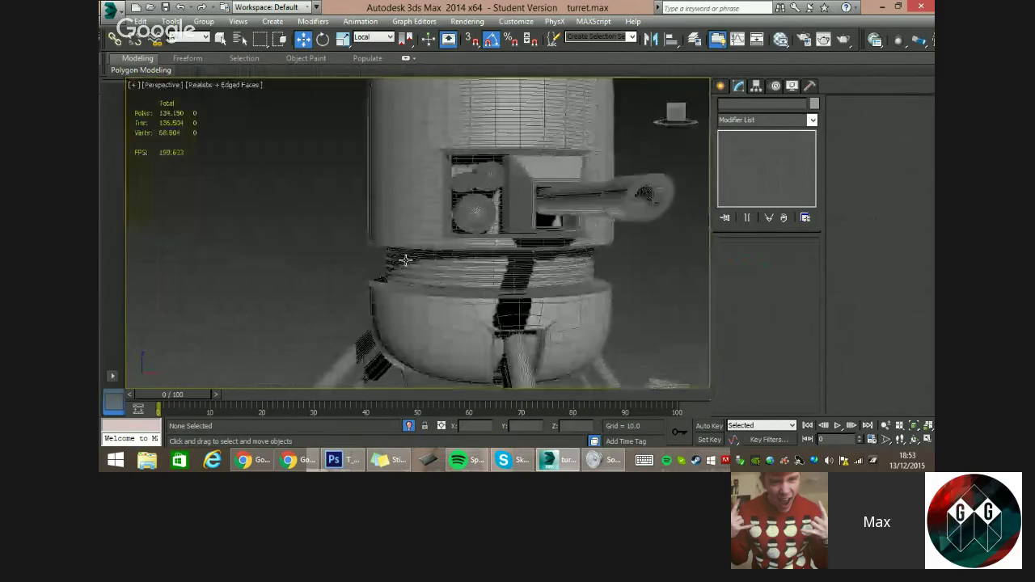
{"action": "middle_click_drag", "start_coordinate": [505, 267], "coordinate": [467, 252], "text": "alt"}
{"action": "key", "text": "F4"}
{"action": "scroll", "coordinate": [431, 274], "scroll_direction": "down", "scroll_amount": 4}
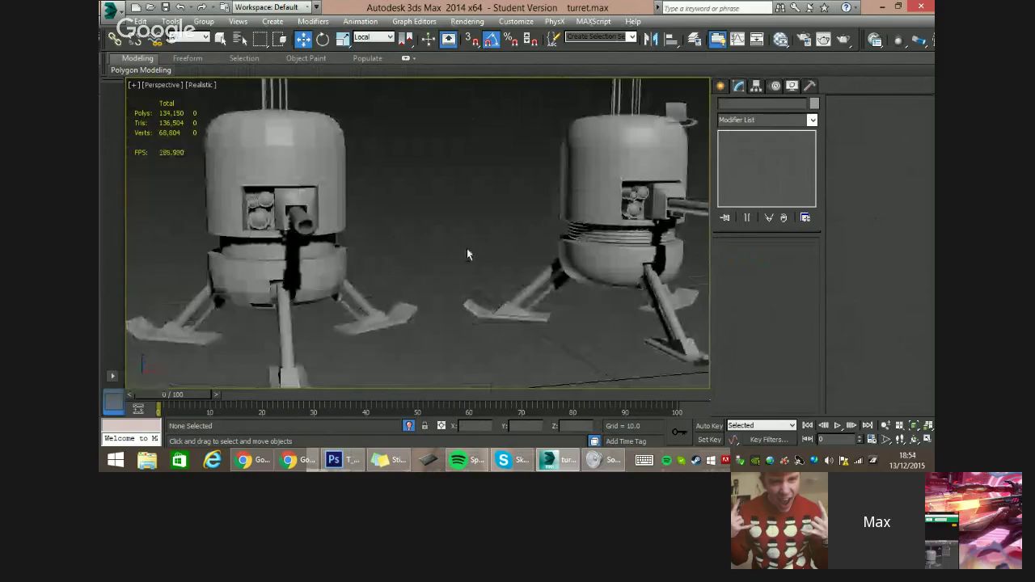
Examine the round lenses beside the gun in the turret body's front opening.
{"action": "scroll", "coordinate": [466, 254], "scroll_direction": "up", "scroll_amount": 3}
{"action": "scroll", "coordinate": [429, 243], "scroll_direction": "up", "scroll_amount": 5}
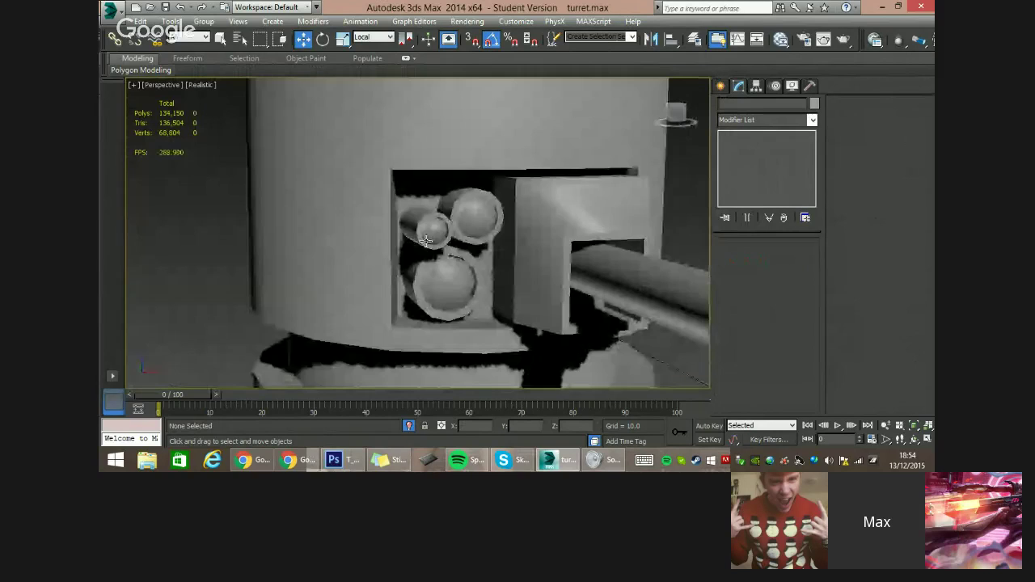
{"action": "scroll", "coordinate": [426, 240], "scroll_direction": "up", "scroll_amount": 4}
{"action": "scroll", "coordinate": [393, 217], "scroll_direction": "down", "scroll_amount": 6}
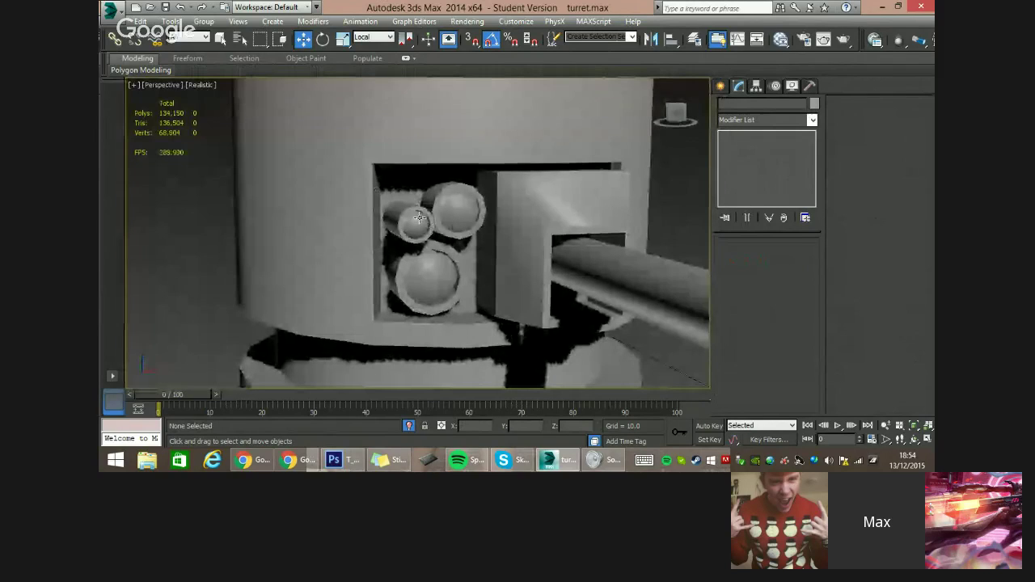
{"action": "scroll", "coordinate": [489, 245], "scroll_direction": "down", "scroll_amount": 8}
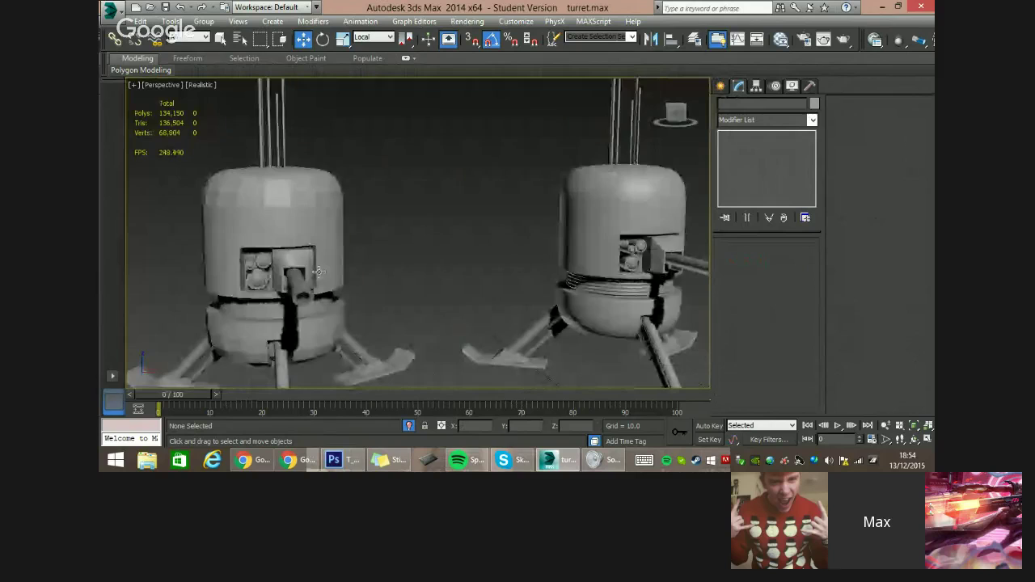
{"action": "scroll", "coordinate": [524, 241], "scroll_direction": "up", "scroll_amount": 8}
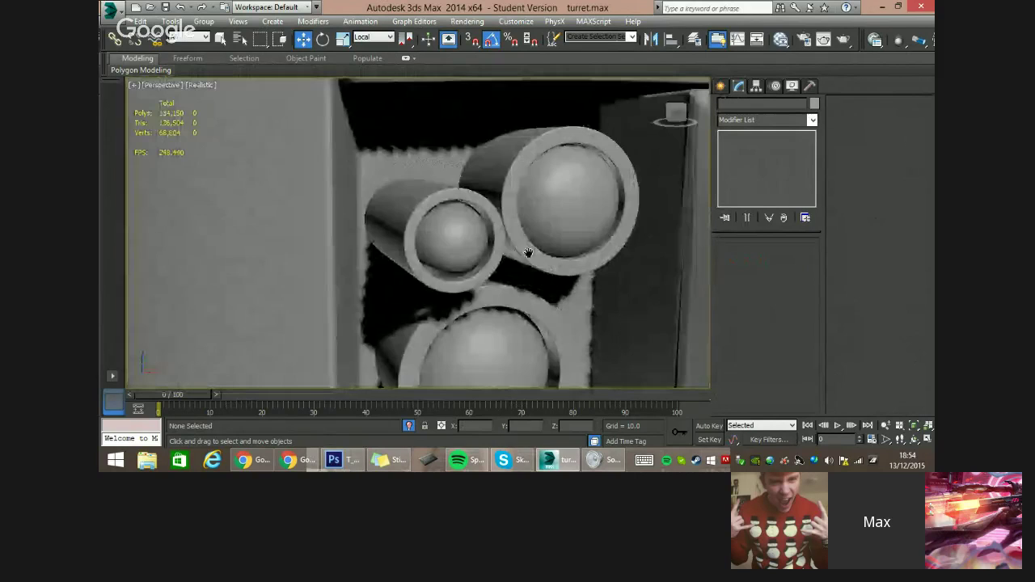
{"action": "middle_click_drag", "start_coordinate": [487, 231], "coordinate": [490, 231], "text": "alt"}
{"action": "scroll", "coordinate": [490, 232], "scroll_direction": "down", "scroll_amount": 10}
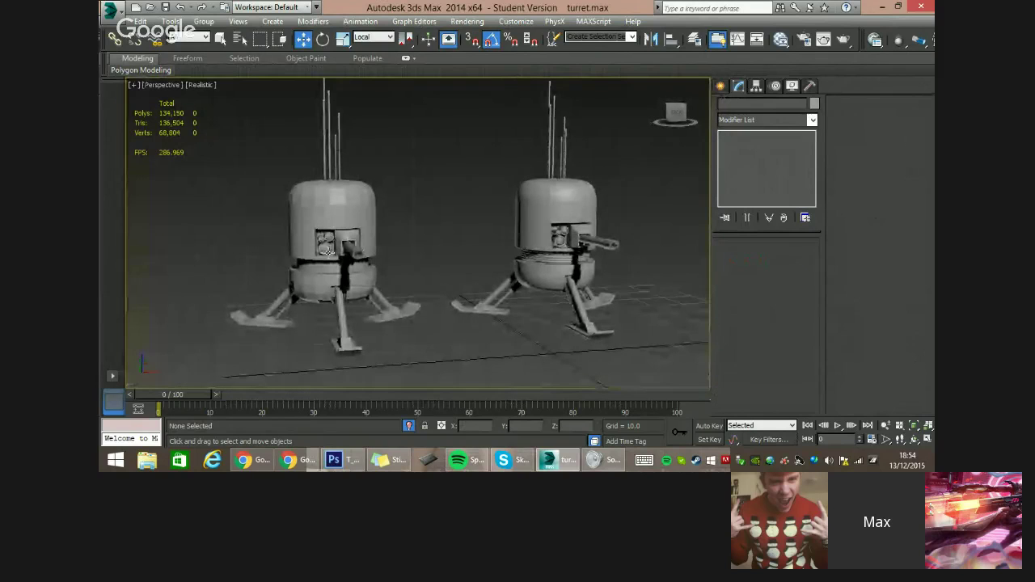
Select the low-poly turret and compare its rounded top with the high-poly turret's top and antenna socket.
{"action": "middle_click_drag", "start_coordinate": [462, 241], "coordinate": [468, 289]}
{"action": "scroll", "coordinate": [294, 261], "scroll_direction": "up", "scroll_amount": 3}
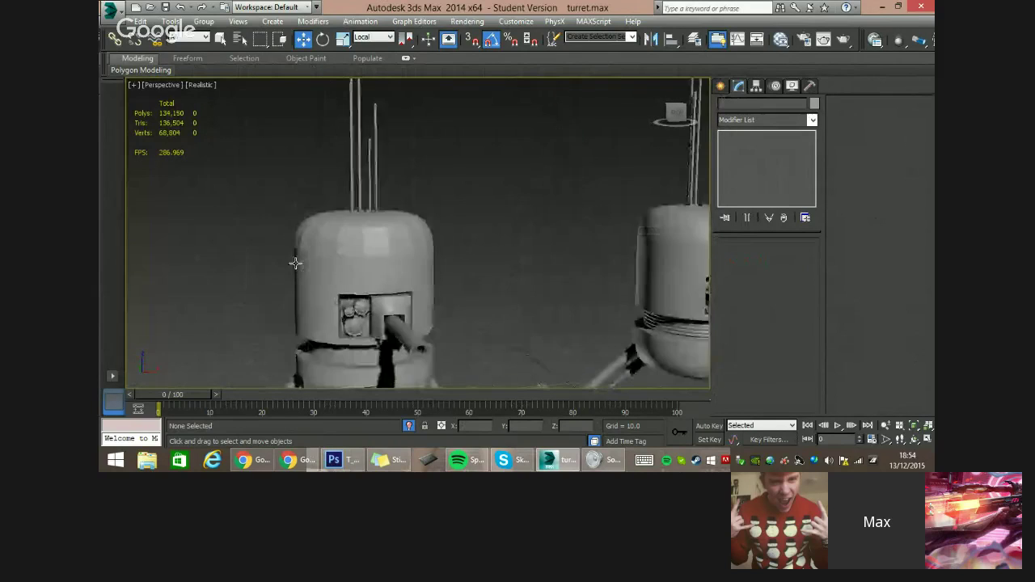
{"action": "scroll", "coordinate": [403, 286], "scroll_direction": "down", "scroll_amount": 3}
{"action": "middle_click_drag", "start_coordinate": [386, 280], "coordinate": [316, 237], "text": "alt"}
{"action": "left_click", "coordinate": [379, 255]}
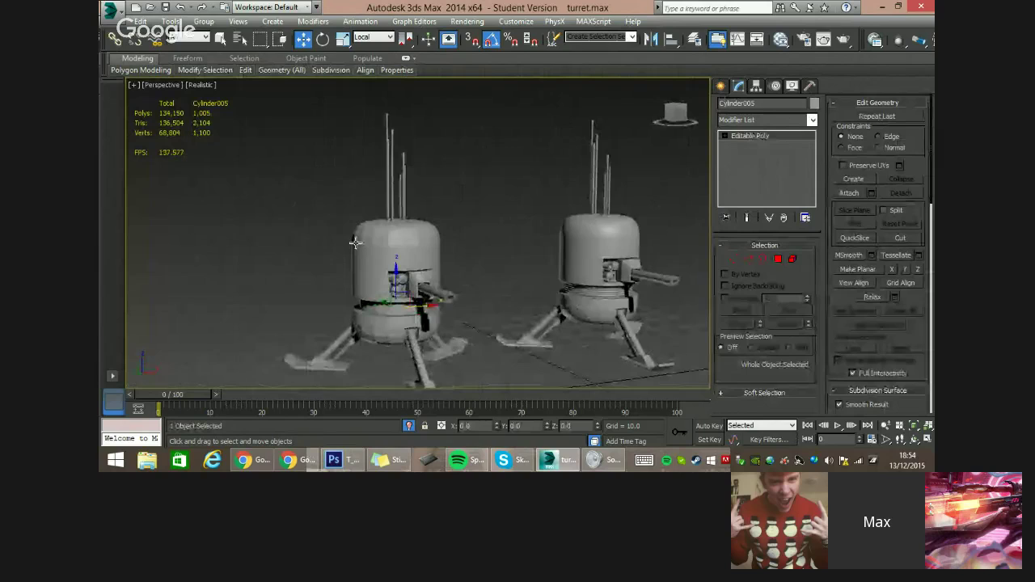
{"action": "scroll", "coordinate": [356, 243], "scroll_direction": "up", "scroll_amount": 4}
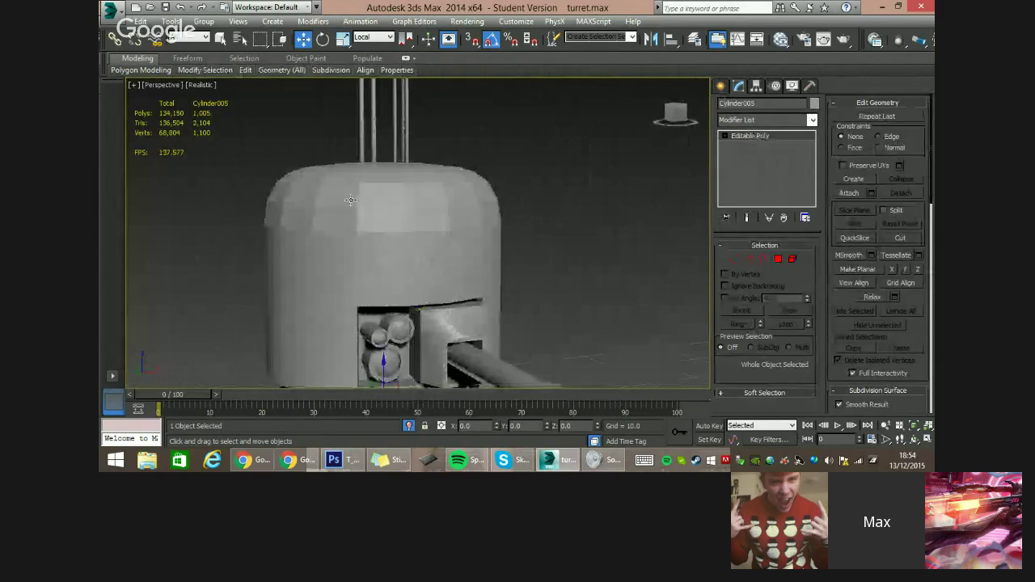
{"action": "middle_click_drag", "start_coordinate": [622, 200], "coordinate": [510, 240]}
{"action": "scroll", "coordinate": [565, 220], "scroll_direction": "down", "scroll_amount": 3}
{"action": "scroll", "coordinate": [559, 231], "scroll_direction": "up", "scroll_amount": 3}
{"action": "scroll", "coordinate": [501, 272], "scroll_direction": "up", "scroll_amount": 4}
{"action": "scroll", "coordinate": [503, 276], "scroll_direction": "down", "scroll_amount": 4}
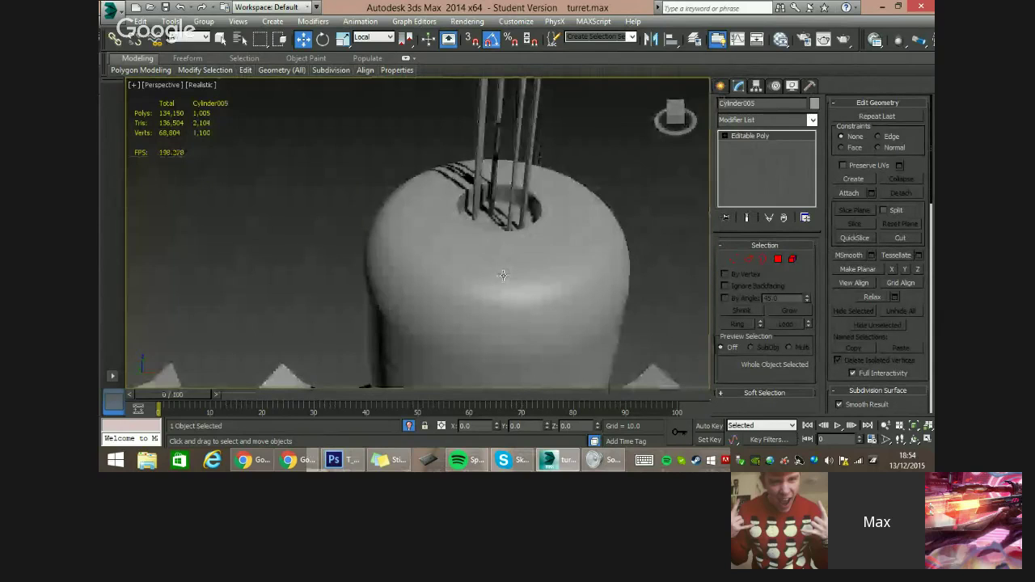
{"action": "scroll", "coordinate": [505, 243], "scroll_direction": "up", "scroll_amount": 4}
{"action": "scroll", "coordinate": [486, 259], "scroll_direction": "down", "scroll_amount": 4}
{"action": "scroll", "coordinate": [470, 287], "scroll_direction": "down", "scroll_amount": 4}
{"action": "middle_click_drag", "start_coordinate": [469, 286], "coordinate": [566, 209]}
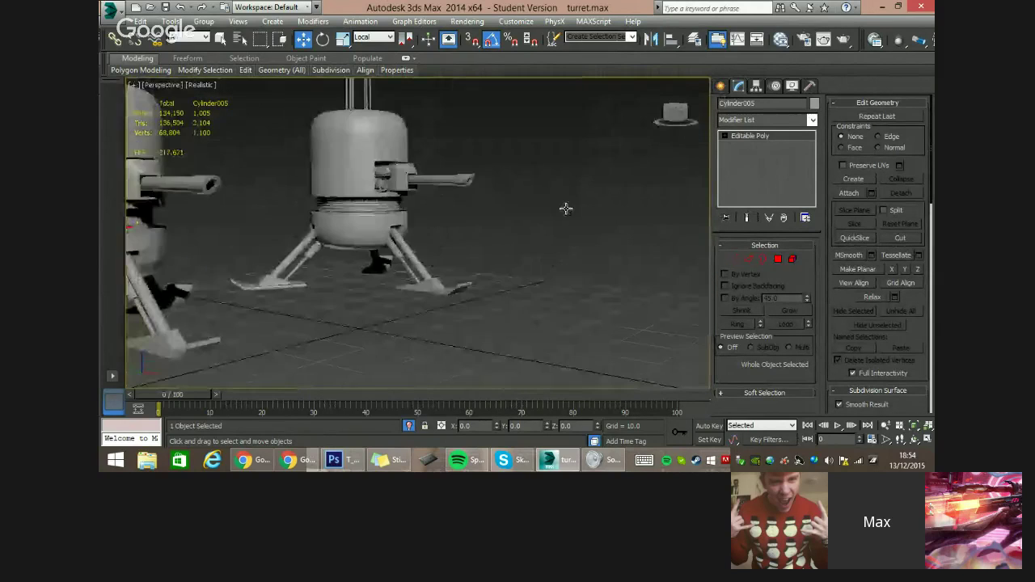
Examine the bevelled edges of the foot and the piston on the high-poly turret's leg.
{"action": "scroll", "coordinate": [469, 234], "scroll_direction": "up", "scroll_amount": 8}
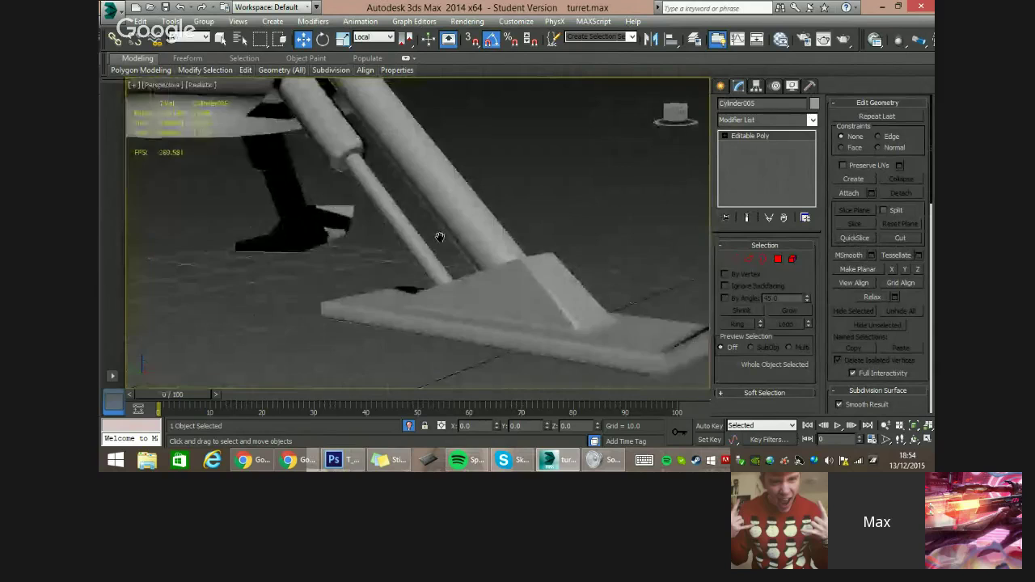
{"action": "middle_click_drag", "start_coordinate": [440, 237], "coordinate": [453, 218]}
{"action": "scroll", "coordinate": [506, 256], "scroll_direction": "up", "scroll_amount": 3}
{"action": "scroll", "coordinate": [505, 256], "scroll_direction": "down", "scroll_amount": 4}
{"action": "scroll", "coordinate": [517, 263], "scroll_direction": "up", "scroll_amount": 6}
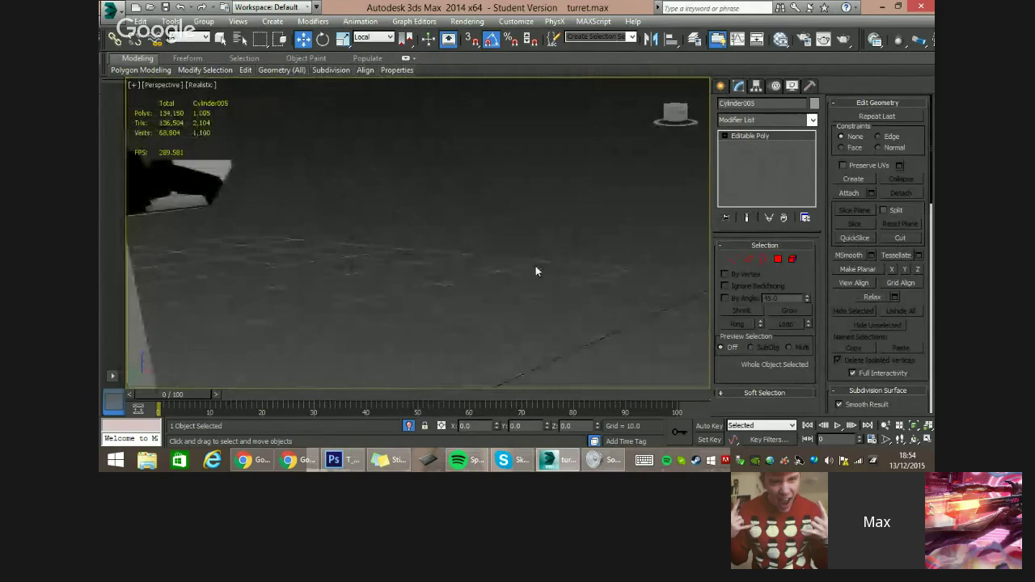
{"action": "scroll", "coordinate": [520, 273], "scroll_direction": "down", "scroll_amount": 2}
{"action": "scroll", "coordinate": [504, 282], "scroll_direction": "down", "scroll_amount": 3}
{"action": "scroll", "coordinate": [486, 293], "scroll_direction": "up", "scroll_amount": 3}
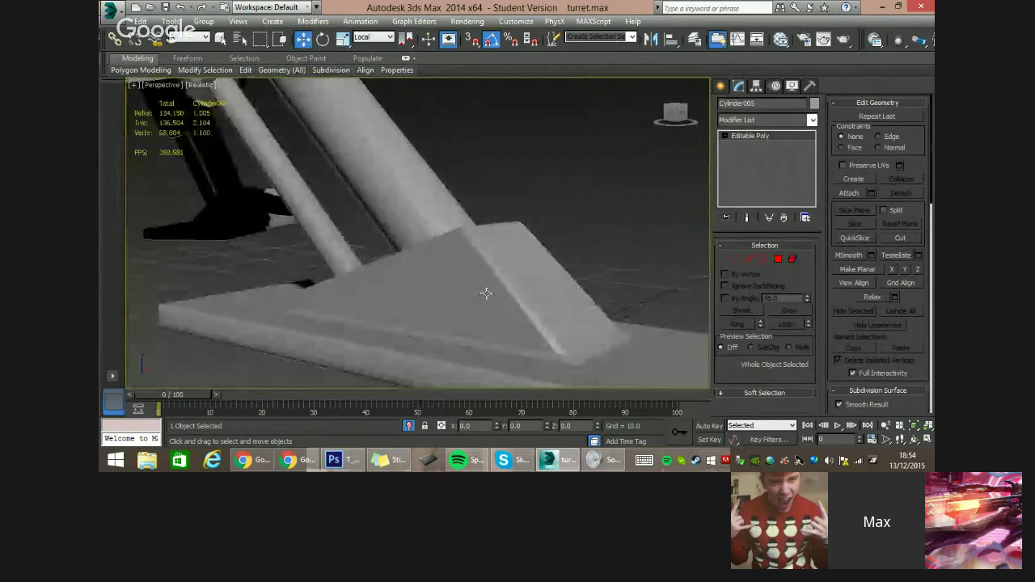
Select the high-poly turret mesh and compare its leg and foot with those of the low-poly turret.
{"action": "left_click", "coordinate": [486, 292]}
{"action": "scroll", "coordinate": [486, 293], "scroll_direction": "down", "scroll_amount": 4}
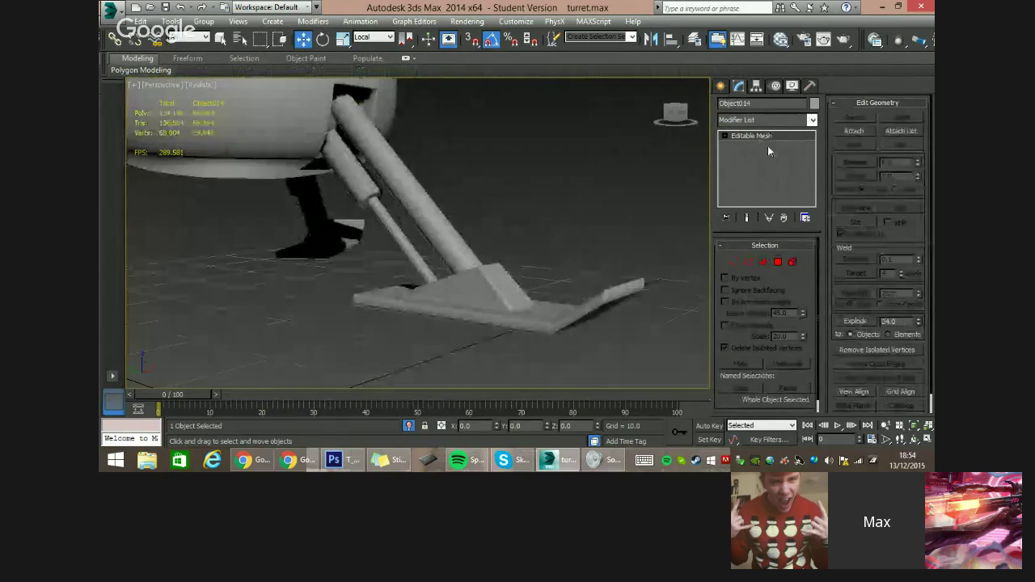
{"action": "scroll", "coordinate": [503, 293], "scroll_direction": "up", "scroll_amount": 3}
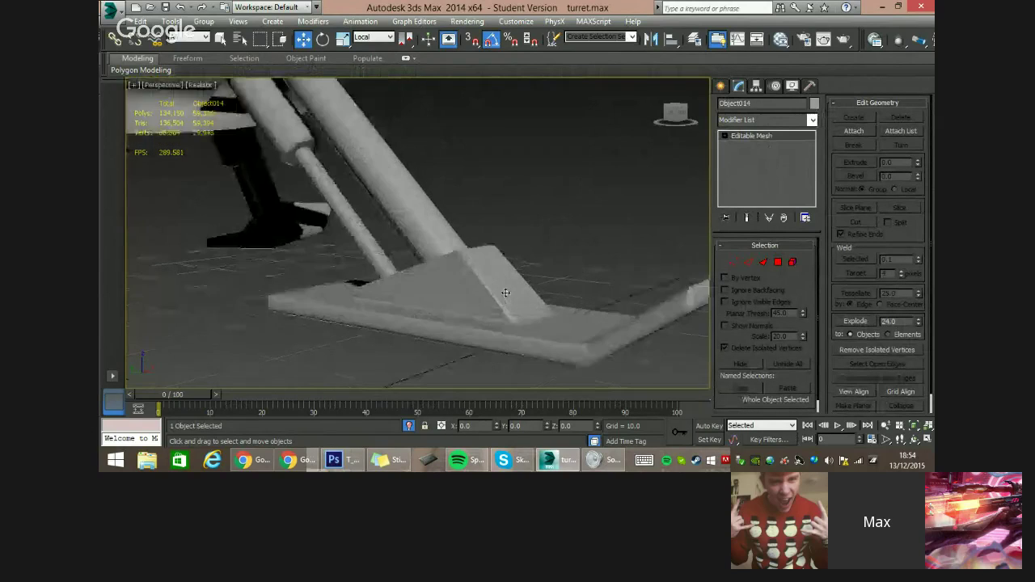
{"action": "scroll", "coordinate": [494, 301], "scroll_direction": "down", "scroll_amount": 3}
{"action": "scroll", "coordinate": [468, 279], "scroll_direction": "up", "scroll_amount": 2}
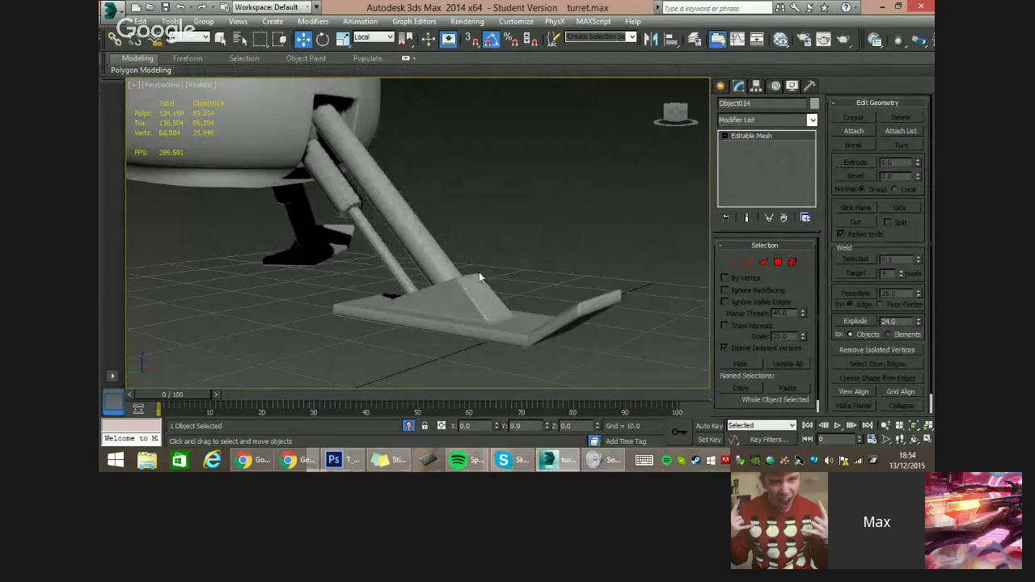
{"action": "middle_click_drag", "start_coordinate": [379, 291], "coordinate": [422, 286], "text": "alt"}
{"action": "scroll", "coordinate": [422, 286], "scroll_direction": "up", "scroll_amount": 4}
{"action": "scroll", "coordinate": [439, 235], "scroll_direction": "down", "scroll_amount": 4}
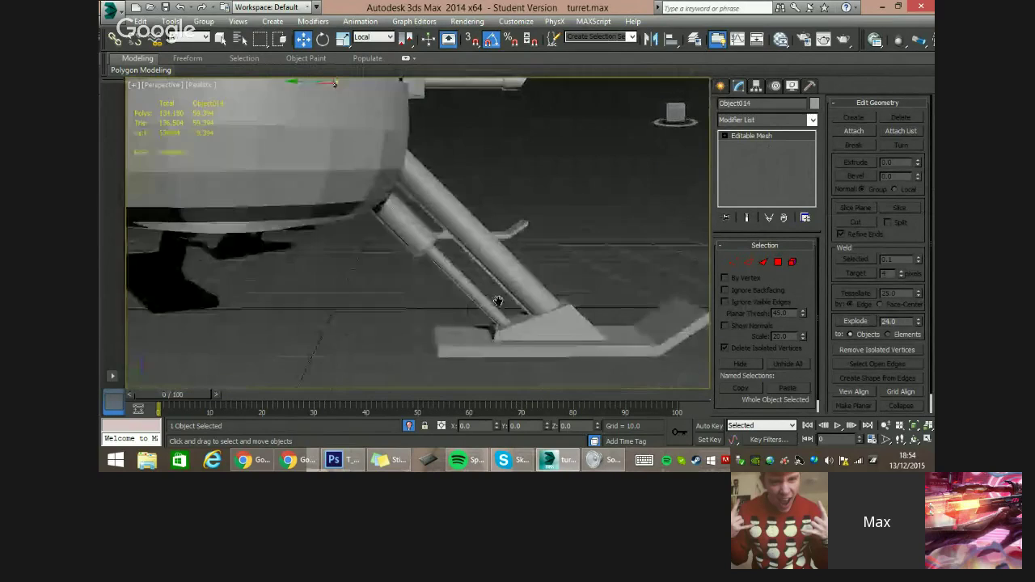
Examine where the high-poly turret's leg struts meet the foot, and clear the selection.
{"action": "scroll", "coordinate": [497, 300], "scroll_direction": "up", "scroll_amount": 3}
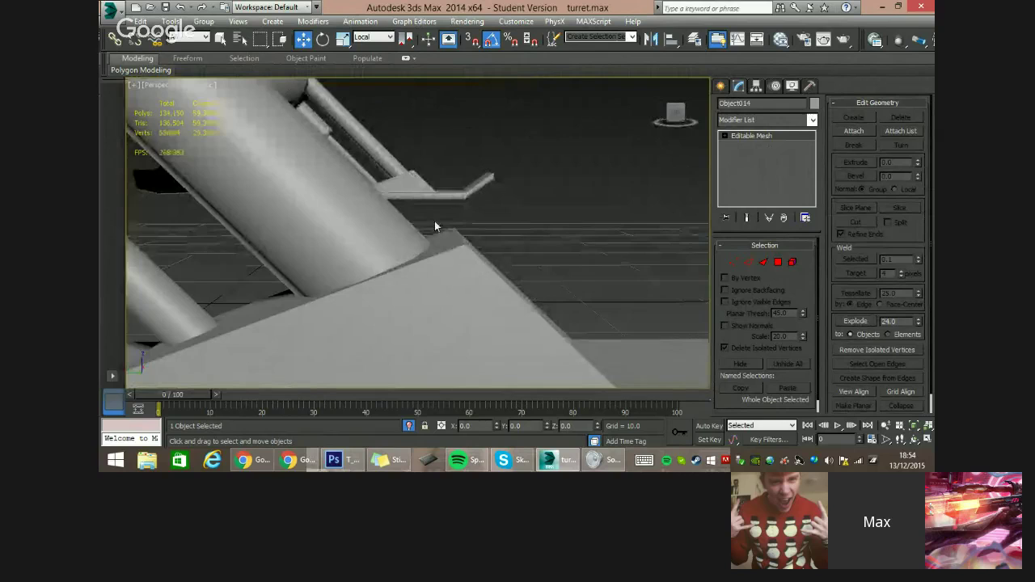
{"action": "scroll", "coordinate": [434, 222], "scroll_direction": "down", "scroll_amount": 3}
{"action": "scroll", "coordinate": [409, 209], "scroll_direction": "down", "scroll_amount": 2}
{"action": "scroll", "coordinate": [435, 213], "scroll_direction": "up", "scroll_amount": 5}
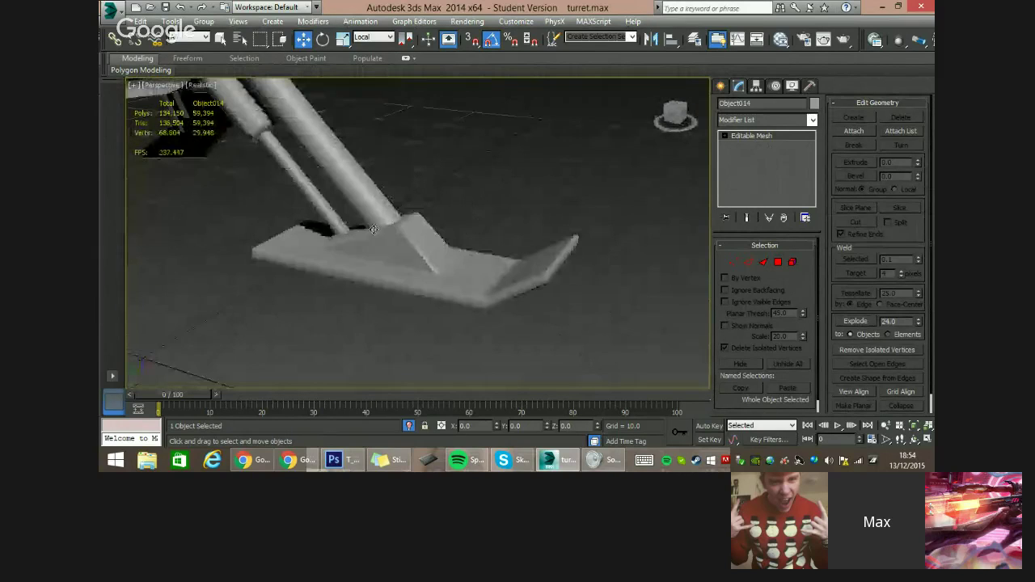
{"action": "middle_click_drag", "start_coordinate": [364, 229], "coordinate": [435, 323], "text": "alt"}
{"action": "scroll", "coordinate": [384, 293], "scroll_direction": "down", "scroll_amount": 4}
{"action": "left_click", "coordinate": [437, 331]}
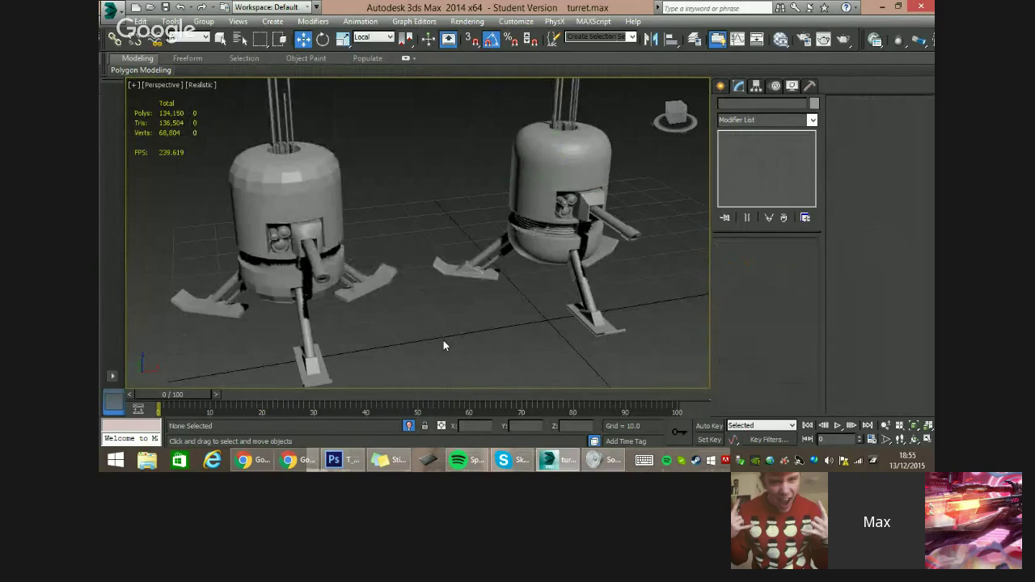
Show edged faces and select each turret in turn to compare wireframe density and polygon counts, leaving nothing selected.
{"action": "key", "text": "F4"}
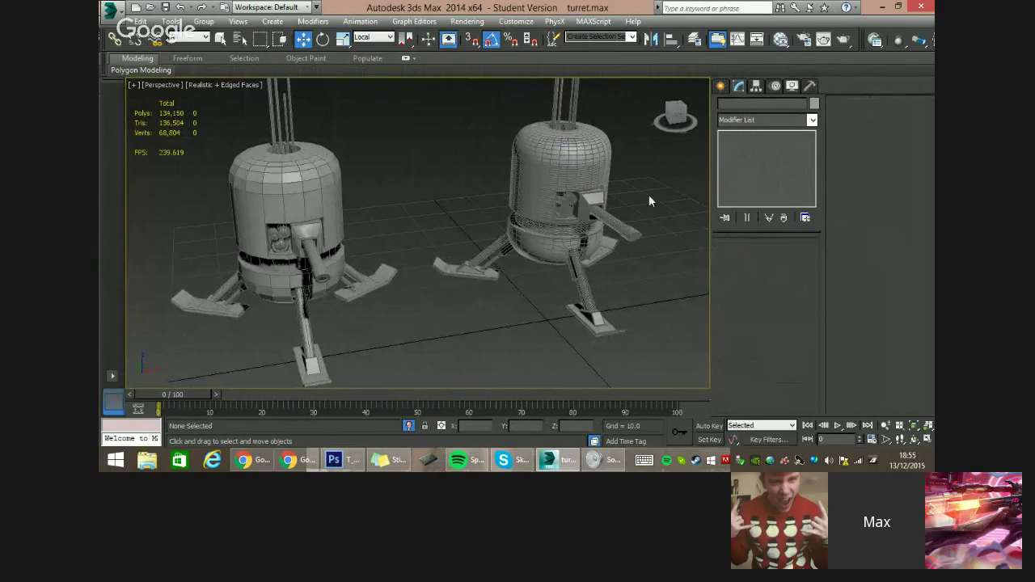
{"action": "left_click", "coordinate": [562, 172]}
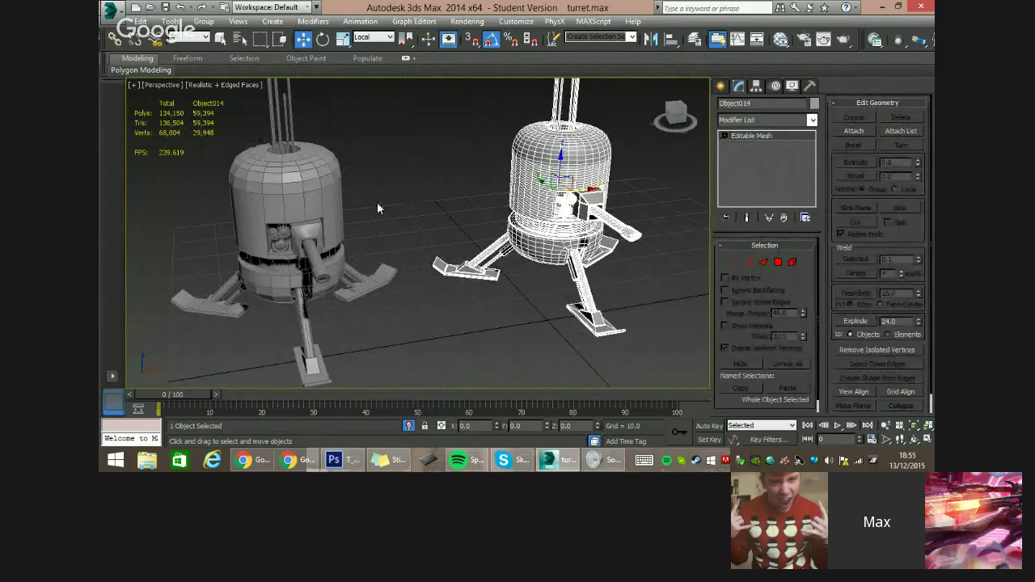
{"action": "left_click", "coordinate": [284, 194]}
{"action": "left_click", "coordinate": [285, 194]}
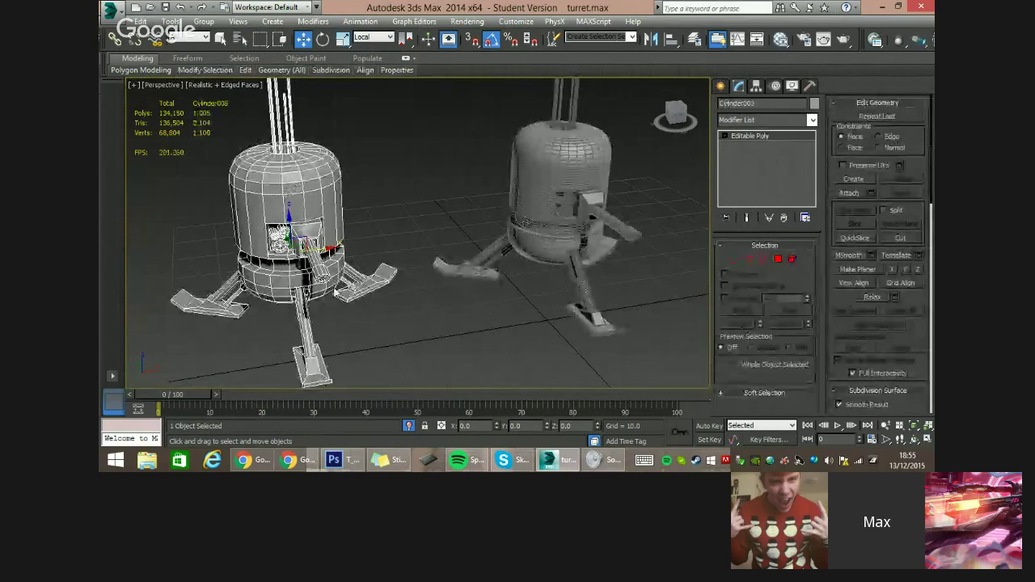
{"action": "left_click", "coordinate": [537, 169]}
{"action": "left_click", "coordinate": [494, 190]}
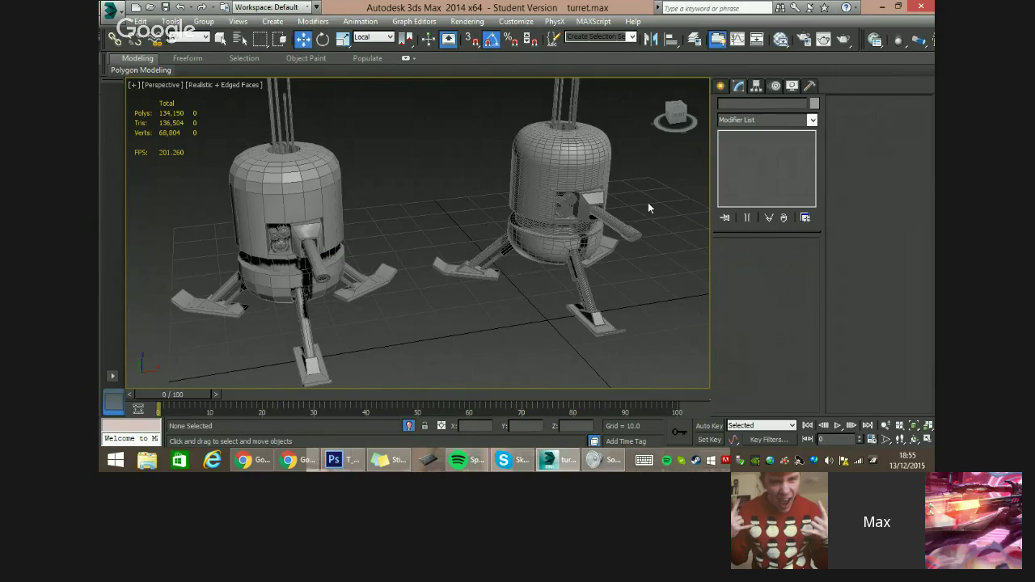
{"action": "scroll", "coordinate": [479, 216], "scroll_direction": "down", "scroll_amount": 4}
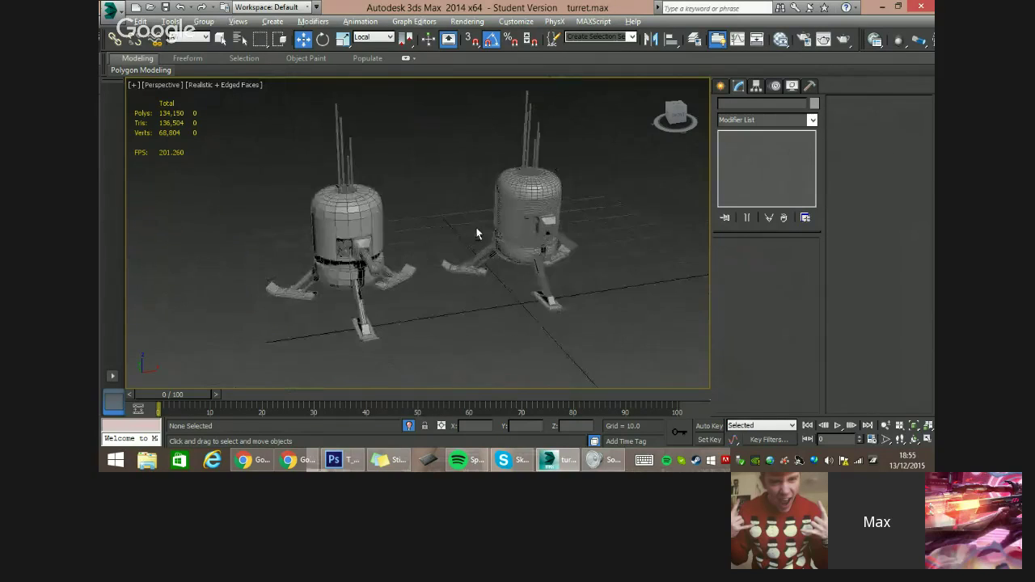
{"action": "middle_click_drag", "start_coordinate": [477, 234], "coordinate": [446, 220], "text": "alt"}
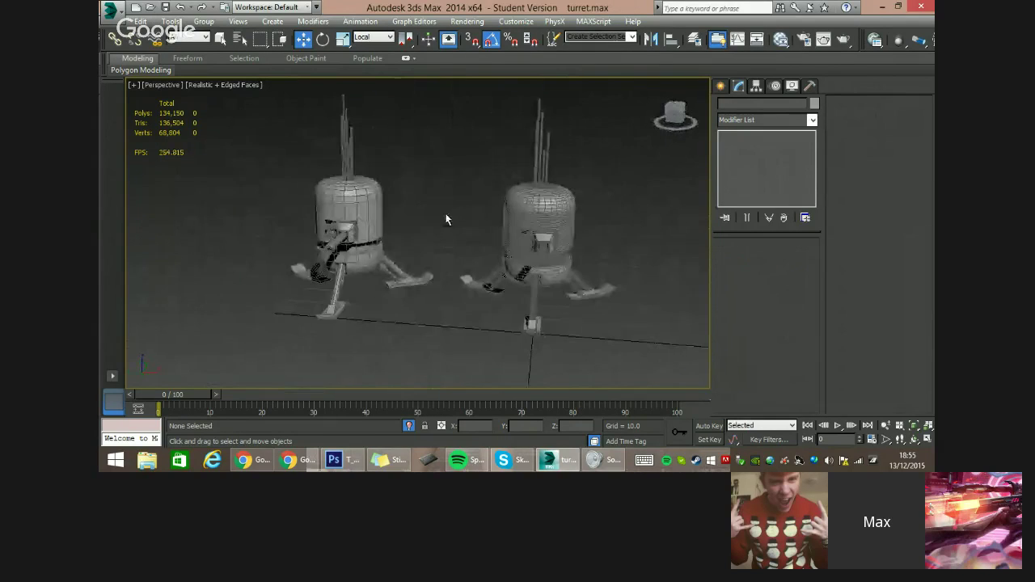
{"action": "middle_click_drag", "start_coordinate": [418, 300], "coordinate": [487, 287], "text": "alt"}
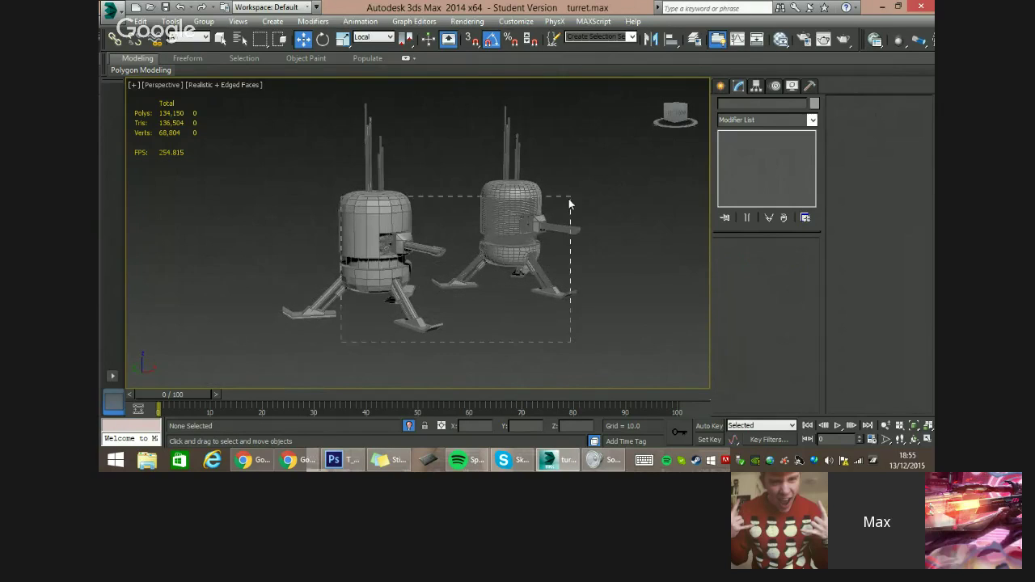
{"action": "left_click_drag", "start_coordinate": [568, 199], "coordinate": [568, 198]}
{"action": "middle_click_drag", "start_coordinate": [553, 298], "coordinate": [437, 300], "text": "alt"}
{"action": "left_click", "coordinate": [504, 318]}
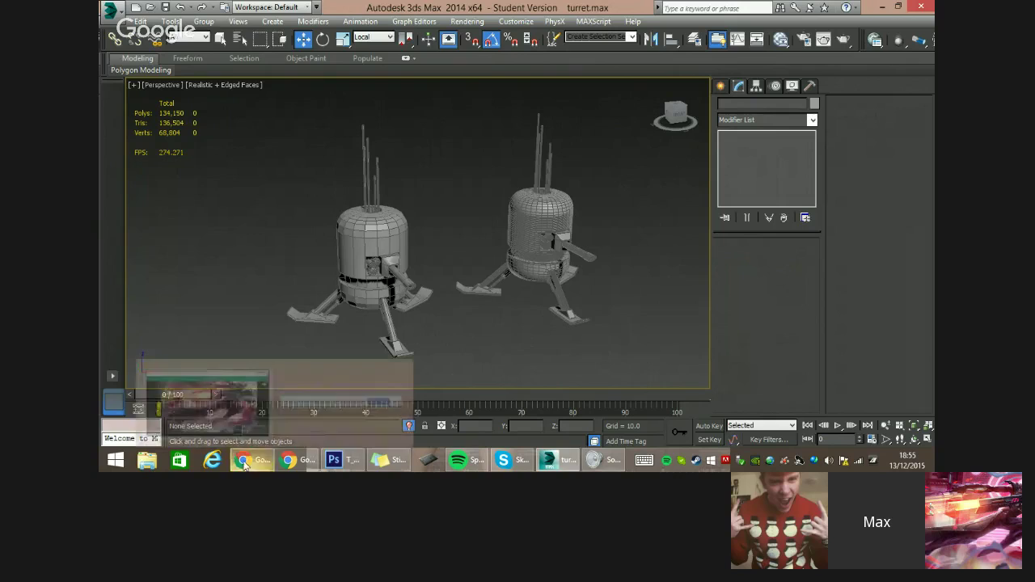
{"action": "middle_click_drag", "start_coordinate": [481, 322], "coordinate": [476, 327]}
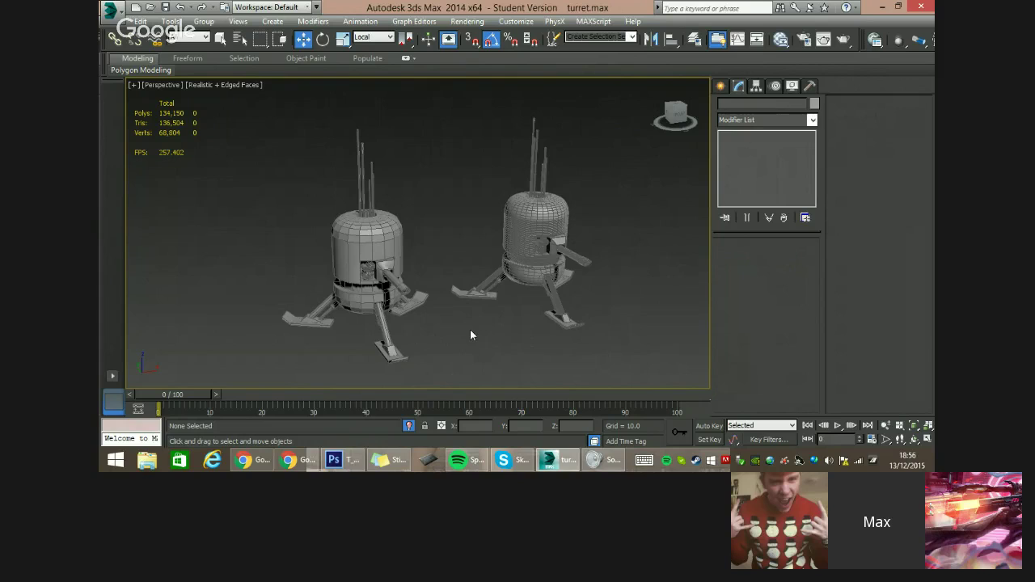
{"action": "left_click_drag", "start_coordinate": [344, 350], "coordinate": [562, 204]}
{"action": "left_click", "coordinate": [633, 185]}
{"action": "left_click_drag", "start_coordinate": [618, 167], "coordinate": [348, 262]}
{"action": "left_click", "coordinate": [283, 237]}
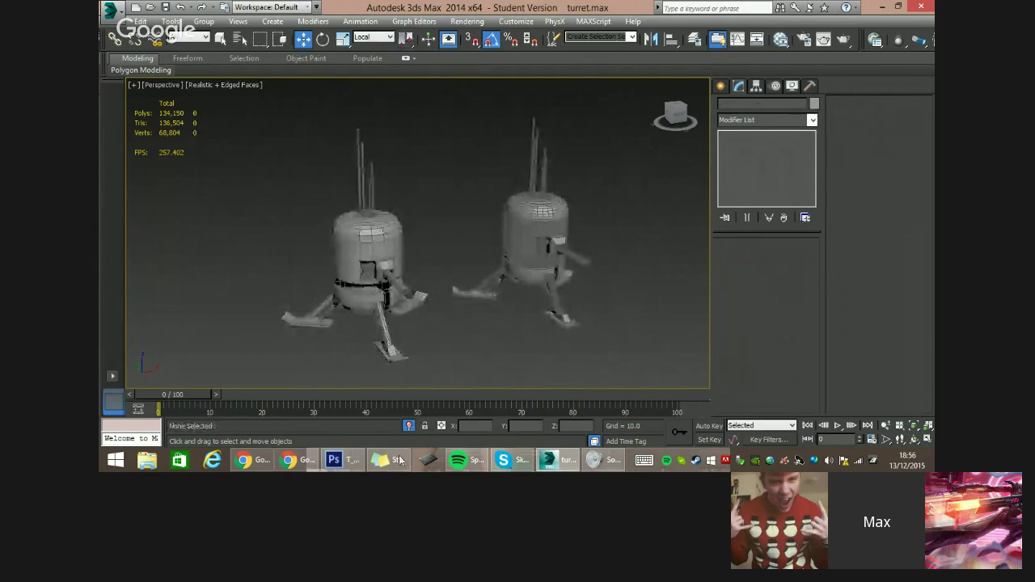
{"action": "left_click", "coordinate": [254, 462]}
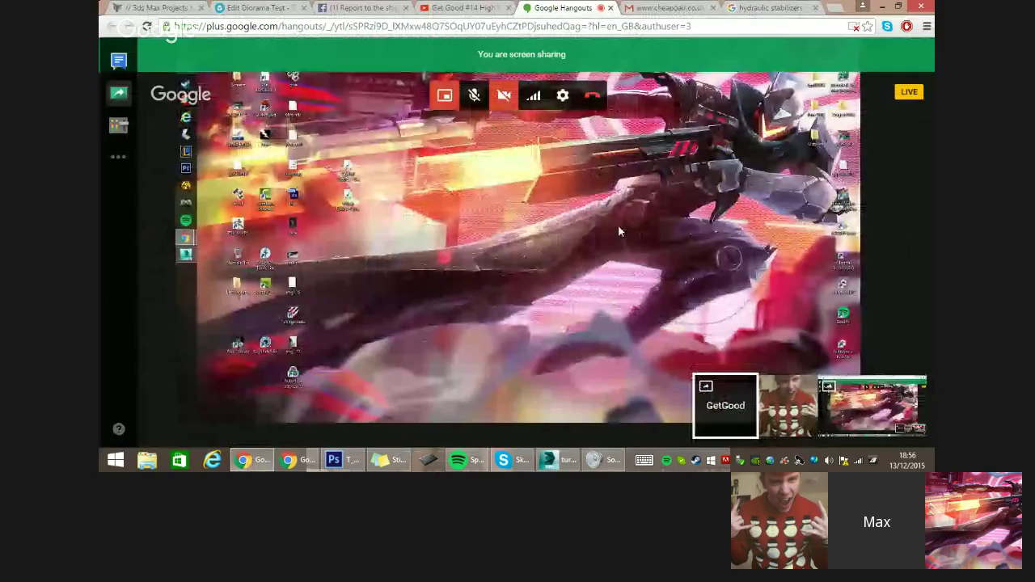
{"action": "left_click", "coordinate": [548, 458]}
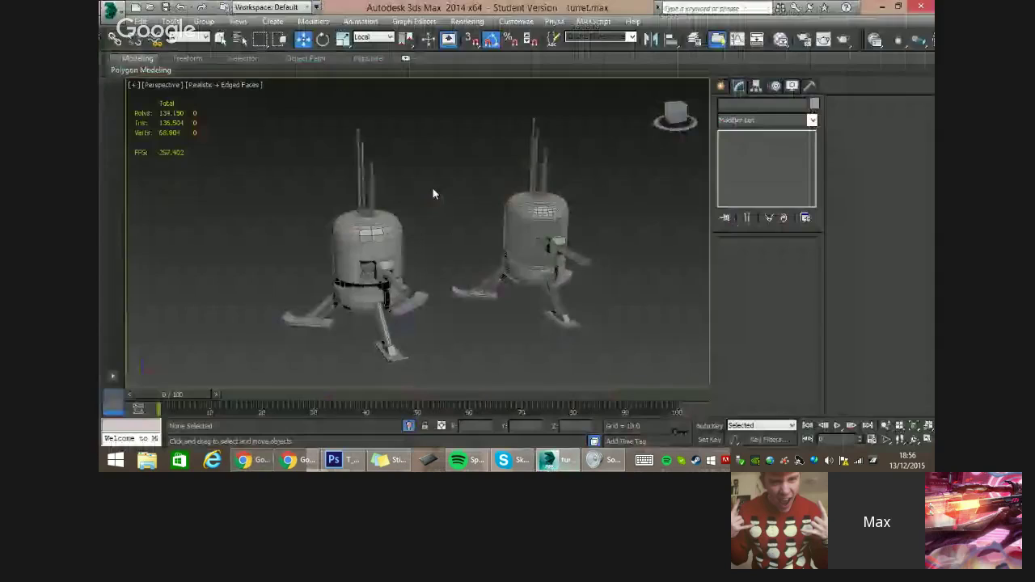
Create a plane under both turrets, about 335 long and 270 wide, with 4 by 4 segments.
{"action": "scroll", "coordinate": [442, 241], "scroll_direction": "up", "scroll_amount": 3}
{"action": "scroll", "coordinate": [445, 244], "scroll_direction": "down", "scroll_amount": 4}
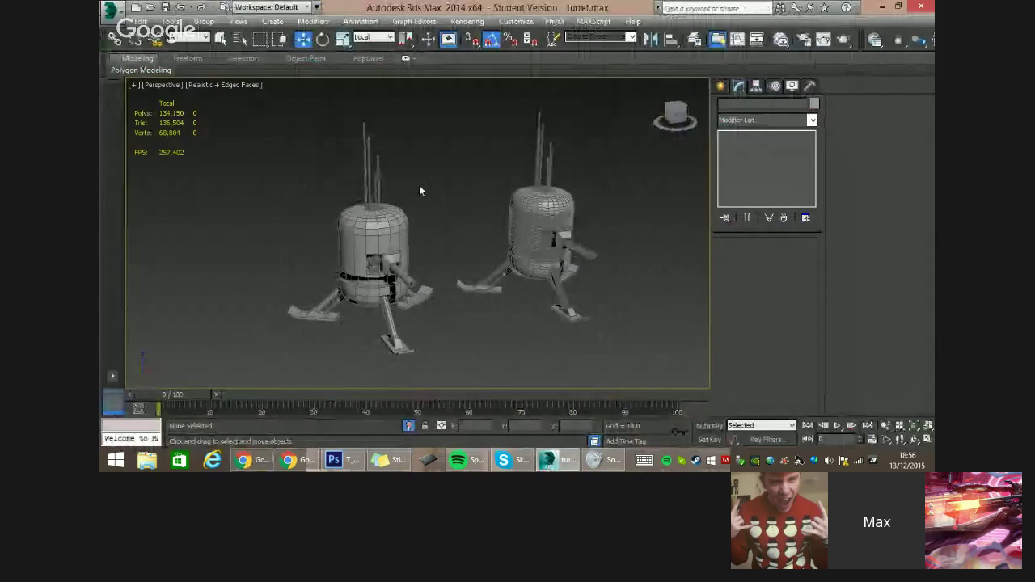
{"action": "left_click", "coordinate": [721, 85]}
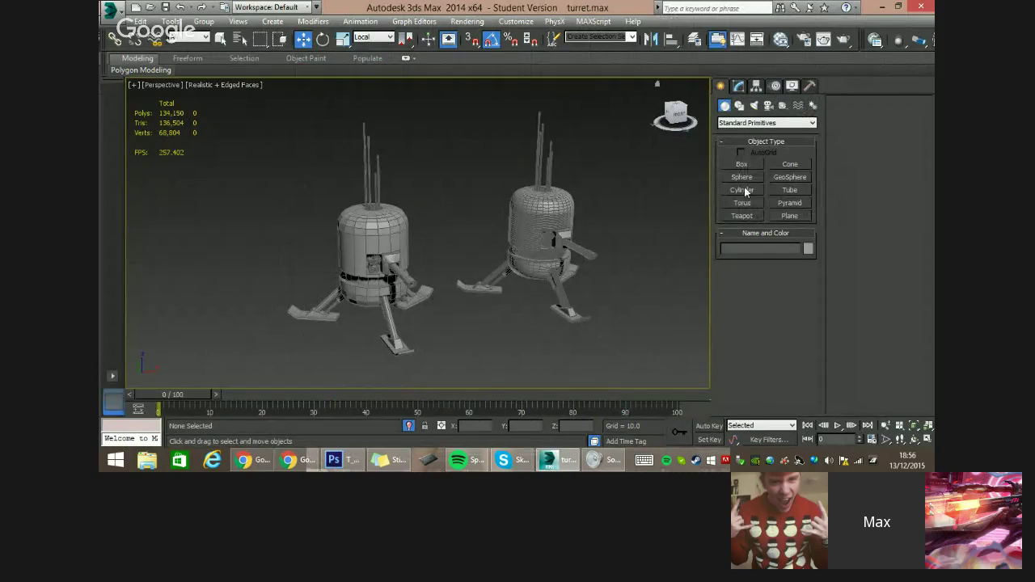
{"action": "left_click", "coordinate": [790, 216]}
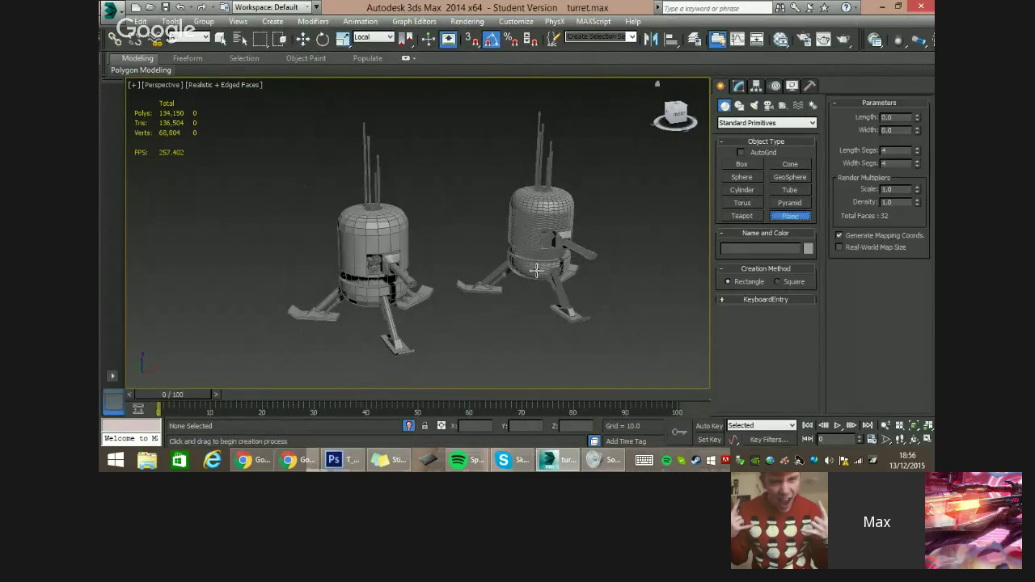
{"action": "scroll", "coordinate": [482, 342], "scroll_direction": "down", "scroll_amount": 5}
{"action": "left_click_drag", "start_coordinate": [472, 370], "coordinate": [695, 216]}
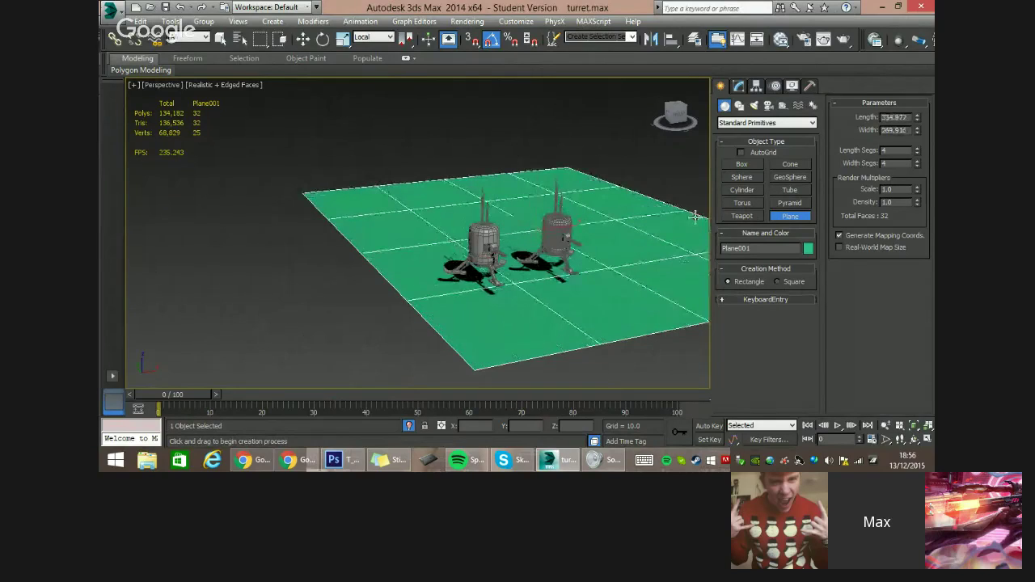
Change the ground plane's object color to the grey in the 3ds Max palette.
{"action": "left_click", "coordinate": [808, 248]}
{"action": "left_click", "coordinate": [406, 178]}
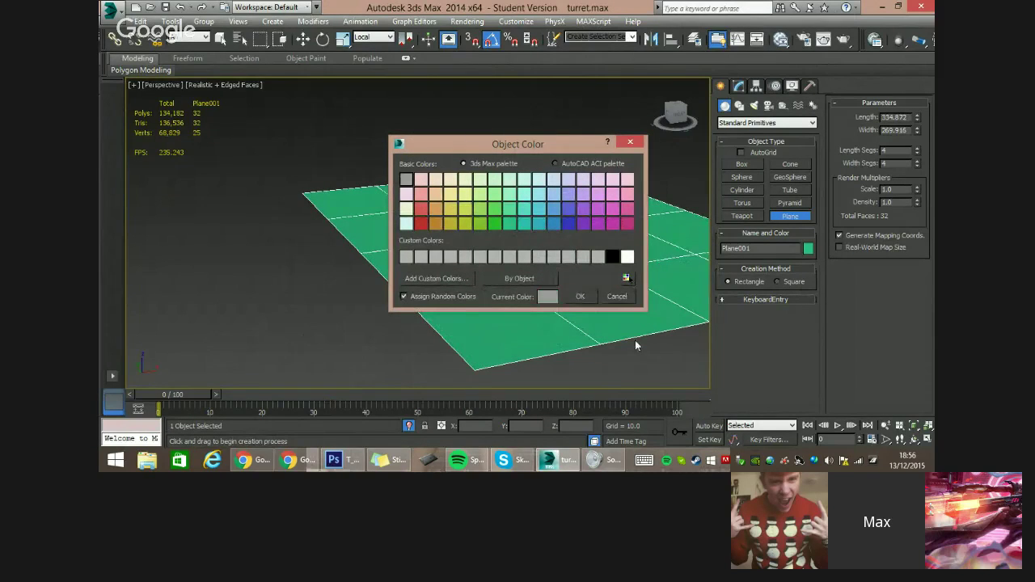
{"action": "left_click", "coordinate": [580, 296]}
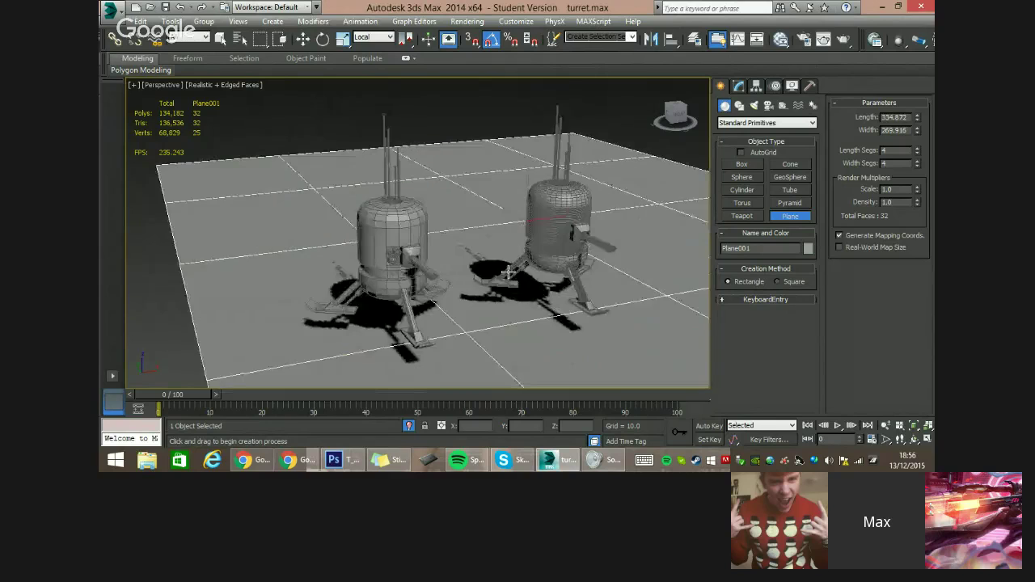
Scale the ground plane up uniformly and raise it to meet the turrets' feet.
{"action": "key", "text": "r"}
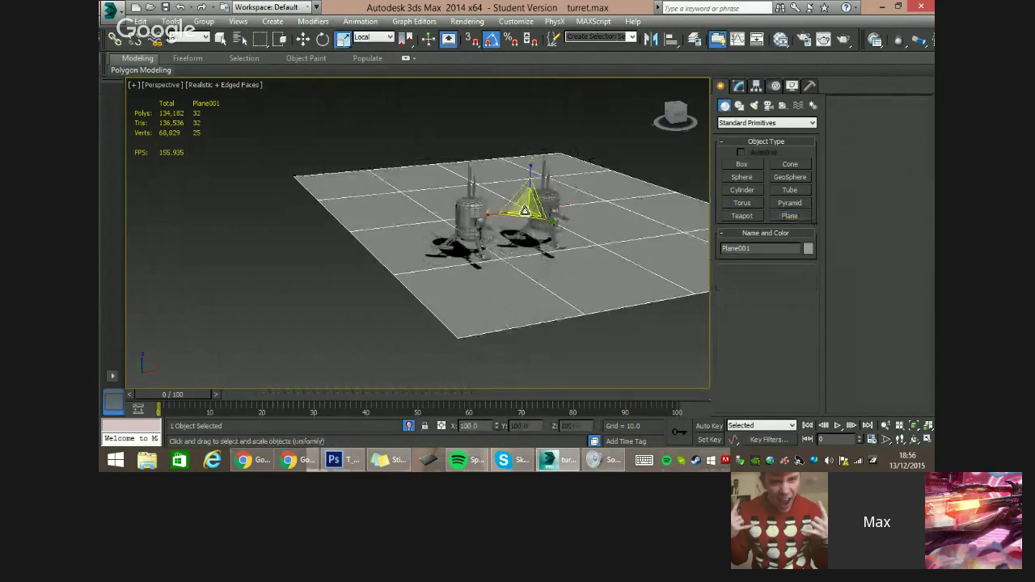
{"action": "left_click_drag", "start_coordinate": [526, 213], "coordinate": [523, 411]}
{"action": "scroll", "coordinate": [539, 235], "scroll_direction": "up", "scroll_amount": 5}
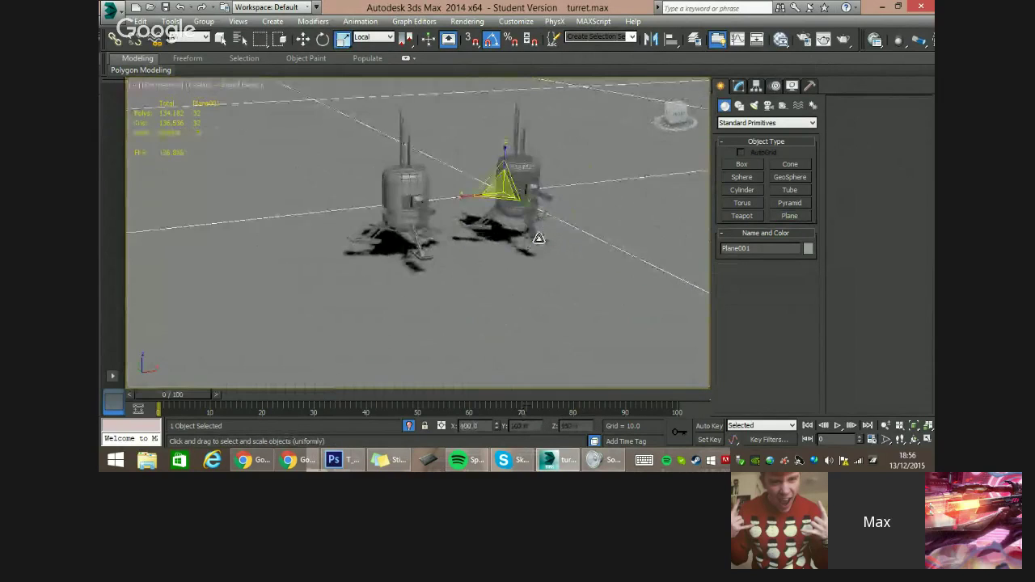
{"action": "key", "text": "w"}
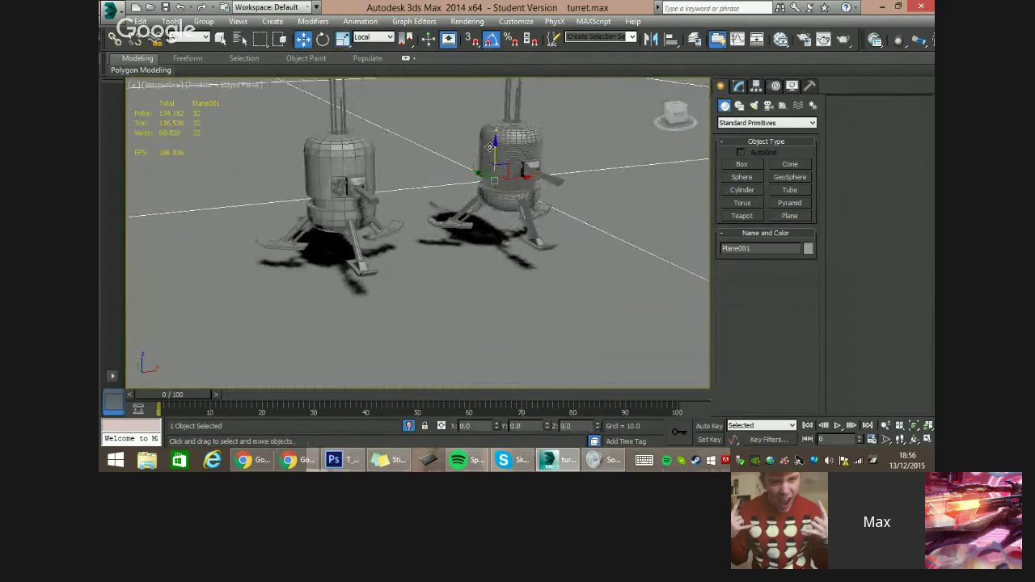
{"action": "left_click_drag", "start_coordinate": [496, 148], "coordinate": [496, 127]}
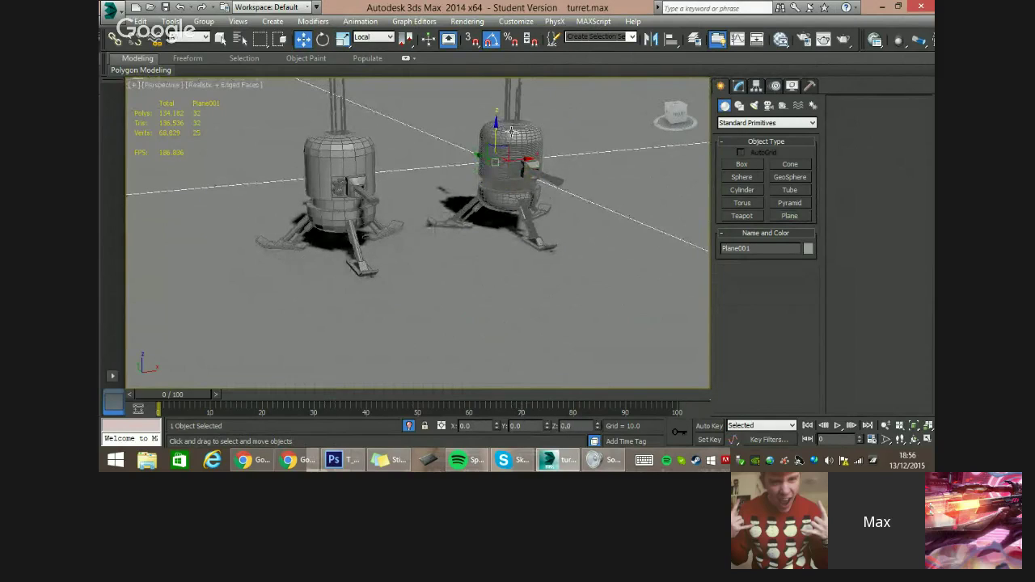
Place a Standard Skylight on the ground beside the high-poly turret and enable its Cast Shadows option.
{"action": "left_click", "coordinate": [753, 106]}
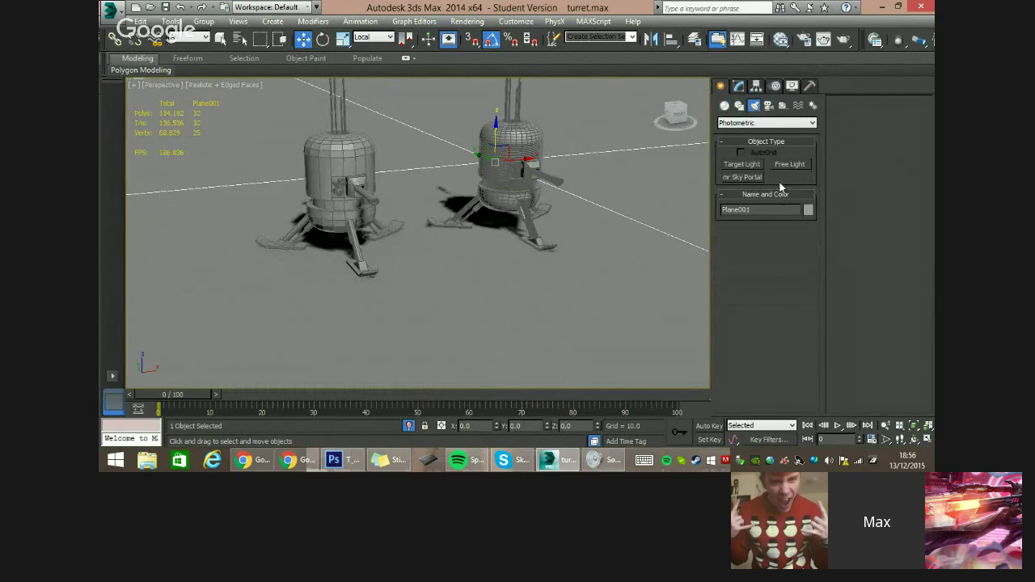
{"action": "left_click", "coordinate": [743, 124]}
{"action": "left_click", "coordinate": [732, 142]}
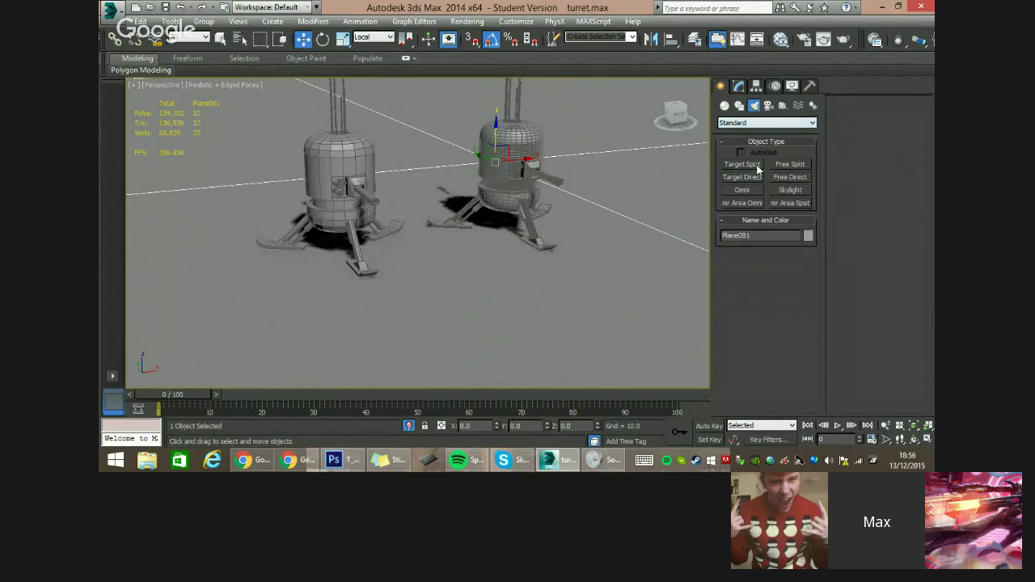
{"action": "left_click", "coordinate": [790, 190]}
{"action": "left_click", "coordinate": [656, 239]}
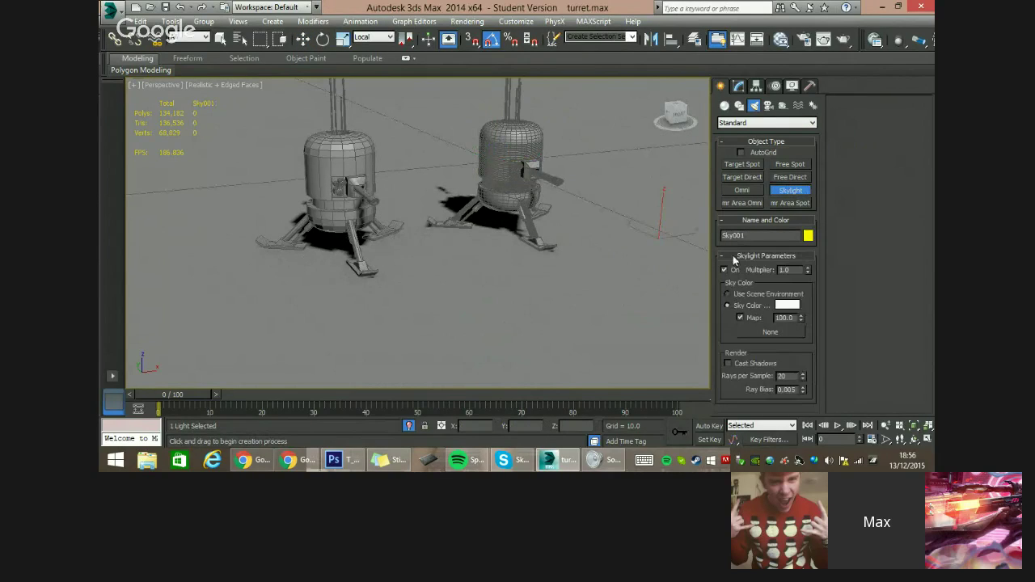
{"action": "left_click", "coordinate": [727, 363]}
{"action": "middle_click_drag", "start_coordinate": [437, 184], "coordinate": [471, 248]}
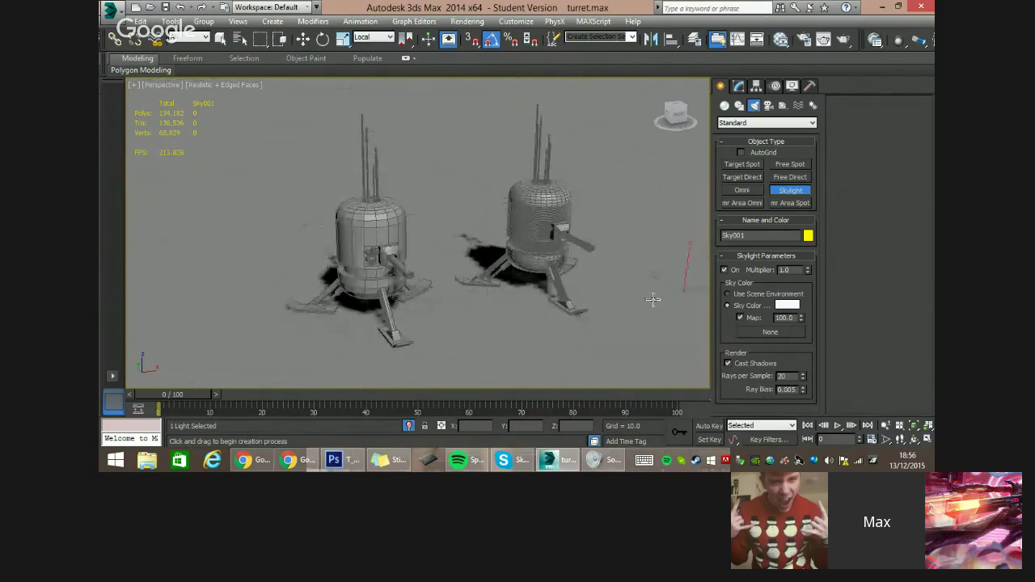
Hide the edged faces, raise the skylight well above the ground plane and show its parameters.
{"action": "key", "text": "w"}
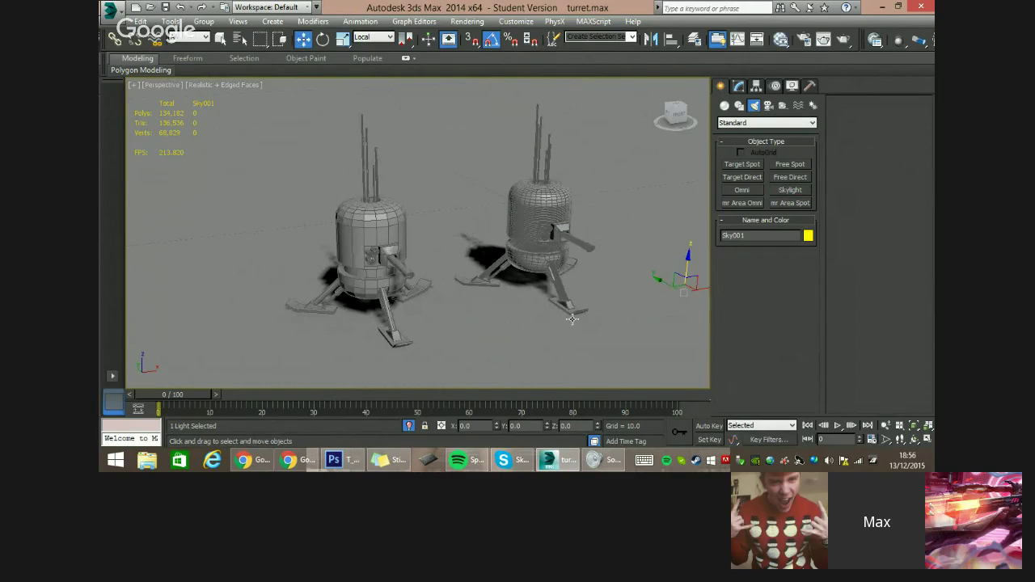
{"action": "key", "text": "F4"}
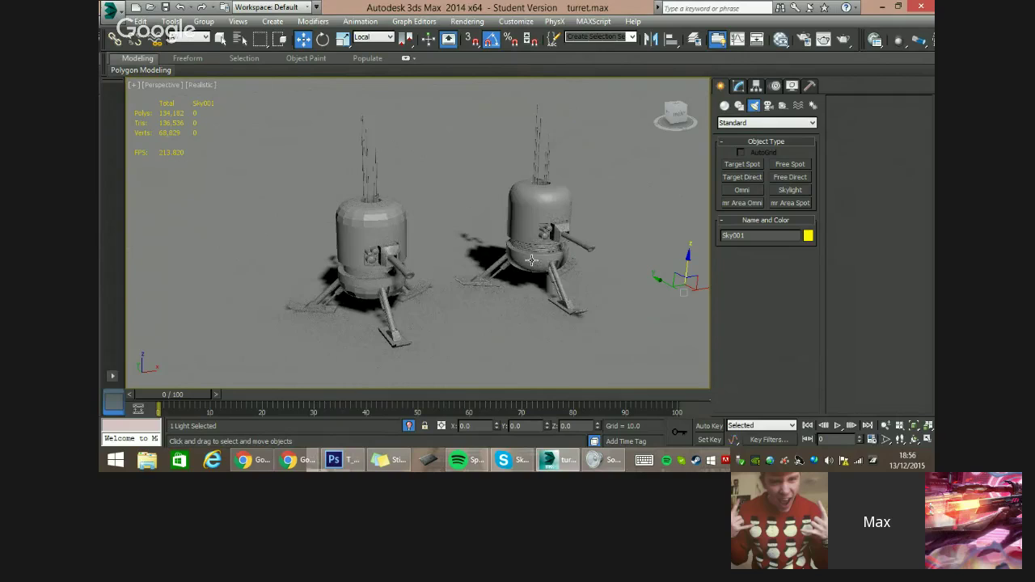
{"action": "left_click_drag", "start_coordinate": [687, 260], "coordinate": [695, 158]}
{"action": "left_click", "coordinate": [738, 86]}
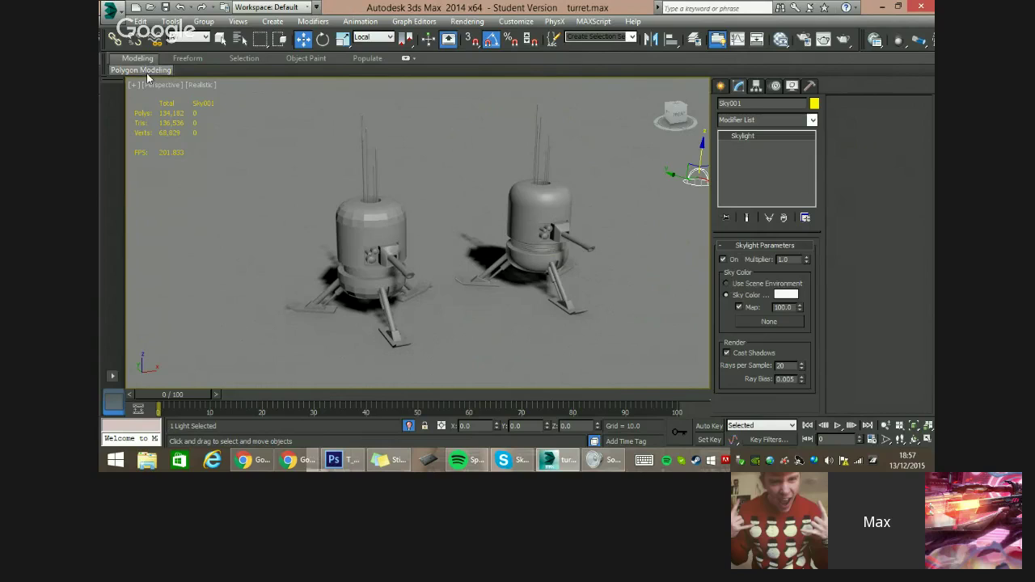
Set the Realistic viewport to illuminate with scene lights, and return to the plain selection tool.
{"action": "left_click", "coordinate": [202, 85]}
{"action": "left_click", "coordinate": [240, 99]}
{"action": "middle_click_drag", "start_coordinate": [386, 227], "coordinate": [397, 245]}
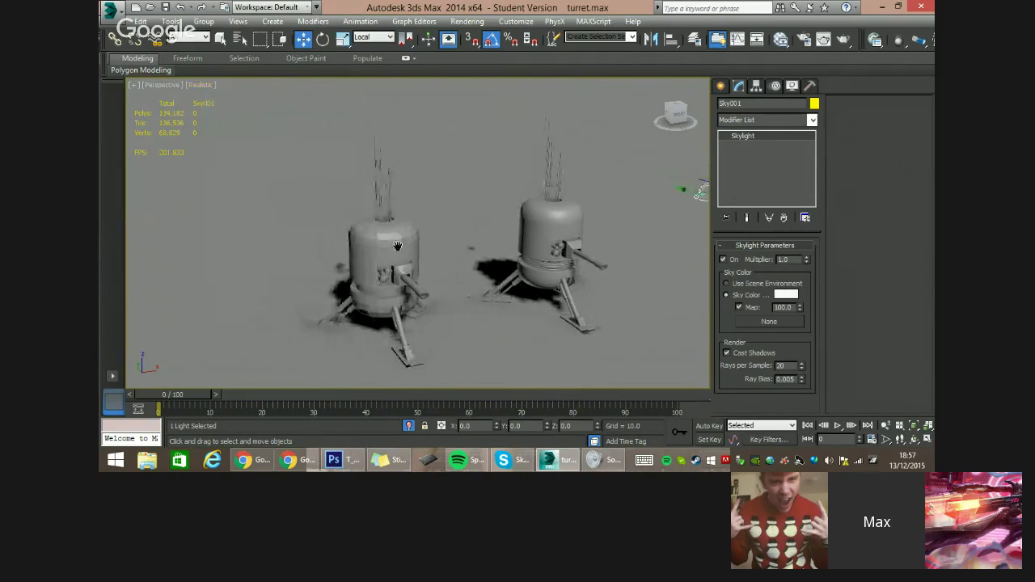
{"action": "left_click", "coordinate": [206, 85]}
{"action": "mouse_move", "coordinate": [258, 267]}
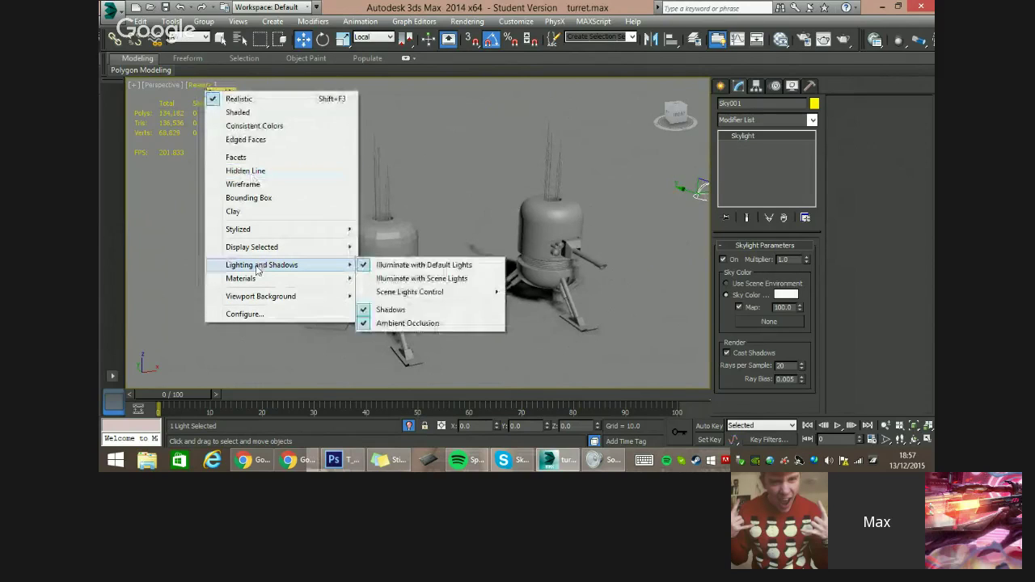
{"action": "left_click", "coordinate": [444, 278]}
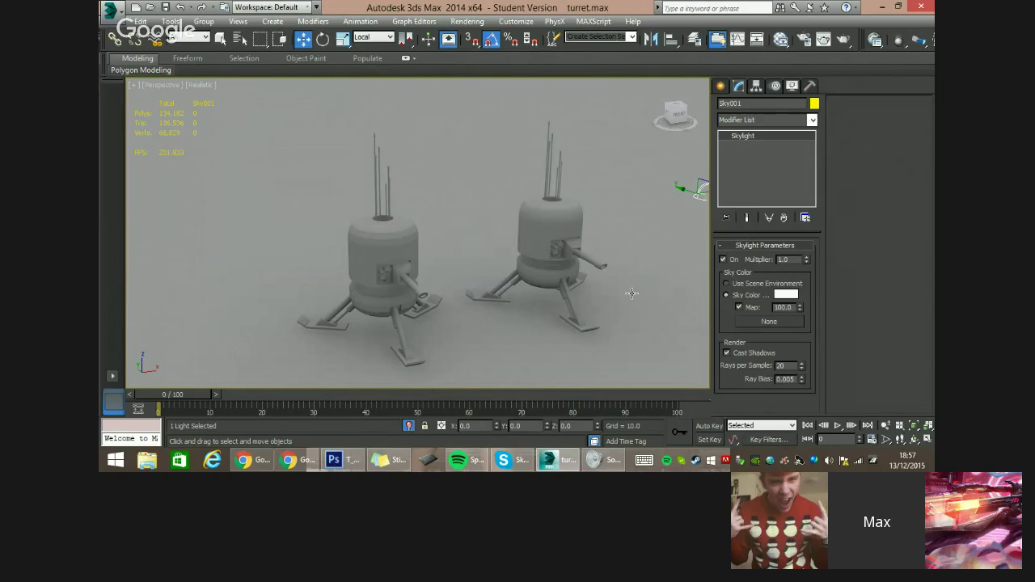
{"action": "key", "text": "q"}
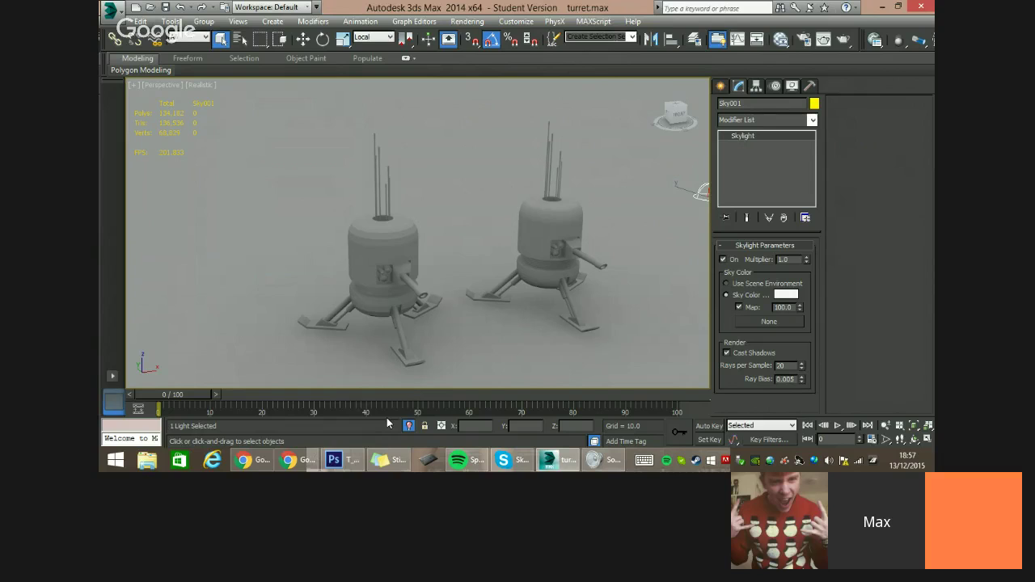
{"action": "mouse_move", "coordinate": [268, 469]}
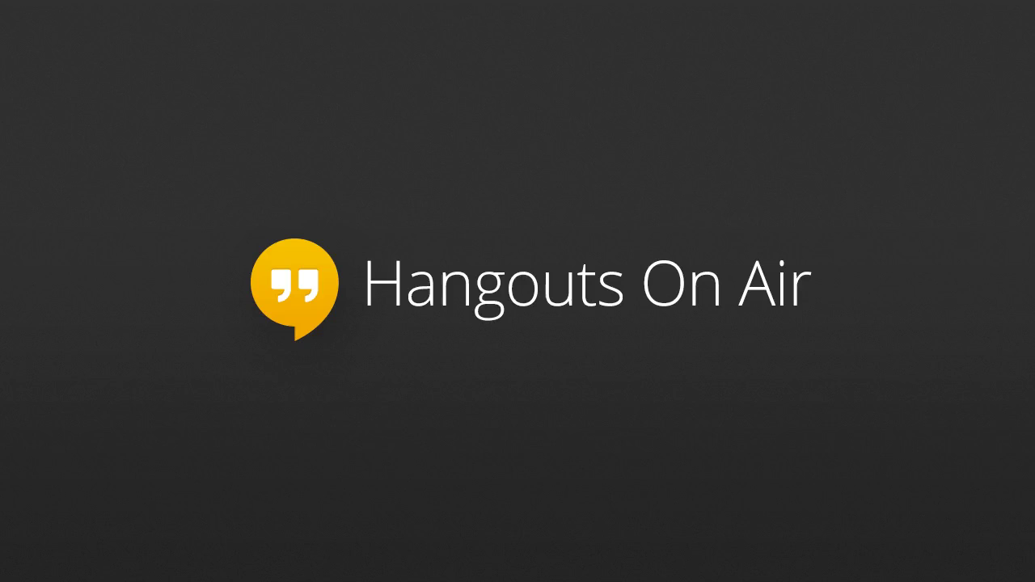